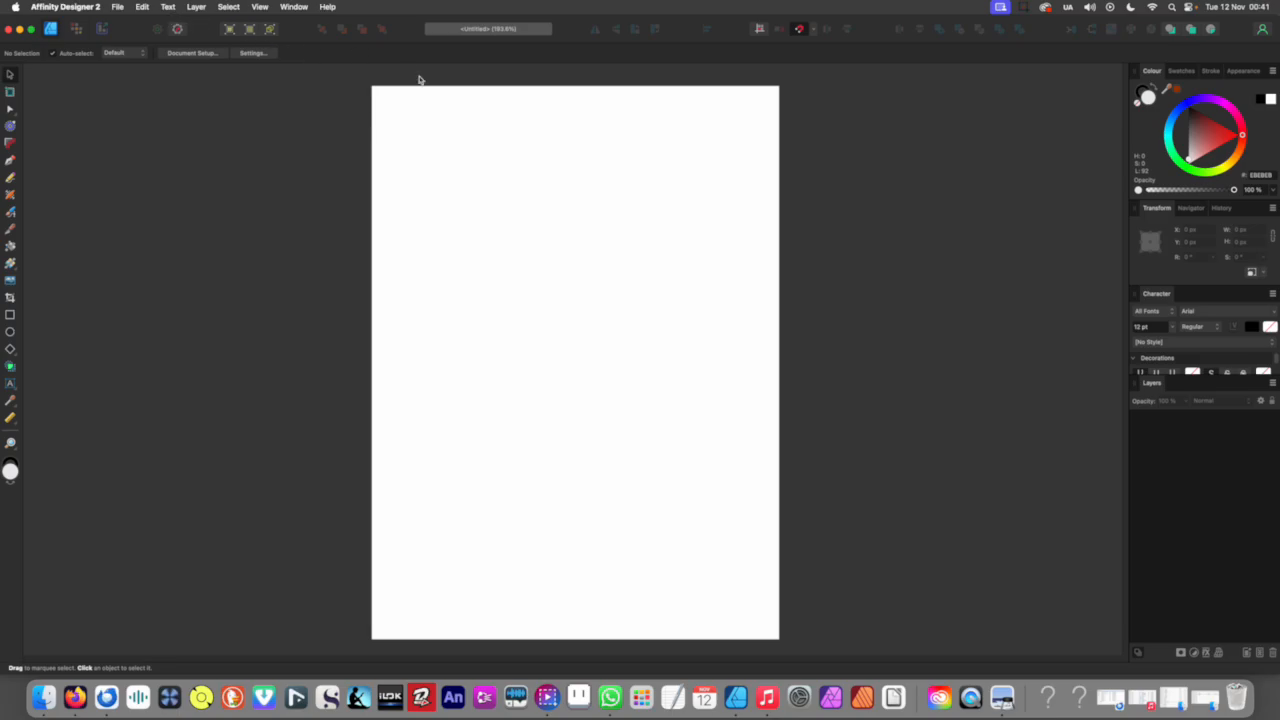
# Step: Resize the document to a width of 5000 px and enlarge its height as well
pyautogui.click(118, 7)
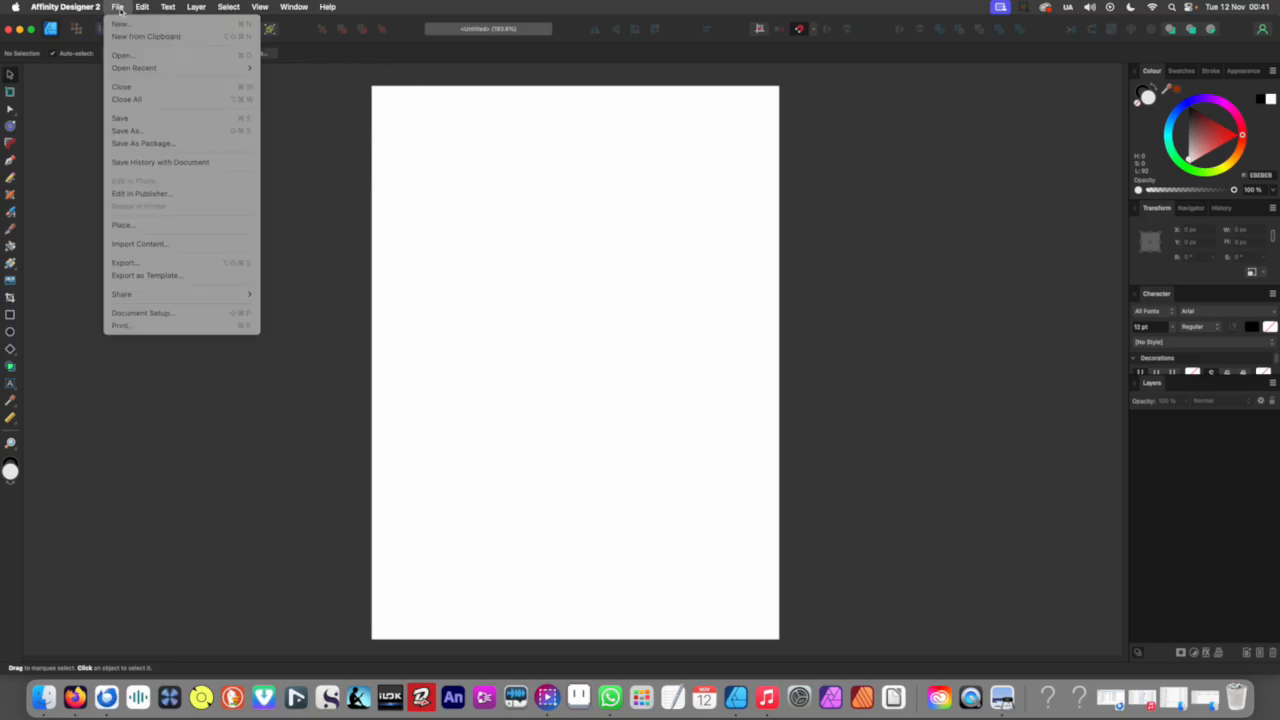
pyautogui.click(294, 330)
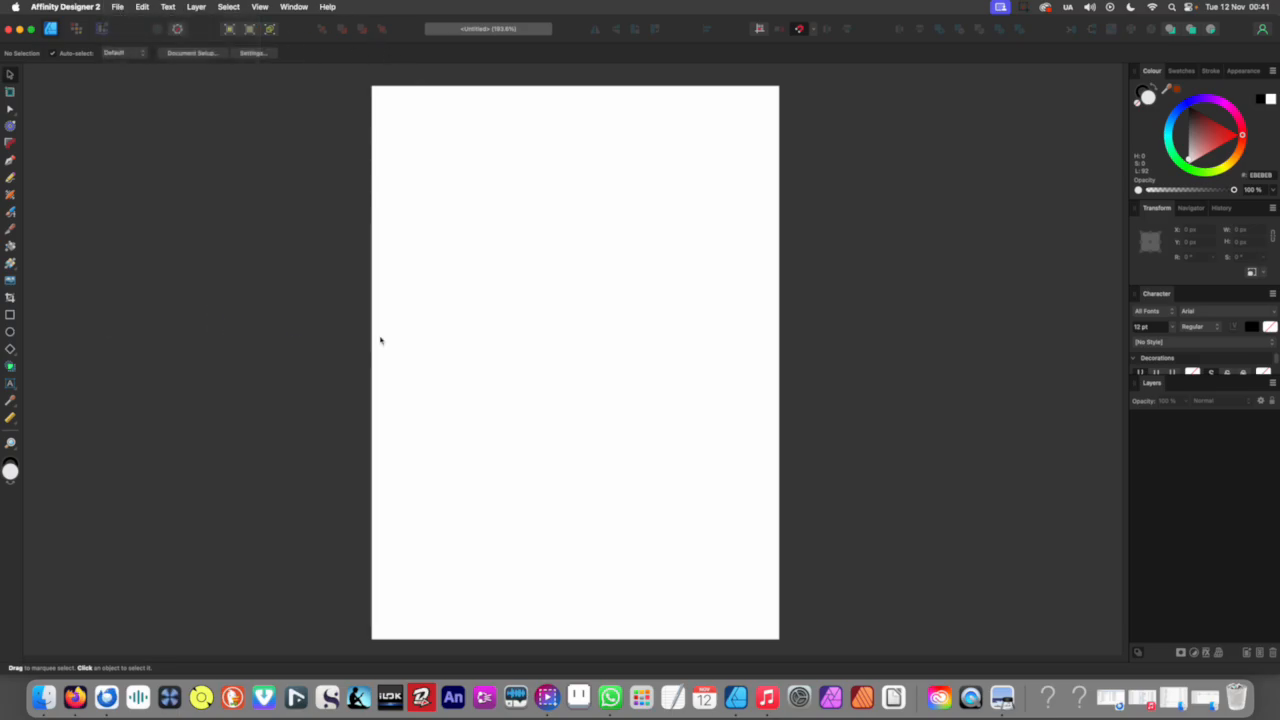
pyautogui.moveTo(645, 327); pyautogui.dragTo(595, 327)
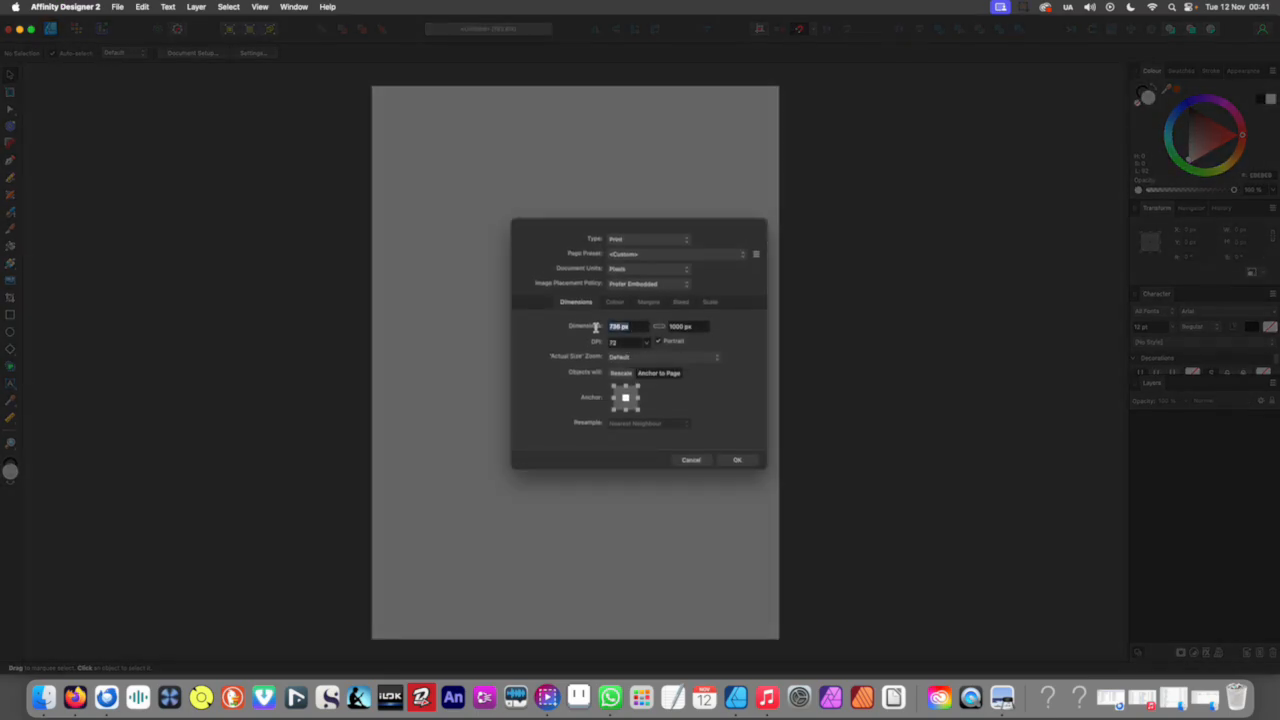
pyautogui.write('5000')
pyautogui.click(699, 326)
pyautogui.write('600')
pyautogui.click(737, 459)
pyautogui.press('super+equal')
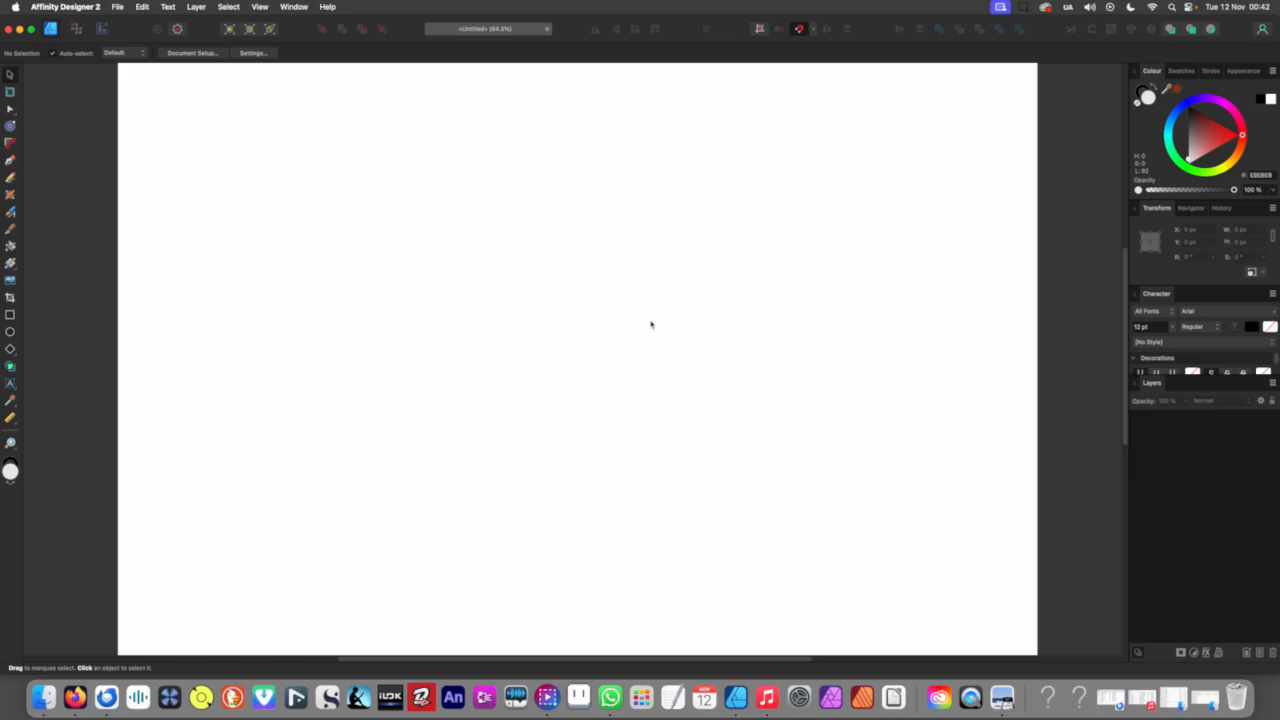
pyautogui.scroll(-2, 650, 324)
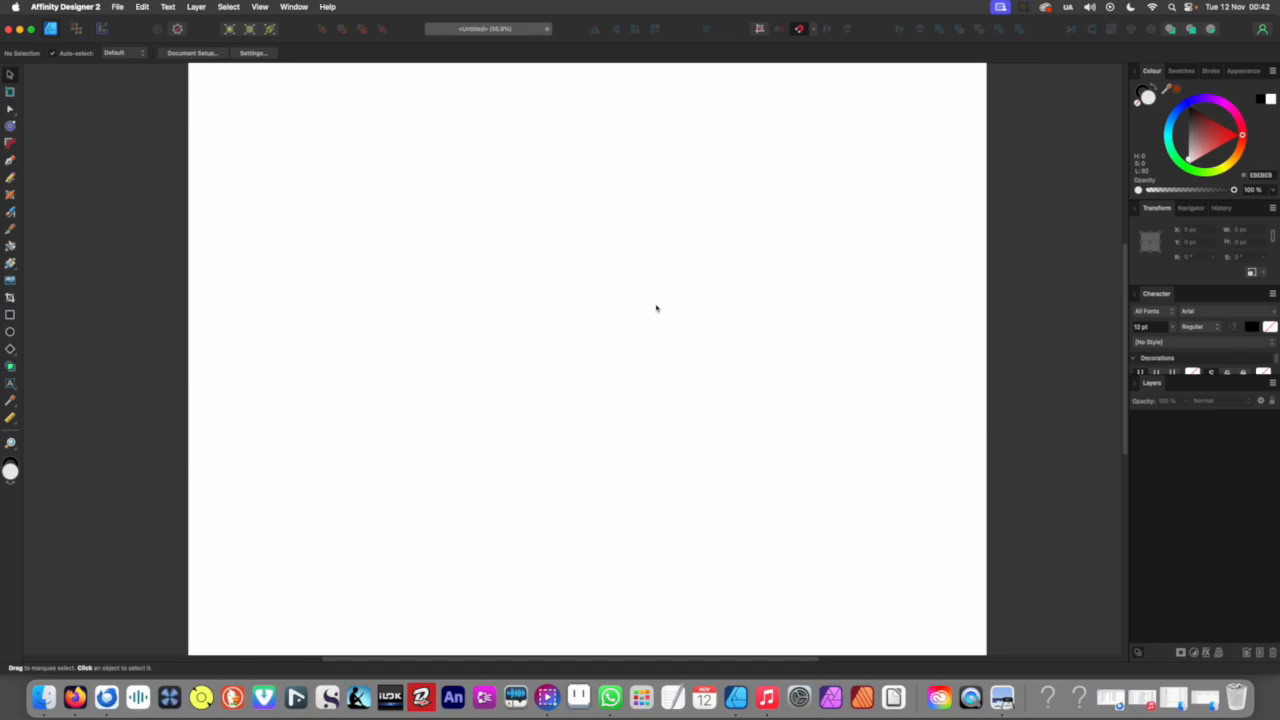
pyautogui.scroll(1, 506, 286)
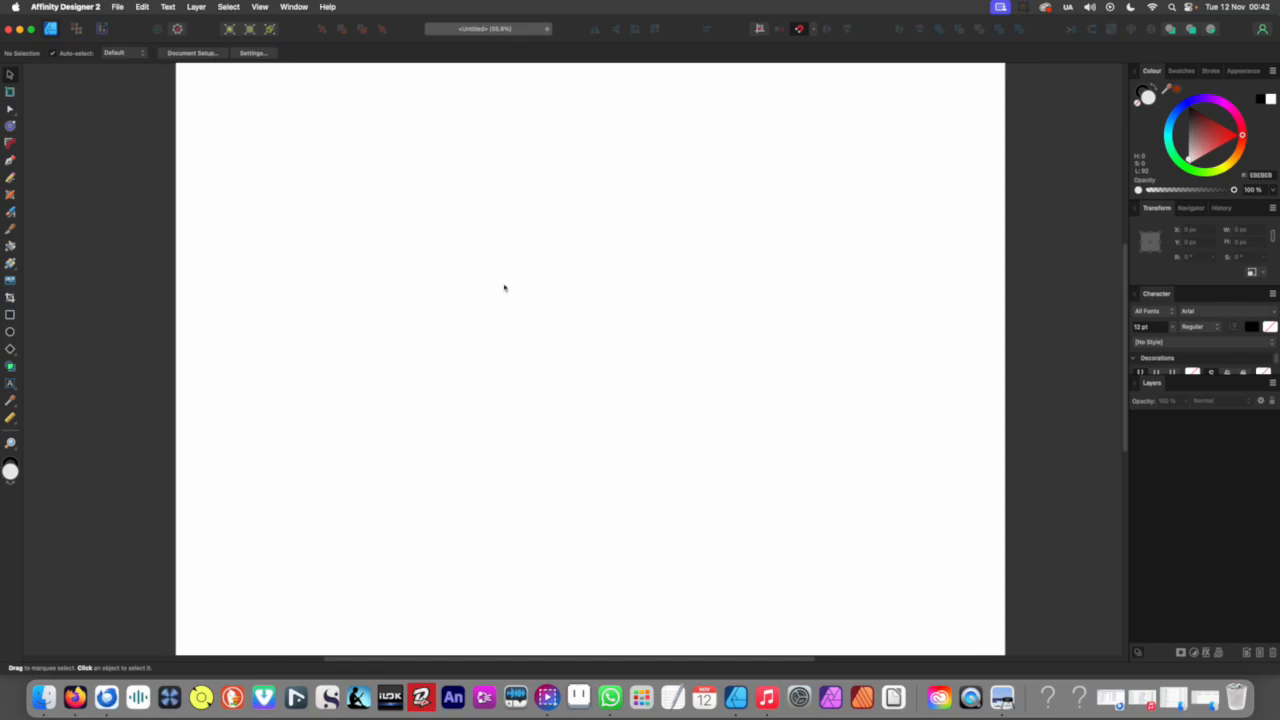
pyautogui.hscroll(2, 523, 266)
pyautogui.hscroll(-1, 490, 294)
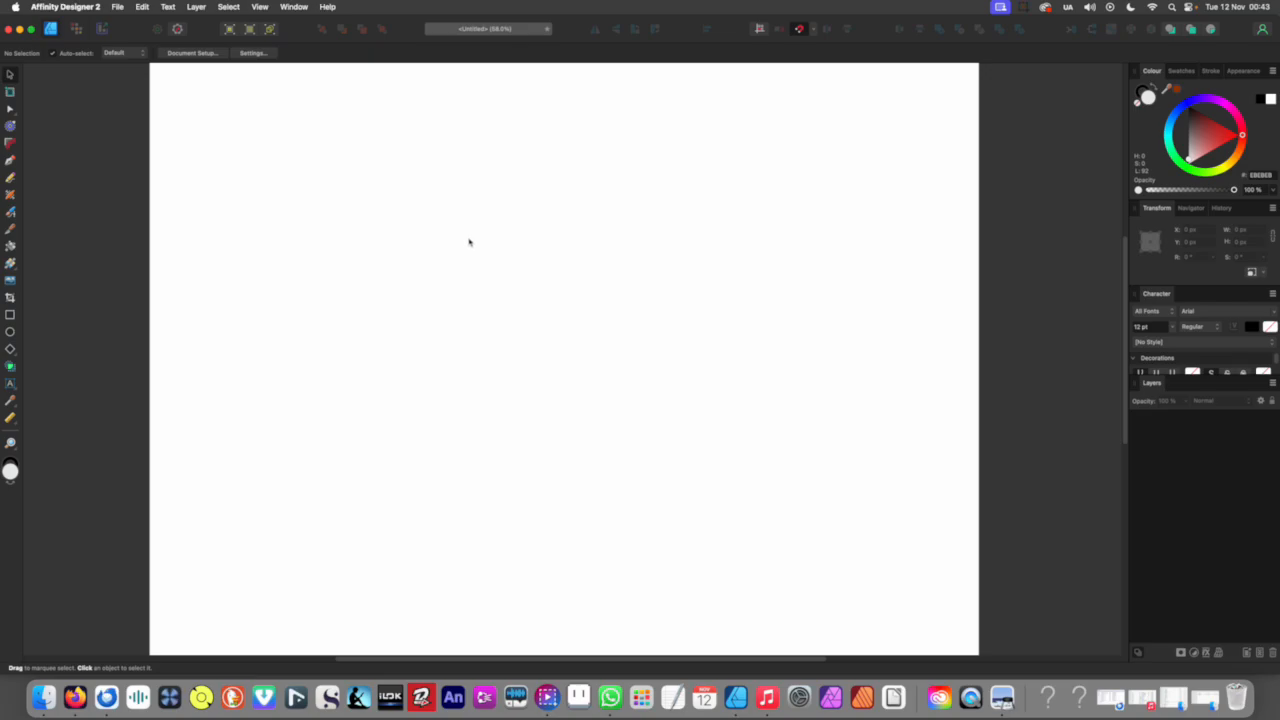
pyautogui.scroll(-1, 428, 218)
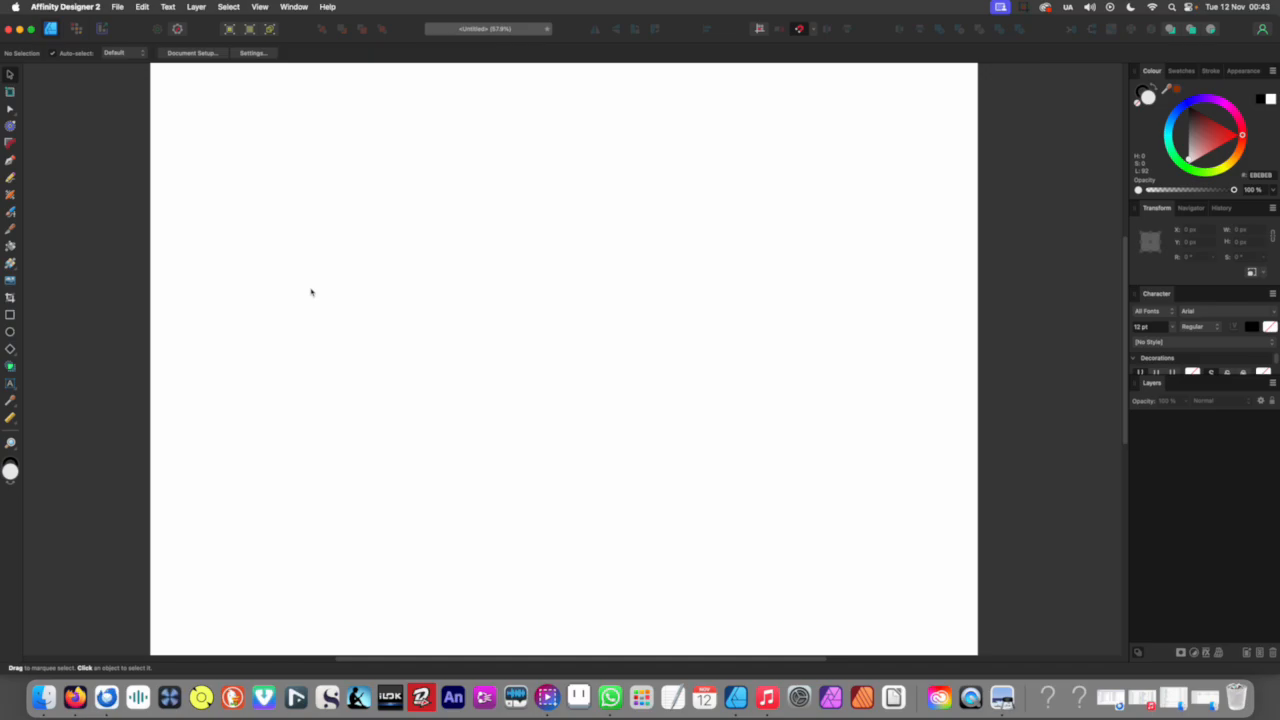
# Step: Draw a long horizontal rectangle about 2573 × 154 px on the page and fill it black (000000)
pyautogui.click(10, 315)
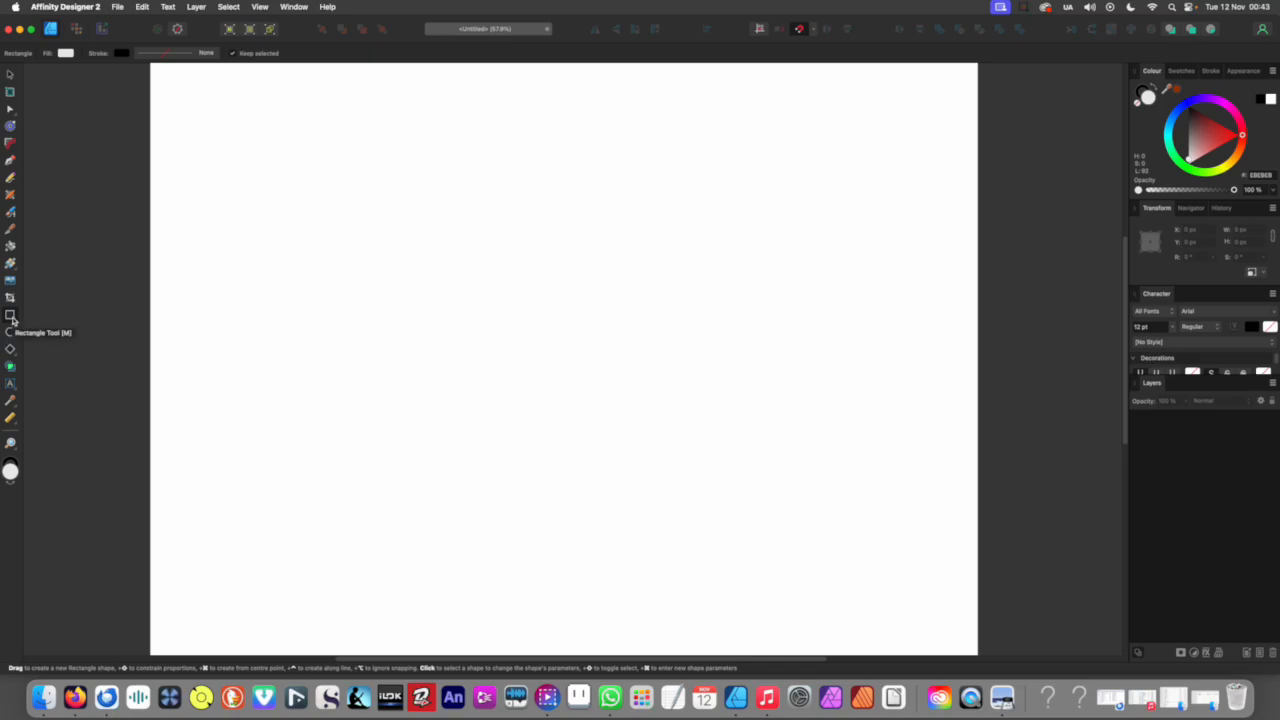
pyautogui.moveTo(322, 259); pyautogui.dragTo(749, 286)
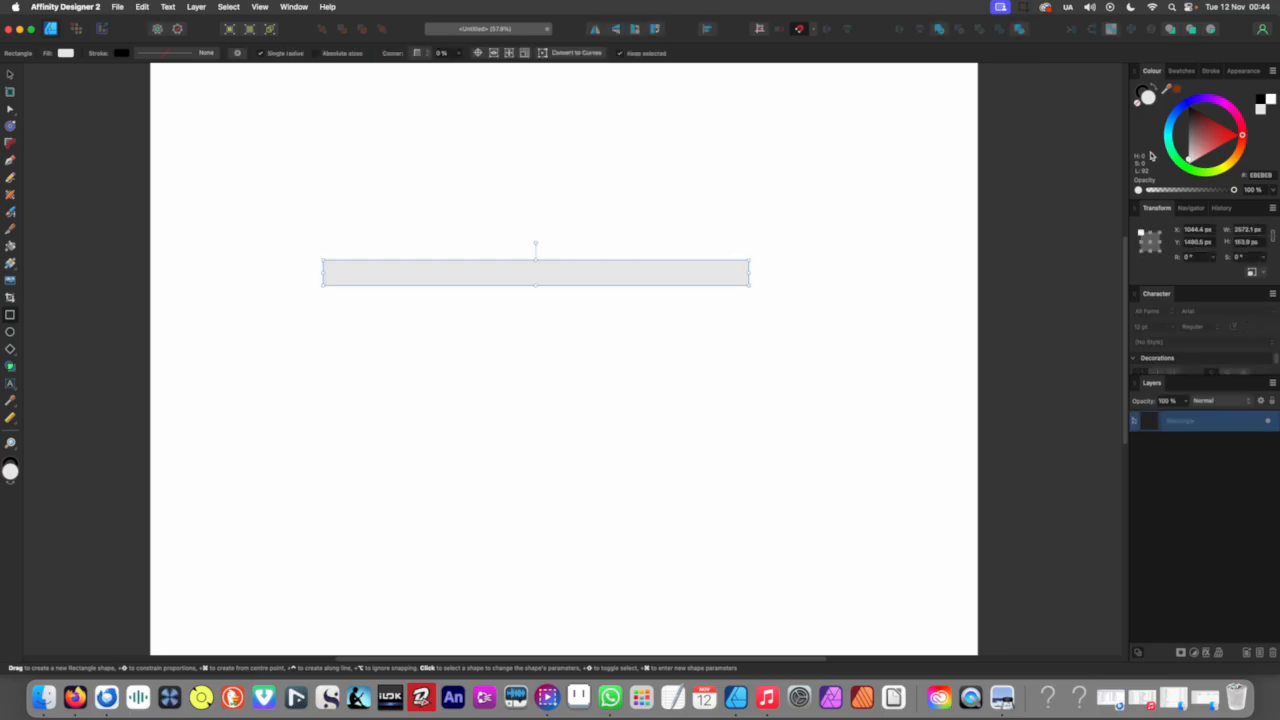
pyautogui.moveTo(1194, 148); pyautogui.dragTo(1188, 106)
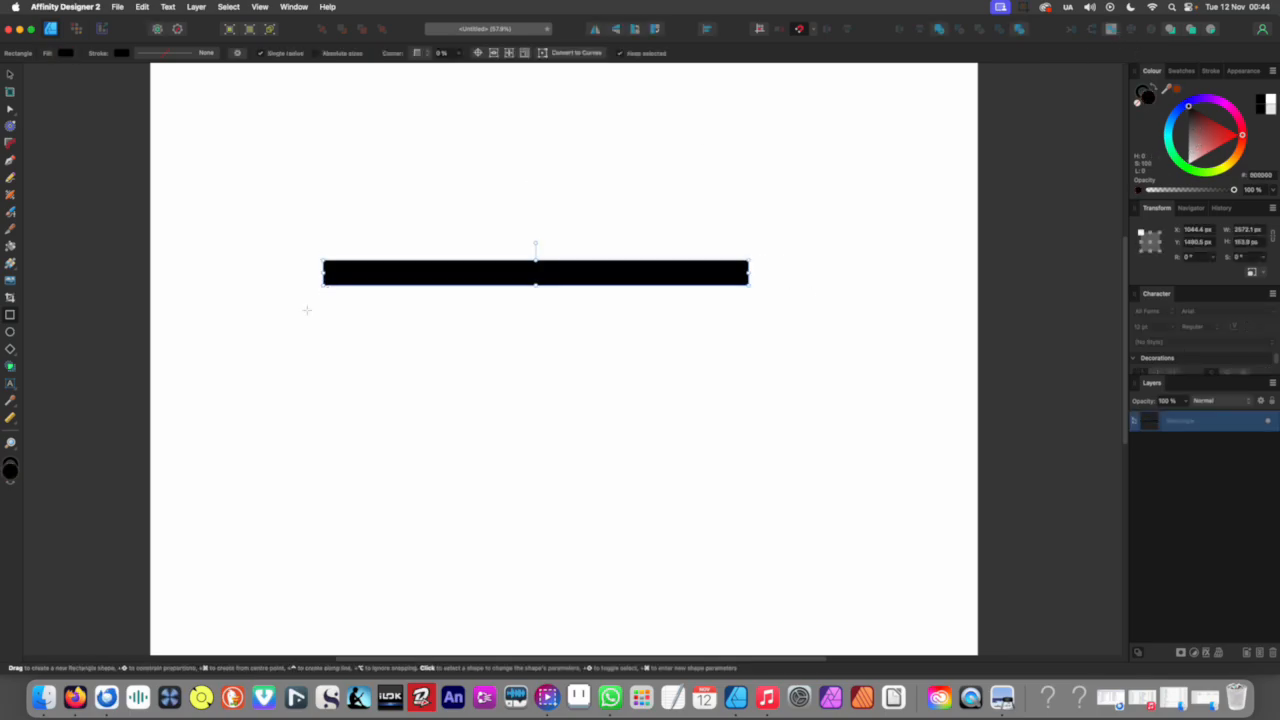
# Step: Move the black bar a little lower and slightly to the left on the page
pyautogui.press('v')
pyautogui.moveTo(526, 278); pyautogui.dragTo(515, 330)
pyautogui.click(526, 357)
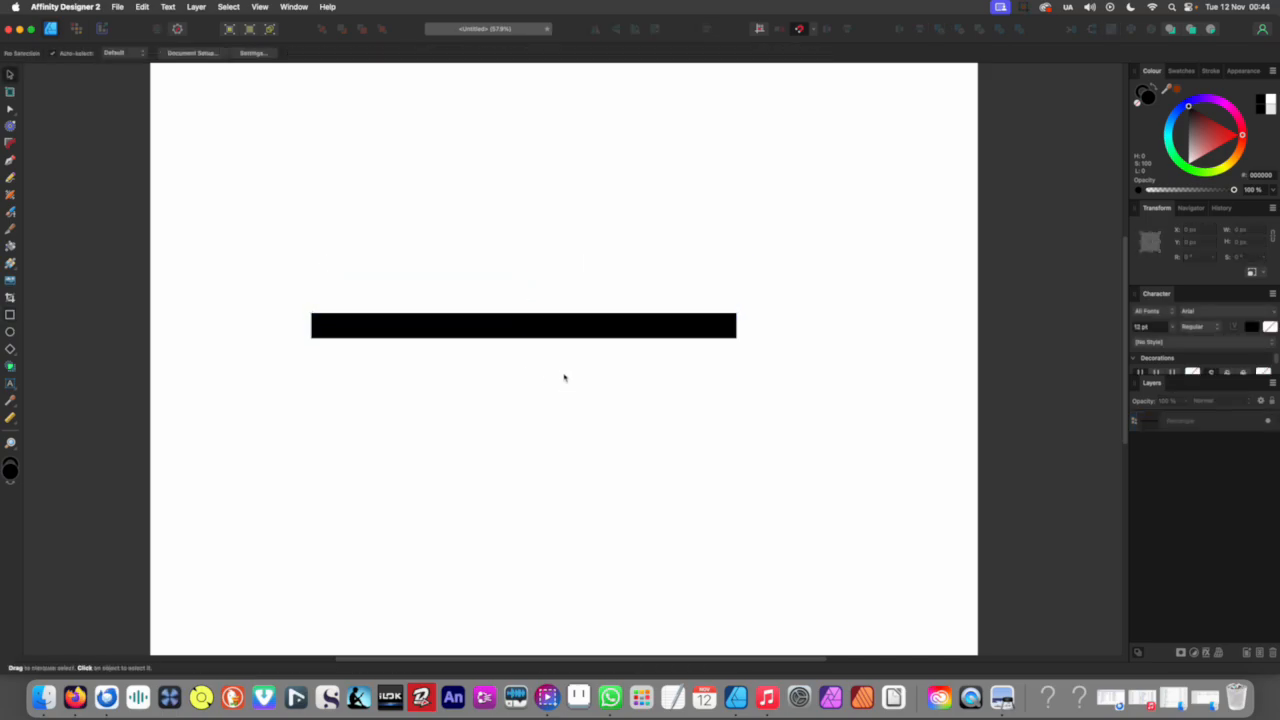
# Step: Rotate the black bar to about -35.7° so it slopes down to the right, and shift it slightly upward
pyautogui.click(575, 334)
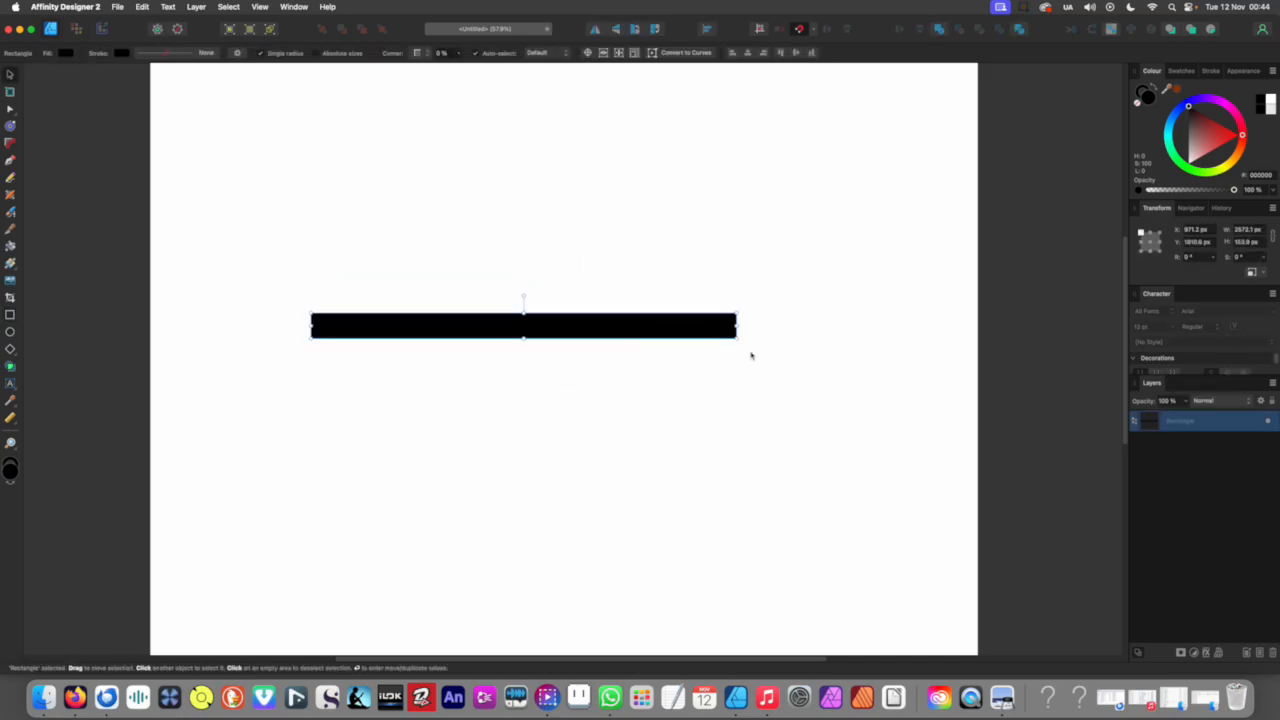
pyautogui.moveTo(740, 344); pyautogui.dragTo(698, 452)
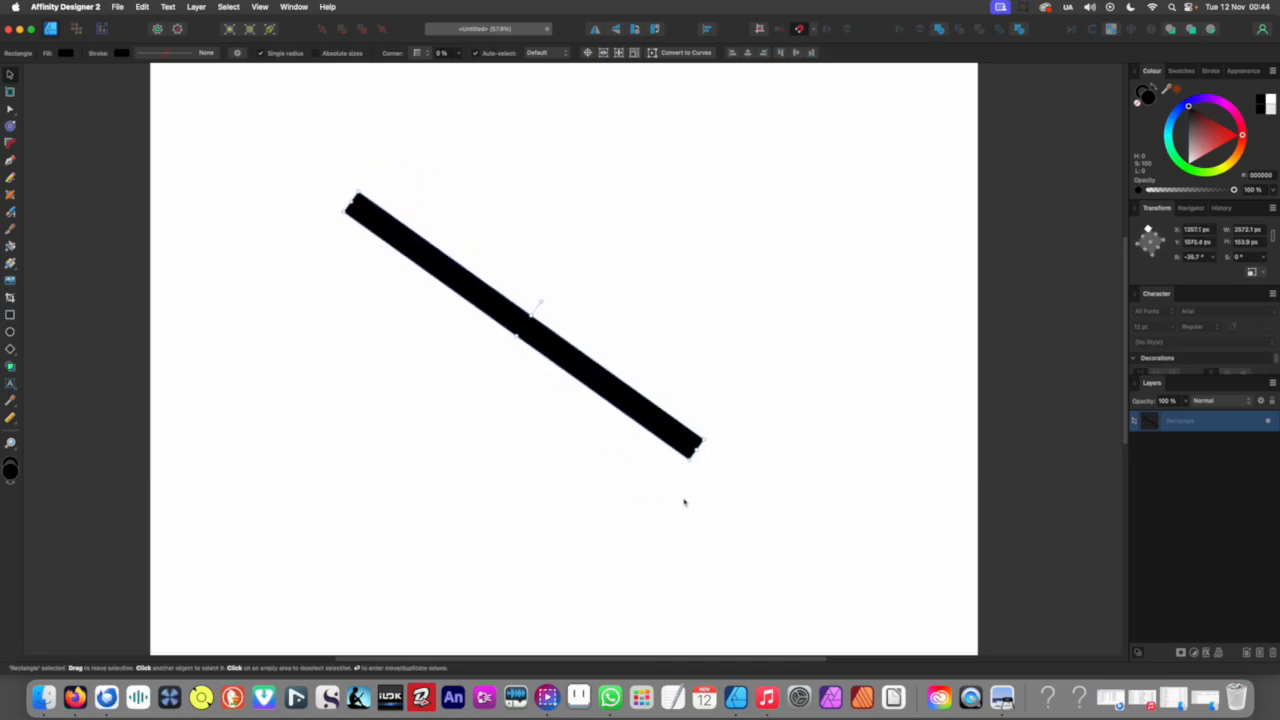
pyautogui.click(684, 502)
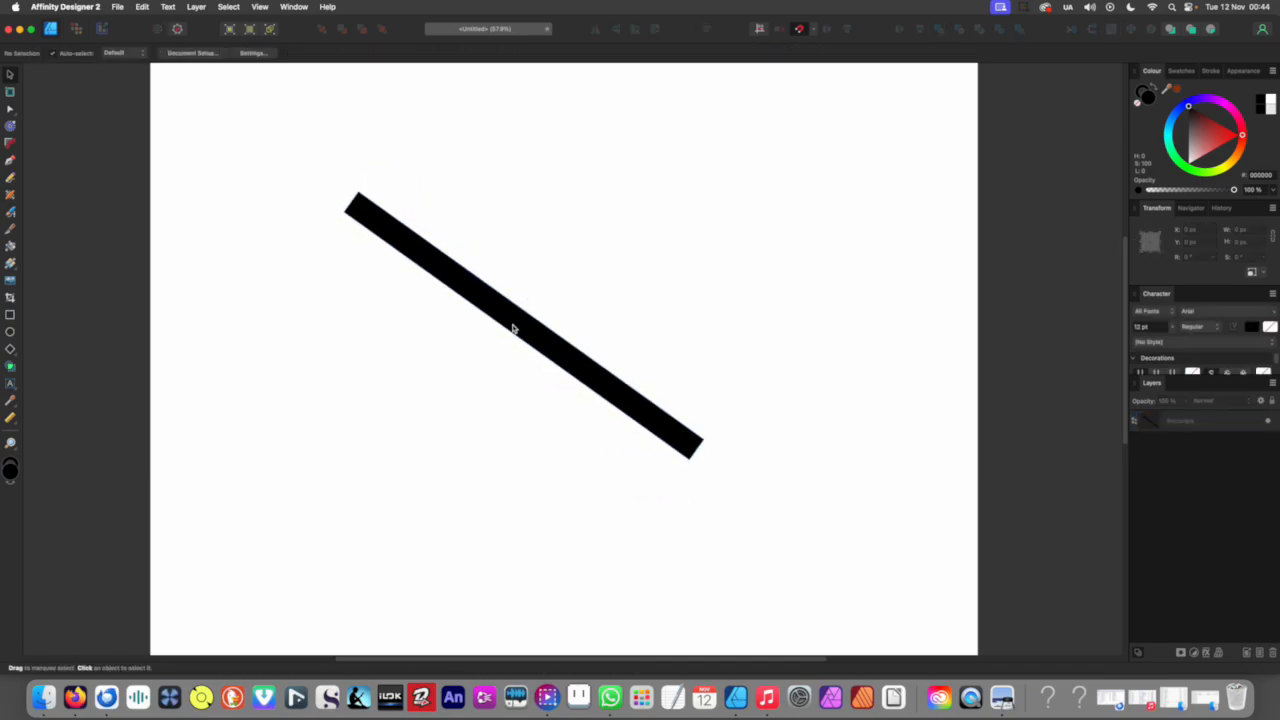
pyautogui.moveTo(565, 357); pyautogui.dragTo(571, 338)
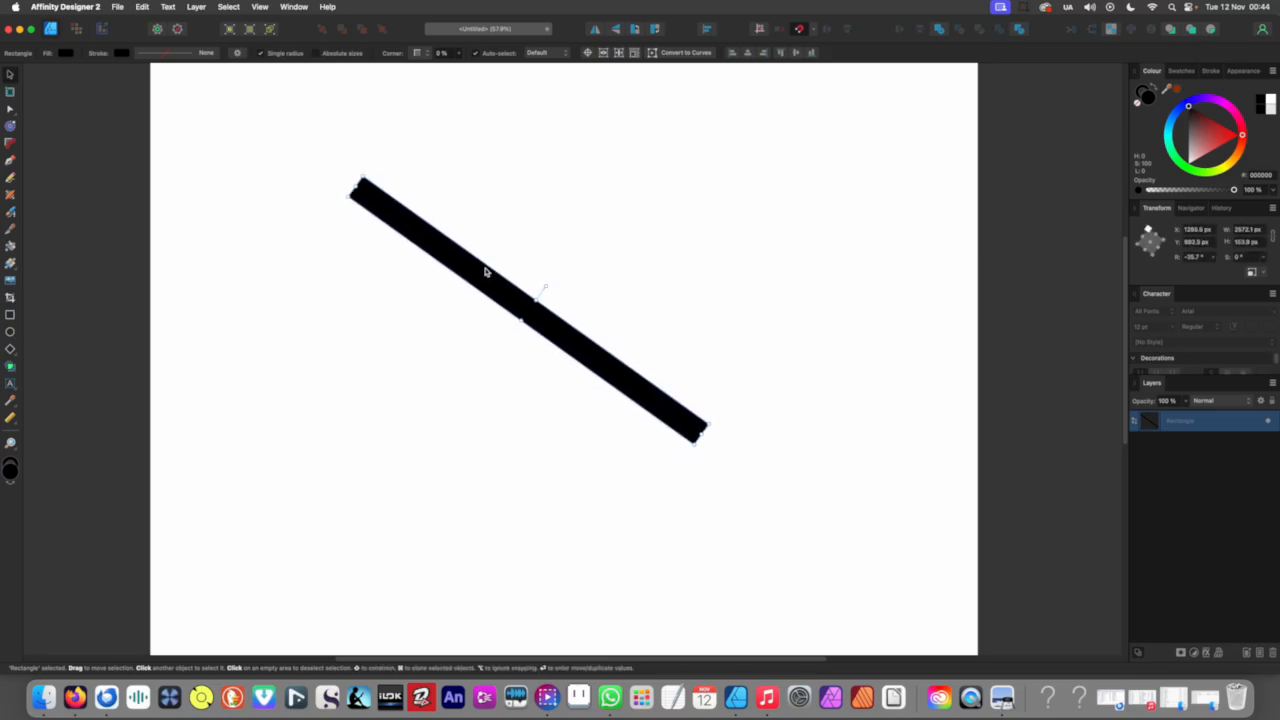
pyautogui.click(467, 336)
pyautogui.scroll(3, 448, 251)
pyautogui.scroll(3, 447, 250)
# Step: Add a black rectangle about 263 × 249 px over the bar's upper end, rotated to -36.2° to match it
pyautogui.click(10, 316)
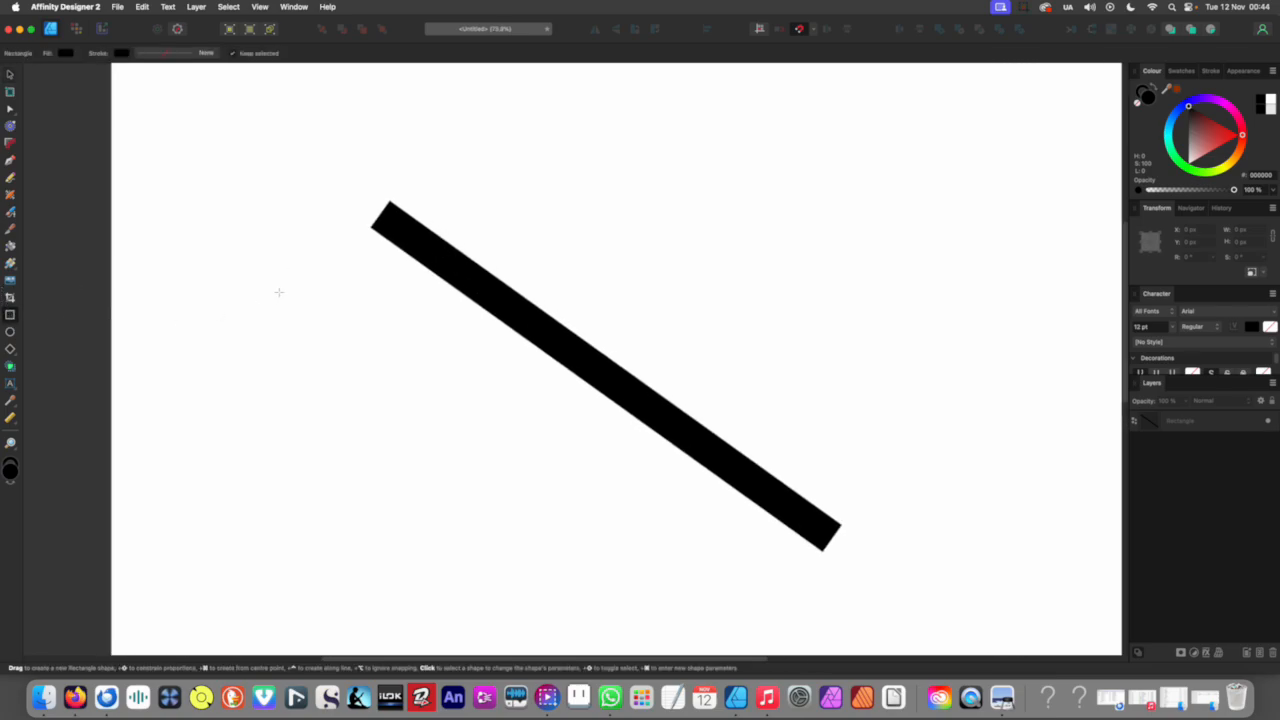
pyautogui.scroll(5, 438, 183)
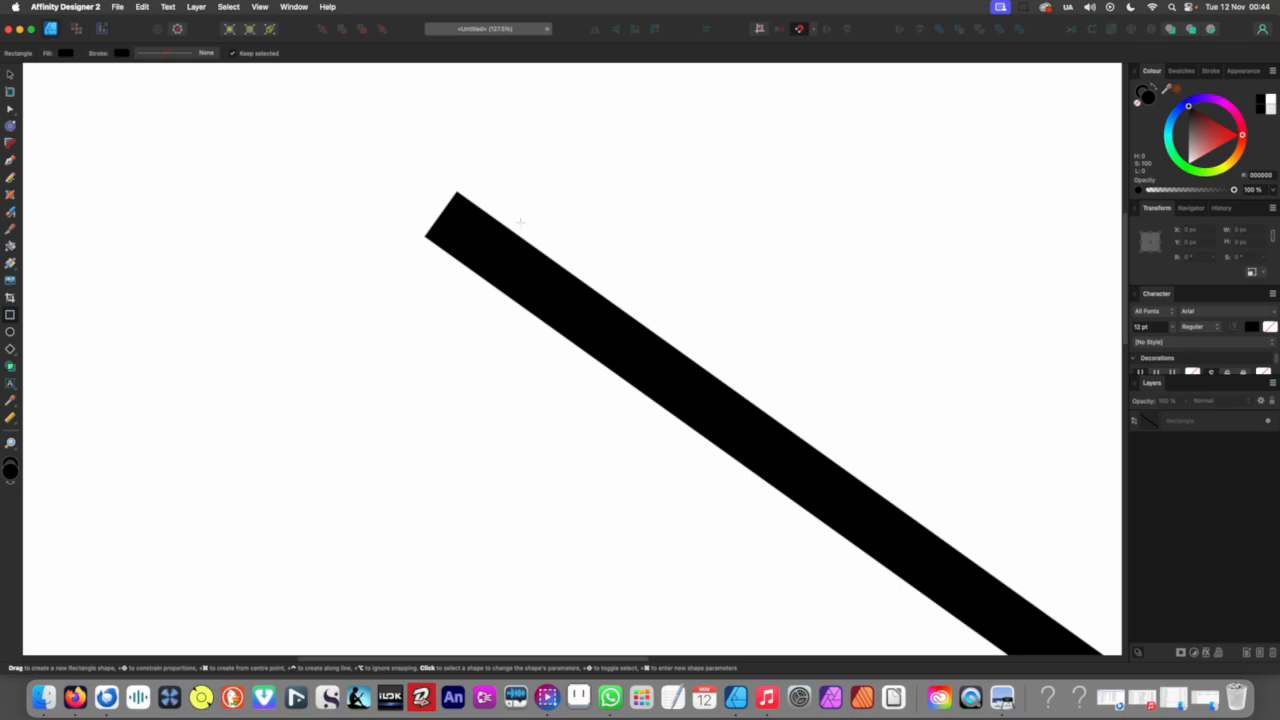
pyautogui.moveTo(489, 190); pyautogui.dragTo(542, 352)
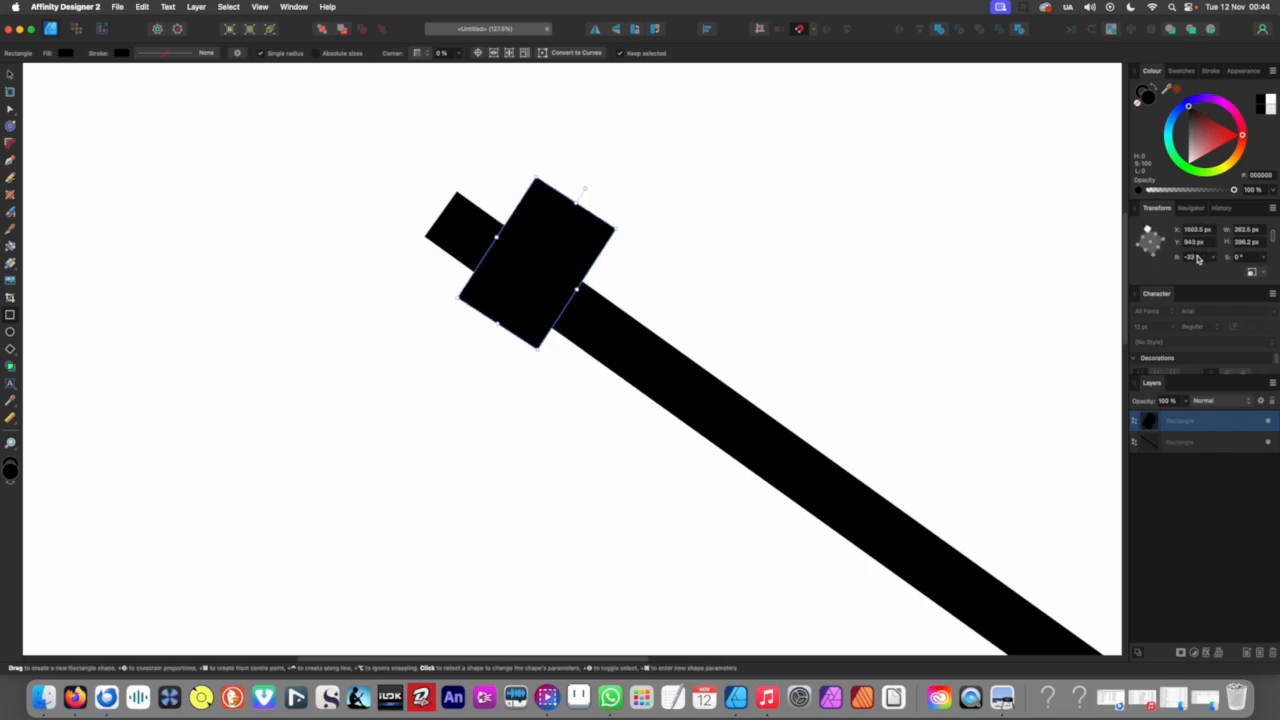
pyautogui.moveTo(540, 353); pyautogui.dragTo(535, 352)
pyautogui.press('v')
pyautogui.moveTo(538, 306); pyautogui.dragTo(519, 287)
pyautogui.scroll(-5, 528, 281)
pyautogui.scroll(3, 513, 322)
pyautogui.scroll(3, 513, 321)
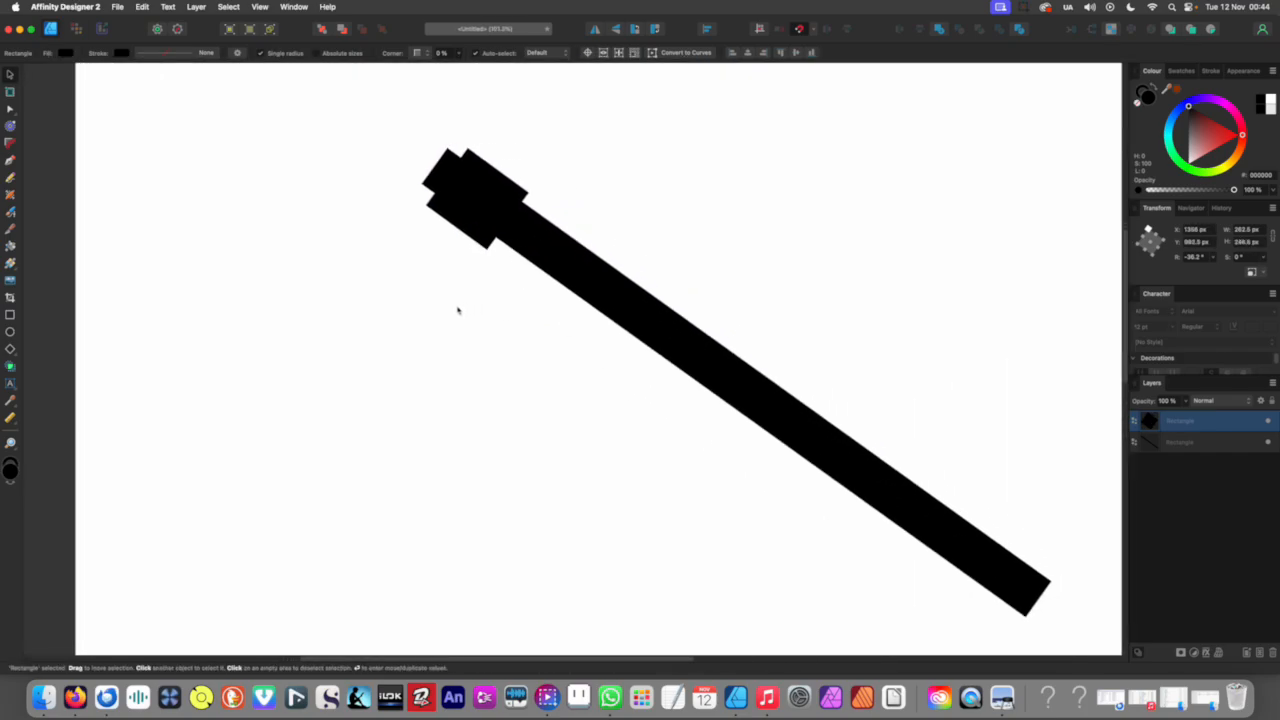
pyautogui.scroll(-5, 472, 235)
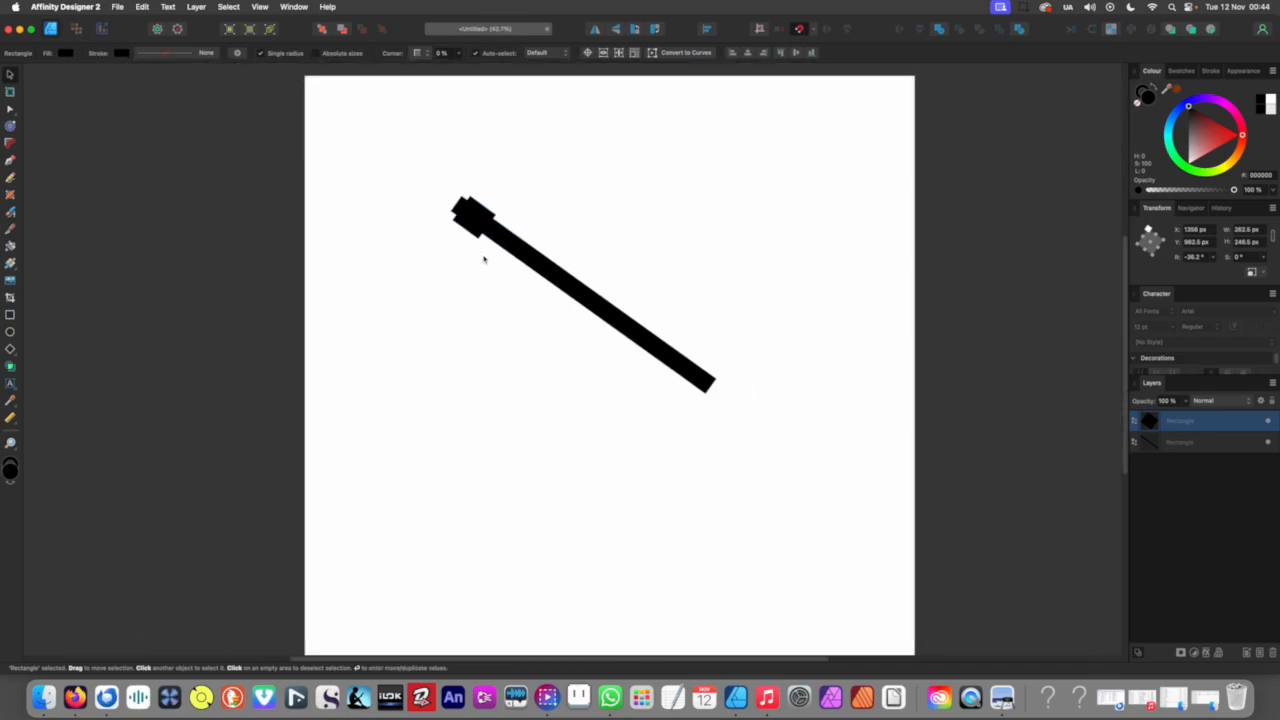
pyautogui.scroll(3, 459, 247)
pyautogui.click(486, 250)
# Step: Add a narrow black band about 73 × 234 px across the bar just below the head block, angled at -36.2°
pyautogui.scroll(4, 486, 250)
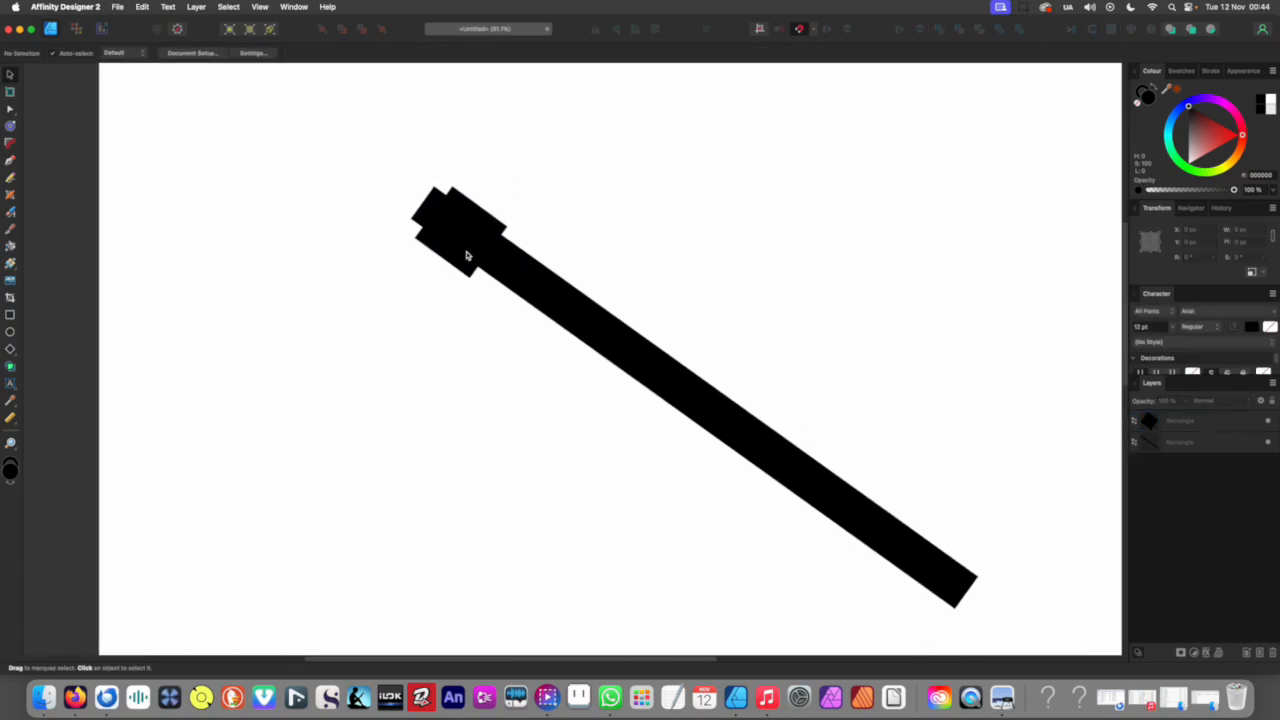
pyautogui.scroll(2, 460, 250)
pyautogui.click(443, 249)
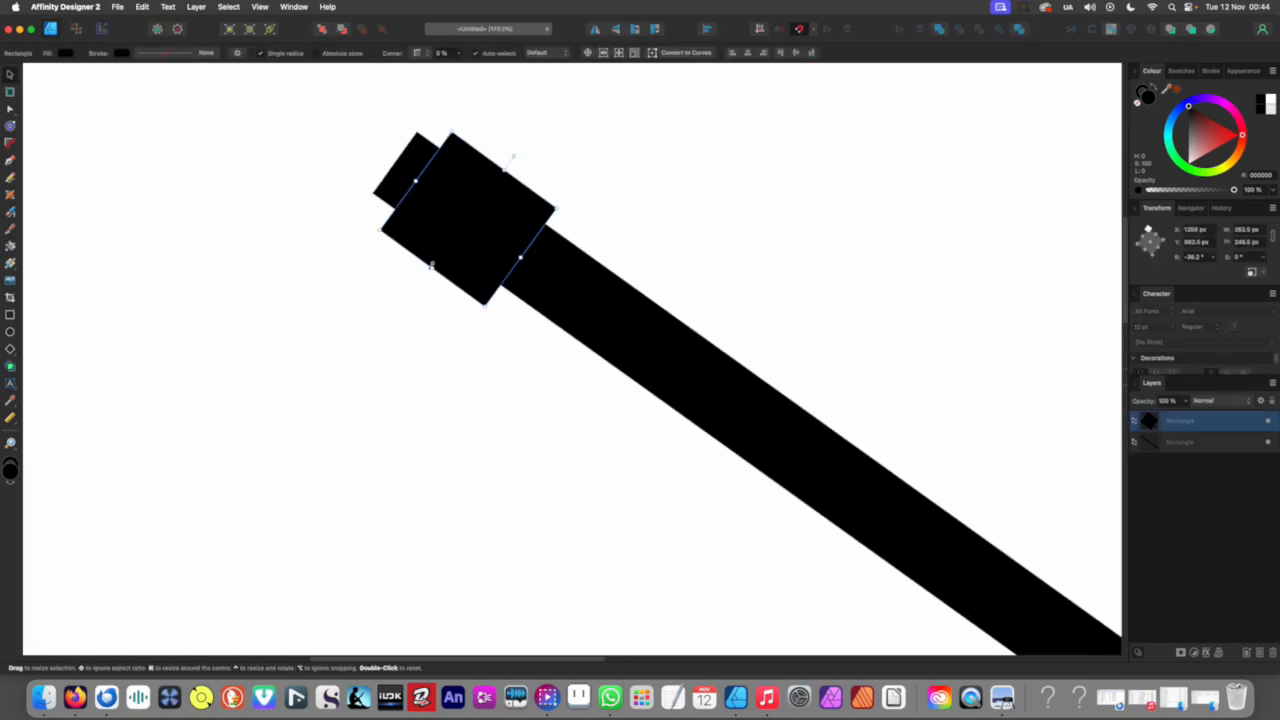
pyautogui.moveTo(438, 260); pyautogui.dragTo(518, 293)
pyautogui.scroll(-6, 459, 279)
pyautogui.click(446, 311)
pyautogui.click(470, 264)
pyautogui.scroll(5, 518, 293)
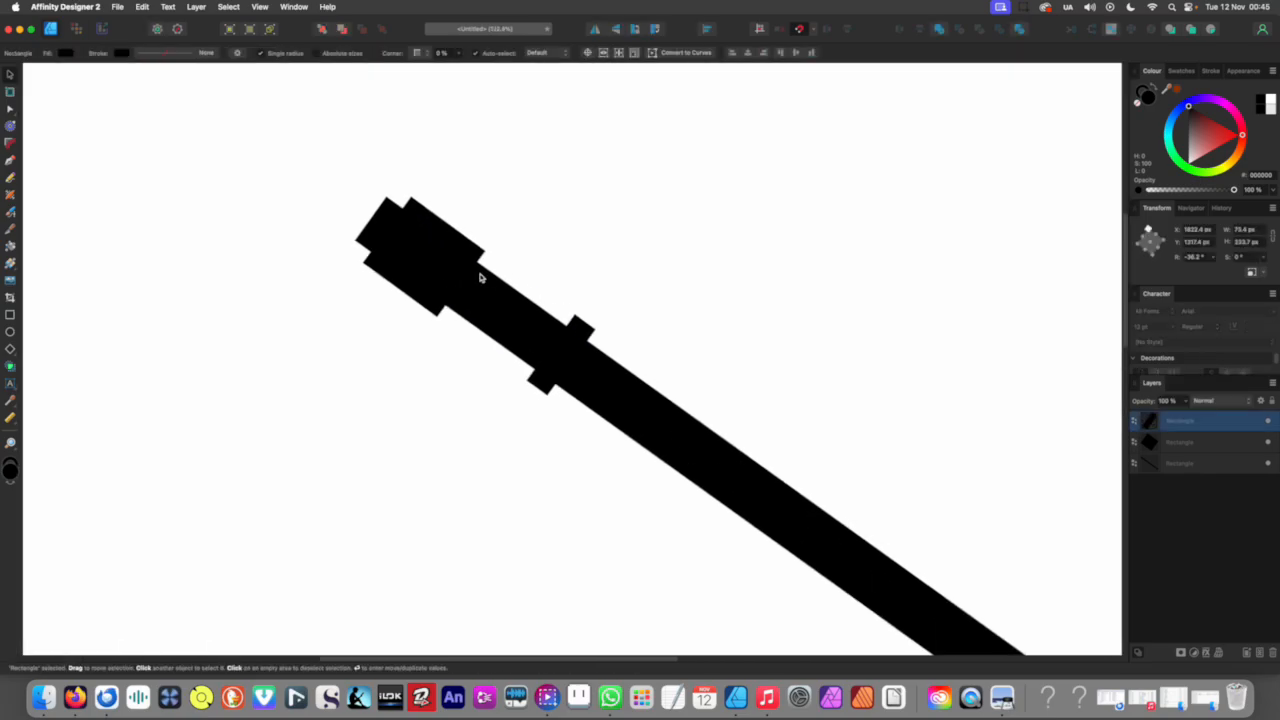
# Step: Add a longer black rectangle along the bar's upper edge below the narrow band, angled at -36.2°
pyautogui.scroll(-4, 561, 348)
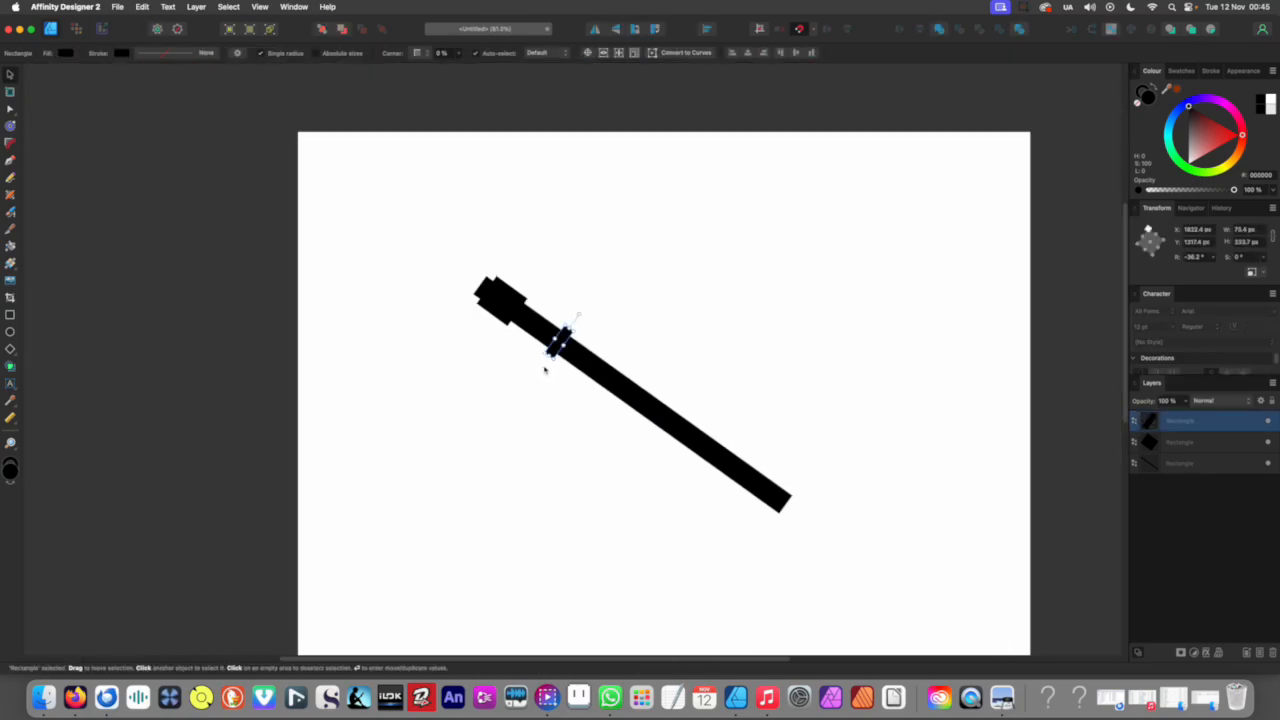
pyautogui.moveTo(551, 351)
pyautogui.mouseDown()
pyautogui.moveTo(611, 344)
pyautogui.moveTo(589, 357)
pyautogui.moveTo(640, 385)
pyautogui.mouseUp()
pyautogui.scroll(4, 594, 354)
pyautogui.scroll(-5, 640, 385)
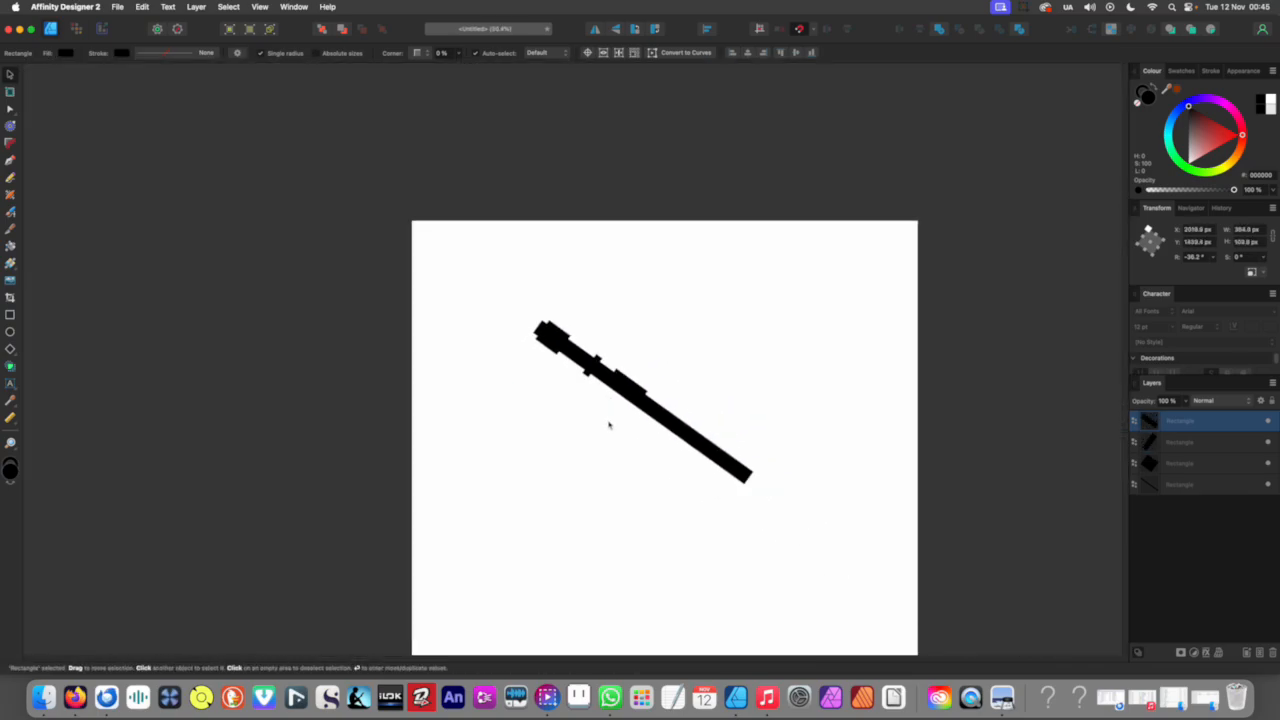
pyautogui.click(610, 421)
pyautogui.scroll(5, 645, 343)
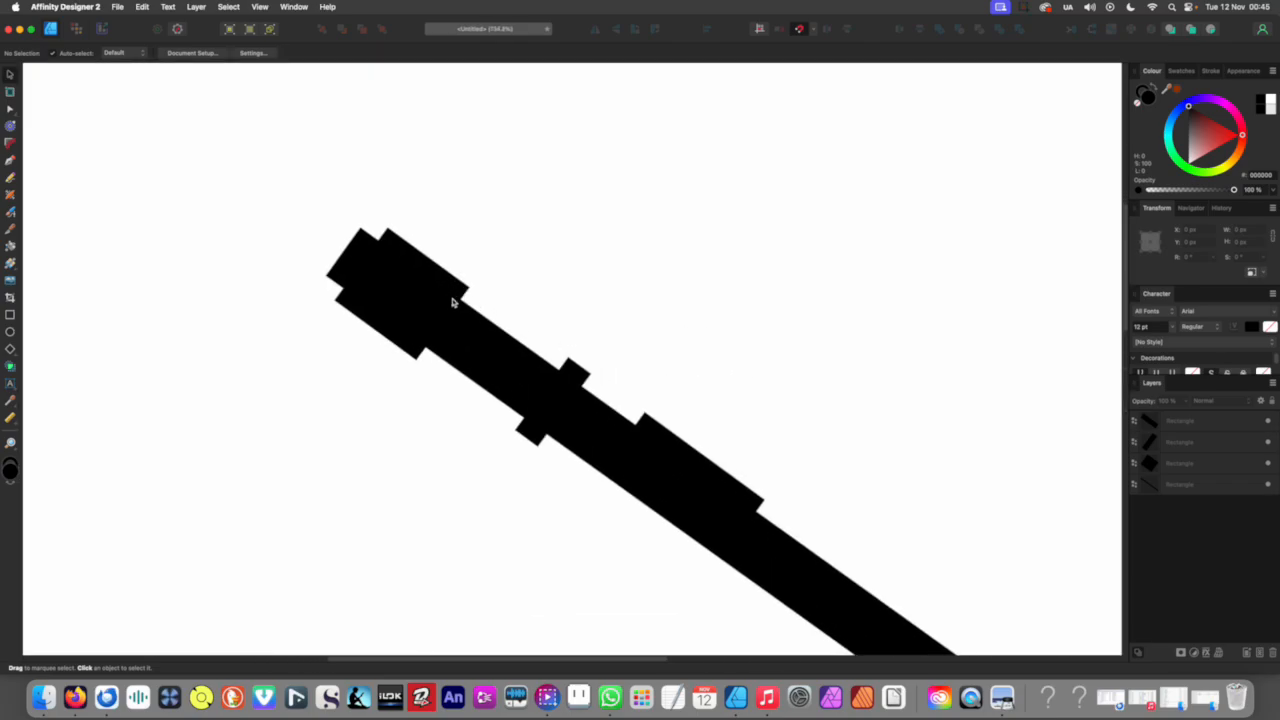
pyautogui.scroll(-4, 449, 280)
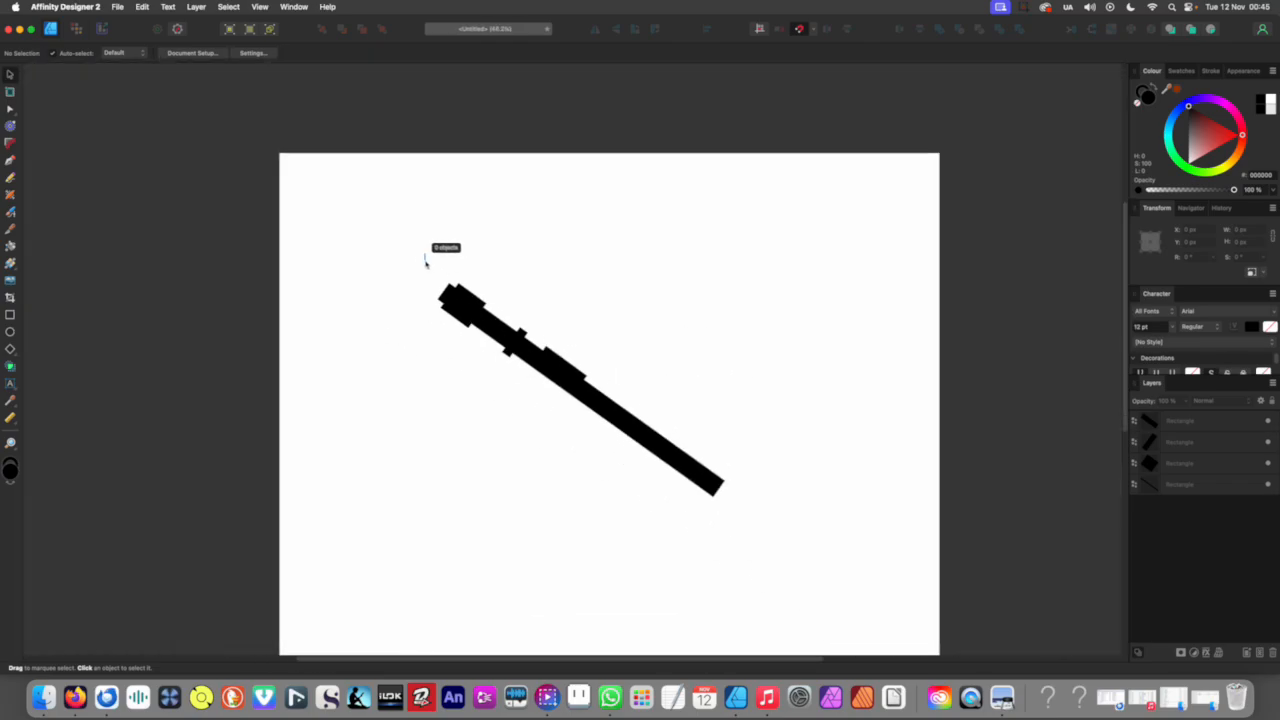
# Step: Undo the three added rectangles and the bar's shift and rotation, going back to the single horizontal bar
pyautogui.press('super+z')
pyautogui.press('super+z')
pyautogui.press('super+z')
pyautogui.press('super+z')
pyautogui.press('super+z')
pyautogui.press('super+z')
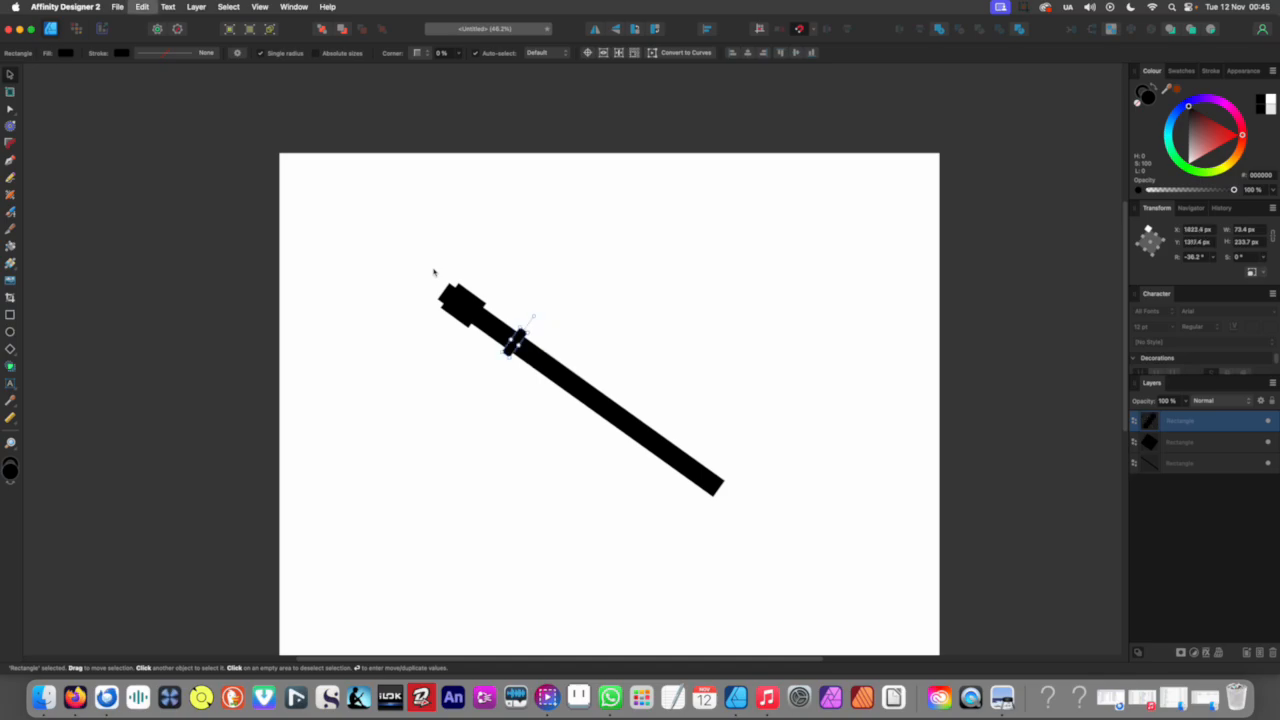
pyautogui.press('super+z')
pyautogui.press('super+z')
pyautogui.press('super+z')
pyautogui.press('super+z')
pyautogui.press('super+z')
pyautogui.press('super+z')
pyautogui.press('super+z')
pyautogui.press('super+z')
pyautogui.press('super+z')
pyautogui.press('super+z')
pyautogui.press('super+z')
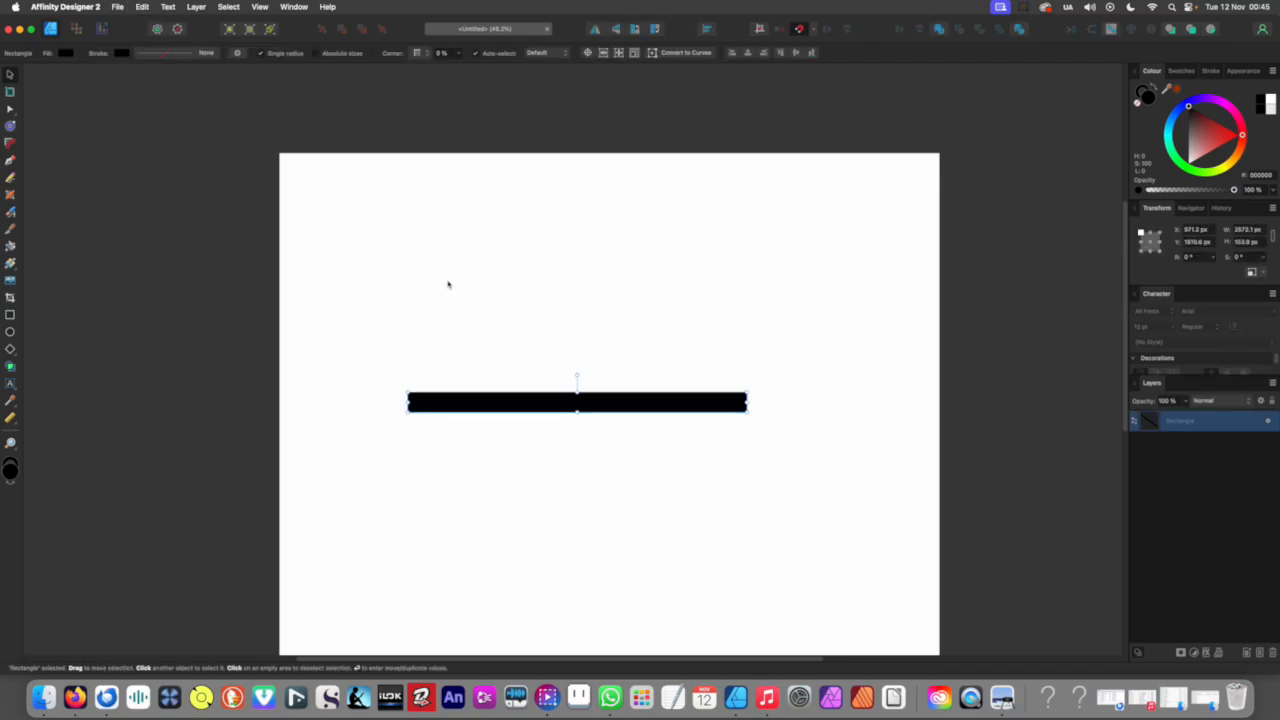
pyautogui.click(656, 360)
pyautogui.scroll(-2, 636, 316)
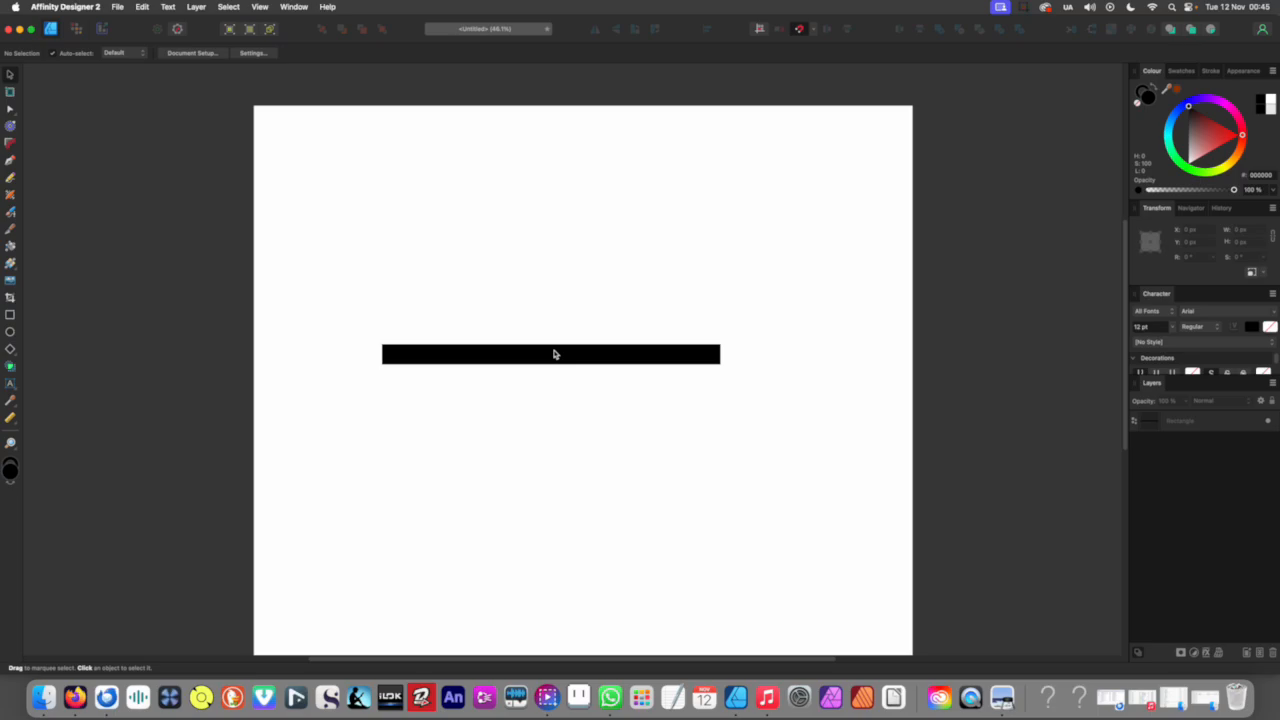
# Step: Thicken the horizontal bar to about 316 px high and move it toward the page's right side
pyautogui.moveTo(524, 356)
pyautogui.mouseDown()
pyautogui.moveTo(511, 351)
pyautogui.moveTo(545, 368)
pyautogui.mouseUp()
pyautogui.click(742, 449)
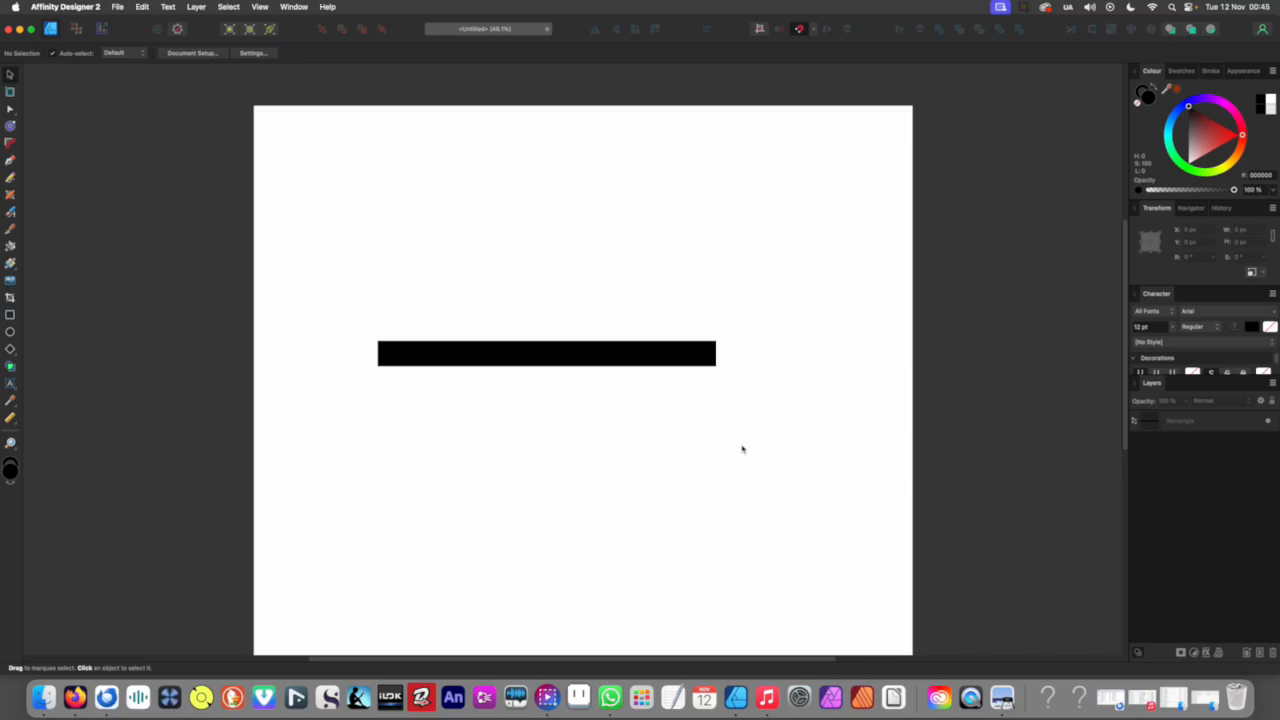
pyautogui.moveTo(690, 348)
pyautogui.mouseDown()
pyautogui.moveTo(657, 363)
pyautogui.moveTo(672, 361)
pyautogui.mouseUp()
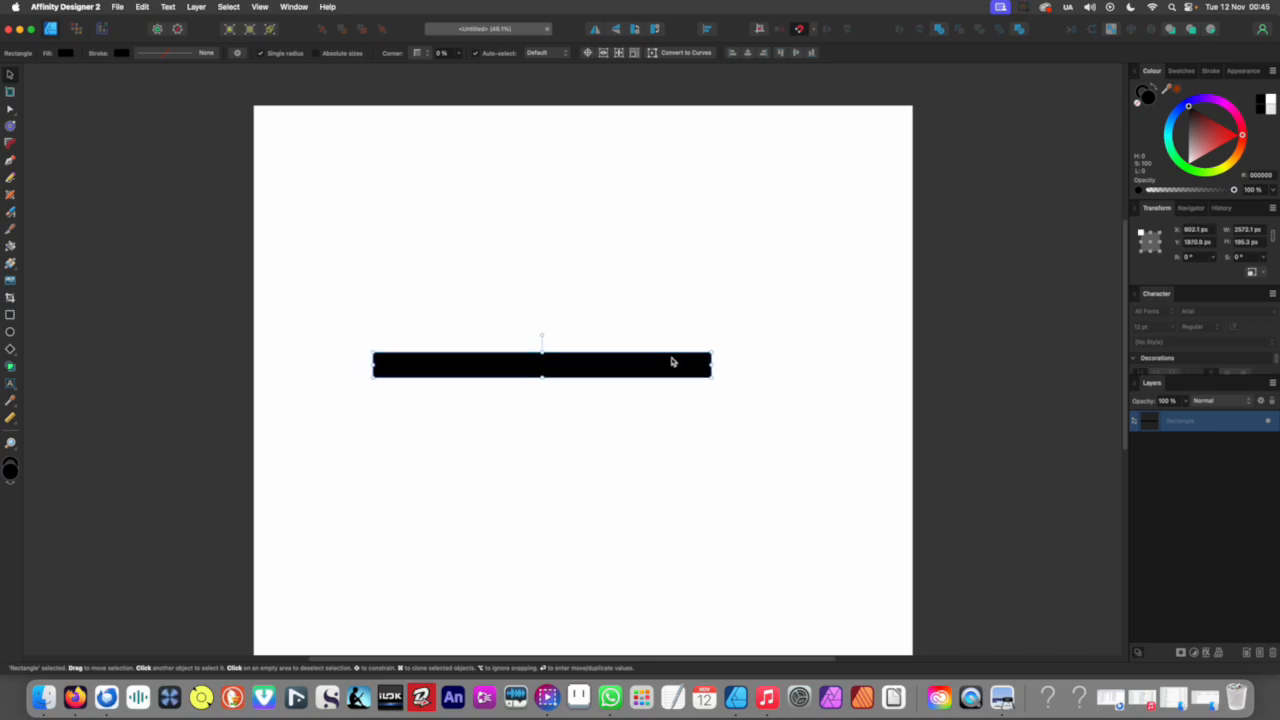
pyautogui.moveTo(542, 377)
pyautogui.mouseDown()
pyautogui.moveTo(546, 436)
pyautogui.moveTo(554, 358)
pyautogui.moveTo(543, 425)
pyautogui.moveTo(548, 393)
pyautogui.mouseUp()
pyautogui.moveTo(471, 387); pyautogui.dragTo(593, 389)
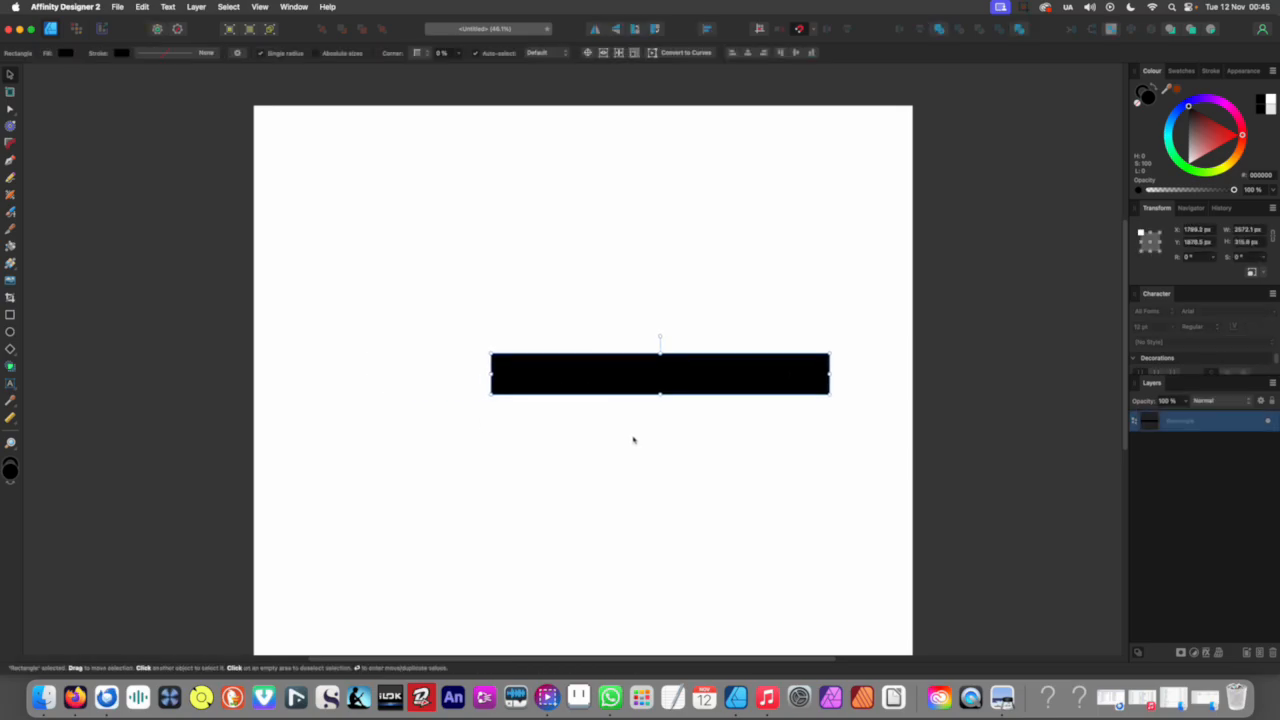
pyautogui.click(626, 443)
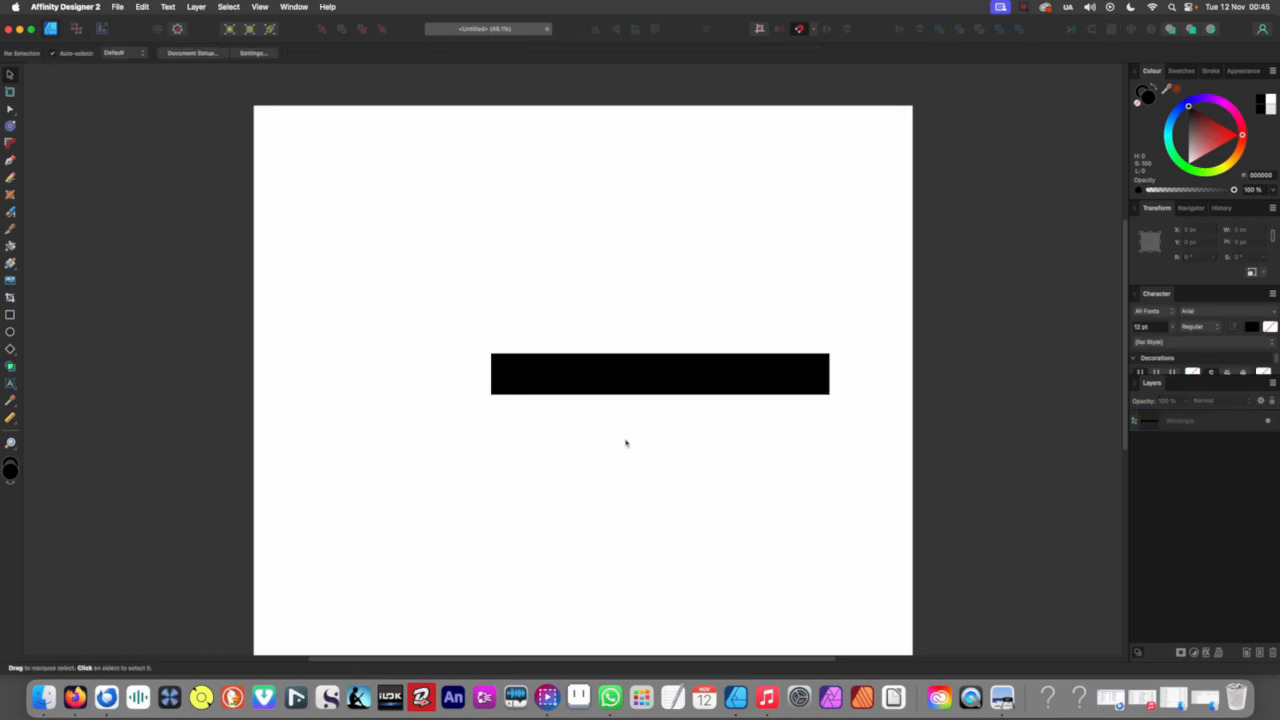
# Step: Duplicate the black bar, thin the copy to about 240 px high and join it to the original's left end
pyautogui.click(567, 384)
pyautogui.moveTo(593, 381)
pyautogui.mouseDown()
pyautogui.moveTo(397, 380)
pyautogui.moveTo(420, 388)
pyautogui.moveTo(186, 366)
pyautogui.mouseUp()
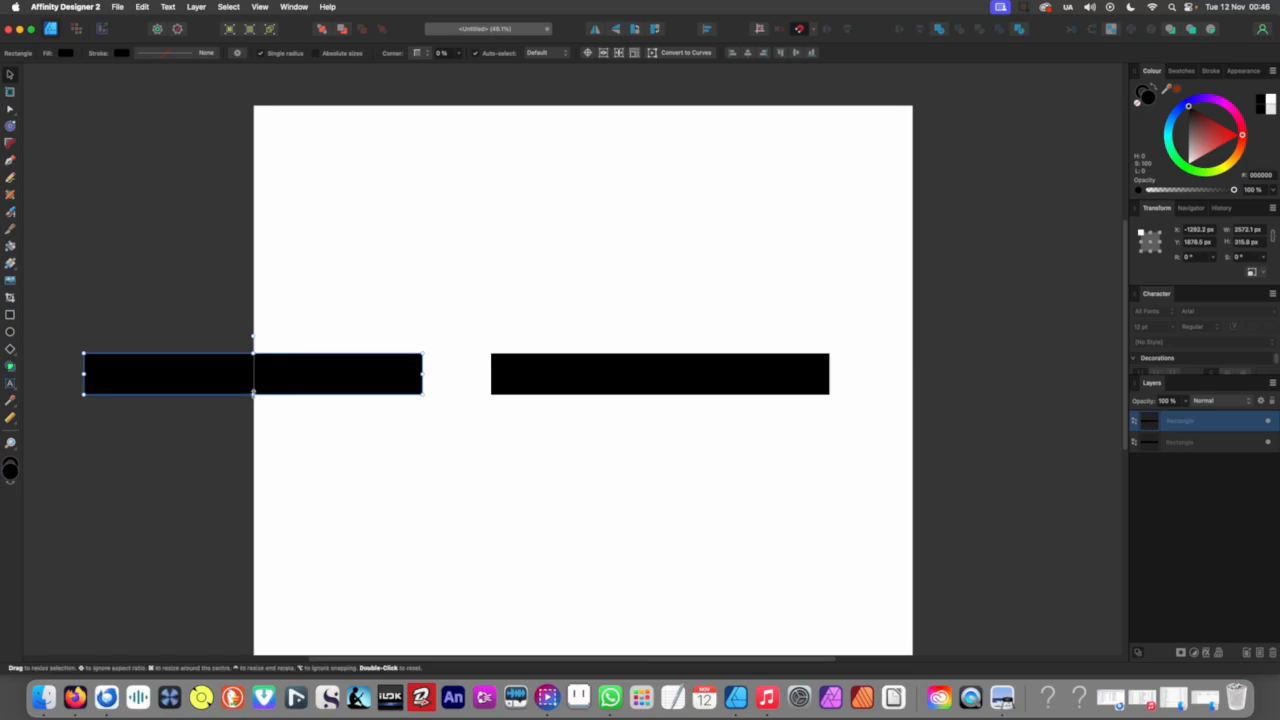
pyautogui.moveTo(254, 392); pyautogui.dragTo(511, 389)
# Step: Shorten the thick block to about 1148 px wide from its right end and move both shapes toward the page's right side
pyautogui.click(700, 388)
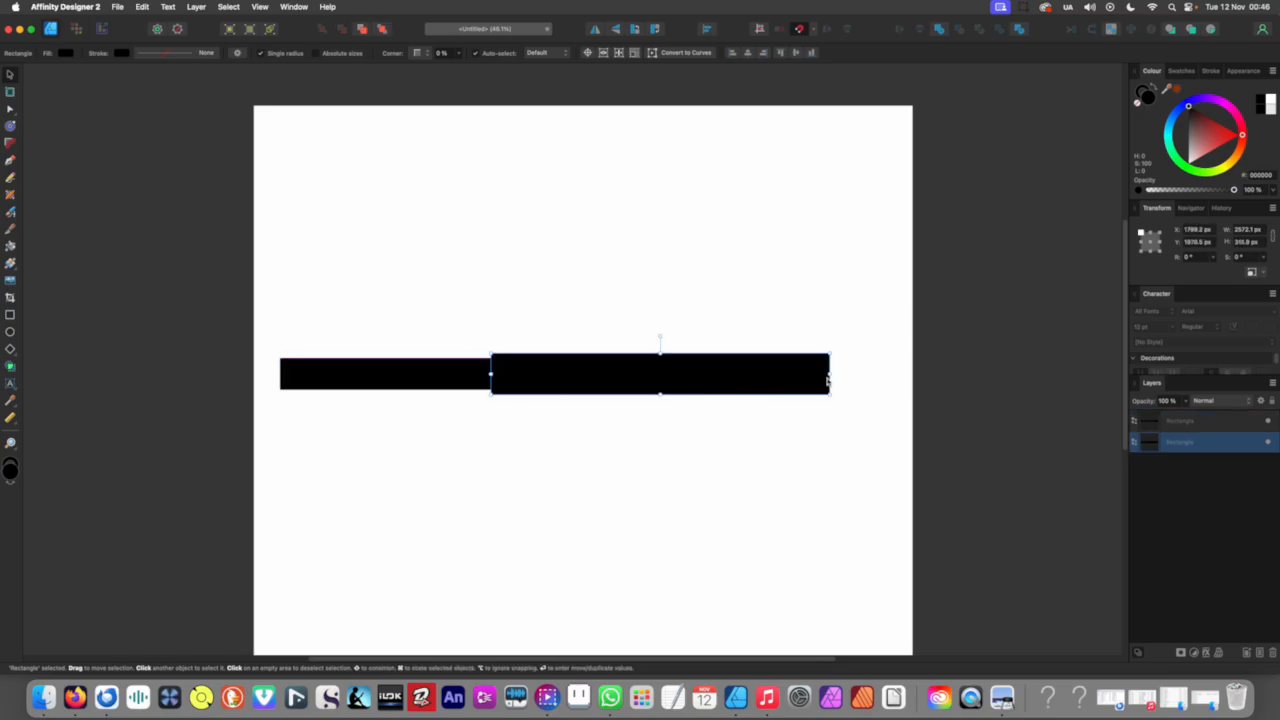
pyautogui.moveTo(822, 375); pyautogui.dragTo(640, 376)
pyautogui.click(717, 374)
pyautogui.moveTo(750, 311); pyautogui.dragTo(414, 454)
pyautogui.moveTo(405, 372); pyautogui.dragTo(615, 372)
pyautogui.click(563, 434)
# Step: Stretch the thin bar leftward across the page to about 3790 px wide
pyautogui.click(520, 383)
pyautogui.moveTo(490, 375); pyautogui.dragTo(329, 376)
pyautogui.click(386, 408)
pyautogui.scroll(-2, 511, 377)
pyautogui.scroll(-2, 511, 377)
pyautogui.scroll(4, 554, 374)
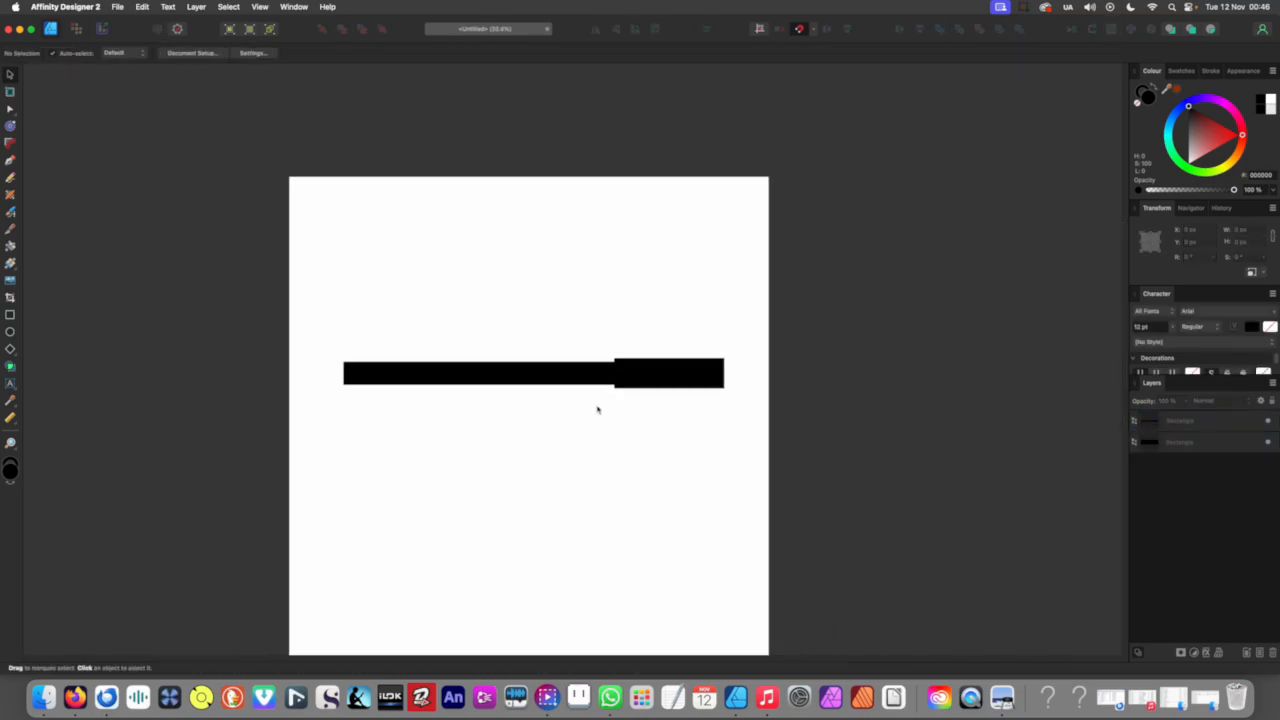
# Step: Inspect how the thin bar and the thick block overlap at their joint
pyautogui.click(680, 391)
pyautogui.scroll(3, 670, 386)
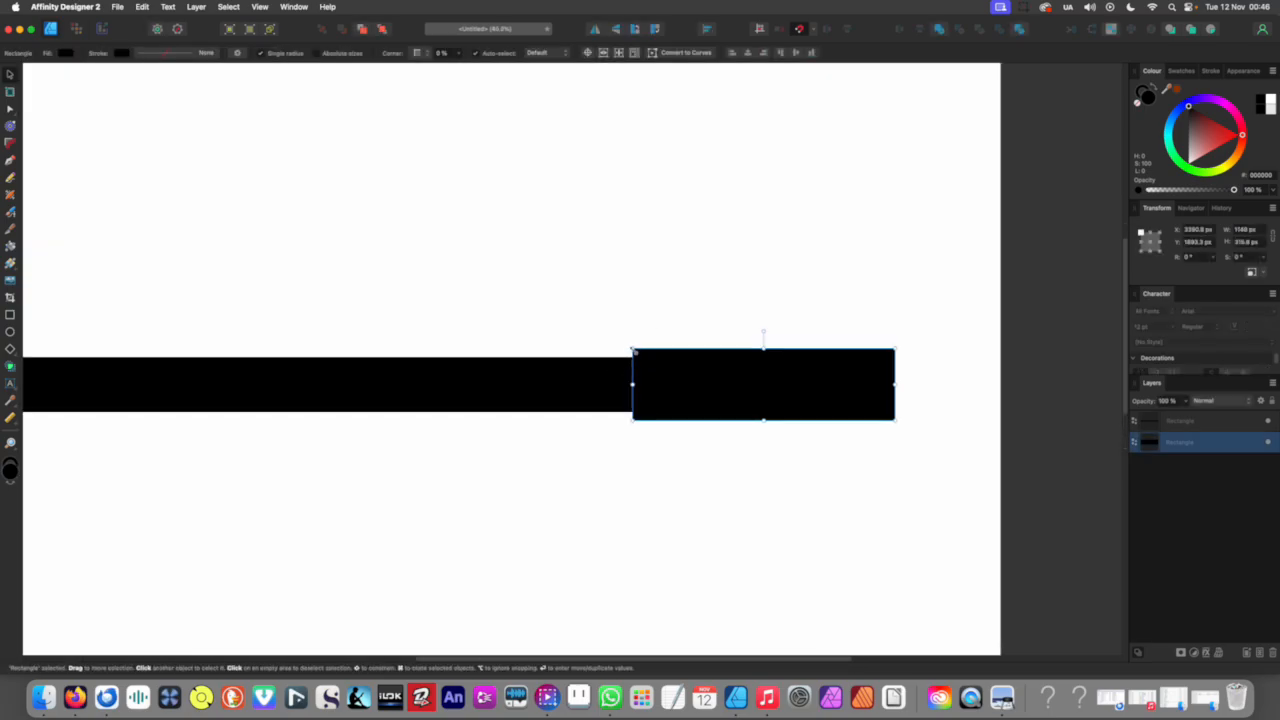
pyautogui.scroll(-2, 674, 366)
pyautogui.click(707, 383)
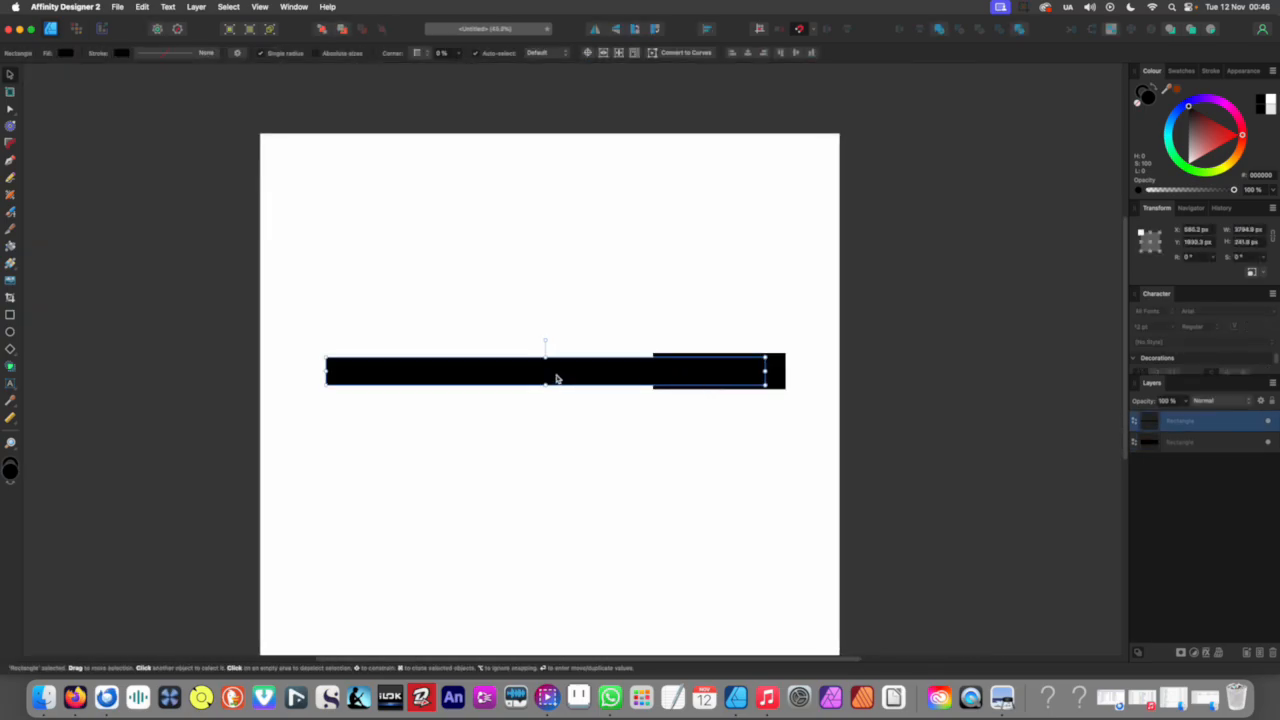
pyautogui.click(554, 420)
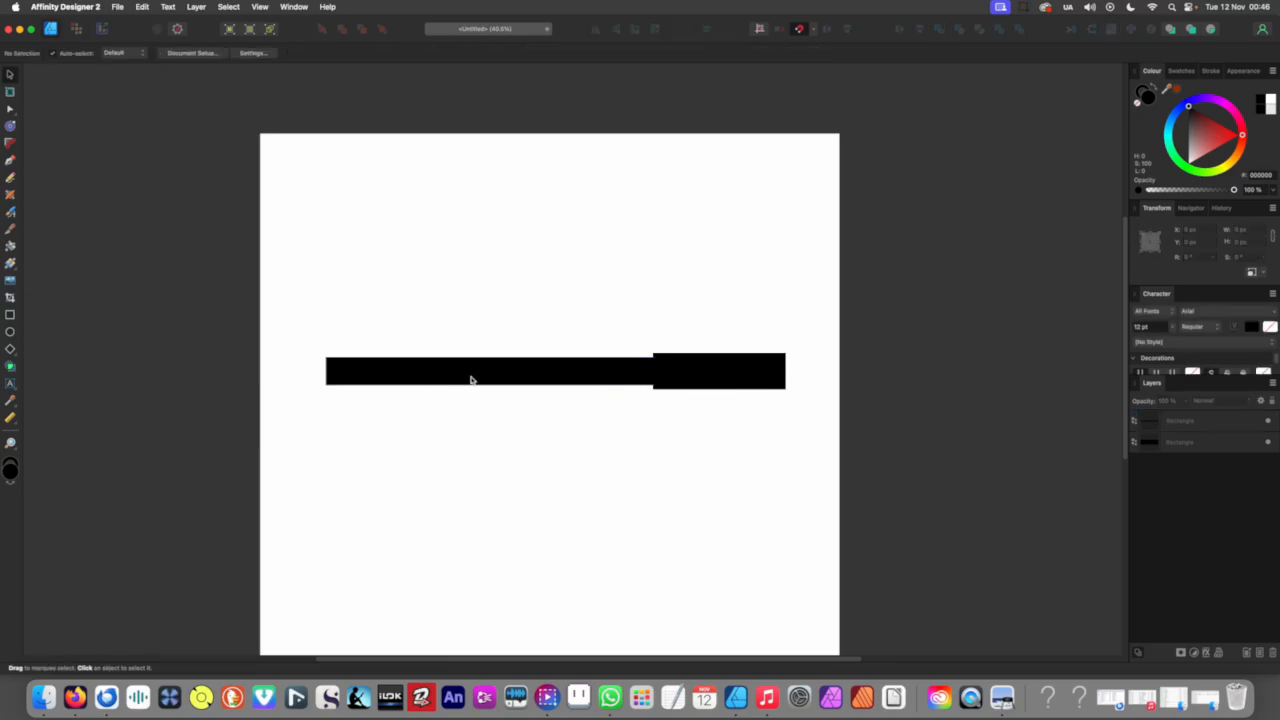
pyautogui.scroll(3, 554, 423)
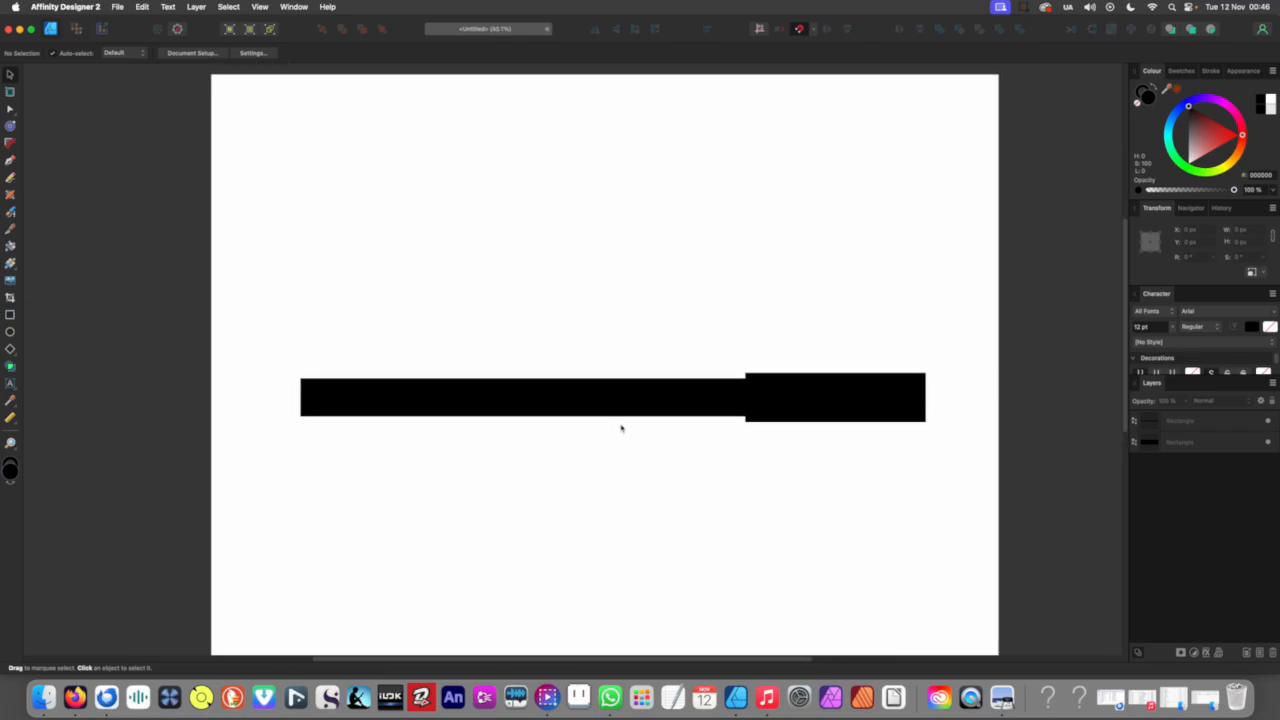
pyautogui.moveTo(621, 429); pyautogui.dragTo(605, 390)
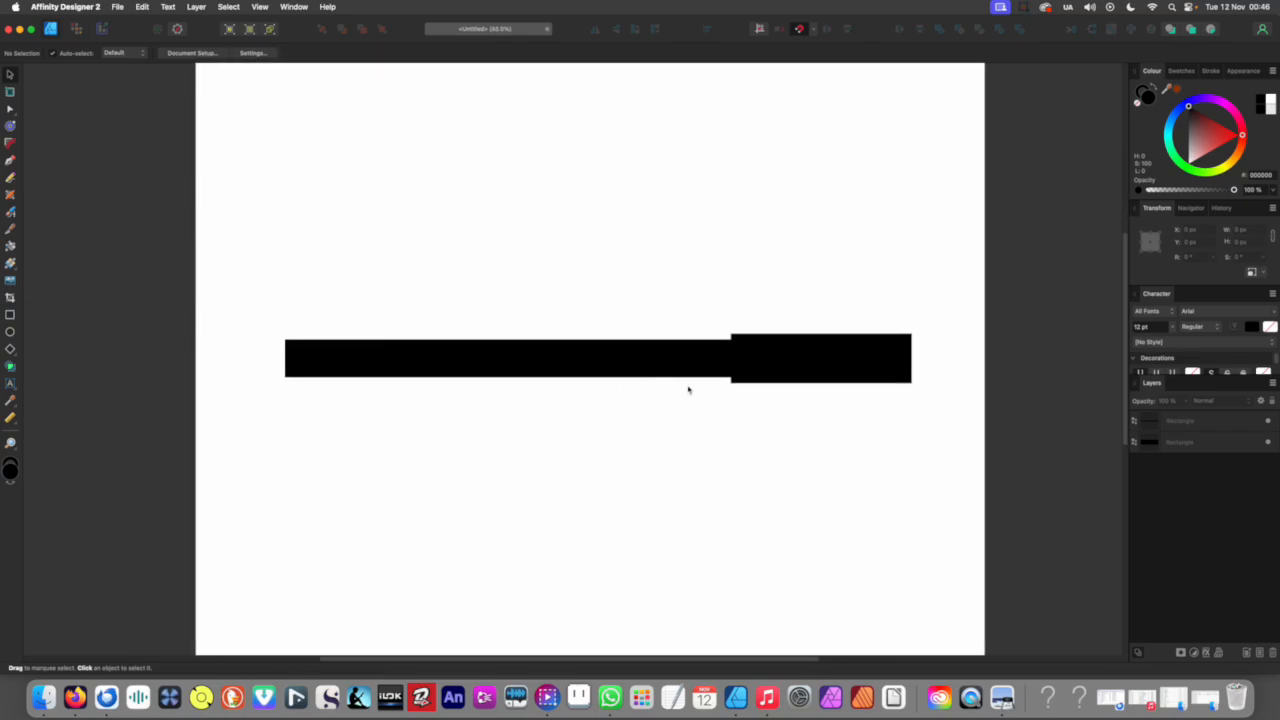
pyautogui.click(868, 344)
pyautogui.click(681, 416)
# Step: Convert both the thin bar and the thick block to curves
pyautogui.moveTo(955, 316); pyautogui.dragTo(418, 460)
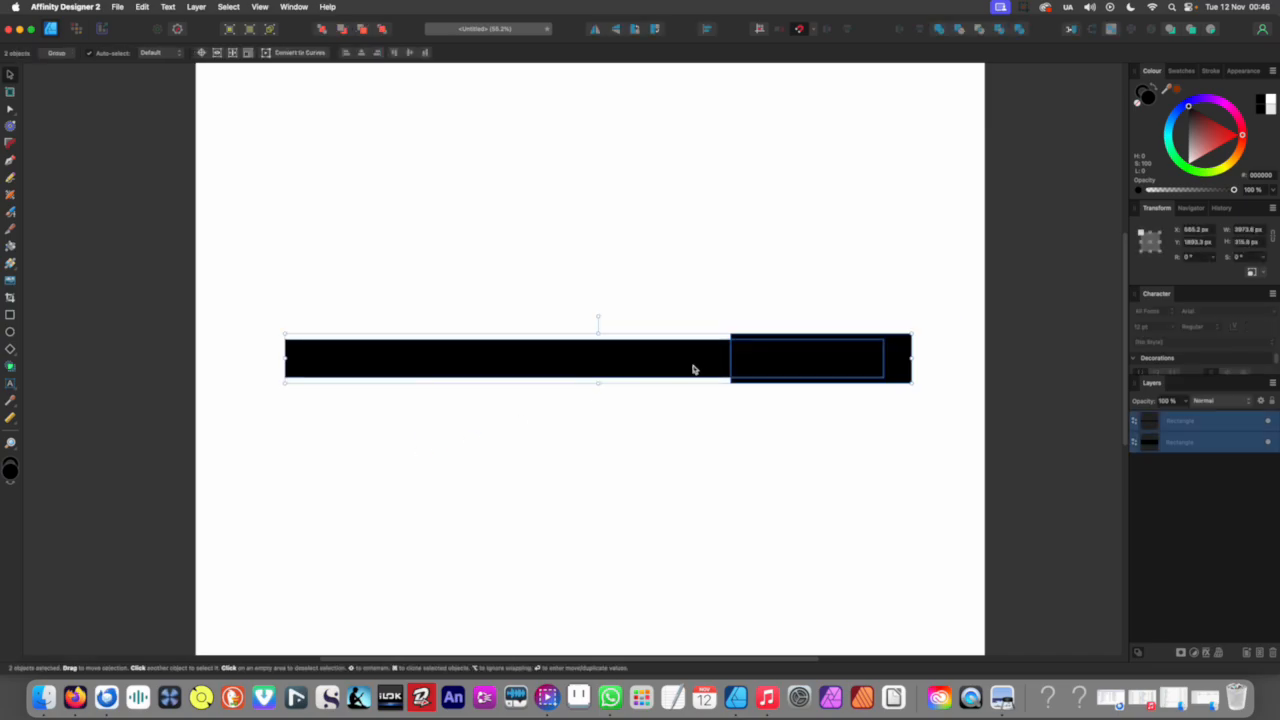
pyautogui.rightClick(779, 353)
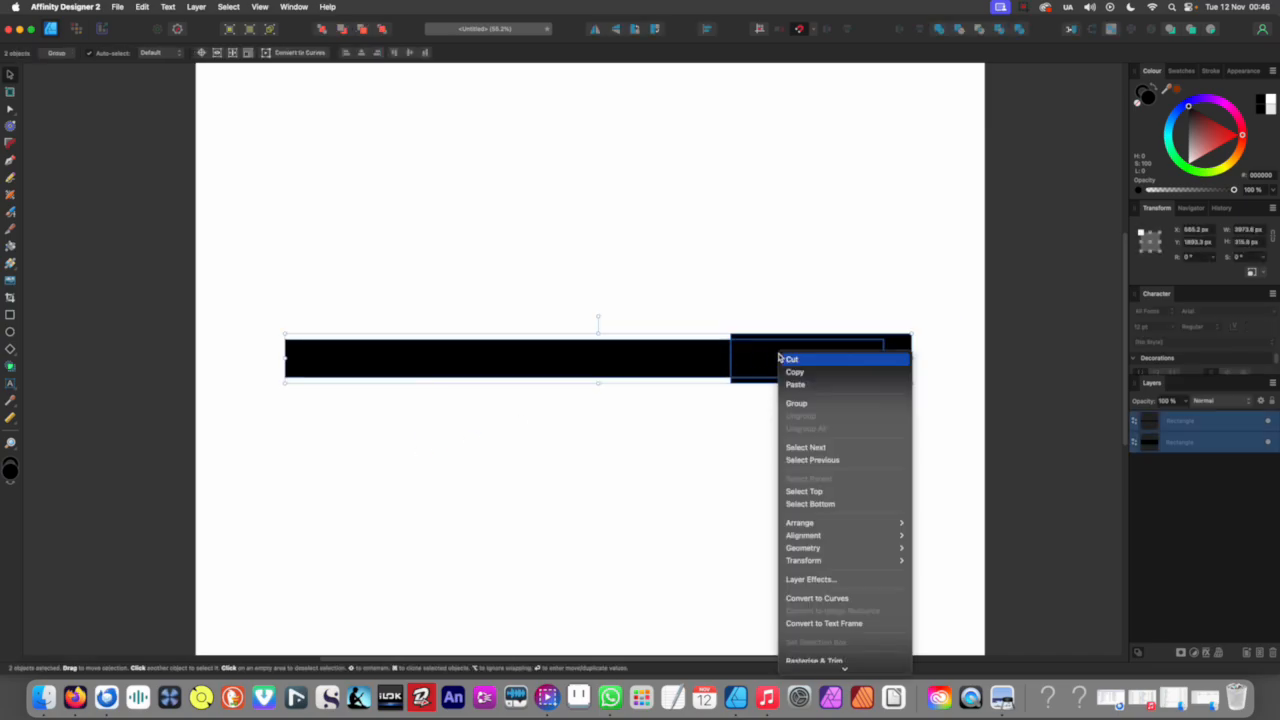
pyautogui.click(800, 598)
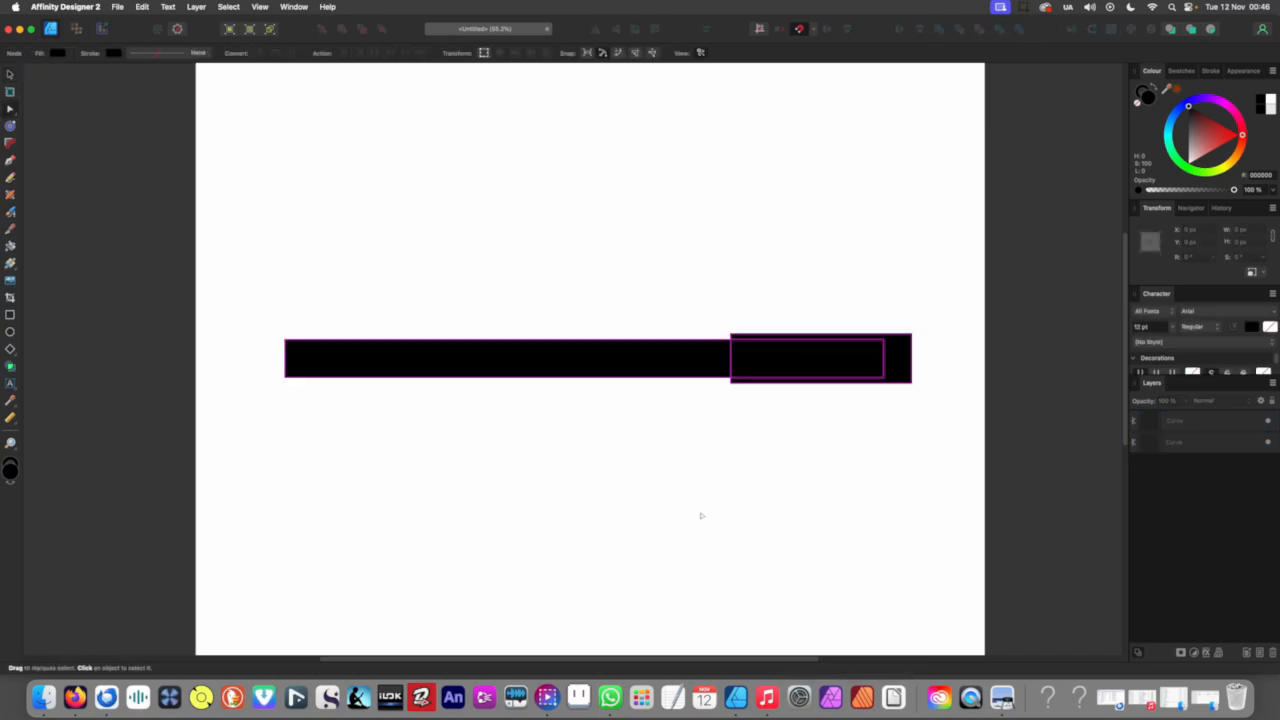
# Step: Add a node midway on the thick block's left edge and pull it outward to taper the shoulder into the thin bar
pyautogui.scroll(2, 715, 335)
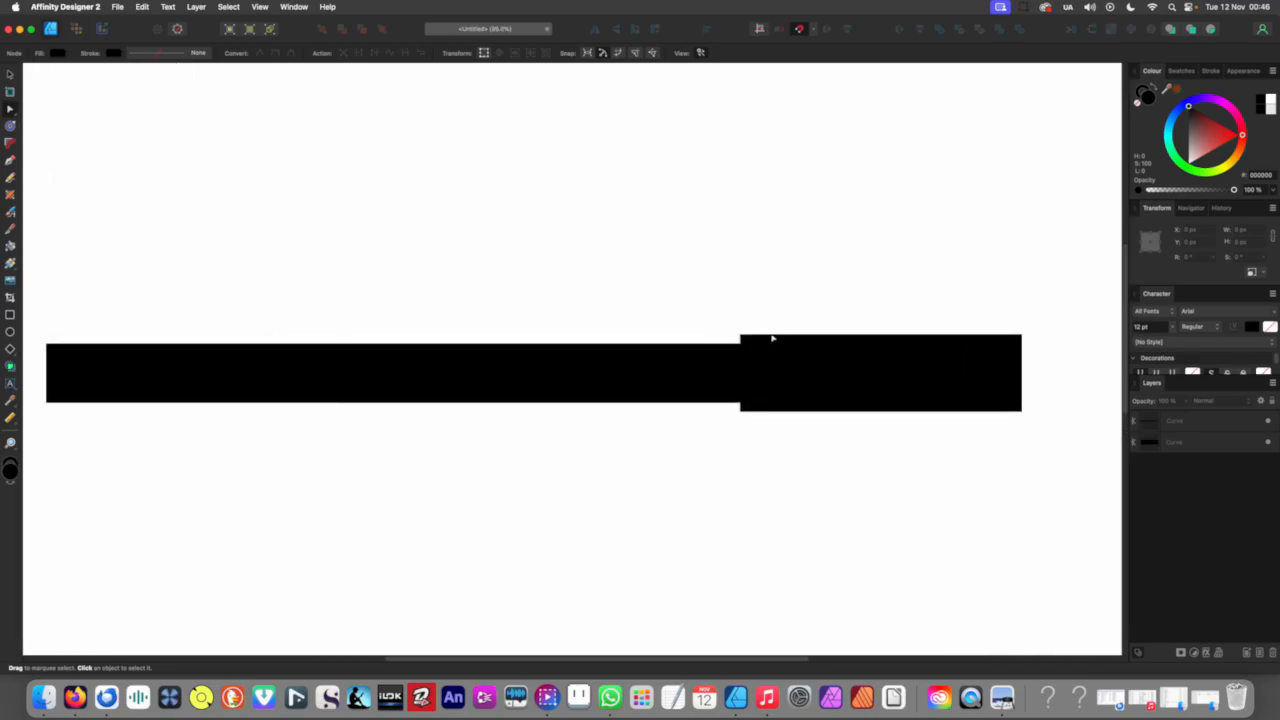
pyautogui.click(746, 363)
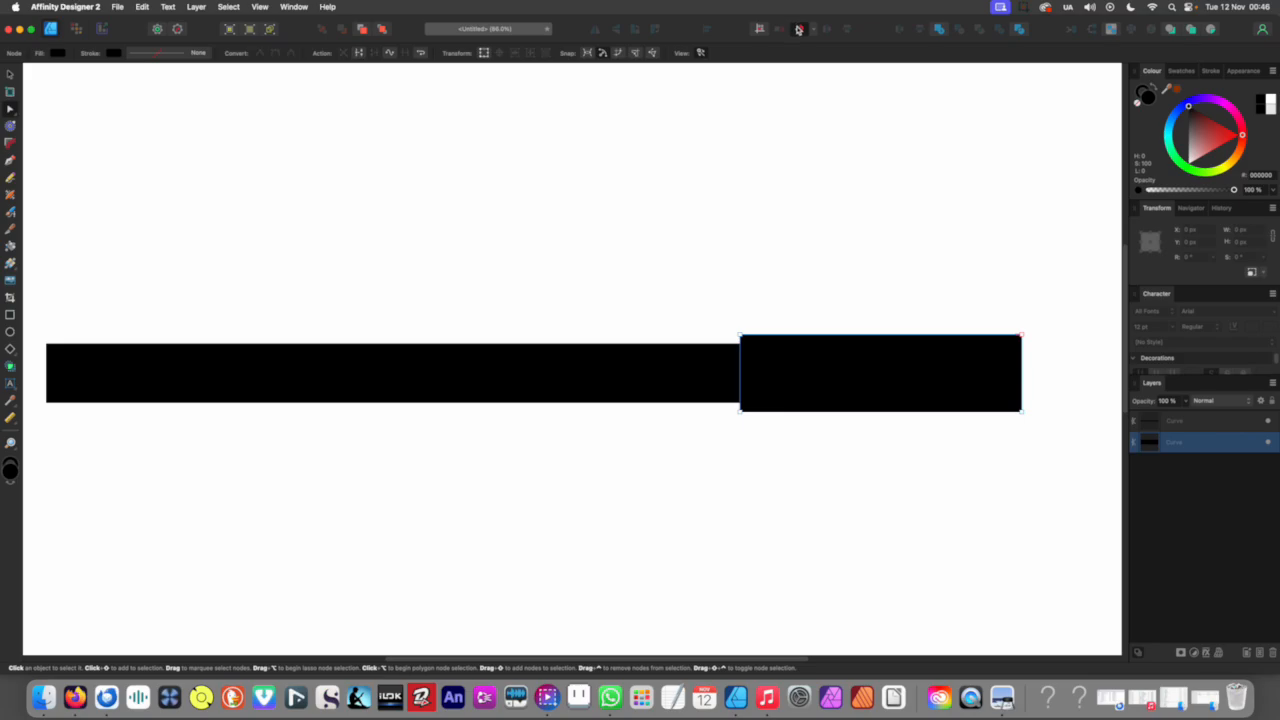
pyautogui.click(739, 373)
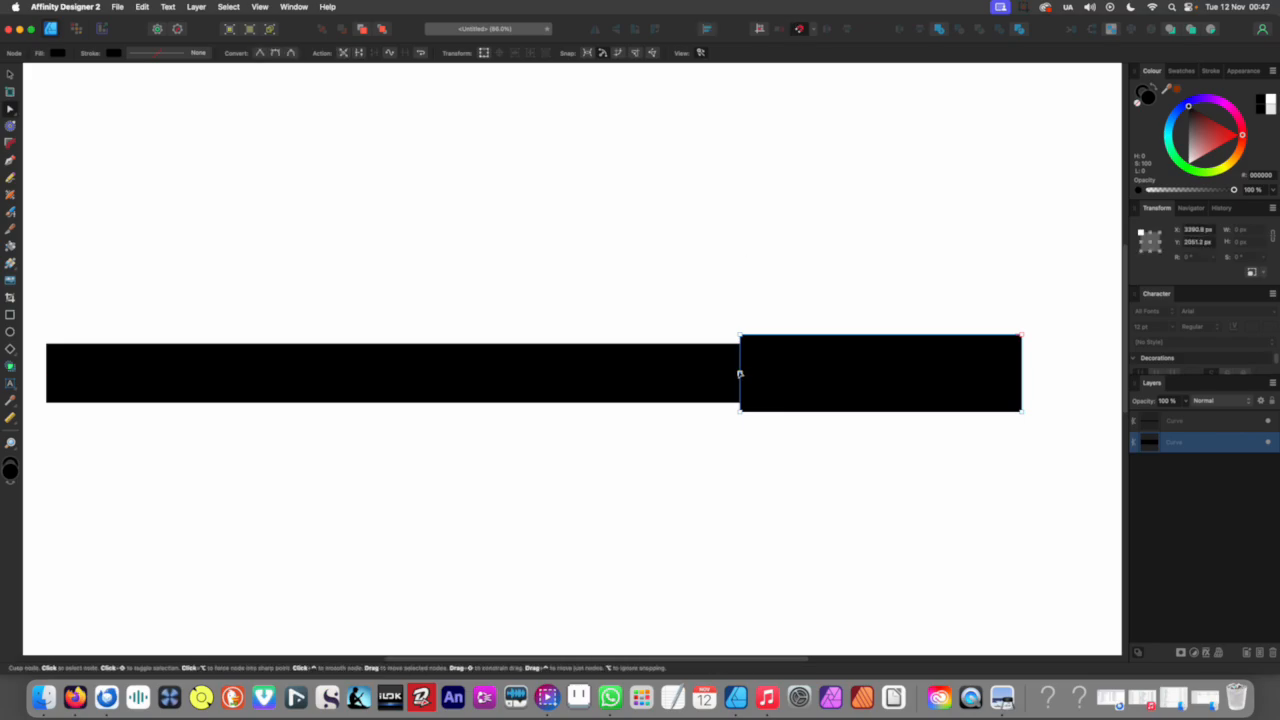
pyautogui.moveTo(735, 373); pyautogui.dragTo(690, 373)
pyautogui.scroll(-5, 700, 359)
pyautogui.click(706, 434)
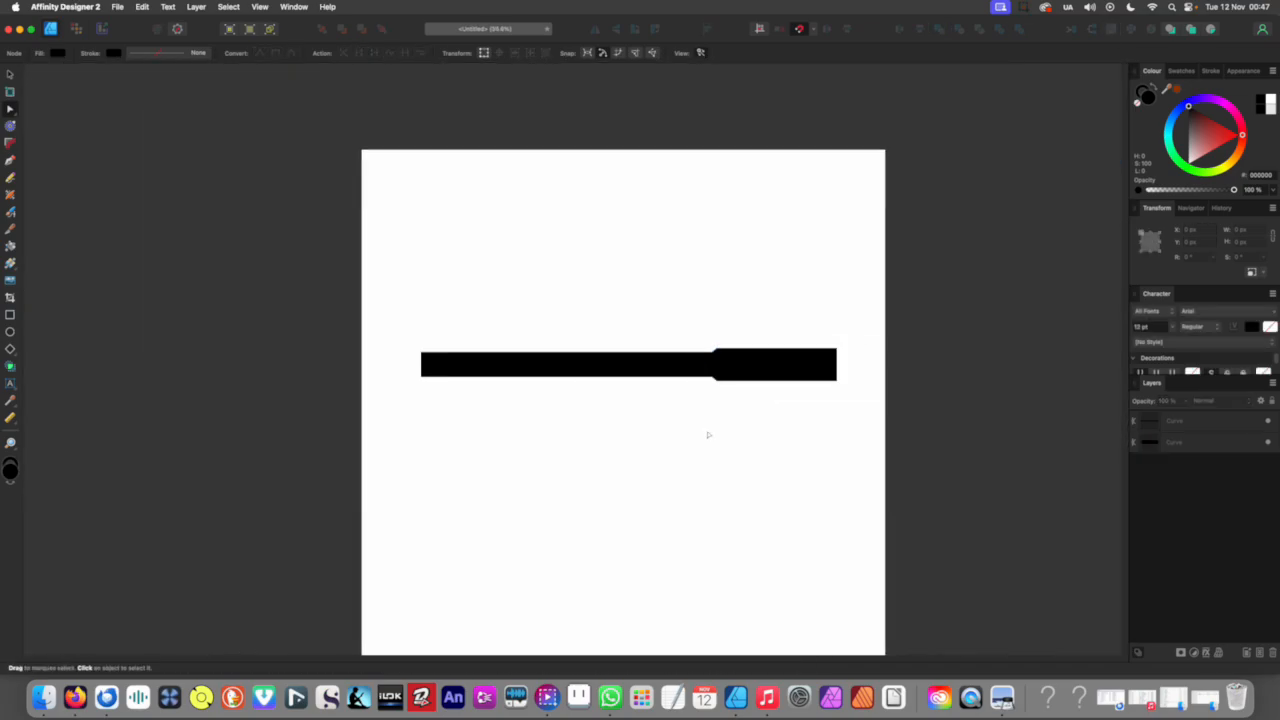
pyautogui.scroll(1, 728, 400)
pyautogui.scroll(2, 694, 377)
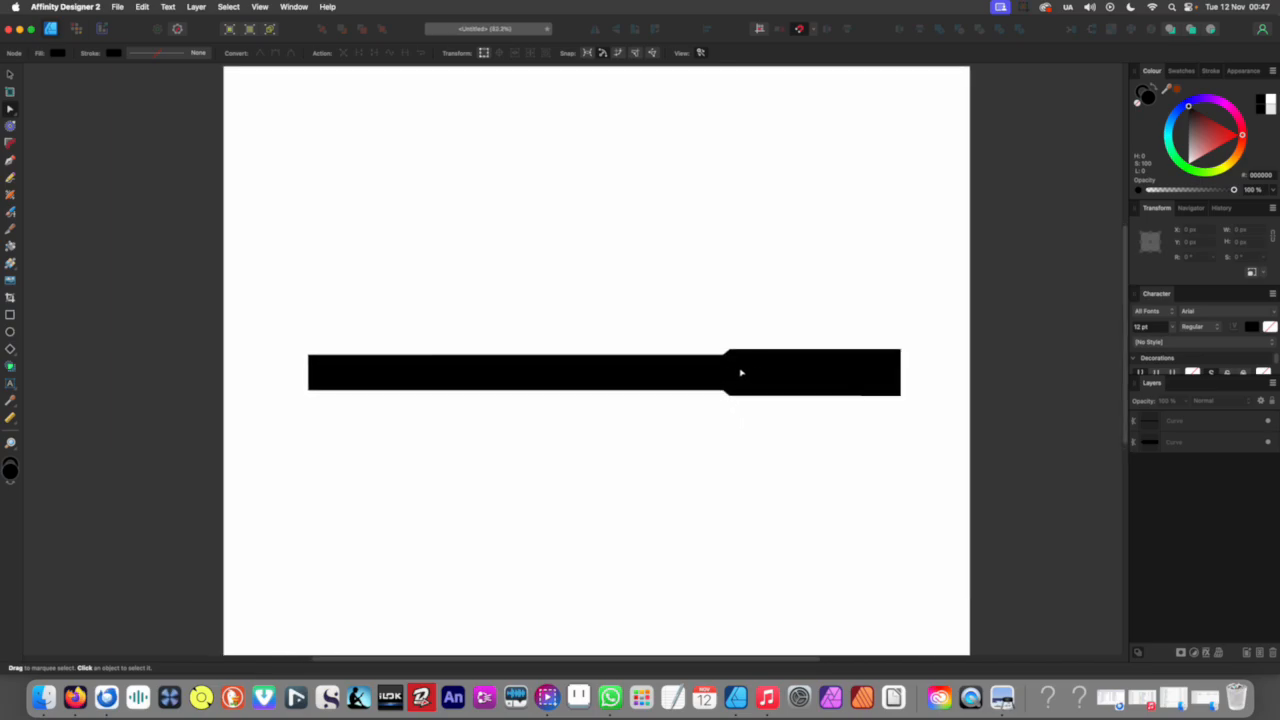
pyautogui.scroll(-2, 801, 364)
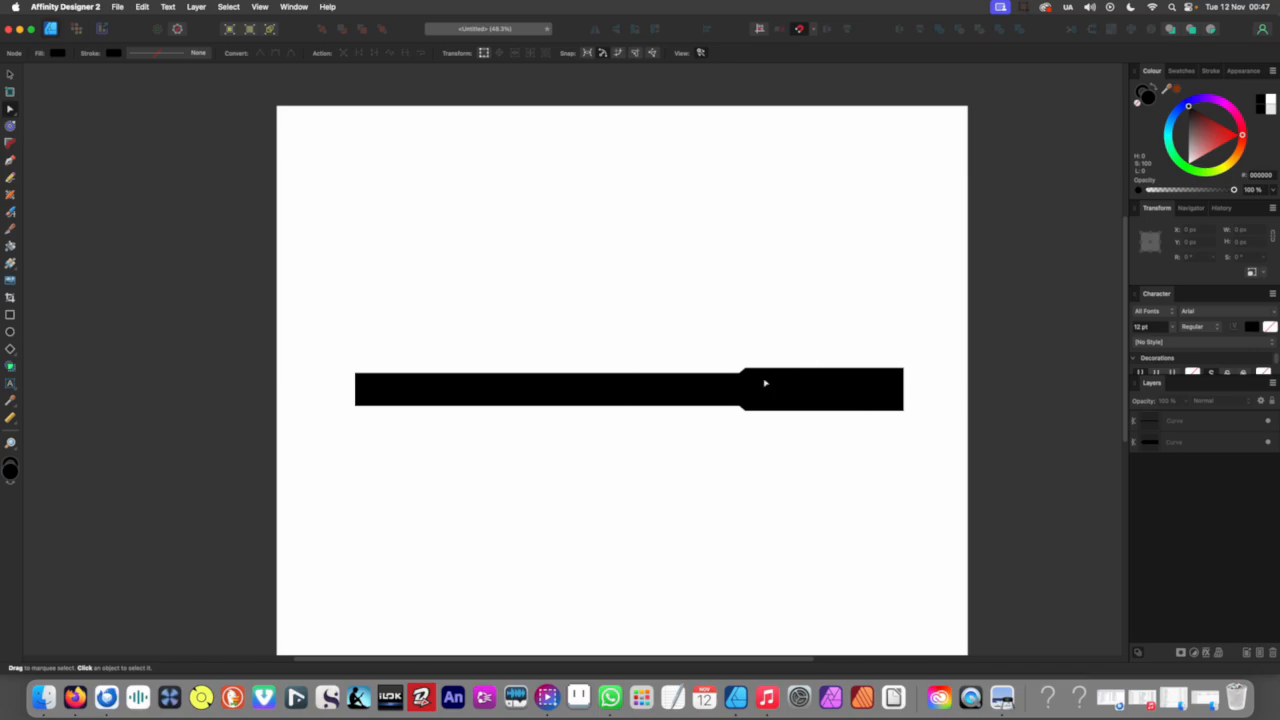
pyautogui.scroll(1, 731, 388)
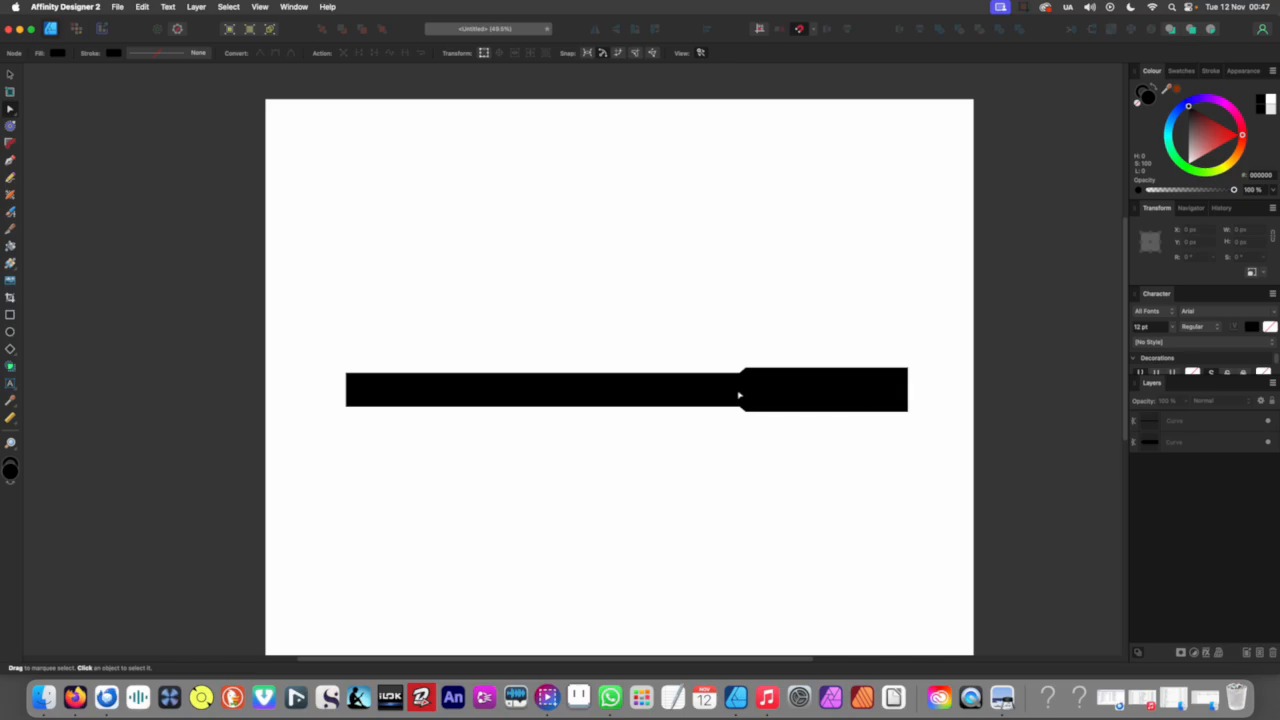
pyautogui.moveTo(739, 395); pyautogui.dragTo(772, 389)
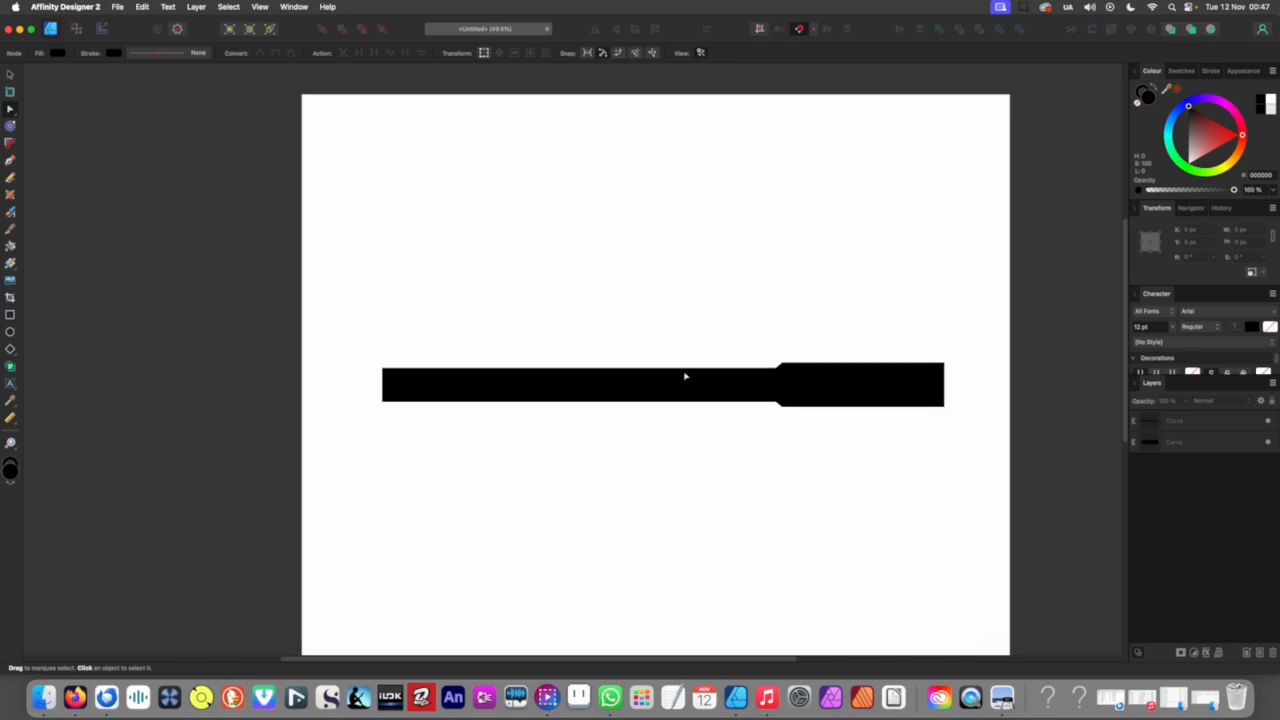
# Step: Draw a narrow black band centred across the thin bar, about 102 × 290 px, protruding slightly above and below
pyautogui.scroll(2, 579, 377)
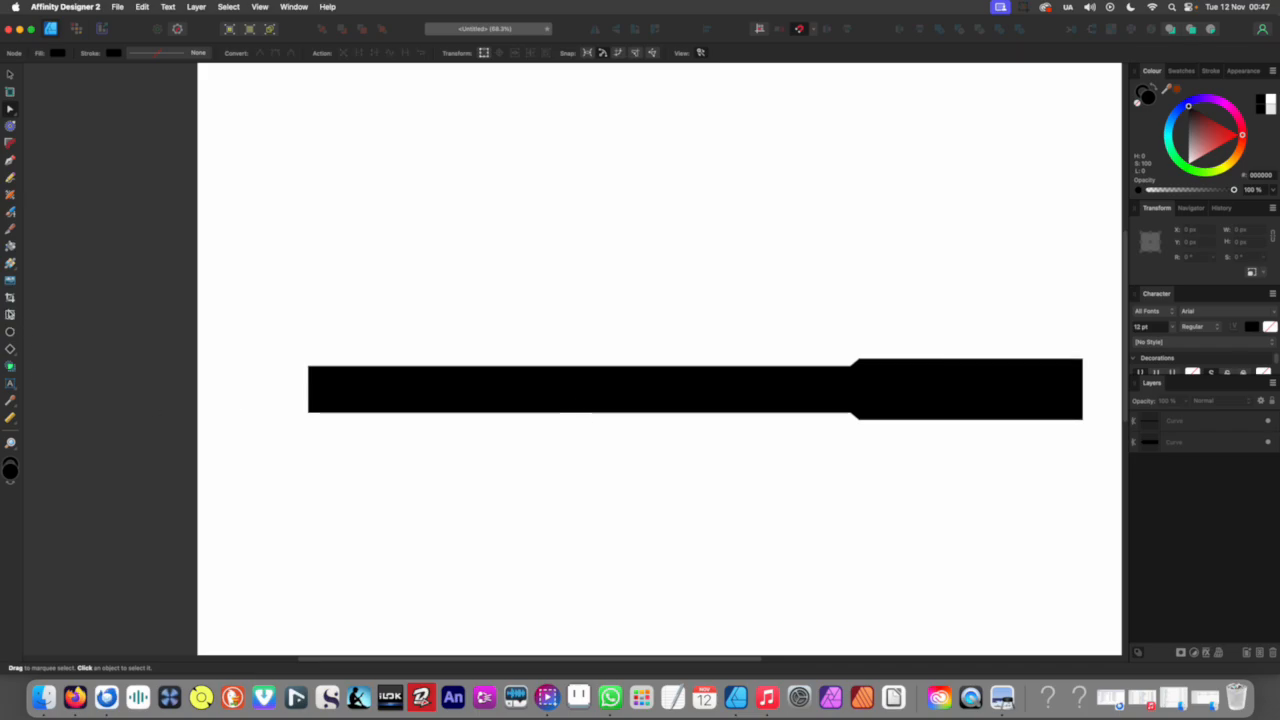
pyautogui.press('m')
pyautogui.moveTo(248, 350)
pyautogui.mouseDown()
pyautogui.moveTo(268, 425)
pyautogui.moveTo(581, 411)
pyautogui.mouseUp()
pyautogui.press('v')
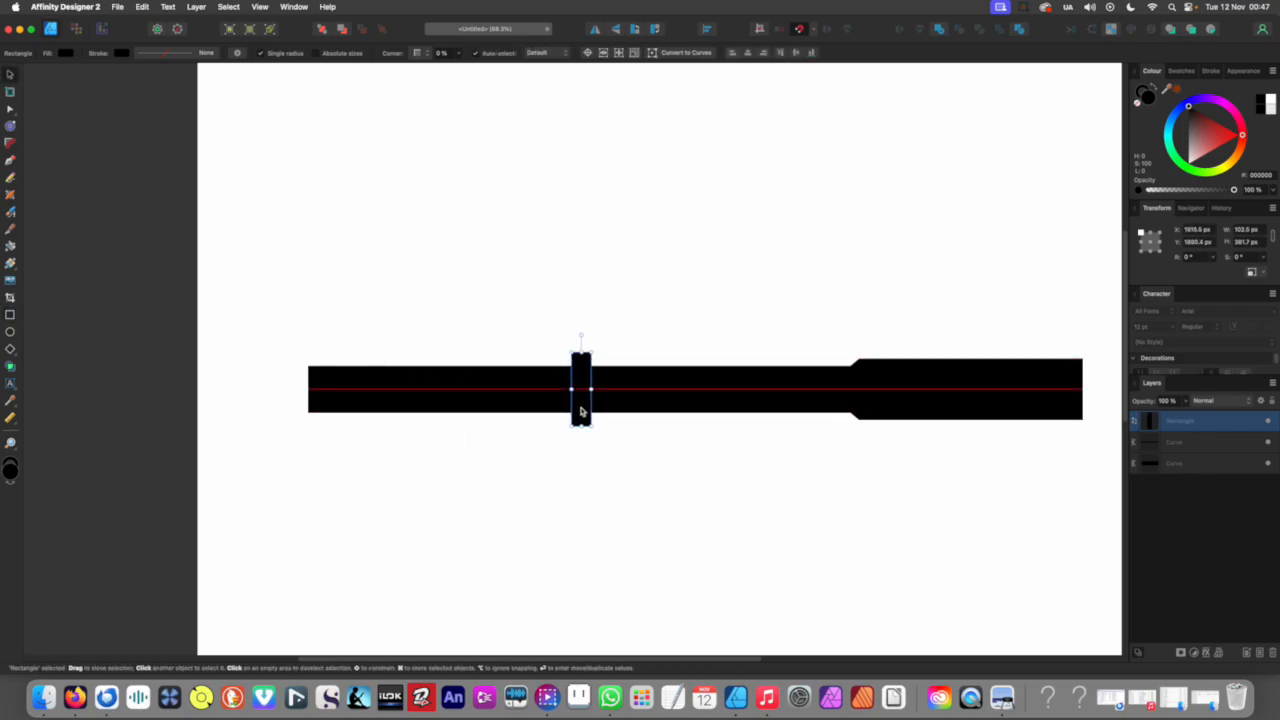
pyautogui.scroll(5, 585, 425)
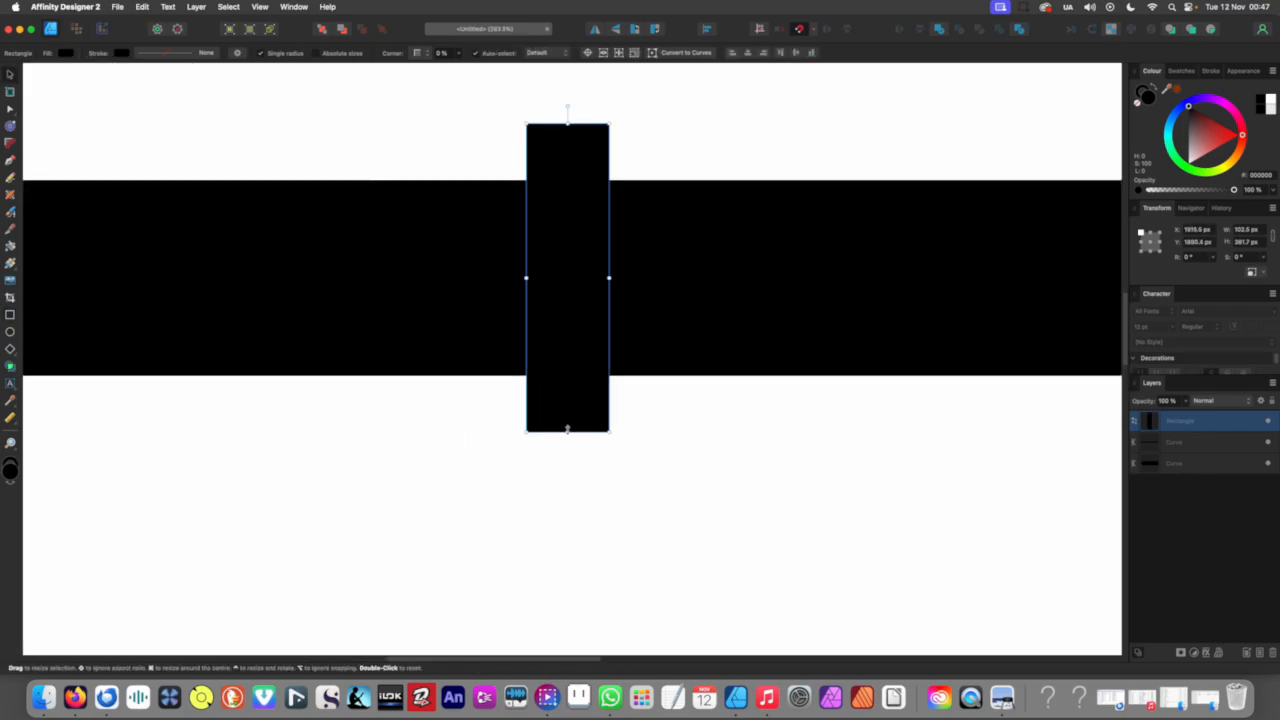
pyautogui.moveTo(567, 428); pyautogui.dragTo(567, 394)
pyautogui.scroll(-4, 566, 398)
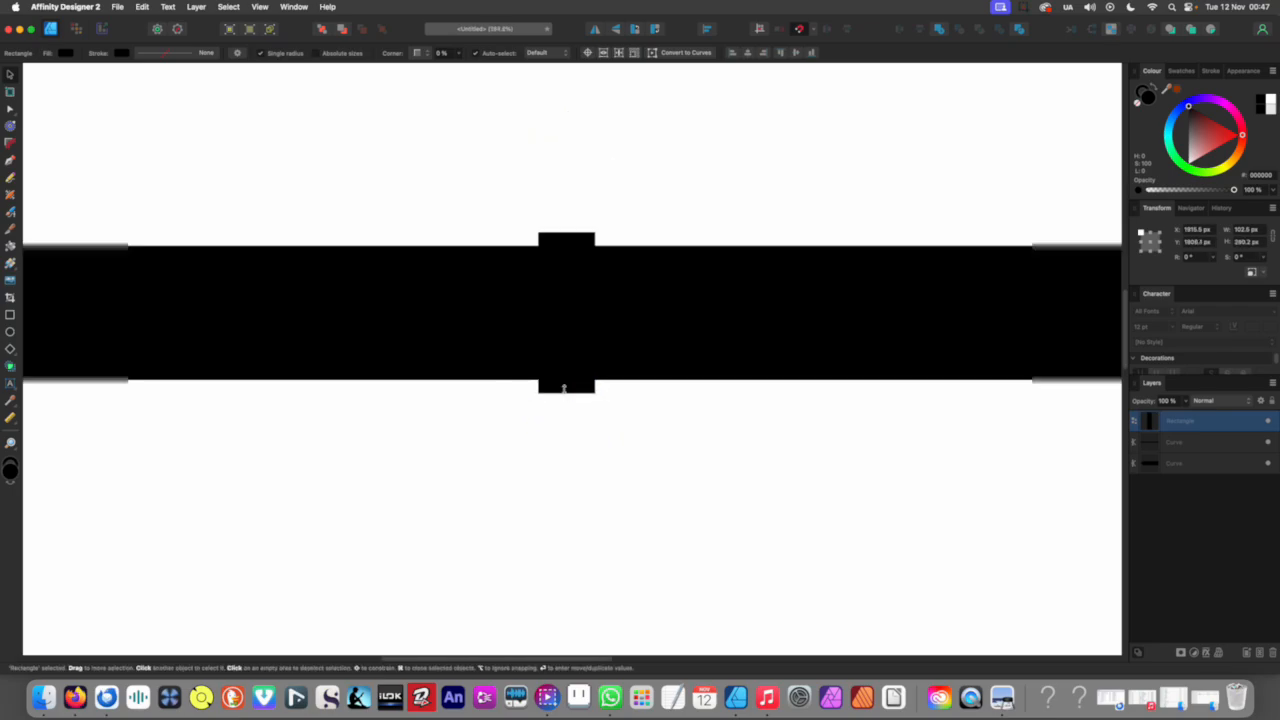
pyautogui.hscroll(2, 566, 403)
pyautogui.click(526, 430)
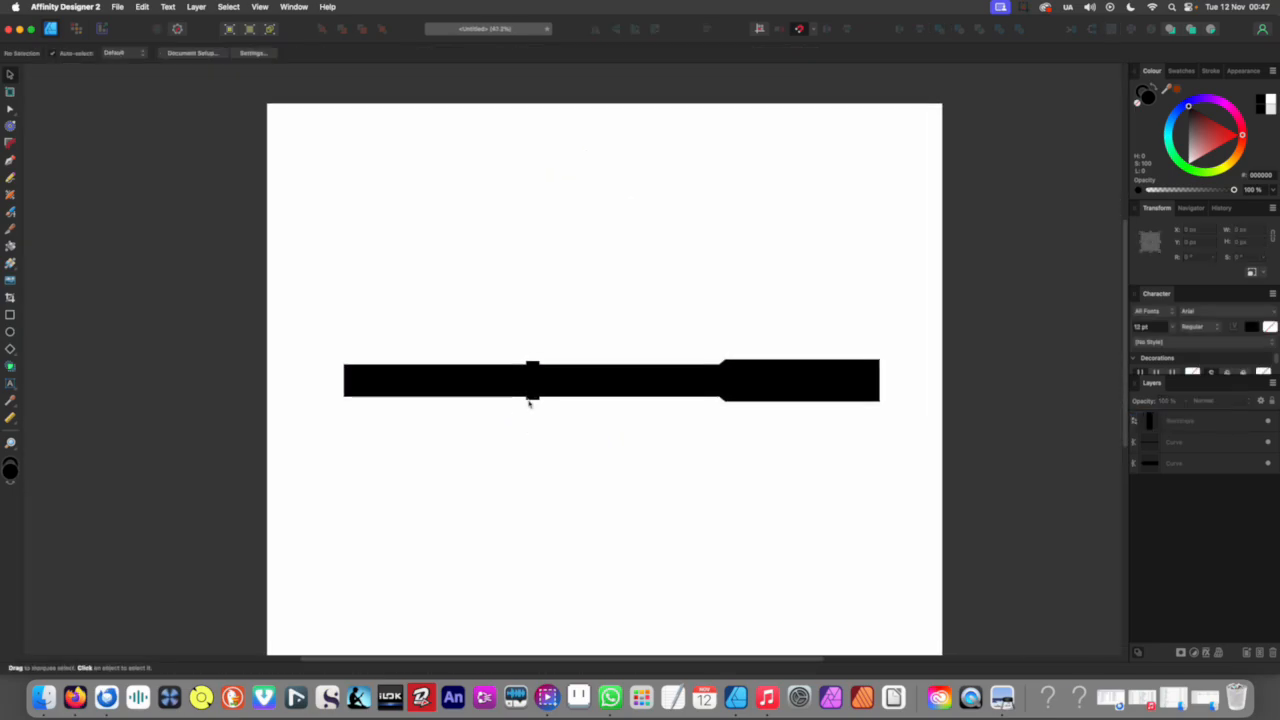
# Step: Duplicate the band beside itself and place two narrowed copies about 22 × 290 px across the bar near the tapered shoulder
pyautogui.click(530, 400)
pyautogui.moveTo(531, 395); pyautogui.dragTo(686, 385)
pyautogui.moveTo(707, 386); pyautogui.dragTo(650, 419)
pyautogui.scroll(6, 708, 378)
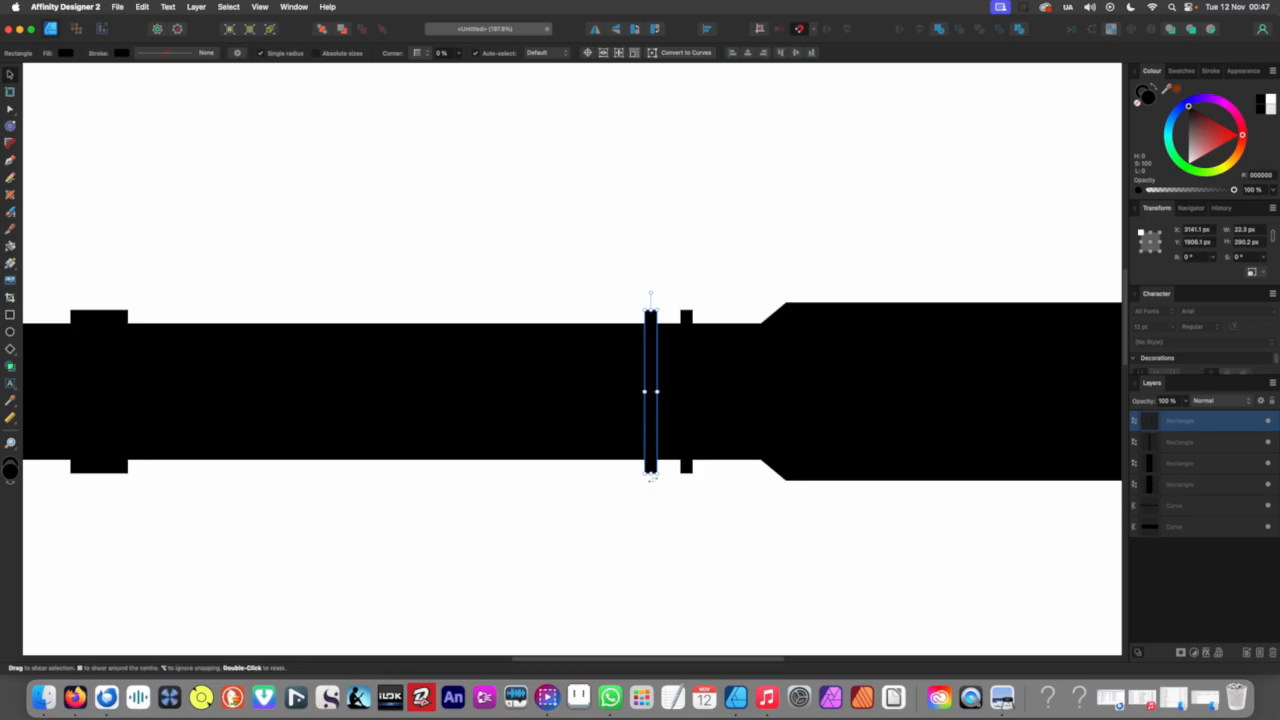
# Step: Turn one narrow band into a small block on the bar's upper edge and place a copy on the lower edge
pyautogui.moveTo(650, 472); pyautogui.dragTo(468, 411)
pyautogui.scroll(-10, 580, 406)
pyautogui.scroll(-4, 534, 476)
pyautogui.click(532, 475)
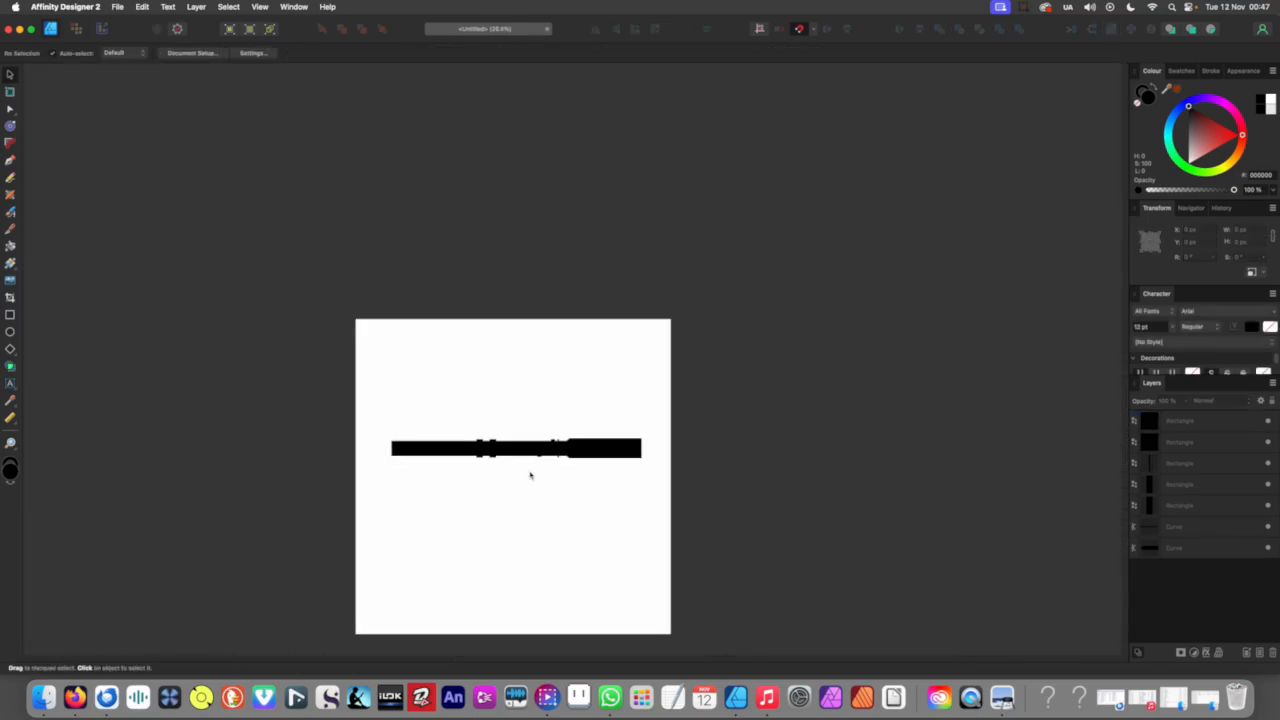
# Step: Add a black strip about 437 × 27 px above the bar, resting on the two wide bands and extending past them to the left
pyautogui.hscroll(-2, 570, 458)
pyautogui.scroll(5, 614, 467)
pyautogui.scroll(5, 652, 434)
pyautogui.hscroll(3, 690, 430)
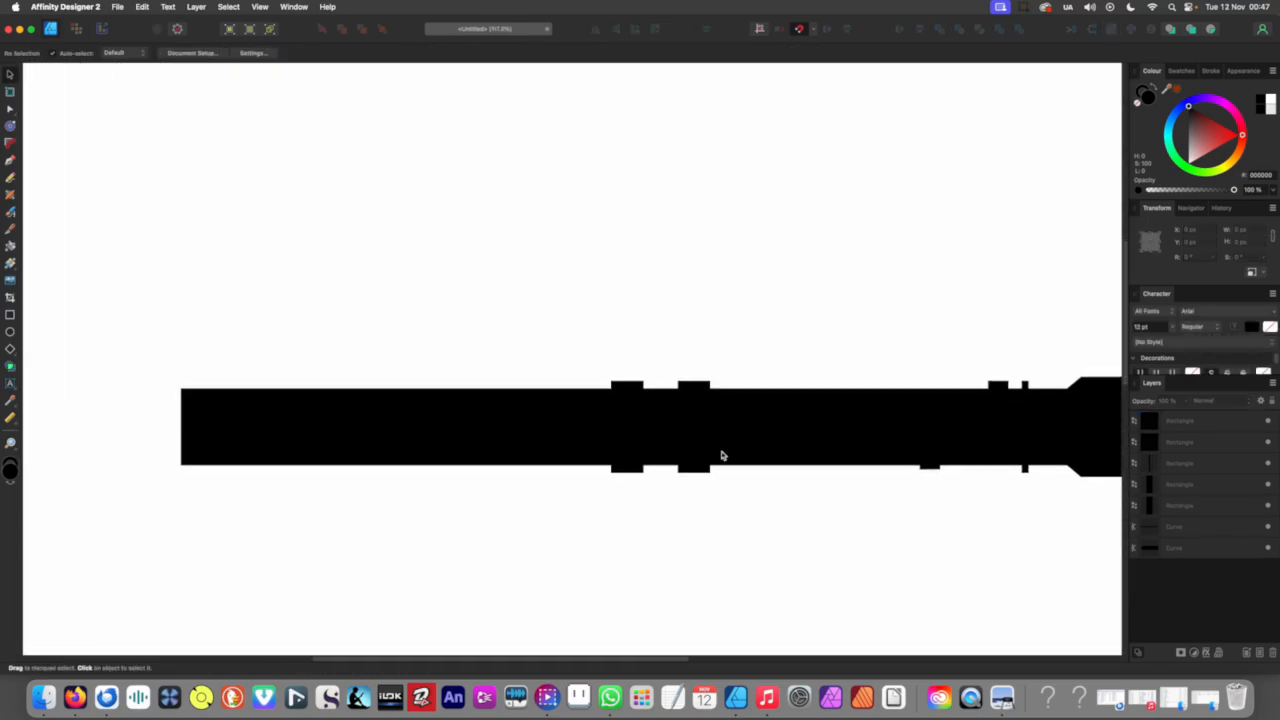
pyautogui.hscroll(6, 730, 457)
pyautogui.moveTo(731, 451); pyautogui.dragTo(742, 345)
pyautogui.scroll(5, 466, 350)
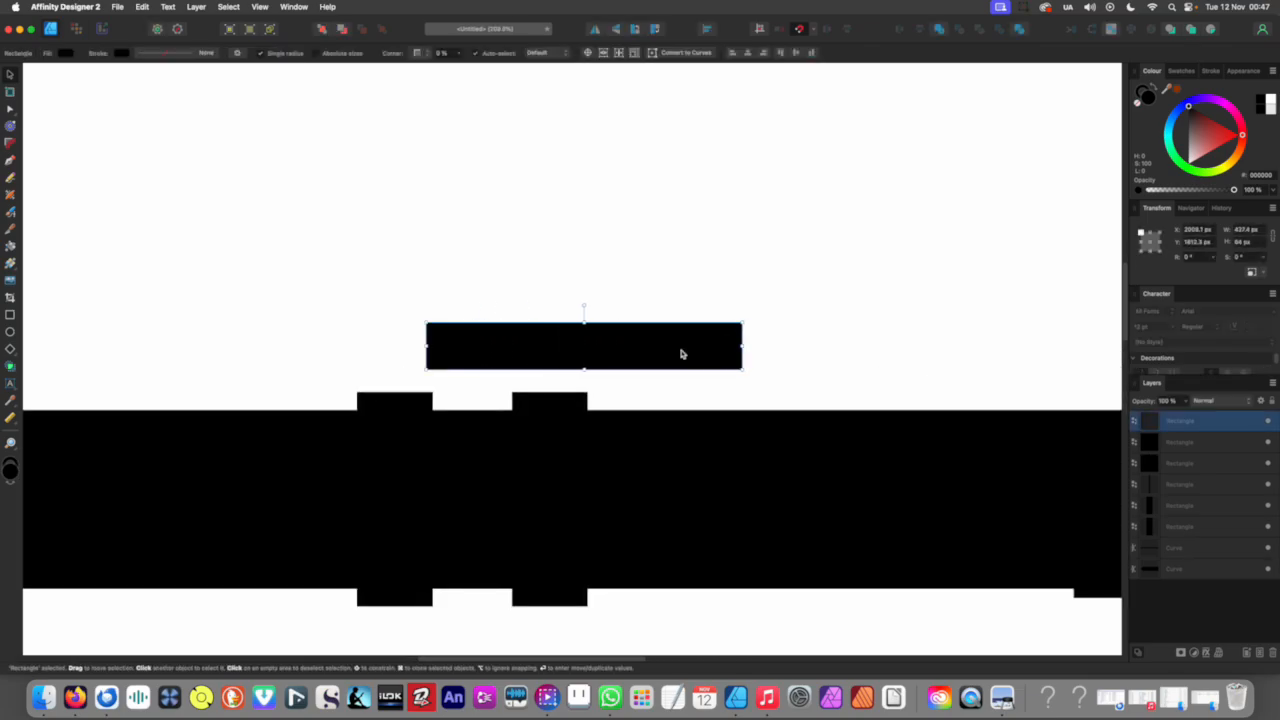
pyautogui.moveTo(588, 370); pyautogui.dragTo(559, 380)
pyautogui.scroll(-5, 564, 374)
pyautogui.scroll(3, 568, 374)
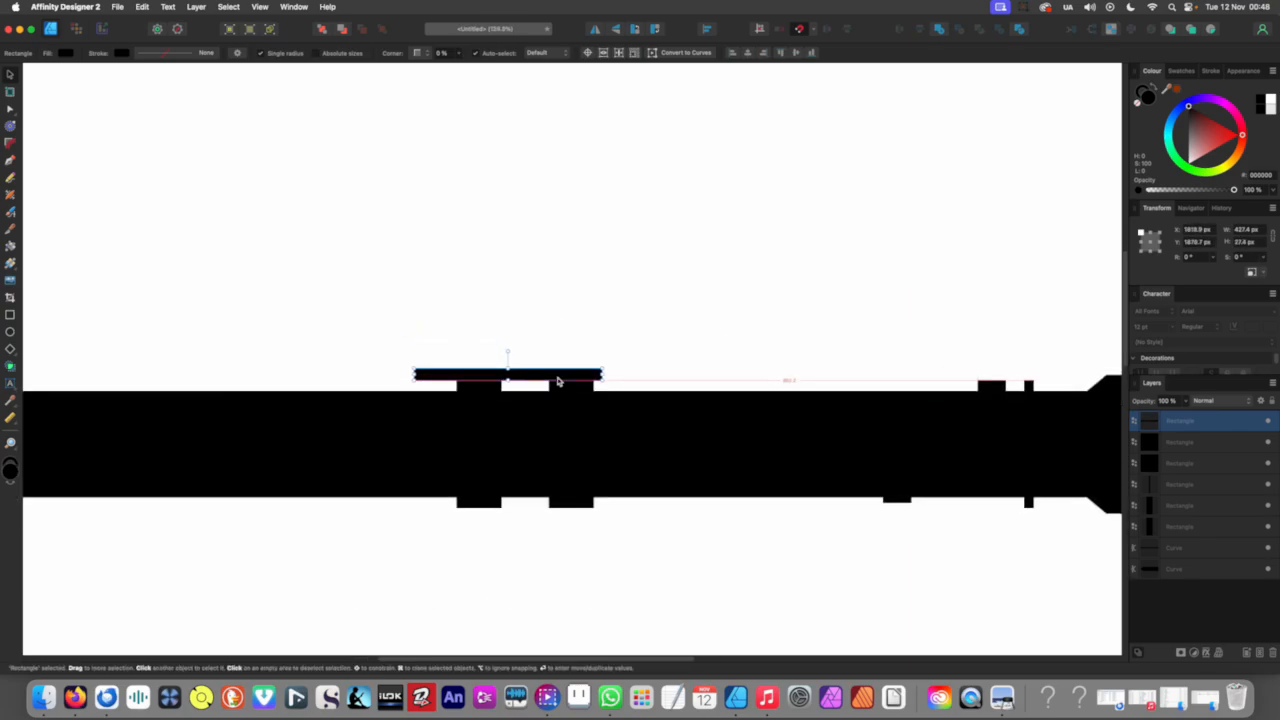
pyautogui.scroll(-5, 533, 378)
pyautogui.click(420, 451)
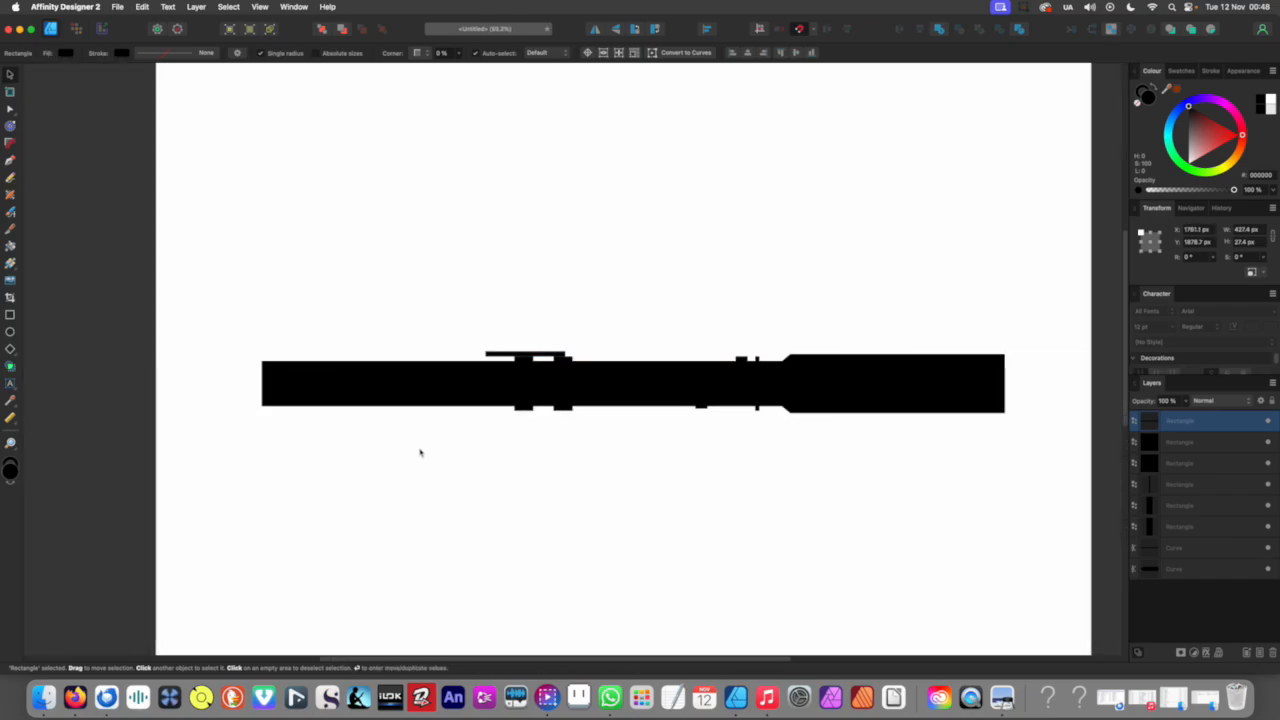
# Step: Duplicate the strip, rotate the copy to -135° and attach its end to the left end of the original strip
pyautogui.scroll(5, 500, 380)
pyautogui.click(488, 316)
pyautogui.keyDown('alt'); pyautogui.moveTo(497, 315); pyautogui.dragTo(409, 403); pyautogui.keyUp('alt')
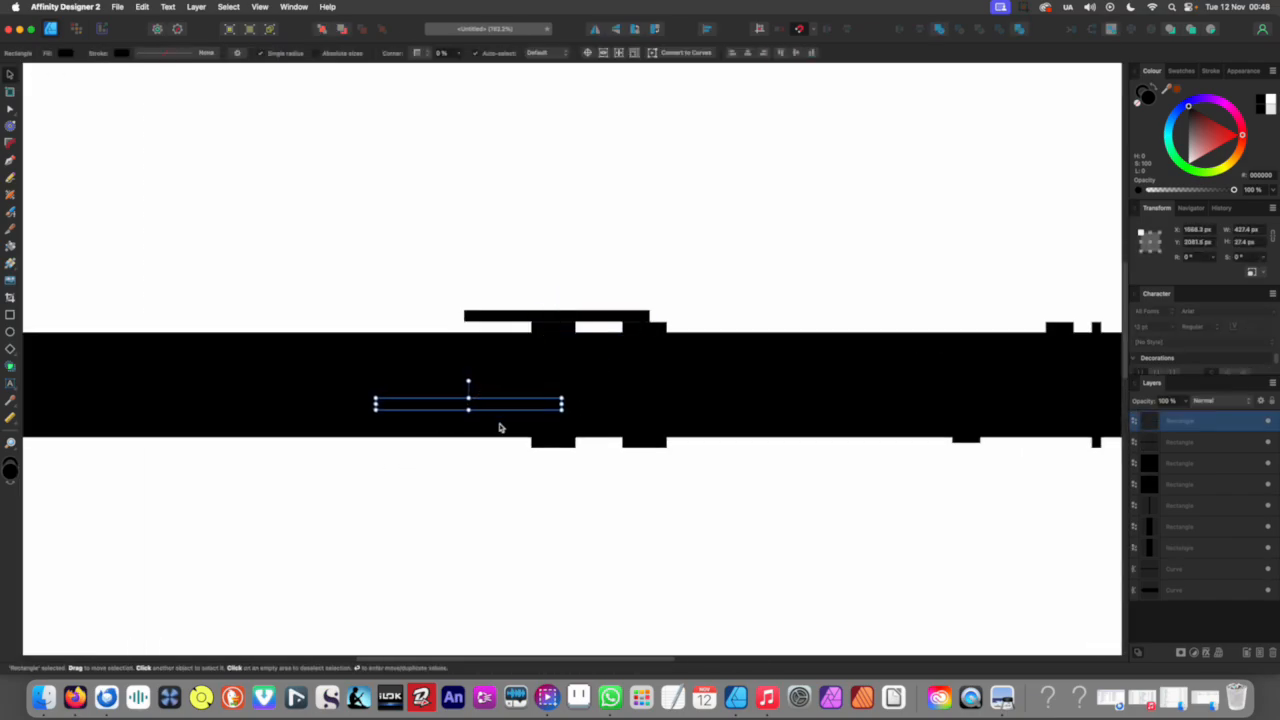
pyautogui.moveTo(564, 410); pyautogui.dragTo(419, 449)
pyautogui.moveTo(514, 350); pyautogui.dragTo(468, 315)
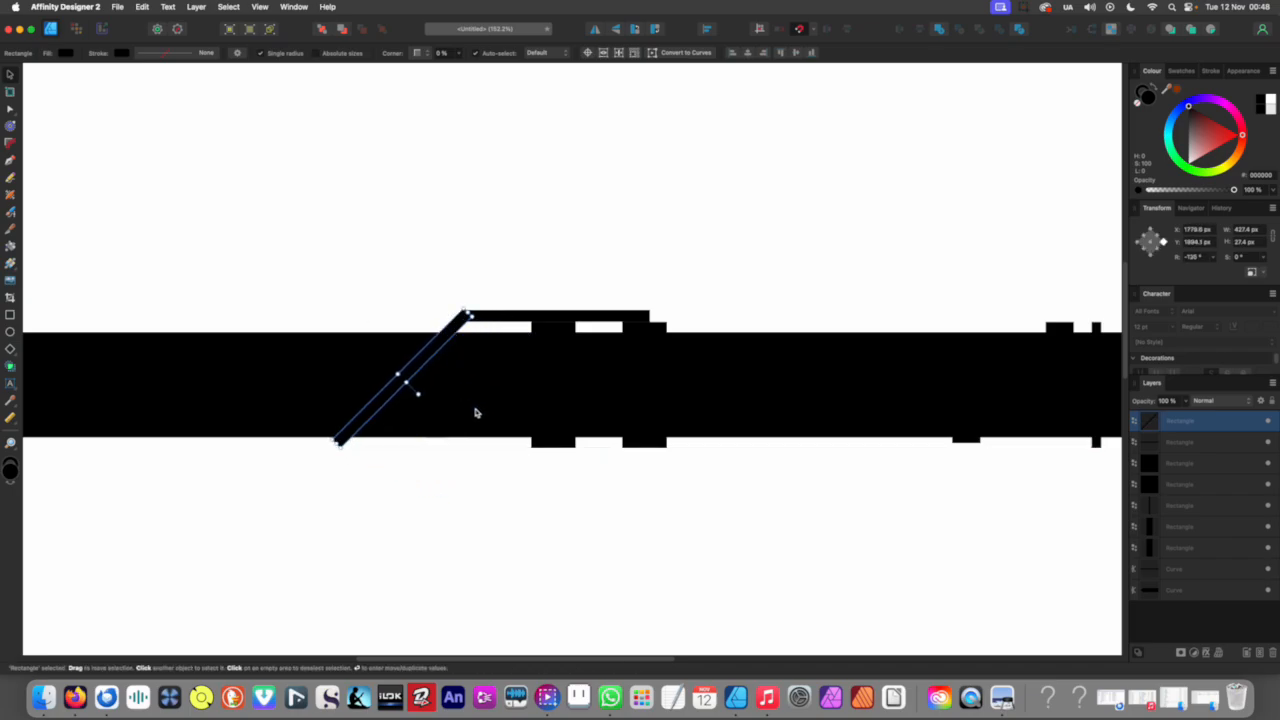
# Step: Shorten the diagonal strip from its lower end to about 265 px long
pyautogui.scroll(-3, 464, 411)
pyautogui.scroll(6, 378, 431)
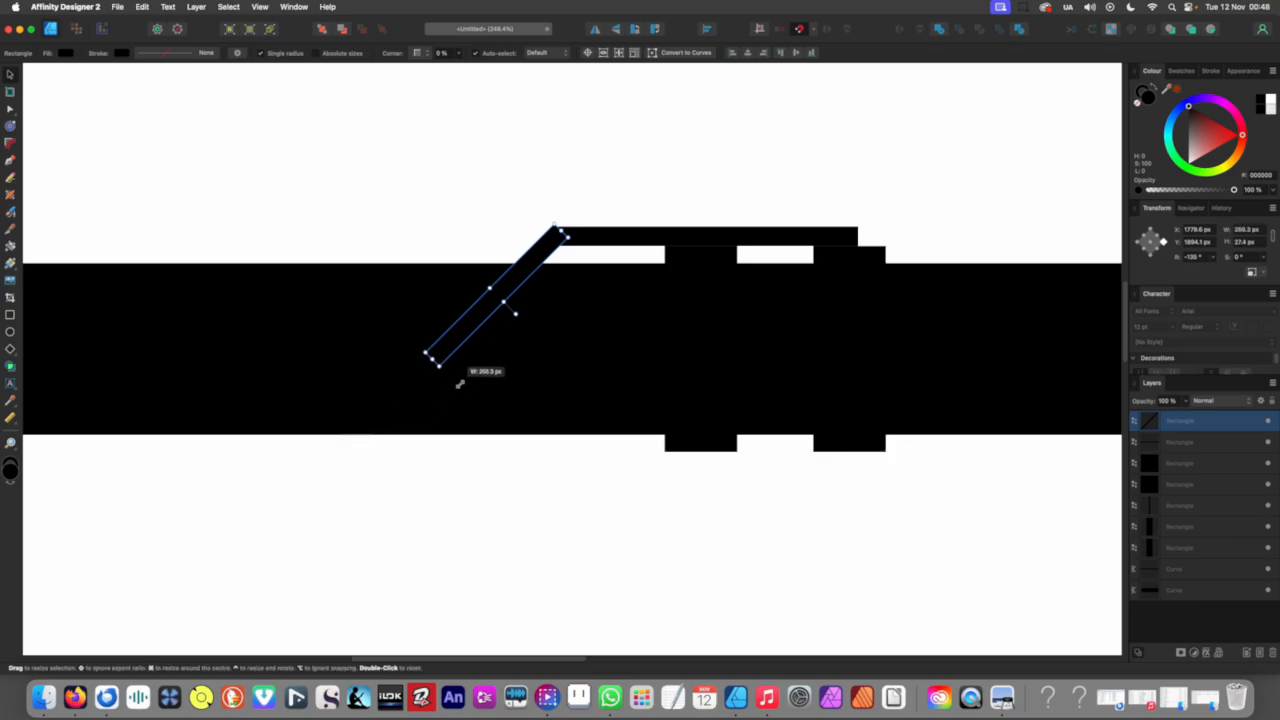
pyautogui.moveTo(460, 384); pyautogui.dragTo(463, 385)
pyautogui.scroll(-8, 534, 397)
pyautogui.click(521, 440)
# Step: Move the two wide bands, the raised strip and the diagonal strip together about 600 px along the bar toward the thick end
pyautogui.scroll(-1, 523, 441)
pyautogui.hscroll(2, 498, 450)
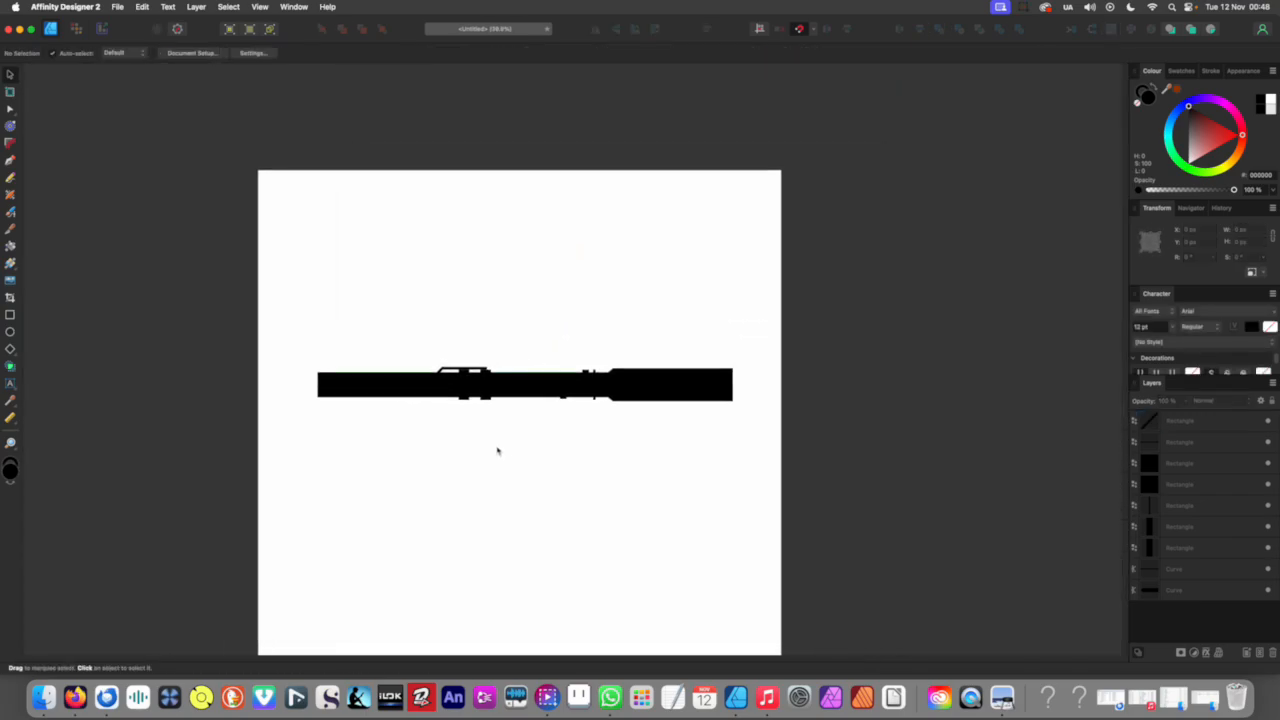
pyautogui.moveTo(416, 358); pyautogui.dragTo(516, 418)
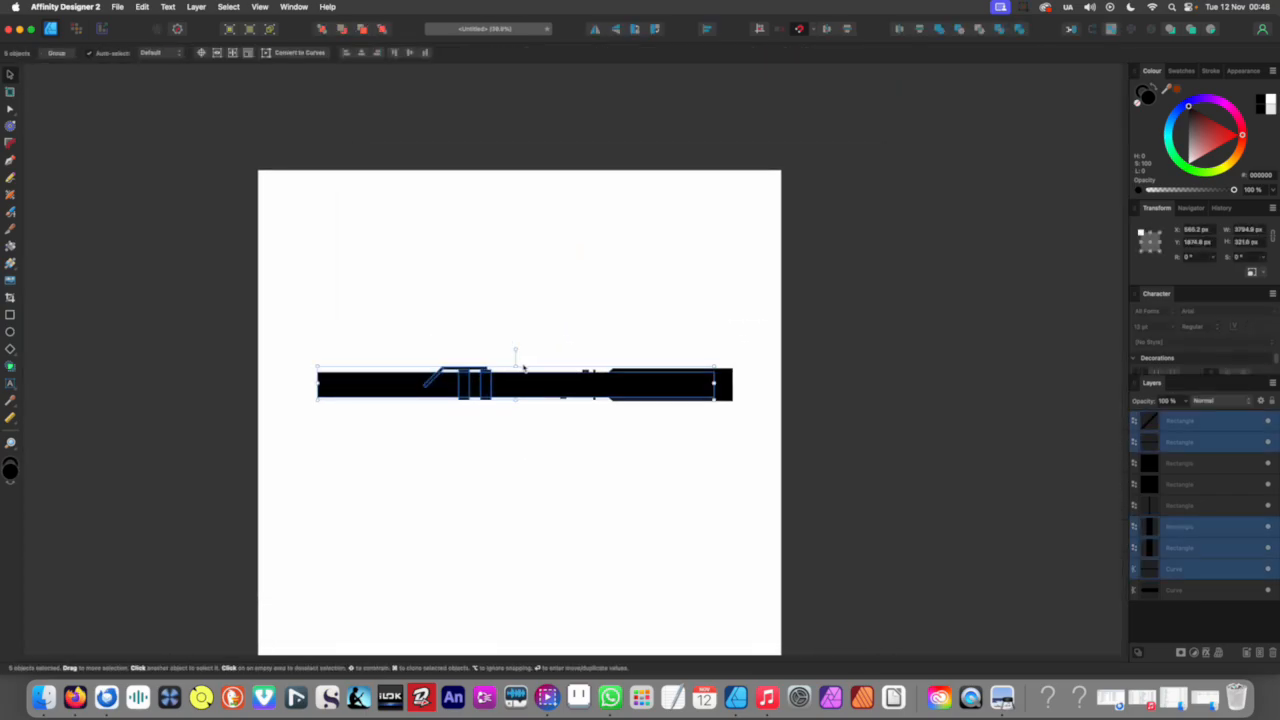
pyautogui.keyDown('shift'); pyautogui.click(517, 384); pyautogui.keyUp('shift')
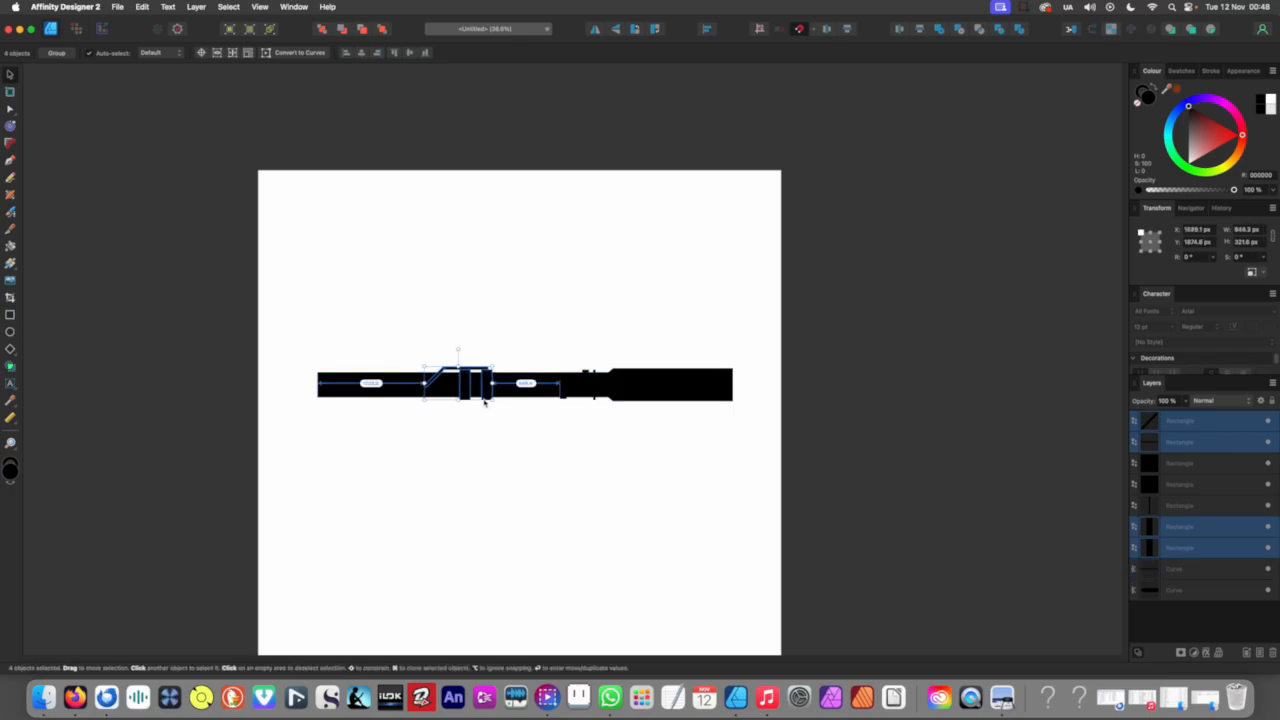
pyautogui.hotkey('shift', 'Right')
pyautogui.hotkey('shift', 'Right')
pyautogui.hotkey('shift', 'Right')
pyautogui.hotkey('shift', 'Right')
pyautogui.hotkey('shift', 'Right')
pyautogui.hotkey('shift', 'Right')
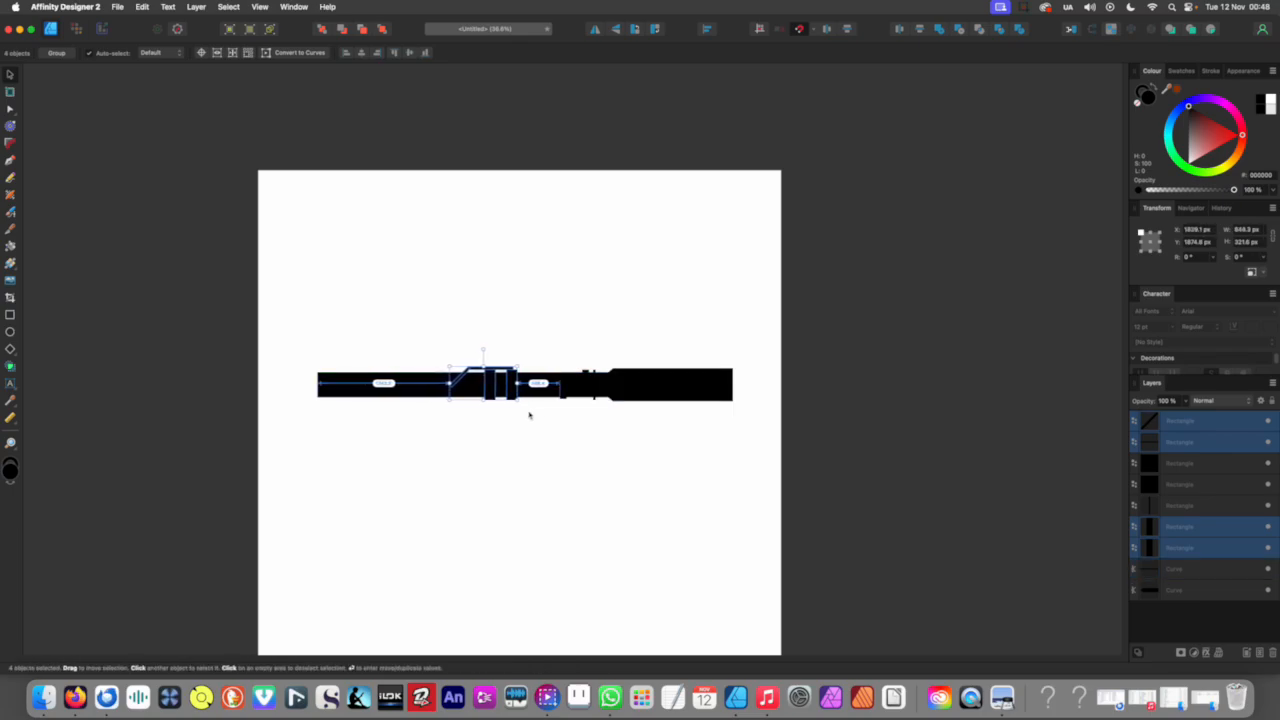
pyautogui.click(582, 420)
pyautogui.scroll(-3, 590, 421)
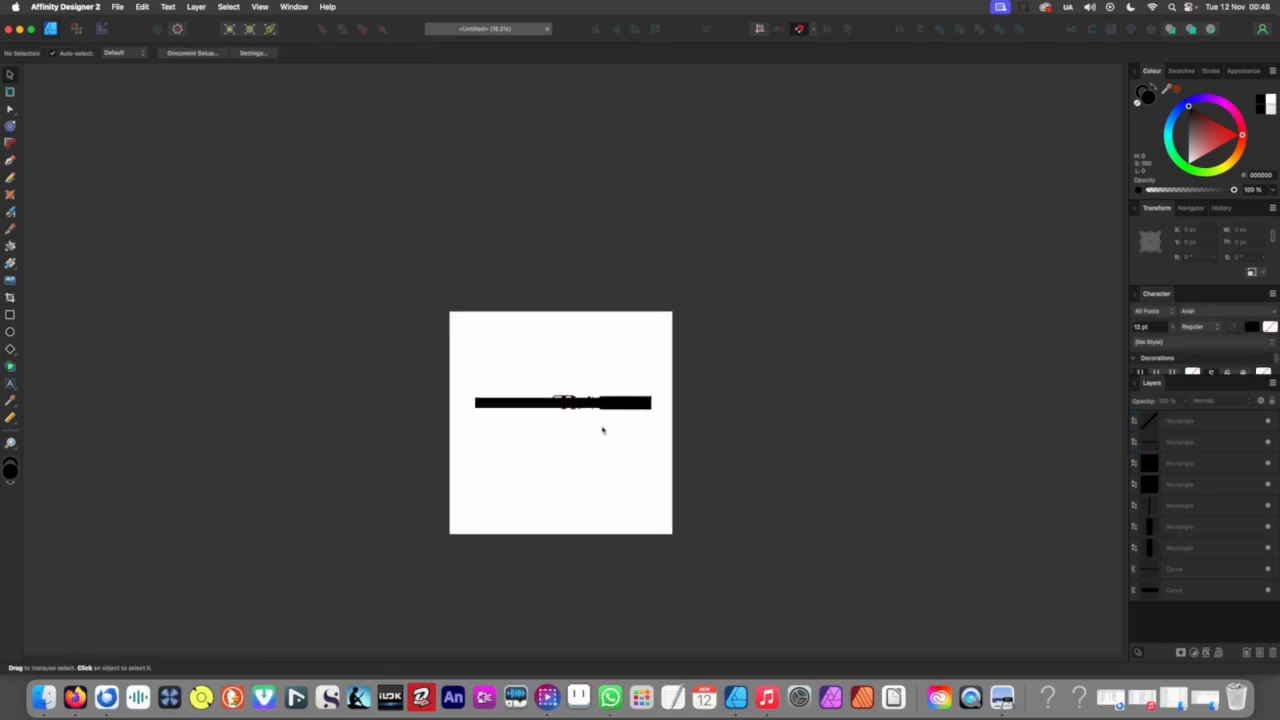
pyautogui.scroll(3, 602, 432)
pyautogui.scroll(5, 473, 371)
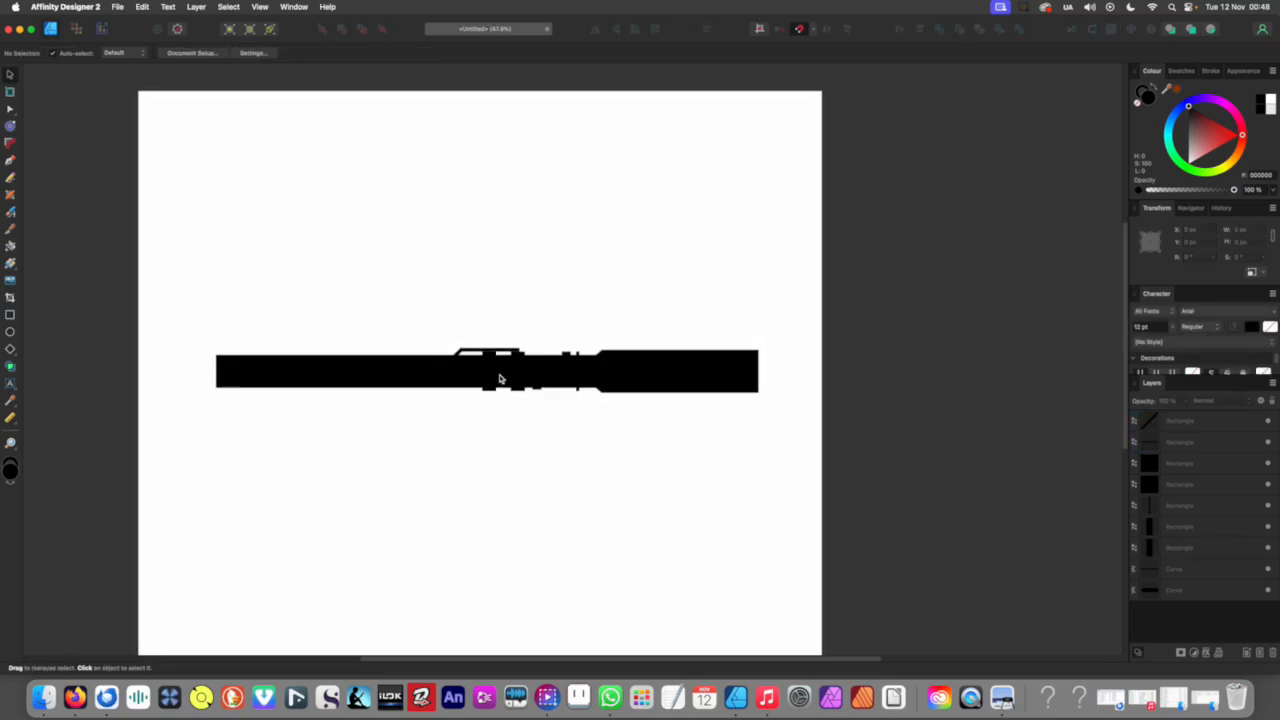
# Step: Realign the diagonal strip so its upper corner sits flush with the end of the raised horizontal strip
pyautogui.click(403, 333)
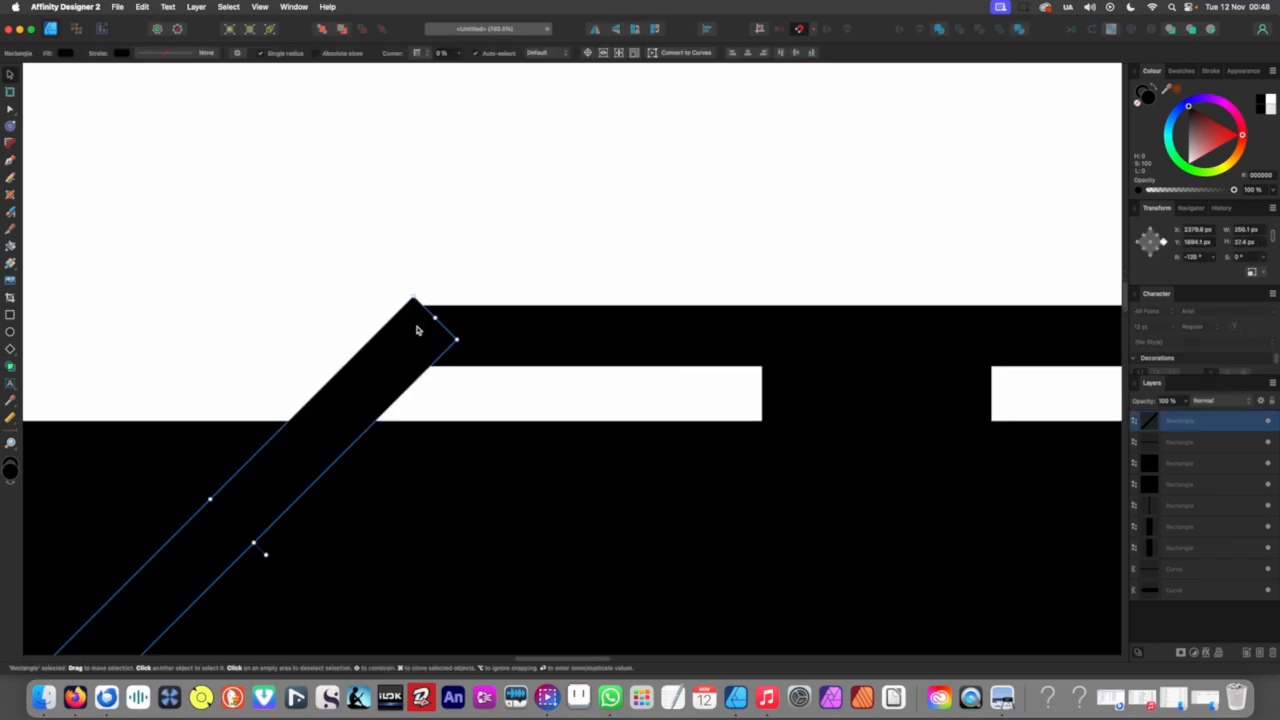
pyautogui.scroll(-2, 462, 336)
pyautogui.scroll(-4, 470, 360)
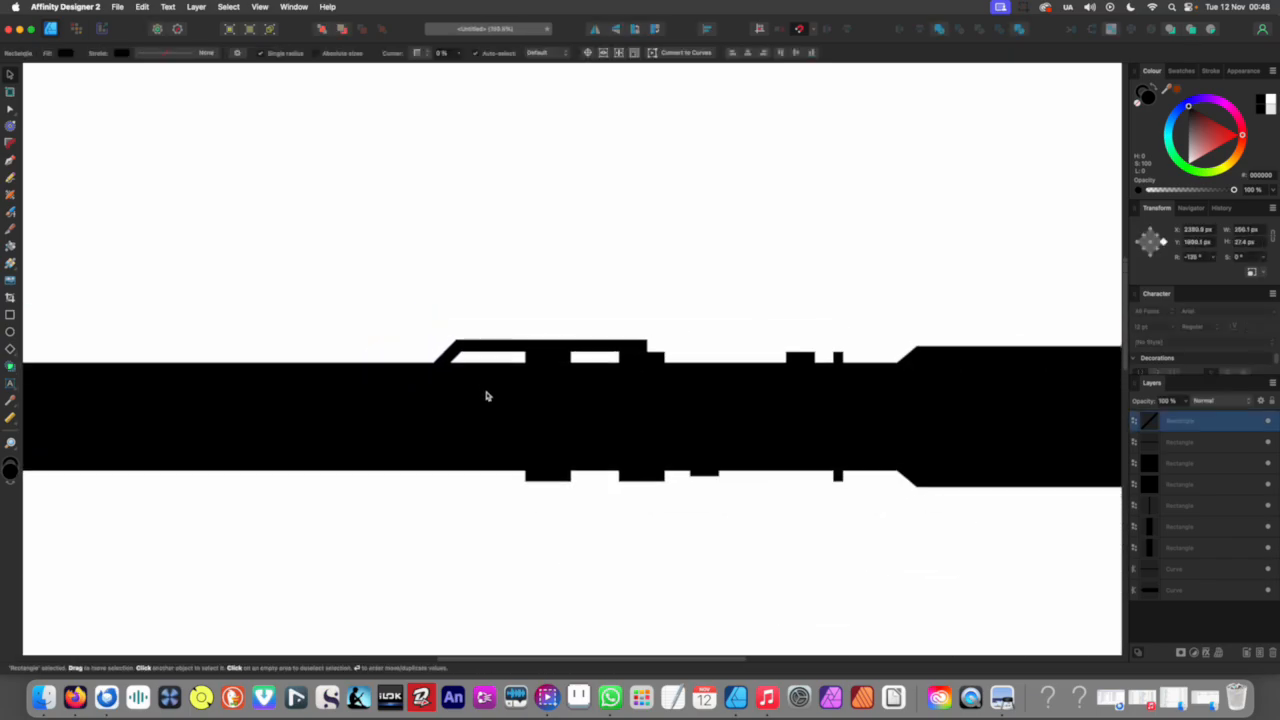
pyautogui.click(451, 477)
pyautogui.scroll(-1, 520, 445)
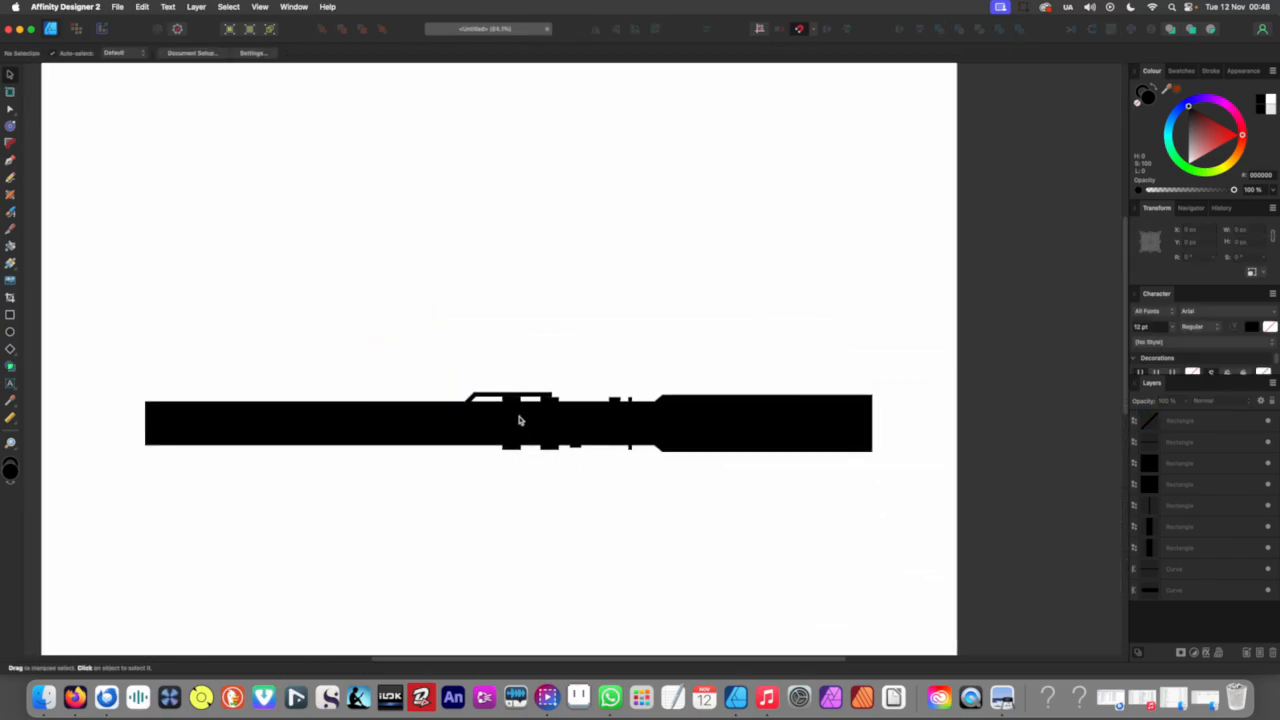
# Step: Duplicate the narrow band onto the thick end just past the taper and enlarge it to overhang both edges
pyautogui.scroll(-4, 524, 428)
pyautogui.scroll(1, 530, 437)
pyautogui.scroll(-1, 540, 448)
pyautogui.scroll(5, 570, 440)
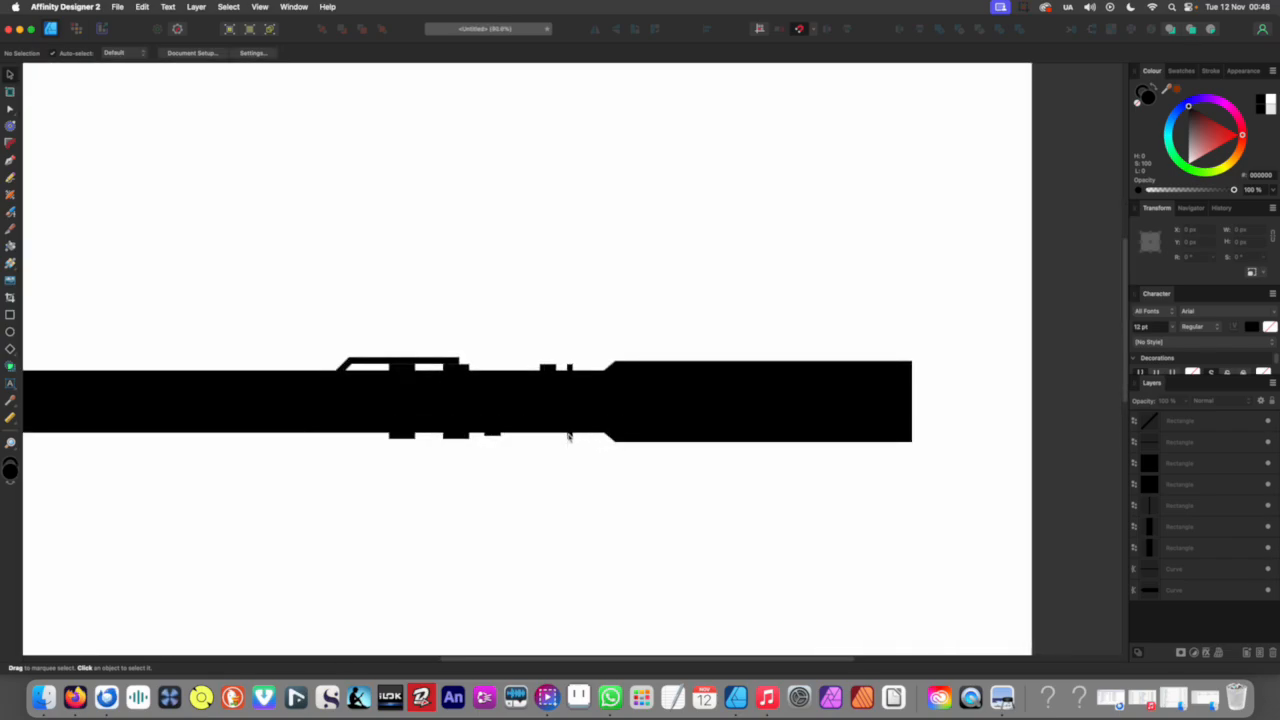
pyautogui.click(569, 437)
pyautogui.moveTo(569, 432); pyautogui.dragTo(630, 433)
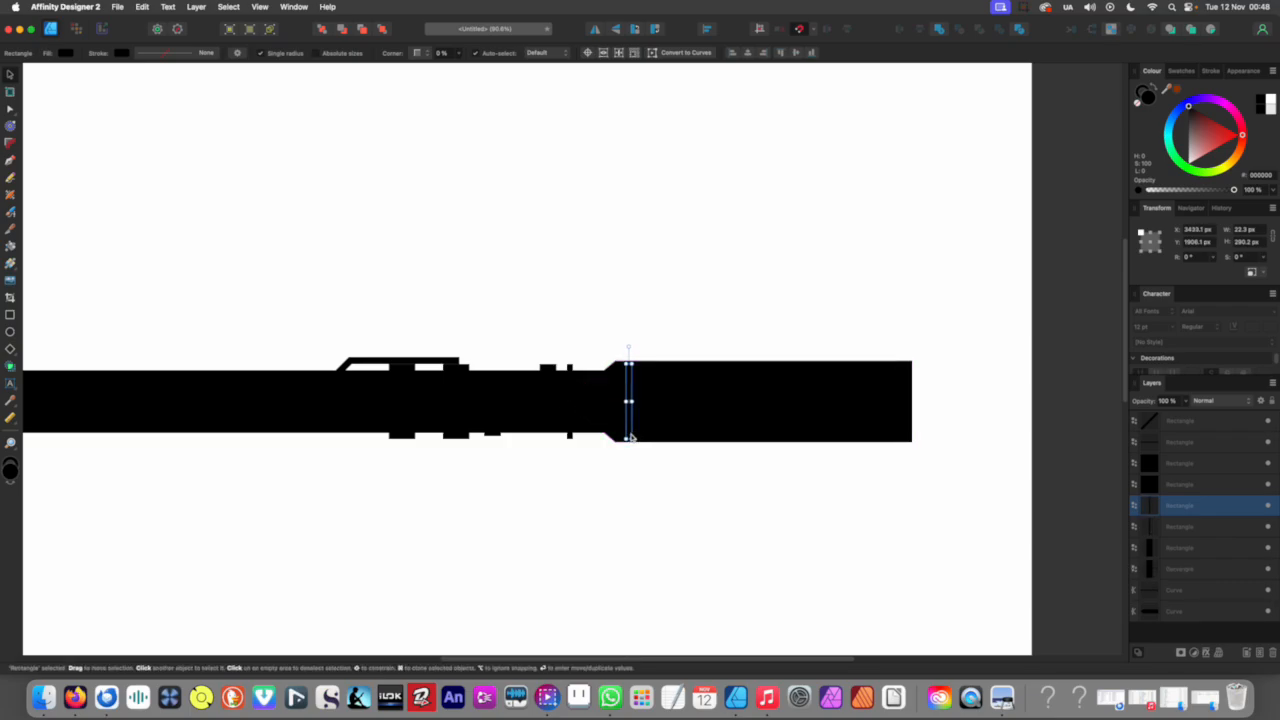
pyautogui.moveTo(631, 424); pyautogui.dragTo(631, 425)
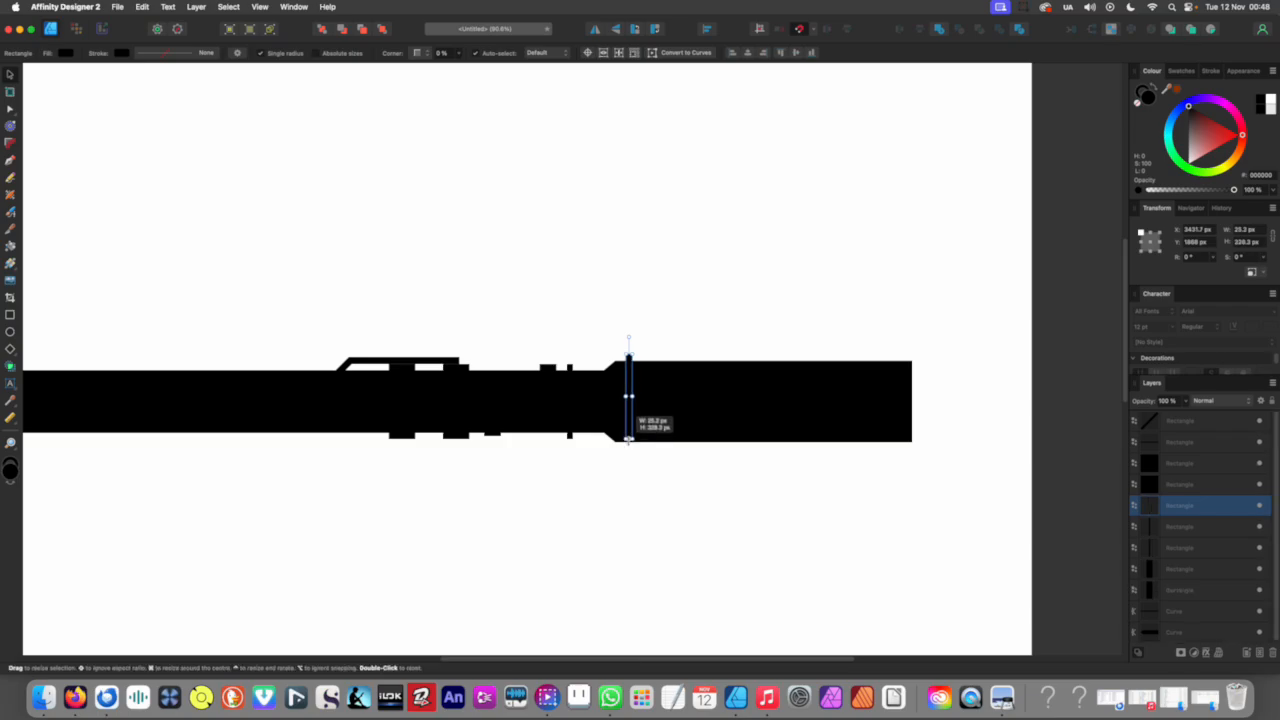
pyautogui.click(654, 446)
pyautogui.scroll(3, 640, 415)
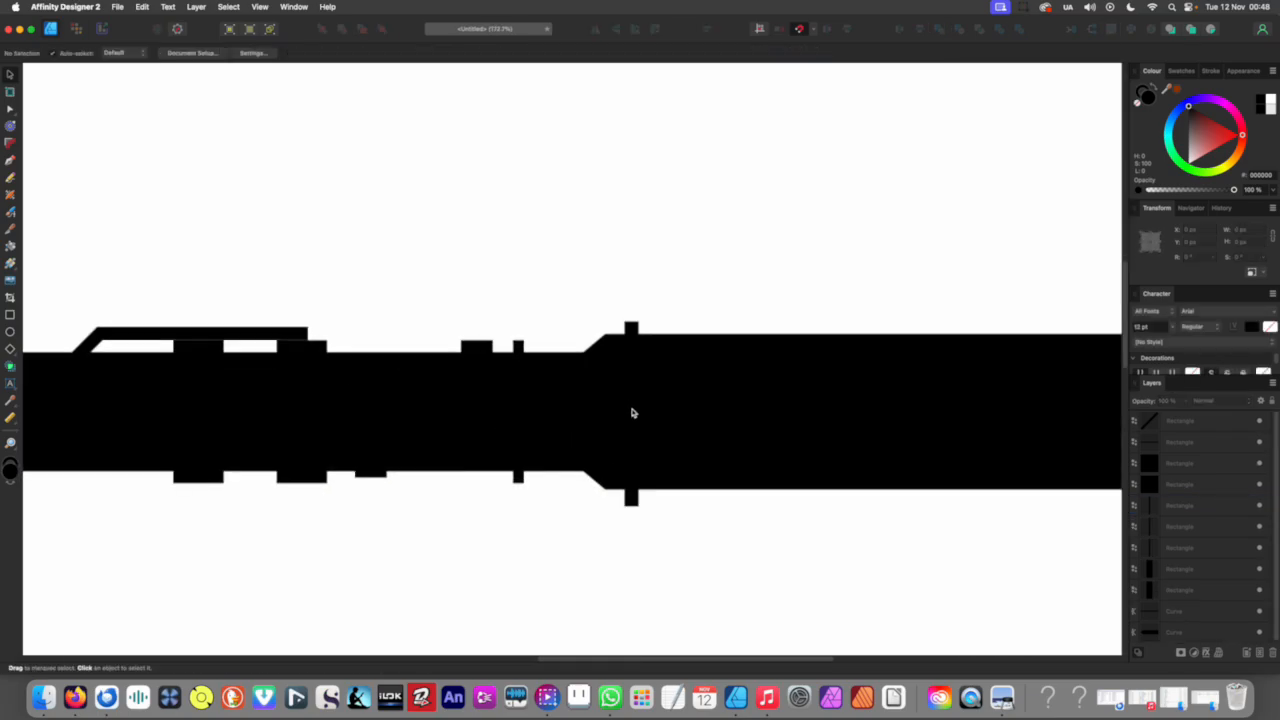
# Step: Reduce the new band's height to about 335 px, leaving only a slight overhang on both edges of the thick end
pyautogui.click(631, 413)
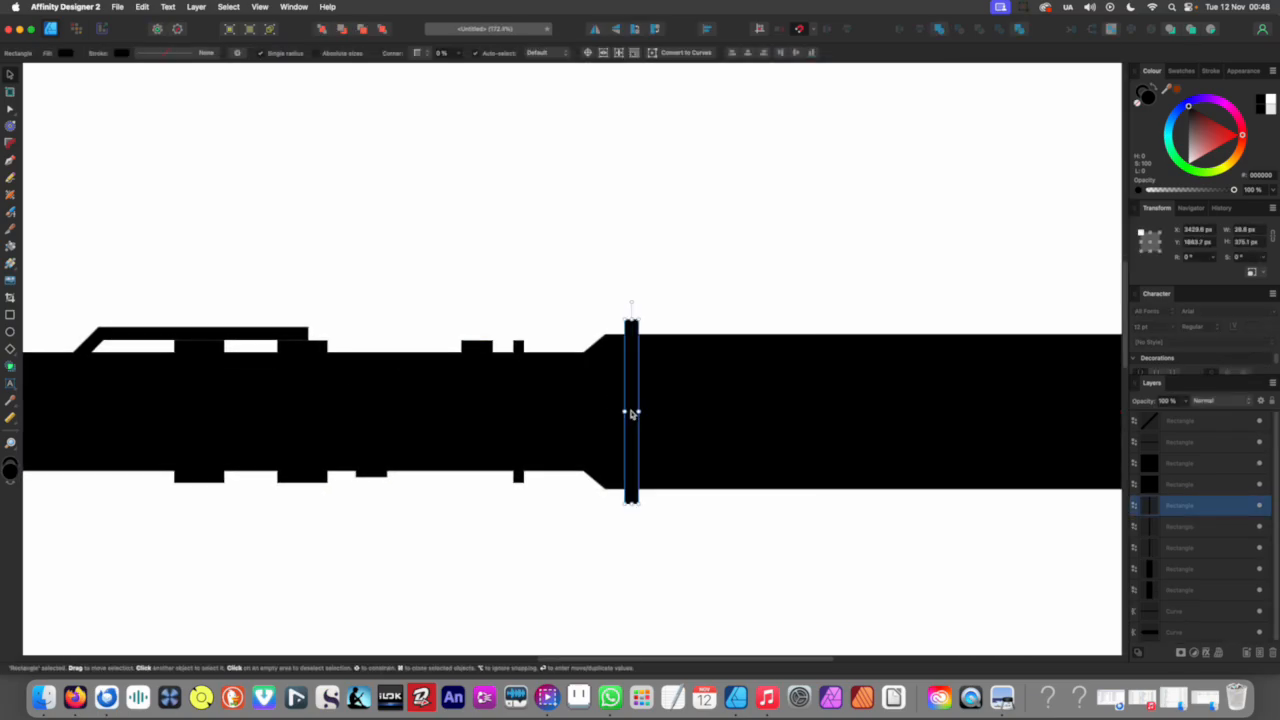
pyautogui.scroll(4, 639, 490)
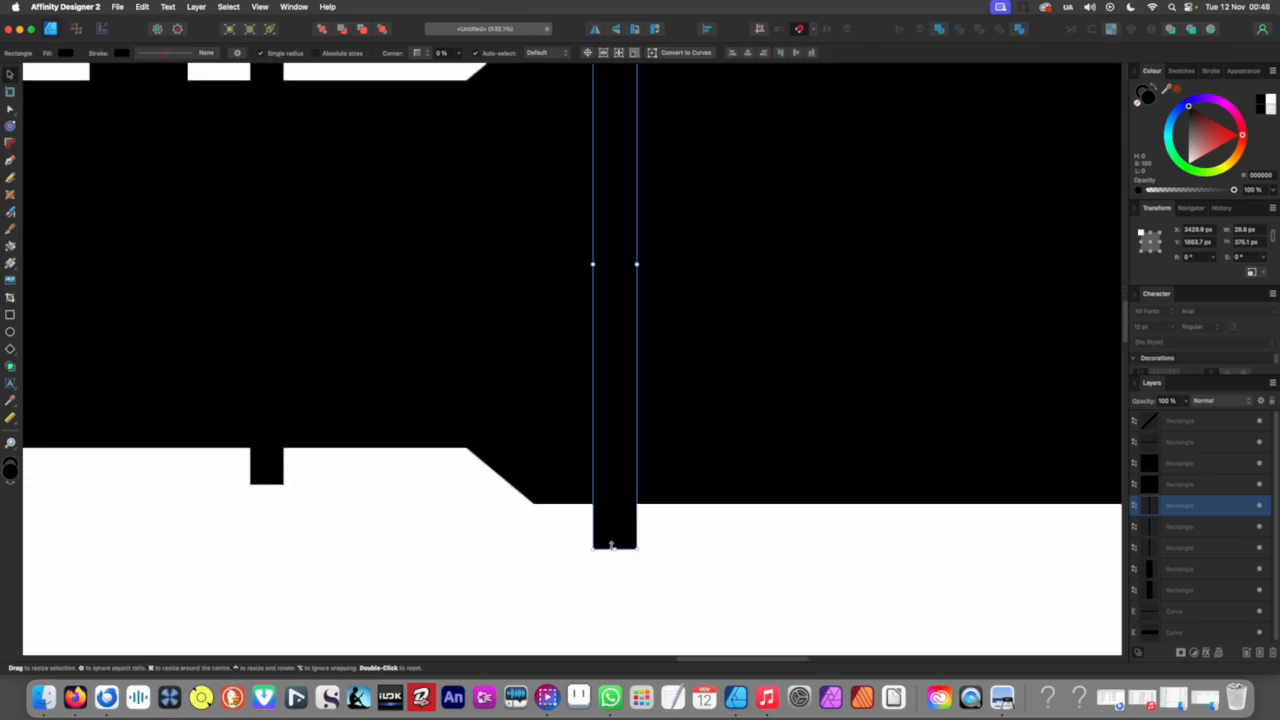
pyautogui.moveTo(611, 545); pyautogui.dragTo(616, 520)
pyautogui.scroll(-9, 548, 368)
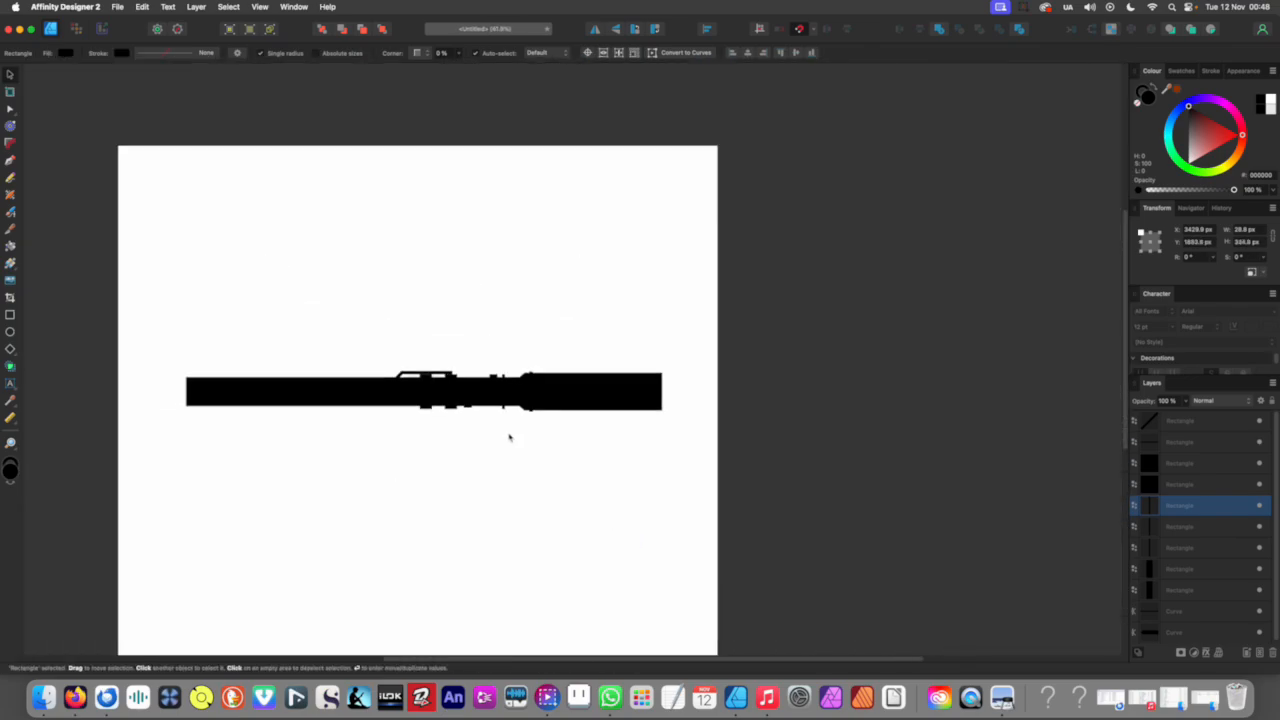
# Step: Widen the band beside the taper and place a matching copy near the far end of the thick section
pyautogui.click(512, 437)
pyautogui.scroll(4, 549, 367)
pyautogui.click(503, 415)
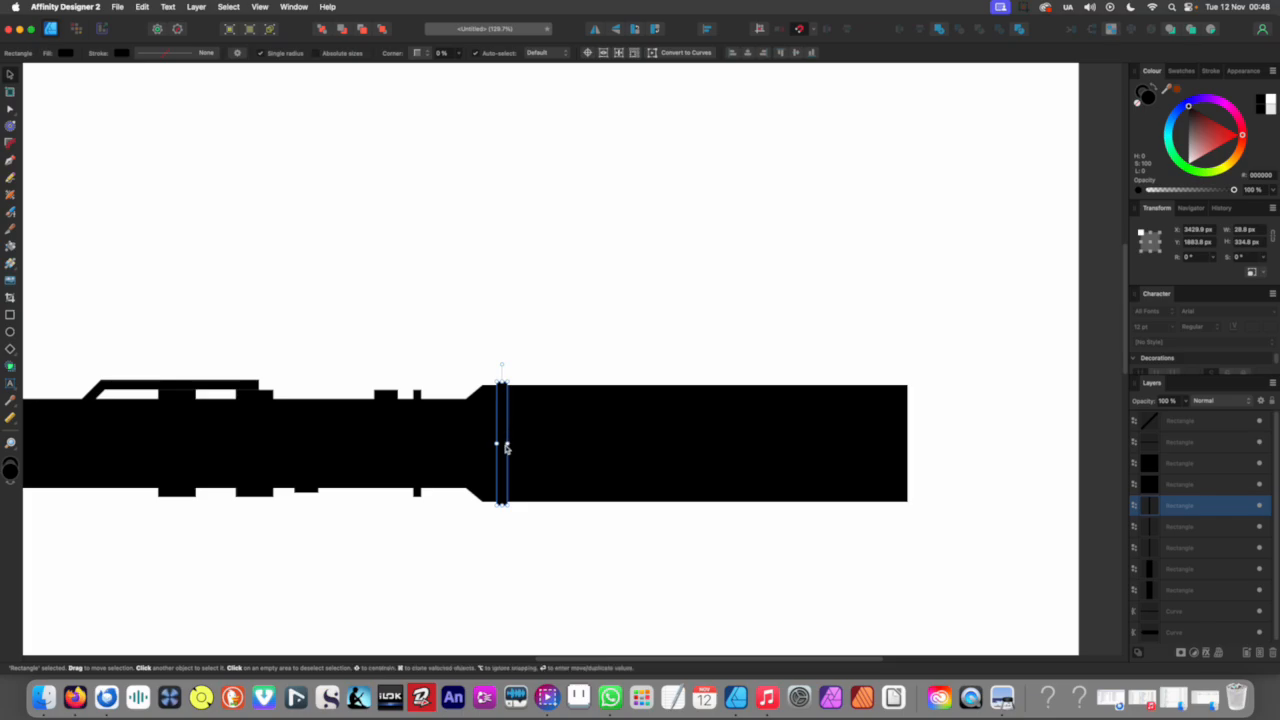
pyautogui.moveTo(505, 443); pyautogui.dragTo(879, 445)
pyautogui.scroll(-6, 879, 445)
pyautogui.click(731, 466)
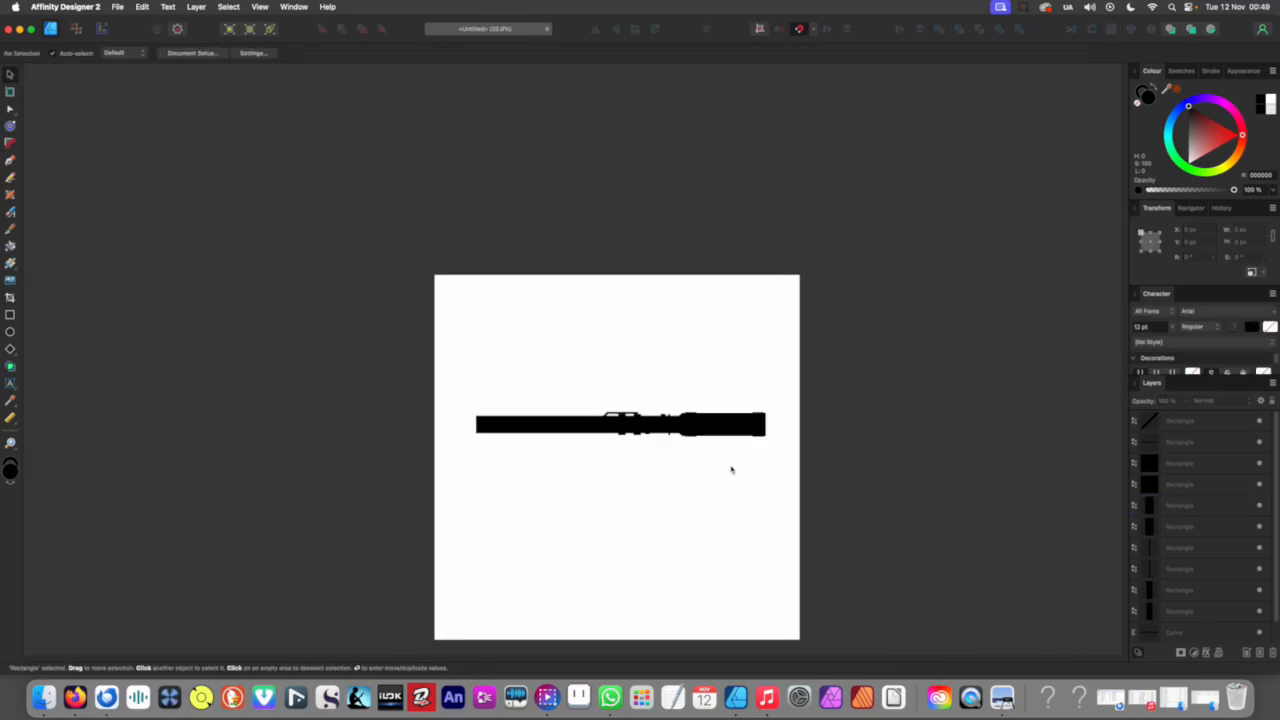
# Step: Examine the whole silhouette, from the bar's thin end to the bands and thick end, for places needing more detail
pyautogui.scroll(3, 714, 446)
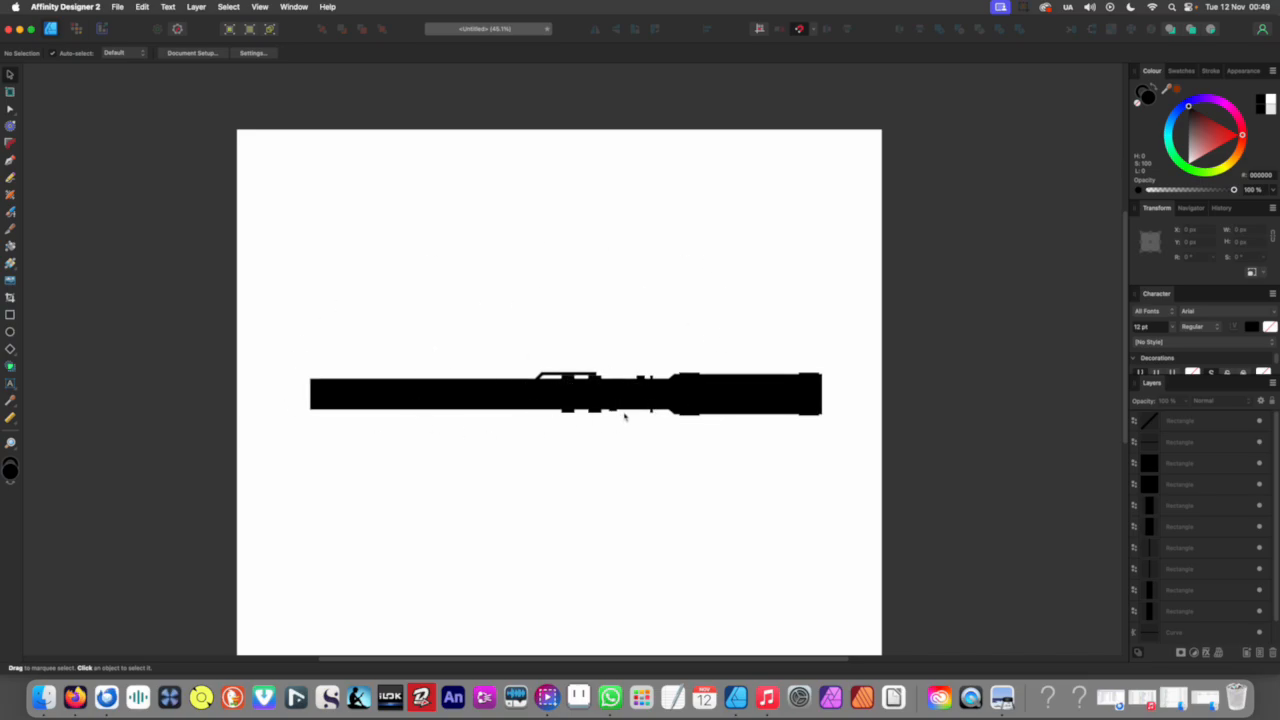
pyautogui.scroll(4, 566, 420)
pyautogui.scroll(-5, 600, 418)
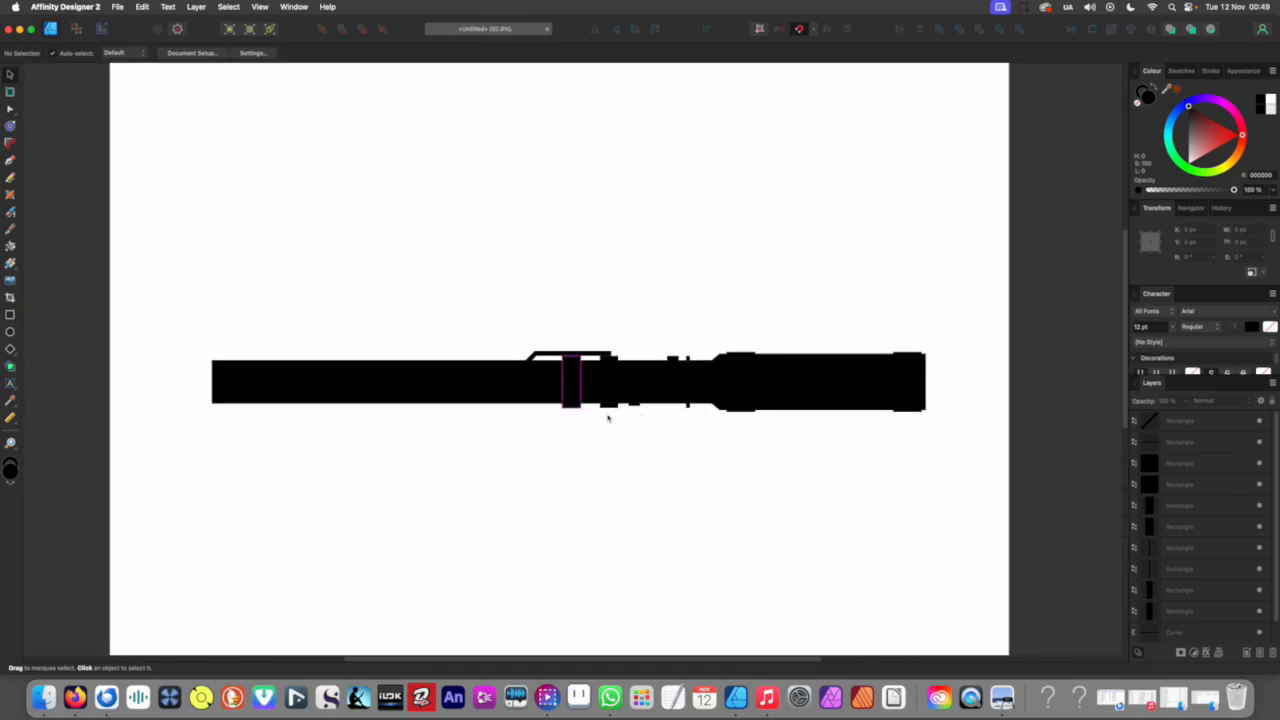
pyautogui.scroll(2, 610, 418)
pyautogui.scroll(-2, 630, 430)
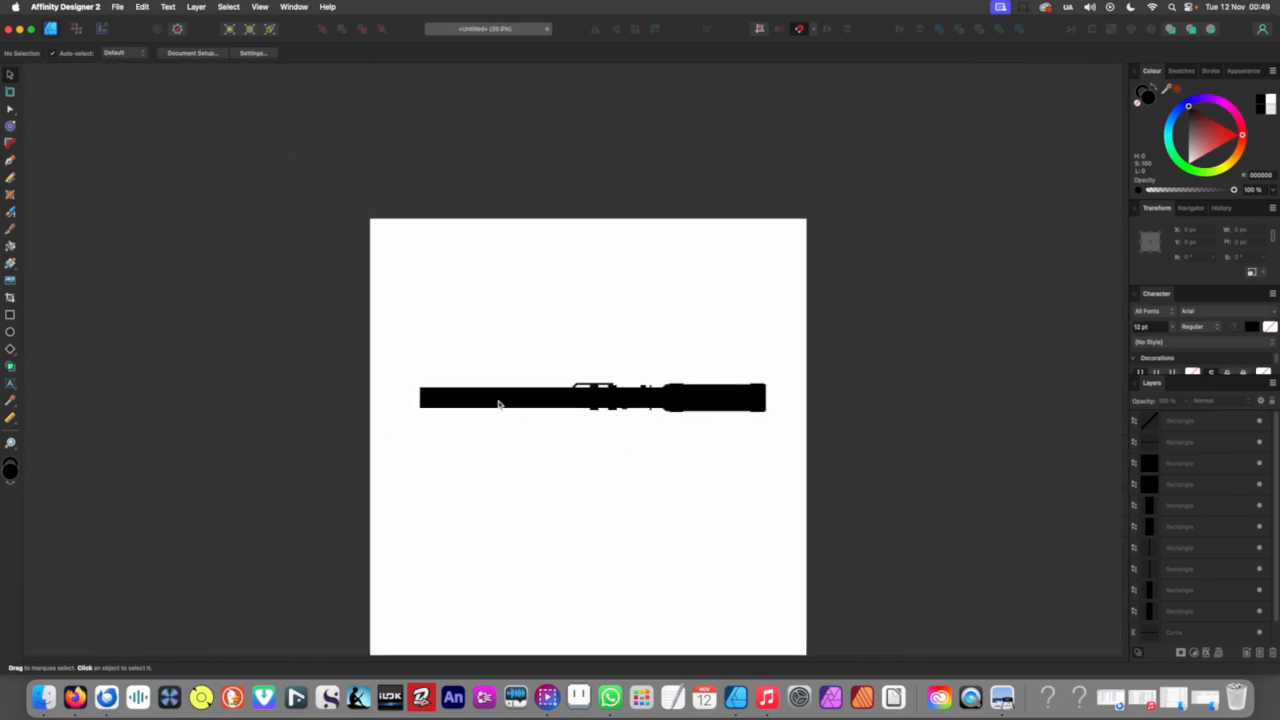
pyautogui.scroll(3, 510, 408)
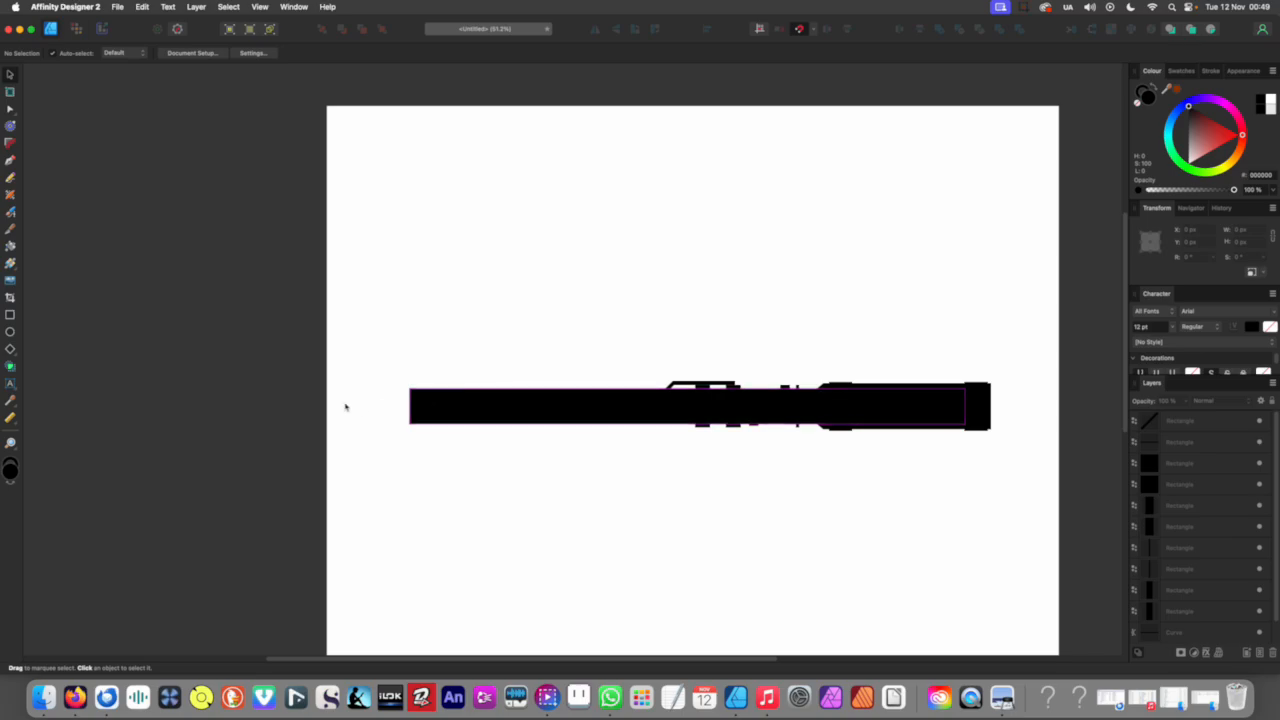
pyautogui.click(10, 315)
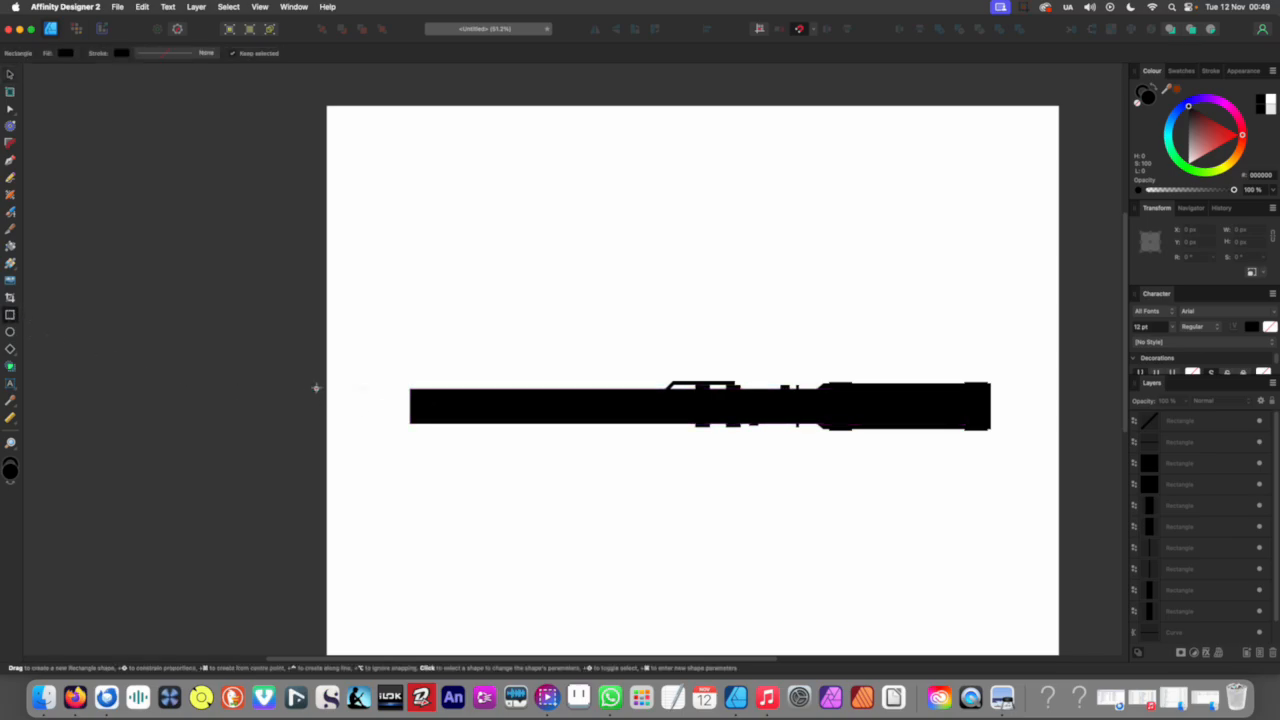
pyautogui.scroll(3, 316, 388)
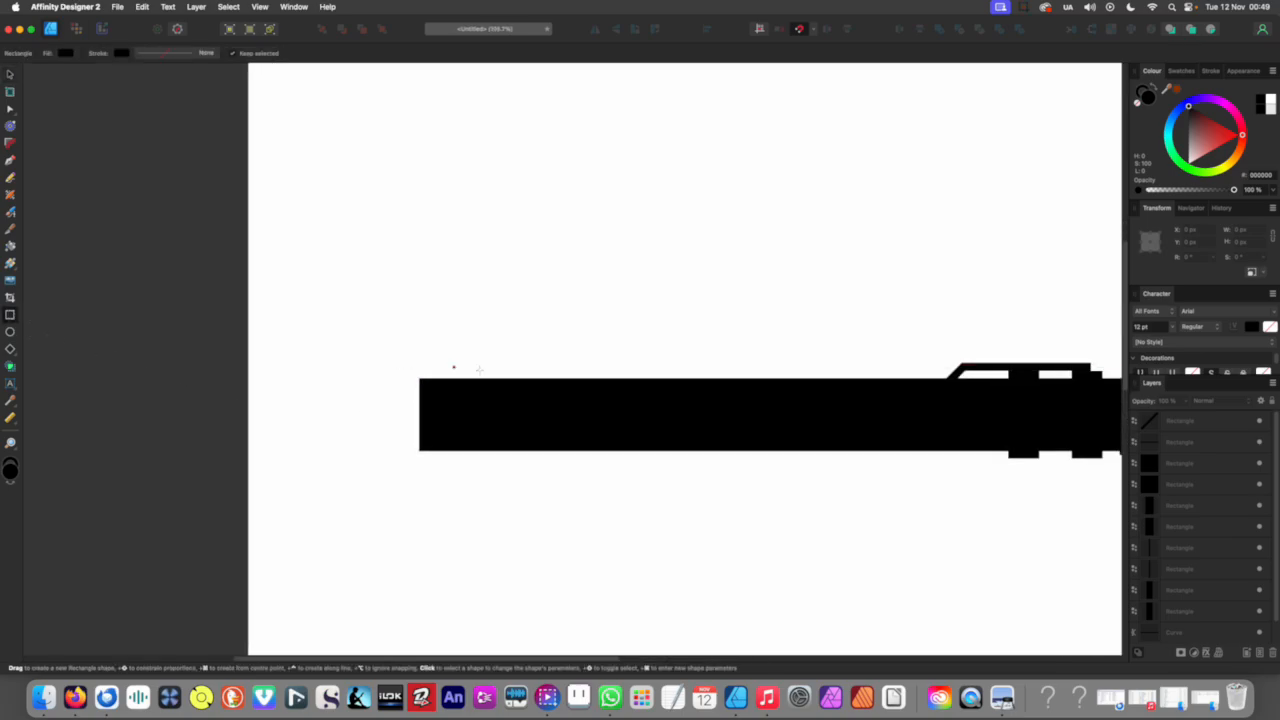
pyautogui.scroll(-3, 443, 366)
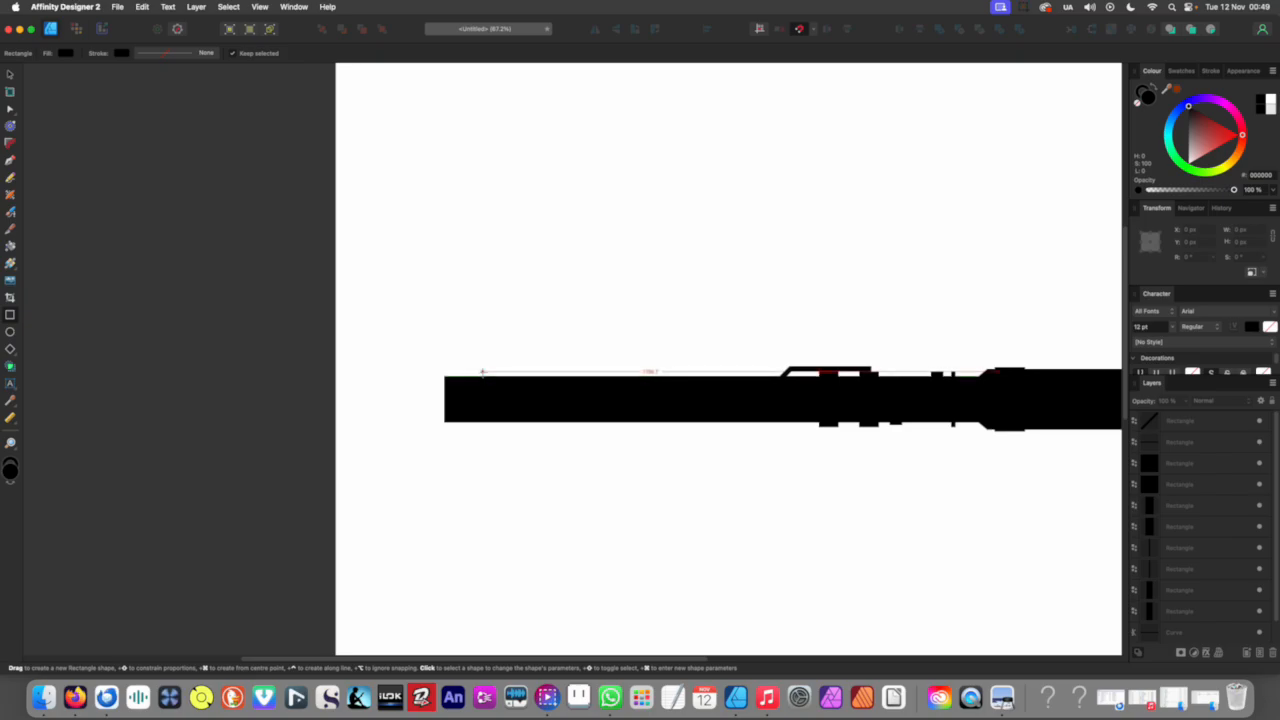
pyautogui.hscroll(5, 482, 372)
pyautogui.scroll(-1, 482, 372)
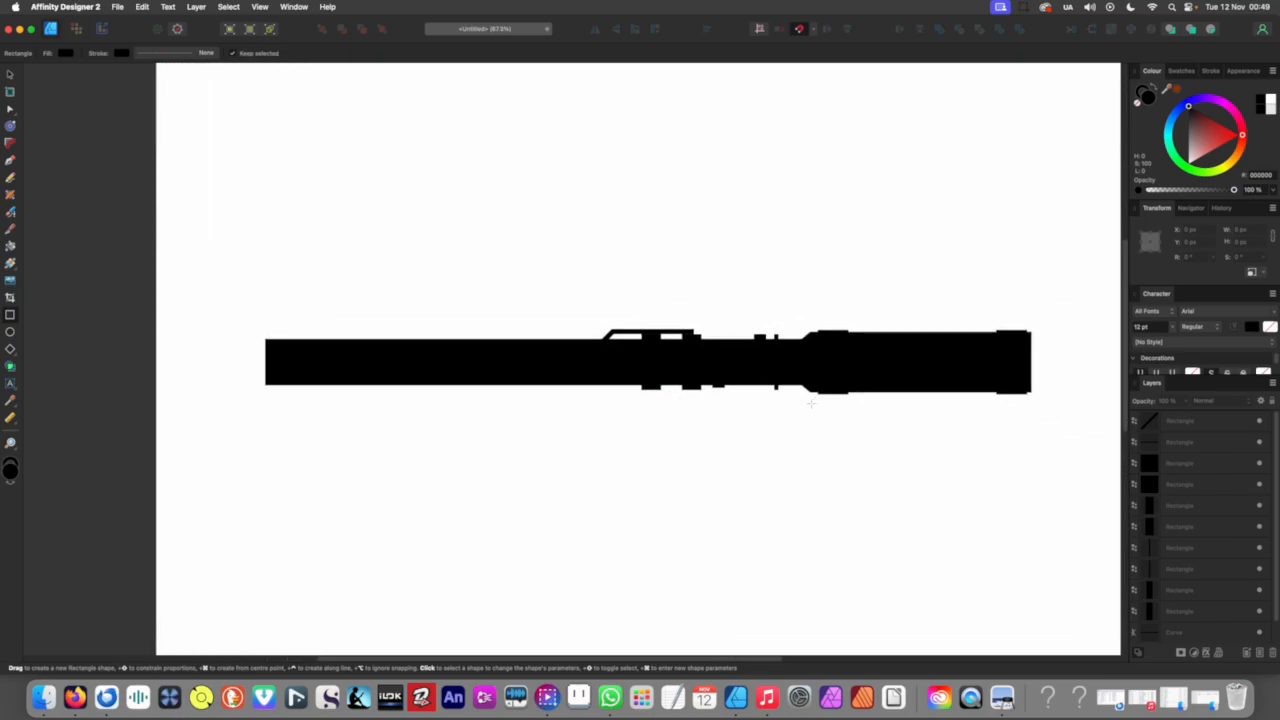
pyautogui.scroll(3, 808, 403)
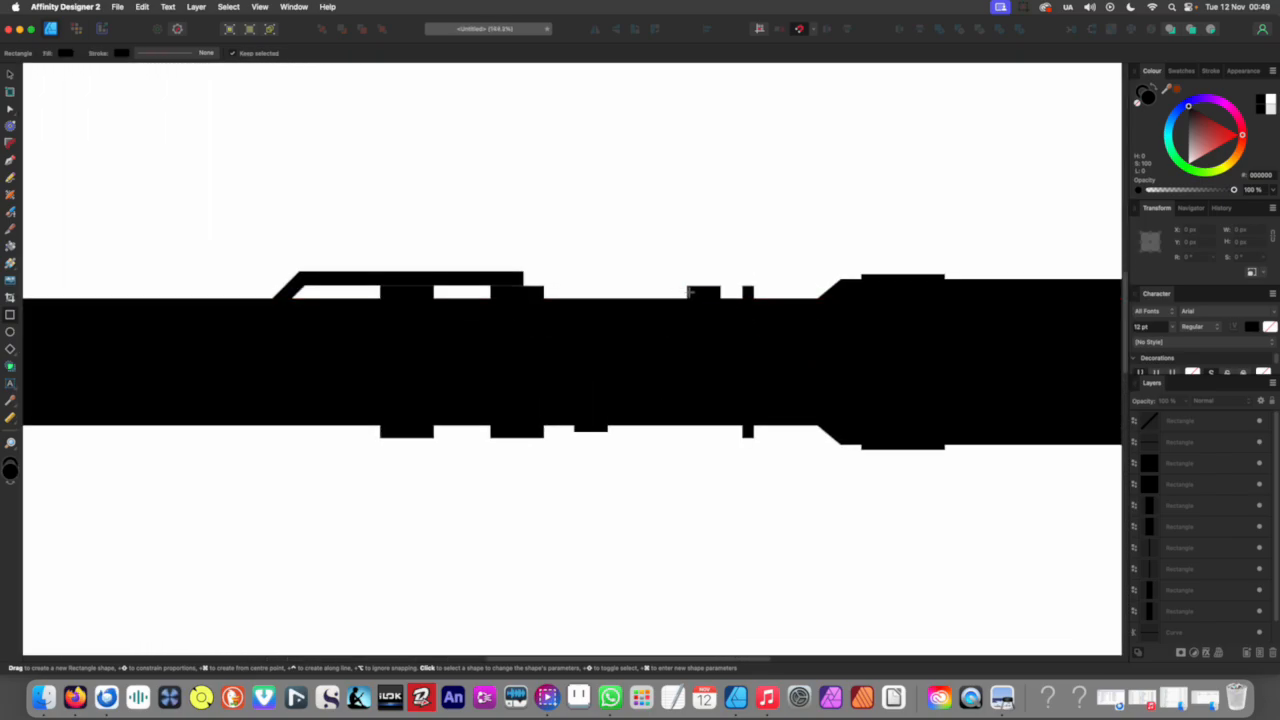
pyautogui.scroll(-6, 689, 291)
pyautogui.press('v')
# Step: Make a small block about 21 × 32 px from a copy of a wide band and place two on the raised strip
pyautogui.scroll(6, 671, 363)
pyautogui.click(649, 339)
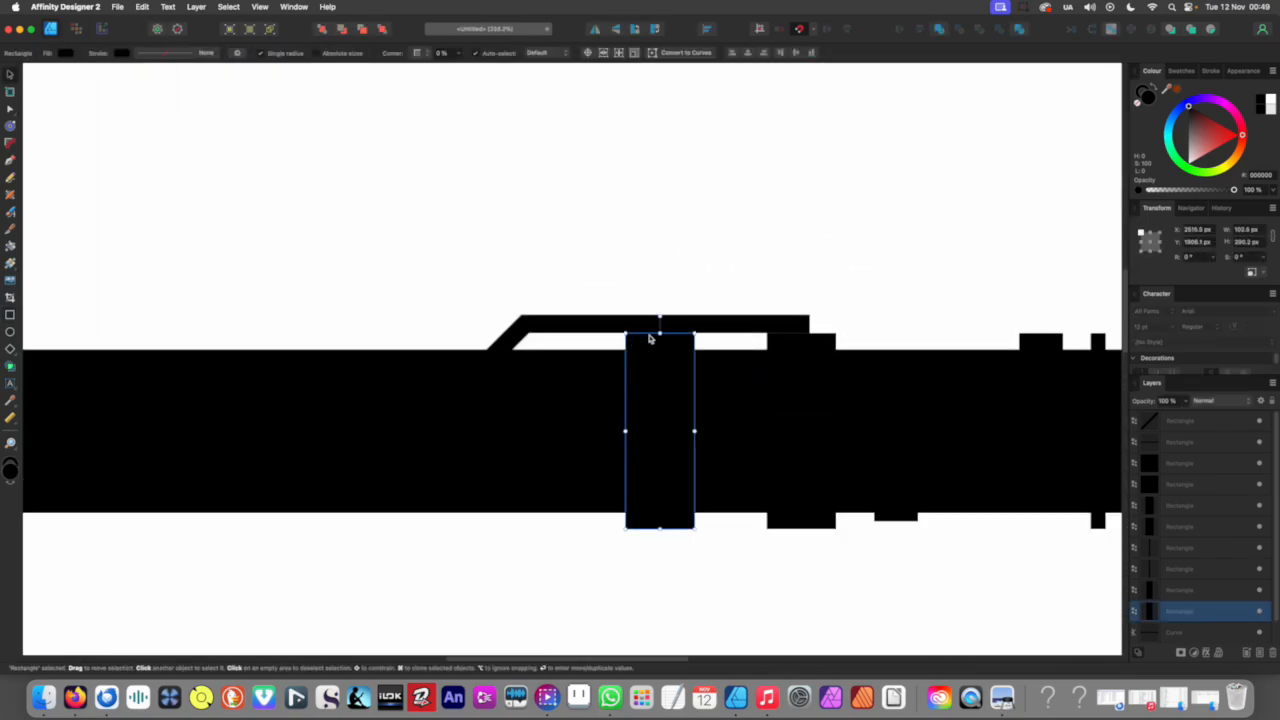
pyautogui.click(784, 334)
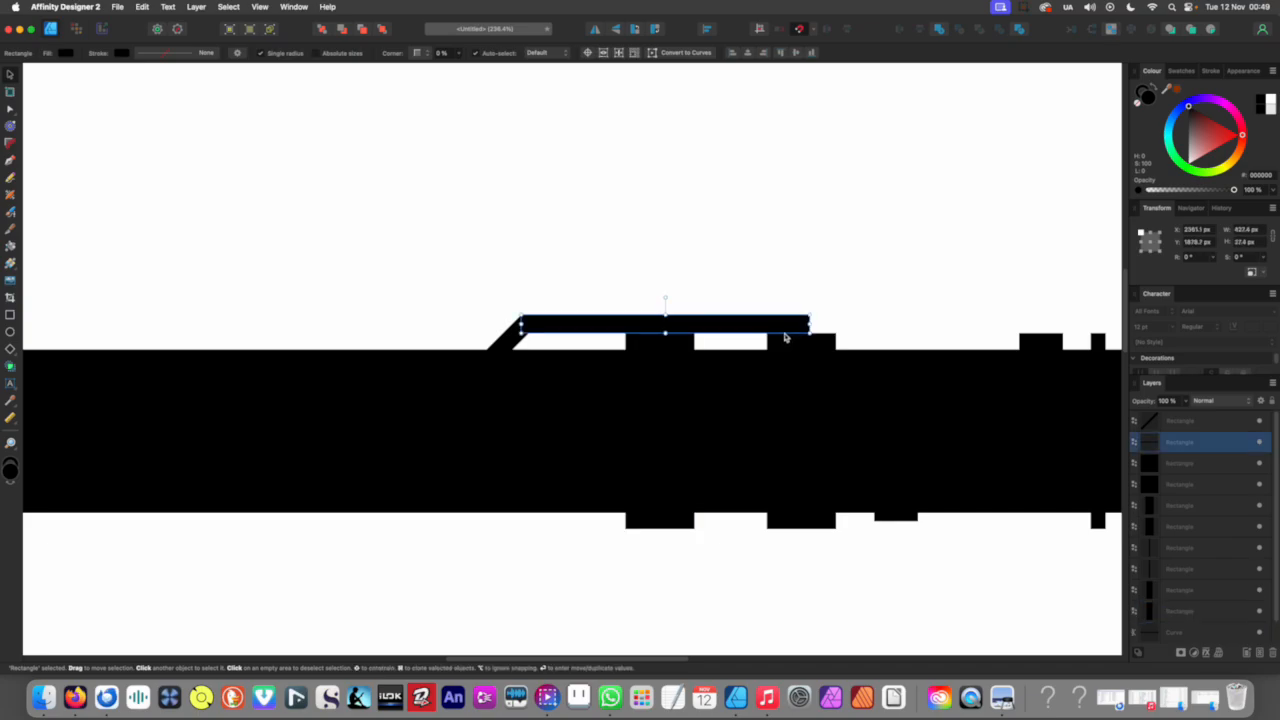
pyautogui.click(796, 347)
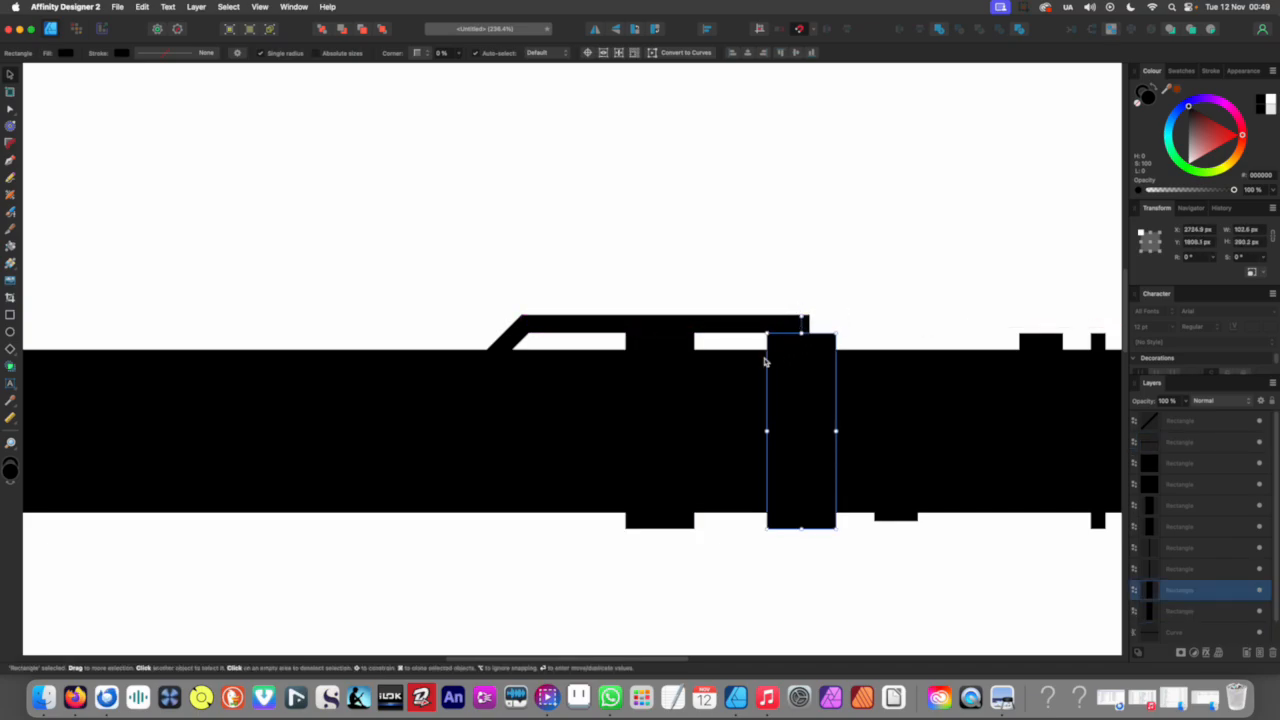
pyautogui.moveTo(660, 527); pyautogui.dragTo(563, 320)
pyautogui.moveTo(570, 128); pyautogui.dragTo(562, 336)
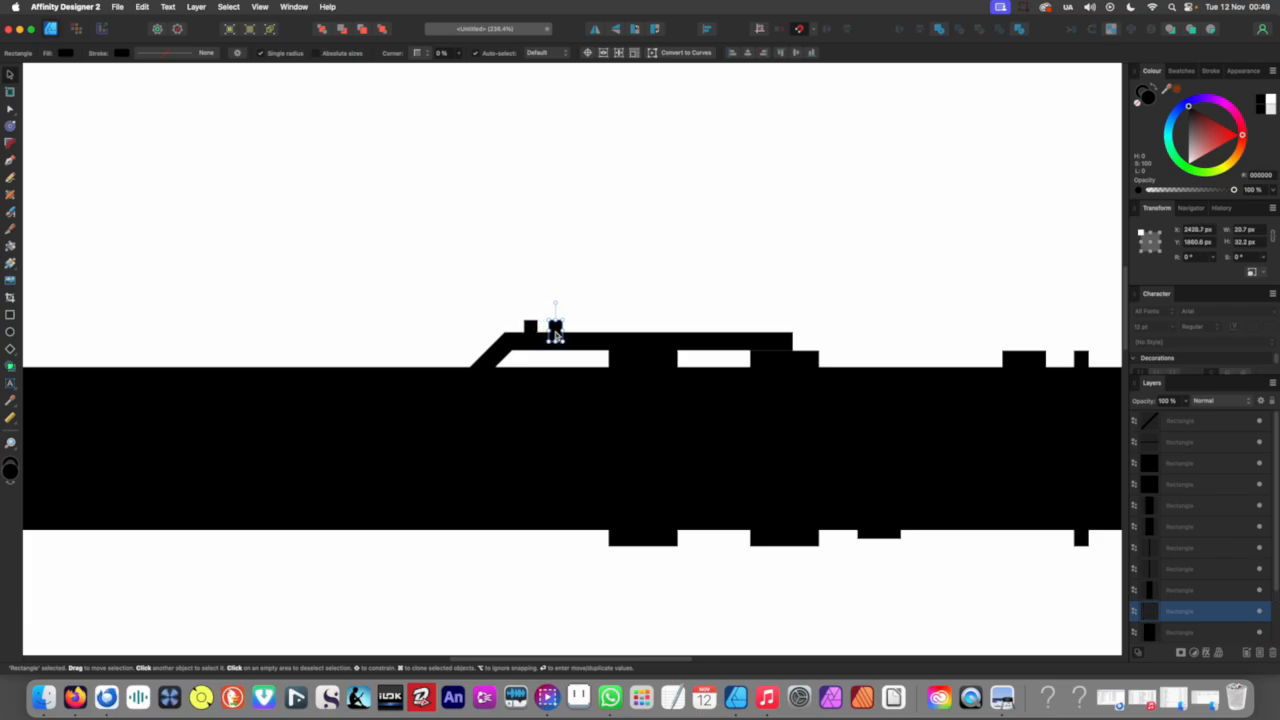
# Step: Repeat the small block at the same spacing to form a row of eleven teeth along the raised strip
pyautogui.press('super+j')
pyautogui.press('super+j')
pyautogui.press('super+j')
pyautogui.press('super+j')
pyautogui.scroll(-6, 563, 434)
pyautogui.click(599, 469)
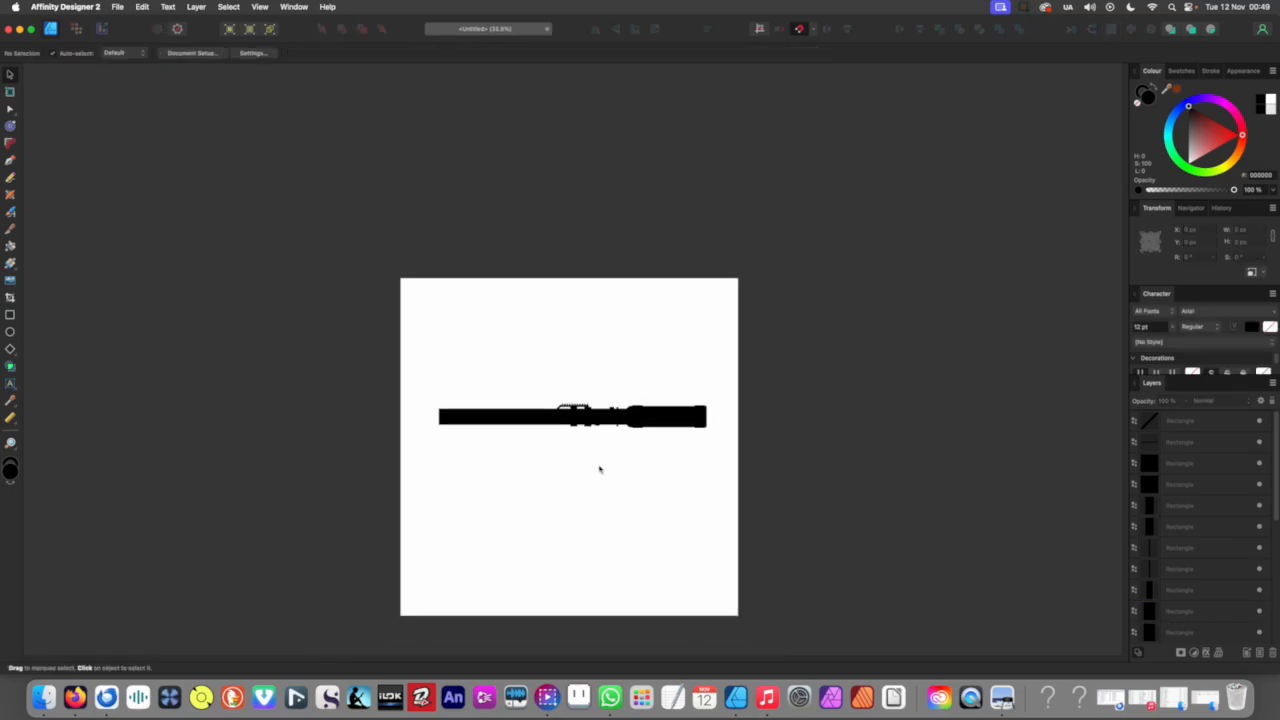
pyautogui.scroll(5, 580, 420)
pyautogui.scroll(-3, 623, 449)
pyautogui.scroll(4, 623, 449)
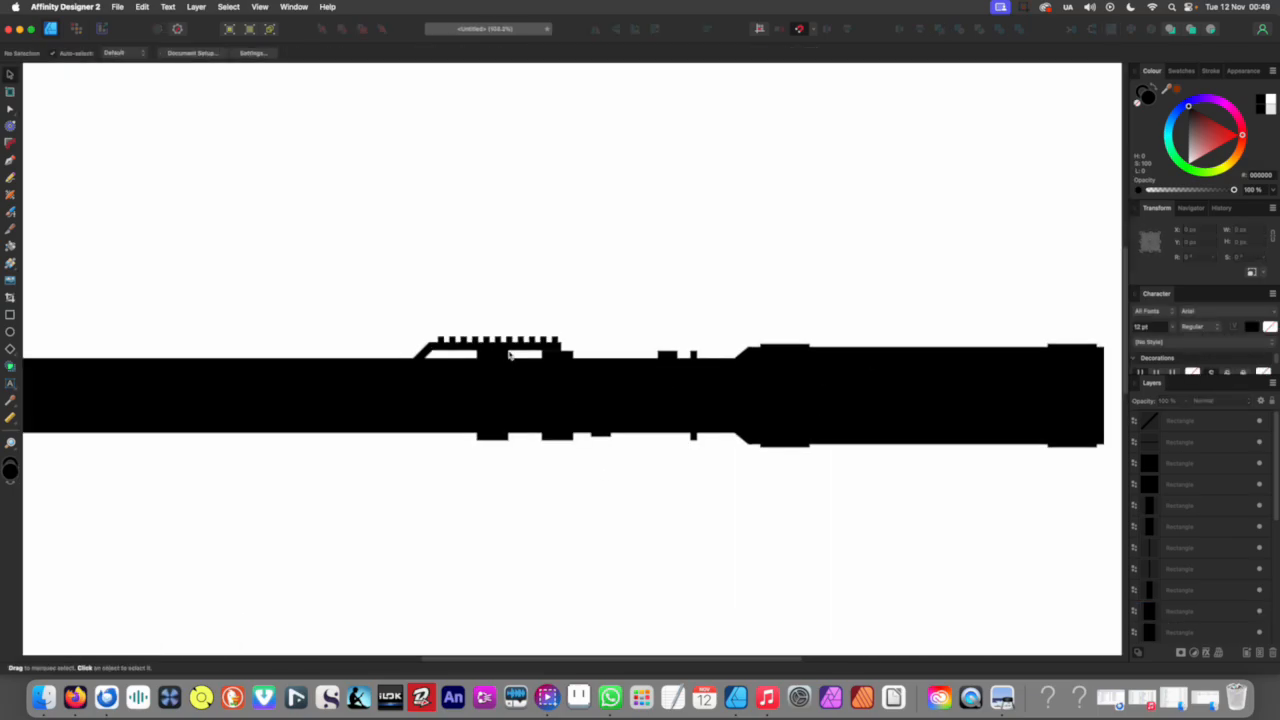
pyautogui.hscroll(-10, 490, 340)
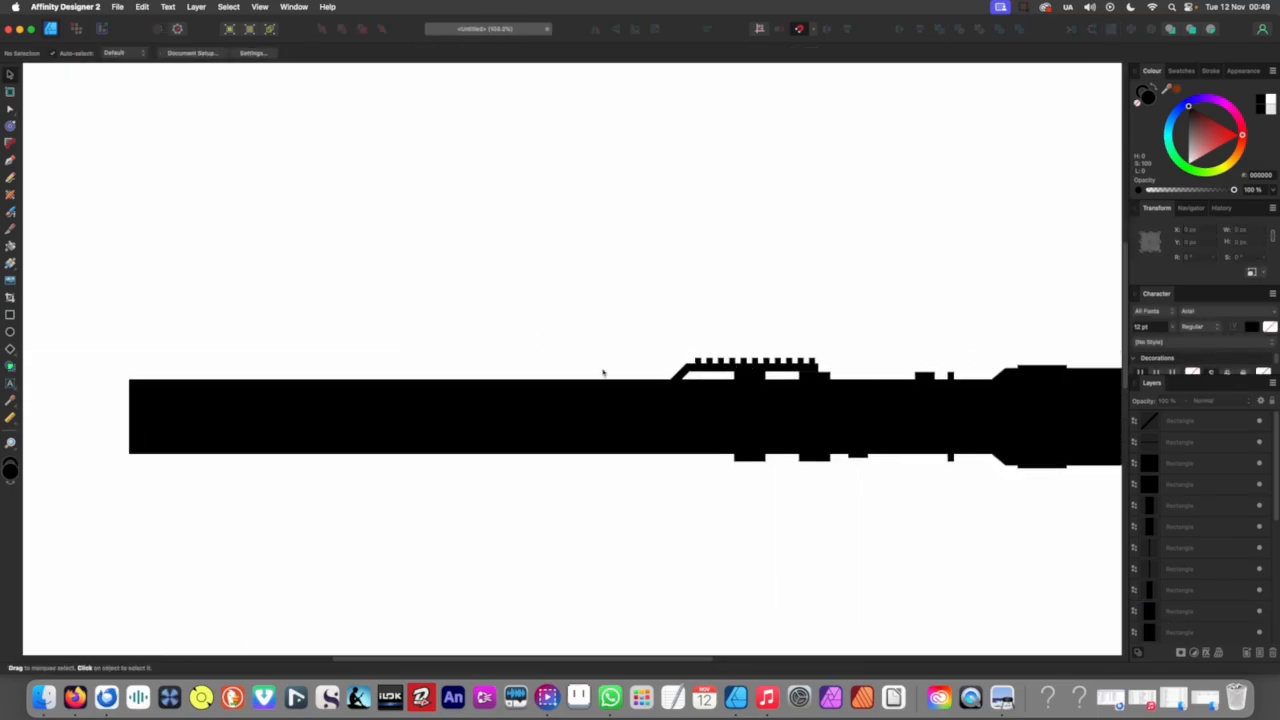
pyautogui.hscroll(3, 449, 372)
pyautogui.scroll(5, 780, 363)
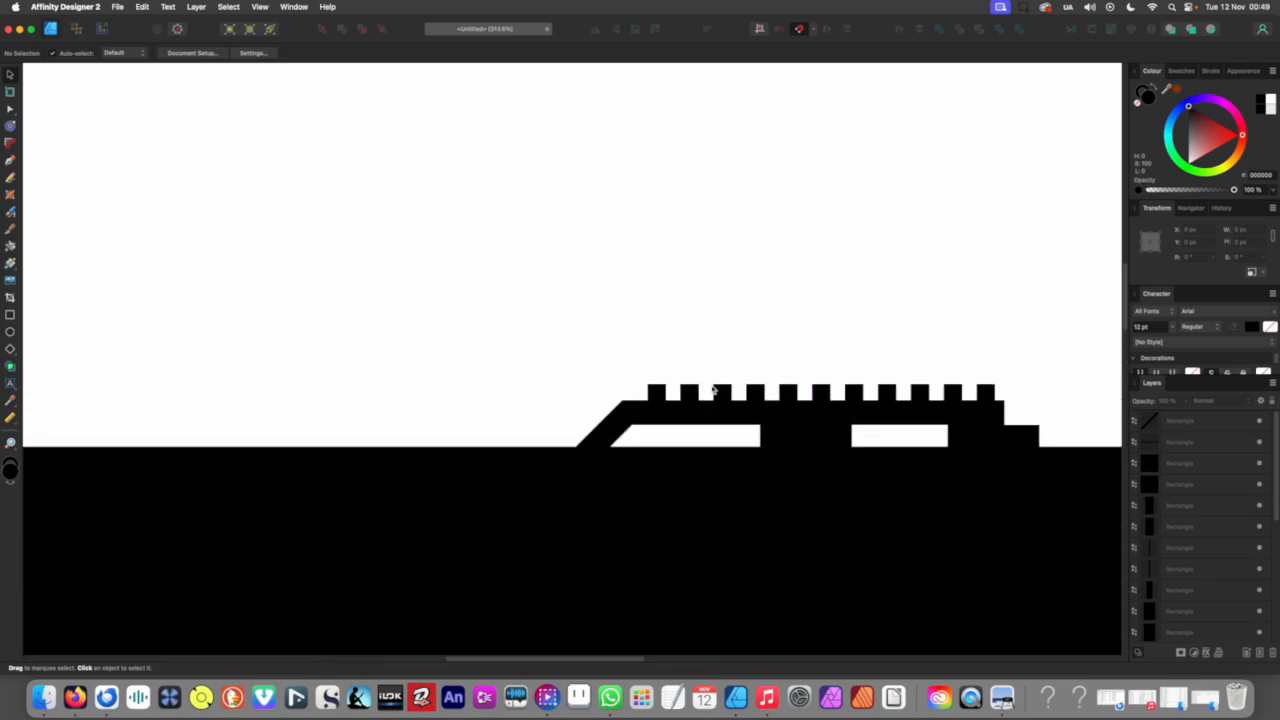
# Step: Copy the first tooth of the raised strip onto the long bar's upper edge, well ahead of the ramp
pyautogui.click(869, 351)
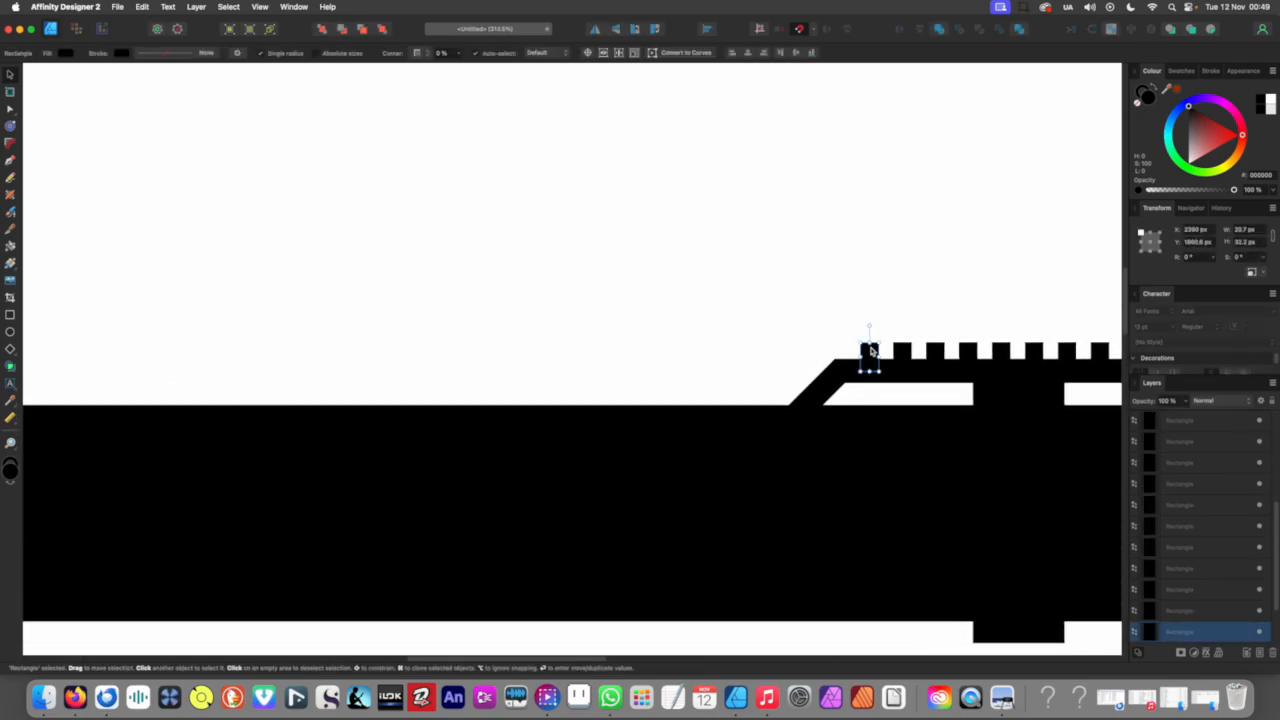
pyautogui.moveTo(871, 350); pyautogui.dragTo(368, 376)
pyautogui.click(478, 354)
pyautogui.click(417, 391)
pyautogui.click(365, 394)
# Step: Try a row of evenly spaced blocks along the bar's upper edge ahead of the ramp and delete the seven added copies
pyautogui.keyDown('alt'); pyautogui.moveTo(377, 393); pyautogui.dragTo(405, 396); pyautogui.keyUp('alt')
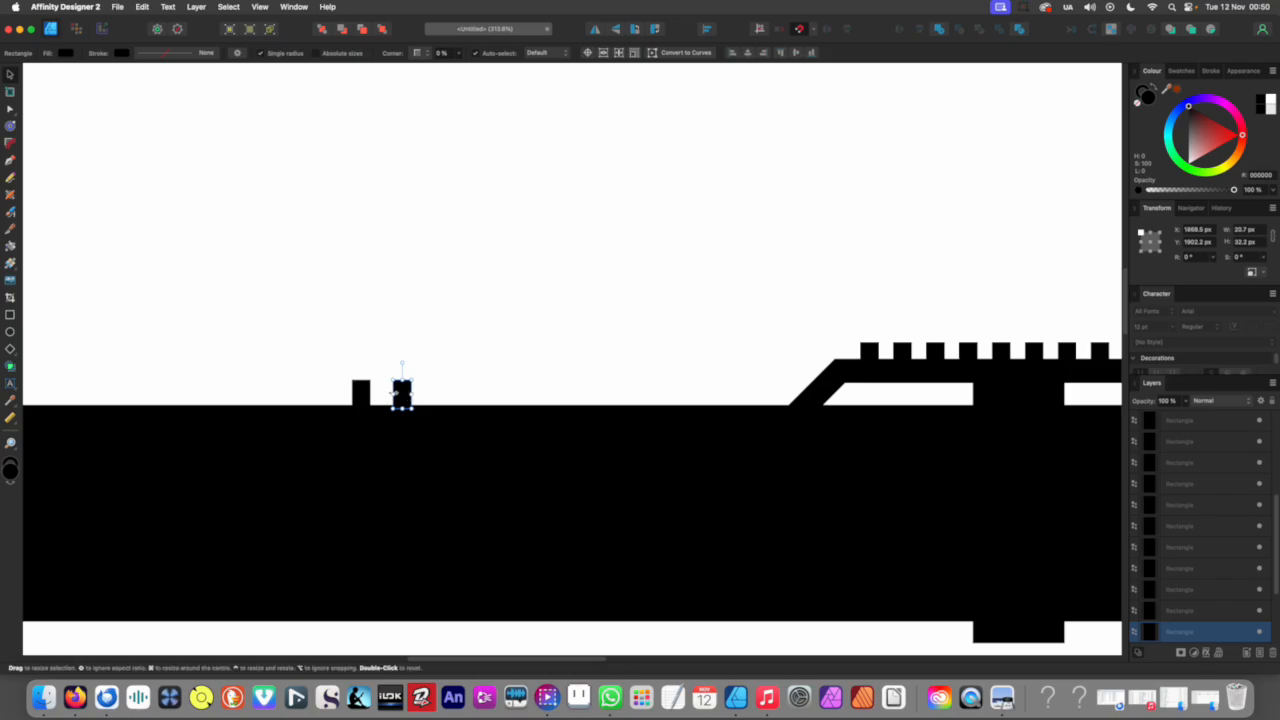
pyautogui.press('super+j')
pyautogui.press('super+j')
pyautogui.press('super+j')
pyautogui.press('super+j')
pyautogui.press('super+j')
pyautogui.press('super+j')
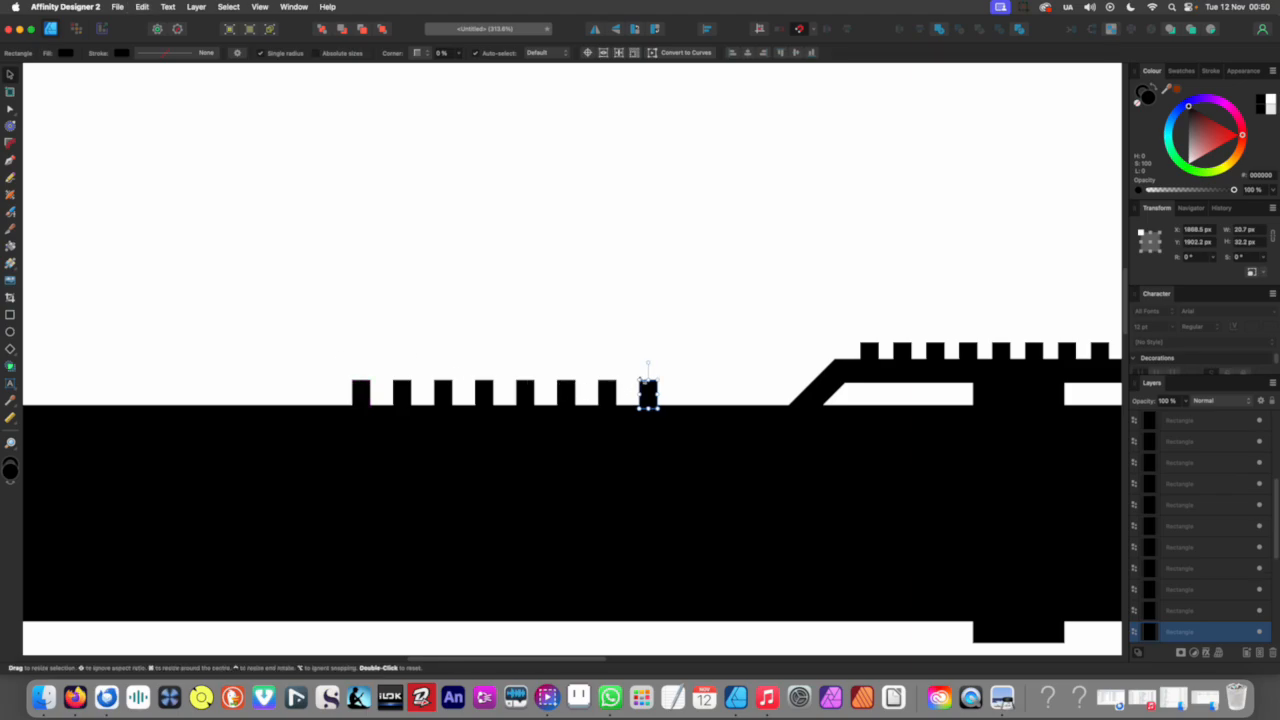
pyautogui.moveTo(709, 368); pyautogui.dragTo(395, 393)
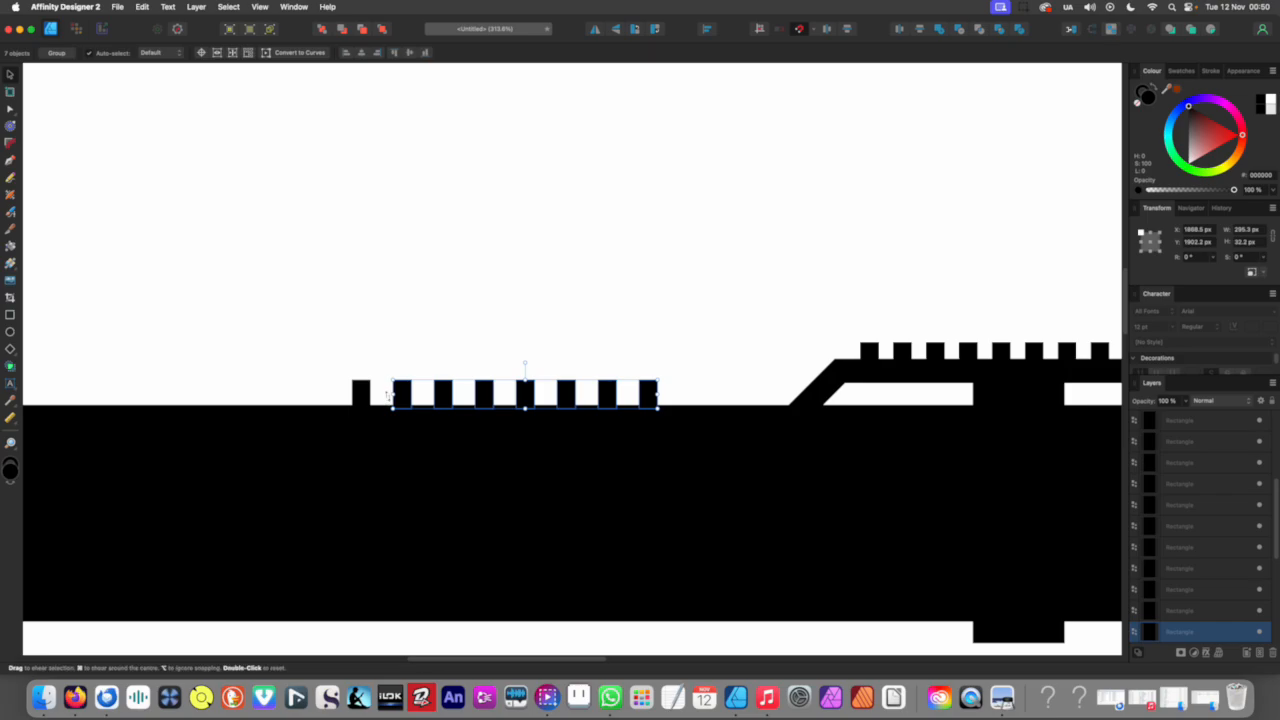
pyautogui.press('Delete')
# Step: Move the remaining small block along the bar to the foot of the ramp
pyautogui.scroll(-5, 480, 377)
pyautogui.click(421, 388)
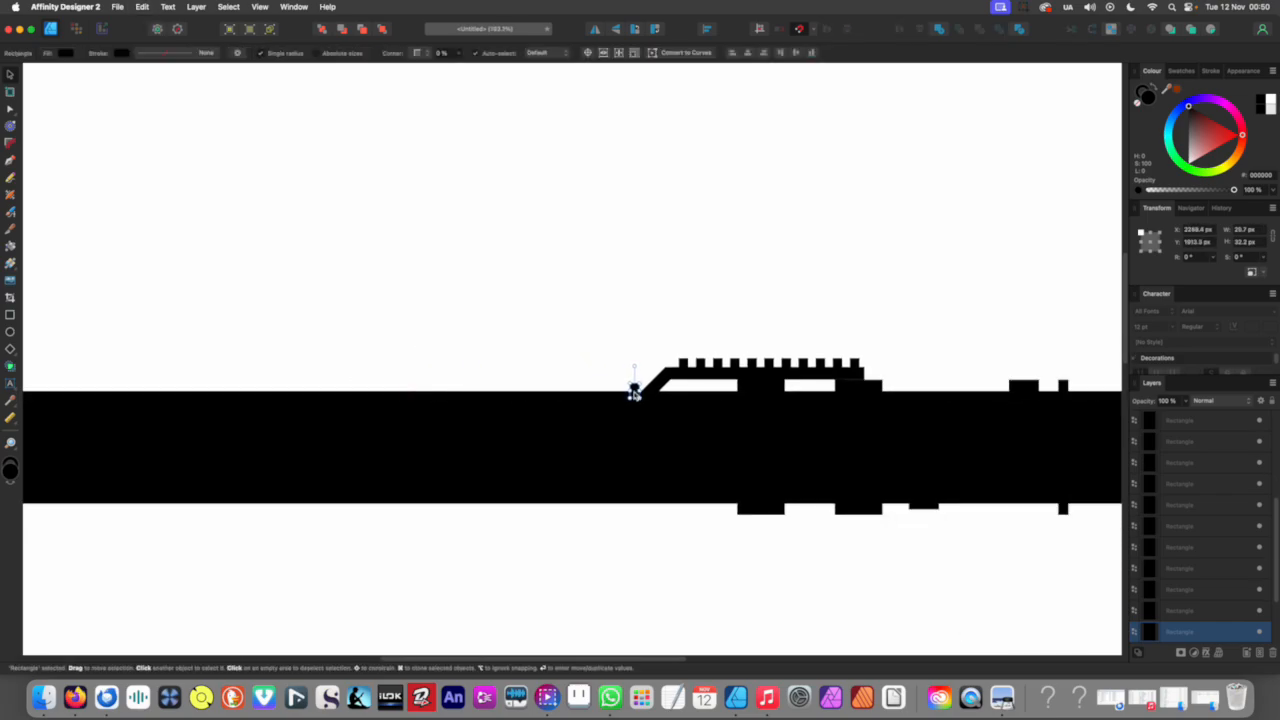
pyautogui.scroll(-8, 543, 394)
pyautogui.click(546, 469)
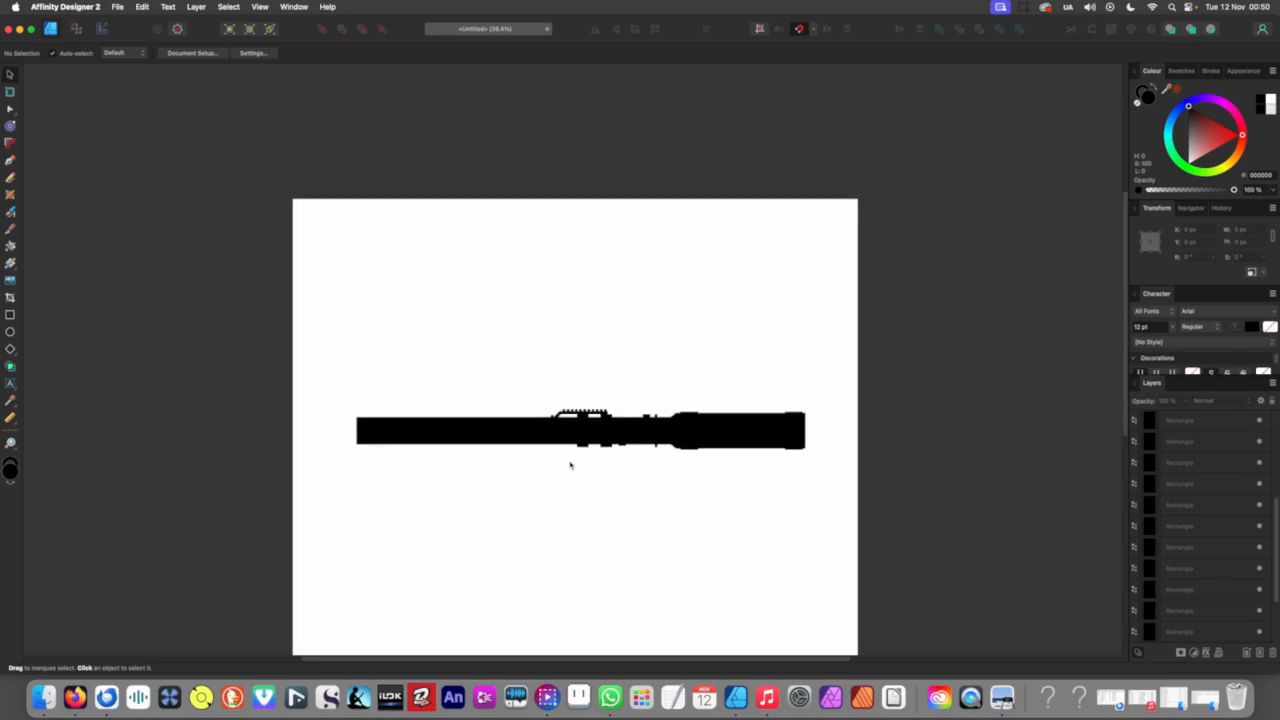
# Step: Place a copy of the long bar above the silhouette and thin it to about 119 px high
pyautogui.scroll(2, 594, 463)
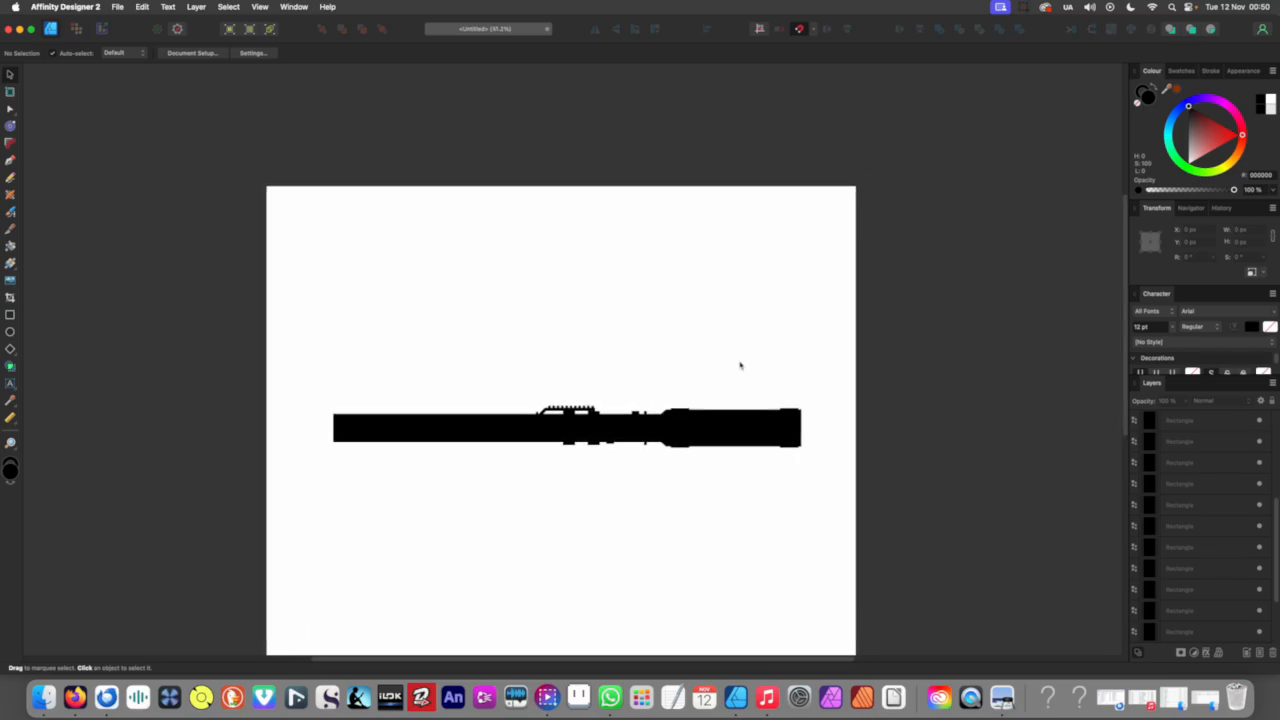
pyautogui.scroll(5, 740, 365)
pyautogui.scroll(-3, 706, 373)
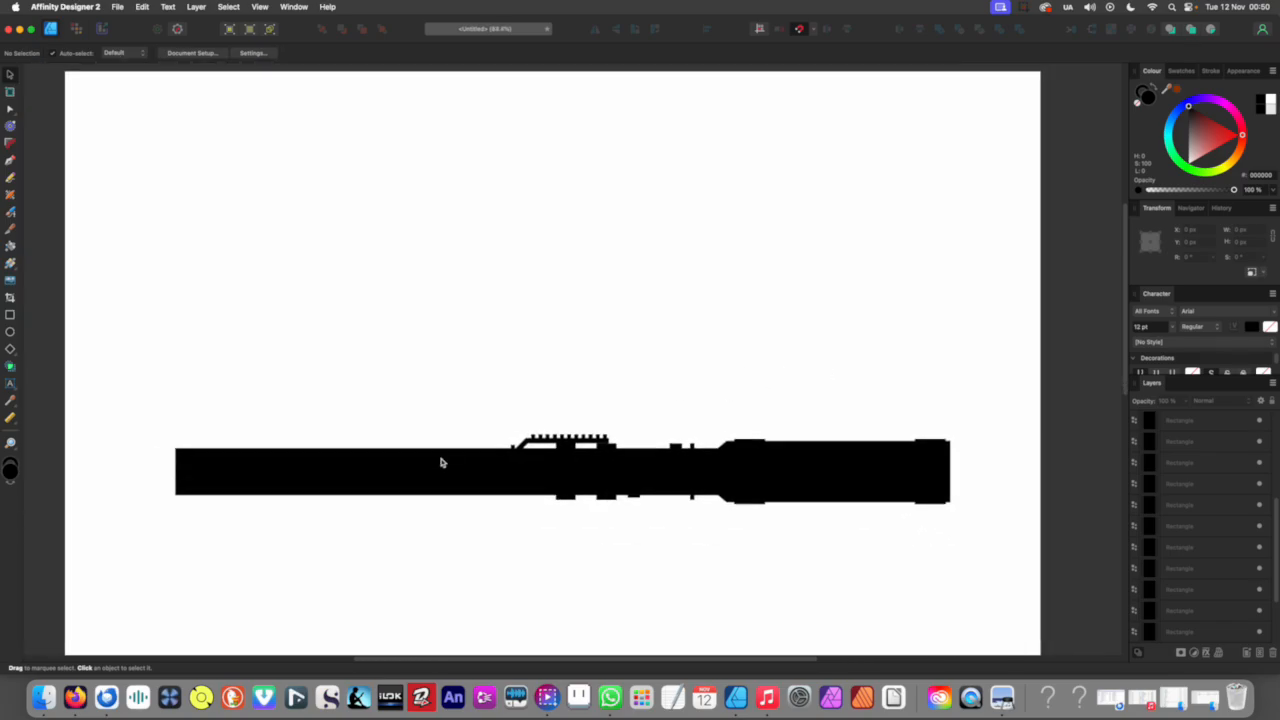
pyautogui.click(440, 463)
pyautogui.moveTo(440, 465); pyautogui.dragTo(449, 399)
pyautogui.moveTo(552, 382); pyautogui.dragTo(553, 402)
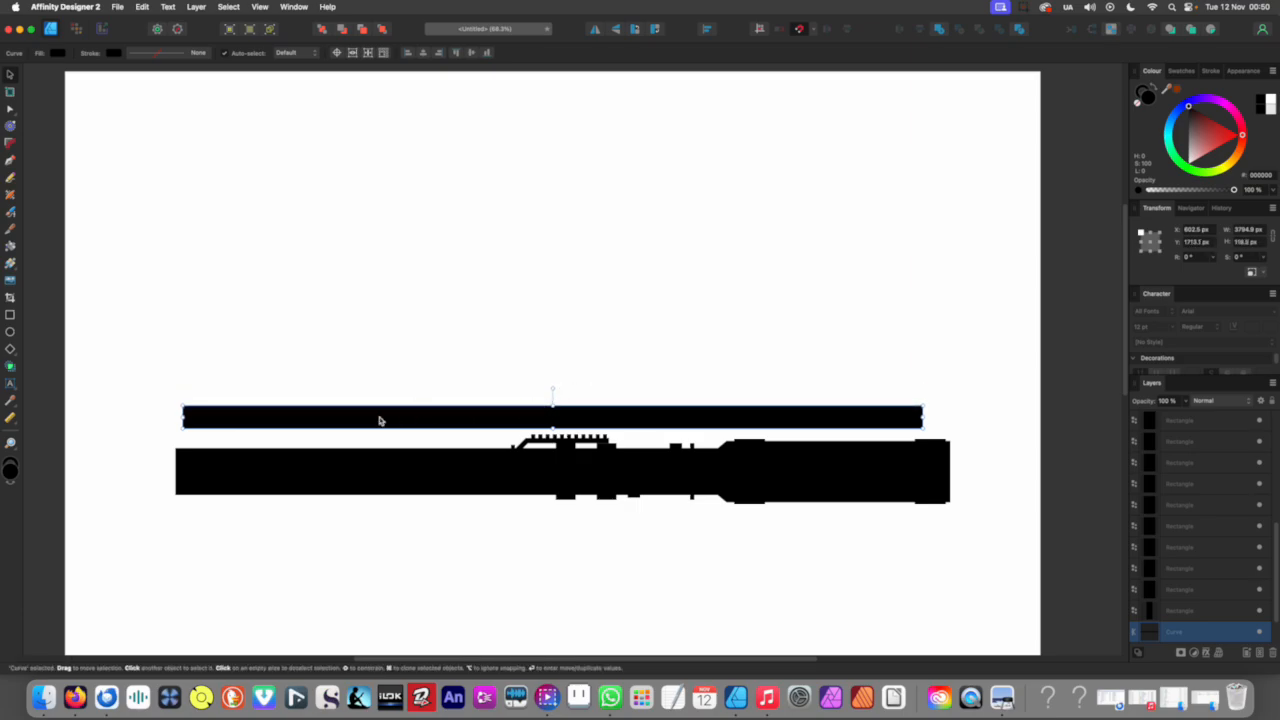
# Step: Shorten the copied bar to about 1665 px, position it above the thick section and make it slightly thicker
pyautogui.moveTo(182, 417); pyautogui.dragTo(596, 418)
pyautogui.scroll(3, 700, 441)
pyautogui.moveTo(700, 441); pyautogui.dragTo(560, 413)
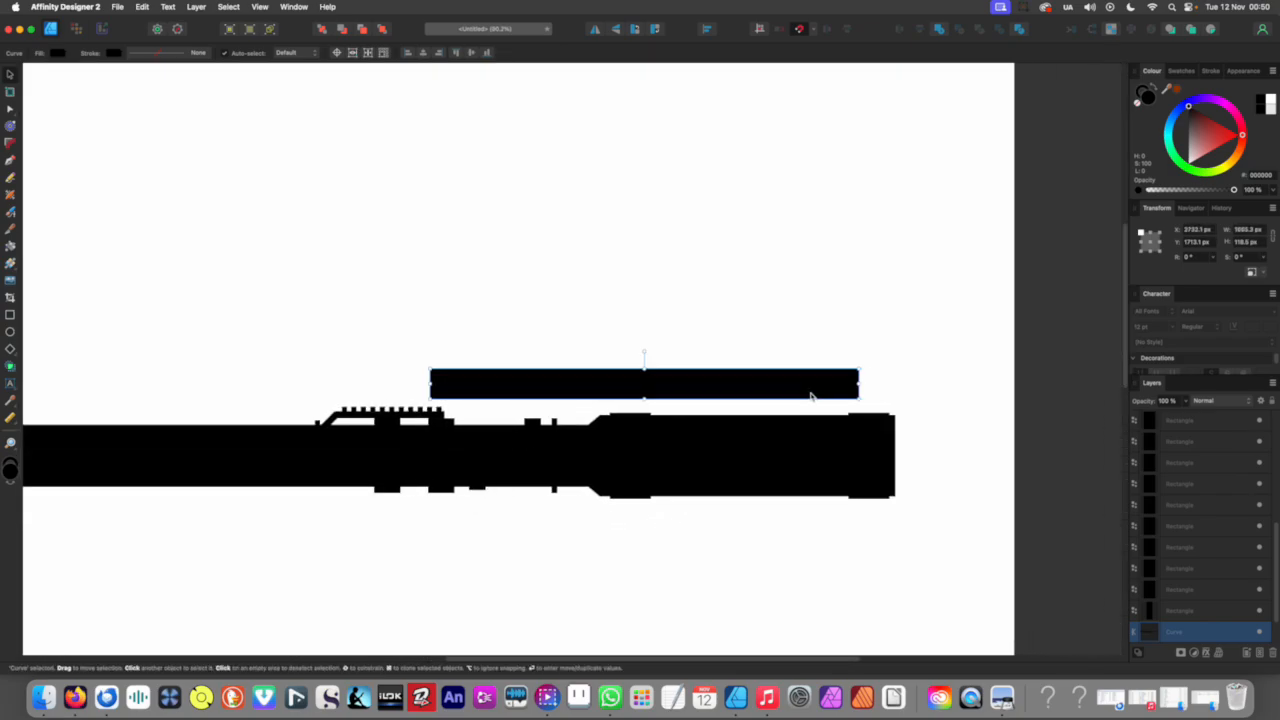
pyautogui.moveTo(811, 394)
pyautogui.mouseDown()
pyautogui.moveTo(784, 386)
pyautogui.moveTo(795, 399)
pyautogui.mouseUp()
pyautogui.moveTo(631, 372); pyautogui.dragTo(630, 367)
pyautogui.moveTo(671, 400); pyautogui.dragTo(674, 394)
pyautogui.scroll(-5, 674, 400)
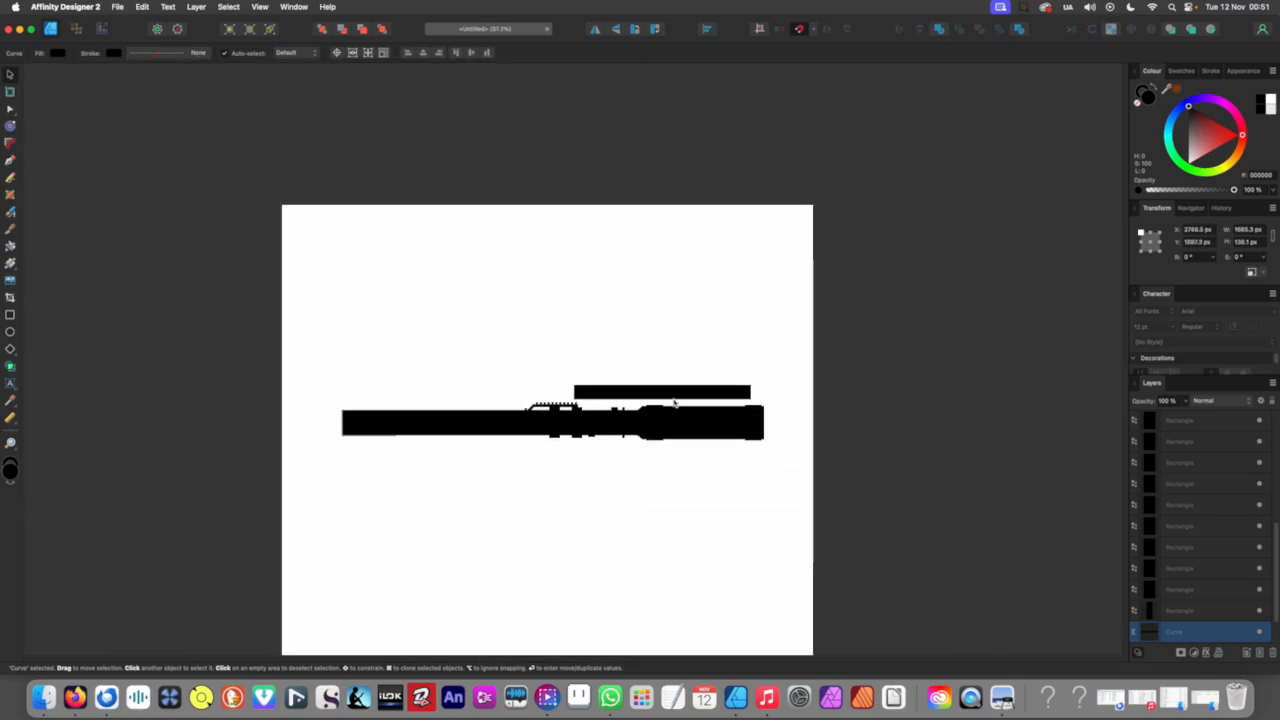
pyautogui.scroll(-2, 650, 430)
pyautogui.click(640, 448)
# Step: Add three copies of the wide band, narrowed to about 62 px, as posts joining the upper bar to the silhouette
pyautogui.scroll(6, 660, 435)
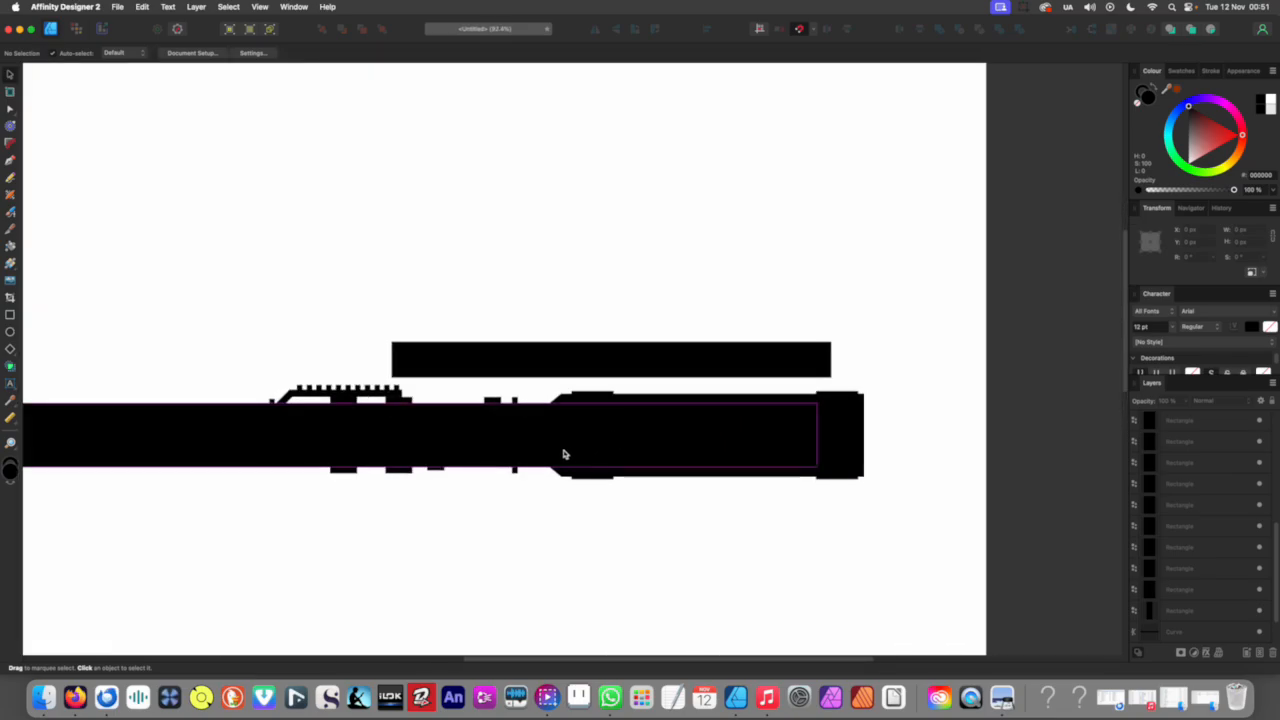
pyautogui.click(594, 460)
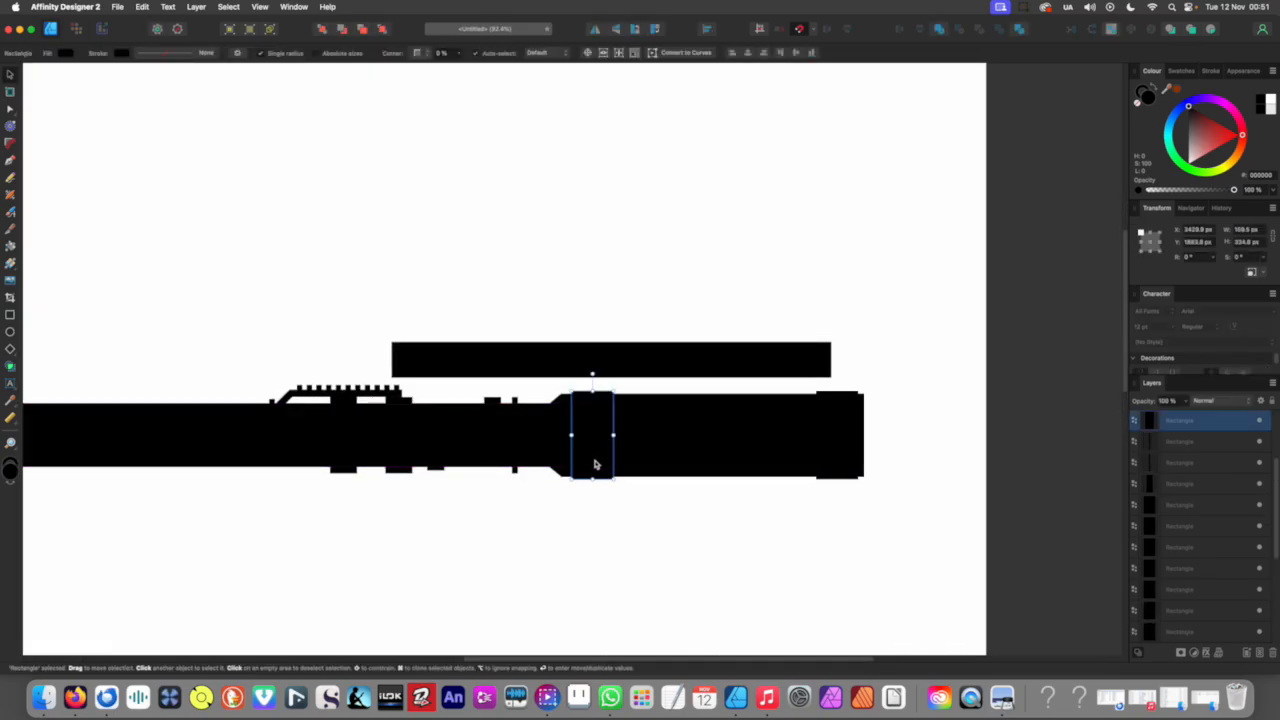
pyautogui.moveTo(595, 463)
pyautogui.mouseDown()
pyautogui.moveTo(688, 428)
pyautogui.moveTo(699, 410)
pyautogui.moveTo(690, 376)
pyautogui.moveTo(447, 393)
pyautogui.moveTo(800, 393)
pyautogui.moveTo(634, 398)
pyautogui.mouseUp()
pyautogui.scroll(-6, 653, 390)
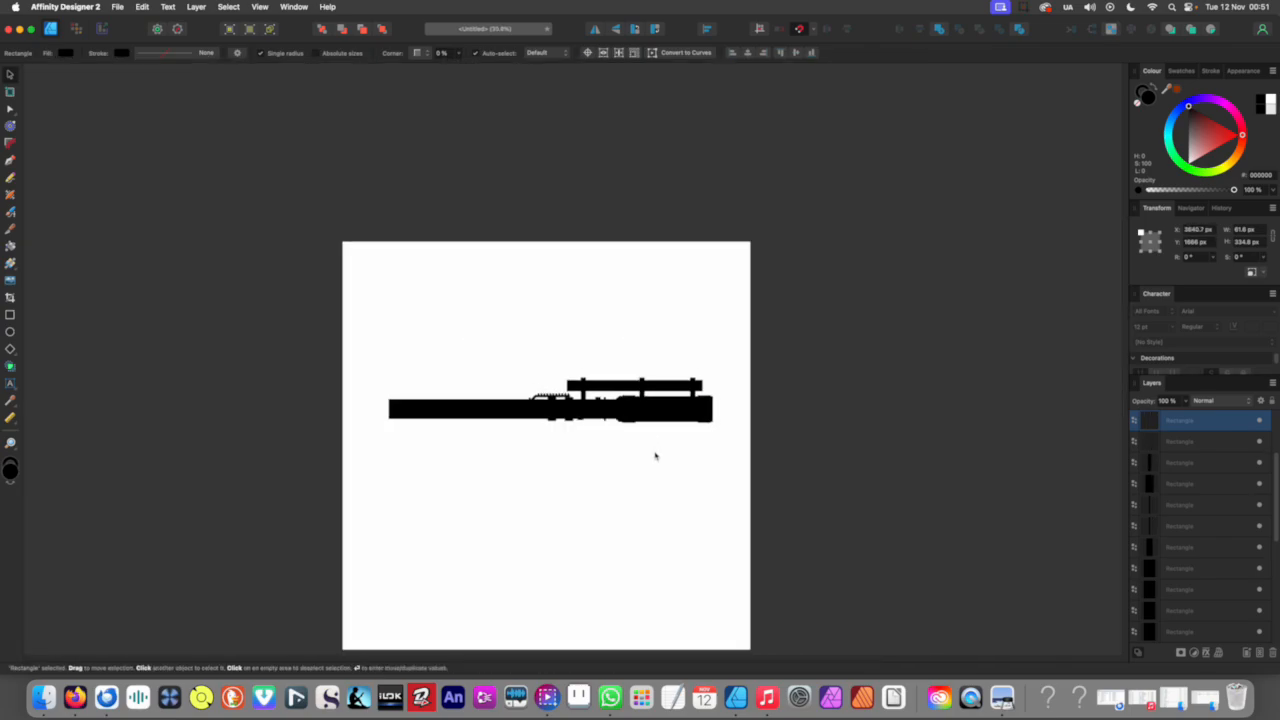
pyautogui.click(654, 454)
# Step: Lower the upper bar by 20 px and shorten the three posts from above to about 298 px high
pyautogui.scroll(6, 646, 416)
pyautogui.scroll(5, 645, 414)
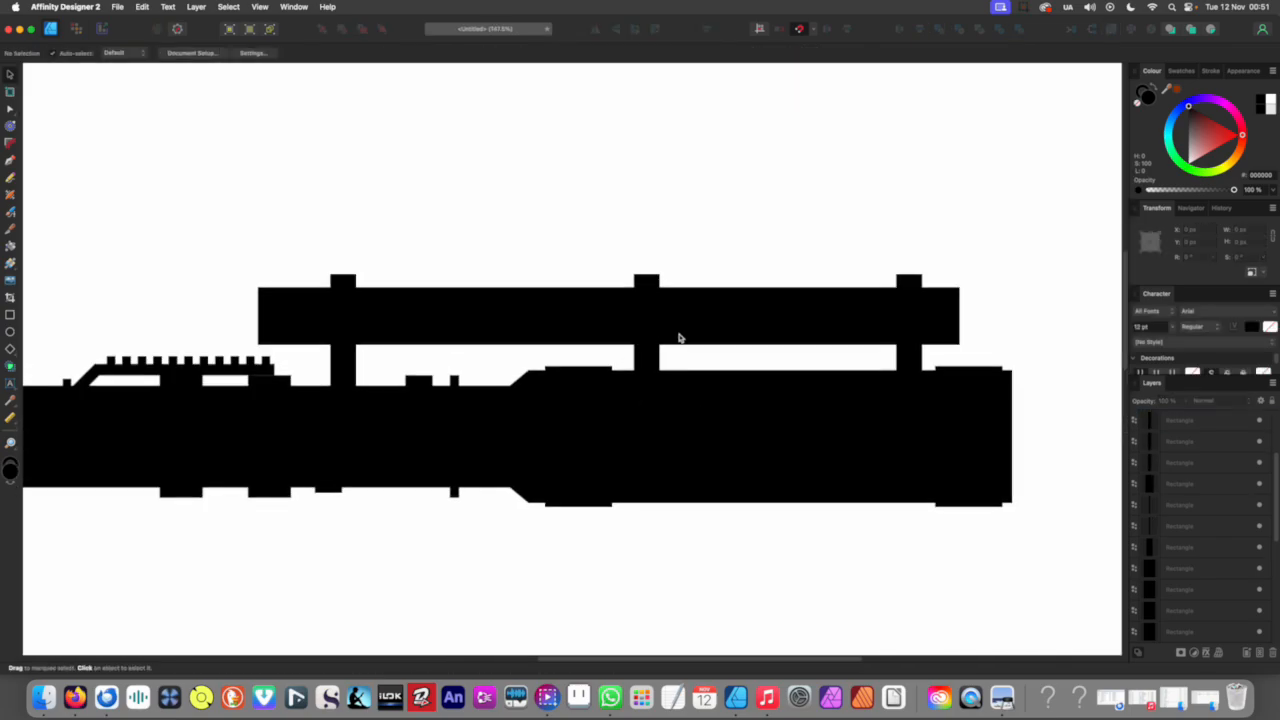
pyautogui.click(707, 338)
pyautogui.hotkey('shift', 'Down')
pyautogui.hotkey('shift', 'Down')
pyautogui.click(652, 295)
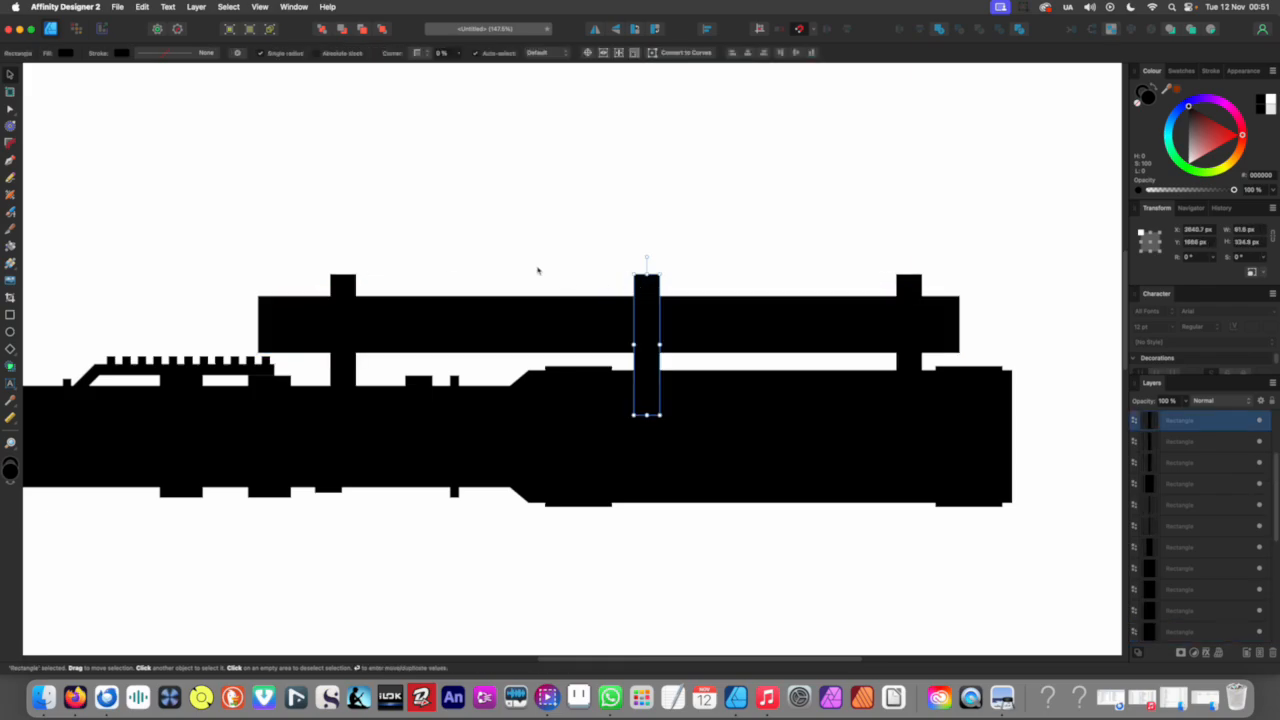
pyautogui.moveTo(318, 240); pyautogui.dragTo(962, 272)
pyautogui.moveTo(625, 270); pyautogui.dragTo(633, 286)
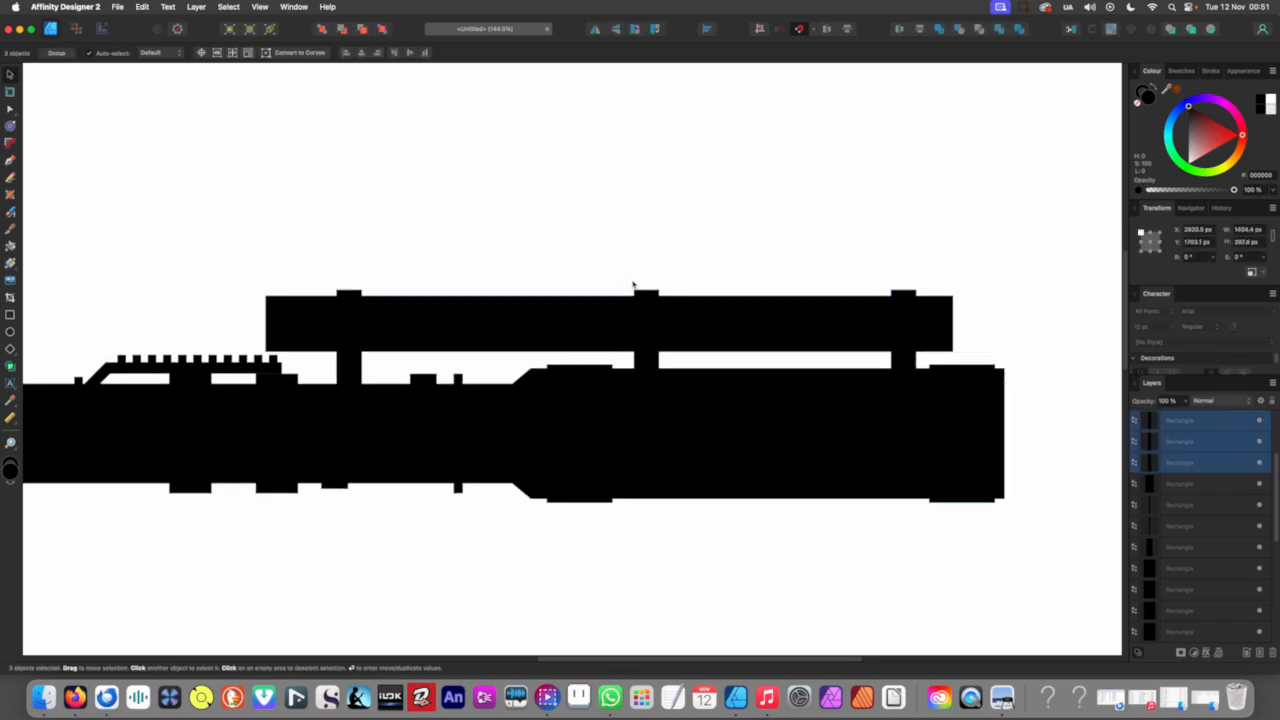
# Step: Copy the wide band beside the taper, widen the copy and fit it between the last two posts under the upper bar
pyautogui.scroll(-10, 619, 320)
pyautogui.click(620, 385)
pyautogui.scroll(5, 625, 369)
pyautogui.moveTo(626, 366); pyautogui.dragTo(611, 451)
pyautogui.scroll(5, 606, 404)
pyautogui.click(476, 478)
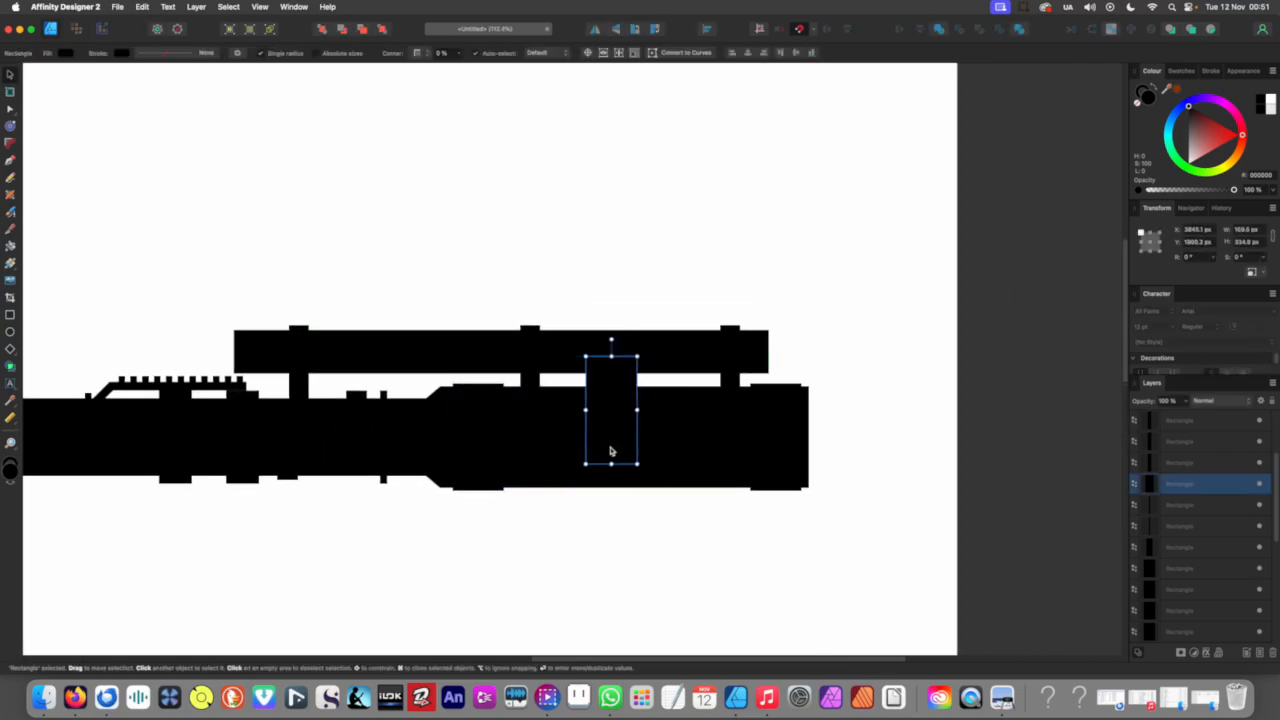
pyautogui.moveTo(617, 404); pyautogui.dragTo(681, 376)
pyautogui.scroll(-6, 688, 404)
pyautogui.click(674, 505)
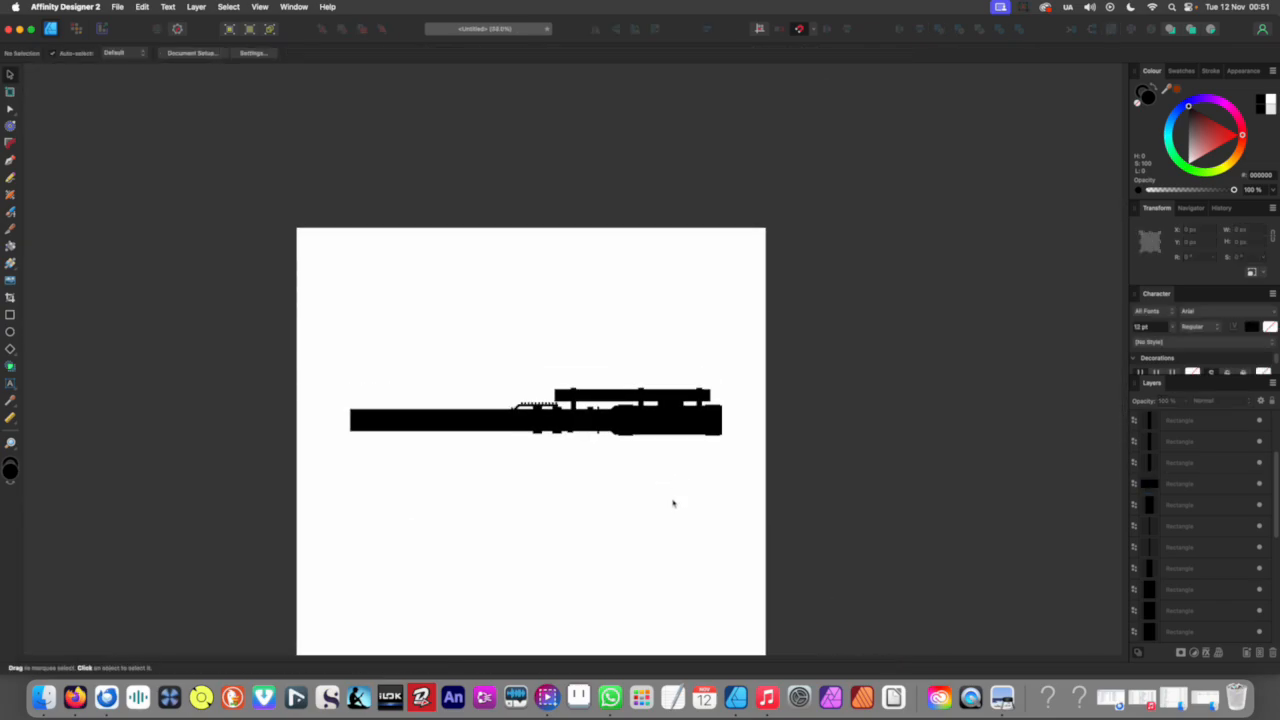
# Step: Delete the whole row of teeth from the raised strip, keeping the small block at the ramp's foot
pyautogui.scroll(6, 632, 411)
pyautogui.moveTo(642, 415); pyautogui.dragTo(820, 363)
pyautogui.scroll(2, 617, 368)
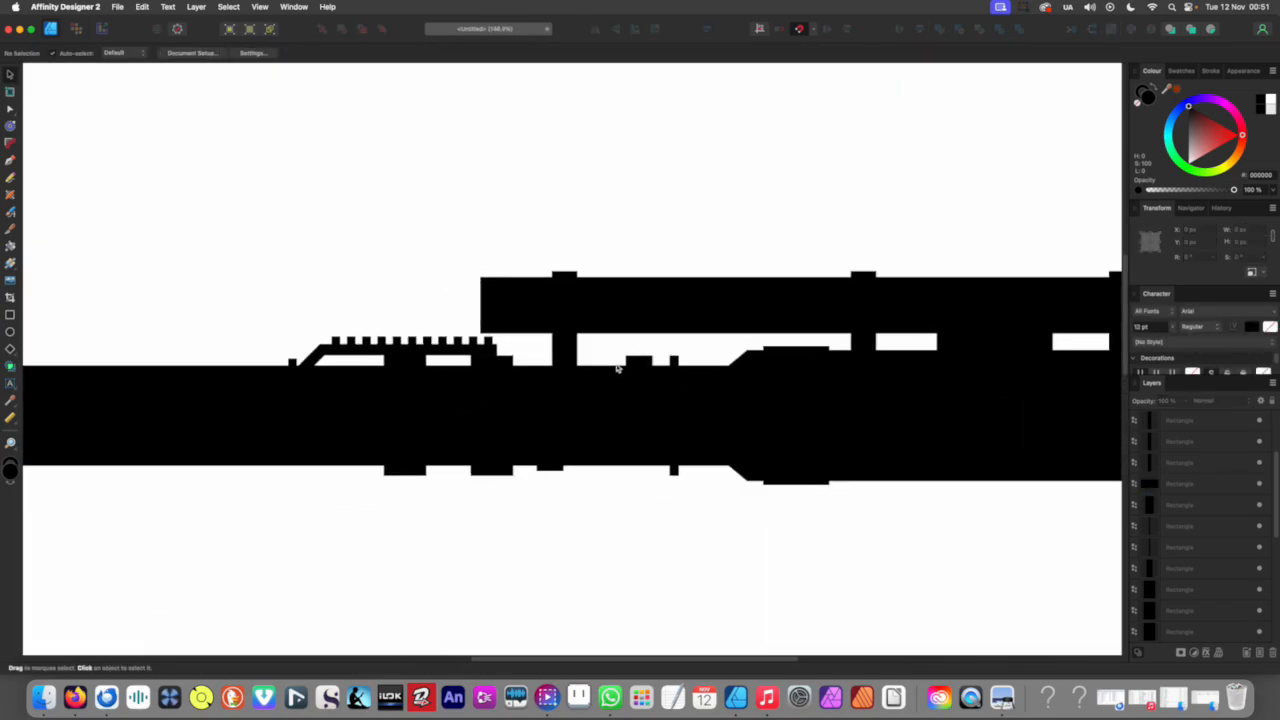
pyautogui.scroll(-3, 664, 356)
pyautogui.moveTo(664, 356); pyautogui.dragTo(618, 361)
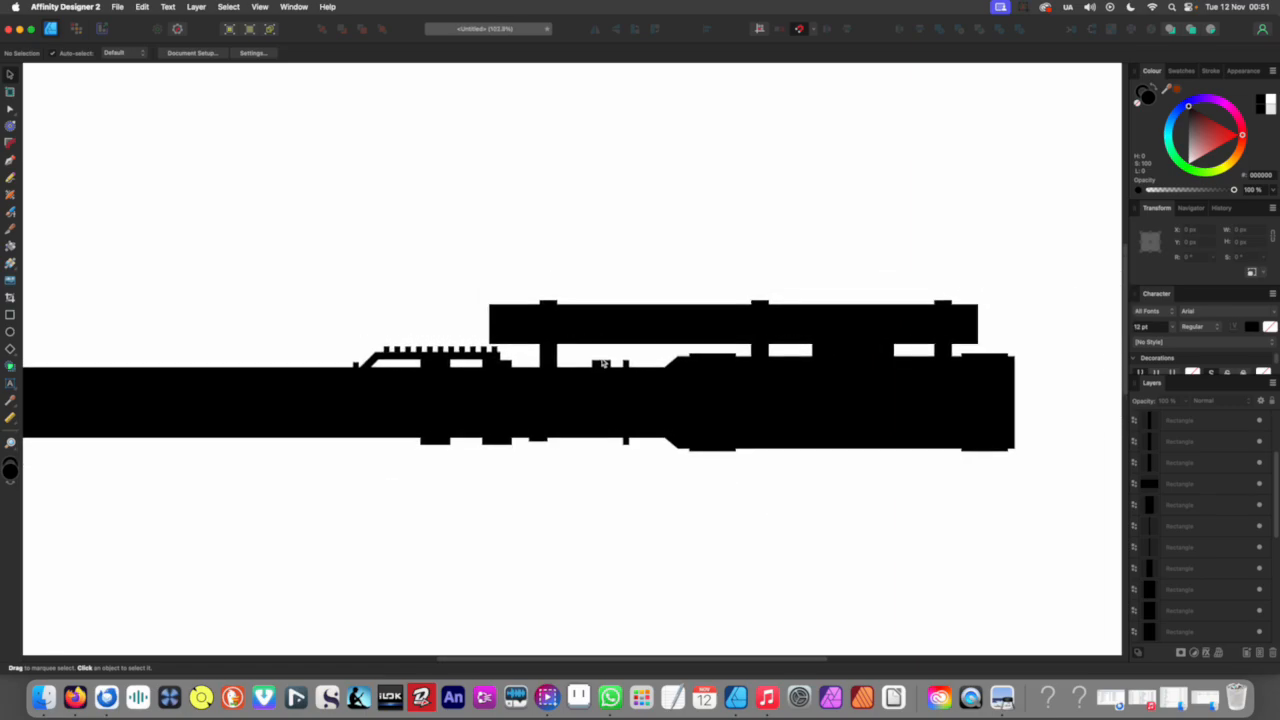
pyautogui.scroll(5, 417, 357)
pyautogui.moveTo(355, 321); pyautogui.dragTo(529, 351)
pyautogui.press('Delete')
pyautogui.click(540, 348)
pyautogui.press('Delete')
pyautogui.click(559, 348)
pyautogui.press('Delete')
pyautogui.scroll(-5, 537, 347)
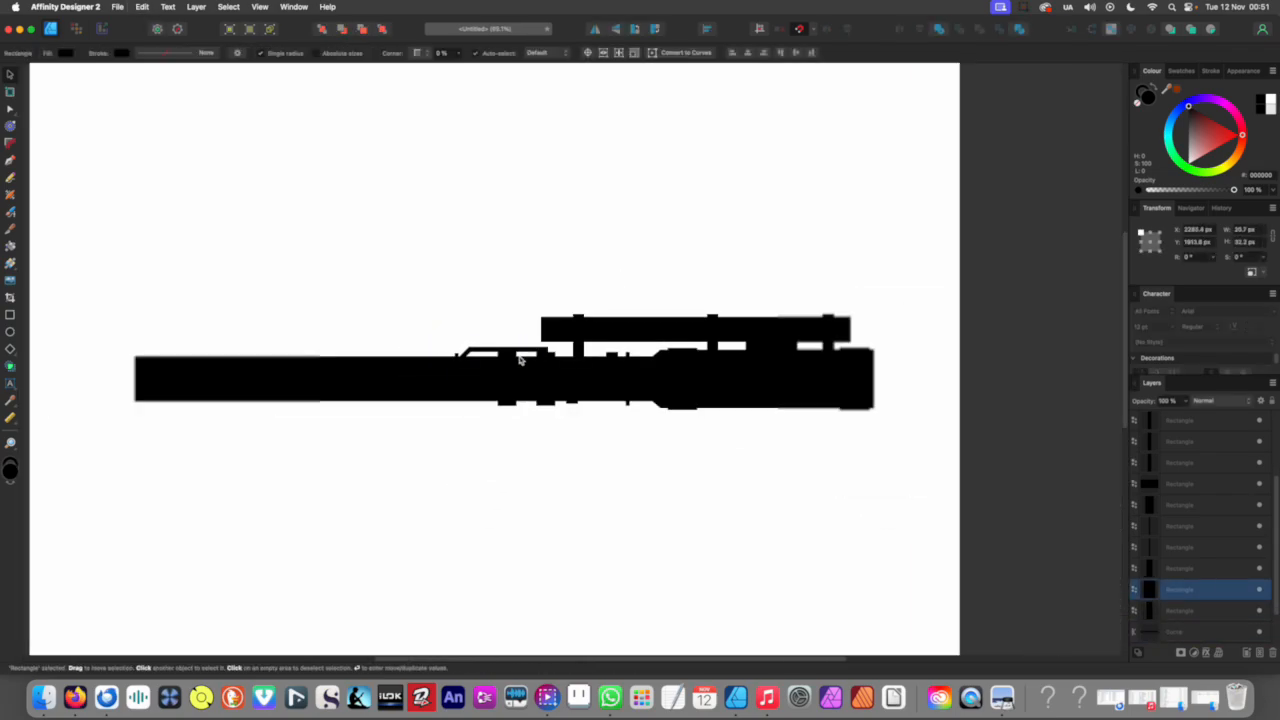
pyautogui.scroll(-3, 509, 400)
pyautogui.click(513, 404)
# Step: Shift the band under the raised strip's far end towards the ramp and make it much narrower
pyautogui.scroll(8, 522, 400)
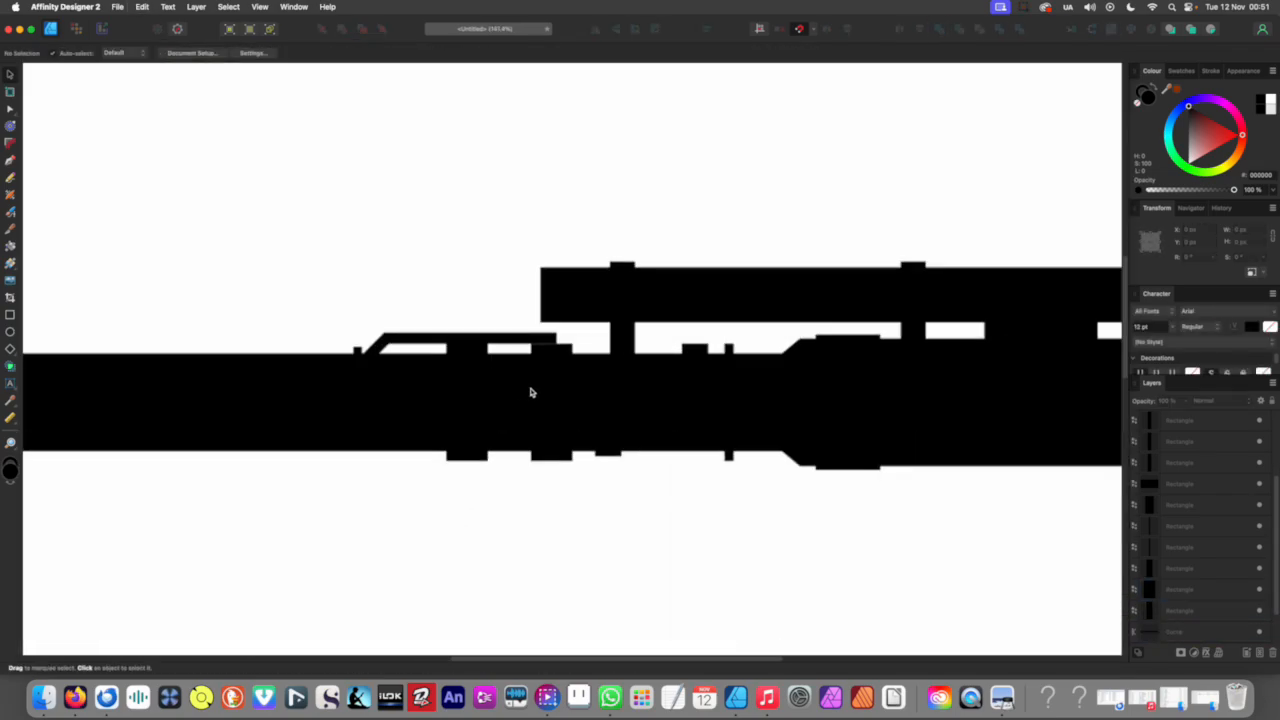
pyautogui.scroll(3, 528, 394)
pyautogui.moveTo(580, 350); pyautogui.dragTo(555, 350)
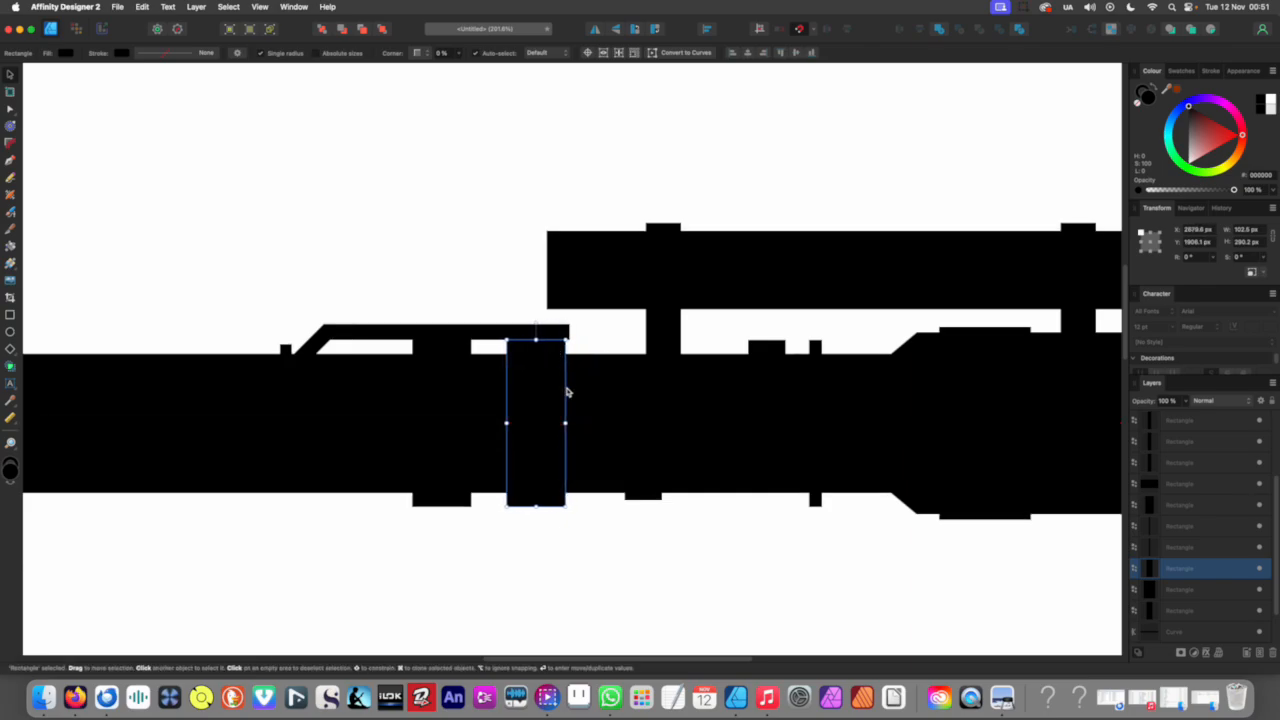
pyautogui.moveTo(565, 423); pyautogui.dragTo(532, 423)
pyautogui.moveTo(520, 429); pyautogui.dragTo(528, 429)
pyautogui.scroll(-5, 528, 429)
pyautogui.click(491, 511)
pyautogui.scroll(-3, 491, 511)
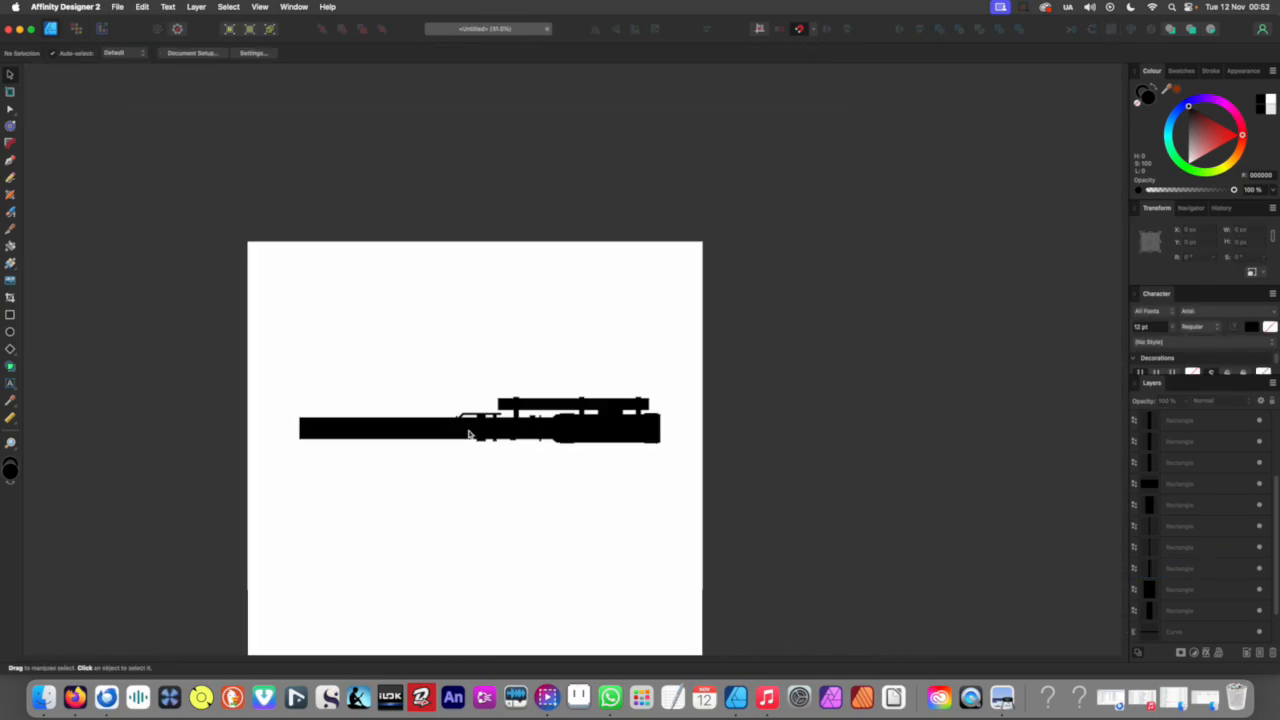
# Step: Thicken the upper bar to about 153 px high by extending its lower edge towards the thick section
pyautogui.scroll(6, 505, 448)
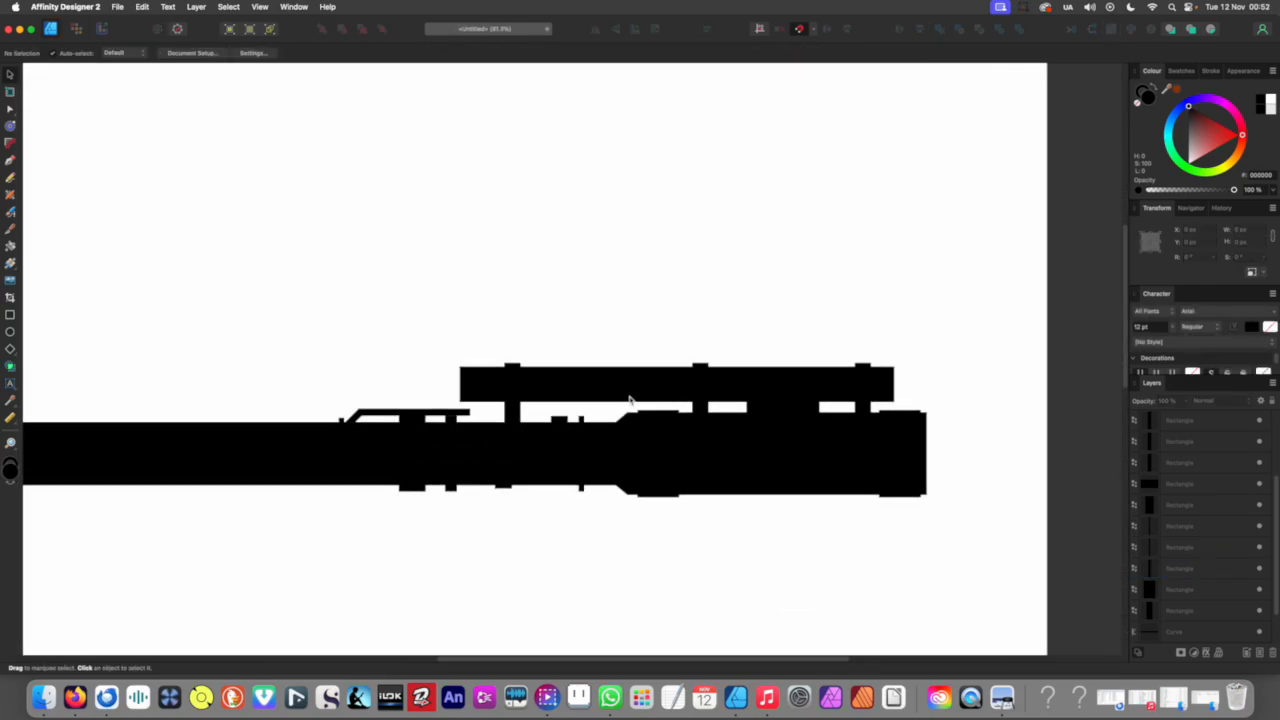
pyautogui.scroll(2, 563, 365)
pyautogui.click(563, 365)
pyautogui.moveTo(611, 381); pyautogui.dragTo(634, 374)
pyautogui.scroll(1, 611, 386)
pyautogui.scroll(5, 629, 371)
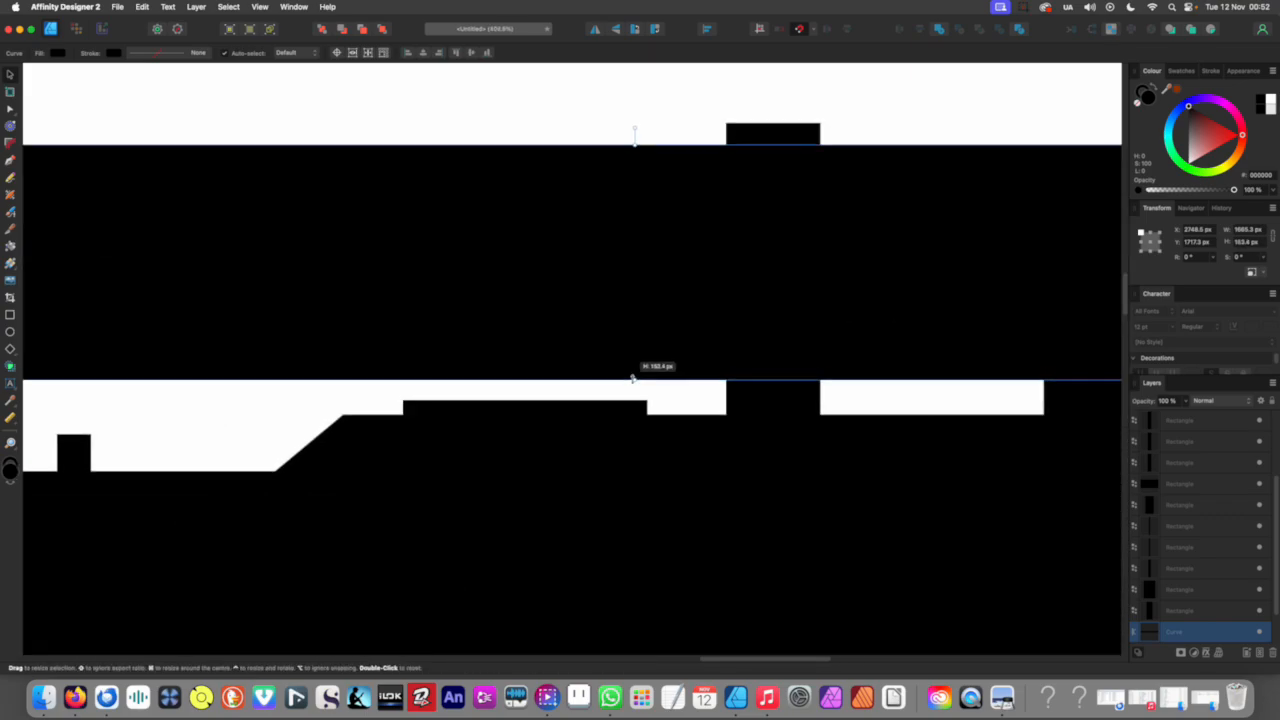
pyautogui.scroll(-4, 637, 381)
pyautogui.scroll(-4, 637, 381)
pyautogui.click(608, 456)
pyautogui.moveTo(660, 486); pyautogui.dragTo(607, 480)
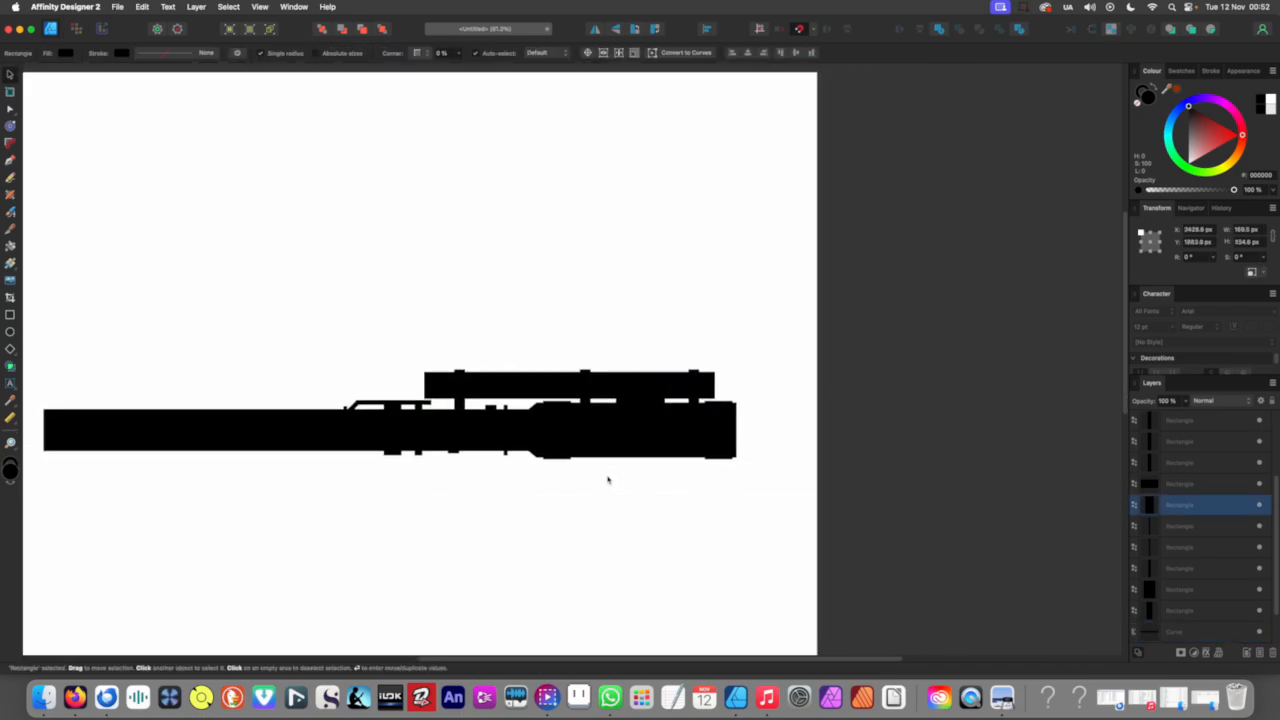
pyautogui.click(609, 481)
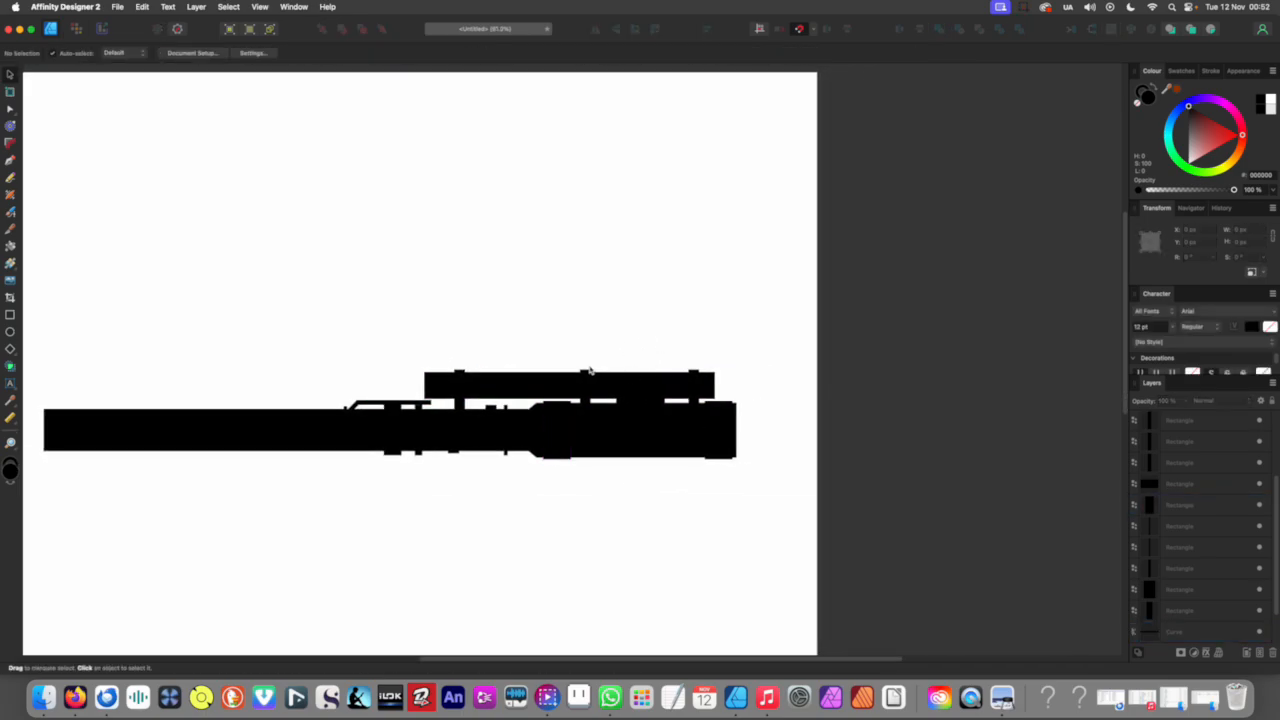
# Step: Draw a low rectangle on the upper bar above the wide connecting block and stack a narrower rectangle on it
pyautogui.scroll(4, 667, 395)
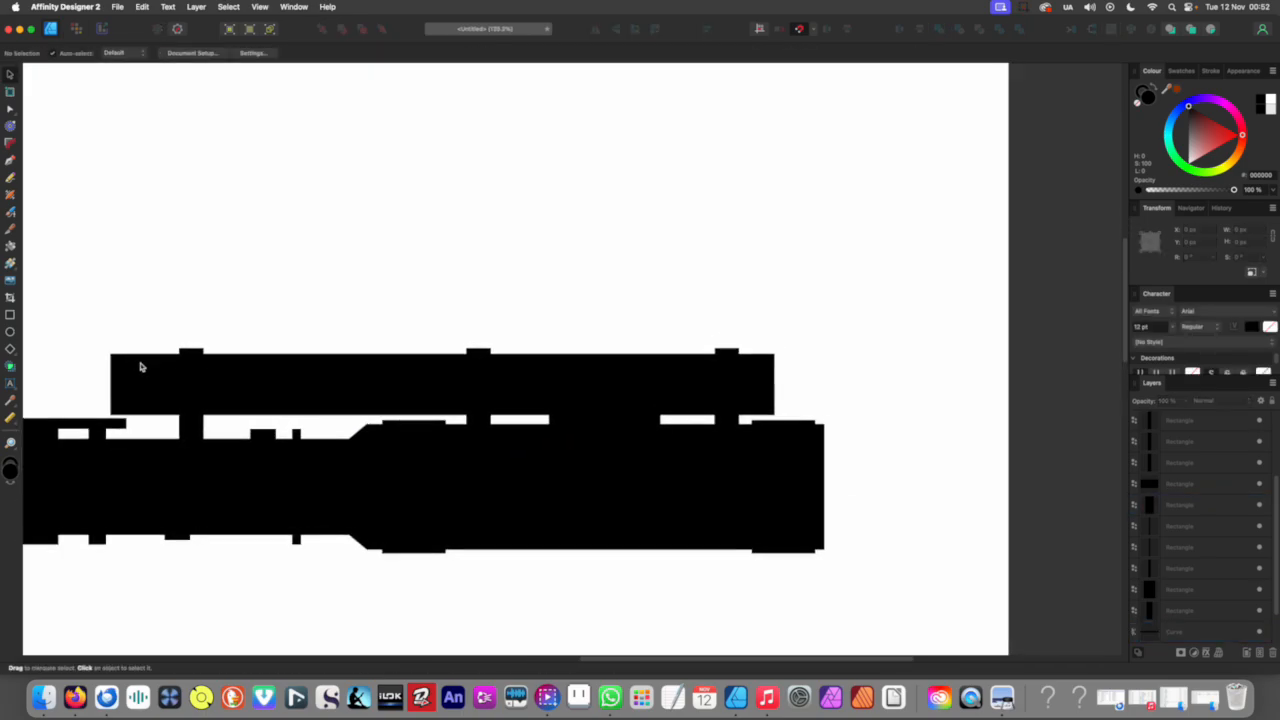
pyautogui.click(11, 316)
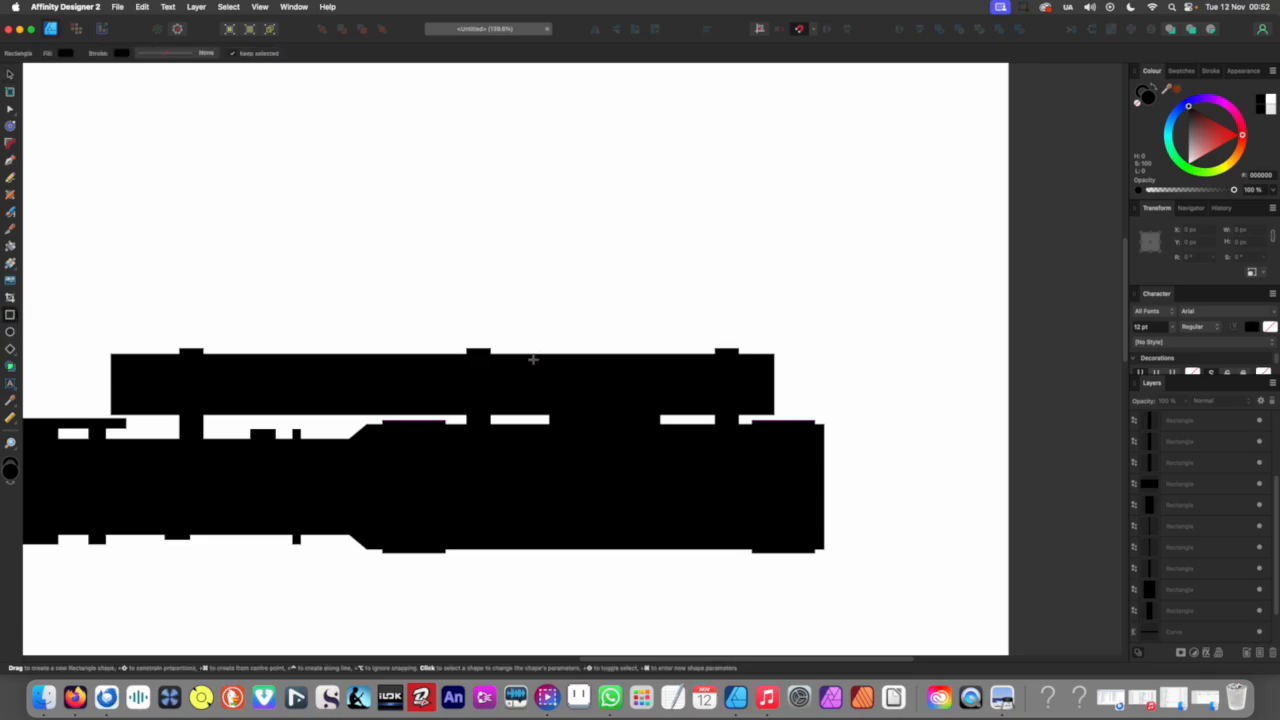
pyautogui.moveTo(572, 354)
pyautogui.mouseDown()
pyautogui.moveTo(598, 352)
pyautogui.moveTo(574, 340)
pyautogui.moveTo(629, 311)
pyautogui.mouseUp()
pyautogui.scroll(5, 598, 352)
pyautogui.moveTo(709, 308); pyautogui.dragTo(574, 308)
# Step: Add a narrow upright about 31 × 91 px on top of the stepped rectangles
pyautogui.moveTo(504, 343); pyautogui.dragTo(515, 156)
pyautogui.moveTo(540, 232); pyautogui.dragTo(535, 218)
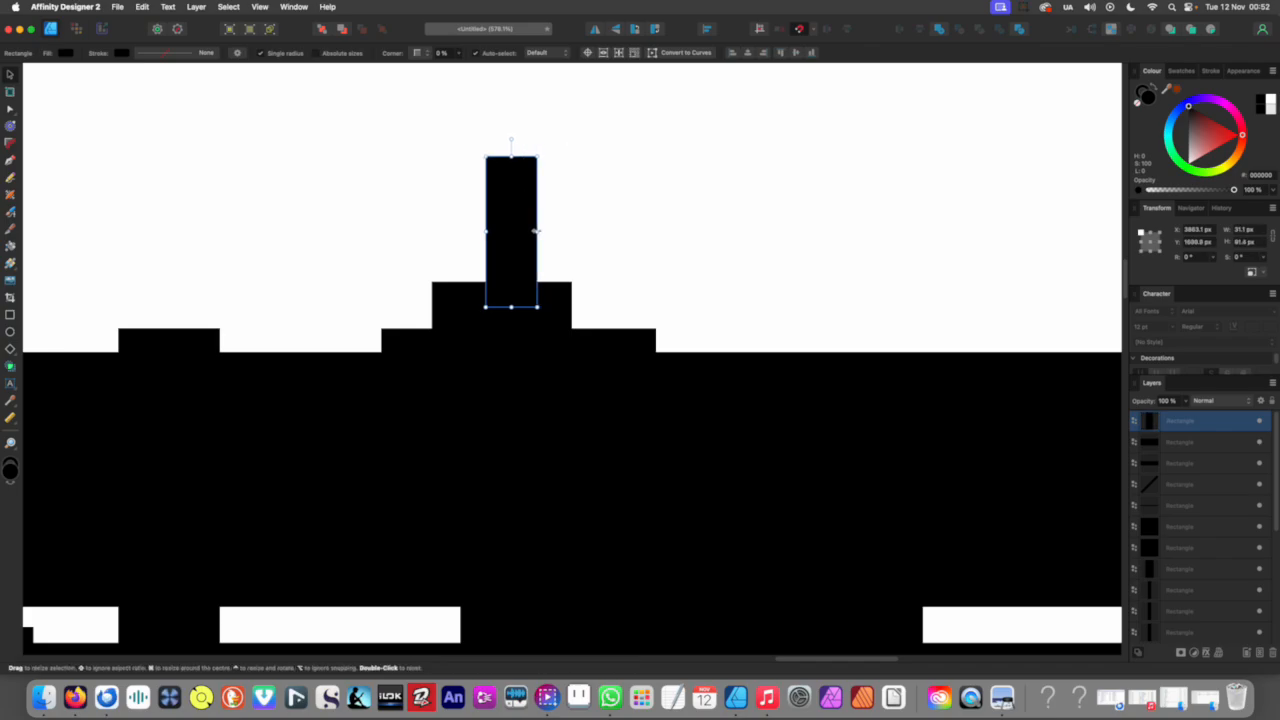
pyautogui.scroll(-10, 528, 294)
pyautogui.scroll(-4, 528, 396)
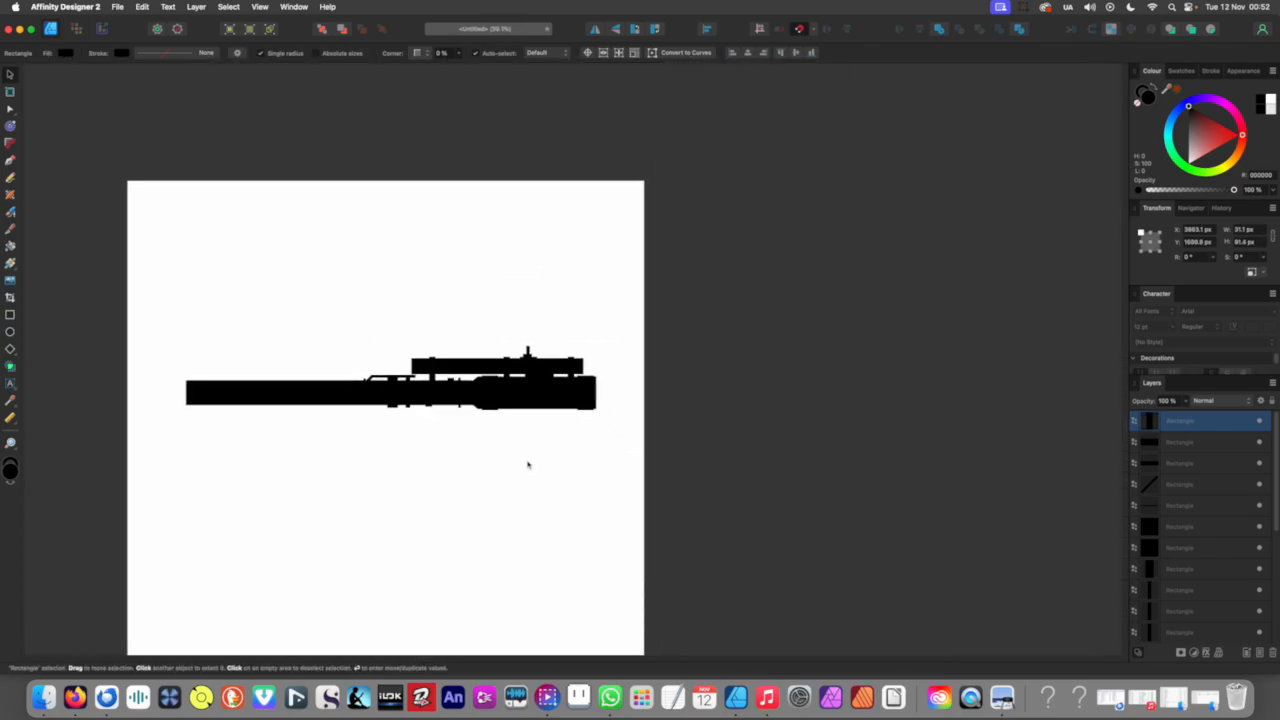
pyautogui.click(528, 463)
# Step: Duplicate the narrow upright, shorten the copy to about 51 px, fill it red and overlap it on the upright's side nearest the thick end
pyautogui.scroll(8, 506, 335)
pyautogui.scroll(10, 587, 386)
pyautogui.click(548, 382)
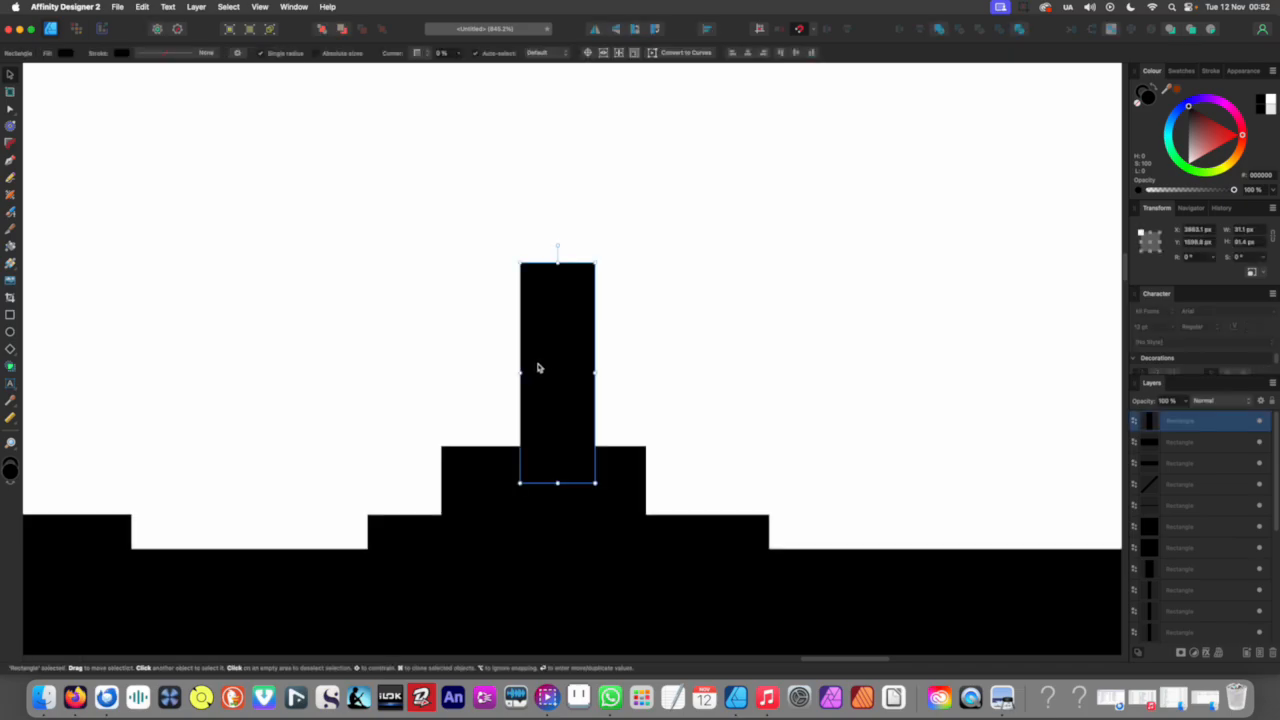
pyautogui.moveTo(537, 366); pyautogui.dragTo(651, 344)
pyautogui.moveTo(670, 457); pyautogui.dragTo(786, 315)
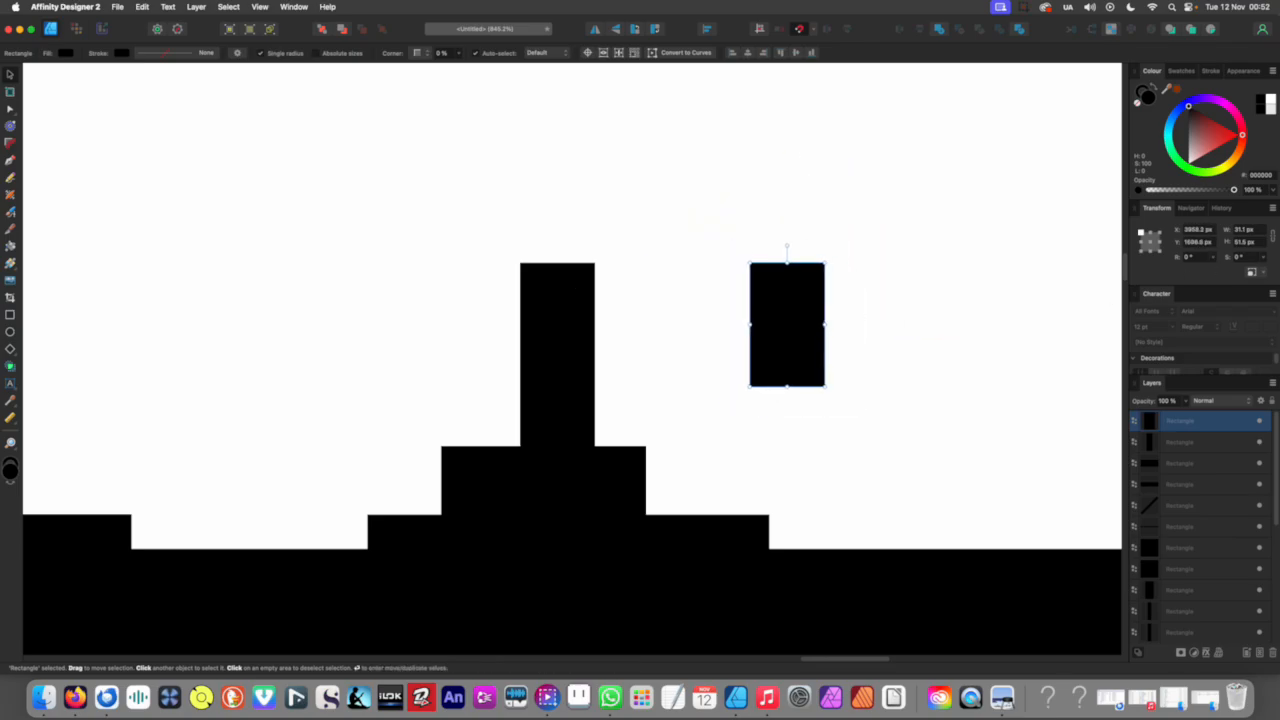
pyautogui.moveTo(1208, 138); pyautogui.dragTo(1240, 134)
pyautogui.moveTo(791, 377); pyautogui.dragTo(622, 413)
# Step: Subtract the red rectangle from the black upright to cut a notch into its side
pyautogui.moveTo(745, 203); pyautogui.dragTo(506, 346)
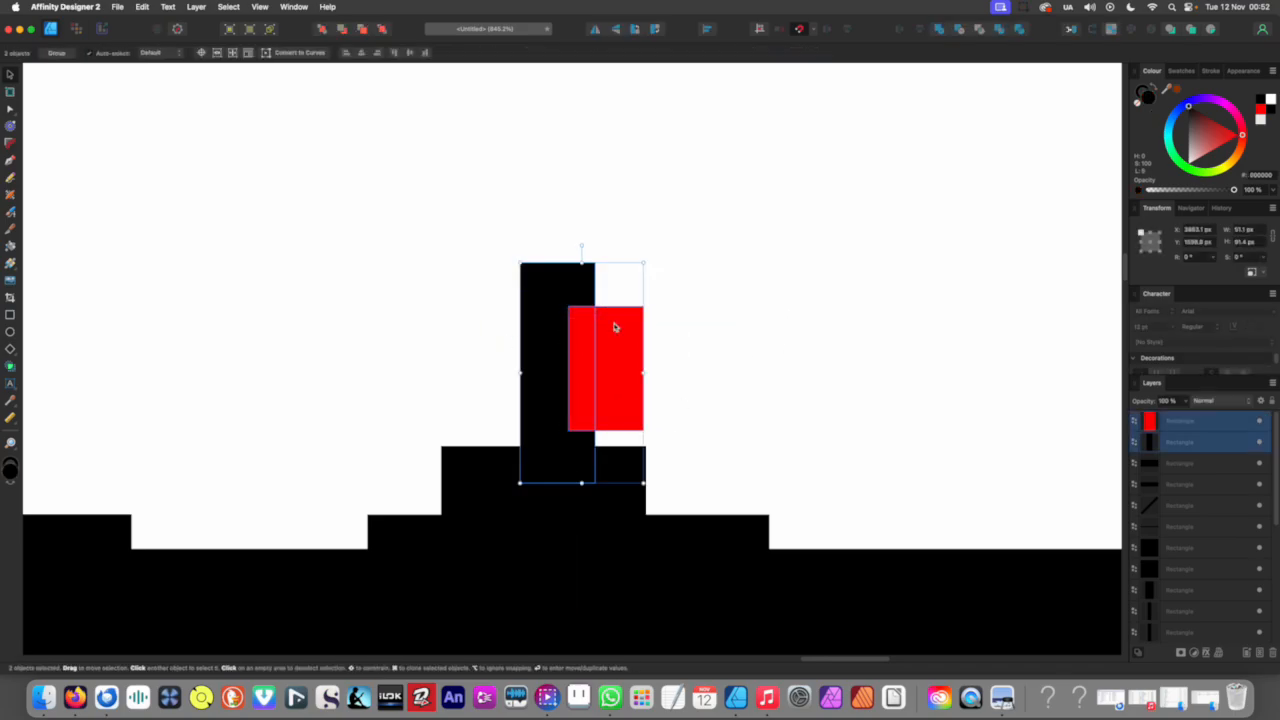
pyautogui.click(960, 31)
pyautogui.scroll(-5, 546, 326)
pyautogui.click(570, 310)
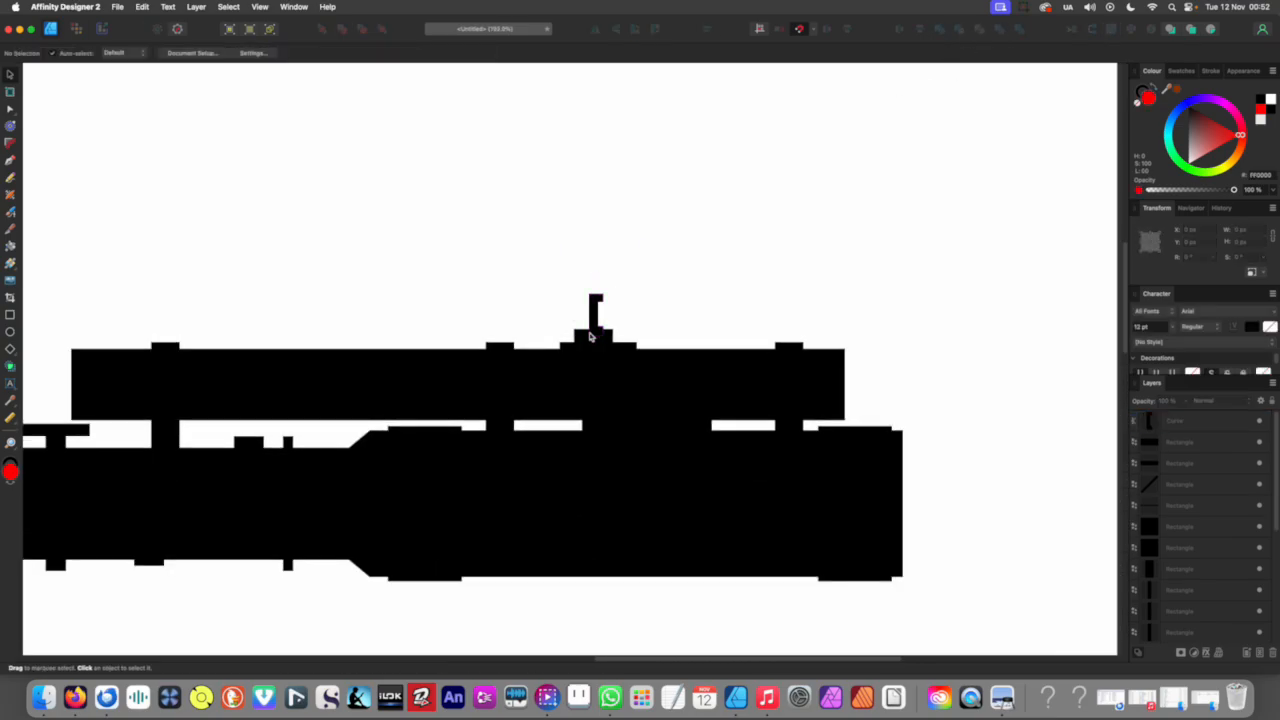
# Step: Narrow the notched upright to about 16 px and shift it towards the near edge of its stepped base
pyautogui.scroll(5, 565, 297)
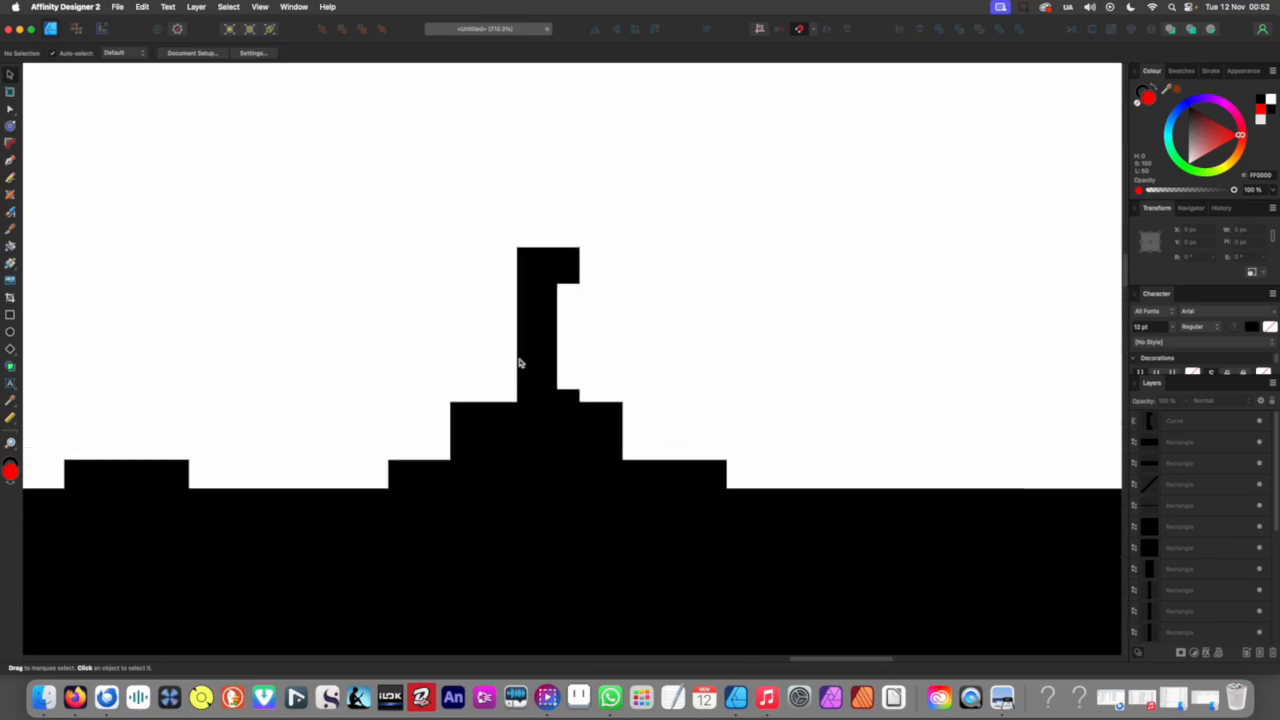
pyautogui.scroll(-6, 505, 333)
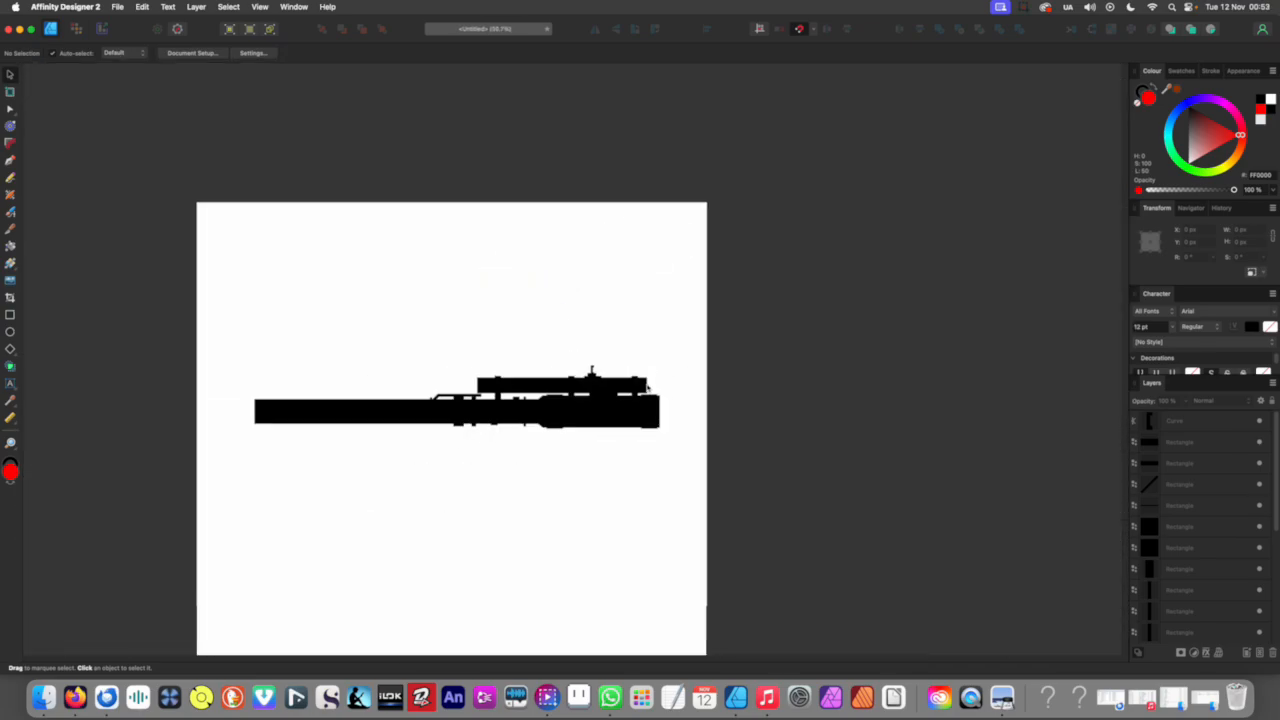
pyautogui.scroll(8, 609, 467)
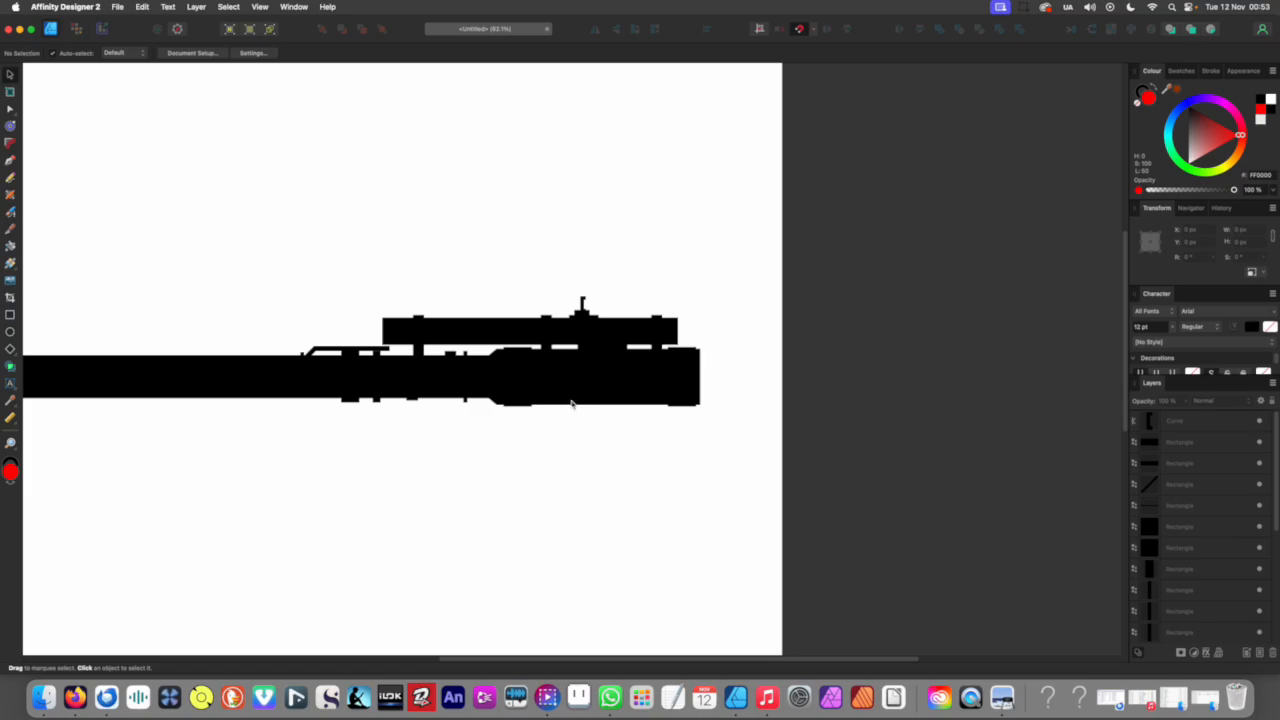
pyautogui.moveTo(573, 343); pyautogui.dragTo(549, 373)
pyautogui.click(661, 352)
pyautogui.click(540, 376)
pyautogui.moveTo(546, 397); pyautogui.dragTo(548, 395)
pyautogui.click(577, 346)
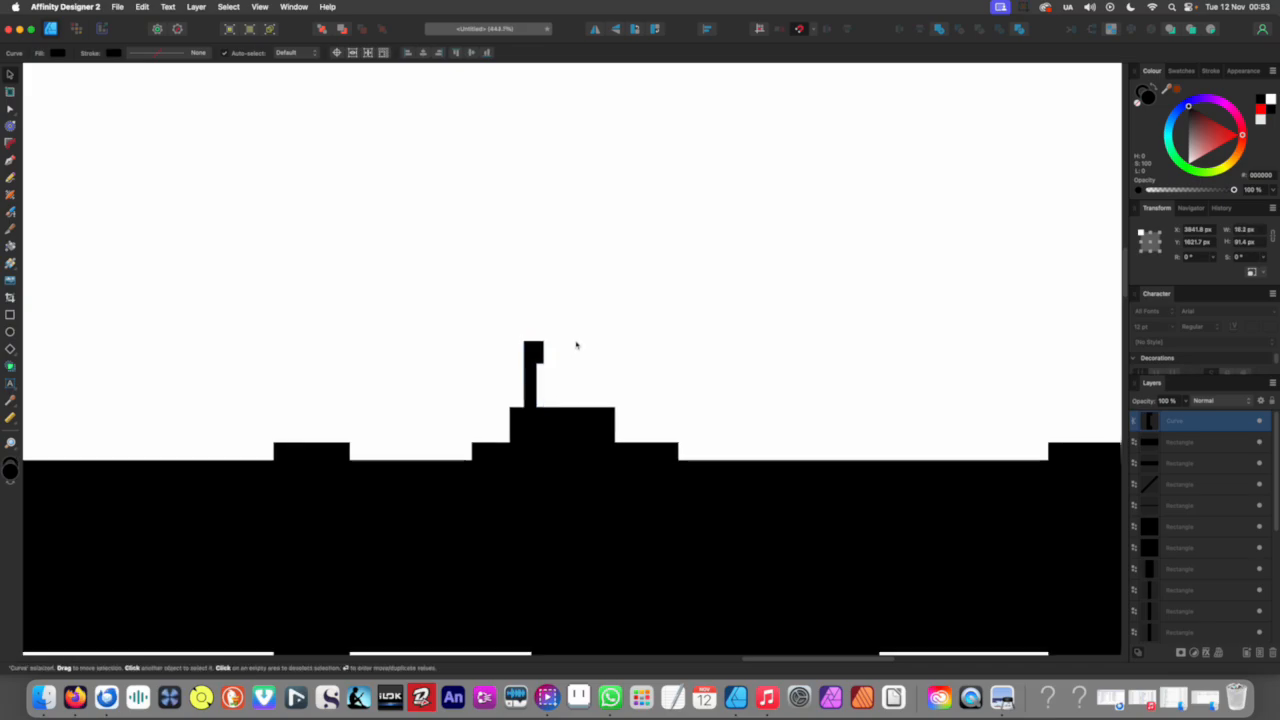
pyautogui.scroll(-10, 577, 346)
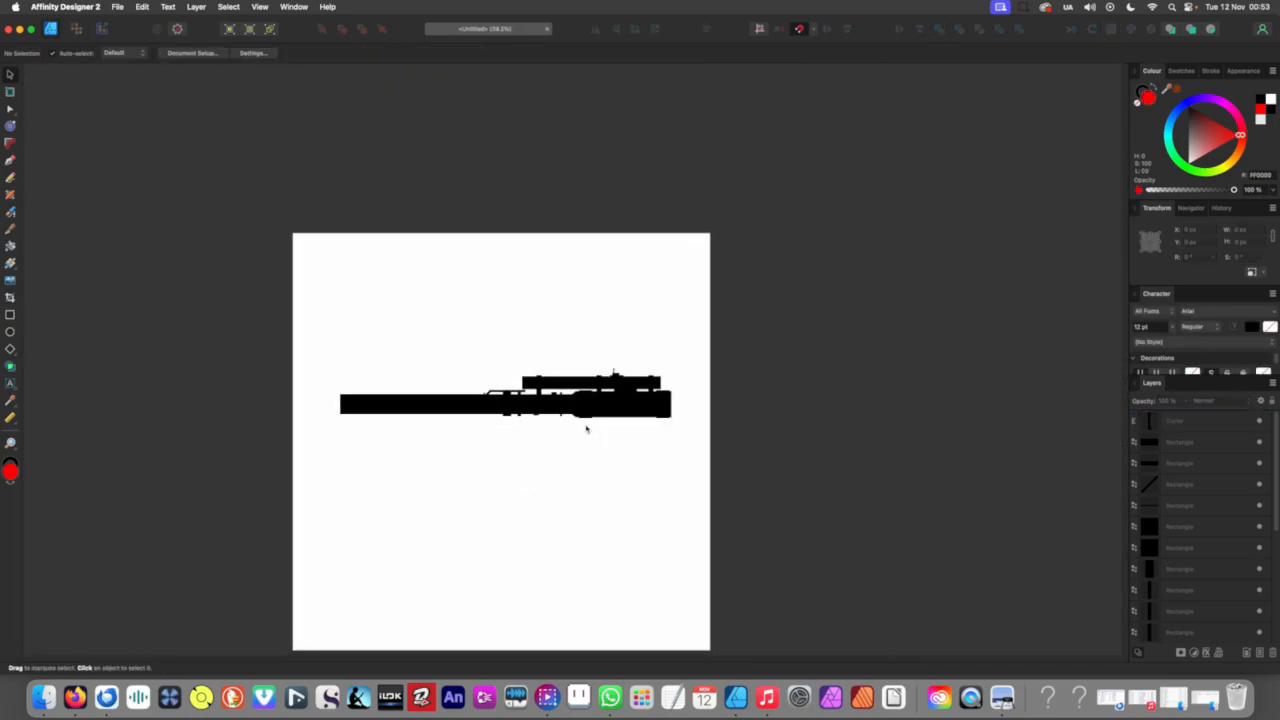
# Step: Copy the tube's front post, narrow it into a thin post at mid-tube and place two more thin copies near the rear post
pyautogui.scroll(5, 613, 385)
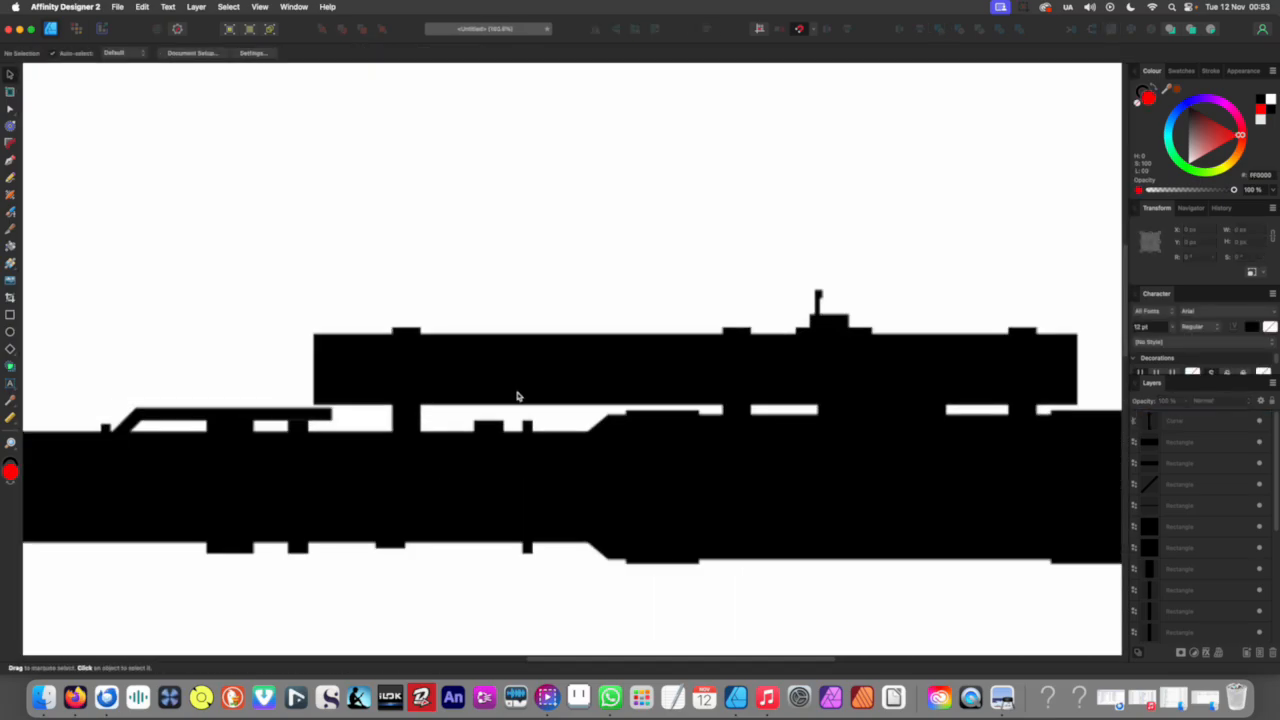
pyautogui.click(410, 405)
pyautogui.moveTo(409, 405); pyautogui.dragTo(572, 396)
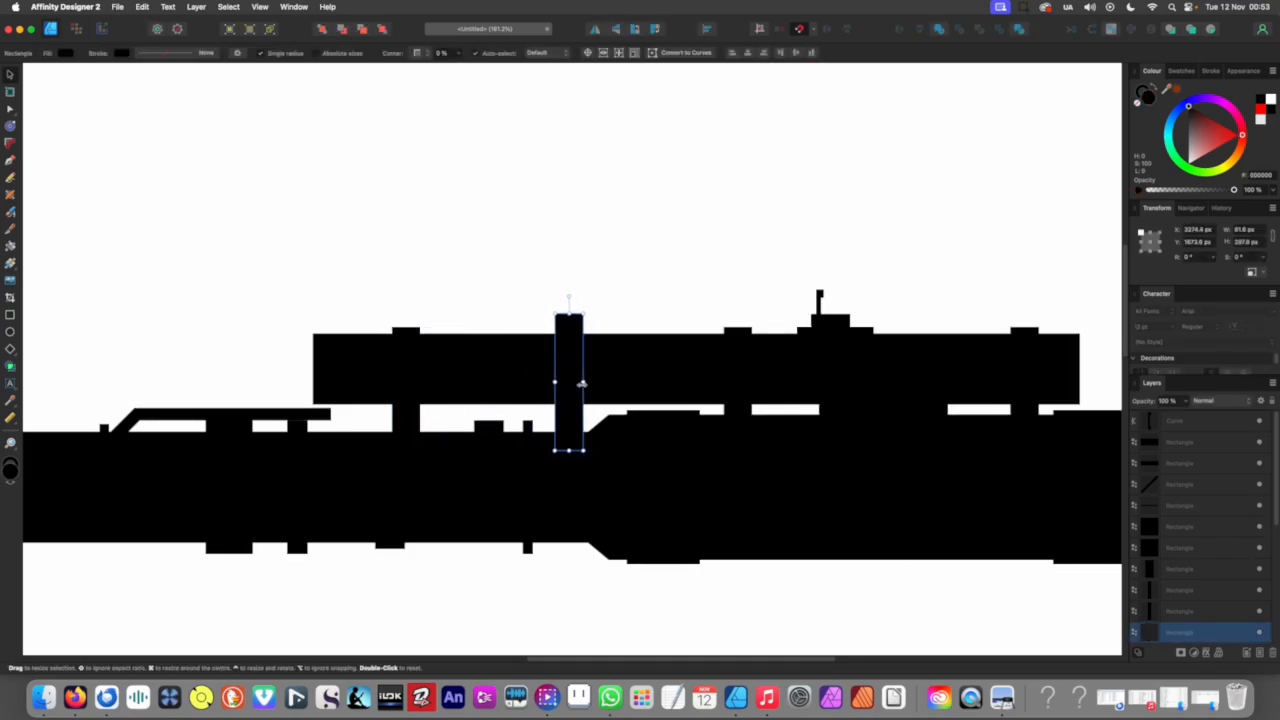
pyautogui.moveTo(583, 383); pyautogui.dragTo(997, 416)
pyautogui.press('super+0')
pyautogui.click(635, 384)
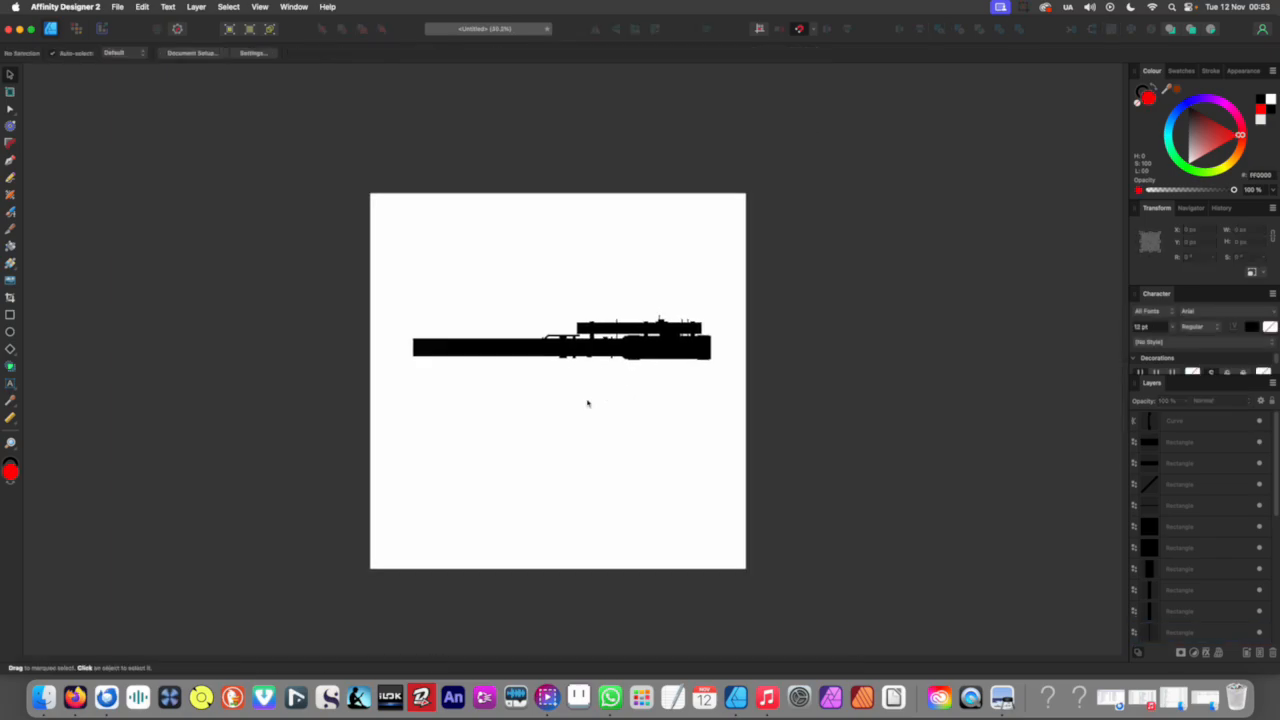
# Step: Copy the front post to the upper tube's front end and shorten it to reach down only to the raised rail
pyautogui.scroll(3, 563, 414)
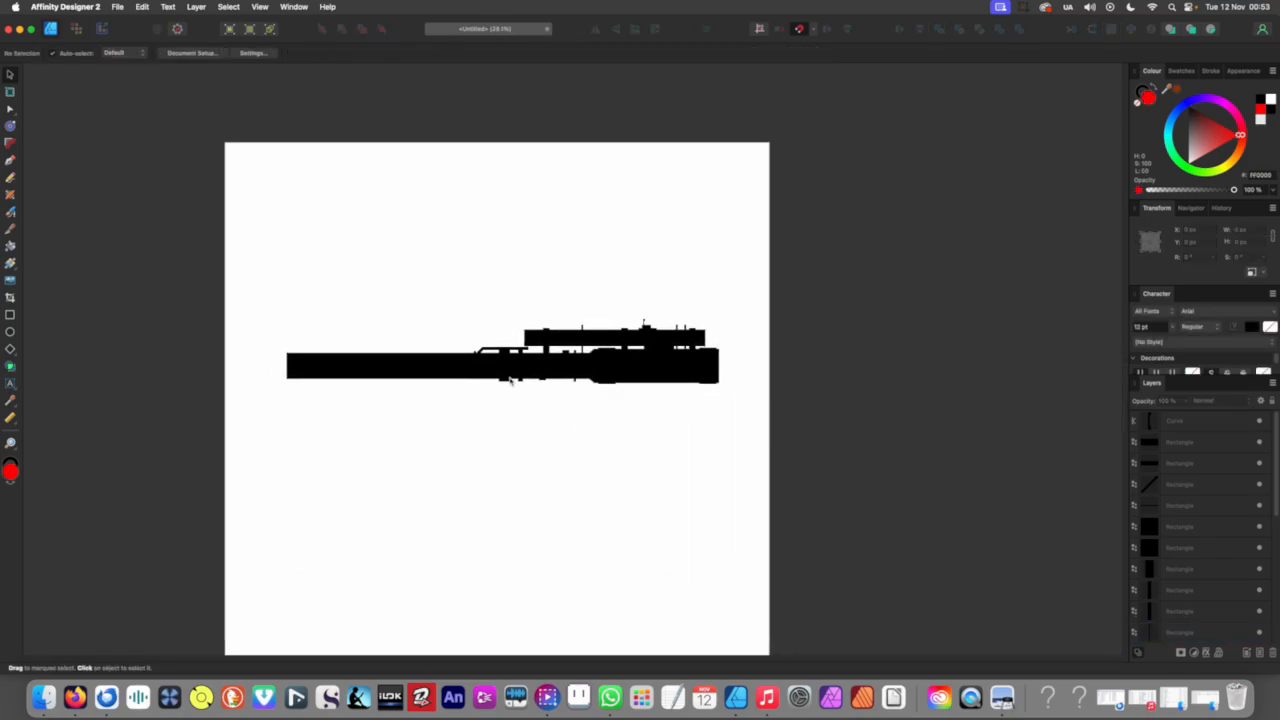
pyautogui.scroll(10, 492, 383)
pyautogui.moveTo(639, 355); pyautogui.dragTo(556, 345)
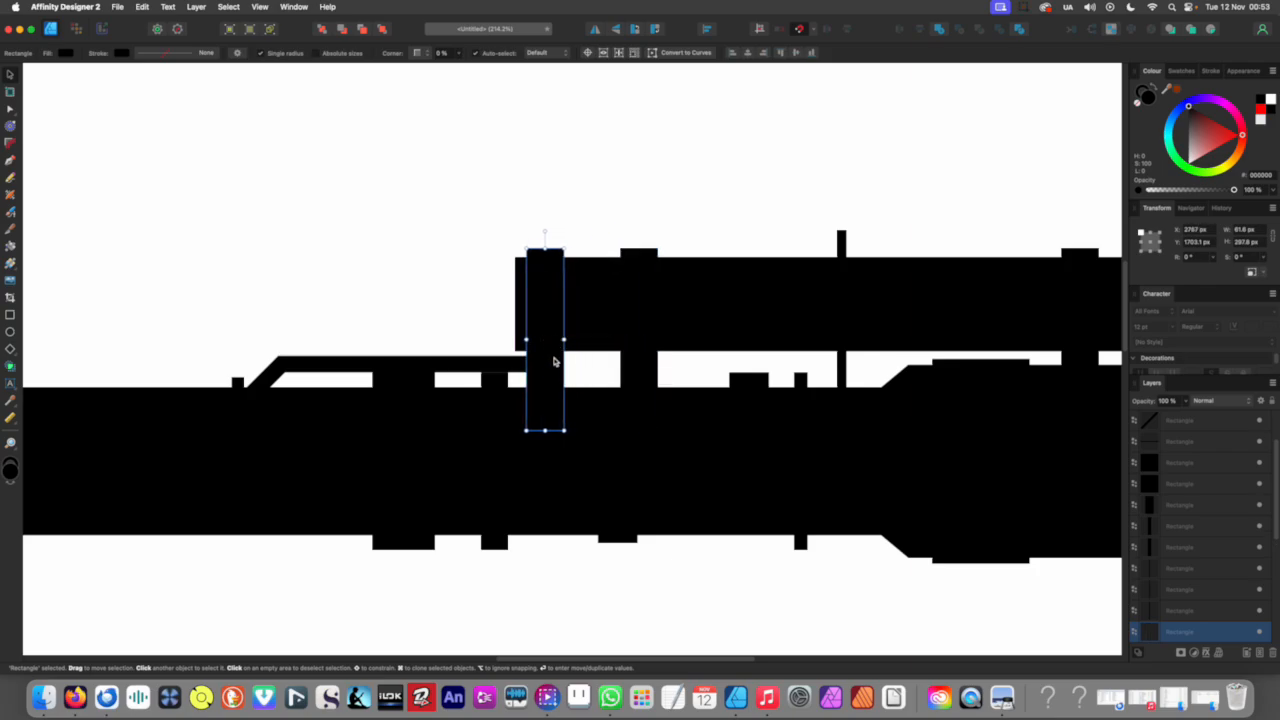
pyautogui.moveTo(545, 431); pyautogui.dragTo(552, 406)
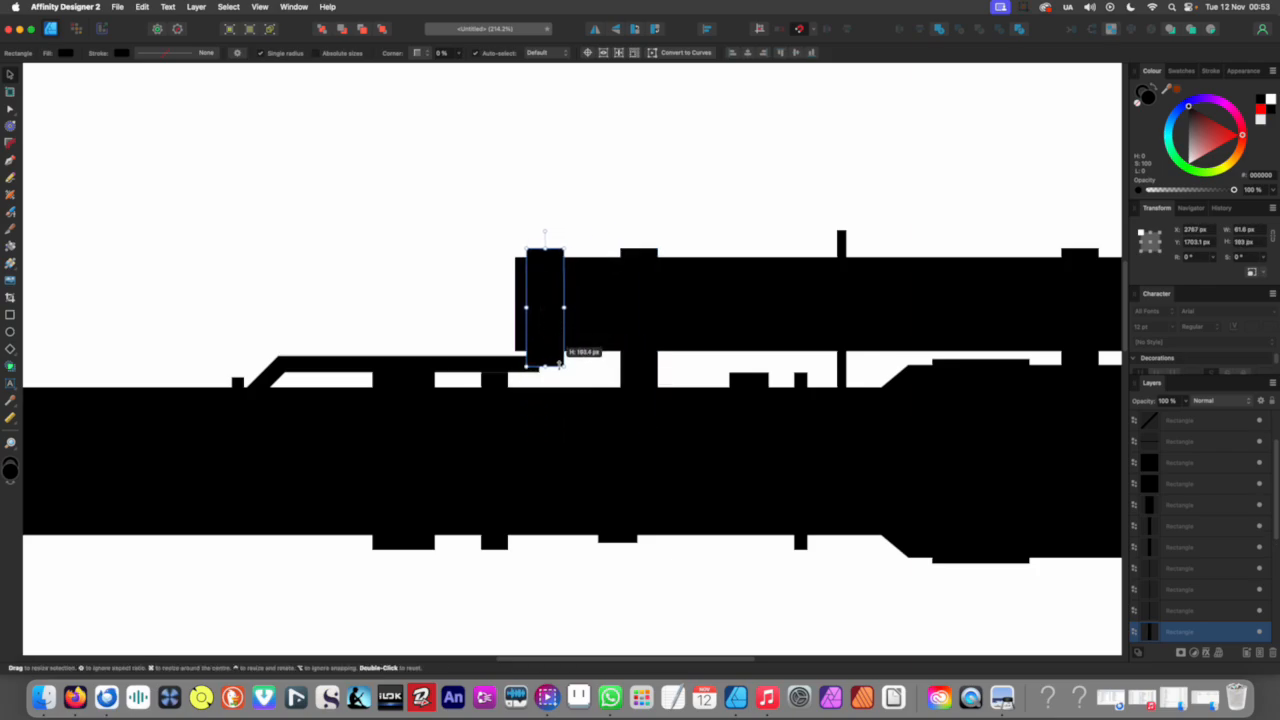
pyautogui.scroll(-10, 554, 384)
pyautogui.click(528, 468)
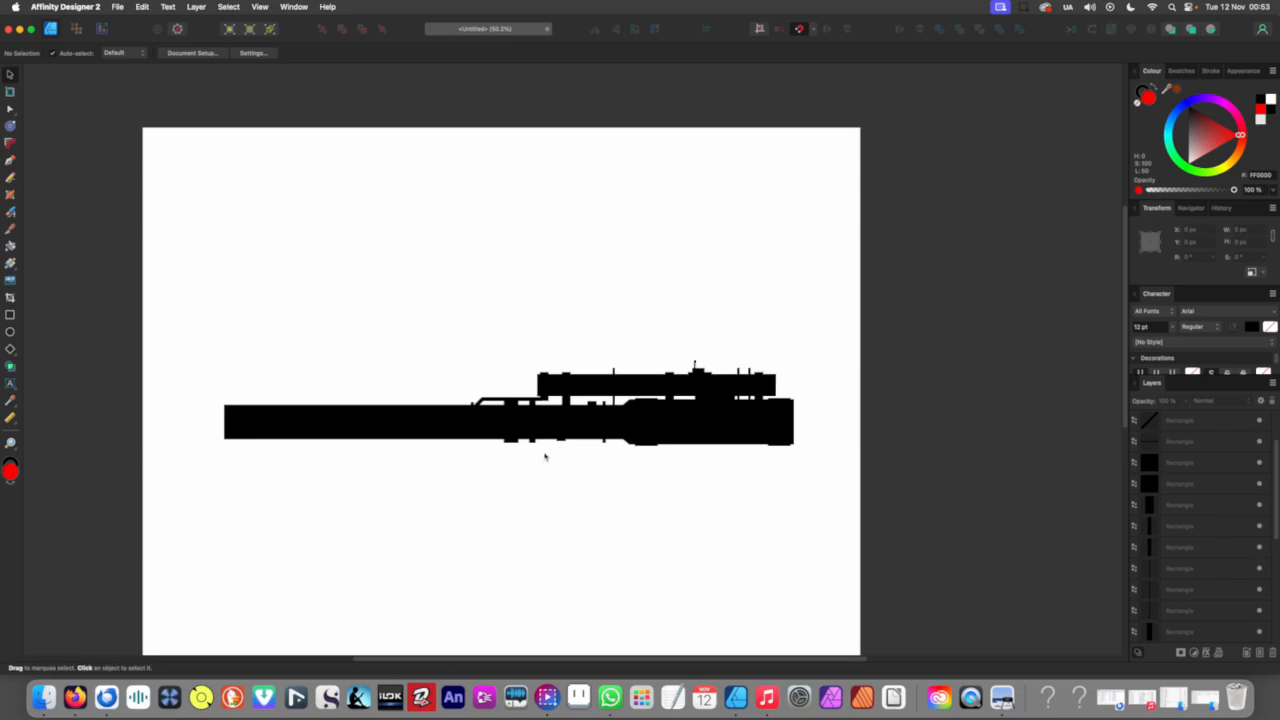
# Step: Trim the front band's lower and upper ends to about 172 px high so it barely overhangs the tube
pyautogui.scroll(8, 531, 384)
pyautogui.scroll(3, 530, 383)
pyautogui.click(535, 430)
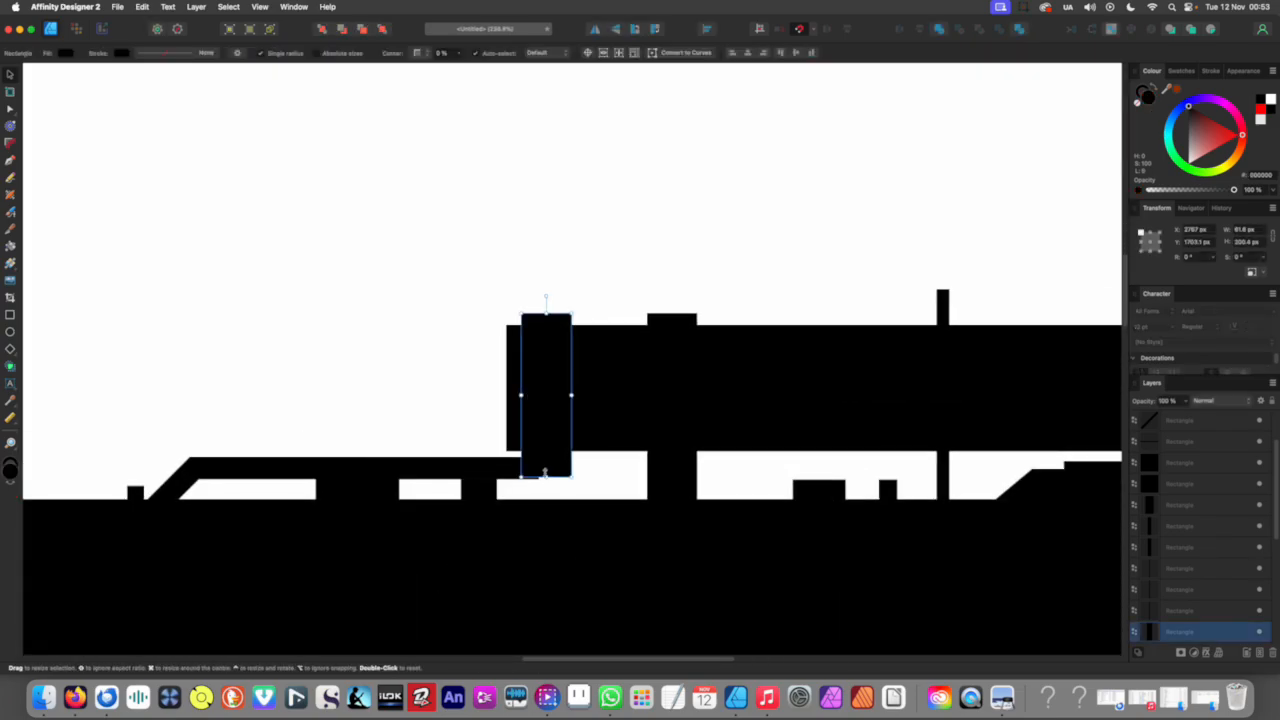
pyautogui.moveTo(553, 450); pyautogui.dragTo(553, 457)
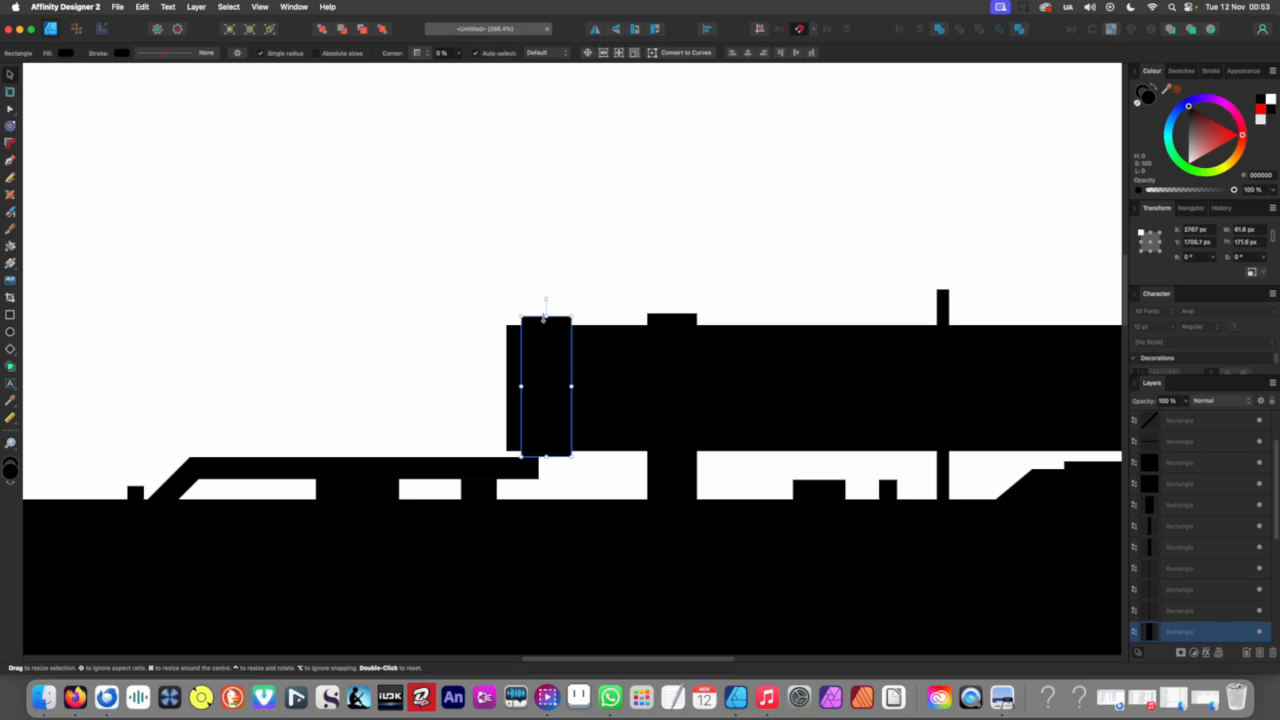
pyautogui.scroll(-10, 544, 318)
pyautogui.click(557, 451)
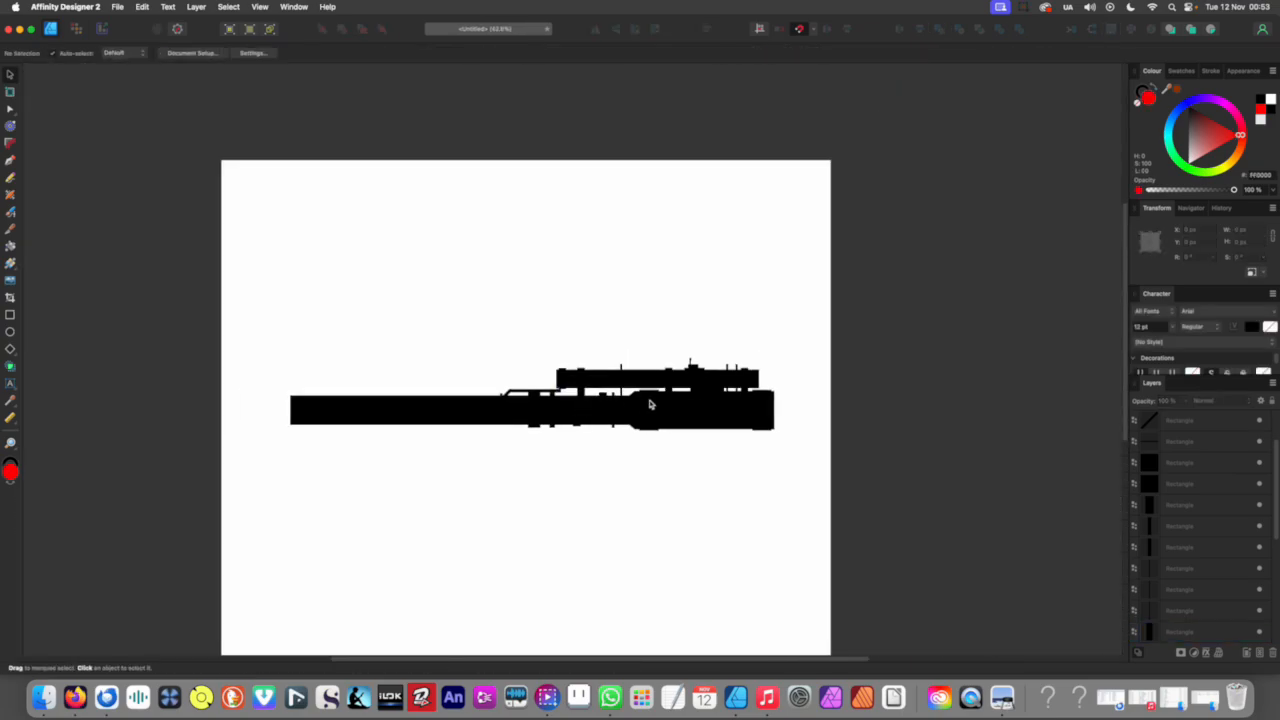
# Step: Copy the post ahead of the stepped base, make it narrower and about 205 px high, and centre it over that post
pyautogui.hscroll(-2, 653, 404)
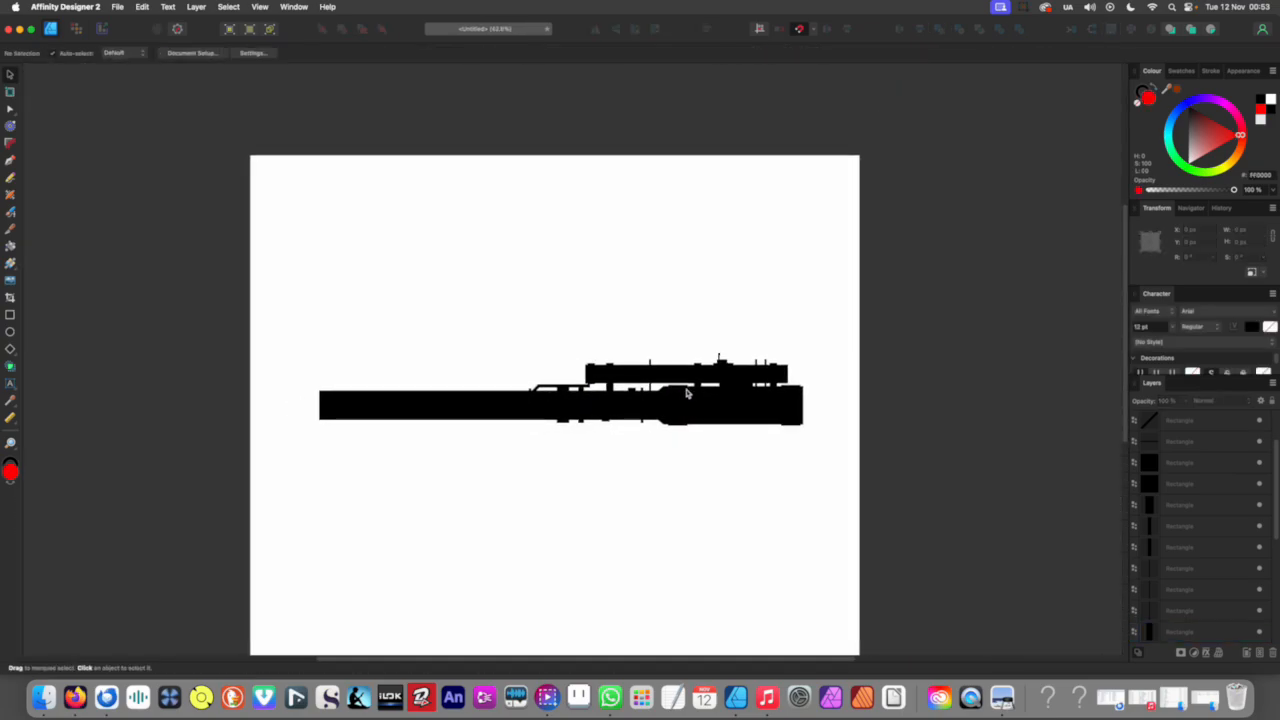
pyautogui.scroll(2, 697, 383)
pyautogui.scroll(6, 707, 376)
pyautogui.click(683, 318)
pyautogui.moveTo(690, 338); pyautogui.dragTo(637, 341)
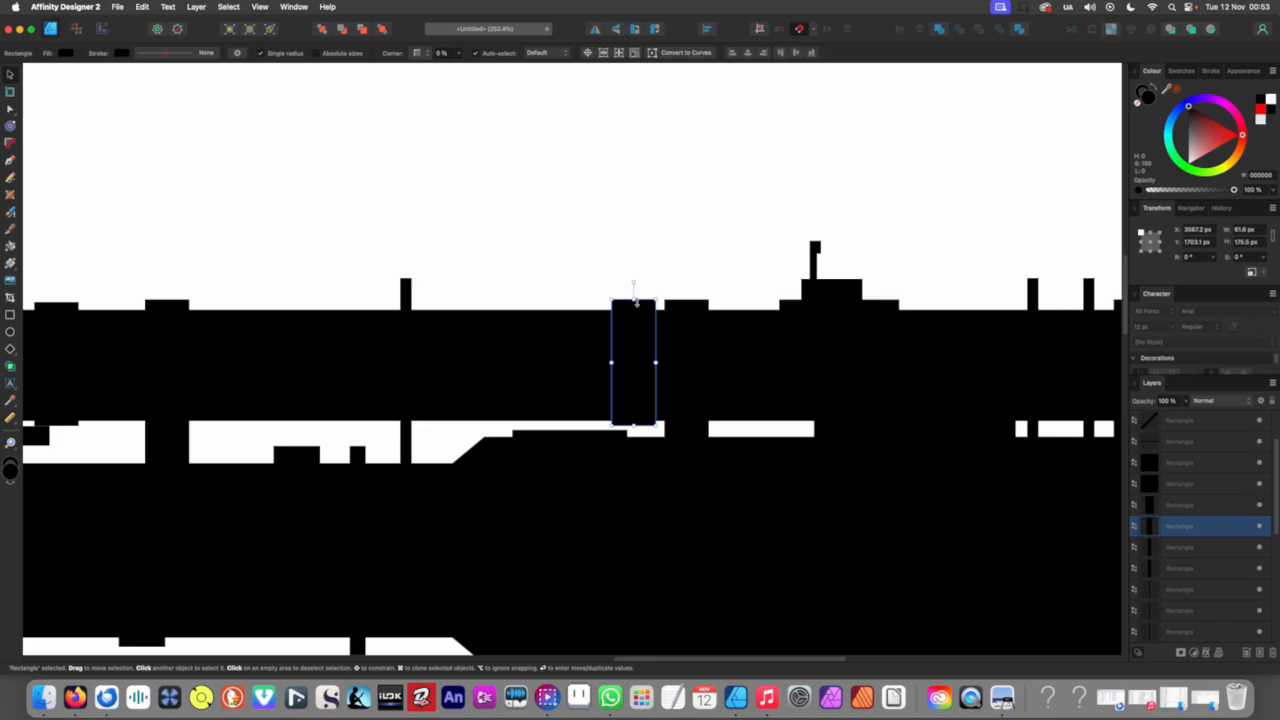
pyautogui.moveTo(633, 300); pyautogui.dragTo(633, 283)
pyautogui.moveTo(620, 340); pyautogui.dragTo(691, 352)
pyautogui.scroll(-10, 688, 353)
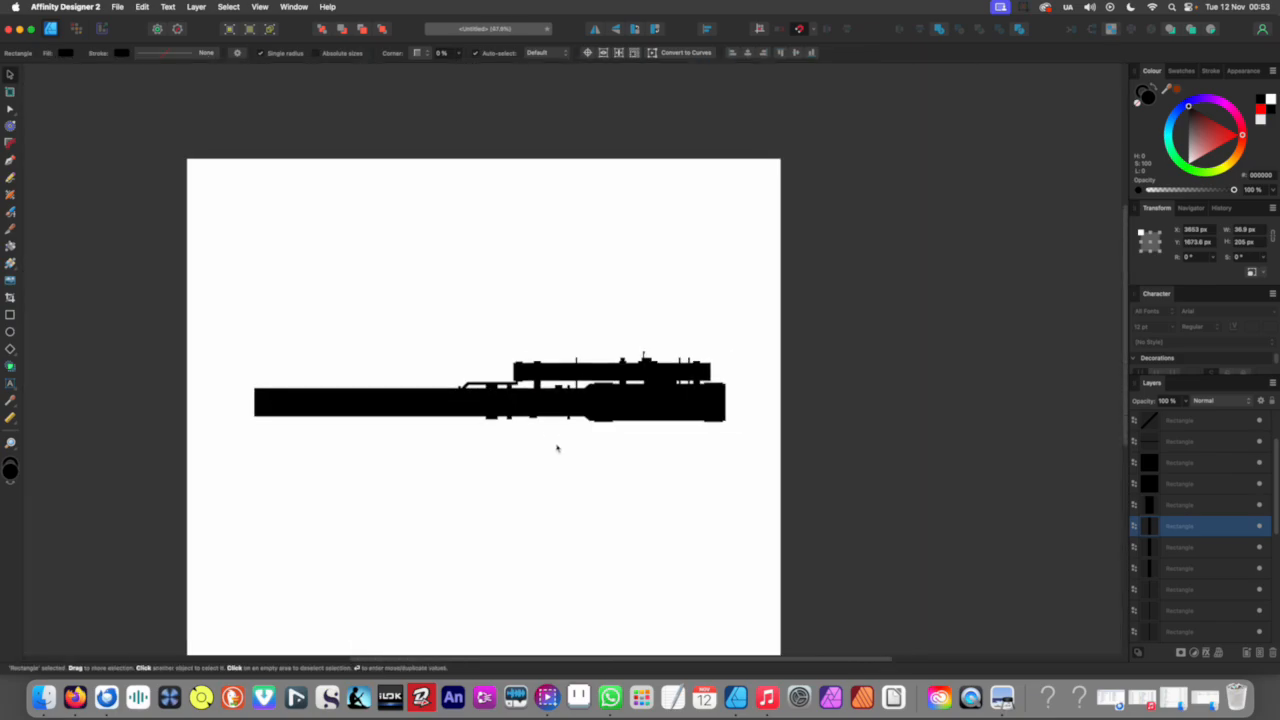
pyautogui.click(556, 450)
# Step: Draw a rectangle about 286 × 56 px slightly above the upper tube's top edge and fill it with the sampled black
pyautogui.scroll(10, 620, 389)
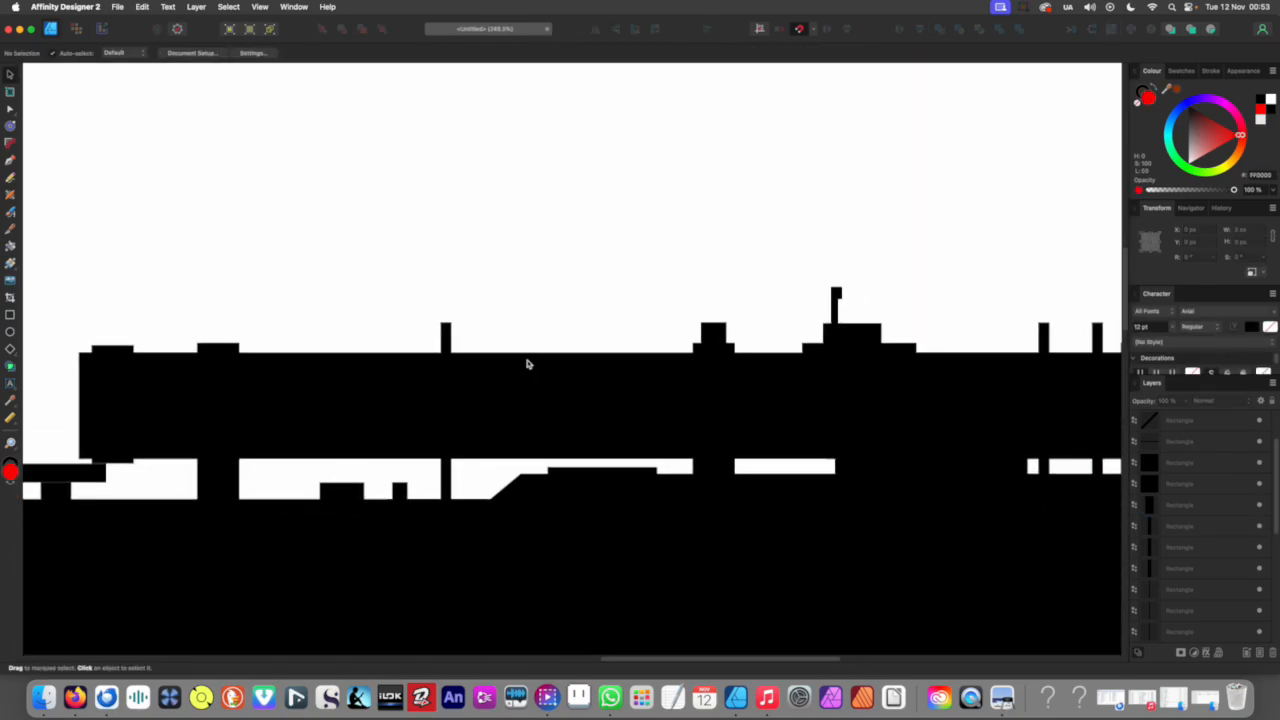
pyautogui.click(10, 315)
pyautogui.moveTo(472, 384); pyautogui.dragTo(669, 346)
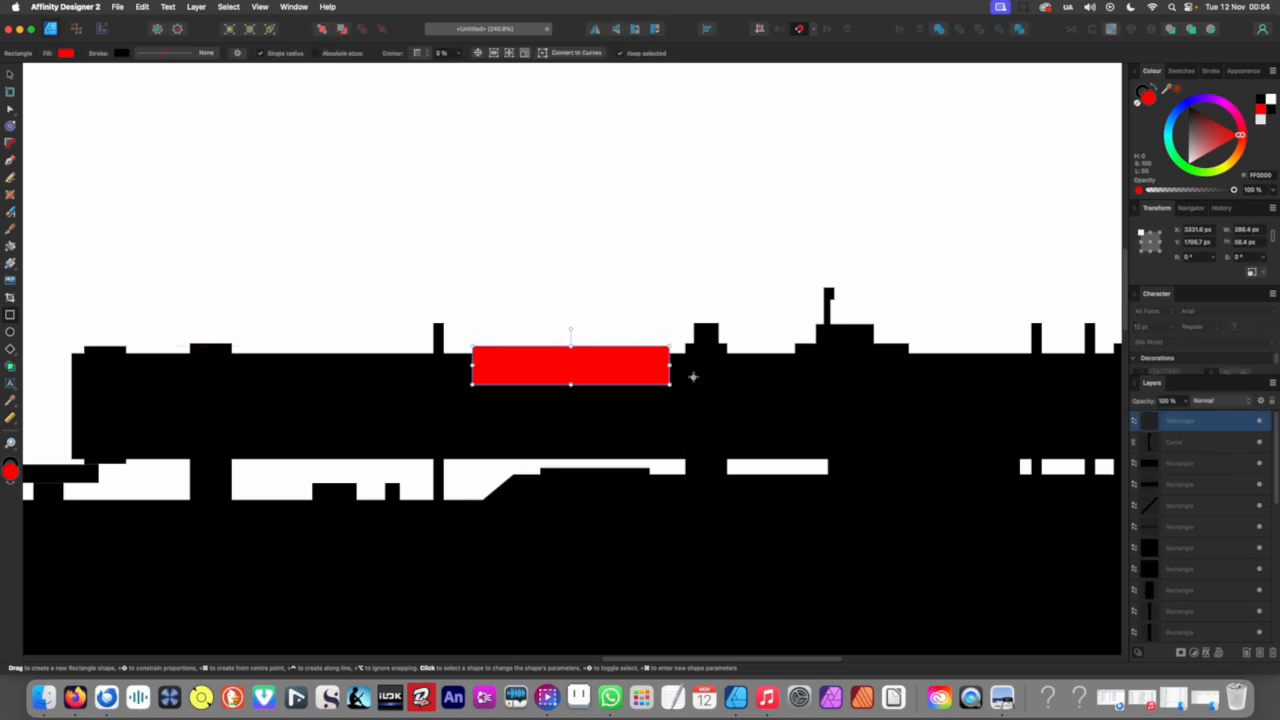
pyautogui.press('i')
pyautogui.click(697, 375)
pyautogui.press('m')
pyautogui.click(531, 323)
# Step: Copy the long strip to the tube's lower edge, narrow it to about 52 px and repeat it as a row of evenly spaced blocks
pyautogui.press('v')
pyautogui.moveTo(594, 372); pyautogui.dragTo(269, 445)
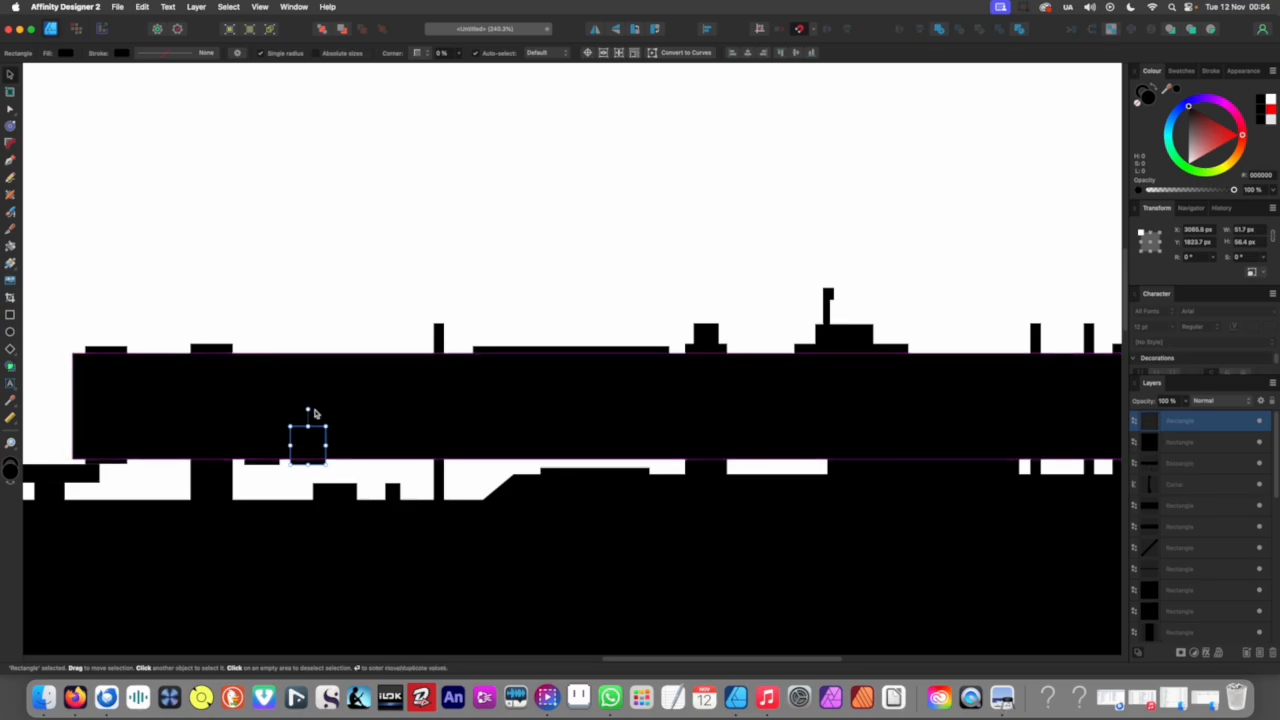
pyautogui.press('super+j')
pyautogui.press('super+j')
pyautogui.scroll(-8, 428, 384)
pyautogui.click(389, 493)
pyautogui.moveTo(412, 486); pyautogui.dragTo(645, 410)
# Step: Draw a black rectangle over the thick section's outer end and size it to about 223 × 376 px
pyautogui.scroll(5, 644, 383)
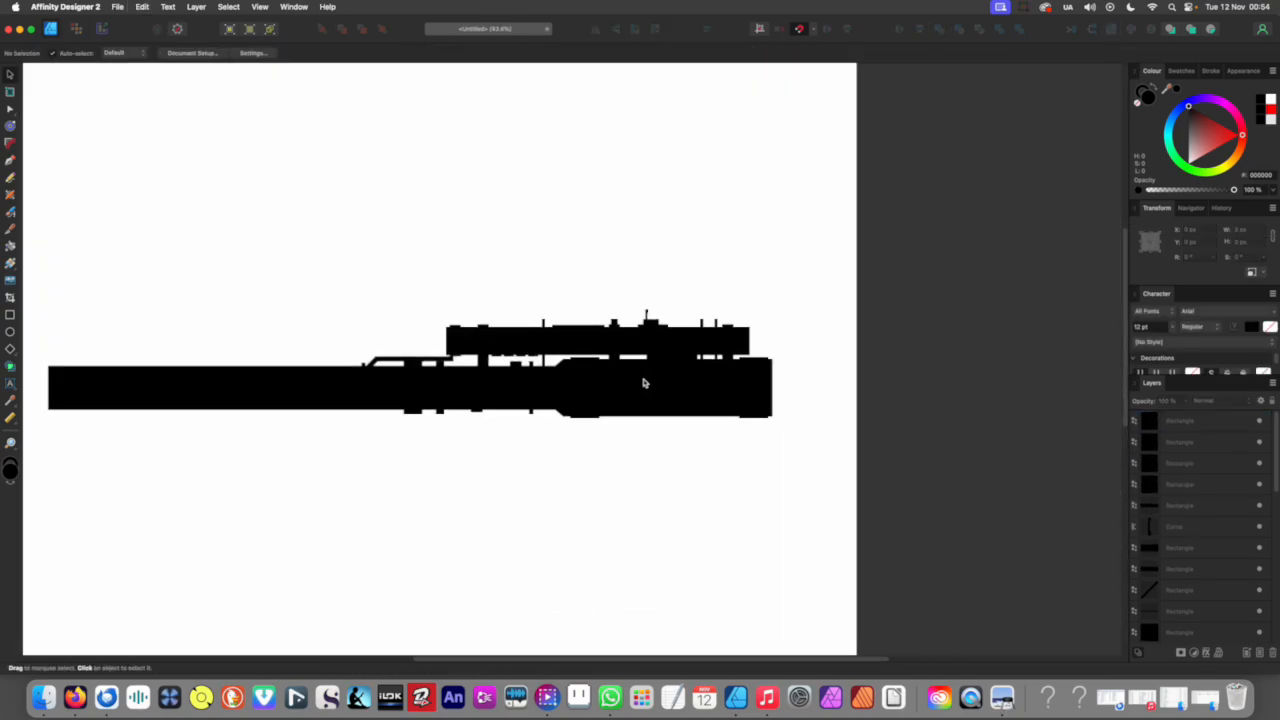
pyautogui.scroll(3, 480, 340)
pyautogui.scroll(-2, 510, 356)
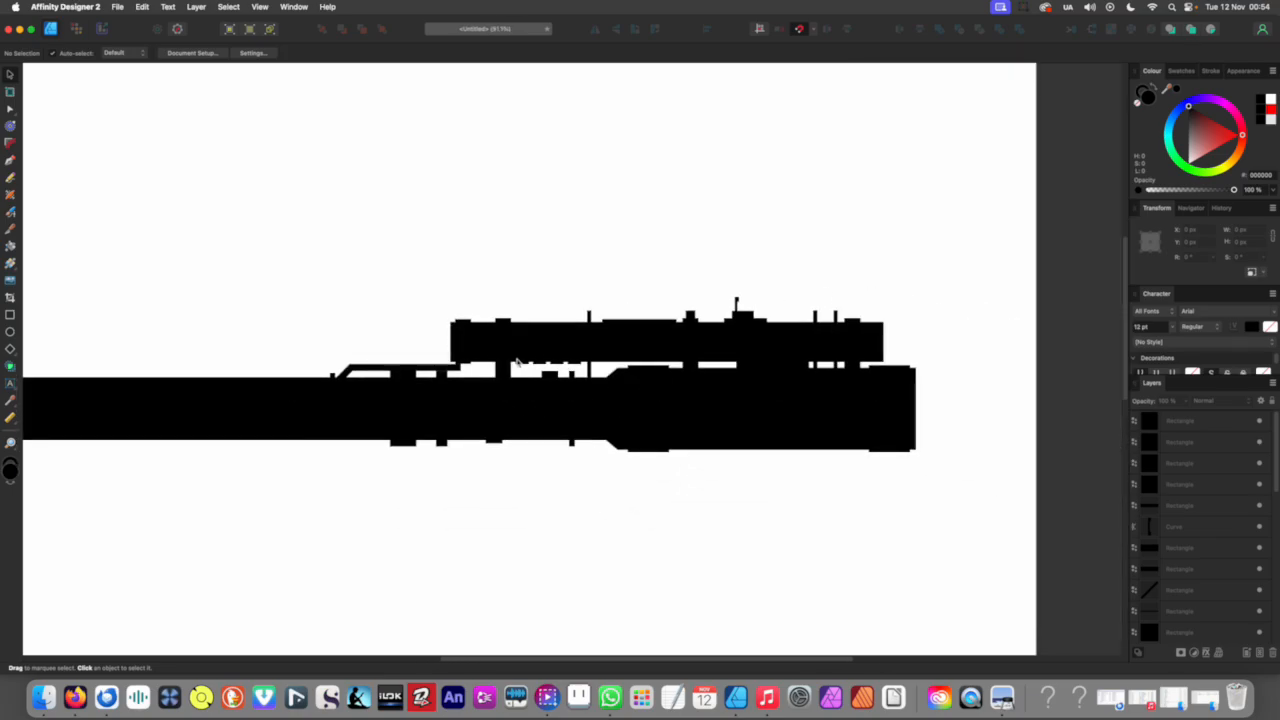
pyautogui.scroll(5, 677, 455)
pyautogui.hscroll(5, 675, 455)
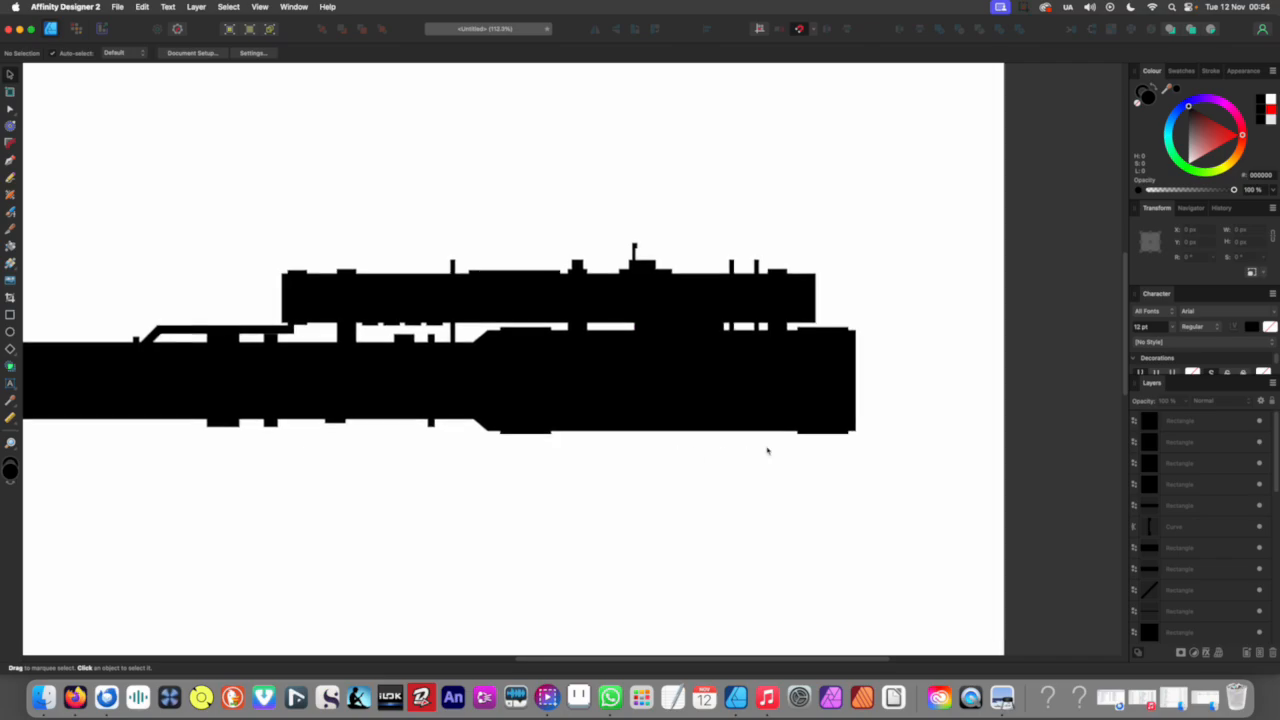
pyautogui.hscroll(-1, 705, 430)
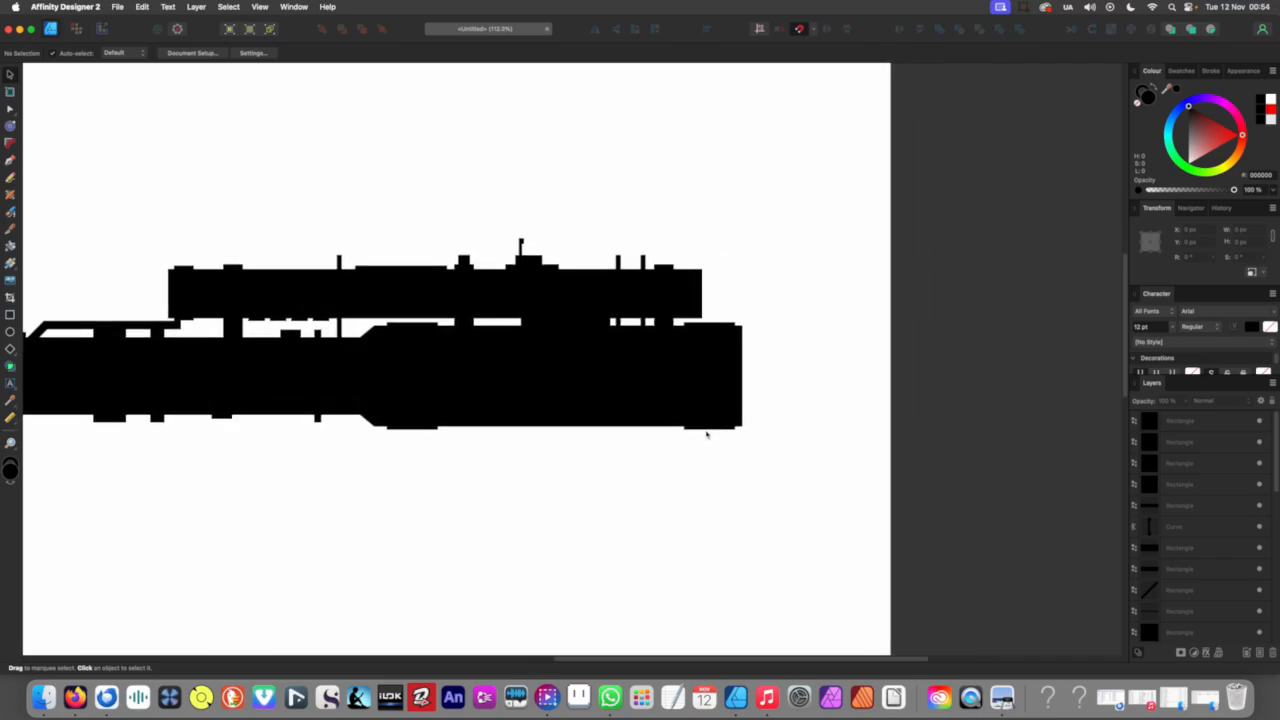
pyautogui.click(11, 314)
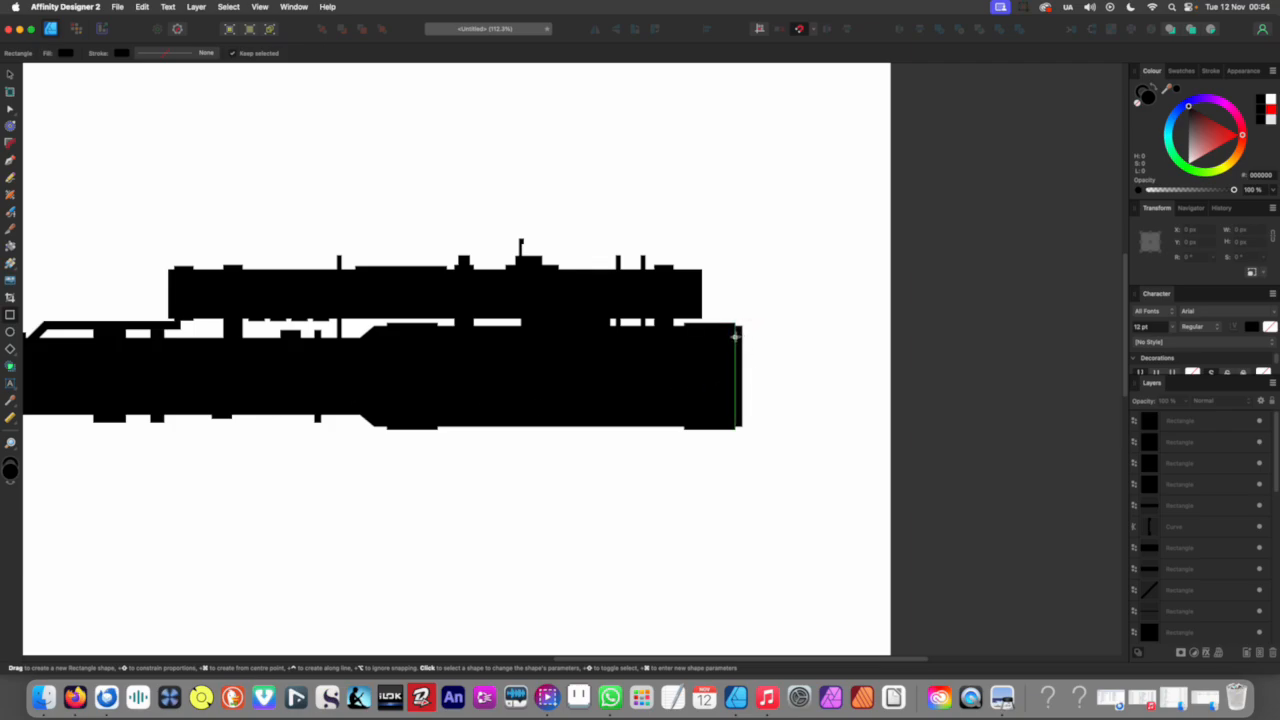
pyautogui.moveTo(743, 303); pyautogui.dragTo(808, 430)
pyautogui.scroll(3, 775, 415)
pyautogui.moveTo(774, 225); pyautogui.dragTo(774, 246)
pyautogui.moveTo(718, 354); pyautogui.dragTo(704, 354)
pyautogui.moveTo(726, 354); pyautogui.dragTo(740, 356)
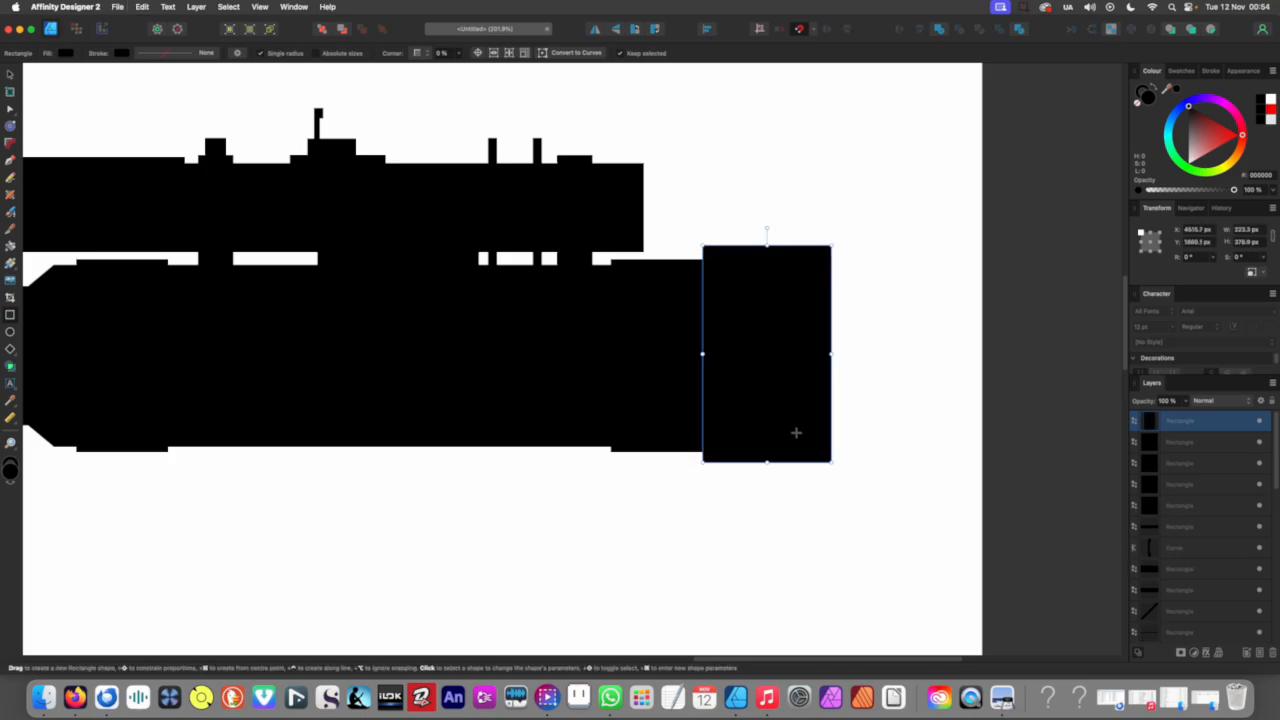
# Step: Move the large end block outward to leave a small gap beyond the thick section
pyautogui.press('v')
pyautogui.moveTo(783, 443); pyautogui.dragTo(805, 442)
pyautogui.scroll(-5, 805, 442)
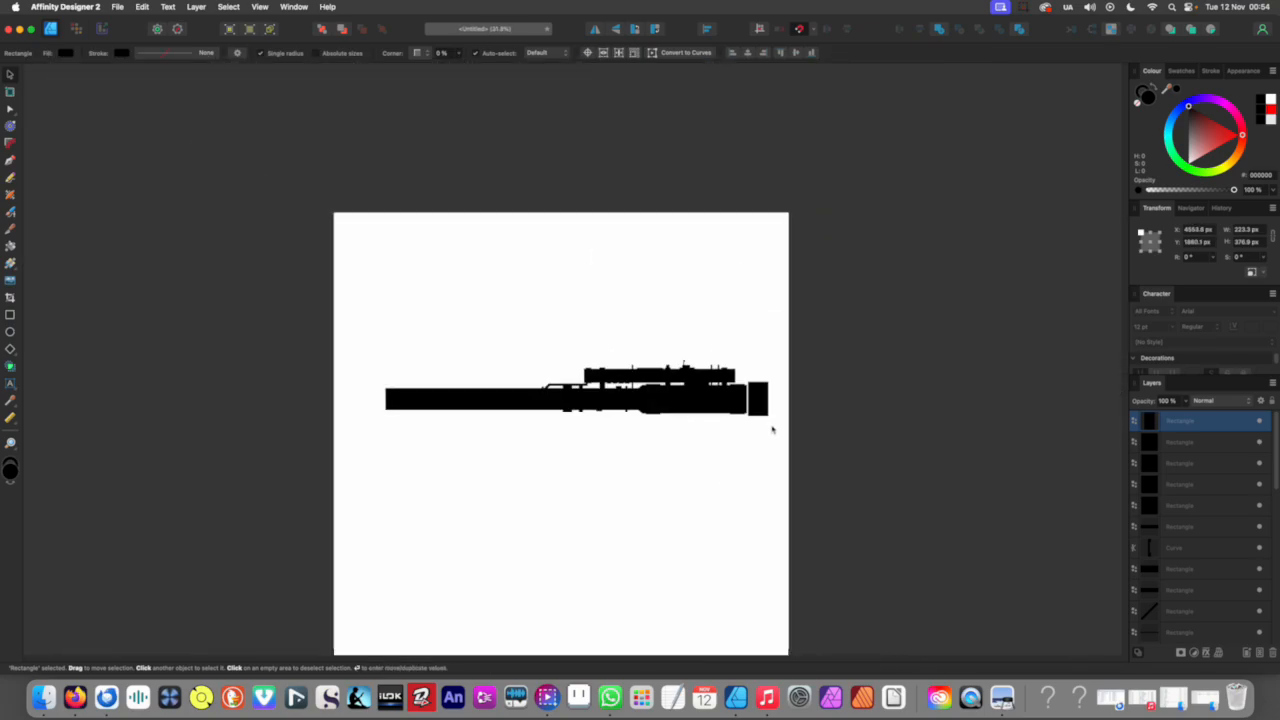
# Step: Duplicate the end block, shift the copy across the gap and shorten it to about 259 px high as a recessed connector
pyautogui.scroll(4, 766, 429)
pyautogui.scroll(2, 662, 364)
pyautogui.moveTo(623, 391); pyautogui.dragTo(600, 466)
pyautogui.moveTo(606, 526); pyautogui.dragTo(616, 465)
pyautogui.scroll(-5, 584, 478)
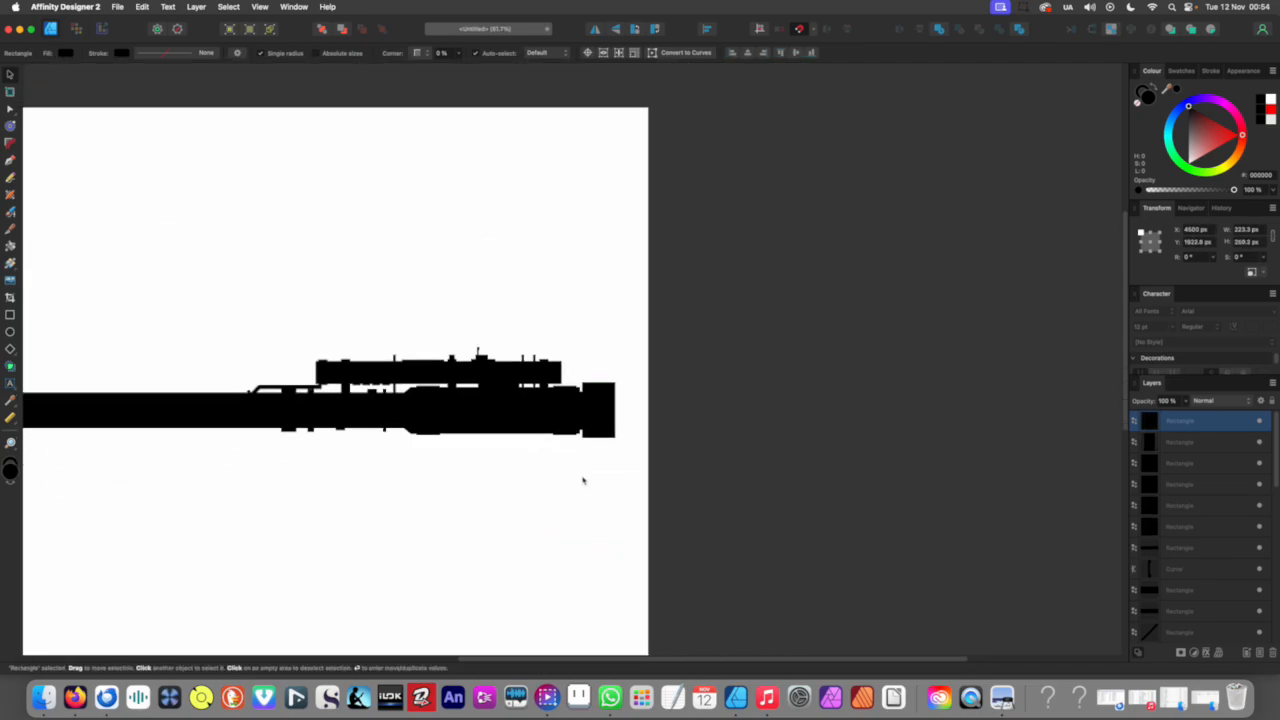
pyautogui.click(590, 482)
pyautogui.hscroll(-1, 677, 492)
pyautogui.hscroll(-2, 677, 492)
pyautogui.scroll(-1, 700, 470)
pyautogui.scroll(8, 758, 428)
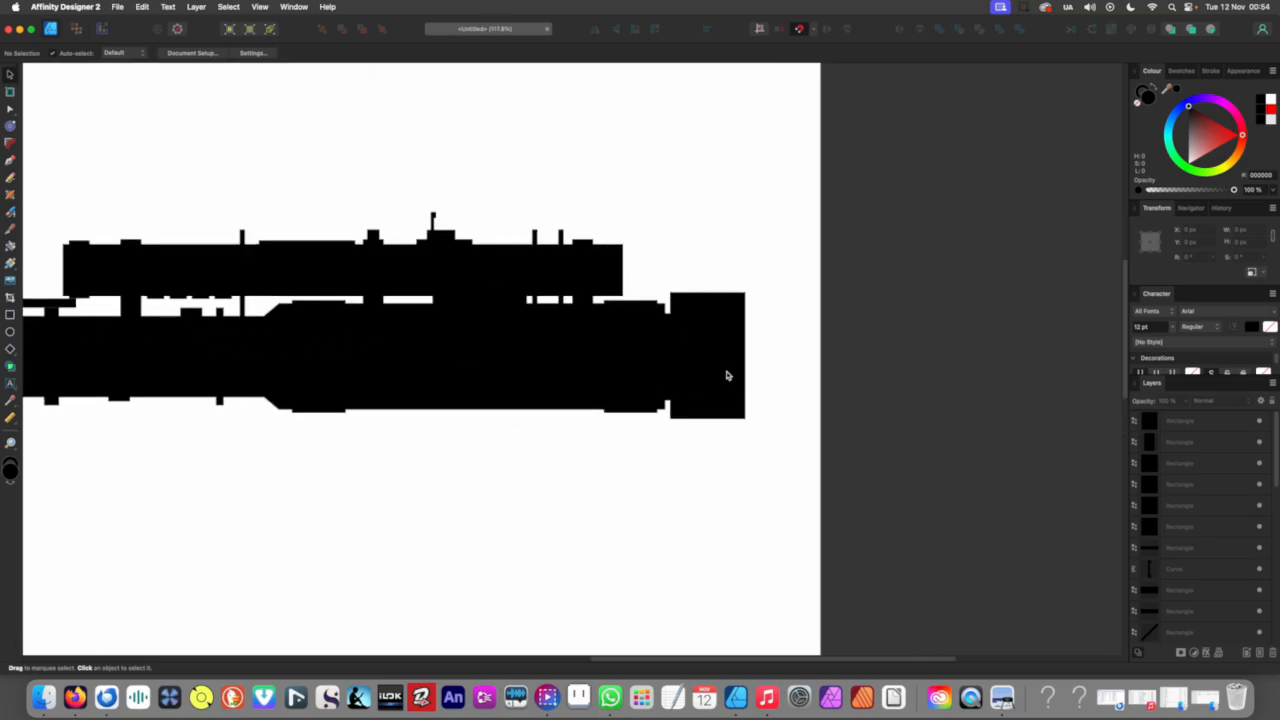
pyautogui.click(652, 350)
pyautogui.click(641, 270)
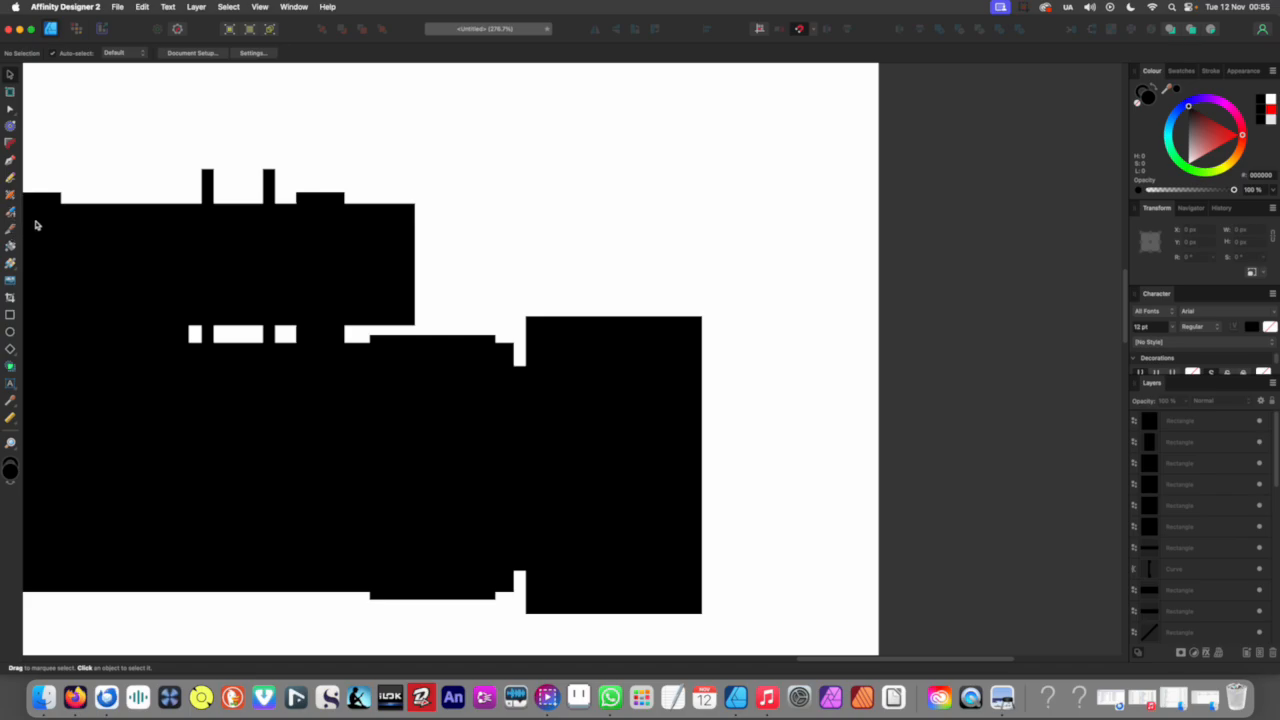
# Step: Cut the end block's upper outer corner diagonally with the Knife tool and delete the cut-off triangle of about 110 × 110 px
pyautogui.press('k')
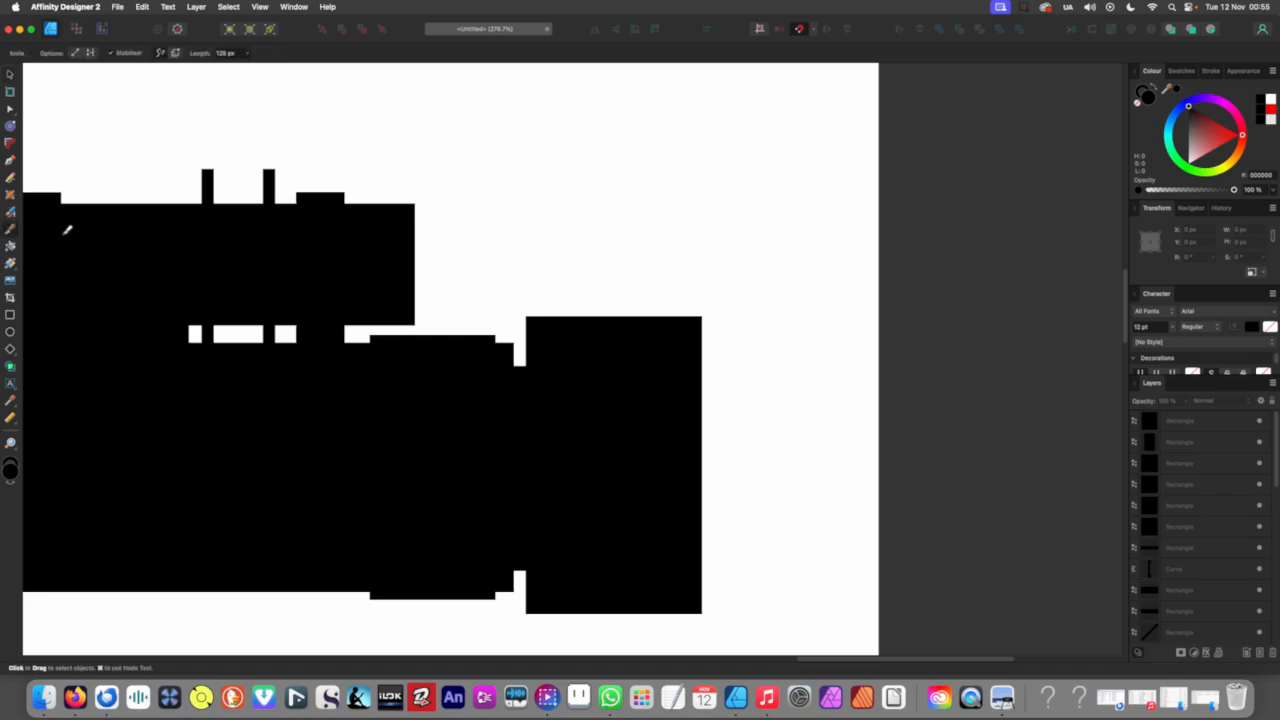
pyautogui.click(607, 325)
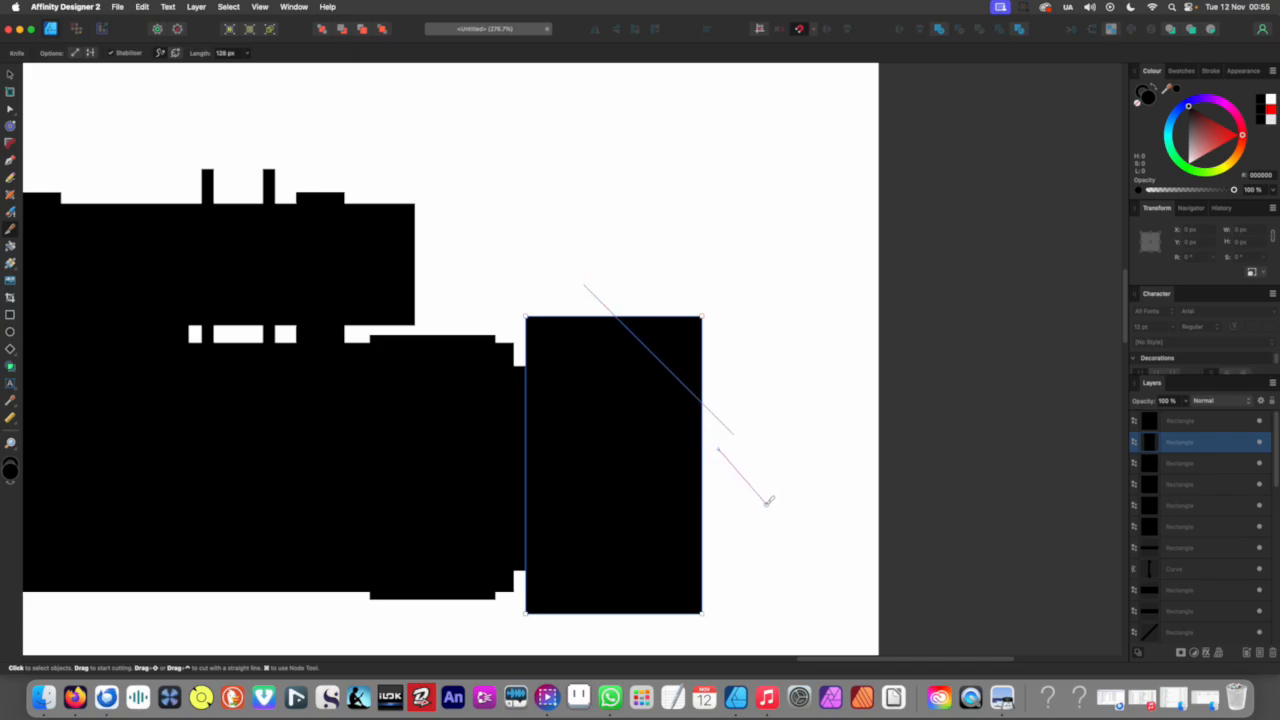
pyautogui.moveTo(768, 500); pyautogui.dragTo(737, 350)
pyautogui.press('v')
pyautogui.click(682, 343)
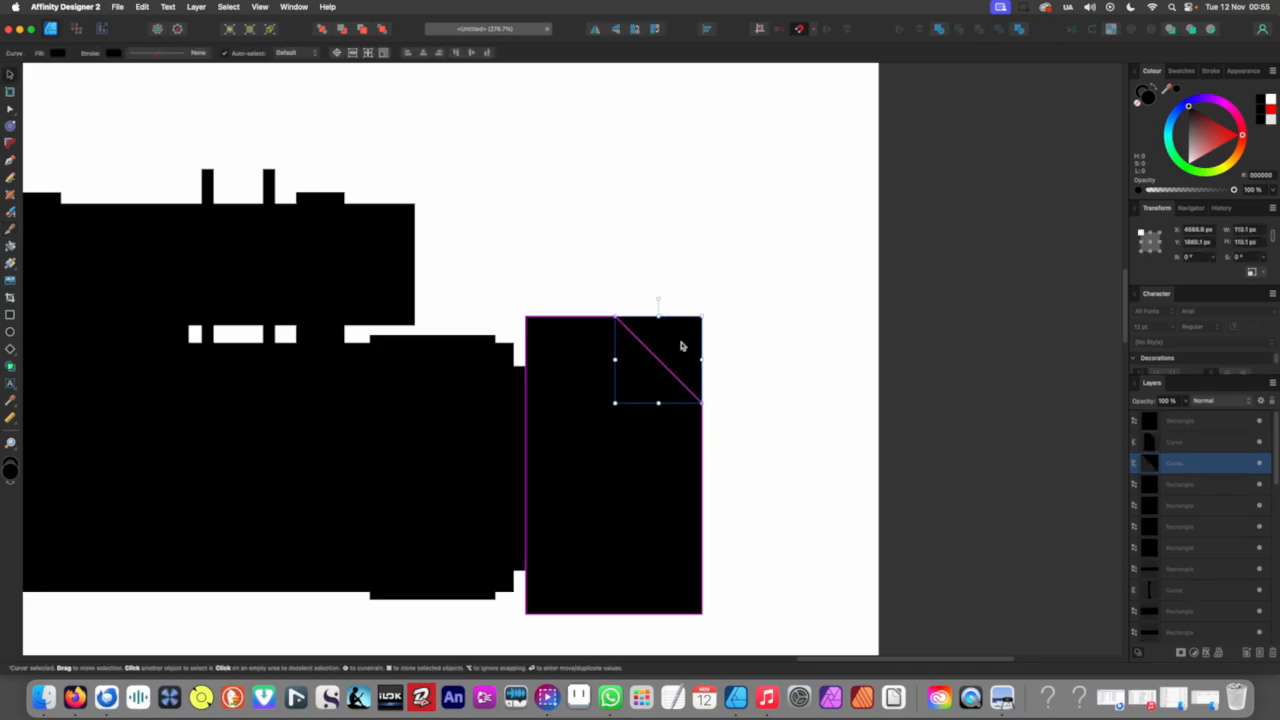
pyautogui.press('Delete')
pyautogui.scroll(-8, 681, 347)
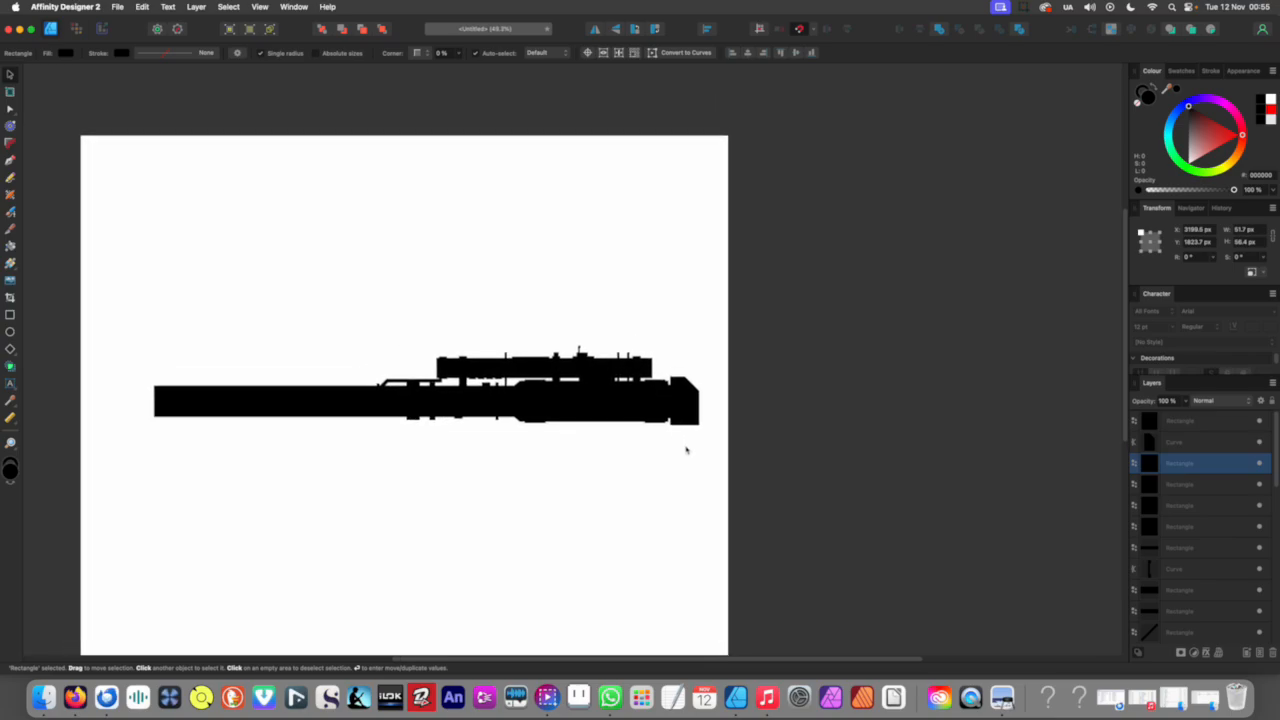
pyautogui.click(686, 448)
# Step: Cut a curved notch out of the end block's lower outer corner with the Knife tool and delete the cut-off piece
pyautogui.scroll(2, 697, 424)
pyautogui.scroll(10, 697, 424)
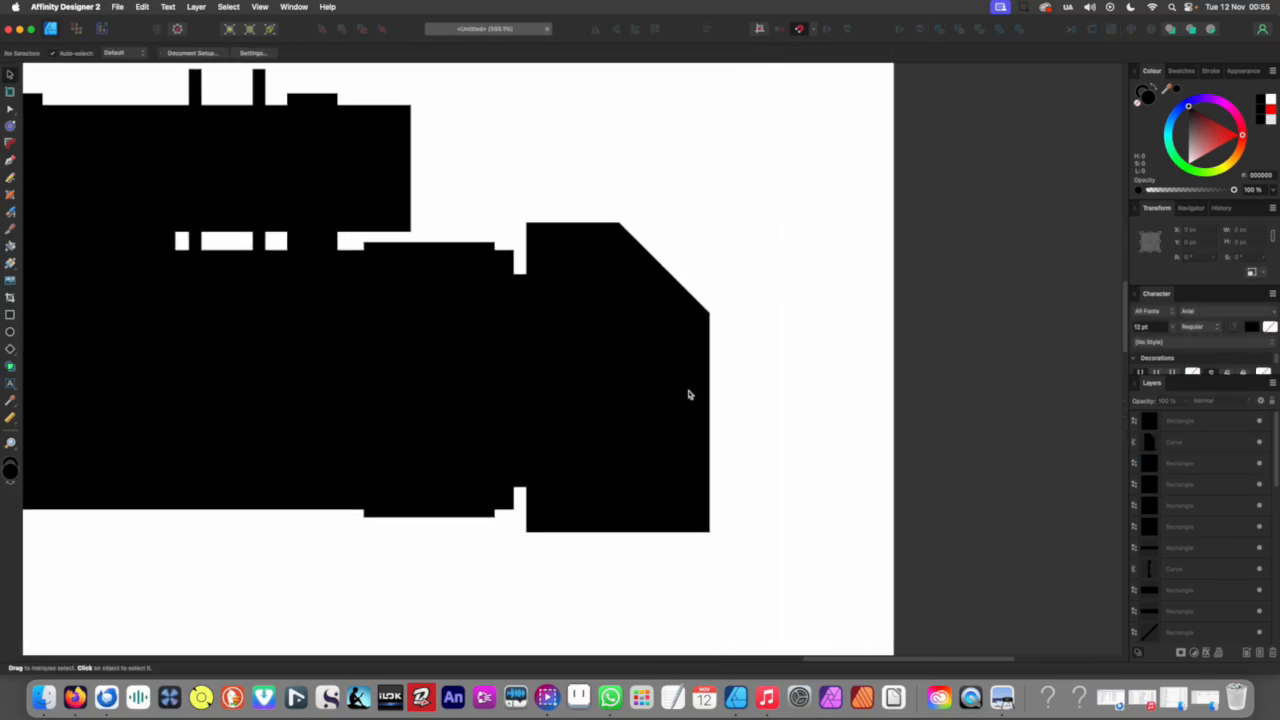
pyautogui.click(688, 394)
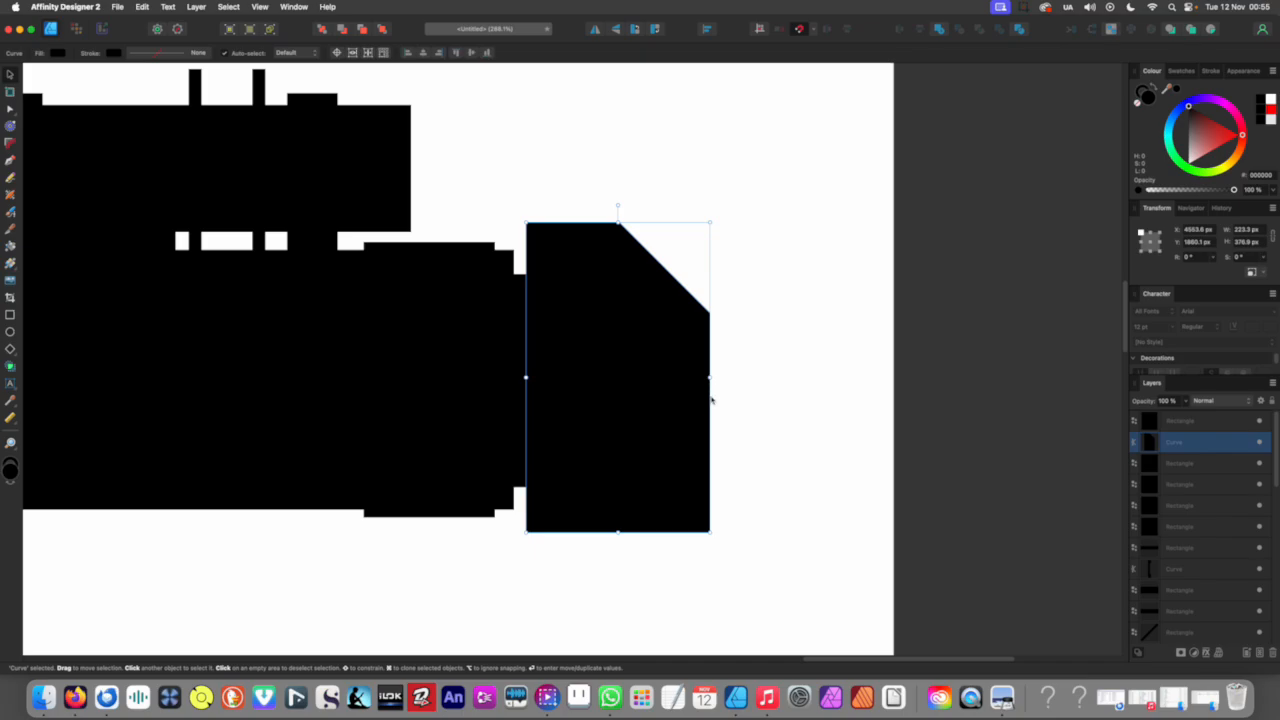
pyautogui.press('y')
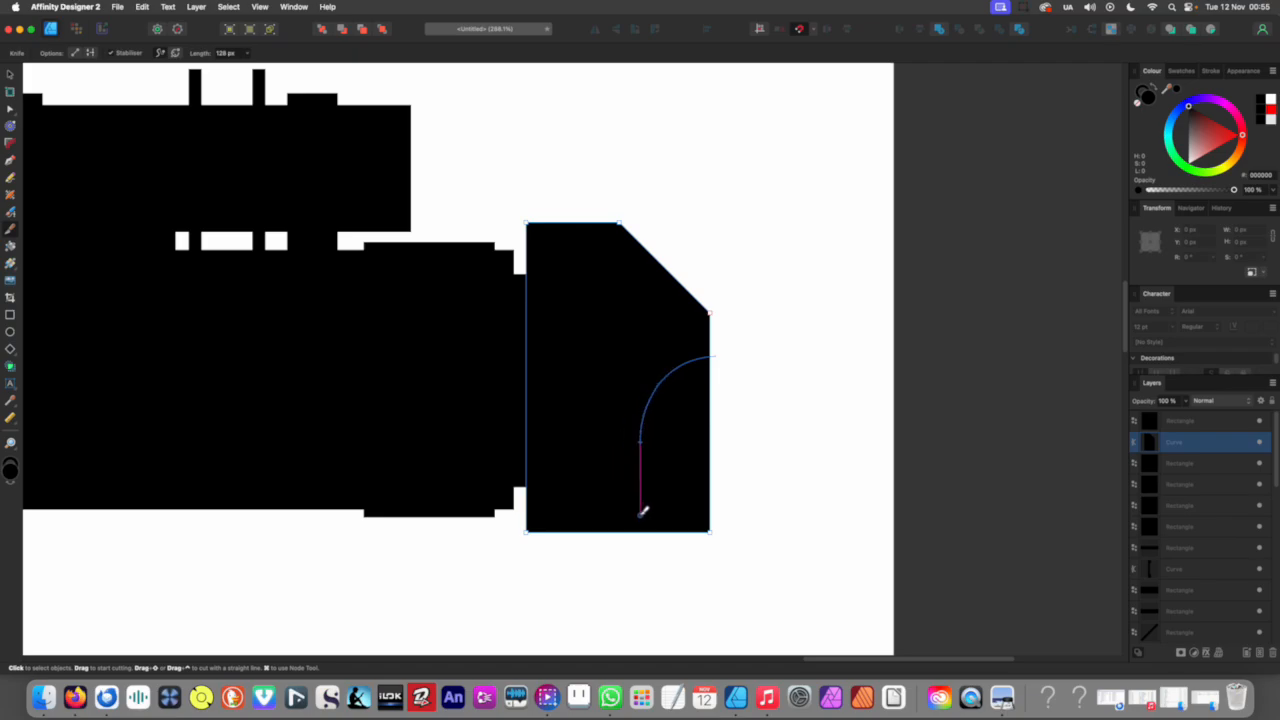
pyautogui.moveTo(651, 640); pyautogui.dragTo(651, 642)
pyautogui.press('v')
pyautogui.click(717, 517)
pyautogui.click(683, 463)
pyautogui.press('super+z')
pyautogui.scroll(-10, 683, 463)
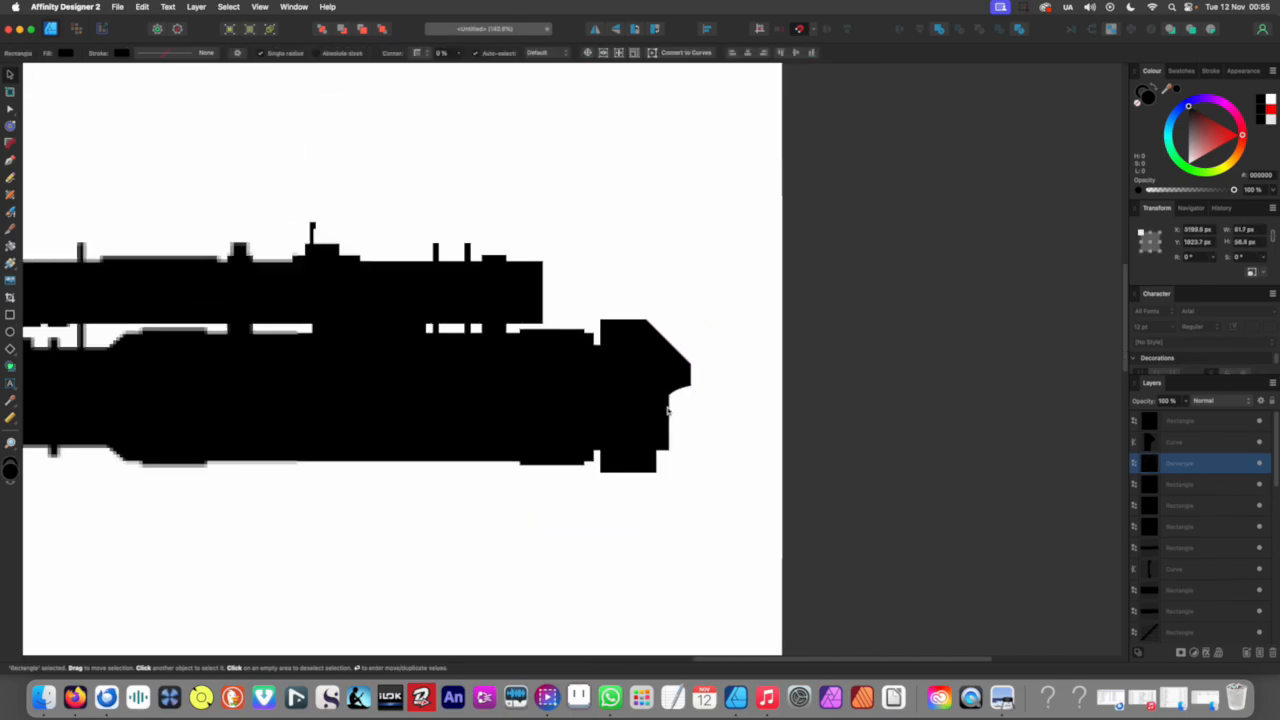
pyautogui.click(594, 521)
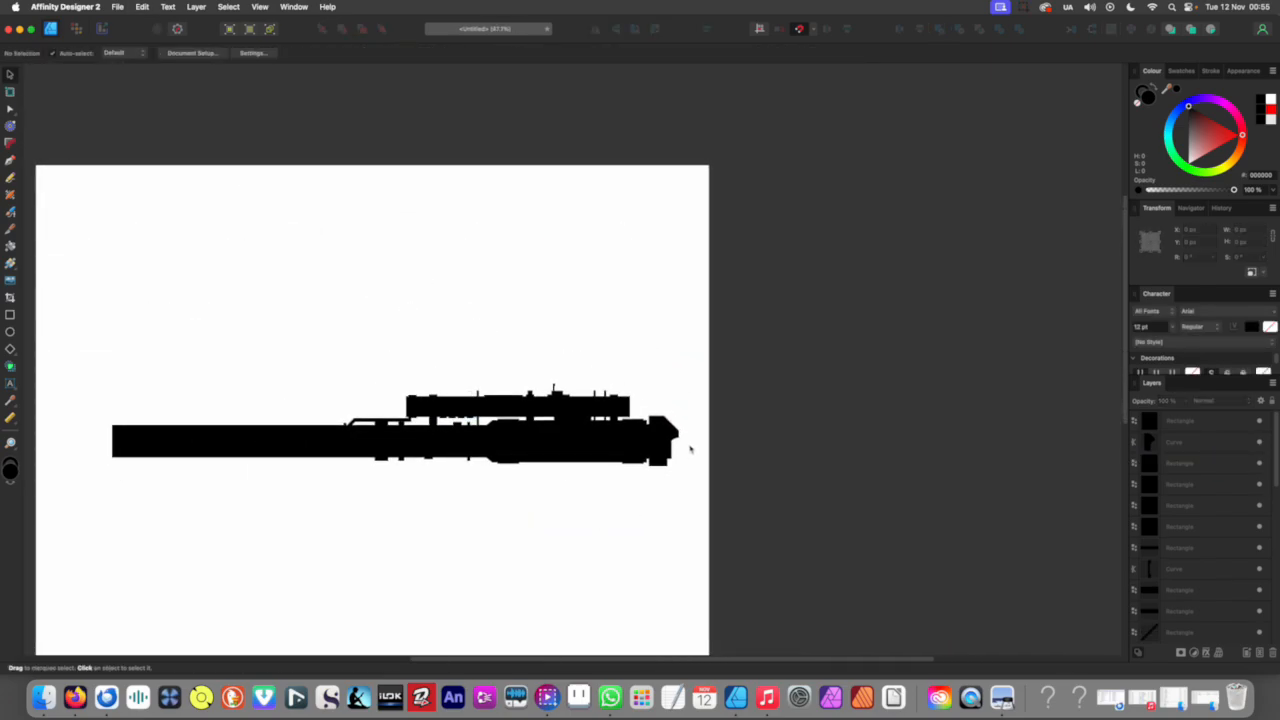
# Step: Raise the end block's two lower corner nodes in small increments to Y 2197 px to shorten the block from below
pyautogui.scroll(10, 650, 470)
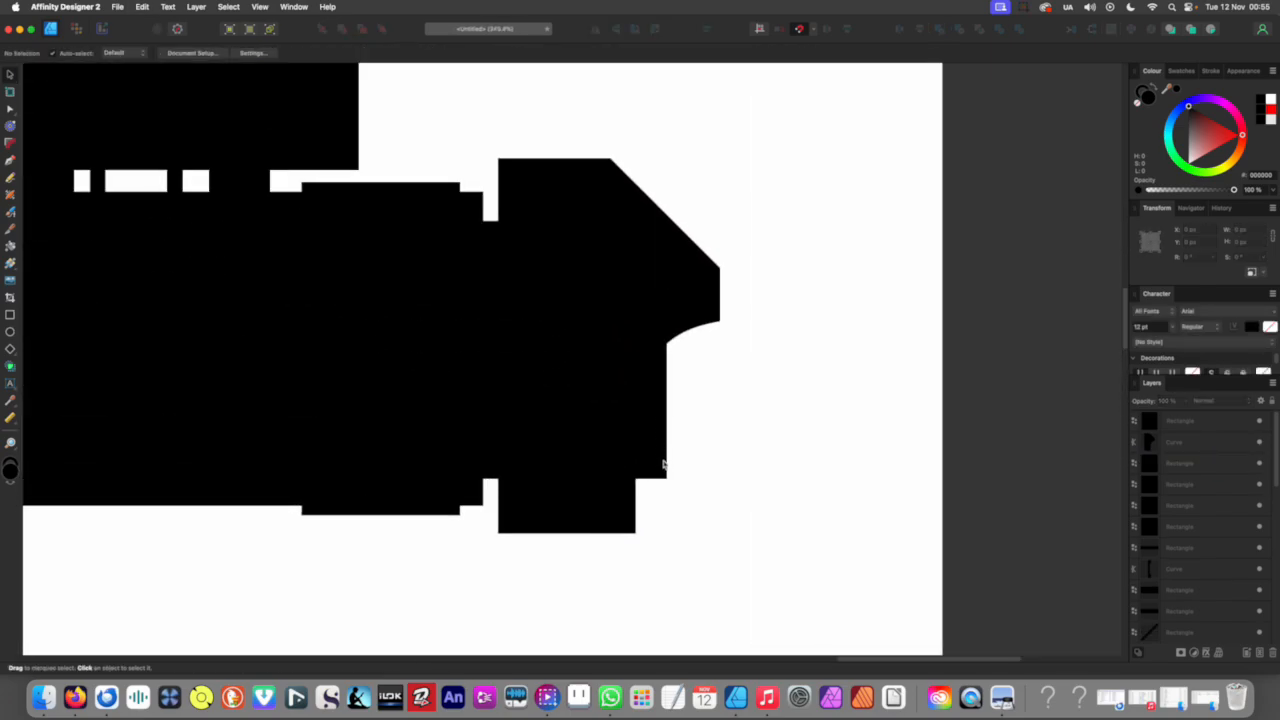
pyautogui.click(578, 523)
pyautogui.press('a')
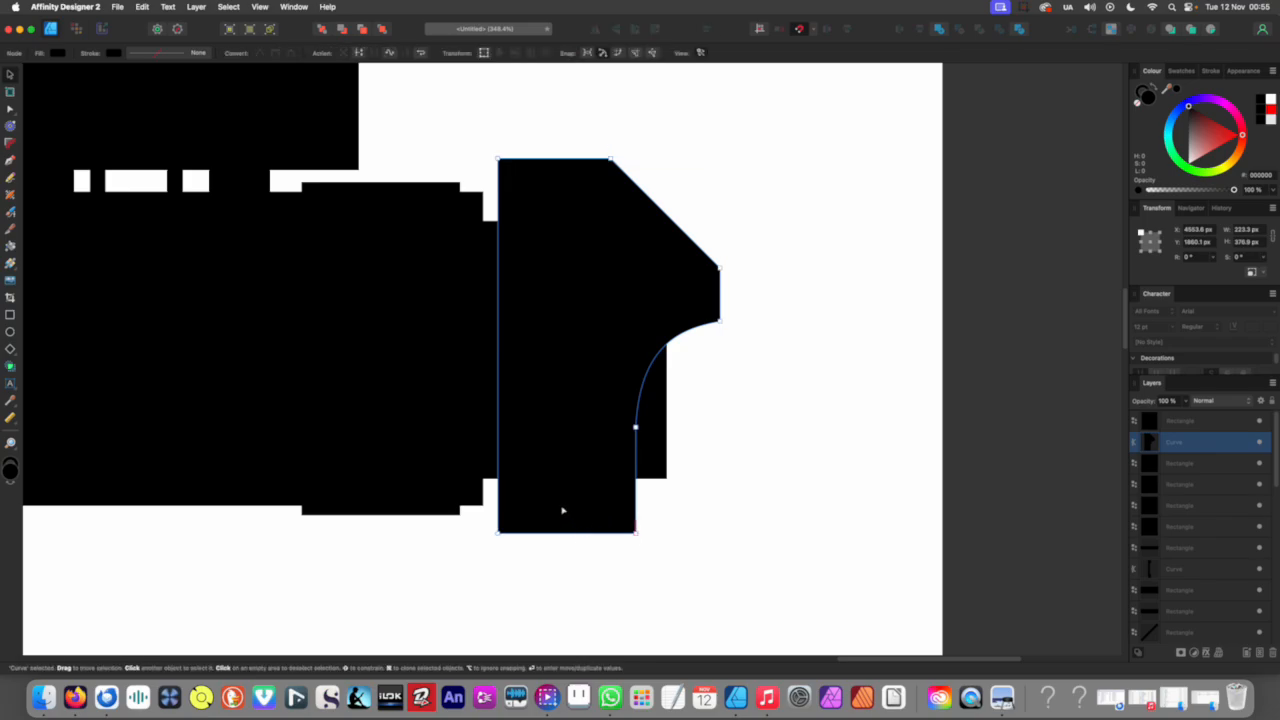
pyautogui.moveTo(423, 503); pyautogui.dragTo(666, 583)
pyautogui.press('Up')
pyautogui.press('Up')
pyautogui.press('Up')
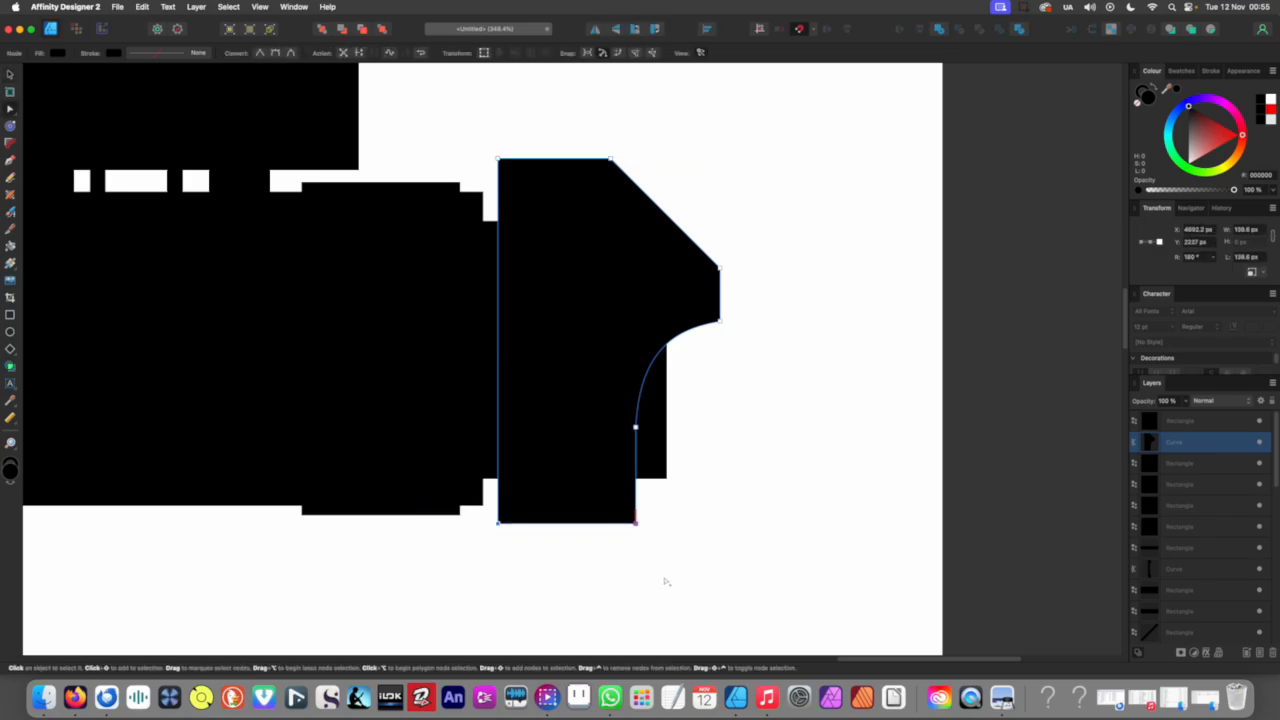
pyautogui.press('Up')
pyautogui.press('Up')
pyautogui.press('Up')
pyautogui.press('Up')
pyautogui.press('Up')
pyautogui.press('Up')
pyautogui.press('Up')
pyautogui.press('Up')
pyautogui.press('Up')
pyautogui.scroll(-10, 658, 536)
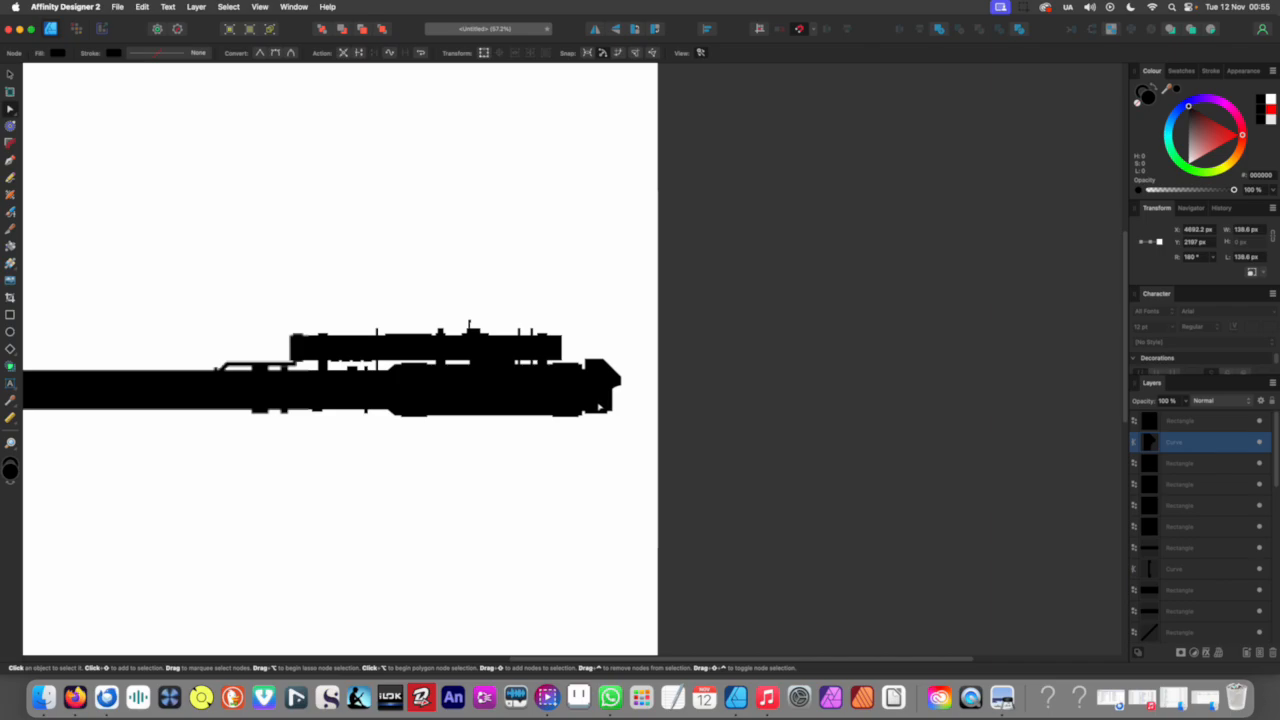
pyautogui.click(631, 451)
# Step: Bend the end block's diagonal upper edge inward into a concave curve
pyautogui.scroll(5, 632, 430)
pyautogui.scroll(5, 634, 401)
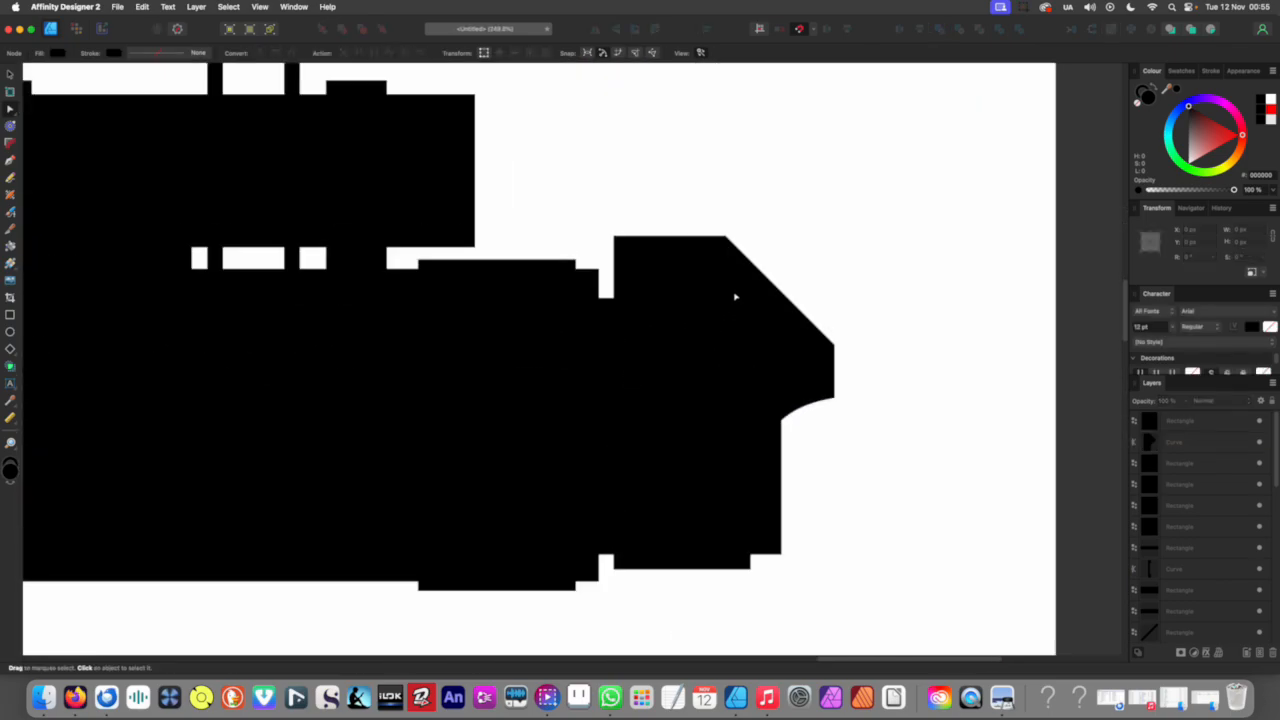
pyautogui.click(754, 283)
pyautogui.moveTo(780, 274); pyautogui.dragTo(763, 292)
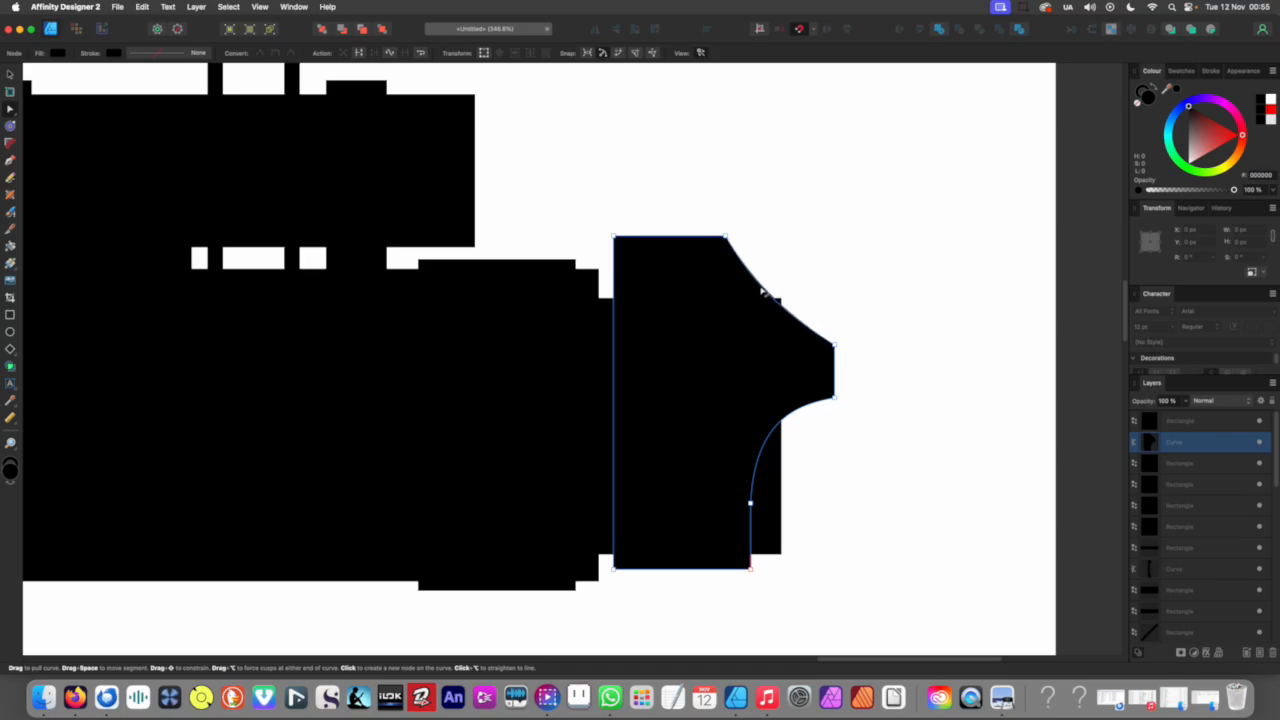
pyautogui.scroll(-5, 640, 263)
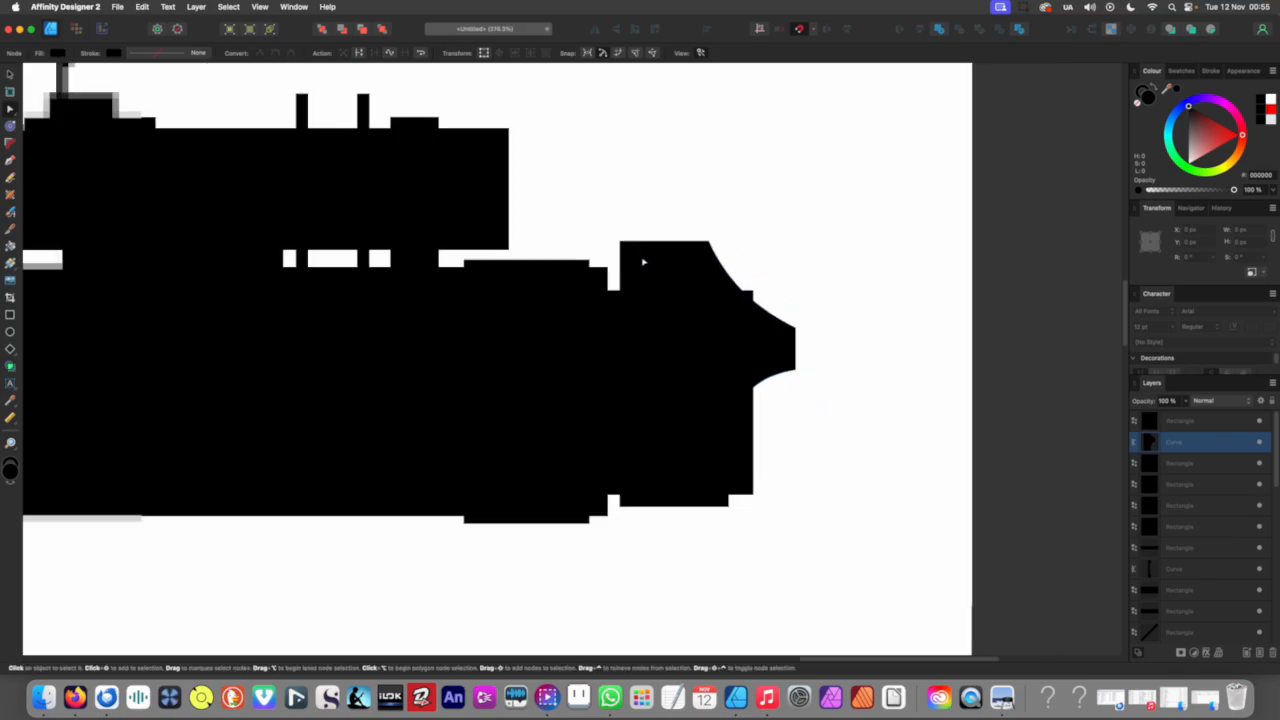
# Step: Move the curved end block horizontally outward to X 4570.5 px to widen the gap beside the thick section
pyautogui.scroll(3, 514, 314)
pyautogui.press('v')
pyautogui.click(535, 362)
pyautogui.click(677, 334)
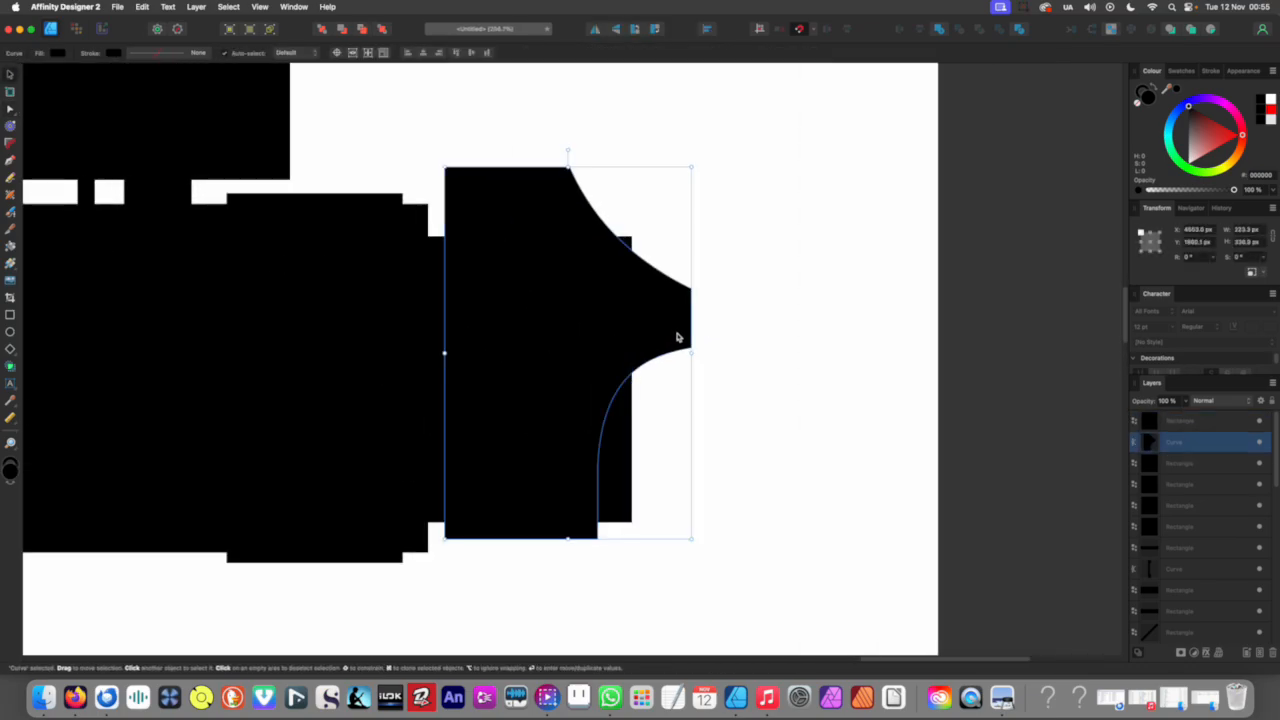
pyautogui.moveTo(651, 334); pyautogui.dragTo(669, 337)
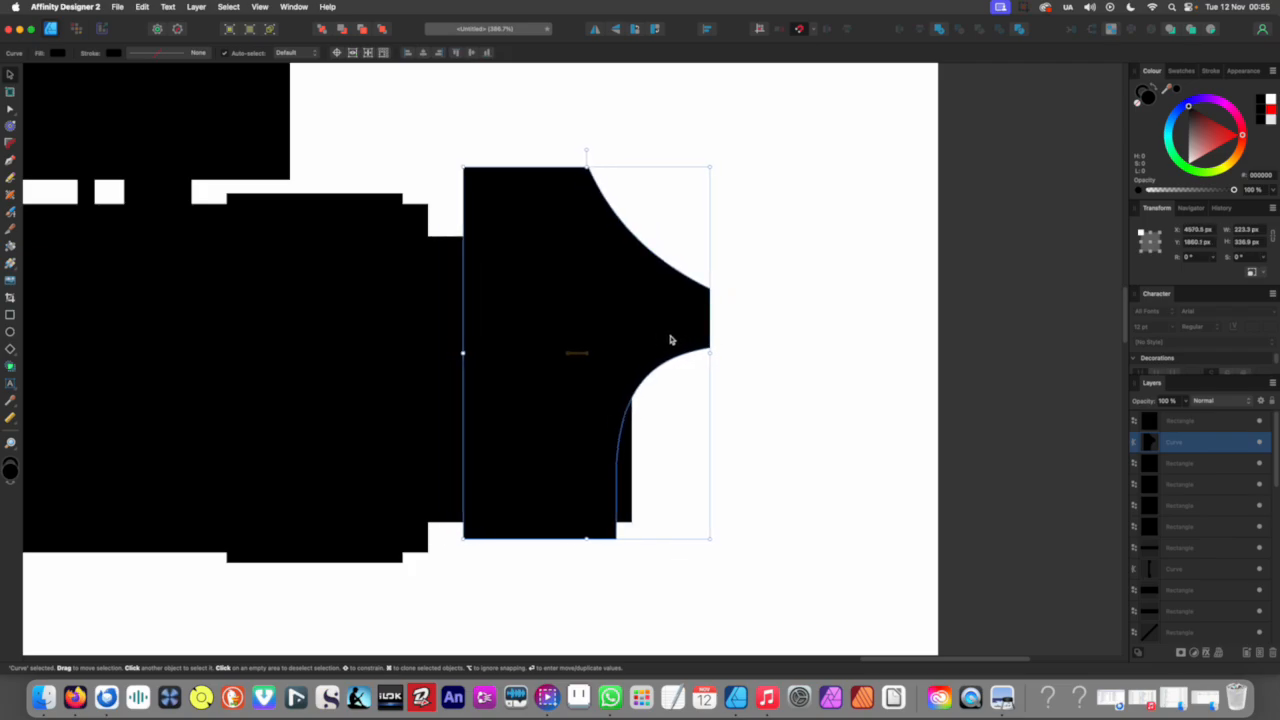
pyautogui.scroll(-6, 669, 337)
pyautogui.click(654, 417)
pyautogui.scroll(2, 654, 420)
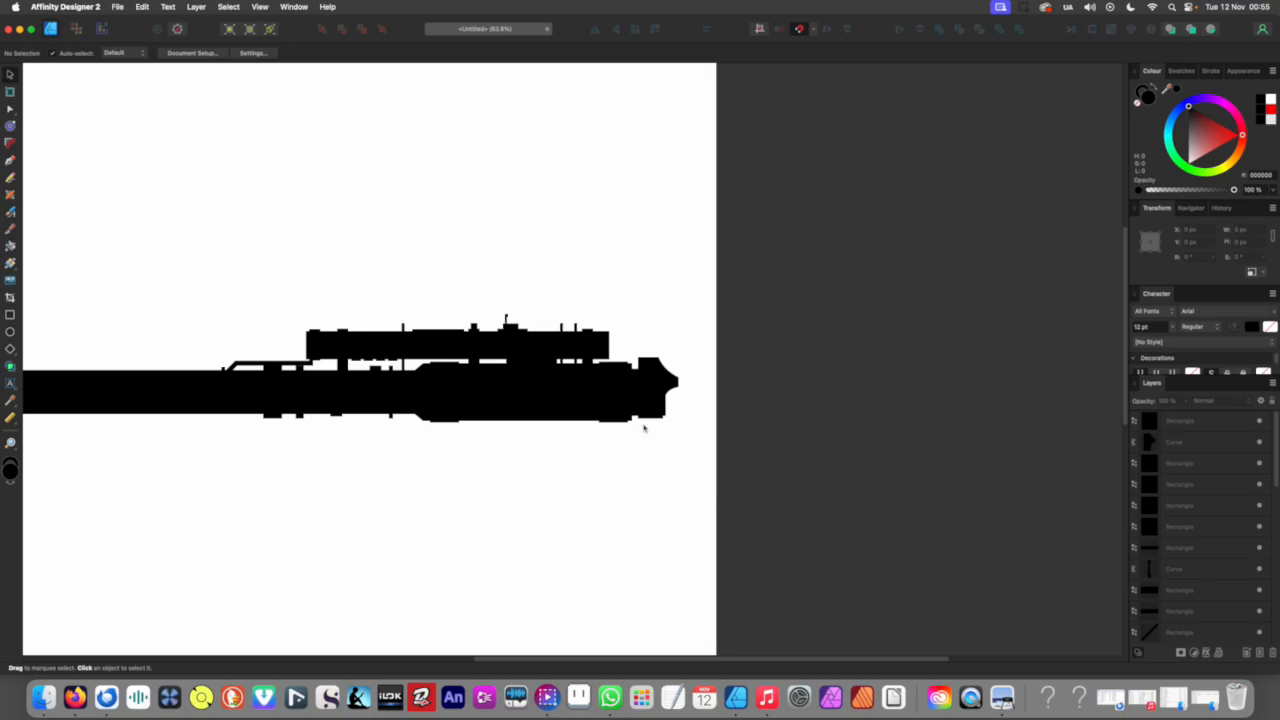
# Step: Draw a thin black horizontal rectangle of about 55 × 10 px bridging the upper gap between the thick section and the end block
pyautogui.scroll(10, 651, 374)
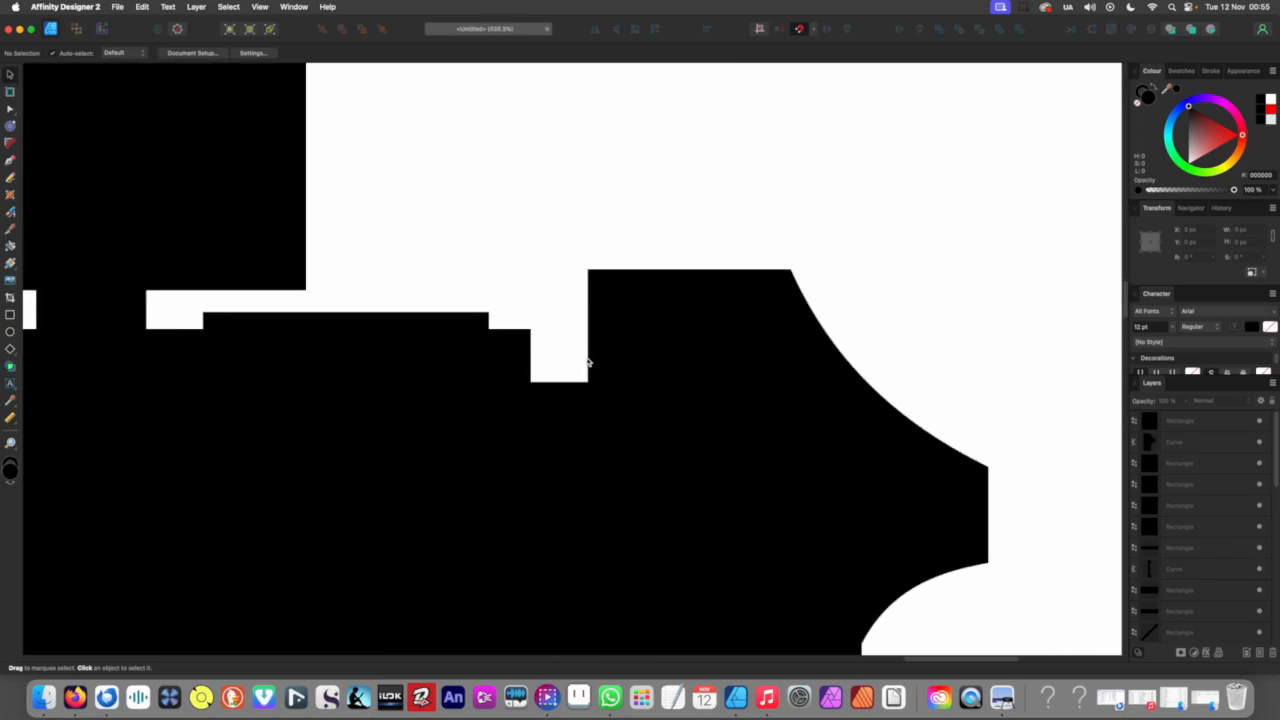
pyautogui.click(10, 314)
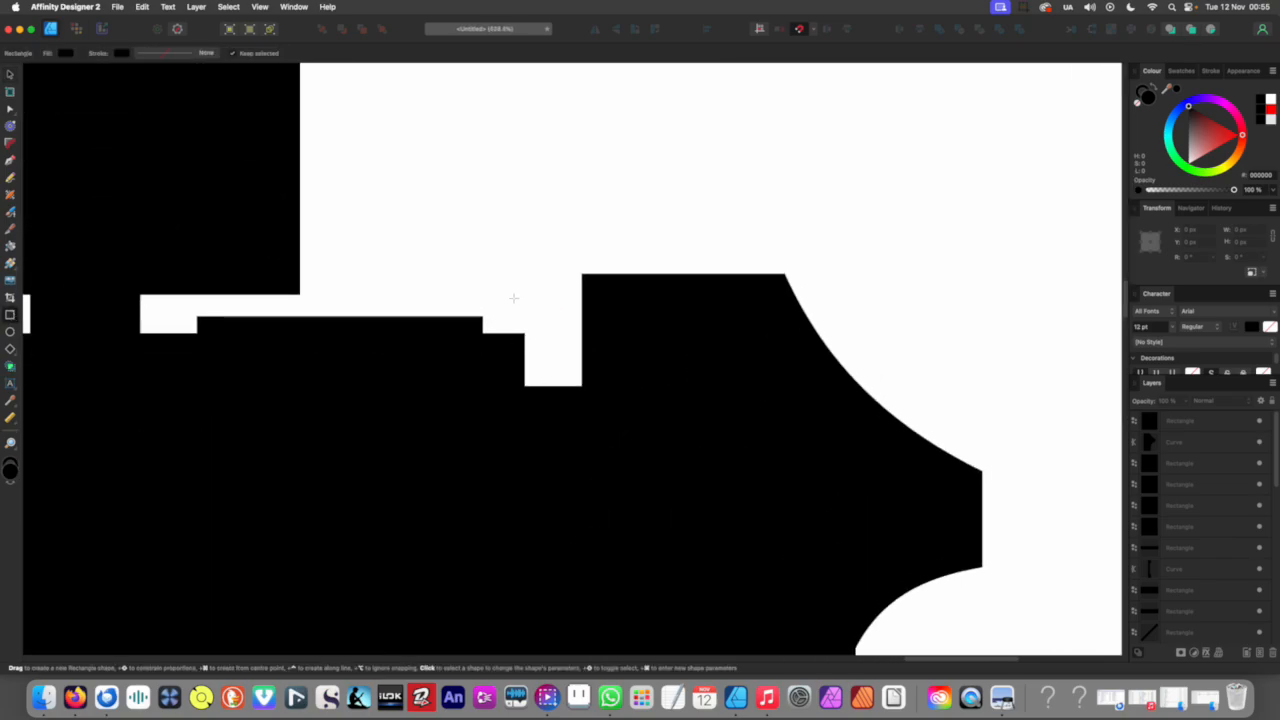
pyautogui.moveTo(505, 344); pyautogui.dragTo(611, 366)
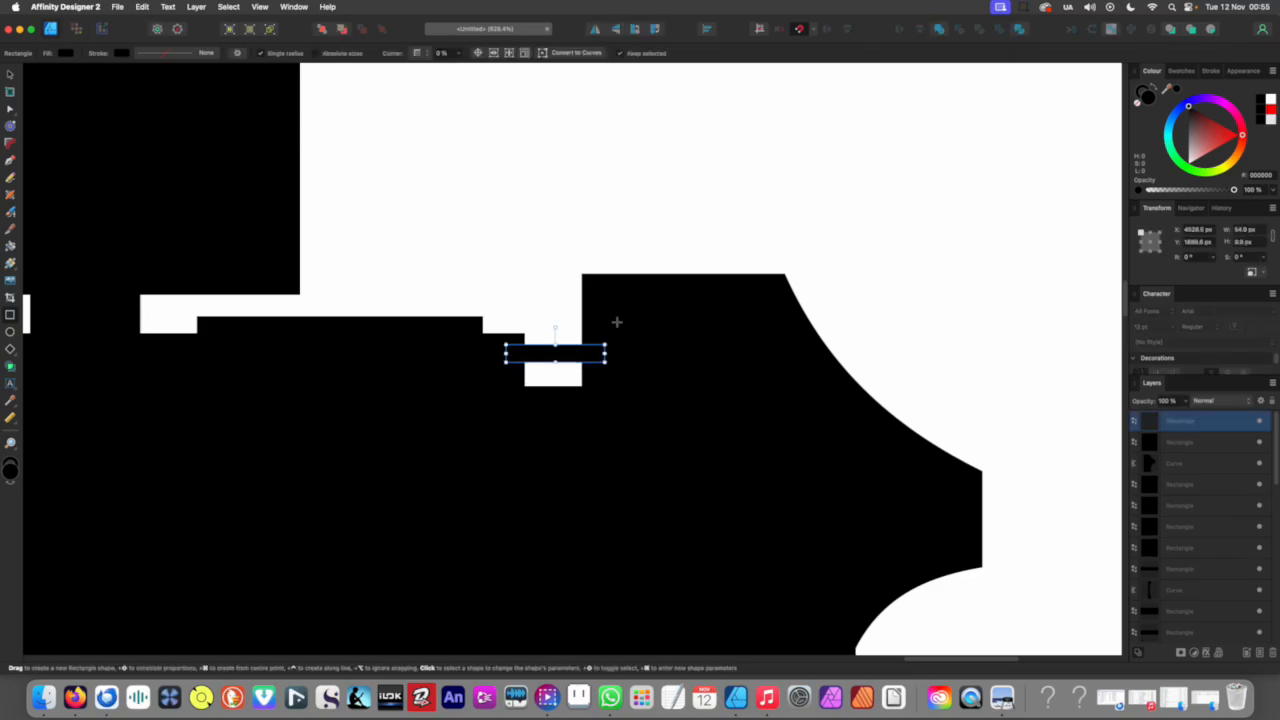
pyautogui.scroll(-10, 556, 431)
pyautogui.scroll(-5, 556, 431)
pyautogui.hscroll(-3, 580, 470)
pyautogui.press('v')
pyautogui.click(591, 492)
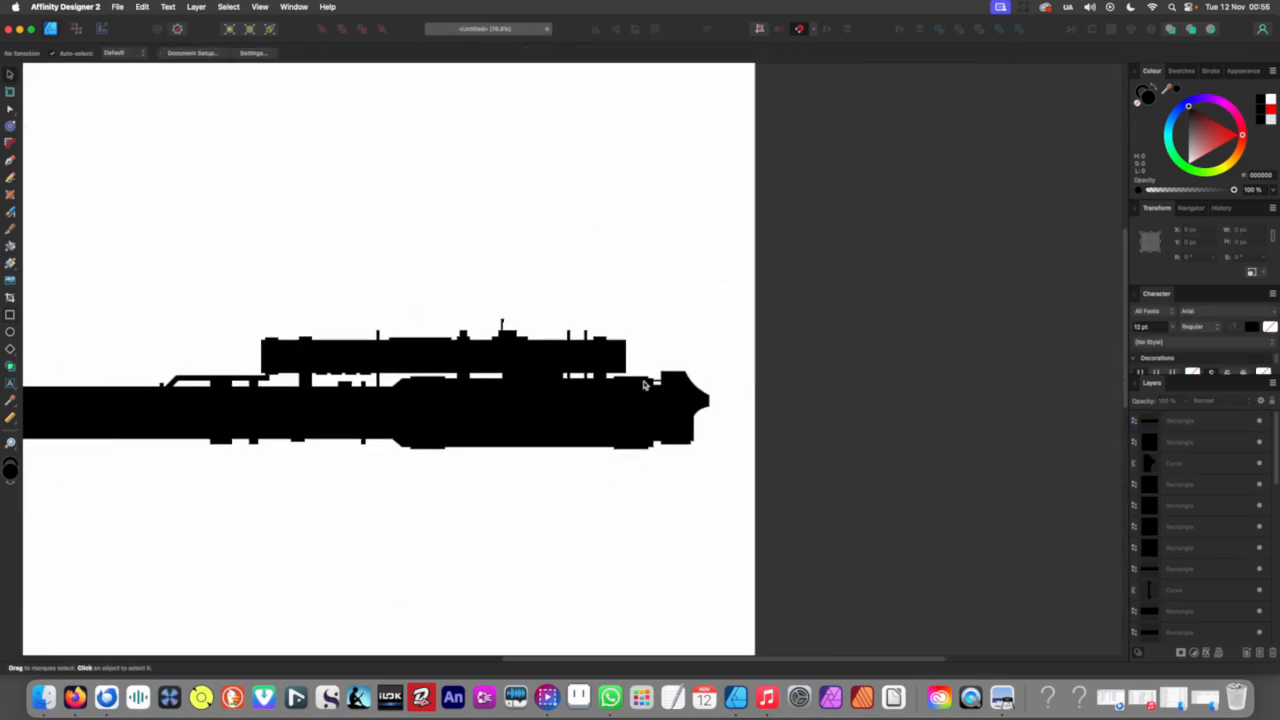
# Step: Draw a narrow vertical rectangle, slightly shorter than the scope tube, as a cap protruding from the end nearest the end block
pyautogui.scroll(7, 630, 385)
pyautogui.scroll(3, 567, 287)
pyautogui.click(10, 313)
pyautogui.moveTo(596, 264)
pyautogui.mouseDown()
pyautogui.moveTo(626, 323)
pyautogui.moveTo(618, 386)
pyautogui.moveTo(628, 380)
pyautogui.mouseUp()
pyautogui.press('super+0')
pyautogui.press('v')
pyautogui.click(424, 358)
# Step: Copy the narrow end cap to the opposite end of the scope tube
pyautogui.scroll(10, 424, 358)
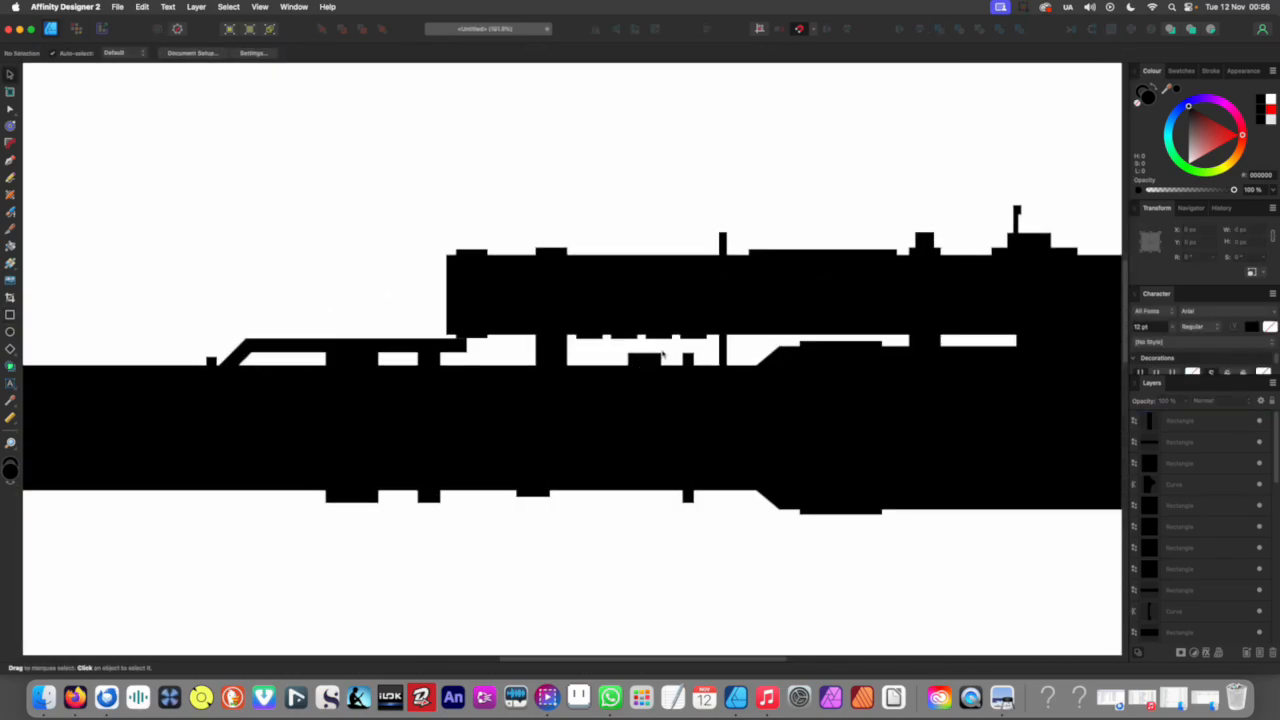
pyautogui.moveTo(1078, 320); pyautogui.dragTo(212, 308)
pyautogui.press('super+0')
pyautogui.click(470, 440)
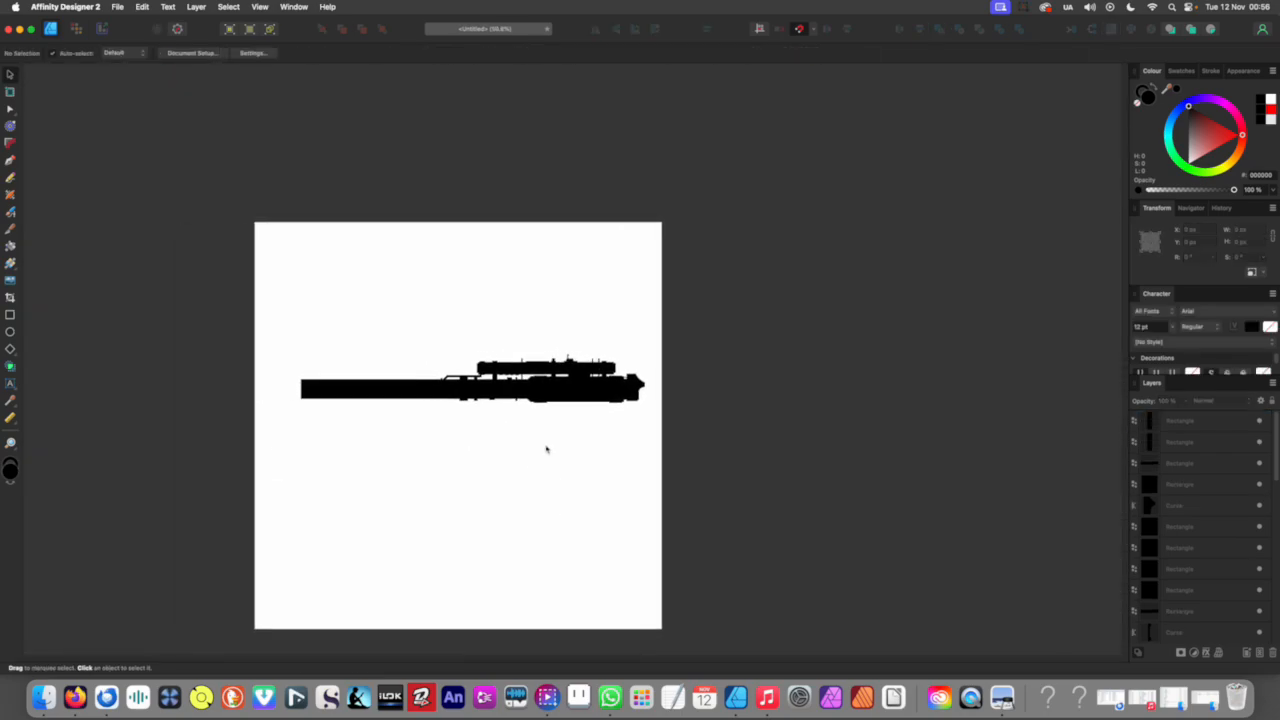
# Step: Copy the bands along the bare barrel: a wide and a narrow one before the raised rail and a narrow one near the free end
pyautogui.scroll(2, 554, 424)
pyautogui.scroll(2, 488, 371)
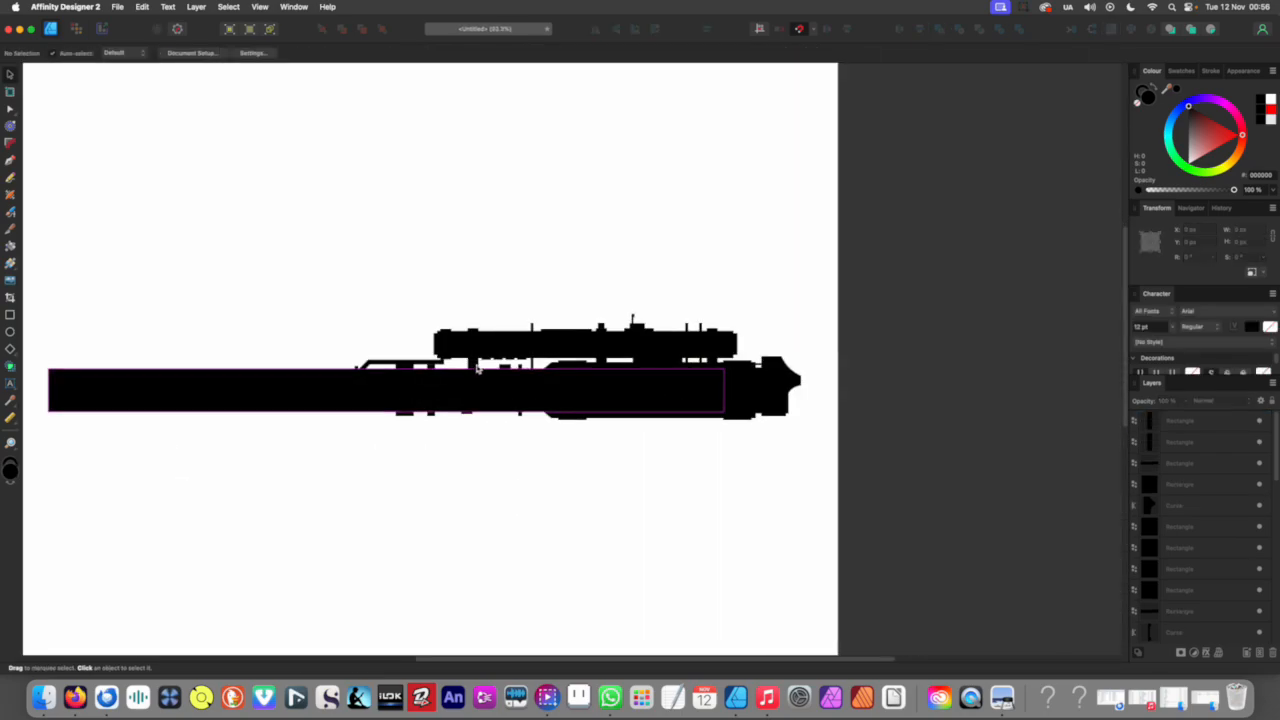
pyautogui.scroll(-3, 591, 371)
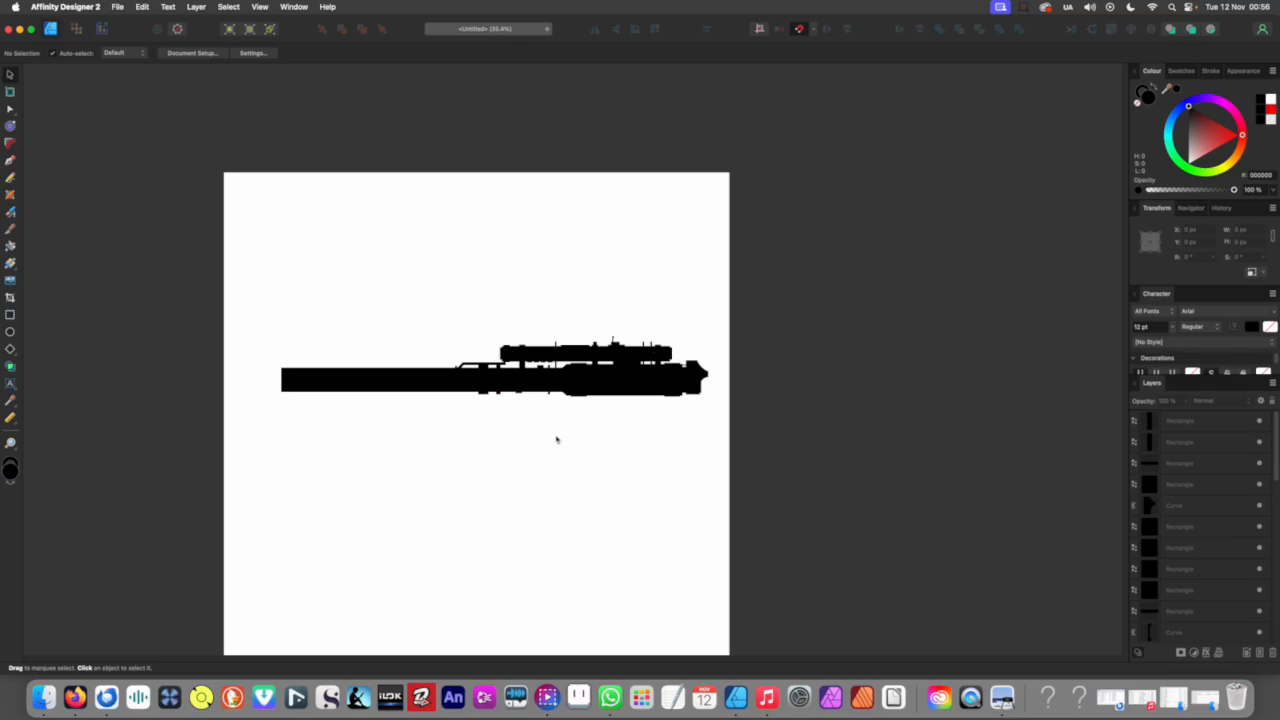
pyautogui.moveTo(523, 406); pyautogui.dragTo(590, 427)
pyautogui.scroll(3, 609, 408)
pyautogui.moveTo(575, 377); pyautogui.dragTo(492, 377)
pyautogui.scroll(-10, 566, 436)
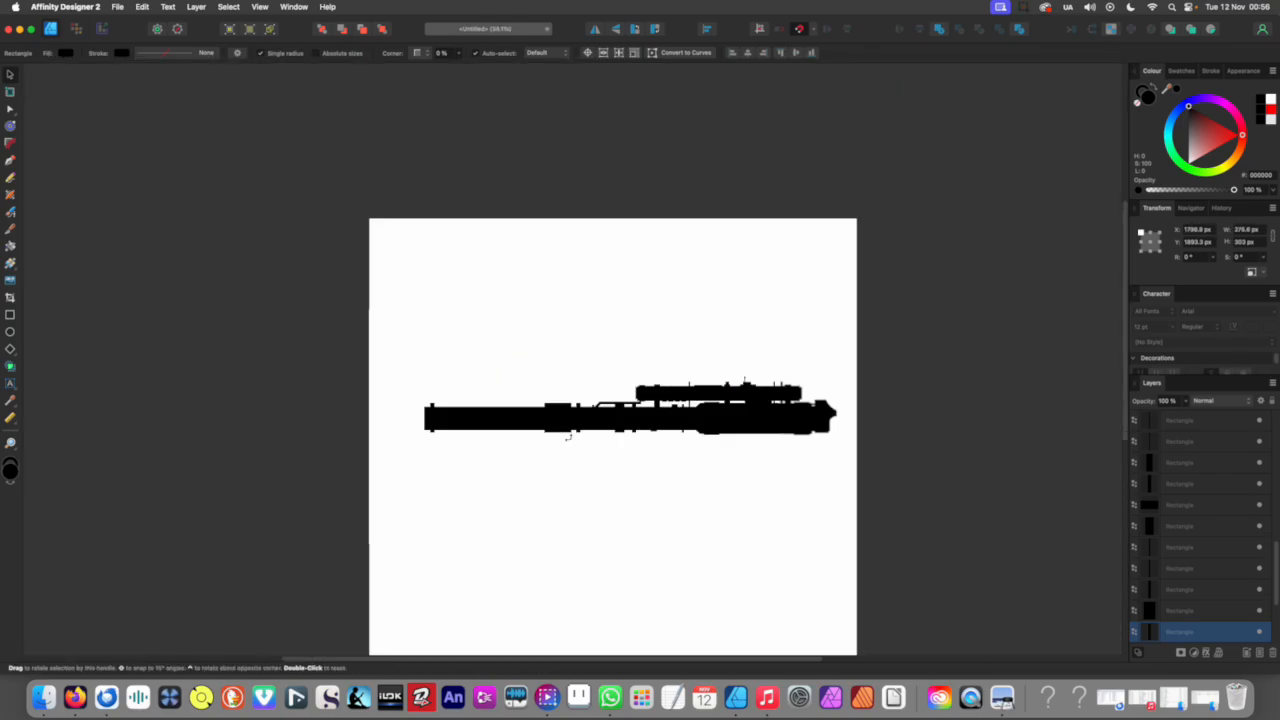
pyautogui.click(550, 474)
pyautogui.scroll(-1, 540, 464)
pyautogui.hscroll(3, 503, 455)
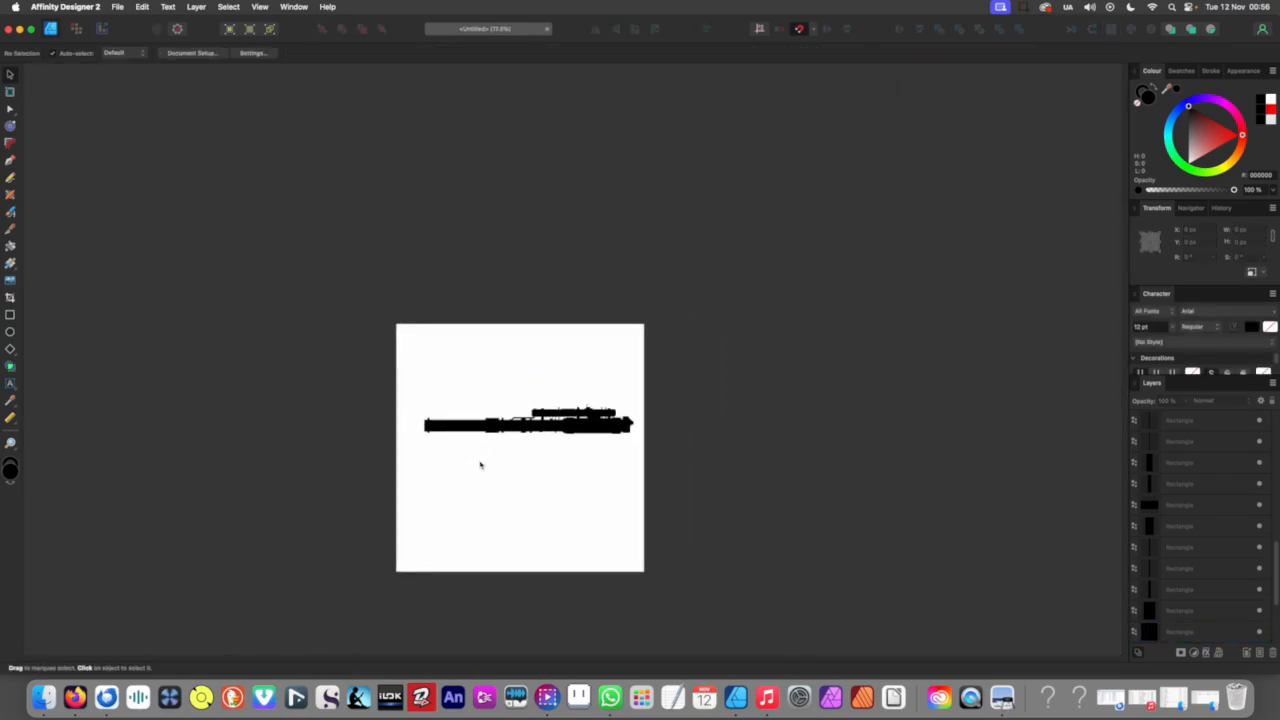
pyautogui.scroll(10, 425, 428)
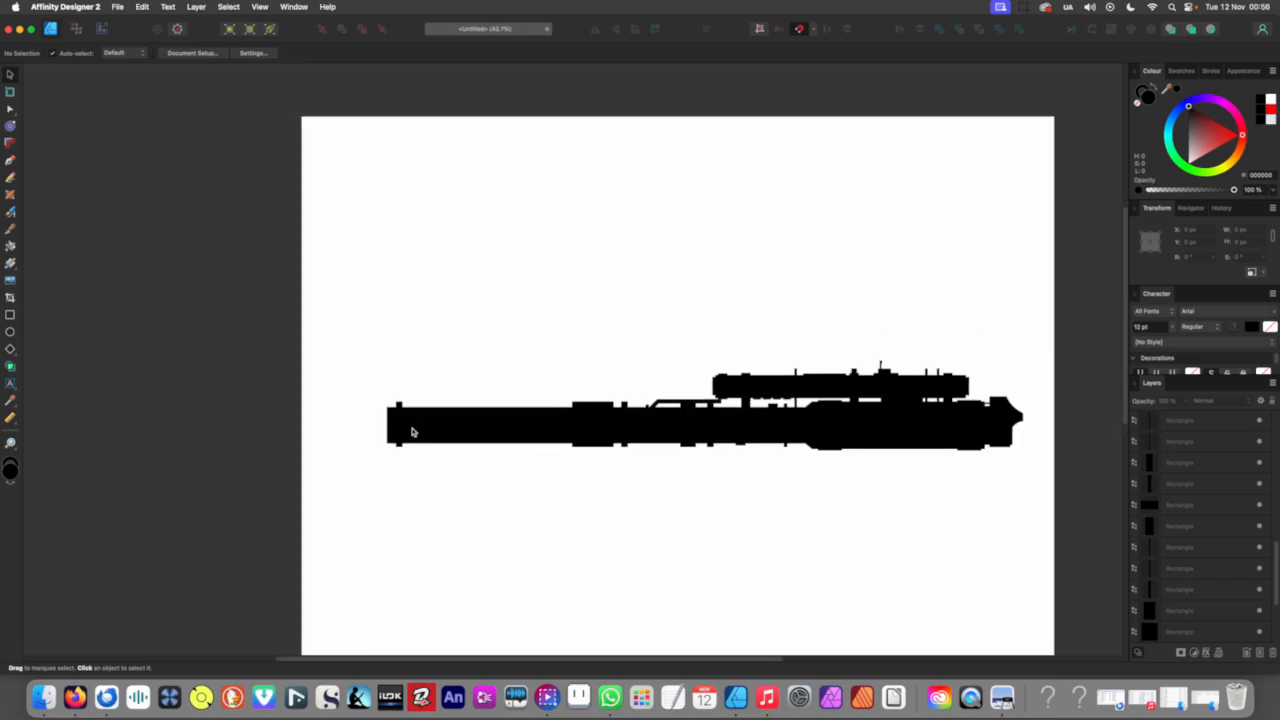
pyautogui.click(398, 423)
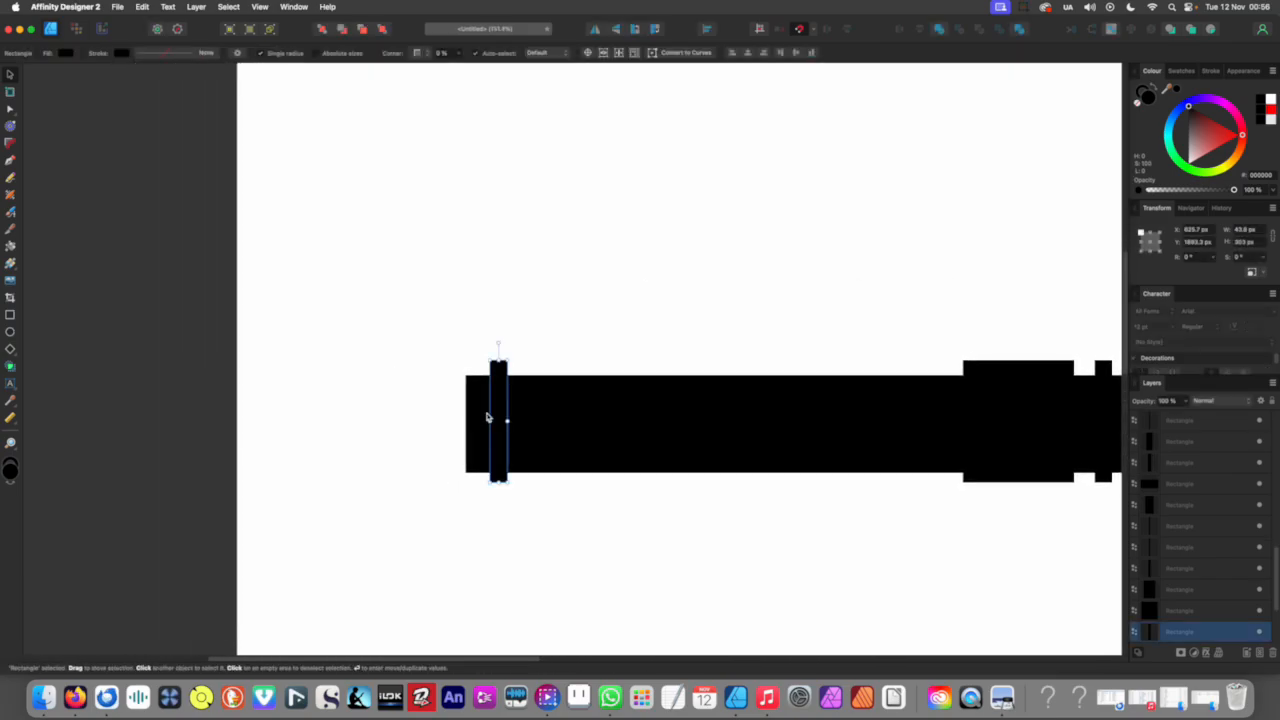
pyautogui.scroll(-5, 571, 426)
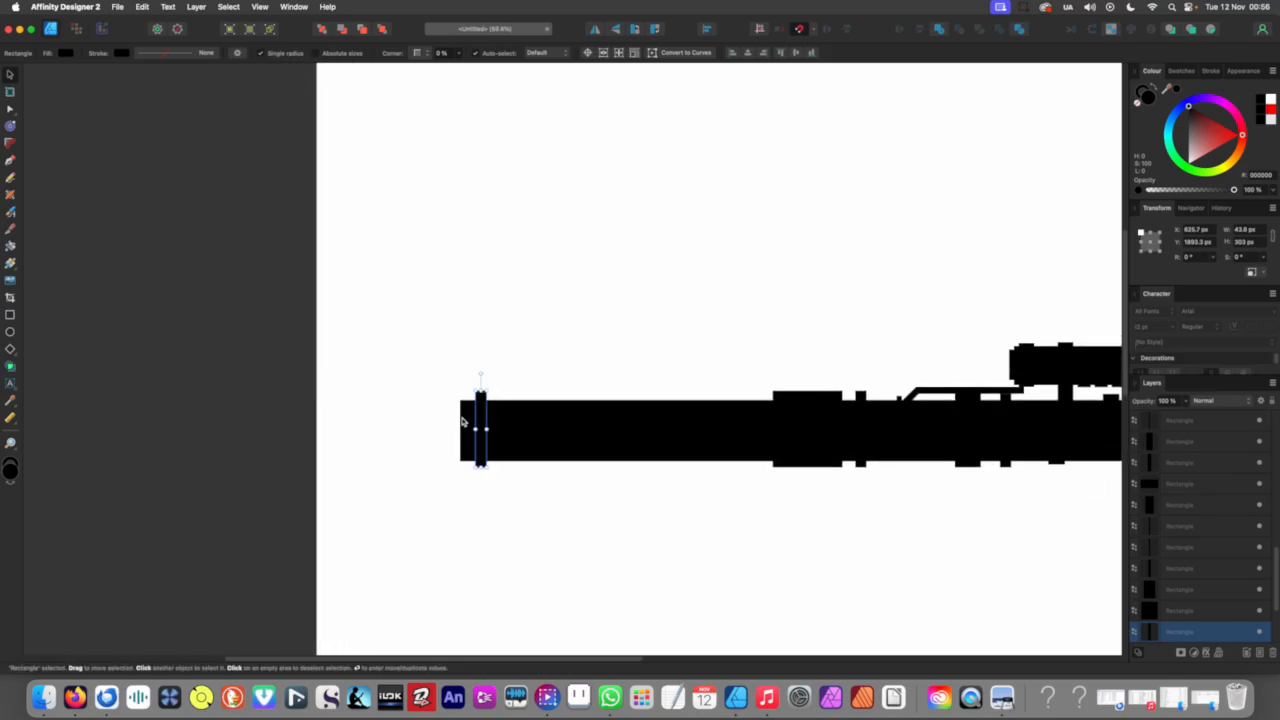
pyautogui.scroll(-4, 379, 409)
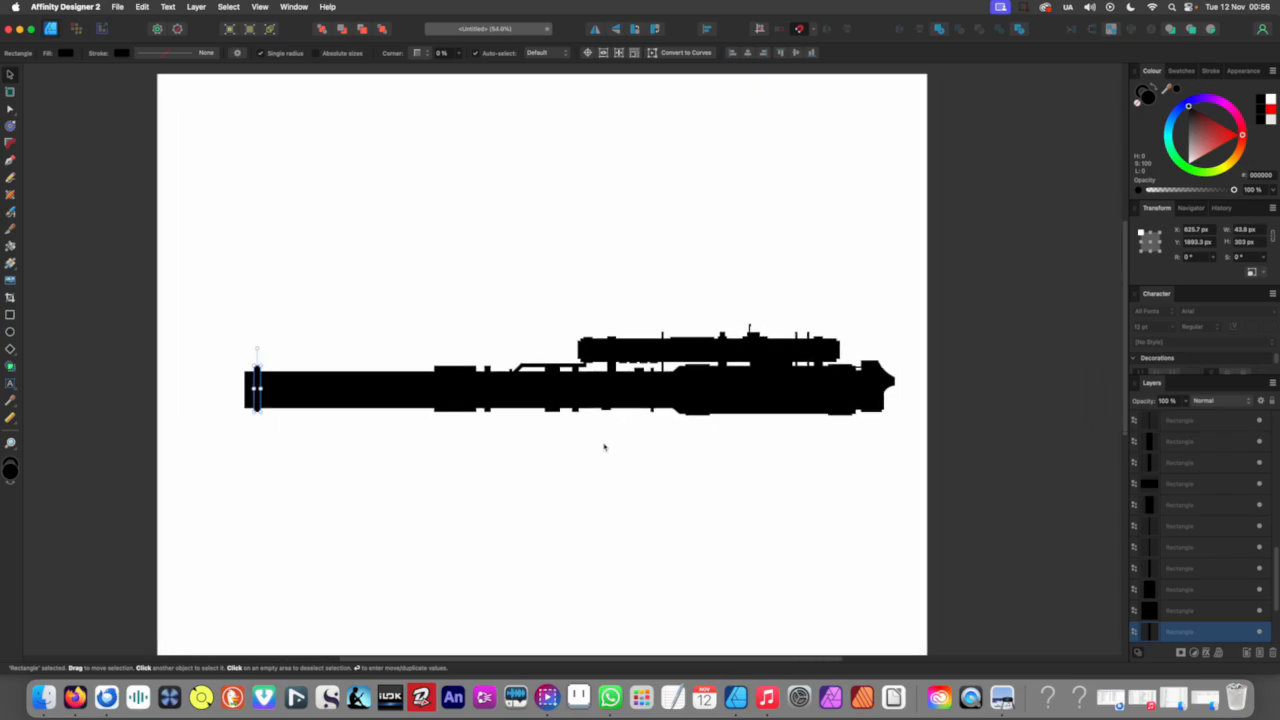
# Step: Enlarge the small hooked post on top of the scope tube, widening it to about 32 px and making it taller
pyautogui.moveTo(657, 437); pyautogui.dragTo(496, 455)
pyautogui.scroll(8, 576, 437)
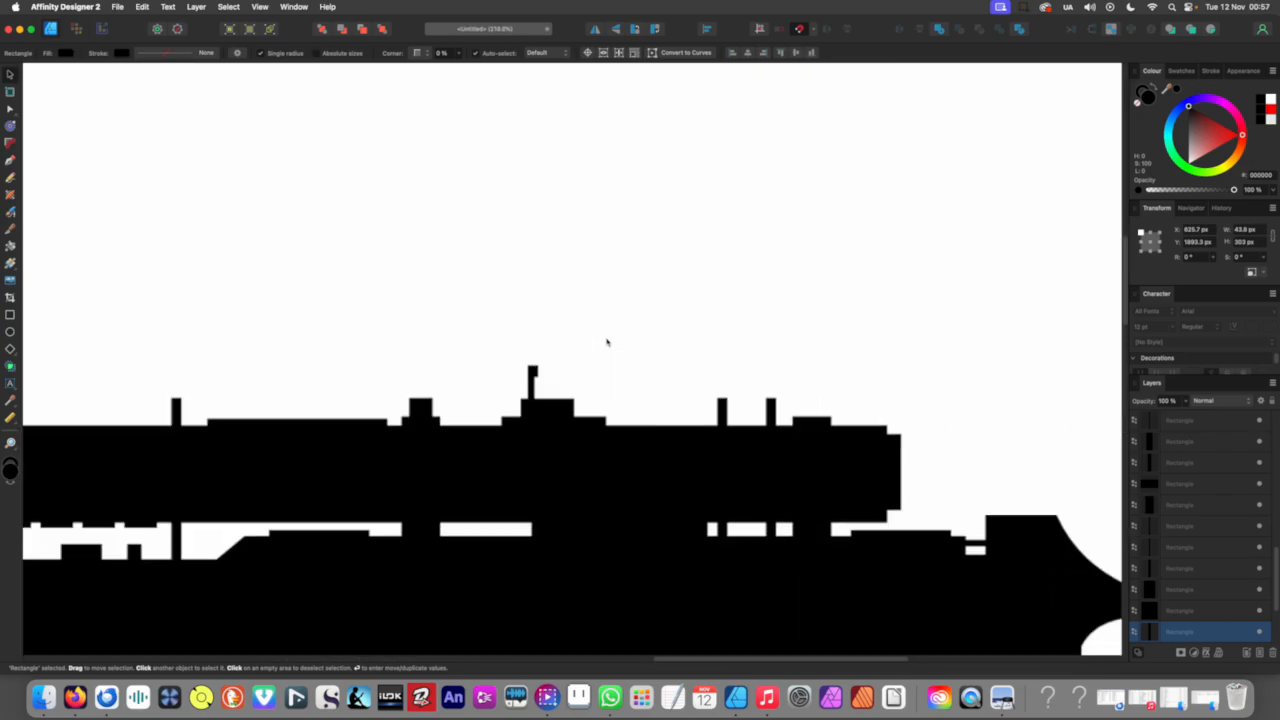
pyautogui.click(524, 377)
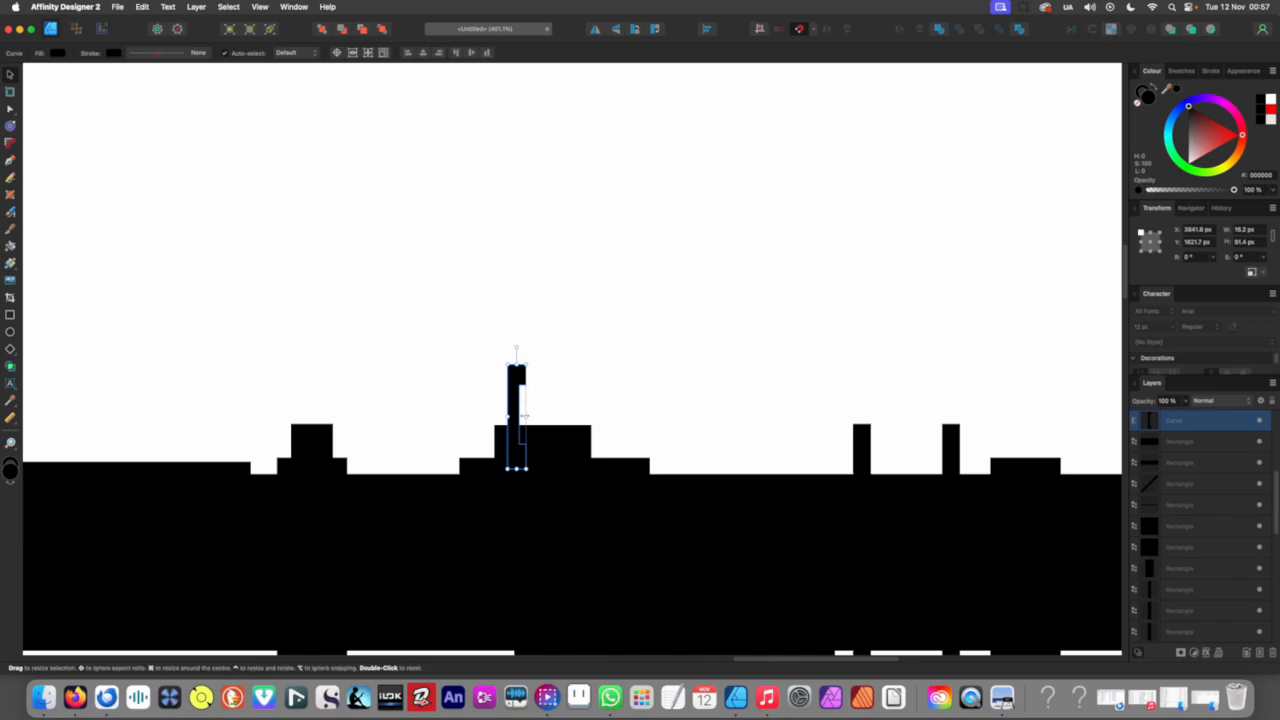
pyautogui.moveTo(527, 413); pyautogui.dragTo(543, 414)
pyautogui.moveTo(543, 366); pyautogui.dragTo(540, 301)
pyautogui.scroll(-5, 537, 227)
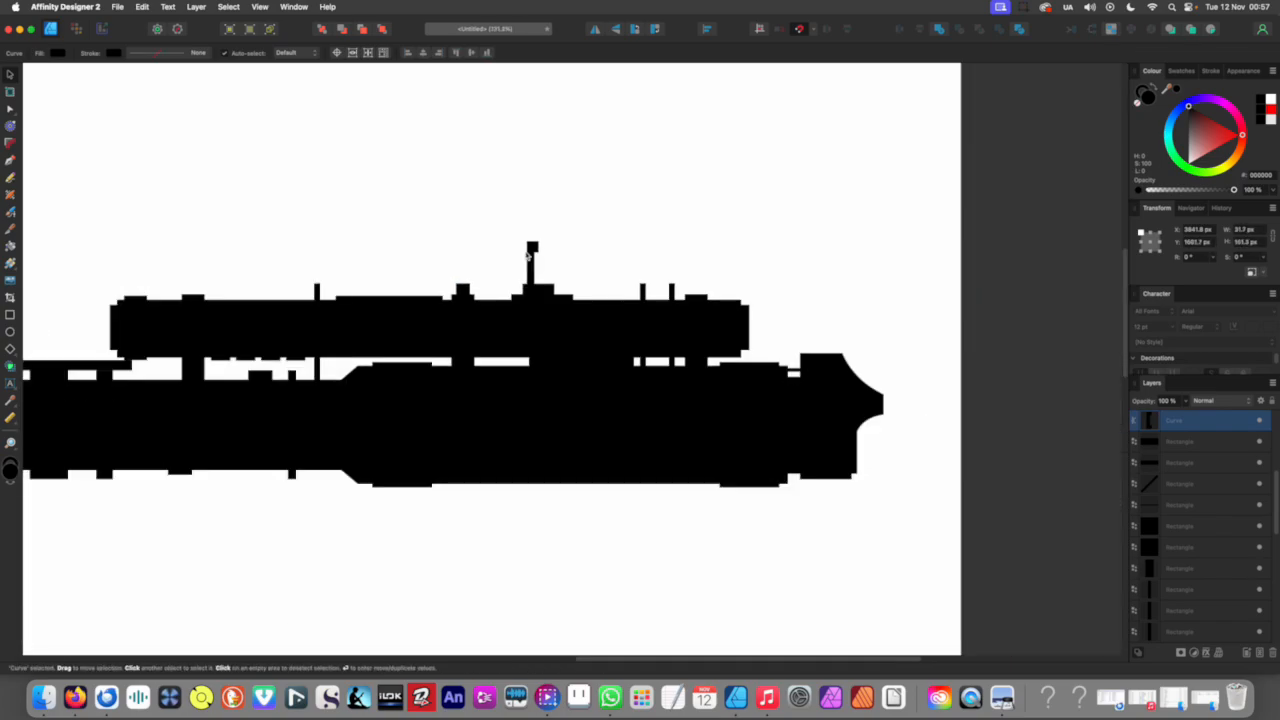
pyautogui.scroll(-5, 468, 515)
pyautogui.click(464, 521)
pyautogui.moveTo(464, 522); pyautogui.dragTo(549, 493)
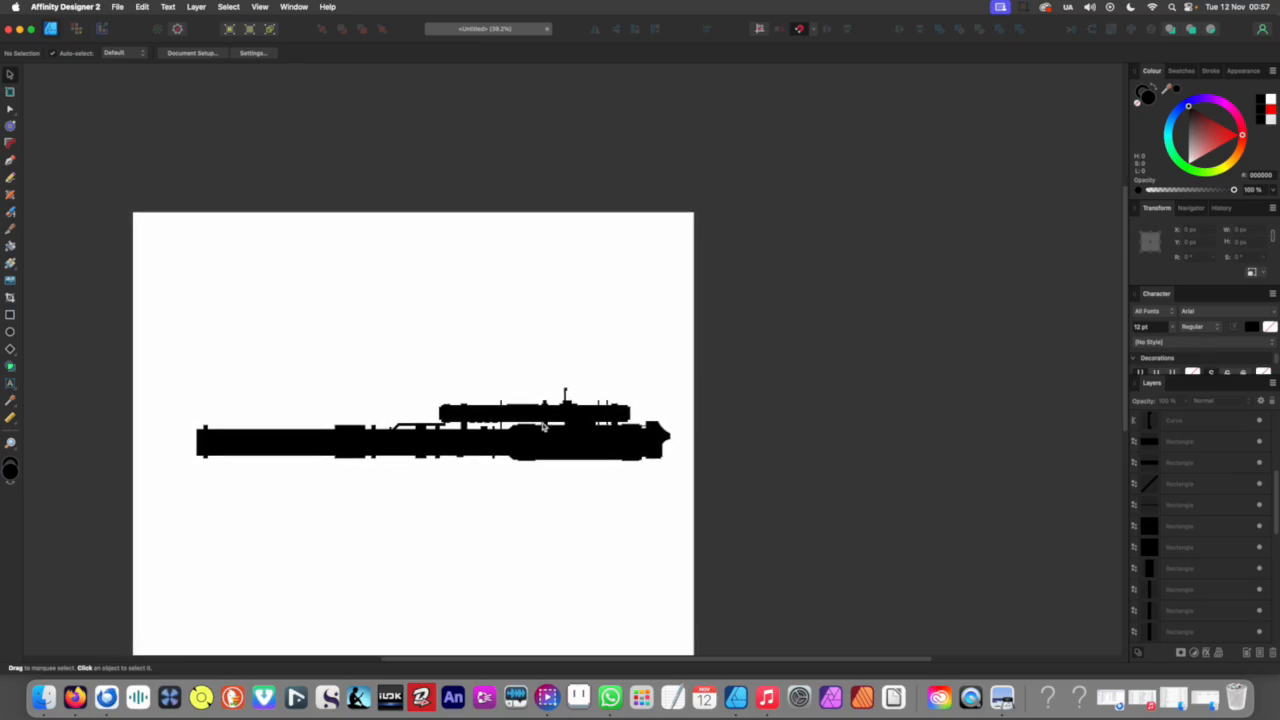
# Step: Draw a narrow vertical rectangle about 14 px wide on the scope tube beside the hooked post, and add a longer one tilted to -45°
pyautogui.scroll(10, 562, 417)
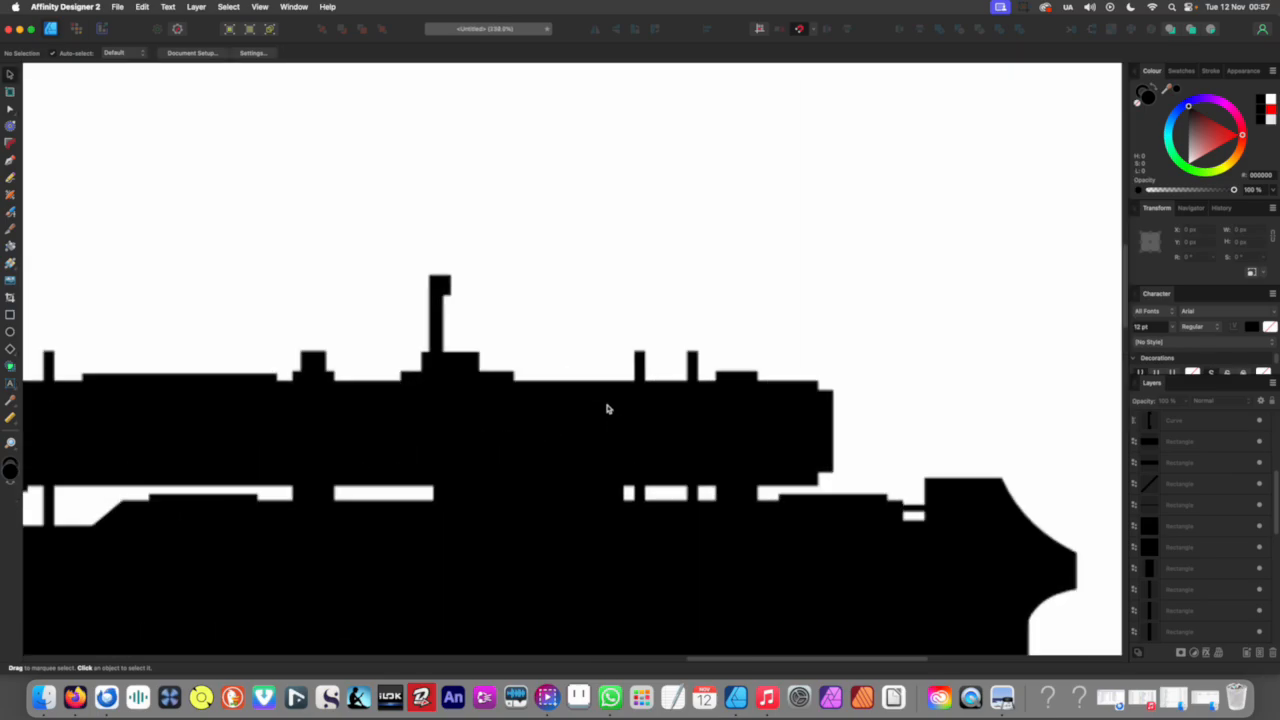
pyautogui.click(11, 315)
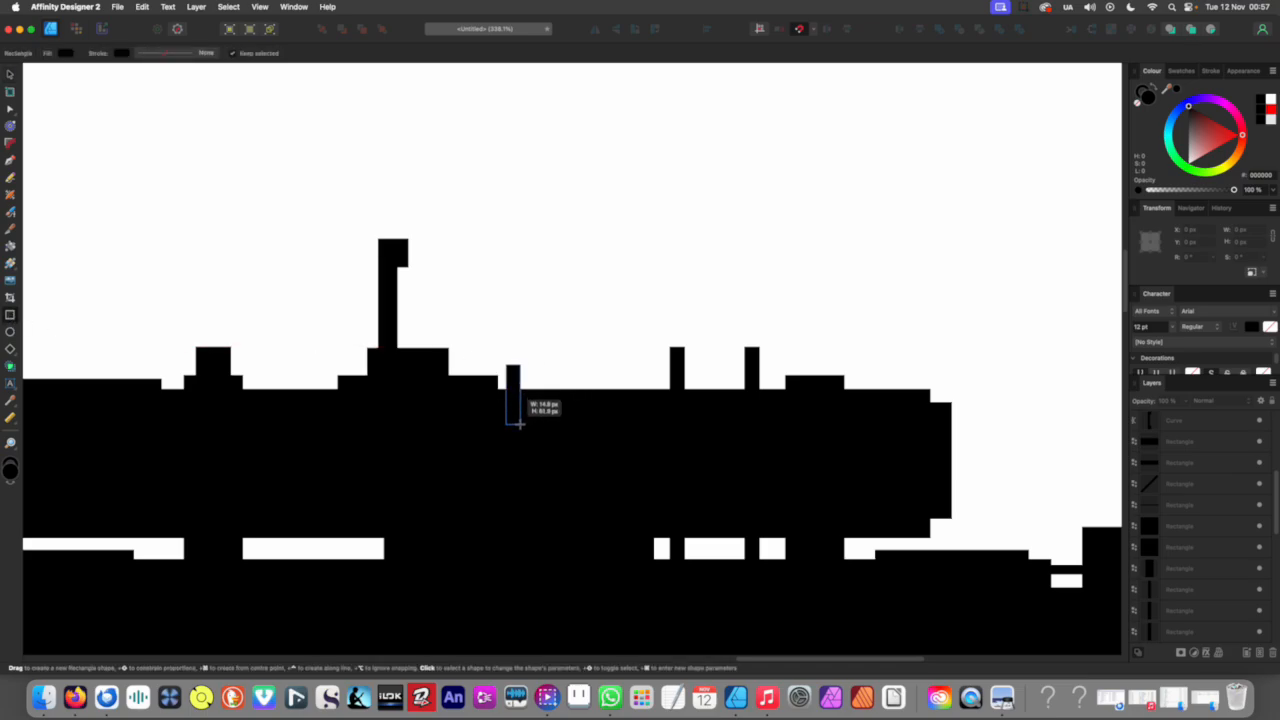
pyautogui.moveTo(519, 425); pyautogui.dragTo(537, 423)
pyautogui.moveTo(590, 364); pyautogui.dragTo(568, 390)
pyautogui.scroll(-10, 568, 390)
pyautogui.click(551, 473)
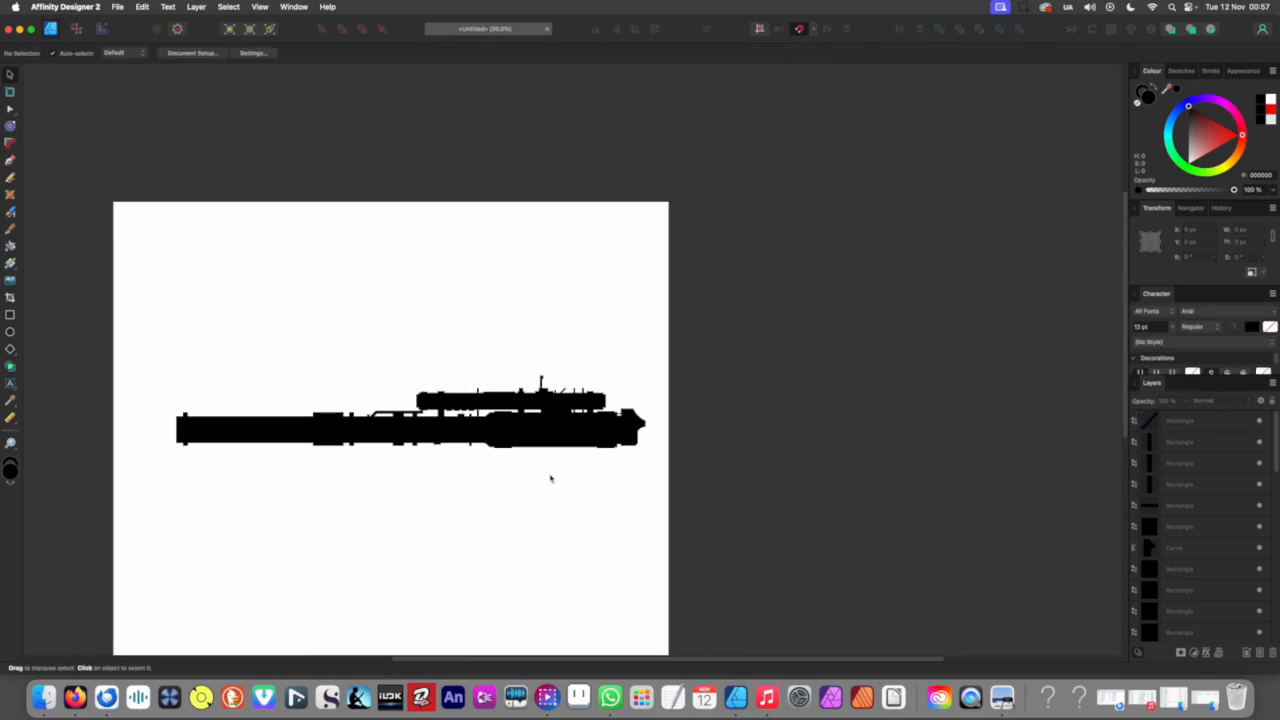
# Step: Widen the tilted rectangle on top of the scope tube to about 33 px
pyautogui.hscroll(-1, 575, 385)
pyautogui.scroll(9, 575, 385)
pyautogui.click(602, 388)
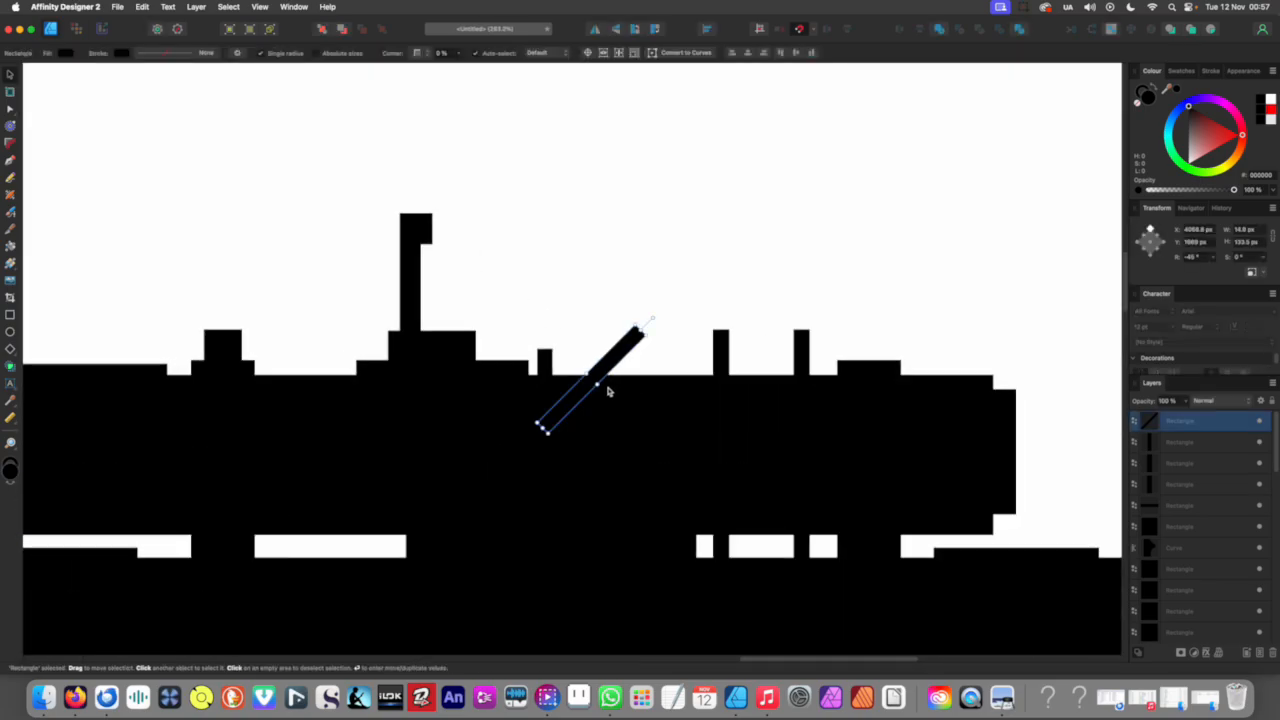
pyautogui.moveTo(598, 388); pyautogui.dragTo(629, 397)
pyautogui.scroll(-10, 578, 435)
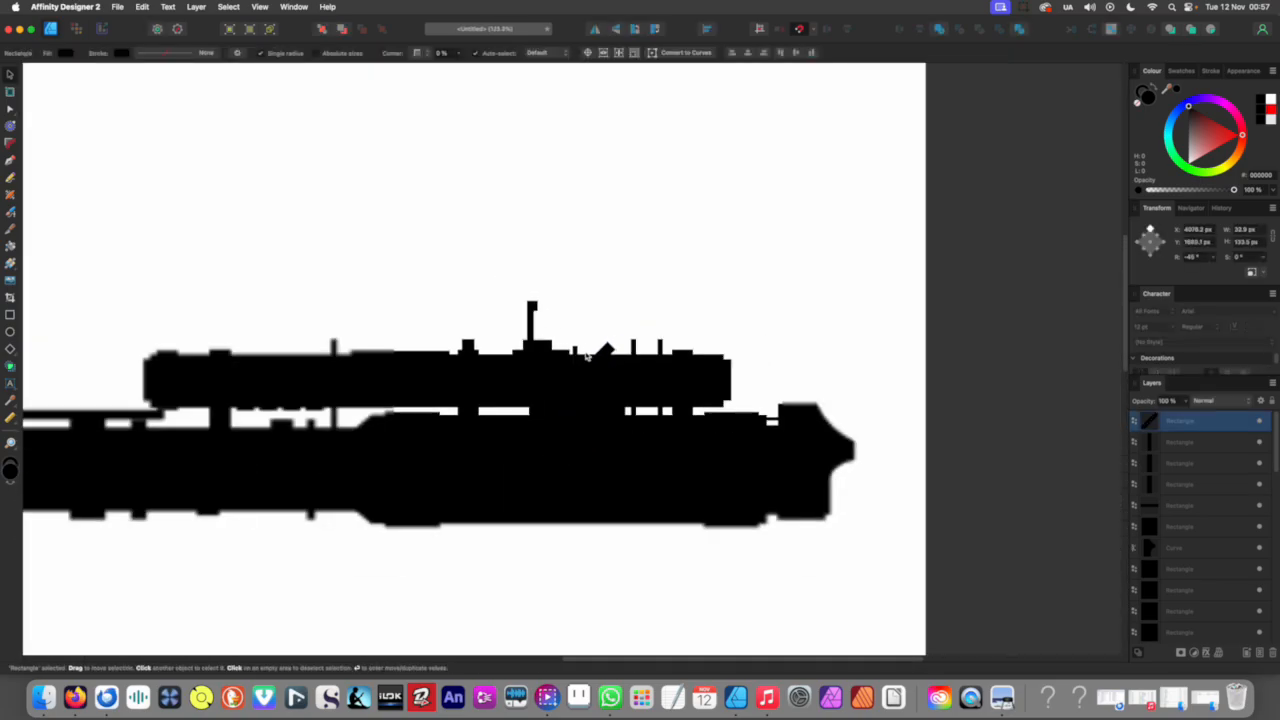
pyautogui.click(563, 472)
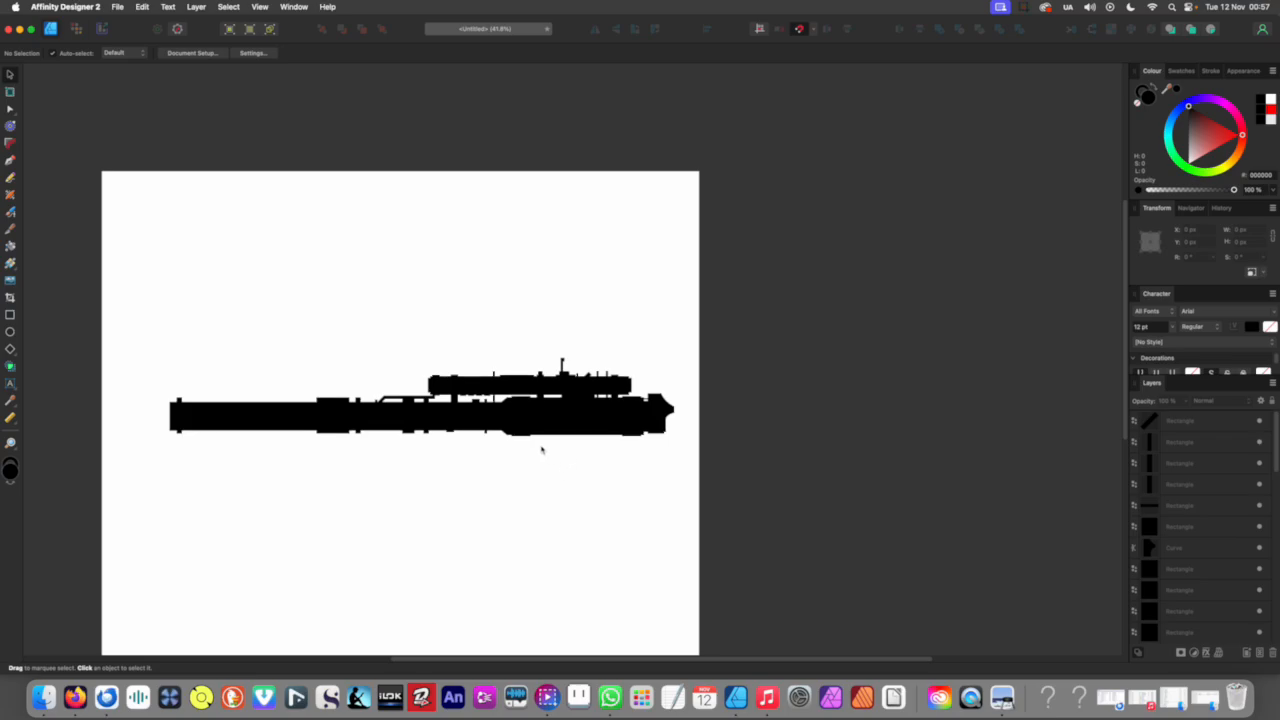
# Step: Draw a 10 × 36 px peg at the end block's upper corner and copy it to the opposite corner of that edge
pyautogui.scroll(-2, 569, 440)
pyautogui.scroll(3, 712, 397)
pyautogui.scroll(5, 712, 397)
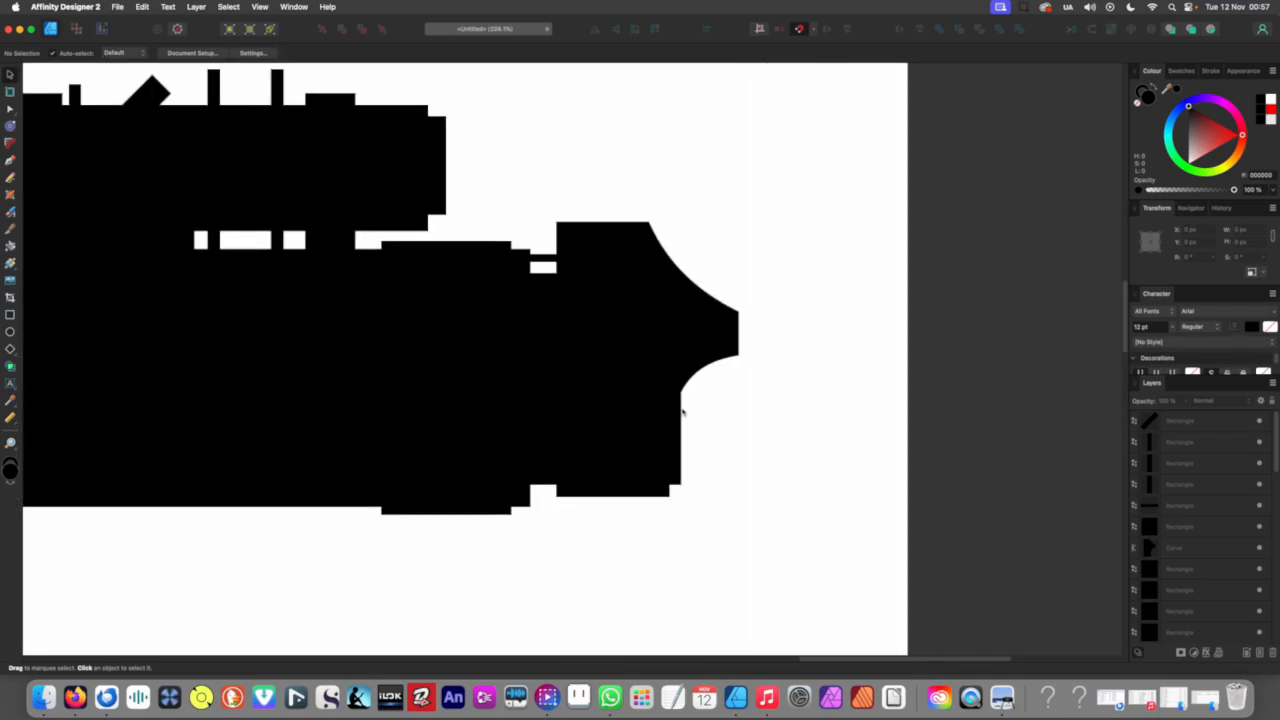
pyautogui.scroll(2, 606, 366)
pyautogui.hscroll(2, 606, 366)
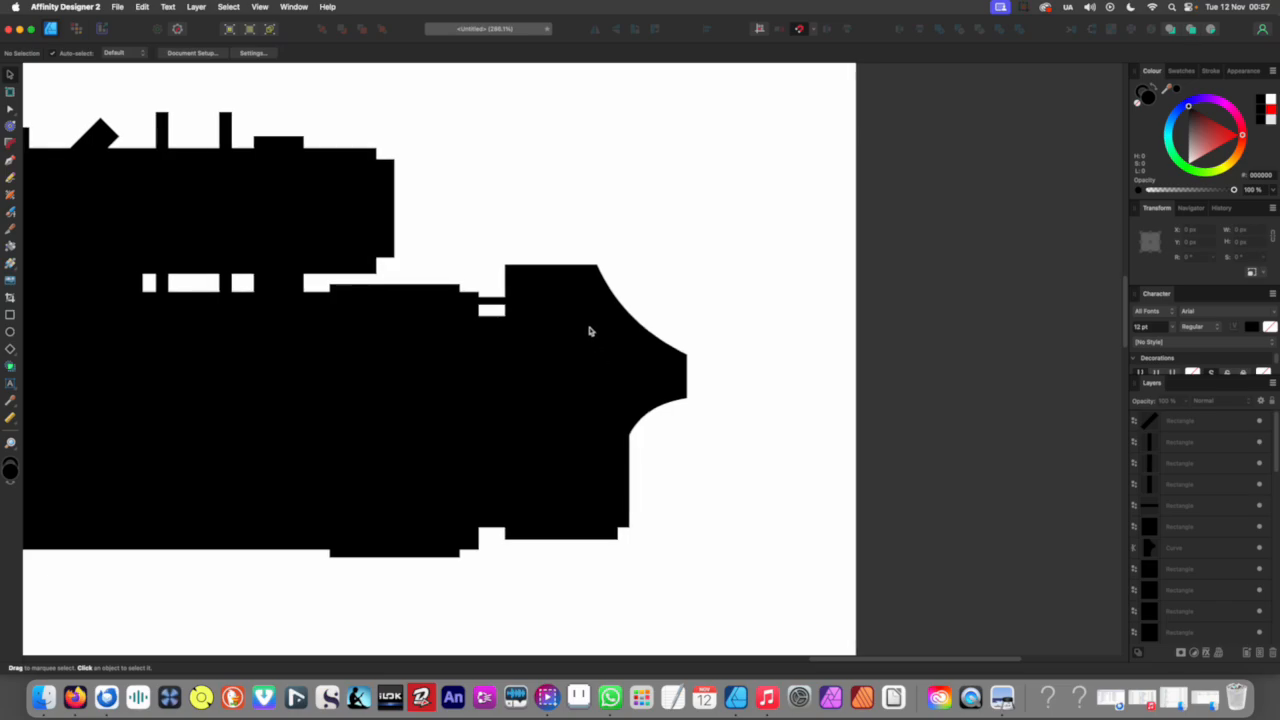
pyautogui.scroll(3, 588, 328)
pyautogui.press('m')
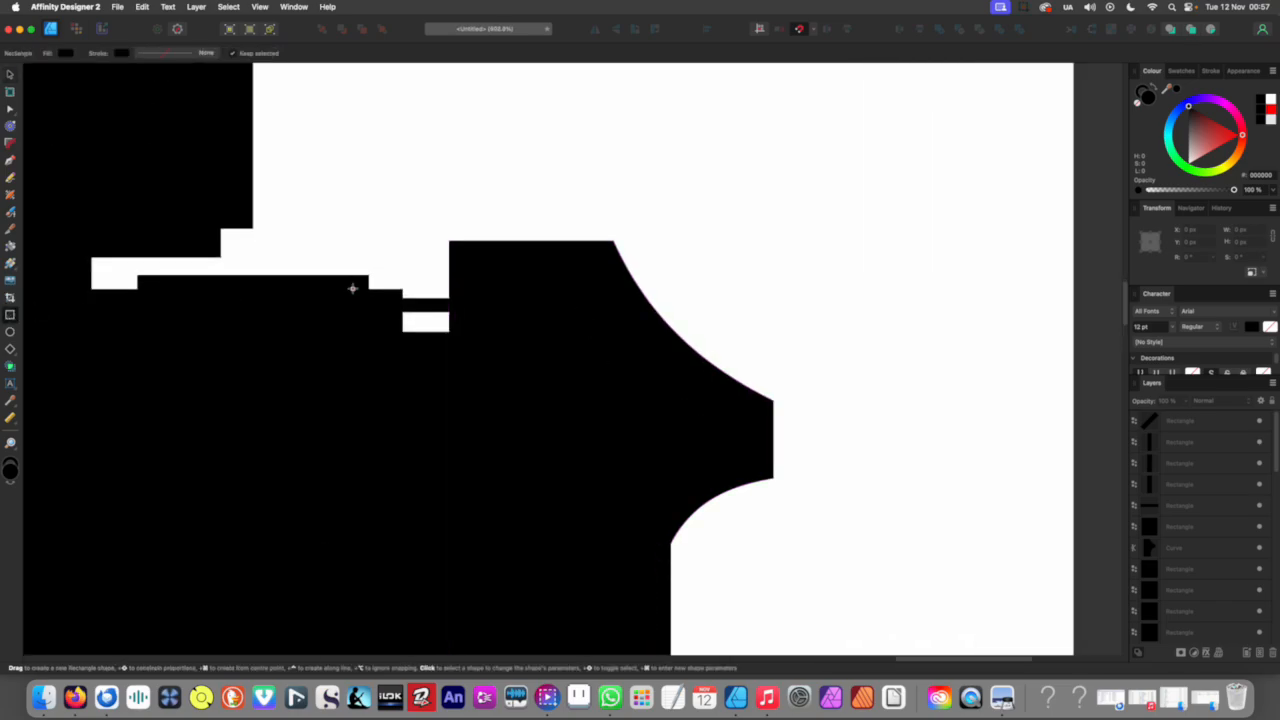
pyautogui.moveTo(449, 224); pyautogui.dragTo(463, 272)
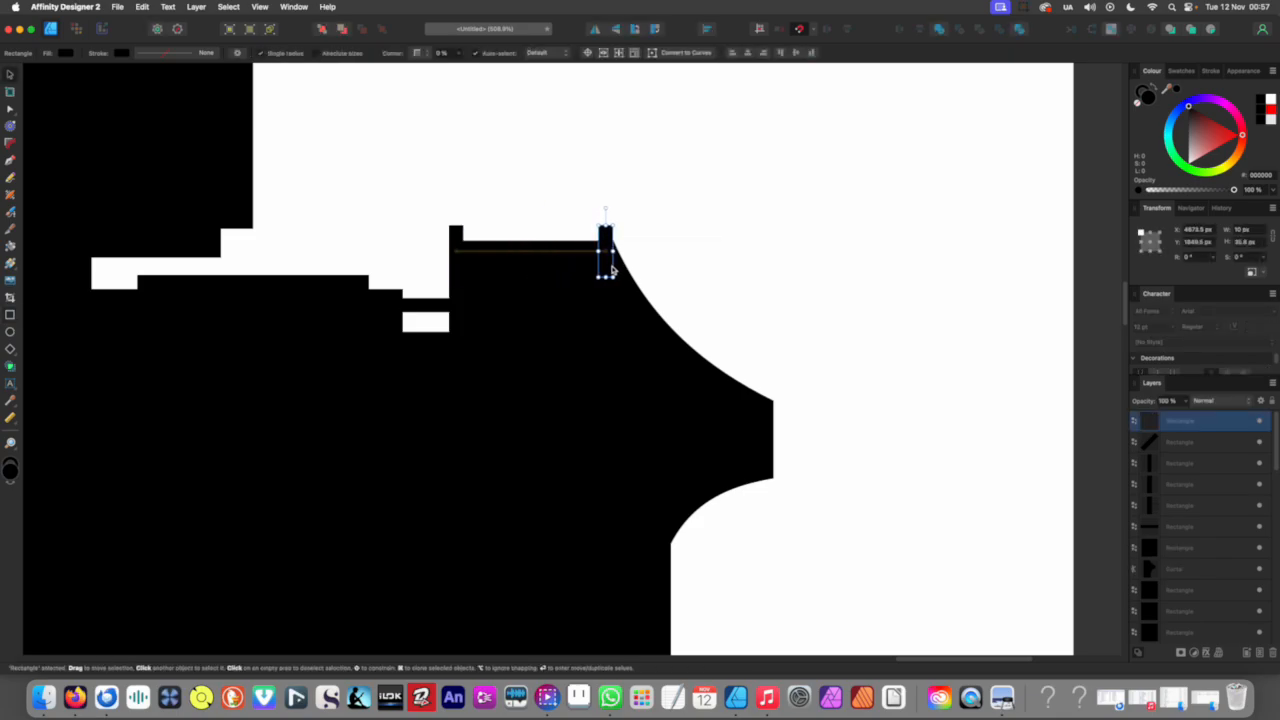
pyautogui.scroll(-10, 613, 270)
pyautogui.click(557, 417)
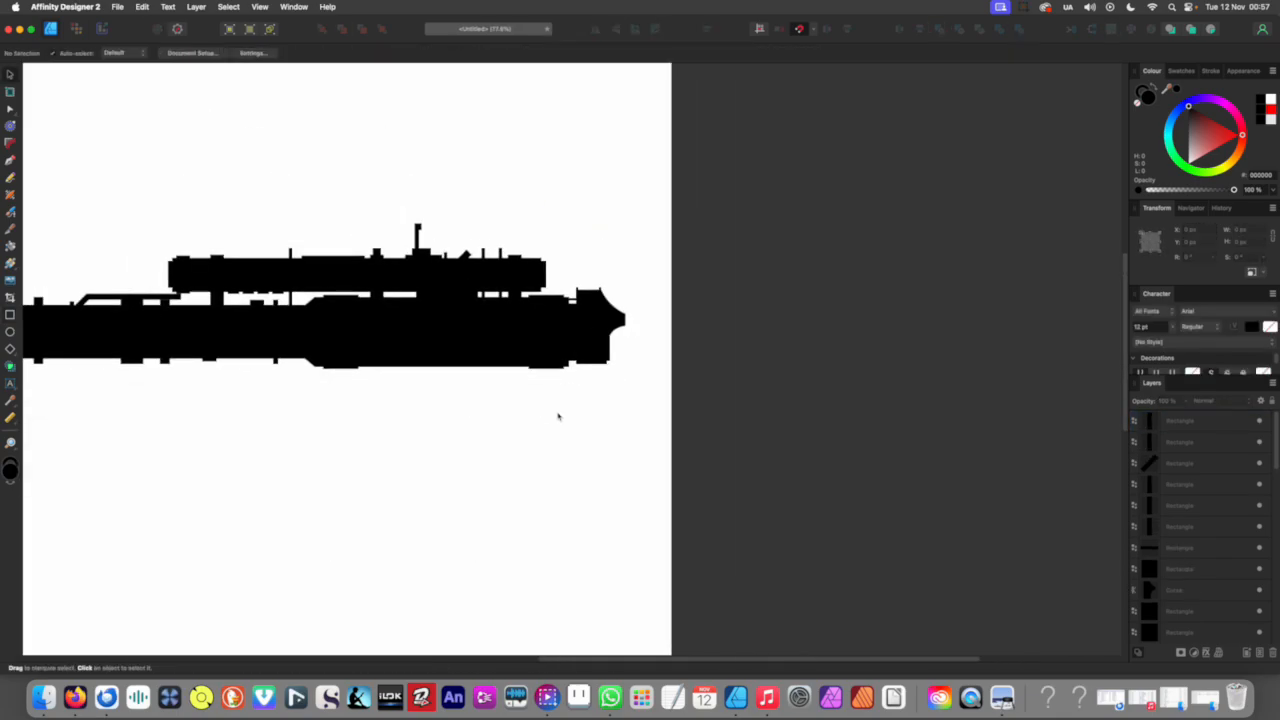
# Step: Copy both small pegs from the end block's upper edge down to its lower edge
pyautogui.scroll(5, 621, 404)
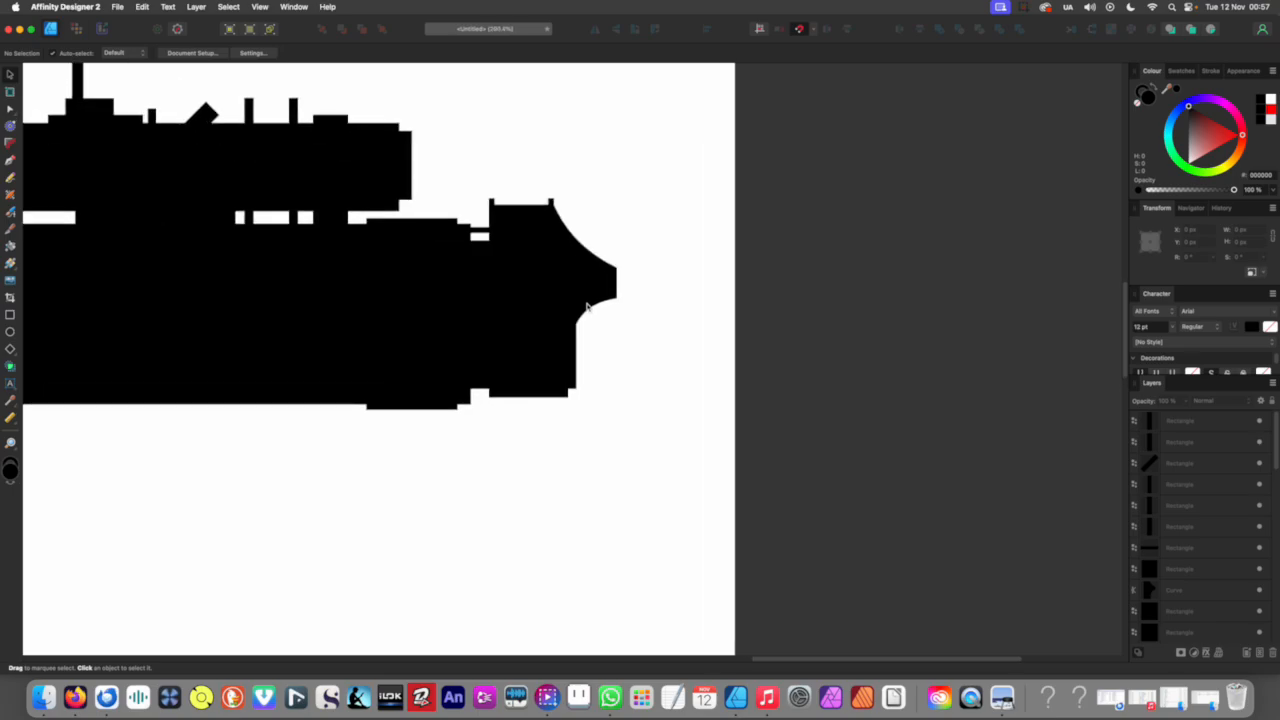
pyautogui.scroll(2, 534, 222)
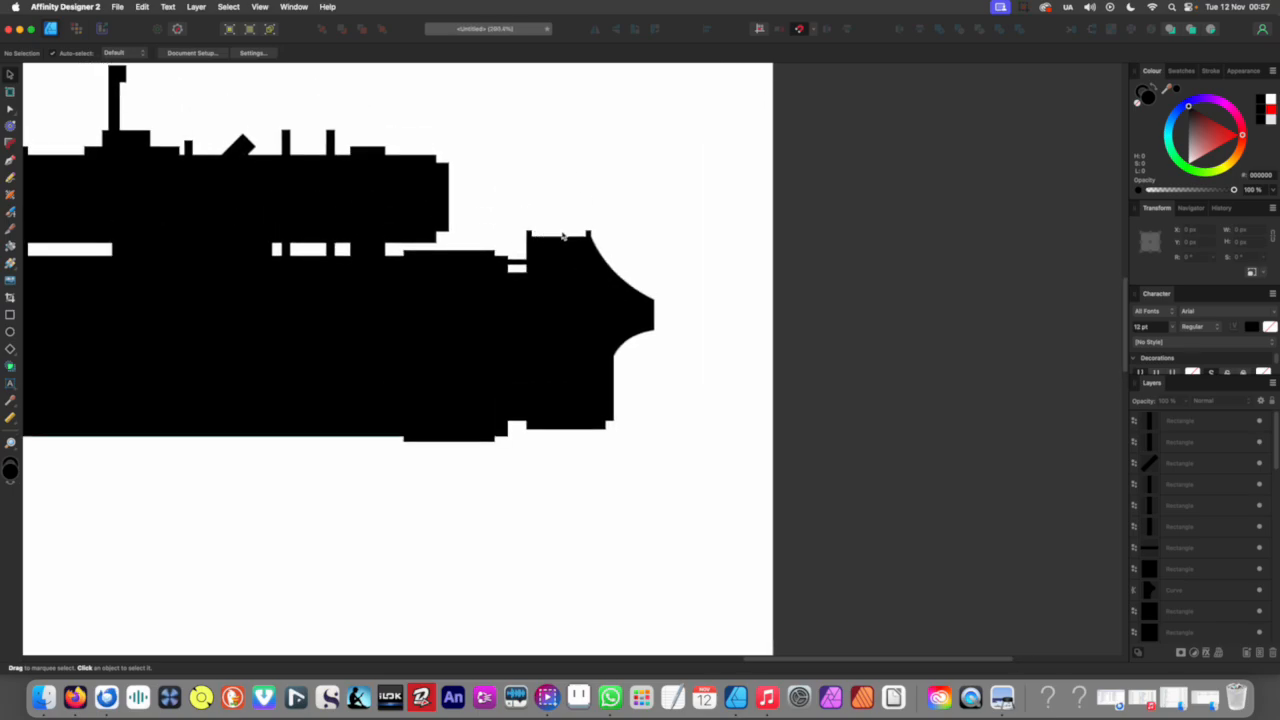
pyautogui.scroll(-2, 557, 397)
pyautogui.scroll(3, 557, 400)
pyautogui.moveTo(484, 212); pyautogui.dragTo(570, 512)
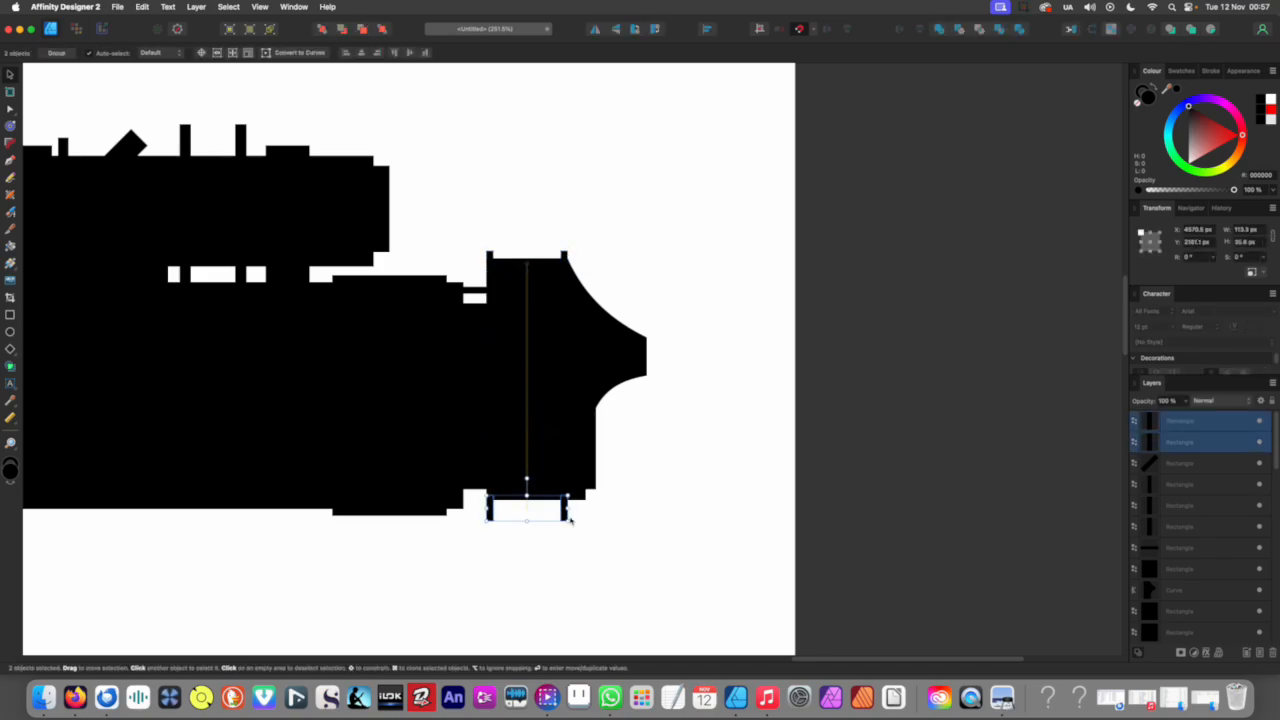
pyautogui.click(600, 511)
pyautogui.scroll(-3, 594, 480)
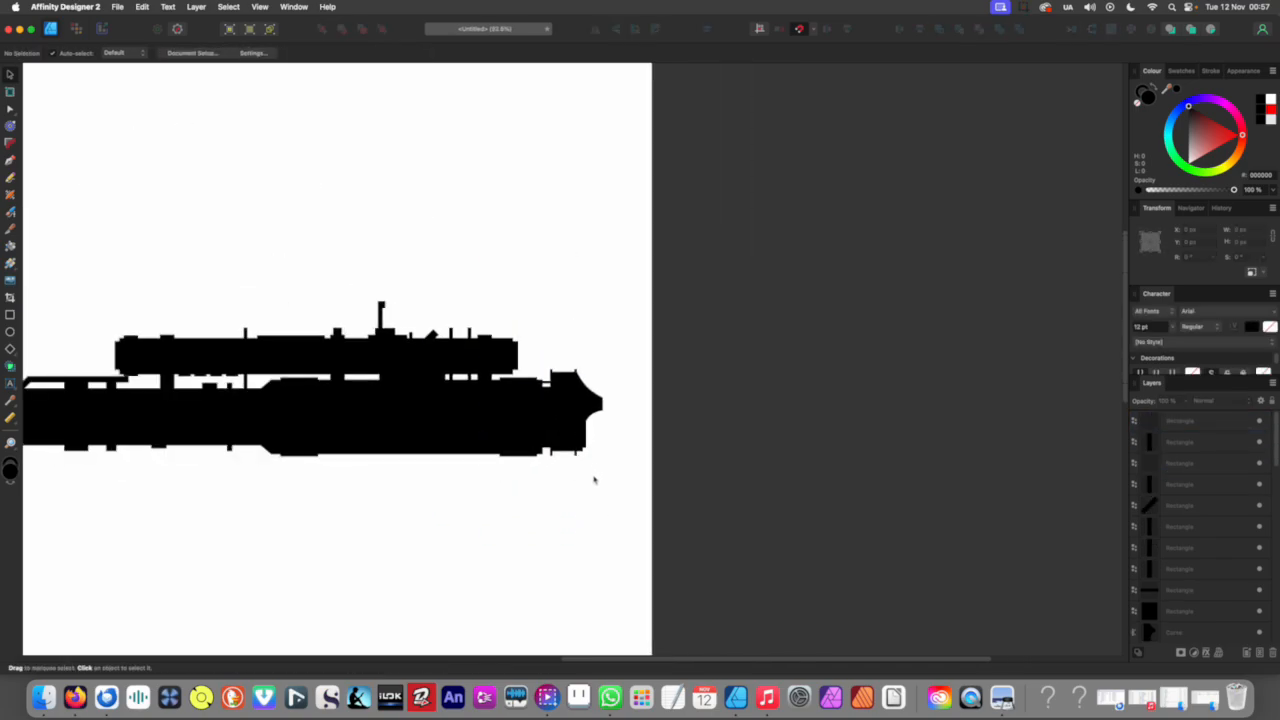
# Step: Nudge the pair of copied pegs upward so they protrude less from the end block's lower edge
pyautogui.scroll(4, 586, 474)
pyautogui.moveTo(545, 433); pyautogui.dragTo(406, 385)
pyautogui.press('Up')
pyautogui.press('Up')
pyautogui.press('Up')
pyautogui.press('Up')
pyautogui.press('Up')
pyautogui.press('Up')
pyautogui.scroll(-5, 576, 450)
pyautogui.click(614, 500)
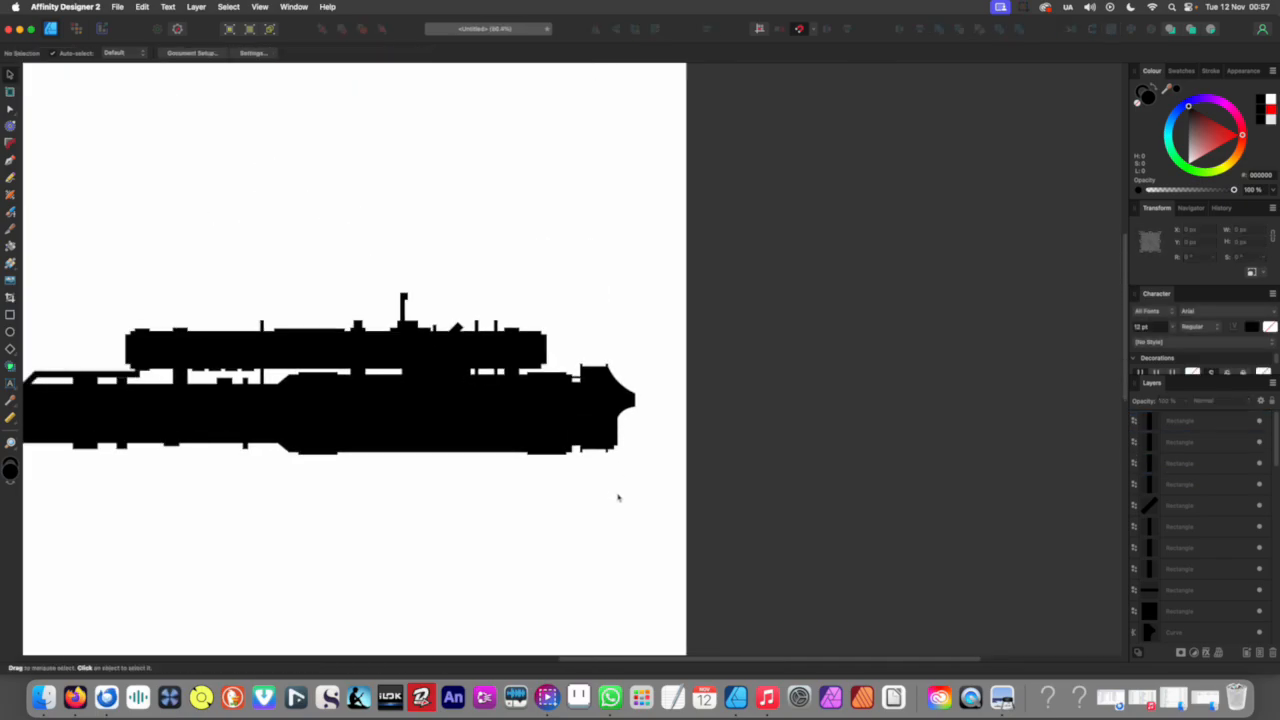
# Step: Duplicate the widest barrel band as a strip about 28 px wide and 318 px high, protruding slightly from both edges near the band's end
pyautogui.scroll(-2, 674, 477)
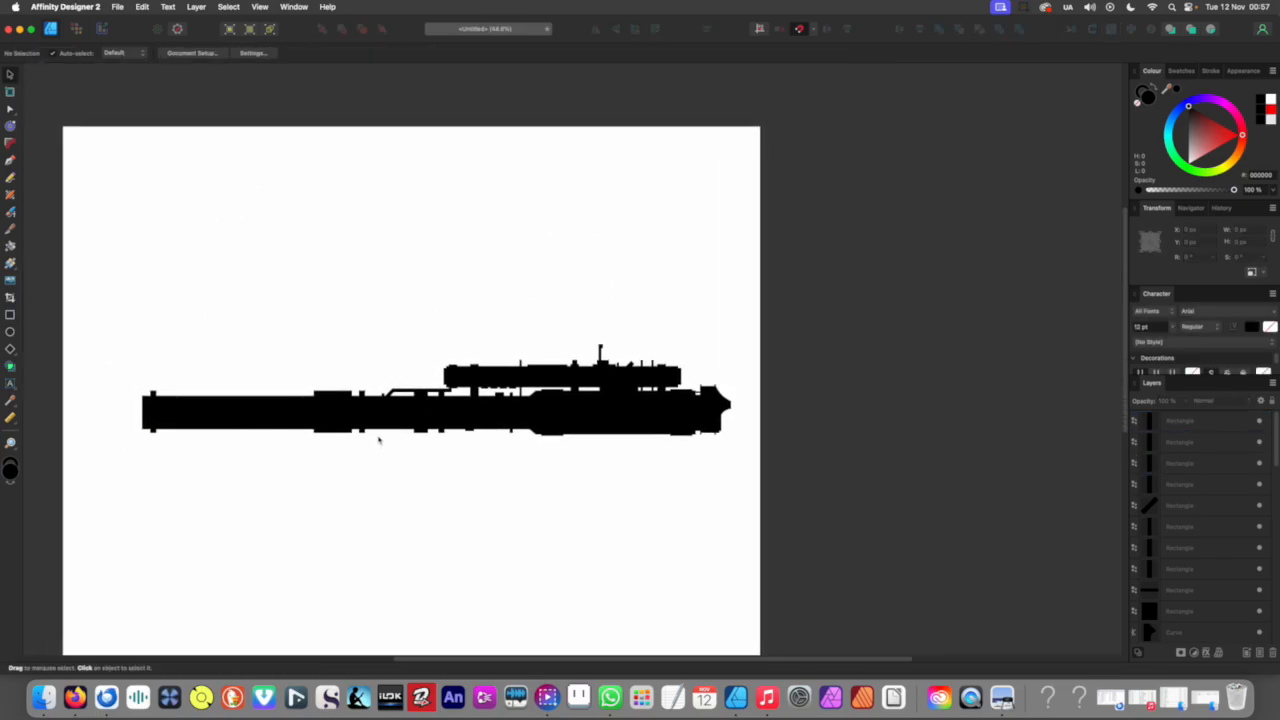
pyautogui.scroll(-2, 380, 455)
pyautogui.hscroll(-2, 500, 470)
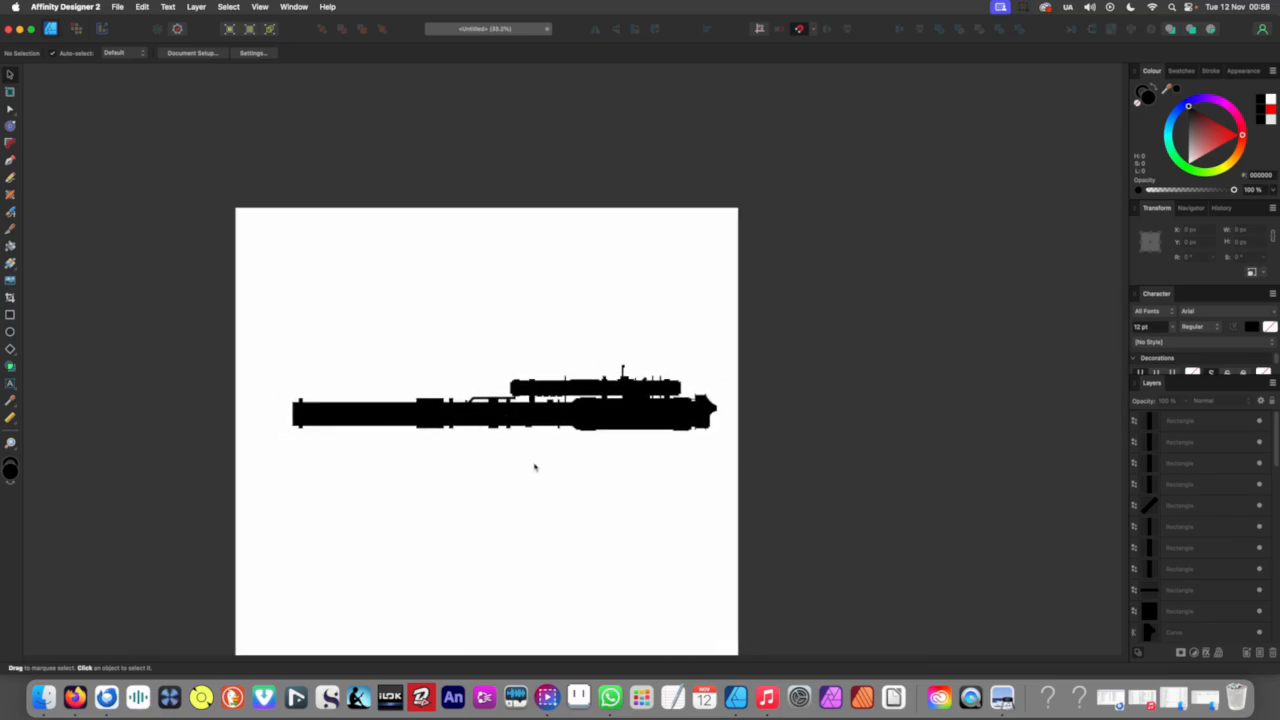
pyautogui.scroll(-2, 520, 440)
pyautogui.scroll(1, 410, 372)
pyautogui.scroll(3, 405, 366)
pyautogui.scroll(5, 397, 363)
pyautogui.click(426, 350)
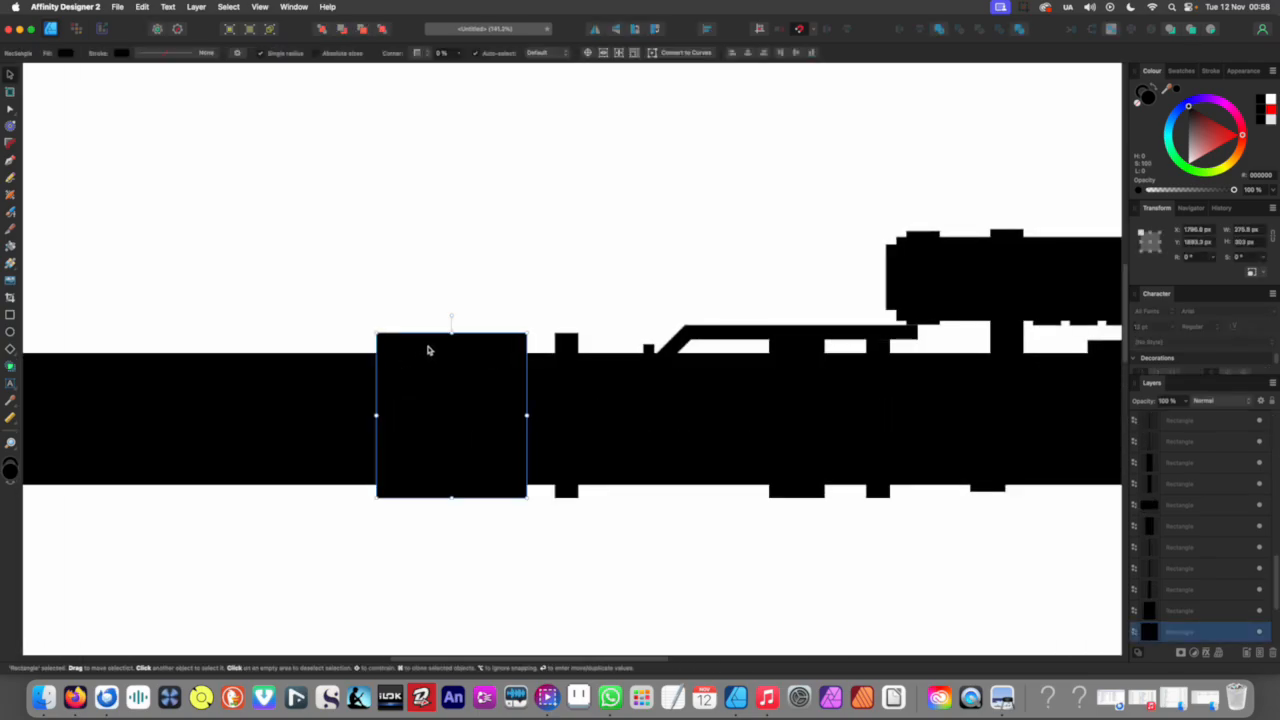
pyautogui.moveTo(424, 349); pyautogui.dragTo(440, 349)
pyautogui.moveTo(543, 415); pyautogui.dragTo(414, 402)
pyautogui.scroll(5, 417, 400)
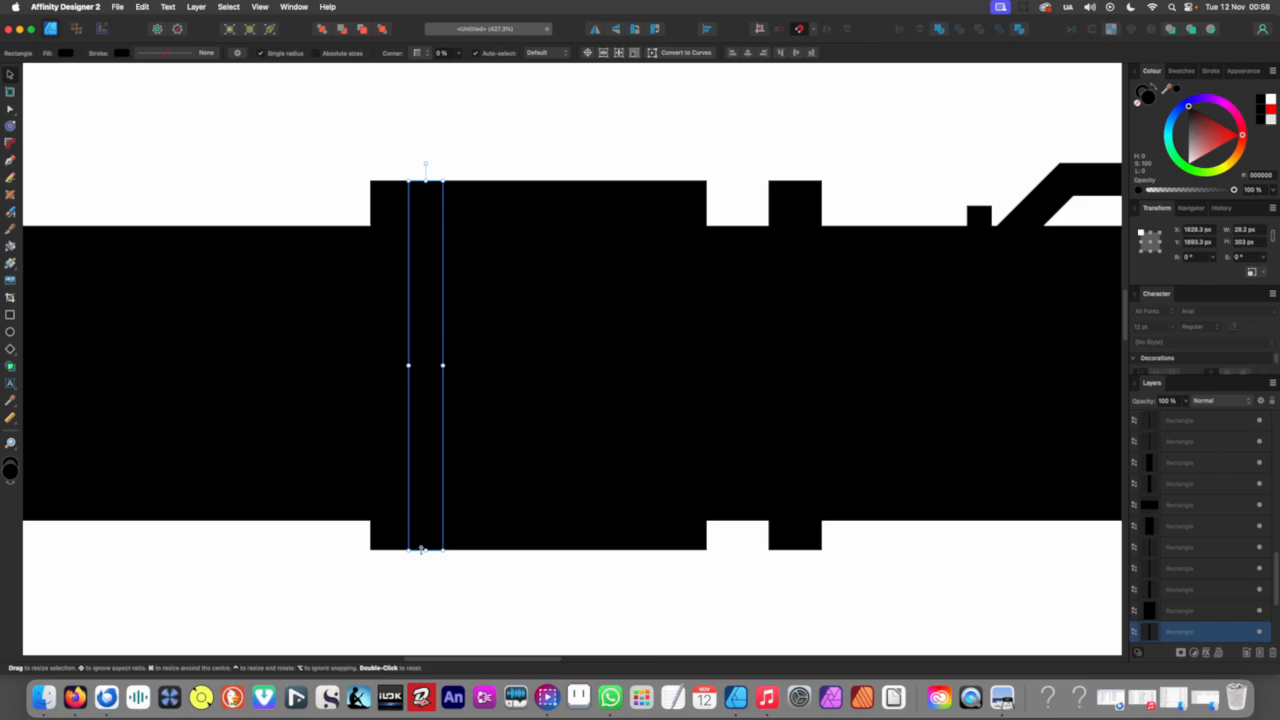
pyautogui.moveTo(424, 548); pyautogui.dragTo(426, 558)
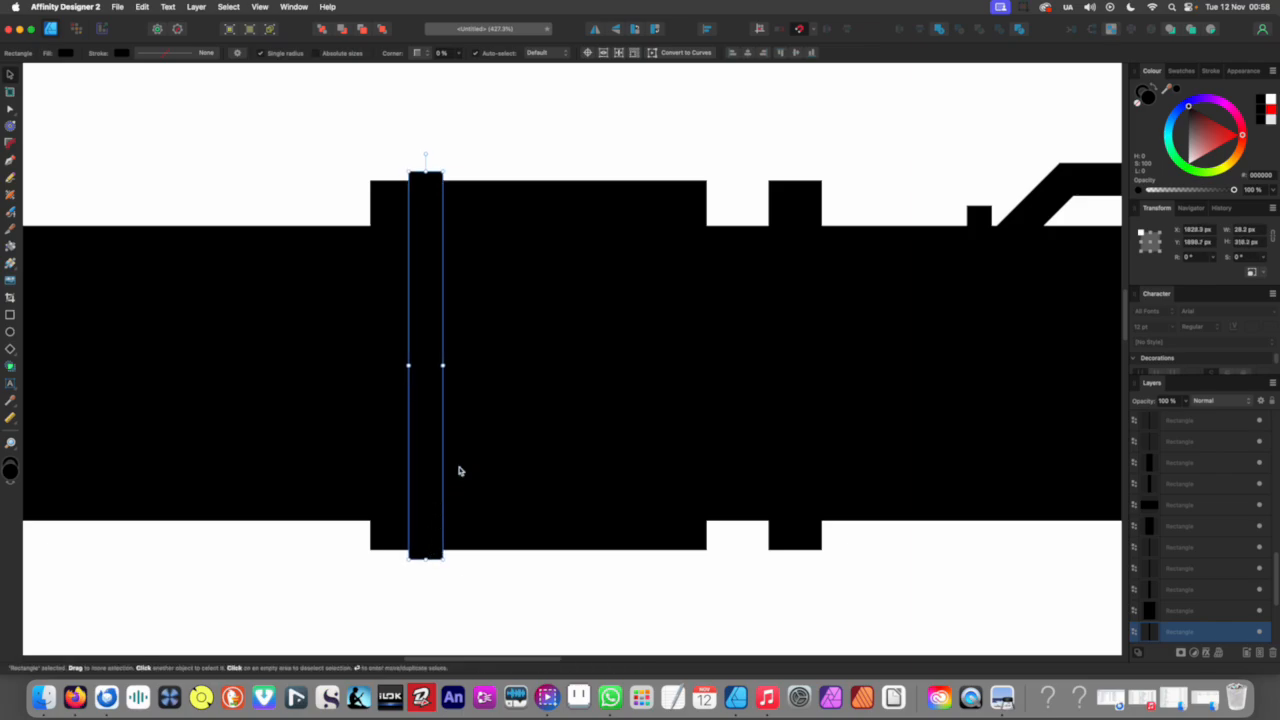
pyautogui.press('super+0')
pyautogui.scroll(-5, 440, 500)
pyautogui.click(431, 508)
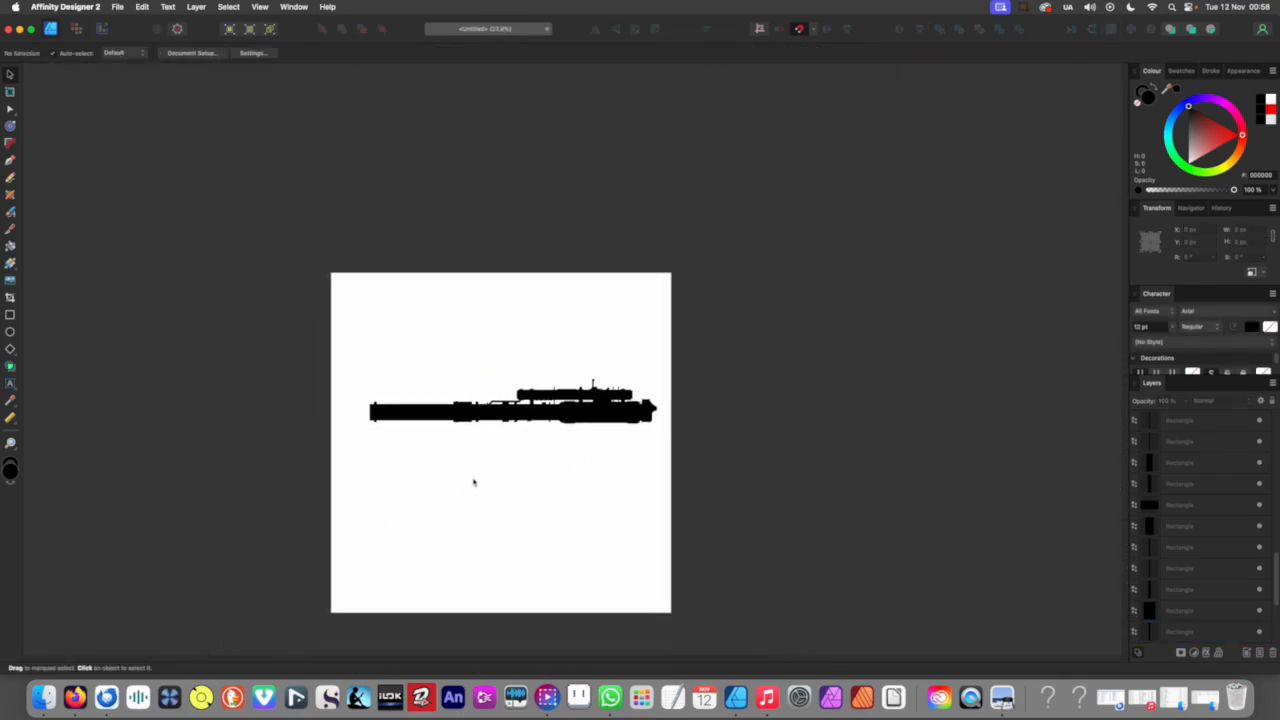
# Step: Copy the scope tube's main body below the barrel and extend it toward the barrel's free end to about 2079 px wide
pyautogui.moveTo(435, 413); pyautogui.dragTo(463, 425)
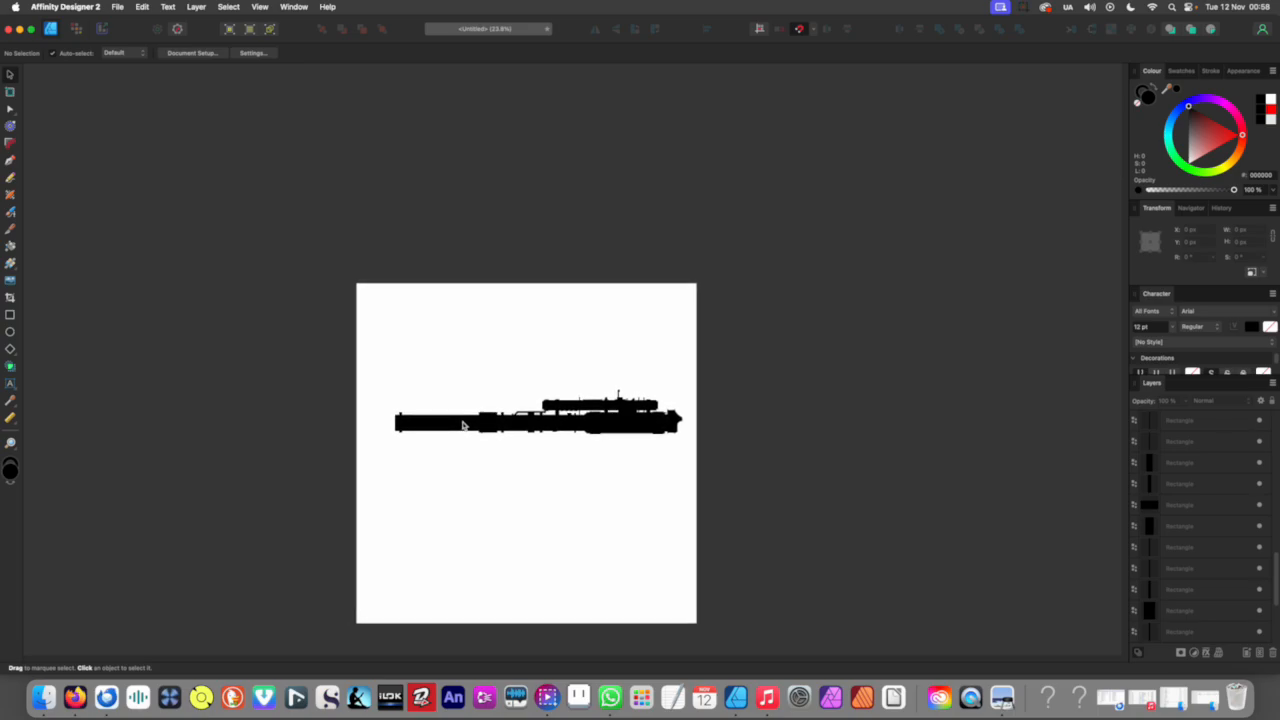
pyautogui.moveTo(558, 450); pyautogui.dragTo(569, 451)
pyautogui.scroll(1, 562, 439)
pyautogui.scroll(5, 562, 438)
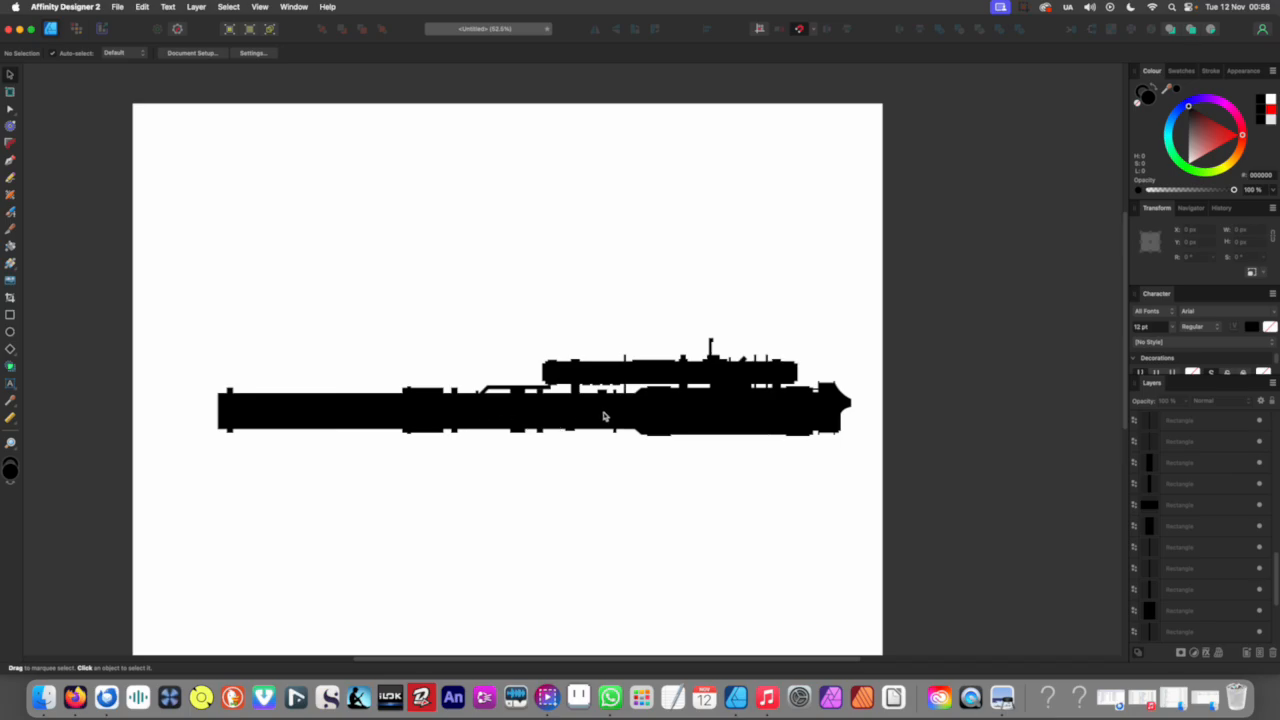
pyautogui.click(601, 377)
pyautogui.moveTo(600, 376); pyautogui.dragTo(608, 453)
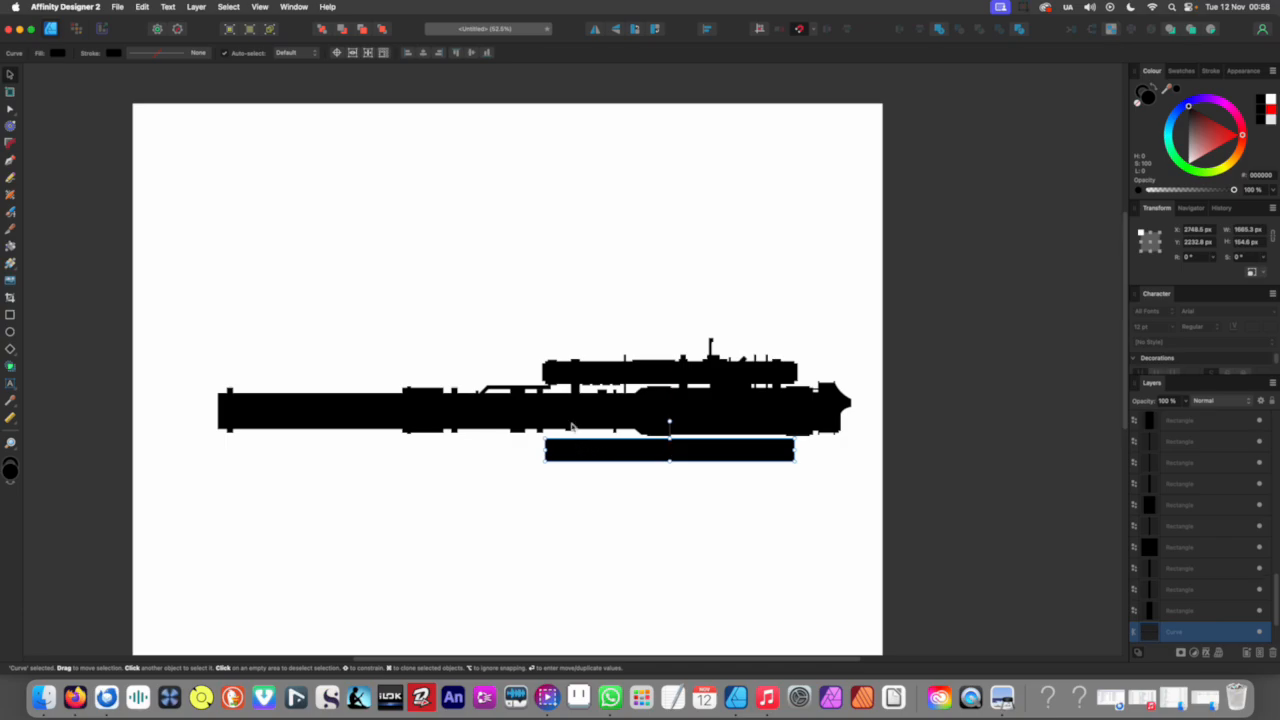
pyautogui.moveTo(573, 449); pyautogui.dragTo(483, 449)
# Step: Thin the lower bar to about 90 px high and lengthen it past the end block to about 2495 px wide
pyautogui.scroll(5, 623, 463)
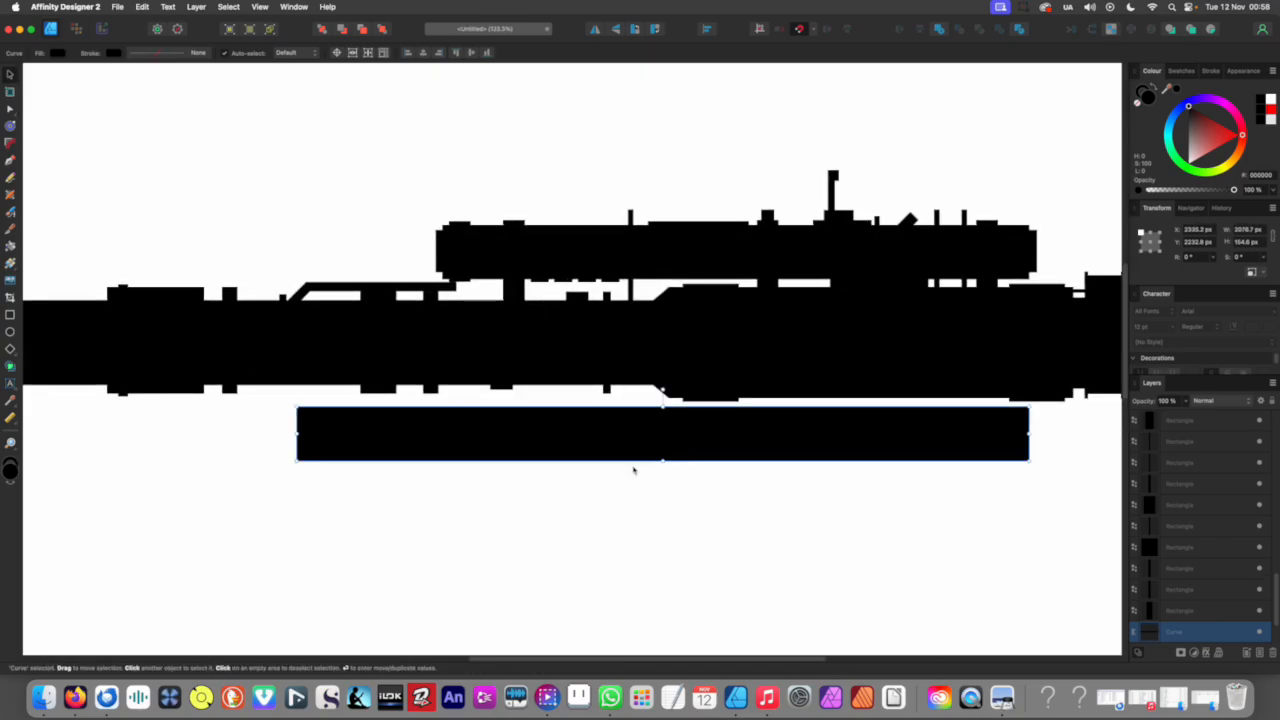
pyautogui.moveTo(663, 460)
pyautogui.mouseDown()
pyautogui.moveTo(663, 425)
pyautogui.moveTo(663, 437)
pyautogui.mouseUp()
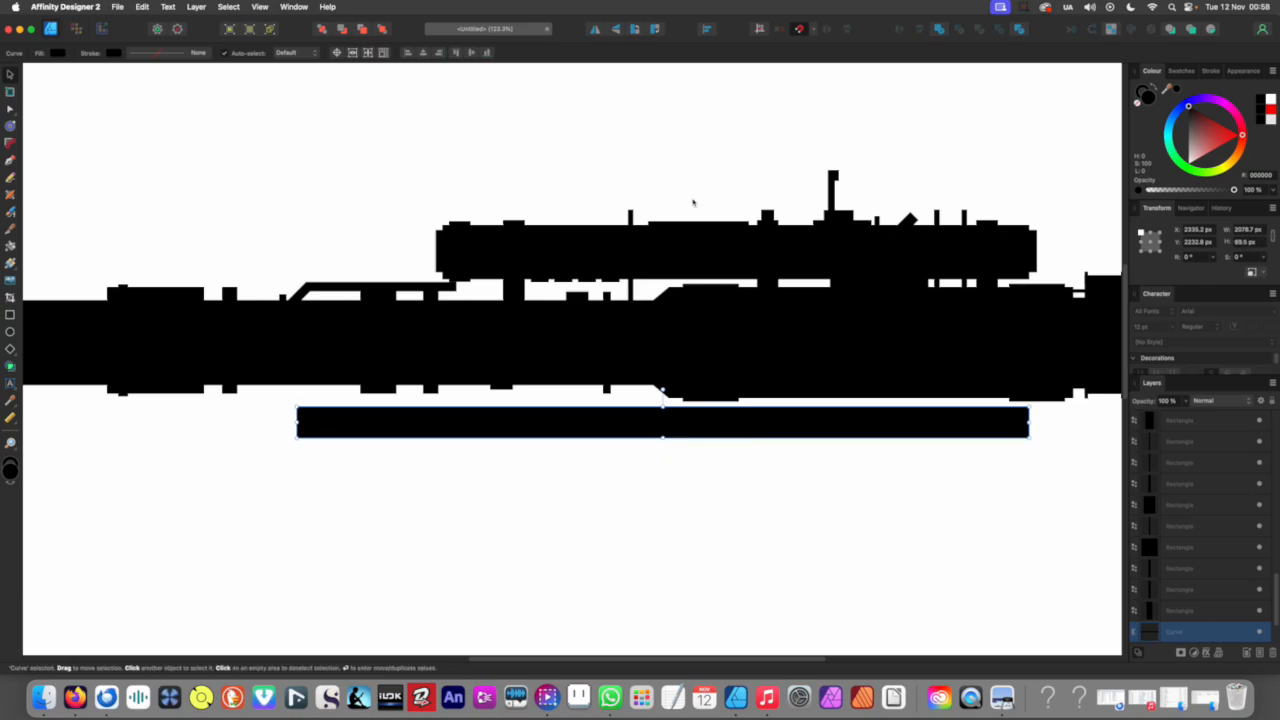
pyautogui.hscroll(5, 648, 272)
pyautogui.scroll(3, 648, 272)
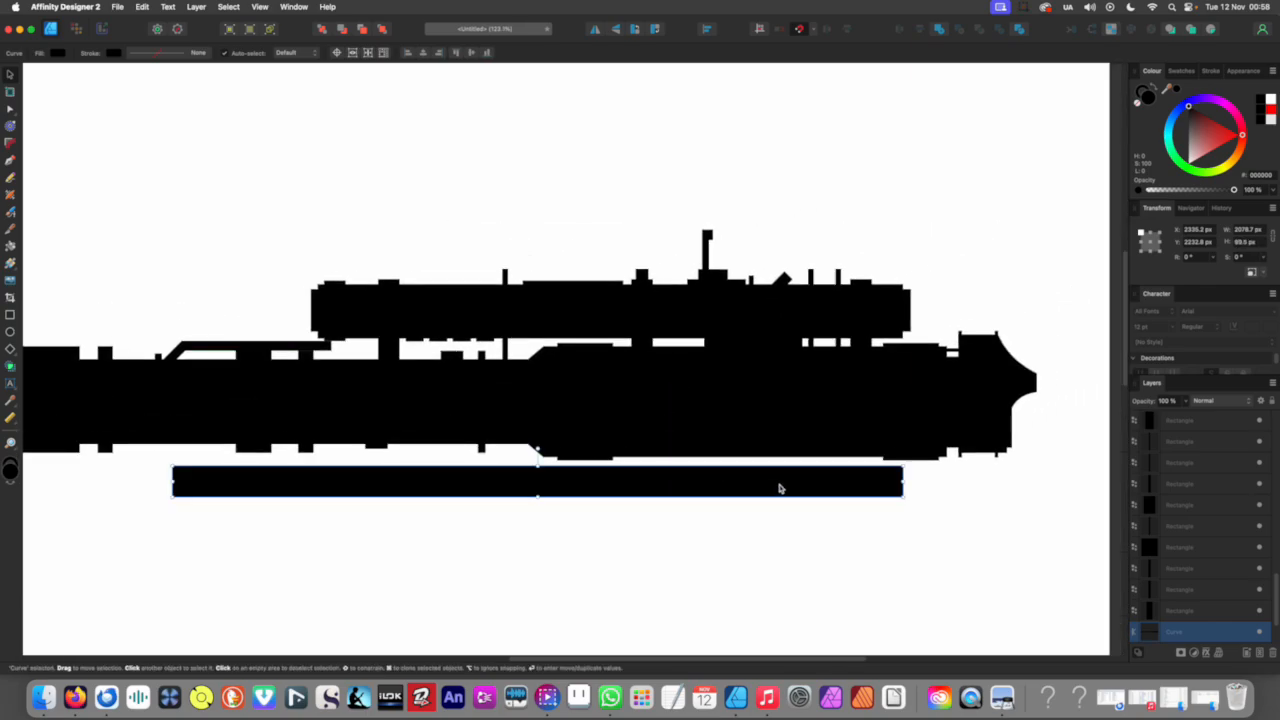
pyautogui.moveTo(776, 487); pyautogui.dragTo(782, 485)
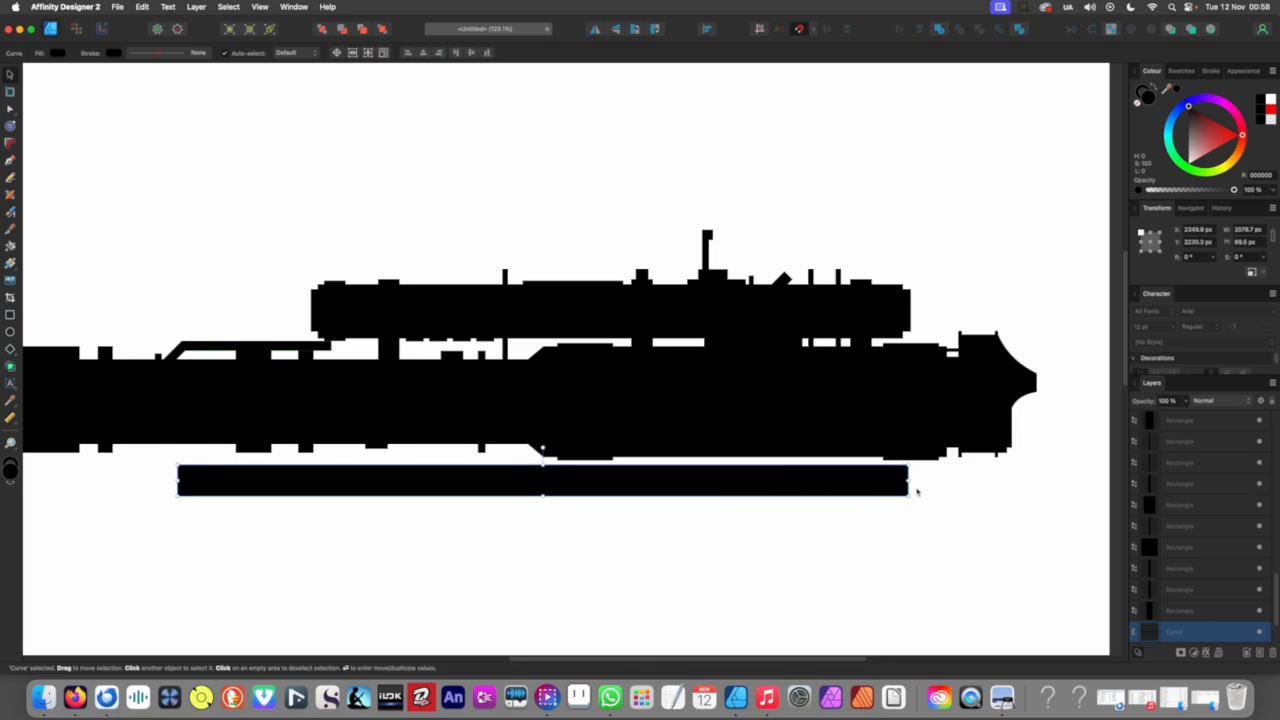
pyautogui.moveTo(908, 482); pyautogui.dragTo(1050, 482)
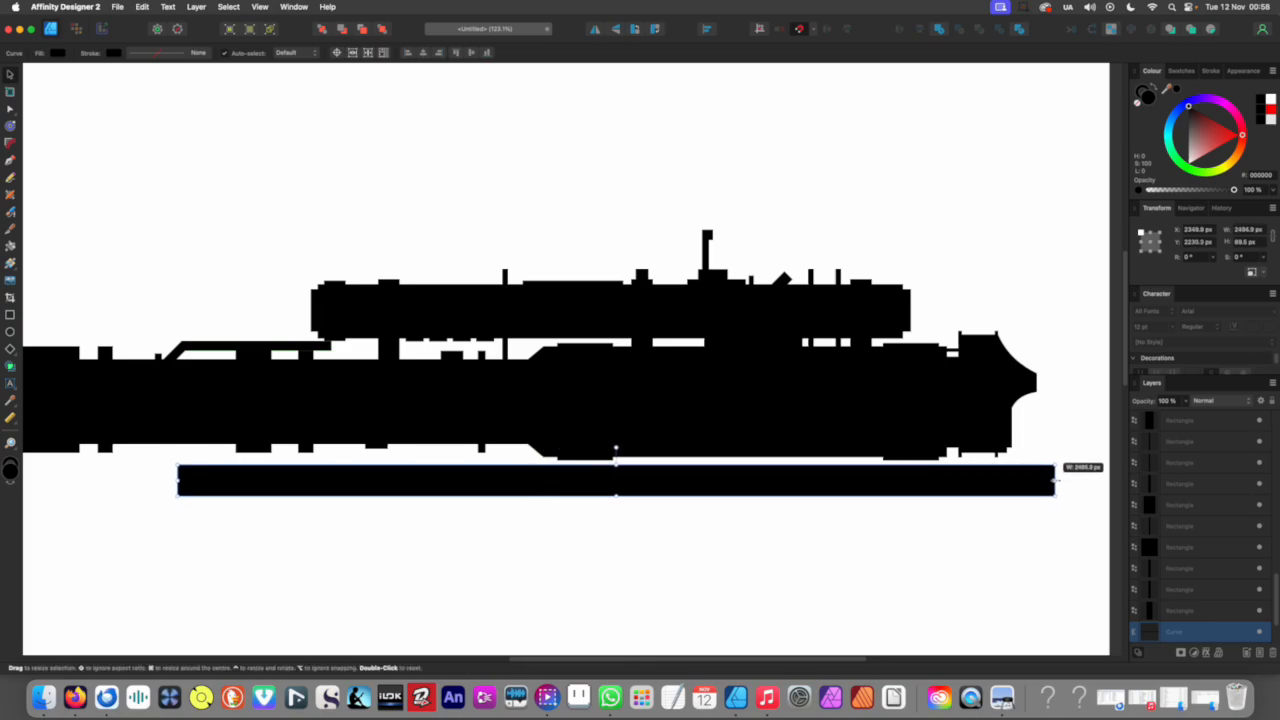
pyautogui.scroll(-8, 606, 421)
pyautogui.click(613, 481)
pyautogui.scroll(4, 602, 459)
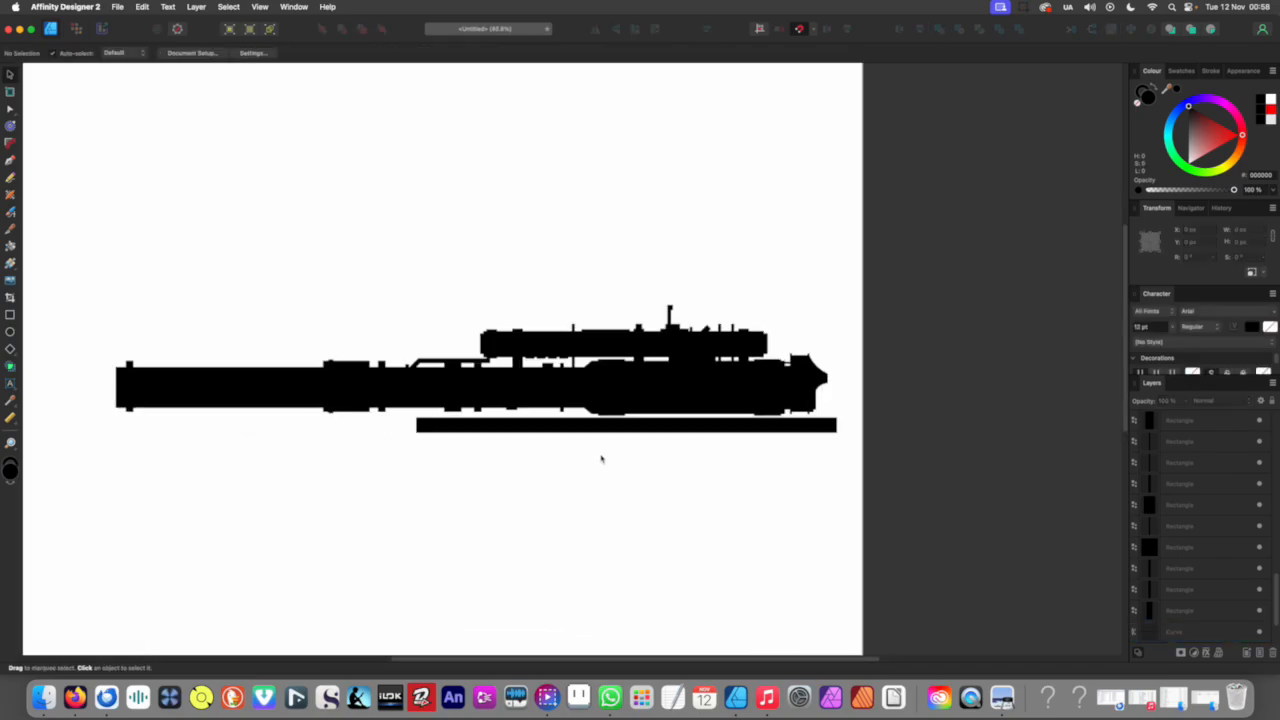
# Step: Draw a block about 364 px wide and 86 px high along the lower bar's underside near its barrel-side end, and duplicate it farther along
pyautogui.scroll(1, 590, 425)
pyautogui.moveTo(457, 280); pyautogui.dragTo(686, 302)
pyautogui.scroll(3, 654, 440)
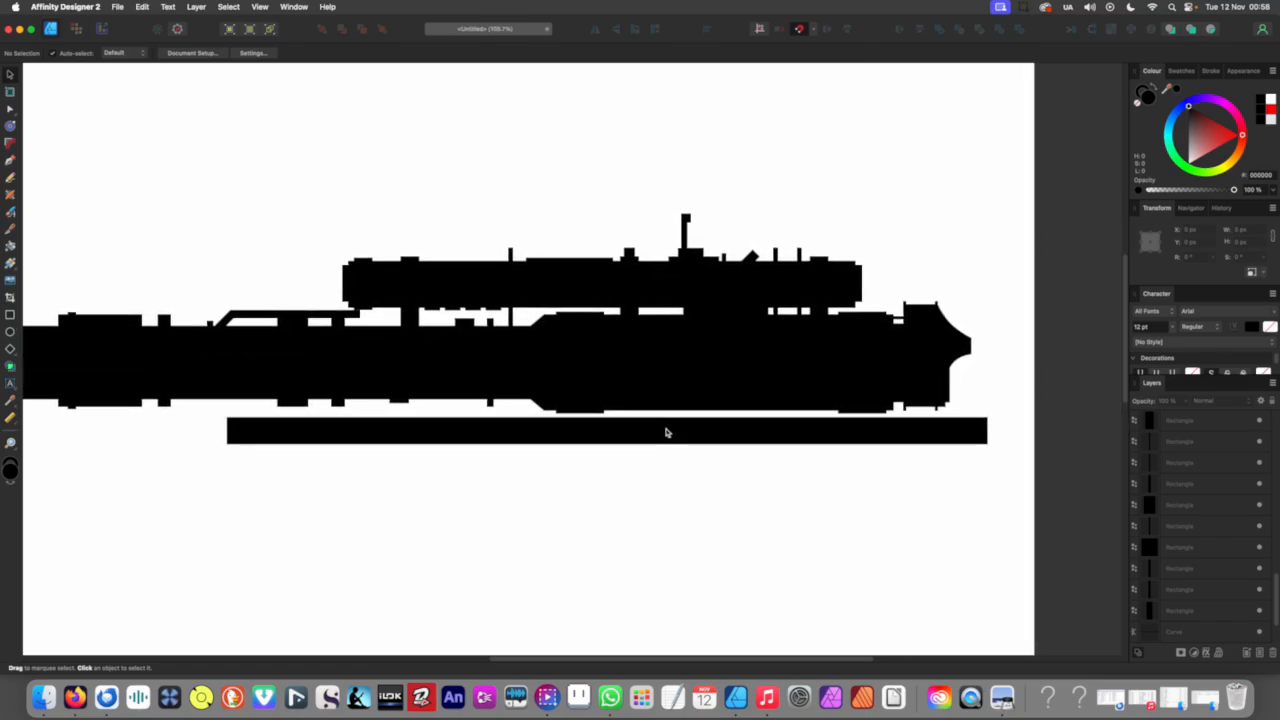
pyautogui.hscroll(-5, 532, 421)
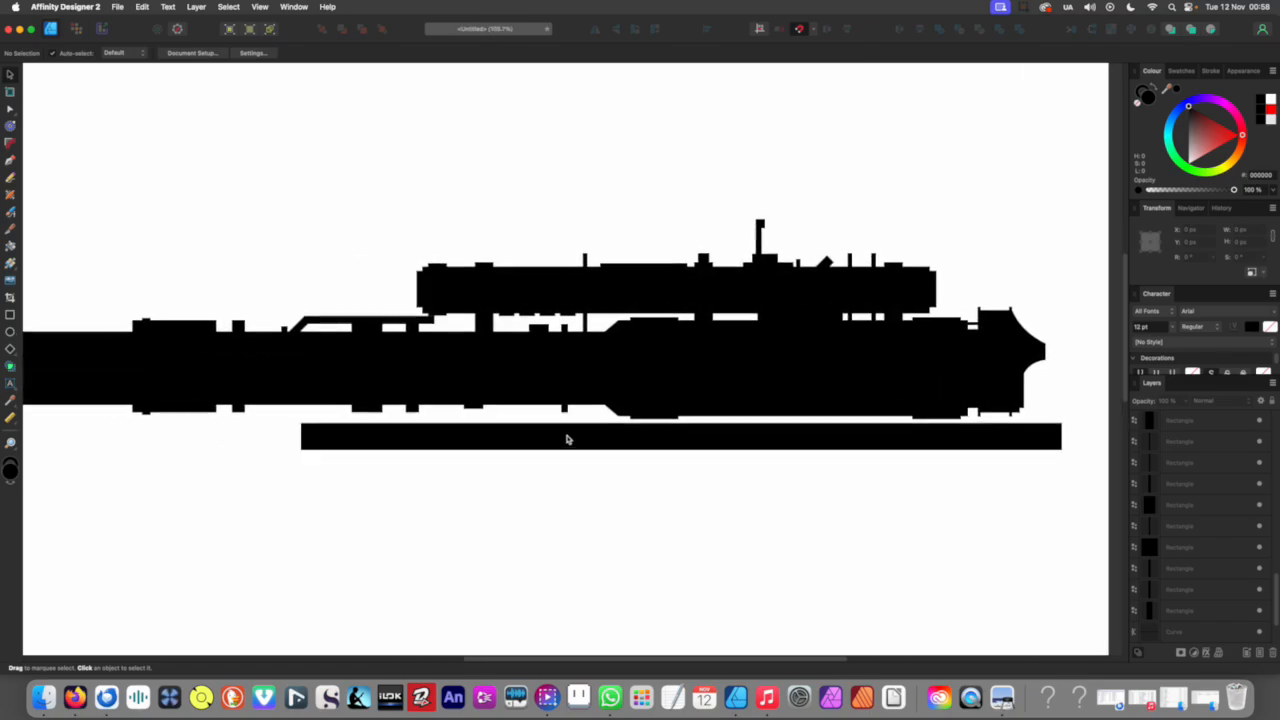
pyautogui.press('m')
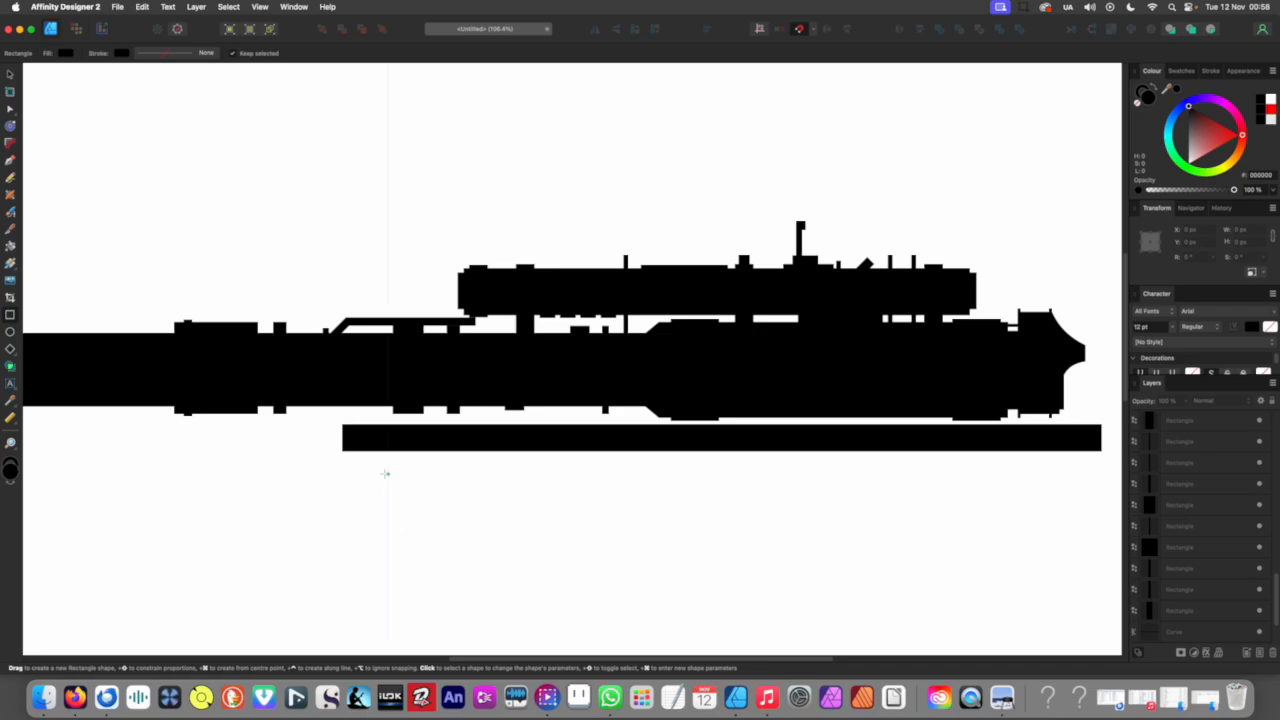
pyautogui.moveTo(356, 441); pyautogui.dragTo(583, 463)
pyautogui.press('v')
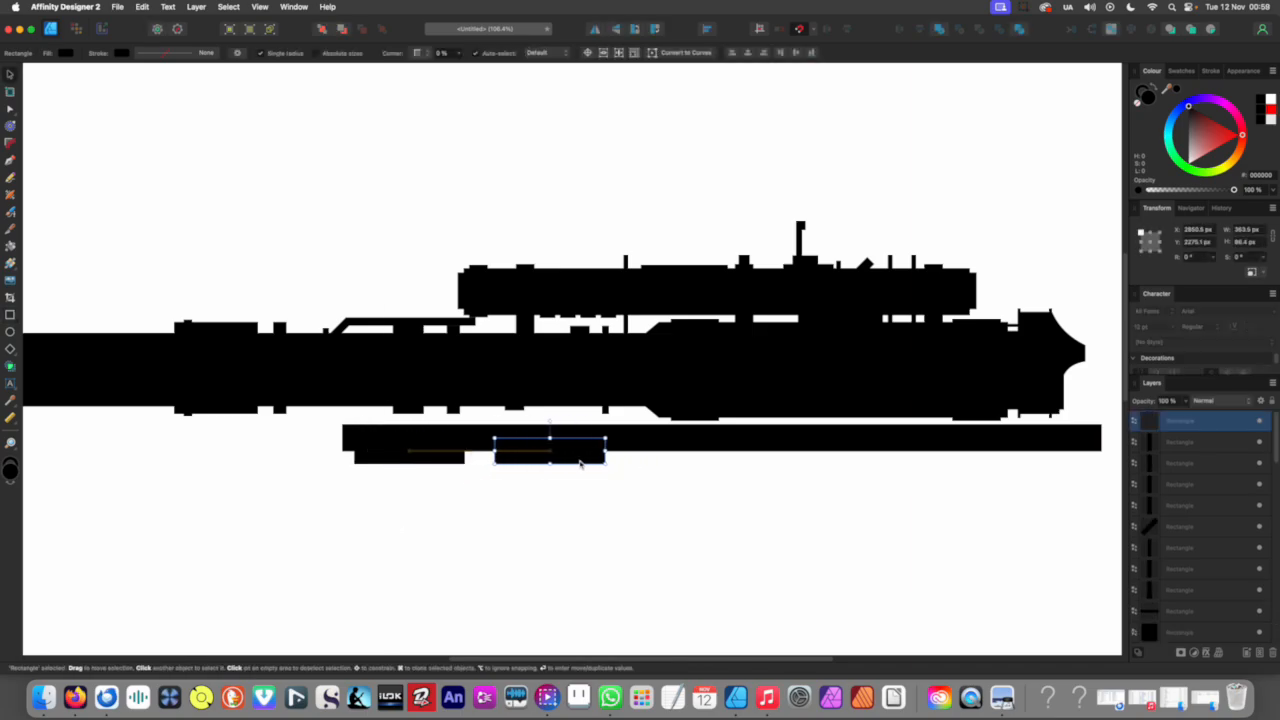
pyautogui.scroll(-5, 544, 412)
pyautogui.click(531, 491)
pyautogui.scroll(8, 531, 480)
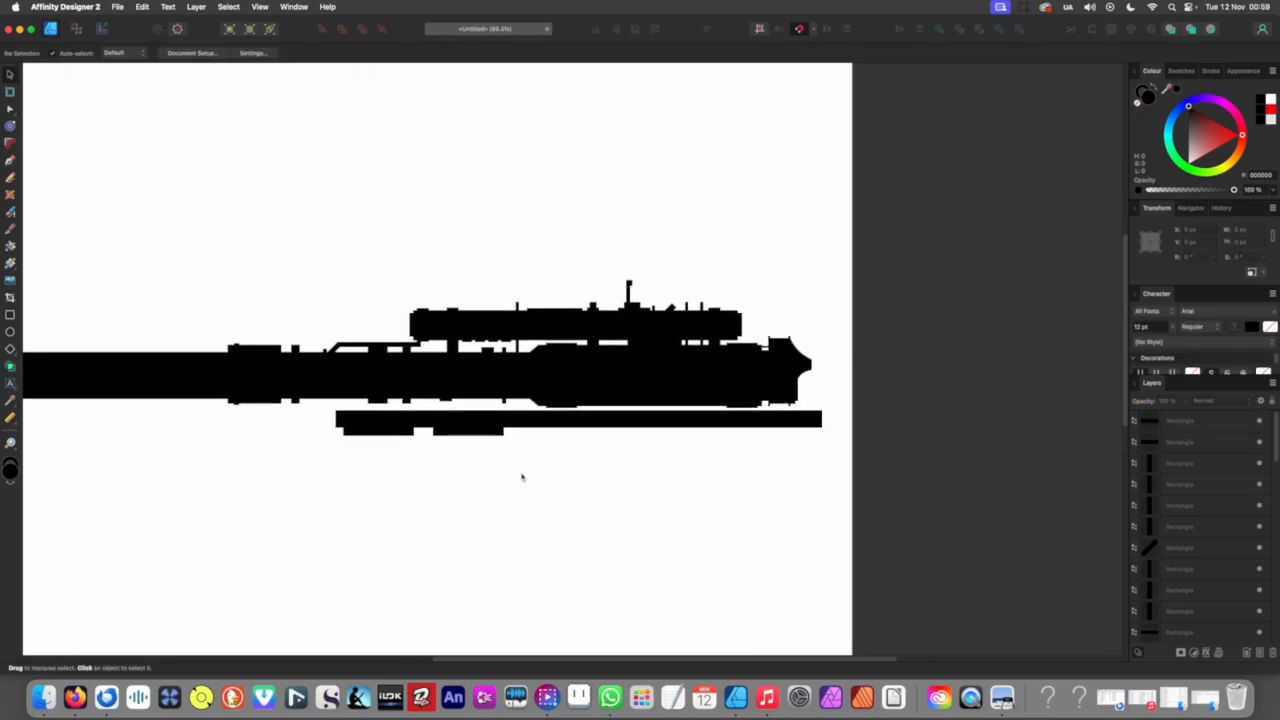
# Step: Copy the second underside block into the gap between the lower bar and the barrel's thicker end section, bridging the two
pyautogui.click(464, 425)
pyautogui.moveTo(464, 425); pyautogui.dragTo(701, 401)
pyautogui.scroll(-5, 701, 401)
pyautogui.click(594, 477)
pyautogui.scroll(8, 580, 429)
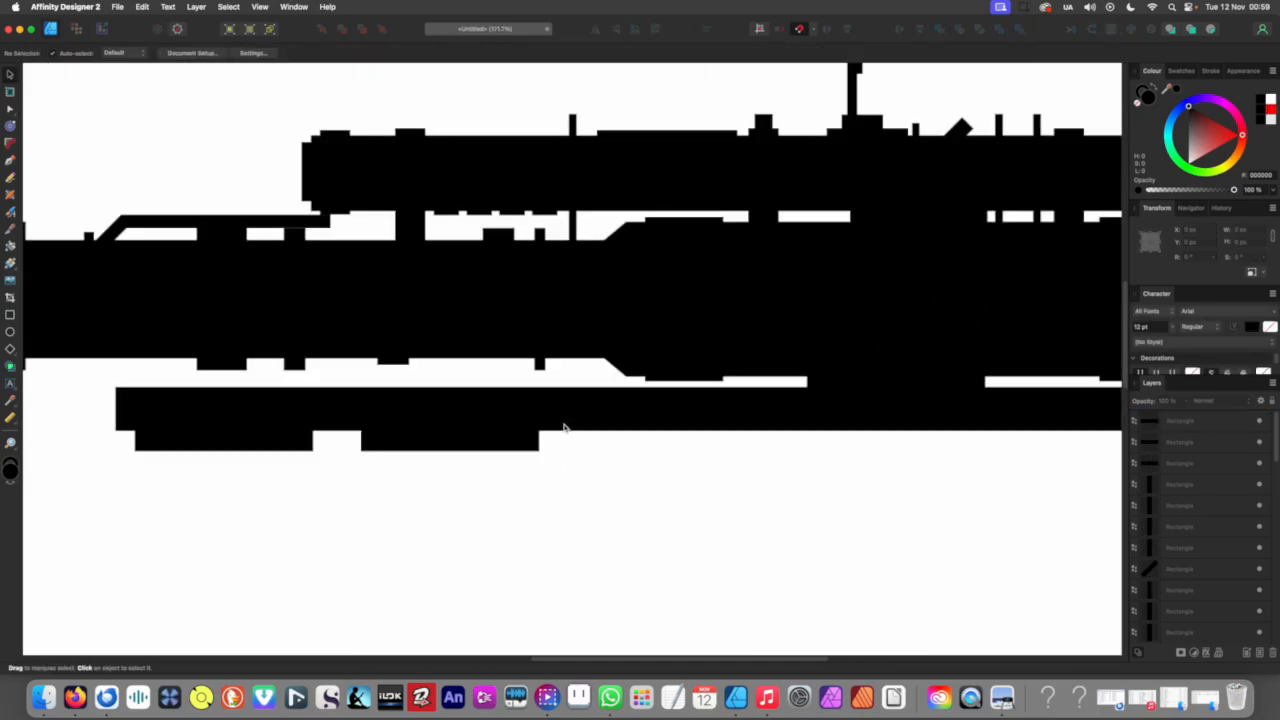
# Step: Stretch the two barrel bands beneath the raised rail downward so they cross the lower bar and protrude just past its underside blocks
pyautogui.scroll(2, 557, 449)
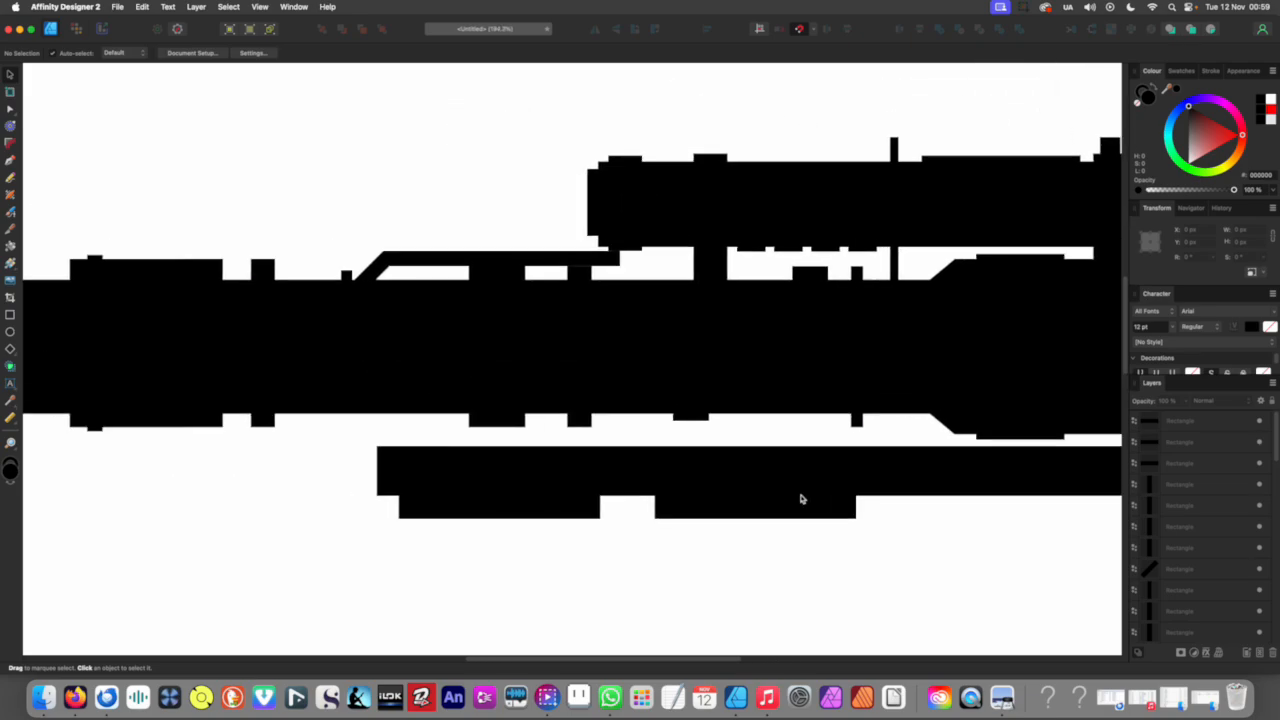
pyautogui.click(592, 418)
pyautogui.moveTo(594, 434); pyautogui.dragTo(586, 521)
pyautogui.click(487, 414)
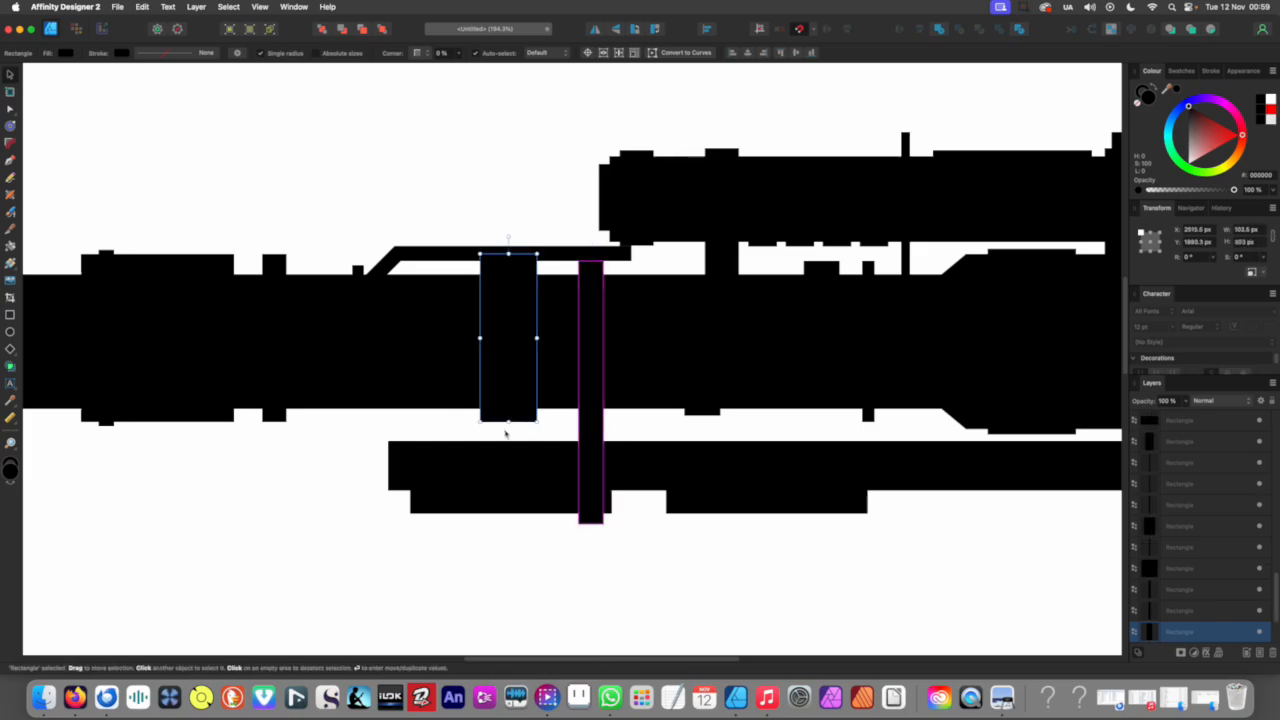
pyautogui.moveTo(508, 423); pyautogui.dragTo(514, 526)
pyautogui.scroll(-10, 480, 383)
pyautogui.click(471, 428)
# Step: Lengthen the scope post just before the large central block to about 635 px high, so it protrudes slightly beneath the lower bar
pyautogui.scroll(5, 620, 402)
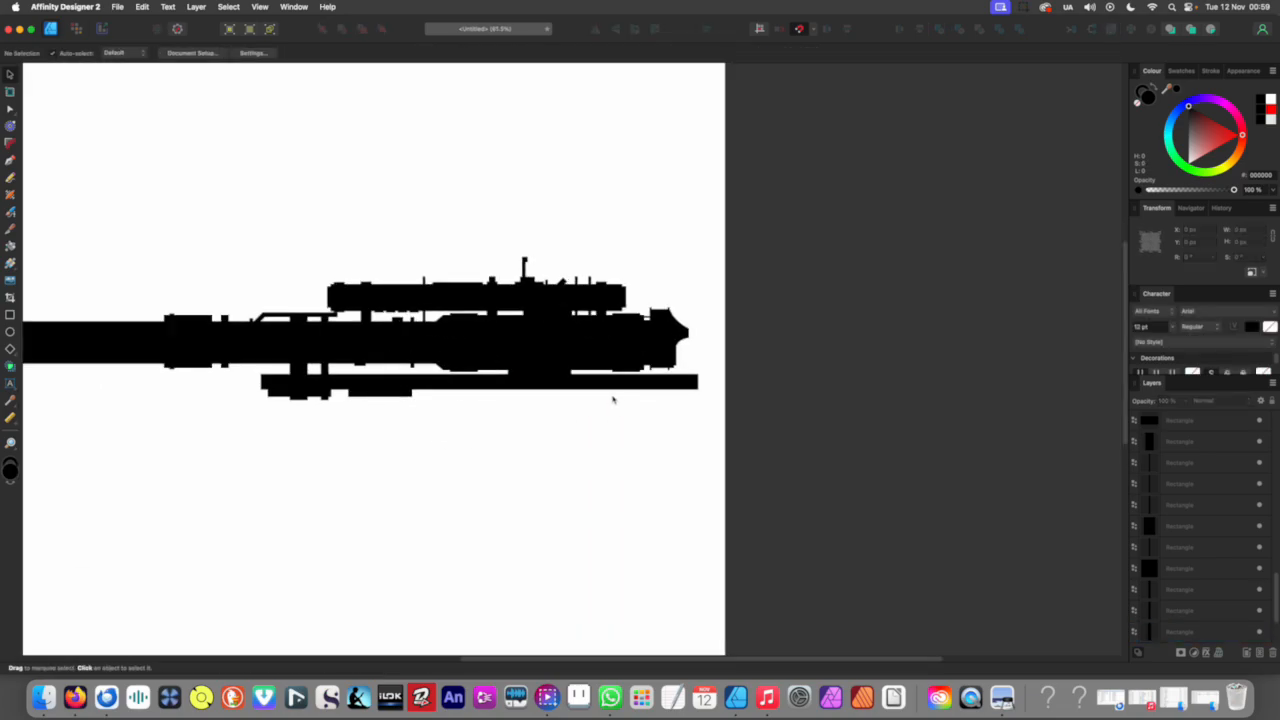
pyautogui.scroll(6, 612, 400)
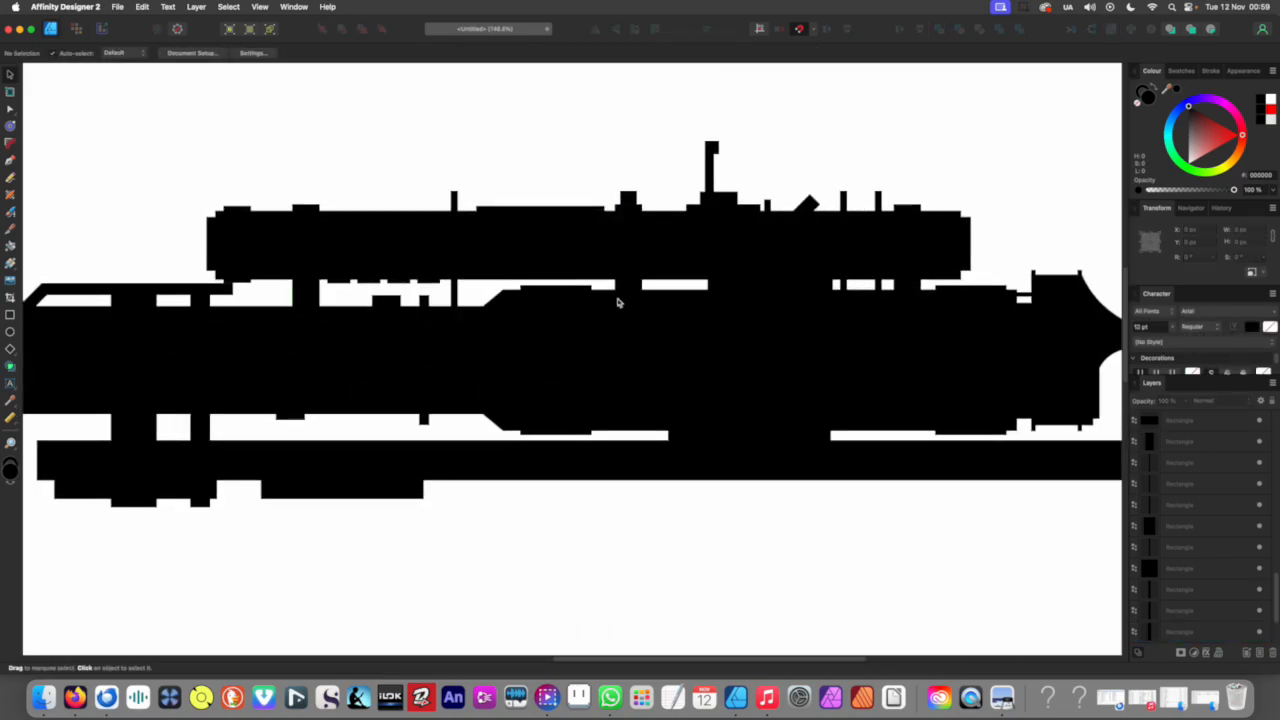
pyautogui.click(620, 303)
pyautogui.moveTo(630, 338); pyautogui.dragTo(632, 485)
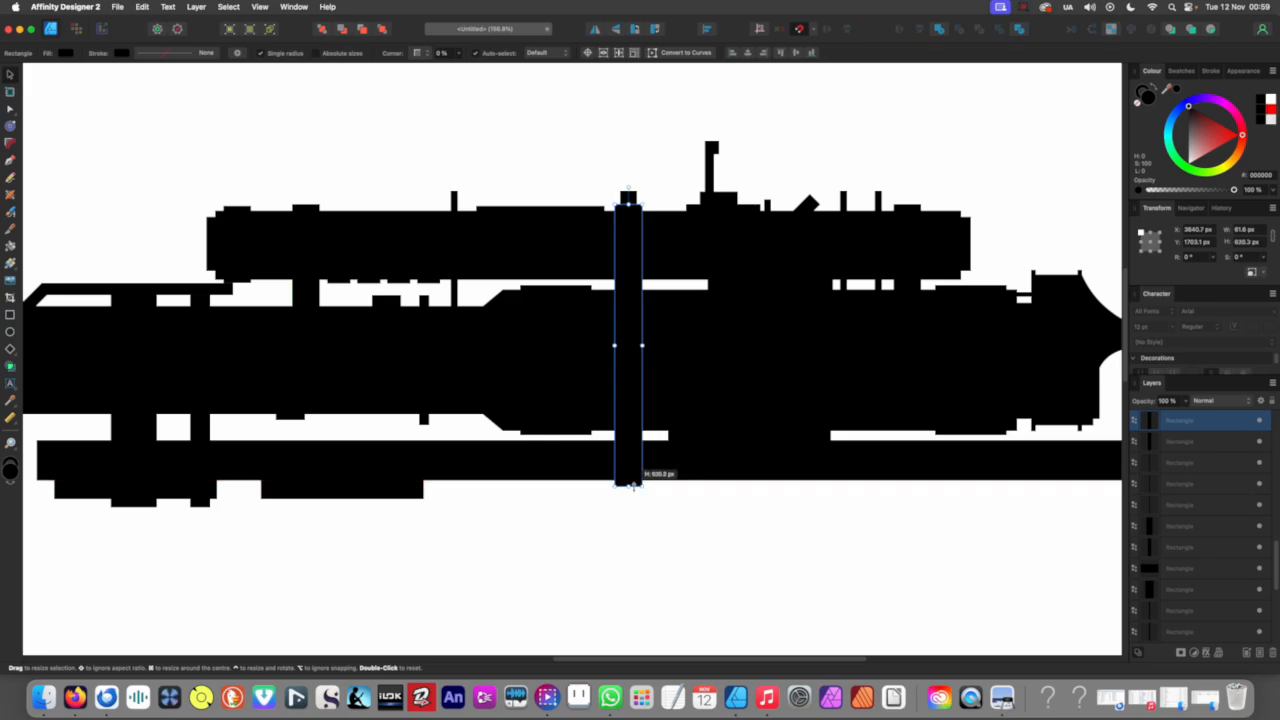
# Step: Try stretching the thin post through the scope tube down across the lower bar, to about 662 px high
pyautogui.click(453, 300)
pyautogui.moveTo(453, 325); pyautogui.dragTo(451, 486)
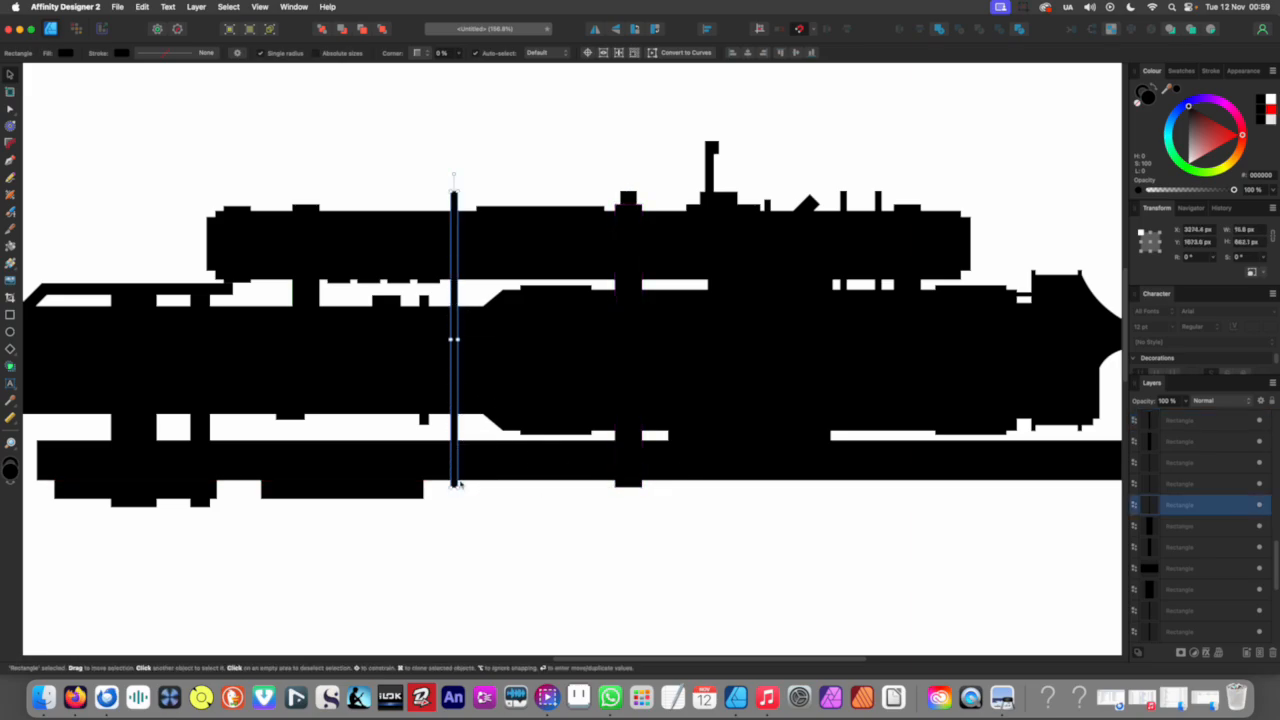
pyautogui.scroll(-5, 457, 529)
pyautogui.click(495, 559)
pyautogui.hscroll(-2, 532, 520)
pyautogui.click(526, 440)
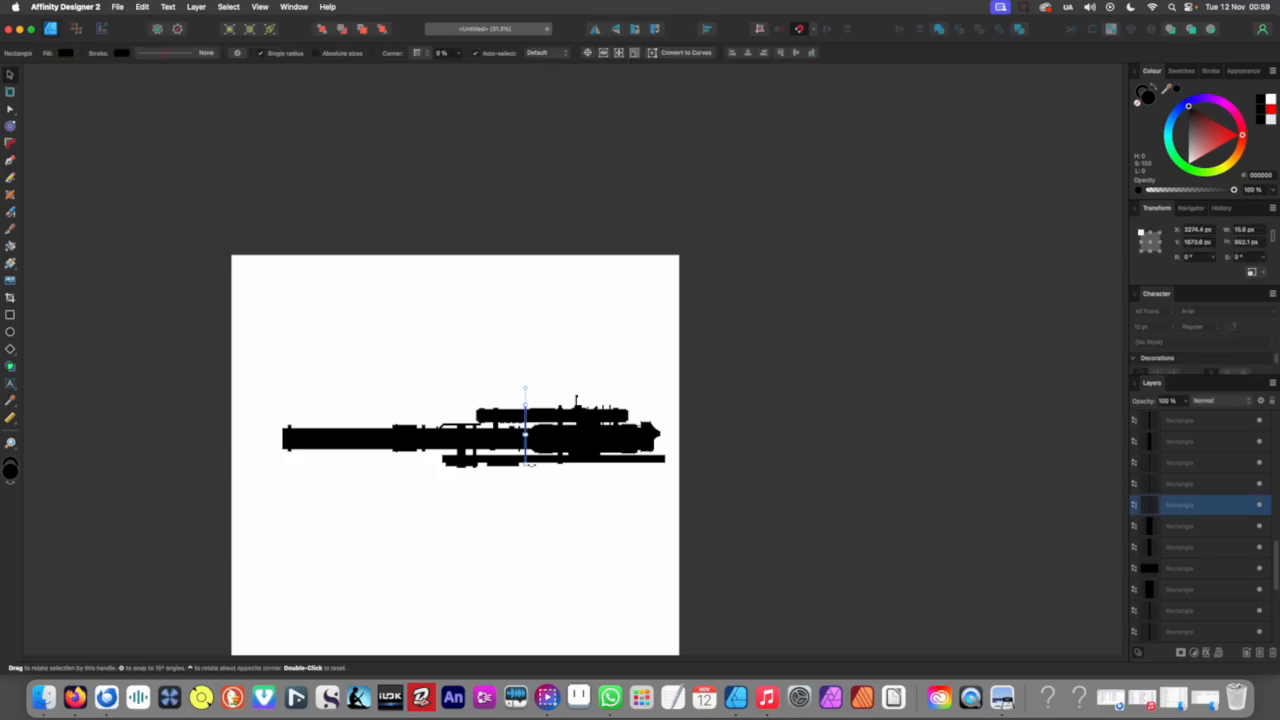
pyautogui.scroll(3, 540, 495)
pyautogui.click(561, 512)
pyautogui.scroll(-3, 566, 363)
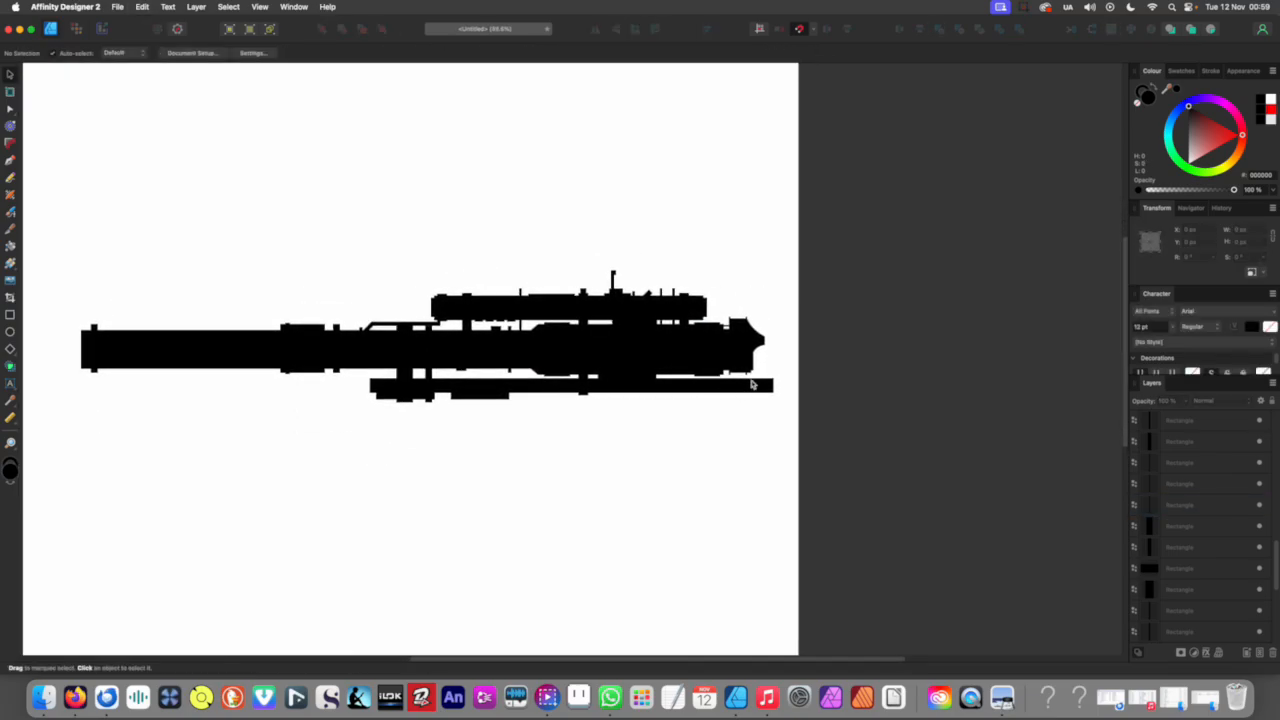
# Step: Draw a connector about 52 px wide bridging the gap between the barrel's end section and the lower bar
pyautogui.scroll(6, 752, 383)
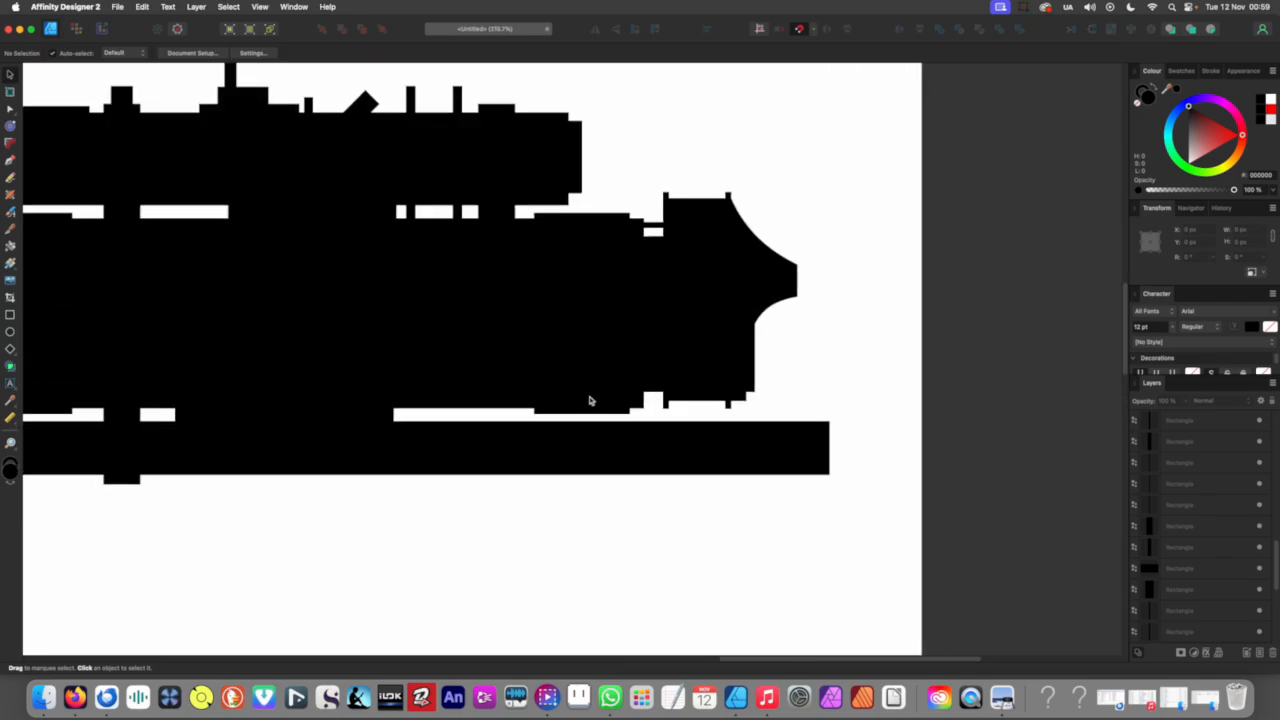
pyautogui.click(10, 315)
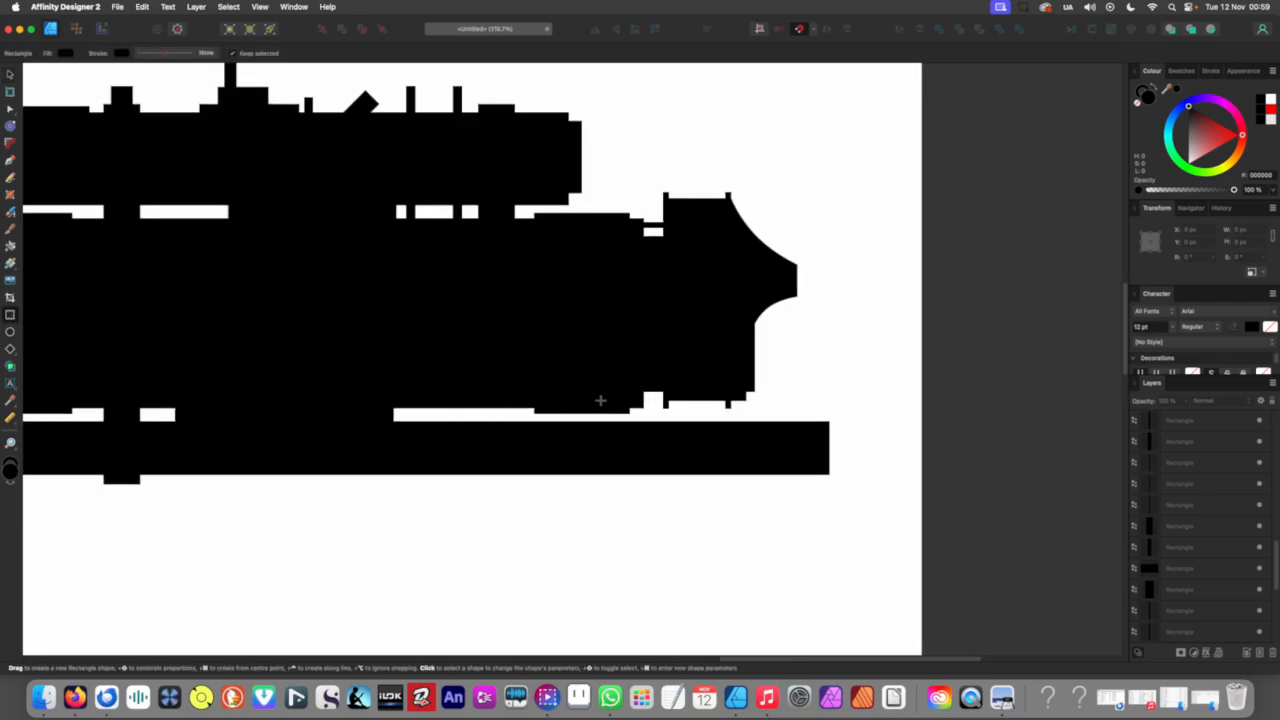
pyautogui.moveTo(457, 370); pyautogui.dragTo(489, 433)
pyautogui.scroll(-3, 561, 409)
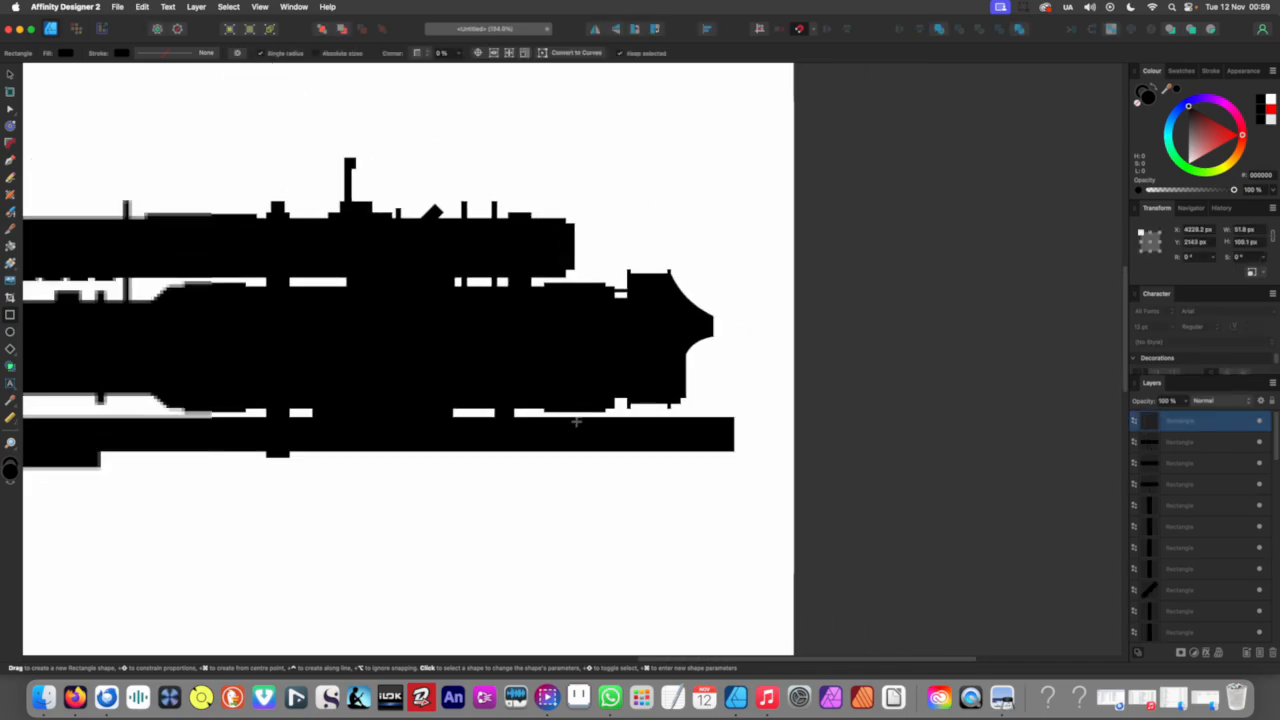
# Step: Draw a cap about 73 px wide and 118 px high over the lower bar's far end and align it with the bar's end
pyautogui.scroll(5, 735, 440)
pyautogui.moveTo(675, 363); pyautogui.dragTo(740, 467)
pyautogui.scroll(-3, 600, 350)
pyautogui.scroll(-2, 680, 400)
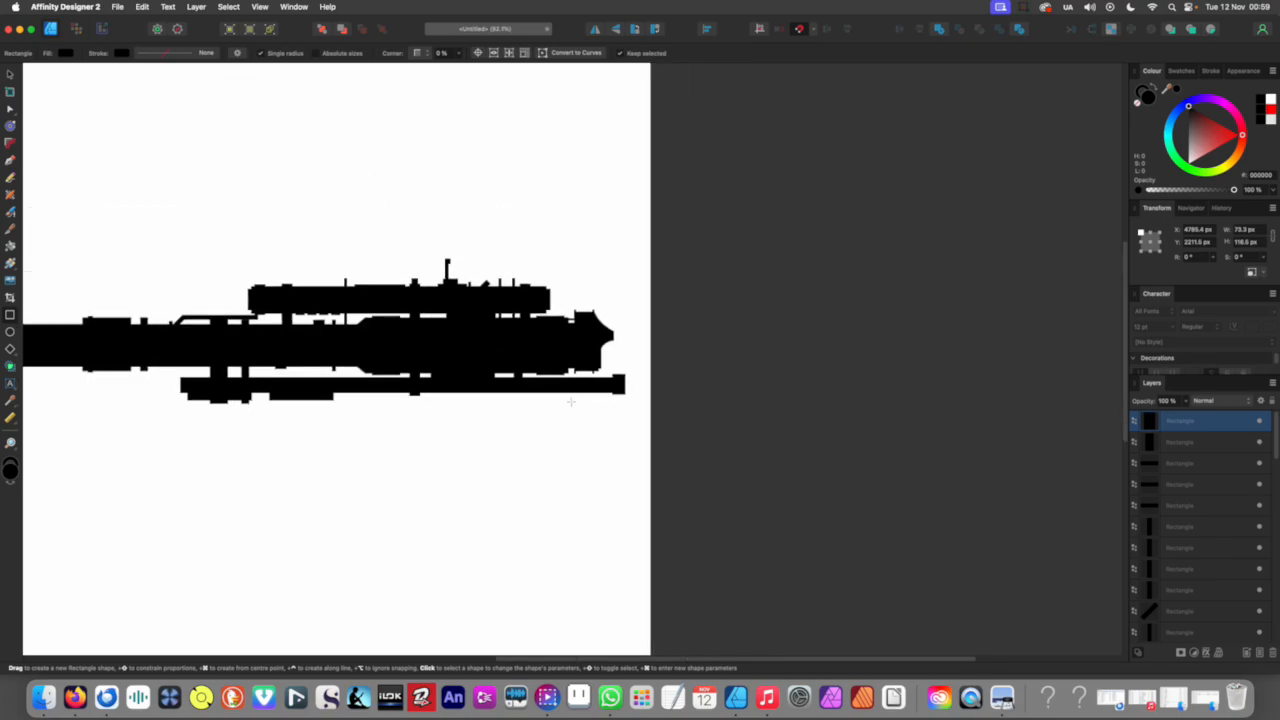
pyautogui.scroll(5, 680, 400)
pyautogui.press('v')
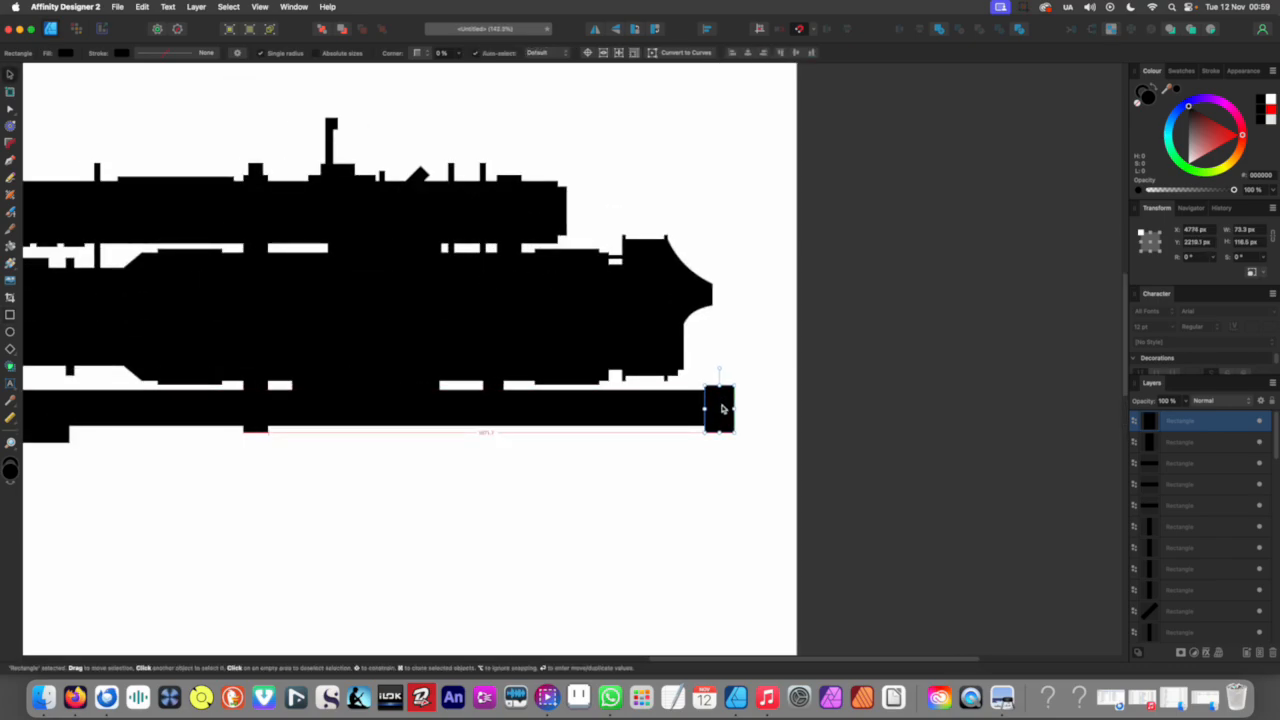
pyautogui.scroll(-3, 722, 408)
pyautogui.click(600, 457)
pyautogui.hscroll(-2, 699, 470)
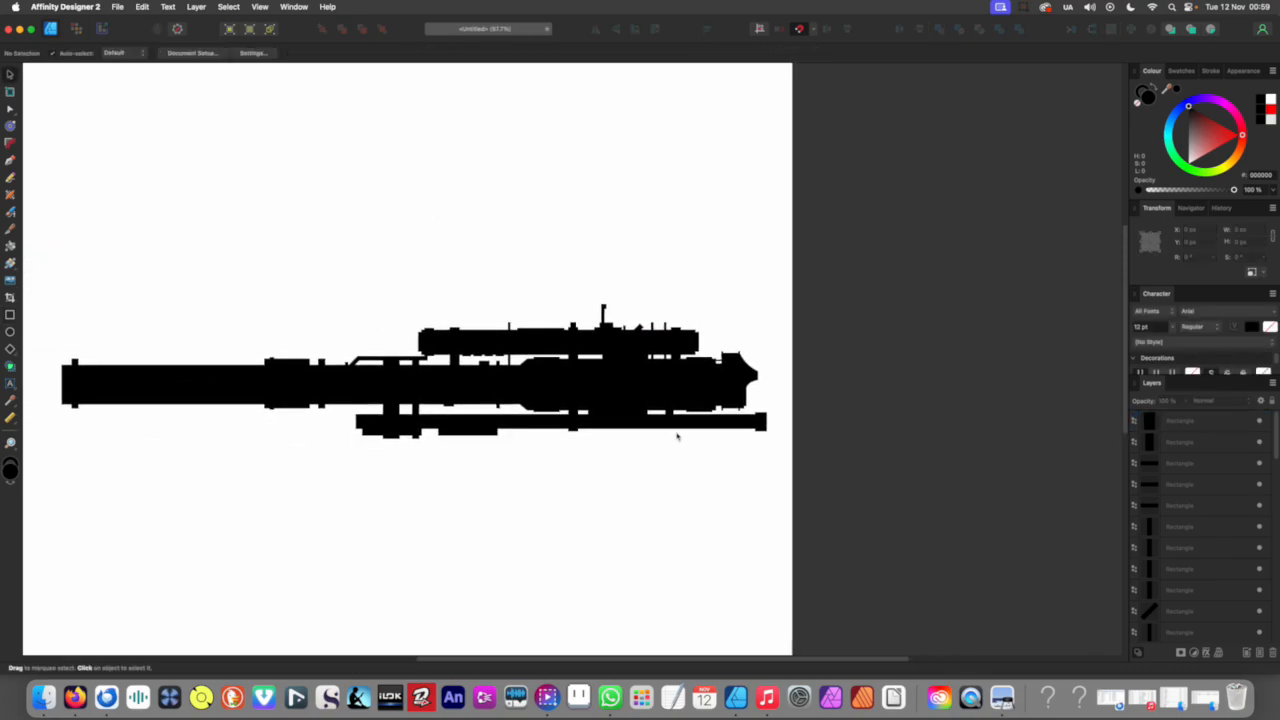
# Step: Move the end cap inward along the lower bar and stretch it upward into the barrel's end section
pyautogui.scroll(2, 677, 436)
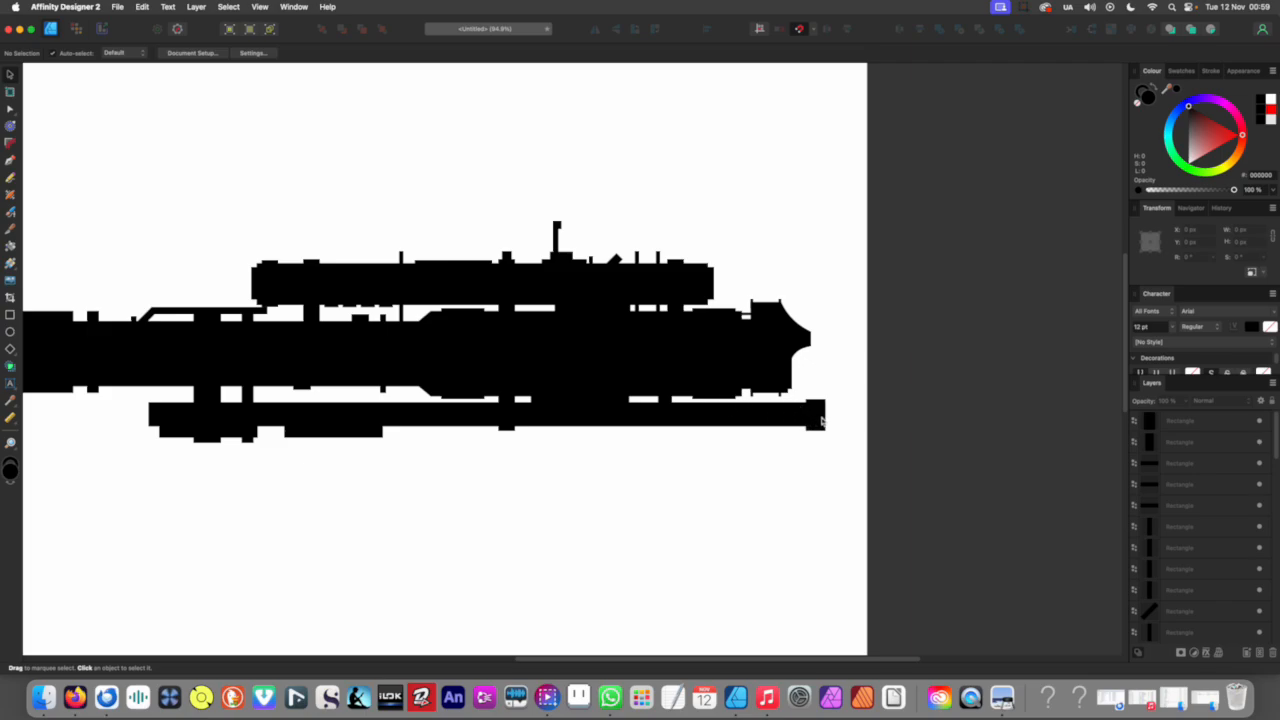
pyautogui.moveTo(821, 422); pyautogui.dragTo(721, 418)
pyautogui.scroll(2, 728, 426)
pyautogui.moveTo(703, 370); pyautogui.dragTo(689, 314)
pyautogui.scroll(-3, 689, 318)
pyautogui.click(681, 405)
pyautogui.scroll(6, 583, 449)
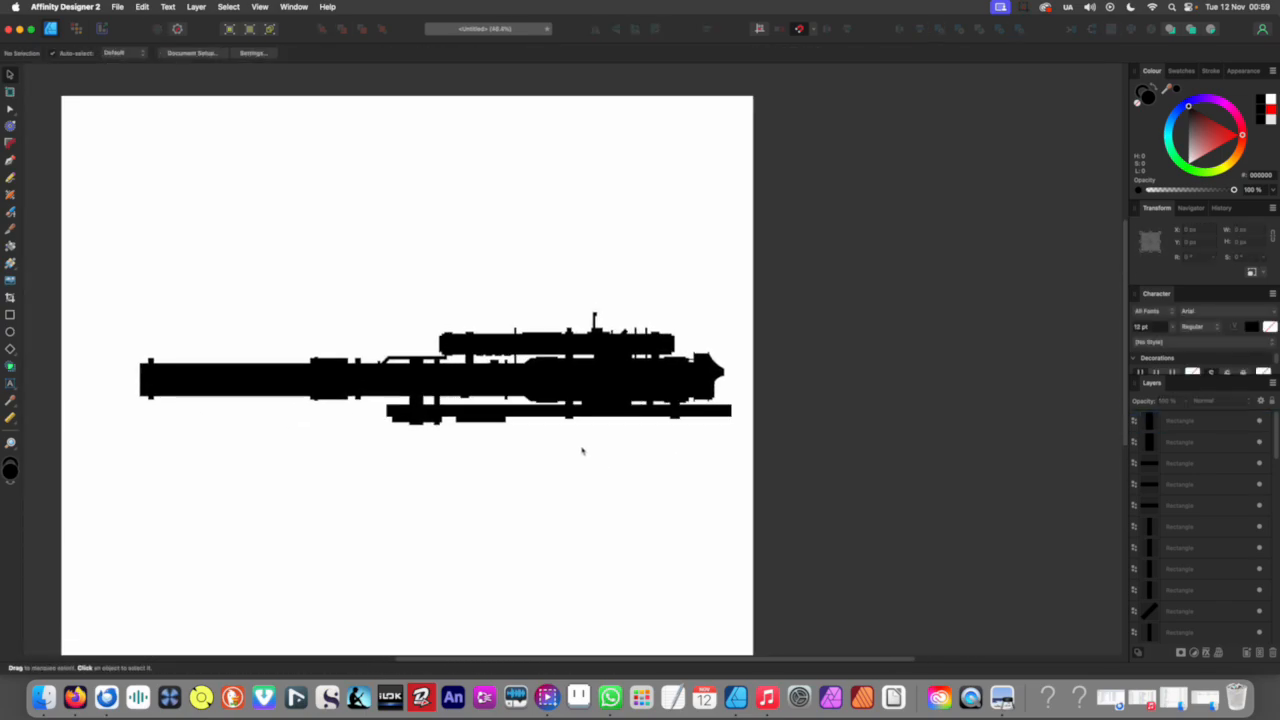
# Step: Raise the second underside block of the lower bar so it protrudes less beneath the bar
pyautogui.click(475, 450)
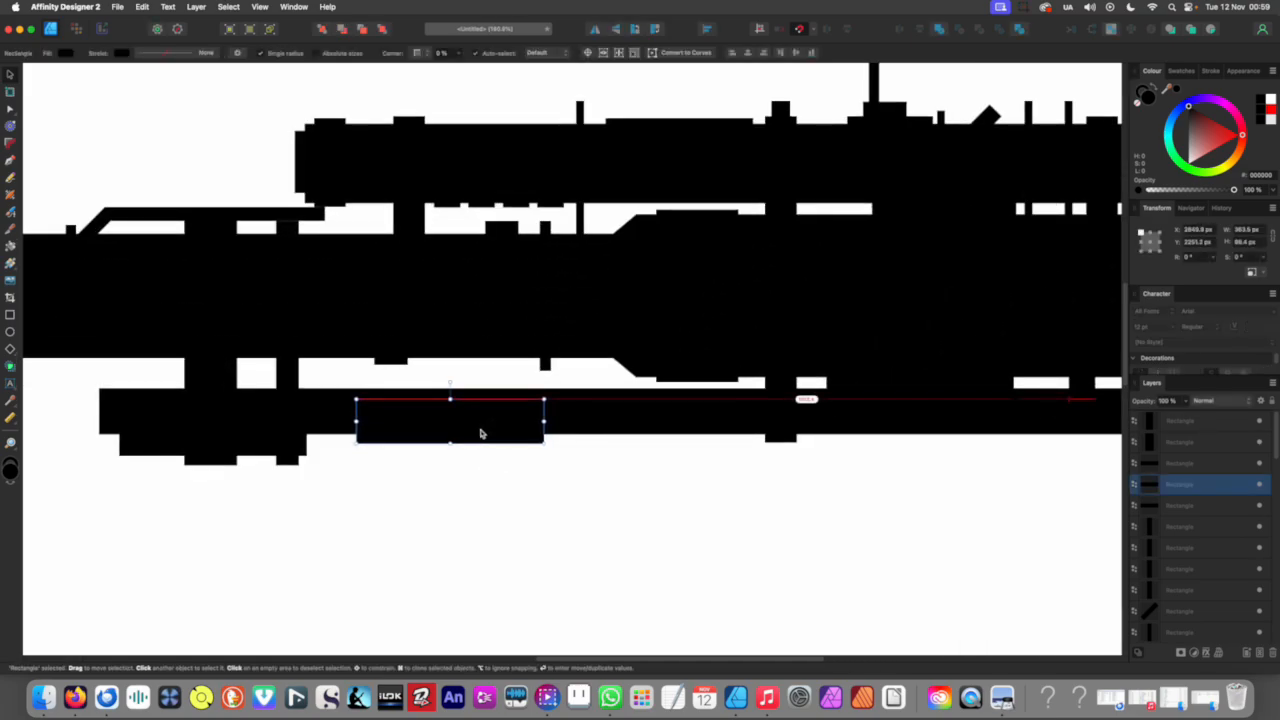
pyautogui.scroll(-6, 480, 445)
pyautogui.click(520, 512)
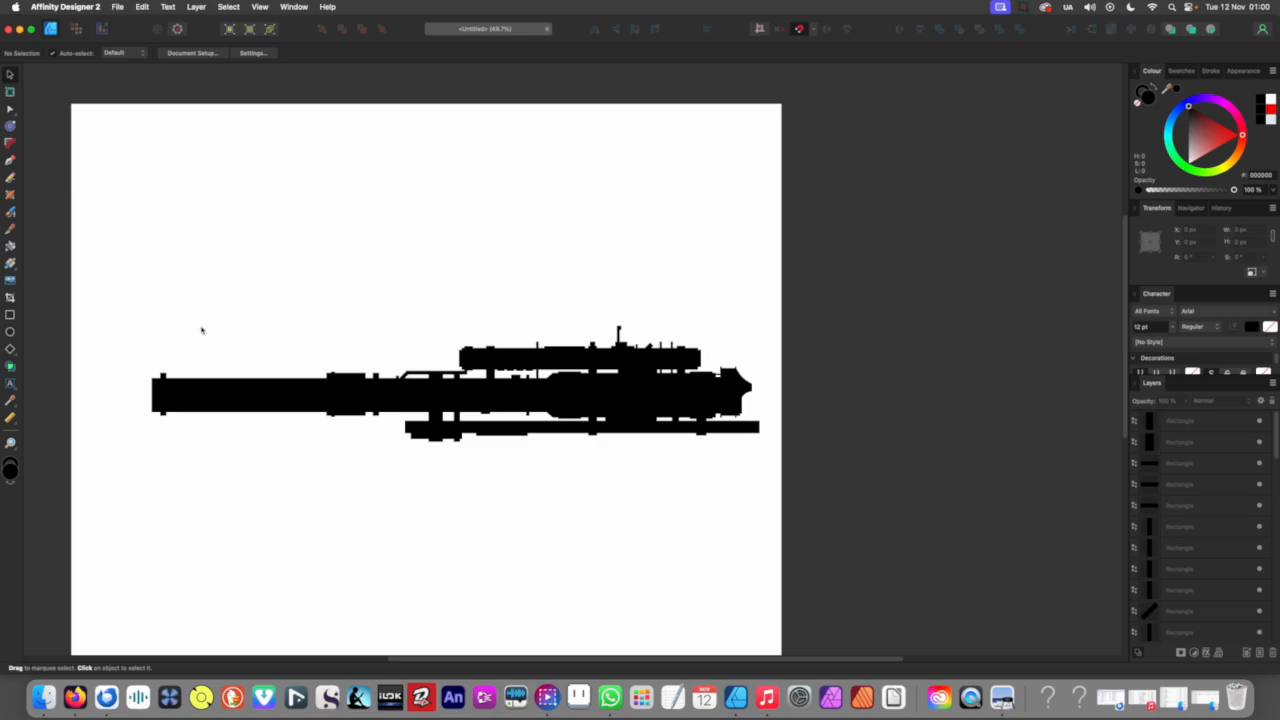
# Step: Add a small, thin rectangular block on top of the raised rail near its sloped end
pyautogui.scroll(8, 198, 347)
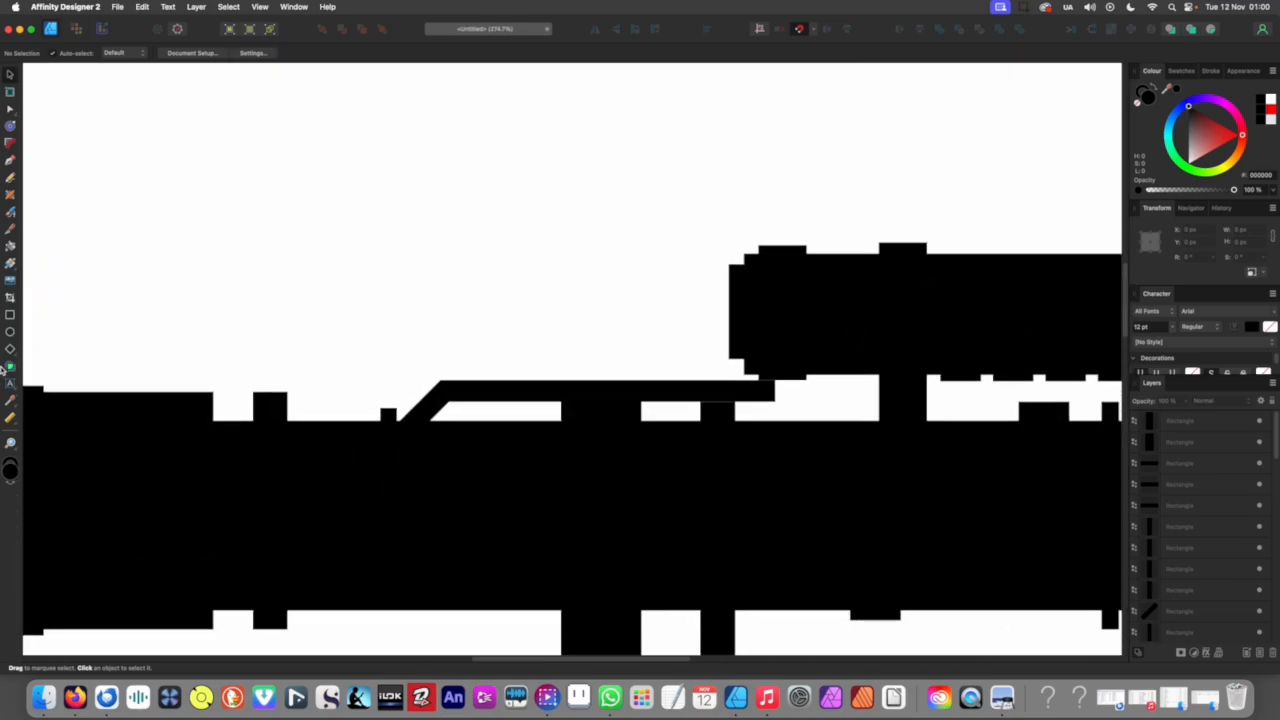
pyautogui.click(10, 314)
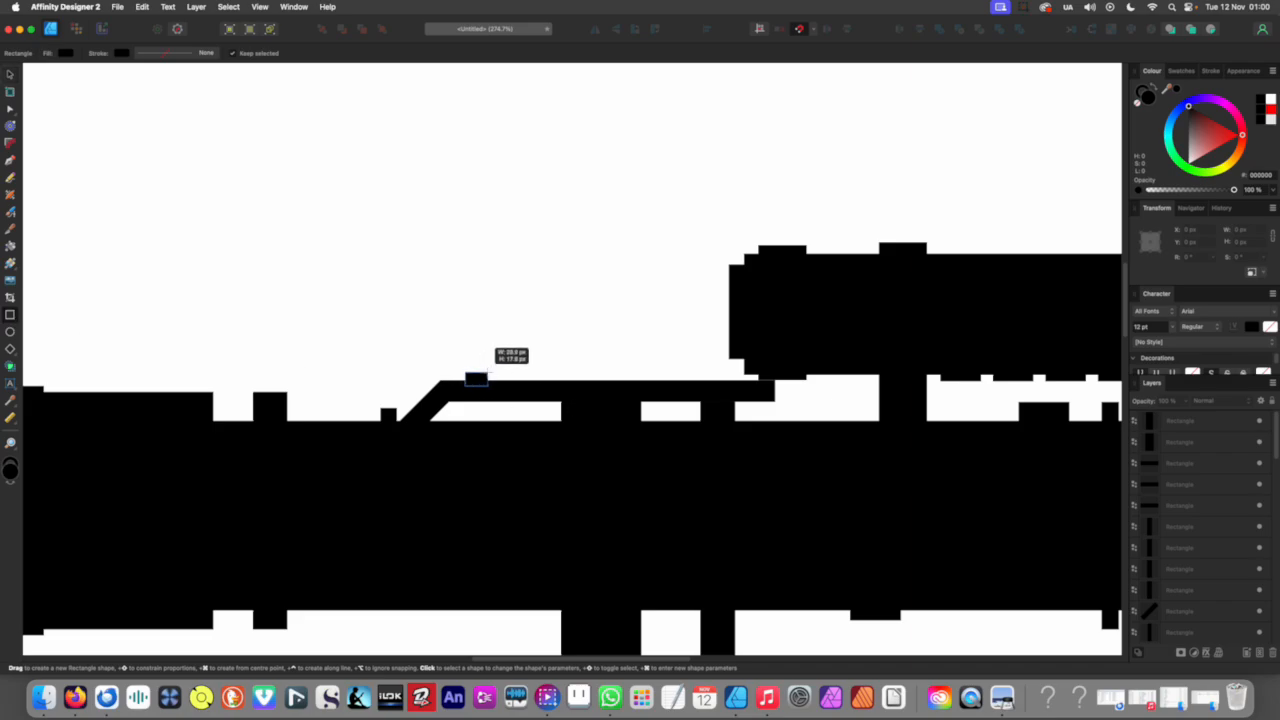
pyautogui.moveTo(512, 373); pyautogui.dragTo(512, 373)
pyautogui.scroll(-8, 614, 372)
pyautogui.press('v')
pyautogui.click(626, 469)
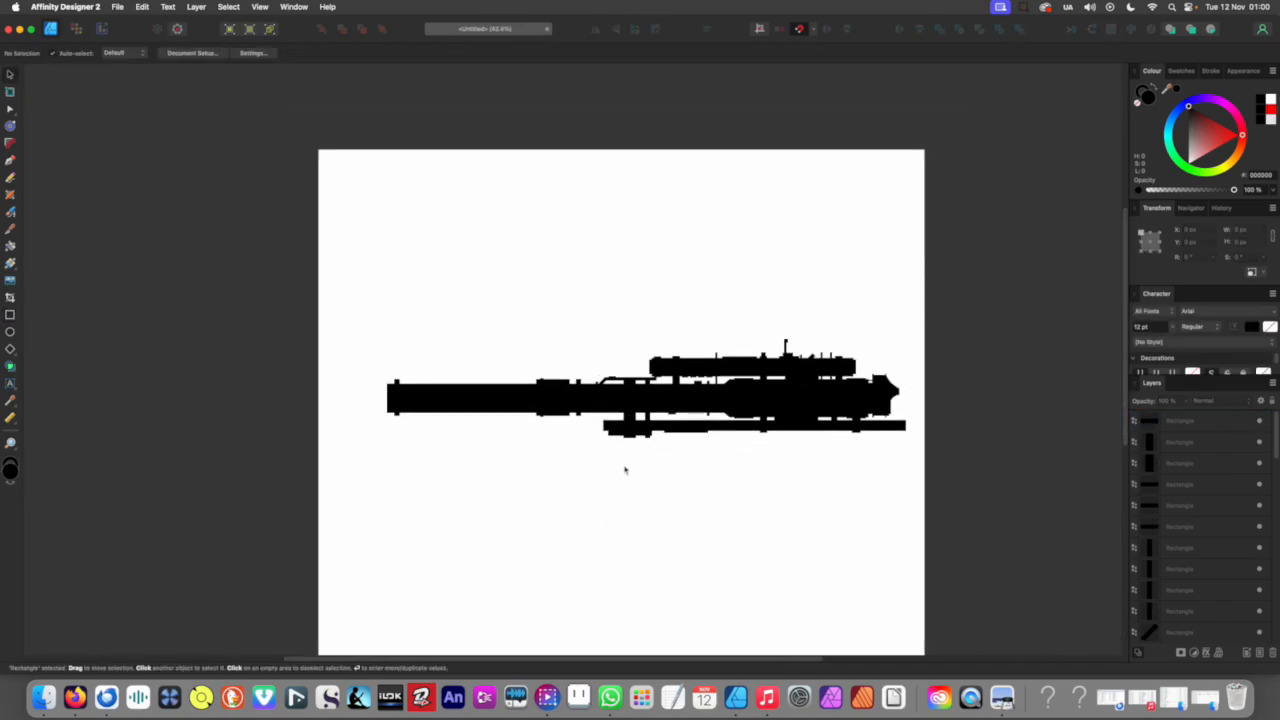
pyautogui.scroll(-1, 600, 455)
pyautogui.scroll(-1, 440, 432)
pyautogui.hscroll(-2, 470, 447)
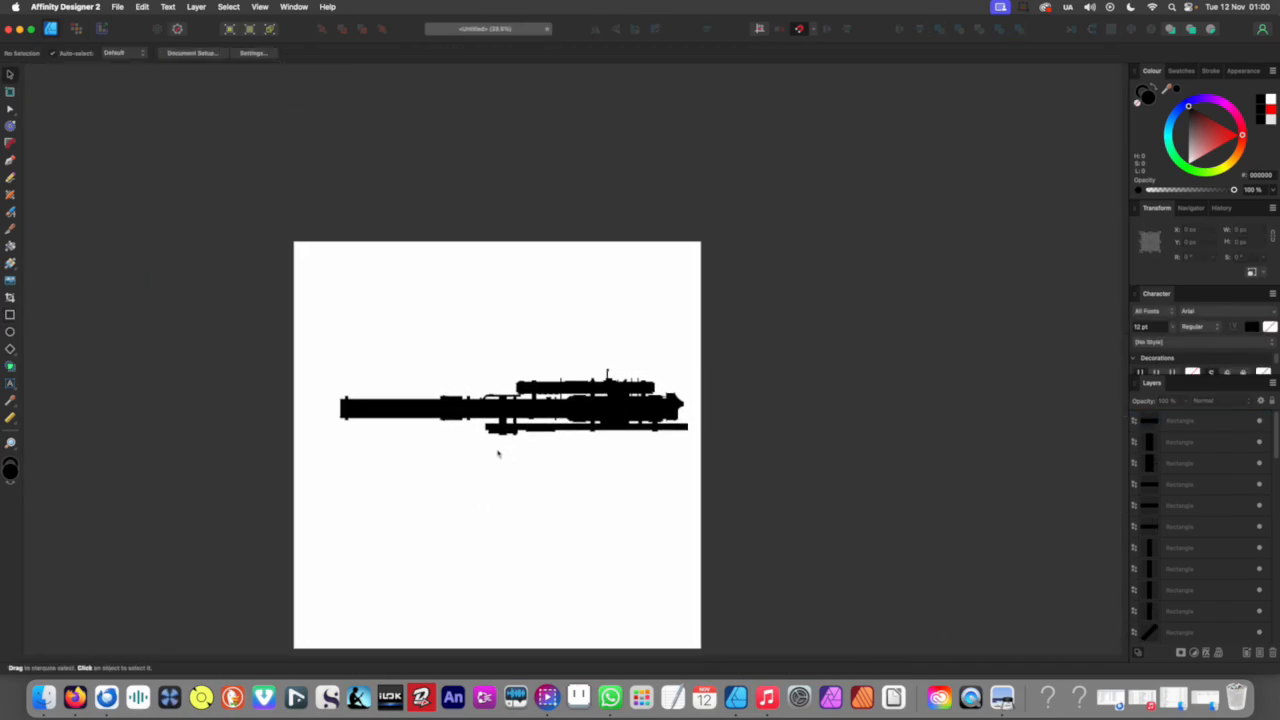
# Step: Build an L-shaped bracket of thin rectangles from the lower bar's barrel-side end up to the barrel, plus a thin vertical post beside it
pyautogui.scroll(4, 490, 455)
pyautogui.scroll(5, 487, 457)
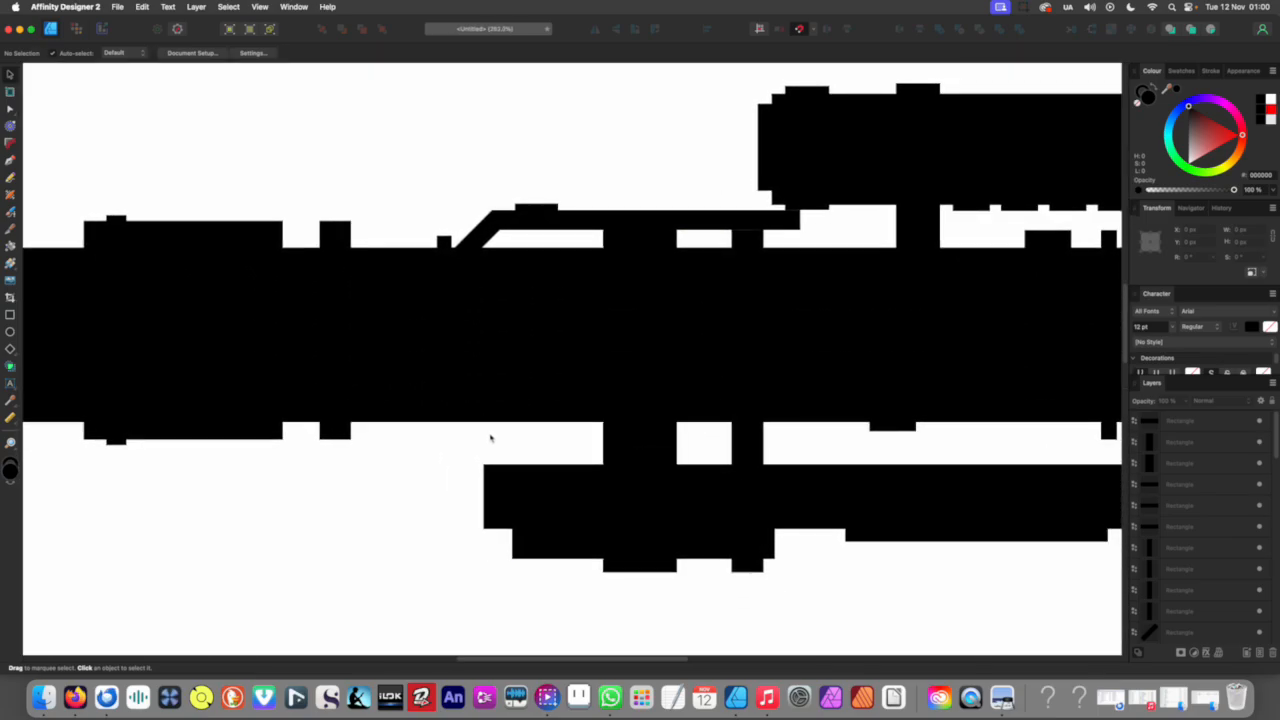
pyautogui.press('n')
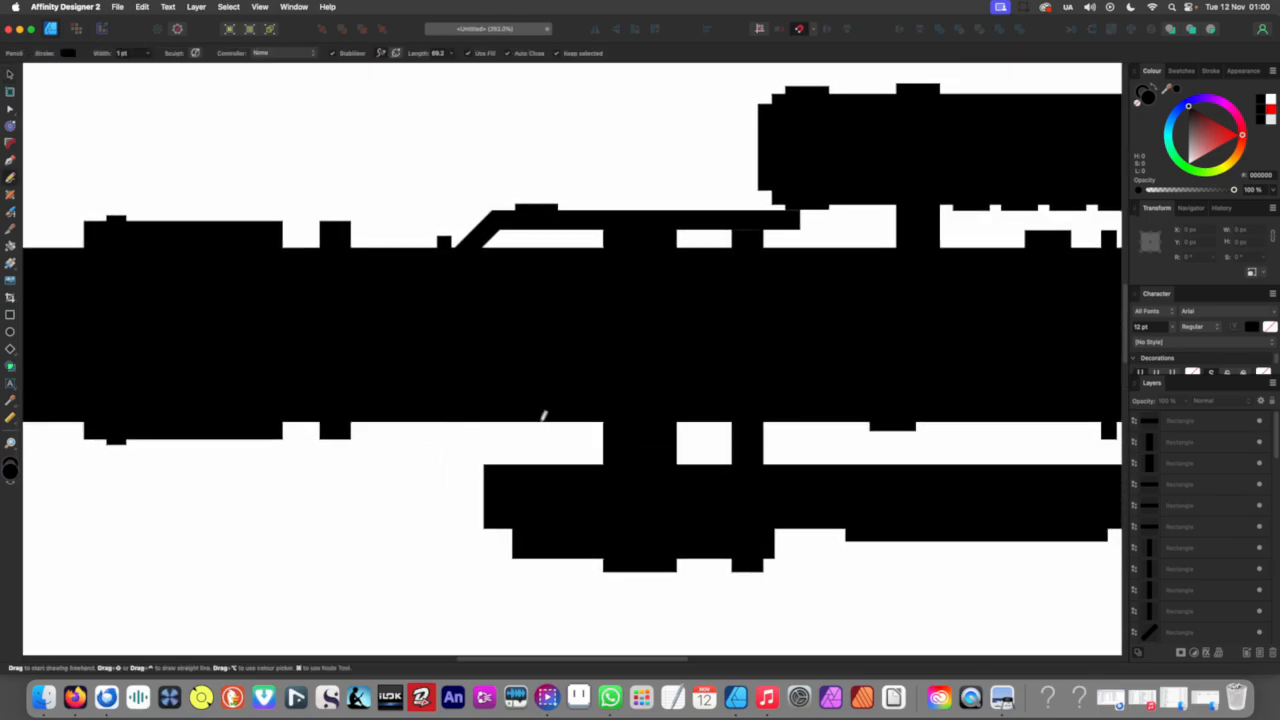
pyautogui.click(11, 316)
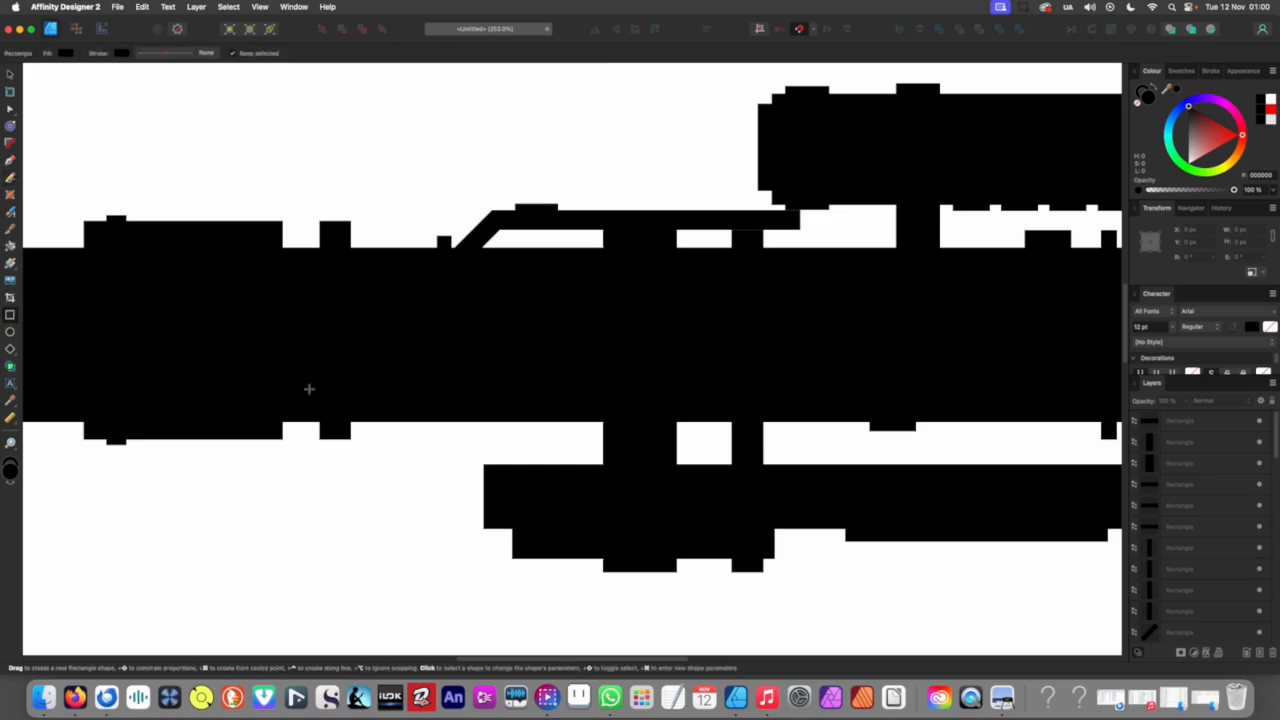
pyautogui.moveTo(417, 540)
pyautogui.mouseDown()
pyautogui.moveTo(535, 517)
pyautogui.moveTo(394, 516)
pyautogui.moveTo(393, 559)
pyautogui.moveTo(417, 492)
pyautogui.moveTo(405, 492)
pyautogui.moveTo(417, 490)
pyautogui.moveTo(414, 529)
pyautogui.moveTo(340, 547)
pyautogui.moveTo(540, 526)
pyautogui.moveTo(777, 534)
pyautogui.mouseUp()
pyautogui.scroll(5, 430, 495)
pyautogui.scroll(-5, 581, 427)
pyautogui.scroll(-8, 581, 427)
pyautogui.click(497, 471)
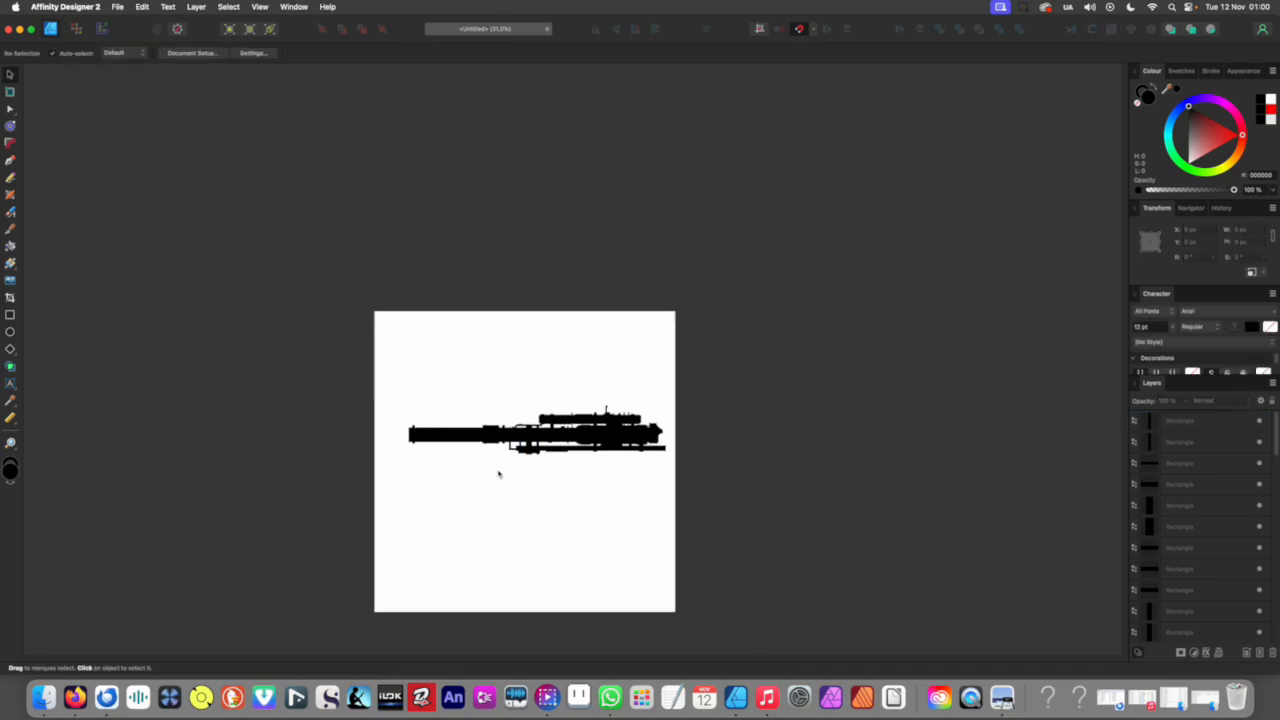
# Step: Copy the thin vertical post farther along the gap between barrel and lower bar, and rotate the copy into a diagonal brace
pyautogui.scroll(10, 518, 483)
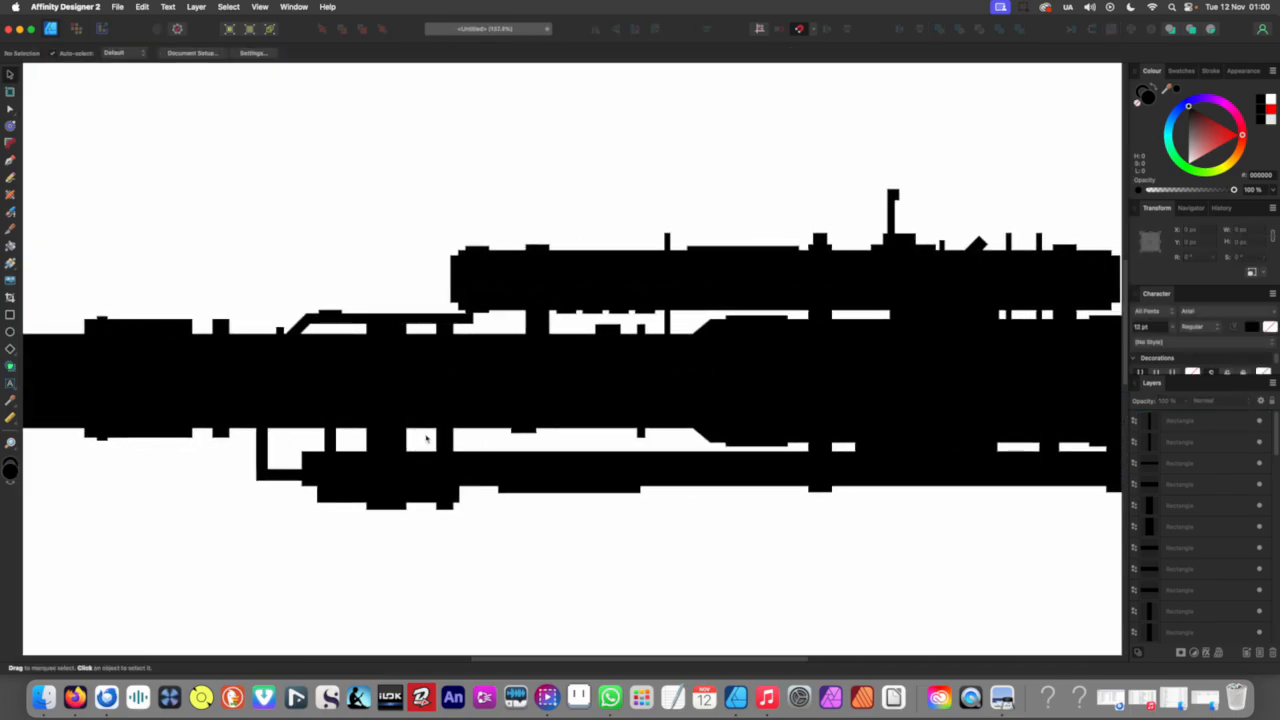
pyautogui.moveTo(338, 440); pyautogui.dragTo(611, 465)
pyautogui.scroll(-10, 556, 458)
pyautogui.click(546, 480)
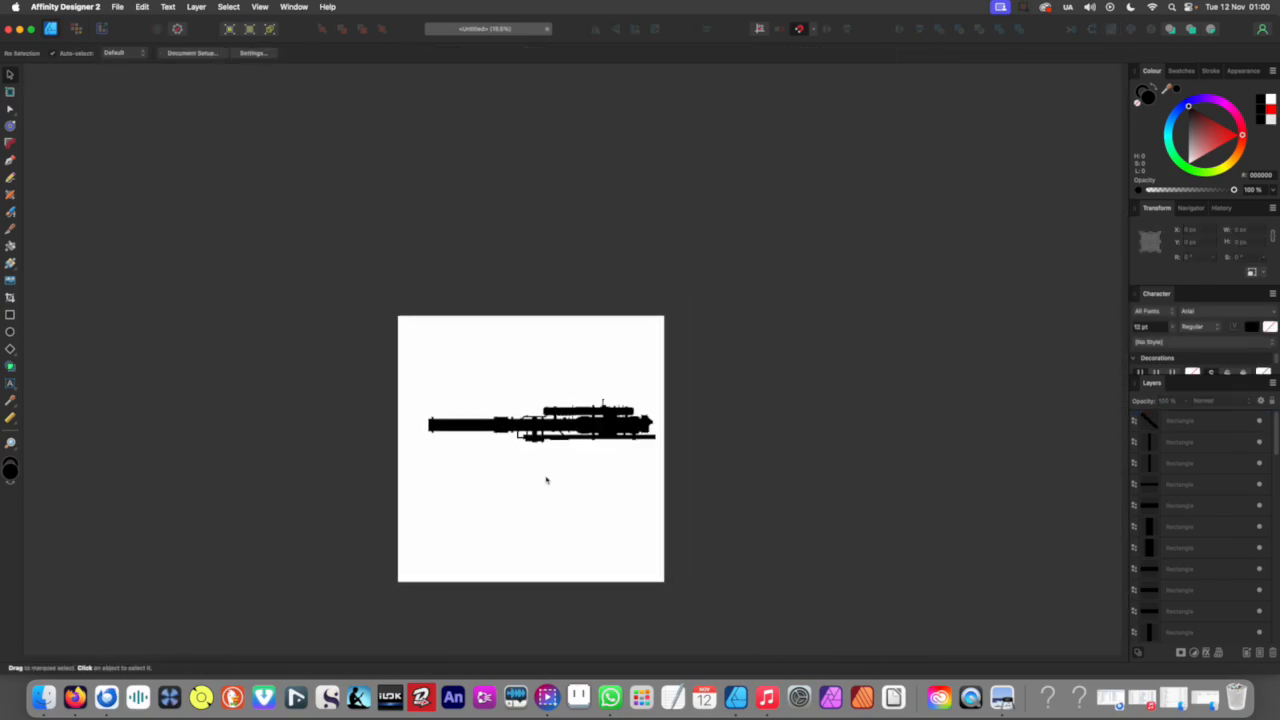
pyautogui.scroll(4, 554, 473)
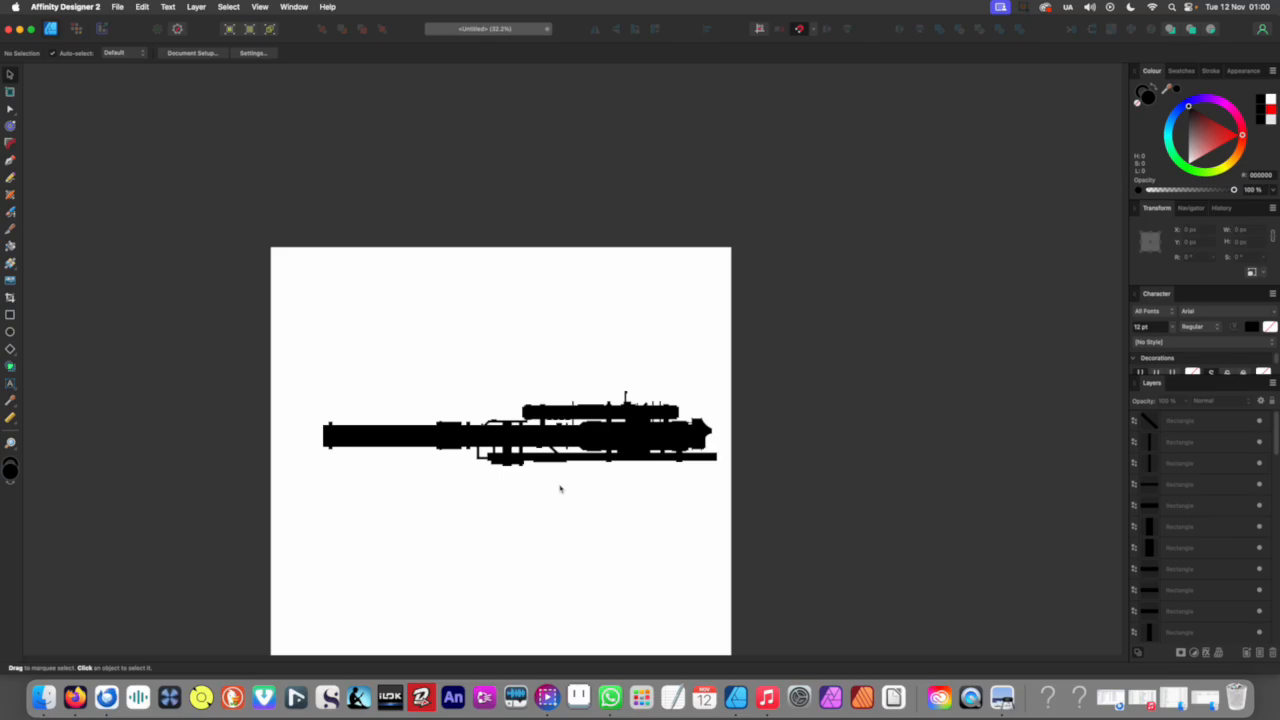
# Step: Draw a flat trapezoid about 261 by 44 px on top of the raised rail, over its long thin plate
pyautogui.scroll(2, 555, 485)
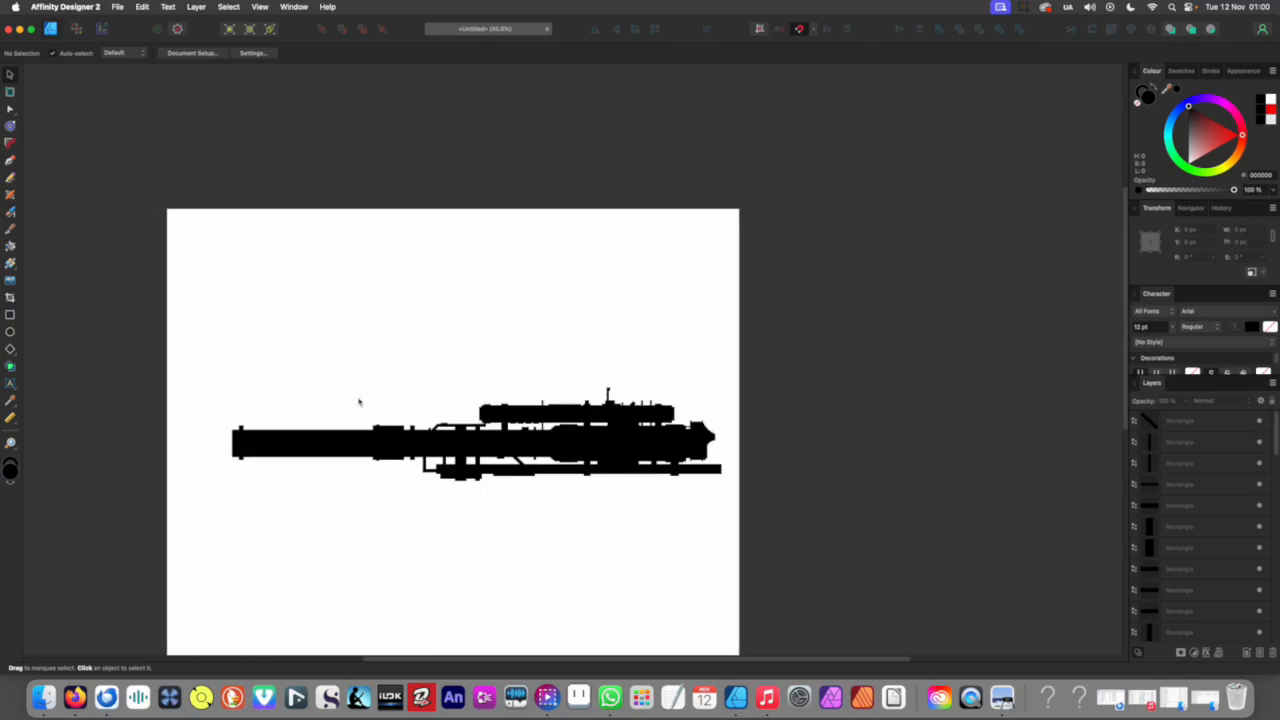
pyautogui.scroll(5, 597, 418)
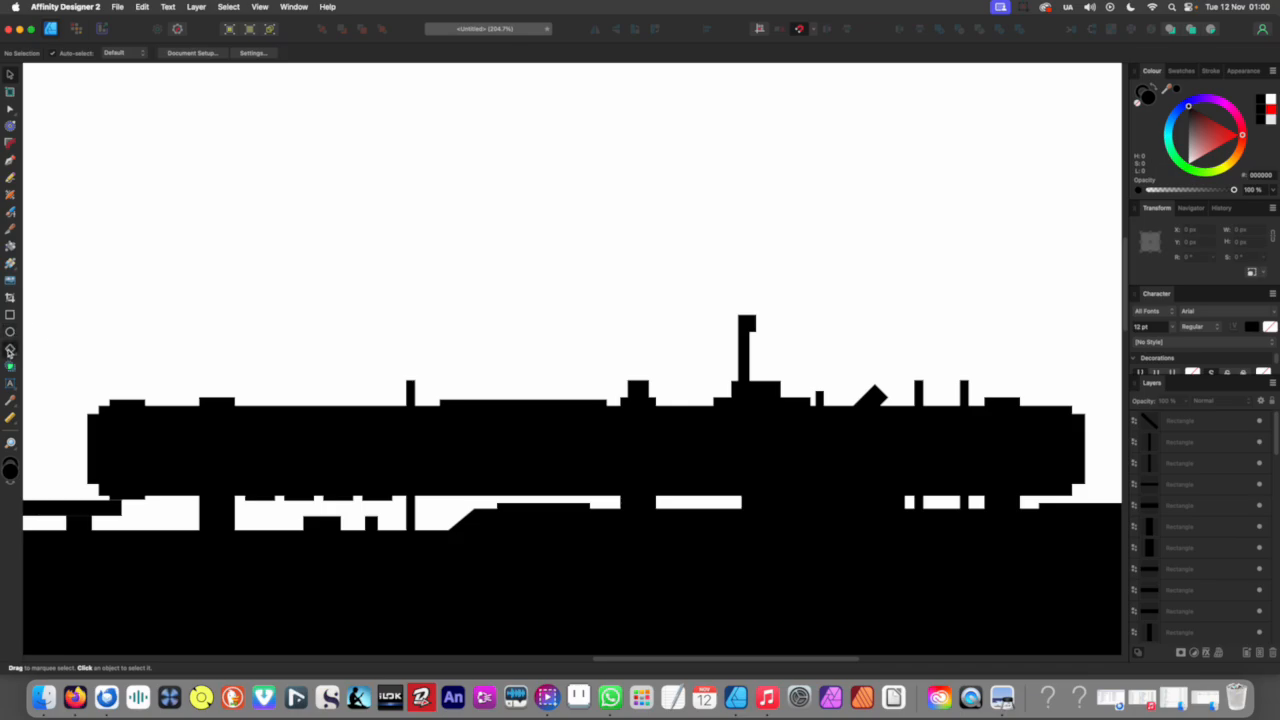
pyautogui.click(10, 351)
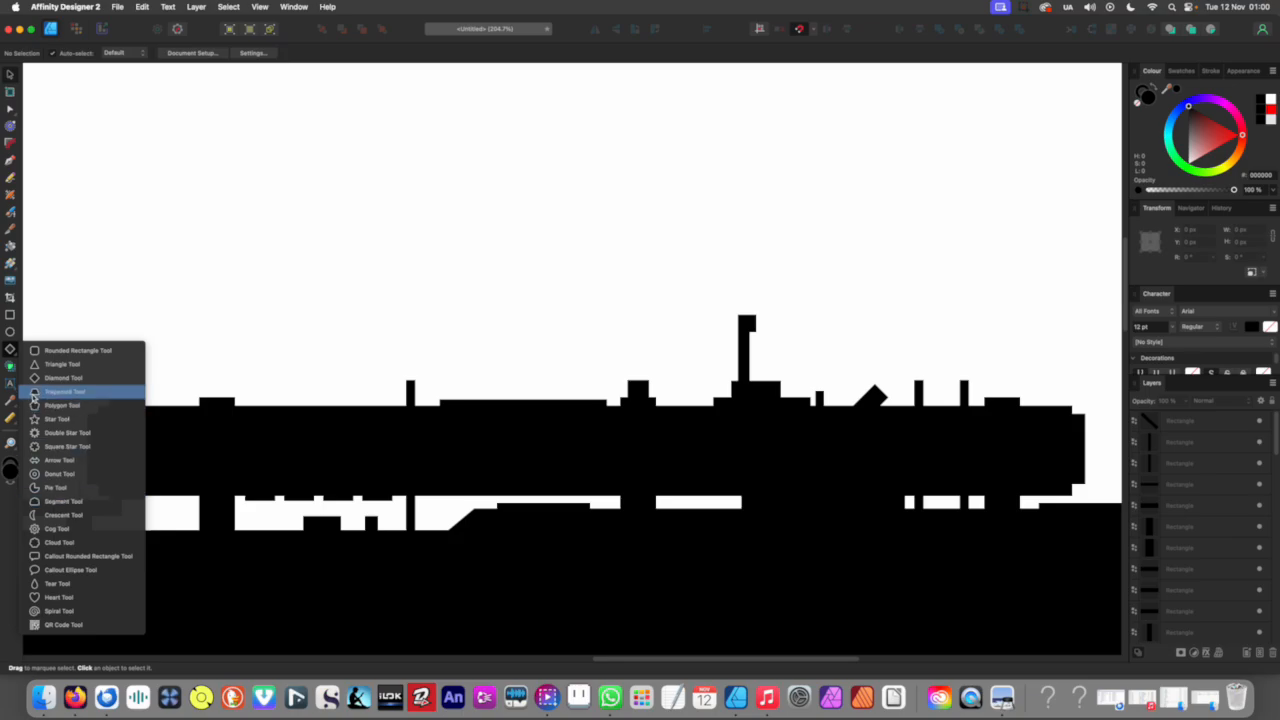
pyautogui.click(60, 391)
pyautogui.moveTo(490, 400); pyautogui.dragTo(601, 416)
pyautogui.scroll(-8, 552, 395)
pyautogui.press('v')
pyautogui.click(546, 510)
# Step: Copy the raised rail's trapezoid onto the top edge of the lower bar, beside the diagonal brace
pyautogui.scroll(8, 546, 510)
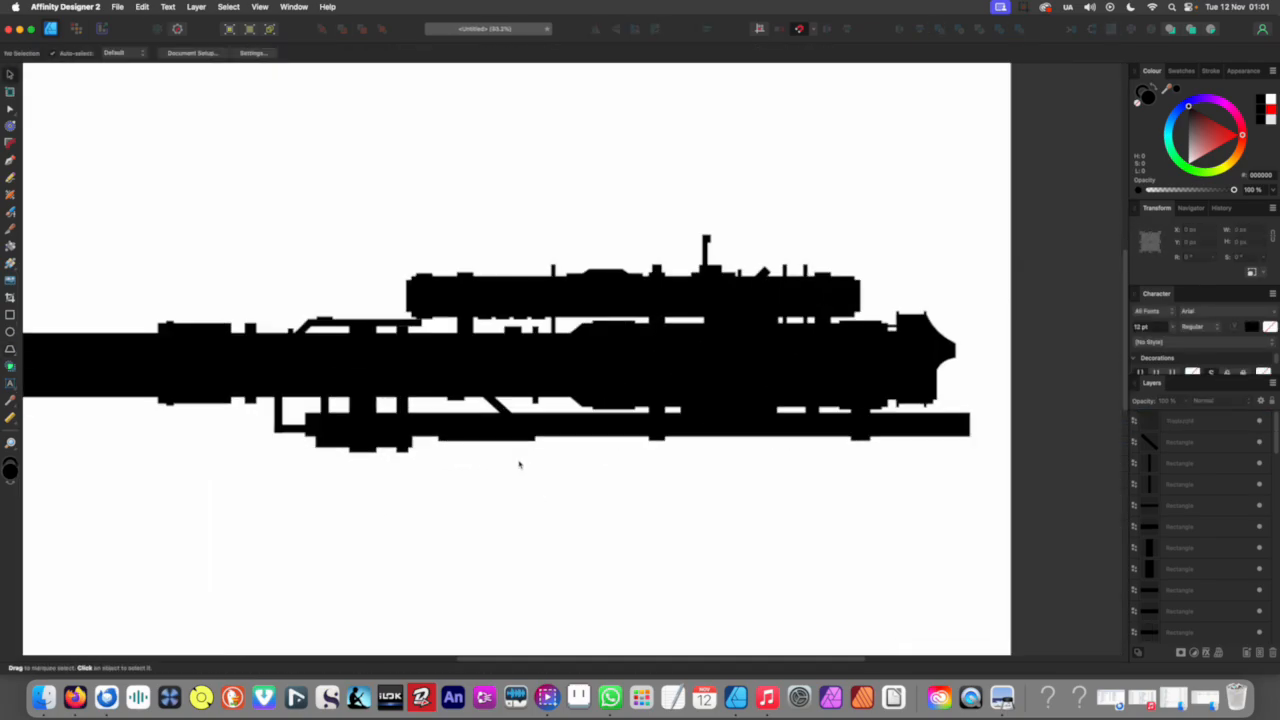
pyautogui.click(640, 267)
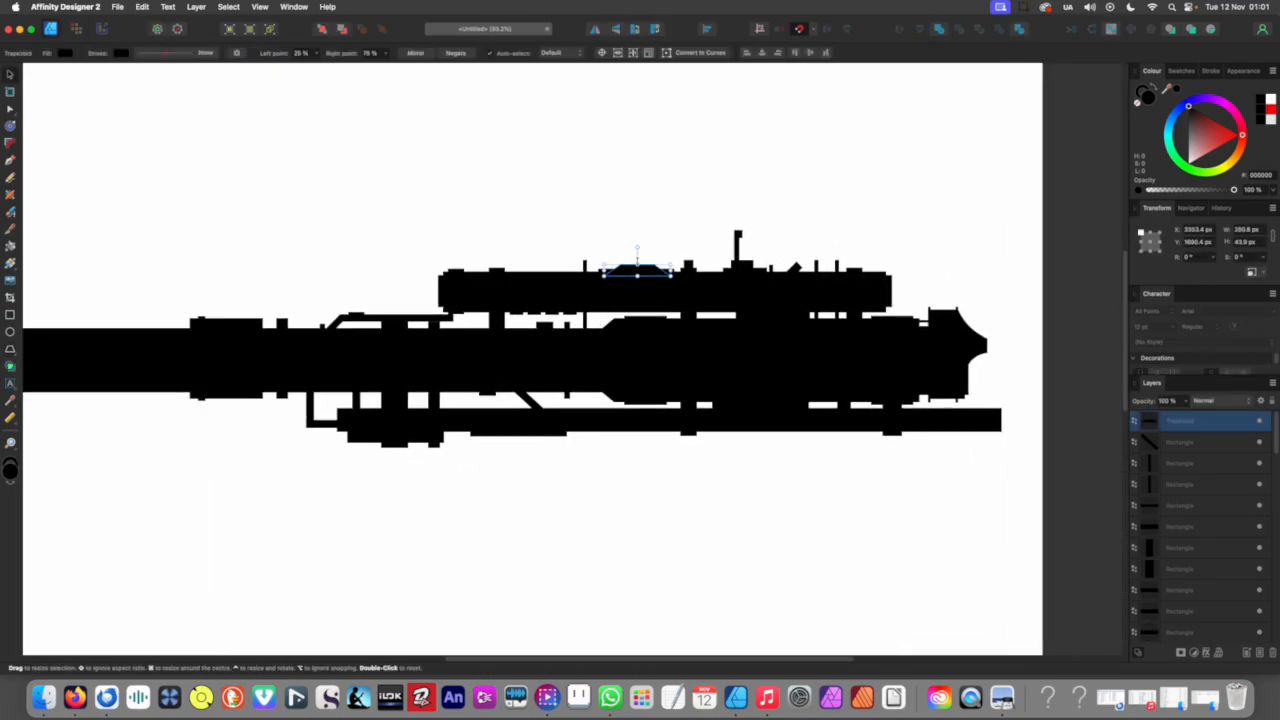
pyautogui.moveTo(646, 271); pyautogui.dragTo(488, 410)
pyautogui.scroll(-6, 489, 470)
pyautogui.click(500, 480)
pyautogui.scroll(2, 578, 476)
pyautogui.scroll(2, 578, 476)
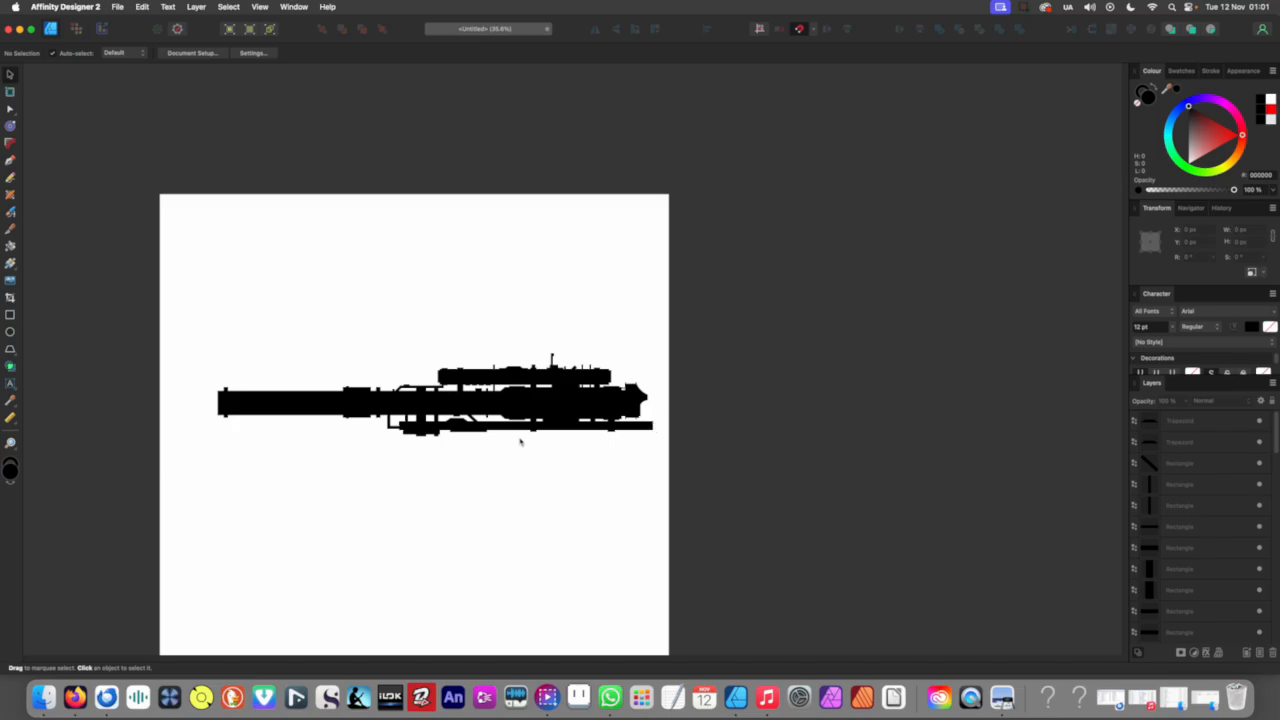
# Step: Copy the lower bar's flat underside block farther along the bar, toward the end block
pyautogui.scroll(8, 519, 445)
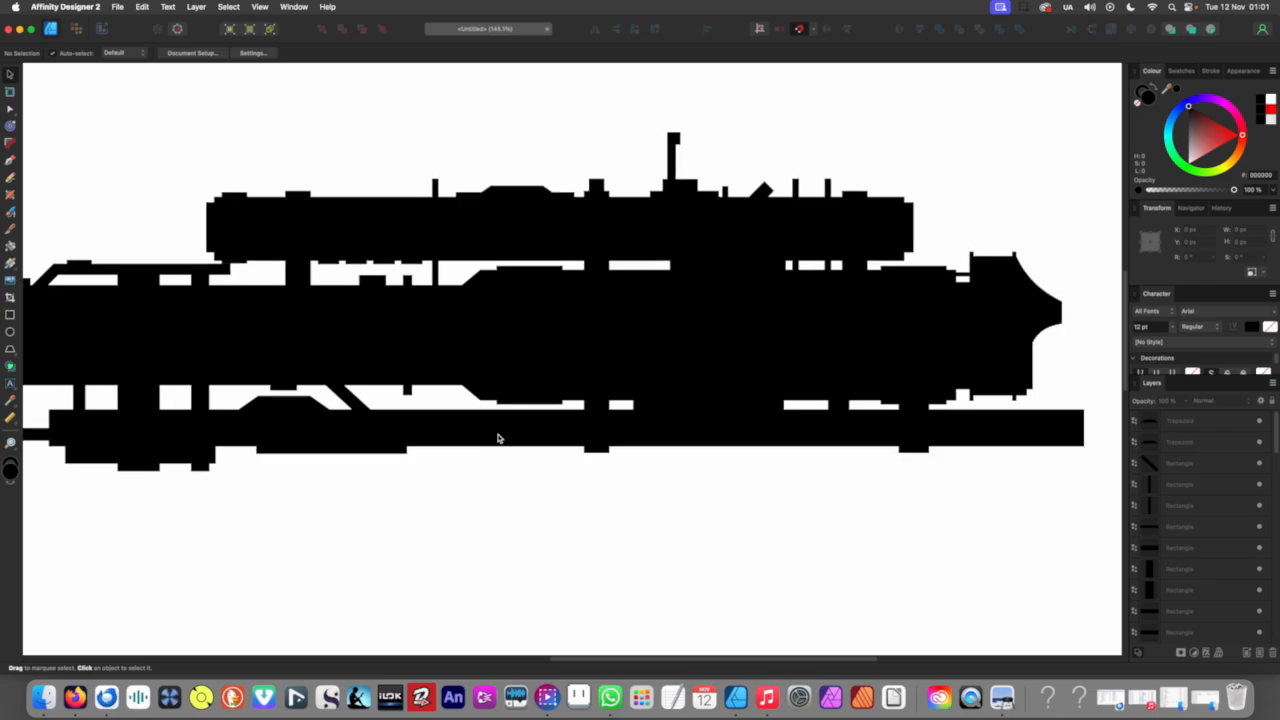
pyautogui.scroll(1, 499, 438)
pyautogui.click(304, 450)
pyautogui.moveTo(331, 453)
pyautogui.mouseDown()
pyautogui.moveTo(513, 455)
pyautogui.moveTo(502, 376)
pyautogui.mouseUp()
pyautogui.scroll(-8, 513, 434)
pyautogui.click(504, 490)
pyautogui.press('super+z')
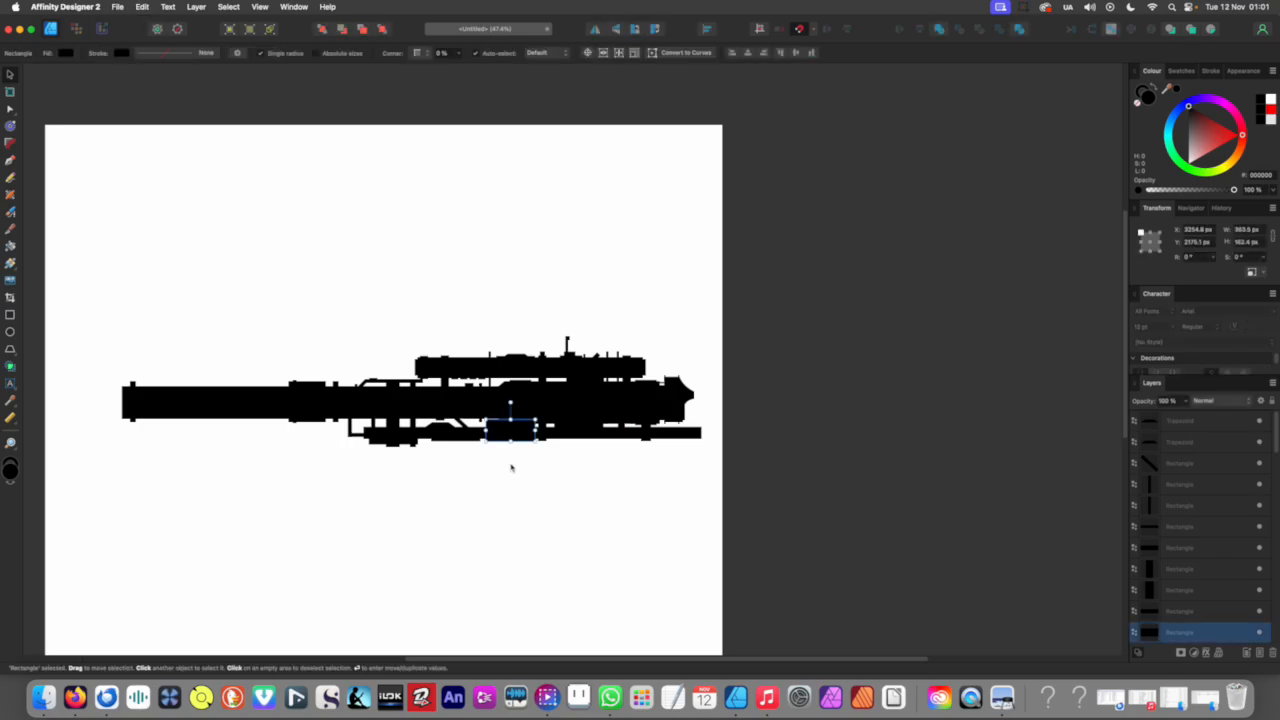
# Step: Shift the copied block up against the barrel and narrow it so it bridges the gap beside the connecting post
pyautogui.scroll(8, 518, 453)
pyautogui.moveTo(380, 447); pyautogui.dragTo(532, 350)
pyautogui.moveTo(580, 410); pyautogui.dragTo(552, 410)
pyautogui.scroll(-2, 543, 420)
pyautogui.scroll(-3, 511, 466)
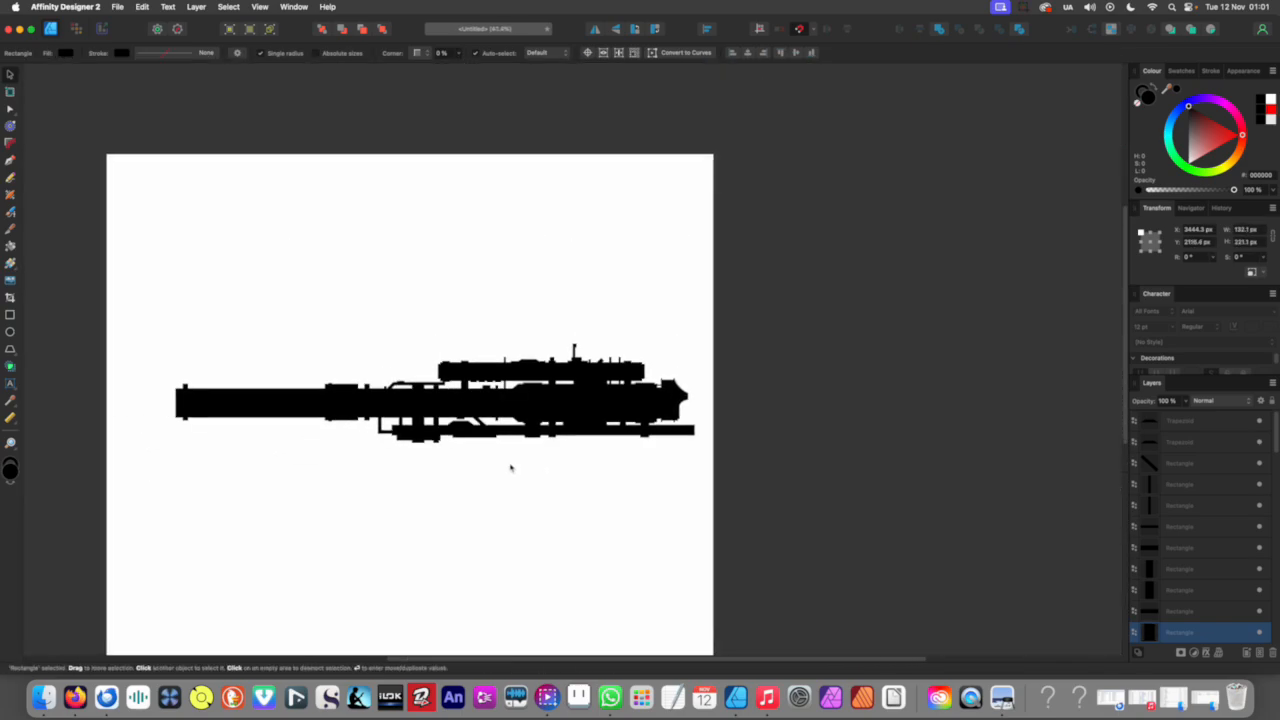
pyautogui.click(511, 466)
# Step: Select the entire silhouette and scale it down proportionally to about 2458 px wide
pyautogui.scroll(6, 489, 401)
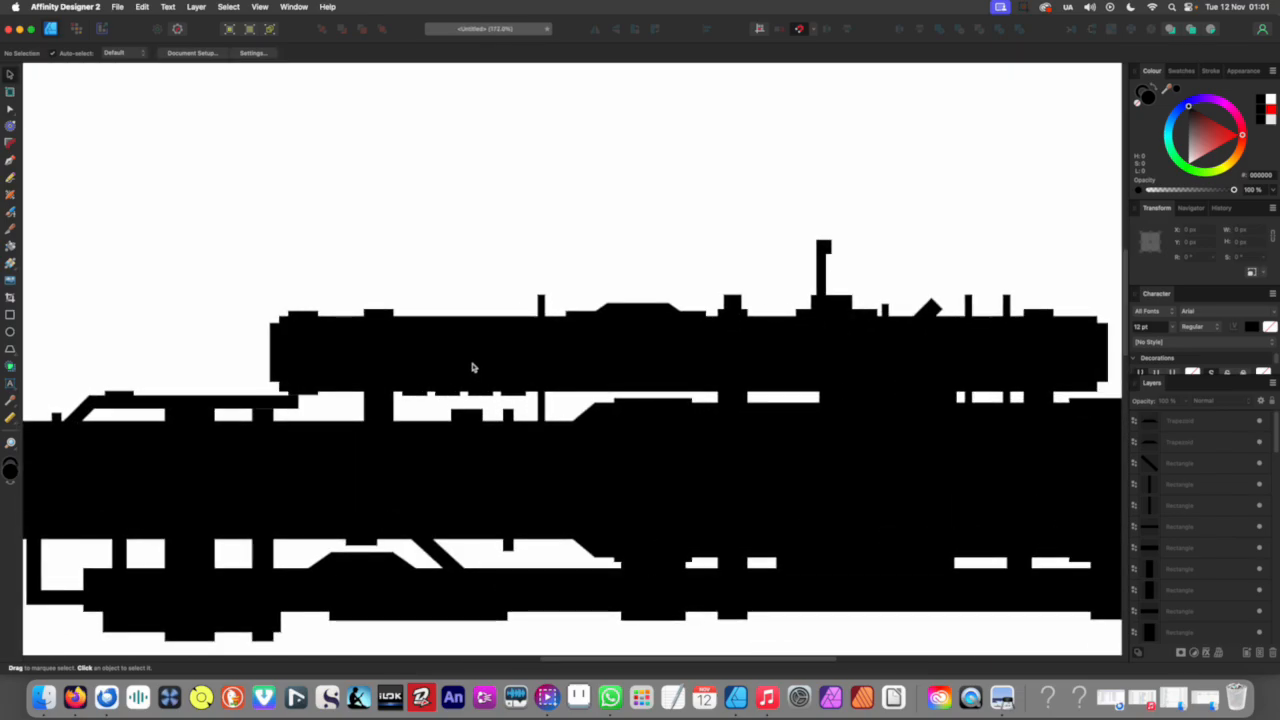
pyautogui.scroll(-6, 469, 370)
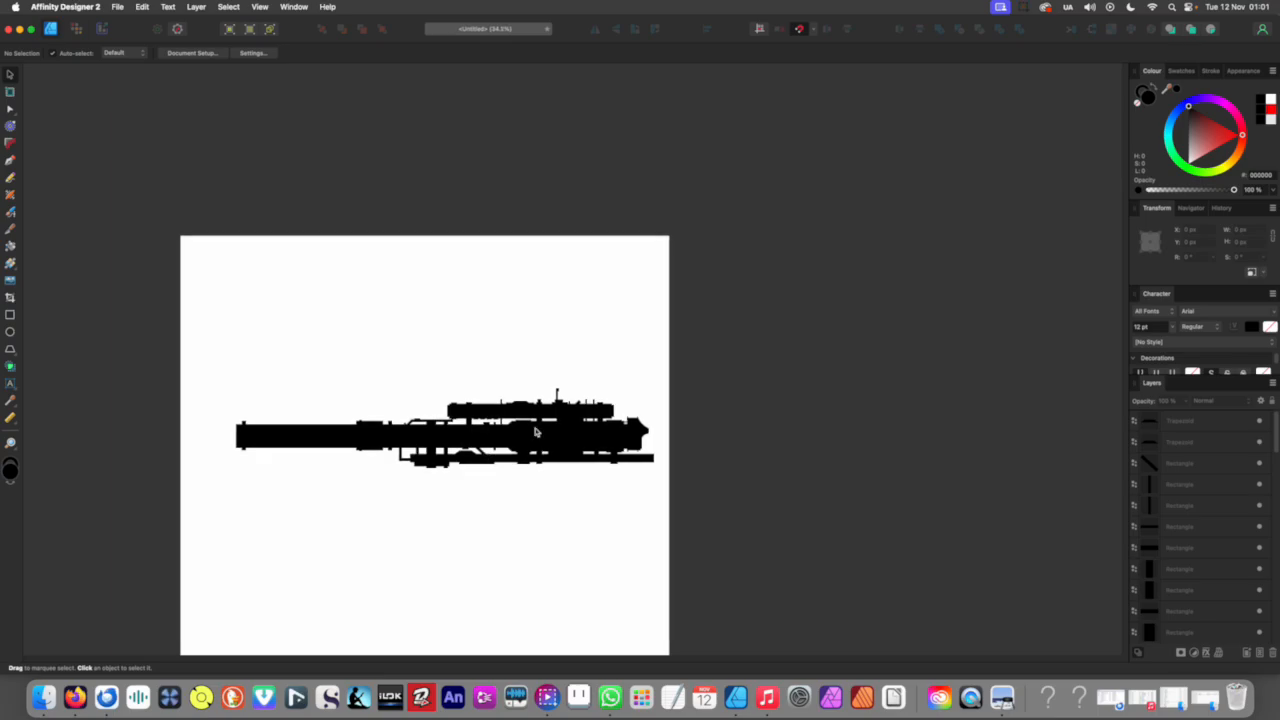
pyautogui.hscroll(-5, 412, 352)
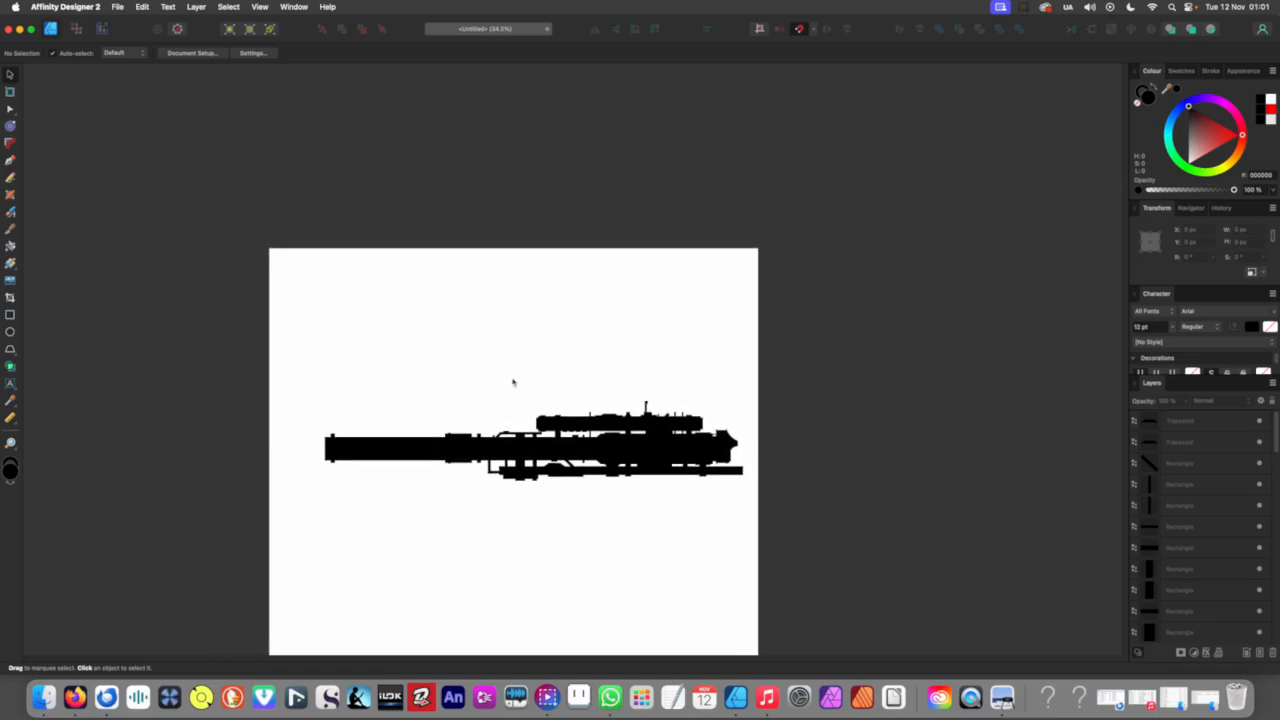
pyautogui.click(541, 460)
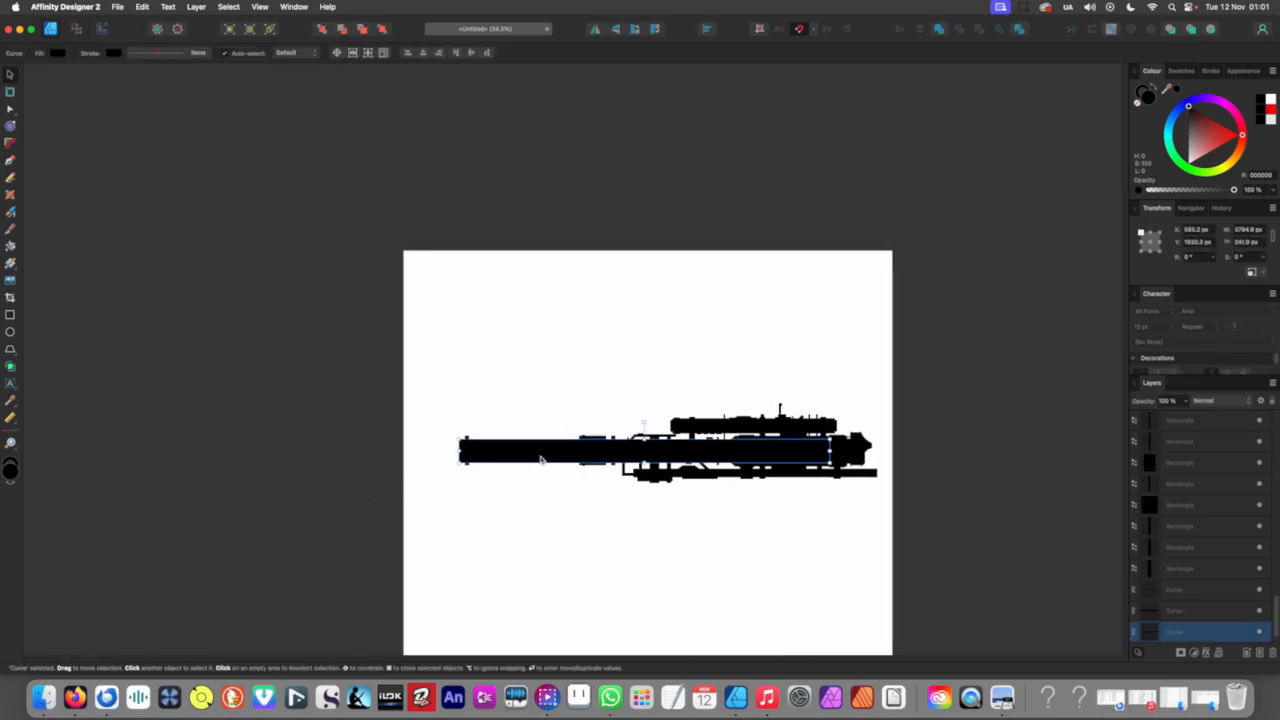
pyautogui.moveTo(314, 340); pyautogui.dragTo(929, 590)
pyautogui.moveTo(879, 482); pyautogui.dragTo(785, 448)
pyautogui.scroll(5, 785, 448)
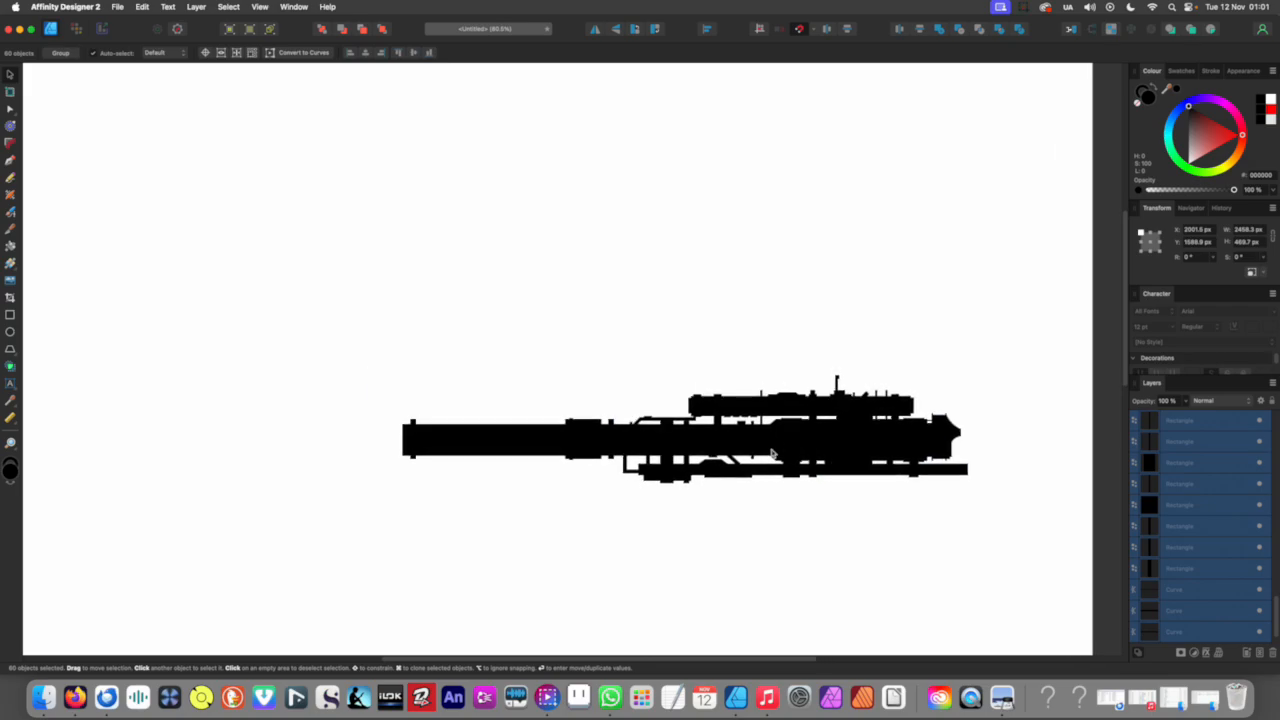
# Step: Copy the main barrel outward past its ringed end to form a barrel extension
pyautogui.click(423, 491)
pyautogui.click(460, 452)
pyautogui.scroll(-5, 616, 457)
pyautogui.moveTo(616, 457); pyautogui.dragTo(383, 434)
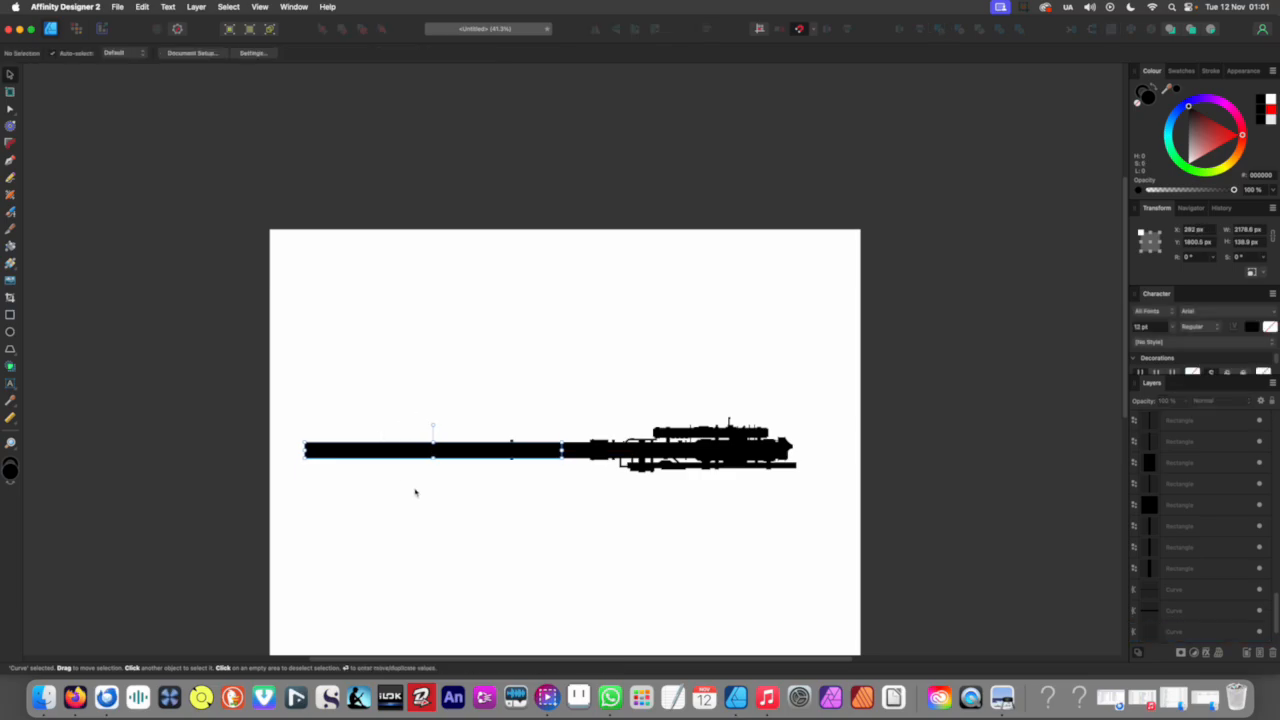
# Step: Reduce the height of the barrel extension so it is slimmer than the main barrel
pyautogui.scroll(8, 440, 463)
pyautogui.moveTo(430, 440); pyautogui.dragTo(431, 430)
pyautogui.scroll(-10, 443, 447)
pyautogui.click(444, 469)
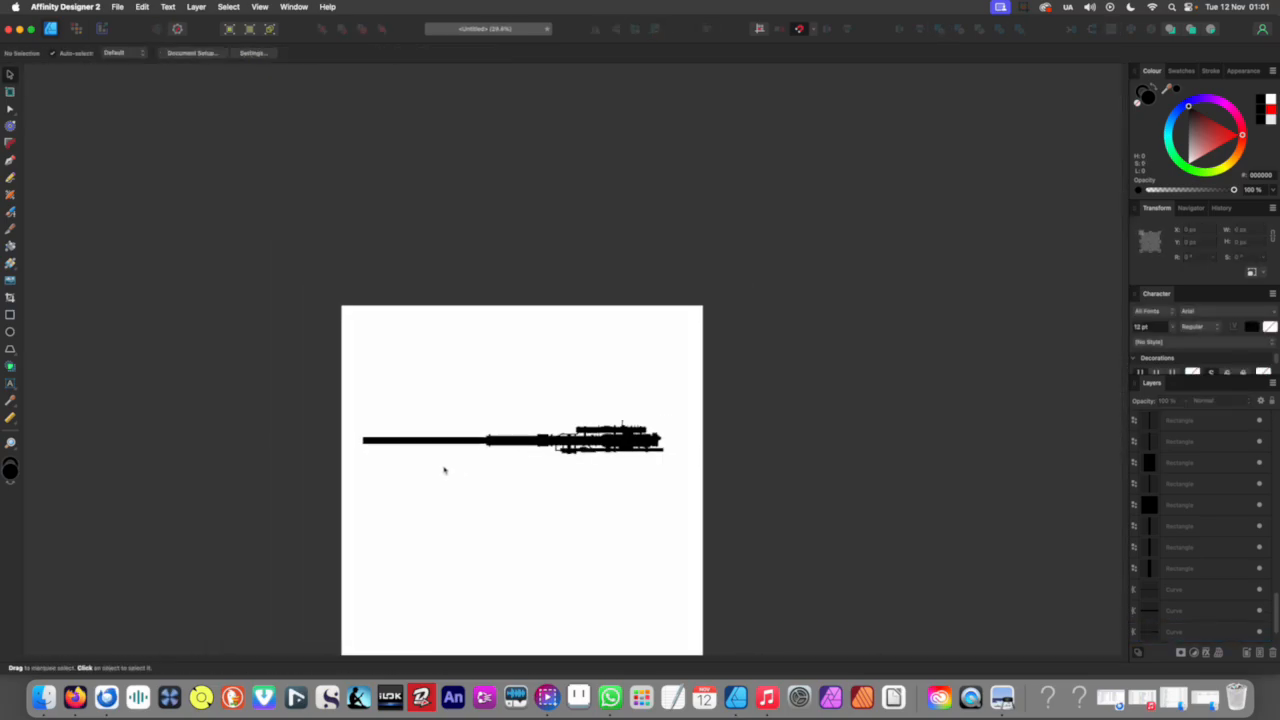
# Step: Slide the slim barrel extension inward so a shorter length protrudes beyond the ringed end
pyautogui.scroll(6, 479, 443)
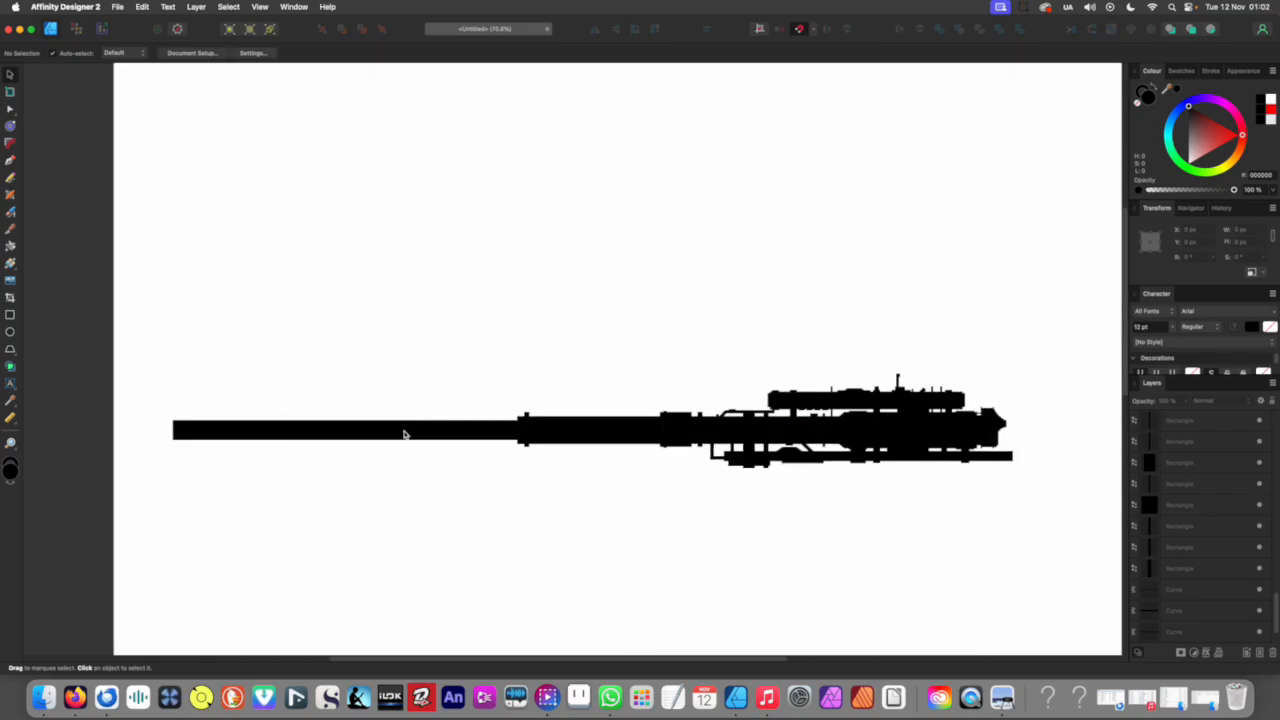
pyautogui.click(258, 440)
pyautogui.moveTo(277, 437); pyautogui.dragTo(414, 437)
pyautogui.scroll(-8, 401, 492)
pyautogui.click(401, 492)
pyautogui.scroll(5, 480, 294)
pyautogui.scroll(-1, 517, 406)
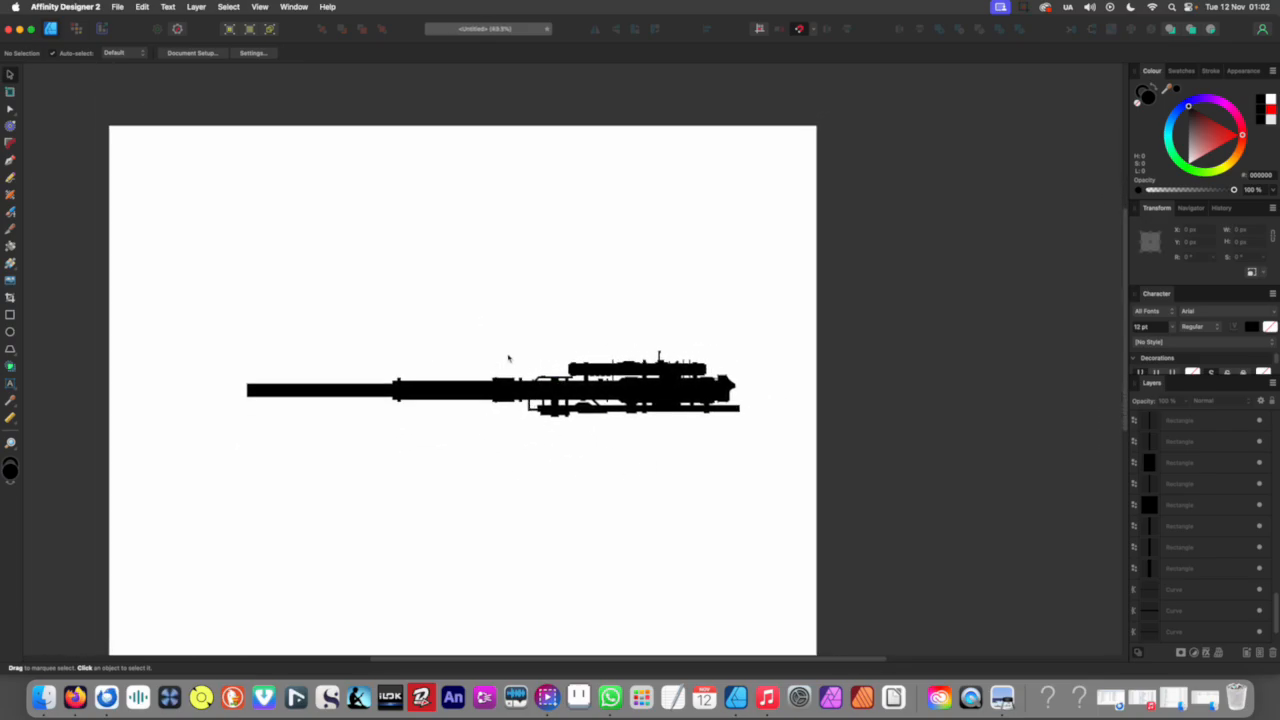
# Step: Select the whole silhouette, move it slightly down on the artboard, and deselect it
pyautogui.scroll(-2, 509, 360)
pyautogui.moveTo(758, 314); pyautogui.dragTo(205, 481)
pyautogui.moveTo(497, 410); pyautogui.dragTo(496, 422)
pyautogui.click(481, 469)
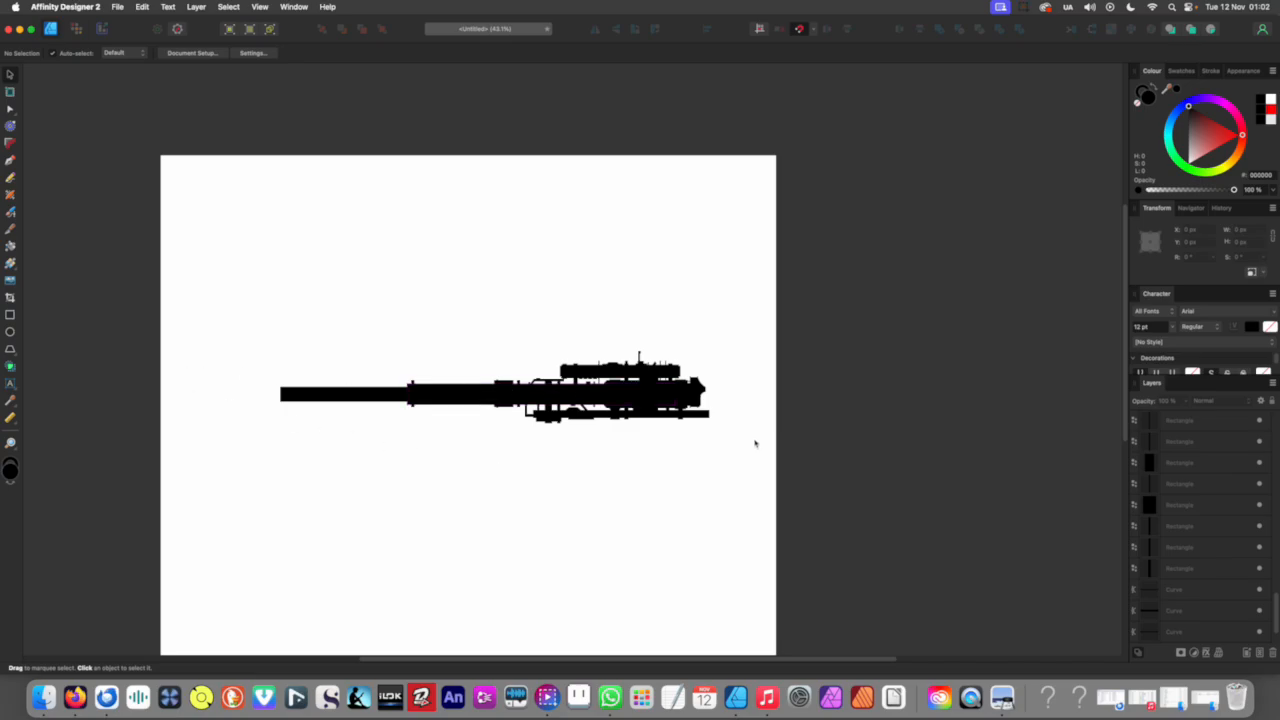
# Step: Draw a trapezoid about 389 by 389 px in the empty area above the slim barrel extension
pyautogui.moveTo(477, 458); pyautogui.dragTo(506, 469)
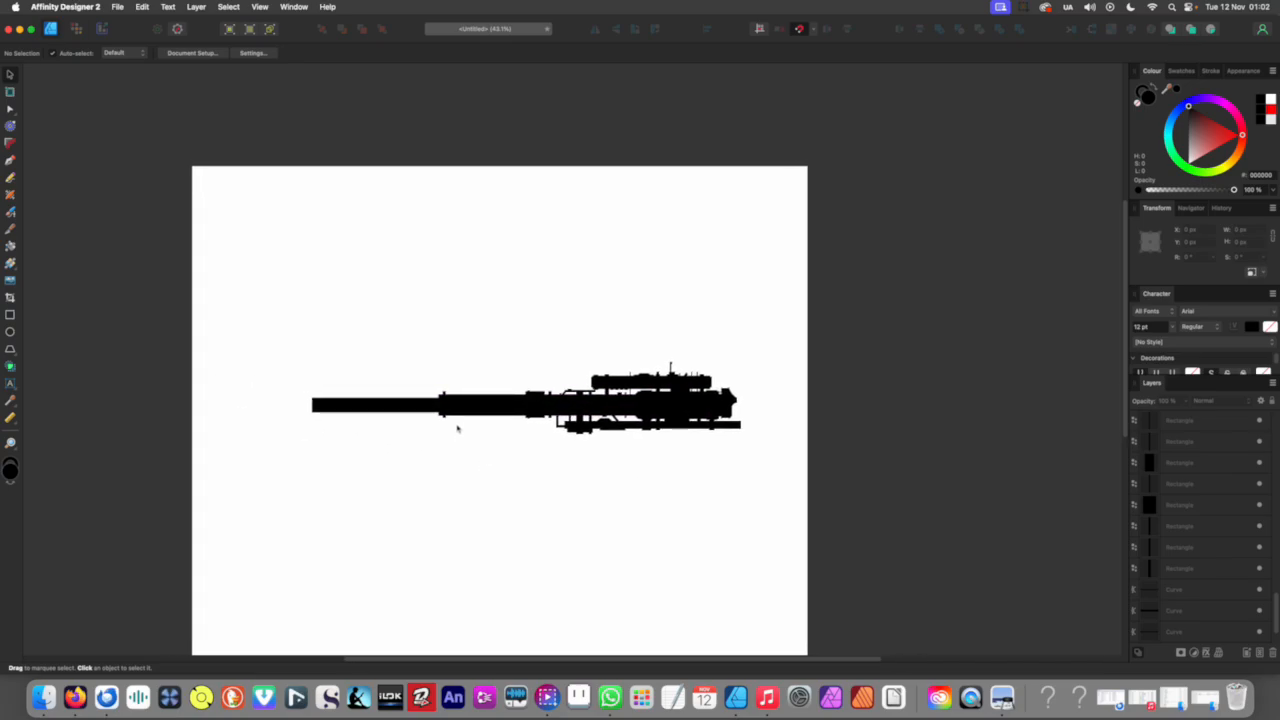
pyautogui.moveTo(358, 410); pyautogui.dragTo(390, 451)
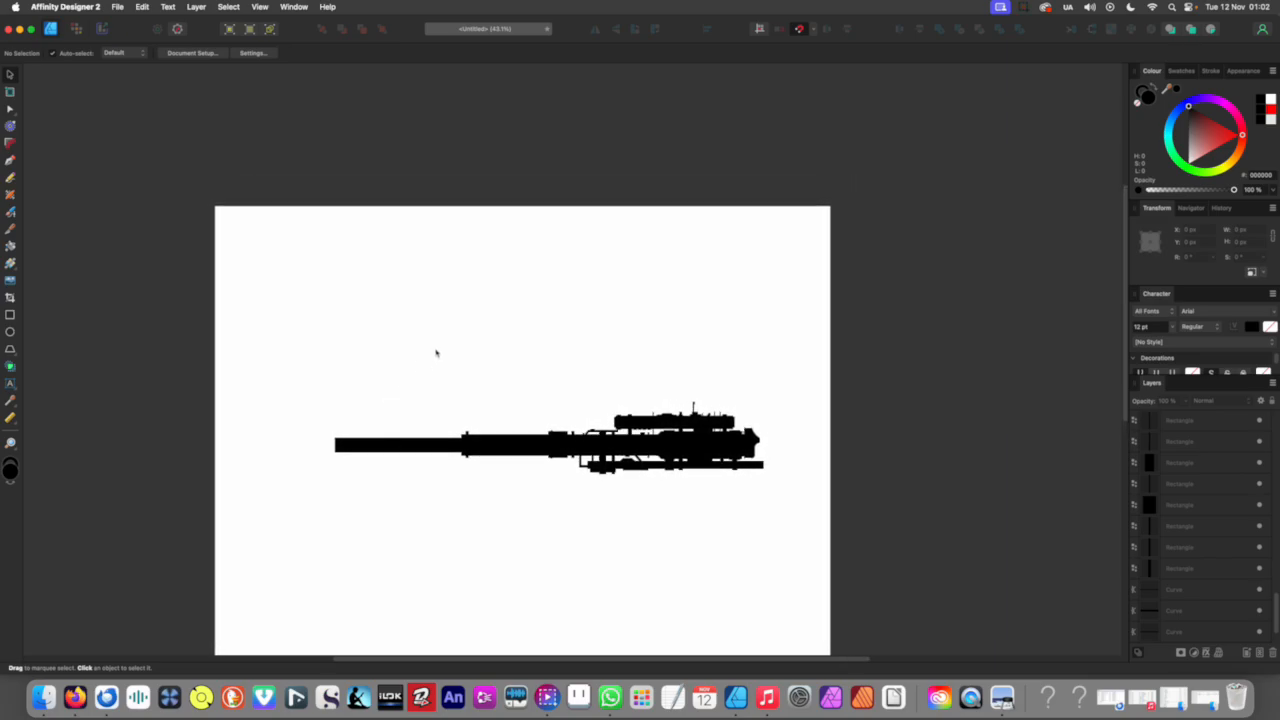
pyautogui.scroll(3, 391, 369)
pyautogui.moveTo(391, 369); pyautogui.dragTo(439, 343)
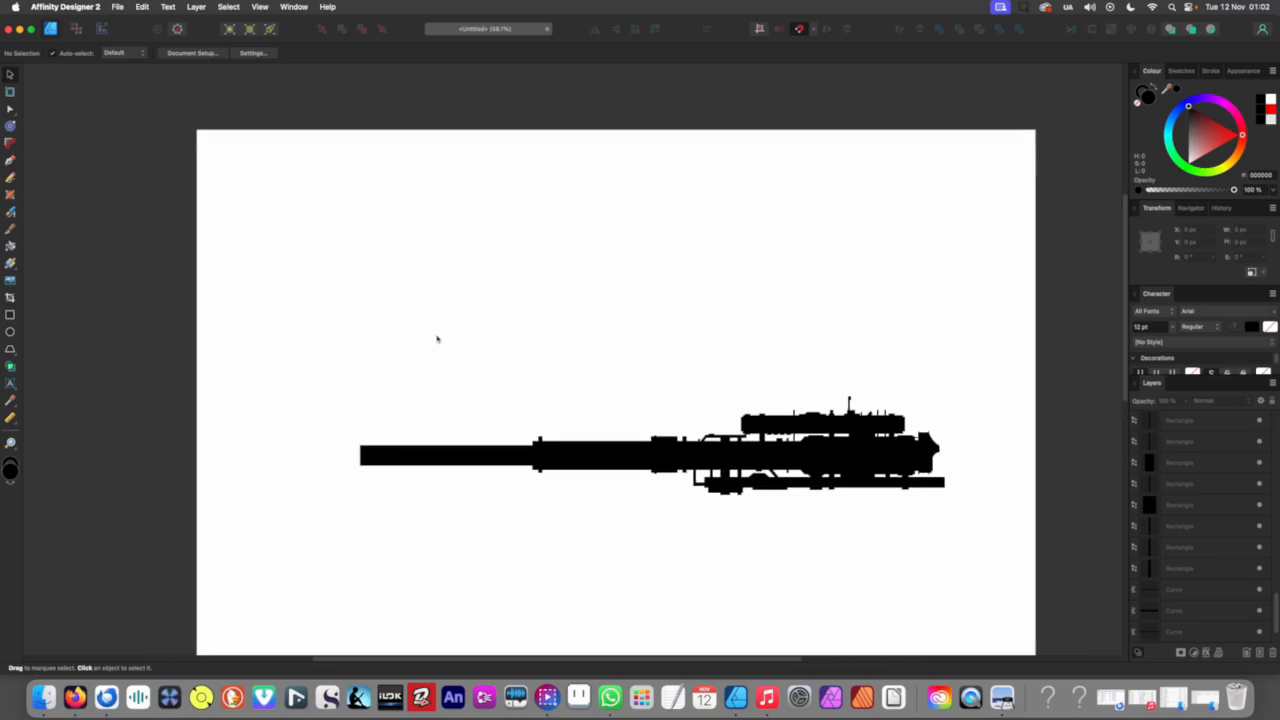
pyautogui.click(11, 350)
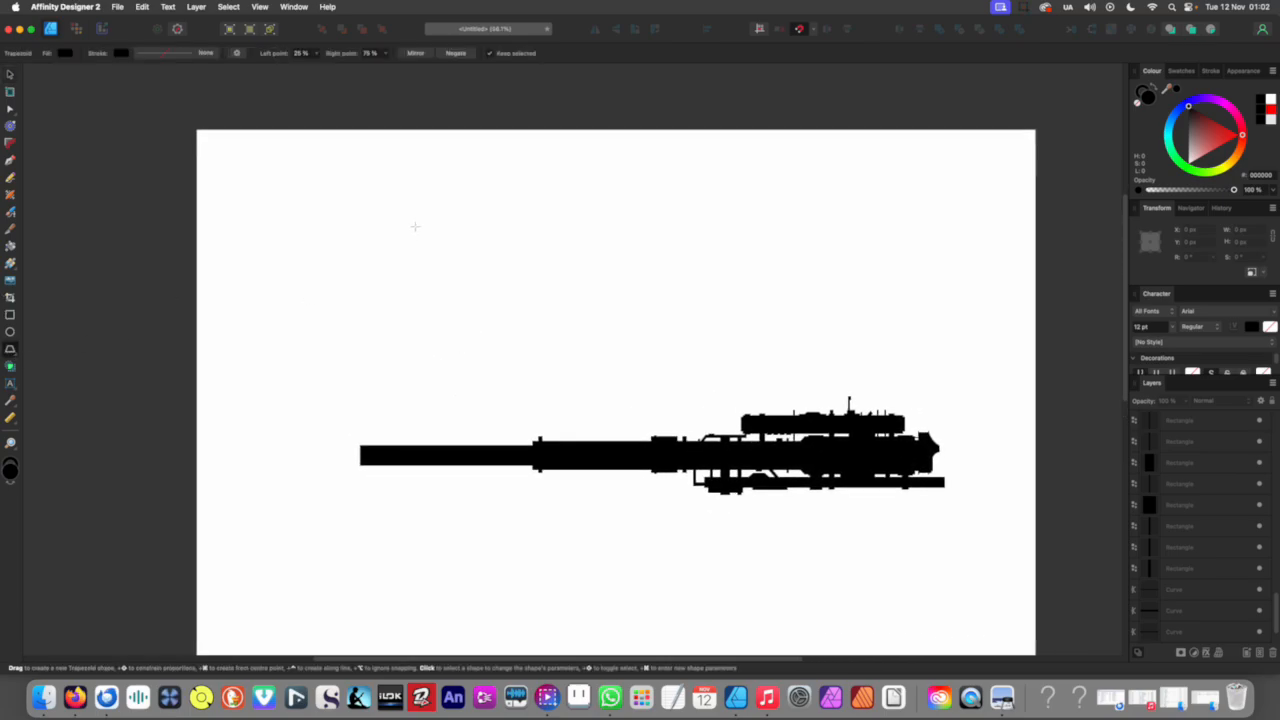
pyautogui.moveTo(414, 210); pyautogui.dragTo(484, 272)
pyautogui.scroll(4, 436, 218)
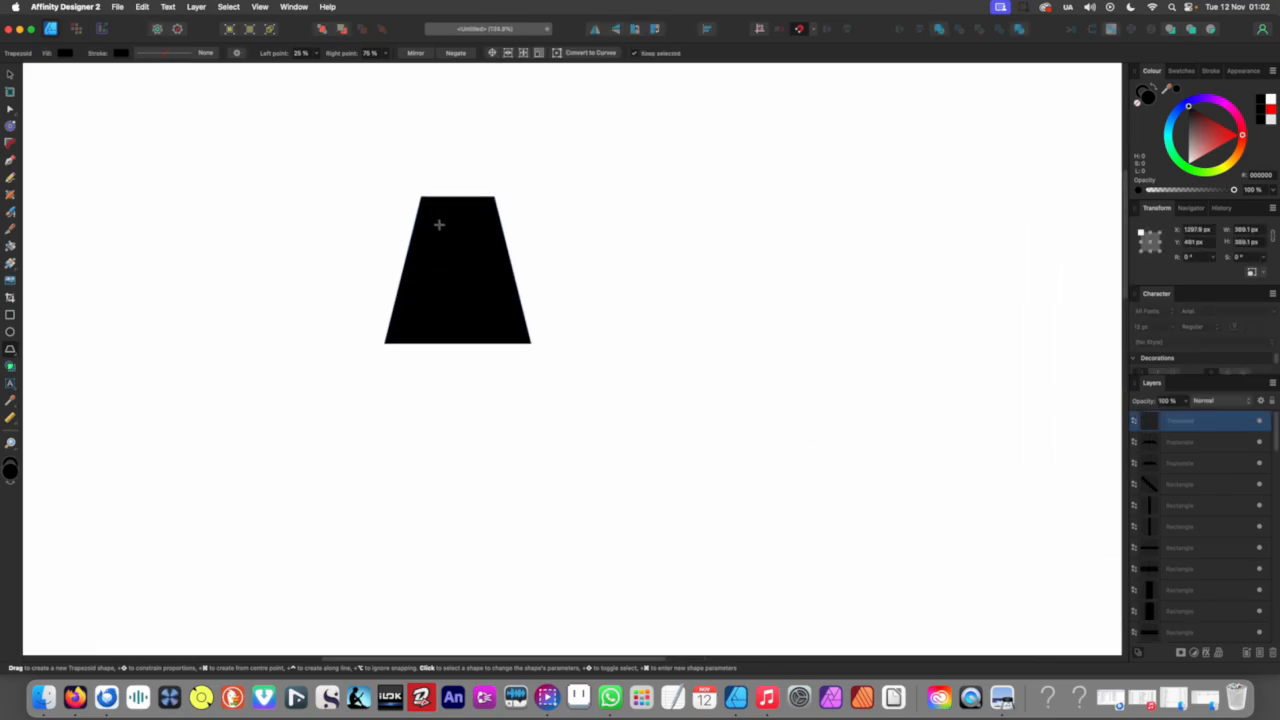
pyautogui.scroll(-3, 571, 323)
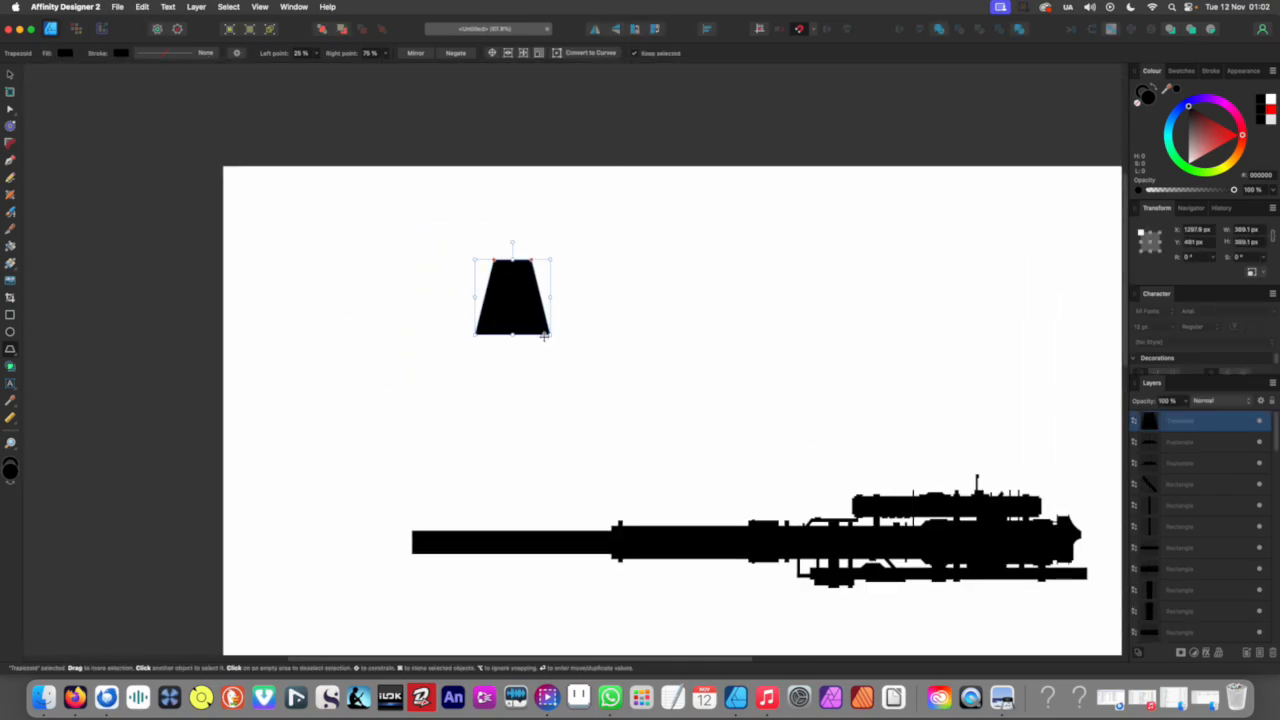
# Step: Draw a tall rectangle as wide as the new trapezoid's base just beneath it, leaving a narrow gap
pyautogui.scroll(2, 544, 339)
pyautogui.press('m')
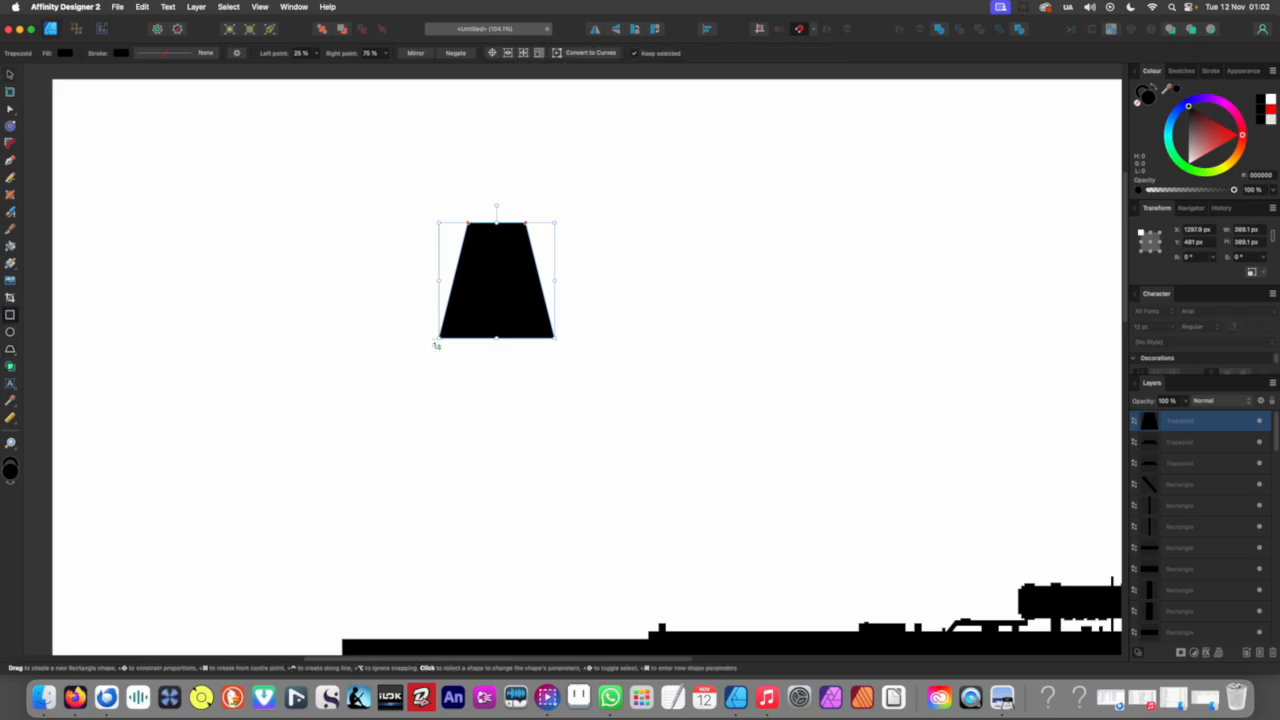
pyautogui.moveTo(438, 347); pyautogui.dragTo(555, 514)
pyautogui.click(523, 300)
pyautogui.press('v')
pyautogui.click(632, 375)
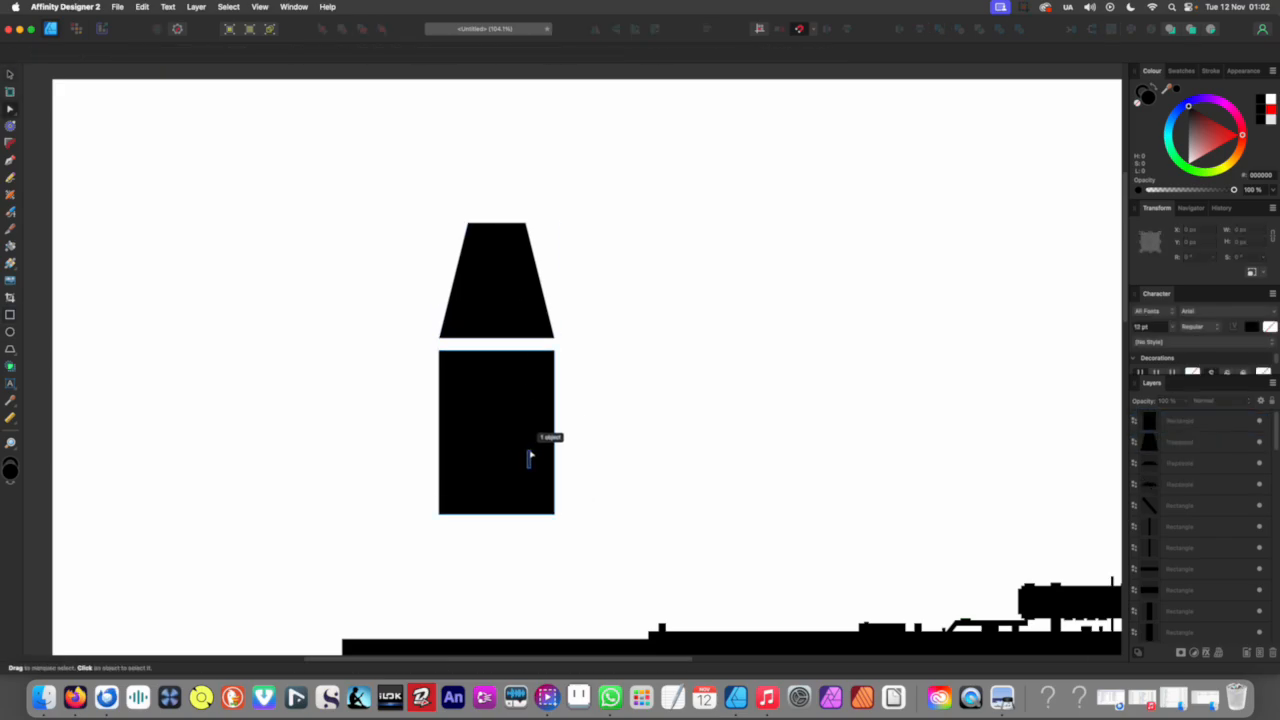
# Step: Move the rectangle up until its upper edge meets the base of the trapezoid
pyautogui.click(535, 458)
pyautogui.moveTo(543, 474); pyautogui.dragTo(541, 468)
pyautogui.click(614, 411)
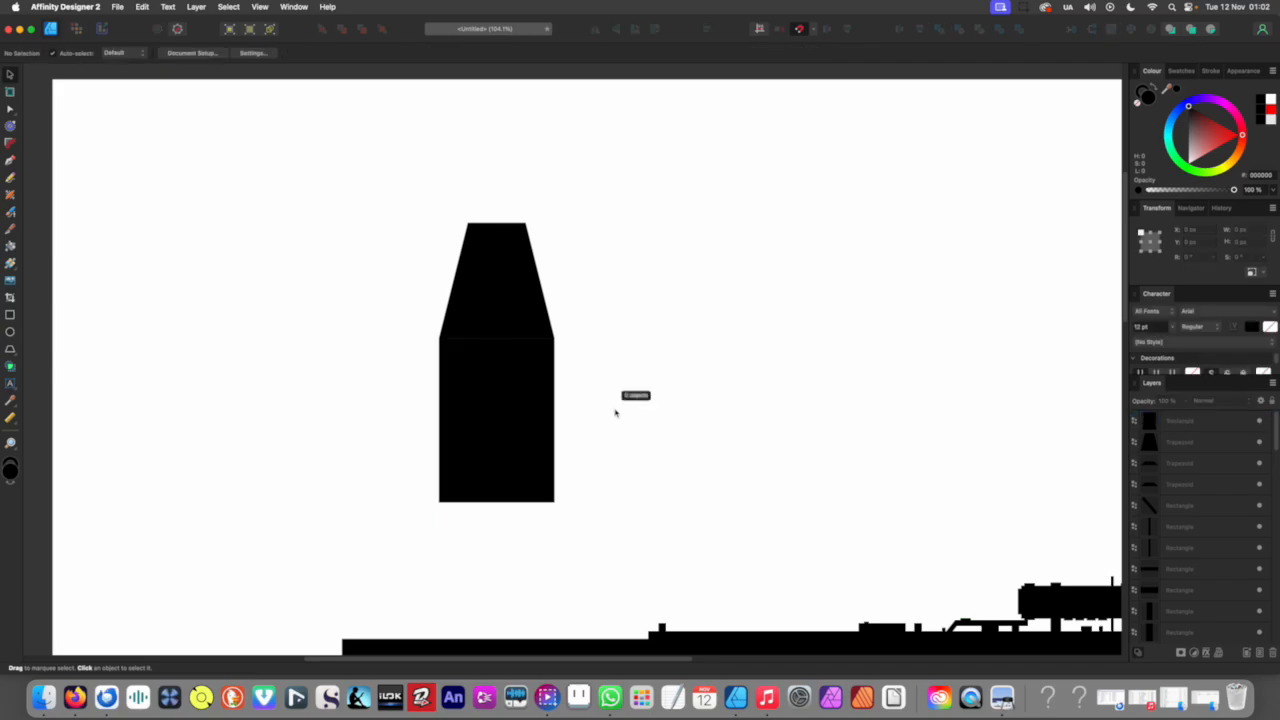
pyautogui.scroll(-5, 477, 417)
pyautogui.scroll(3, 483, 449)
pyautogui.scroll(2, 483, 449)
pyautogui.hscroll(-2, 483, 449)
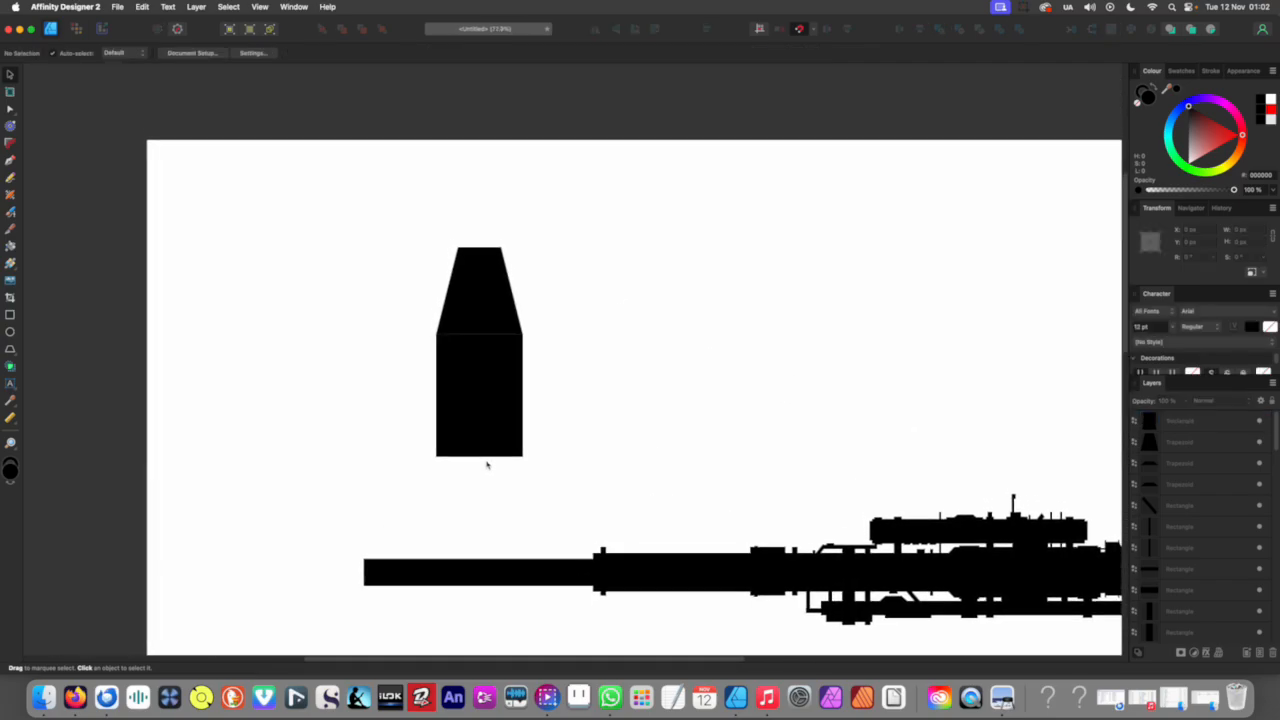
# Step: Merge the trapezoid and the rectangle into one shape with the boolean Add operation
pyautogui.moveTo(600, 294); pyautogui.dragTo(440, 400)
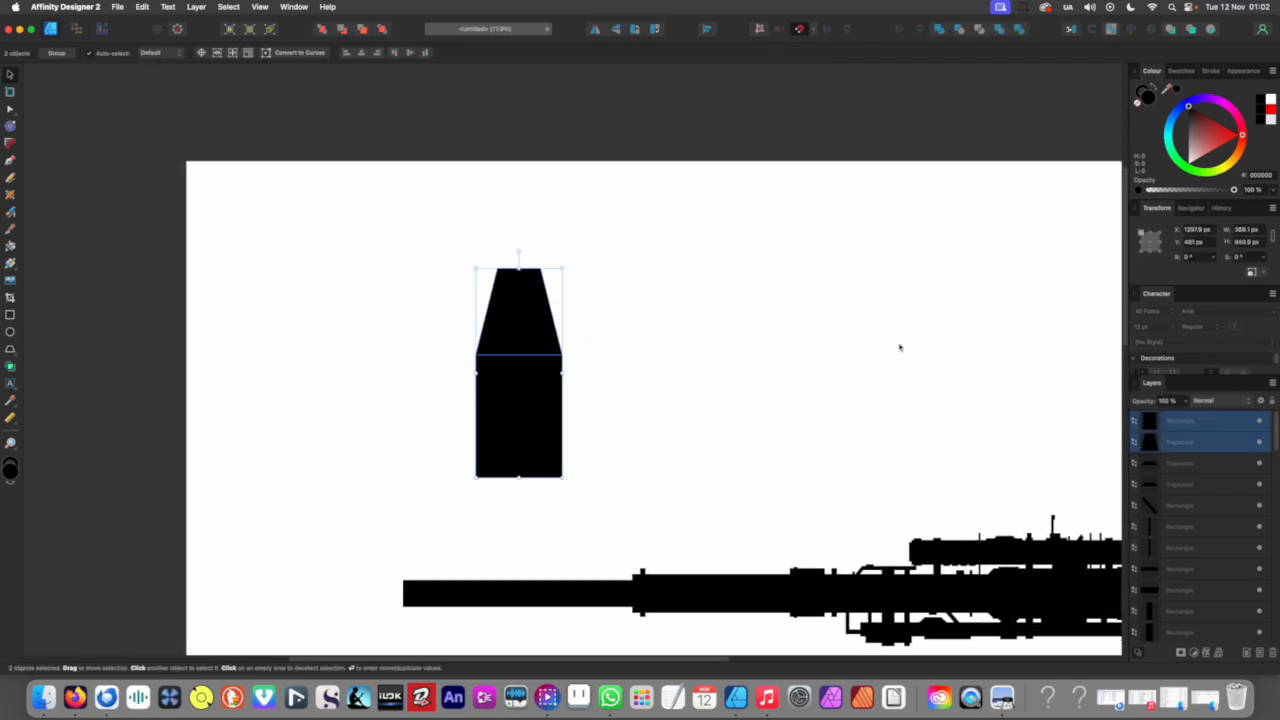
pyautogui.click(946, 36)
pyautogui.click(601, 332)
# Step: Draw a rectangle about 337 px wide and 111 px high overlapping the body's lower edge, and nudge it up
pyautogui.scroll(2, 531, 406)
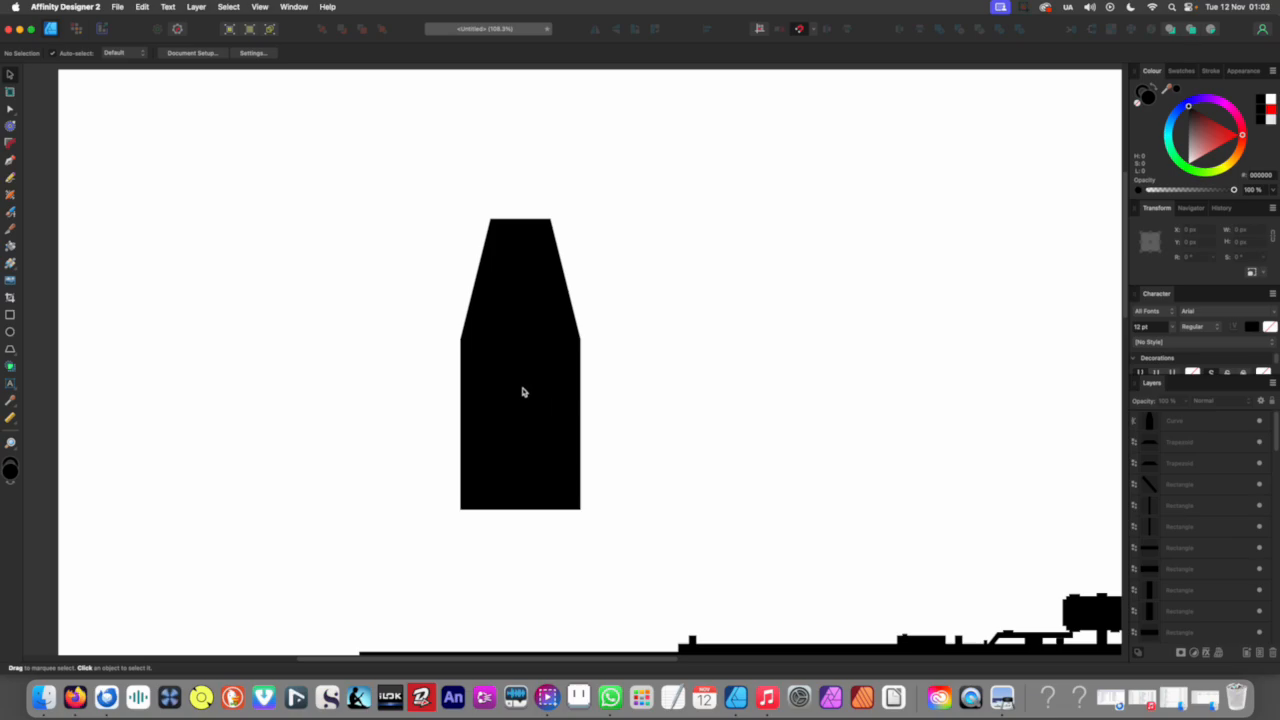
pyautogui.scroll(2, 526, 441)
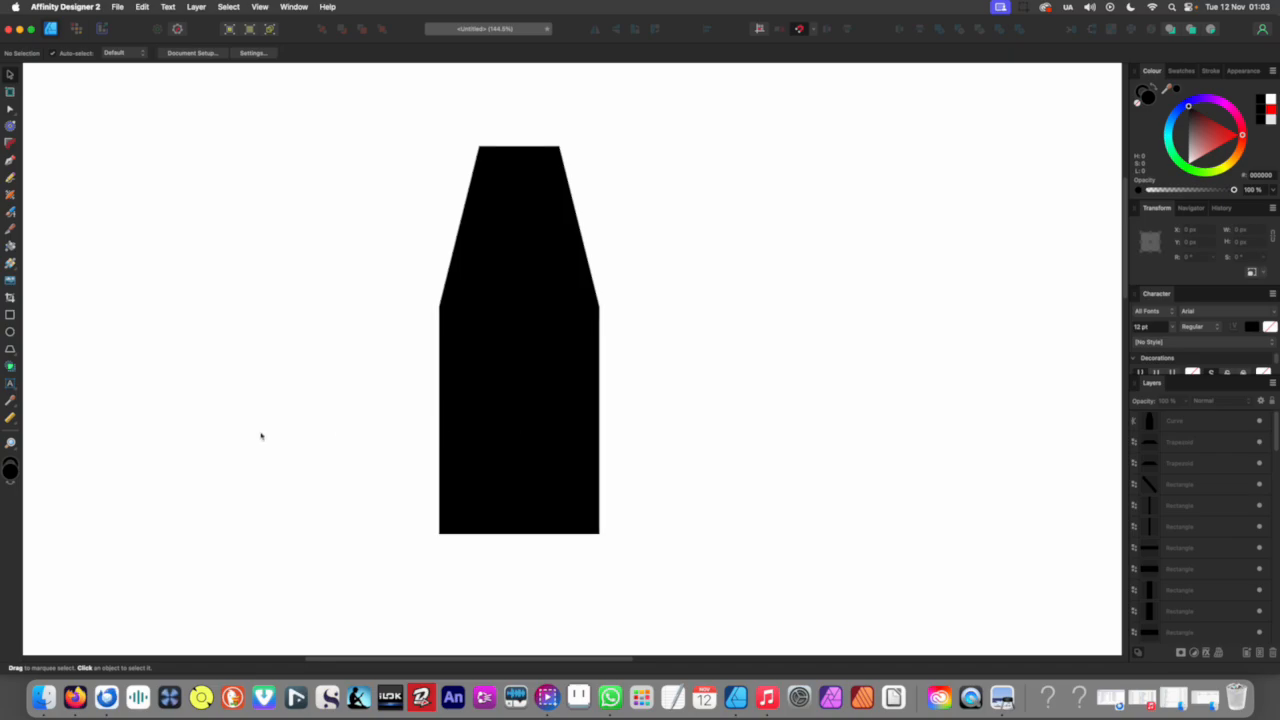
pyautogui.click(11, 316)
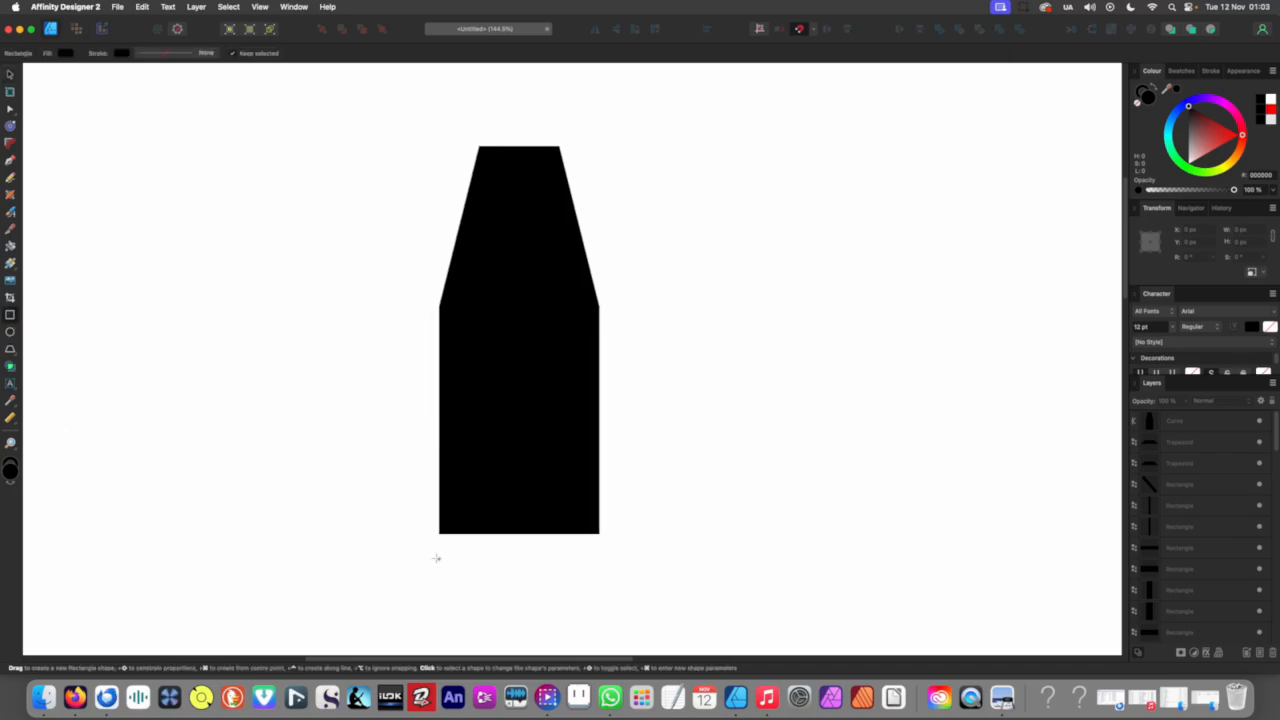
pyautogui.moveTo(448, 557); pyautogui.dragTo(562, 530)
pyautogui.press('v')
pyautogui.press('Up')
pyautogui.press('Up')
pyautogui.press('Up')
pyautogui.press('Up')
pyautogui.press('Up')
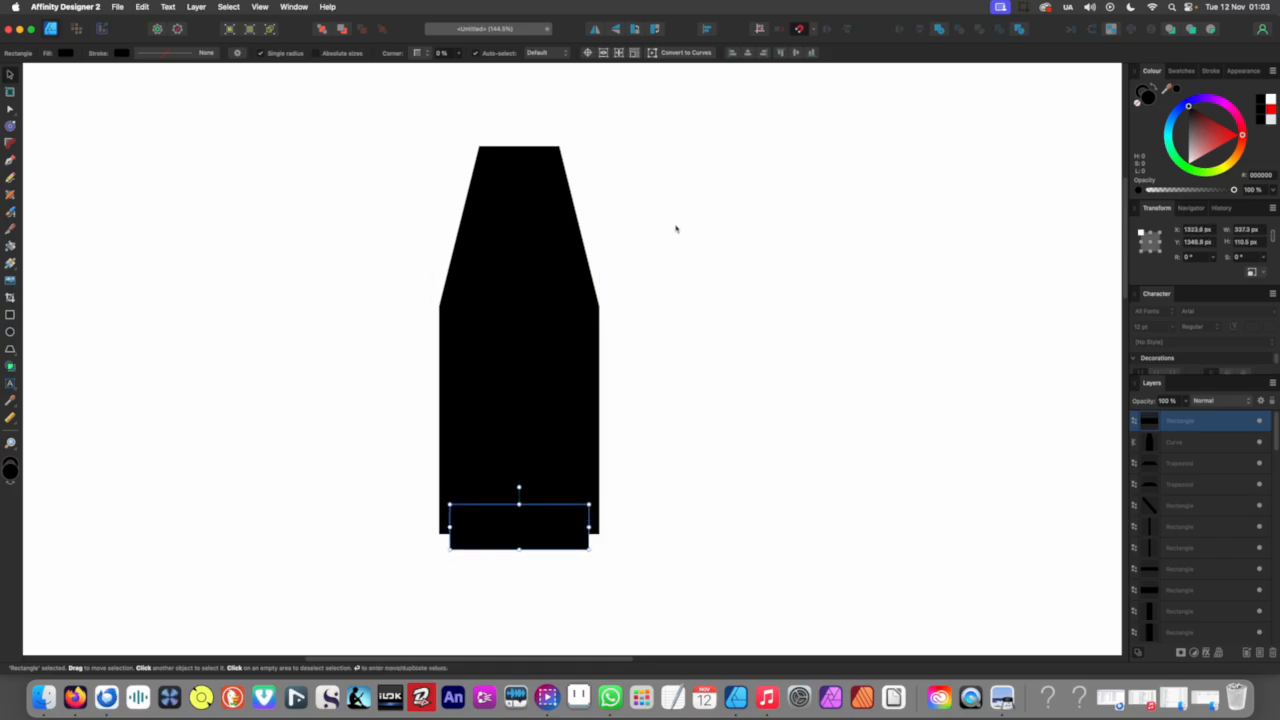
# Step: Shift the small rectangle slightly down and align it horizontally centred with the body
pyautogui.moveTo(546, 527); pyautogui.dragTo(557, 534)
pyautogui.moveTo(746, 206); pyautogui.dragTo(278, 606)
pyautogui.moveTo(727, 221); pyautogui.dragTo(312, 600)
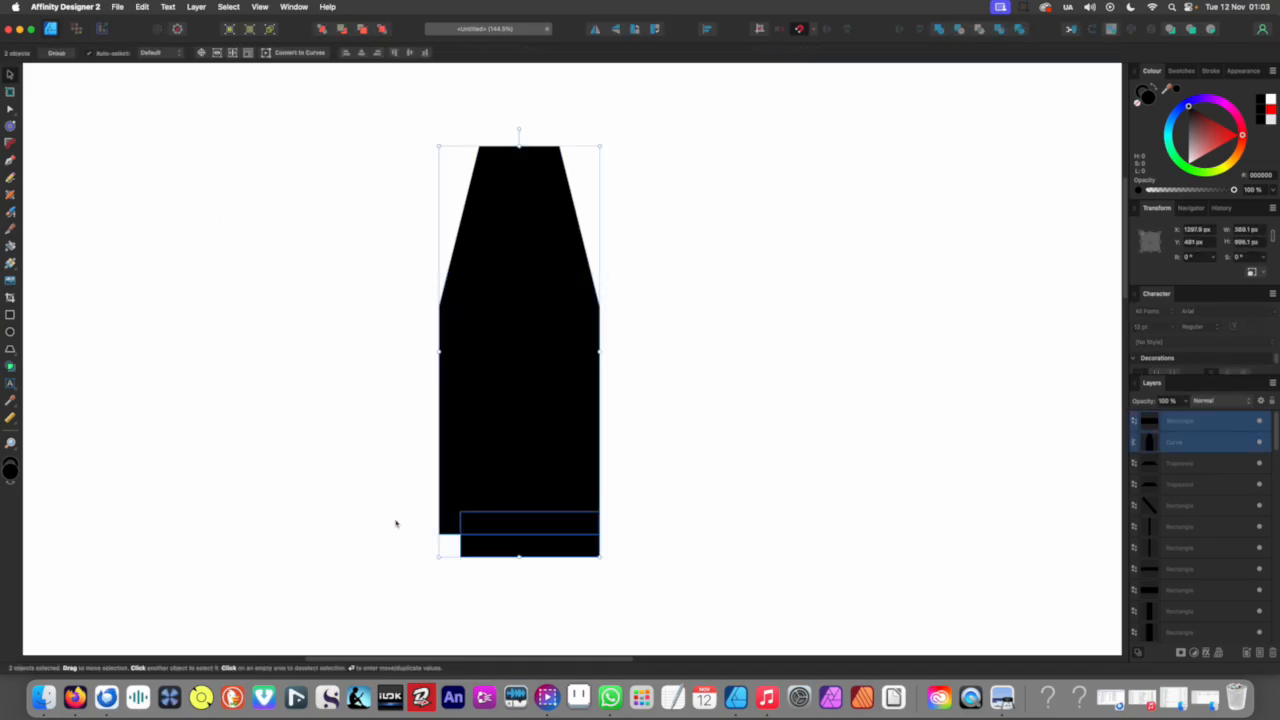
pyautogui.click(713, 34)
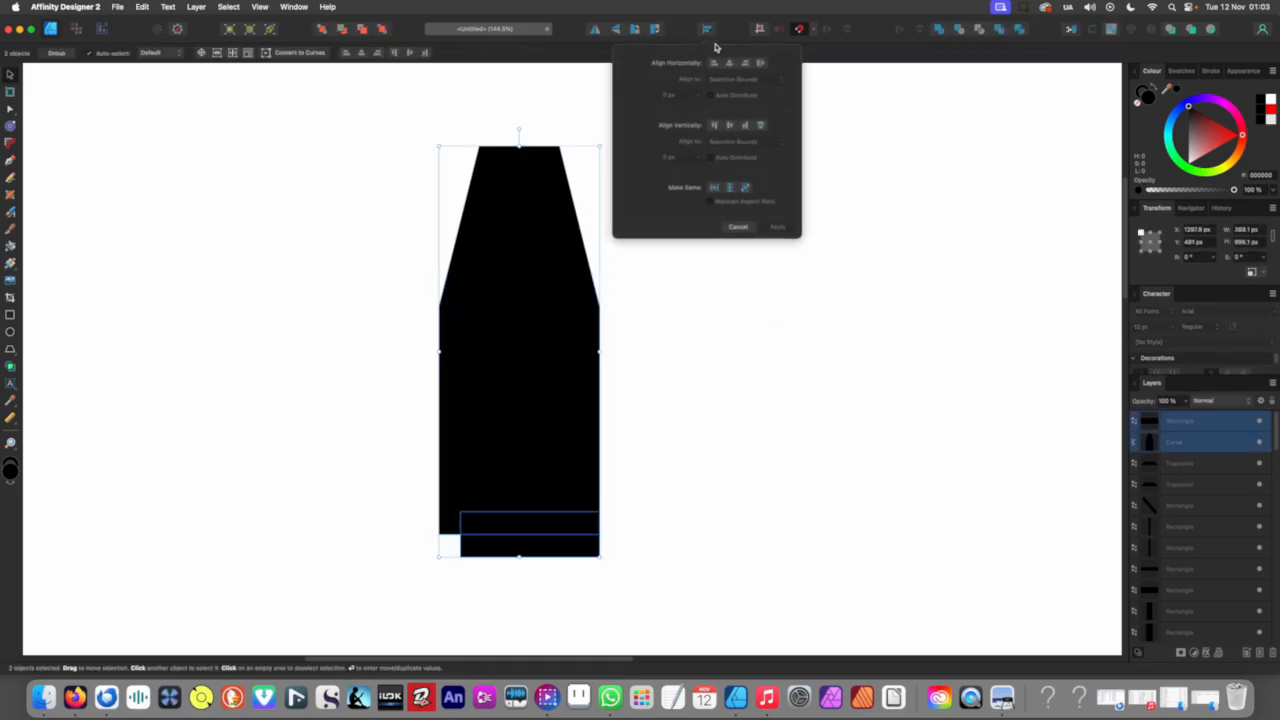
pyautogui.click(729, 67)
pyautogui.click(414, 371)
# Step: Draw a thin rectangle about 250 px wide across the narrow top of the body as a lip, and reduce its height
pyautogui.scroll(-5, 648, 426)
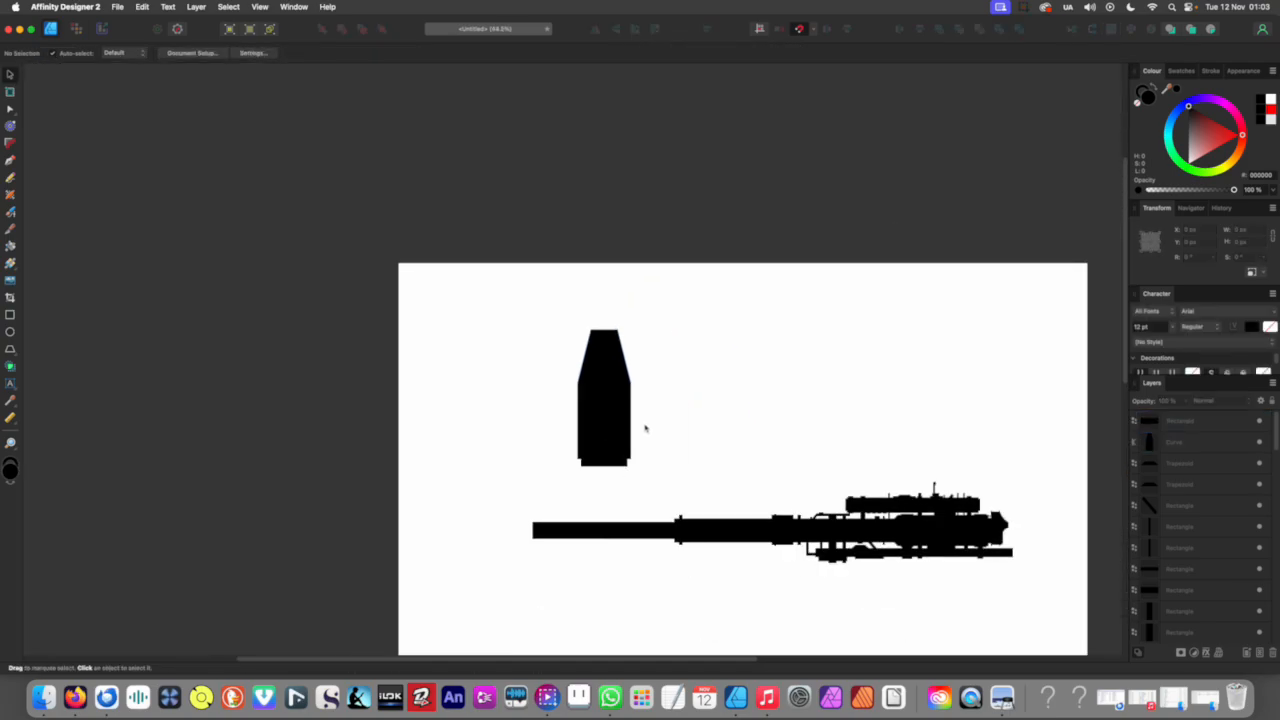
pyautogui.scroll(5, 645, 428)
pyautogui.scroll(3, 624, 431)
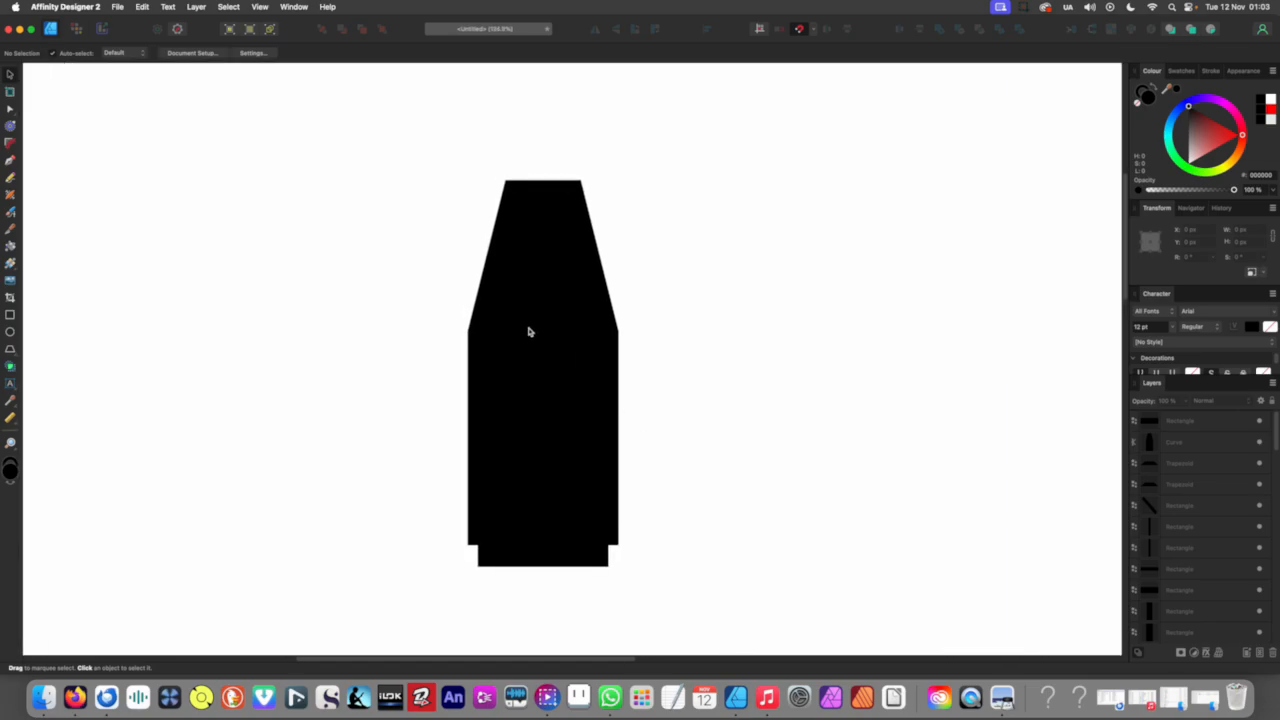
pyautogui.scroll(2, 560, 332)
pyautogui.scroll(2, 544, 266)
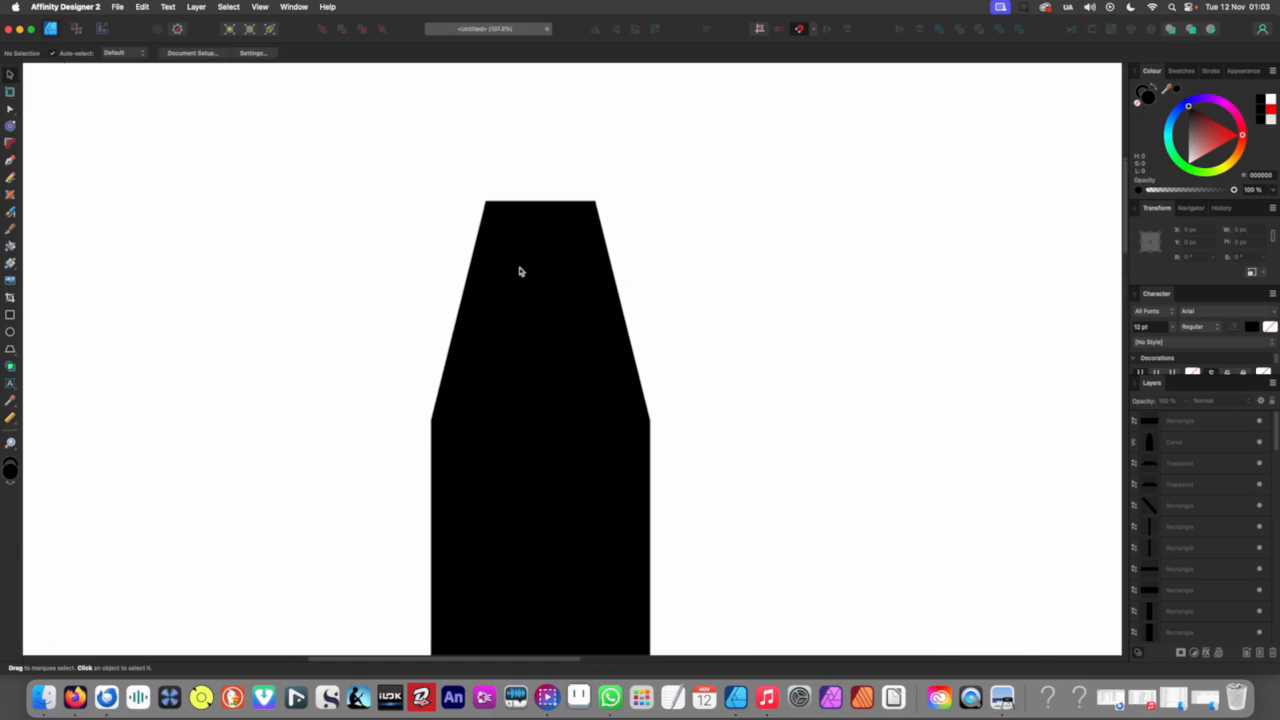
pyautogui.click(10, 314)
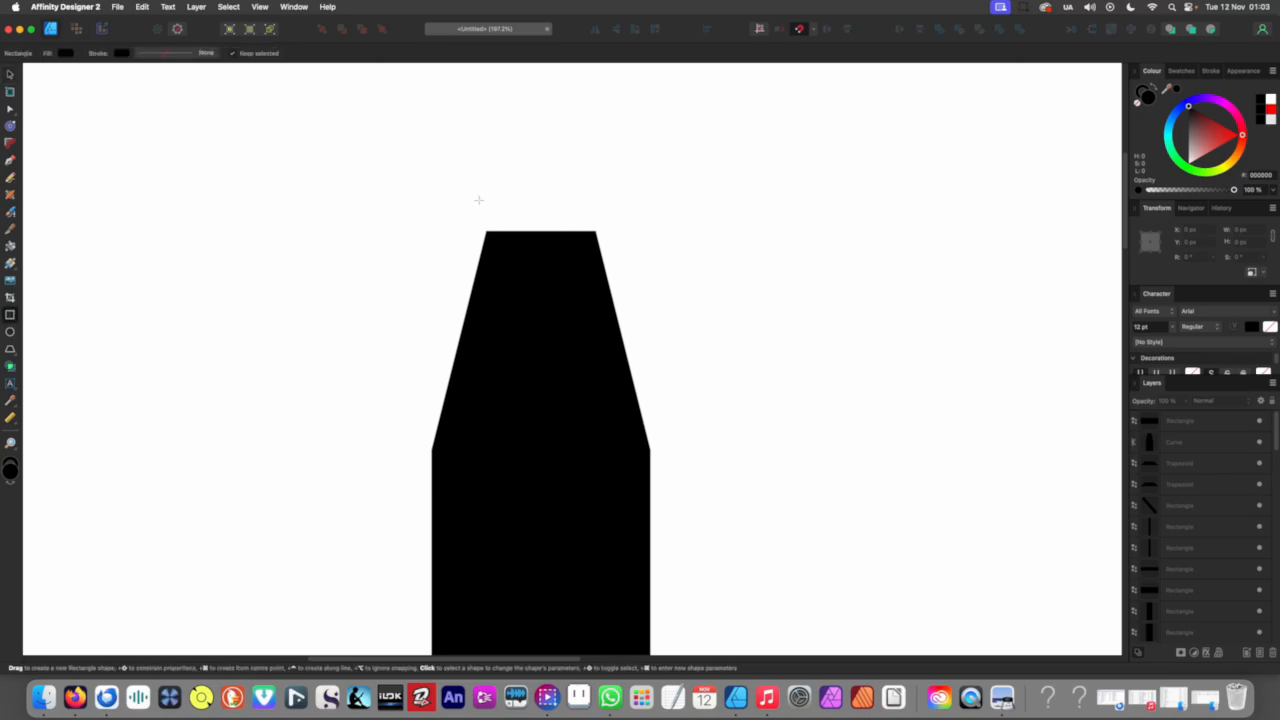
pyautogui.moveTo(470, 189); pyautogui.dragTo(612, 237)
pyautogui.scroll(3, 567, 222)
pyautogui.moveTo(512, 135); pyautogui.dragTo(511, 200)
pyautogui.scroll(-3, 589, 255)
pyautogui.scroll(-4, 589, 255)
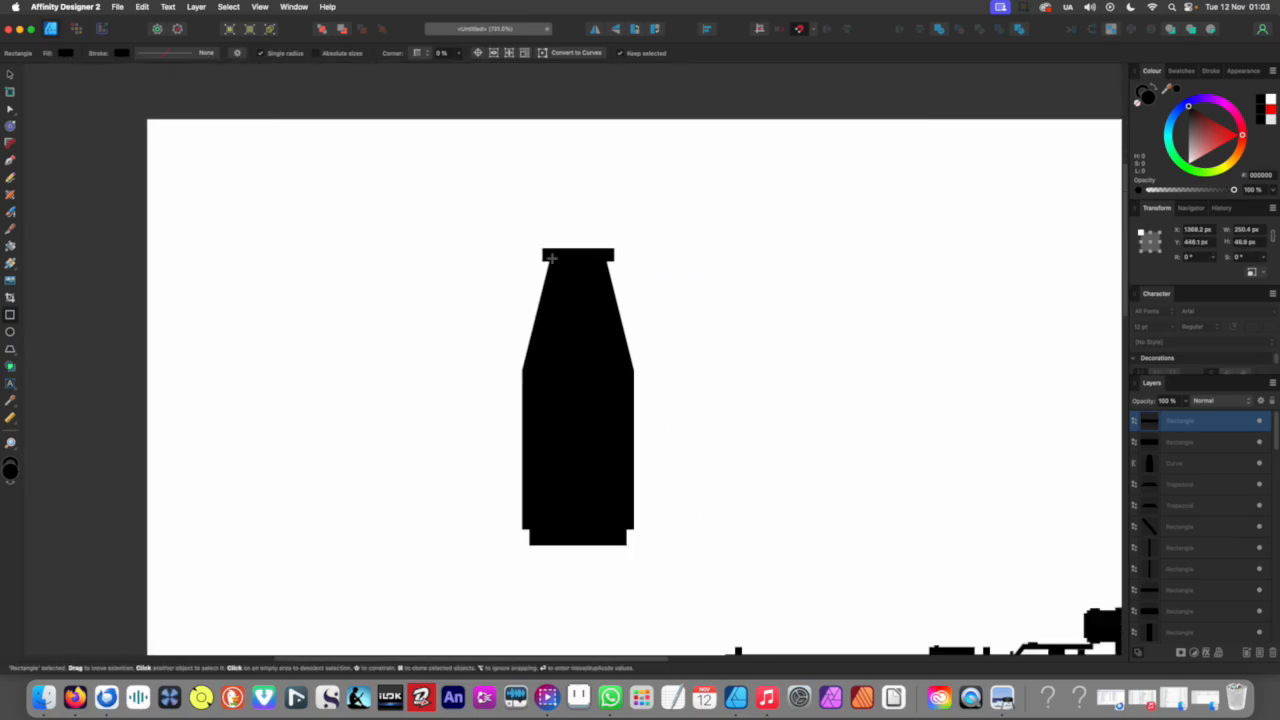
# Step: Position the lip rectangle centrally on the body's narrow top edge
pyautogui.press('v')
pyautogui.moveTo(579, 252); pyautogui.dragTo(588, 260)
pyautogui.scroll(-5, 590, 260)
pyautogui.click(622, 307)
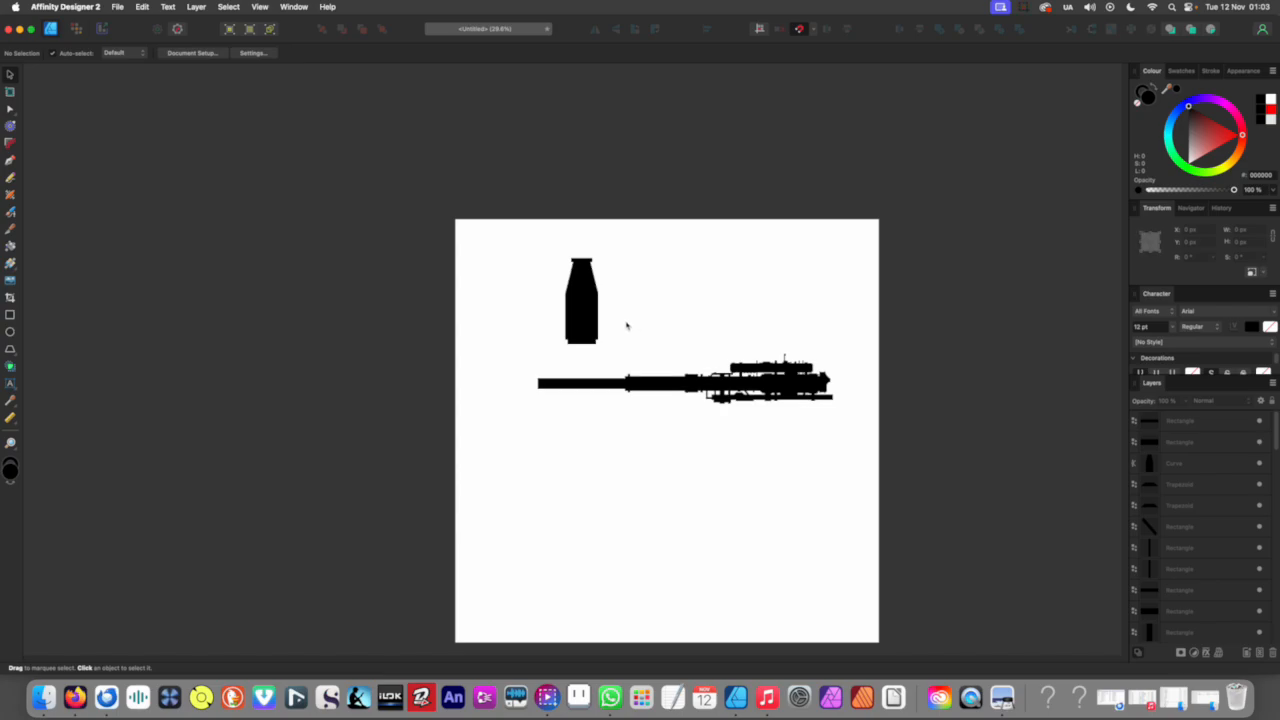
# Step: Select the lip, body and base shapes and merge them into a single curve with boolean Add
pyautogui.scroll(5, 609, 363)
pyautogui.moveTo(654, 467); pyautogui.dragTo(420, 413)
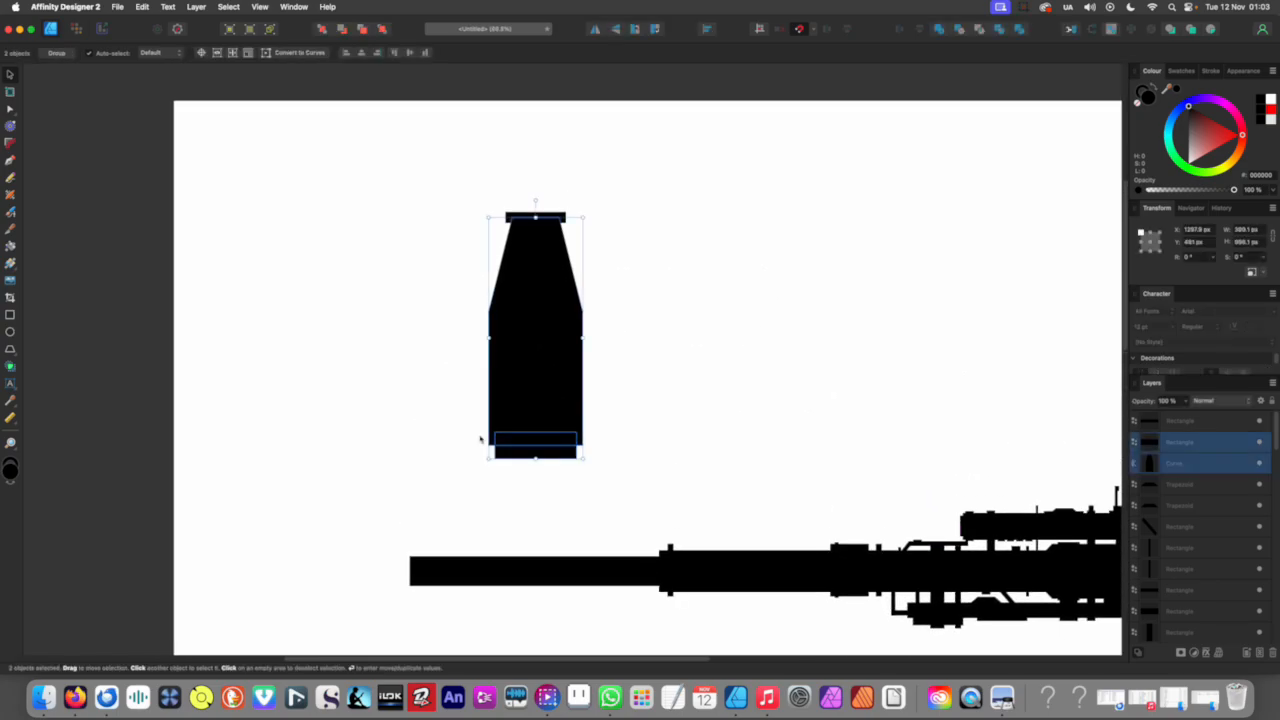
pyautogui.doubleClick(500, 404)
pyautogui.click(444, 416)
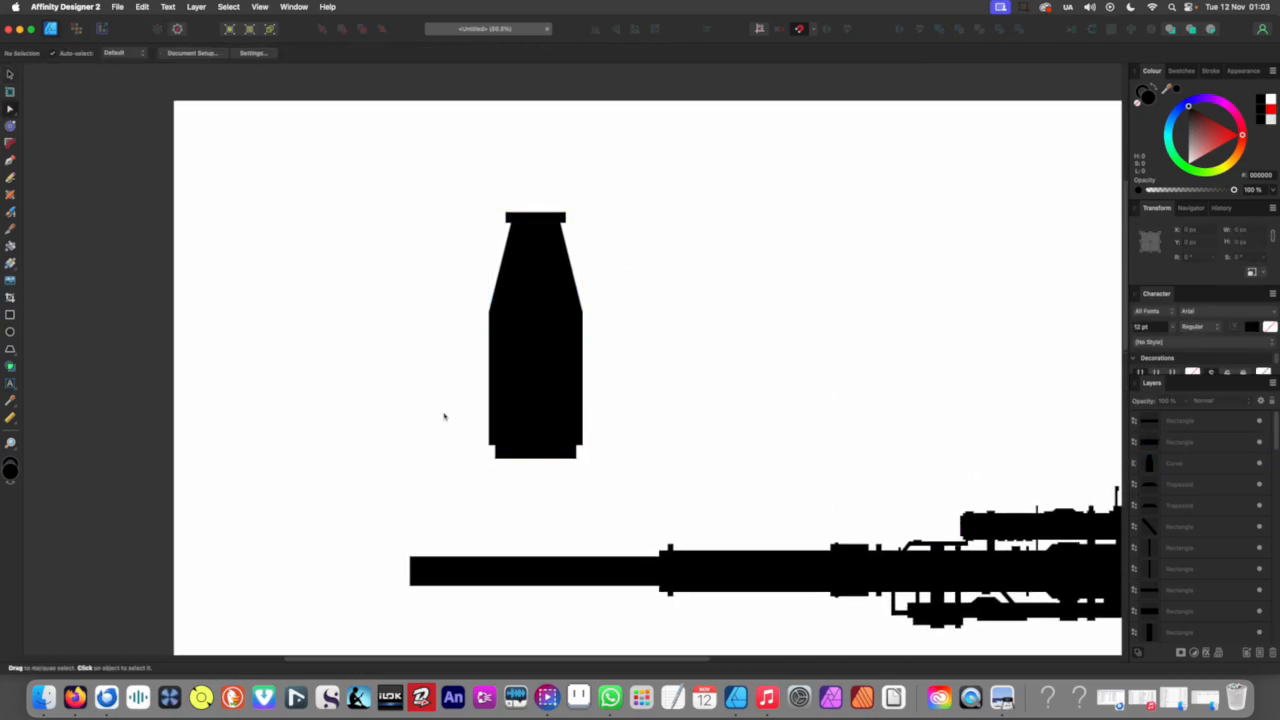
pyautogui.moveTo(406, 207); pyautogui.dragTo(690, 500)
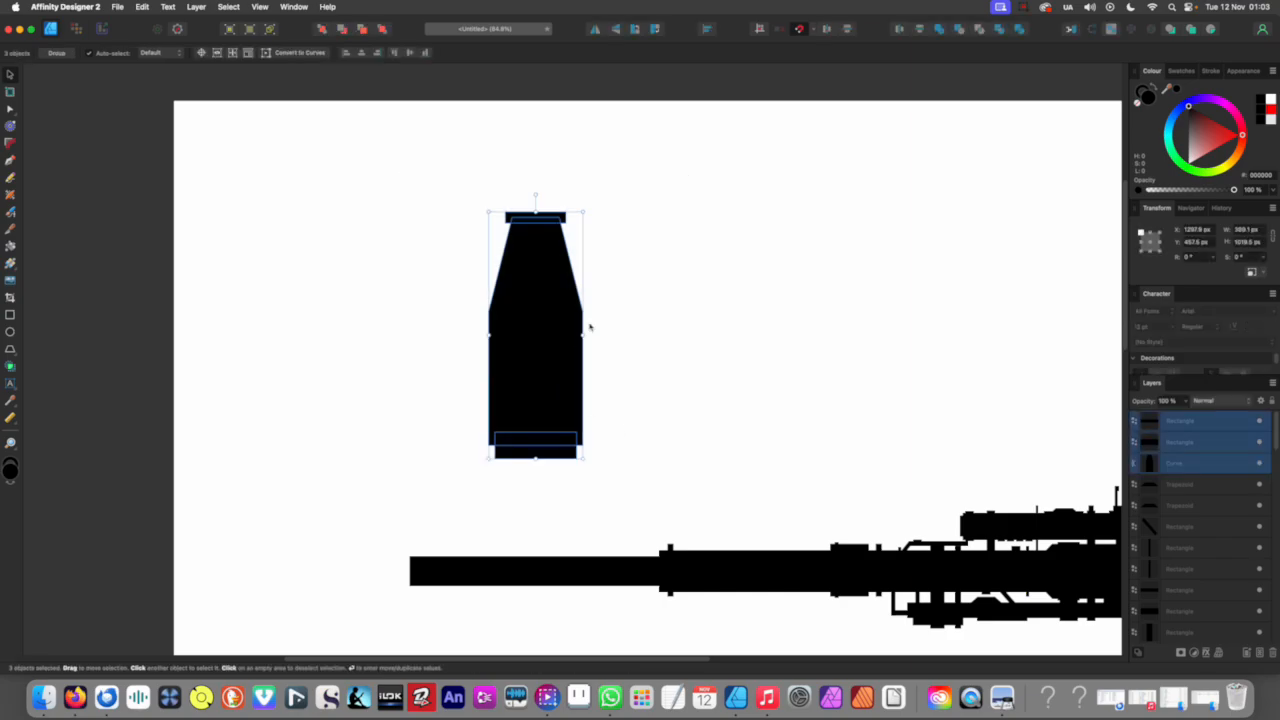
pyautogui.click(941, 34)
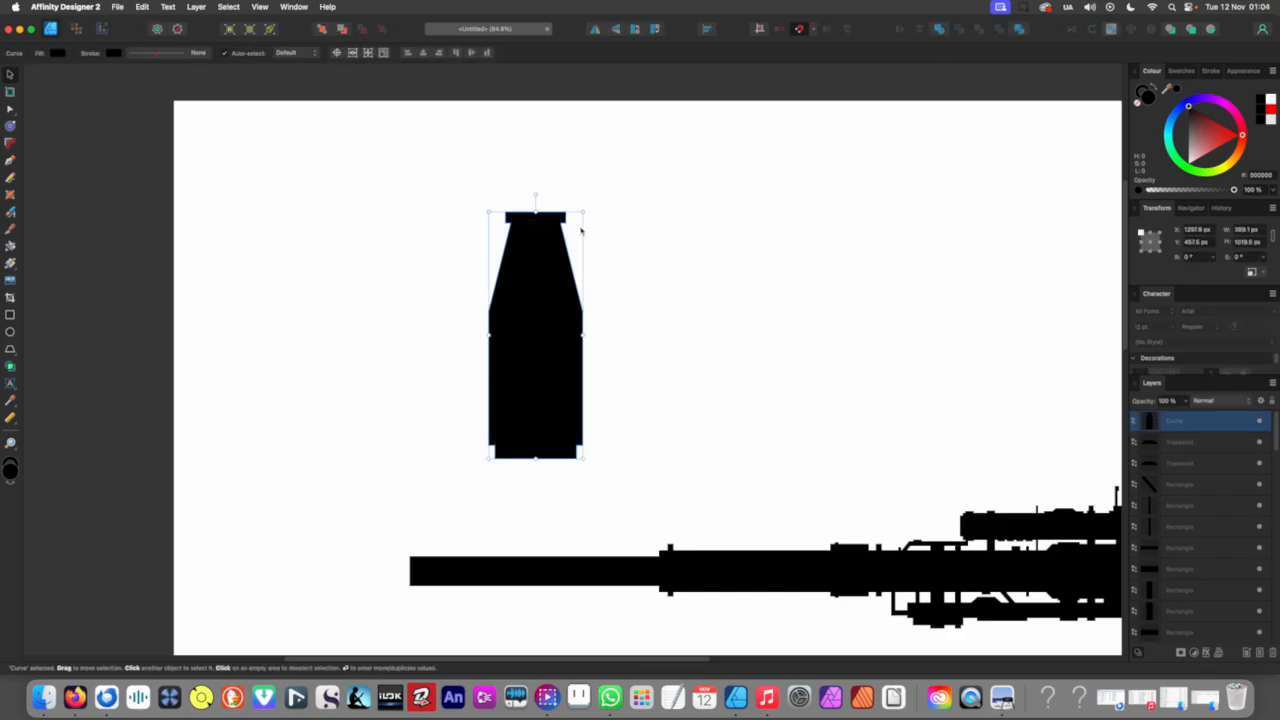
pyautogui.click(391, 360)
# Step: Select the nodes along the lower end of the merged curve and move them up to shorten the straight body
pyautogui.doubleClick(514, 383)
pyautogui.moveTo(465, 379); pyautogui.dragTo(608, 479)
pyautogui.hotkey('shift', 'Up')
pyautogui.hotkey('shift', 'Up')
pyautogui.hotkey('shift', 'Up')
pyautogui.hotkey('shift', 'Up')
pyautogui.hotkey('shift', 'Up')
pyautogui.hotkey('shift', 'Up')
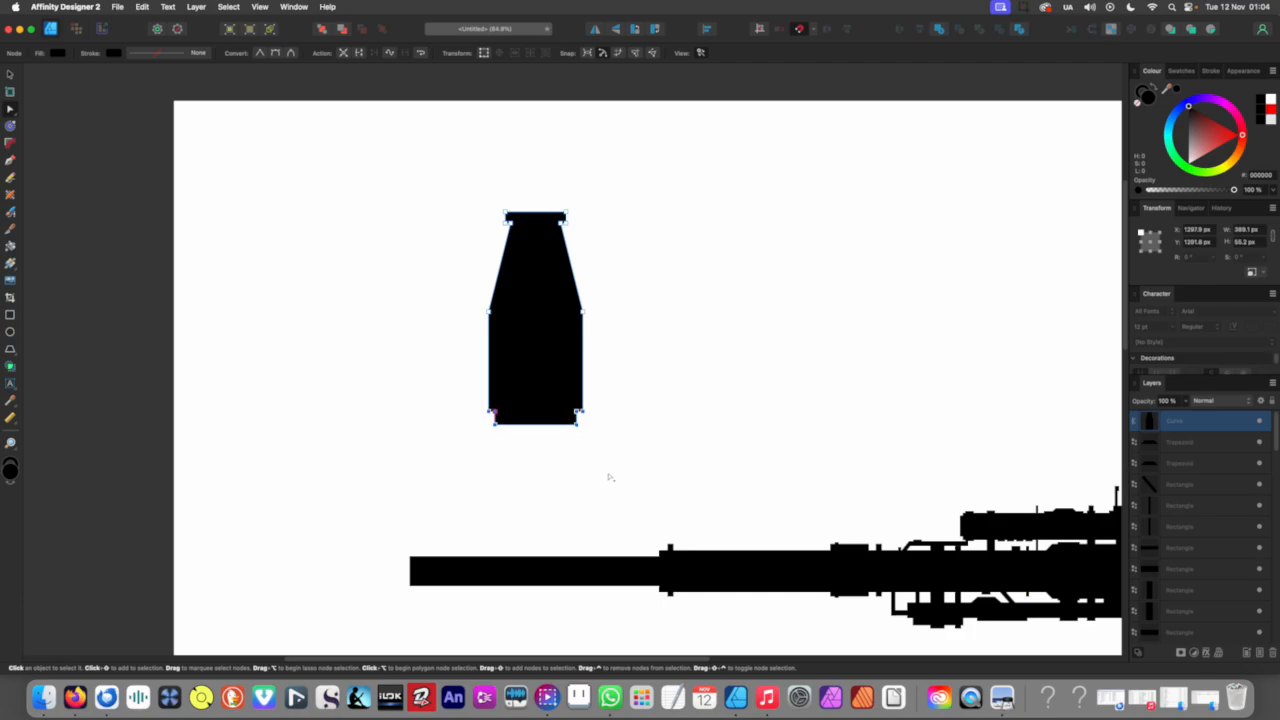
pyautogui.hotkey('shift', 'Up')
pyautogui.click(640, 471)
# Step: Select the lip's nodes and nudge them down to shorten the tapered neck
pyautogui.moveTo(482, 182); pyautogui.dragTo(600, 243)
pyautogui.moveTo(613, 183); pyautogui.dragTo(421, 261)
pyautogui.click(429, 207)
pyautogui.click(551, 294)
pyautogui.moveTo(475, 197); pyautogui.dragTo(584, 250)
pyautogui.press('Down')
pyautogui.press('Down')
pyautogui.press('Down')
pyautogui.press('Down')
pyautogui.press('Down')
pyautogui.press('Down')
pyautogui.press('Down')
pyautogui.press('Down')
pyautogui.press('Down')
pyautogui.press('Down')
pyautogui.press('Down')
pyautogui.press('Down')
pyautogui.press('Down')
pyautogui.press('Down')
pyautogui.press('Down')
pyautogui.press('Down')
pyautogui.press('Down')
pyautogui.press('Down')
pyautogui.press('Down')
pyautogui.press('Down')
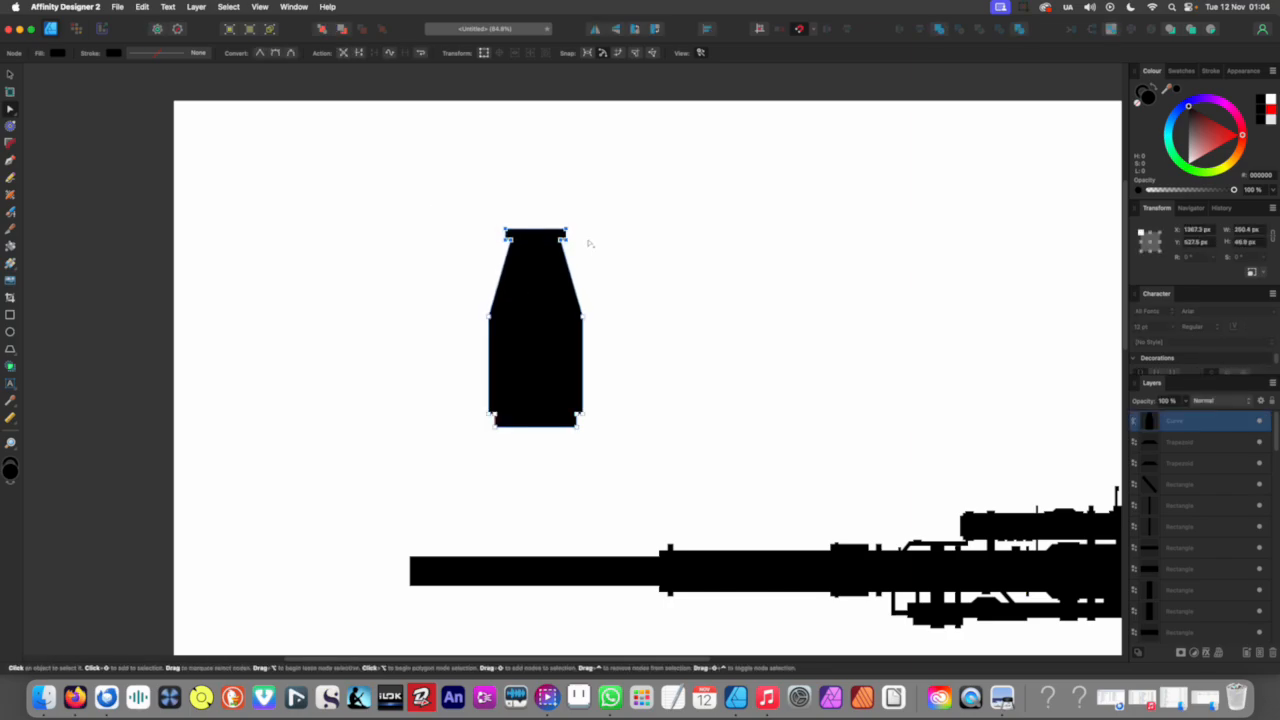
pyautogui.click(644, 274)
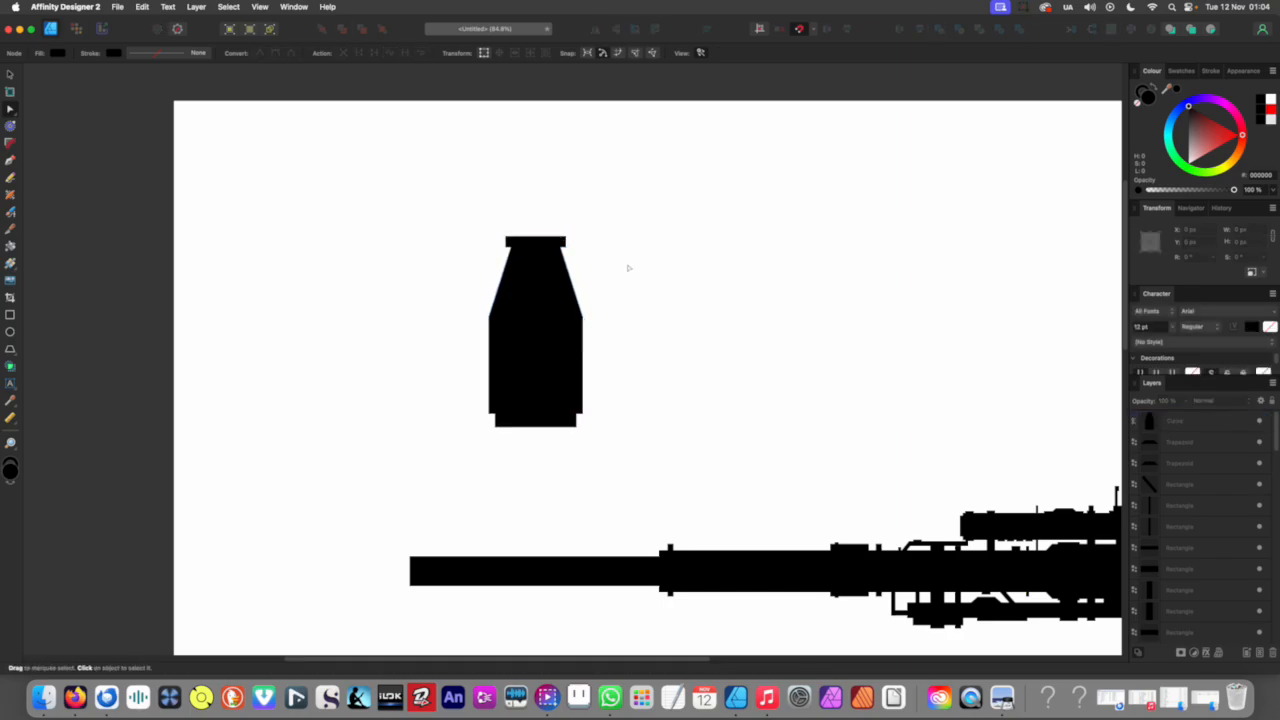
# Step: Round the two shoulder corners, where the taper meets the straight body, with a radius of about 170 px
pyautogui.press('v')
pyautogui.scroll(5, 528, 286)
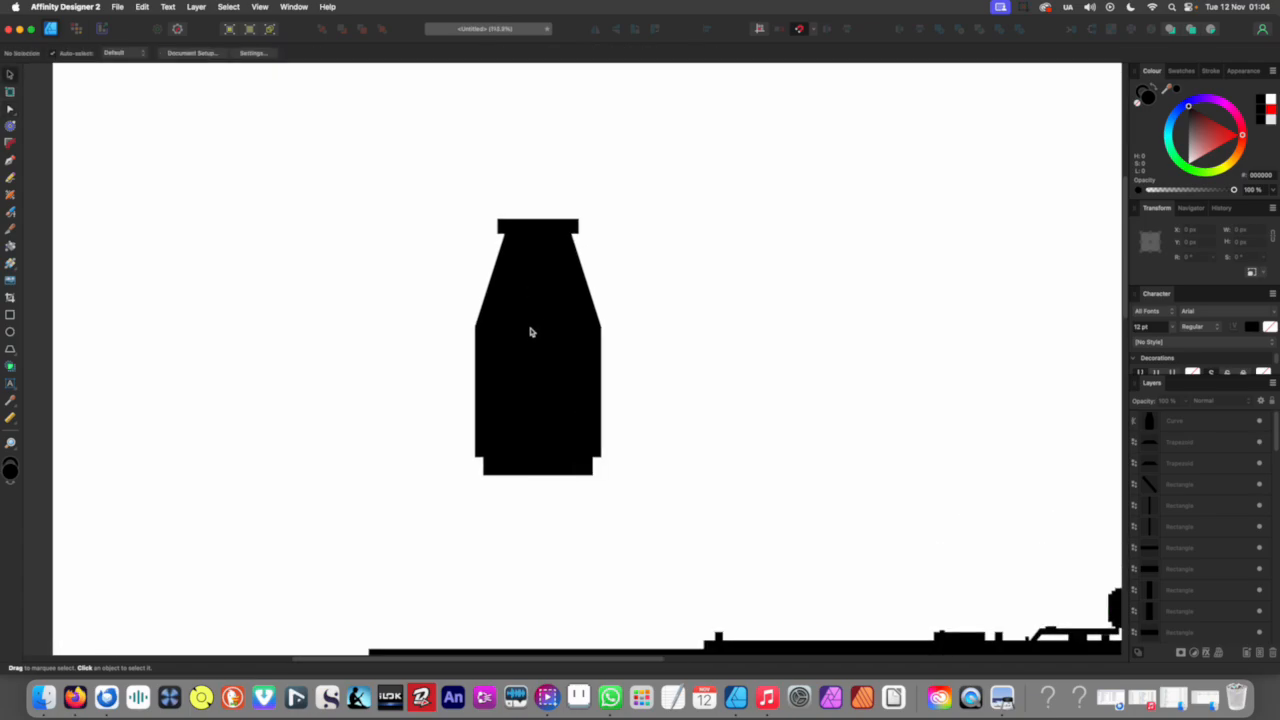
pyautogui.click(522, 336)
pyautogui.moveTo(424, 303); pyautogui.dragTo(488, 327)
pyautogui.scroll(3, 630, 346)
pyautogui.press('c')
pyautogui.scroll(-6, 659, 376)
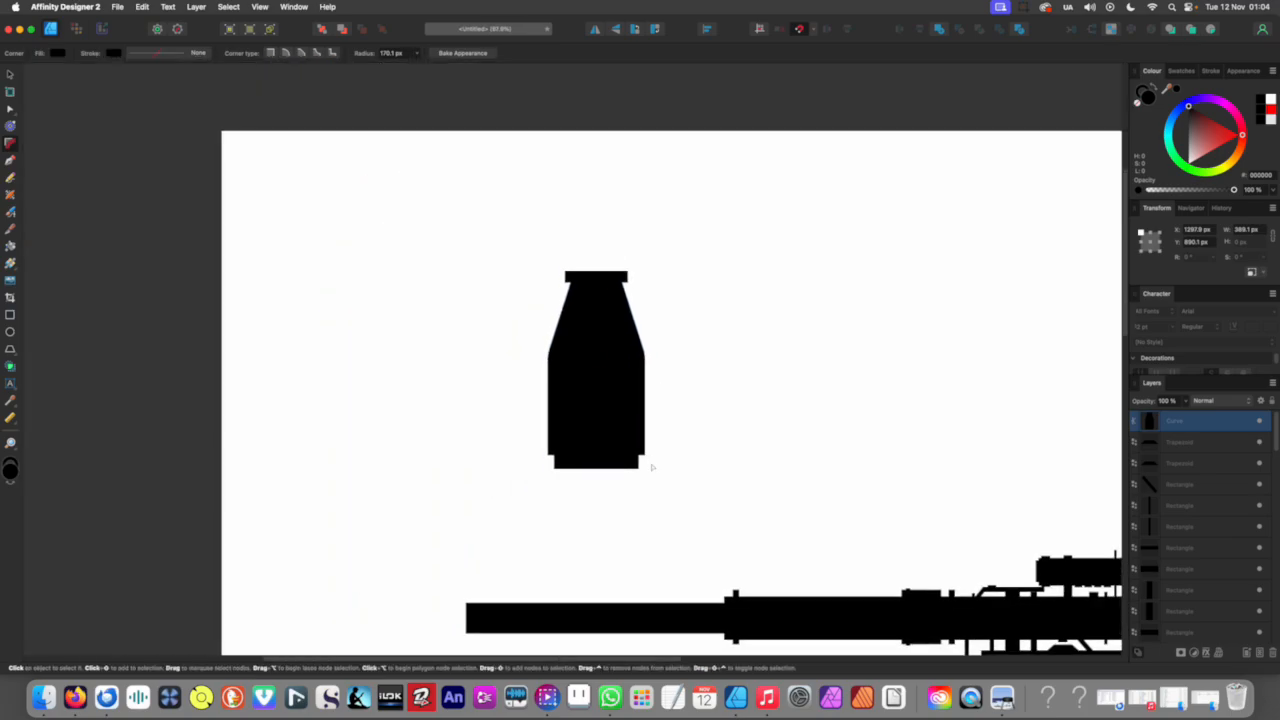
pyautogui.click(666, 488)
# Step: Round the base's bottom corners, and round the inner corners where it meets the body to about 9.7 px
pyautogui.scroll(8, 620, 487)
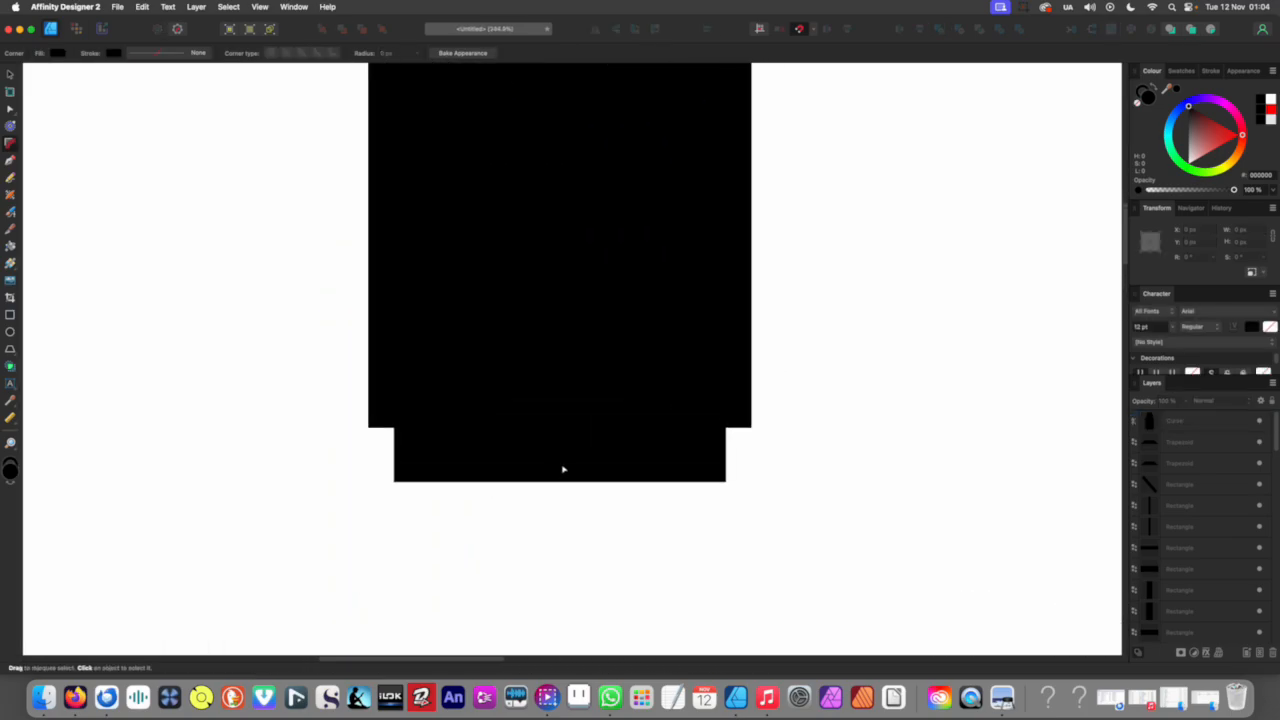
pyautogui.click(563, 469)
pyautogui.moveTo(763, 525); pyautogui.dragTo(414, 462)
pyautogui.moveTo(389, 403); pyautogui.dragTo(747, 439)
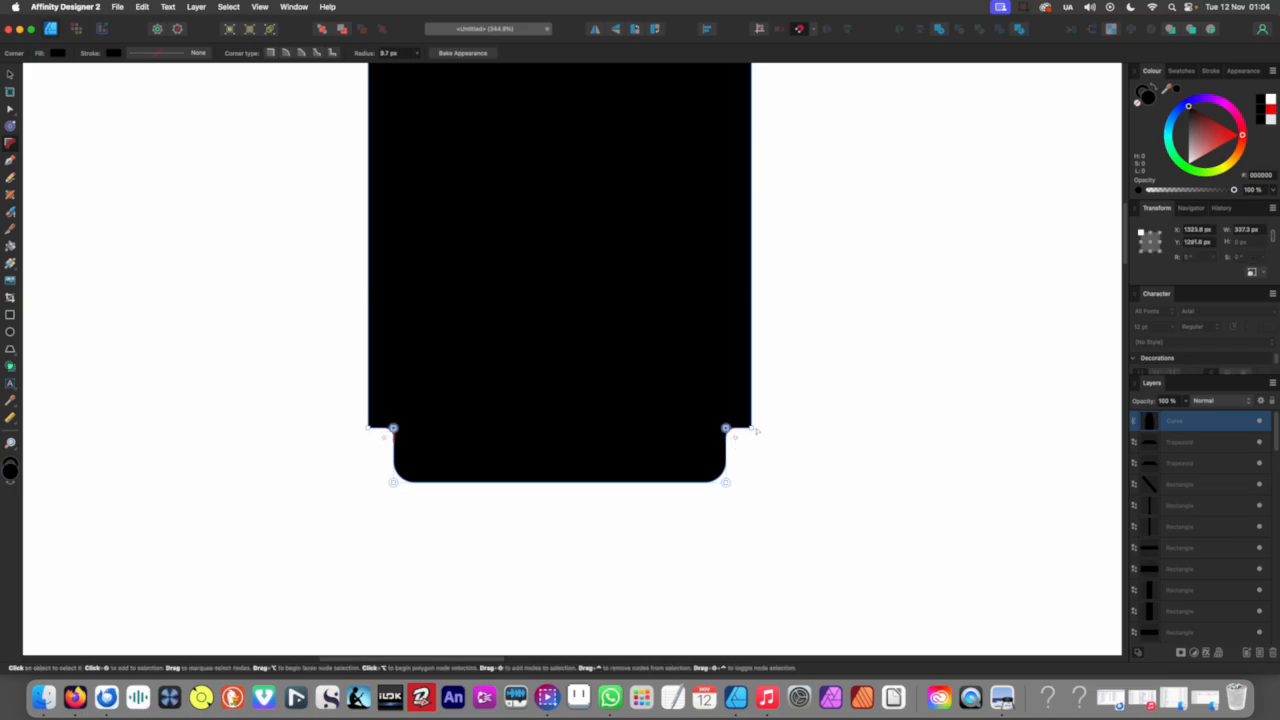
# Step: Round the body's two lower outer corners just above the base
pyautogui.click(752, 428)
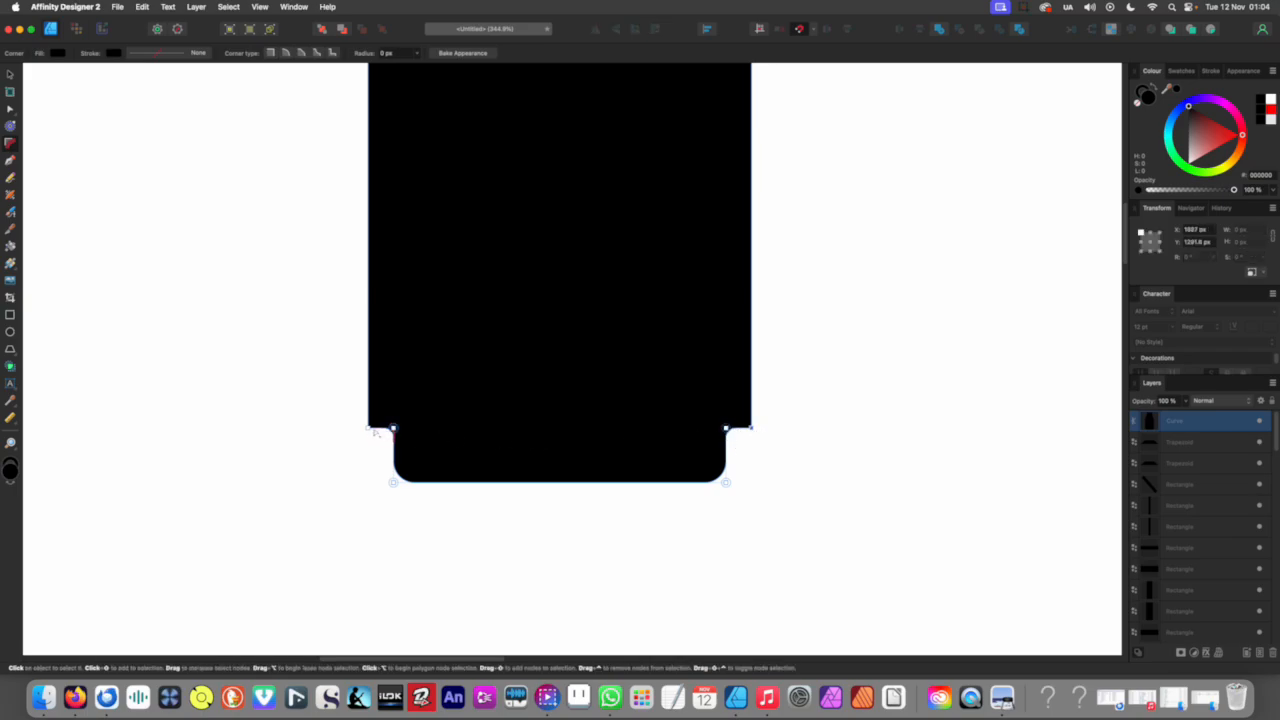
pyautogui.keyDown('shift'); pyautogui.click(369, 428); pyautogui.keyUp('shift')
pyautogui.moveTo(369, 428); pyautogui.dragTo(396, 430)
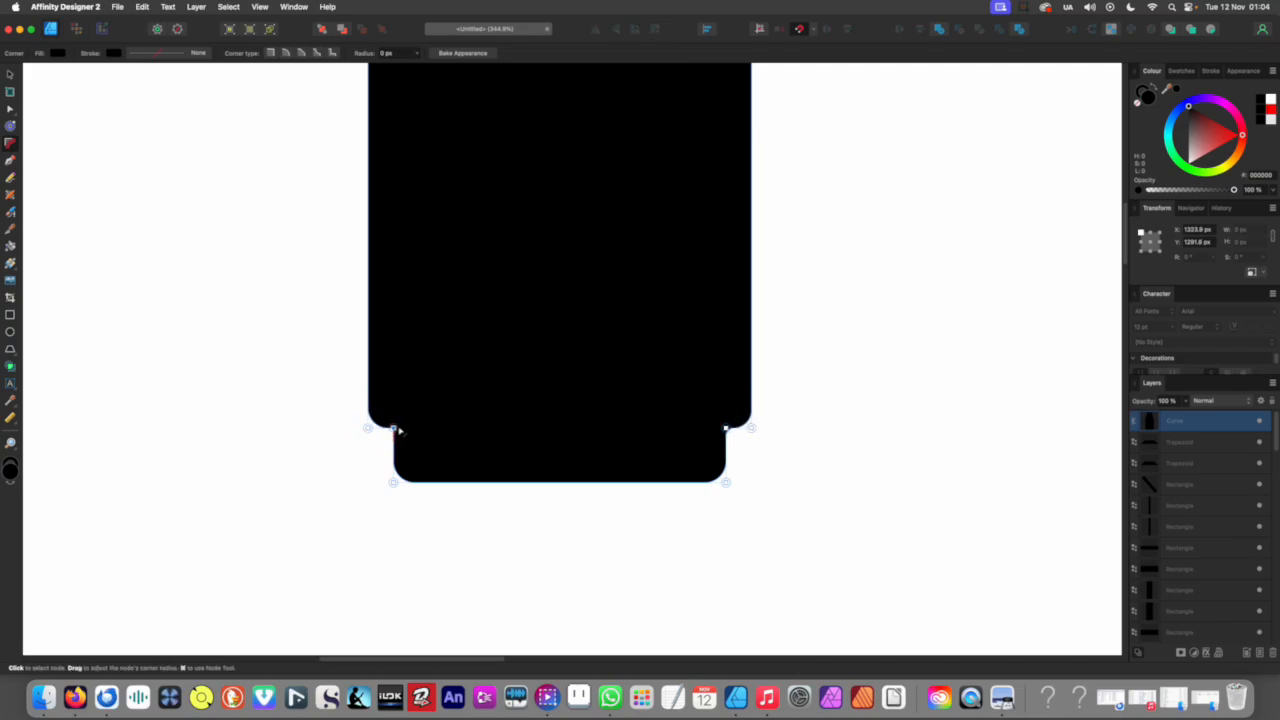
pyautogui.press('z')
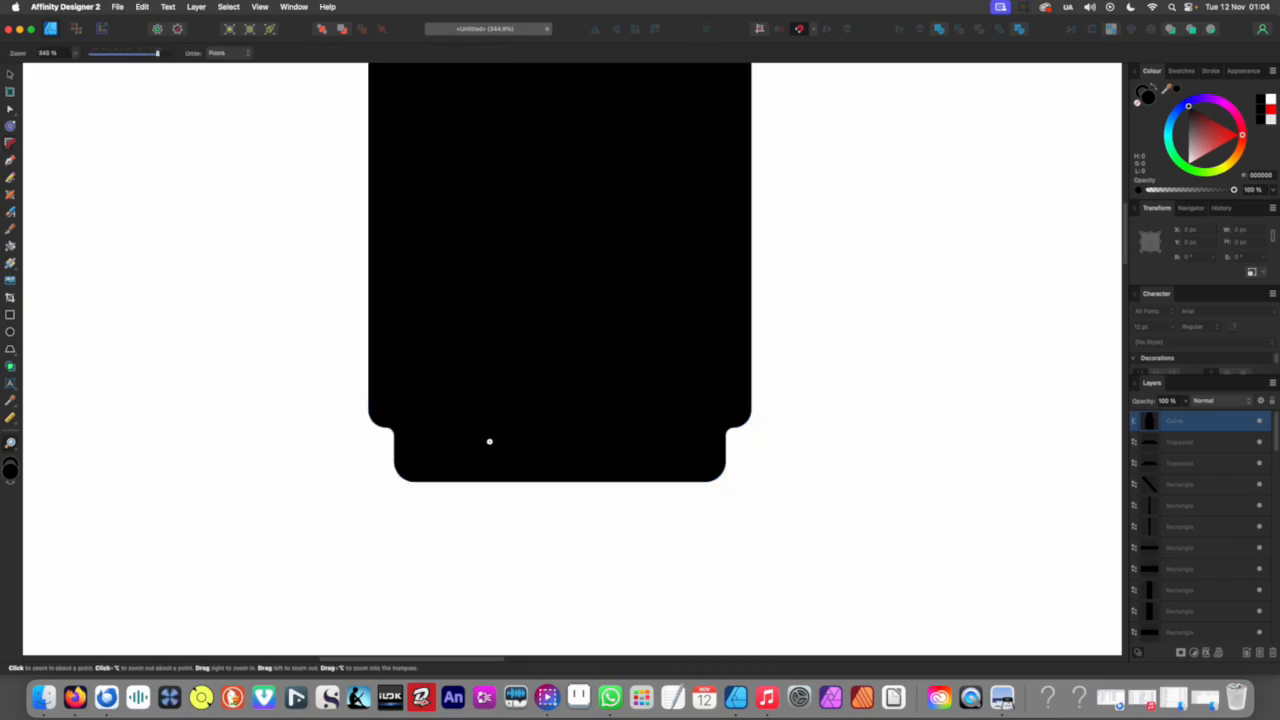
pyautogui.scroll(-8, 486, 448)
pyautogui.press('v')
pyautogui.click(486, 497)
# Step: Round the two inner corners beneath the lip with a radius of about 7.7 px
pyautogui.scroll(5, 499, 378)
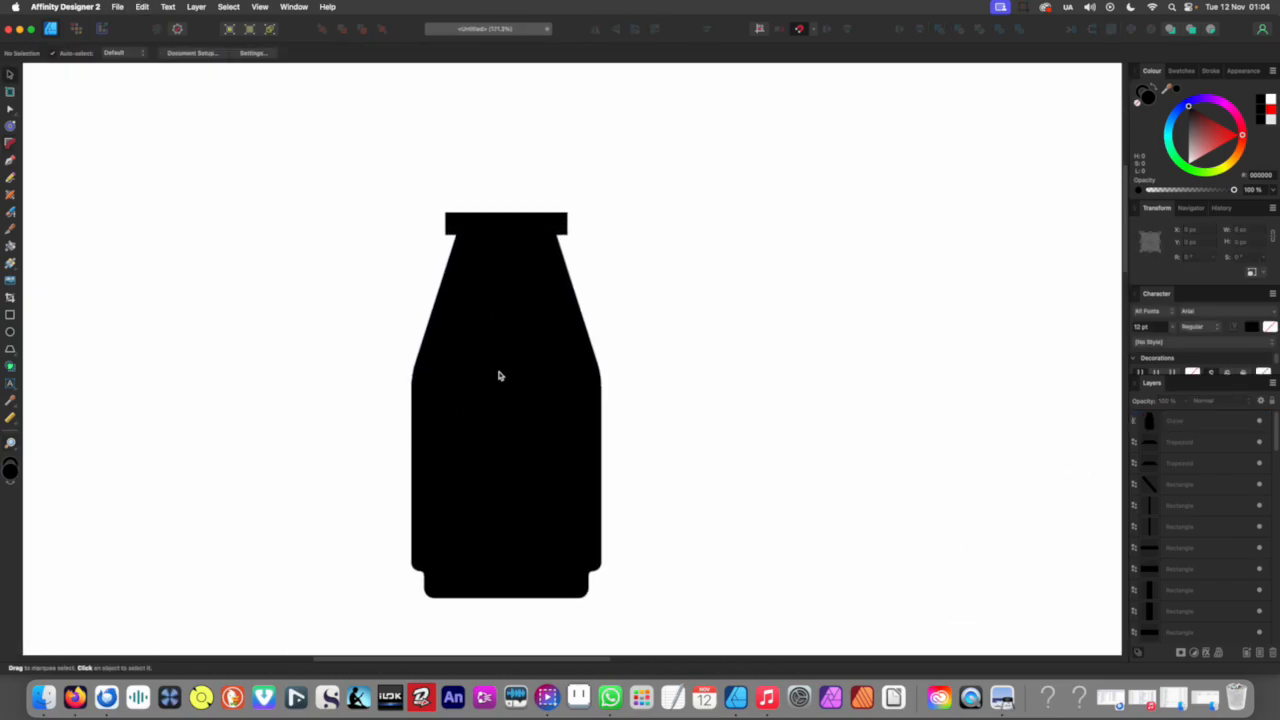
pyautogui.scroll(6, 458, 322)
pyautogui.click(460, 327)
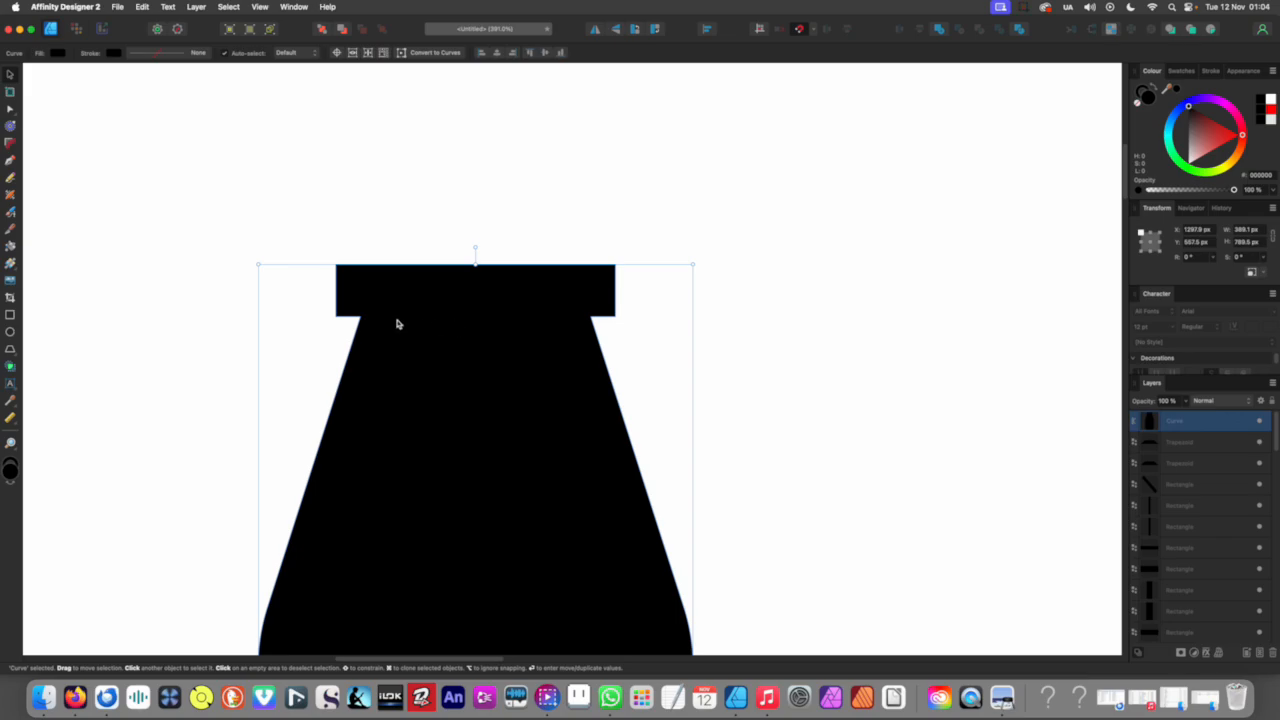
pyautogui.press('a')
pyautogui.moveTo(352, 291); pyautogui.dragTo(672, 327)
pyautogui.scroll(3, 596, 338)
pyautogui.press('c')
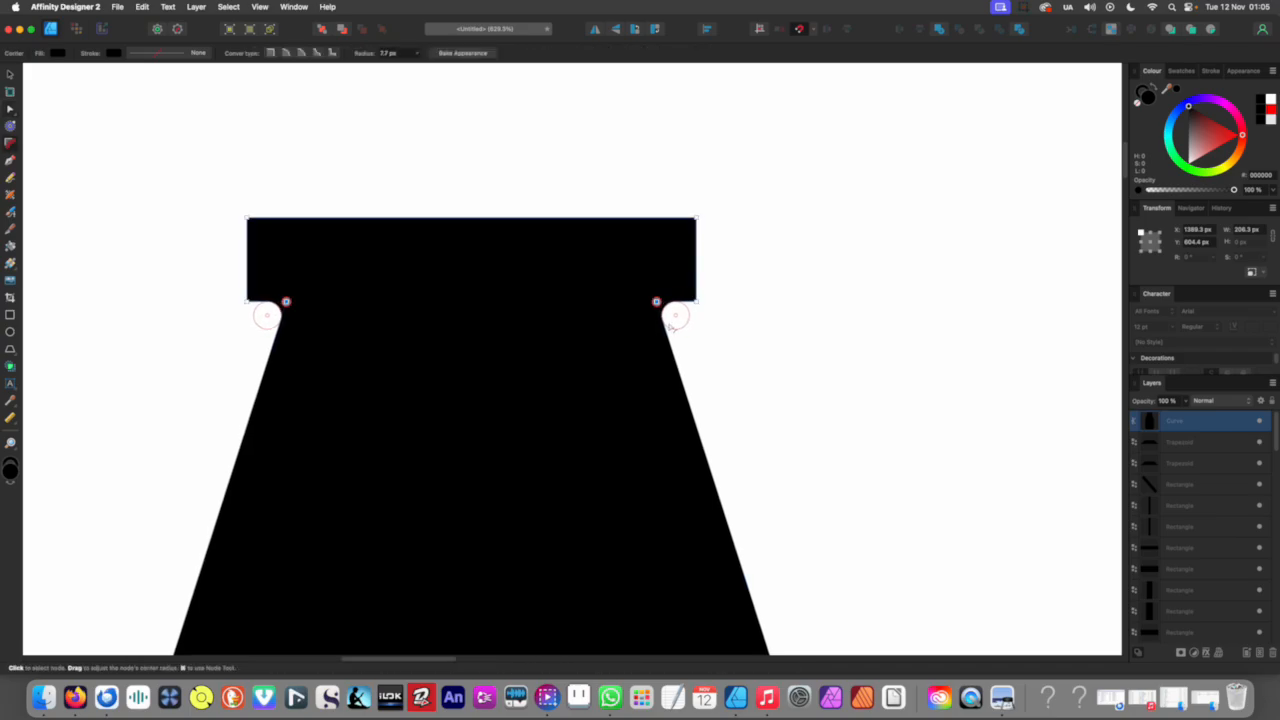
pyautogui.click(361, 177)
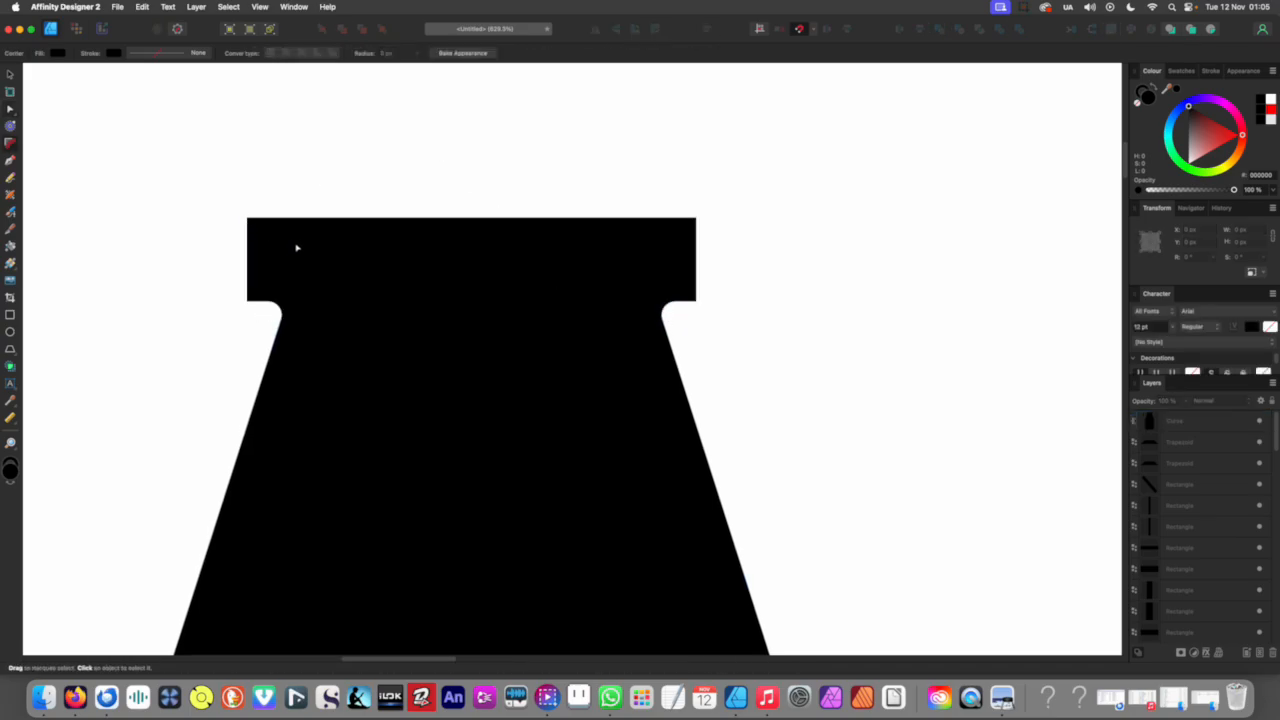
# Step: Round the outer corners of the lip and deselect the shape
pyautogui.moveTo(180, 171); pyautogui.dragTo(688, 287)
pyautogui.scroll(-10, 688, 287)
pyautogui.press('super+d')
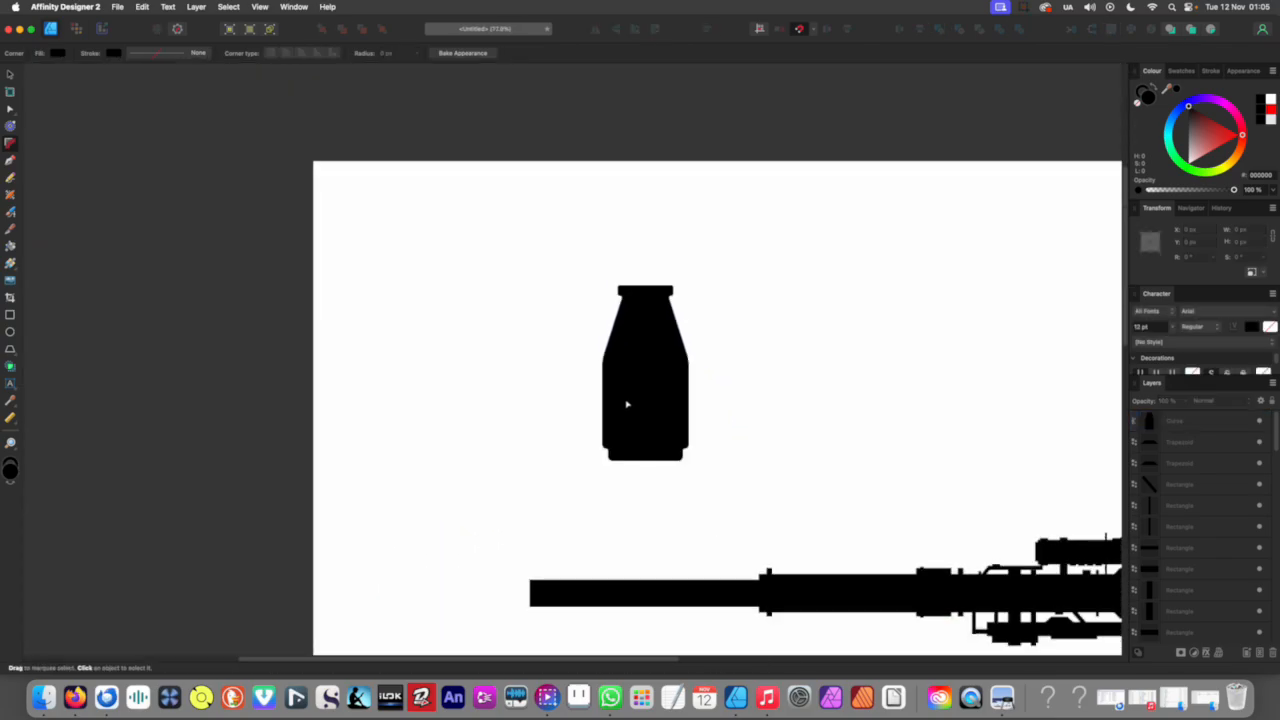
pyautogui.scroll(1, 621, 404)
pyautogui.scroll(3, 621, 404)
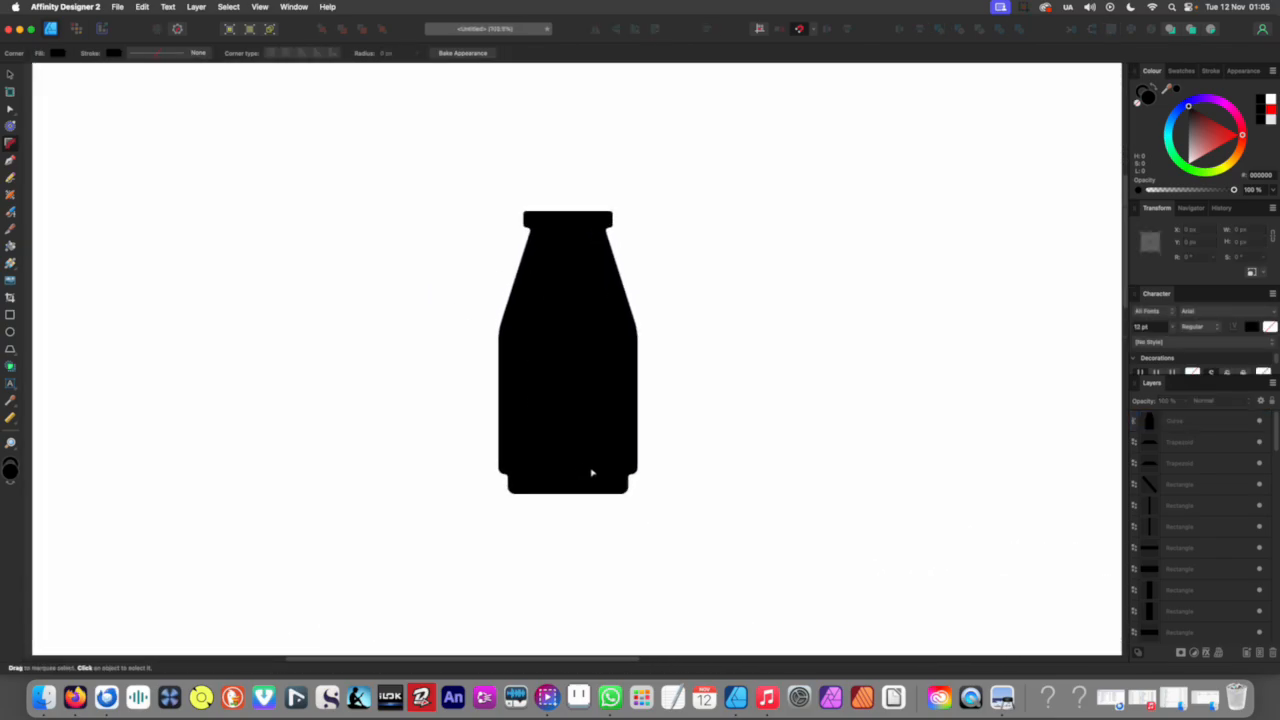
# Step: Compare the finished bottle with the mechanical silhouette below it on the artboard
pyautogui.scroll(-5, 591, 473)
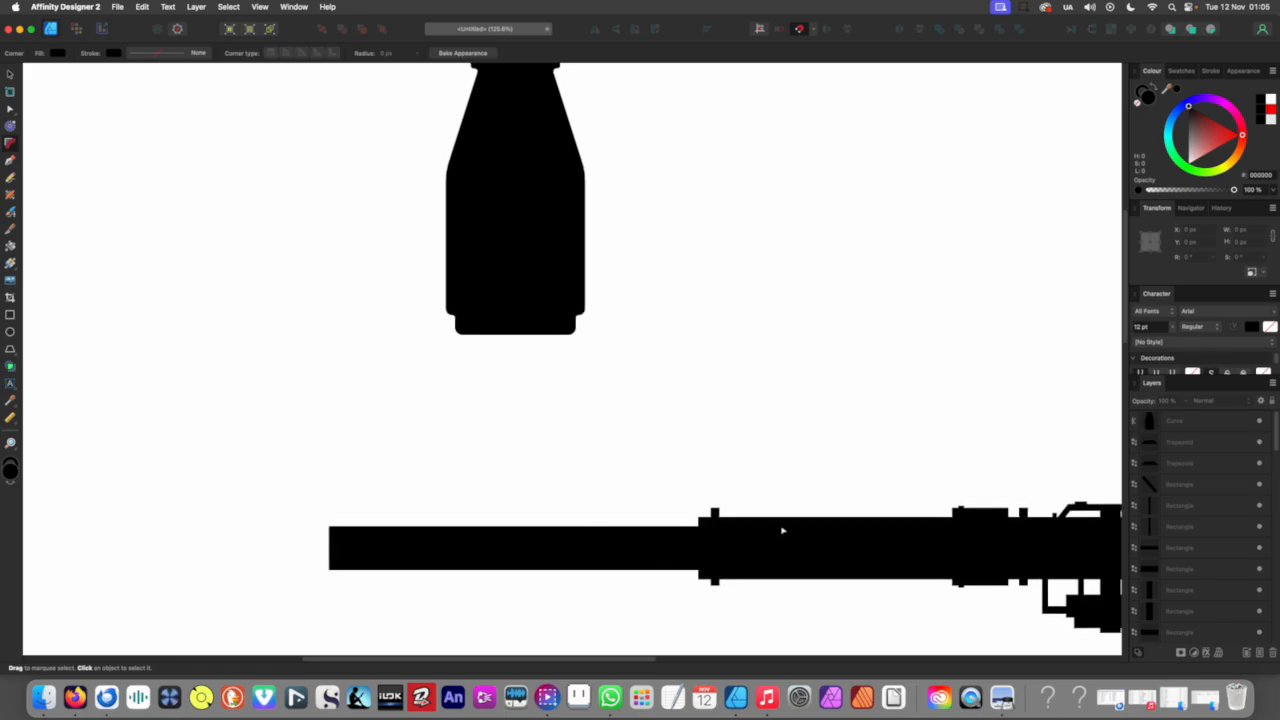
pyautogui.scroll(2, 595, 394)
pyautogui.scroll(-3, 563, 463)
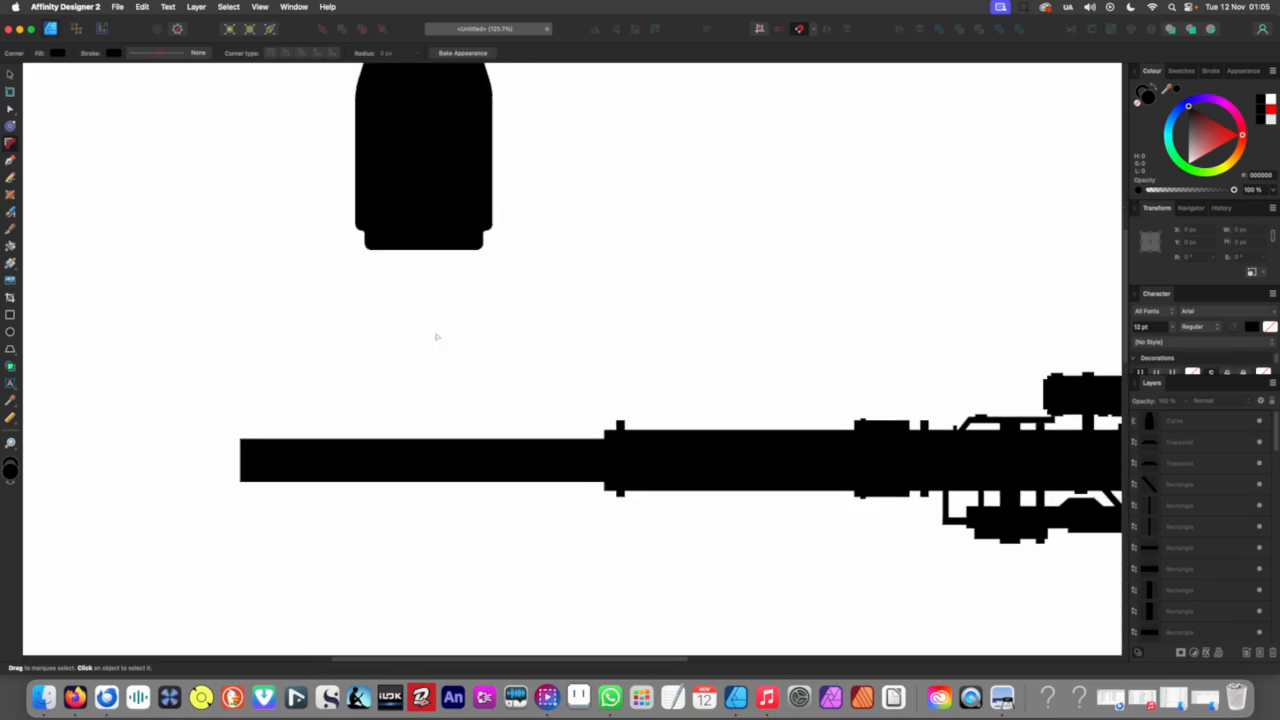
pyautogui.scroll(-3, 420, 346)
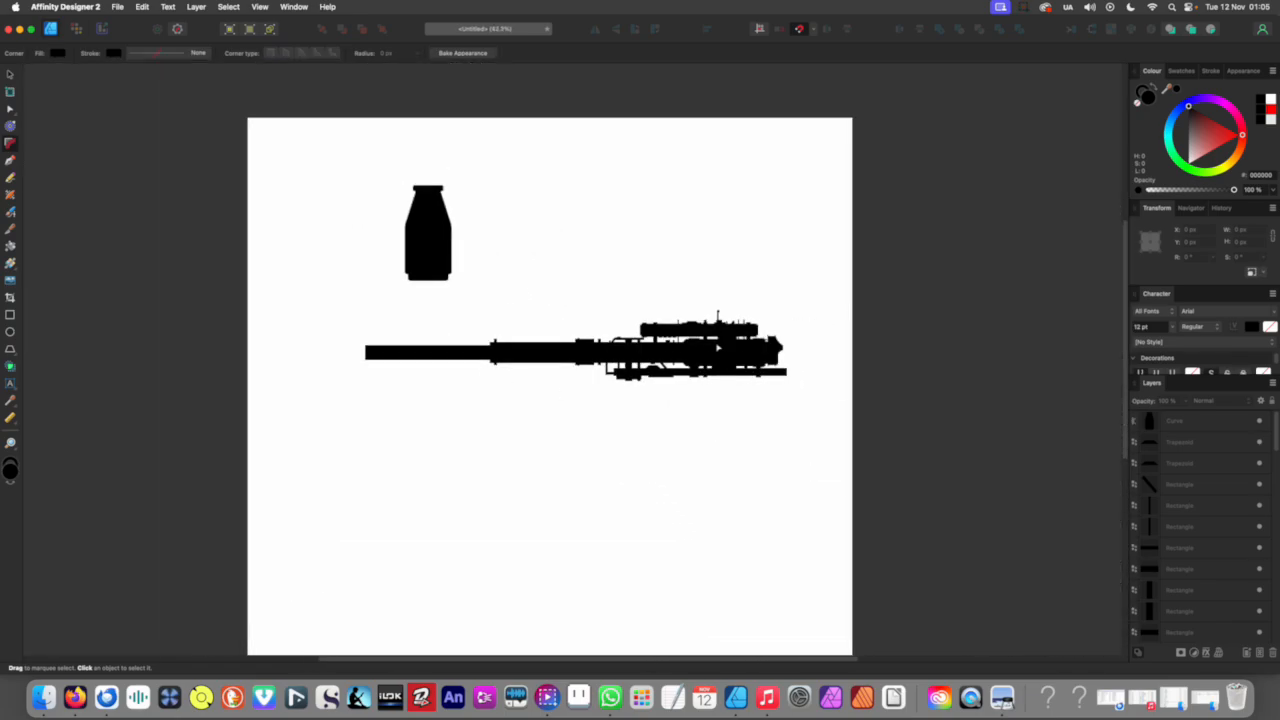
pyautogui.hscroll(-3, 717, 347)
pyautogui.scroll(3, 650, 300)
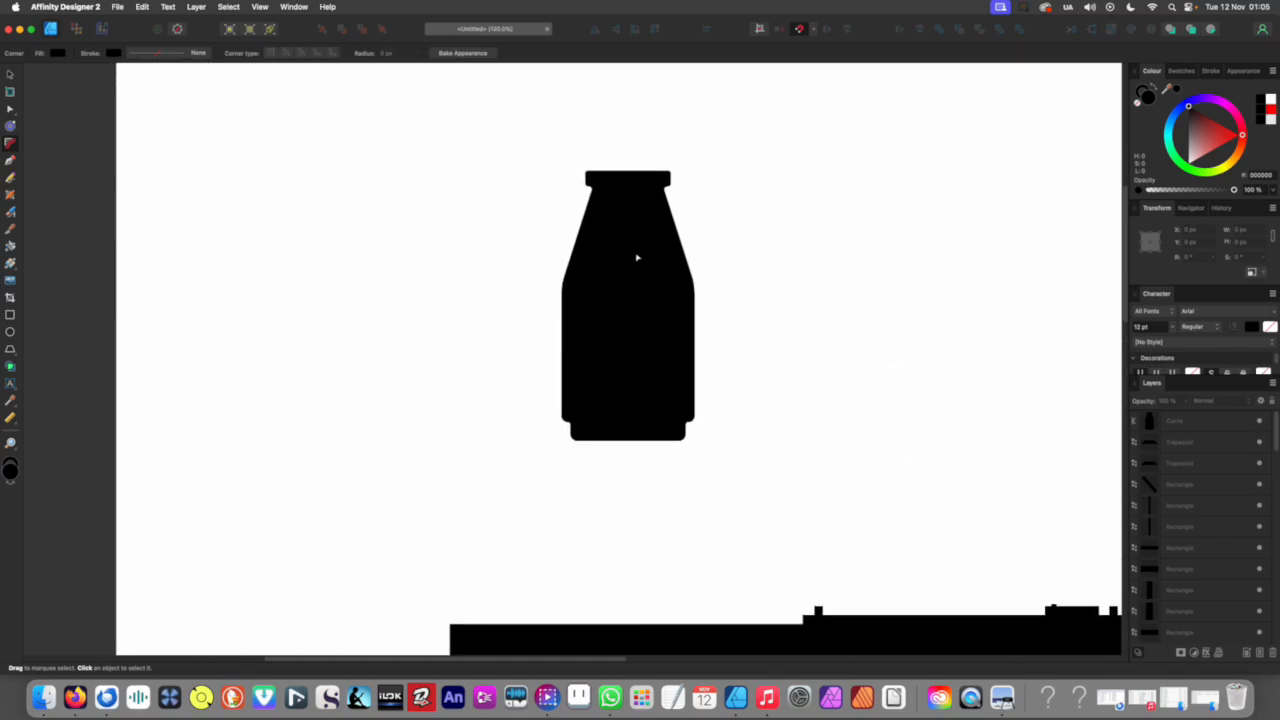
pyautogui.hscroll(3, 590, 340)
pyautogui.scroll(2, 537, 427)
# Step: Try scaling the bottle down to about 39 px wide and inspect how its rounded corners respond
pyautogui.click(532, 409)
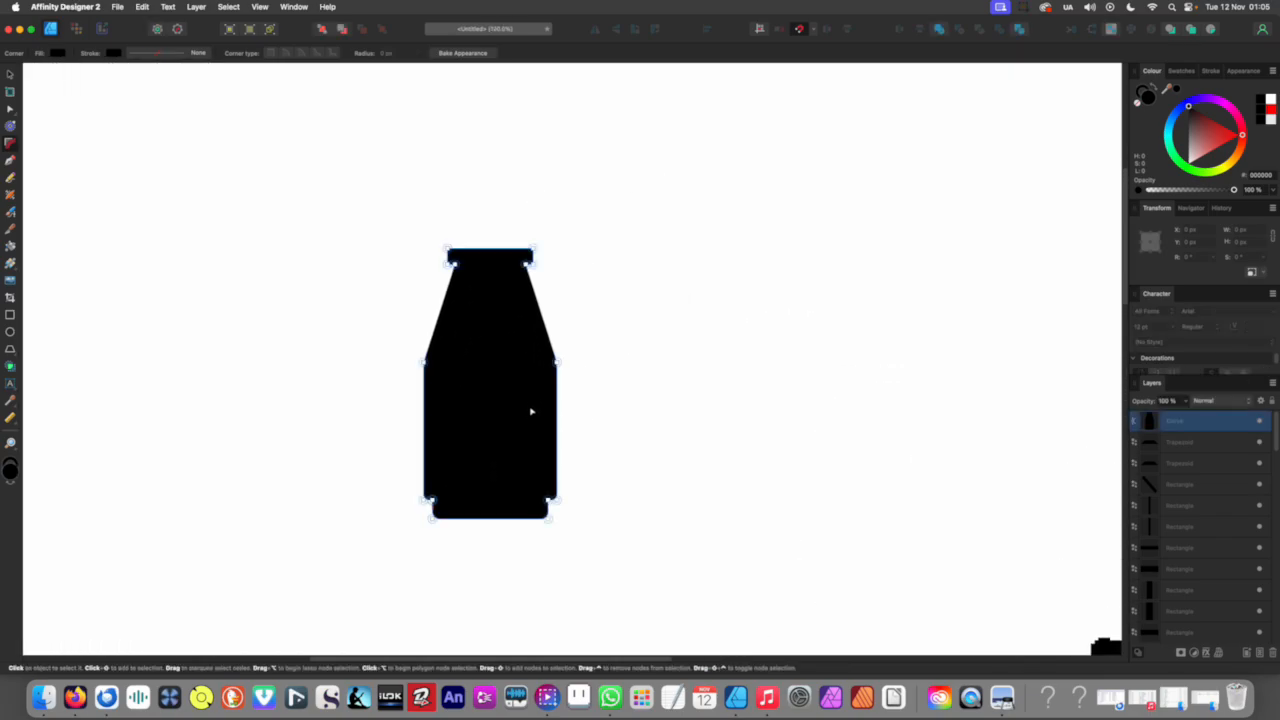
pyautogui.press('v')
pyautogui.moveTo(556, 518); pyautogui.dragTo(451, 249)
pyautogui.scroll(10, 414, 263)
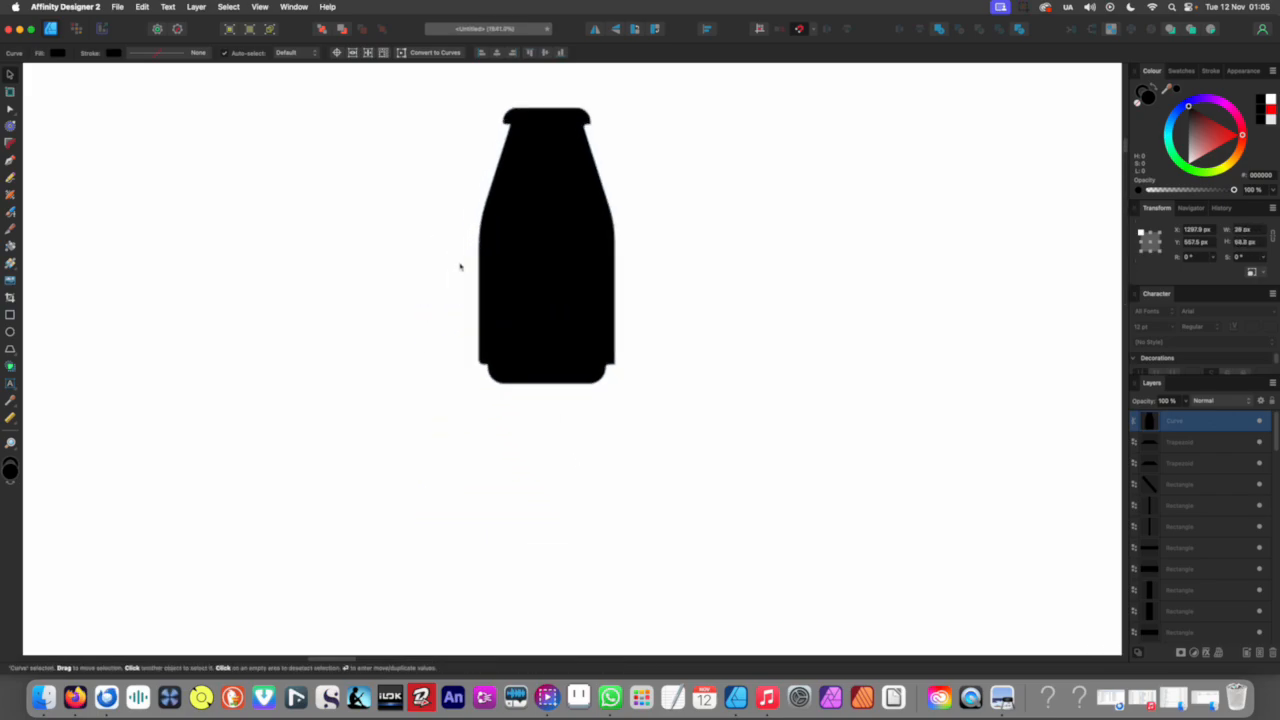
pyautogui.scroll(-5, 471, 268)
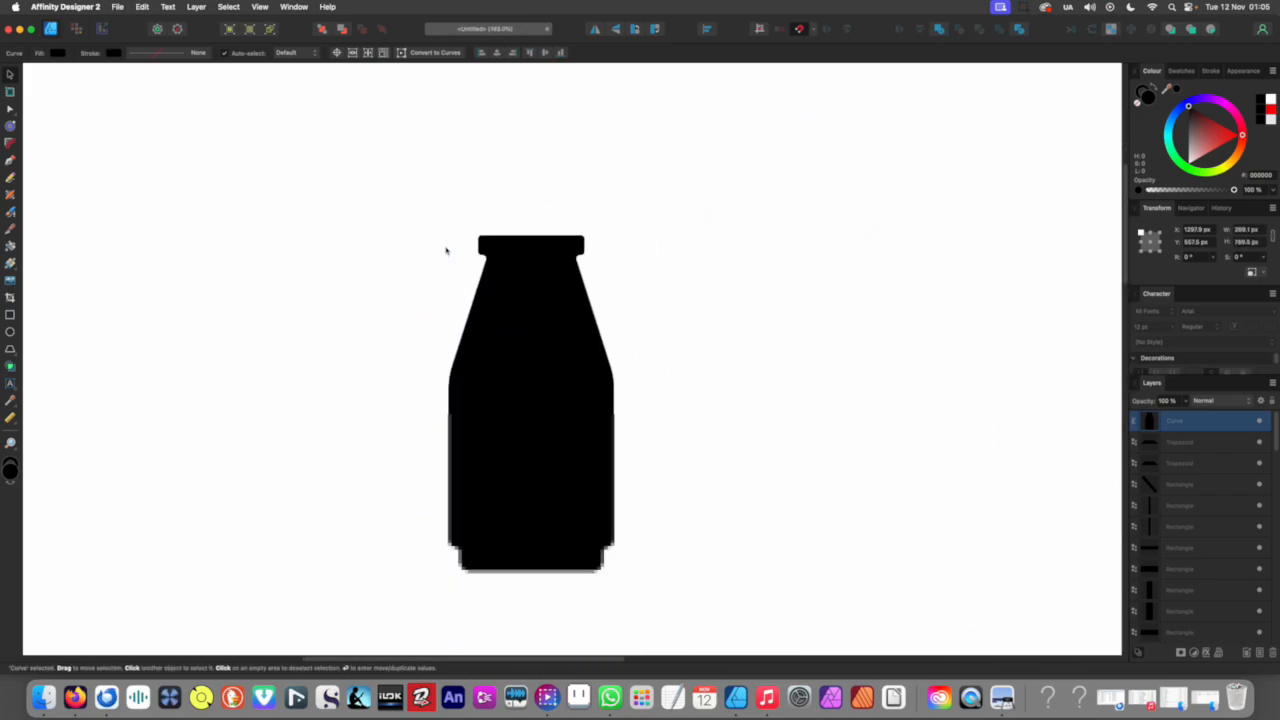
pyautogui.hscroll(2, 510, 280)
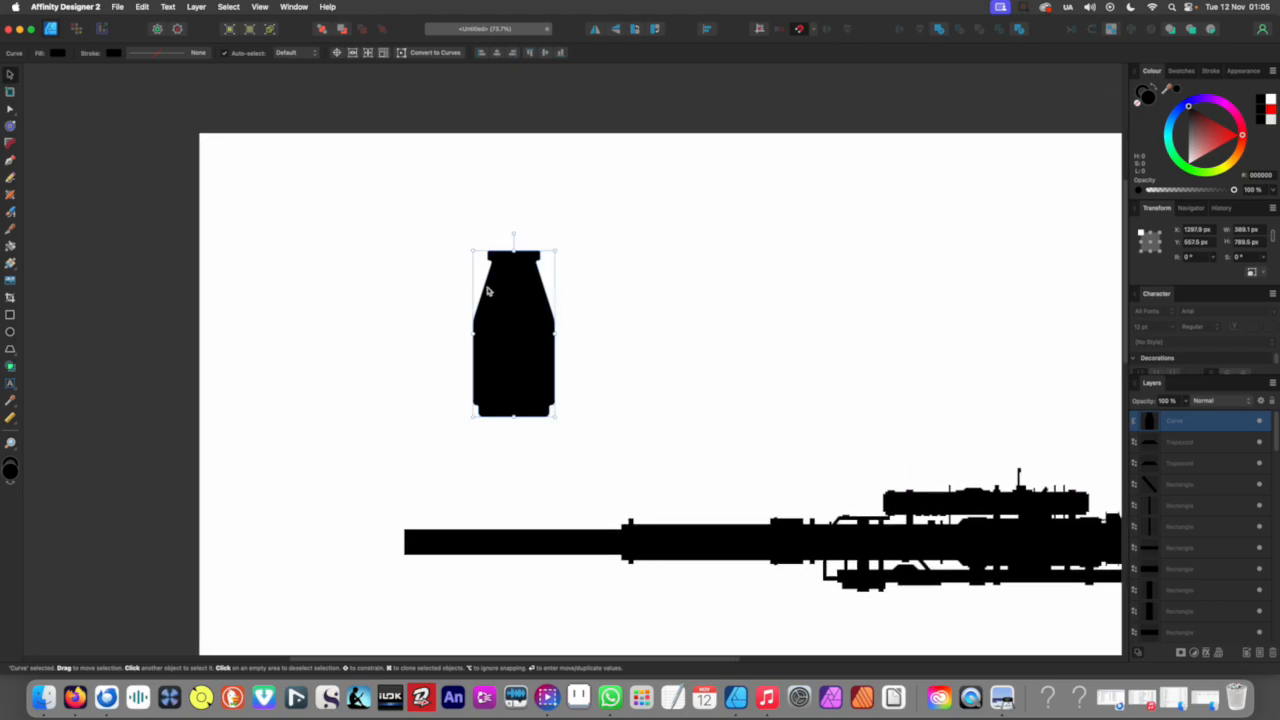
pyautogui.scroll(5, 487, 291)
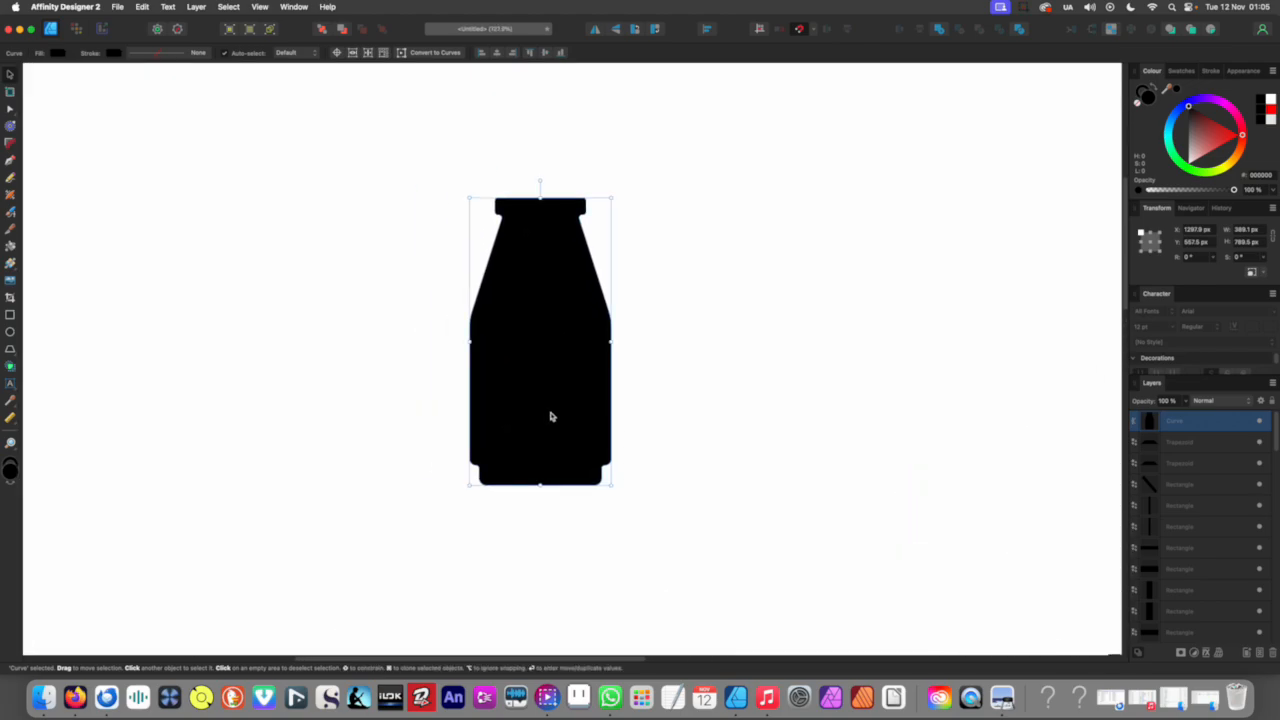
# Step: Try moving the bottle's right inner neck node beneath the lip and adjusting its corner radius, then deselect the shape
pyautogui.click(680, 337)
pyautogui.doubleClick(560, 340)
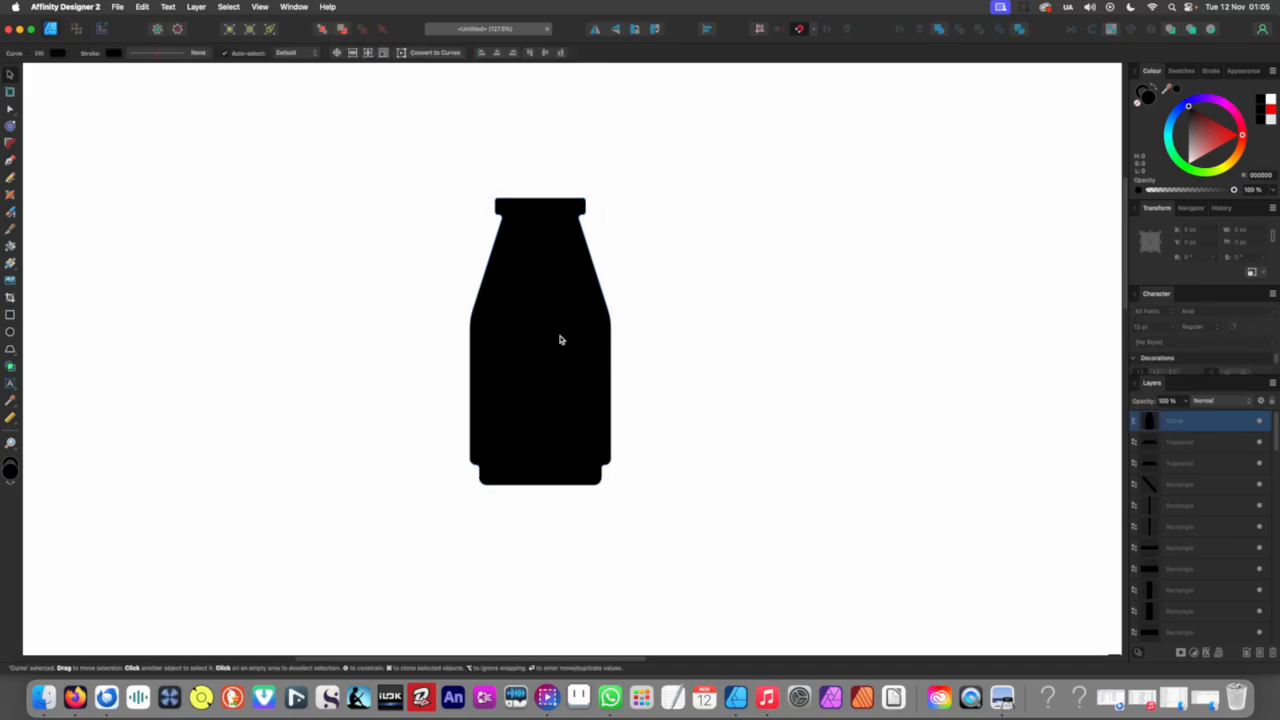
pyautogui.scroll(3, 526, 229)
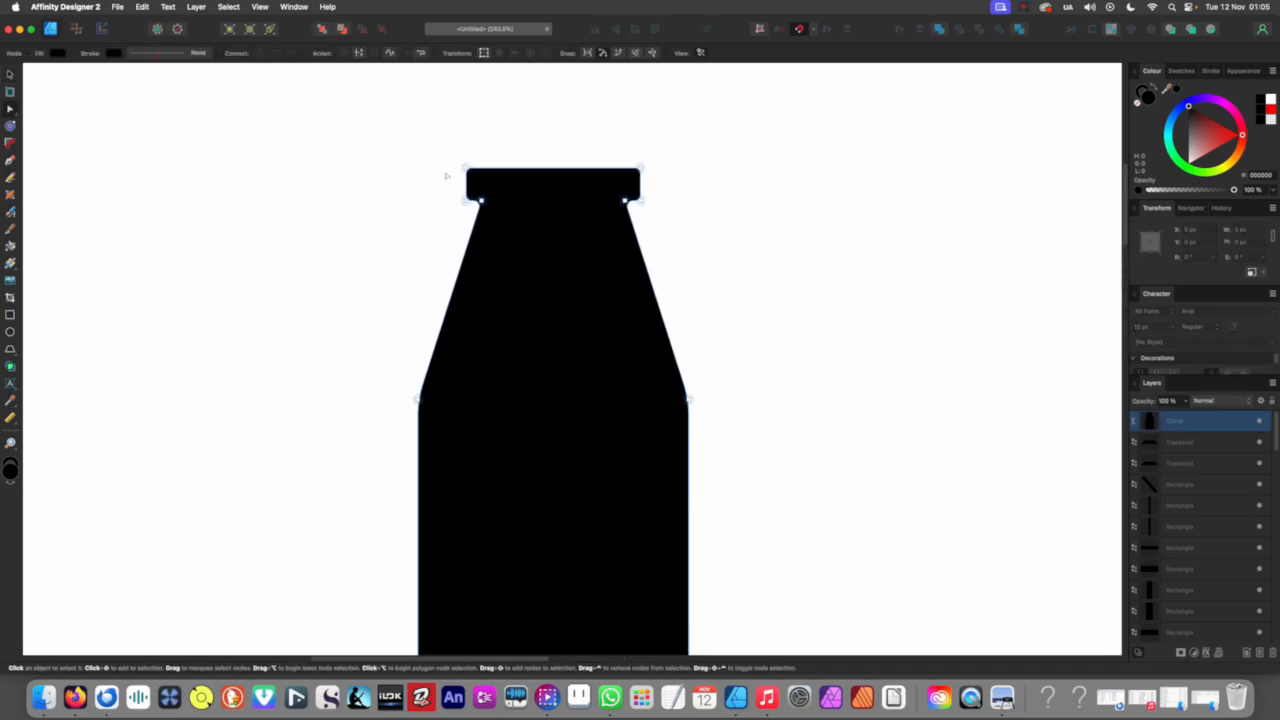
pyautogui.scroll(2, 624, 202)
pyautogui.click(624, 201)
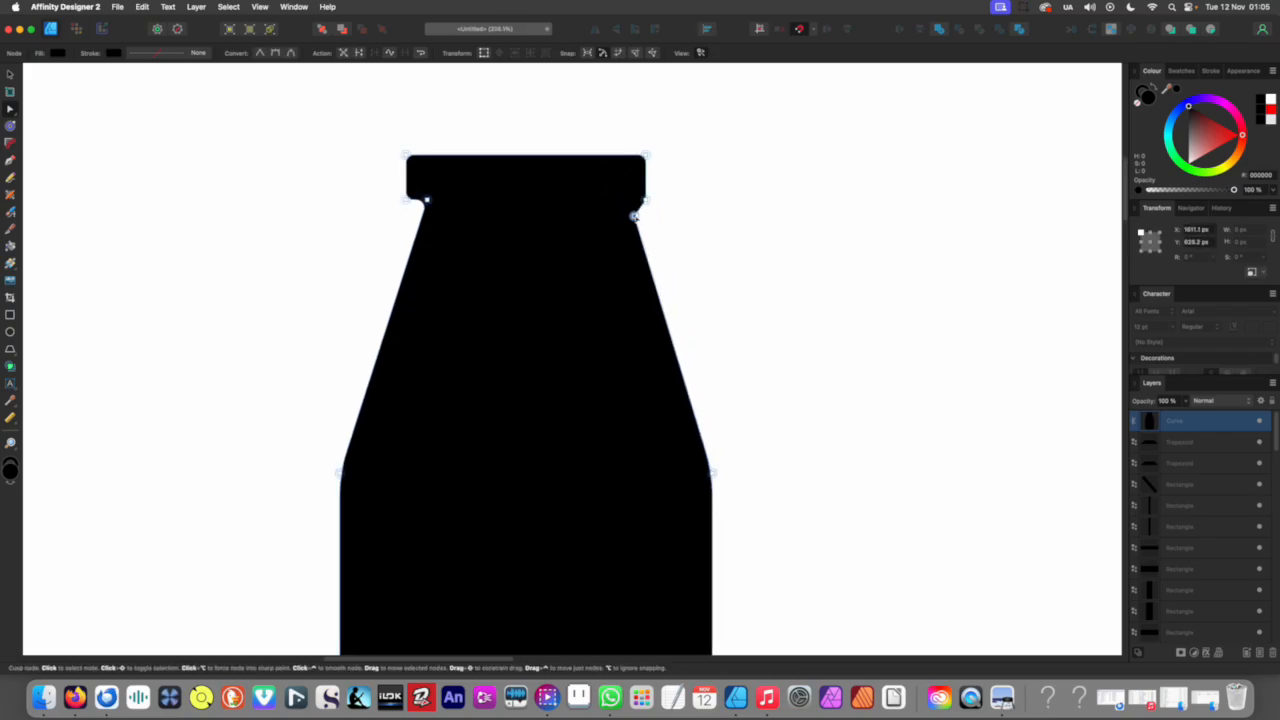
pyautogui.press('c')
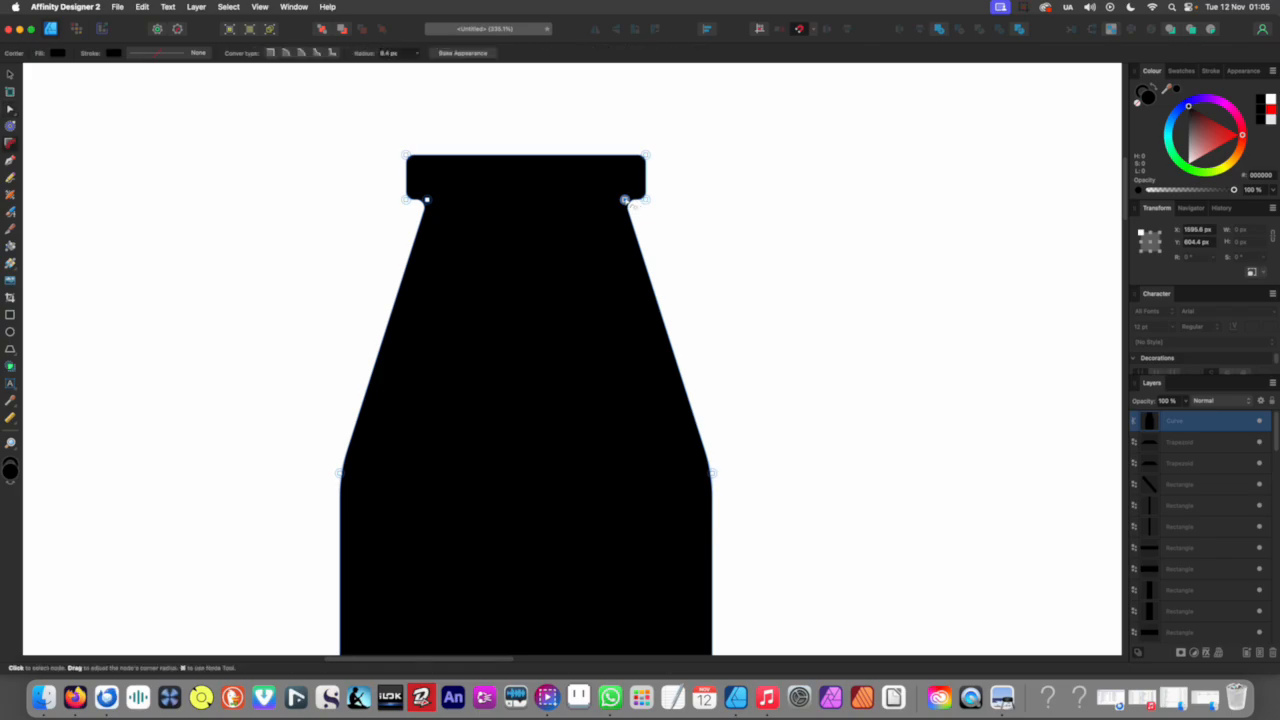
pyautogui.moveTo(645, 214); pyautogui.dragTo(613, 197)
pyautogui.scroll(-4, 634, 212)
pyautogui.click(444, 354)
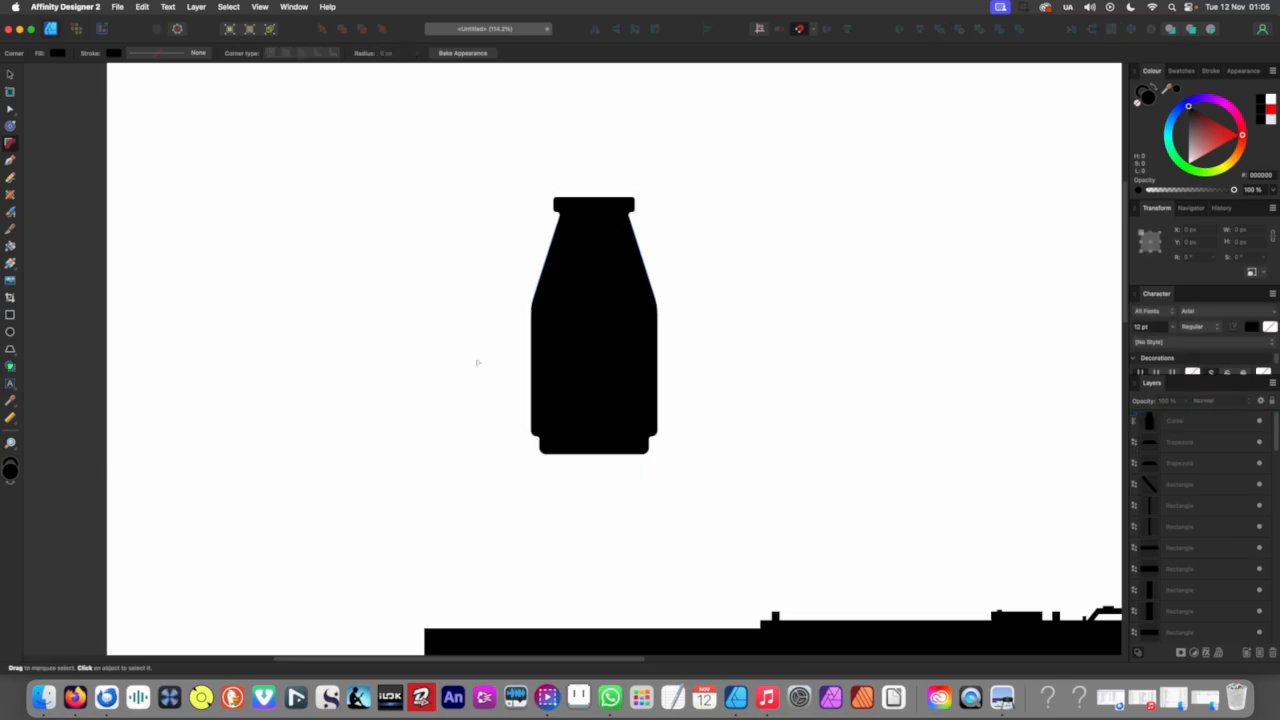
# Step: Try scaling the bottle down to about 16 px wide and inspect its lip and base corners up close
pyautogui.scroll(1, 612, 383)
pyautogui.hscroll(1, 612, 383)
pyautogui.press('v')
pyautogui.click(600, 384)
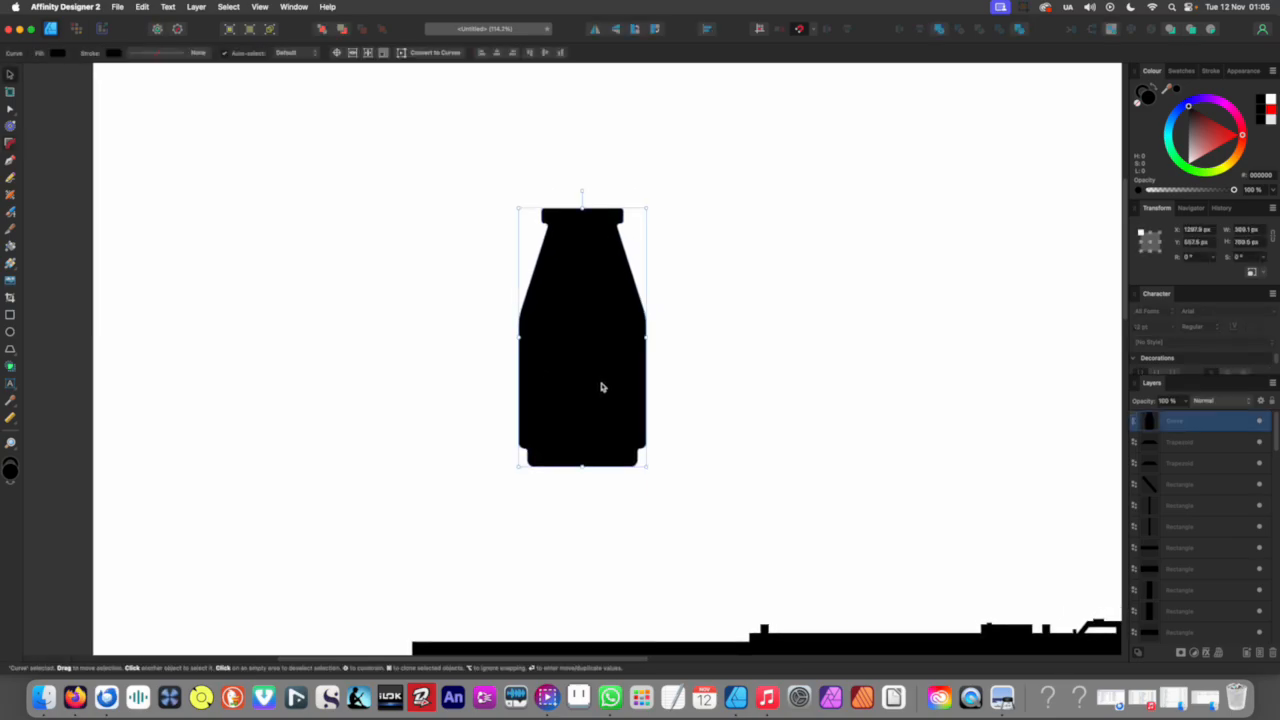
pyautogui.scroll(4, 602, 387)
pyautogui.scroll(-2, 628, 486)
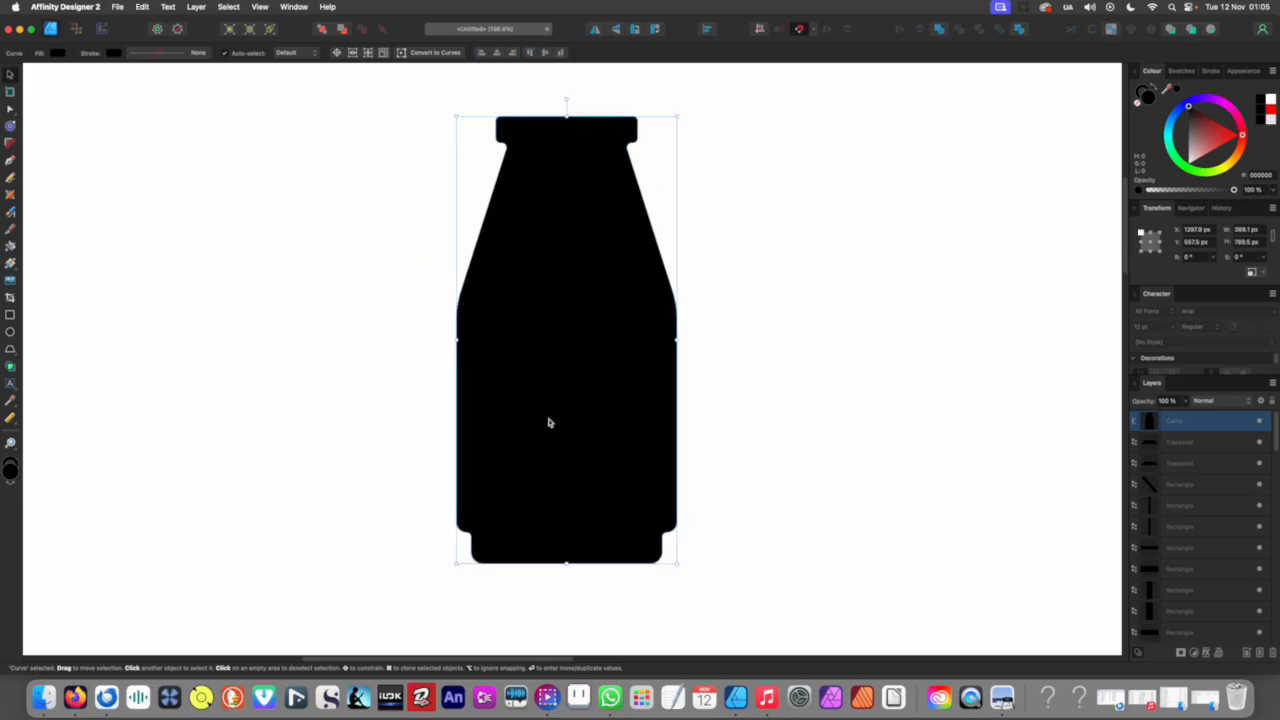
pyautogui.moveTo(674, 560); pyautogui.dragTo(560, 340)
pyautogui.scroll(8, 467, 130)
pyautogui.scroll(9, 581, 394)
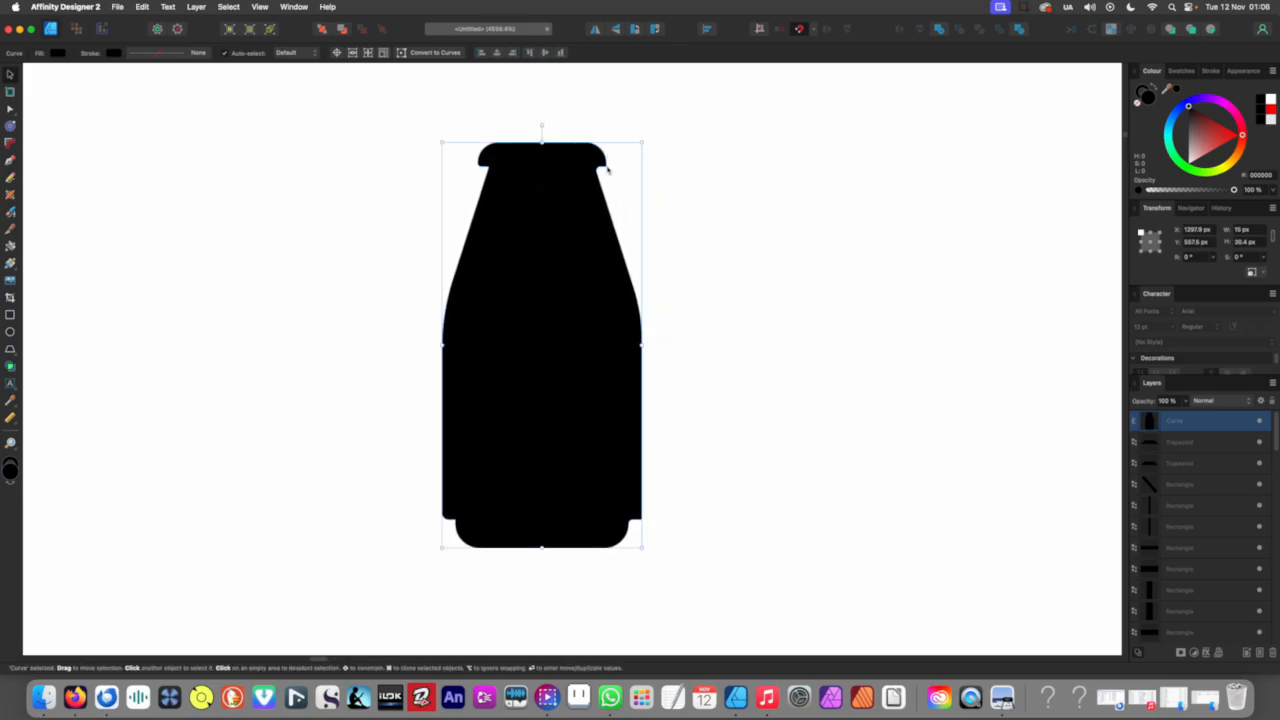
pyautogui.click(431, 483)
pyautogui.scroll(-4, 521, 298)
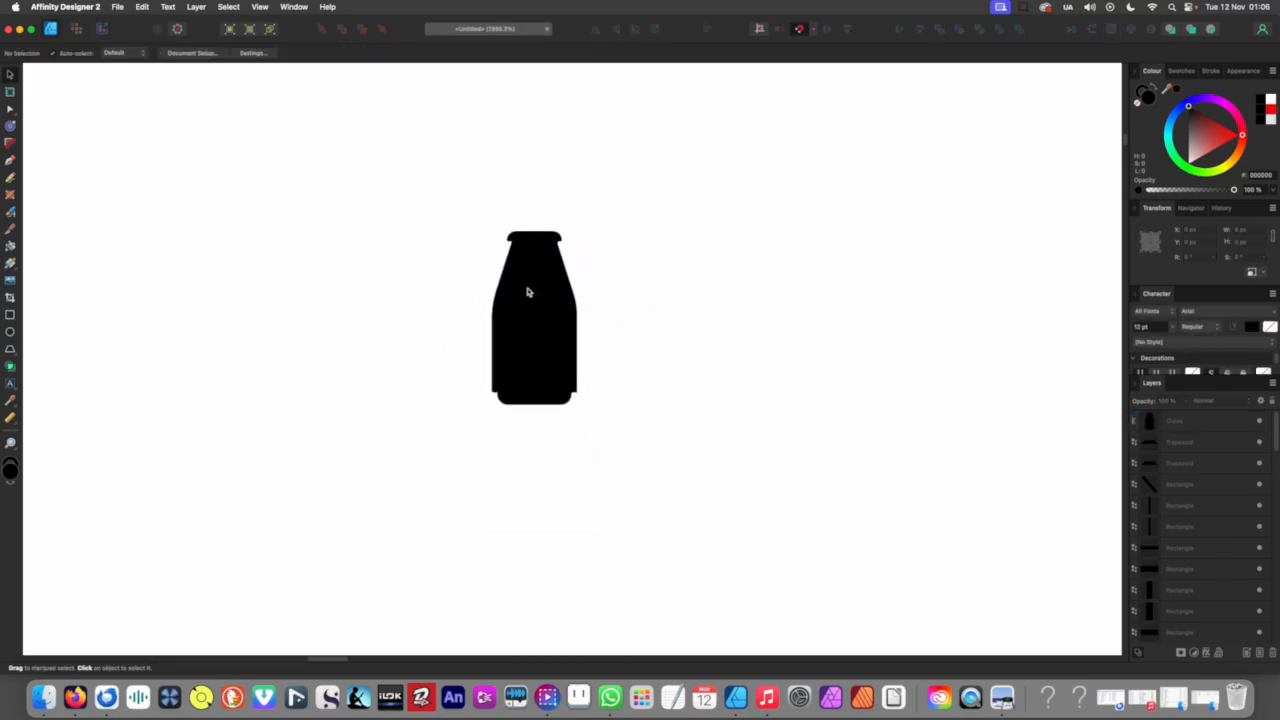
# Step: Convert the bottle to curves so that its rounded corners become fixed nodes in the outline, and reselect it
pyautogui.click(528, 292)
pyautogui.scroll(5, 529, 291)
pyautogui.scroll(-5, 526, 314)
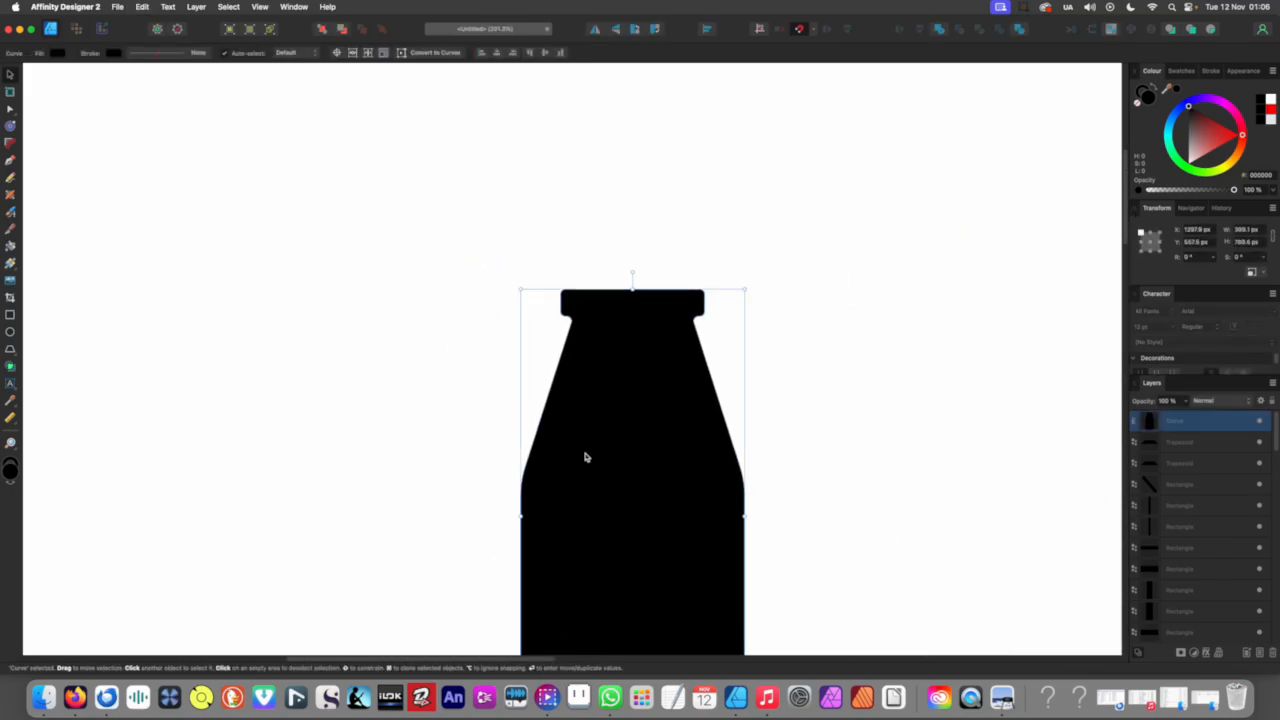
pyautogui.rightClick(540, 327)
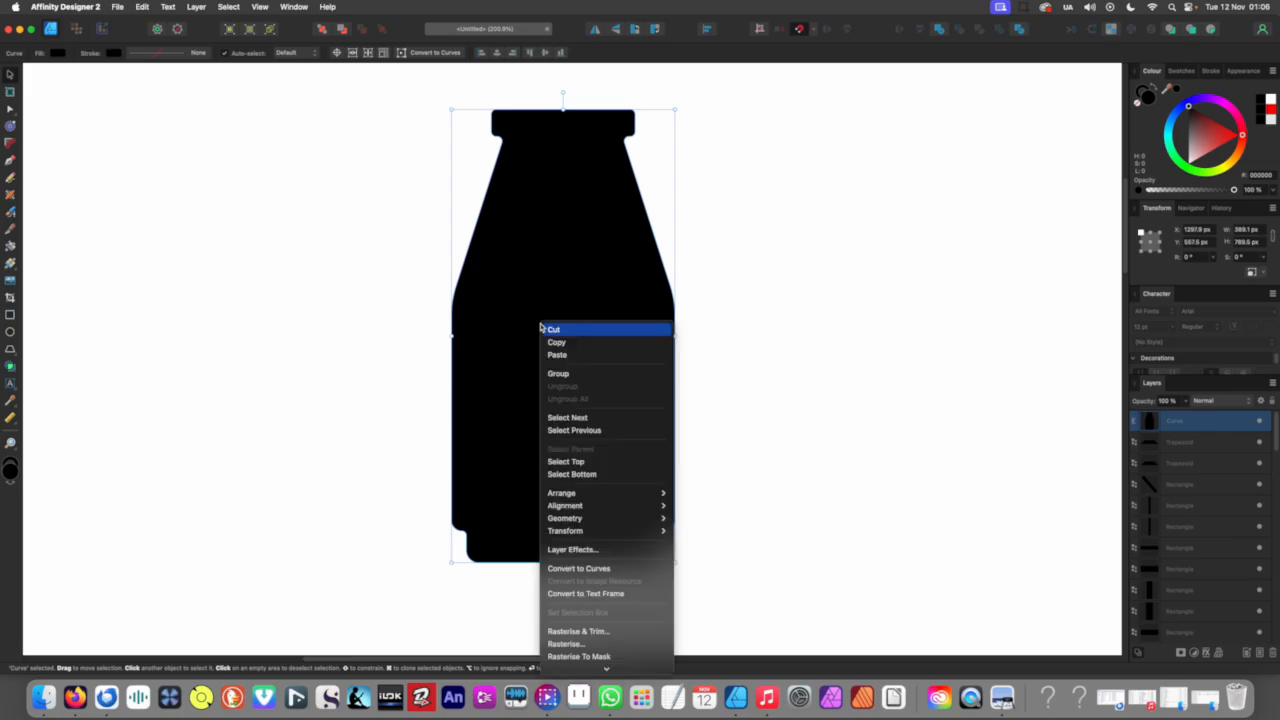
pyautogui.click(589, 569)
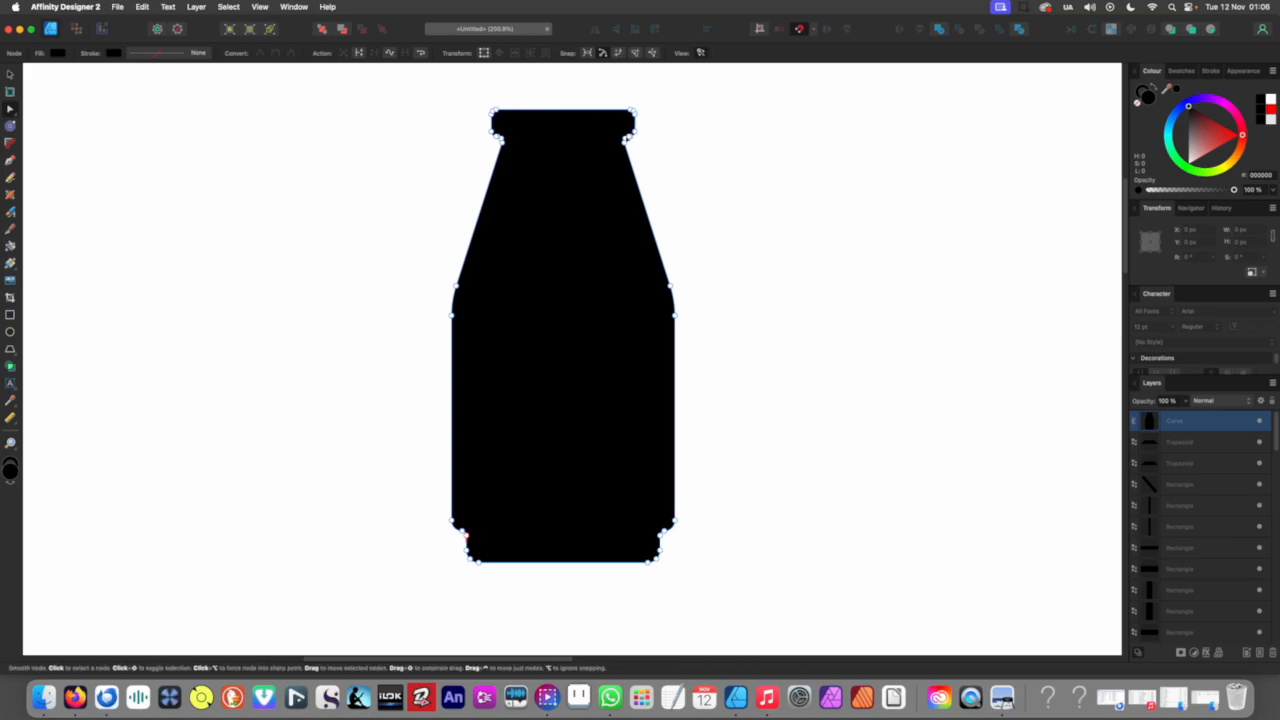
pyautogui.click(410, 194)
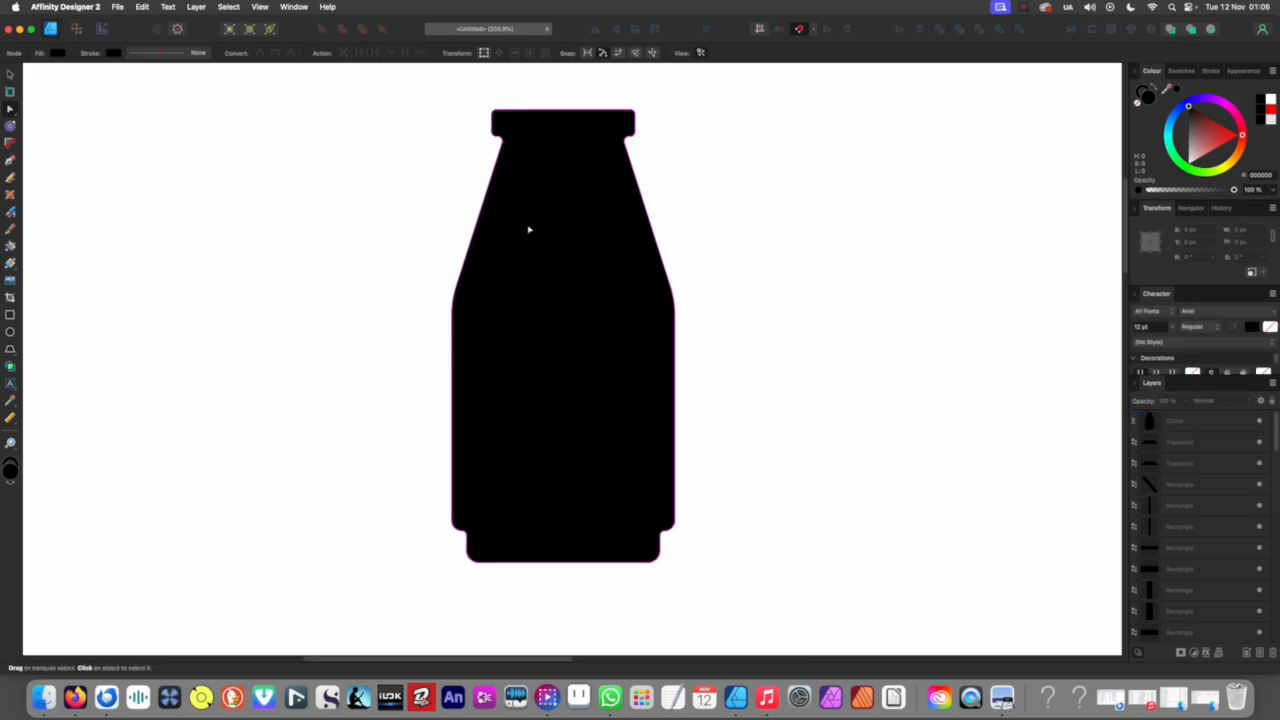
pyautogui.click(548, 337)
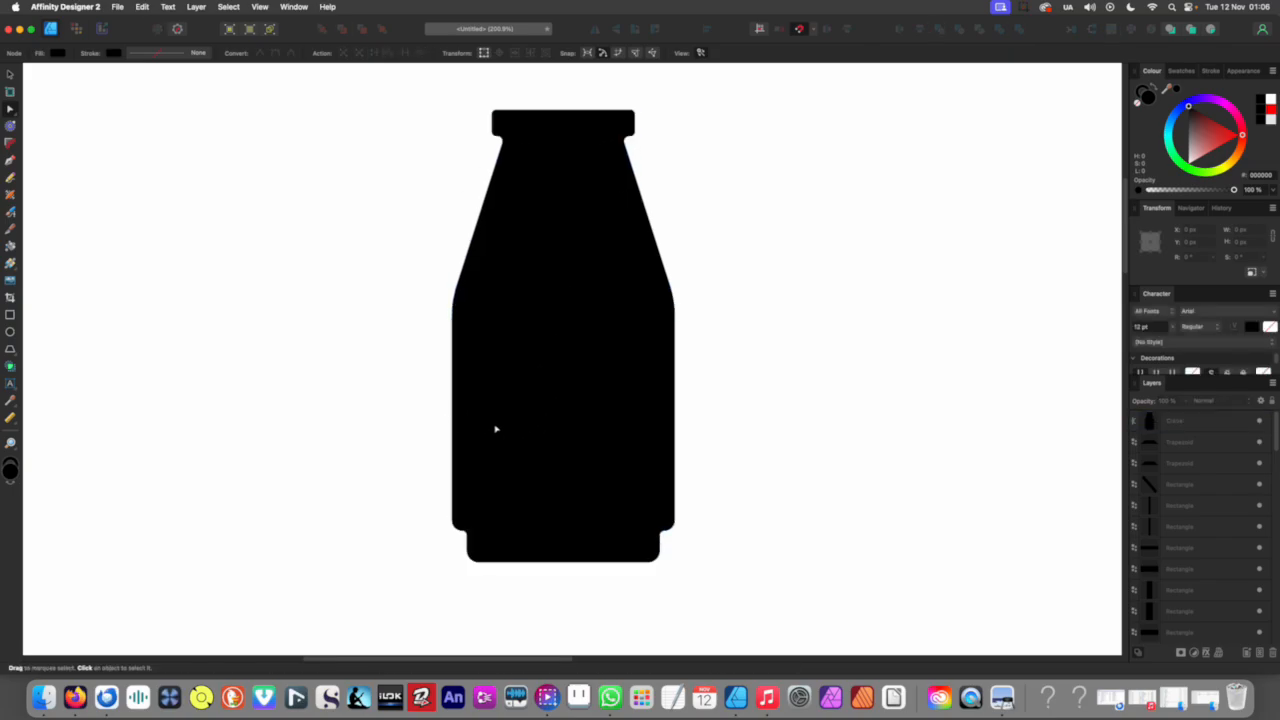
pyautogui.press('v')
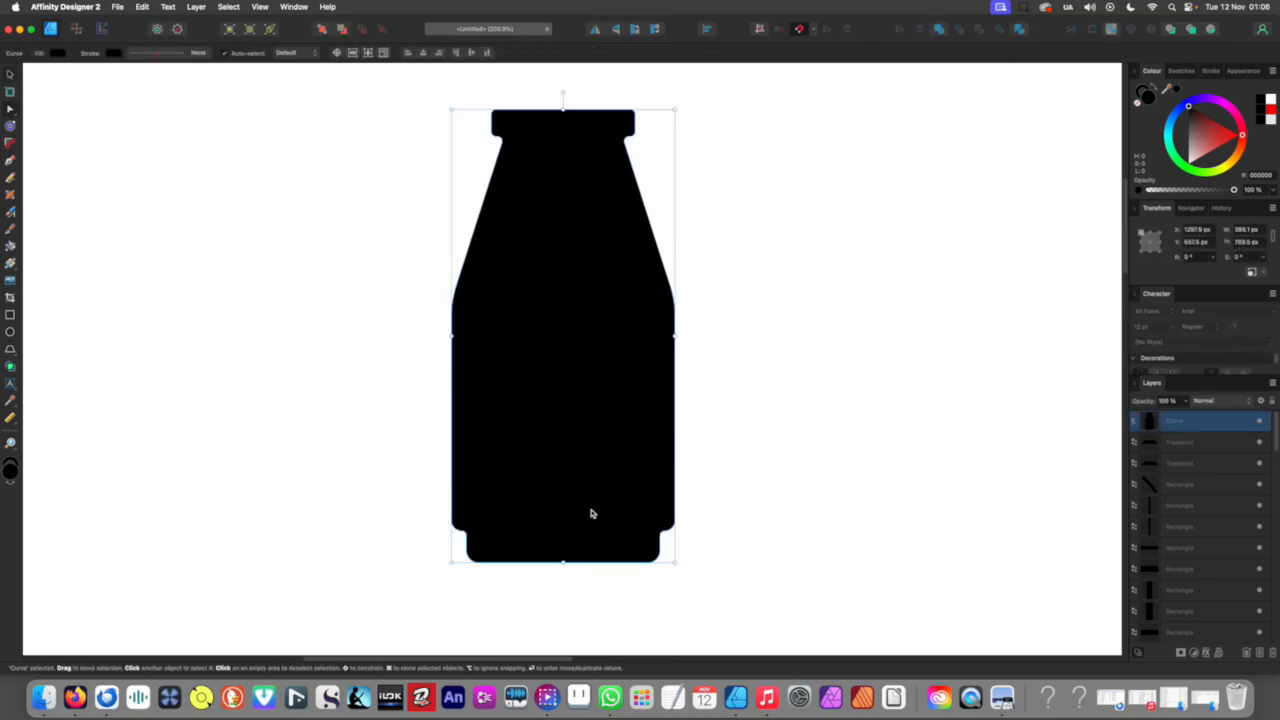
# Step: Try scaling the converted bottle down to about 22 px wide, inspect its corners, and undo the scaling
pyautogui.moveTo(667, 566); pyautogui.dragTo(465, 135)
pyautogui.scroll(10, 457, 183)
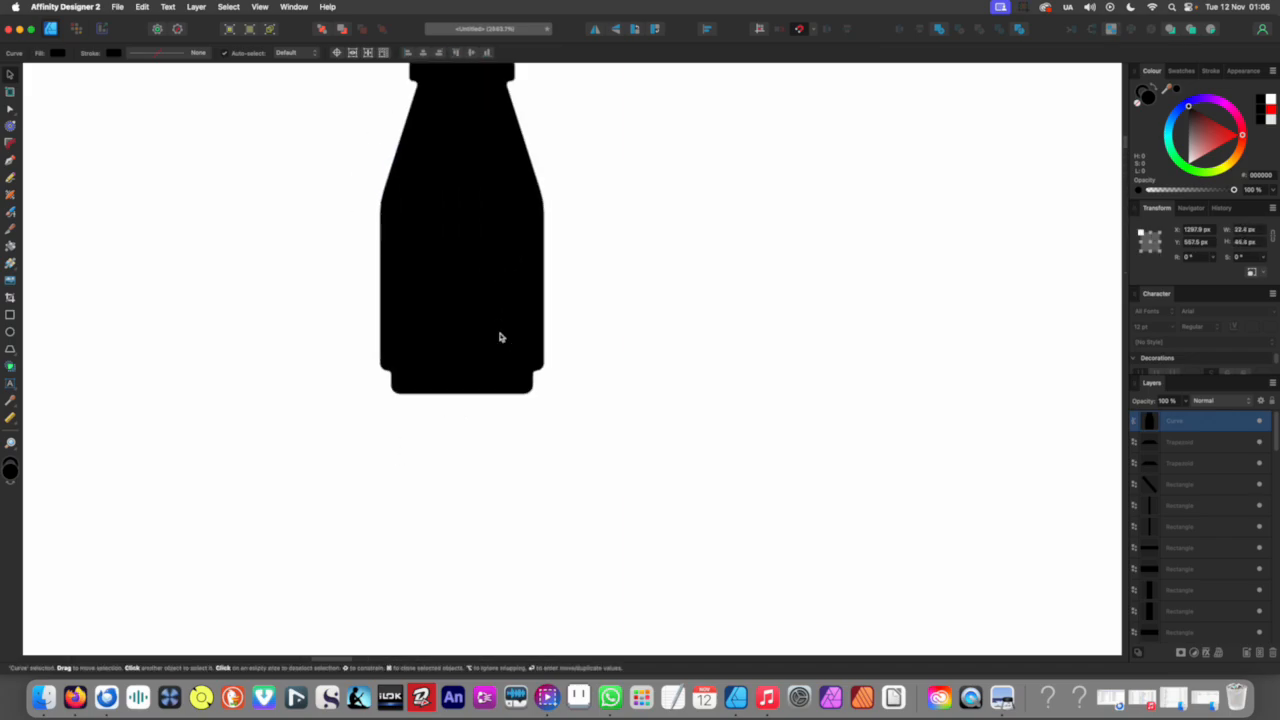
pyautogui.scroll(5, 453, 425)
pyautogui.scroll(-2, 409, 209)
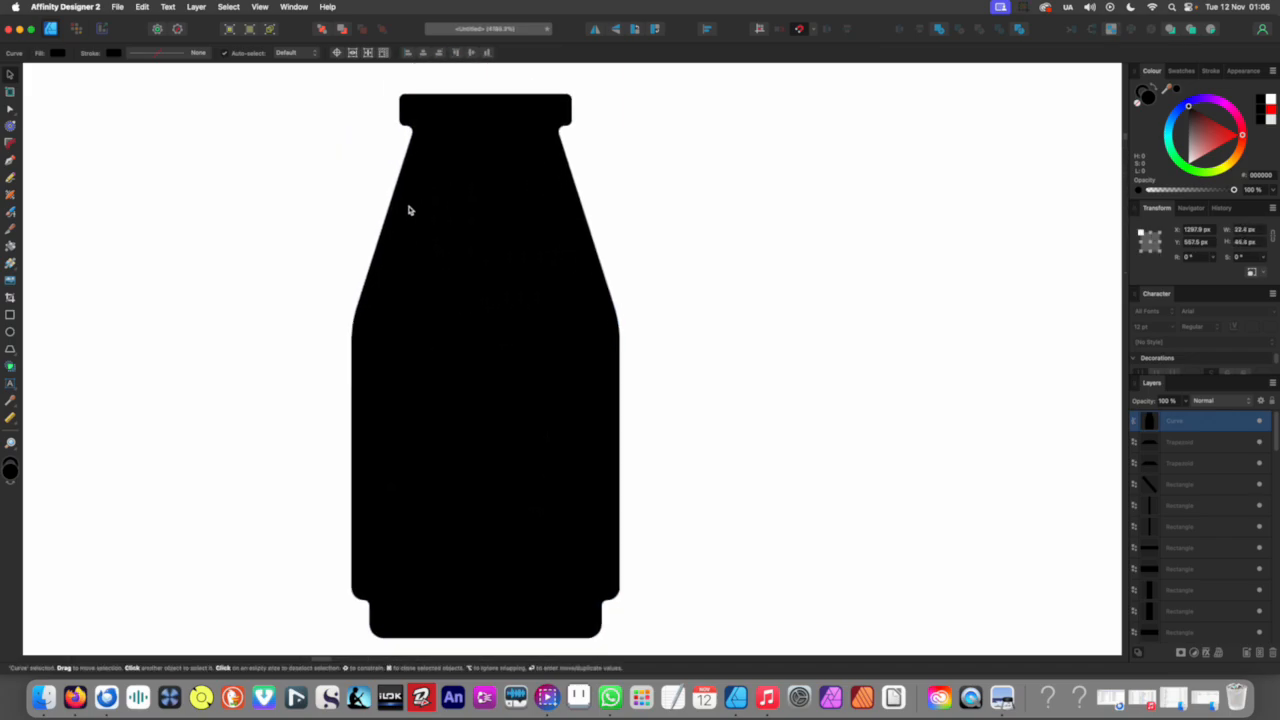
pyautogui.scroll(-12, 557, 320)
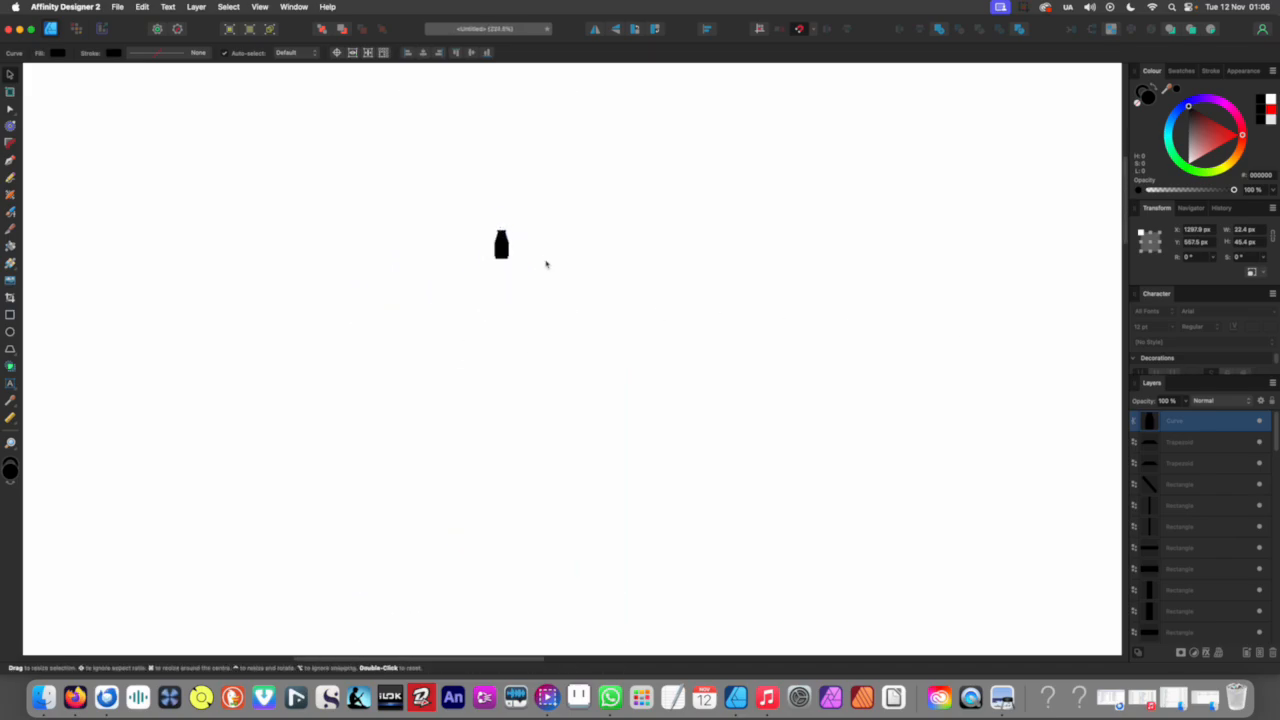
pyautogui.press('super+z')
pyautogui.scroll(-6, 553, 267)
pyautogui.click(513, 395)
pyautogui.scroll(2, 560, 430)
pyautogui.scroll(1, 570, 430)
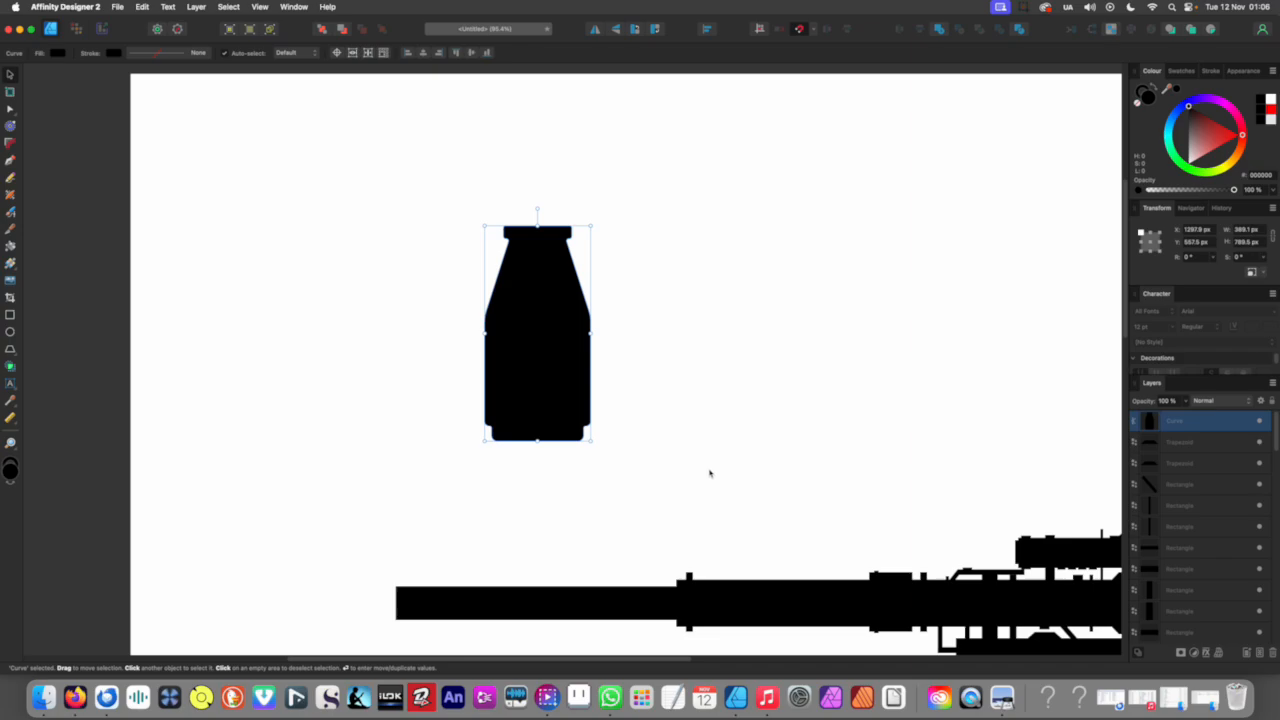
# Step: Draw a rectangle about 217 × 242 px beside the bottle and fill it with red (FF0000)
pyautogui.scroll(4, 595, 420)
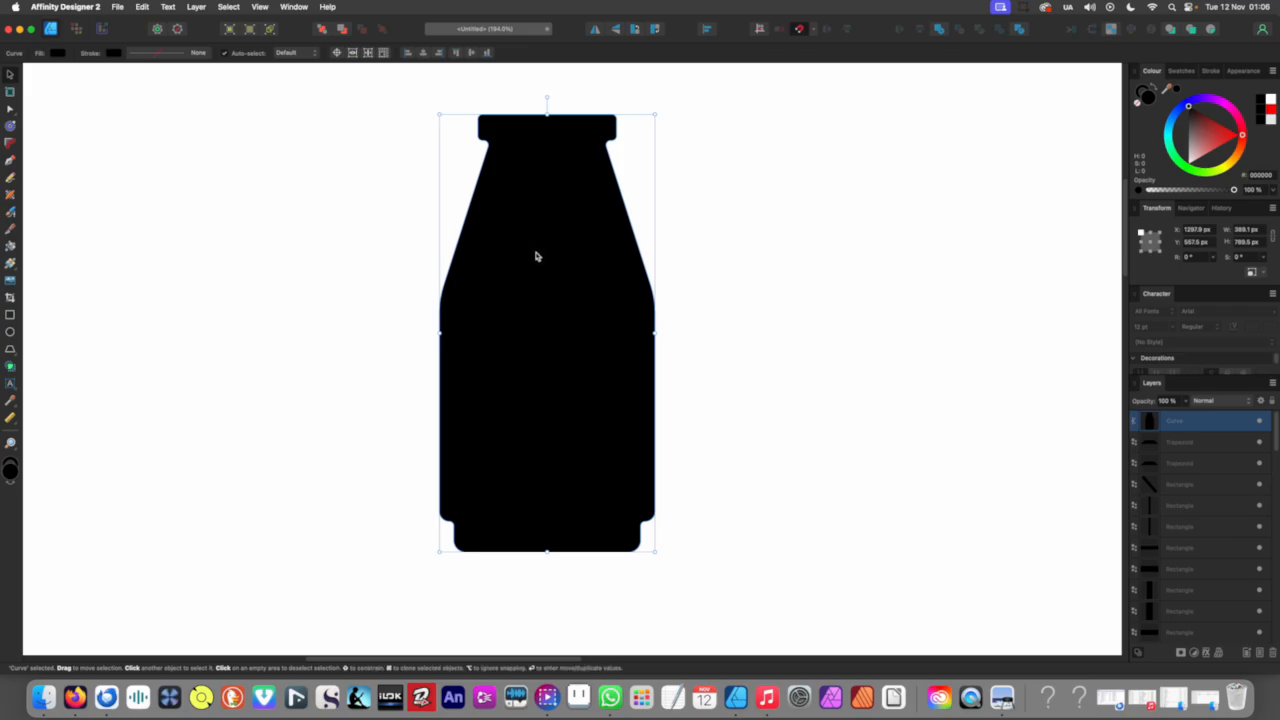
pyautogui.scroll(1, 535, 257)
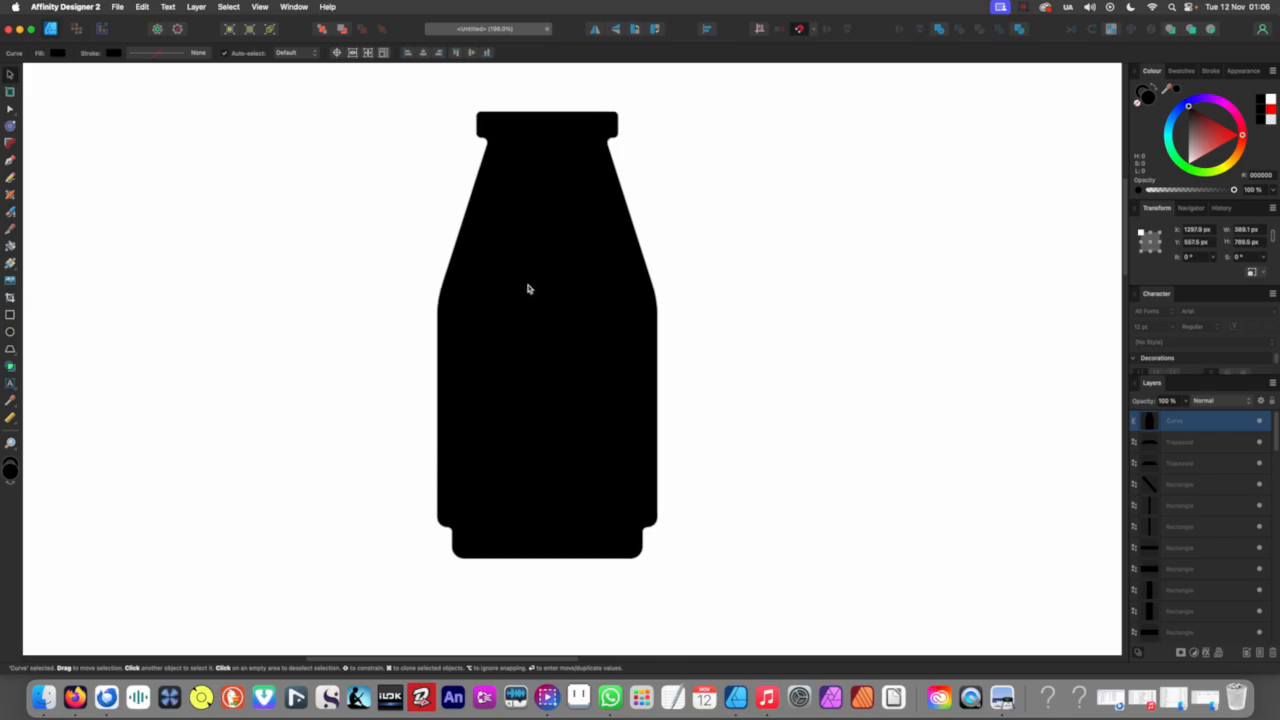
pyautogui.click(10, 315)
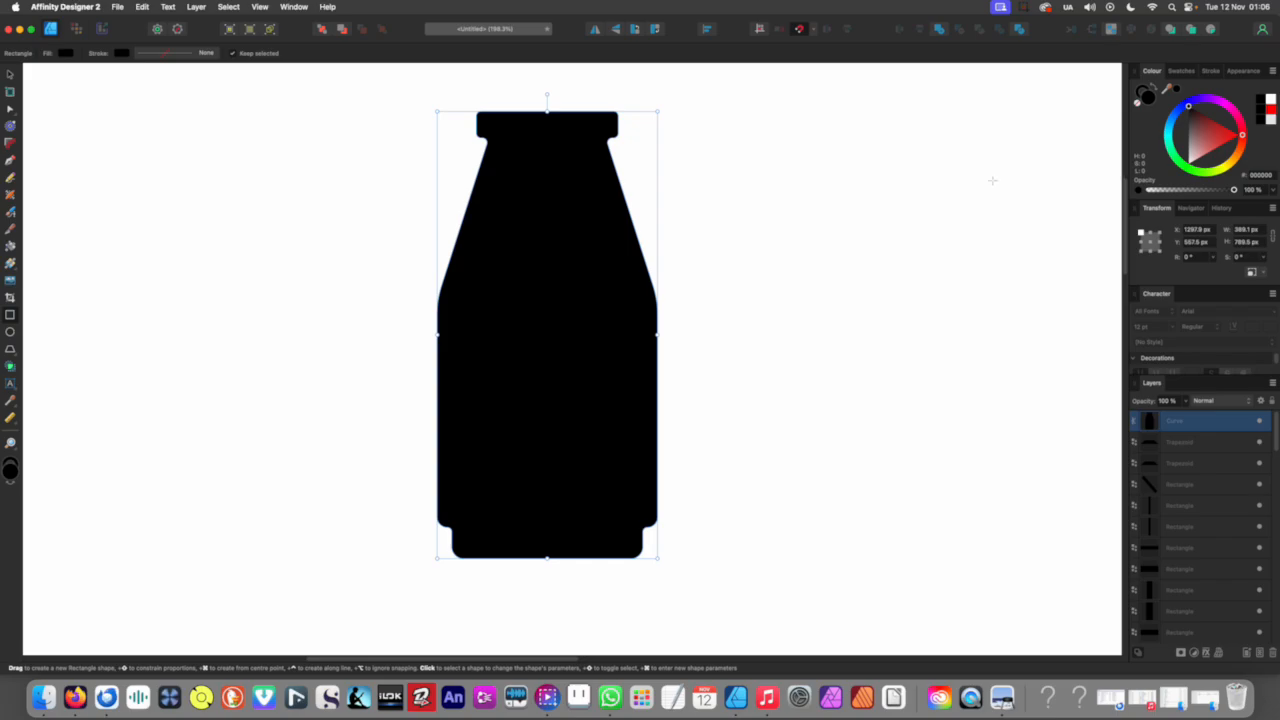
pyautogui.click(1241, 131)
pyautogui.press('super+z')
pyautogui.moveTo(124, 318)
pyautogui.mouseDown()
pyautogui.moveTo(151, 398)
pyautogui.moveTo(247, 454)
pyautogui.mouseUp()
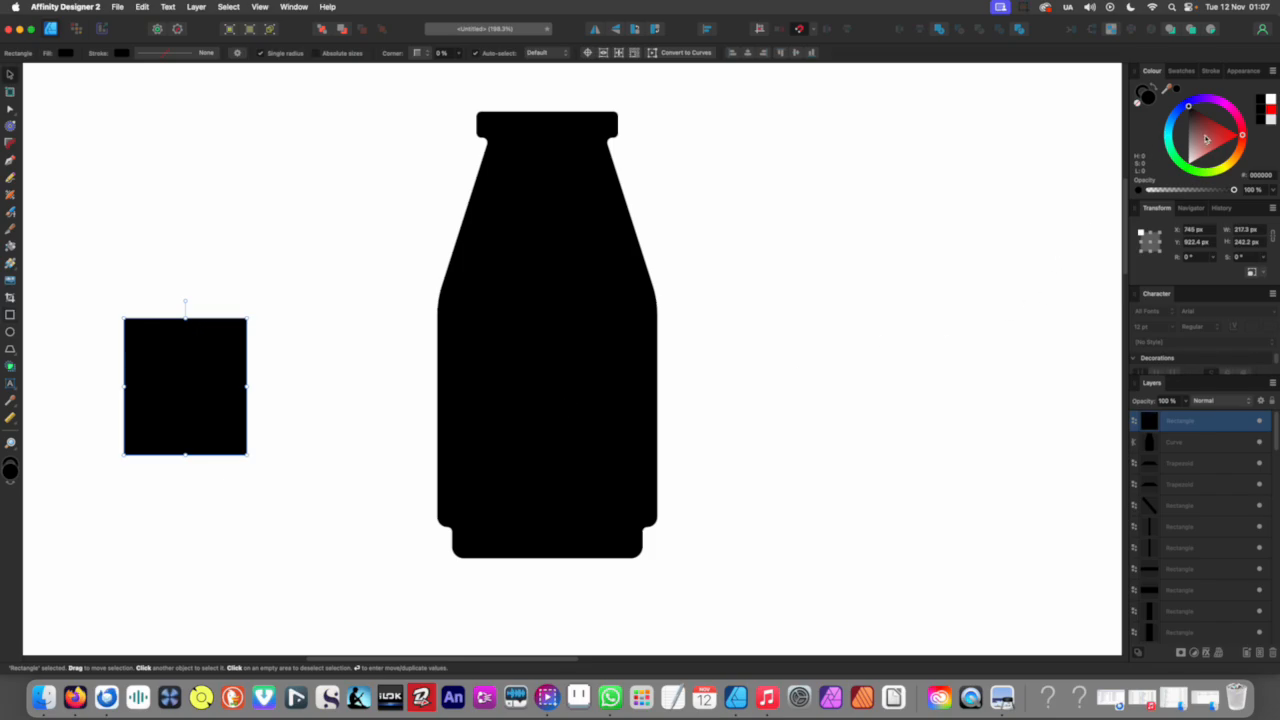
pyautogui.click(1241, 133)
# Step: Move the red rectangle onto the centre of the bottle's lower body and resize it to about 173 × 291 px
pyautogui.moveTo(222, 396); pyautogui.dragTo(586, 444)
pyautogui.moveTo(545, 362); pyautogui.dragTo(547, 335)
pyautogui.moveTo(609, 417); pyautogui.dragTo(597, 416)
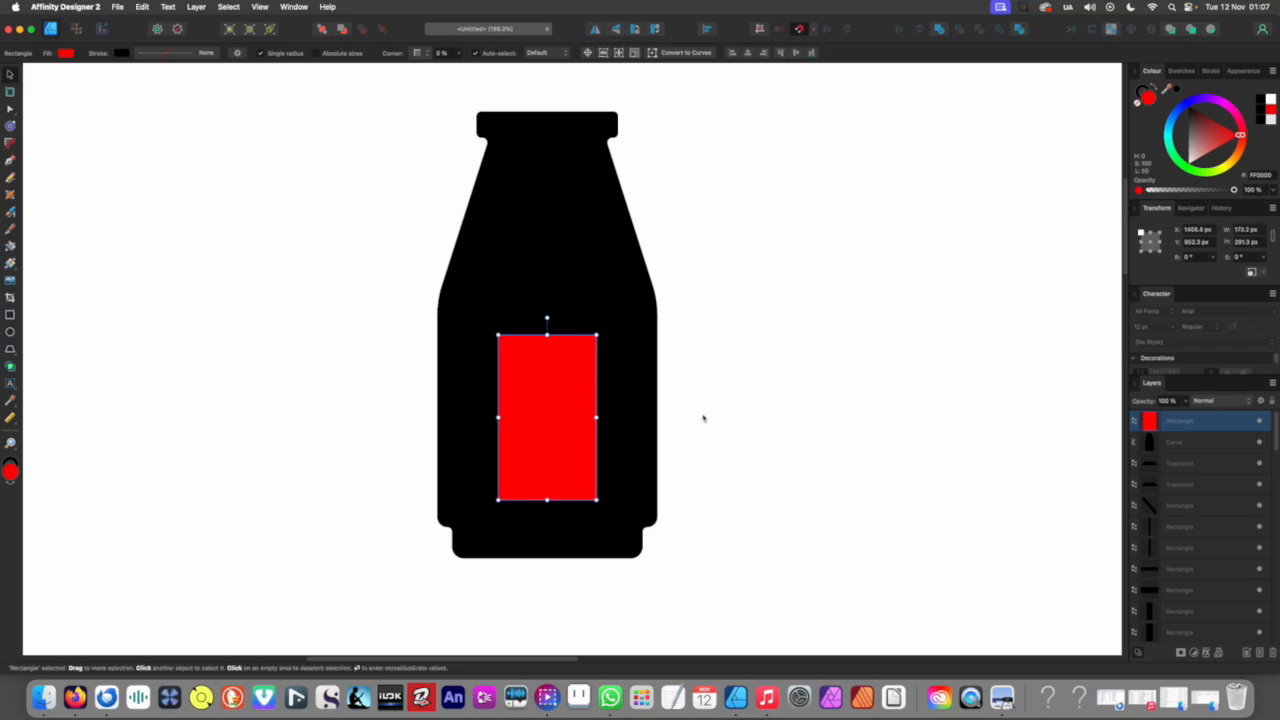
# Step: Subtract the red rectangle from the bottle to cut a rectangular window through its body
pyautogui.click(697, 420)
pyautogui.moveTo(398, 403); pyautogui.dragTo(738, 440)
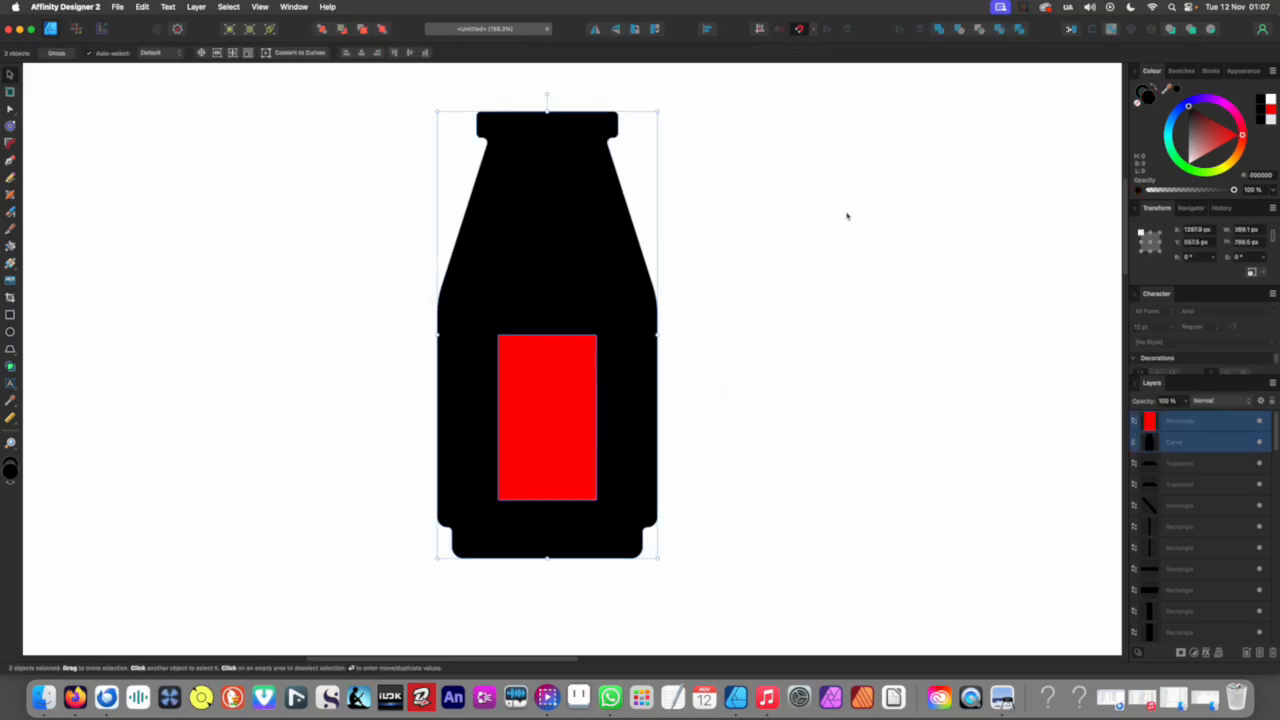
pyautogui.click(960, 31)
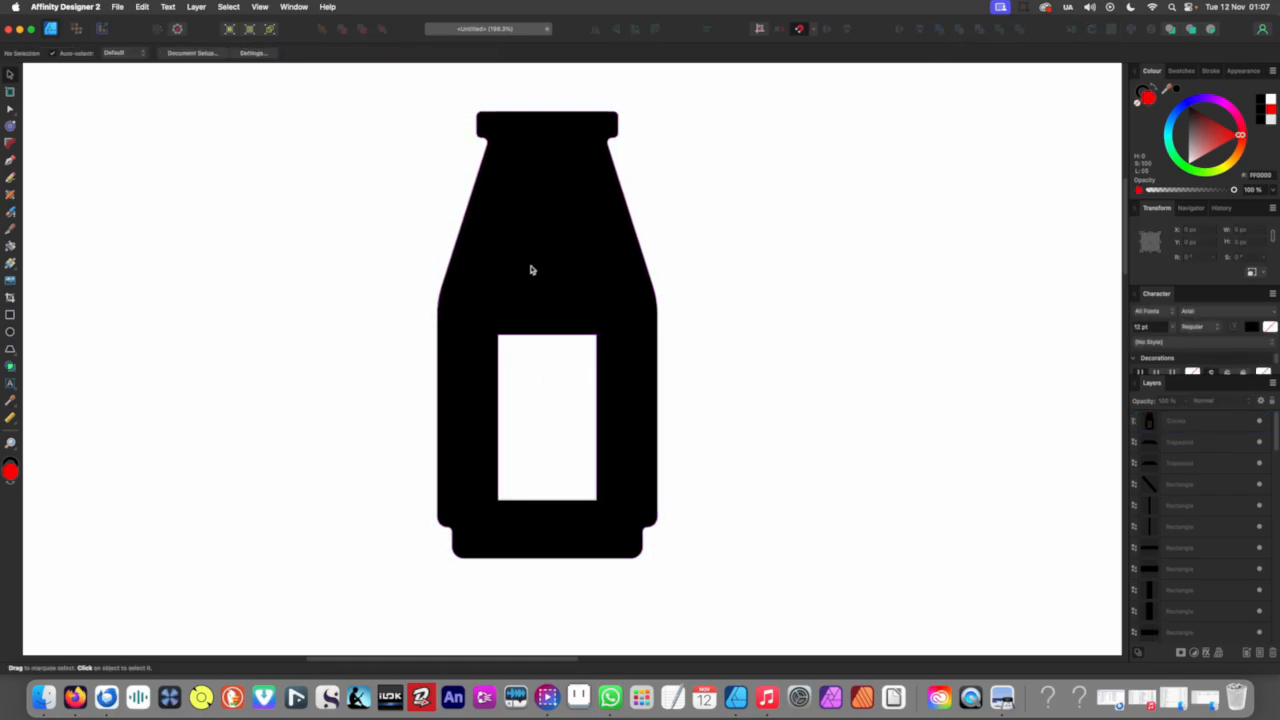
# Step: Round all four corners of the rectangular window in the bottle's body using the Corner tool
pyautogui.press('a')
pyautogui.moveTo(456, 305); pyautogui.dragTo(632, 526)
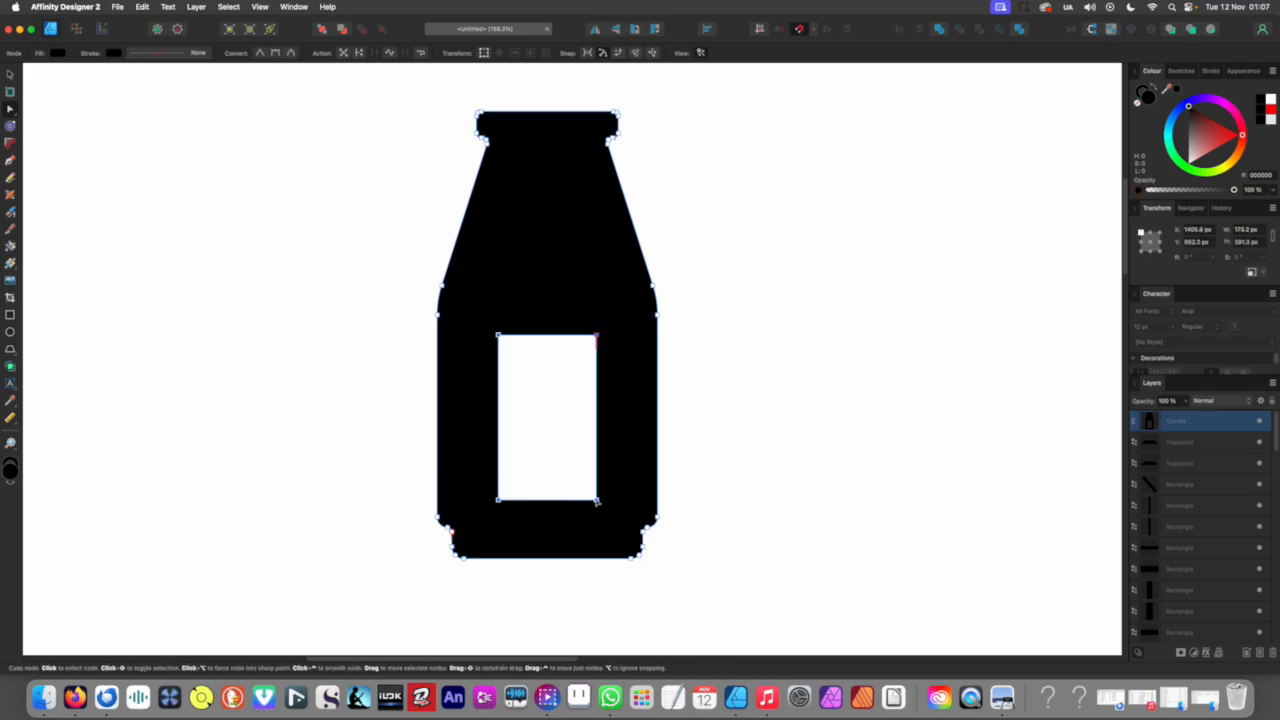
pyautogui.press('c')
pyautogui.moveTo(598, 503); pyautogui.dragTo(571, 457)
pyautogui.click(727, 437)
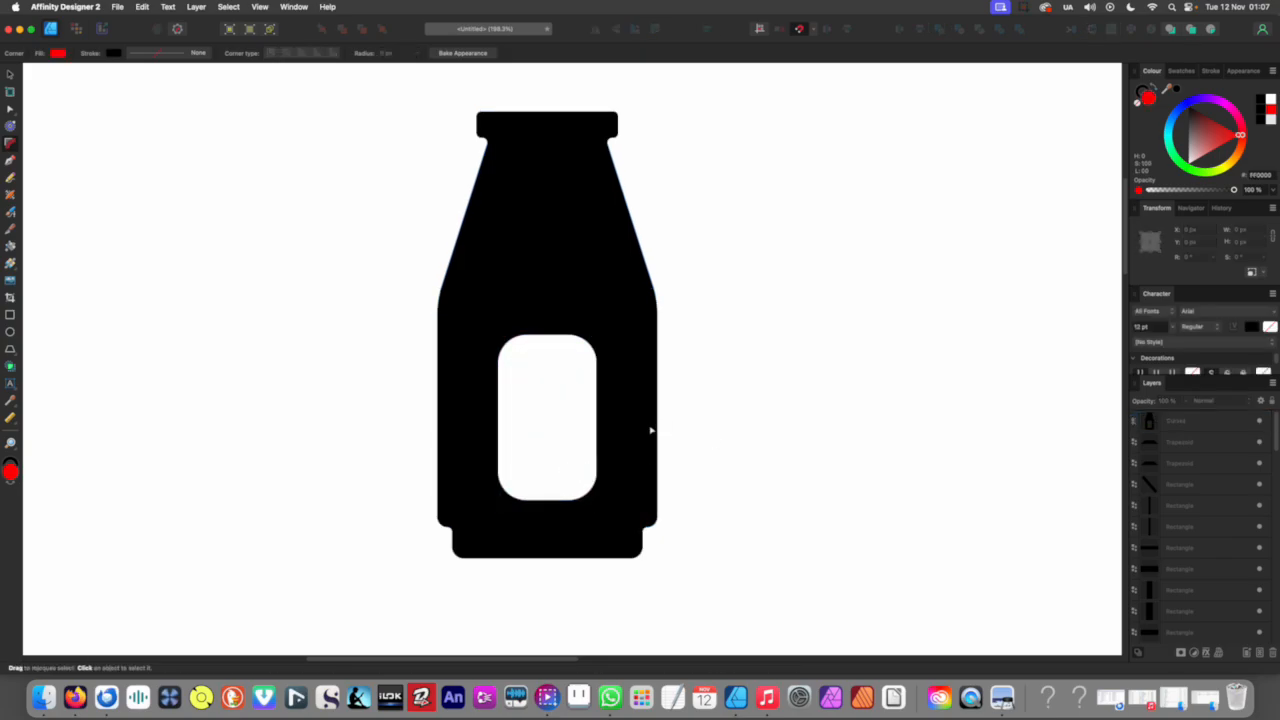
pyautogui.hscroll(-1, 625, 412)
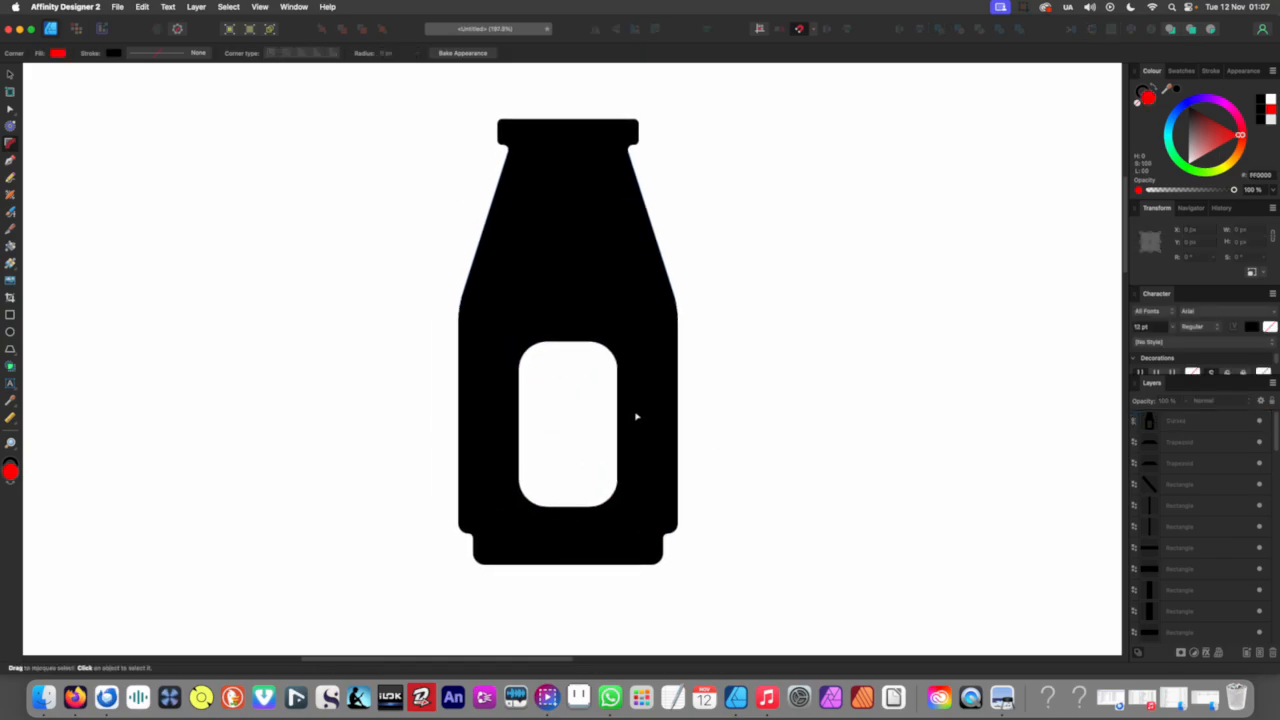
# Step: Draw a thin red horizontal rectangle about 235 px wide across the middle of the rounded window, overlapping the black on both sides
pyautogui.click(636, 416)
pyautogui.scroll(3, 633, 420)
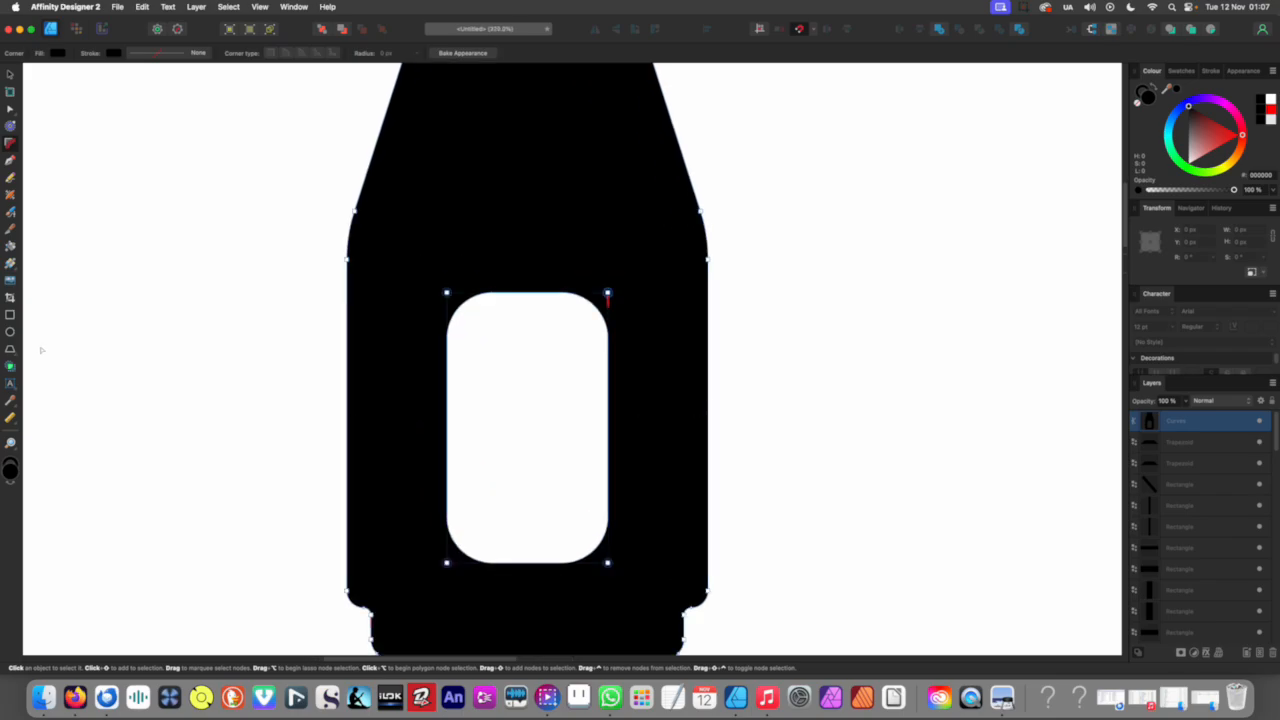
pyautogui.click(11, 315)
pyautogui.moveTo(420, 404); pyautogui.dragTo(626, 434)
pyautogui.moveTo(636, 436); pyautogui.dragTo(617, 437)
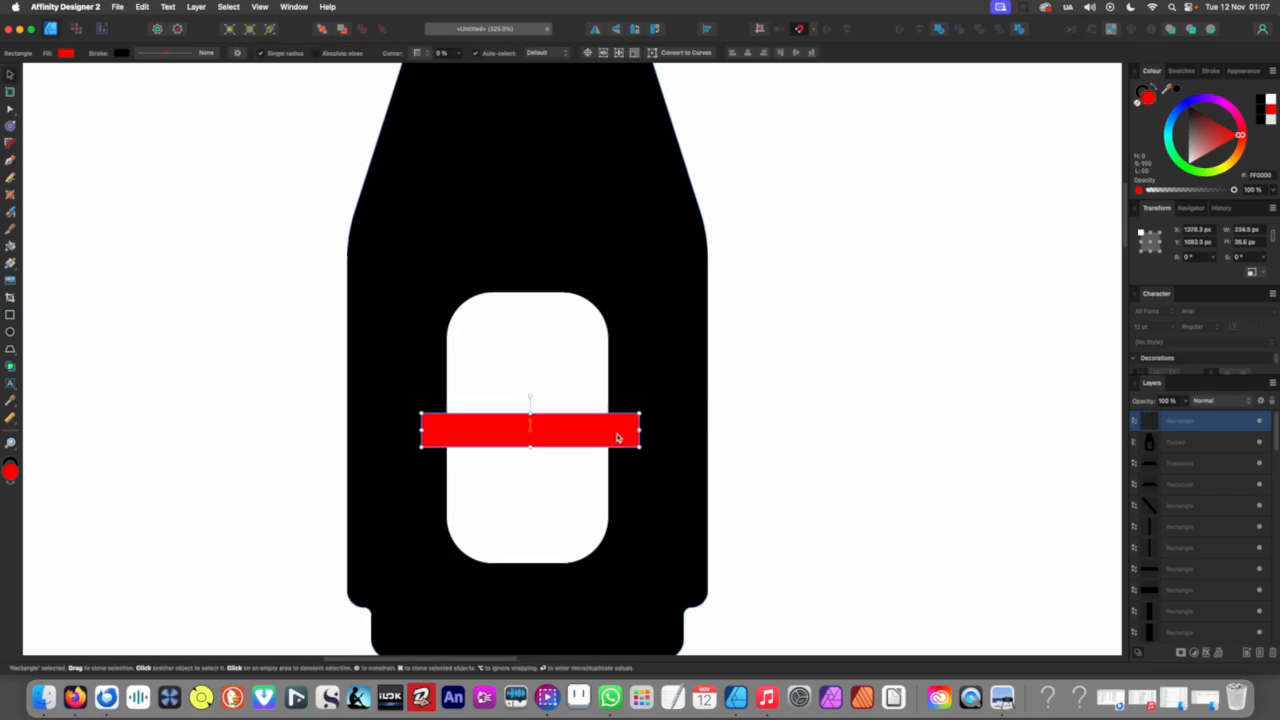
pyautogui.click(791, 419)
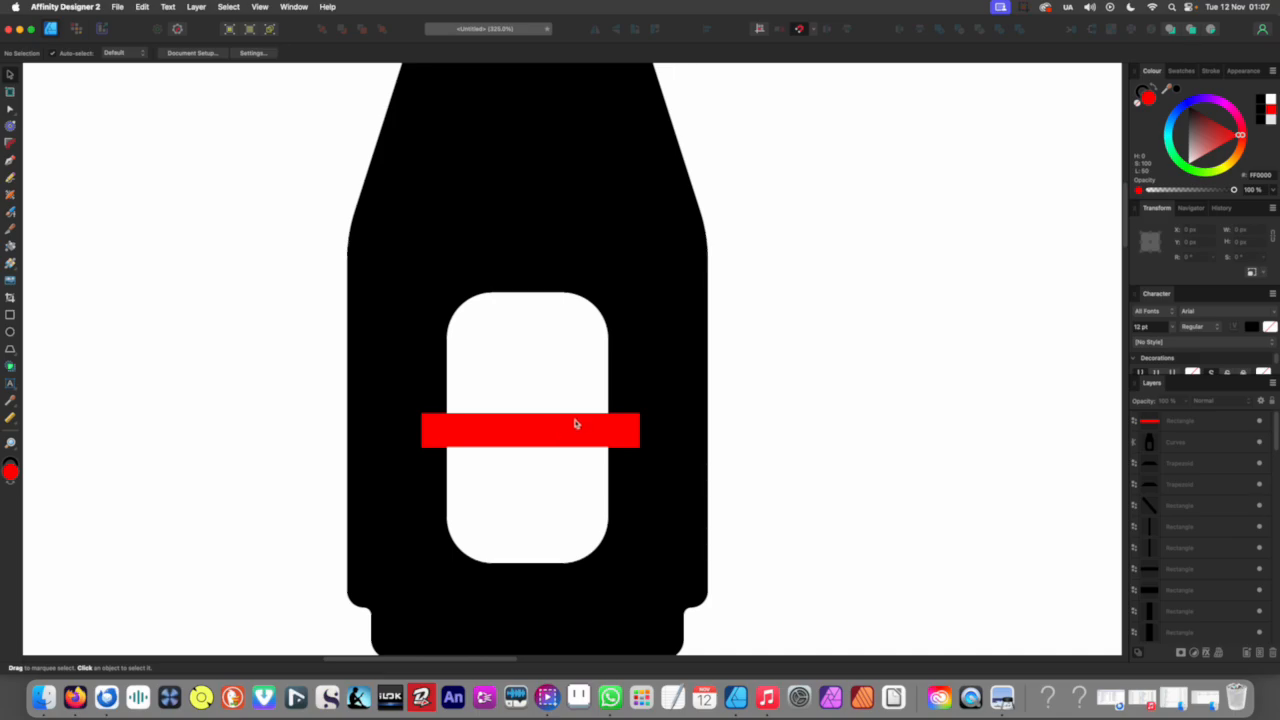
# Step: Merge the red bar into the bottle with the Add operation, splitting the window into two openings
pyautogui.moveTo(919, 356); pyautogui.dragTo(246, 498)
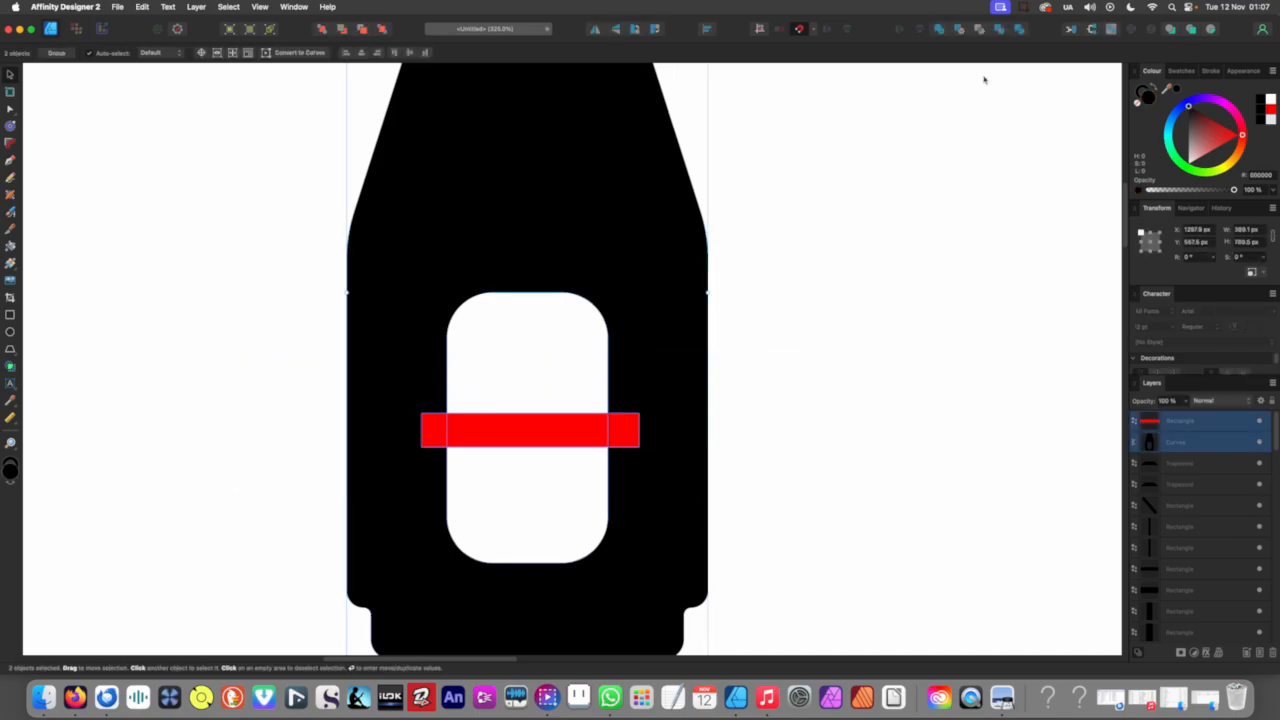
pyautogui.click(941, 30)
pyautogui.scroll(-5, 527, 305)
pyautogui.click(378, 359)
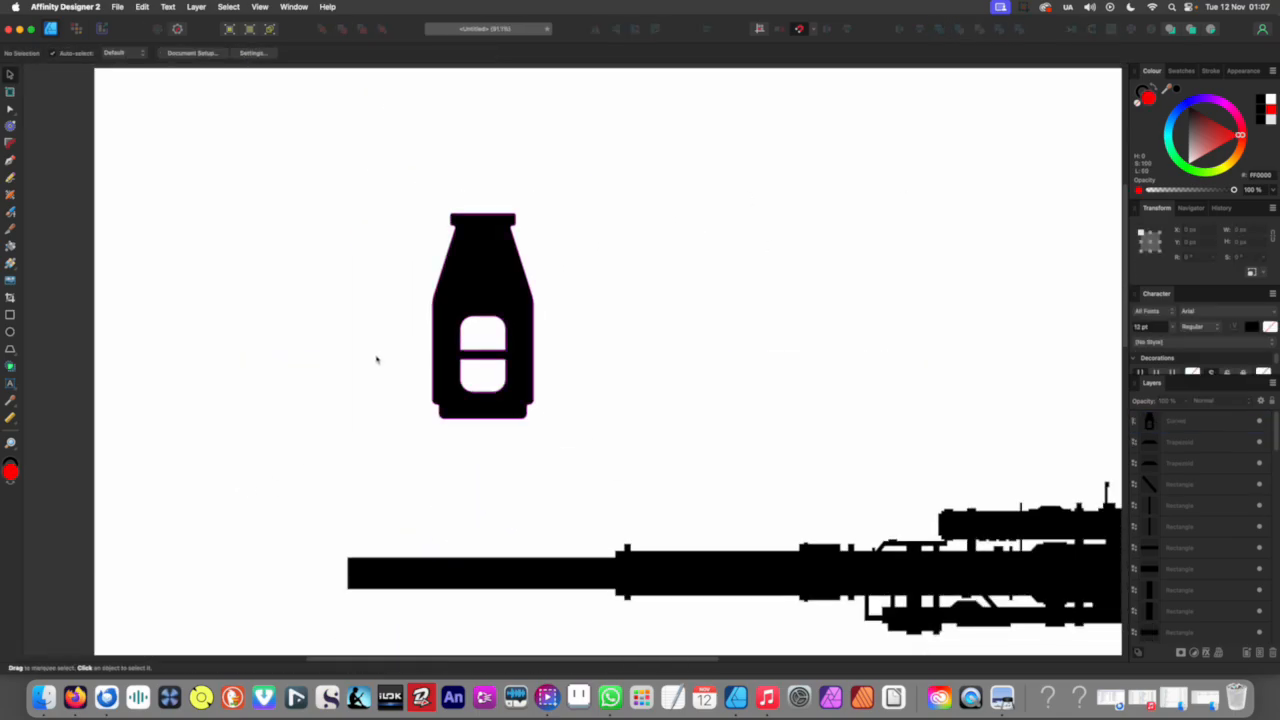
pyautogui.scroll(5, 447, 339)
pyautogui.scroll(-2, 540, 382)
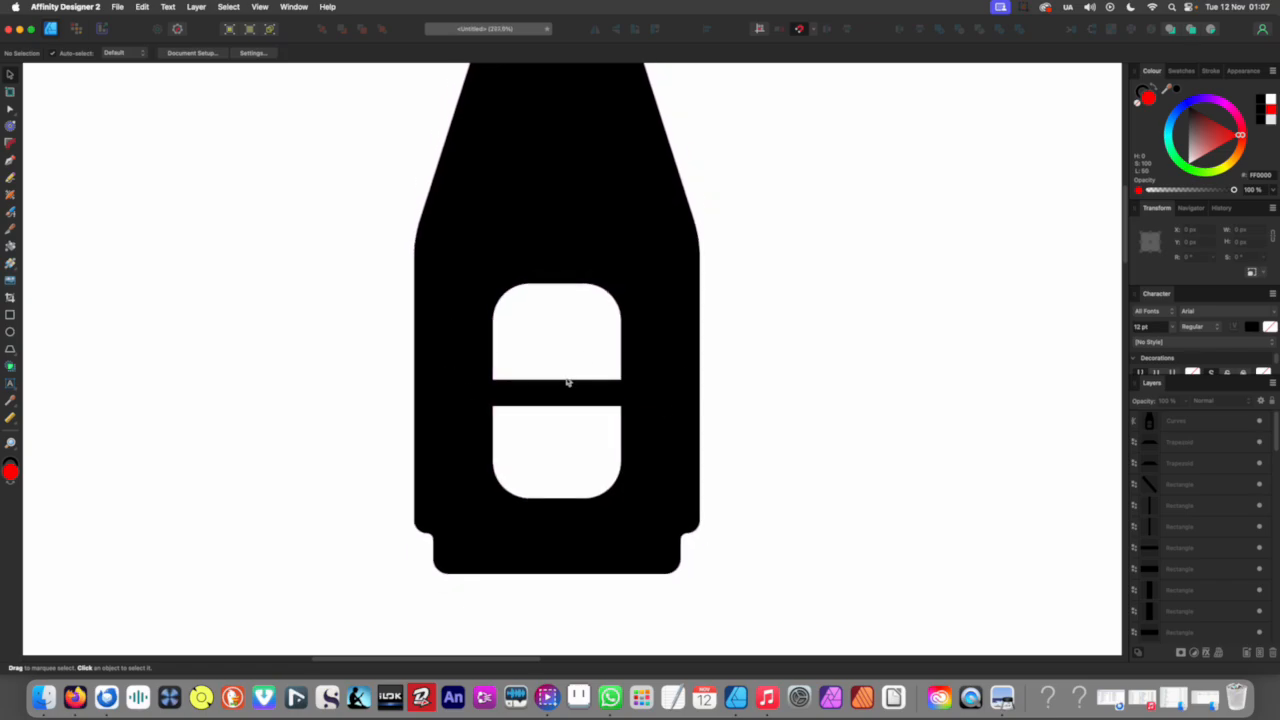
# Step: Round the four square corners beside the crossbar between the two windows to a radius of about 22 px
pyautogui.click(645, 358)
pyautogui.press('a')
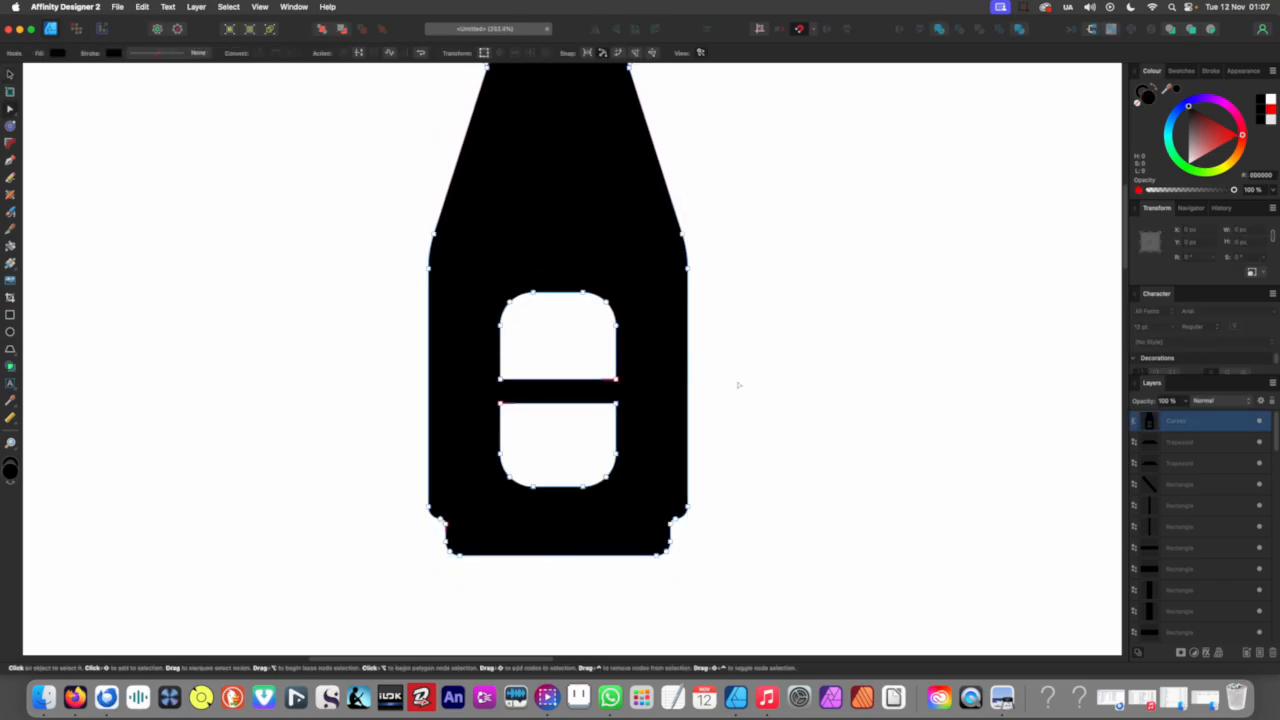
pyautogui.click(738, 385)
pyautogui.scroll(3, 592, 386)
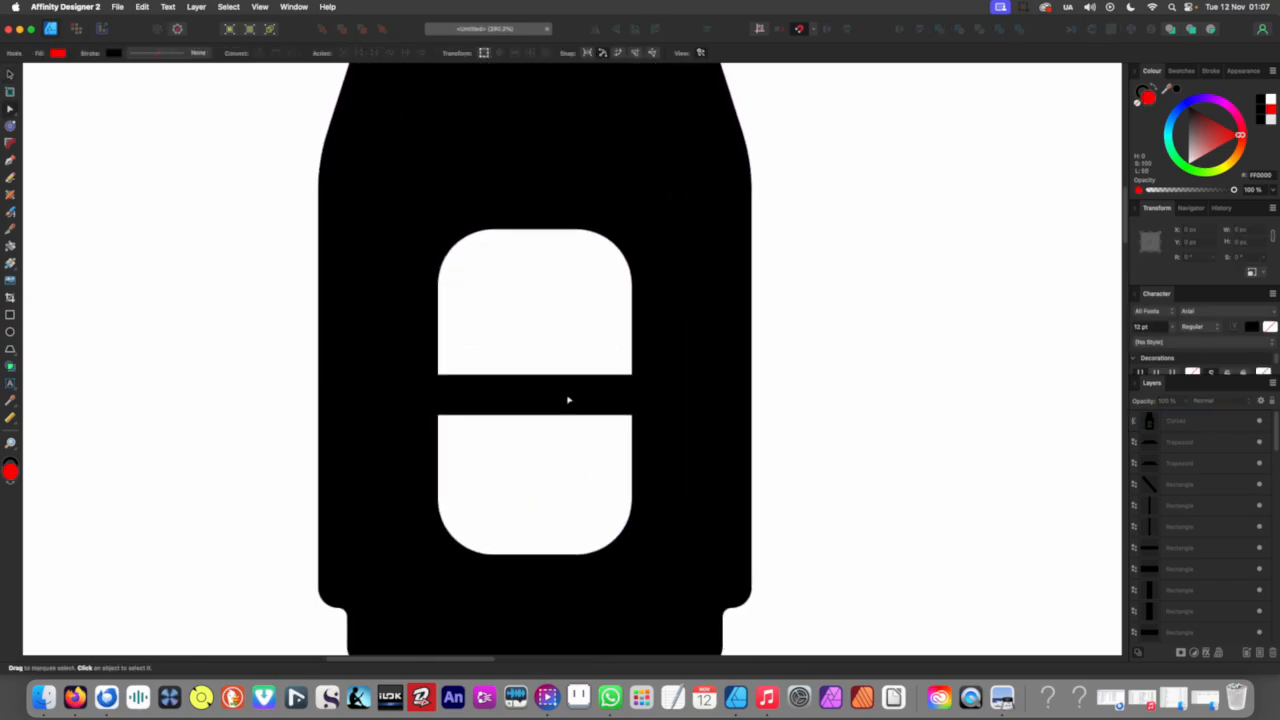
pyautogui.press('v')
pyautogui.click(572, 403)
pyautogui.press('a')
pyautogui.moveTo(336, 354); pyautogui.dragTo(651, 435)
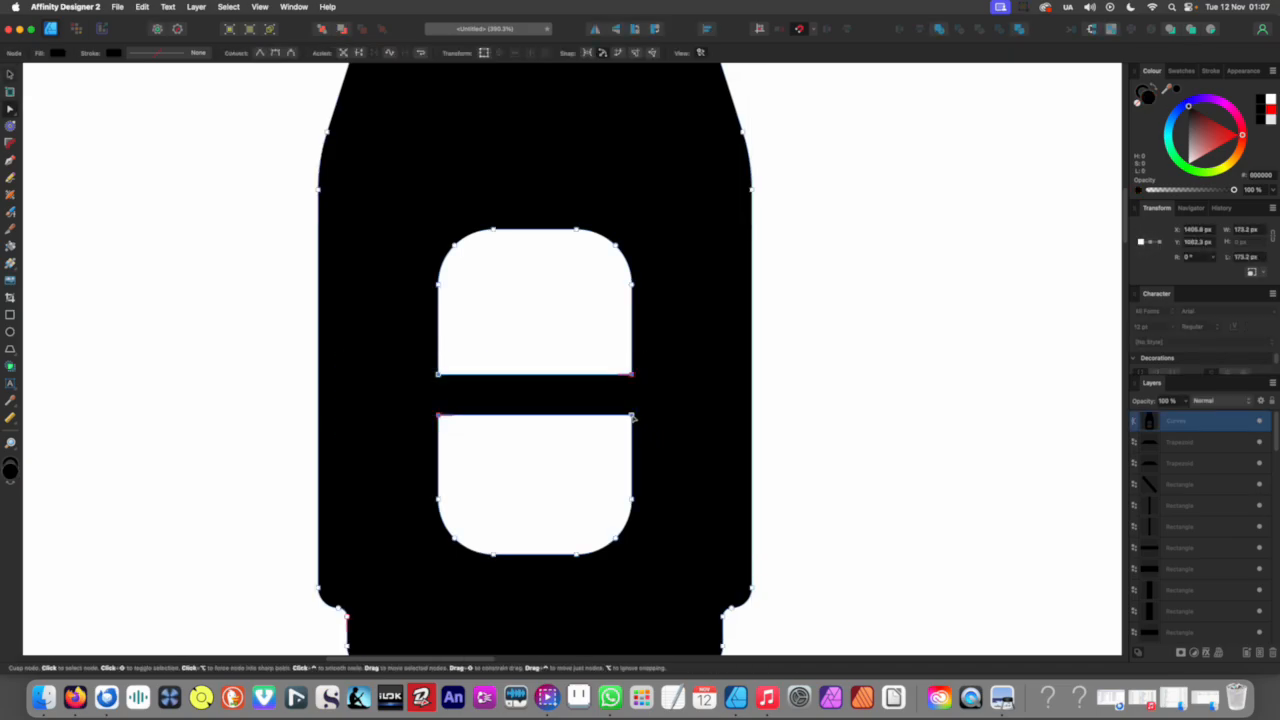
pyautogui.press('c')
pyautogui.moveTo(632, 418); pyautogui.dragTo(606, 441)
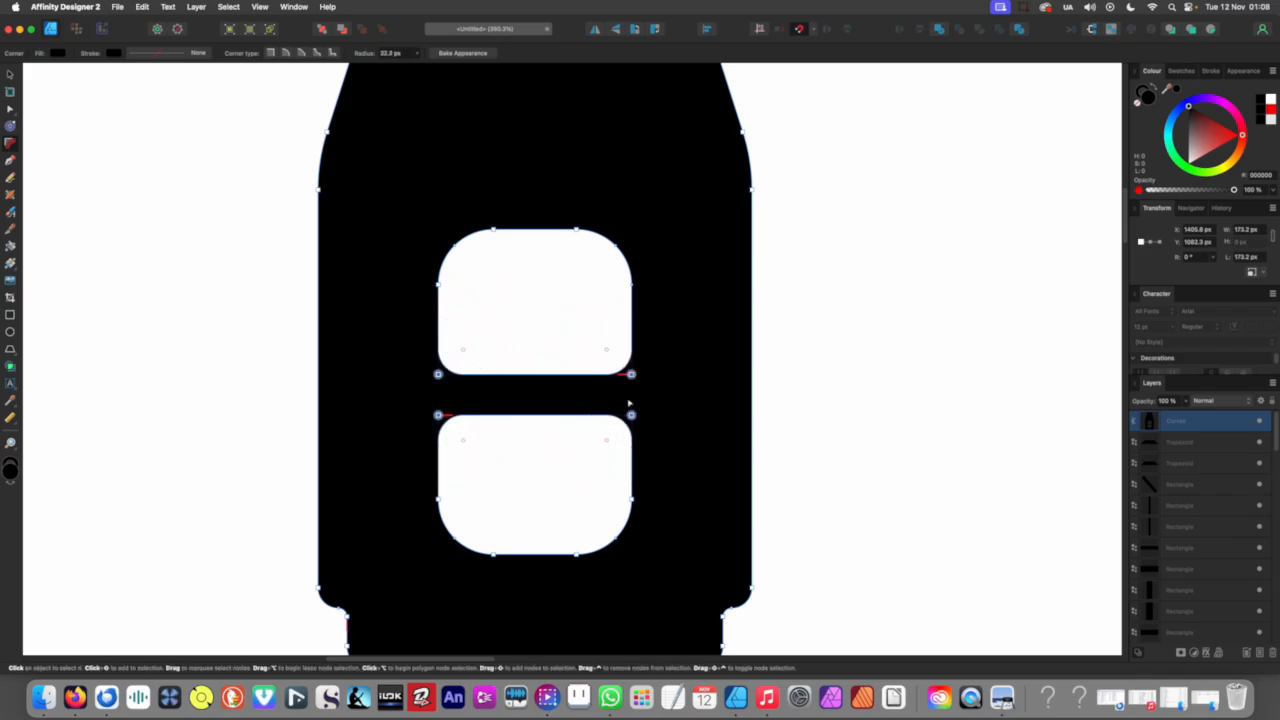
# Step: Examine the bottle's rounded windows and its proportions beside the long silhouette at several magnifications
pyautogui.scroll(-5, 514, 392)
pyautogui.click(511, 408)
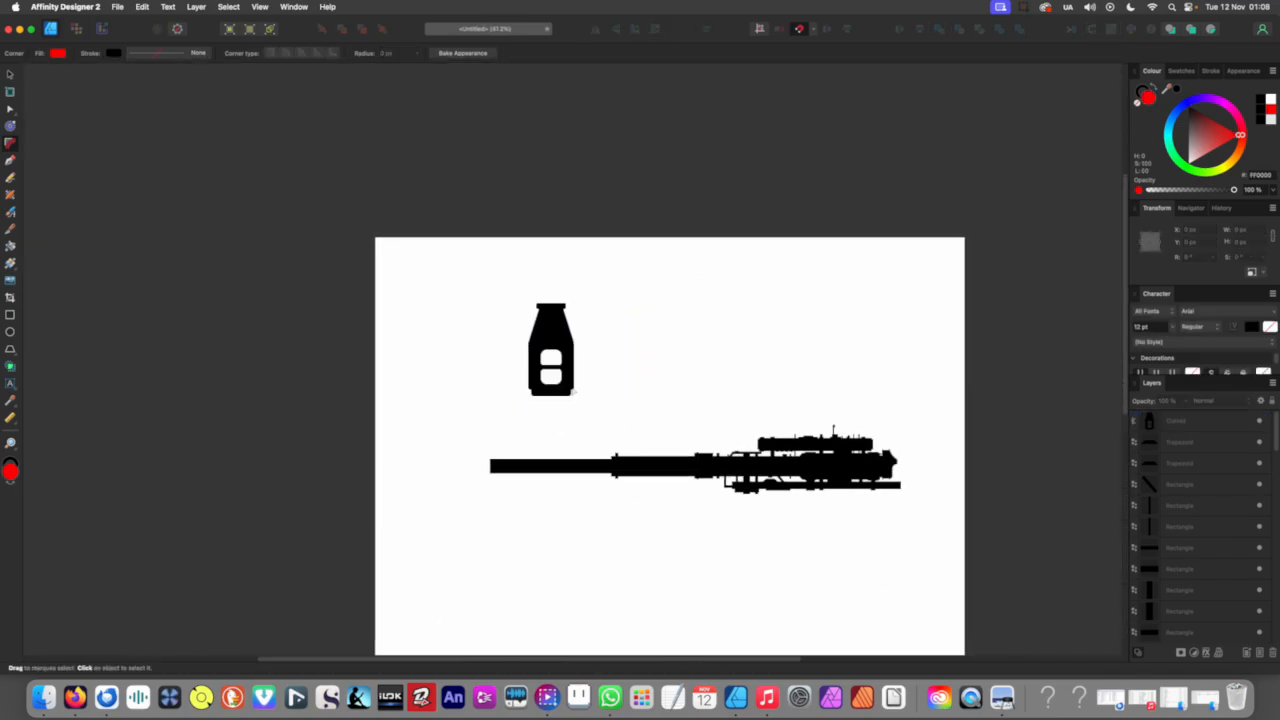
pyautogui.scroll(2, 571, 391)
pyautogui.moveTo(574, 392); pyautogui.dragTo(596, 442)
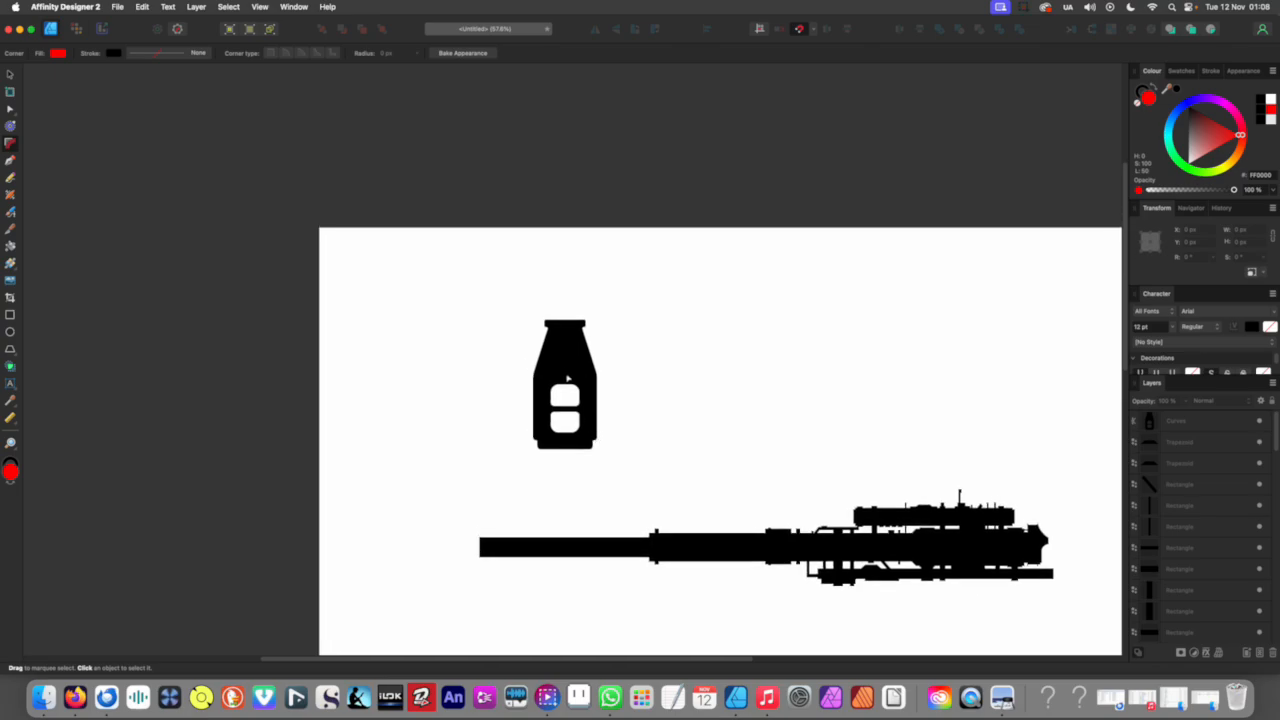
pyautogui.scroll(4, 569, 377)
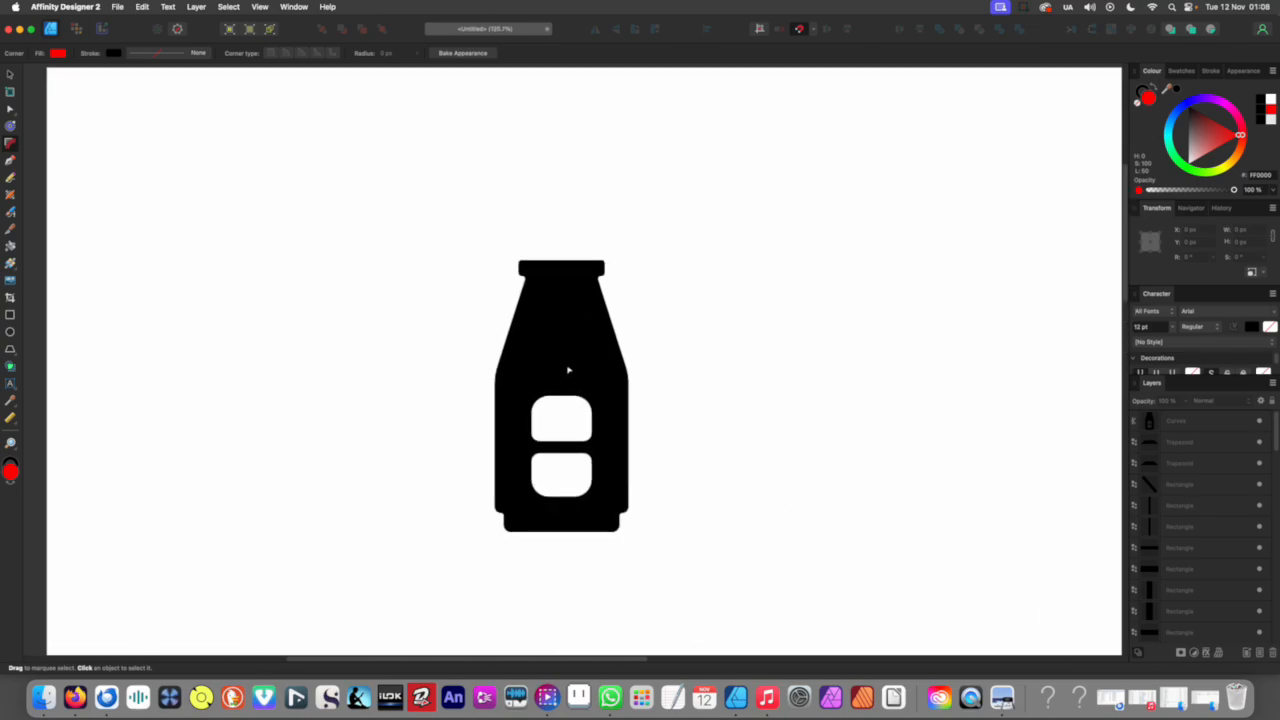
pyautogui.scroll(-3, 511, 397)
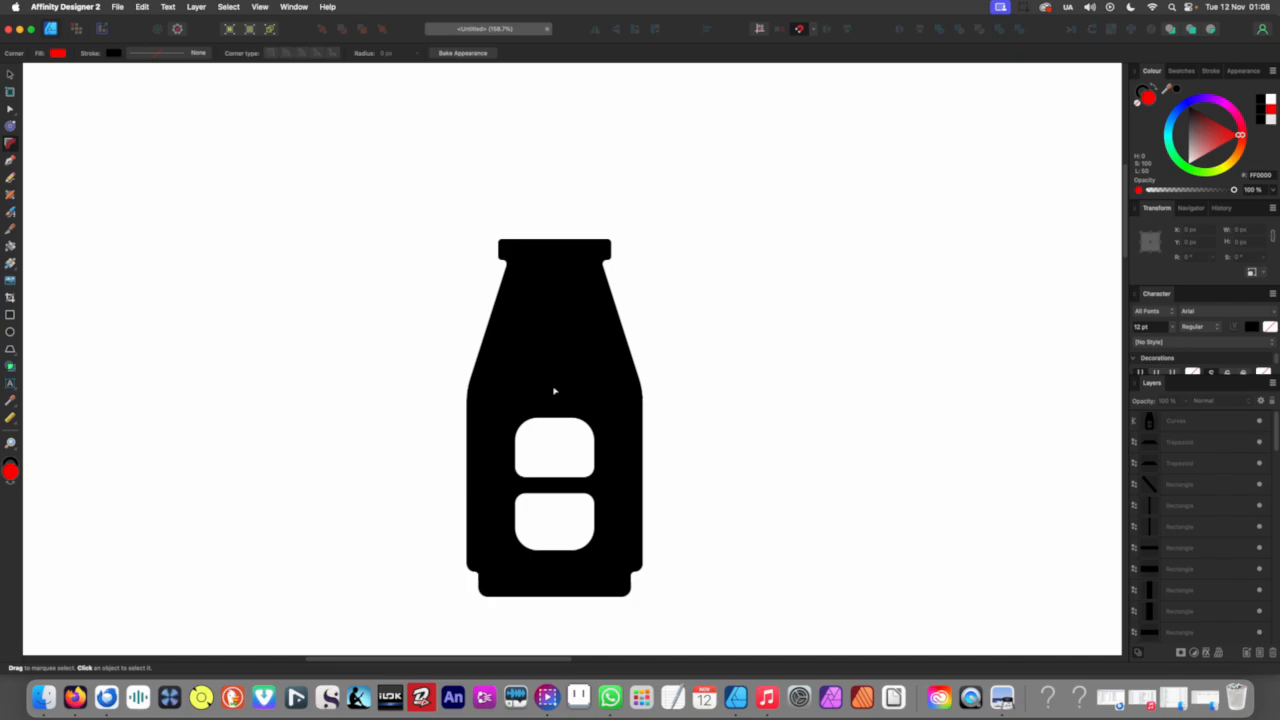
pyautogui.scroll(2, 628, 430)
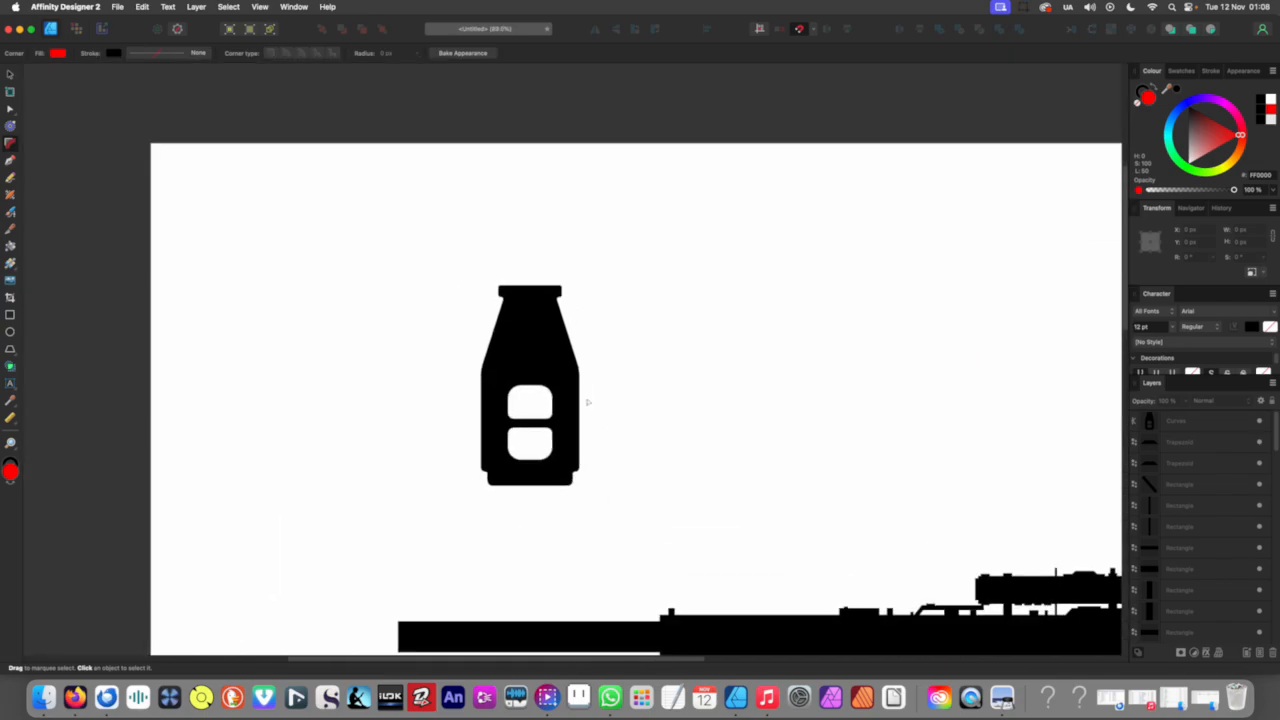
pyautogui.scroll(2, 574, 382)
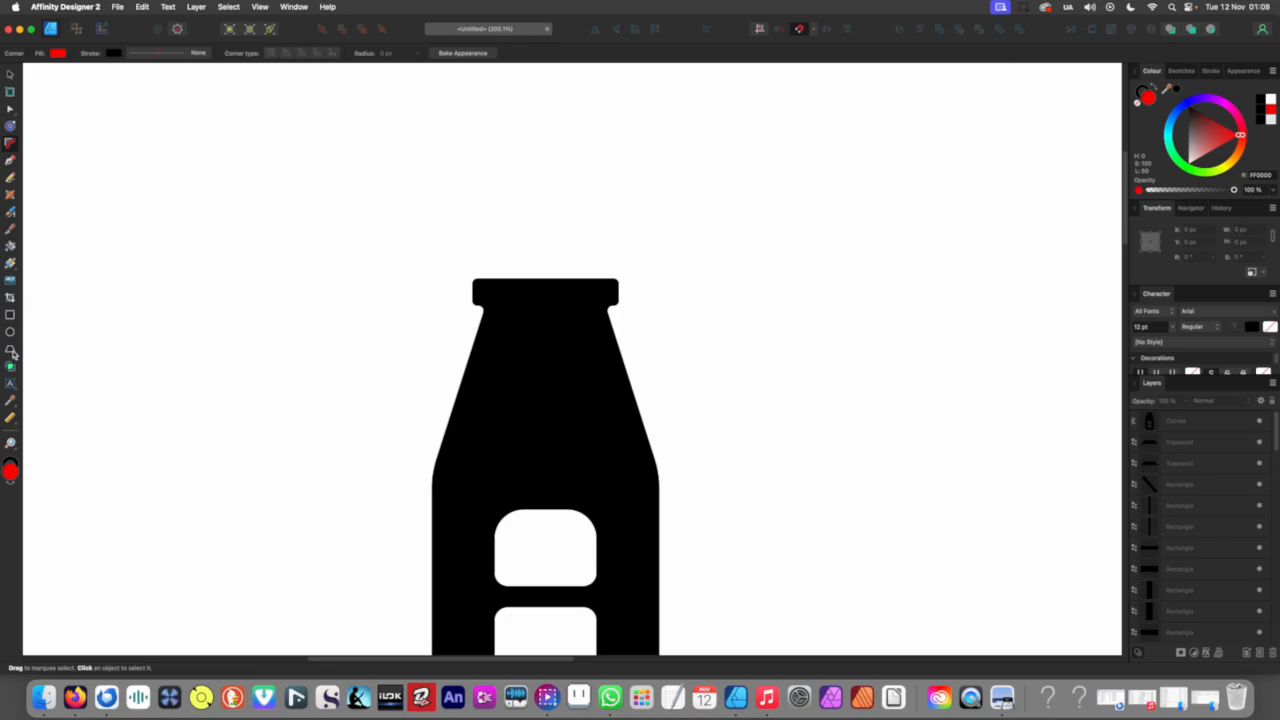
# Step: Draw a trapezoid about 106 × 115 px centred on the bottle's neck and subtract it from the bottle
pyautogui.click(10, 351)
pyautogui.moveTo(522, 345); pyautogui.dragTo(582, 397)
pyautogui.press('v')
pyautogui.moveTo(558, 383); pyautogui.dragTo(554, 377)
pyautogui.scroll(-5, 582, 342)
pyautogui.scroll(5, 578, 346)
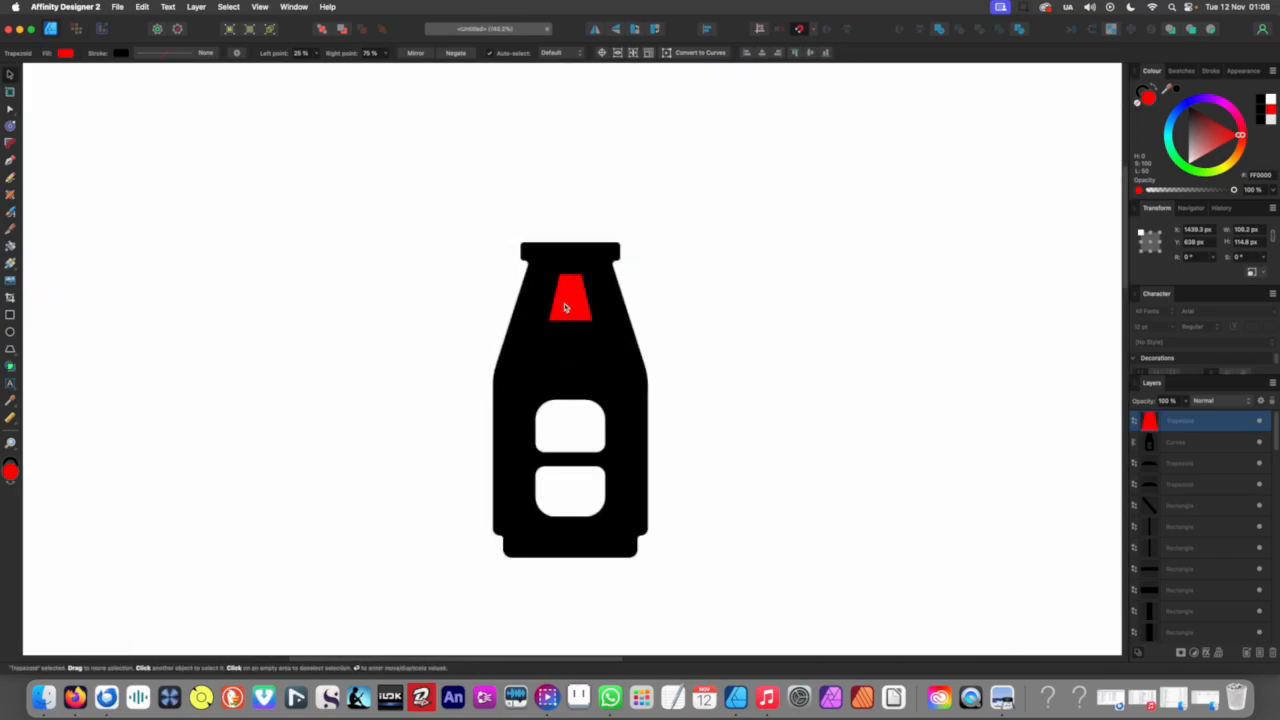
pyautogui.moveTo(709, 319); pyautogui.dragTo(554, 337)
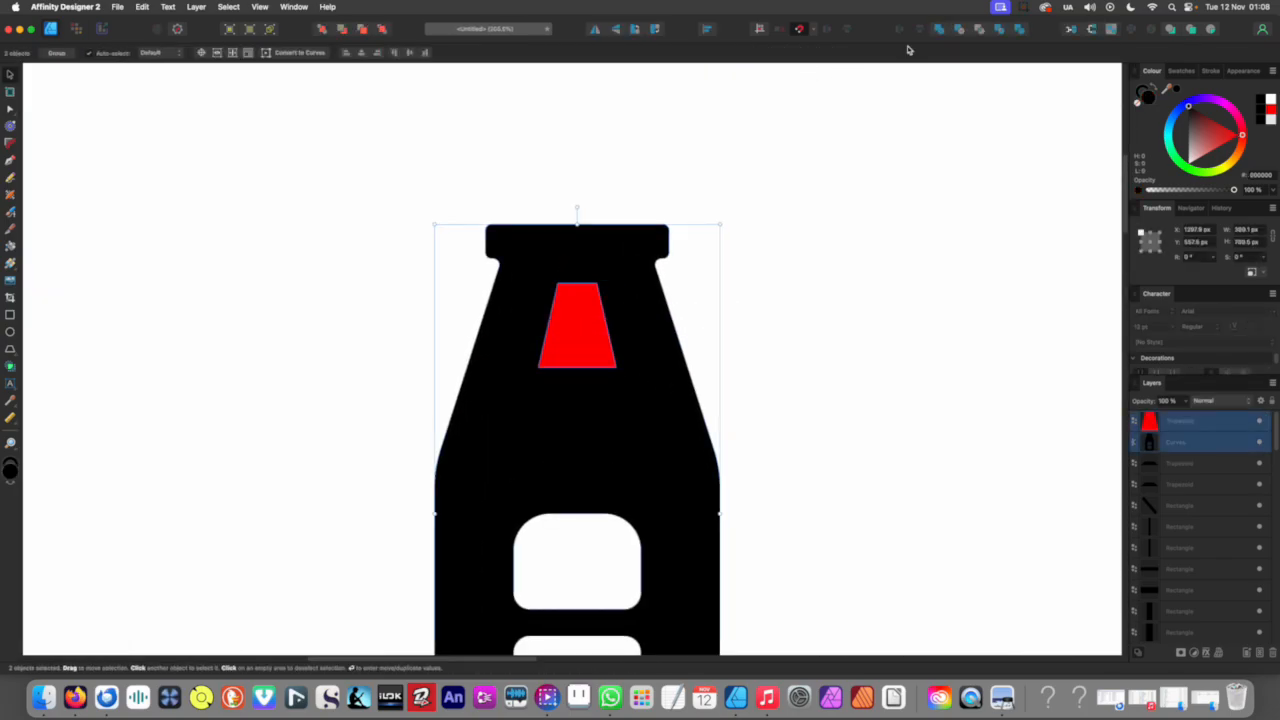
pyautogui.click(957, 31)
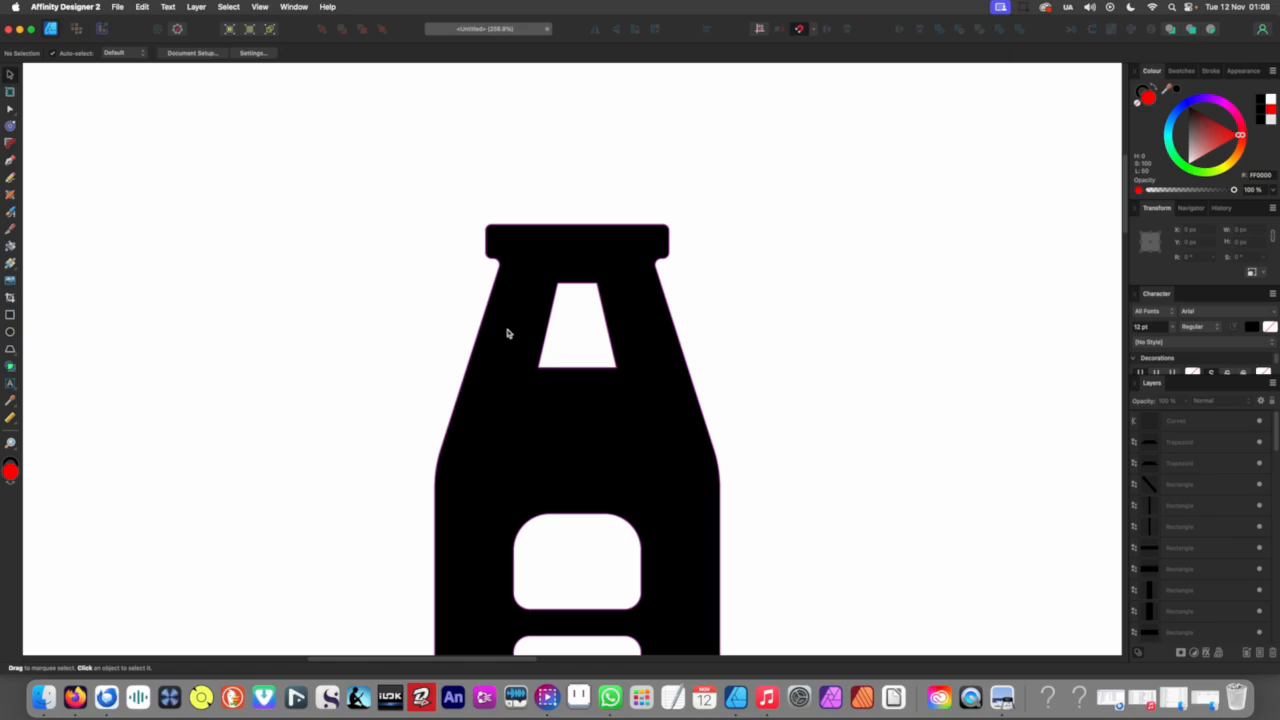
# Step: Round all four corners of the trapezoid cut-out in the bottle's neck with the Corner tool
pyautogui.press('a')
pyautogui.moveTo(528, 268); pyautogui.dragTo(622, 381)
pyautogui.press('c')
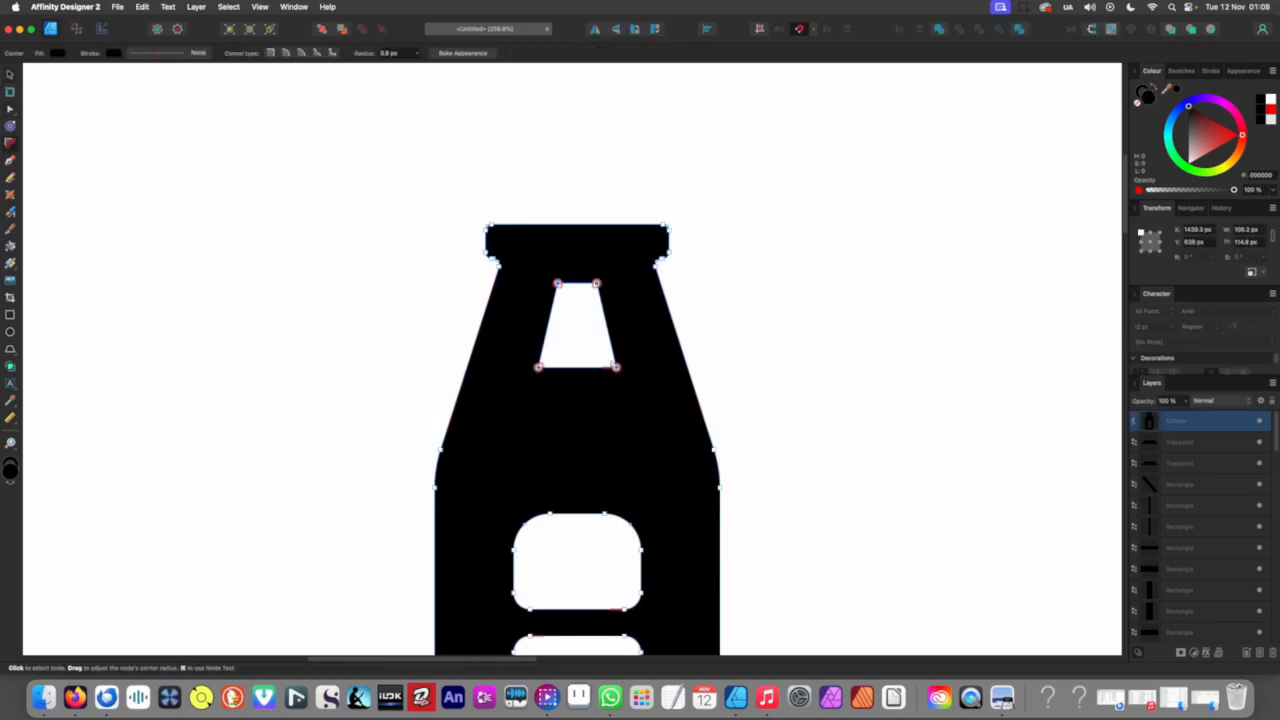
pyautogui.scroll(-10, 590, 358)
pyautogui.click(497, 460)
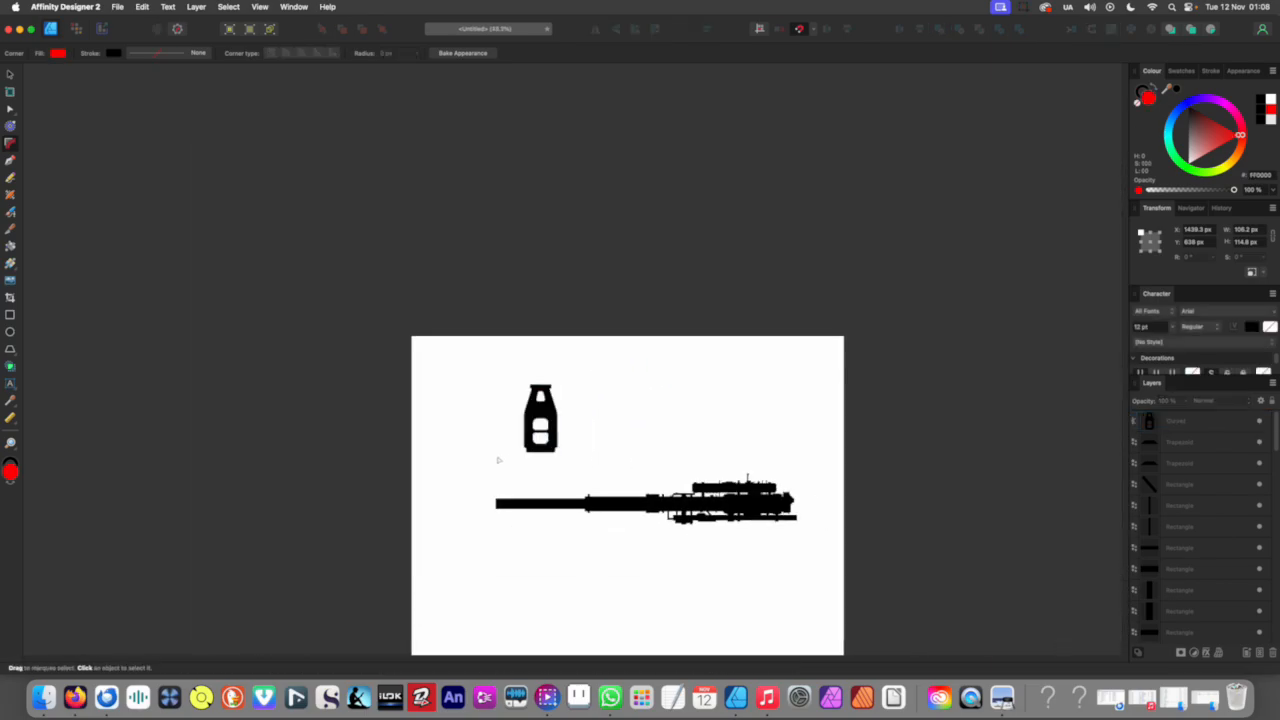
pyautogui.scroll(4, 545, 415)
pyautogui.scroll(3, 543, 412)
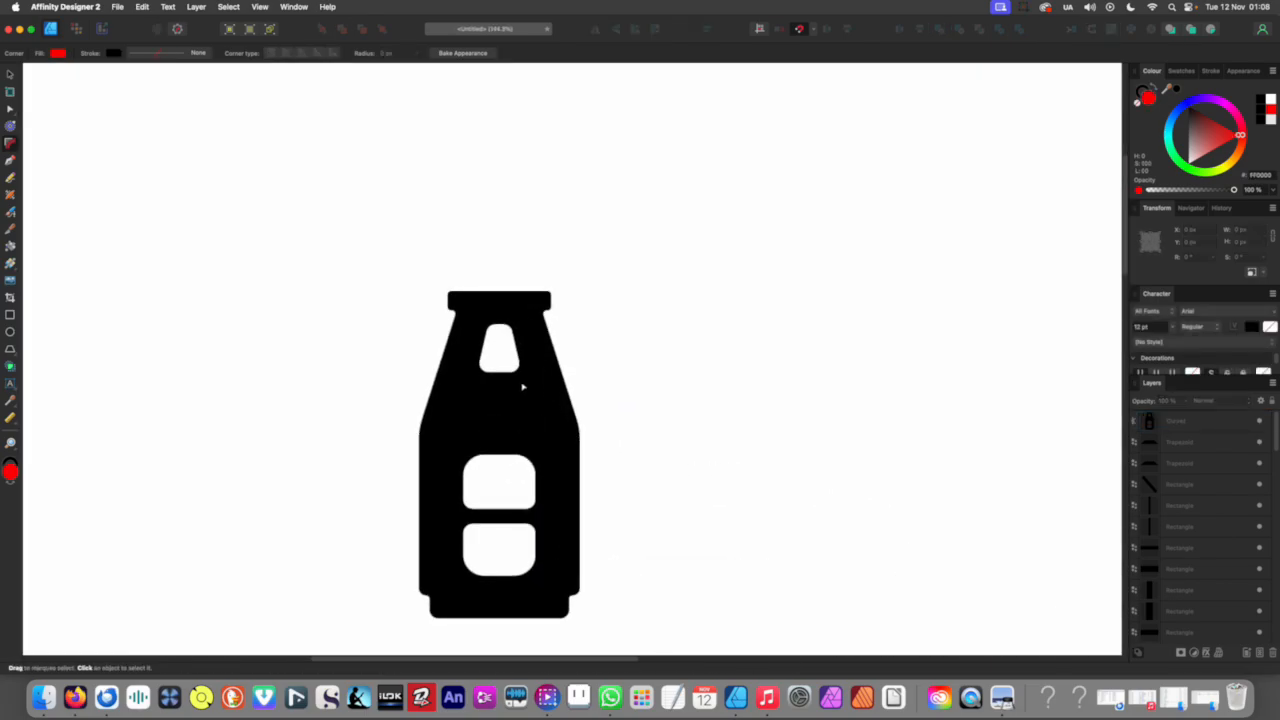
# Step: Convert the bottle to curves to bake in its newly rounded corners
pyautogui.click(522, 386)
pyautogui.rightClick(520, 381)
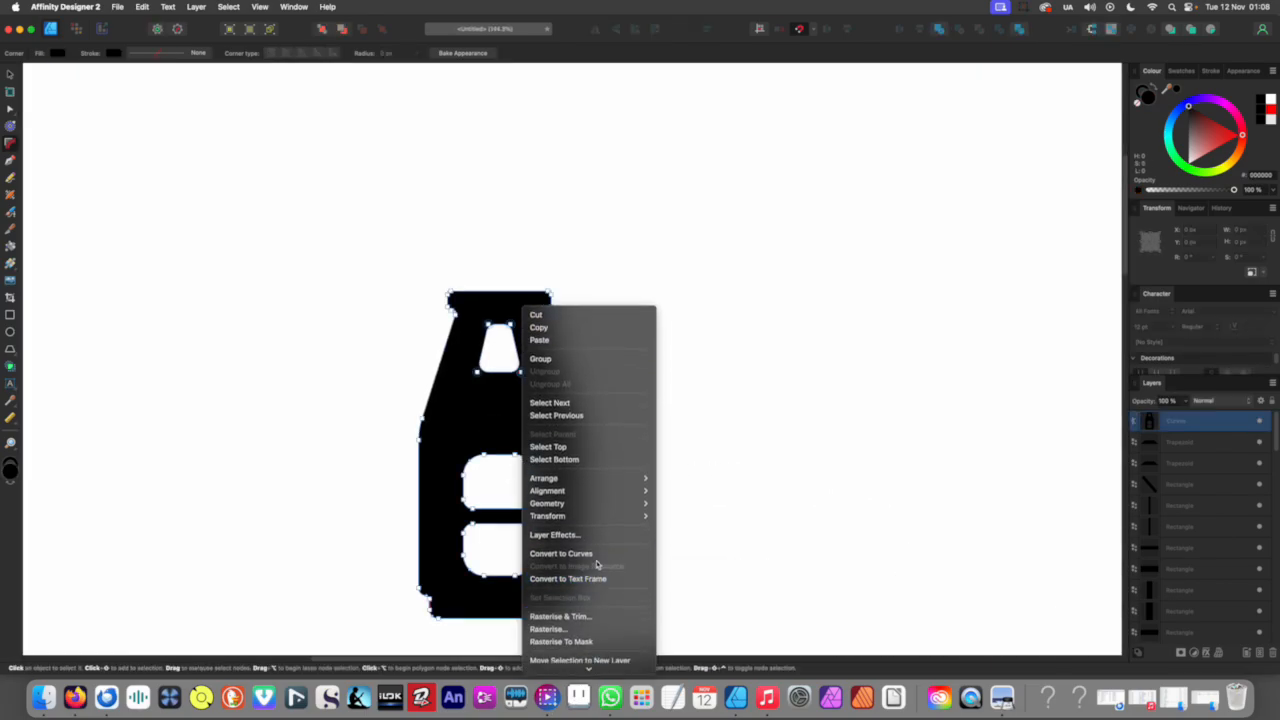
pyautogui.click(597, 555)
pyautogui.click(390, 355)
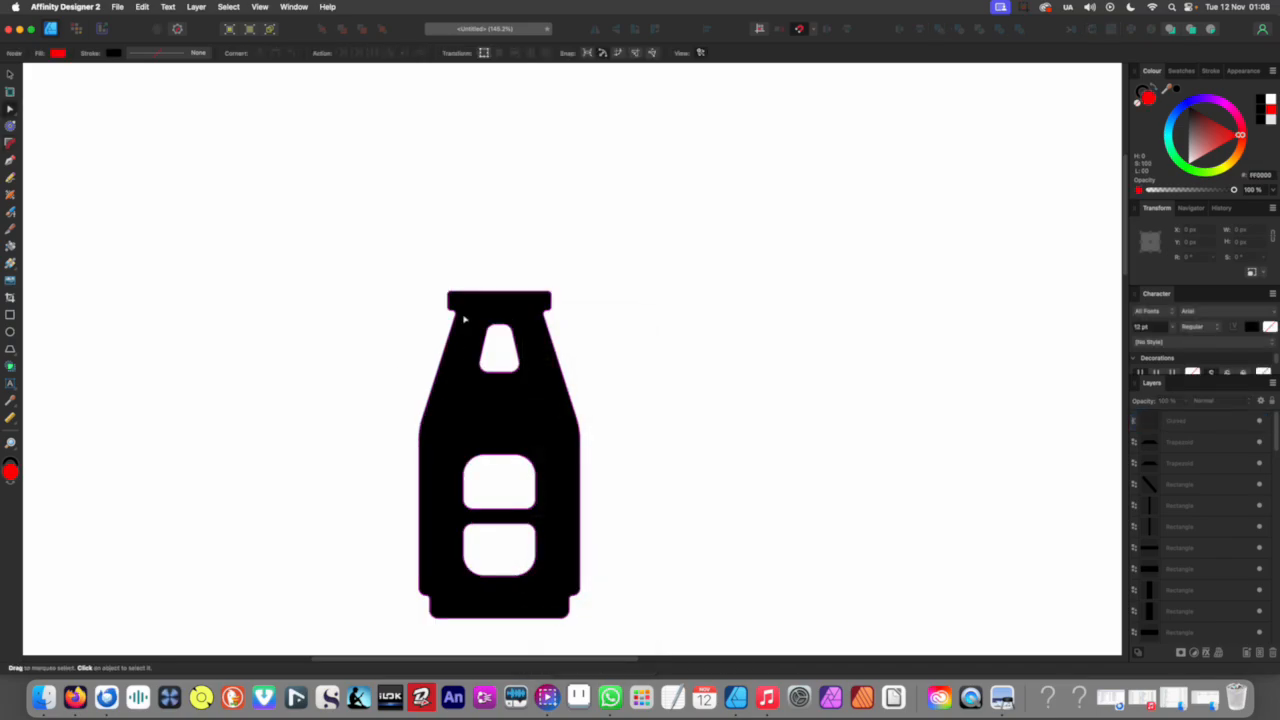
# Step: Select the nodes of the trapezoid cut-out and nudge them down the neck to Y 678 px
pyautogui.scroll(2, 478, 313)
pyautogui.click(470, 318)
pyautogui.press('a')
pyautogui.moveTo(469, 320); pyautogui.dragTo(585, 428)
pyautogui.press('Down')
pyautogui.press('Down')
pyautogui.press('Down')
pyautogui.press('Down')
pyautogui.press('Down')
pyautogui.press('Down')
pyautogui.press('Down')
pyautogui.press('Down')
pyautogui.press('Down')
pyautogui.press('Down')
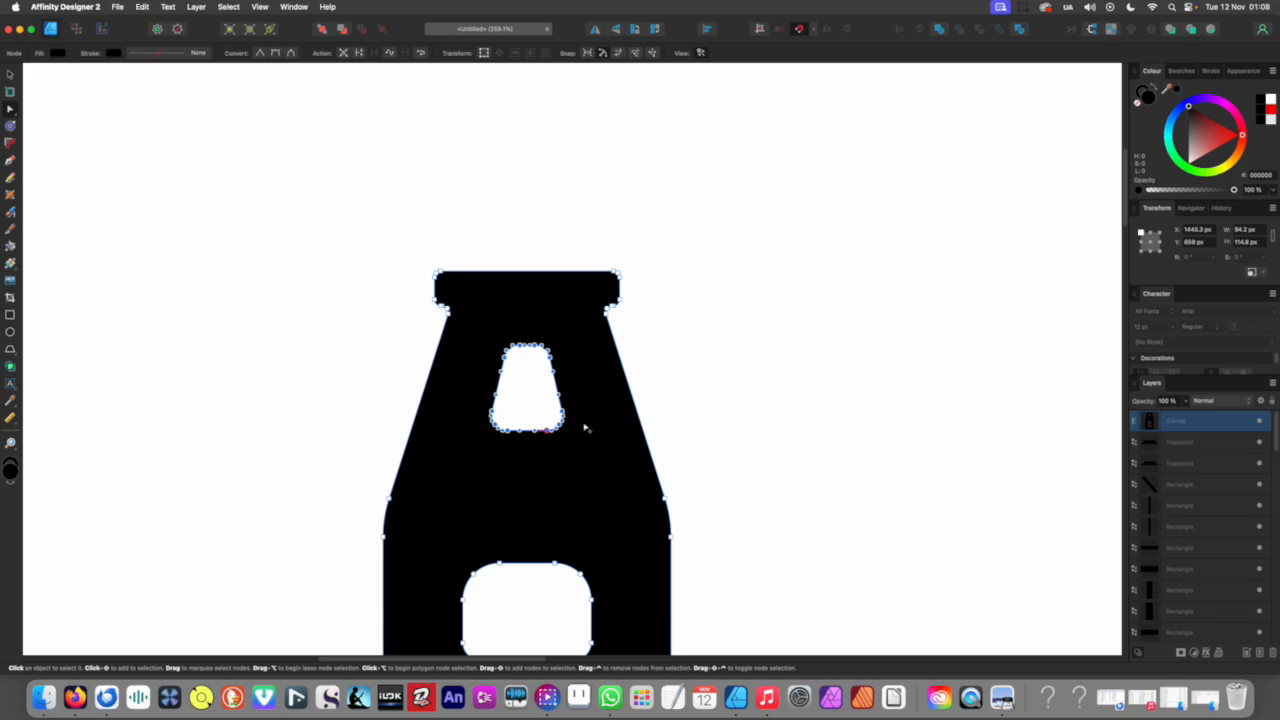
pyautogui.scroll(-5, 511, 355)
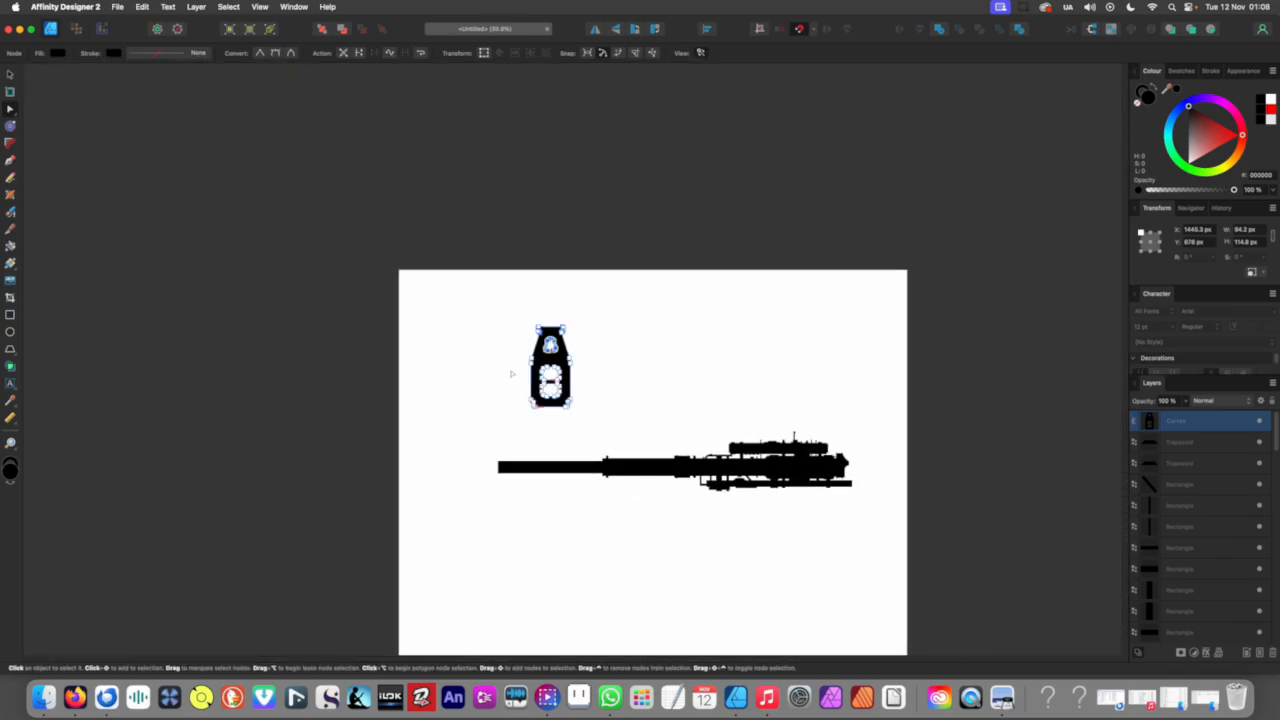
# Step: Rotate the bottle to -90° and place its neck against the left end of the long barrel
pyautogui.press('v')
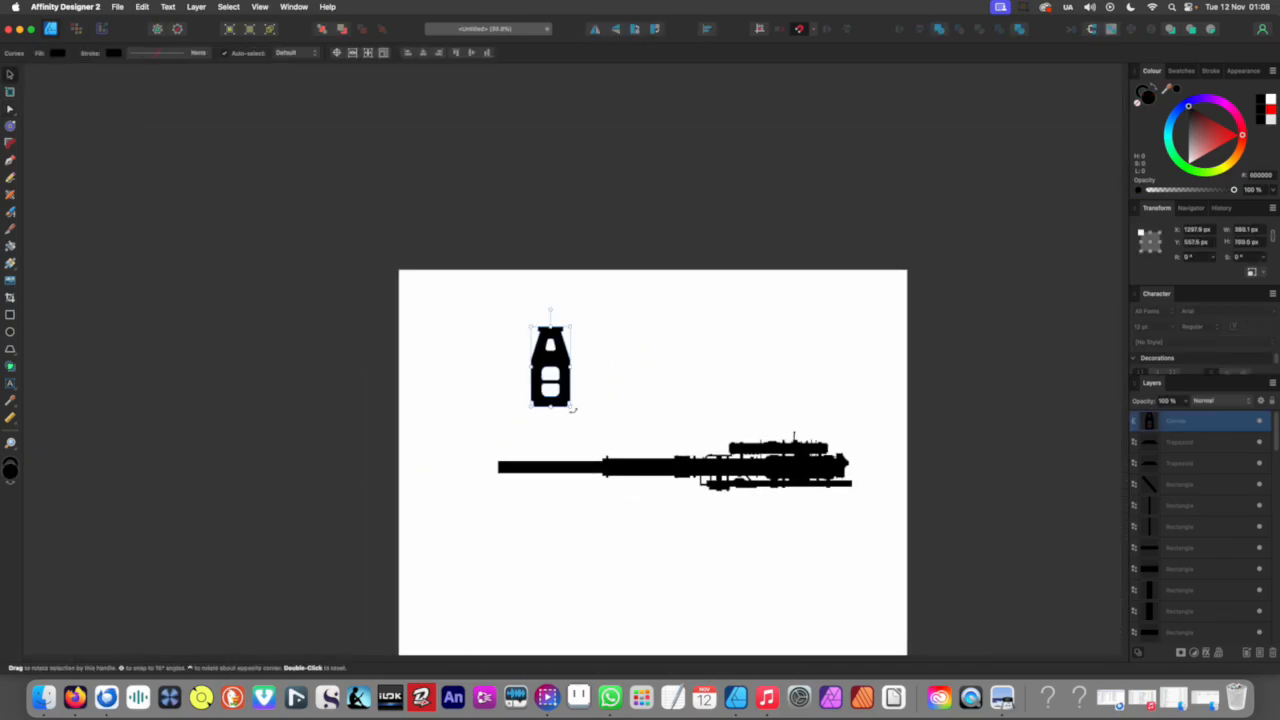
pyautogui.moveTo(561, 407); pyautogui.dragTo(475, 478)
pyautogui.scroll(8, 477, 479)
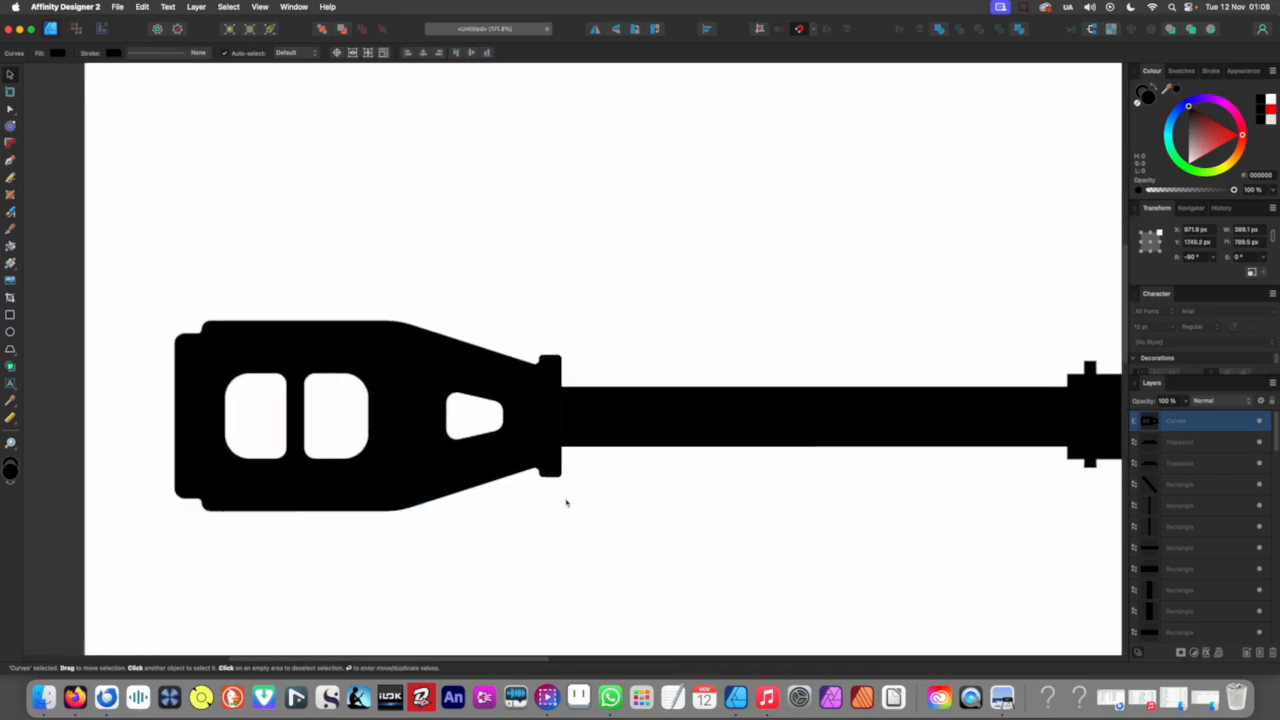
# Step: Scale the rotated bottle down to about 216 × 439 px, keeping it centred on the end of the barrel
pyautogui.moveTo(558, 511); pyautogui.dragTo(560, 429)
pyautogui.scroll(-4, 560, 429)
pyautogui.scroll(-3, 530, 450)
pyautogui.click(500, 478)
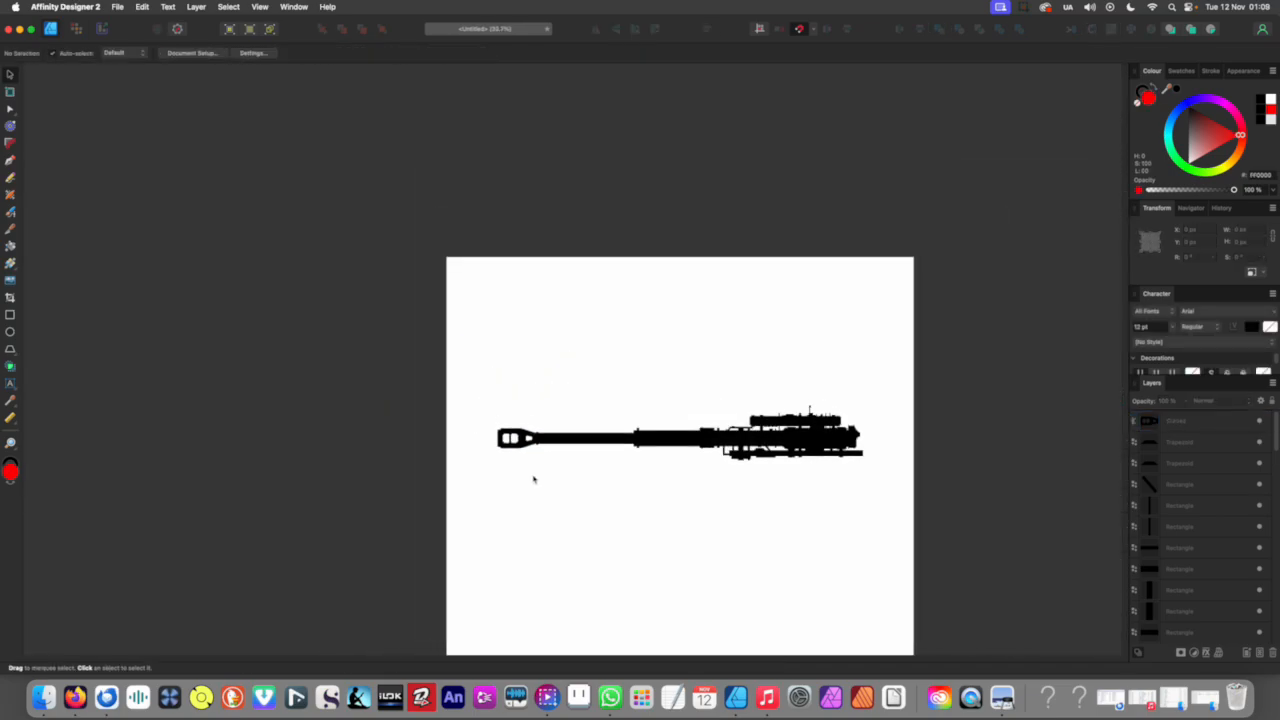
# Step: Inspect the joint between the bottle's collar and the barrel at high magnification
pyautogui.scroll(-2, 468, 430)
pyautogui.scroll(9, 472, 450)
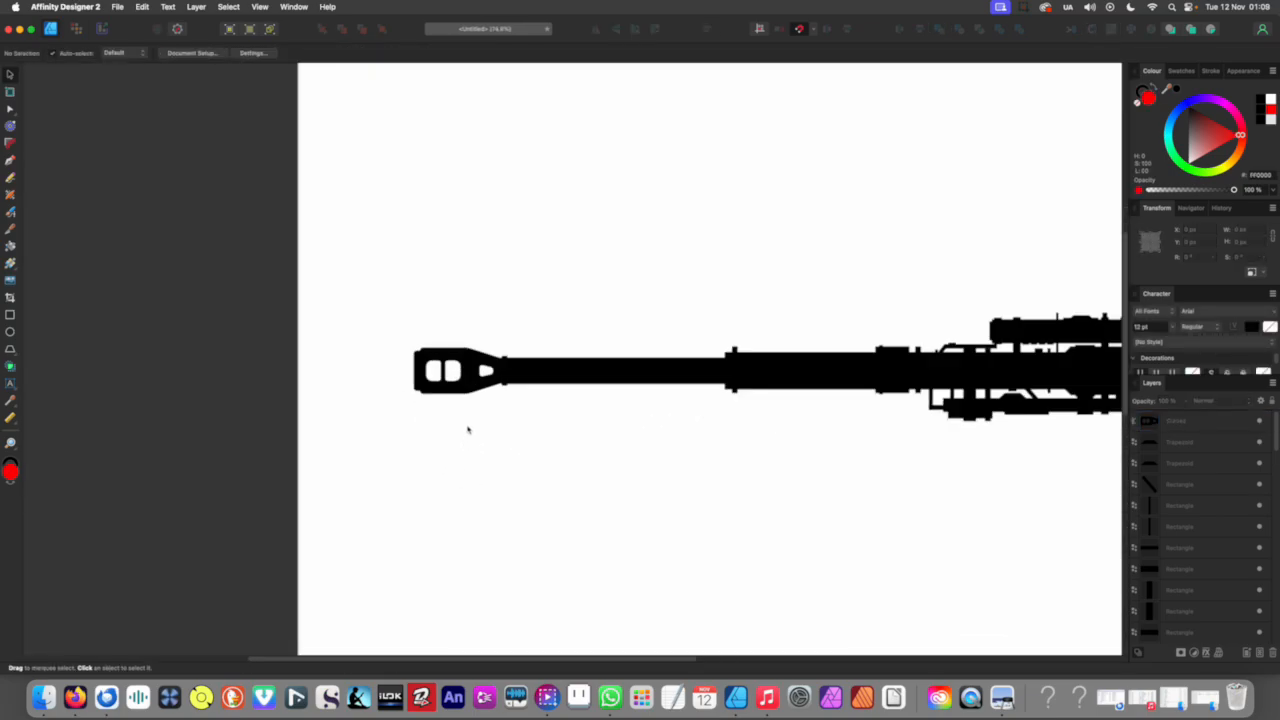
pyautogui.click(521, 413)
pyautogui.moveTo(521, 413); pyautogui.dragTo(521, 417)
pyautogui.scroll(3, 681, 393)
pyautogui.scroll(4, 546, 400)
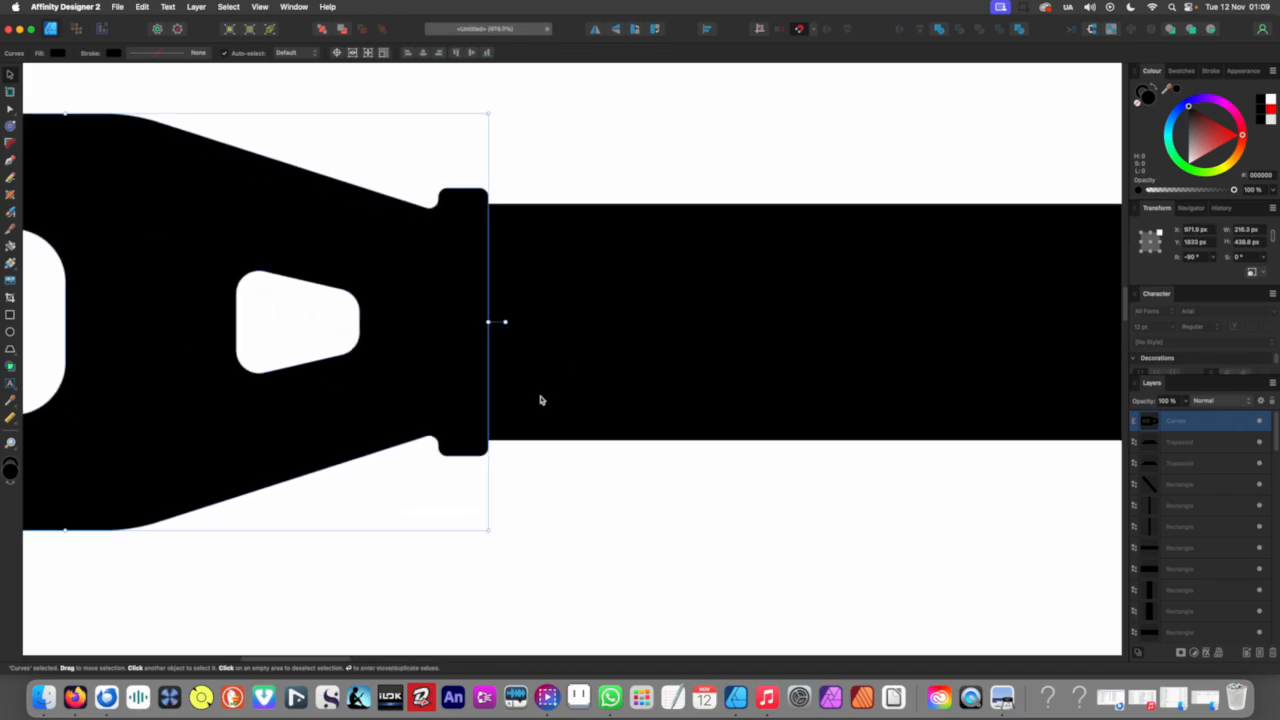
pyautogui.click(551, 543)
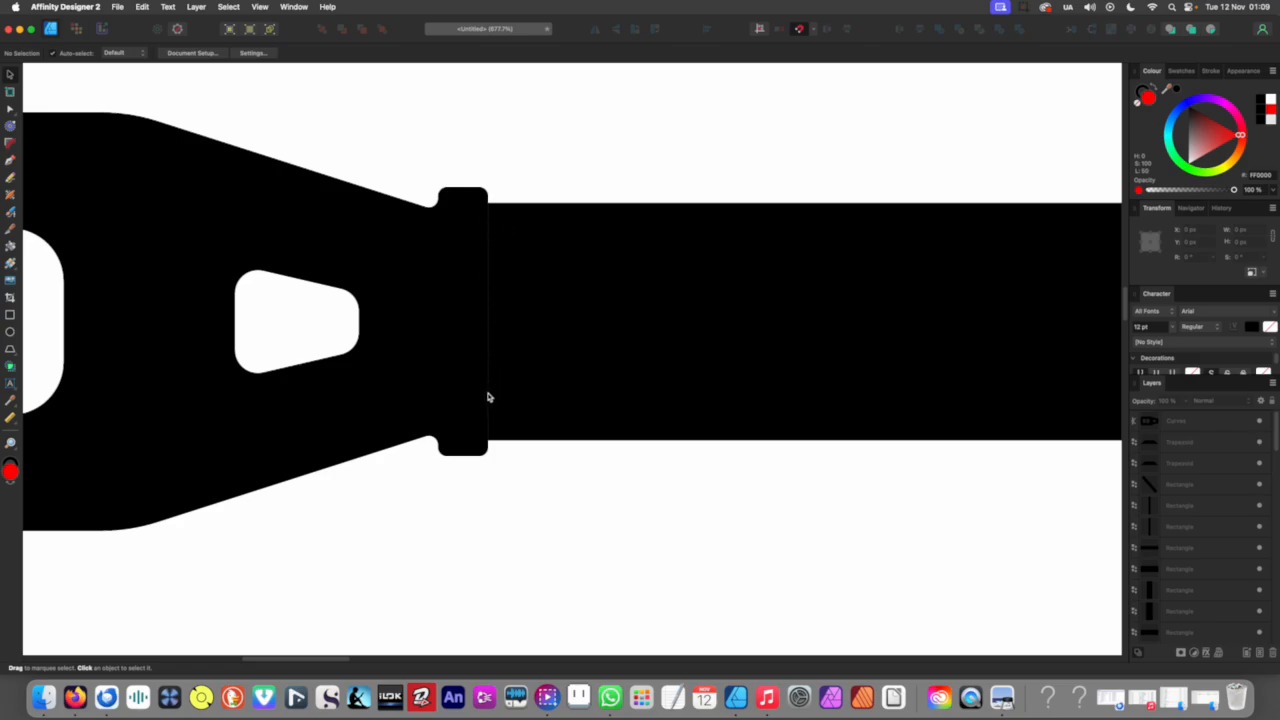
# Step: Nudge the bottle-shaped muzzle piece toward the barrel to X 972.9 px so its collar overlaps the barrel end
pyautogui.scroll(4, 488, 395)
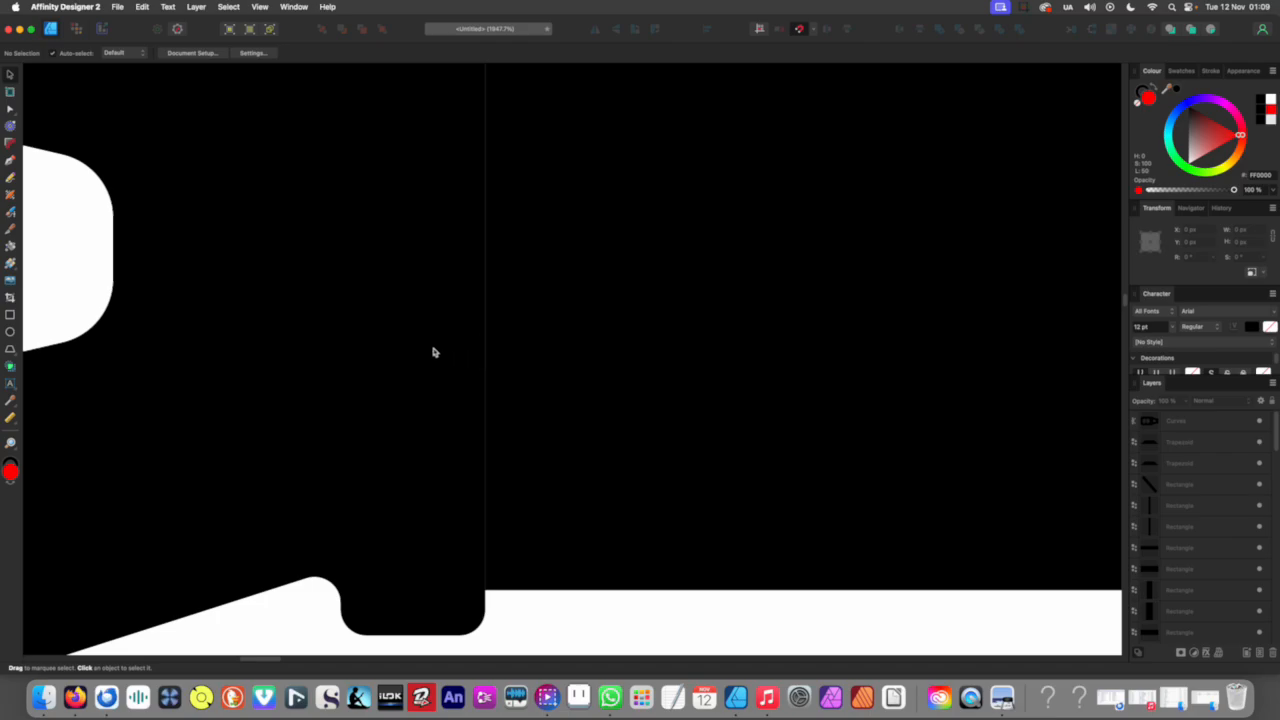
pyautogui.scroll(-5, 504, 370)
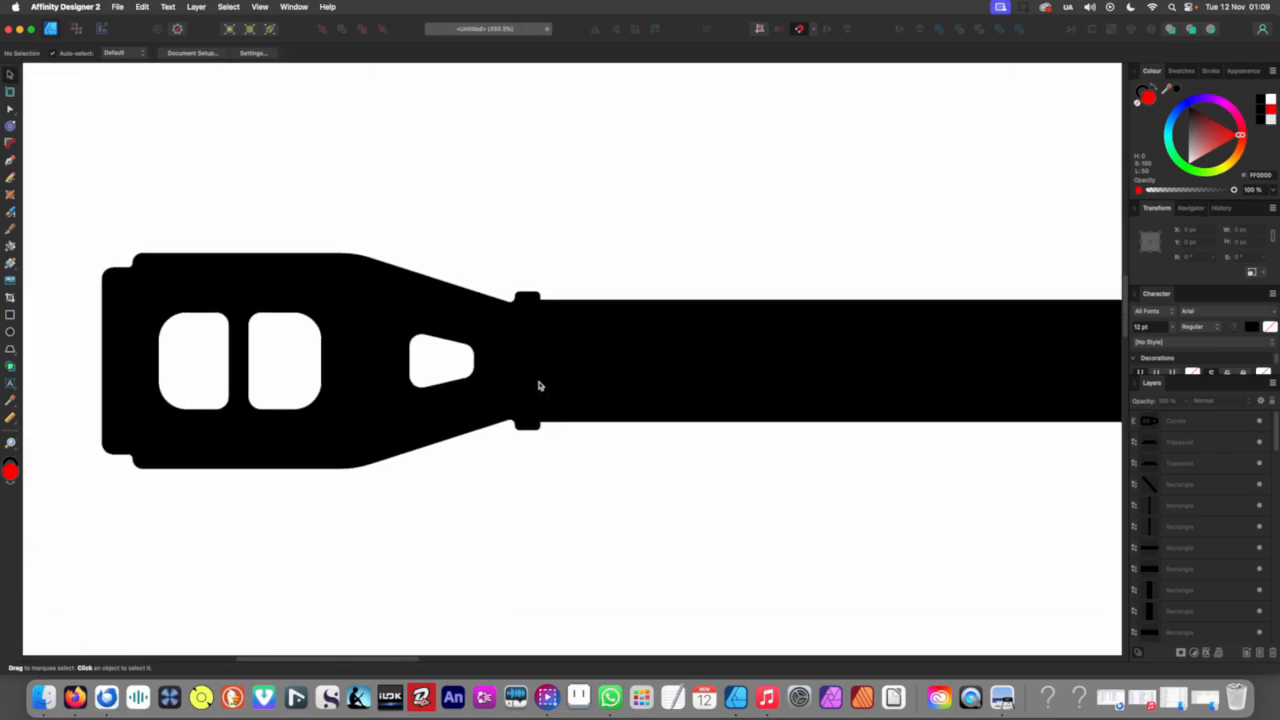
pyautogui.click(510, 351)
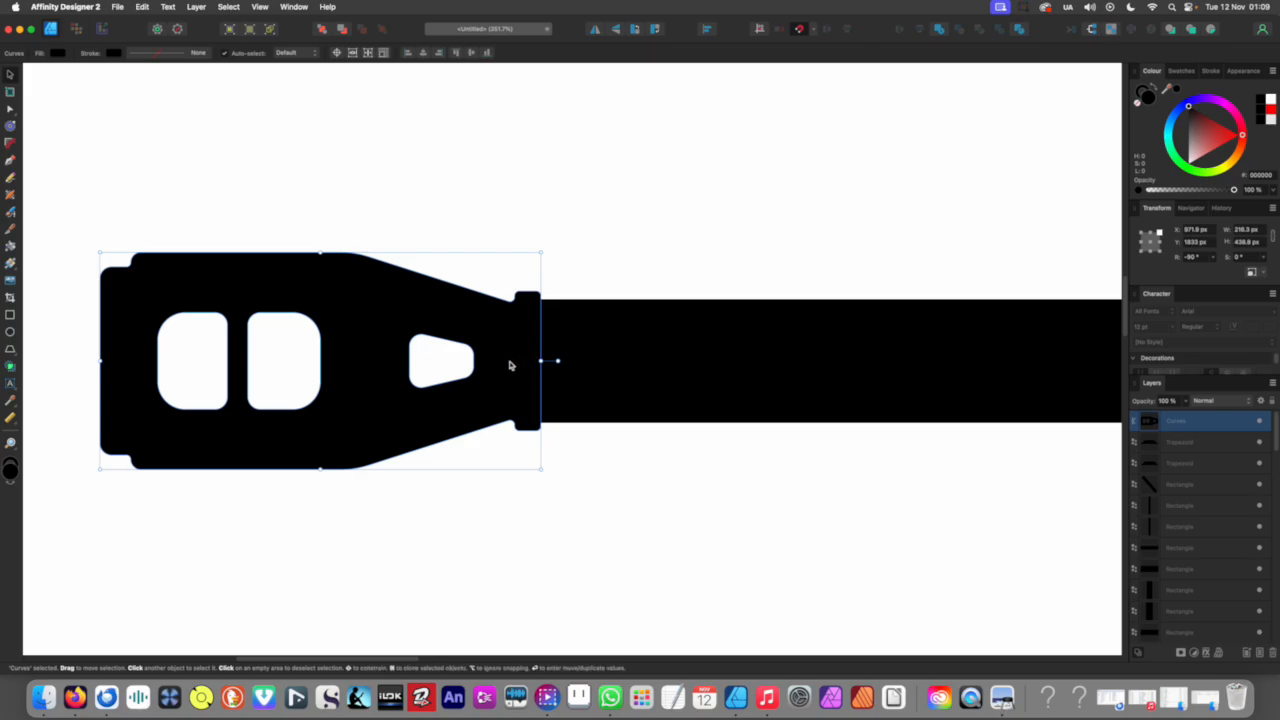
pyautogui.press('super+d')
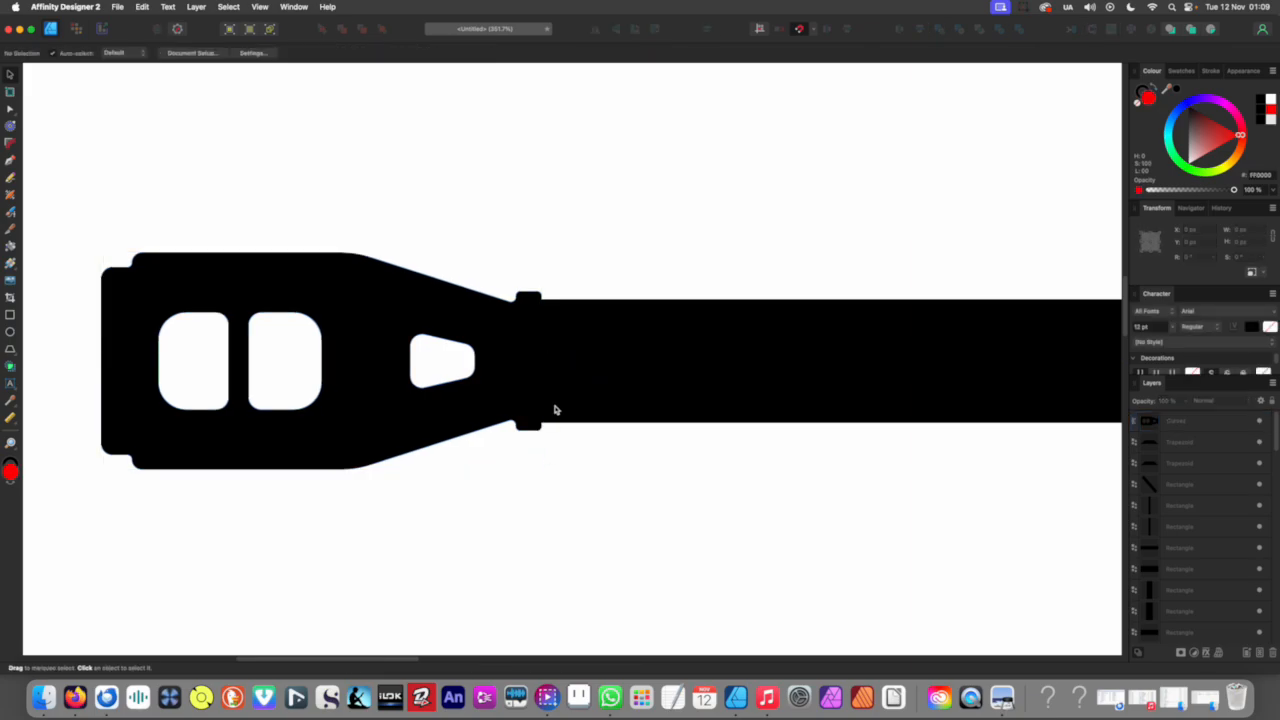
pyautogui.scroll(5, 537, 357)
pyautogui.scroll(-2, 522, 330)
pyautogui.click(522, 330)
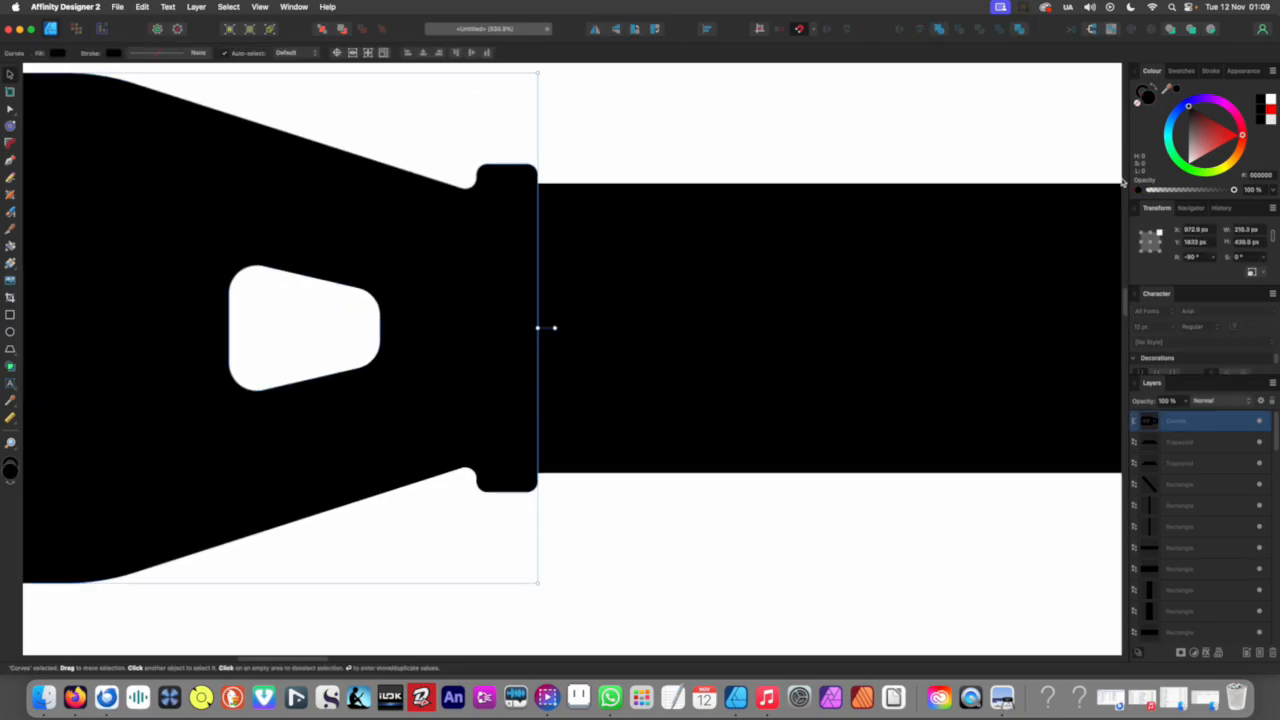
pyautogui.press('super+d')
pyautogui.scroll(5, 540, 249)
pyautogui.scroll(-4, 540, 249)
pyautogui.scroll(-8, 500, 289)
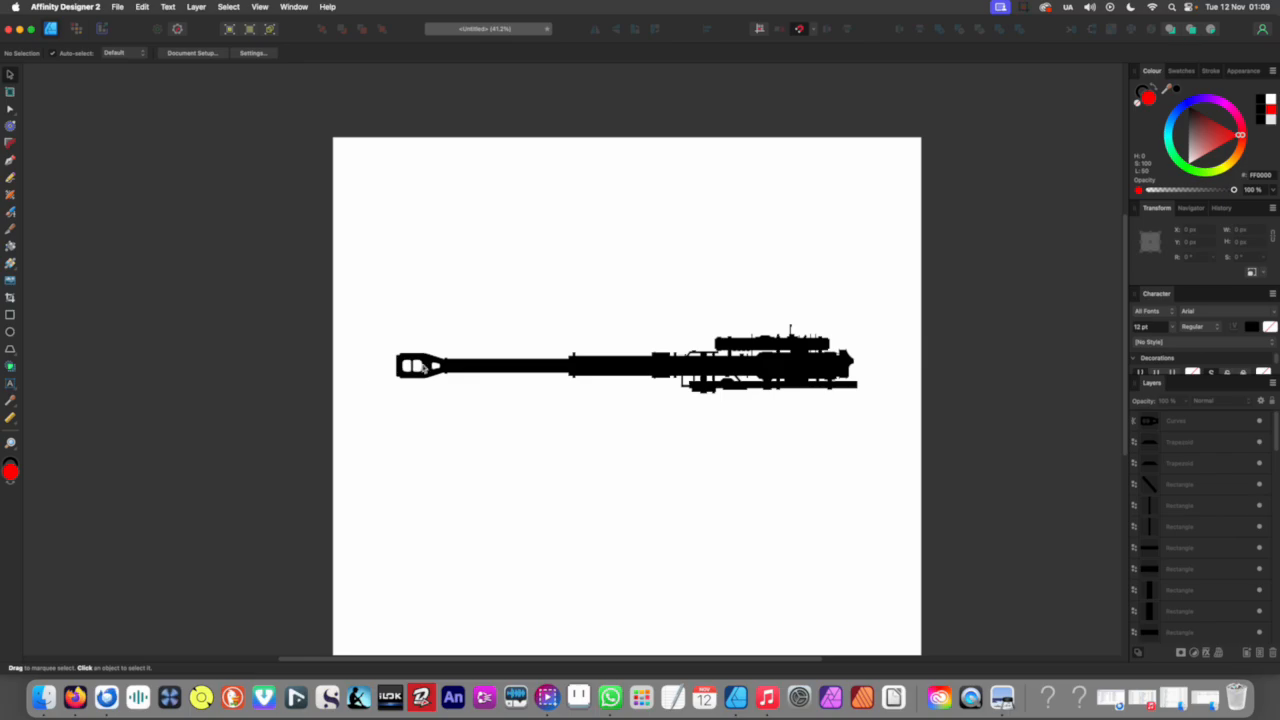
# Step: Scale the muzzle piece down slightly so its collar is narrower than the barrel, keeping it centred on the barrel end
pyautogui.scroll(5, 416, 370)
pyautogui.click(486, 457)
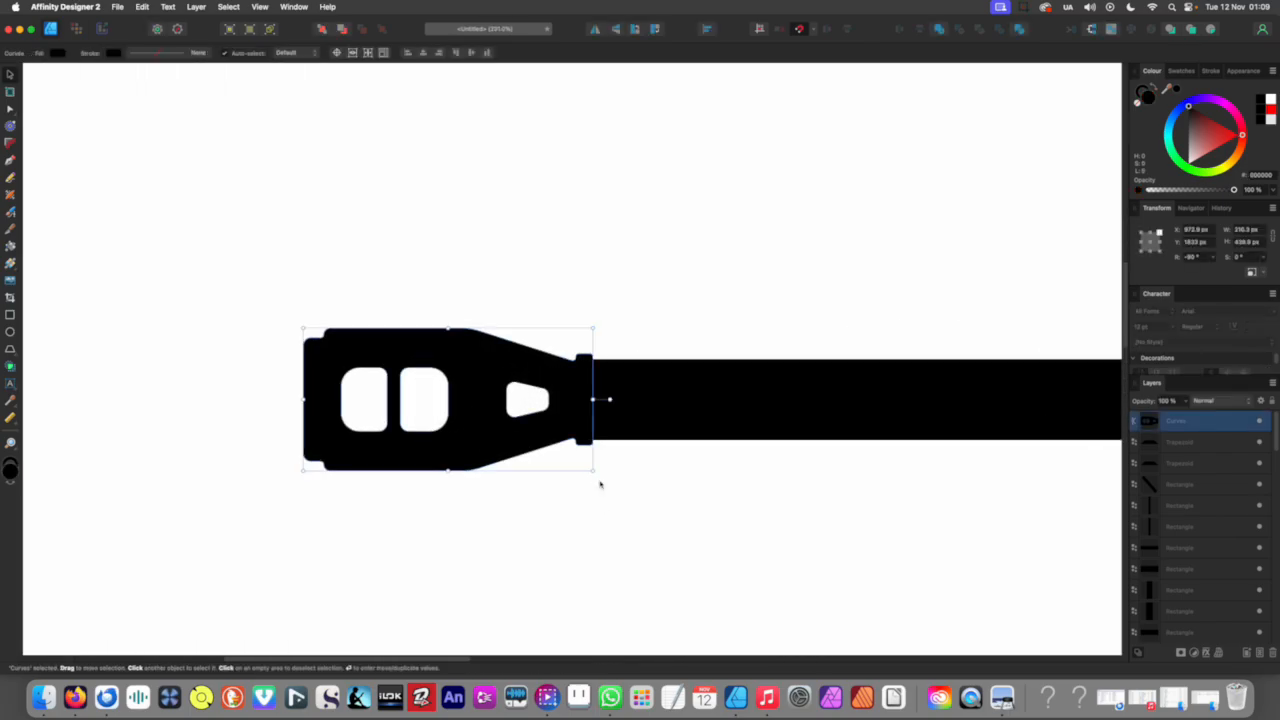
pyautogui.moveTo(590, 466)
pyautogui.mouseDown()
pyautogui.moveTo(529, 440)
pyautogui.moveTo(547, 404)
pyautogui.moveTo(586, 404)
pyautogui.moveTo(572, 453)
pyautogui.mouseUp()
pyautogui.scroll(-10, 572, 453)
pyautogui.click(557, 471)
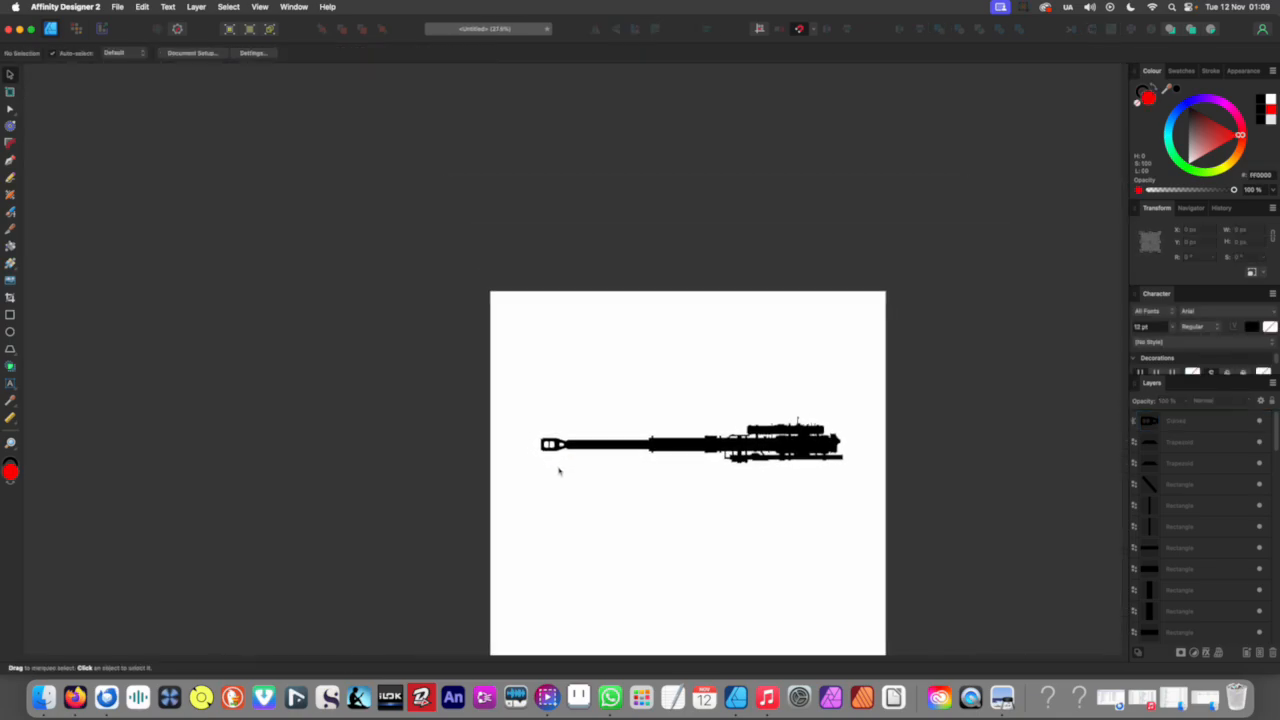
pyautogui.scroll(10, 503, 460)
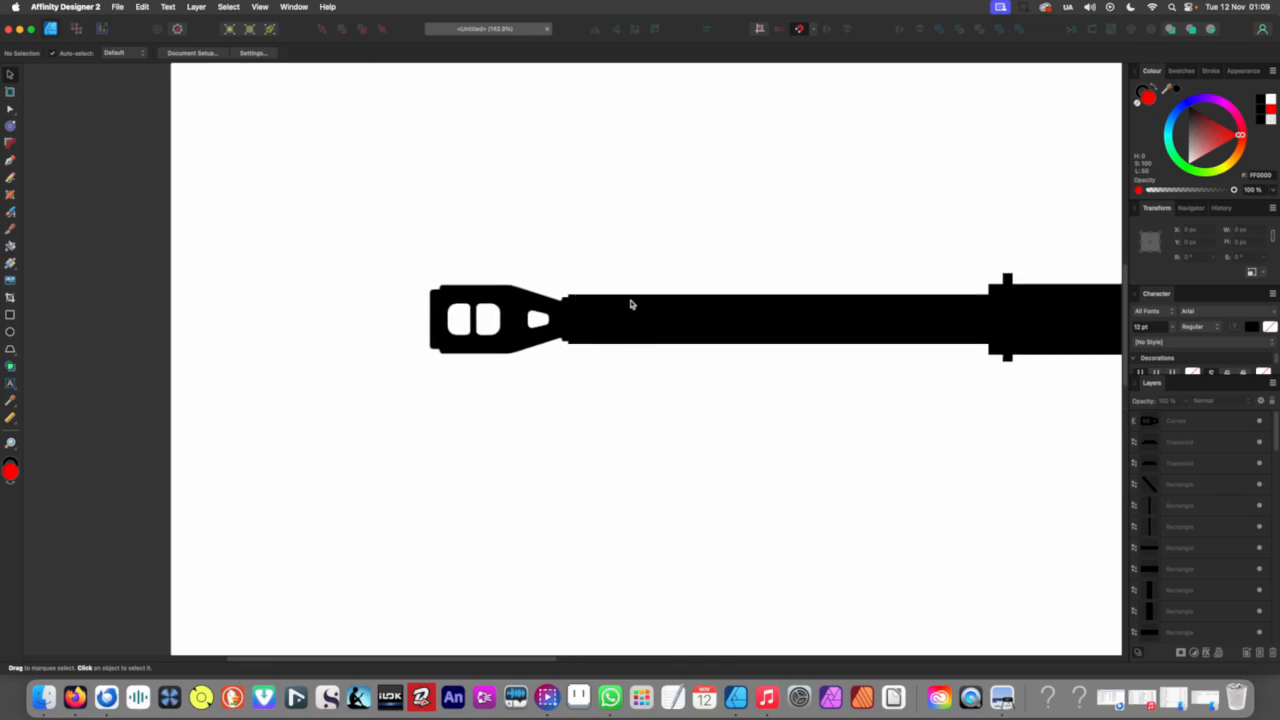
pyautogui.scroll(5, 633, 305)
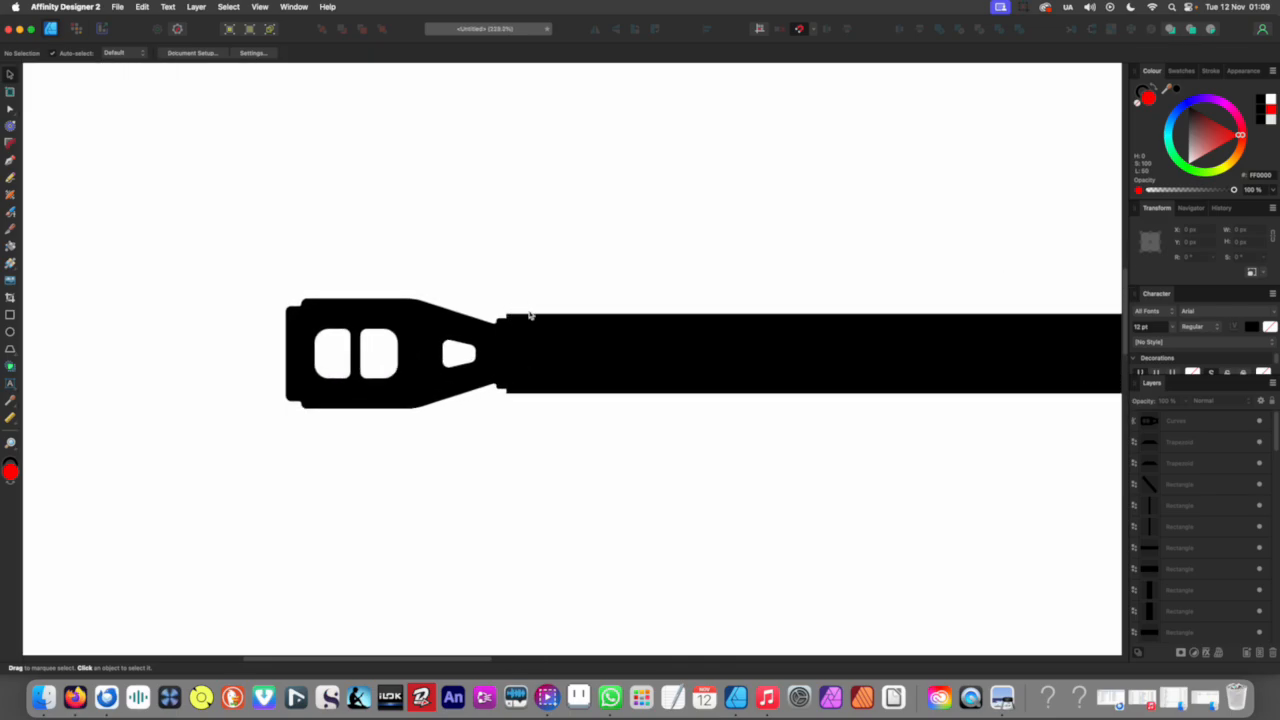
# Step: Draw a rounded rectangle about 62 px wide across the barrel just behind the muzzle collar and fill it black
pyautogui.click(14, 351)
pyautogui.click(60, 346)
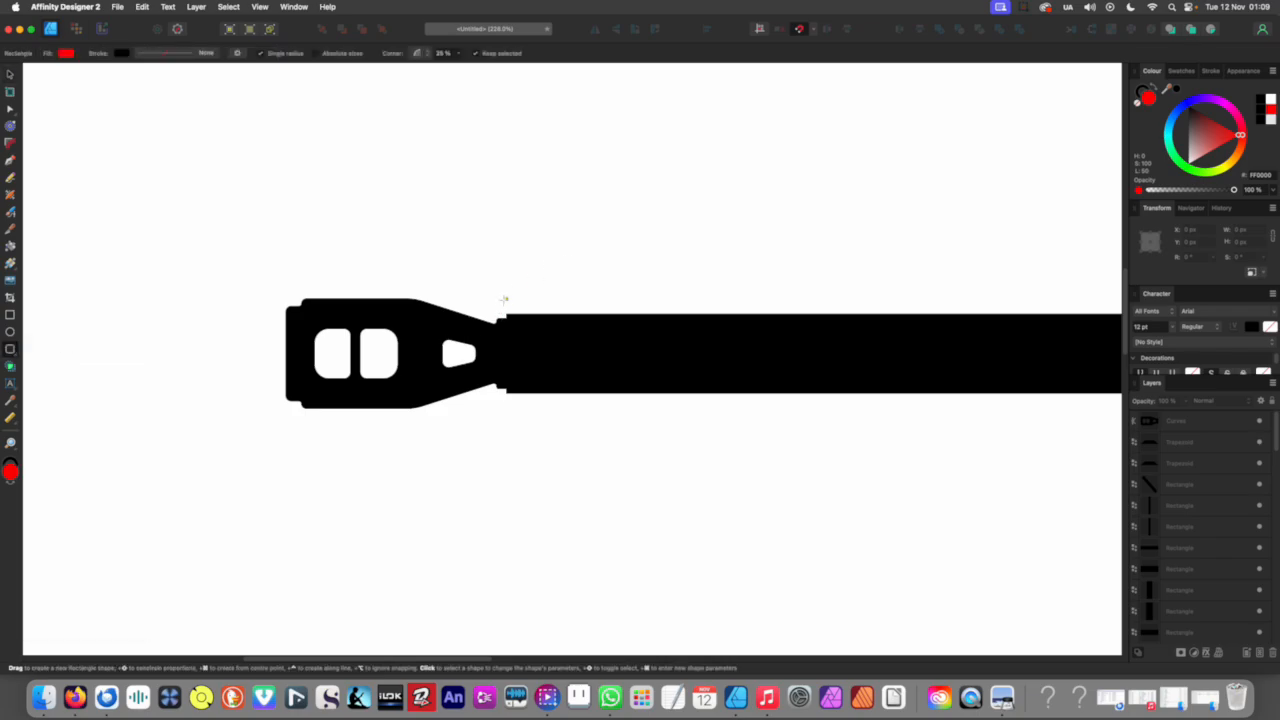
pyautogui.moveTo(509, 299); pyautogui.dragTo(549, 408)
pyautogui.scroll(3, 545, 395)
pyautogui.press('v')
pyautogui.press('d')
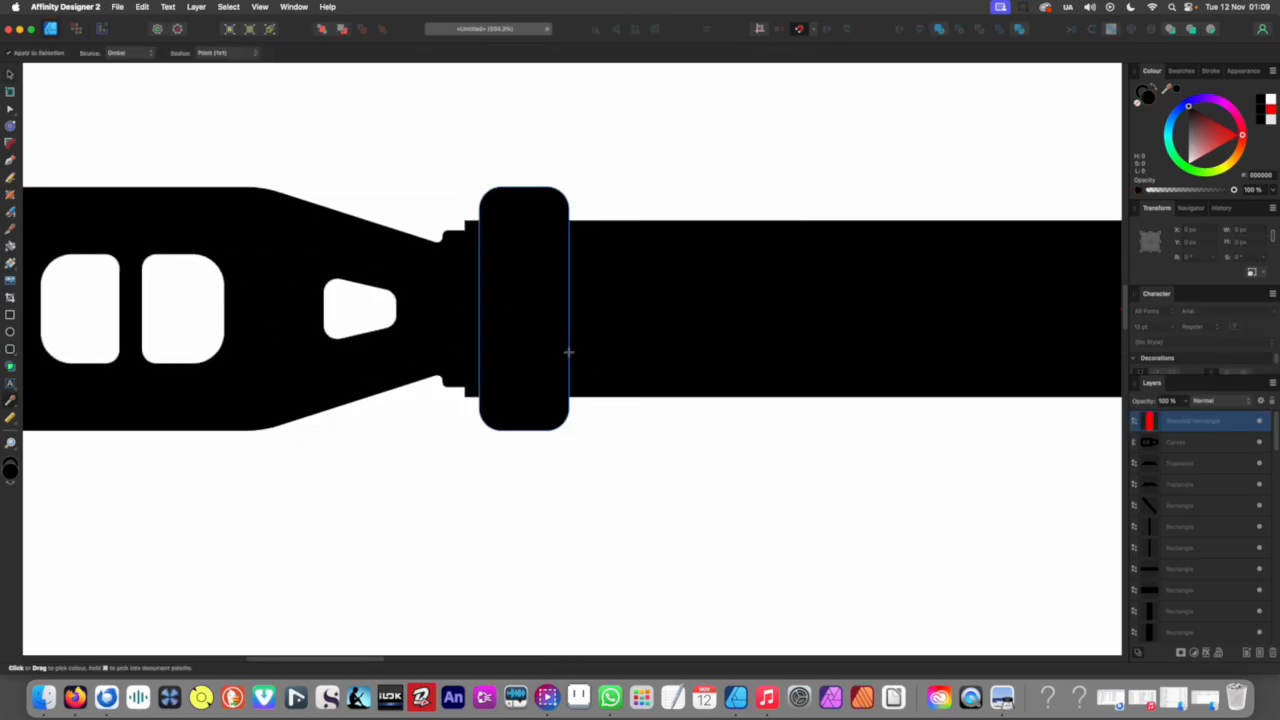
pyautogui.scroll(-5, 525, 425)
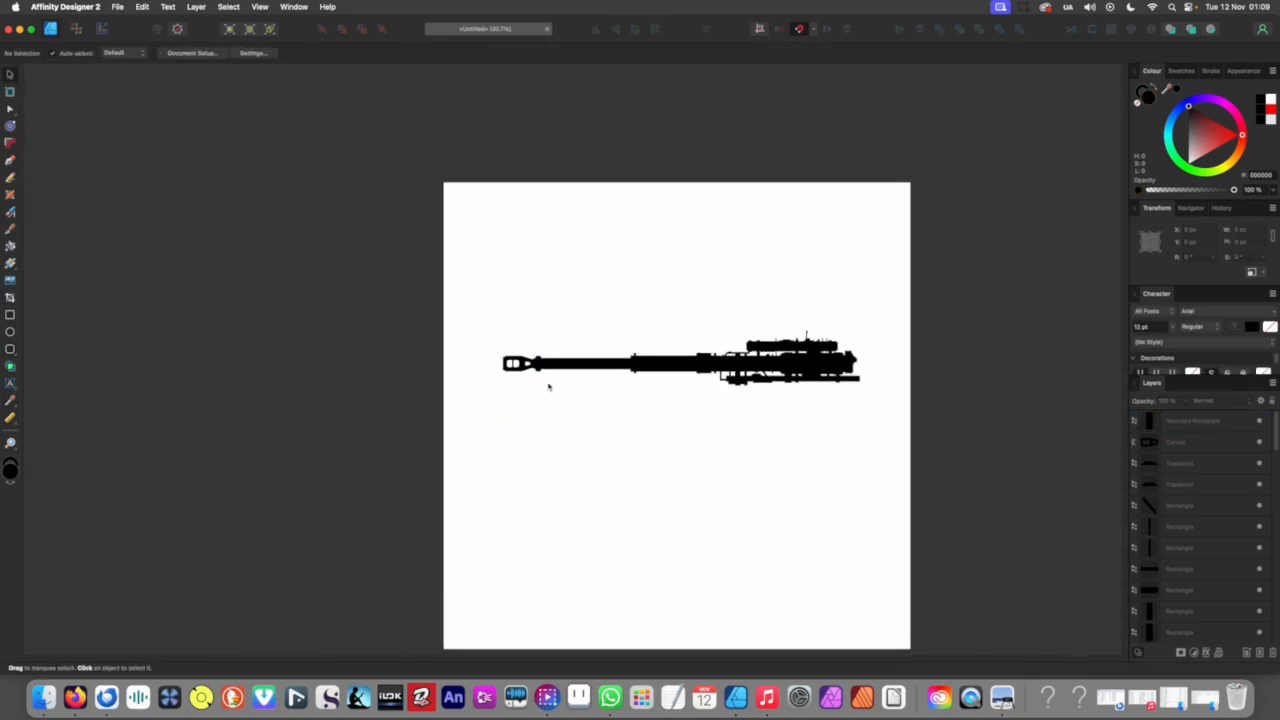
# Step: Align the rounded rectangle with the barrel's muzzle end at X 971.9 px and reduce it to about 62 × 154 px
pyautogui.scroll(5, 546, 386)
pyautogui.moveTo(489, 387); pyautogui.dragTo(481, 373)
pyautogui.scroll(-5, 487, 372)
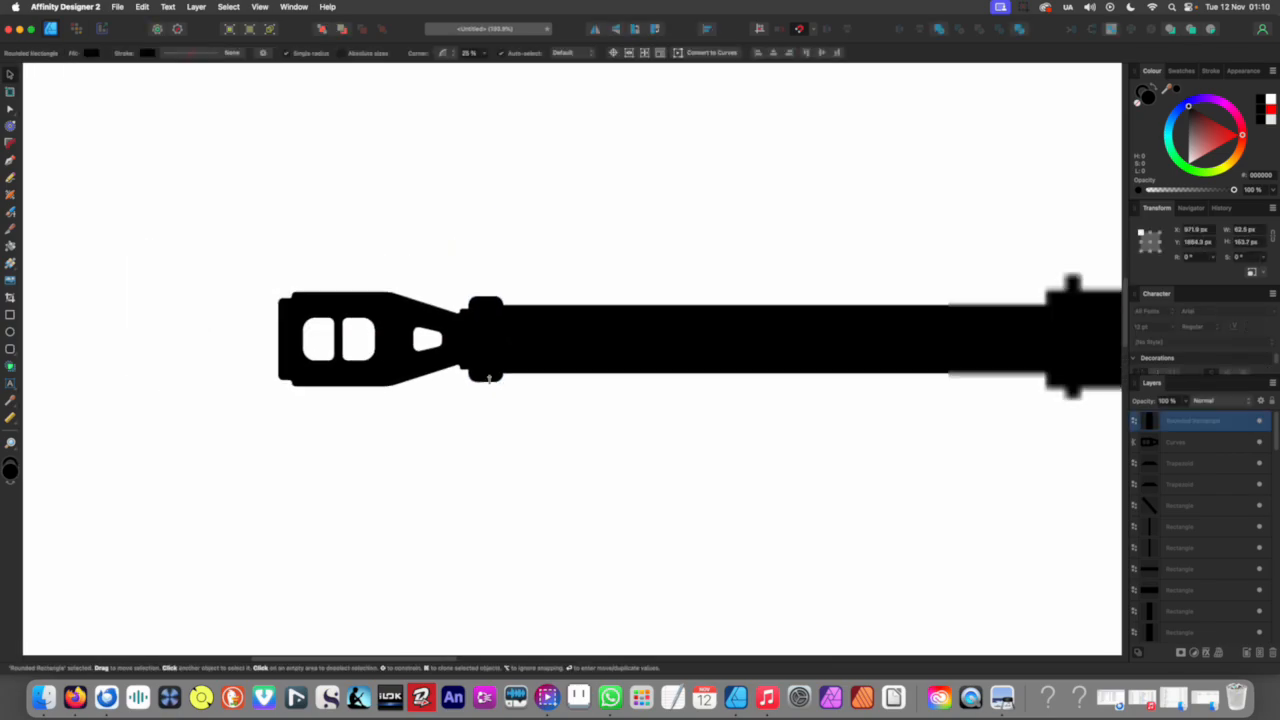
pyautogui.click(480, 416)
pyautogui.scroll(-3, 495, 435)
pyautogui.scroll(1, 500, 448)
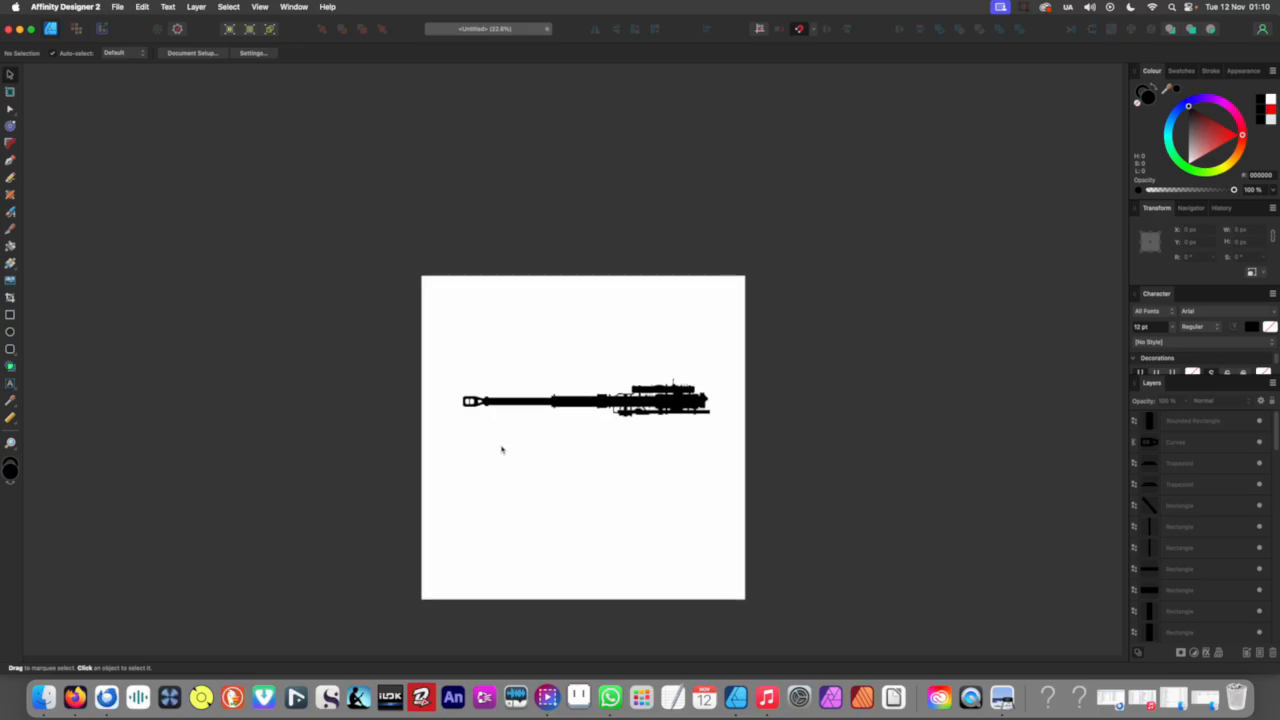
# Step: Save the document as "Art" in the futuristic weapon stock art folder
pyautogui.press('super+s')
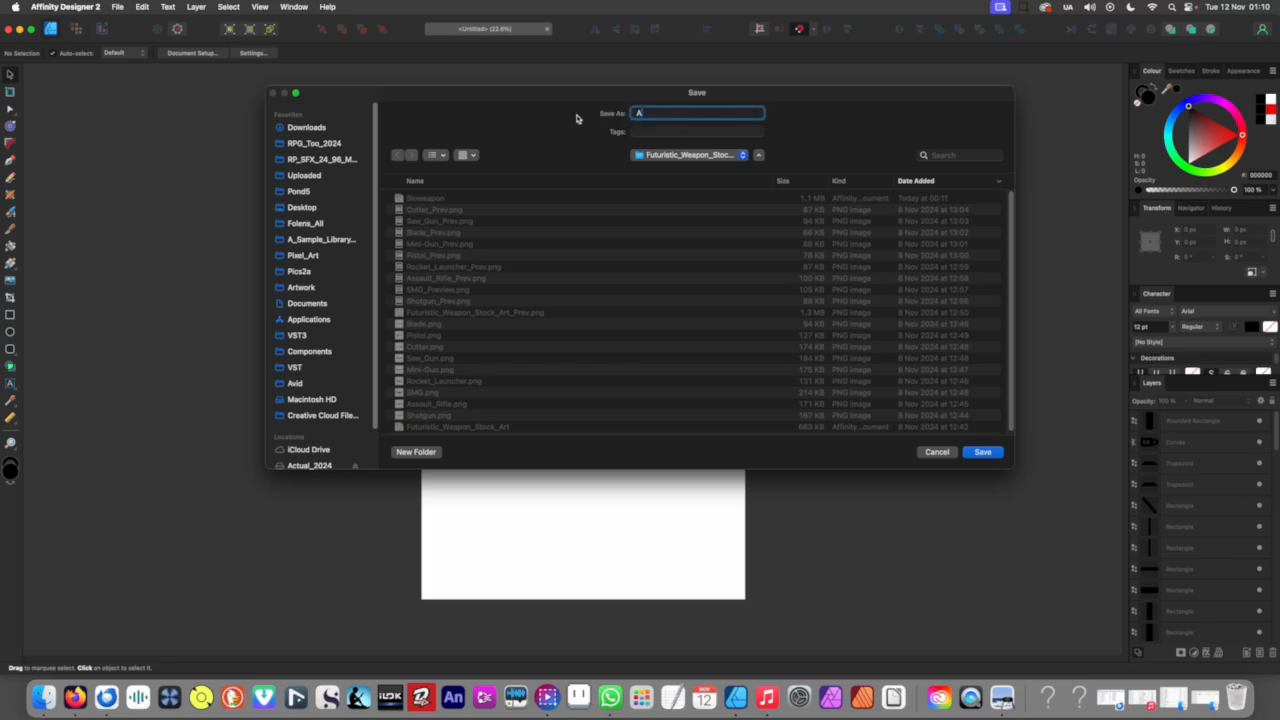
pyautogui.press('Return')
pyautogui.scroll(3, 611, 334)
pyautogui.scroll(-2, 564, 252)
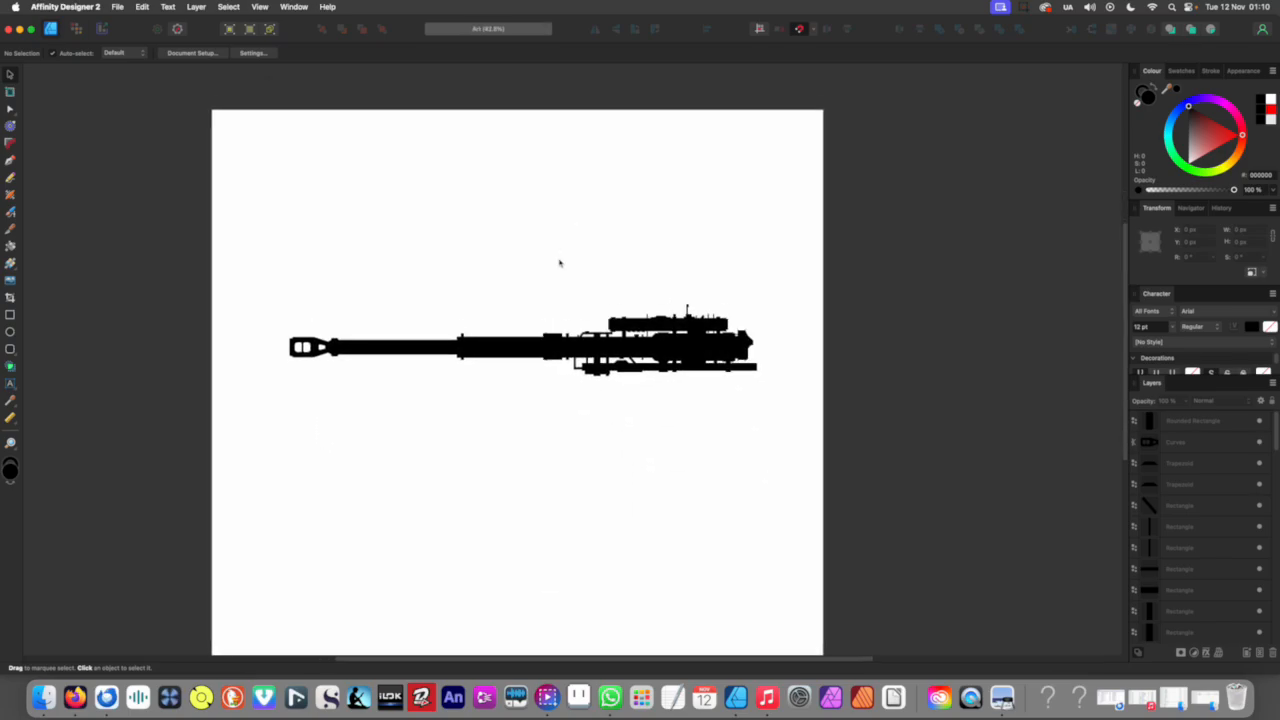
# Step: Add a node midway on the wide barrel section's front edge and pull it toward the muzzle to form a tapered shoulder
pyautogui.scroll(2, 547, 352)
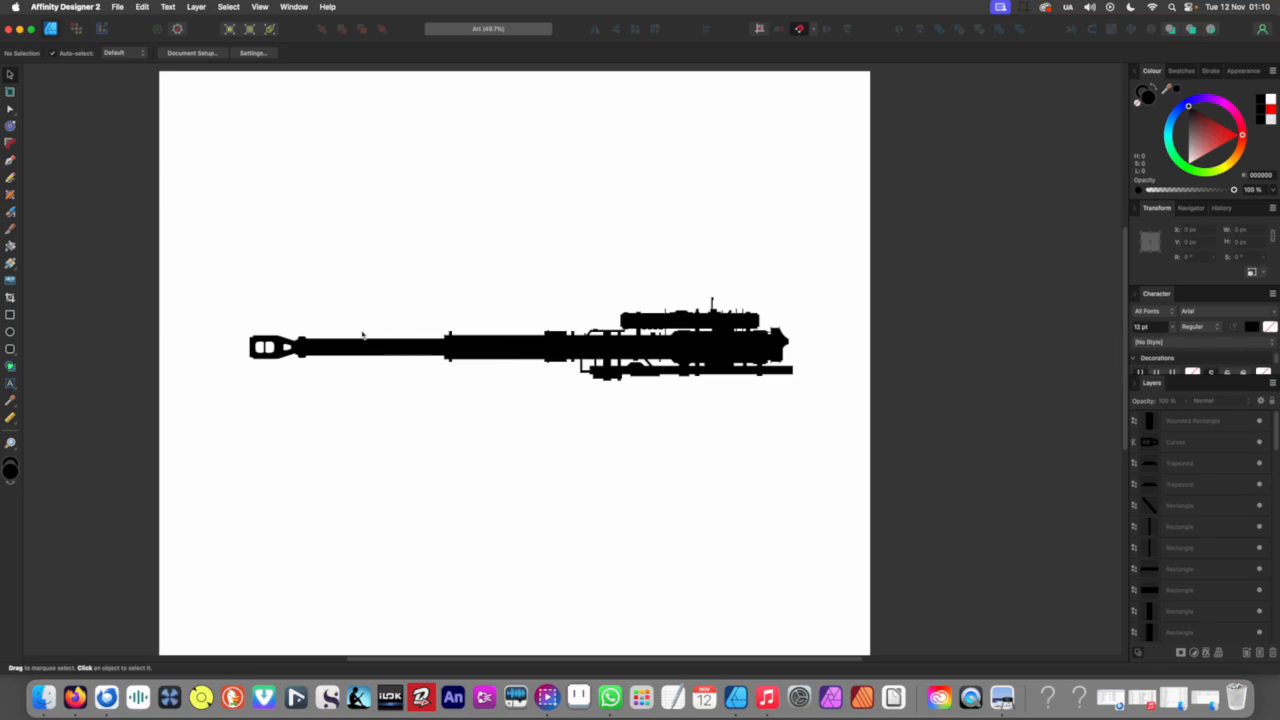
pyautogui.scroll(4, 345, 351)
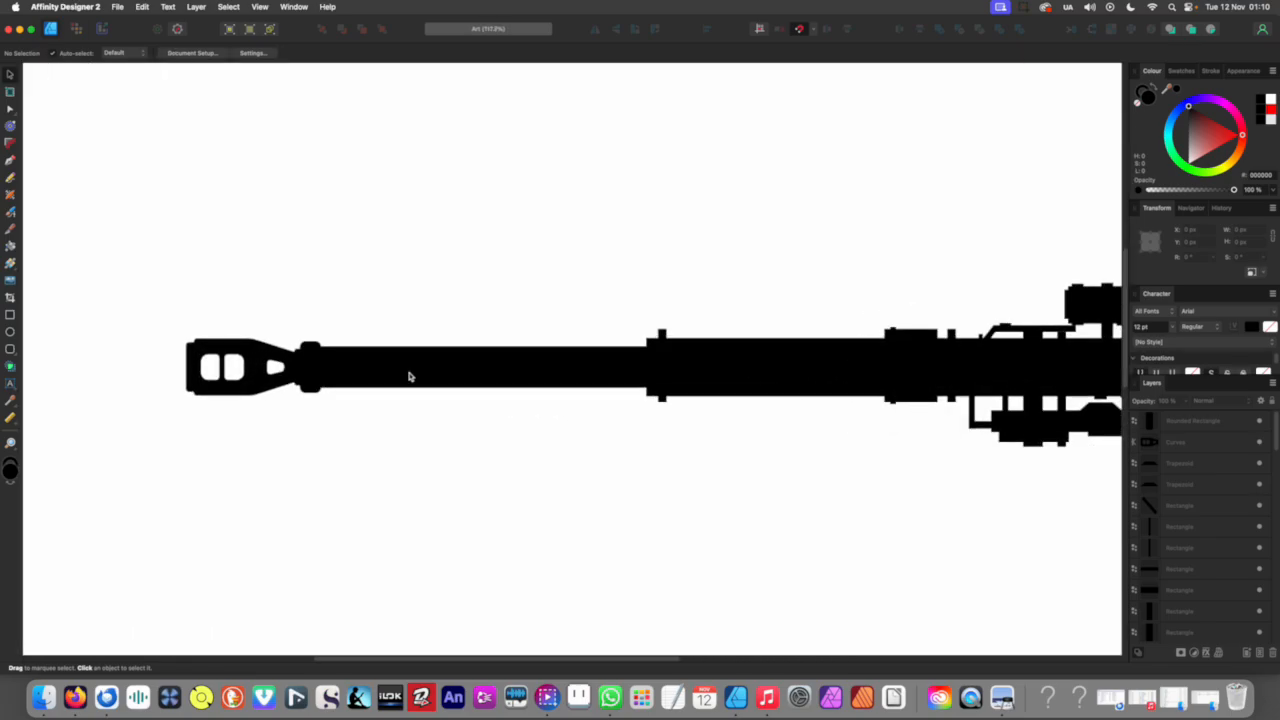
pyautogui.scroll(2, 634, 366)
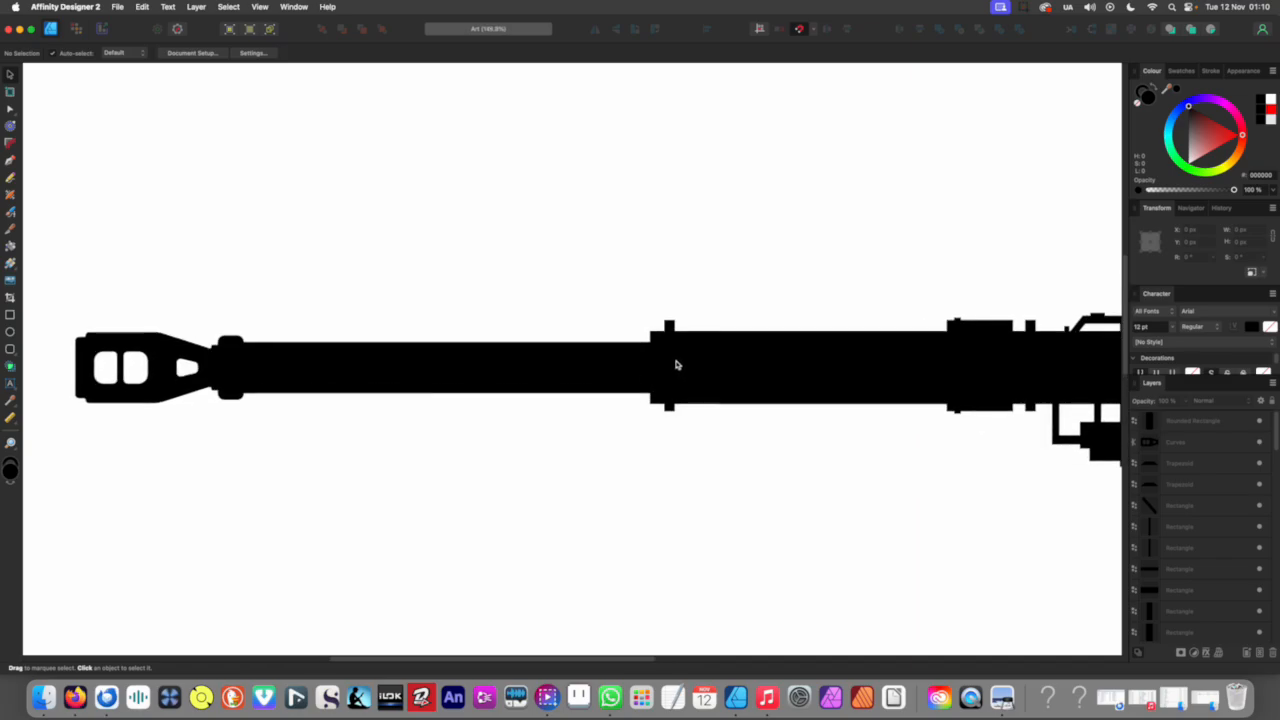
pyautogui.click(725, 365)
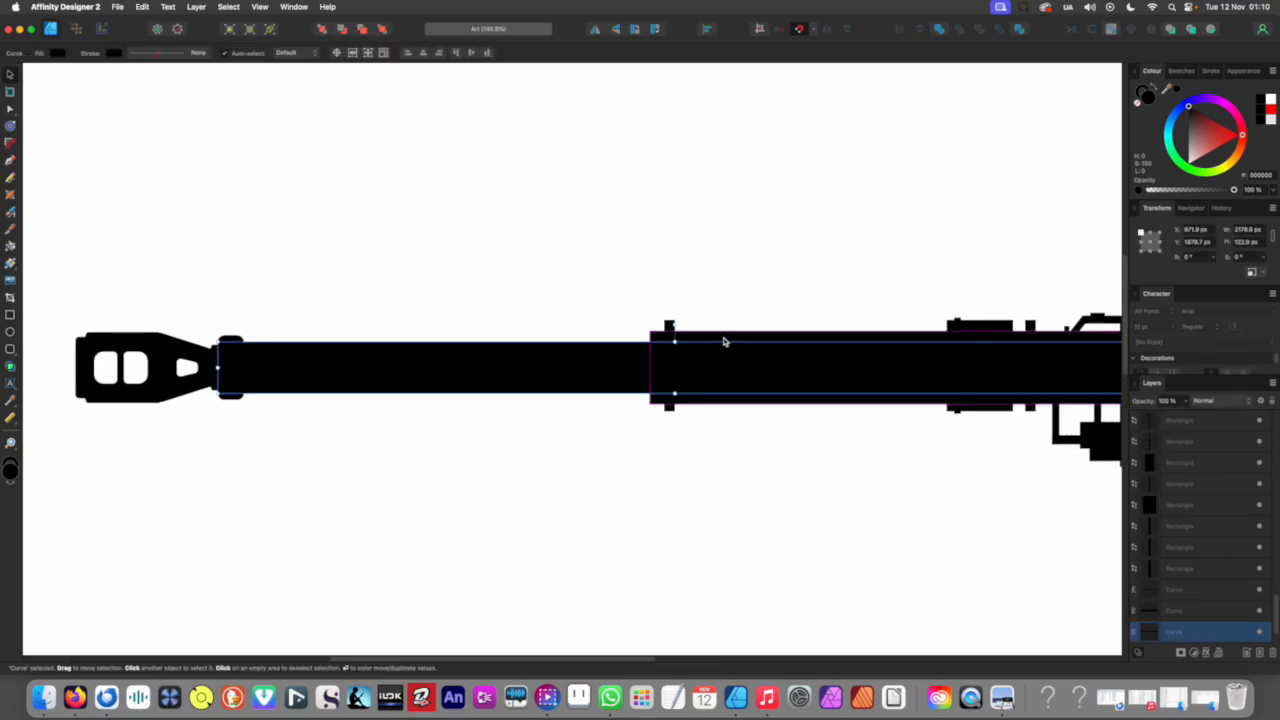
pyautogui.press('a')
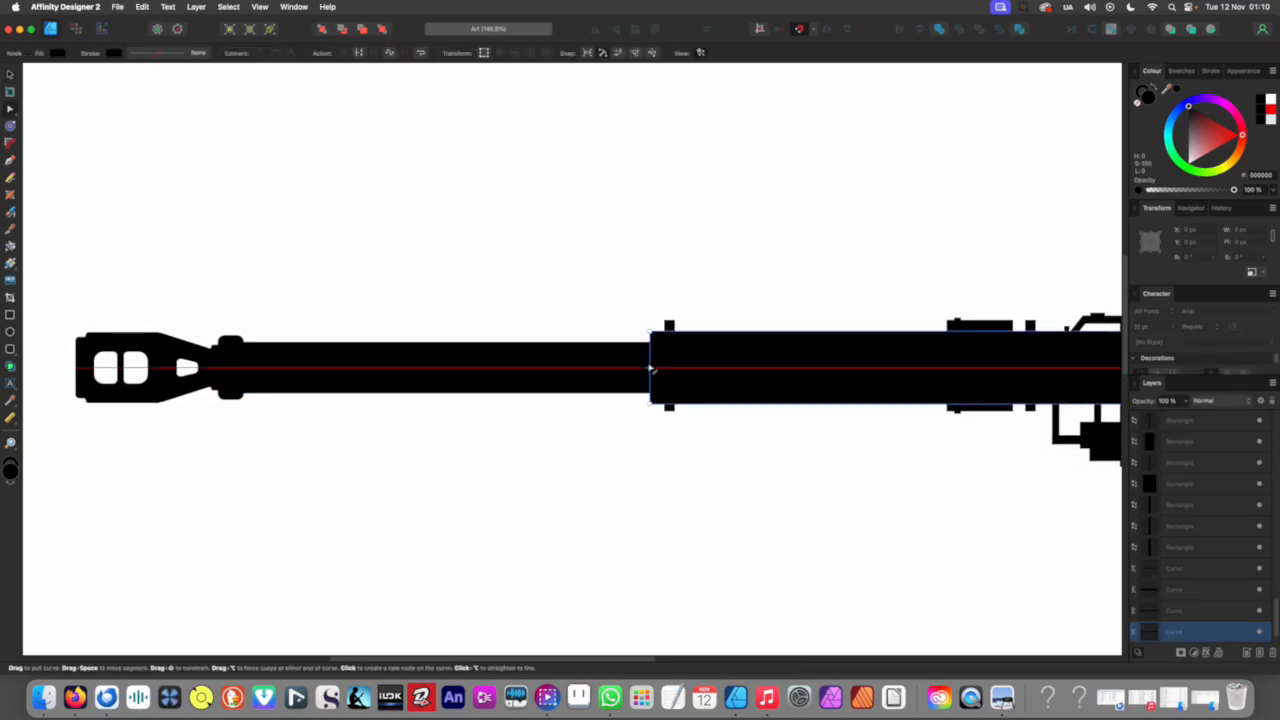
pyautogui.click(649, 367)
pyautogui.moveTo(616, 368); pyautogui.dragTo(613, 368)
pyautogui.scroll(-8, 606, 367)
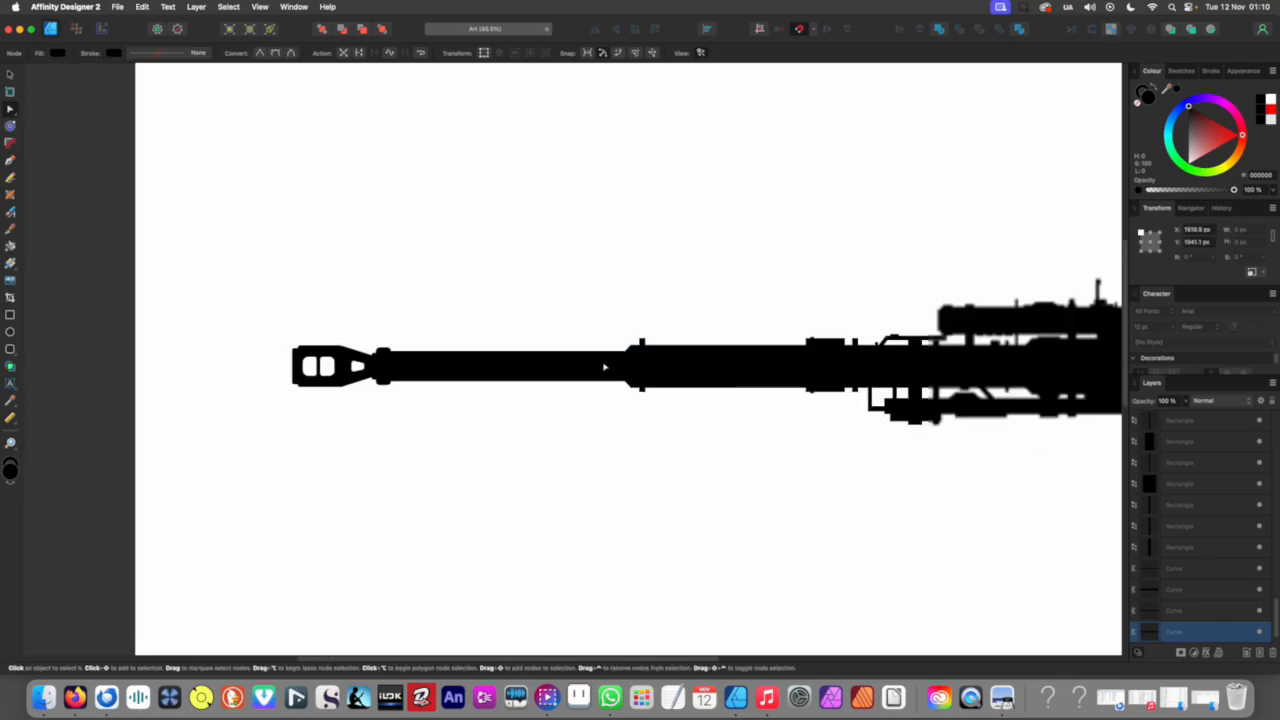
pyautogui.click(630, 436)
pyautogui.hscroll(2, 590, 408)
pyautogui.scroll(5, 563, 378)
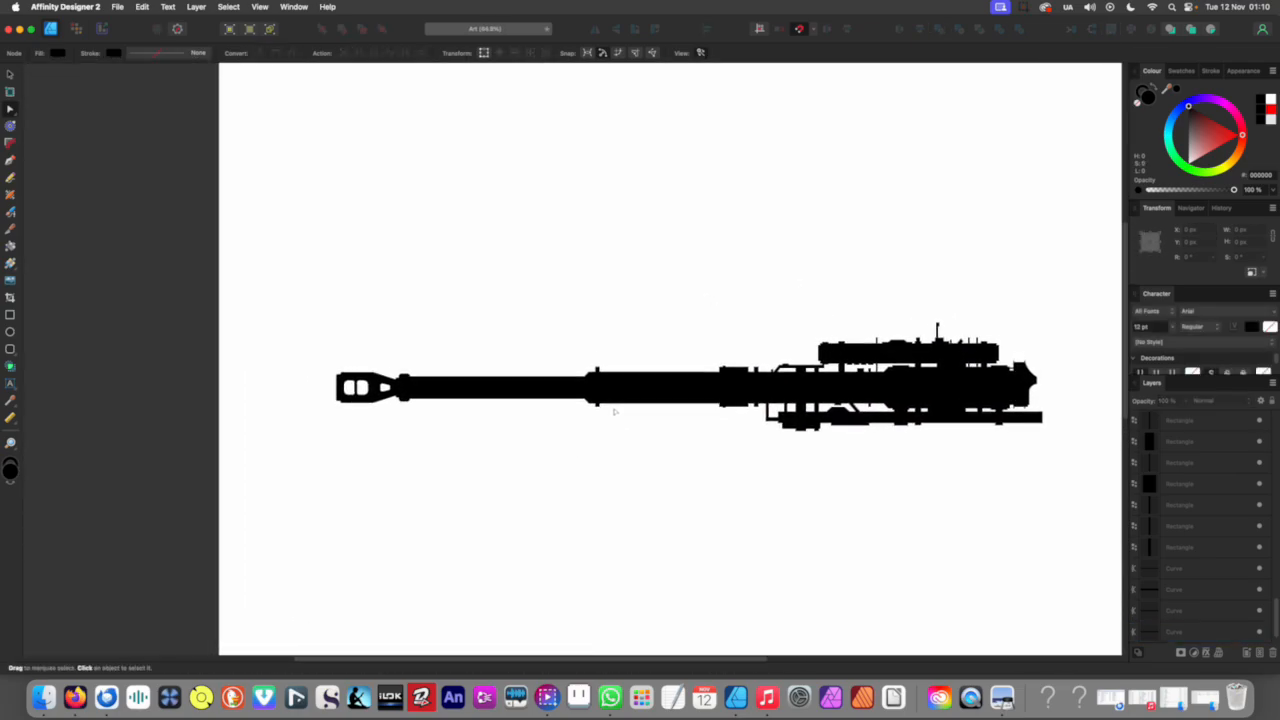
# Step: Draw a black rectangle across the thin barrel behind the rounded collar and extend it past both edges, about 253 × 132 px
pyautogui.scroll(6, 613, 412)
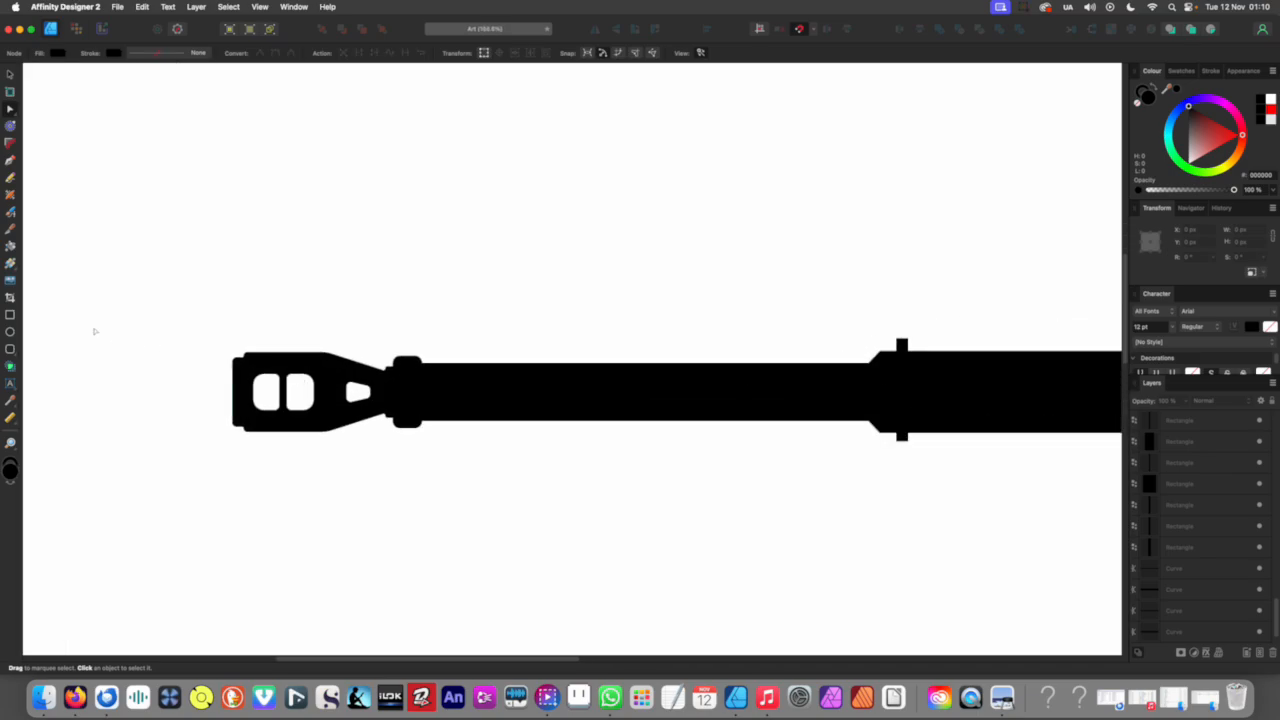
pyautogui.click(12, 315)
pyautogui.moveTo(450, 362); pyautogui.dragTo(574, 430)
pyautogui.scroll(3, 512, 372)
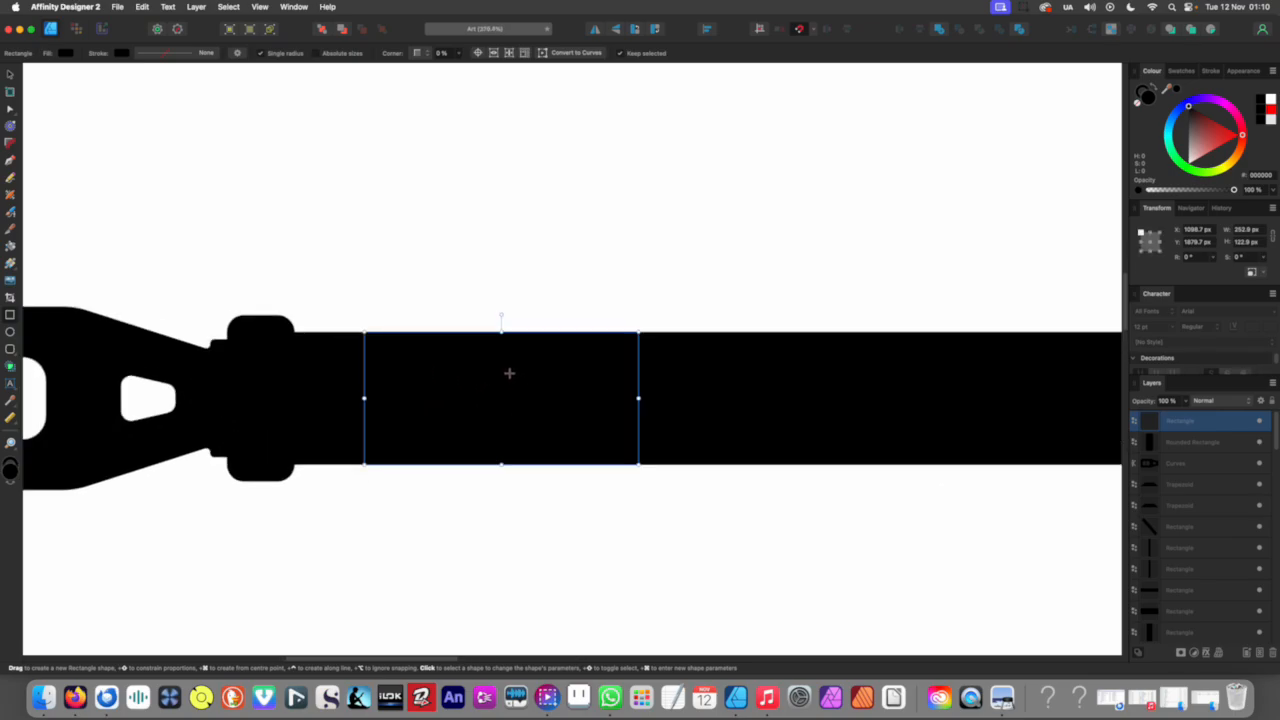
pyautogui.scroll(2, 509, 373)
pyautogui.moveTo(497, 315); pyautogui.dragTo(497, 308)
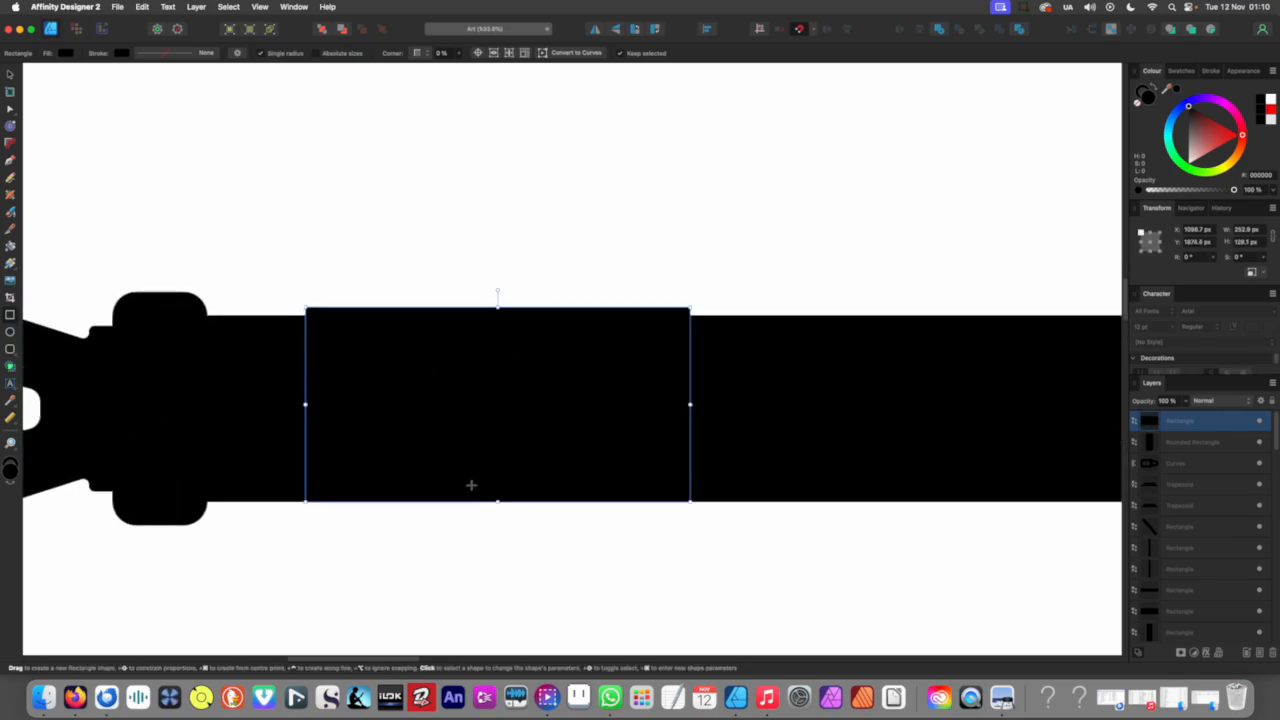
pyautogui.moveTo(497, 501); pyautogui.dragTo(497, 507)
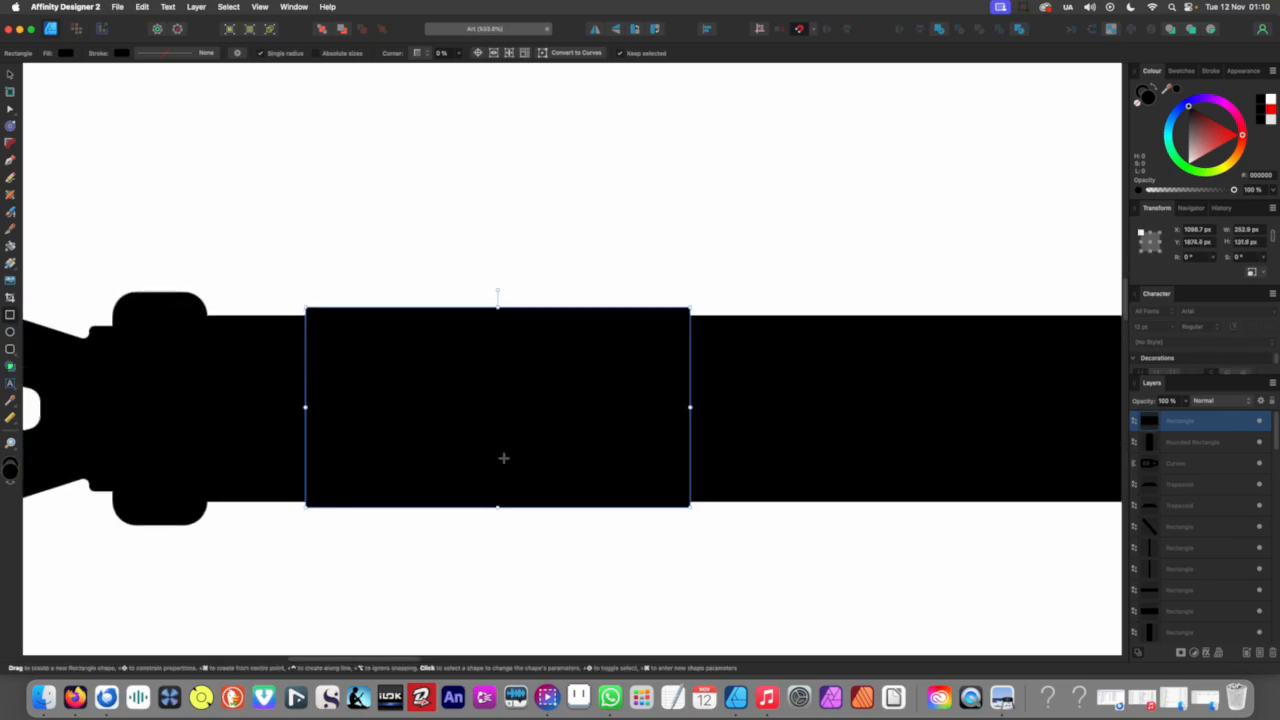
pyautogui.scroll(-10, 482, 456)
pyautogui.click(480, 481)
pyautogui.scroll(5, 481, 444)
pyautogui.press('v')
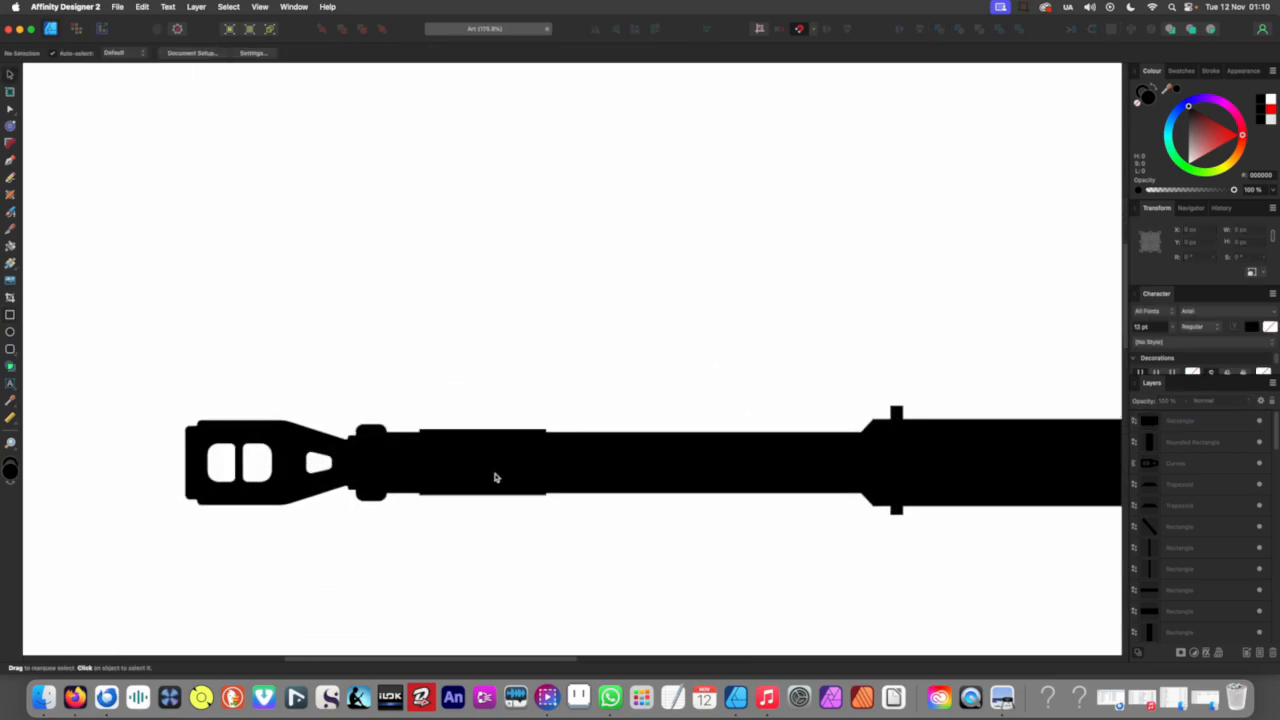
# Step: Turn the barrel rectangle into several narrow raised bands along the thin barrel, plus a copy about 114 px wide near the tapered shoulder
pyautogui.click(494, 478)
pyautogui.moveTo(546, 462); pyautogui.dragTo(909, 474)
pyautogui.scroll(5, 392, 460)
pyautogui.scroll(-4, 615, 384)
pyautogui.scroll(-4, 615, 384)
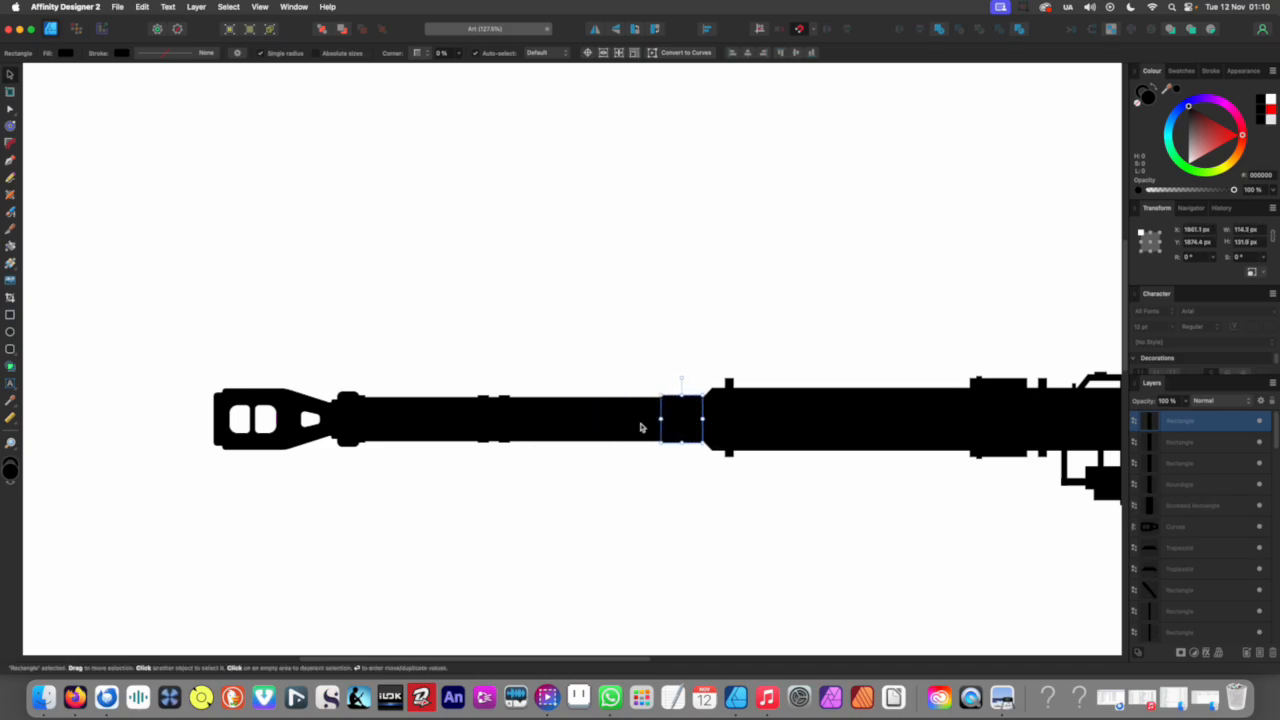
pyautogui.scroll(-6, 497, 494)
pyautogui.click(480, 537)
pyautogui.scroll(-2, 490, 520)
pyautogui.scroll(4, 508, 506)
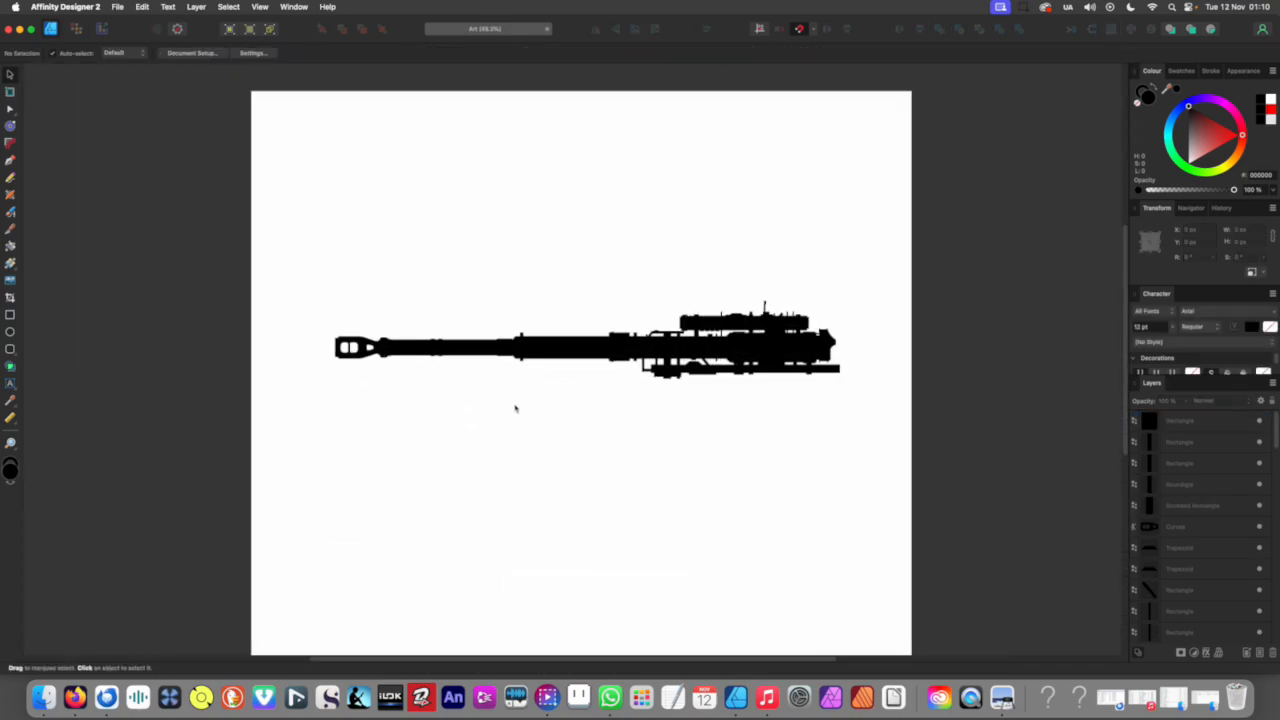
# Step: Fit the 114 px wide band against the tapered shoulder at X 1871.7 px, centre it vertically on the barrel and lengthen it toward the muzzle
pyautogui.scroll(6, 528, 355)
pyautogui.click(472, 320)
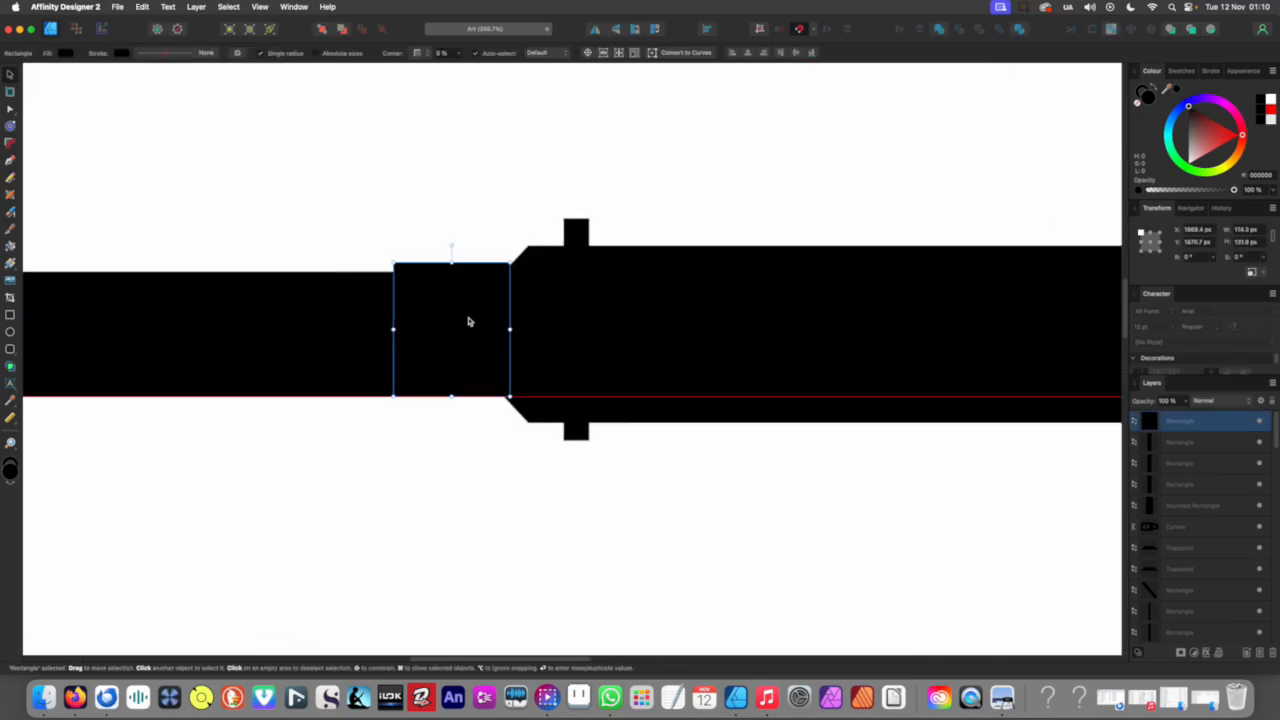
pyautogui.scroll(-6, 460, 335)
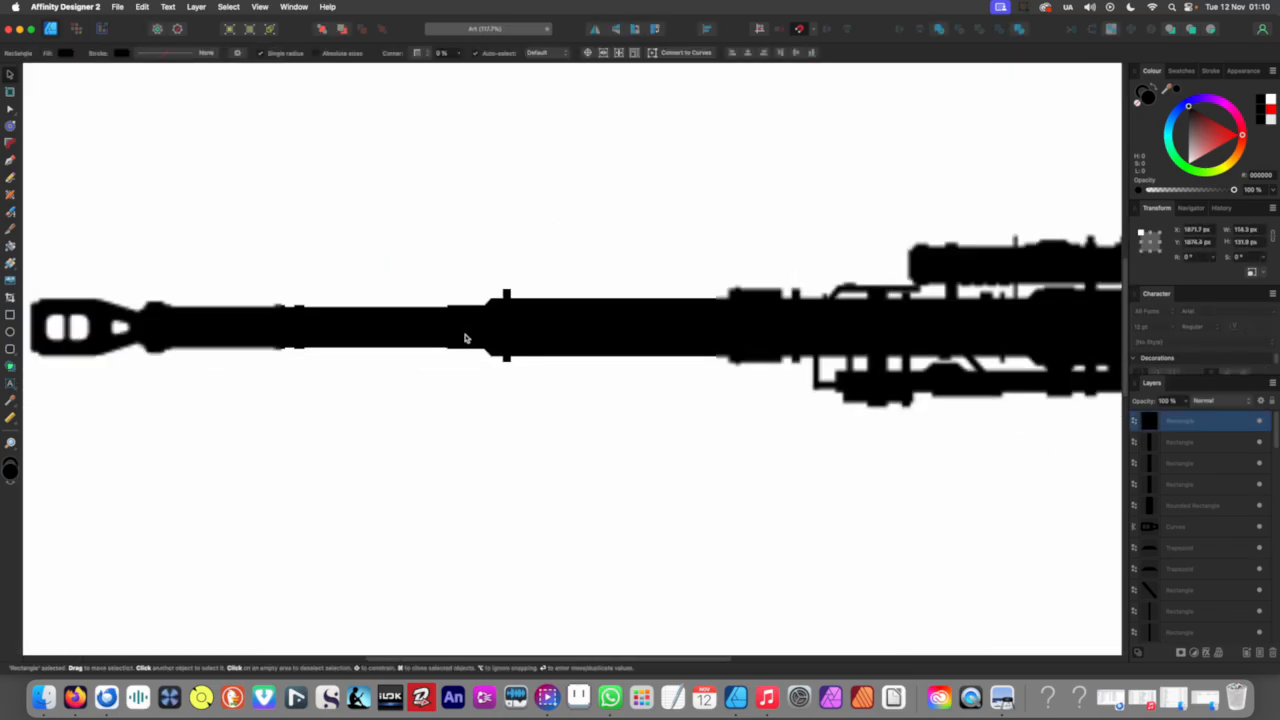
pyautogui.click(421, 399)
pyautogui.click(465, 359)
pyautogui.scroll(-1, 465, 359)
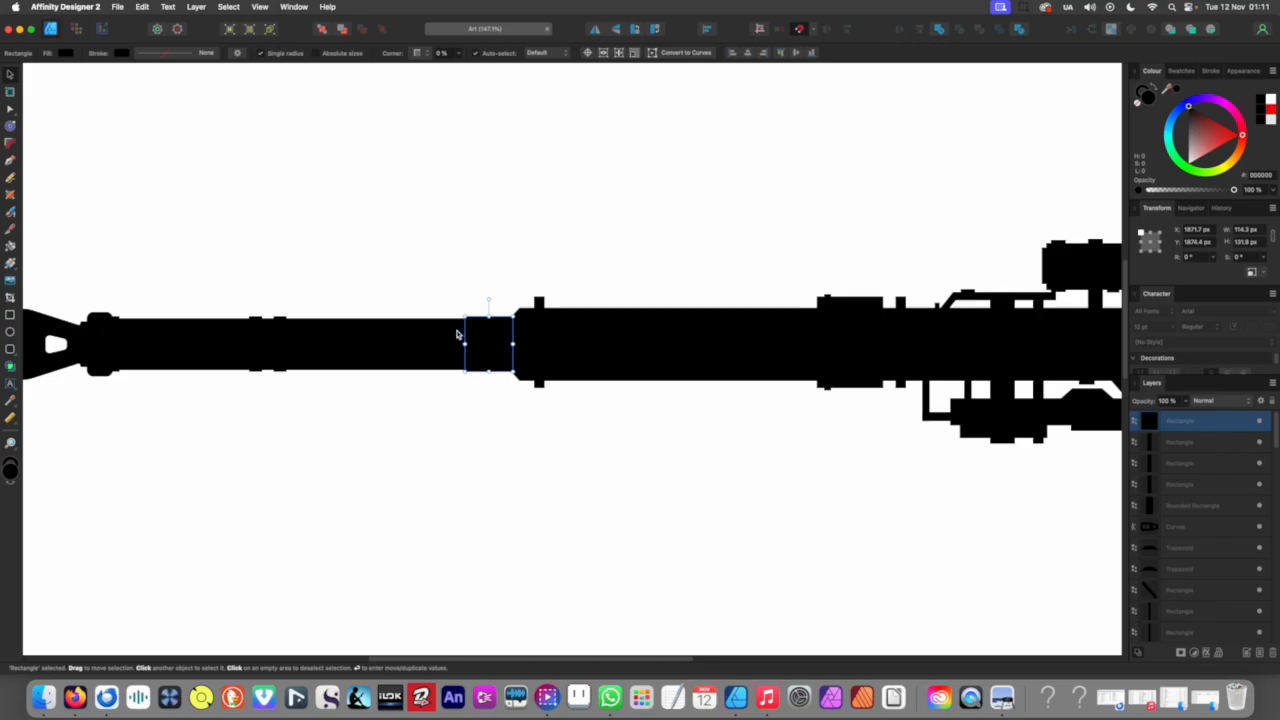
pyautogui.scroll(-5, 410, 388)
pyautogui.click(431, 441)
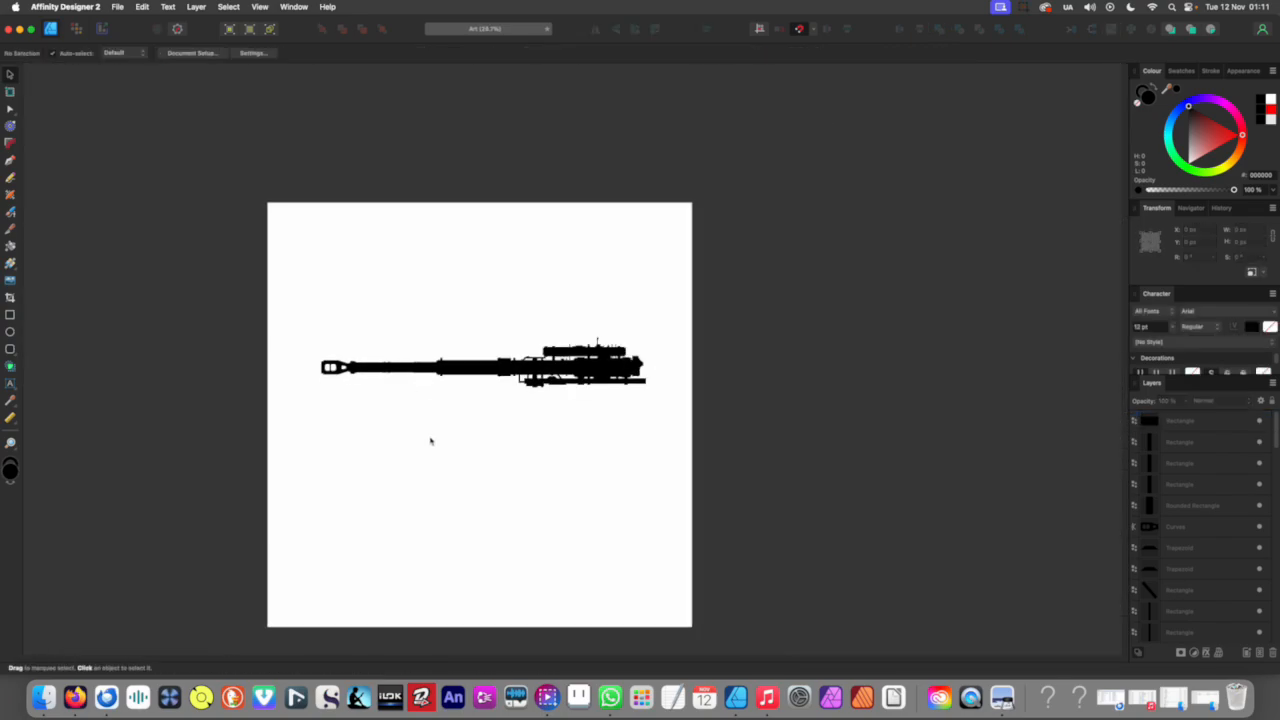
# Step: Draw a black rounded rectangle overlapping the muzzle's front end so that it forms an end cap
pyautogui.scroll(2, 420, 362)
pyautogui.scroll(5, 277, 369)
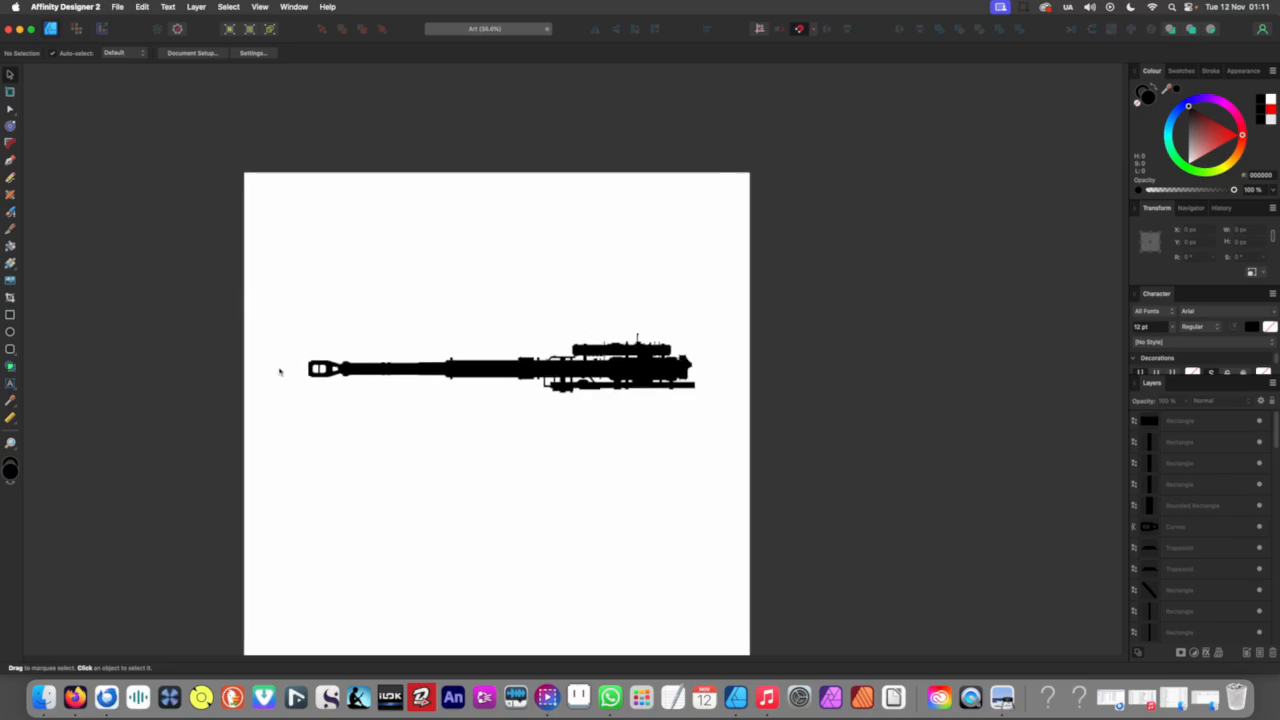
pyautogui.scroll(5, 305, 372)
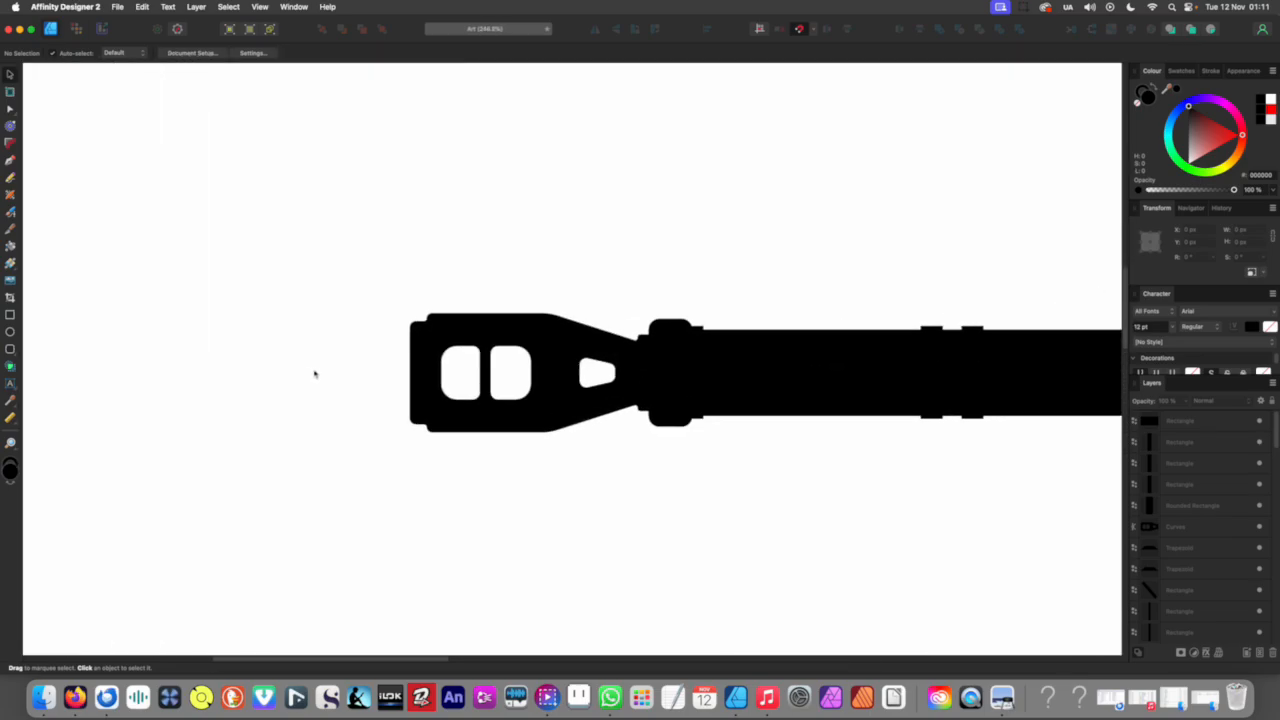
pyautogui.click(11, 349)
pyautogui.moveTo(364, 327); pyautogui.dragTo(432, 418)
pyautogui.press('v')
pyautogui.scroll(-8, 430, 417)
pyautogui.click(395, 425)
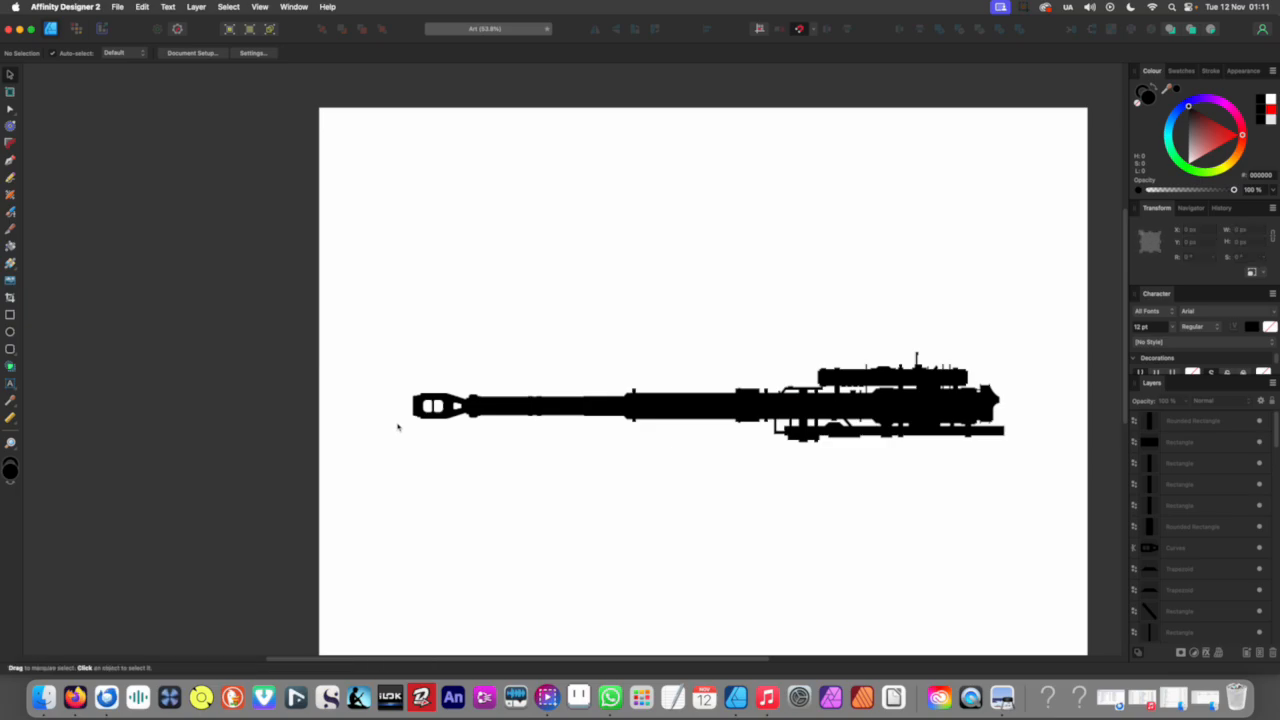
# Step: Group all parts of the weapon silhouette and move the group up the page to about X 431 px, Y 744 px
pyautogui.scroll(-5, 394, 388)
pyautogui.moveTo(326, 315); pyautogui.dragTo(701, 477)
pyautogui.press('super+g')
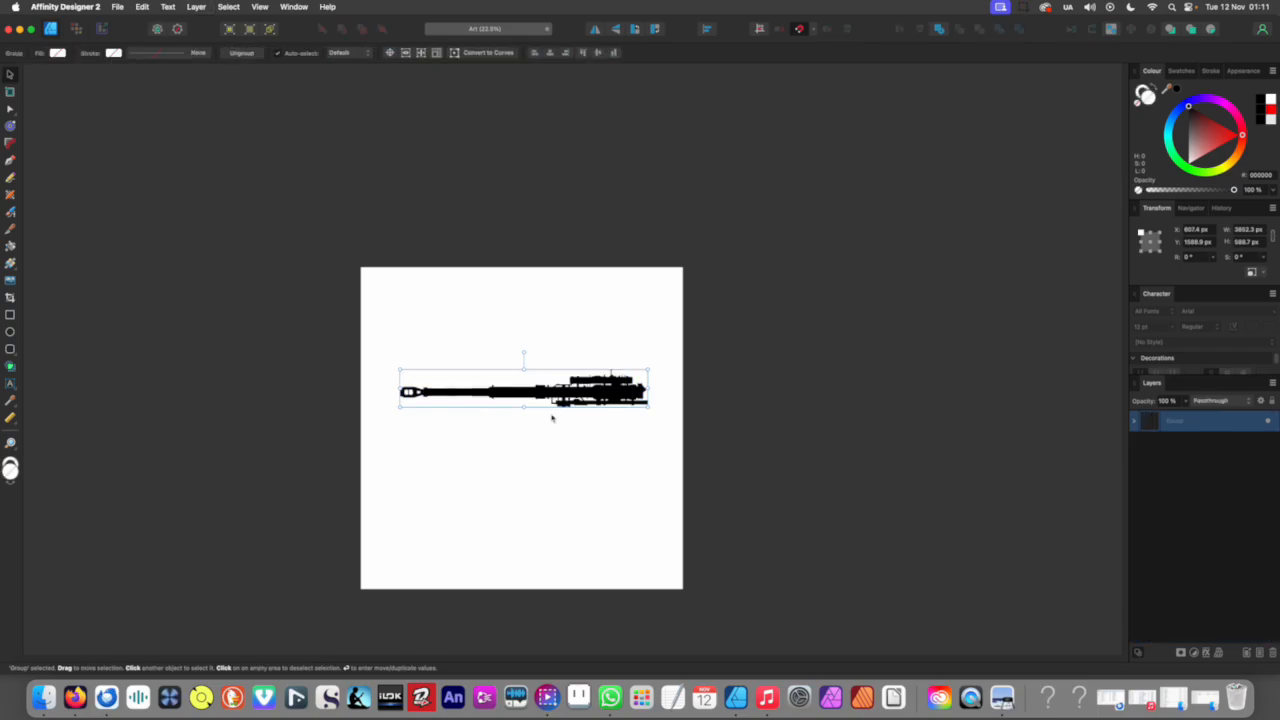
pyautogui.scroll(3, 551, 417)
pyautogui.moveTo(631, 372); pyautogui.dragTo(610, 281)
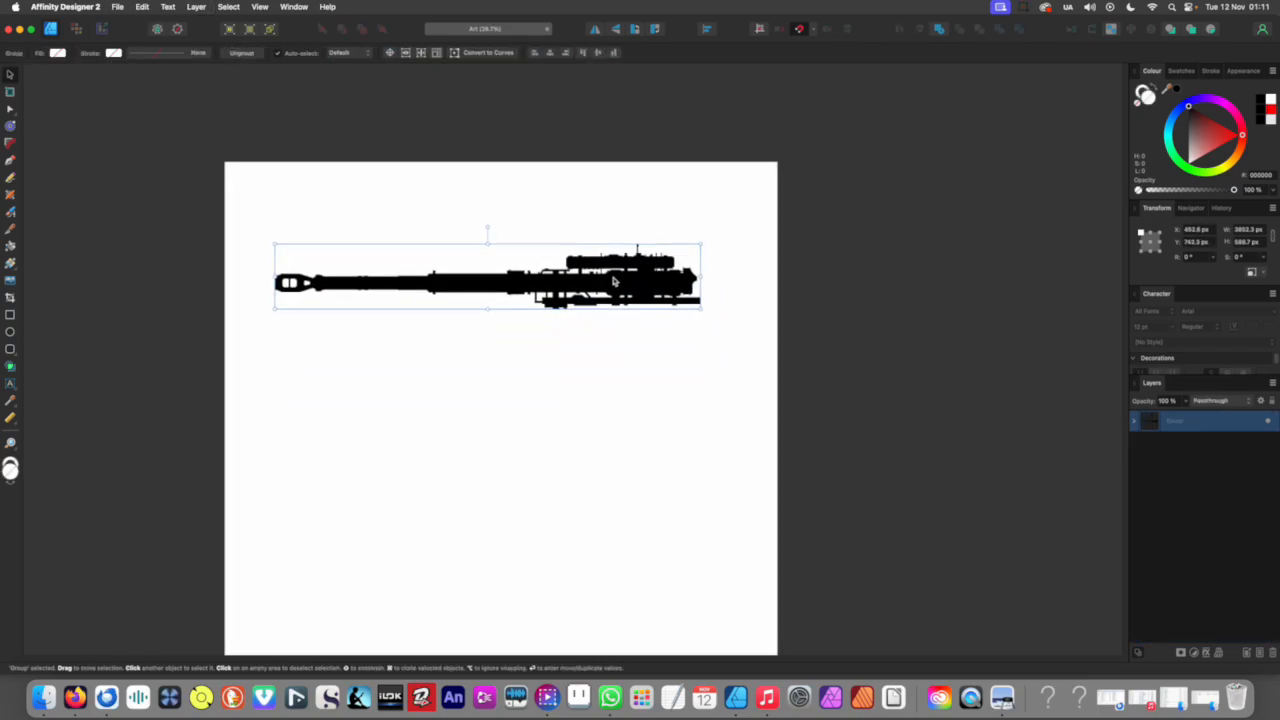
pyautogui.click(603, 360)
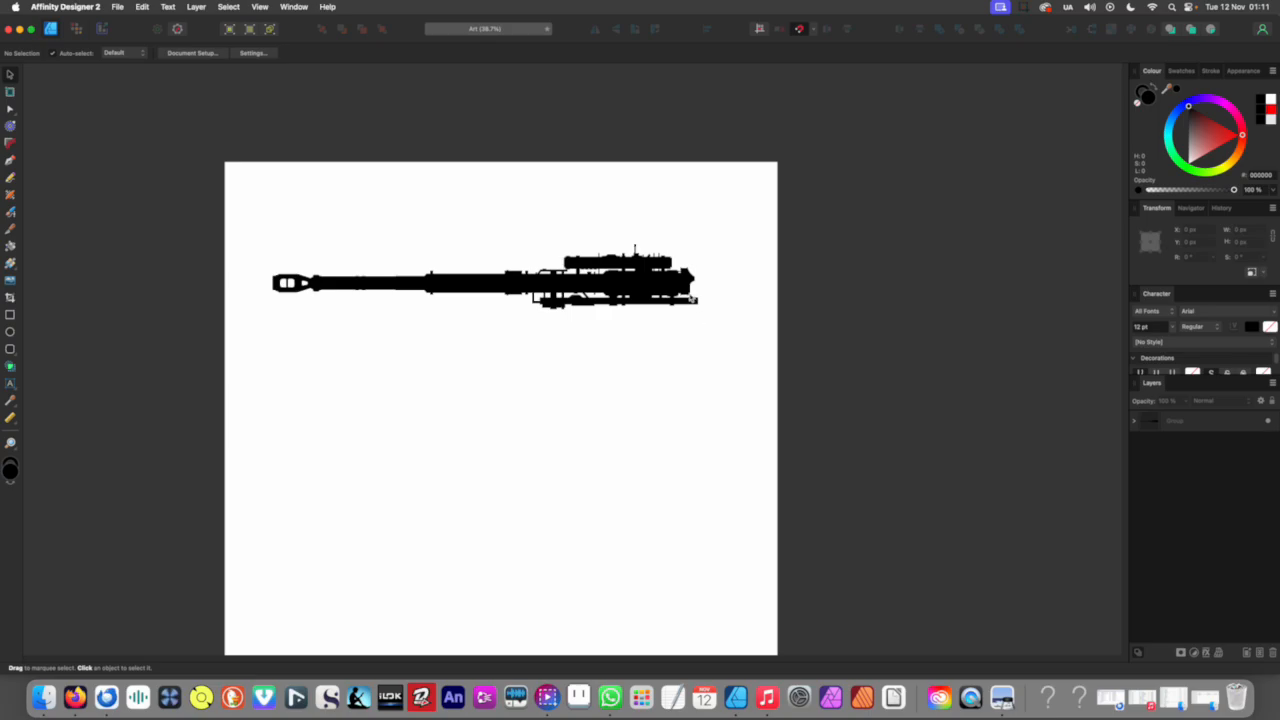
pyautogui.scroll(2, 669, 327)
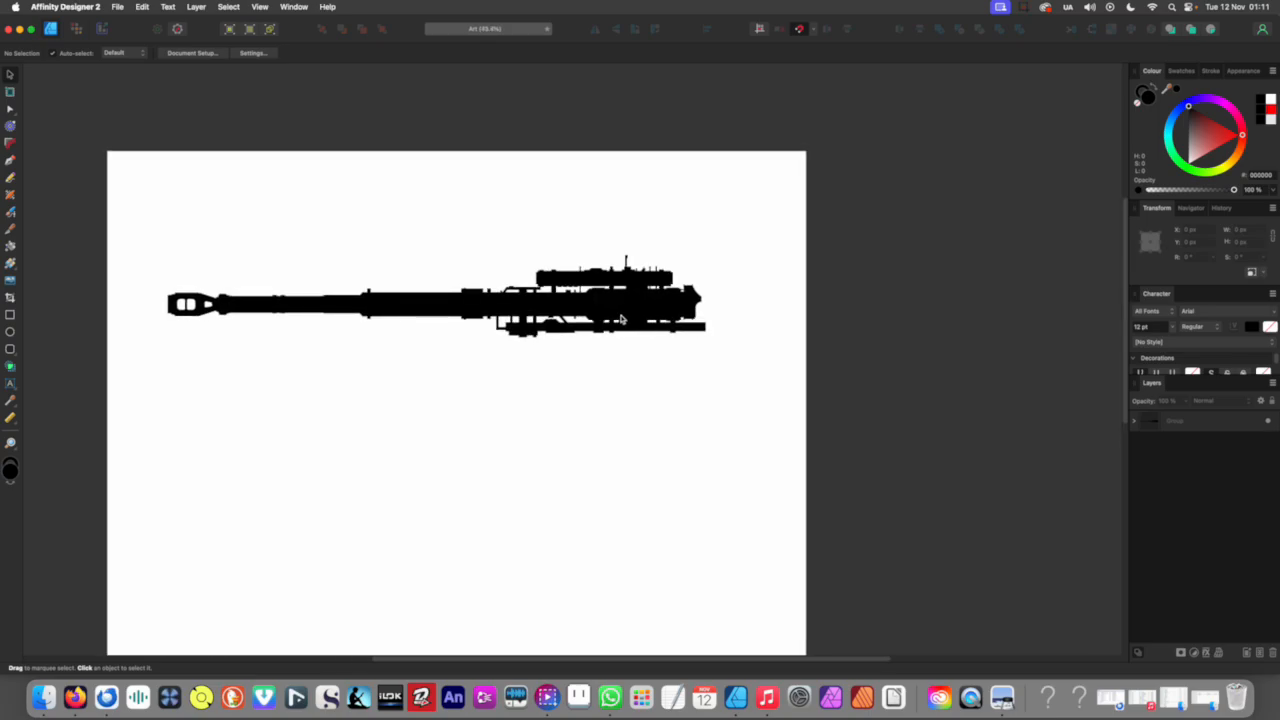
pyautogui.scroll(-1, 620, 320)
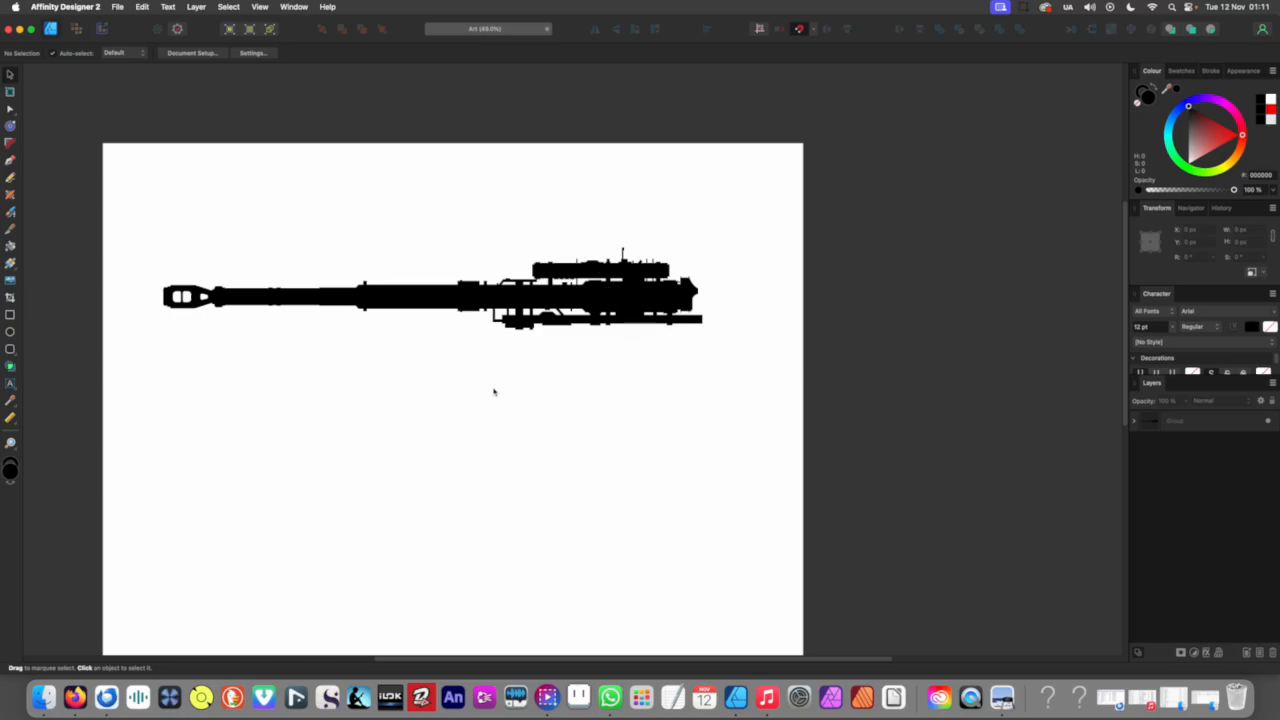
pyautogui.scroll(3, 588, 347)
pyautogui.scroll(-4, 580, 347)
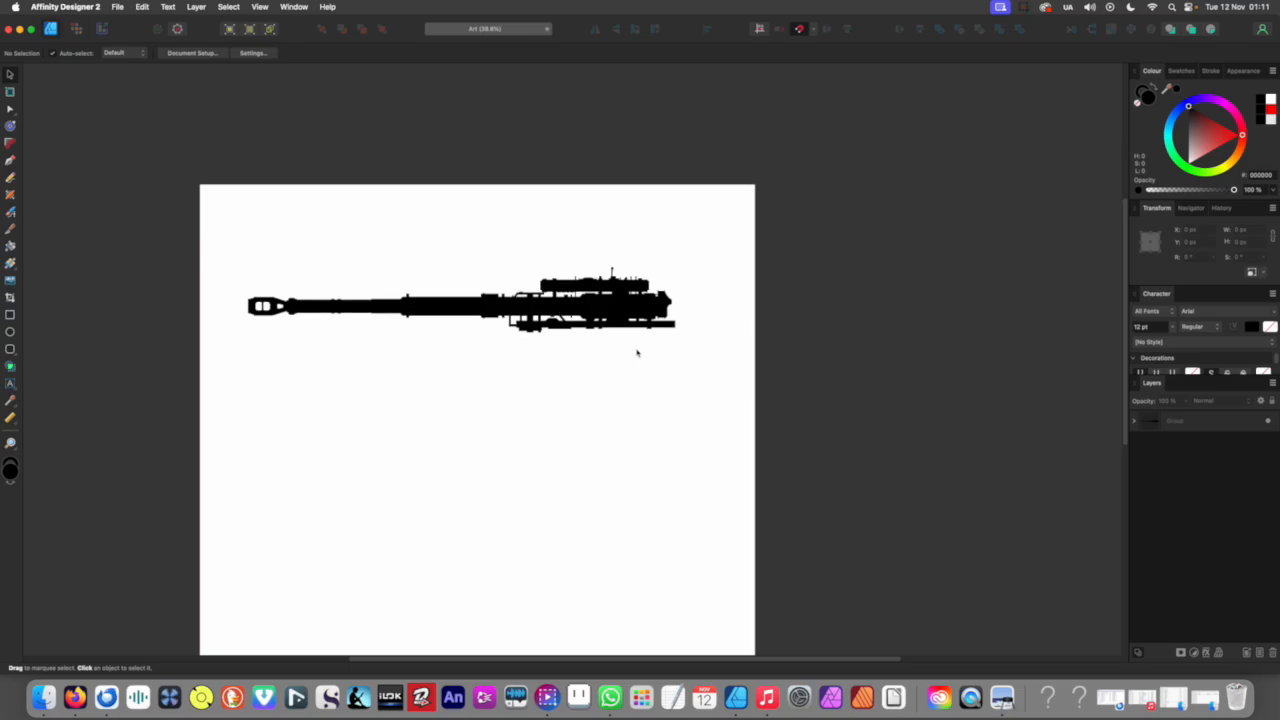
pyautogui.scroll(1, 559, 359)
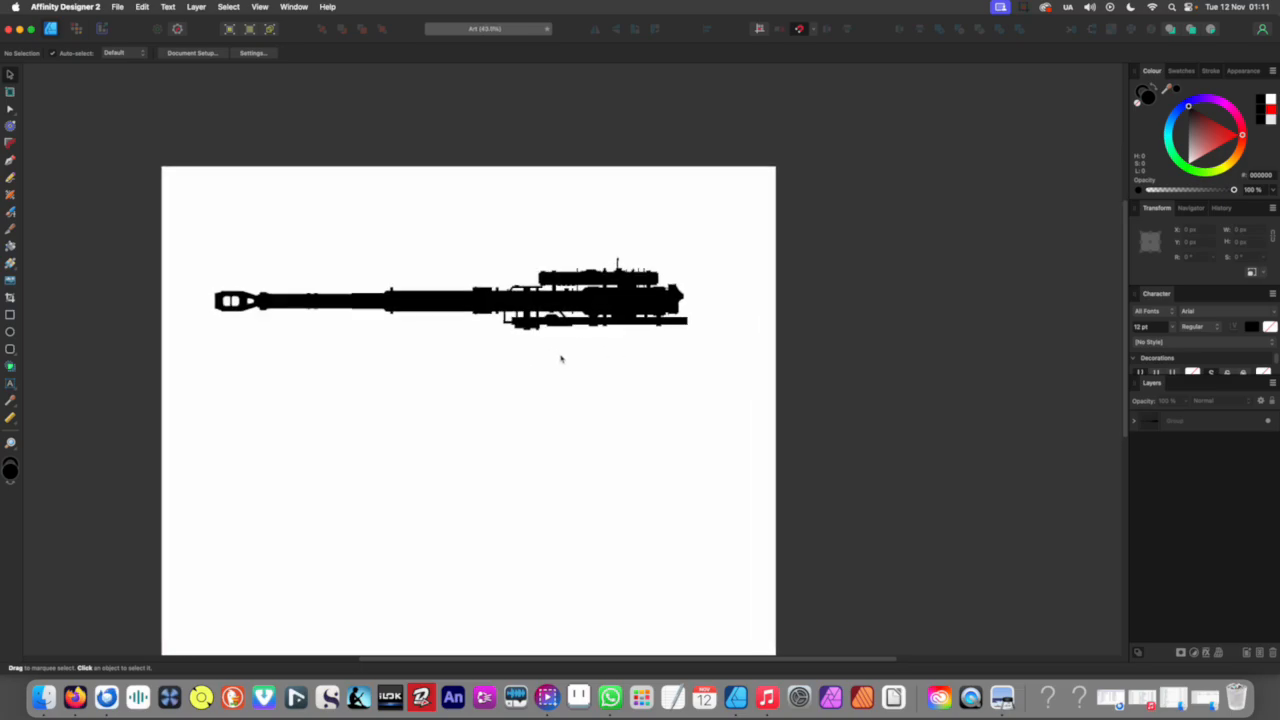
pyautogui.scroll(1, 650, 345)
pyautogui.click(655, 318)
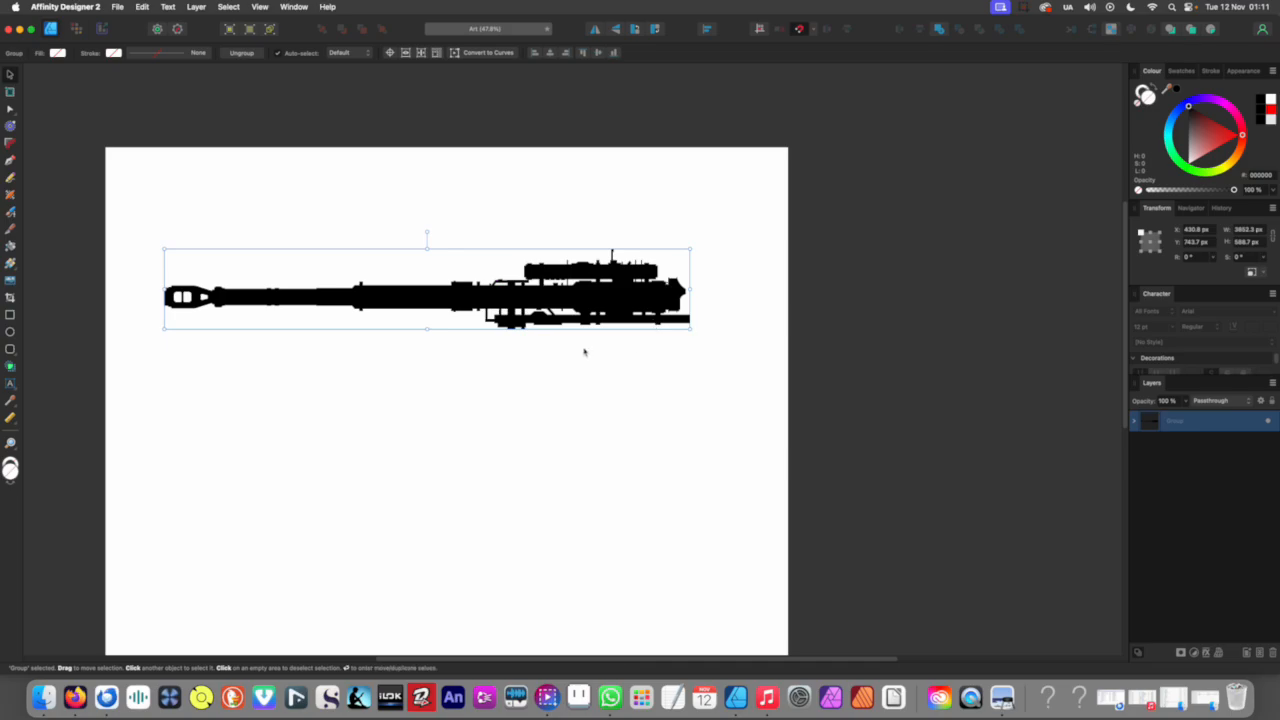
# Step: Draw a black circle about 555 px in diameter and place it beneath the weapon's rear body as a wheel
pyautogui.click(11, 334)
pyautogui.moveTo(445, 415); pyautogui.dragTo(546, 532)
pyautogui.press('v')
pyautogui.moveTo(488, 491); pyautogui.dragTo(597, 371)
pyautogui.moveTo(668, 422); pyautogui.dragTo(575, 362)
pyautogui.scroll(-5, 538, 332)
pyautogui.scroll(2, 538, 410)
pyautogui.scroll(5, 537, 433)
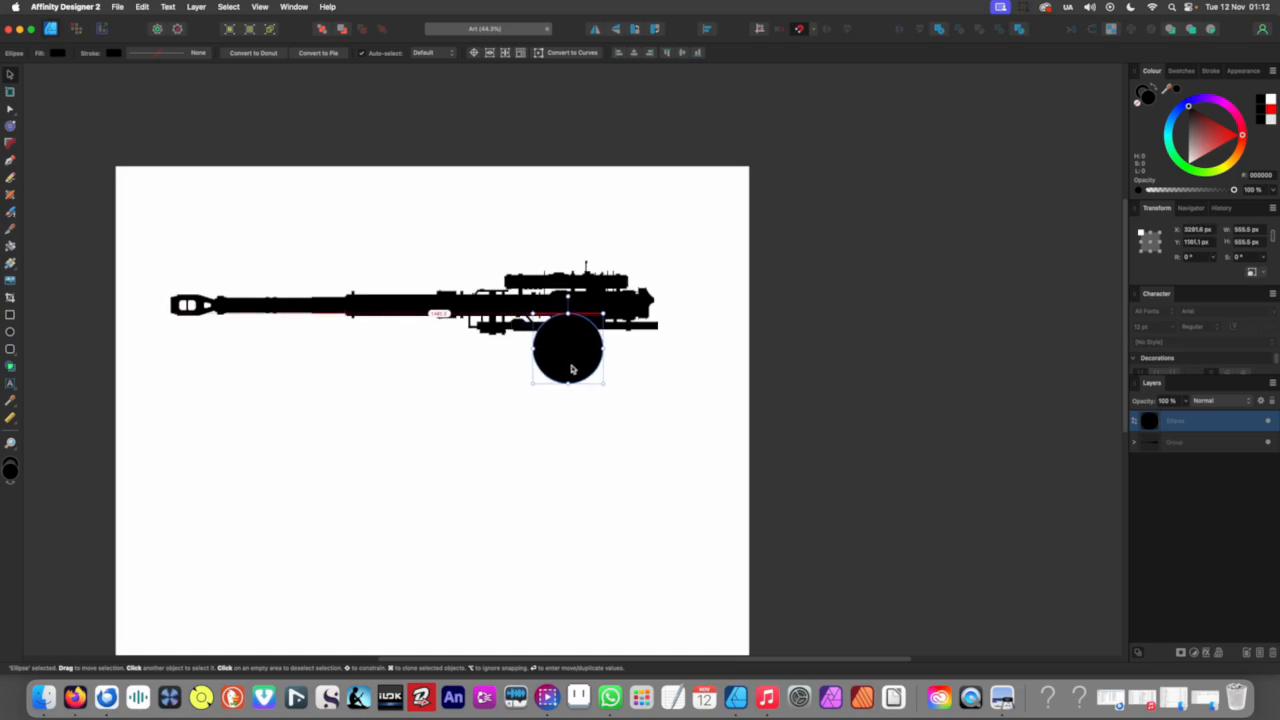
# Step: Enlarge the wheel circle and keep it overlapping the underside of the weapon's rear body
pyautogui.scroll(-6, 523, 403)
pyautogui.click(509, 418)
pyautogui.scroll(4, 538, 362)
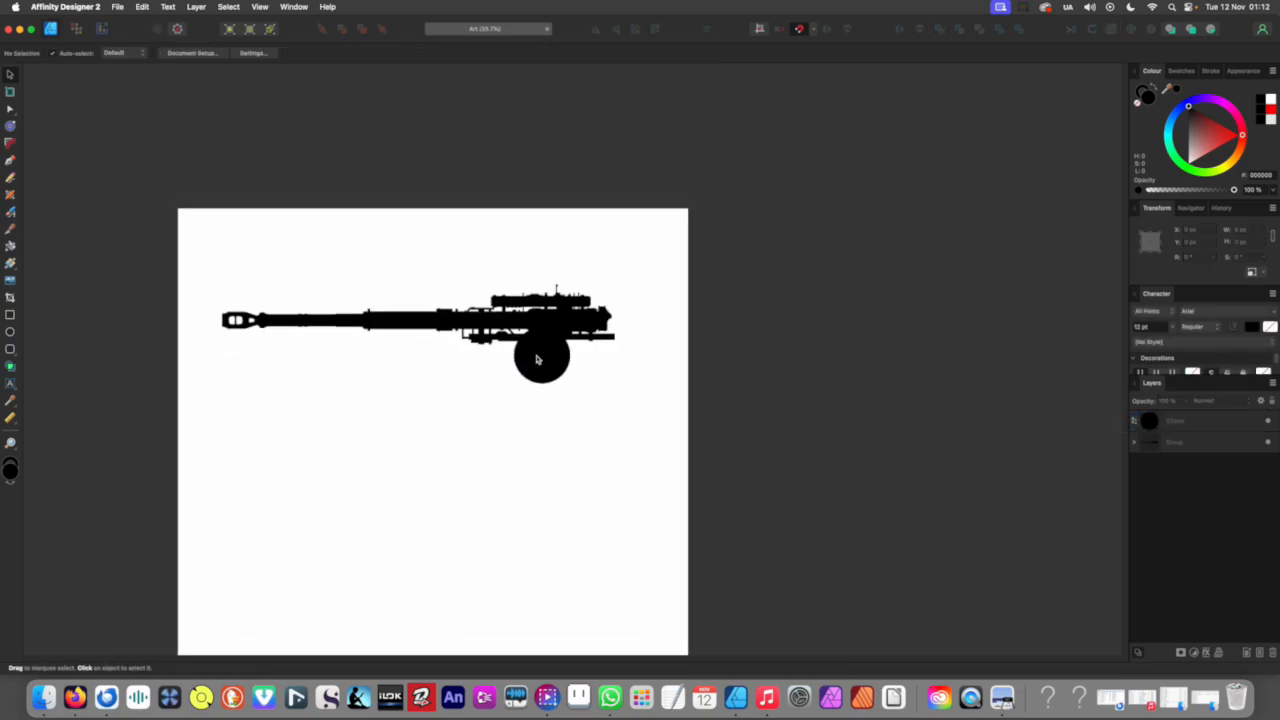
pyautogui.click(535, 364)
pyautogui.moveTo(570, 383); pyautogui.dragTo(534, 360)
pyautogui.scroll(-5, 527, 412)
pyautogui.scroll(3, 534, 397)
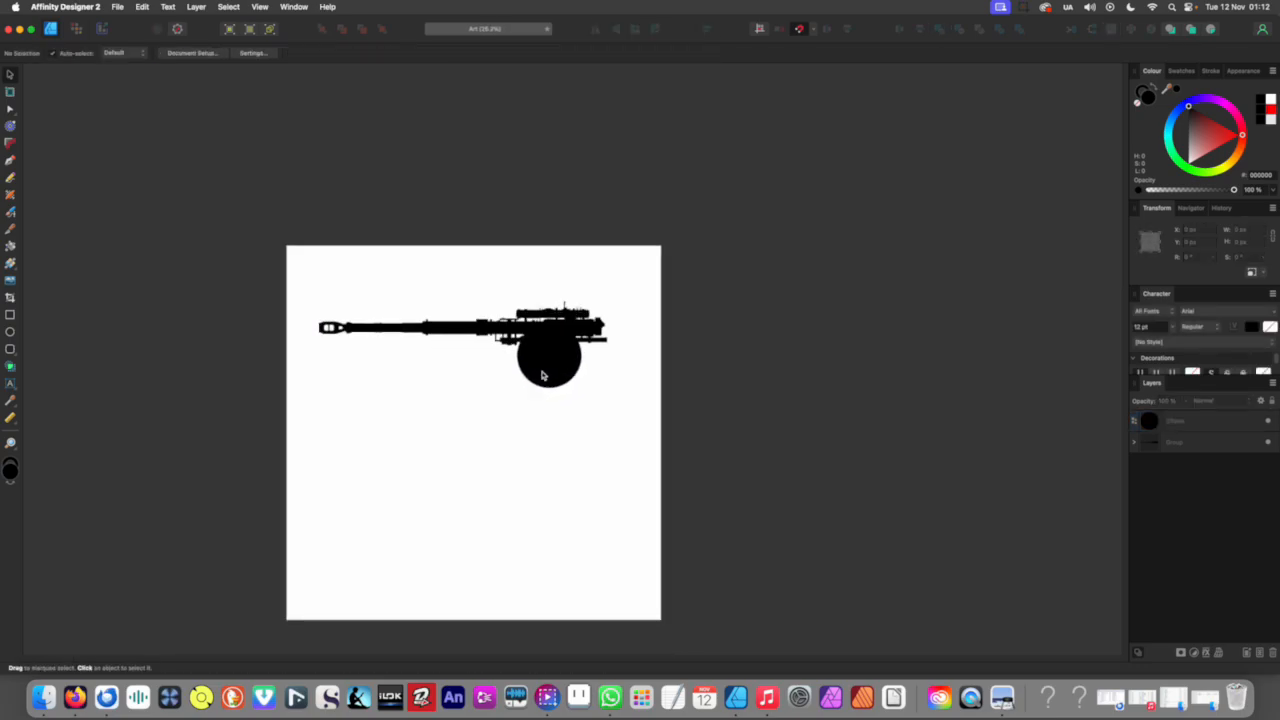
# Step: Duplicate the weapon together with its circle and place the copy in the lower part of the page
pyautogui.click(496, 438)
pyautogui.moveTo(473, 226); pyautogui.dragTo(538, 539)
pyautogui.click(654, 503)
# Step: Rotate the lower weapon copy to −23.4° so that its muzzle points upward above the circle
pyautogui.click(592, 490)
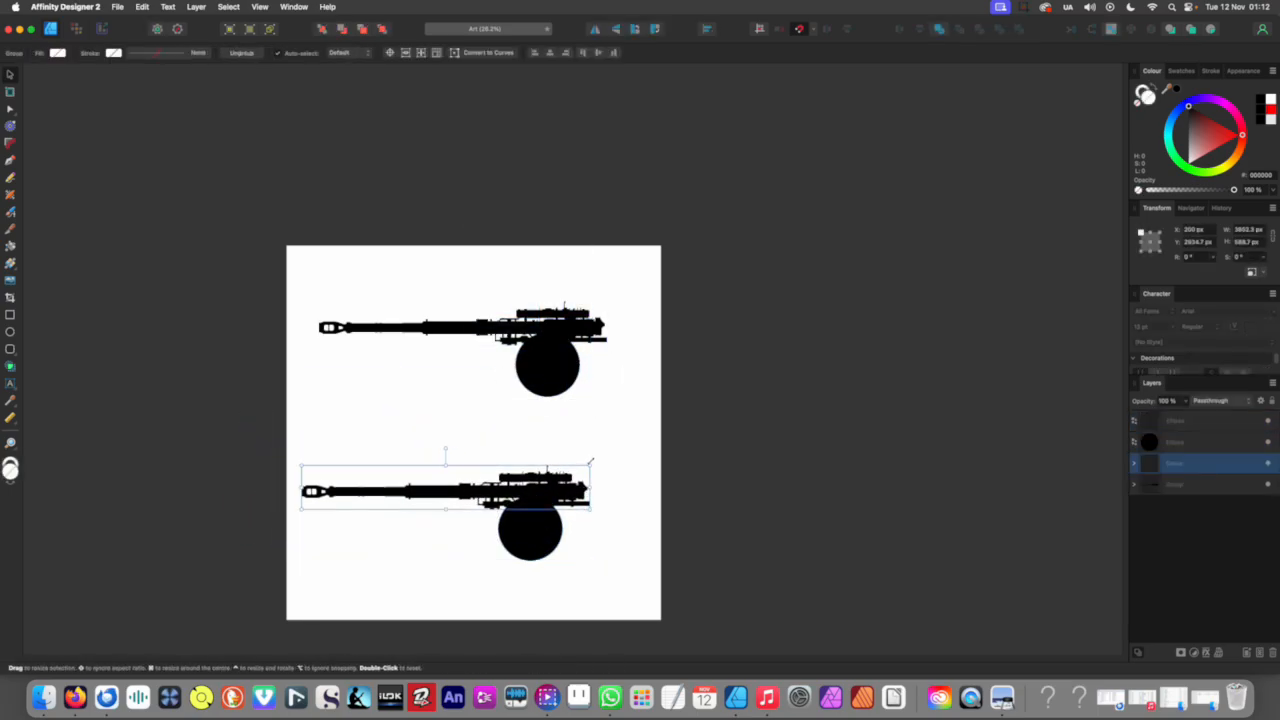
pyautogui.moveTo(596, 462); pyautogui.dragTo(566, 506)
pyautogui.click(623, 410)
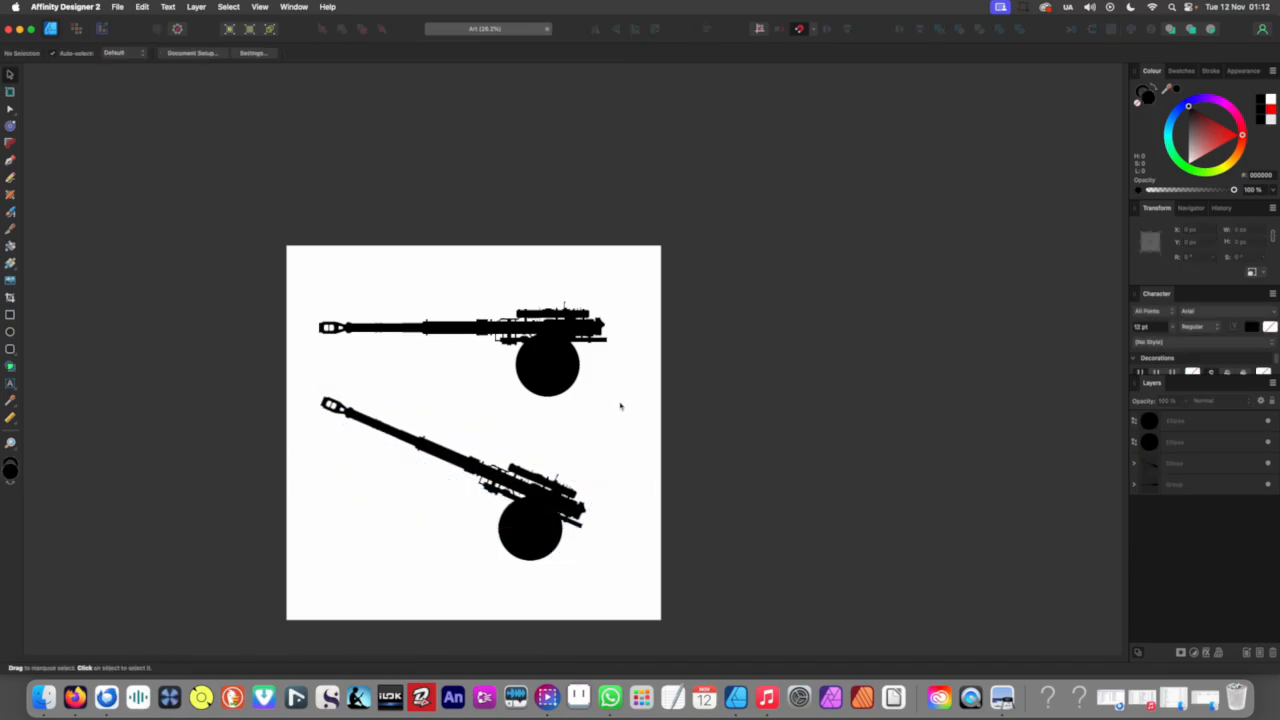
pyautogui.scroll(-4, 622, 408)
pyautogui.scroll(2, 617, 469)
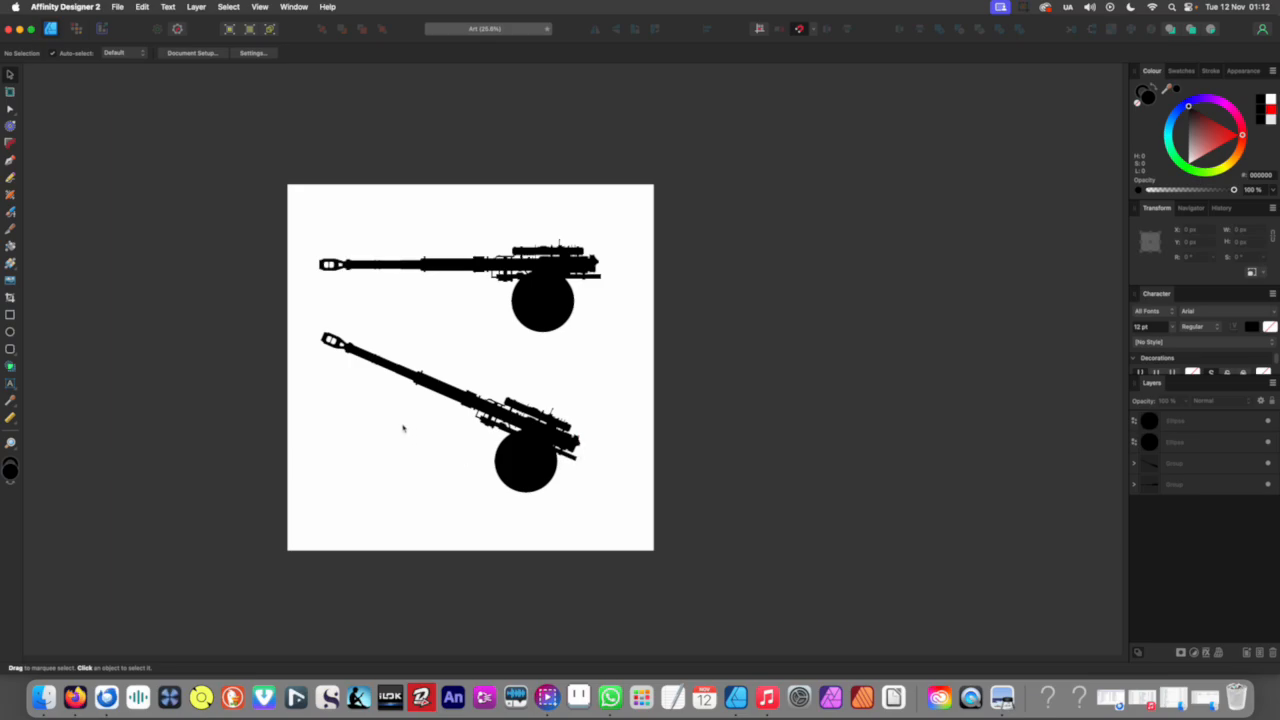
# Step: Delete both circles beneath the two weapons
pyautogui.click(499, 413)
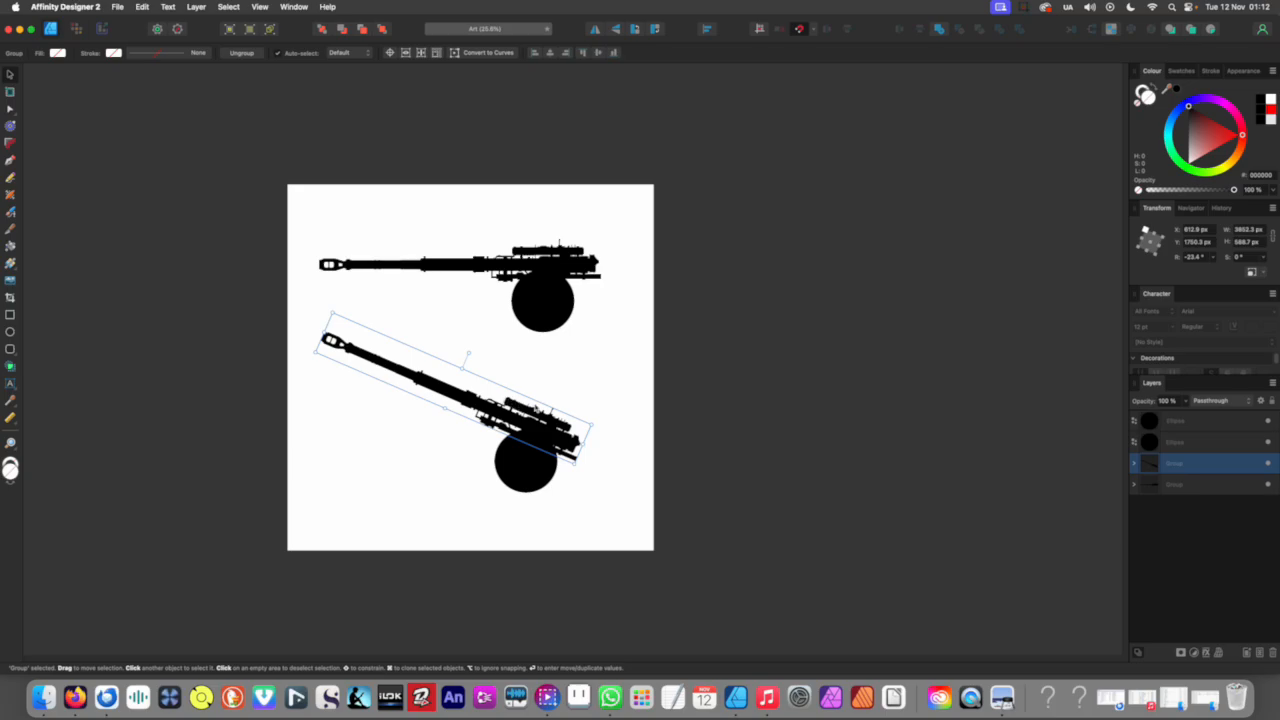
pyautogui.click(446, 460)
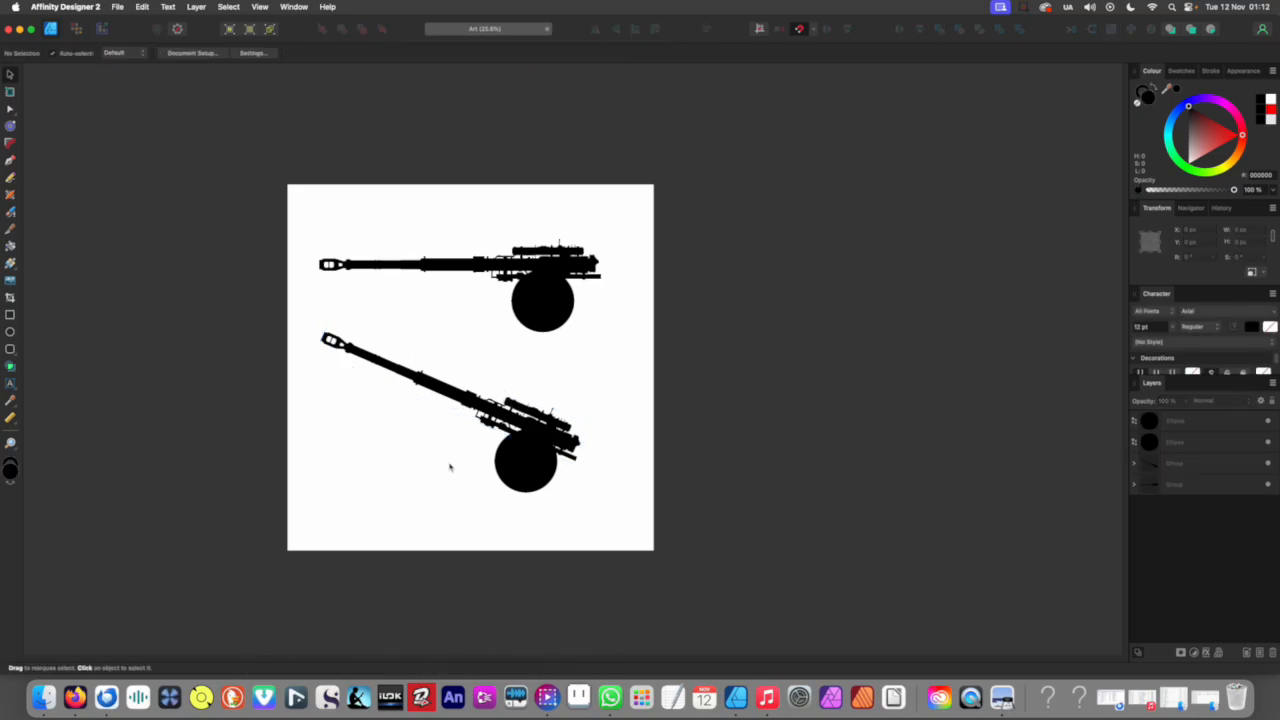
pyautogui.click(514, 483)
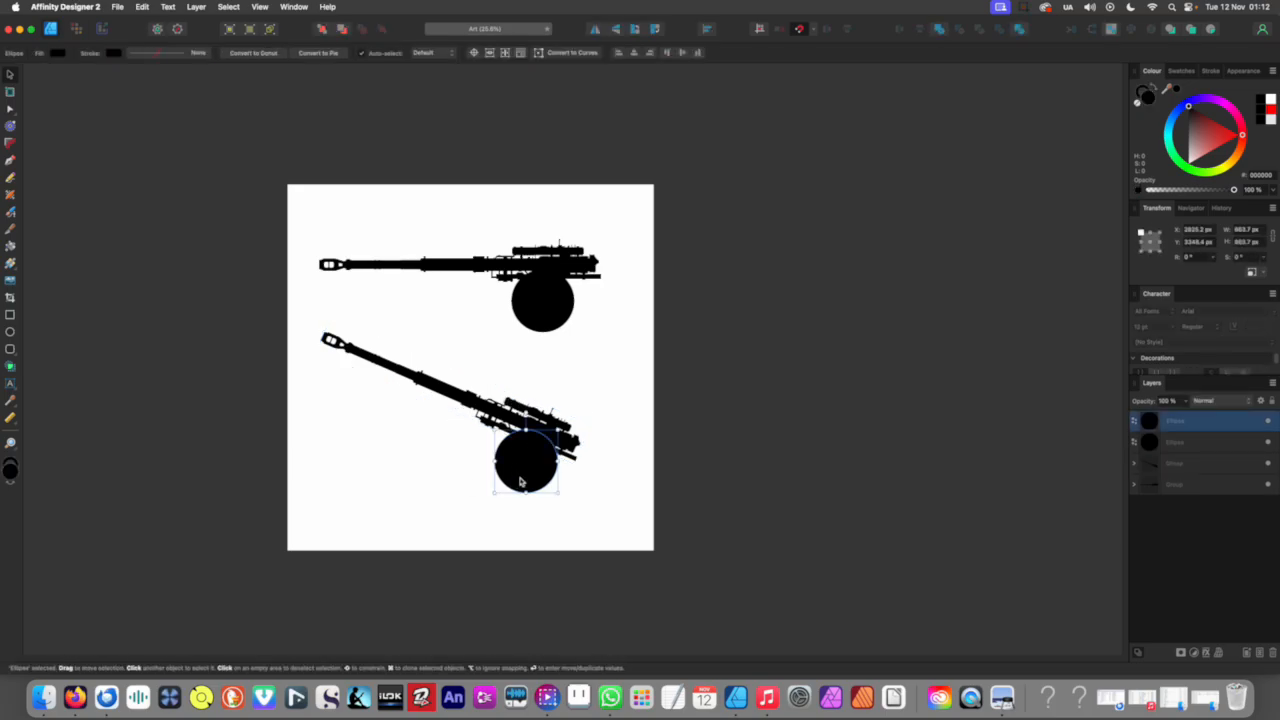
pyautogui.press('Delete')
pyautogui.press('Delete')
pyautogui.click(522, 472)
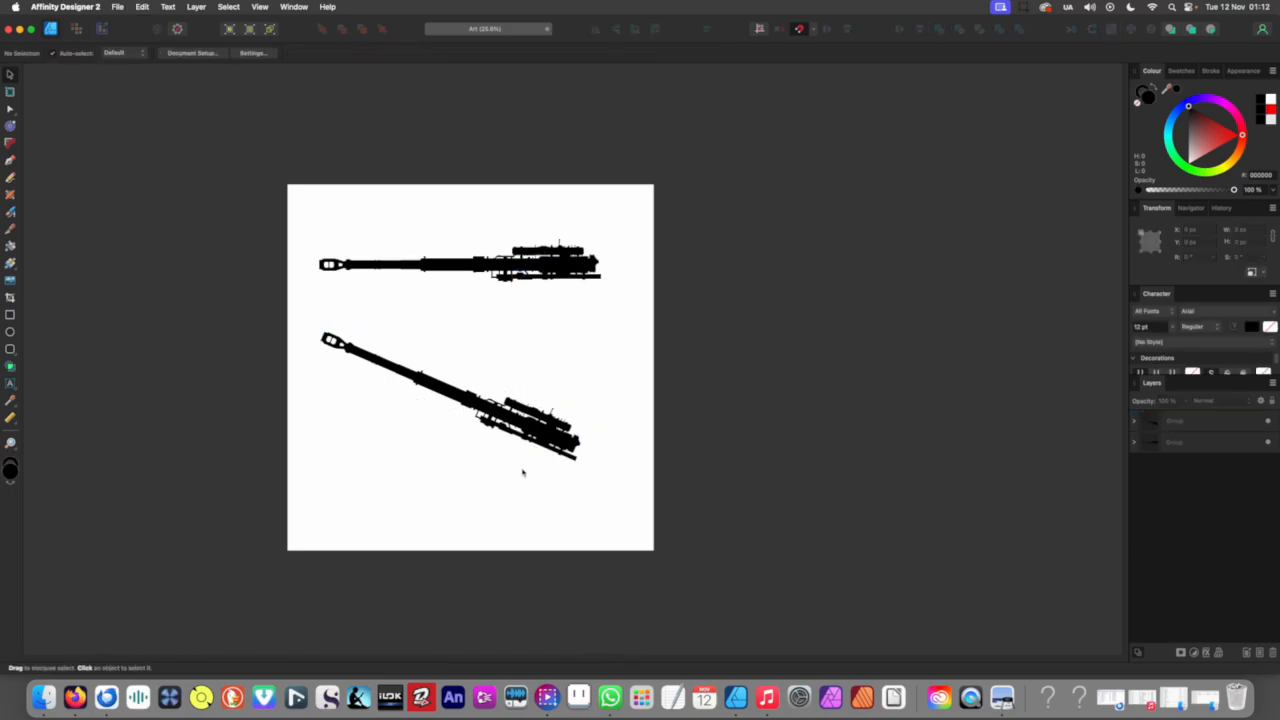
# Step: Rotate the tilted weapon copy more steeply, to about −51.9°, and shift it upward across the original weapon
pyautogui.click(573, 459)
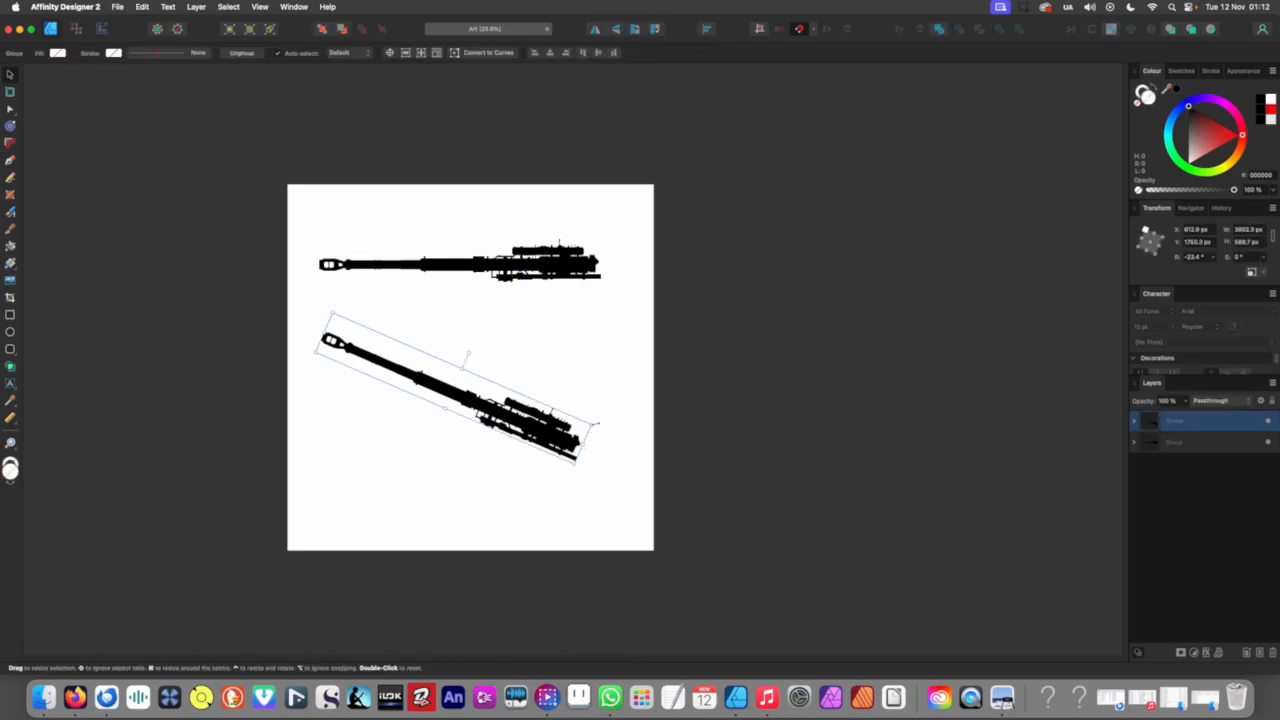
pyautogui.moveTo(576, 456); pyautogui.dragTo(535, 449)
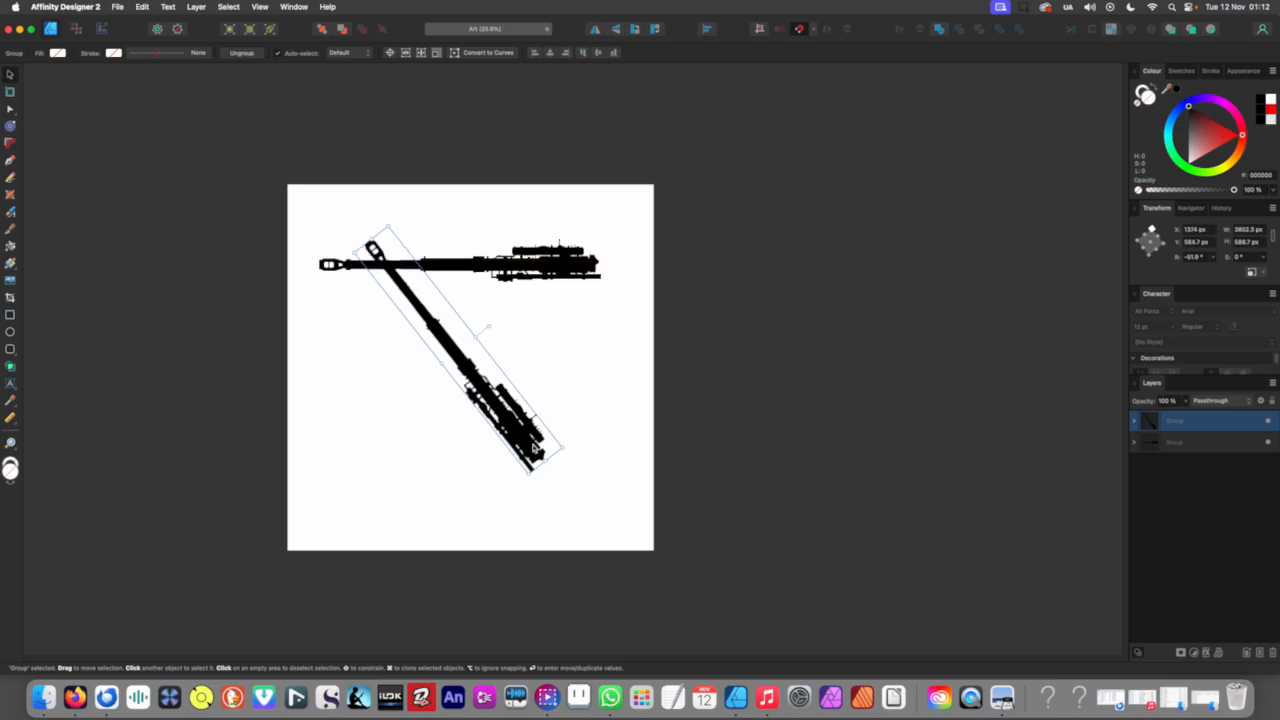
pyautogui.click(475, 492)
pyautogui.scroll(2, 509, 468)
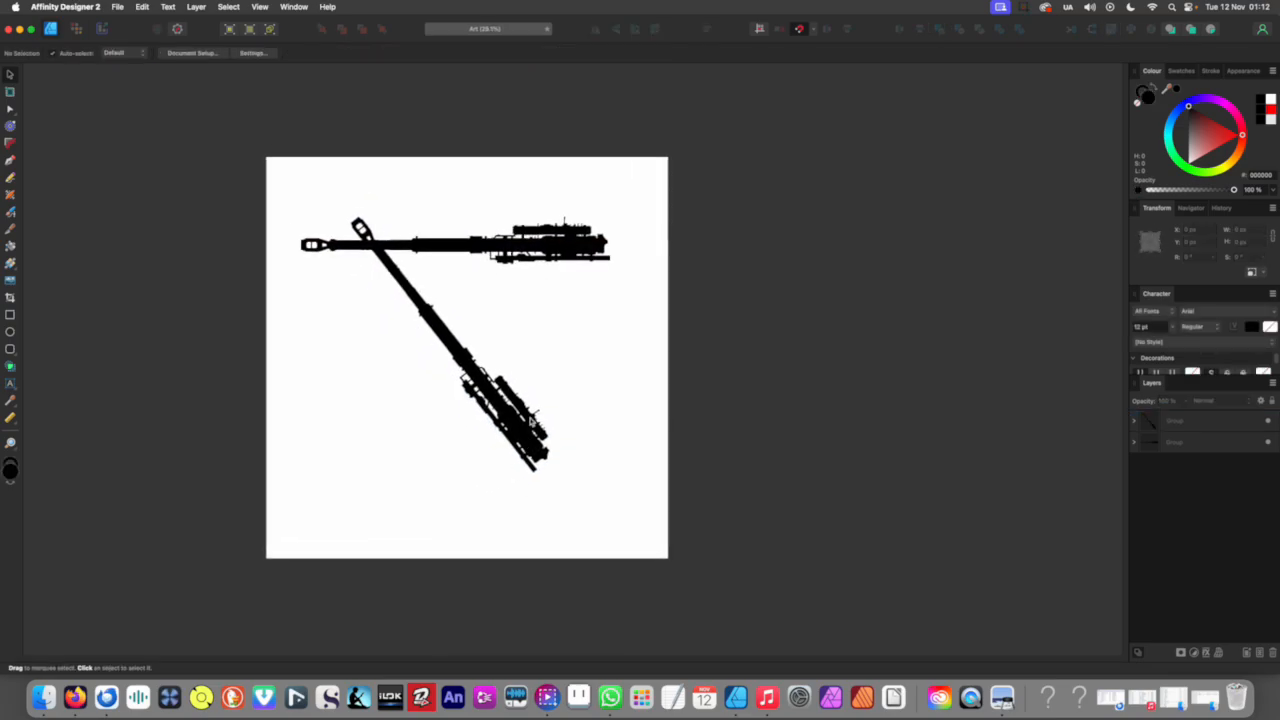
pyautogui.scroll(-1, 474, 418)
pyautogui.scroll(3, 490, 428)
pyautogui.click(548, 404)
pyautogui.moveTo(548, 404); pyautogui.dragTo(551, 398)
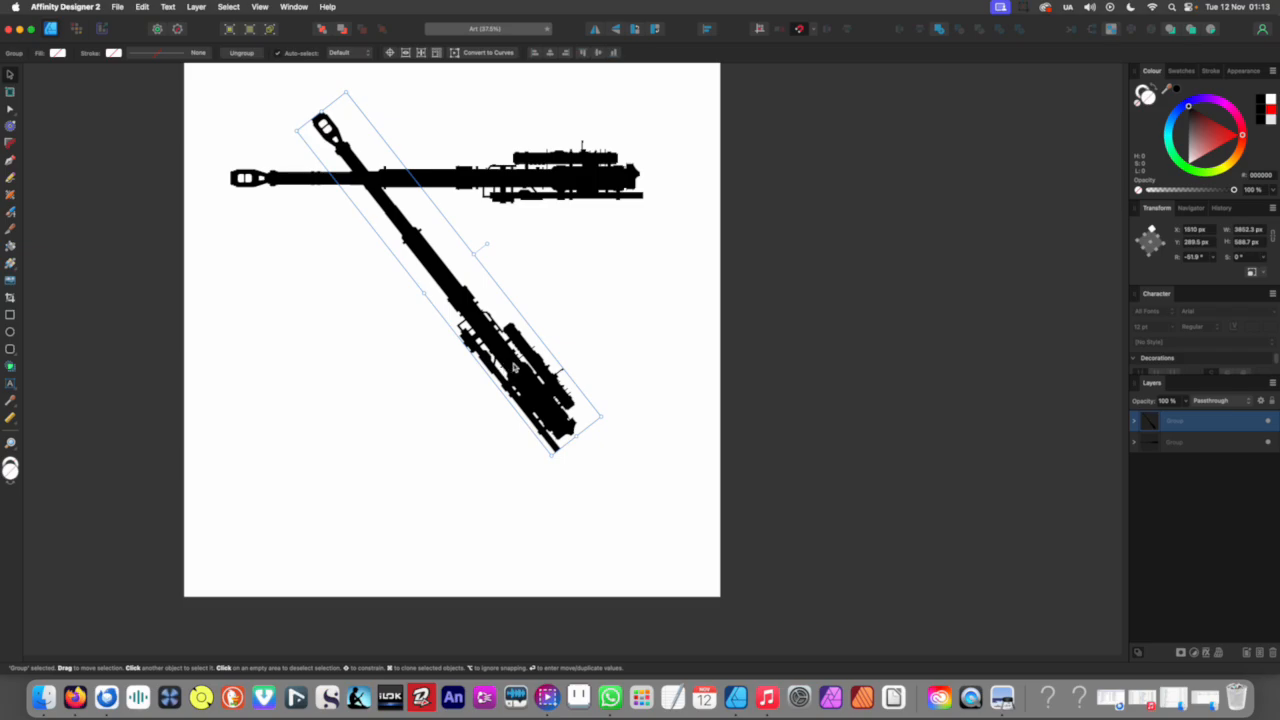
pyautogui.moveTo(517, 357)
pyautogui.mouseDown()
pyautogui.moveTo(480, 362)
pyautogui.moveTo(506, 355)
pyautogui.mouseUp()
pyautogui.scroll(1, 506, 356)
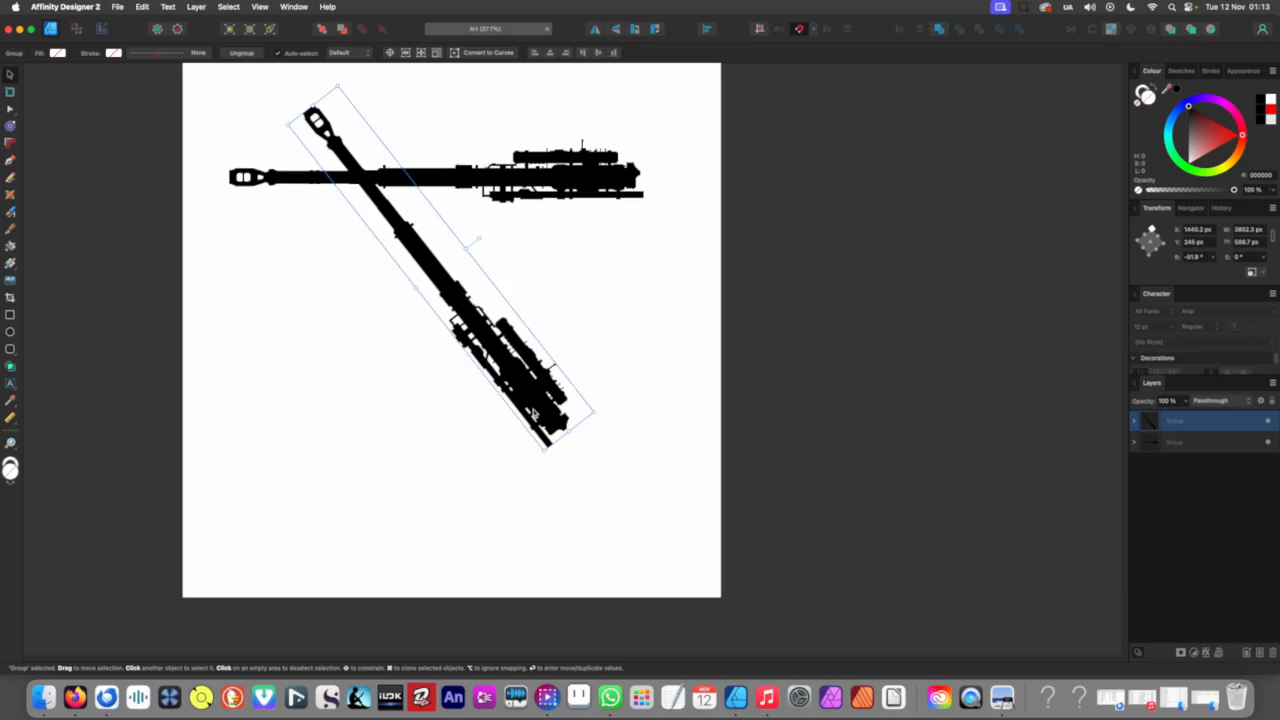
# Step: Straighten the weapon copy to horizontal, place it at X 392.8 px, Y 2498 px, and raise the original toward the page's top
pyautogui.moveTo(598, 416); pyautogui.dragTo(575, 377)
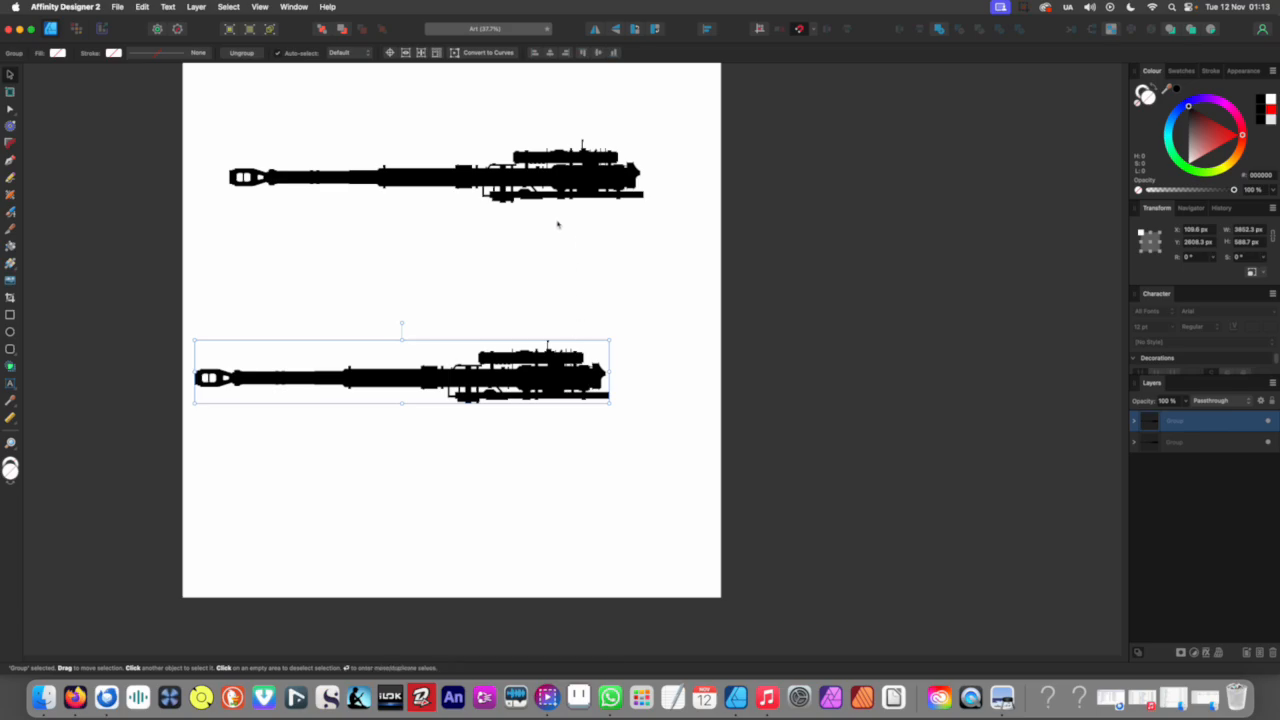
pyautogui.press('super+z')
pyautogui.press('super+z')
pyautogui.press('super+z')
pyautogui.press('super+z')
pyautogui.press('super+z')
pyautogui.press('super+z')
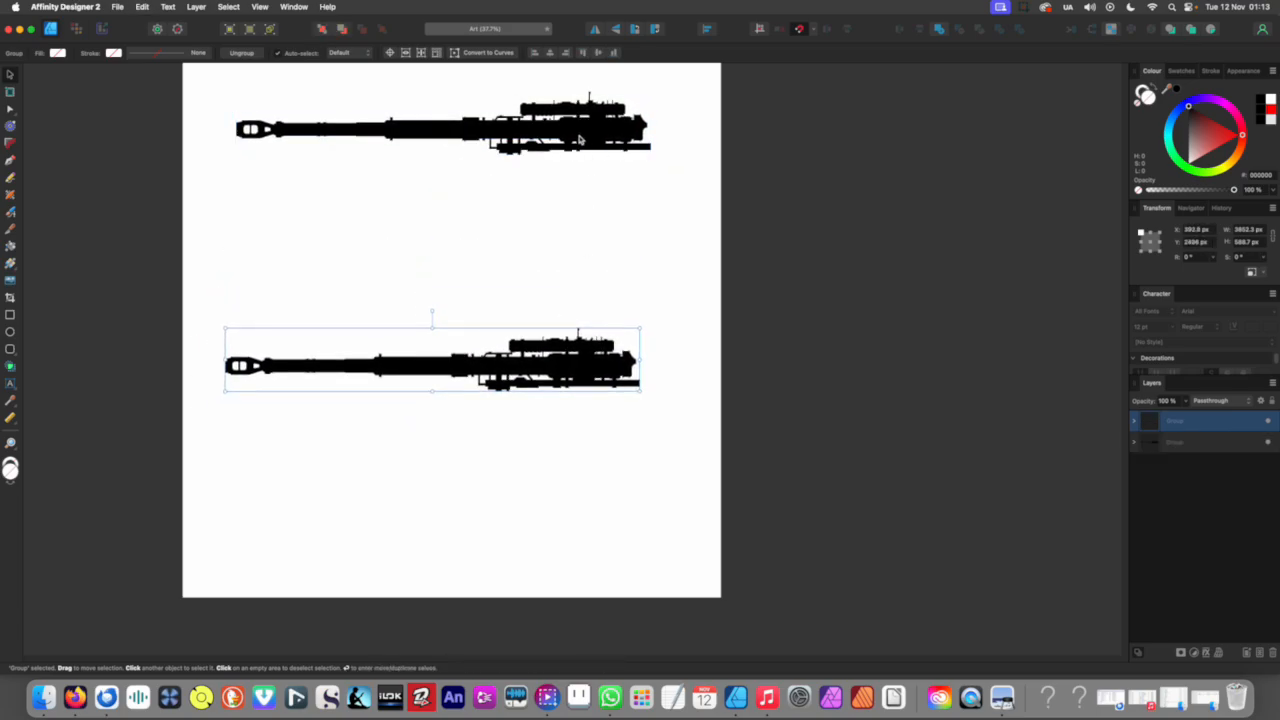
pyautogui.press('super+z')
pyautogui.press('super+z')
pyautogui.scroll(5, 548, 380)
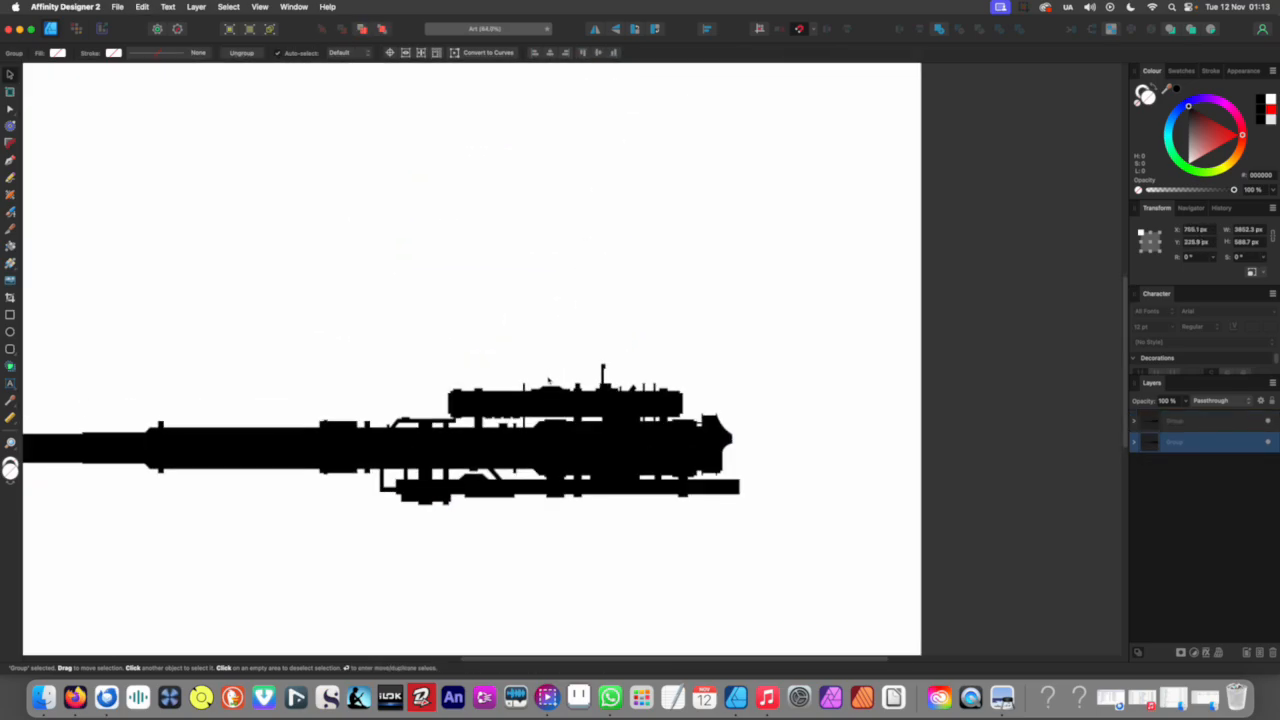
pyautogui.scroll(1, 548, 380)
pyautogui.scroll(-3, 566, 443)
pyautogui.scroll(1, 620, 400)
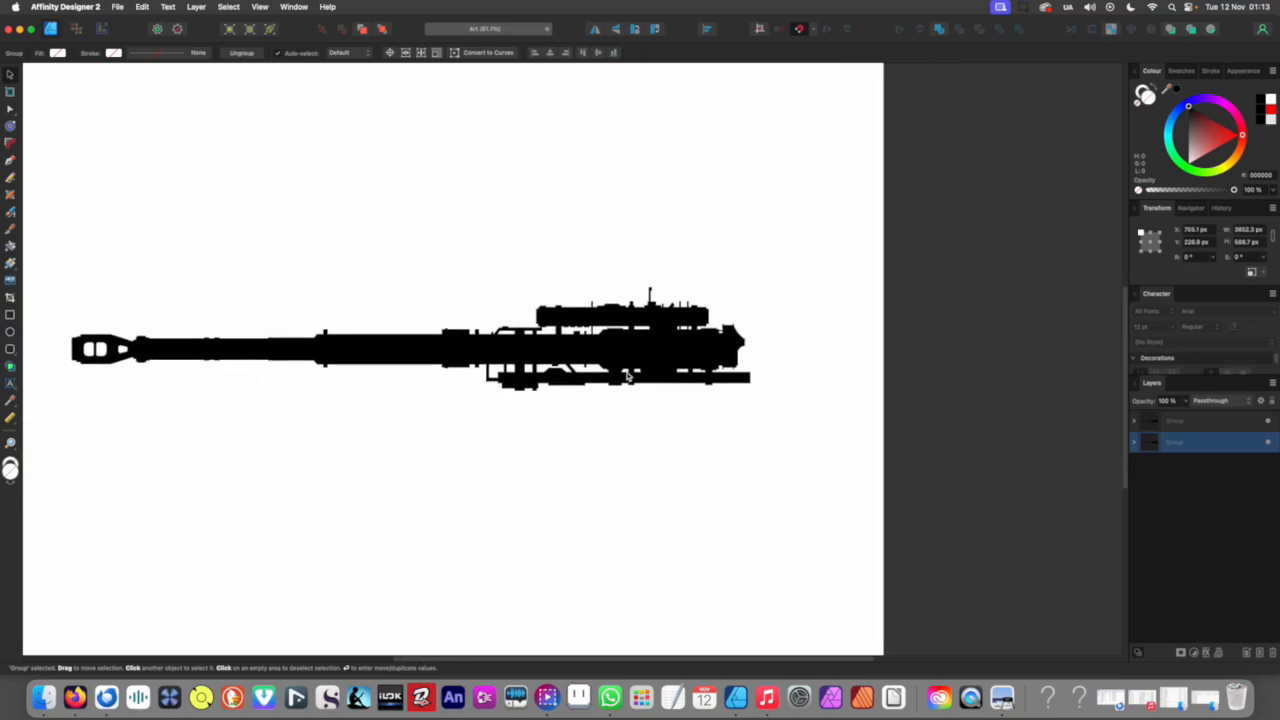
pyautogui.scroll(-2, 628, 377)
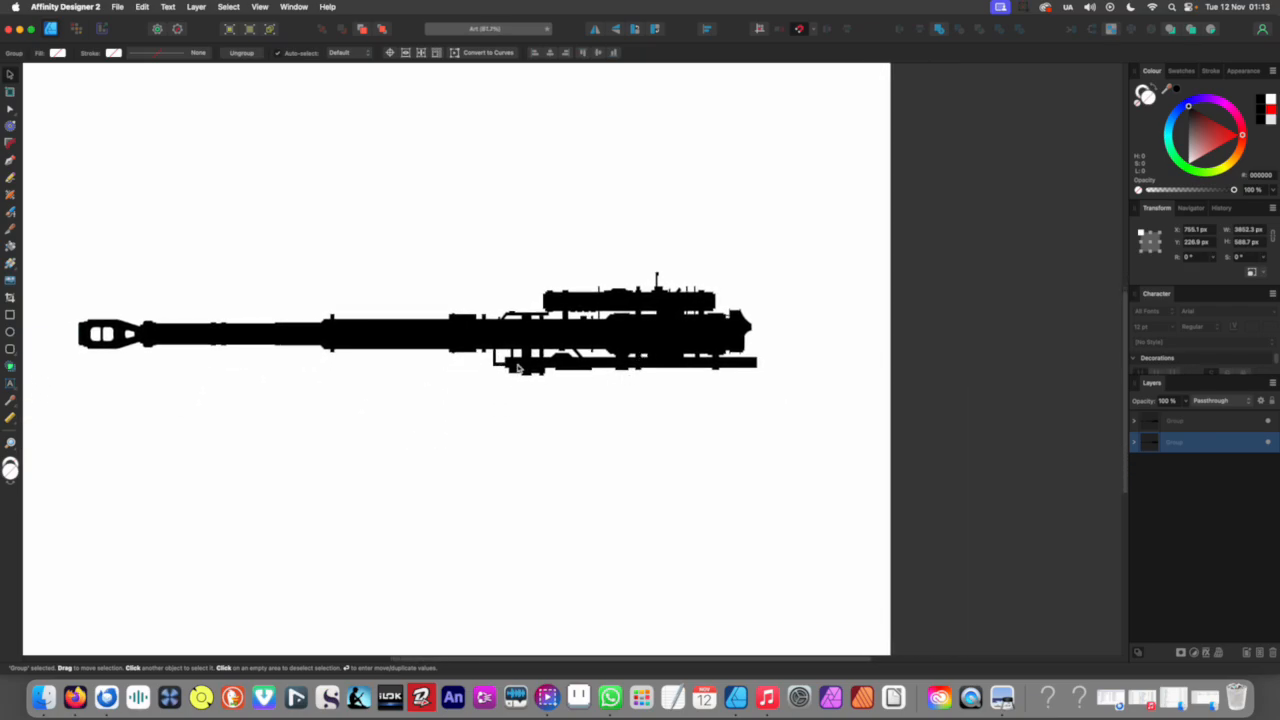
pyautogui.hscroll(3, 655, 375)
pyautogui.hscroll(-3, 648, 378)
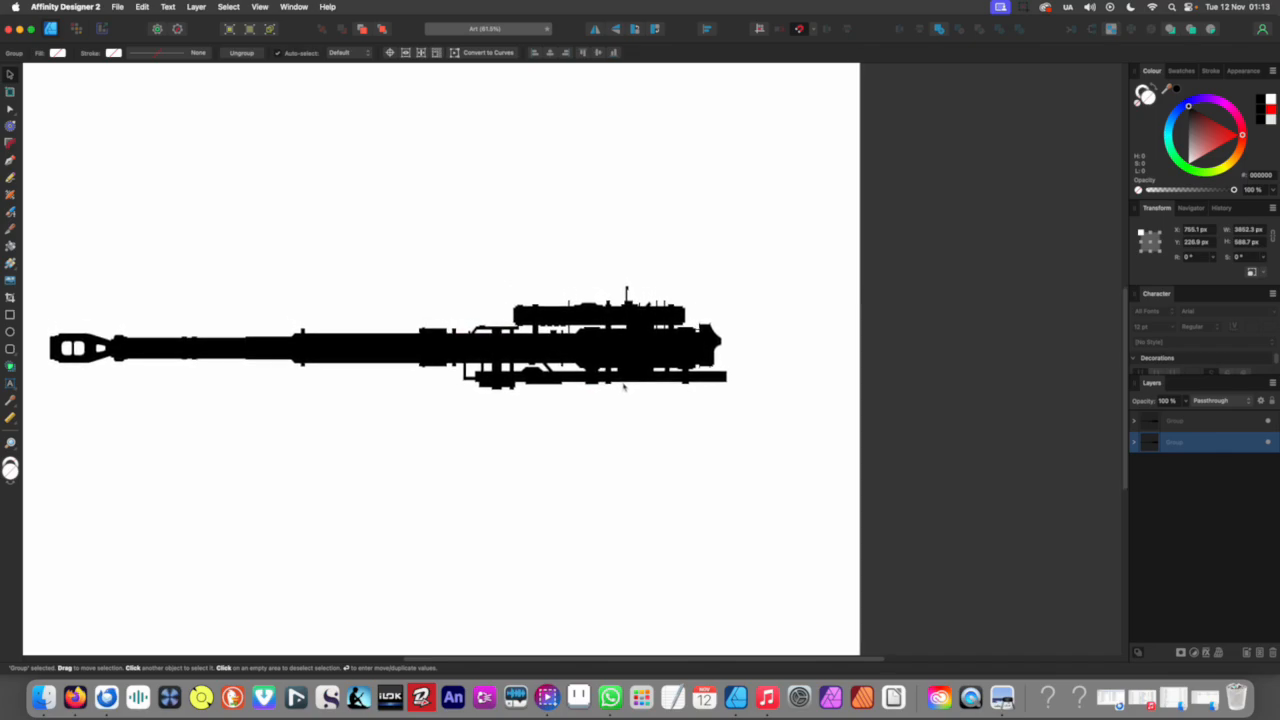
# Step: Draw a black rectangle about 840 × 380 px beneath the lower weapon's rear body and select it together with the weapon
pyautogui.click(10, 315)
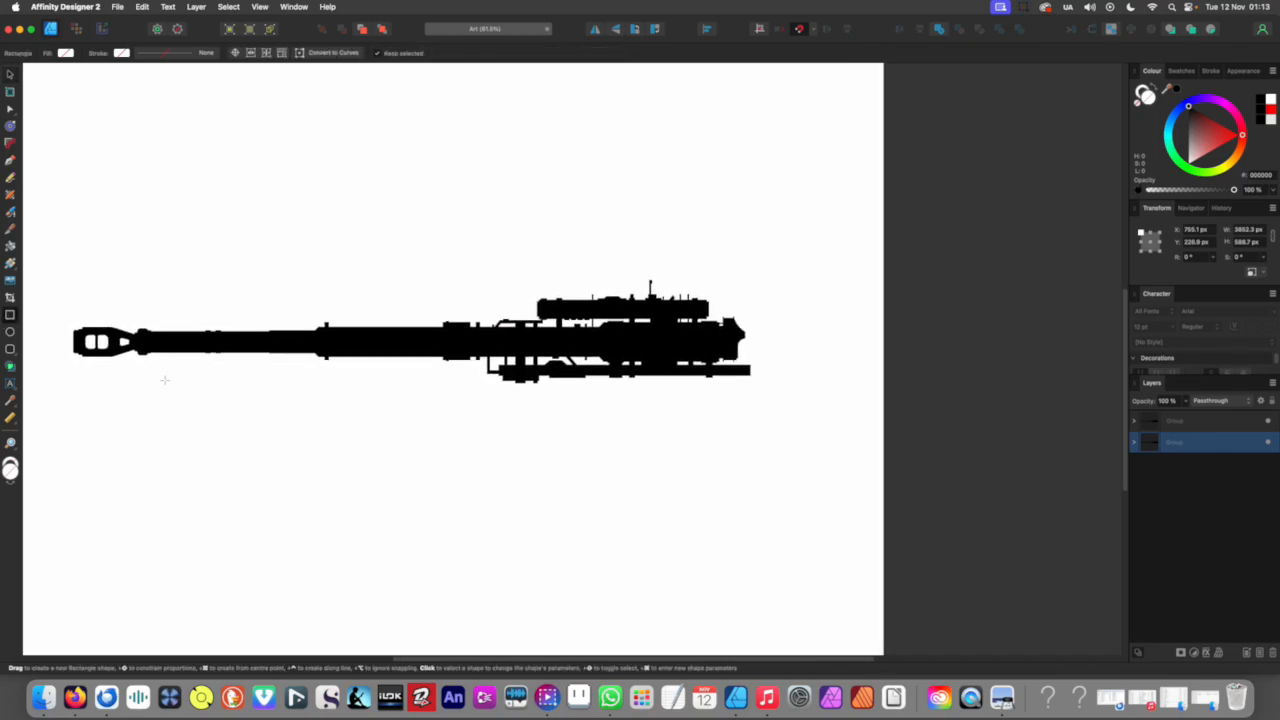
pyautogui.moveTo(562, 436); pyautogui.dragTo(709, 366)
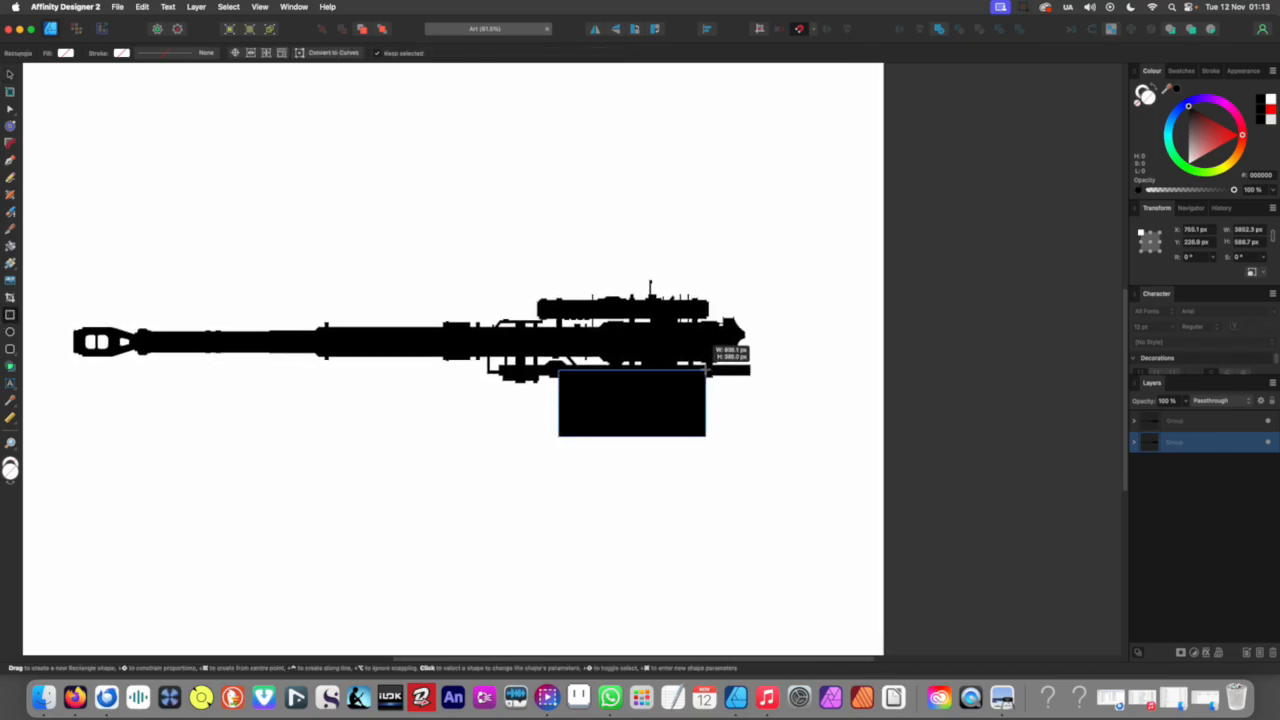
pyautogui.scroll(-5, 615, 402)
pyautogui.press('v')
pyautogui.scroll(5, 622, 420)
pyautogui.moveTo(776, 488); pyautogui.dragTo(470, 282)
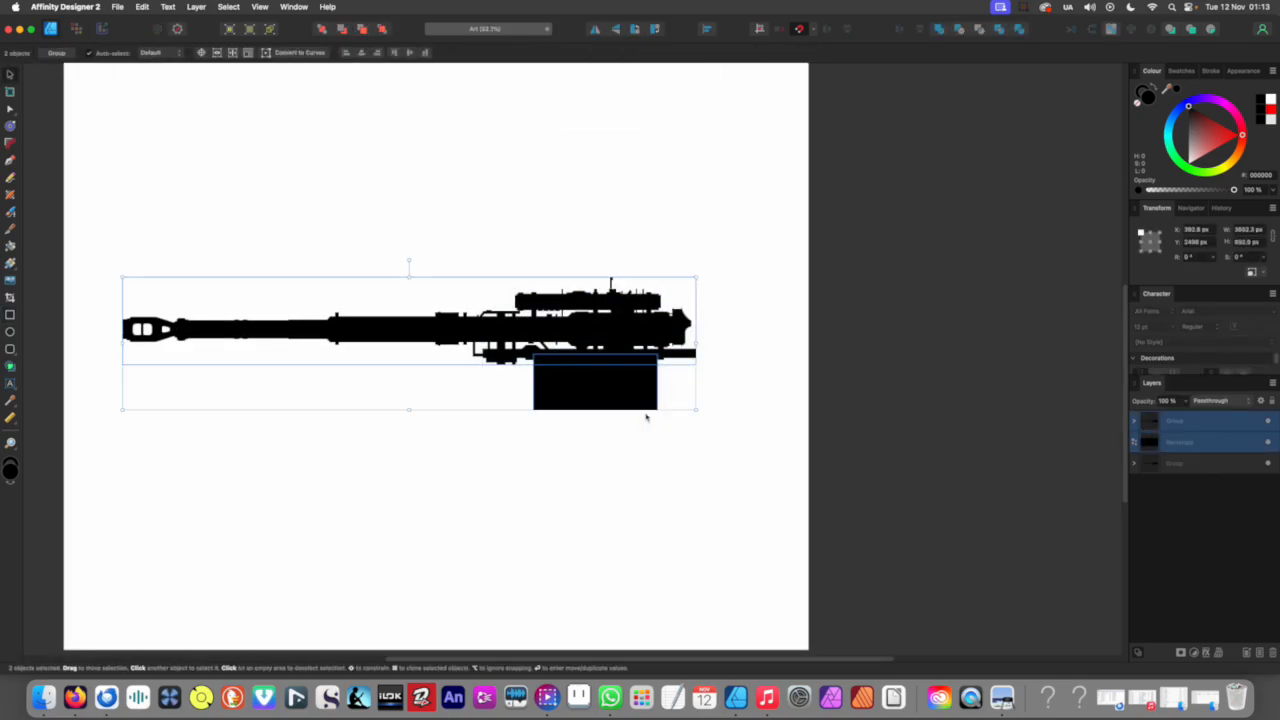
# Step: Rotate the weapon copy together with its black block to −45° and shift the pair slightly upward
pyautogui.moveTo(712, 280); pyautogui.dragTo(682, 478)
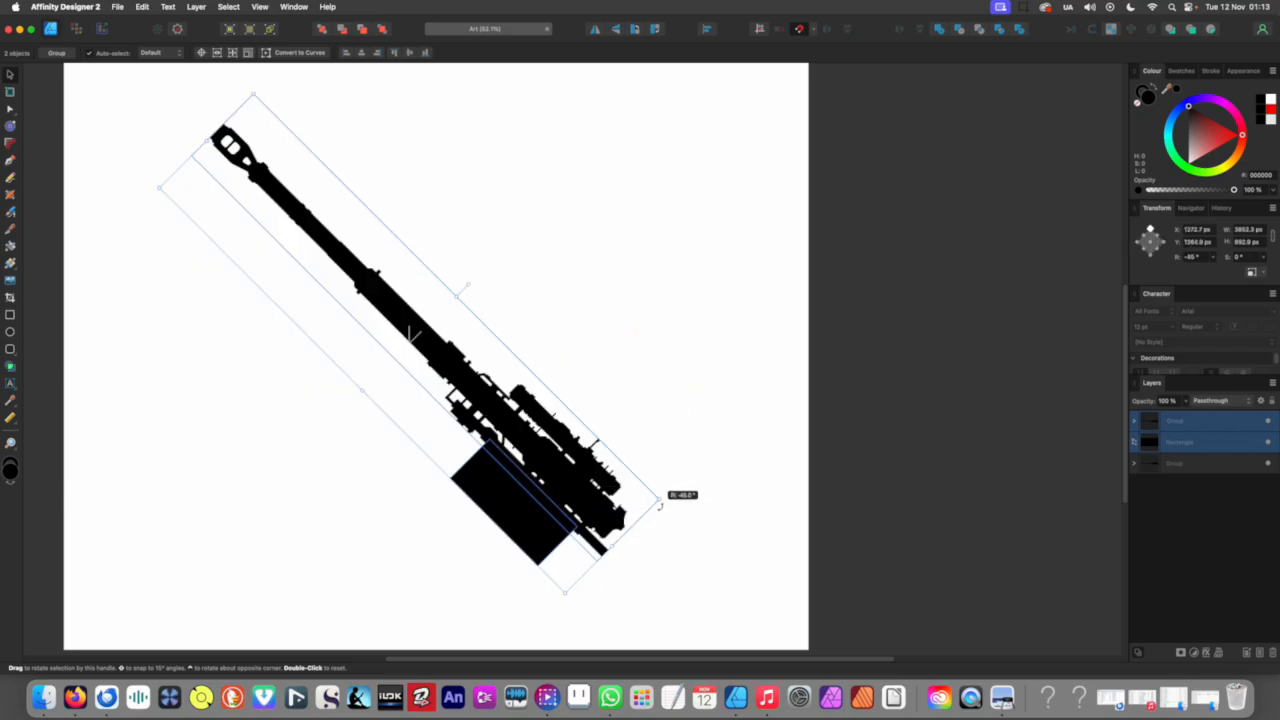
pyautogui.moveTo(648, 531)
pyautogui.mouseDown()
pyautogui.moveTo(638, 541)
pyautogui.moveTo(651, 534)
pyautogui.mouseUp()
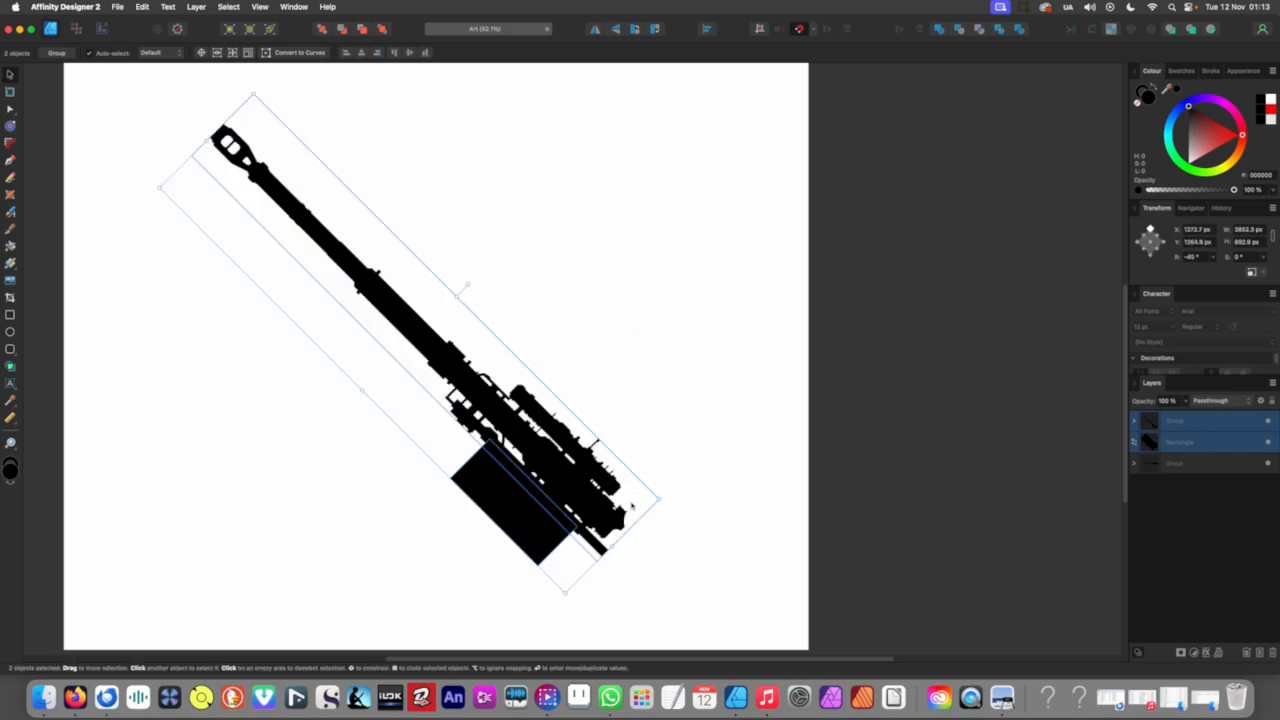
pyautogui.scroll(-2, 675, 436)
pyautogui.scroll(2, 675, 436)
pyautogui.scroll(3, 616, 440)
pyautogui.moveTo(614, 434); pyautogui.dragTo(633, 405)
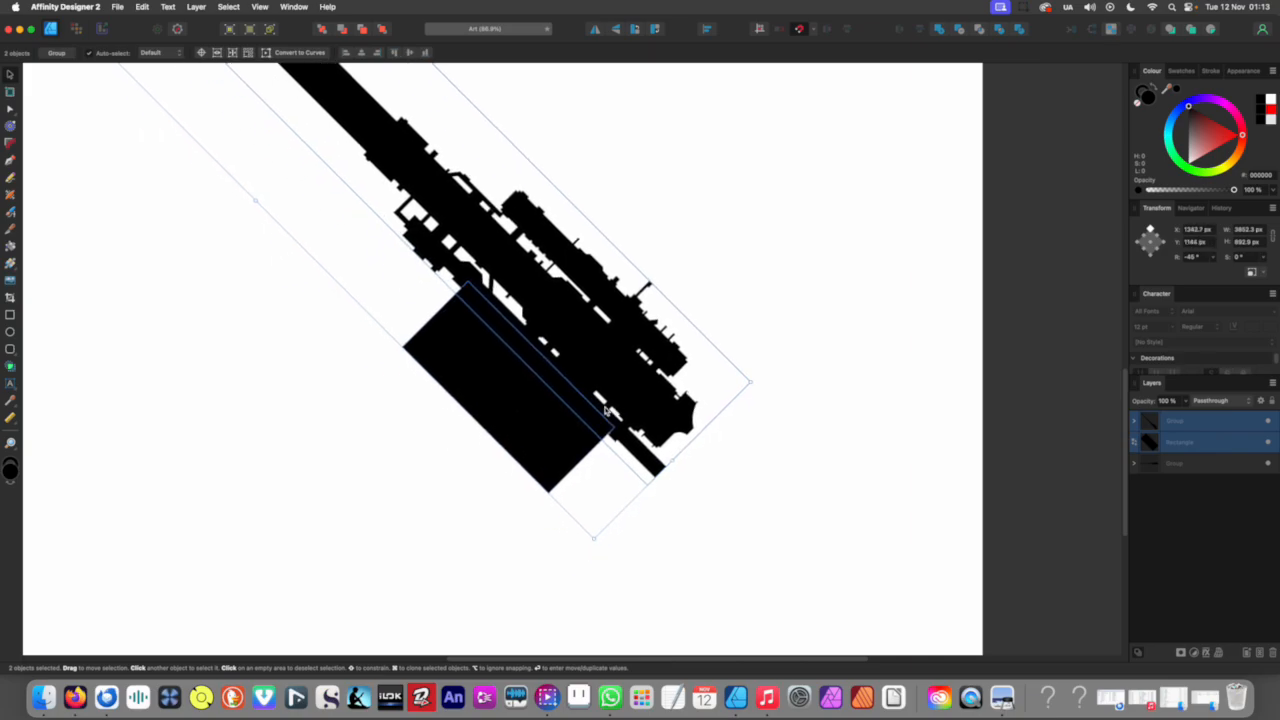
pyautogui.scroll(-8, 598, 418)
pyautogui.click(501, 480)
pyautogui.scroll(4, 530, 455)
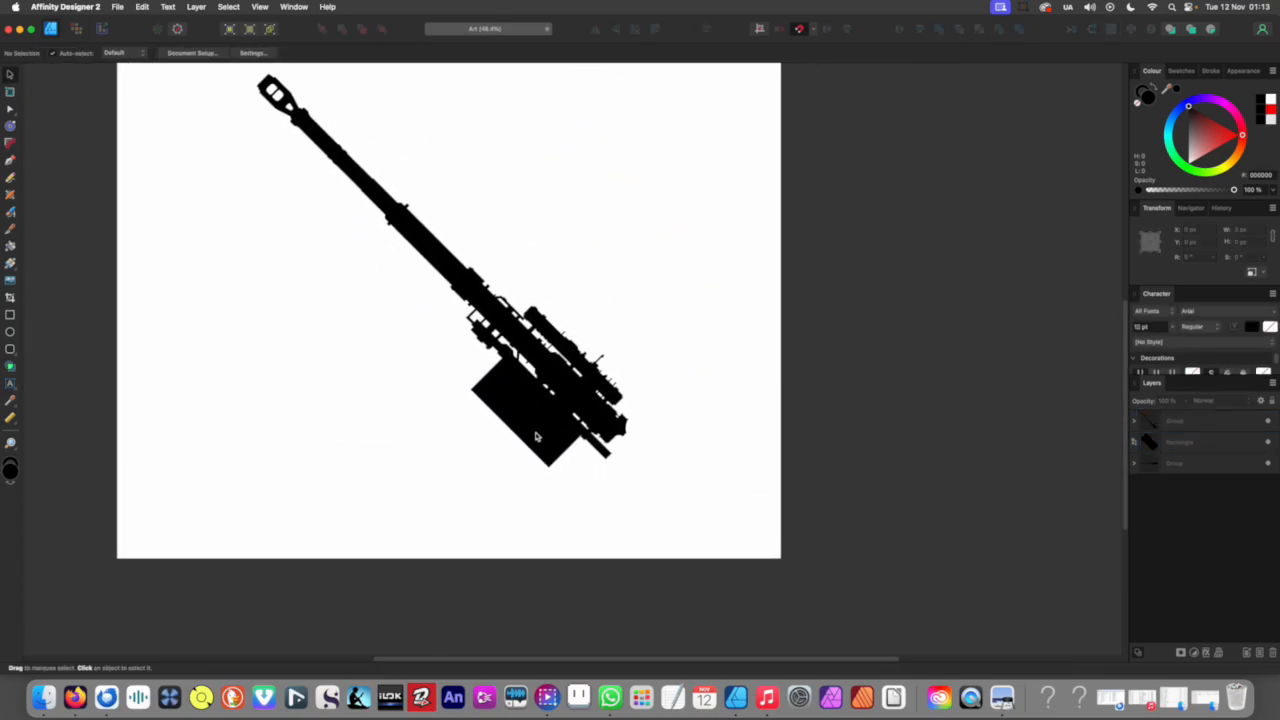
# Step: Duplicate the tilted block below itself, straighten the copy to horizontal, and flatten it to about 833 × 163 px under the block's lowest corner
pyautogui.click(536, 437)
pyautogui.click(491, 453)
pyautogui.scroll(2, 519, 432)
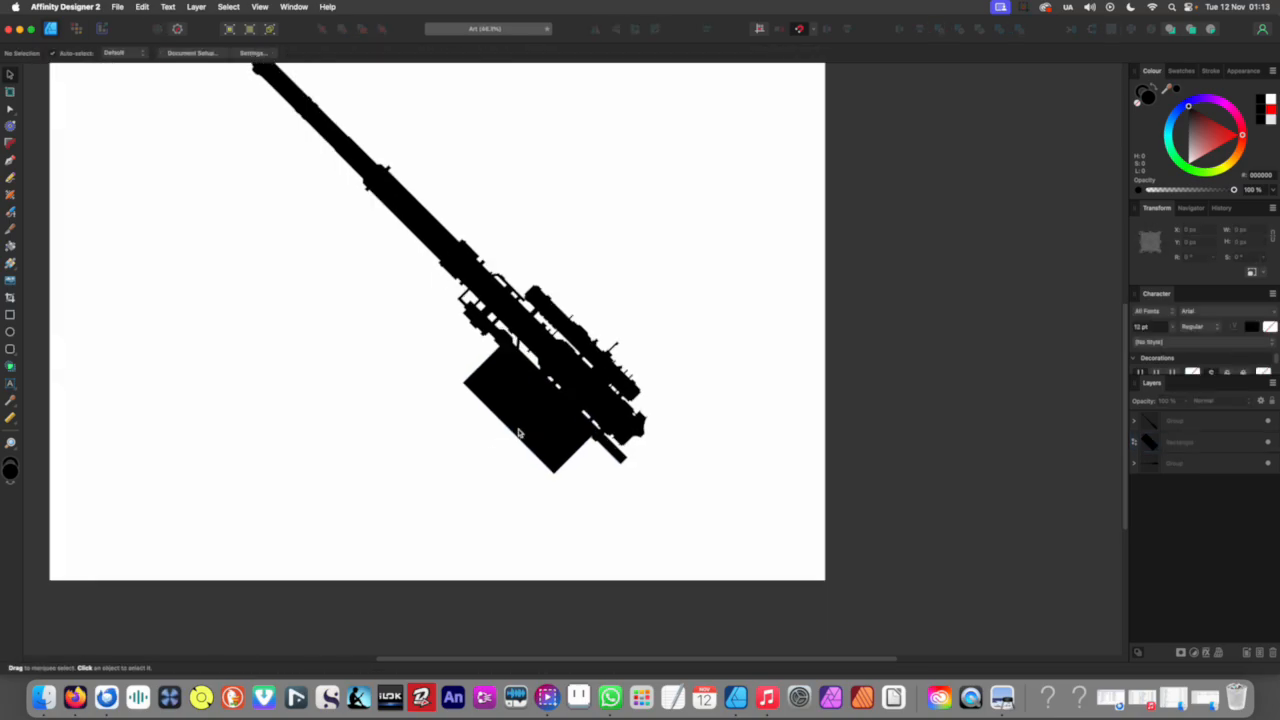
pyautogui.scroll(2, 572, 441)
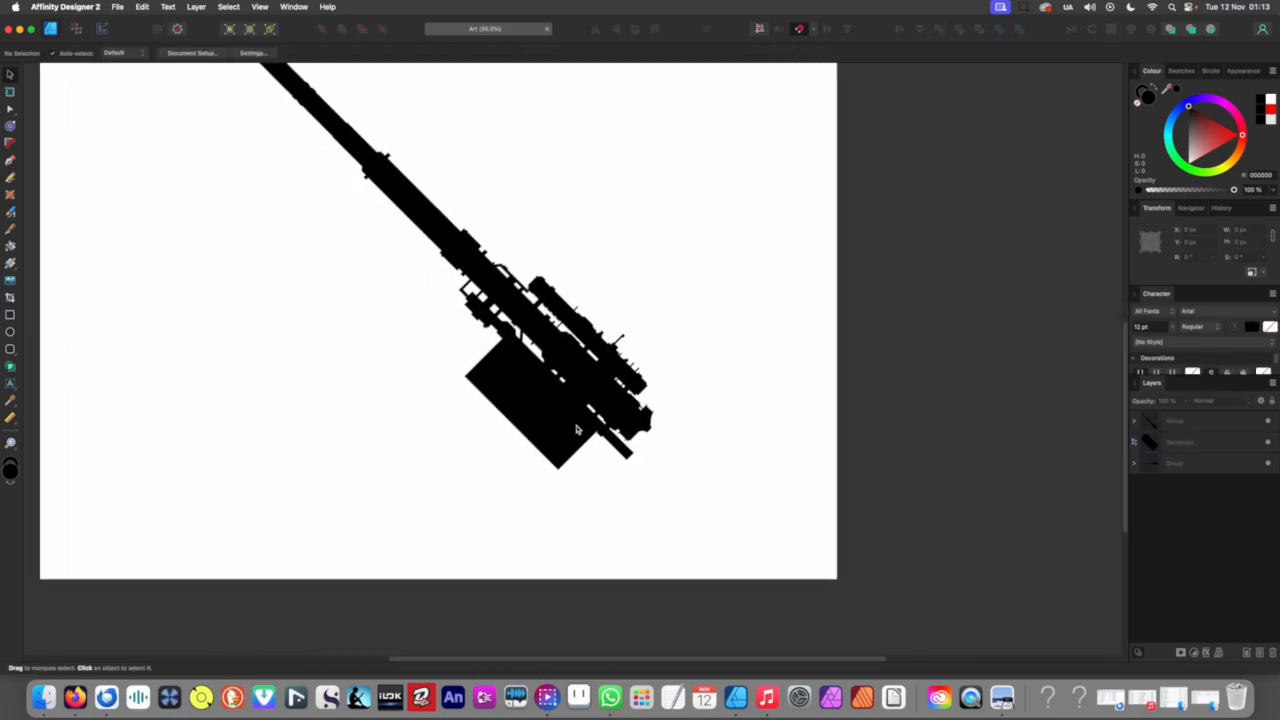
pyautogui.click(517, 403)
pyautogui.moveTo(517, 403); pyautogui.dragTo(488, 479)
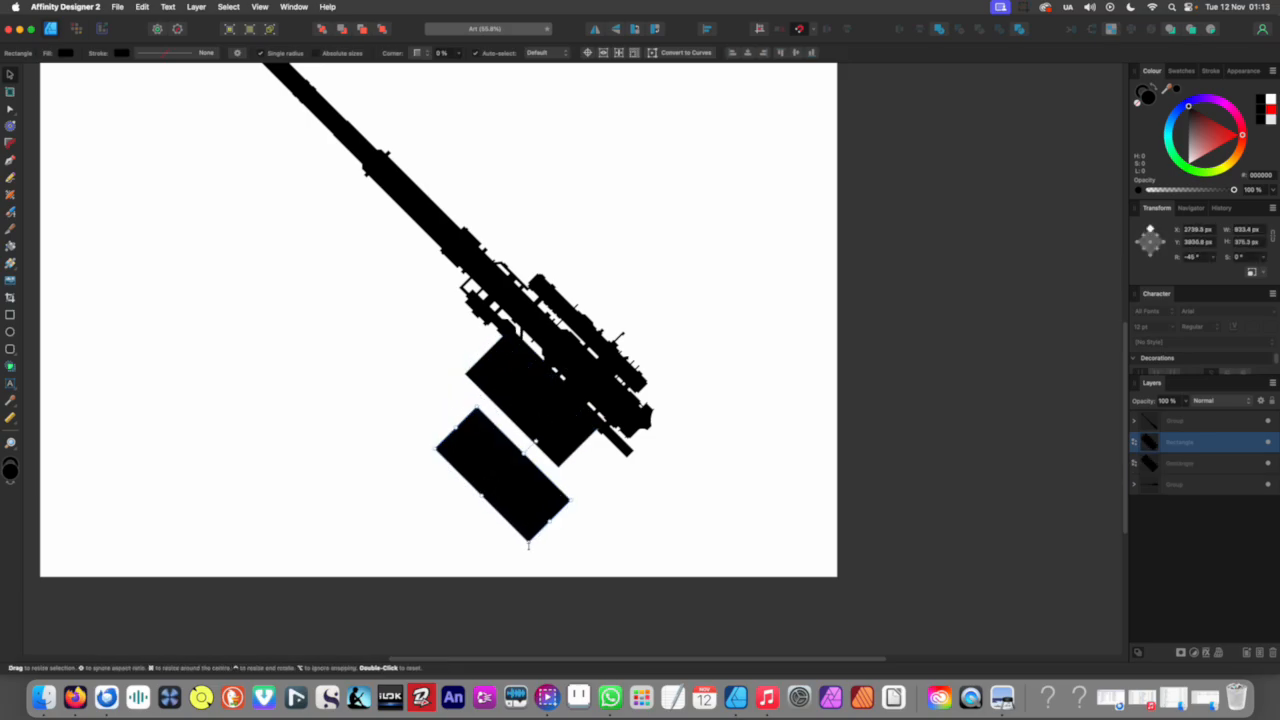
pyautogui.moveTo(525, 545); pyautogui.dragTo(609, 527)
pyautogui.moveTo(540, 485); pyautogui.dragTo(566, 489)
pyautogui.moveTo(530, 450); pyautogui.dragTo(563, 477)
pyautogui.scroll(-5, 573, 440)
pyautogui.click(579, 483)
pyautogui.scroll(5, 575, 450)
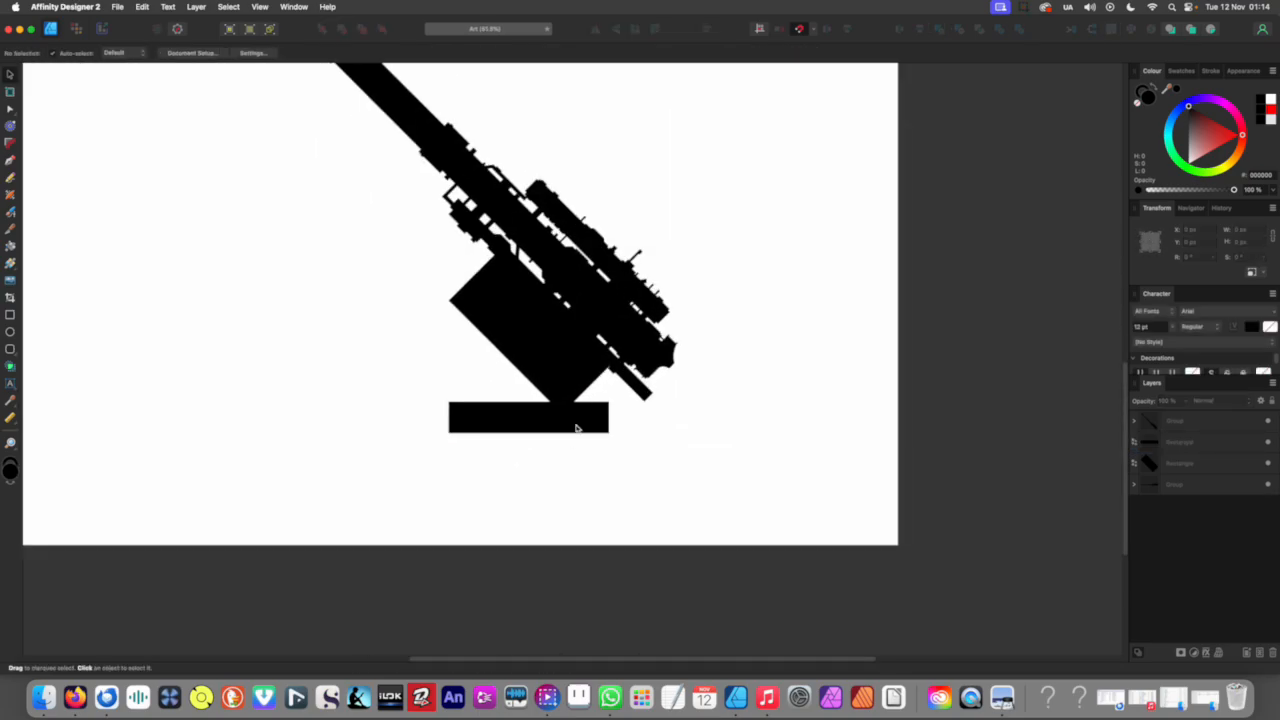
# Step: Widen the horizontal strip to about 1715 px on both sides and reduce its height to form a thin base plate
pyautogui.click(600, 420)
pyautogui.moveTo(607, 418); pyautogui.dragTo(694, 428)
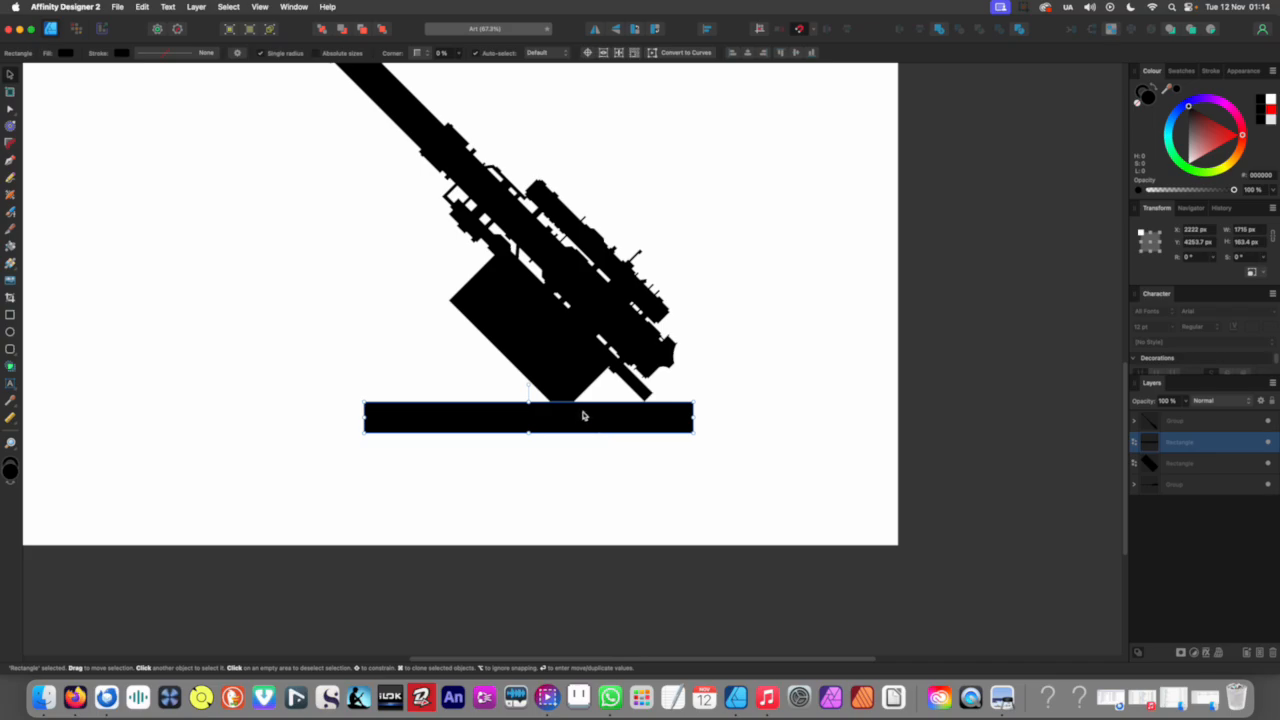
pyautogui.moveTo(529, 402); pyautogui.dragTo(589, 426)
pyautogui.scroll(-6, 589, 426)
pyautogui.click(575, 462)
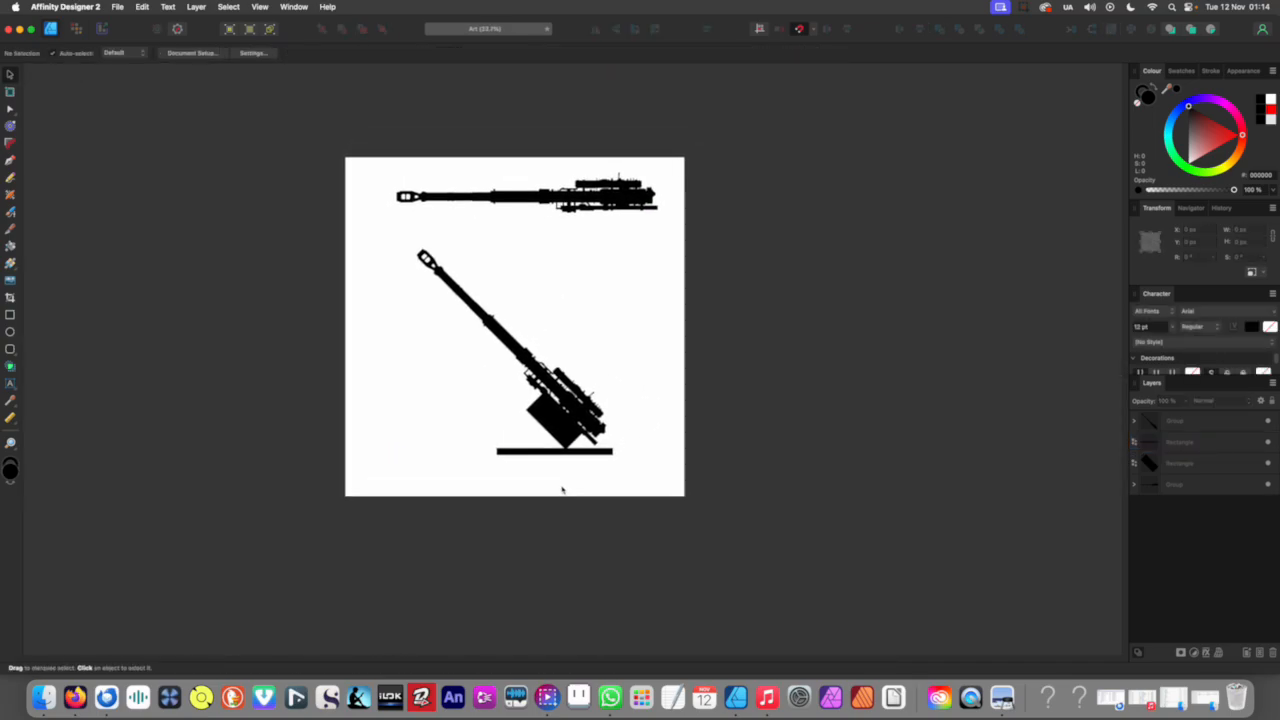
# Step: Draw a tall black rectangle about 183 × 969 px and move it over the tilted block and base plate
pyautogui.scroll(4, 572, 451)
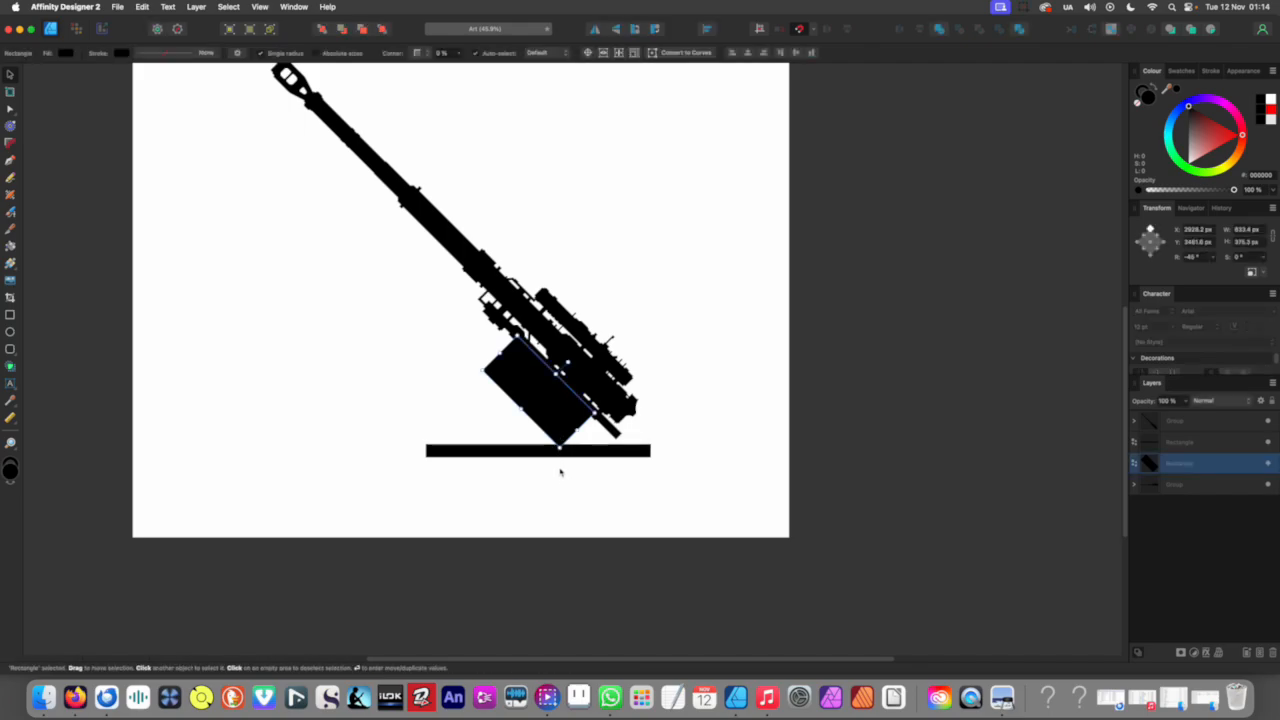
pyautogui.scroll(1, 586, 428)
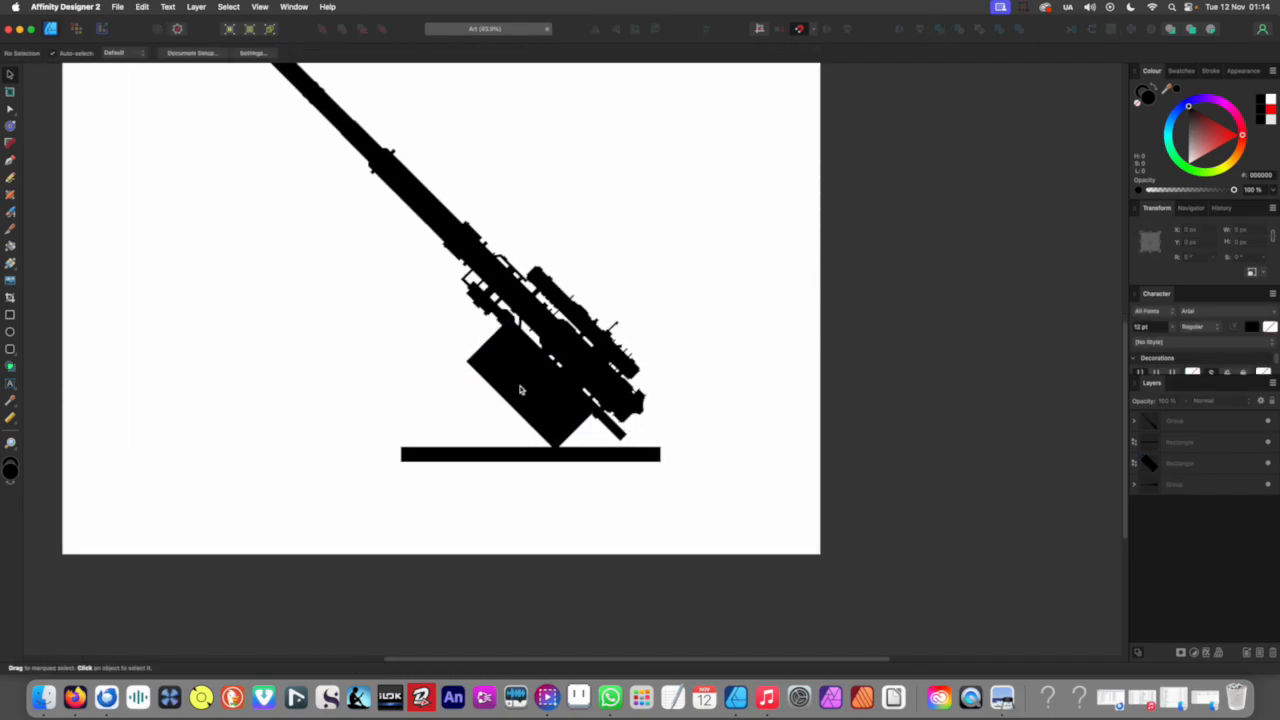
pyautogui.scroll(2, 521, 391)
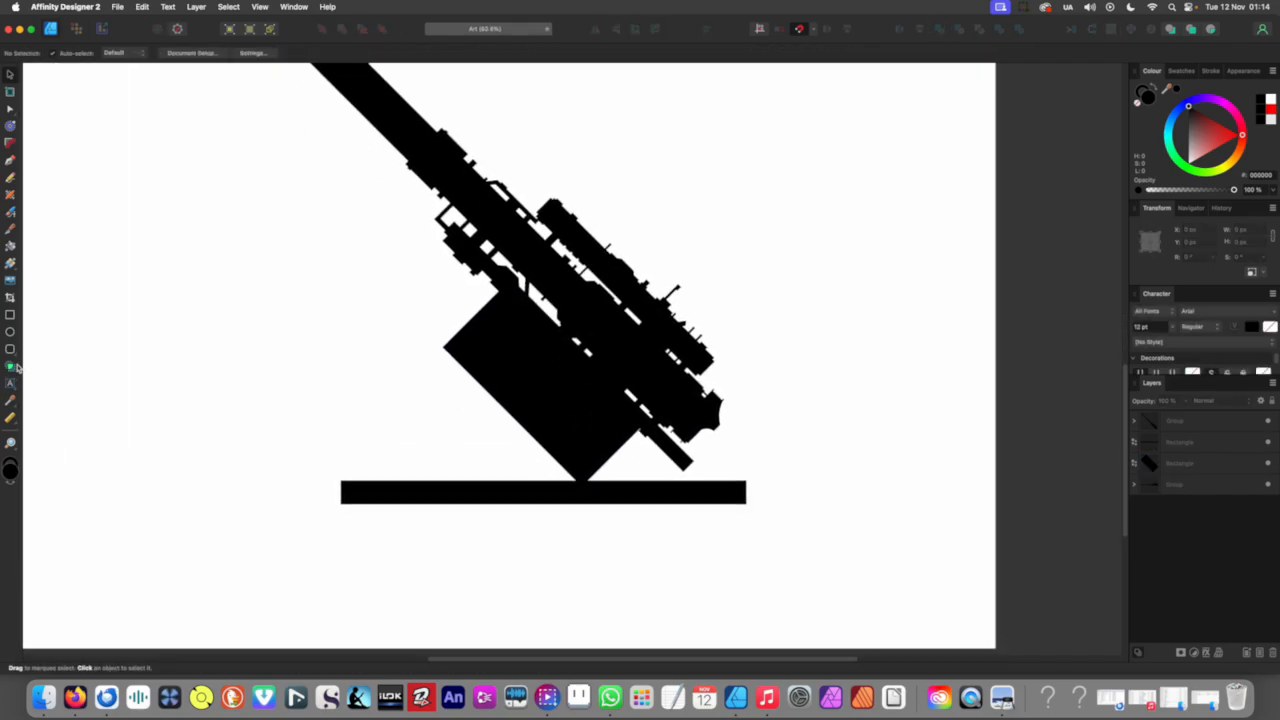
pyautogui.click(10, 315)
pyautogui.moveTo(328, 337); pyautogui.dragTo(368, 565)
pyautogui.moveTo(368, 567); pyautogui.dragTo(368, 567)
pyautogui.press('v')
pyautogui.moveTo(360, 480); pyautogui.dragTo(516, 460)
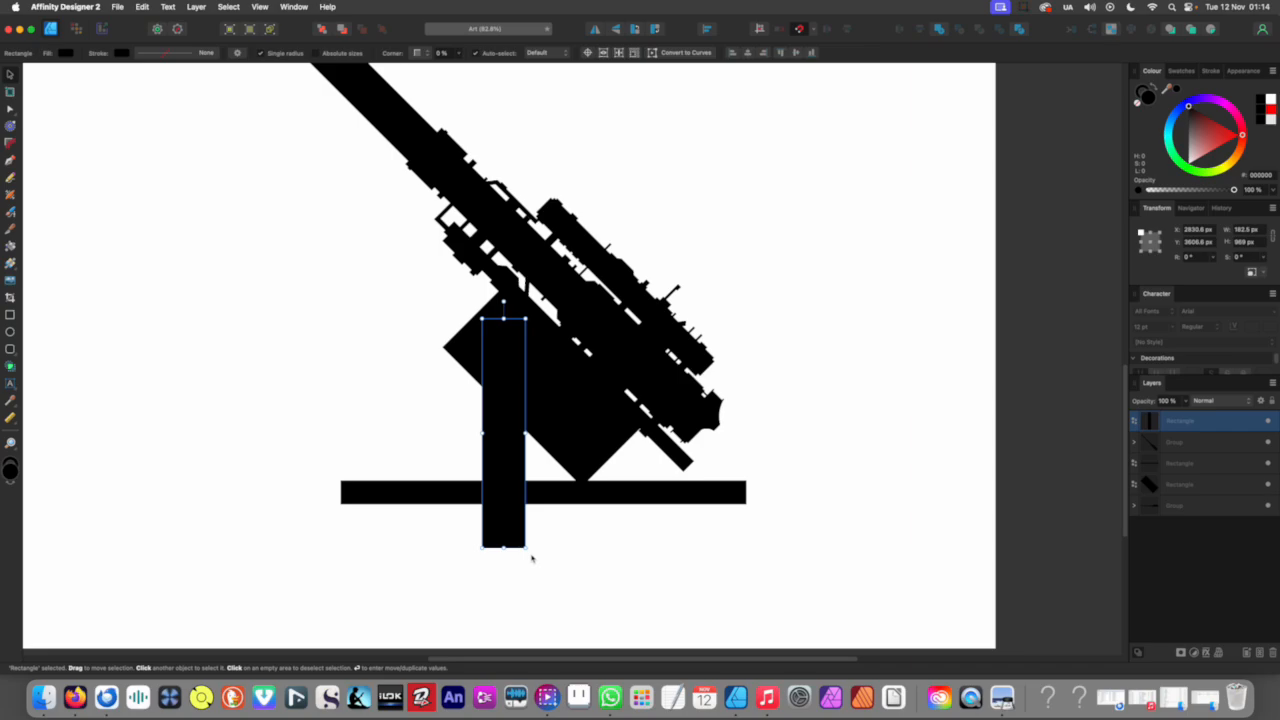
# Step: Tilt the tall rectangle to about −46.6° so it braces the block against the base plate's front part
pyautogui.moveTo(522, 551); pyautogui.dragTo(450, 537)
pyautogui.moveTo(470, 472); pyautogui.dragTo(445, 452)
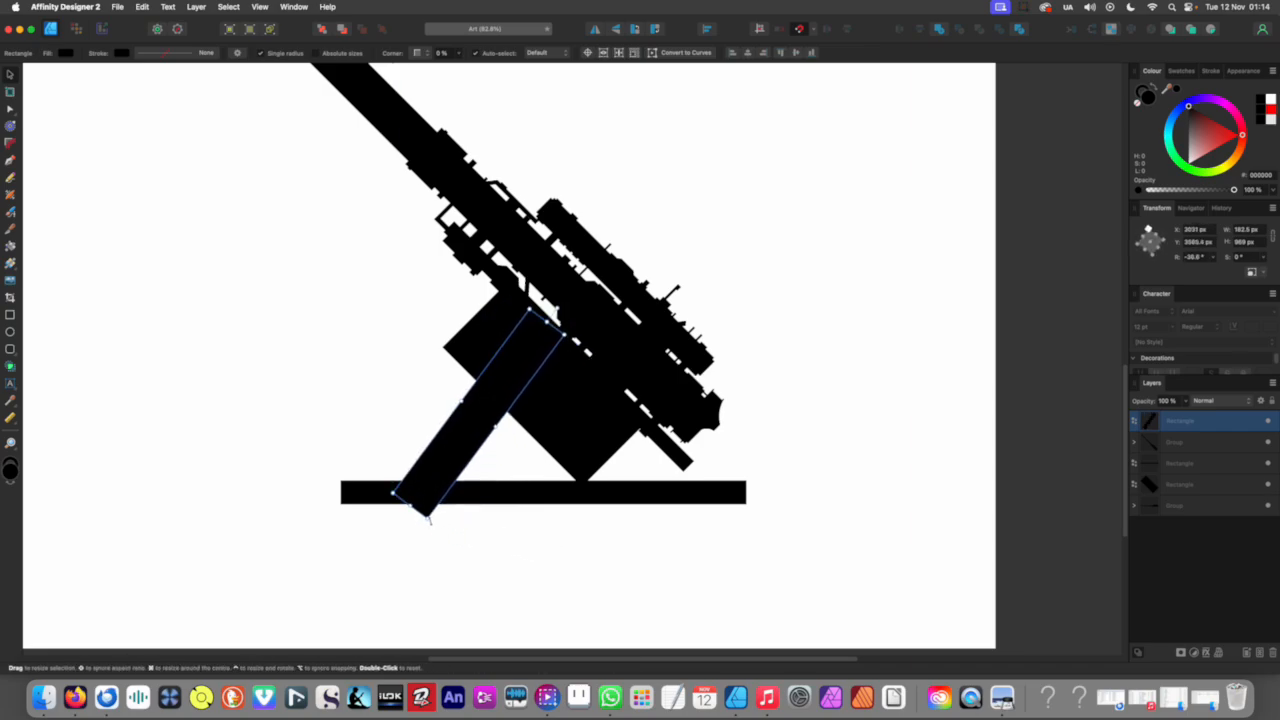
pyautogui.moveTo(432, 520); pyautogui.dragTo(413, 509)
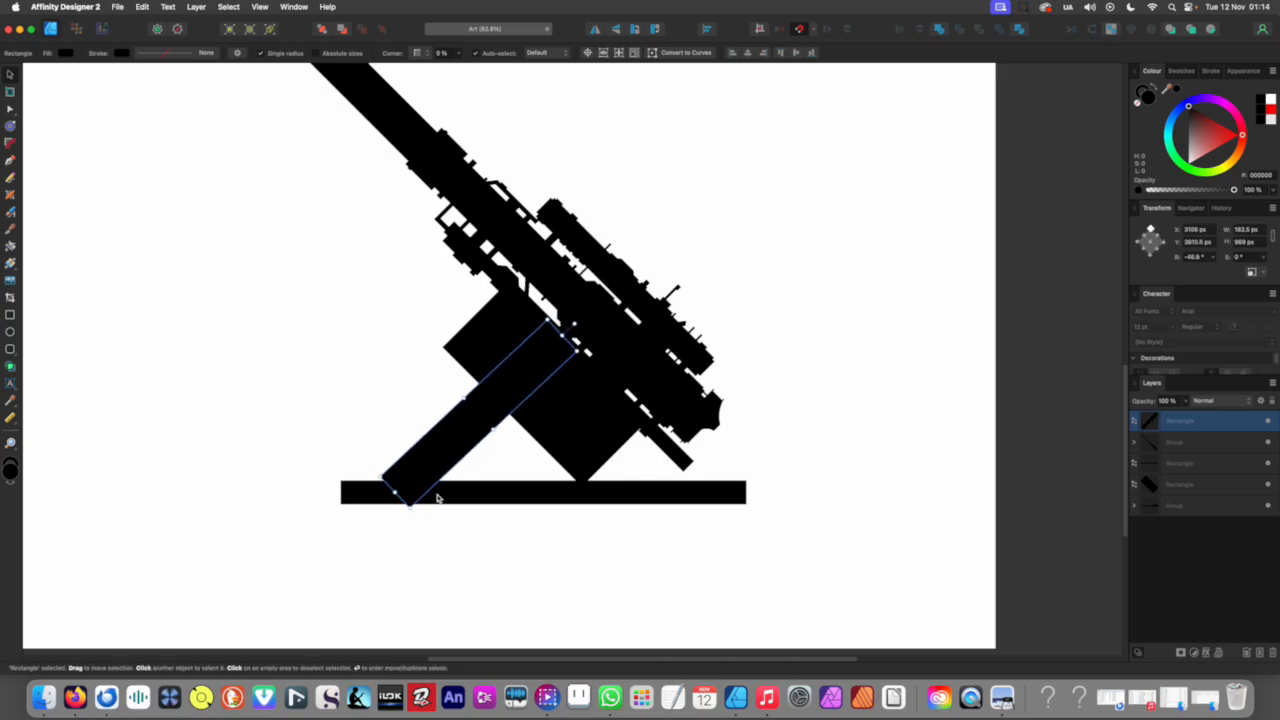
# Step: Convert the diagonal brace to curves and bend both long edges outward into an arched strut
pyautogui.rightClick(452, 445)
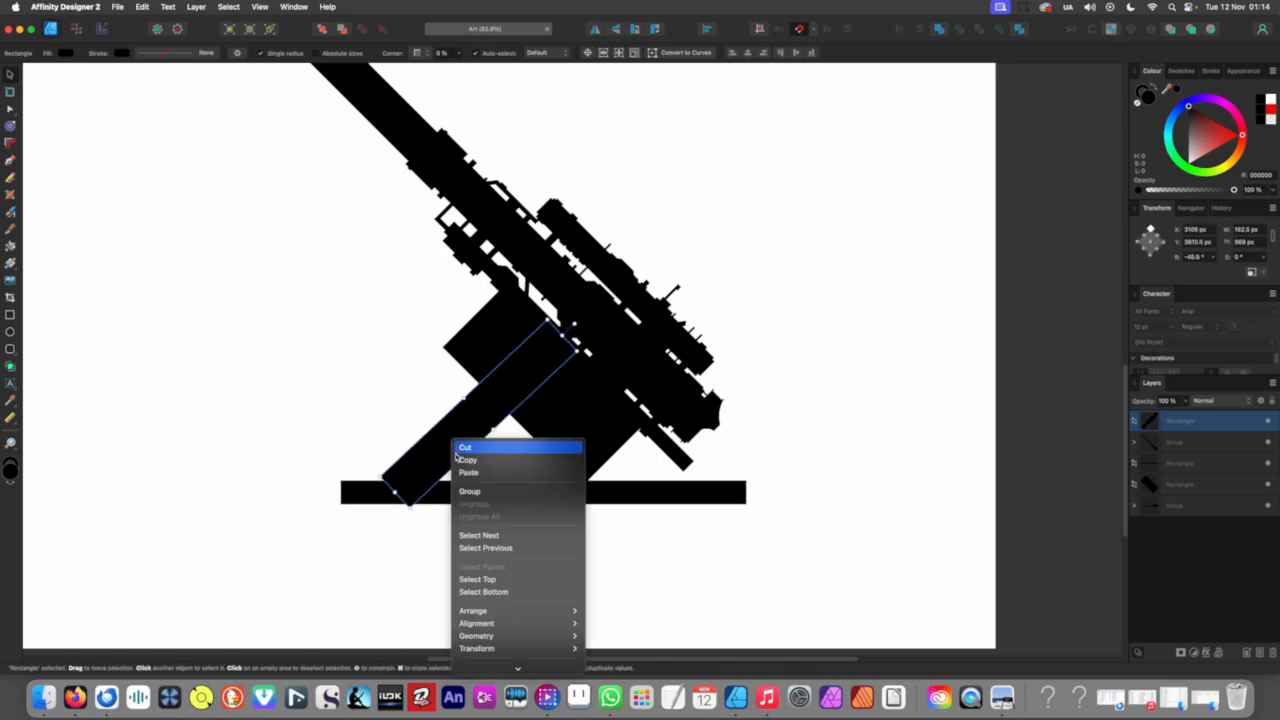
pyautogui.click(497, 588)
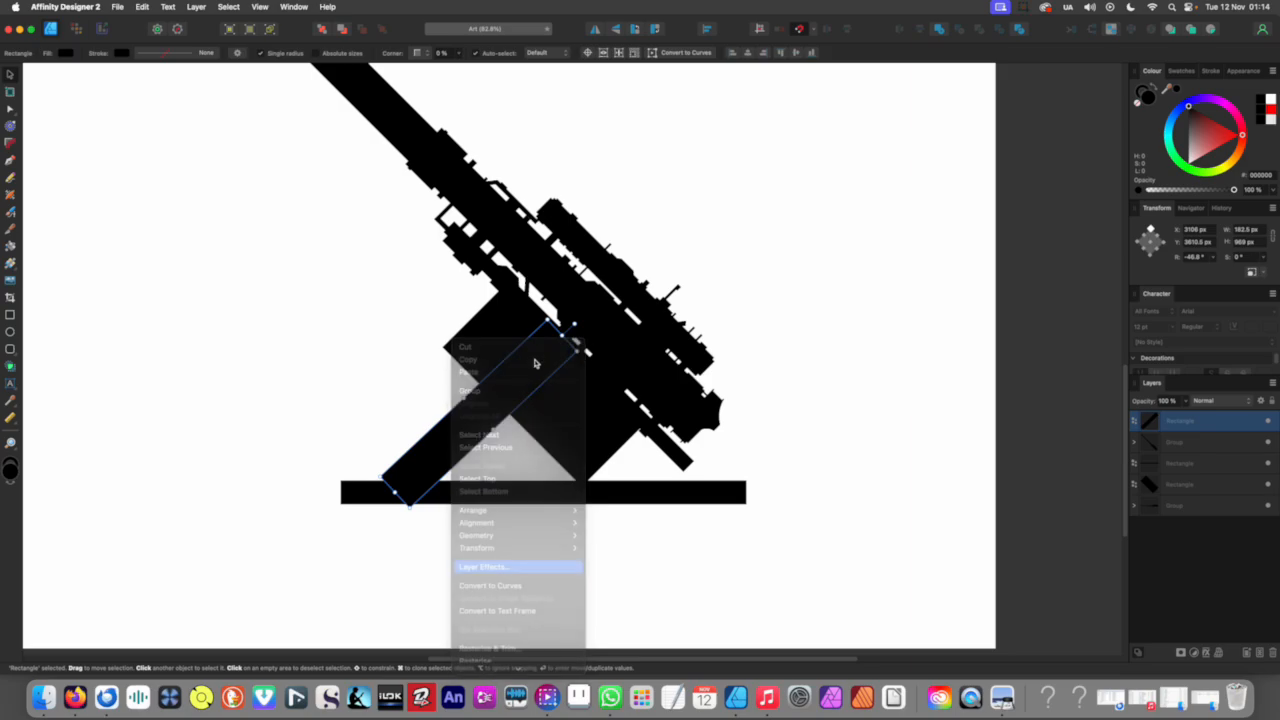
pyautogui.scroll(5, 535, 348)
pyautogui.moveTo(465, 388); pyautogui.dragTo(426, 348)
pyautogui.moveTo(500, 462); pyautogui.dragTo(449, 421)
pyautogui.scroll(-10, 444, 468)
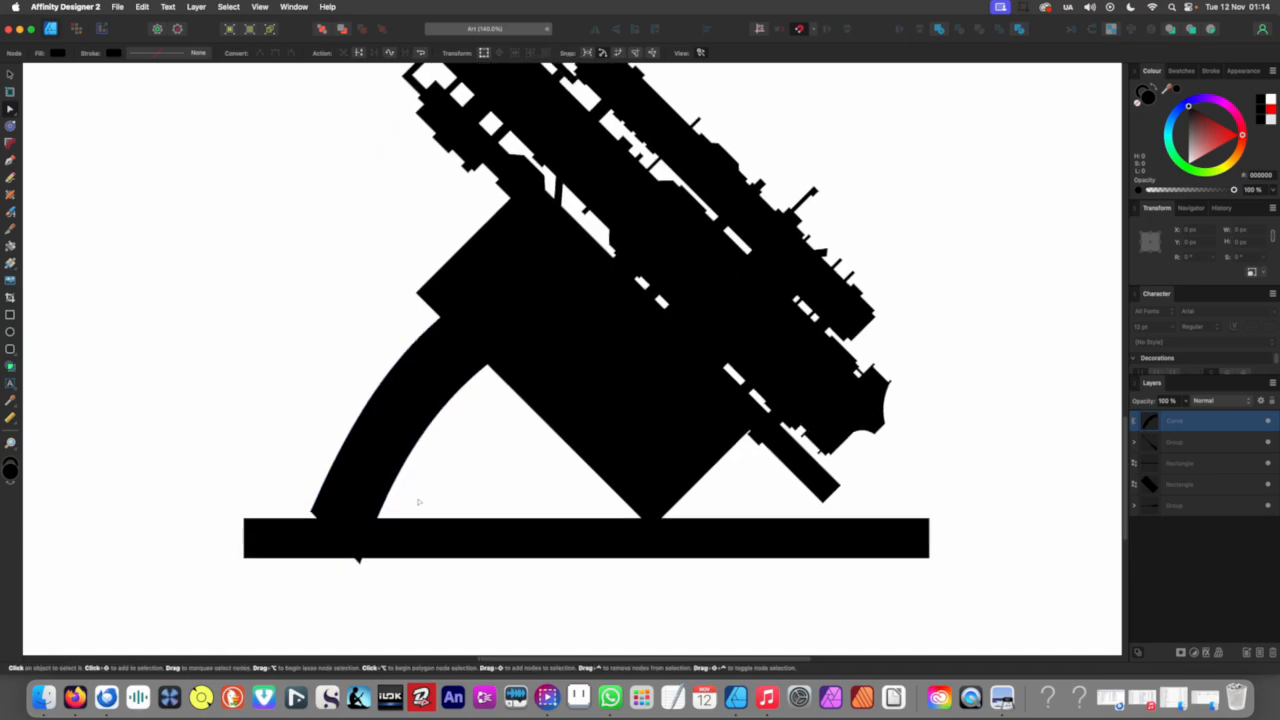
pyautogui.scroll(3, 448, 538)
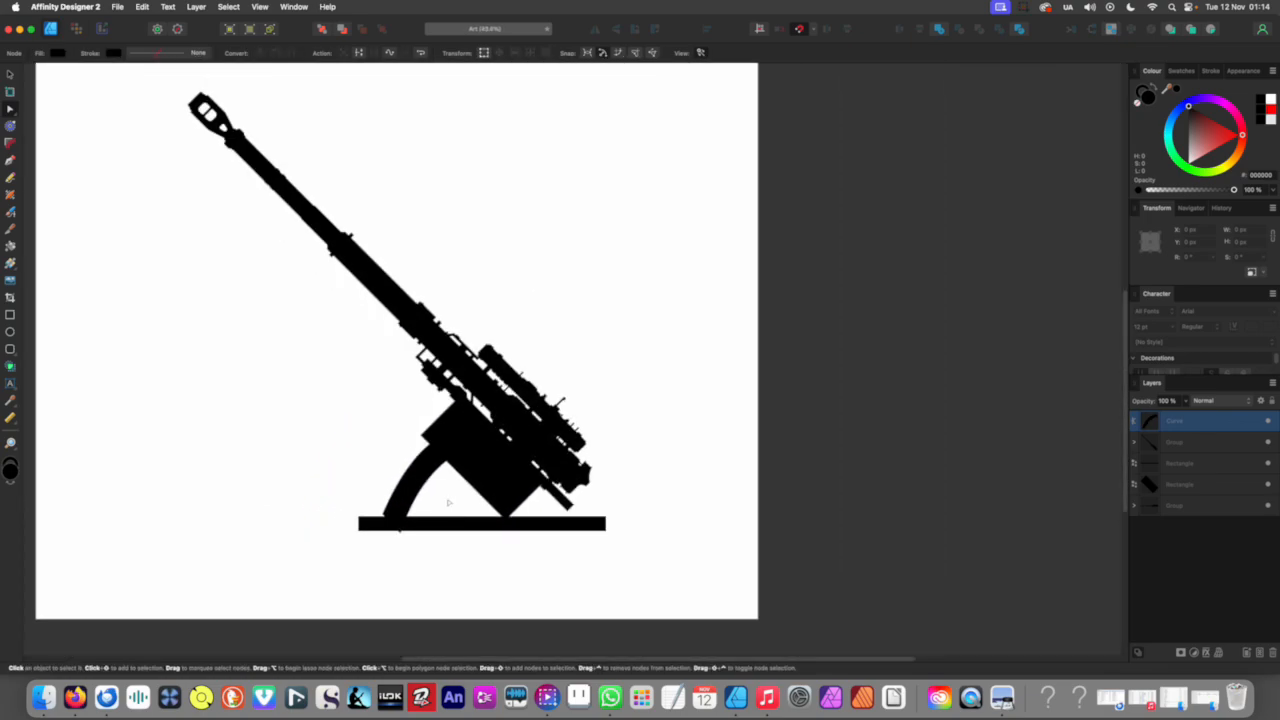
# Step: Rotate the arched strut to about −39.6° and reposition it so its foot crosses the base plate
pyautogui.press('v')
pyautogui.moveTo(408, 474); pyautogui.dragTo(417, 485)
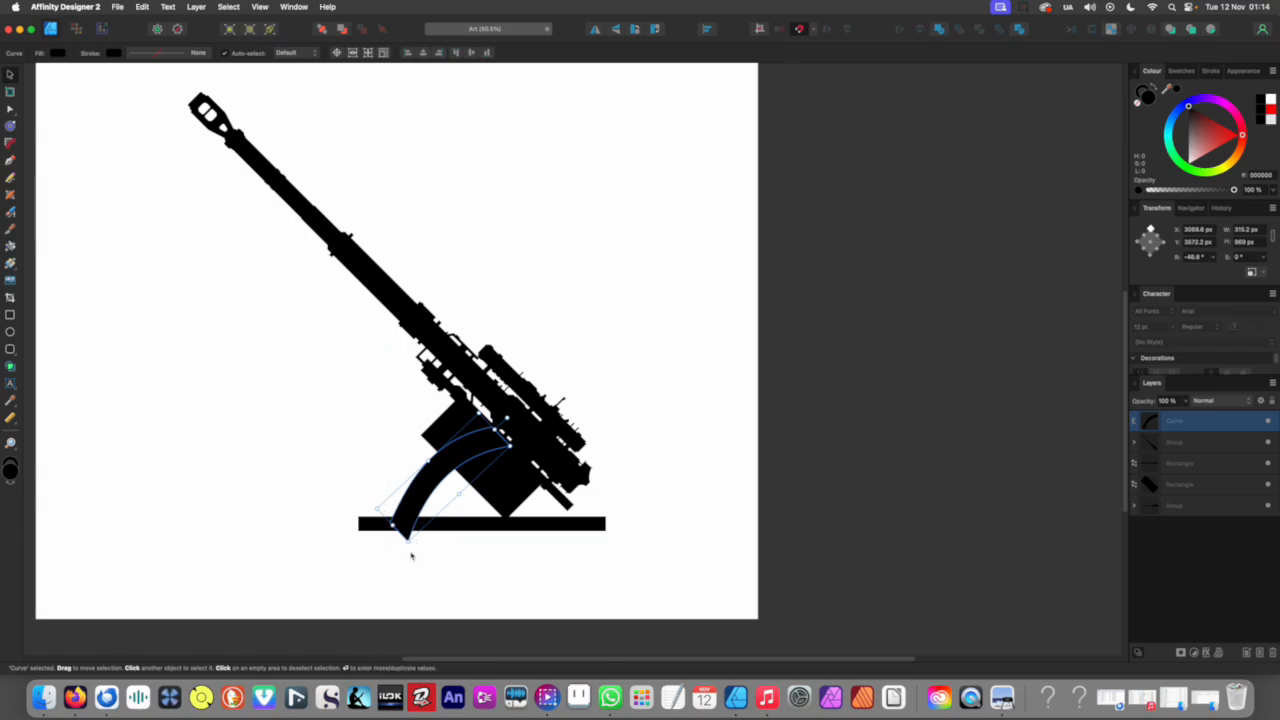
pyautogui.moveTo(409, 546); pyautogui.dragTo(412, 555)
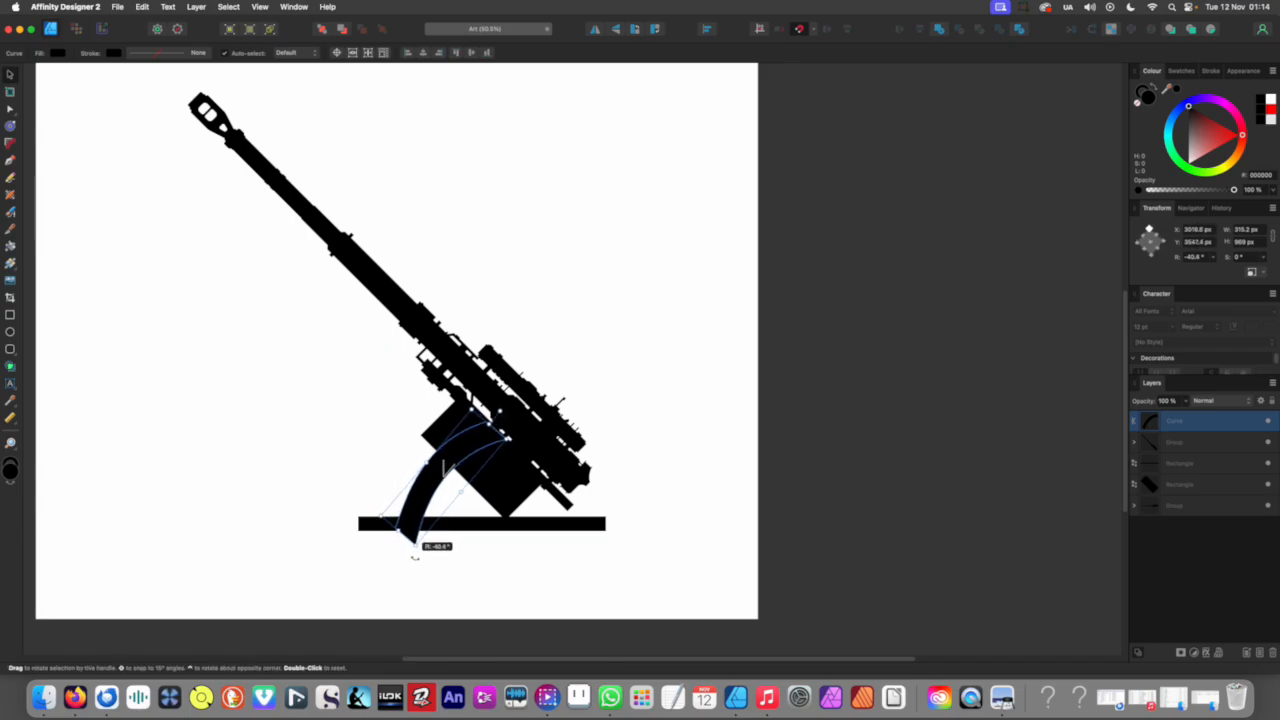
pyautogui.scroll(6, 410, 558)
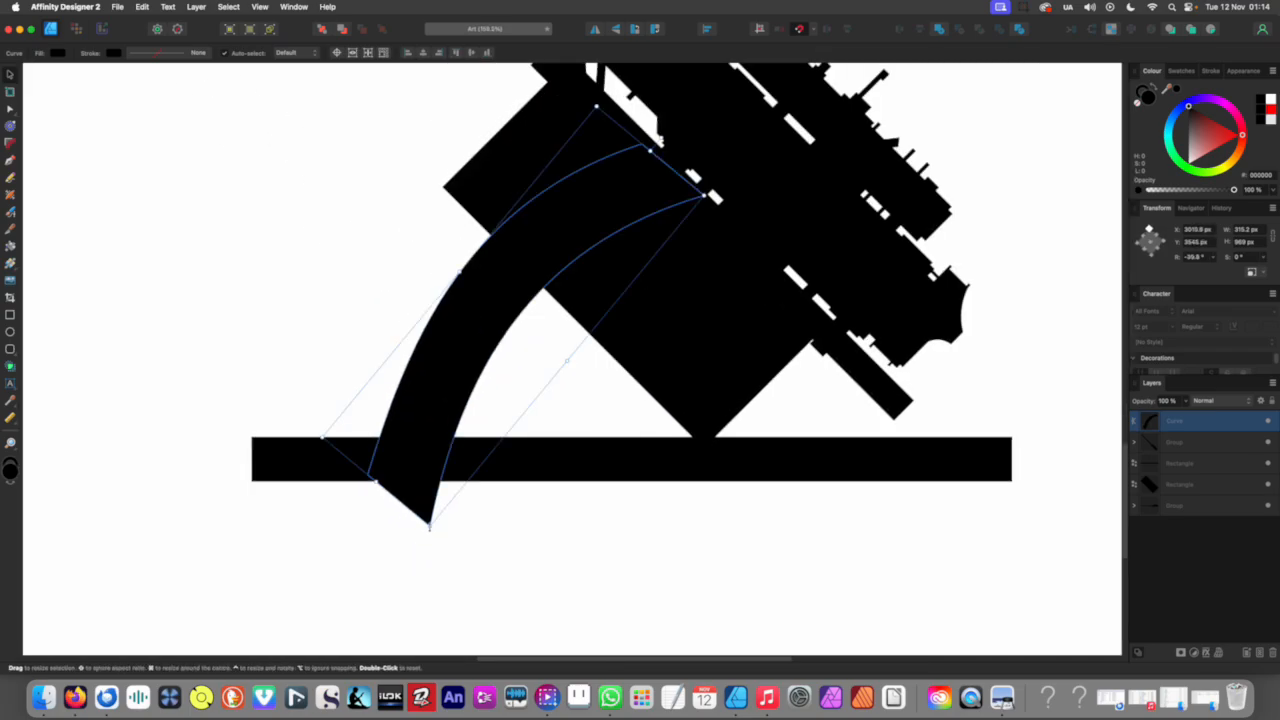
pyautogui.scroll(-3, 466, 436)
pyautogui.moveTo(467, 396); pyautogui.dragTo(461, 391)
pyautogui.scroll(-4, 470, 440)
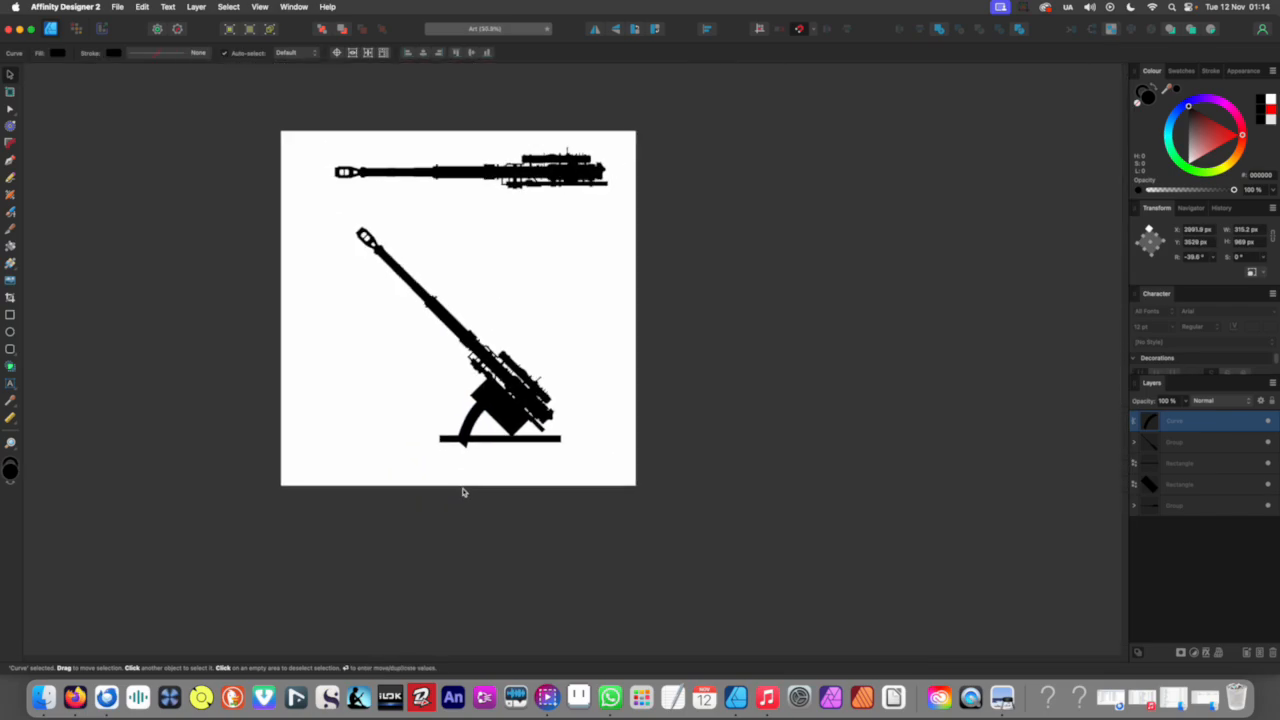
# Step: Cut the arched strut horizontally within the base plate with the Knife tool and delete the protruding lower end
pyautogui.click(483, 449)
pyautogui.scroll(5, 470, 420)
pyautogui.scroll(2, 463, 413)
pyautogui.hscroll(-2, 463, 413)
pyautogui.click(471, 366)
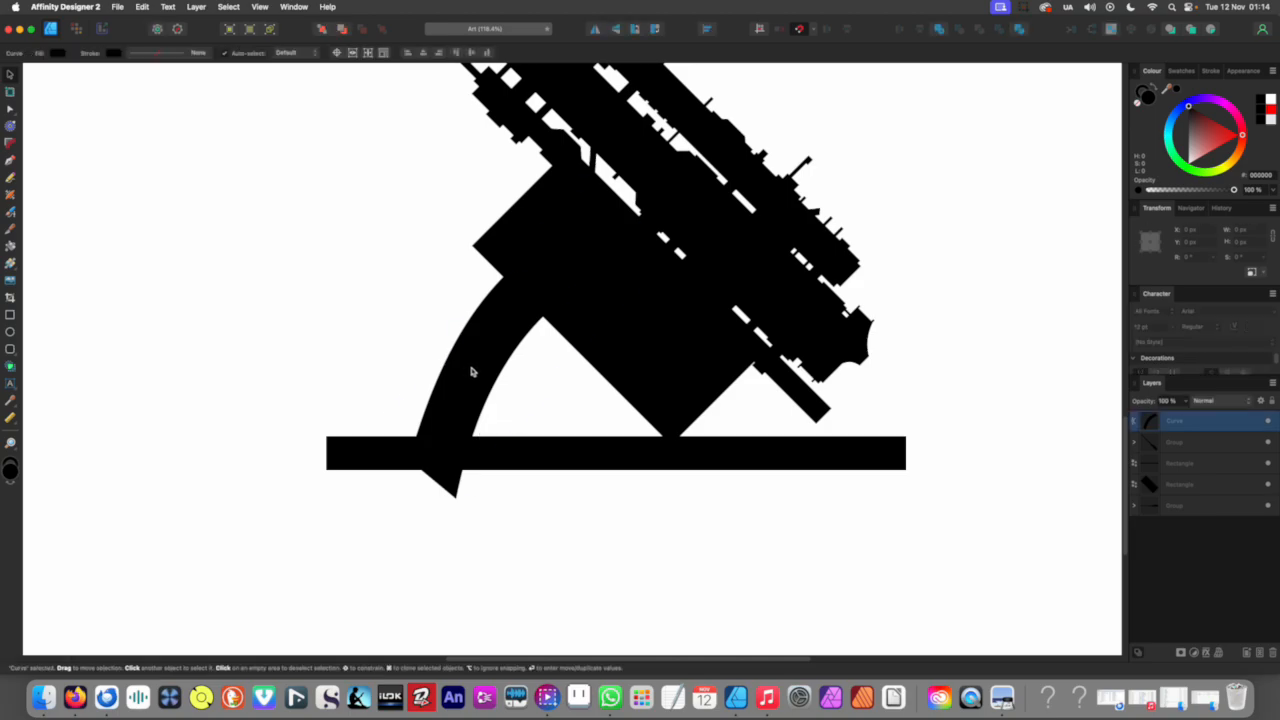
pyautogui.press('k')
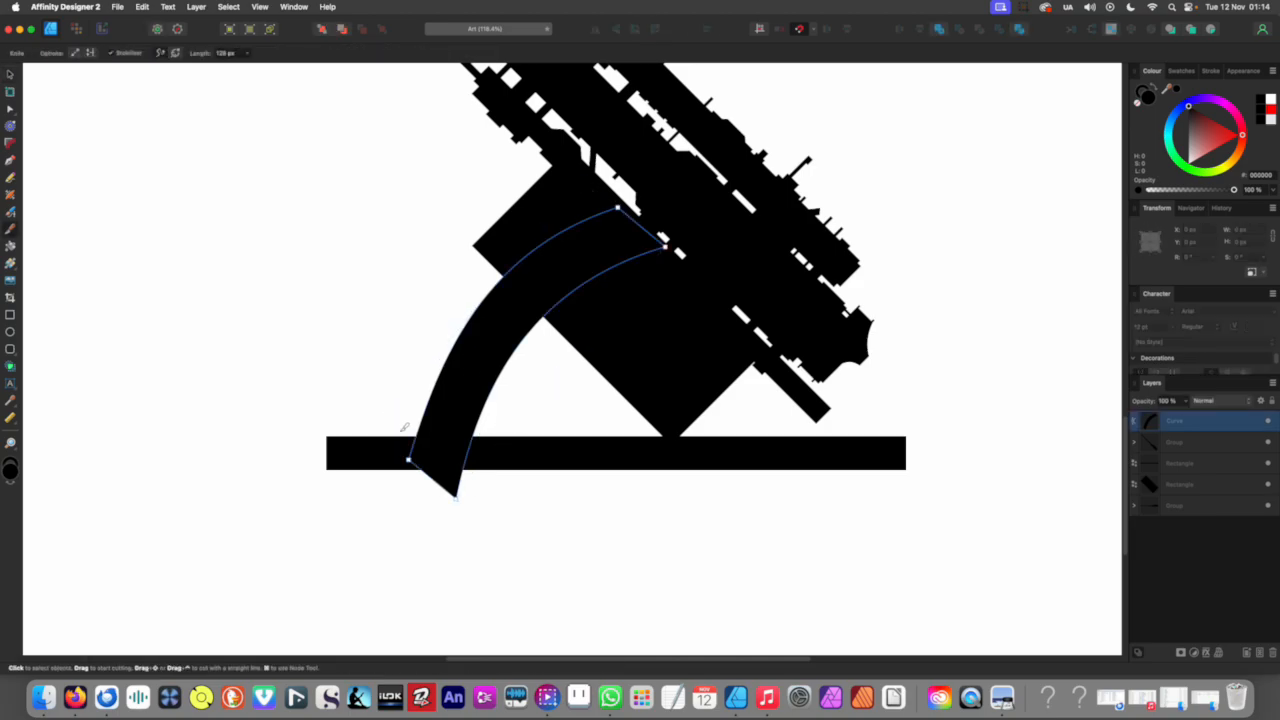
pyautogui.moveTo(584, 465); pyautogui.dragTo(580, 466)
pyautogui.press('v')
pyautogui.click(455, 470)
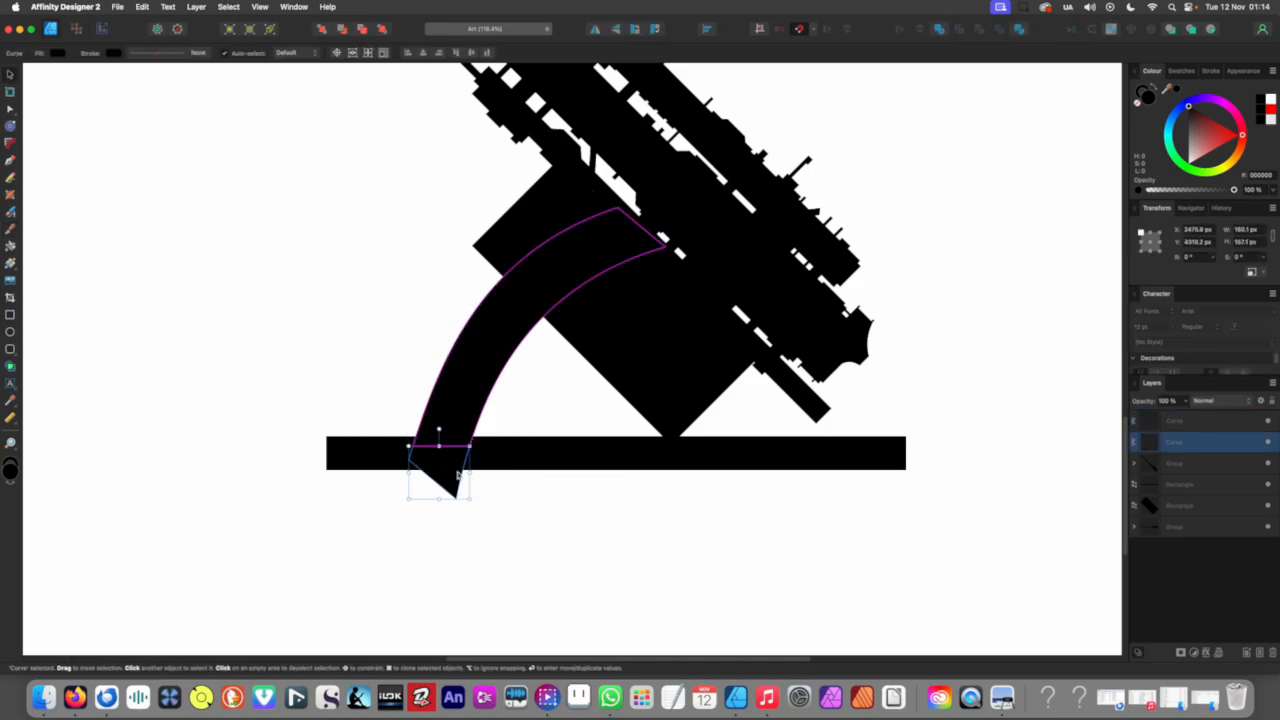
pyautogui.press('Delete')
# Step: Cut the arched strut diagonally inside the tilted block and delete the hidden upper piece
pyautogui.click(570, 281)
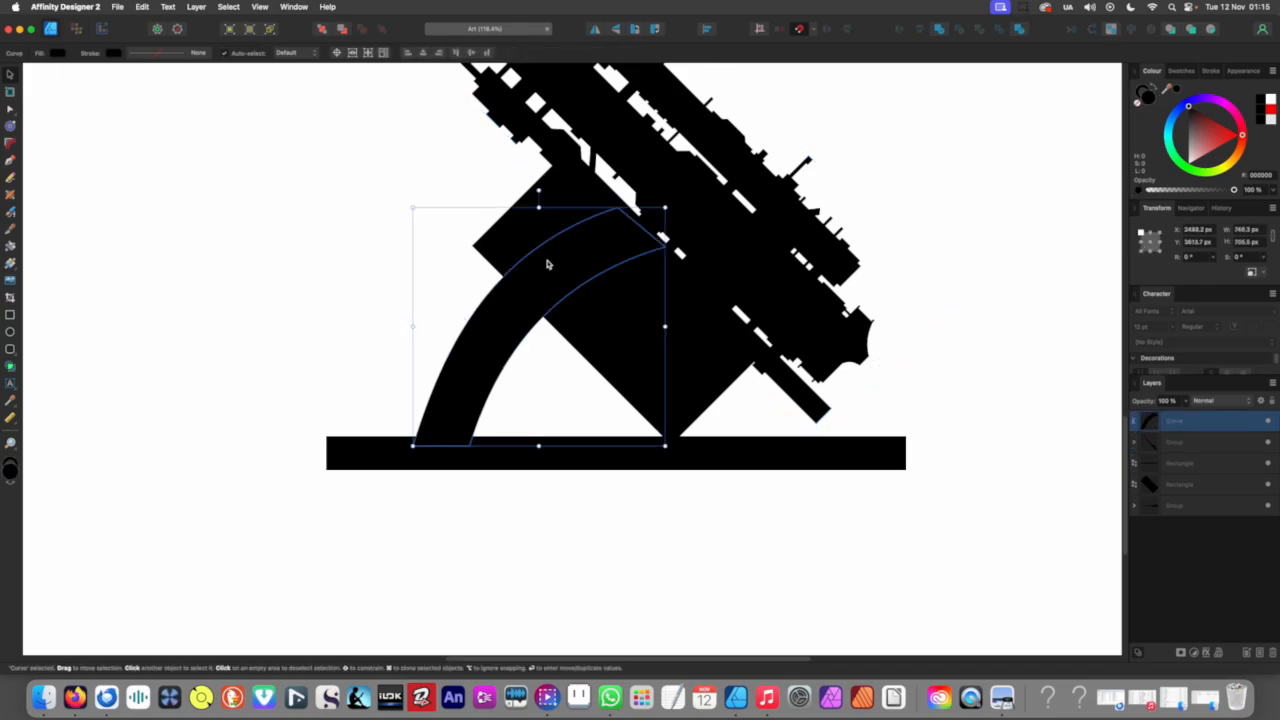
pyautogui.press('y')
pyautogui.moveTo(662, 381); pyautogui.dragTo(512, 227)
pyautogui.press('v')
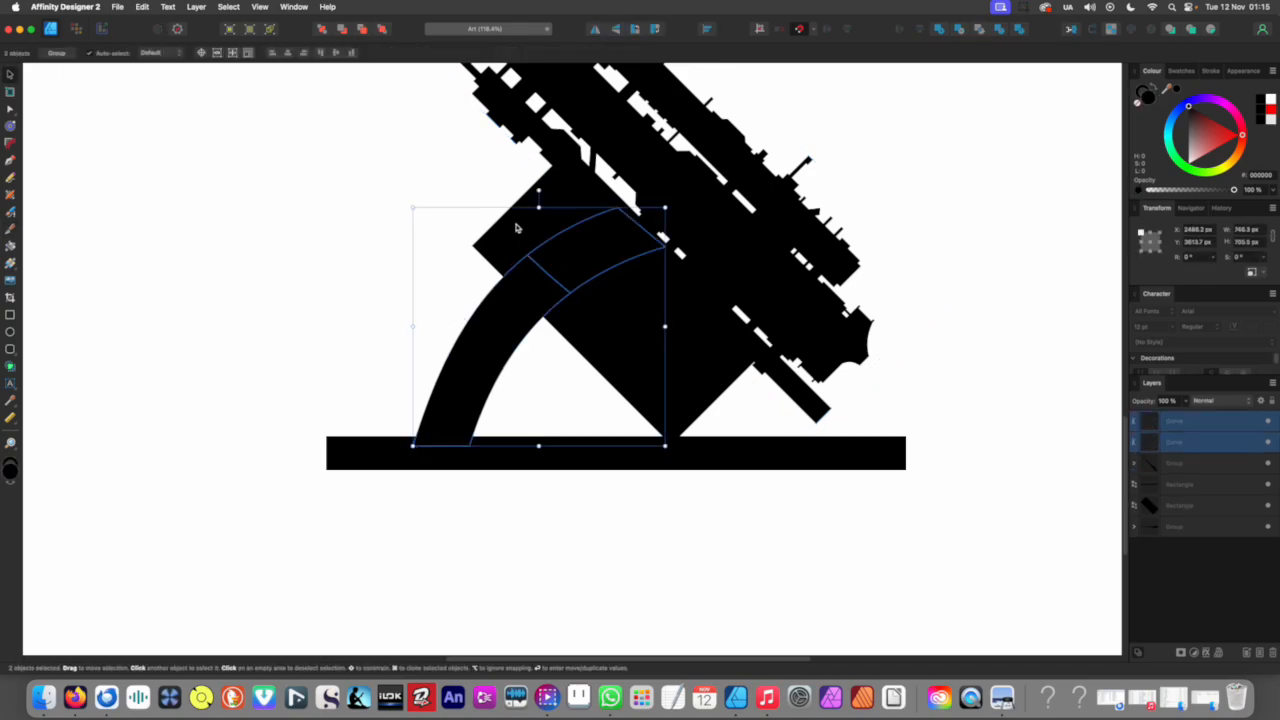
pyautogui.click(573, 252)
pyautogui.press('Delete')
pyautogui.scroll(-8, 562, 260)
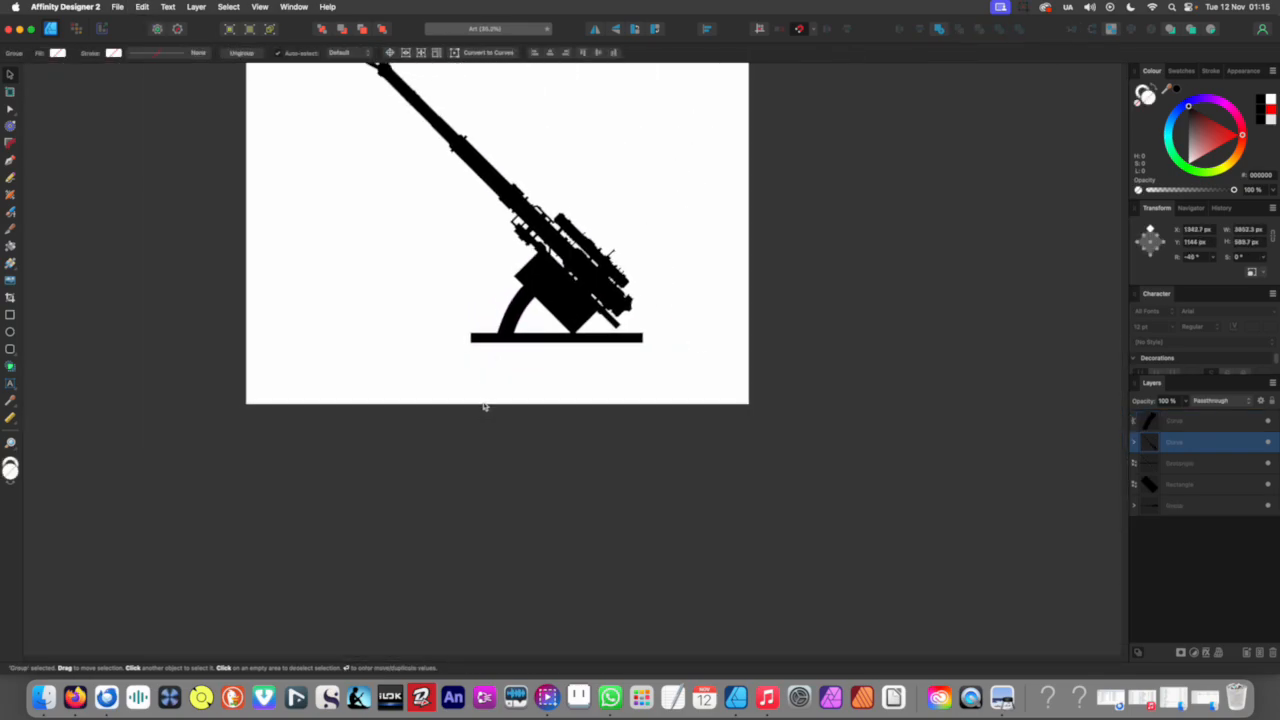
pyautogui.scroll(2, 527, 460)
pyautogui.click(528, 463)
pyautogui.scroll(3, 546, 431)
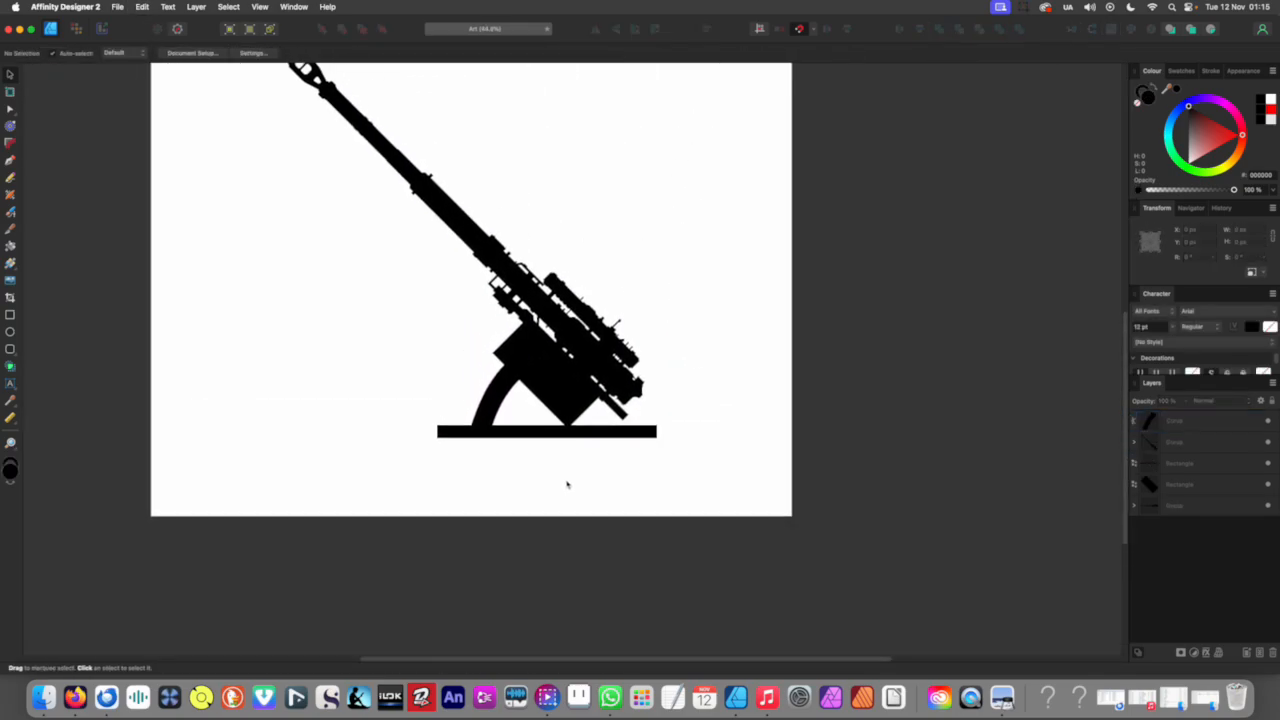
# Step: Duplicate the arched strut, shrink the copy to about 278 × 338 px, and place it between the larger strut and the block's lowest corner
pyautogui.scroll(5, 563, 418)
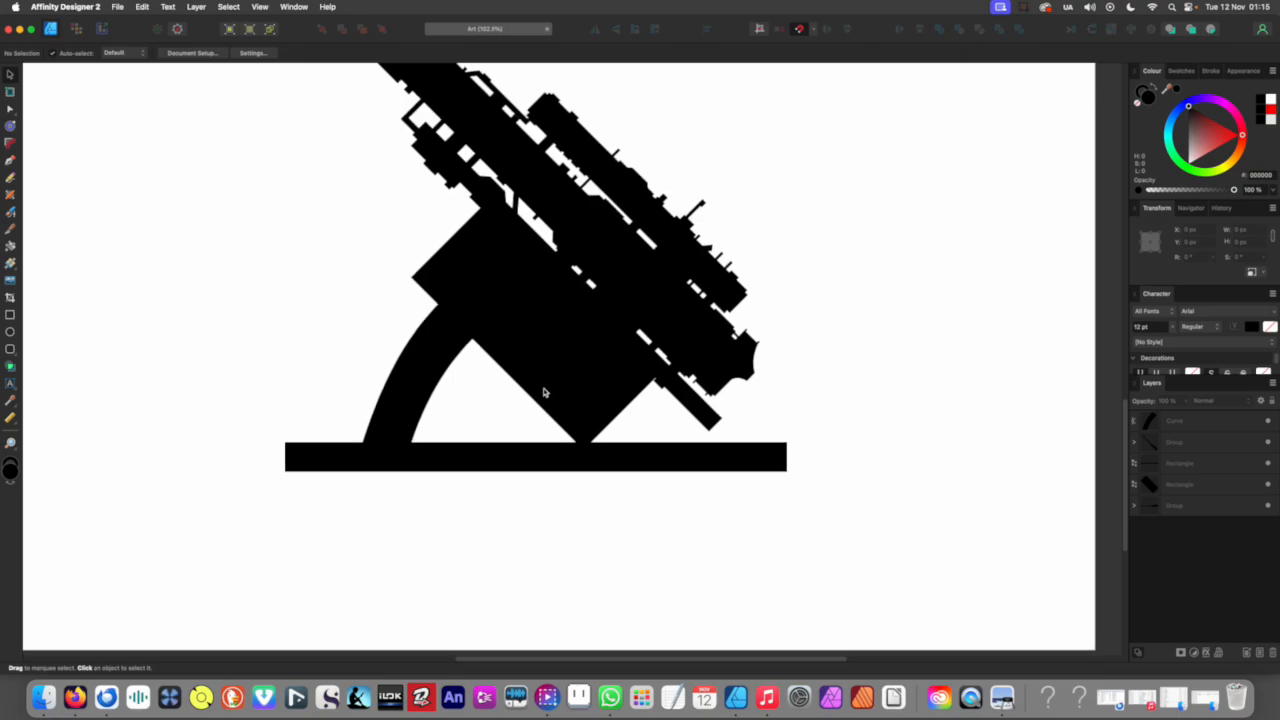
pyautogui.click(494, 390)
pyautogui.moveTo(424, 368); pyautogui.dragTo(510, 420)
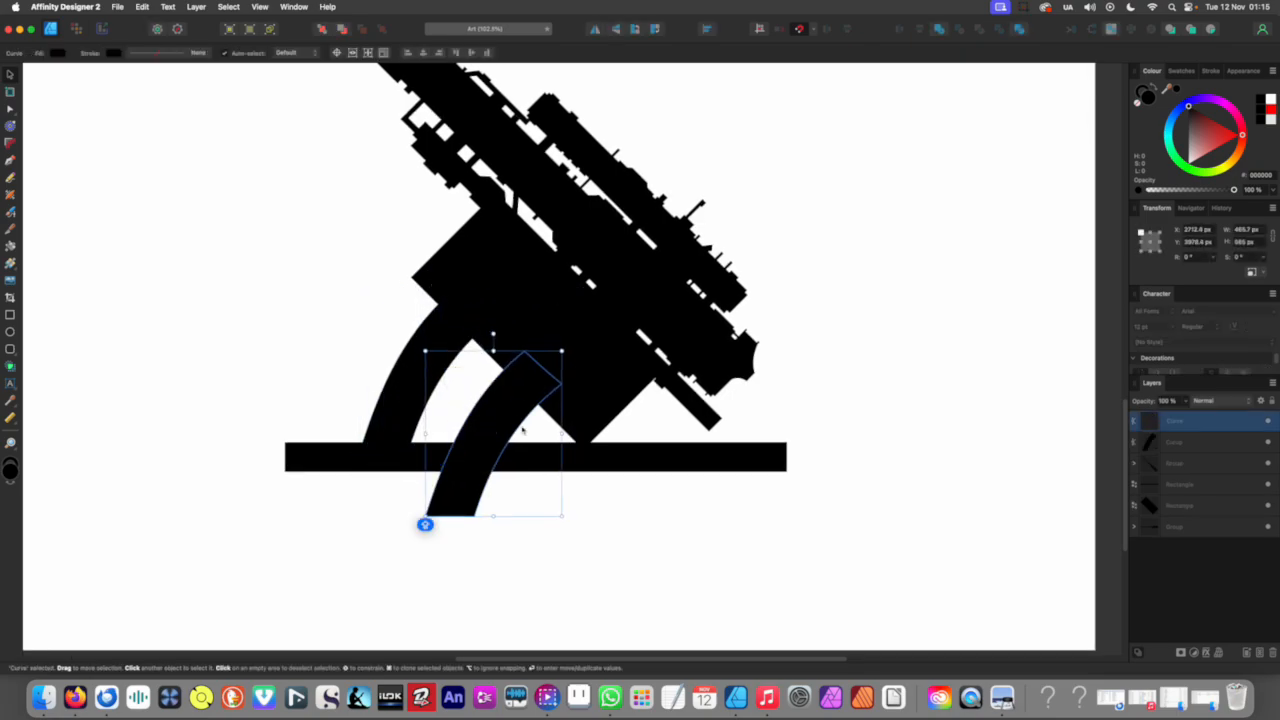
pyautogui.moveTo(558, 516); pyautogui.dragTo(508, 451)
pyautogui.moveTo(478, 386); pyautogui.dragTo(539, 403)
pyautogui.scroll(-8, 511, 466)
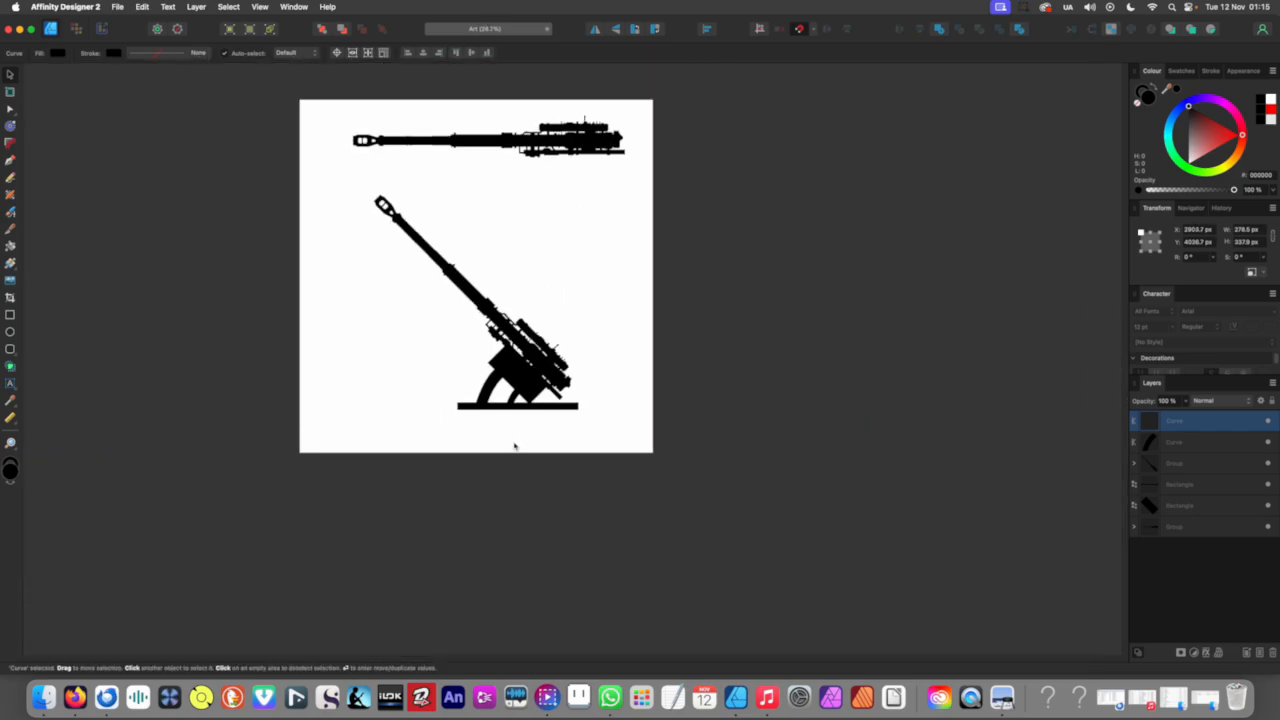
pyautogui.click(510, 460)
pyautogui.scroll(1, 508, 467)
pyautogui.scroll(6, 497, 443)
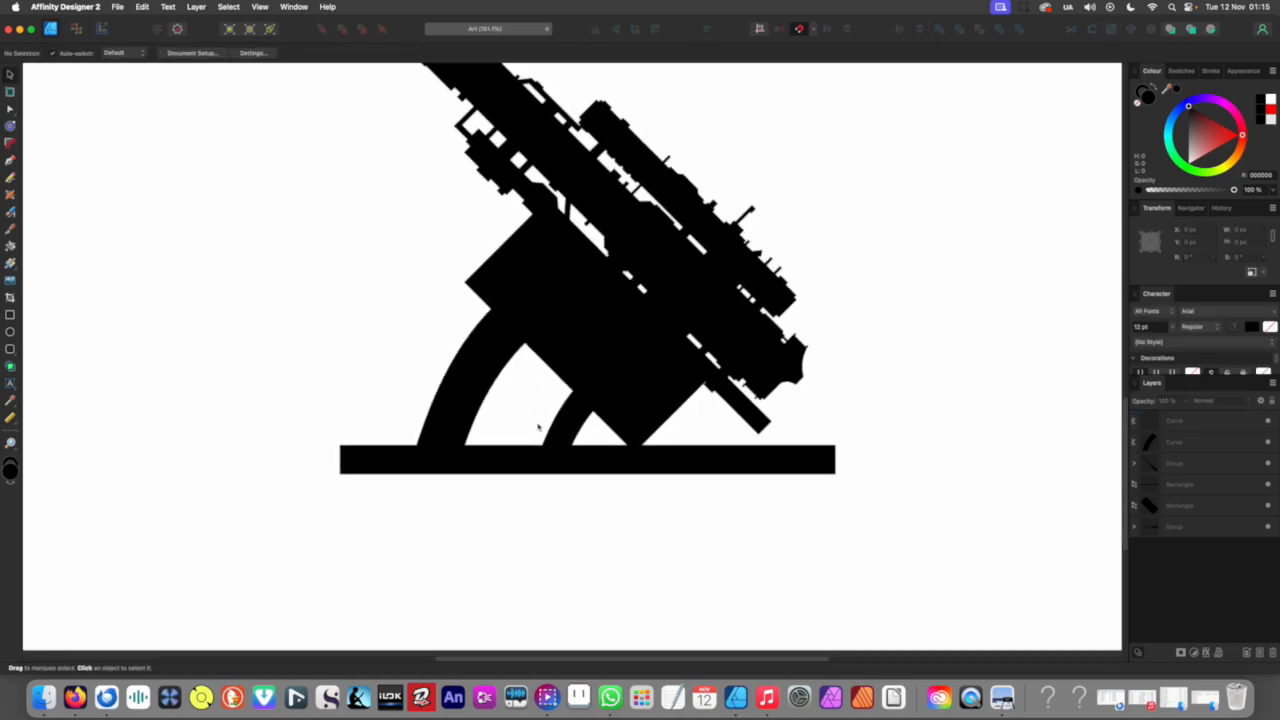
# Step: Draw a narrow 41 × 368 px rectangle, tilt it about −28.6°, and place it between the block's far-left corner and the weapon's underside
pyautogui.scroll(2, 548, 425)
pyautogui.scroll(1, 525, 380)
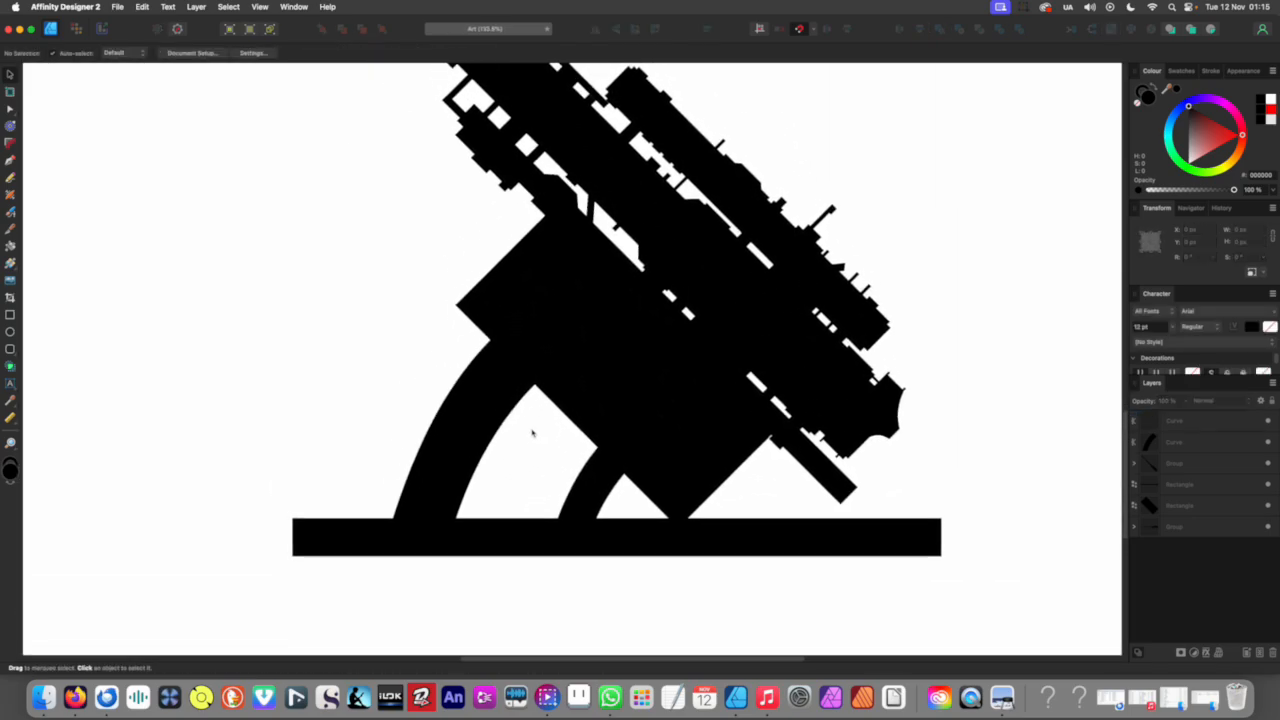
pyautogui.scroll(3, 533, 275)
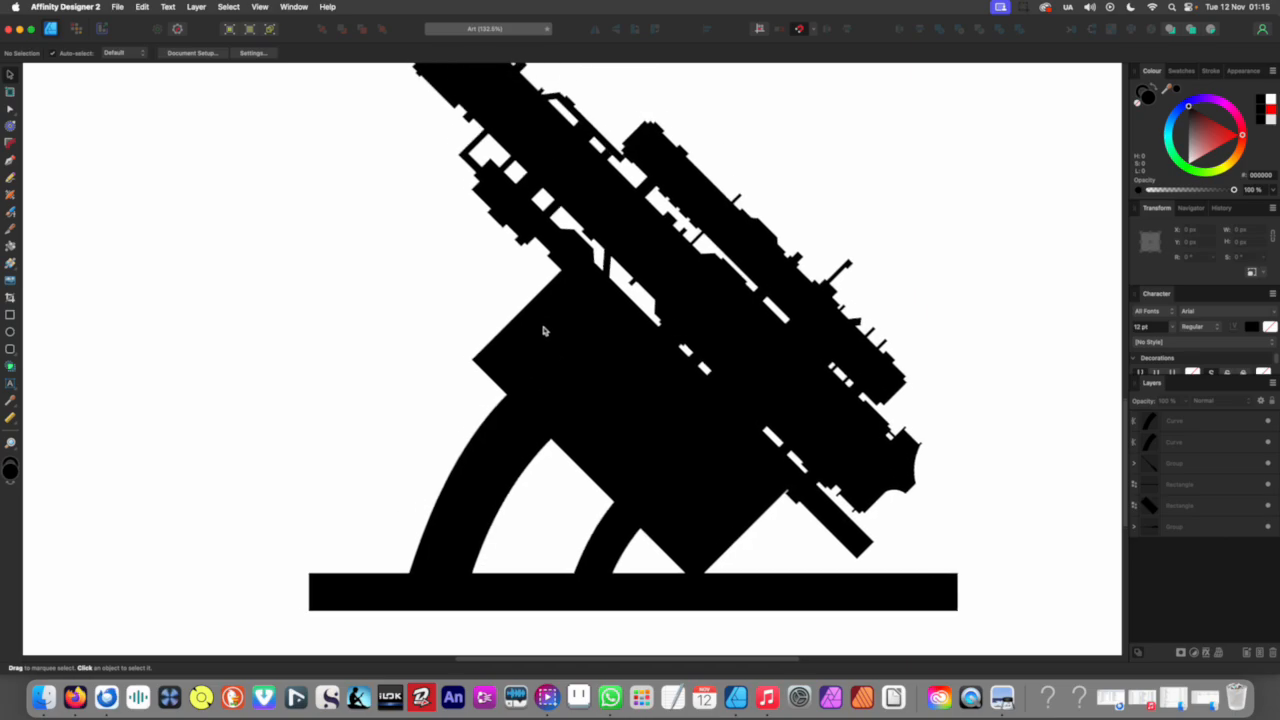
pyautogui.scroll(2, 534, 278)
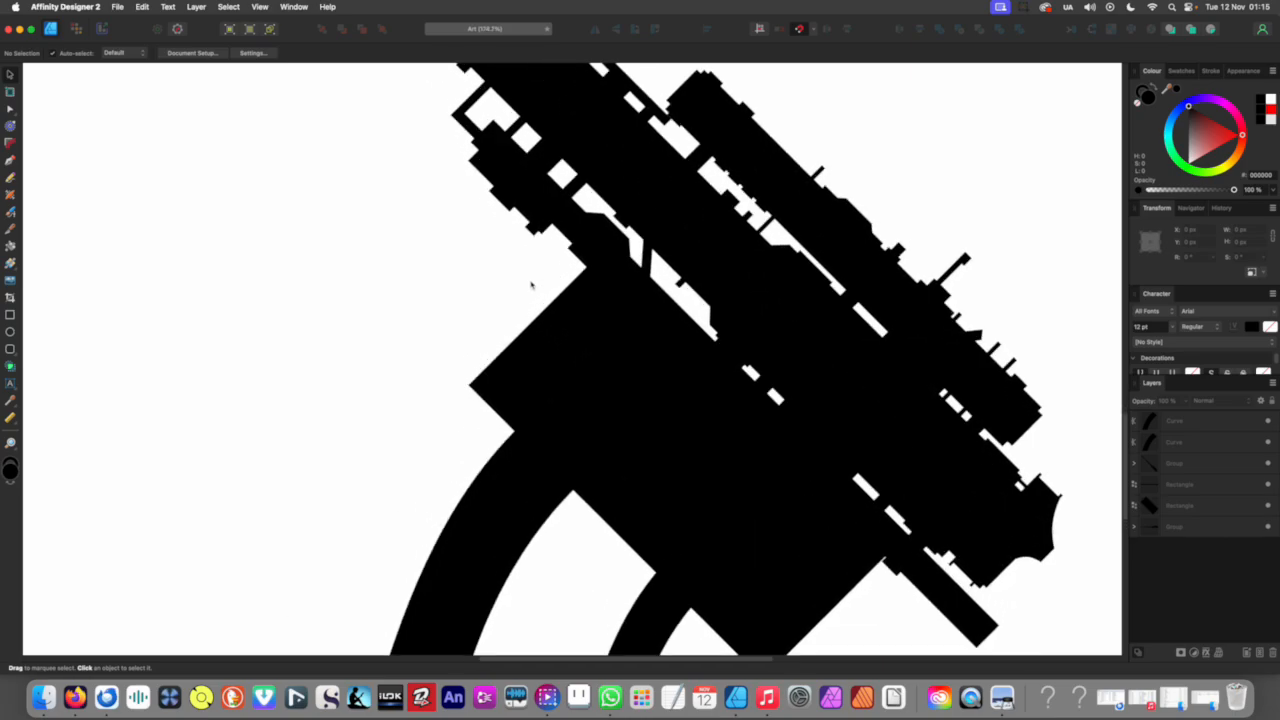
pyautogui.click(13, 317)
pyautogui.moveTo(126, 296)
pyautogui.mouseDown()
pyautogui.moveTo(146, 480)
pyautogui.moveTo(100, 462)
pyautogui.moveTo(83, 480)
pyautogui.mouseUp()
pyautogui.press('v')
pyautogui.moveTo(140, 379); pyautogui.dragTo(541, 297)
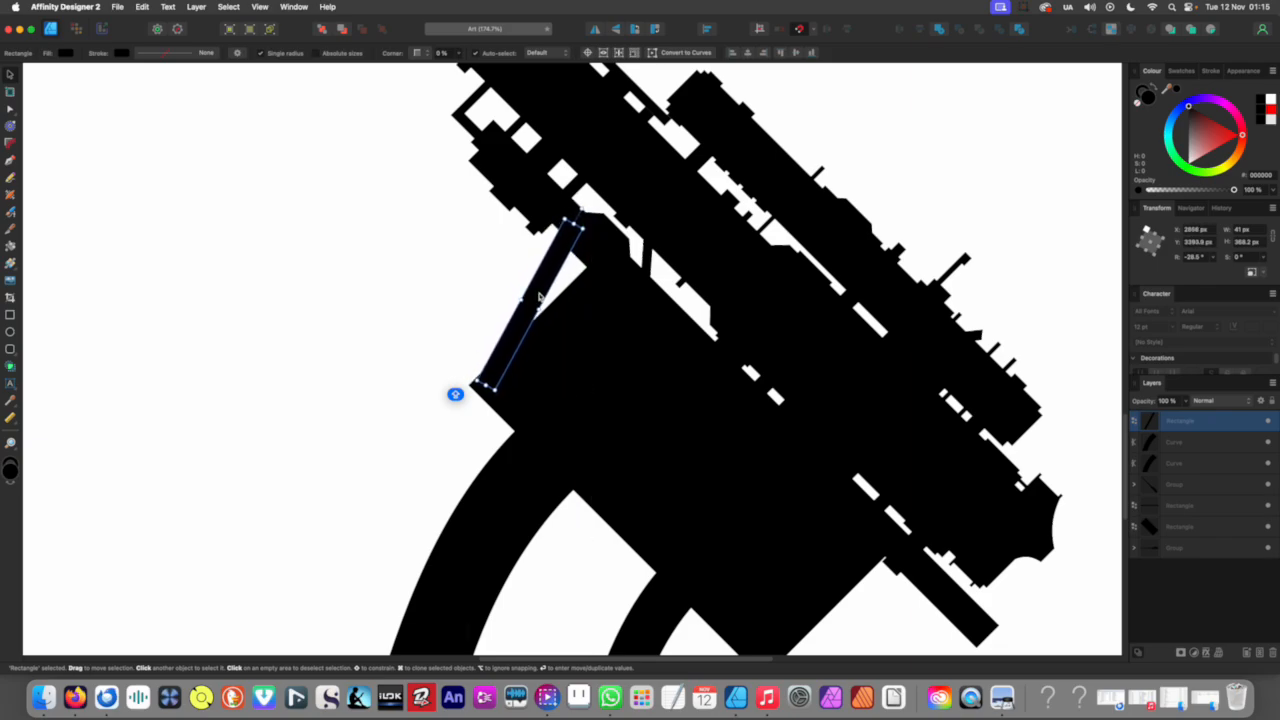
# Step: Shift the narrow tilted strut slightly left so its lower end lines up with the block's far-left corner
pyautogui.scroll(-9, 541, 298)
pyautogui.click(454, 358)
pyautogui.scroll(9, 454, 358)
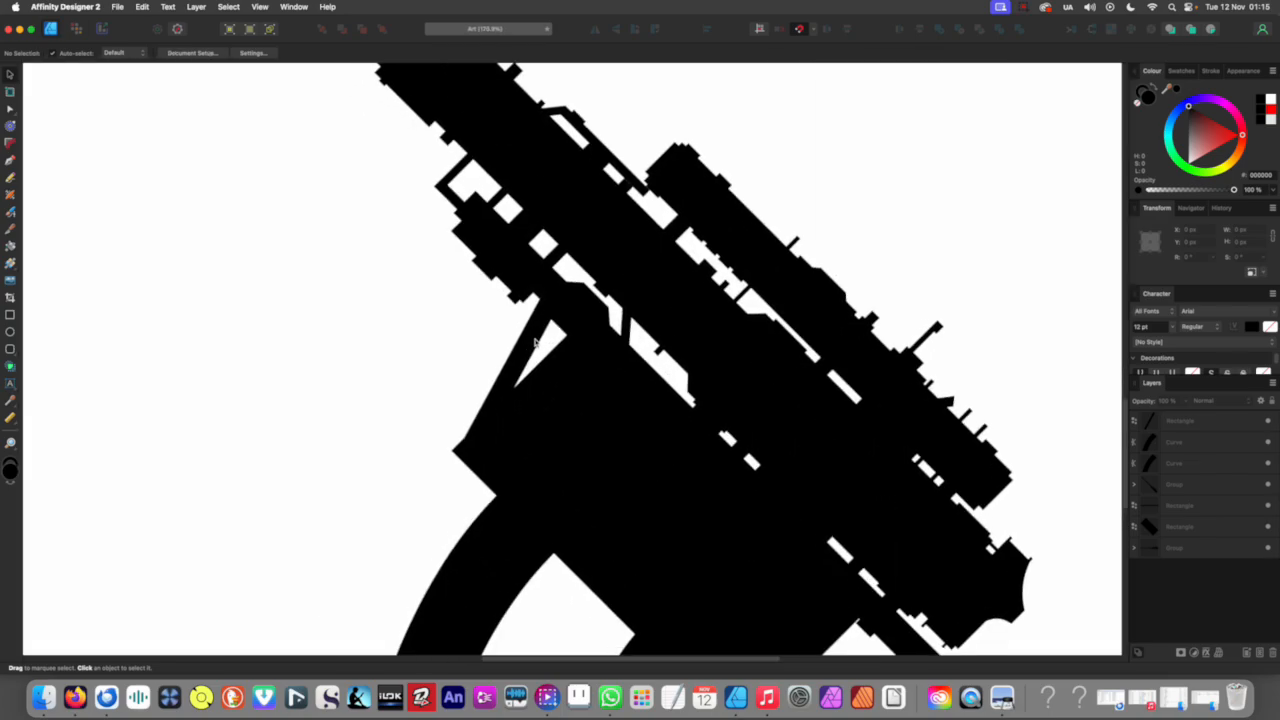
pyautogui.click(535, 342)
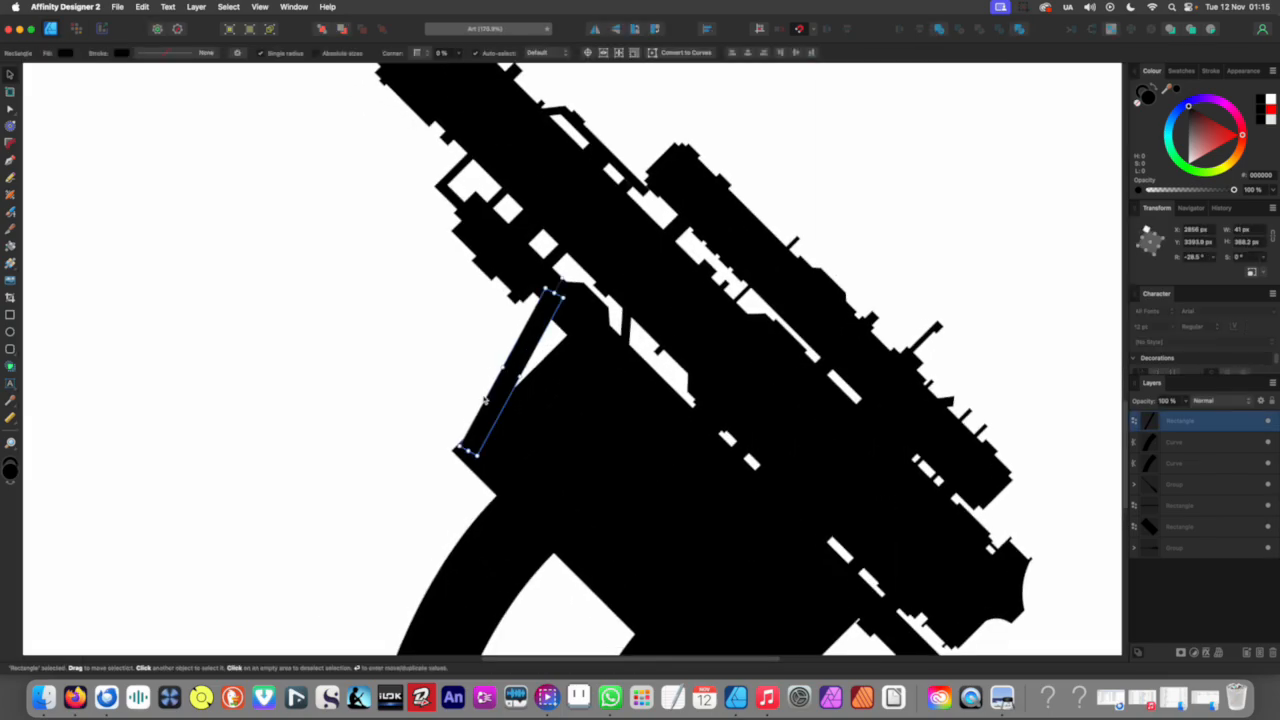
pyautogui.moveTo(468, 443); pyautogui.dragTo(466, 443)
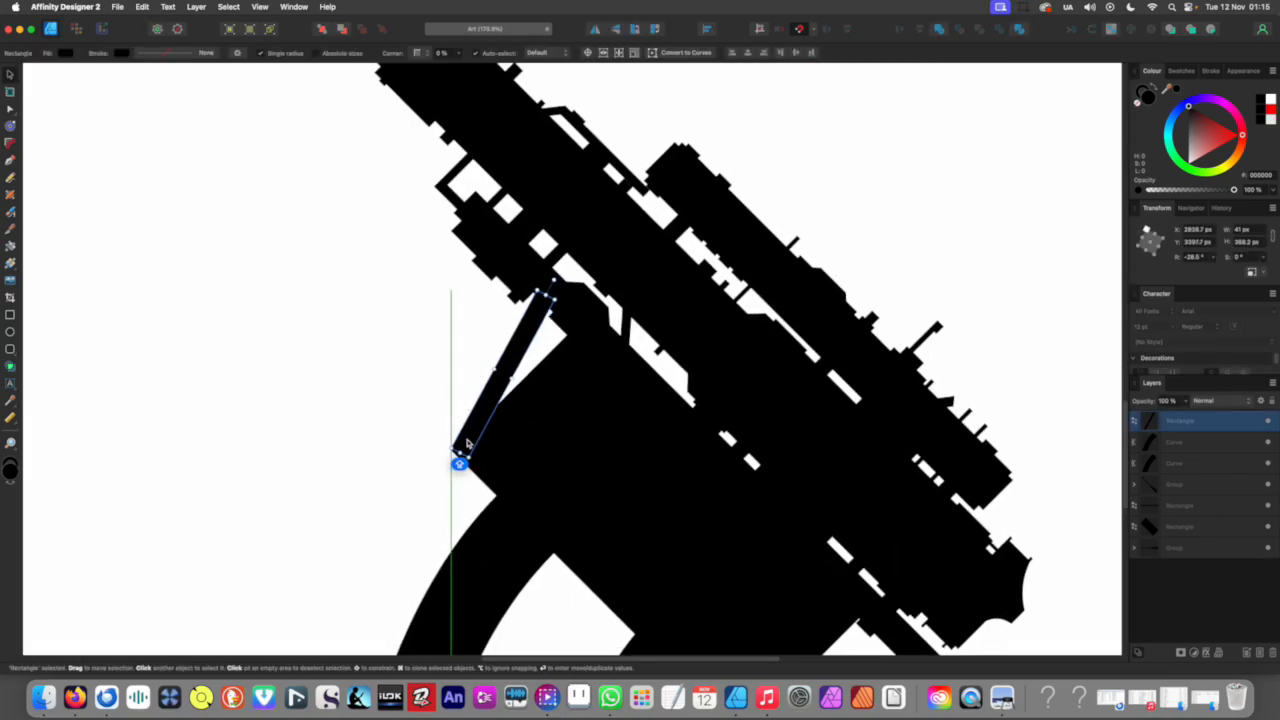
pyautogui.scroll(-12, 468, 432)
pyautogui.click(446, 428)
pyautogui.hscroll(-1, 470, 430)
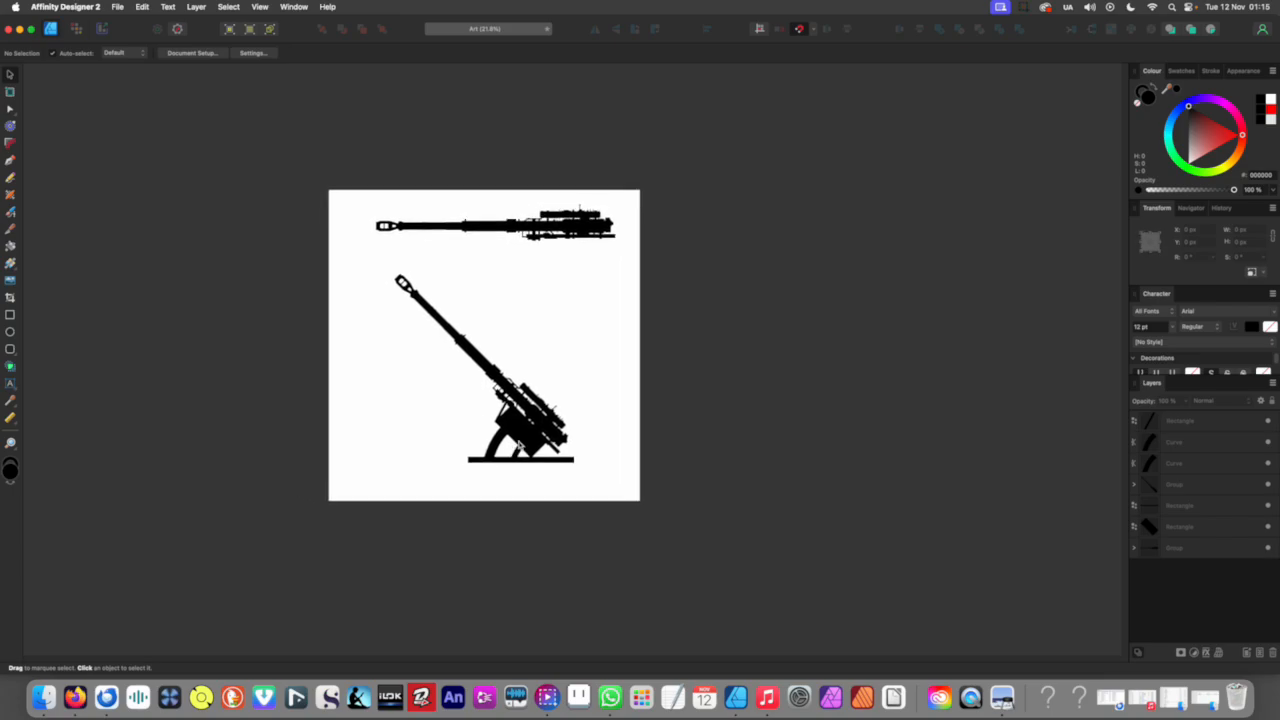
# Step: Convert the tilted block beneath the cannon to curves
pyautogui.scroll(3, 492, 413)
pyautogui.scroll(4, 518, 453)
pyautogui.scroll(2, 538, 455)
pyautogui.click(573, 484)
pyautogui.rightClick(562, 436)
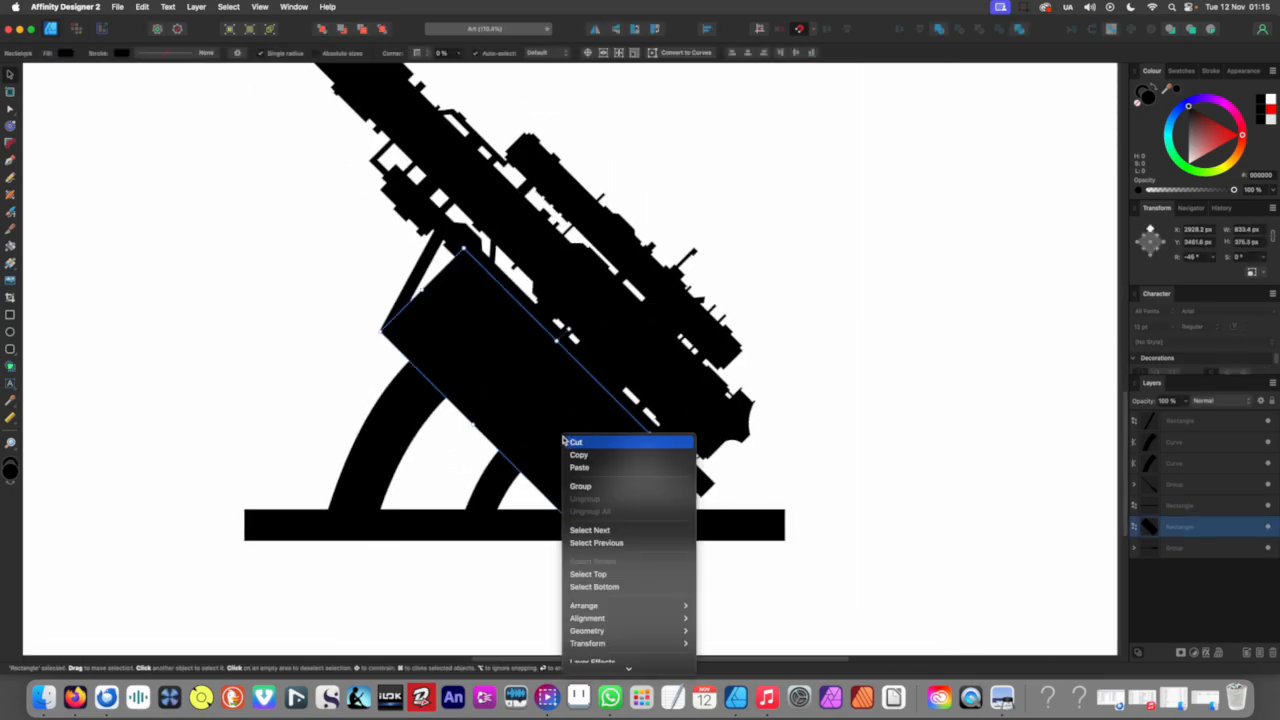
pyautogui.click(607, 593)
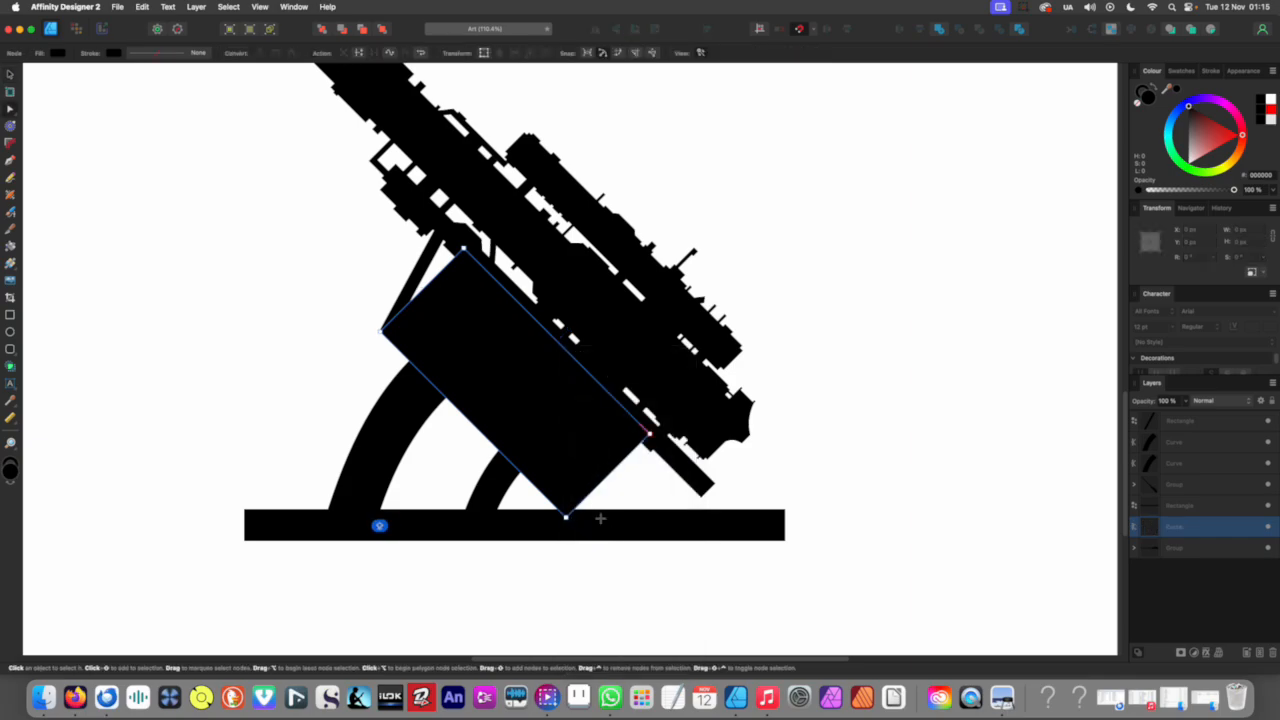
# Step: Cut the tilted block's lowest corner off horizontally with the Knife tool and delete the small triangular piece
pyautogui.press('y')
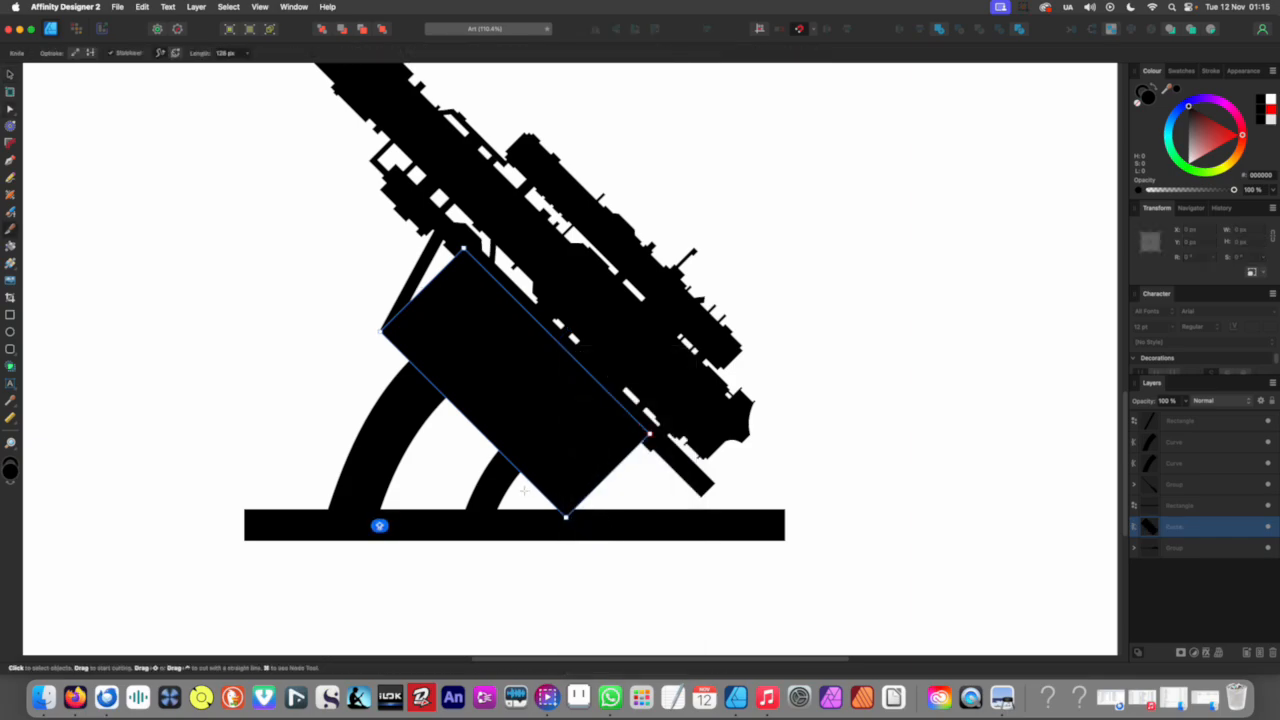
pyautogui.press('a')
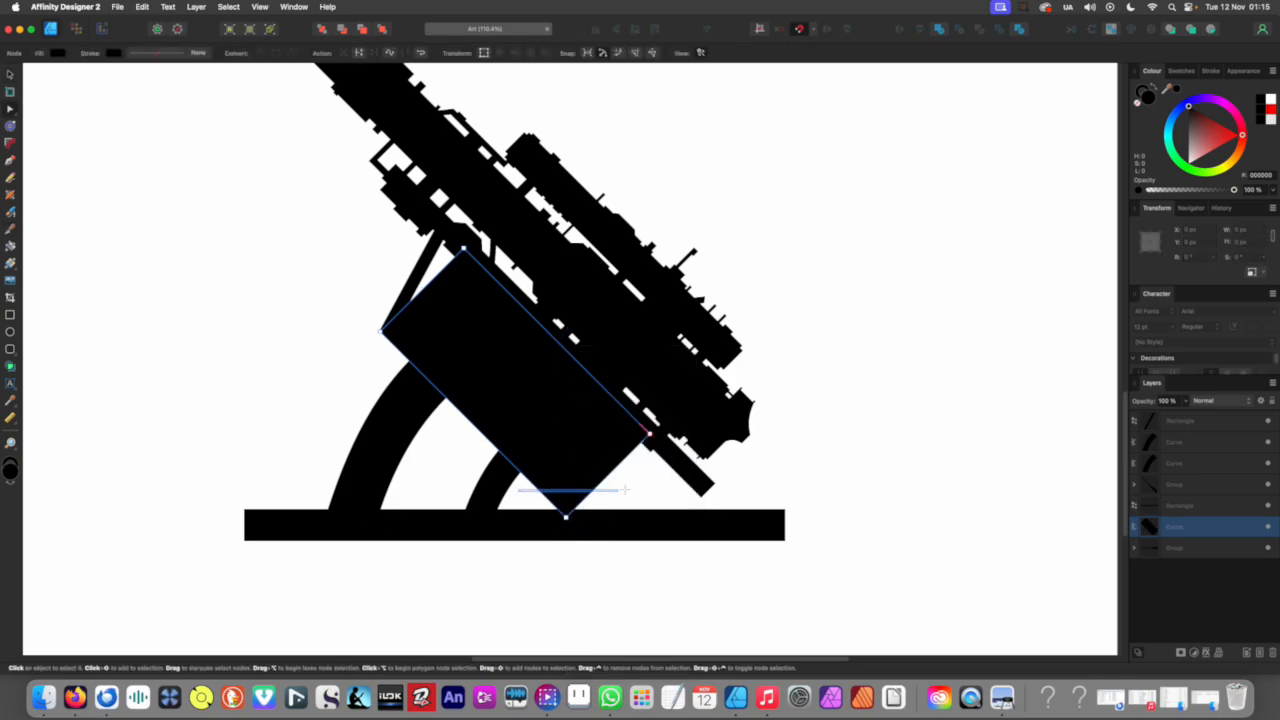
pyautogui.click(522, 503)
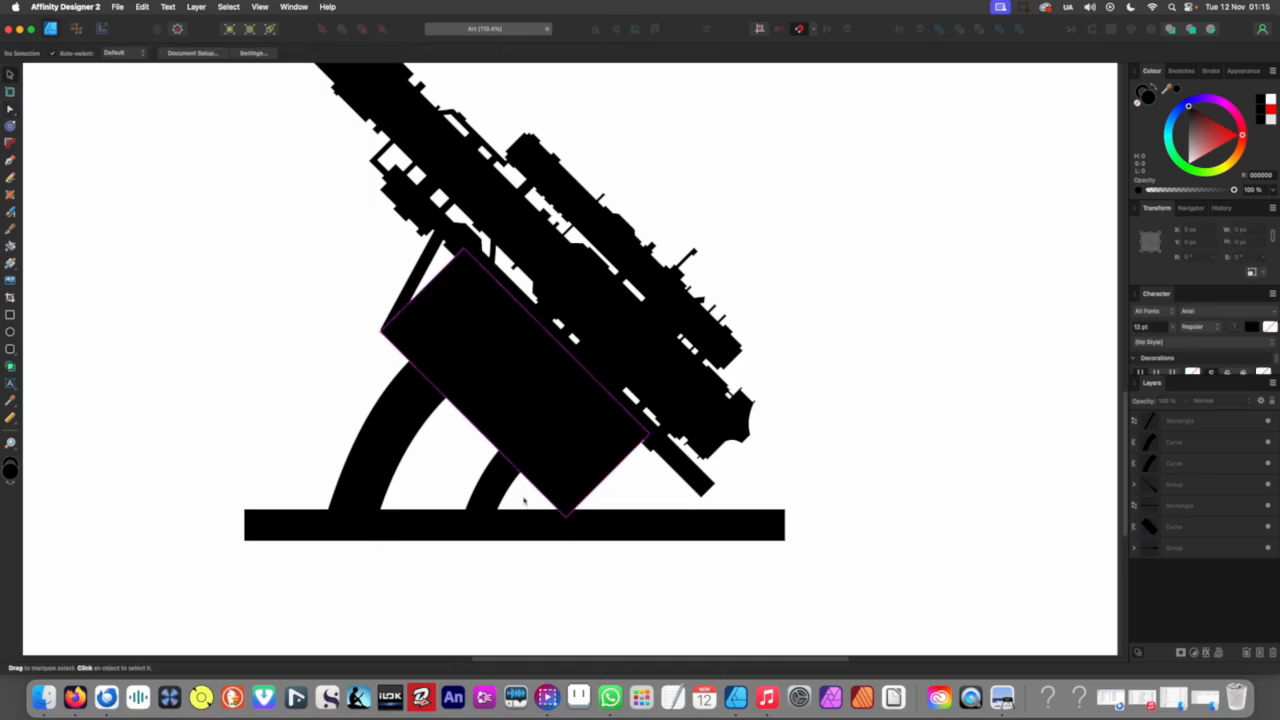
pyautogui.press('y')
pyautogui.click(538, 484)
pyautogui.press('v')
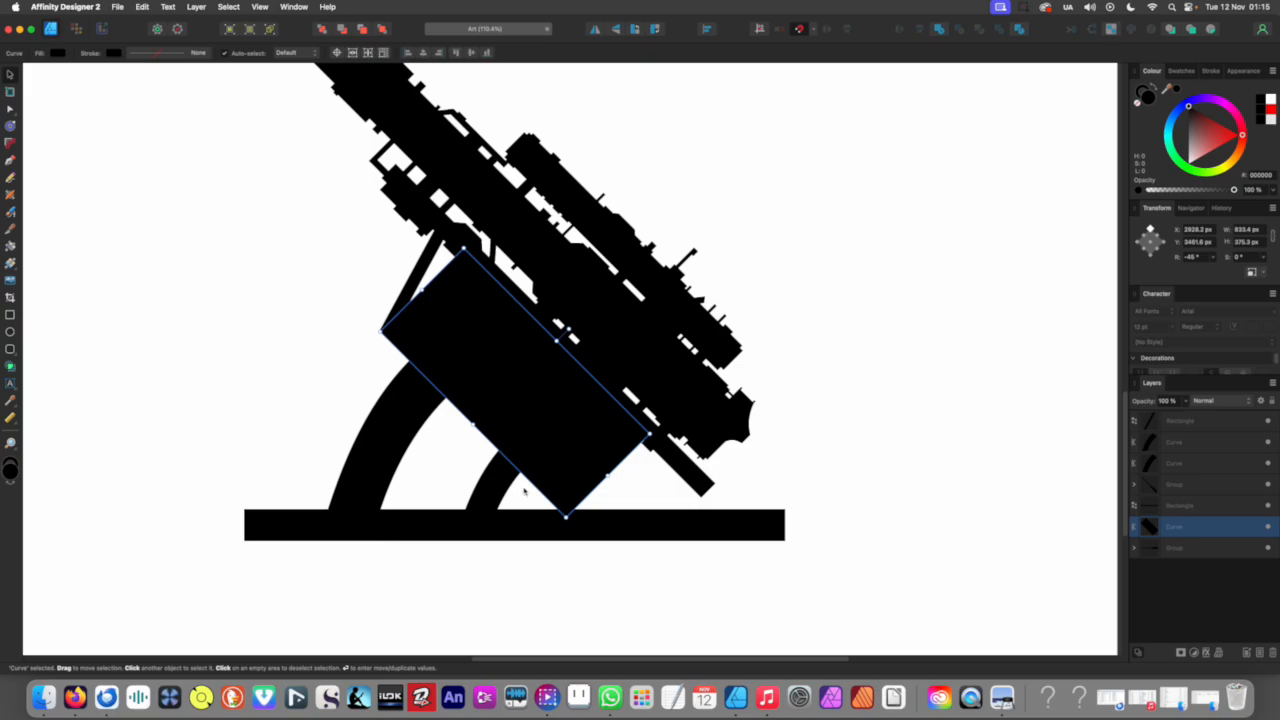
pyautogui.press('y')
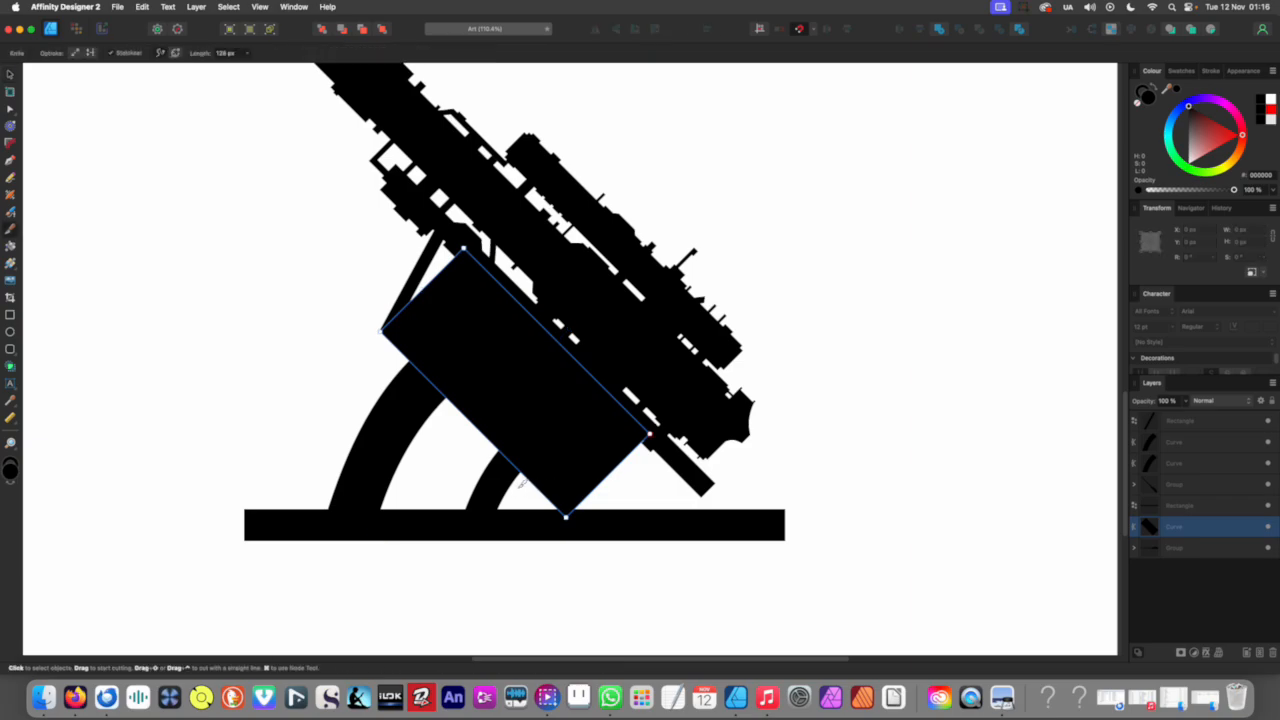
pyautogui.moveTo(677, 481); pyautogui.dragTo(702, 480)
pyautogui.press('v')
pyautogui.click(567, 500)
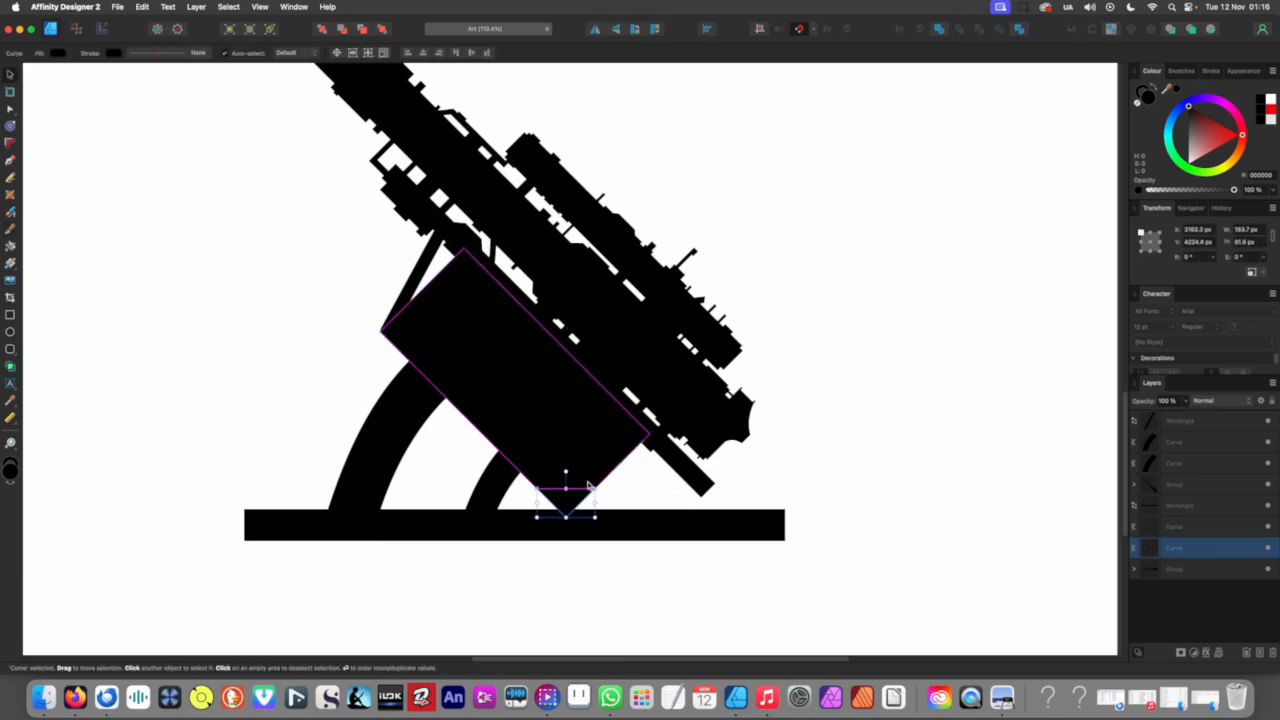
pyautogui.press('Delete')
# Step: Undo the deletion and the Knife cut on the tilted block's lowest corner
pyautogui.scroll(-5, 568, 484)
pyautogui.scroll(-2, 529, 497)
pyautogui.click(537, 520)
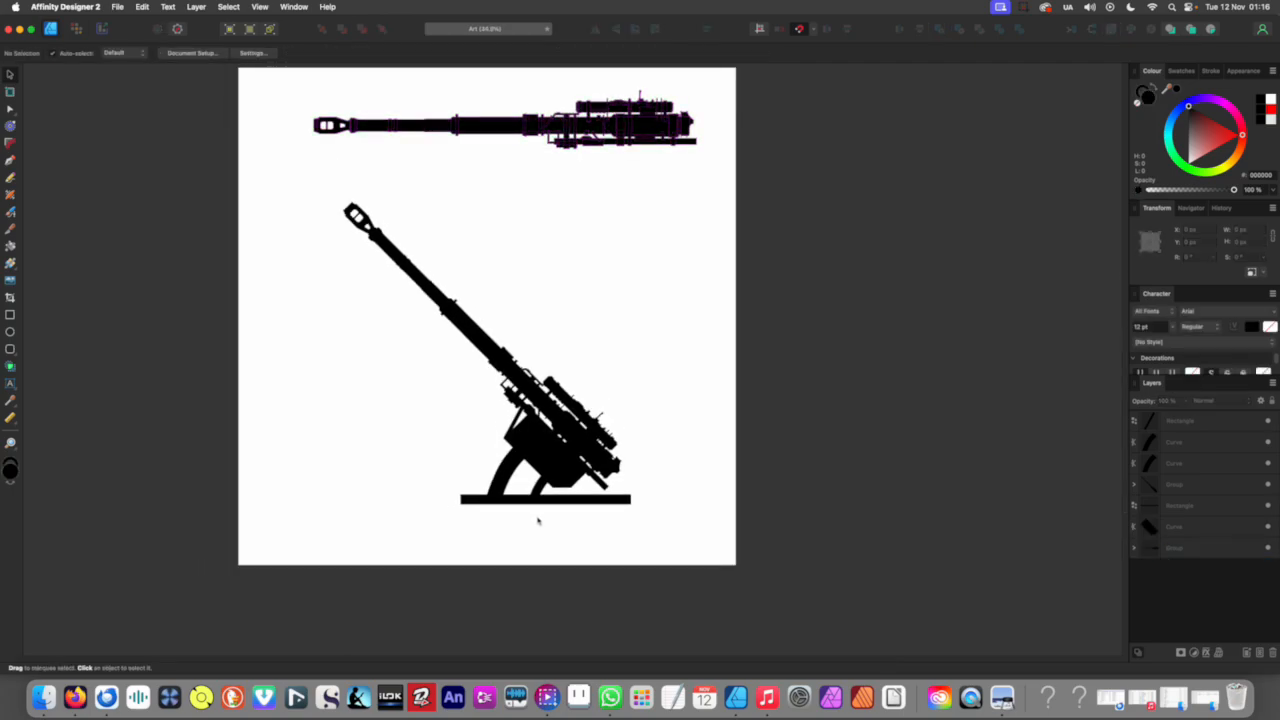
pyautogui.scroll(4, 539, 519)
pyautogui.click(543, 484)
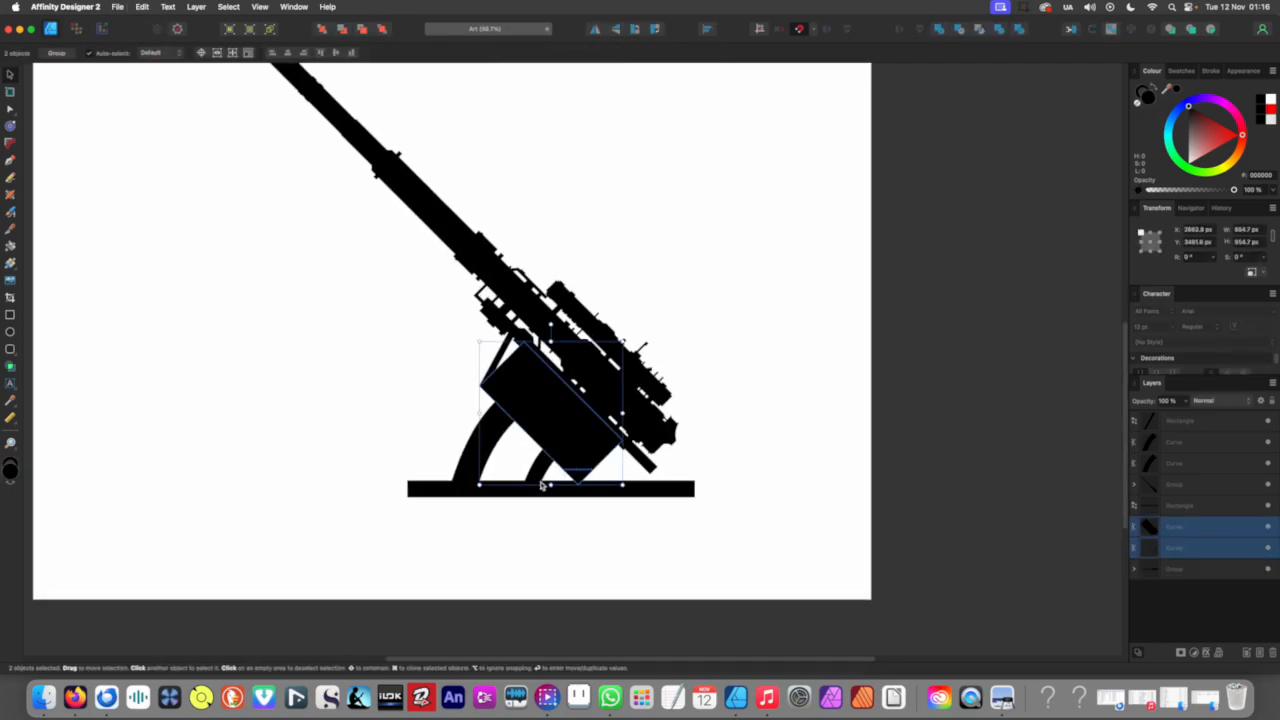
pyautogui.click(541, 521)
pyautogui.scroll(-1, 543, 520)
pyautogui.scroll(3, 583, 503)
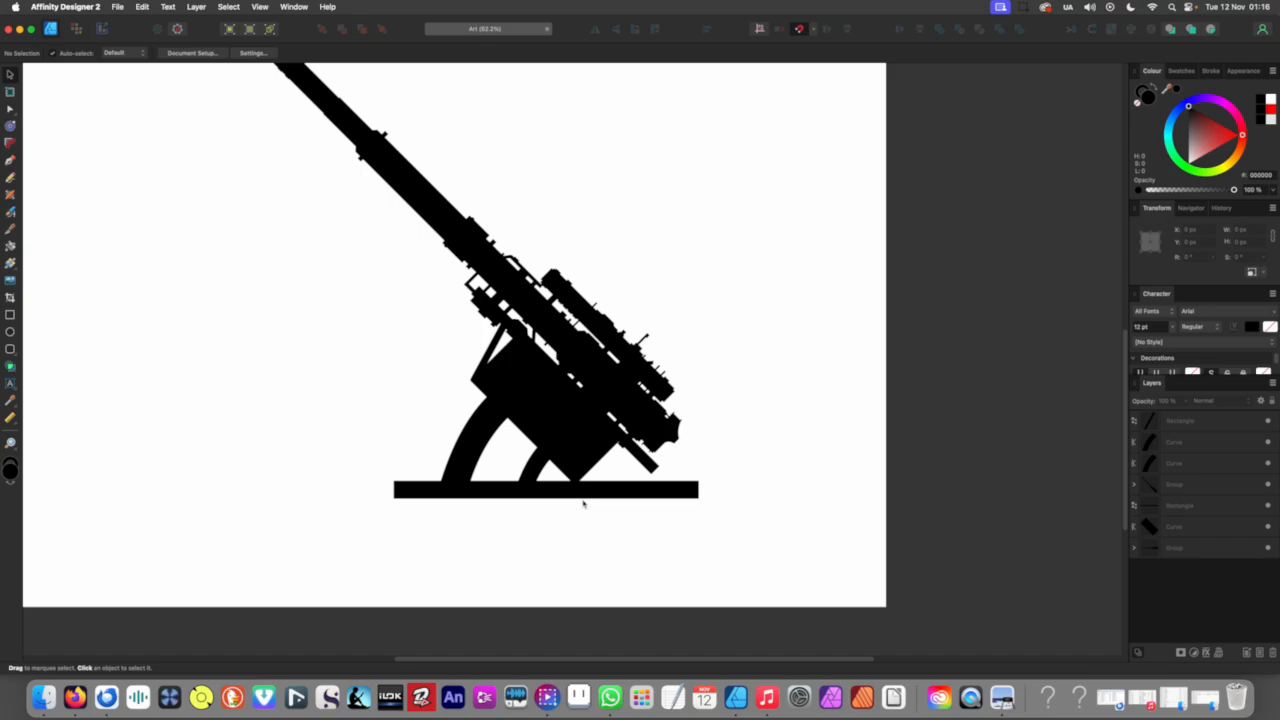
pyautogui.scroll(1, 583, 503)
pyautogui.scroll(-2, 583, 503)
pyautogui.hscroll(-2, 590, 503)
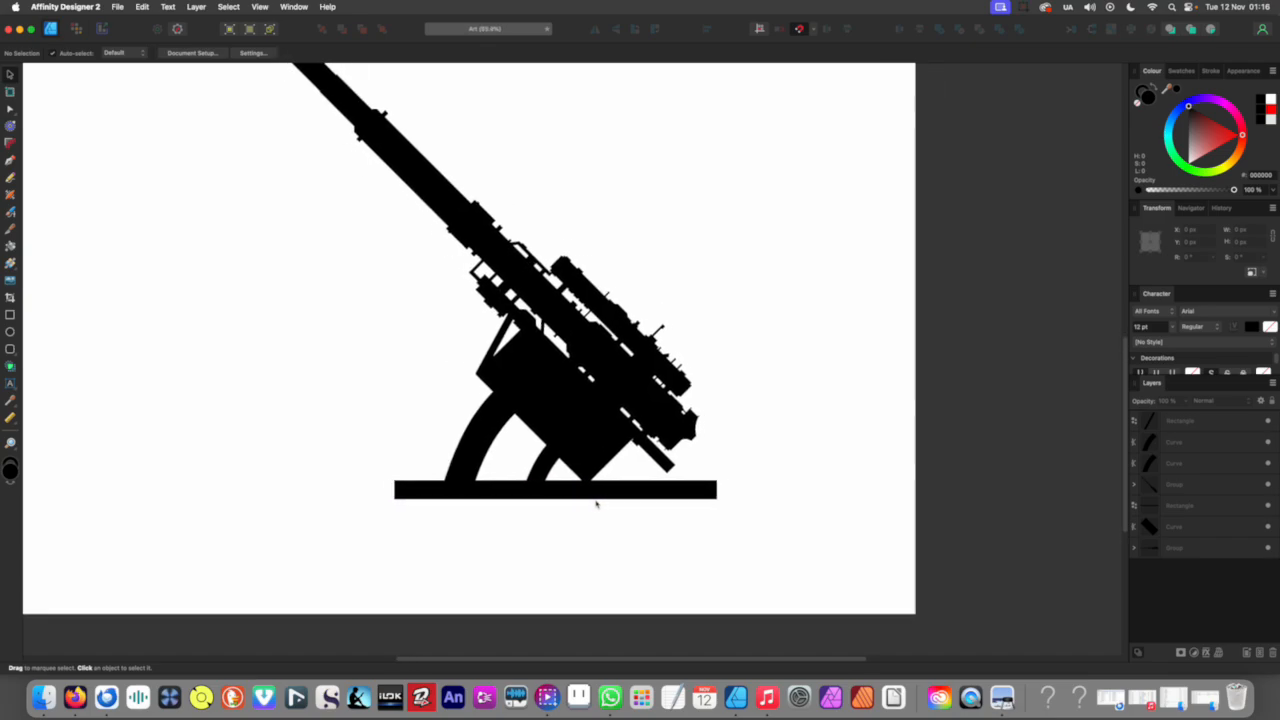
# Step: Draw a low rectangle overlapping the base plate under the block's lowest corner and widen it to about 478 × 108 px
pyautogui.scroll(3, 624, 483)
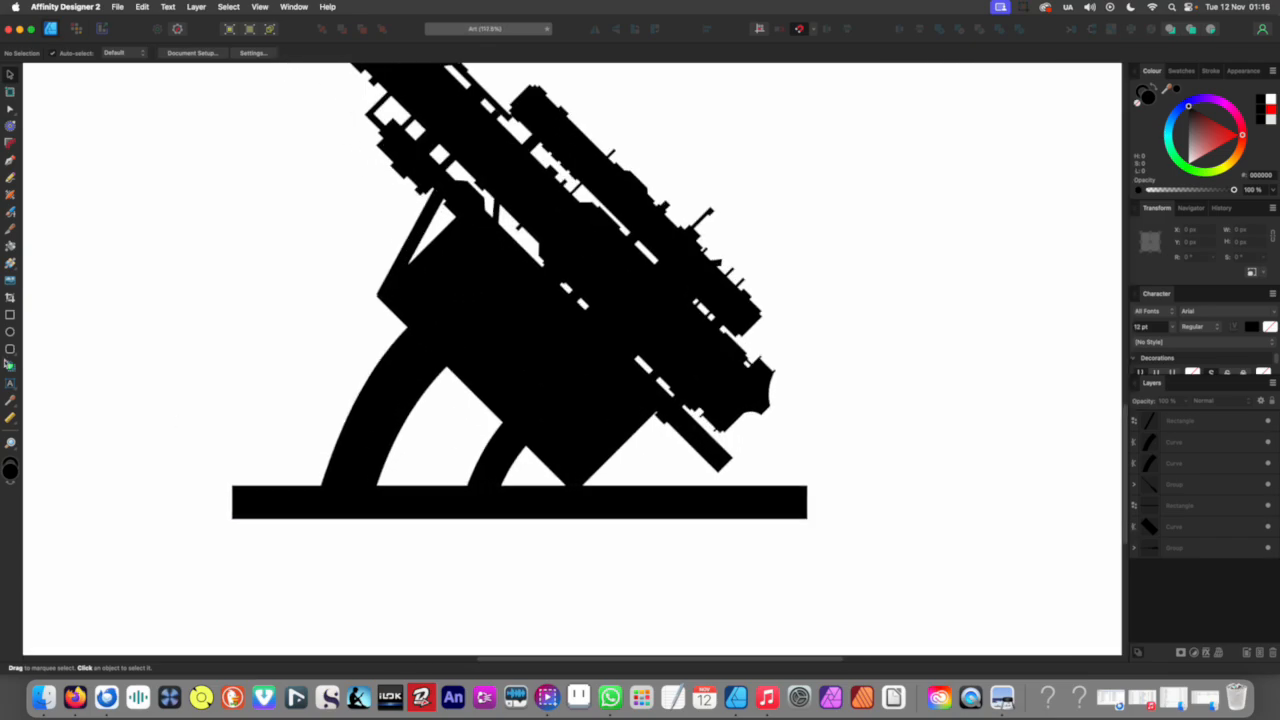
pyautogui.click(11, 315)
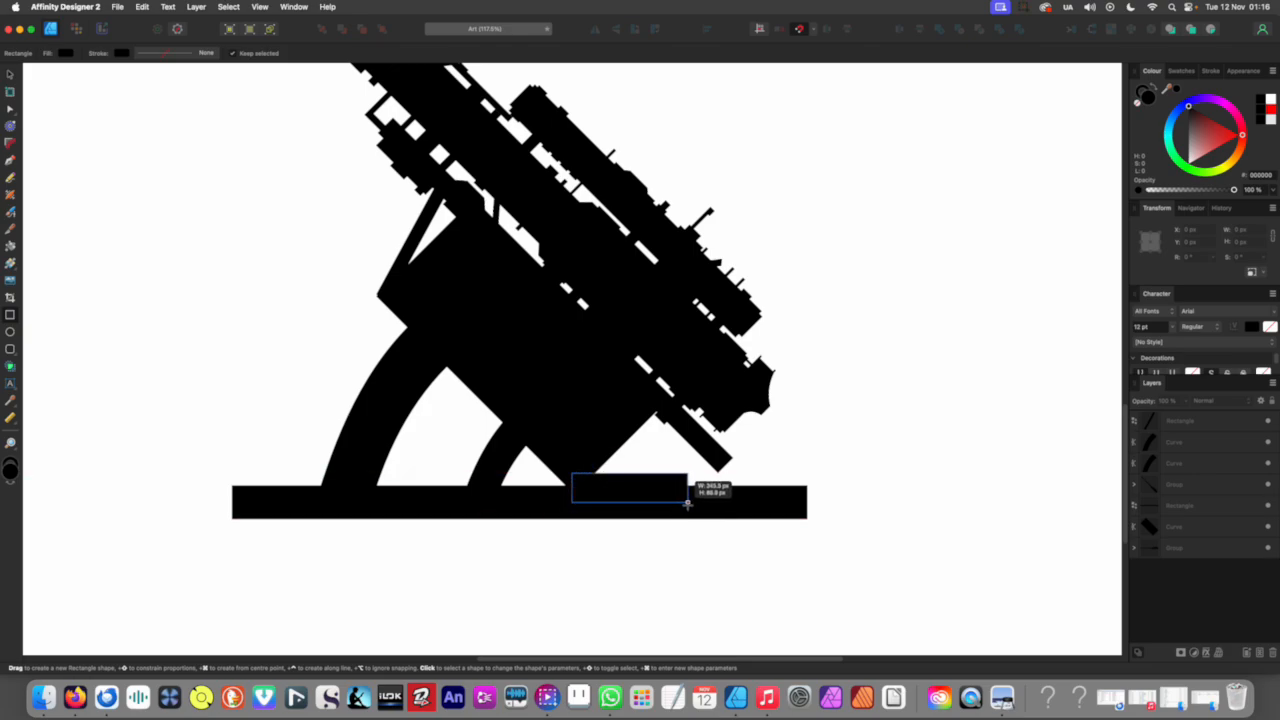
pyautogui.moveTo(687, 503); pyautogui.dragTo(687, 503)
pyautogui.scroll(-2, 610, 445)
pyautogui.scroll(-5, 606, 443)
pyautogui.scroll(5, 560, 480)
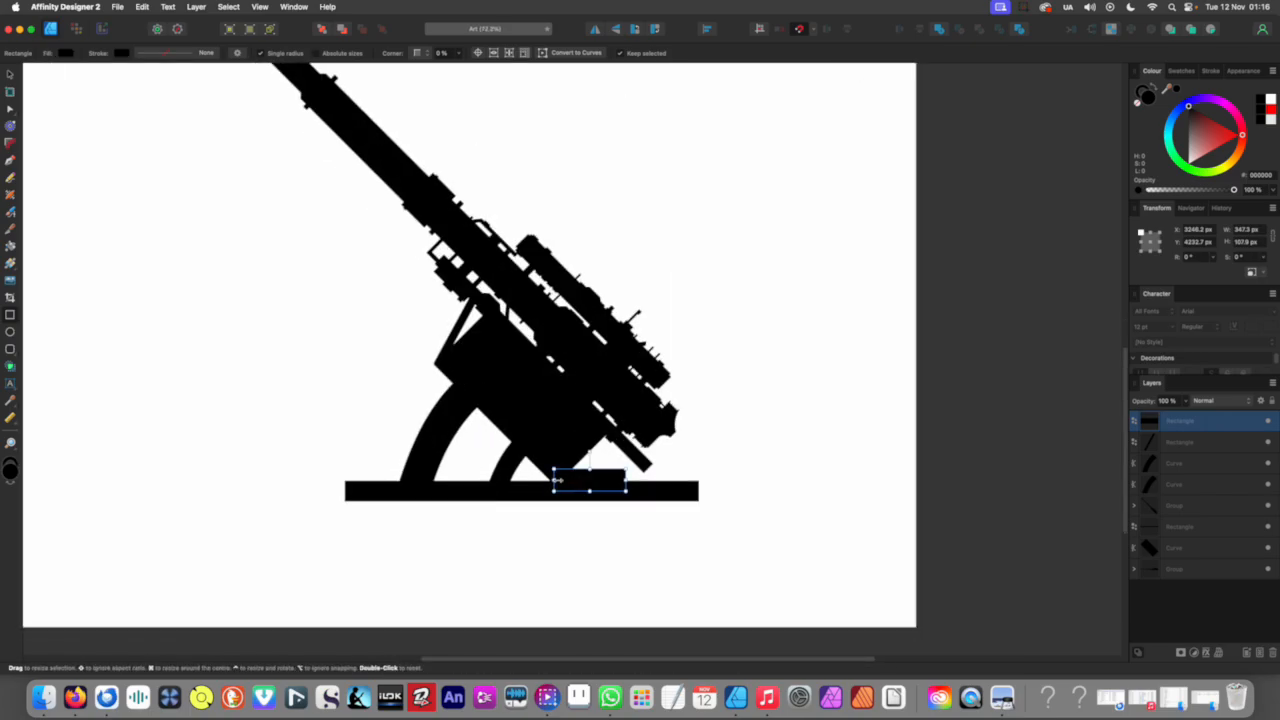
pyautogui.scroll(-3, 576, 493)
pyautogui.click(574, 497)
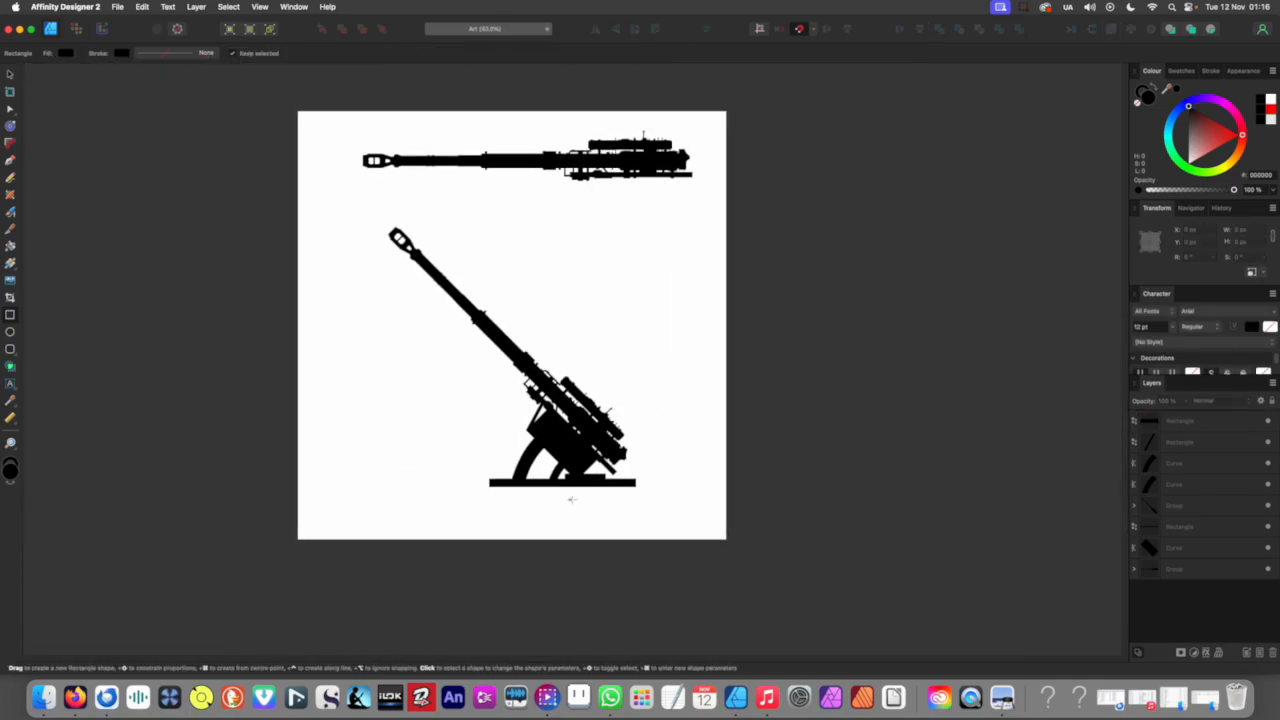
# Step: Duplicate the low rectangle, flatten the copy to about 54 px high, place it farther right as a lower step, and duplicate it again
pyautogui.scroll(1, 574, 497)
pyautogui.scroll(6, 574, 497)
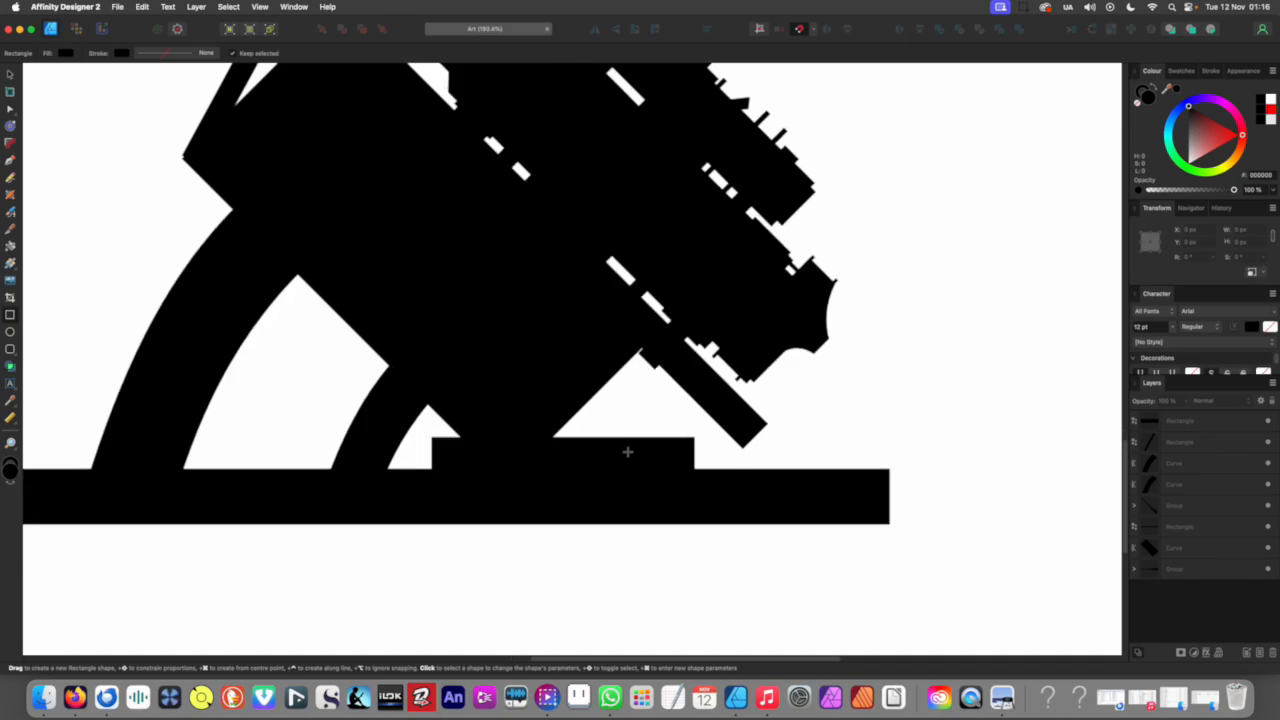
pyautogui.click(578, 456)
pyautogui.press('super+j')
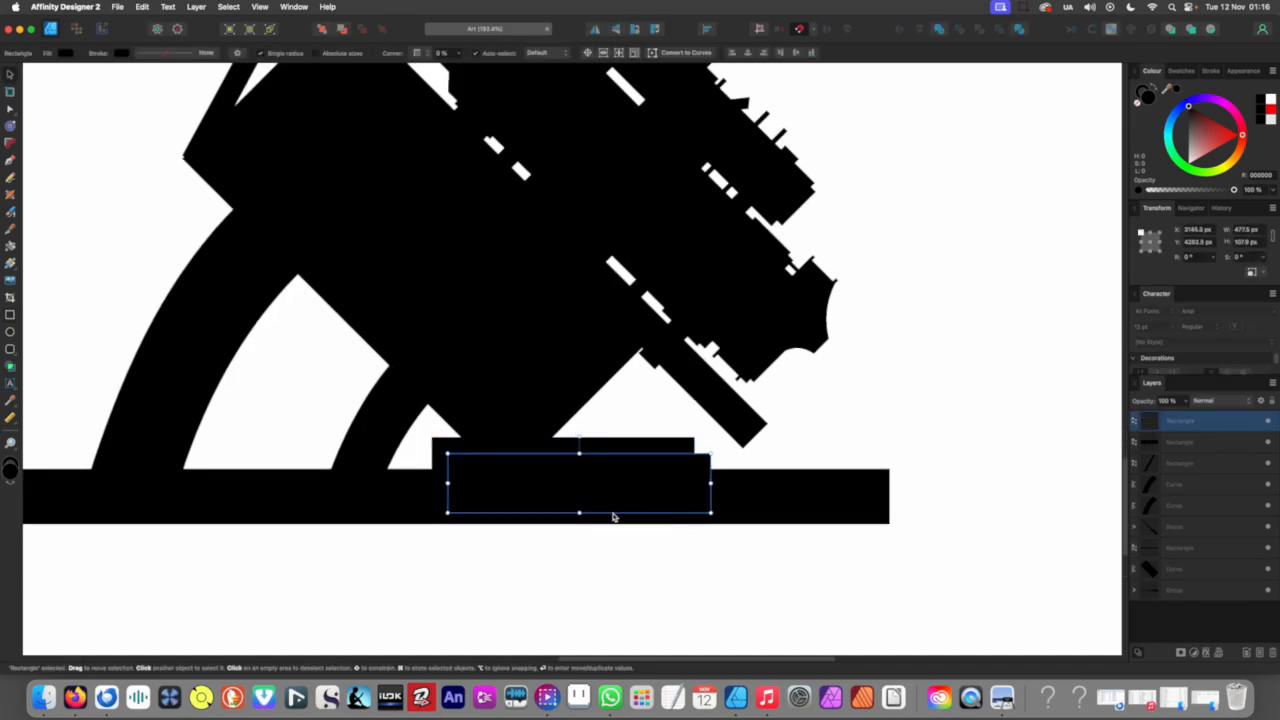
pyautogui.moveTo(579, 513); pyautogui.dragTo(602, 493)
pyautogui.scroll(-3, 720, 477)
pyautogui.scroll(3, 692, 478)
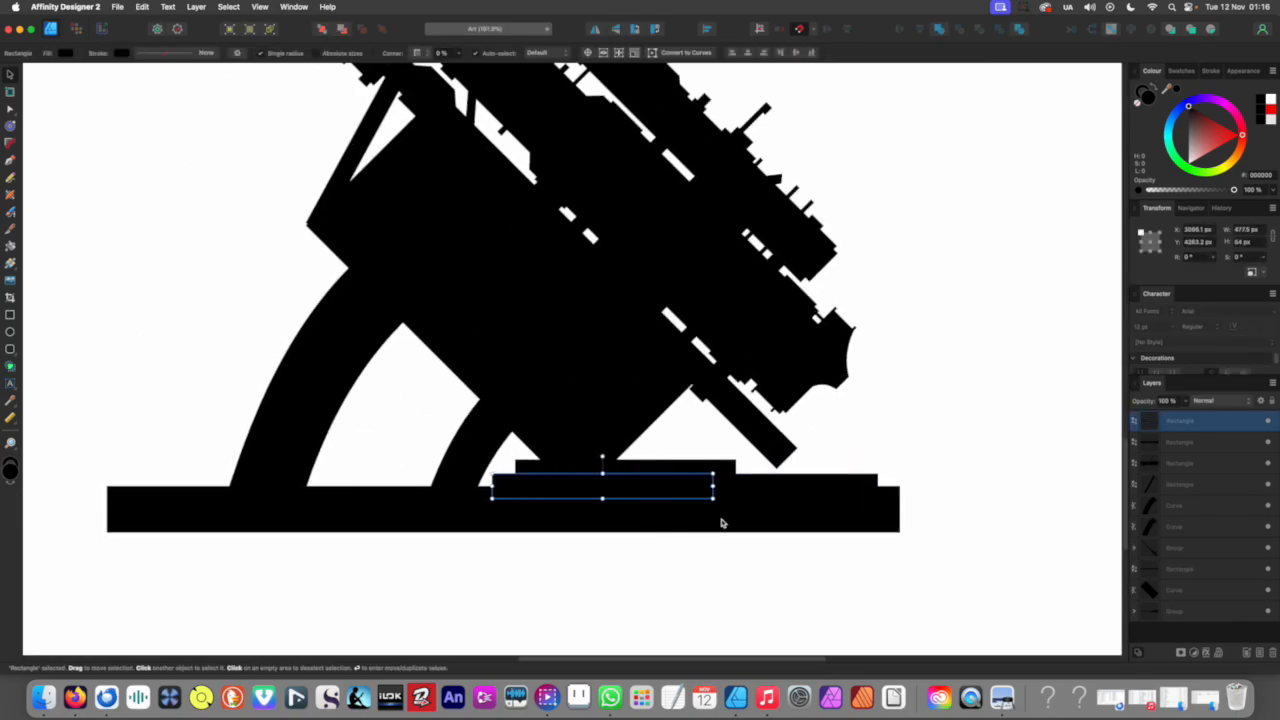
# Step: Thin the spare copy to about 35 px, rotate it about 25°, and place it as a diagonal brace from the larger strut's foot to the block
pyautogui.moveTo(717, 504); pyautogui.dragTo(390, 413)
pyautogui.moveTo(393, 526); pyautogui.dragTo(488, 388)
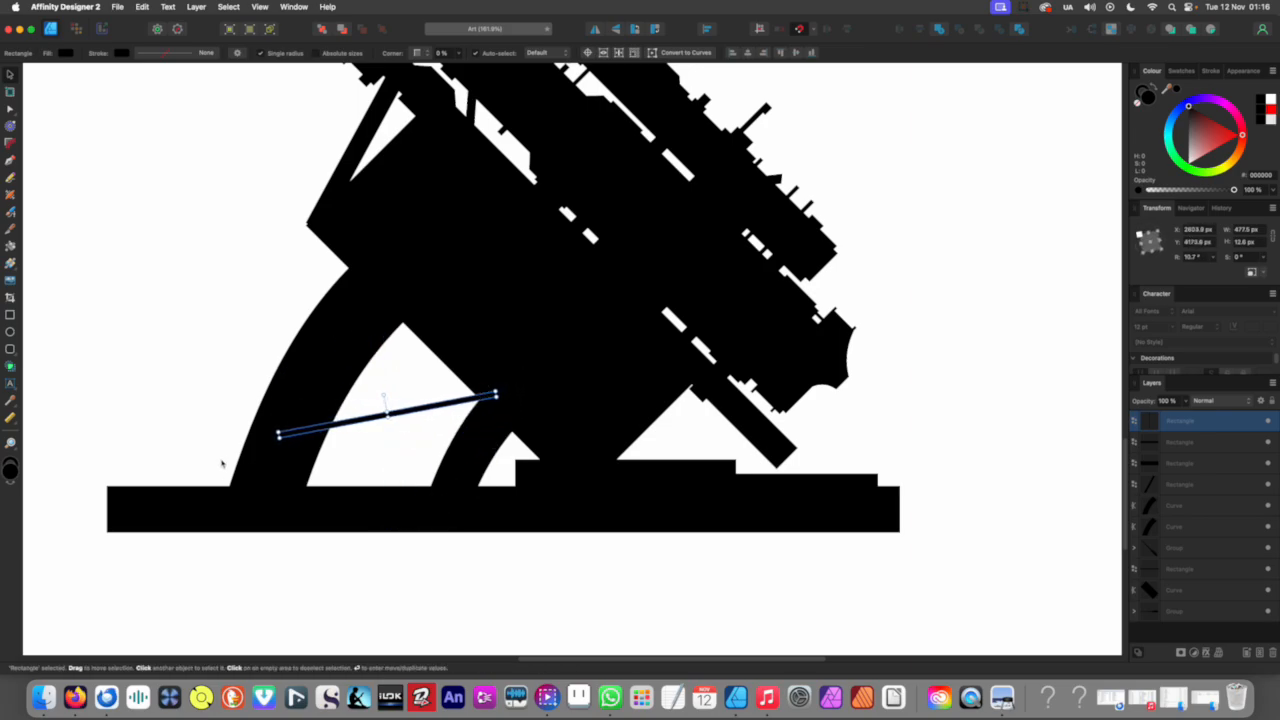
pyautogui.moveTo(272, 440); pyautogui.dragTo(286, 459)
pyautogui.scroll(5, 352, 420)
pyautogui.moveTo(433, 410); pyautogui.dragTo(451, 350)
# Step: Duplicate the diagonal brace, rotate the copy to about −77°, and position it crossing the first brace between the curved struts
pyautogui.press('z')
pyautogui.press('v')
pyautogui.moveTo(680, 284); pyautogui.dragTo(449, 702)
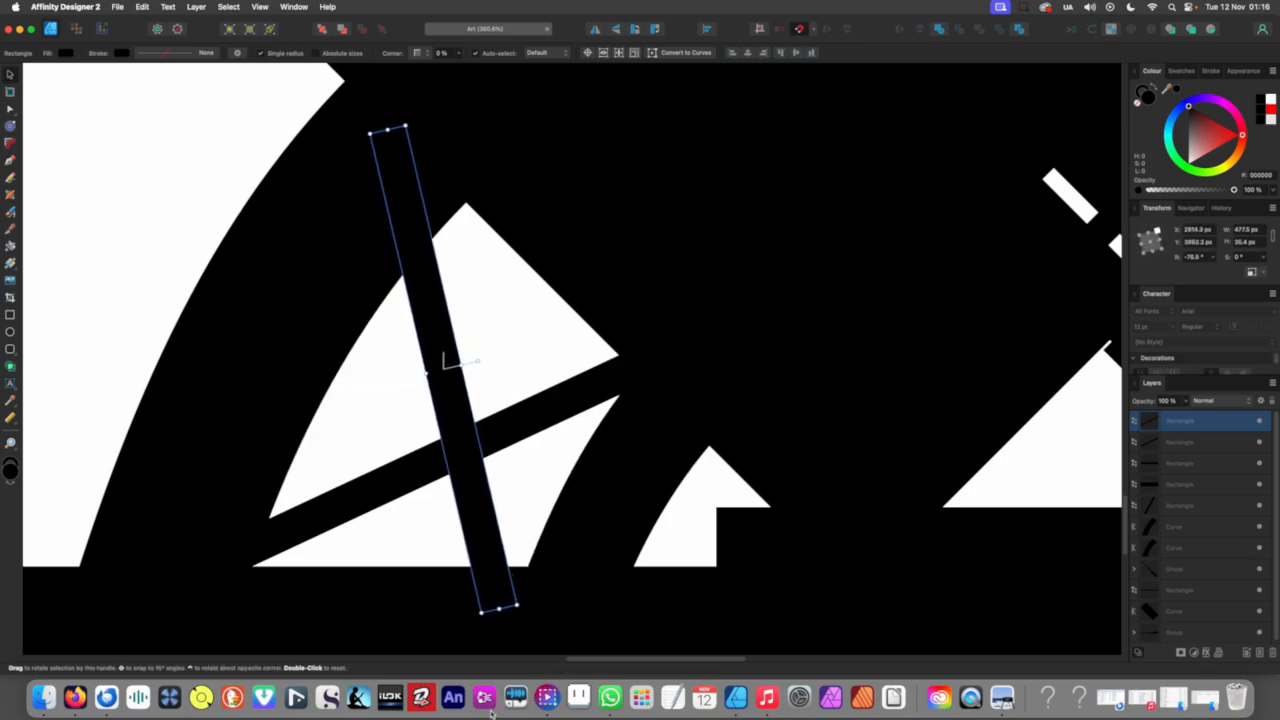
pyautogui.scroll(-5, 511, 464)
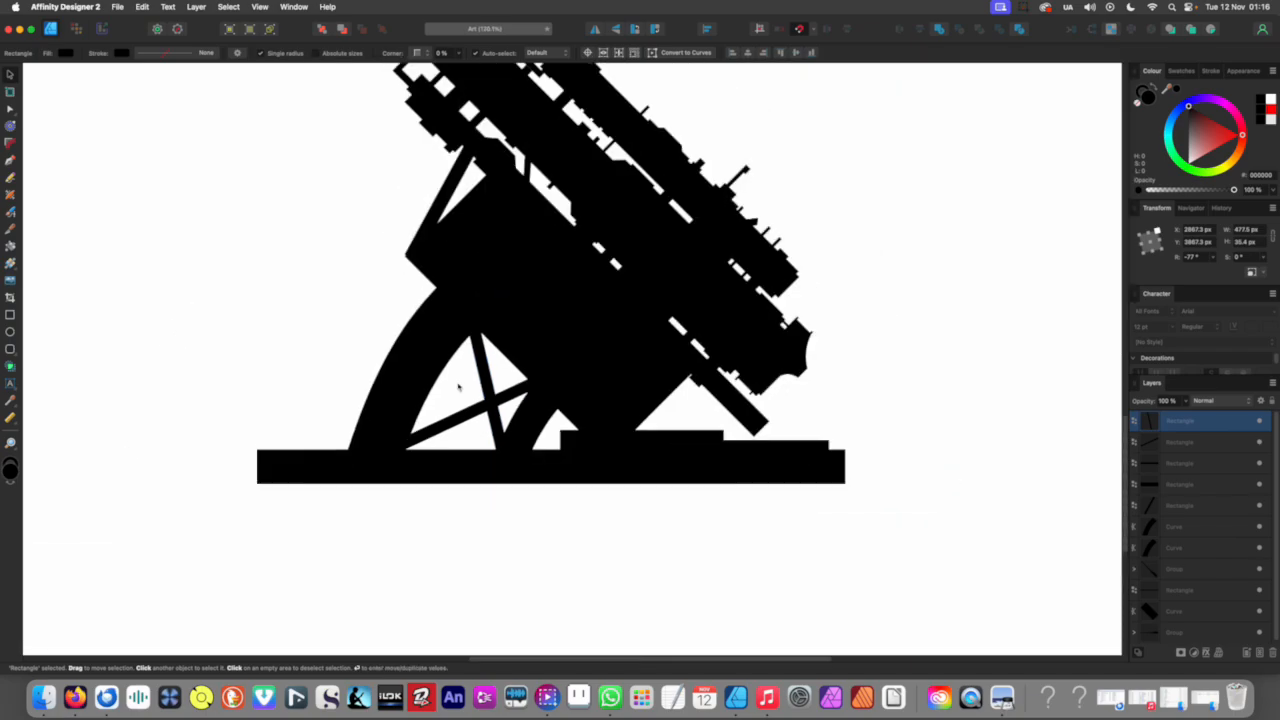
pyautogui.click(435, 498)
# Step: Make the steep brace between the curved struts thinner and adjust its position below the block
pyautogui.scroll(5, 435, 498)
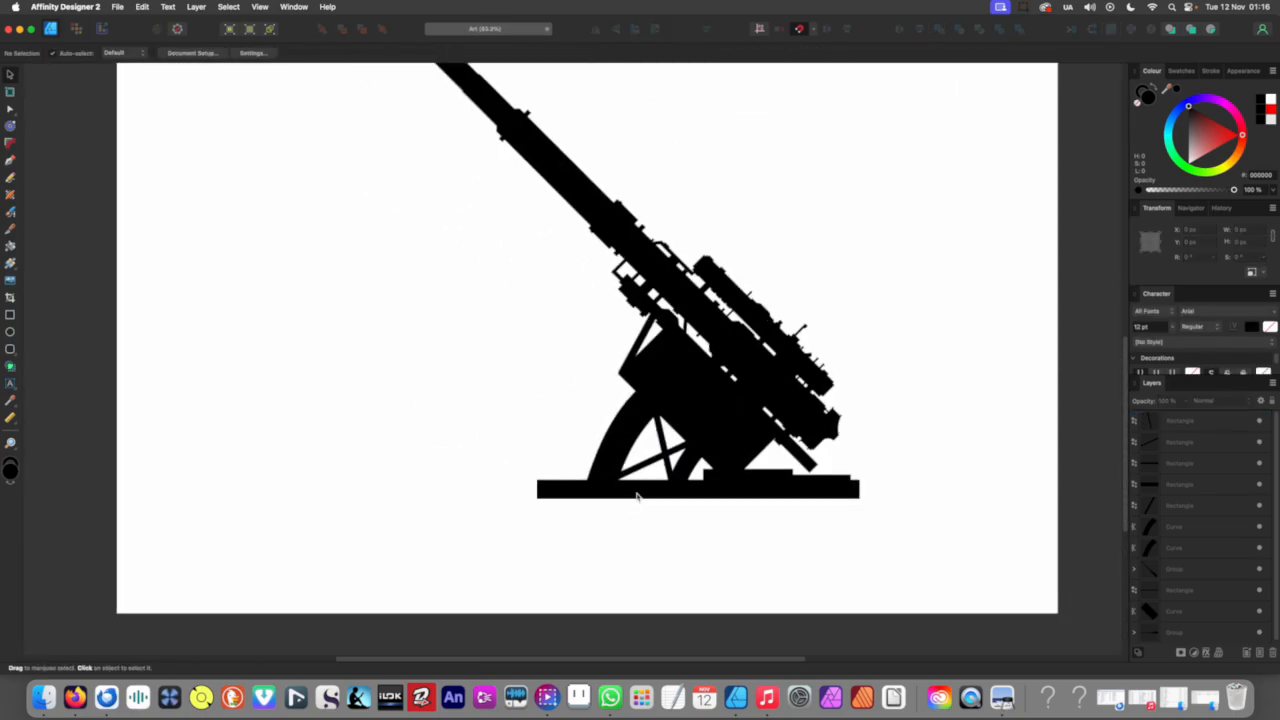
pyautogui.click(591, 396)
pyautogui.scroll(2, 591, 396)
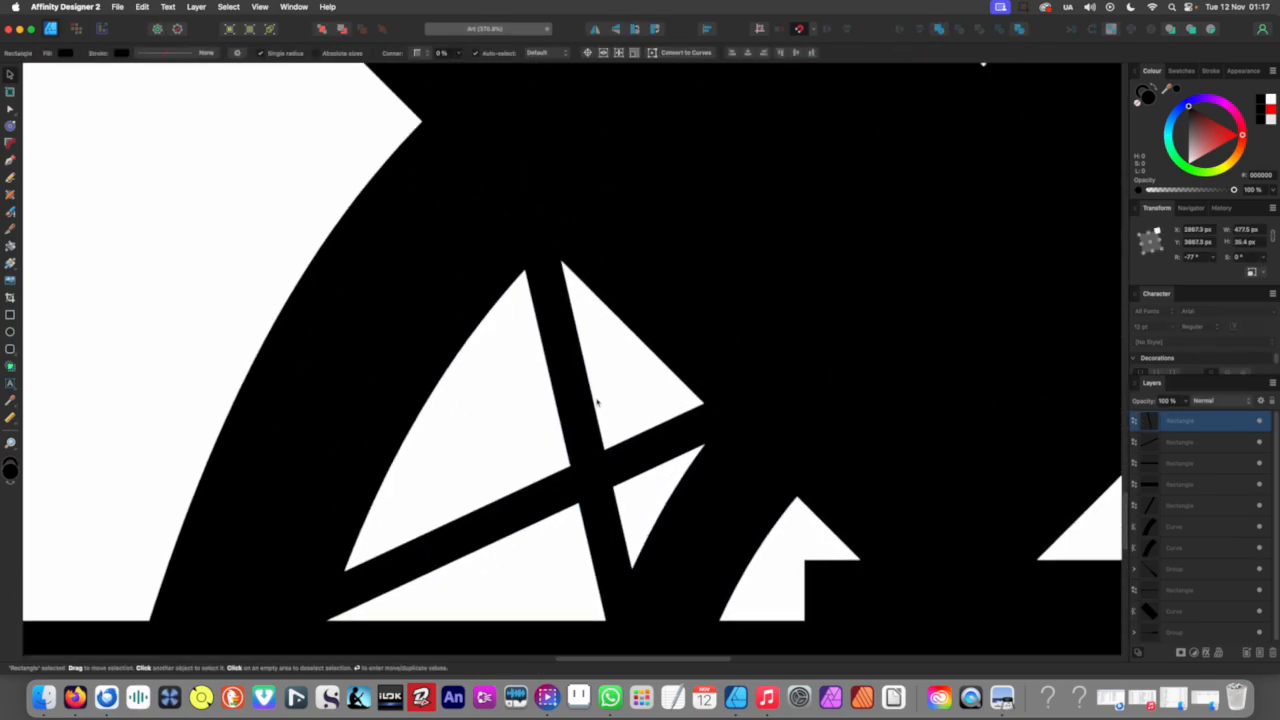
pyautogui.moveTo(597, 420); pyautogui.dragTo(578, 423)
pyautogui.moveTo(579, 393); pyautogui.dragTo(577, 248)
pyautogui.moveTo(578, 301); pyautogui.dragTo(590, 303)
# Step: Make the shallower diagonal brace thinner to match the steep one
pyautogui.click(592, 365)
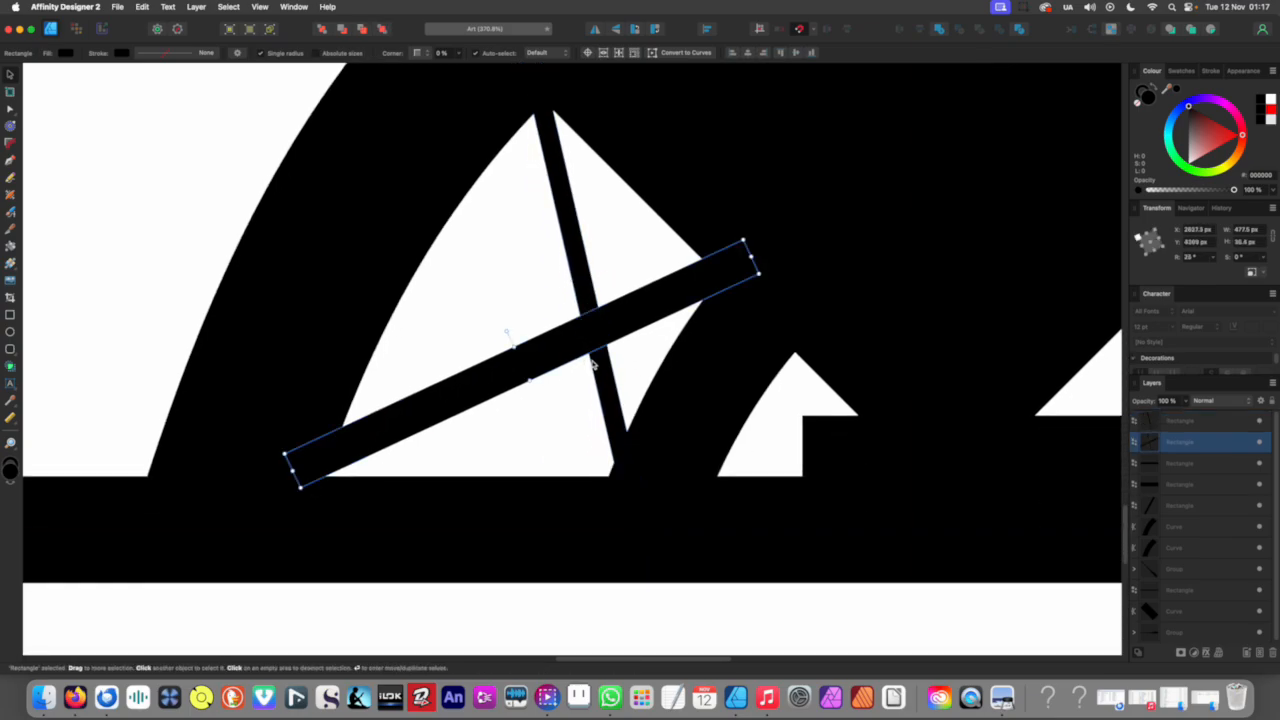
pyautogui.moveTo(515, 348); pyautogui.dragTo(524, 365)
pyautogui.scroll(-12, 524, 368)
pyautogui.click(520, 450)
pyautogui.scroll(8, 543, 454)
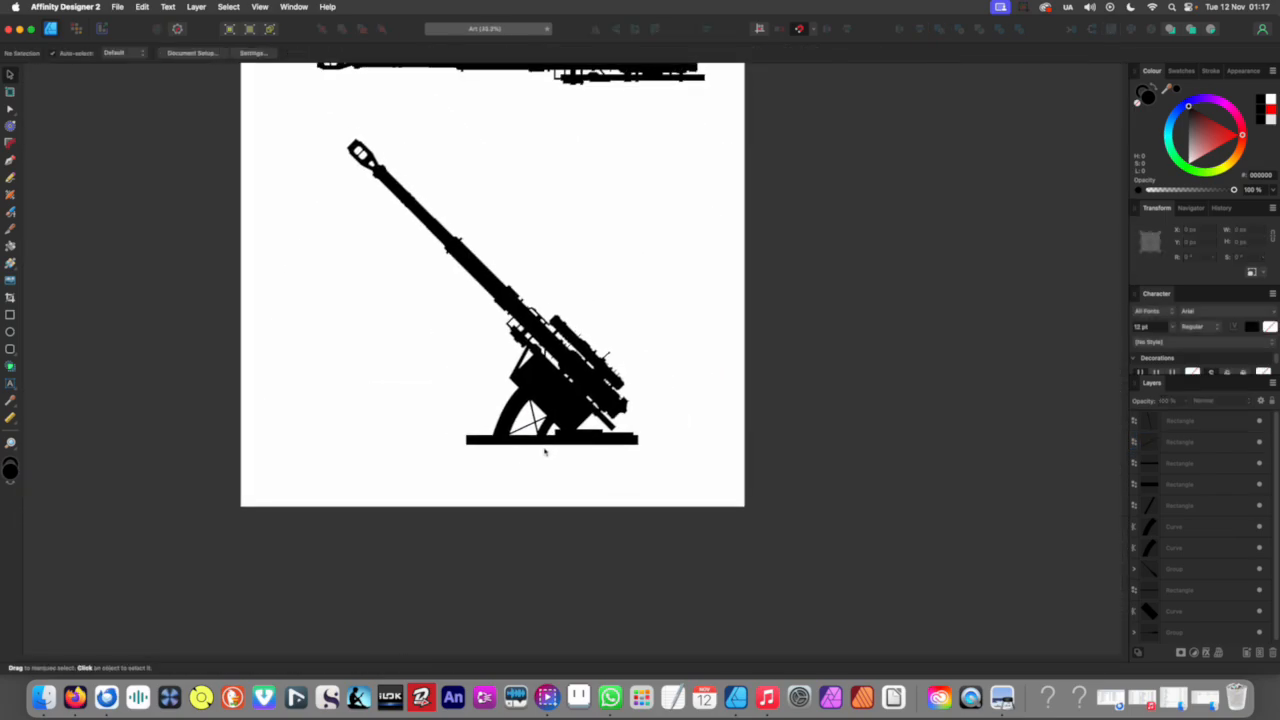
pyautogui.scroll(3, 617, 420)
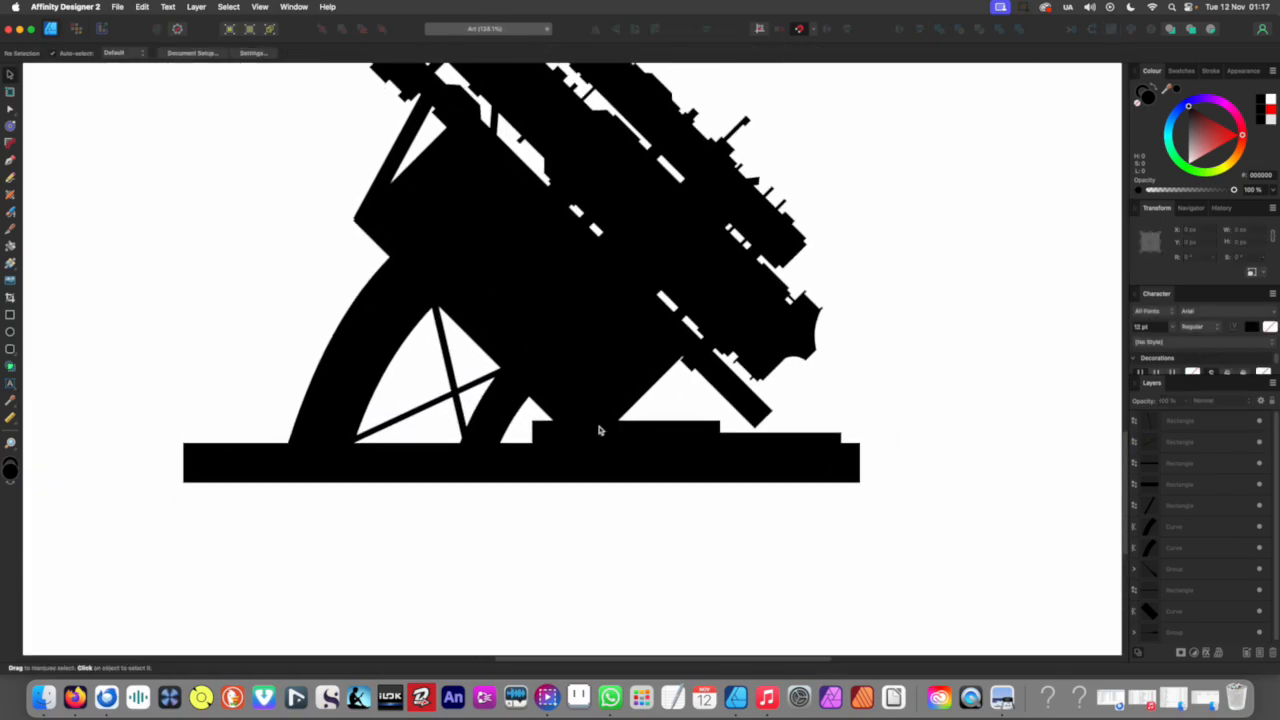
# Step: Draw an upright rectangle about 86 px wide as a support leg from the raised base plate up into the block's underside
pyautogui.press('m')
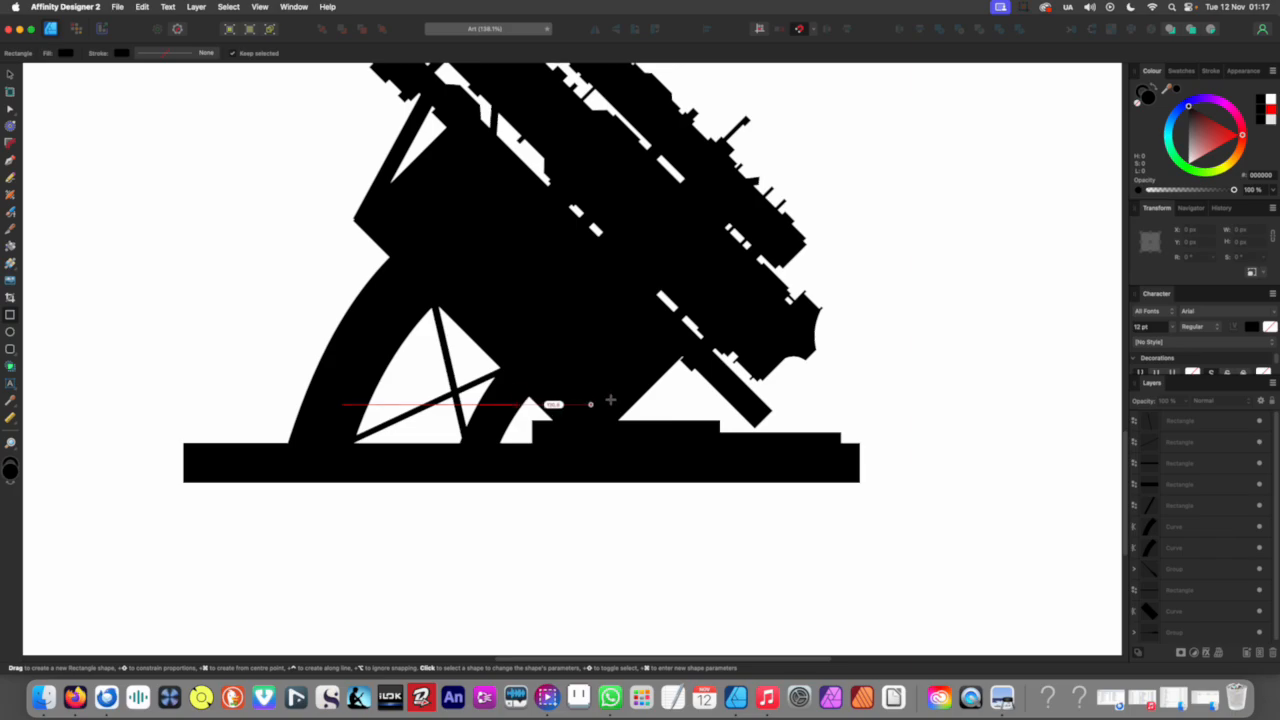
pyautogui.moveTo(637, 426); pyautogui.dragTo(653, 441)
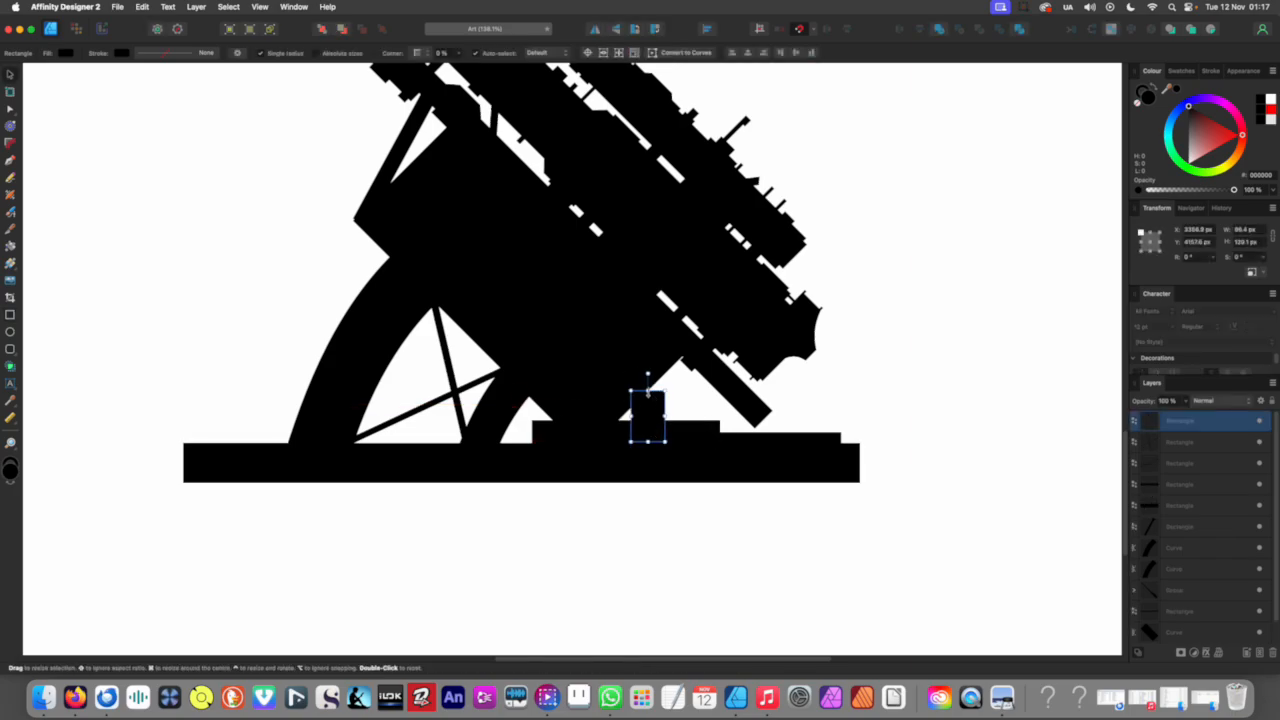
pyautogui.moveTo(648, 361); pyautogui.dragTo(648, 346)
pyautogui.scroll(-6, 598, 450)
pyautogui.click(612, 477)
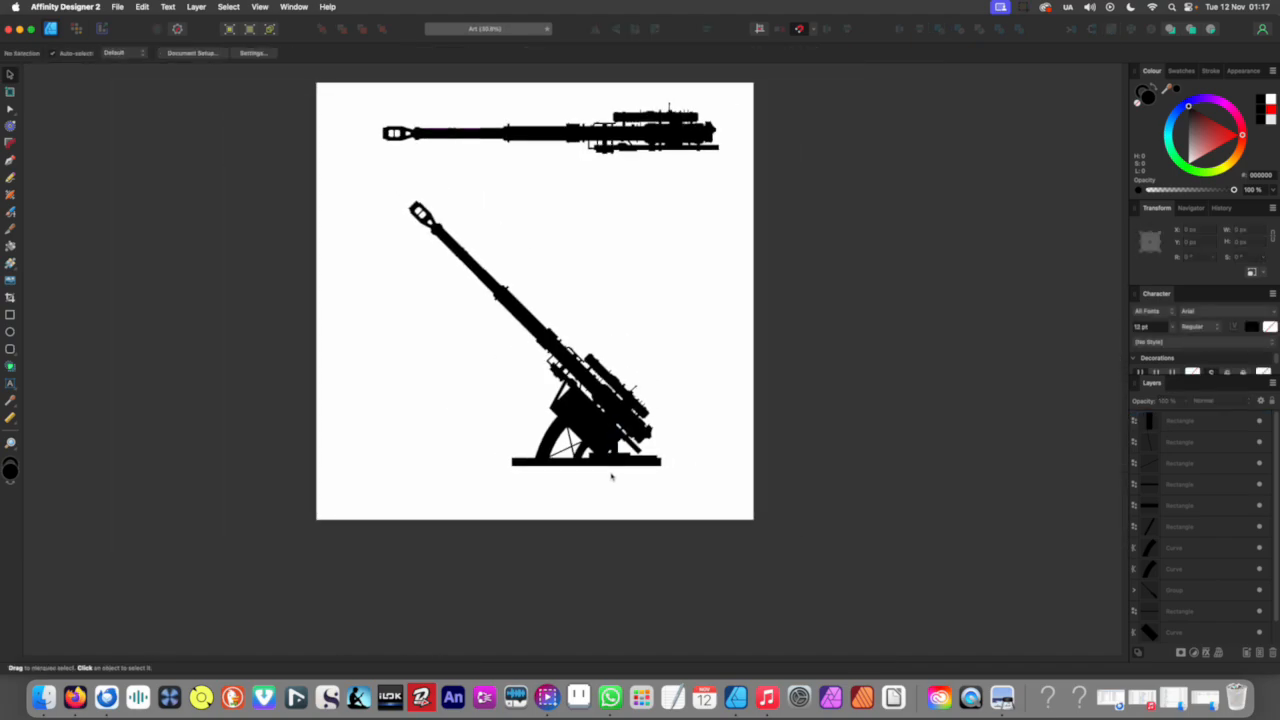
pyautogui.scroll(1, 608, 479)
# Step: Draw a rectangle, rotate it diagonally, and place it at the block's outer corner below the slanted support to form a small notch
pyautogui.scroll(6, 606, 481)
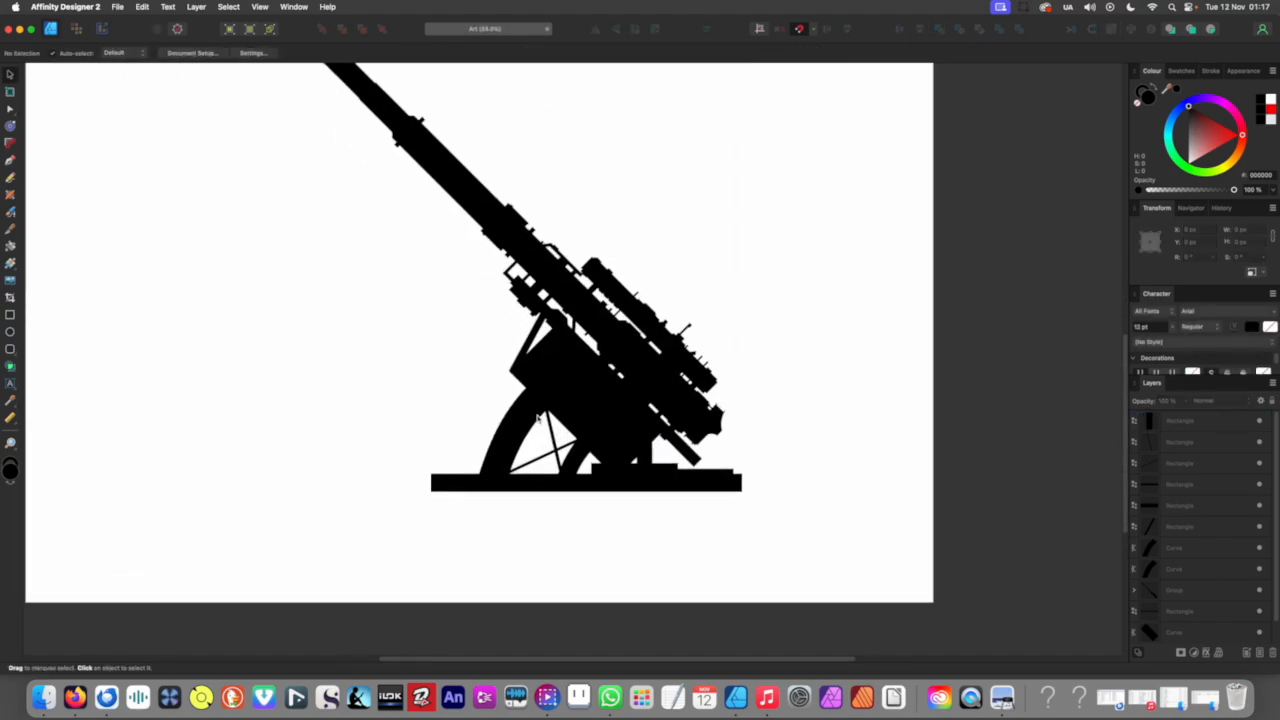
pyautogui.scroll(3, 496, 377)
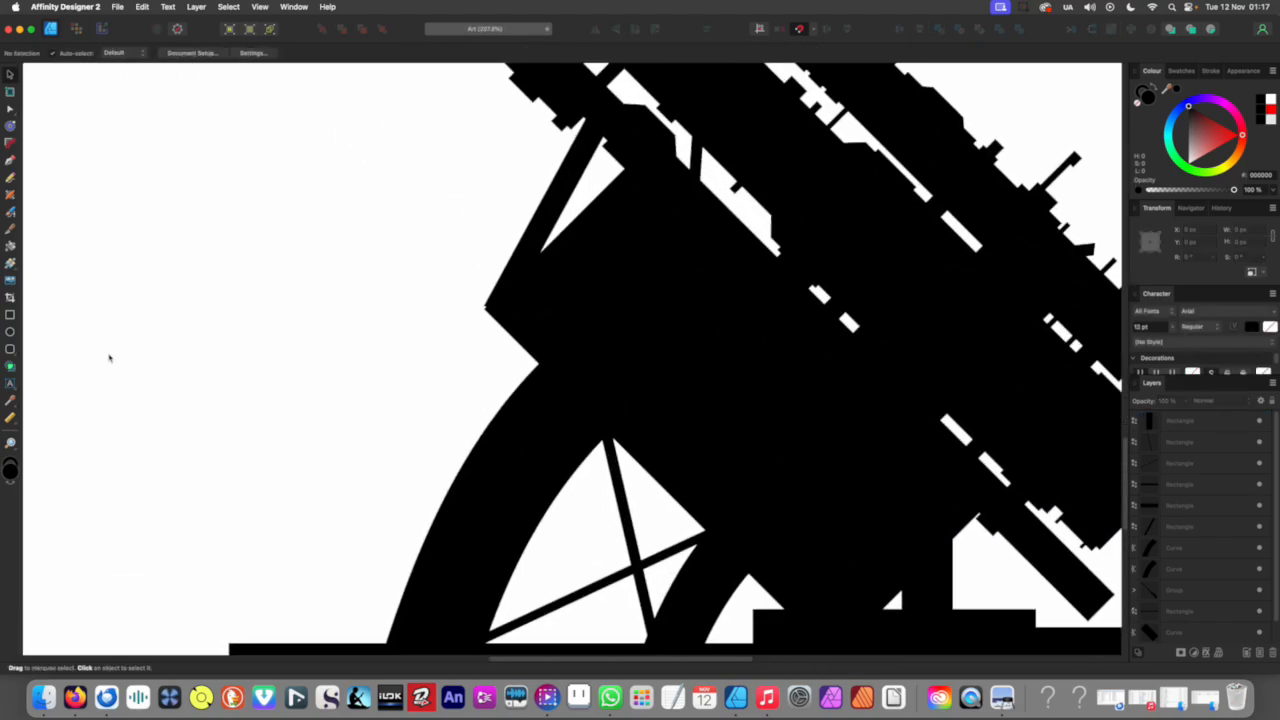
pyautogui.click(11, 315)
pyautogui.moveTo(208, 334)
pyautogui.mouseDown()
pyautogui.moveTo(258, 472)
pyautogui.moveTo(236, 468)
pyautogui.moveTo(290, 428)
pyautogui.moveTo(280, 440)
pyautogui.moveTo(594, 452)
pyautogui.moveTo(602, 415)
pyautogui.moveTo(574, 416)
pyautogui.mouseUp()
pyautogui.press('super+0')
pyautogui.scroll(-2, 533, 463)
pyautogui.click(505, 445)
pyautogui.scroll(6, 533, 442)
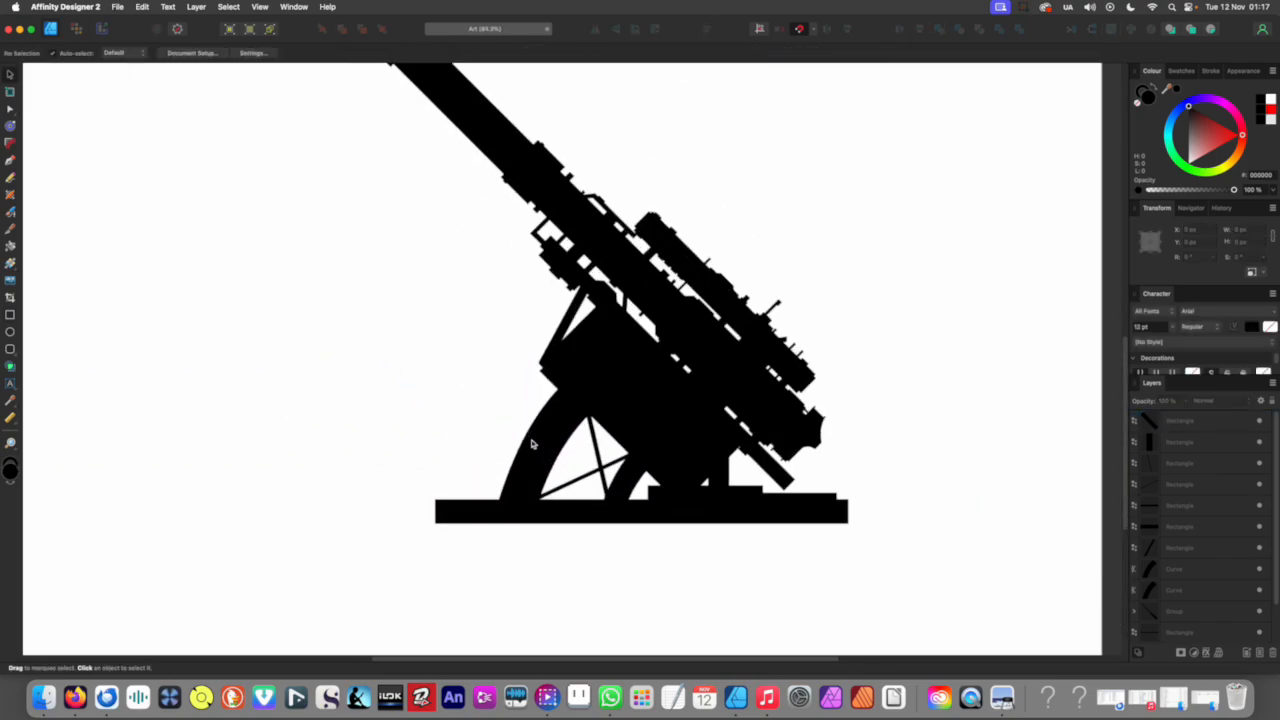
# Step: Draw two flat rectangles on the base plate as foot plates under the larger and smaller curved struts
pyautogui.scroll(-2, 528, 410)
pyautogui.scroll(3, 525, 390)
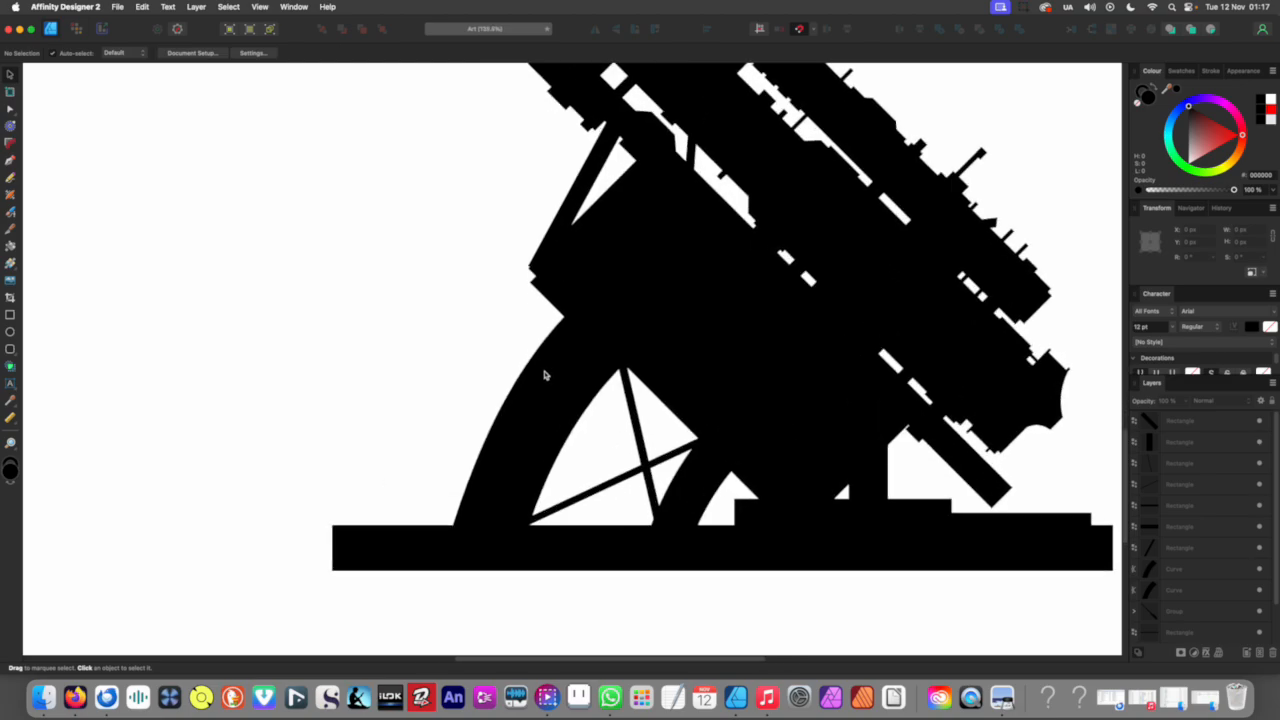
pyautogui.scroll(-1, 515, 370)
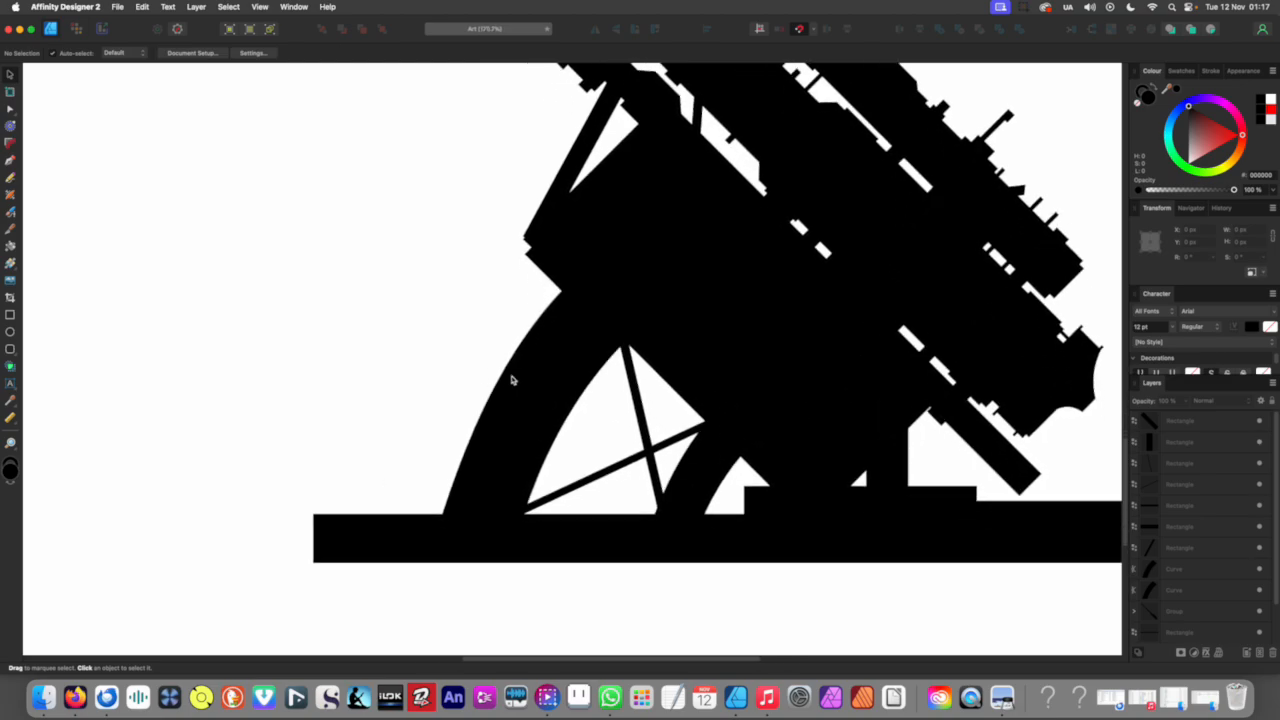
pyautogui.click(10, 315)
pyautogui.moveTo(443, 519); pyautogui.dragTo(543, 501)
pyautogui.moveTo(497, 540); pyautogui.dragTo(643, 528)
pyautogui.scroll(-8, 588, 475)
pyautogui.click(571, 520)
pyautogui.scroll(-1, 568, 490)
pyautogui.scroll(-1, 560, 463)
# Step: Add low step rectangles beside both struts' foot plates and a narrow upright one against the end of the raised plate
pyautogui.scroll(2, 598, 458)
pyautogui.scroll(2, 573, 485)
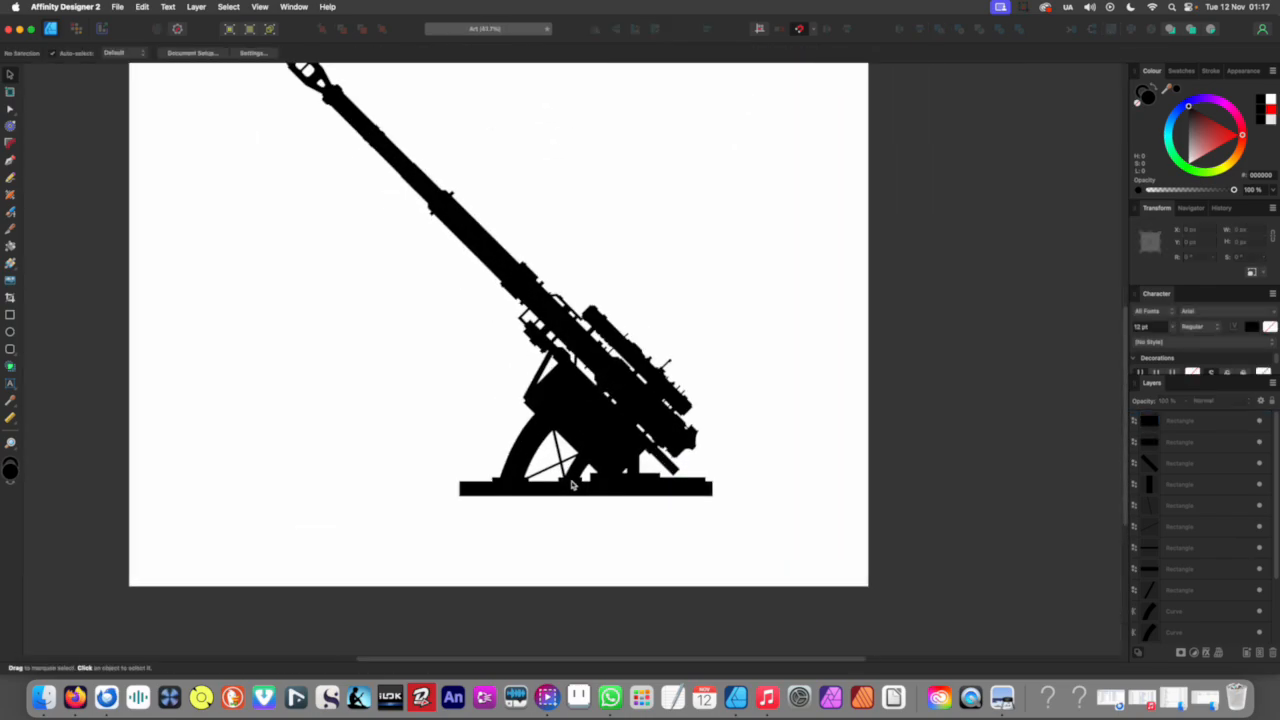
pyautogui.scroll(8, 502, 486)
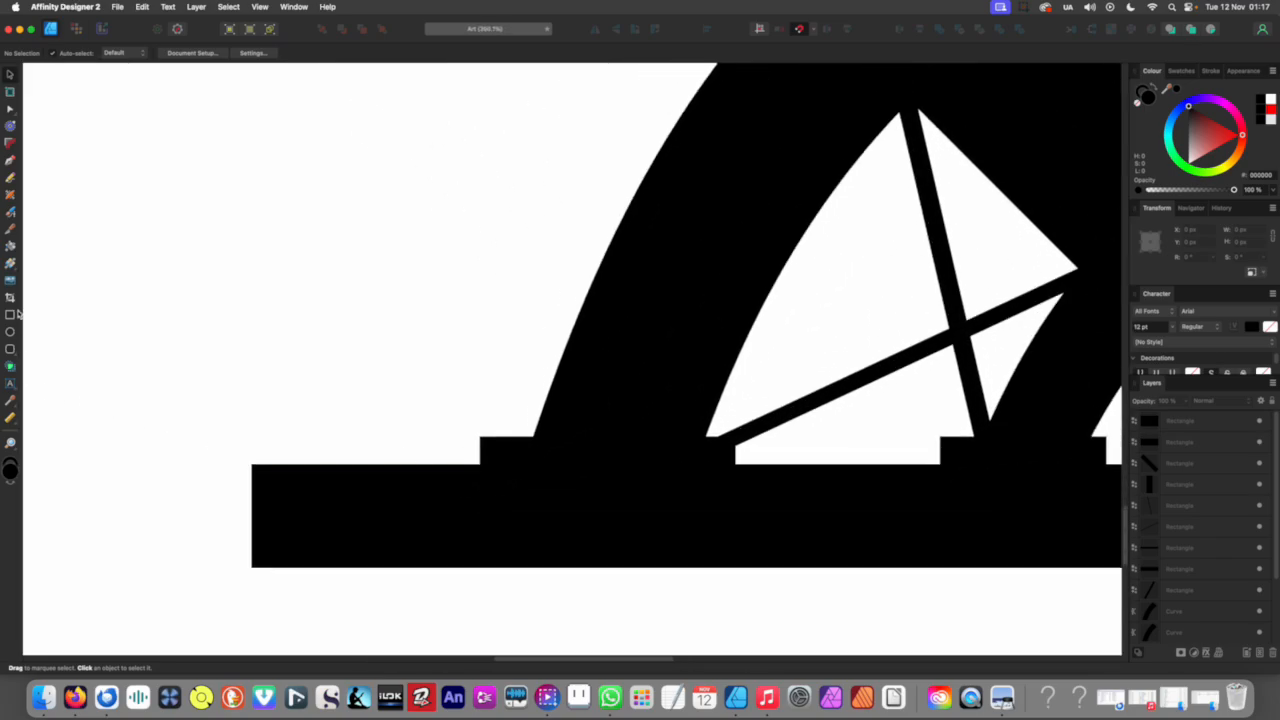
pyautogui.press('m')
pyautogui.moveTo(488, 451); pyautogui.dragTo(394, 474)
pyautogui.hscroll(5, 393, 505)
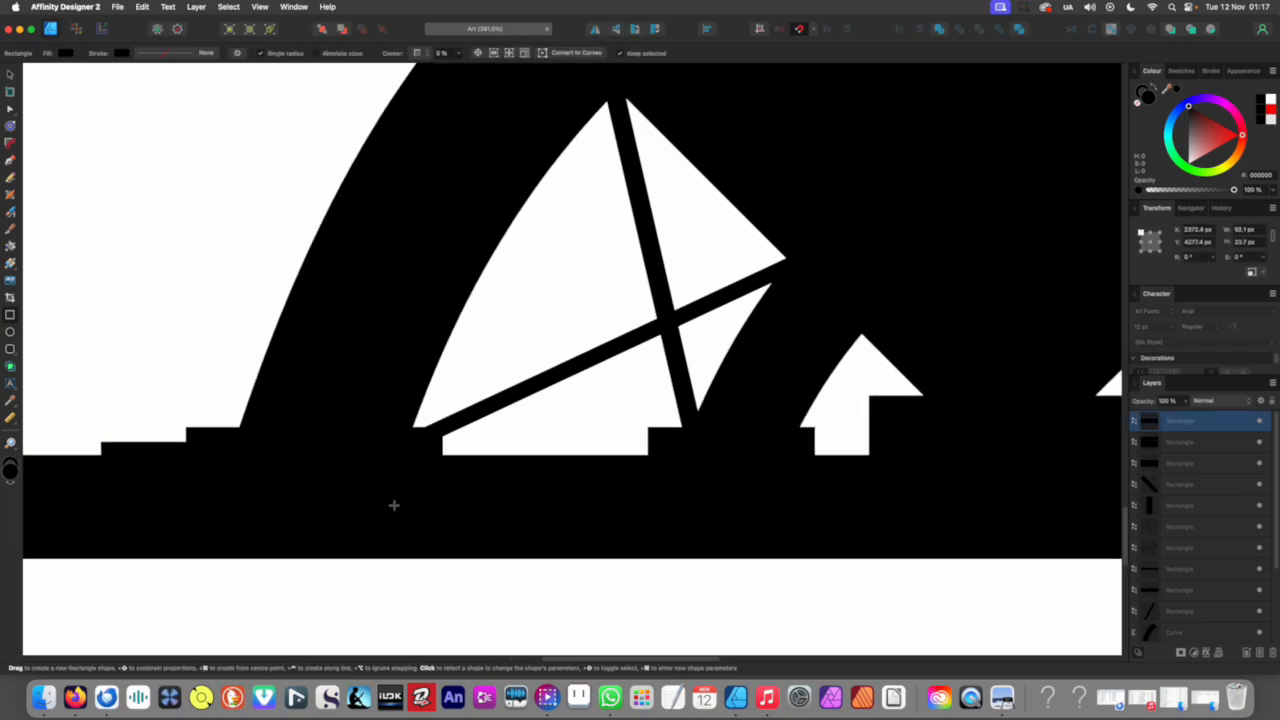
pyautogui.moveTo(652, 438); pyautogui.dragTo(600, 465)
pyautogui.moveTo(804, 437); pyautogui.dragTo(840, 465)
pyautogui.moveTo(880, 410); pyautogui.dragTo(865, 466)
pyautogui.scroll(-5, 733, 375)
pyautogui.scroll(-10, 727, 378)
pyautogui.press('v')
pyautogui.click(603, 449)
# Step: Draw a rectangle filling the corner where the larger curved strut meets the block, and adjust its position
pyautogui.scroll(13, 625, 410)
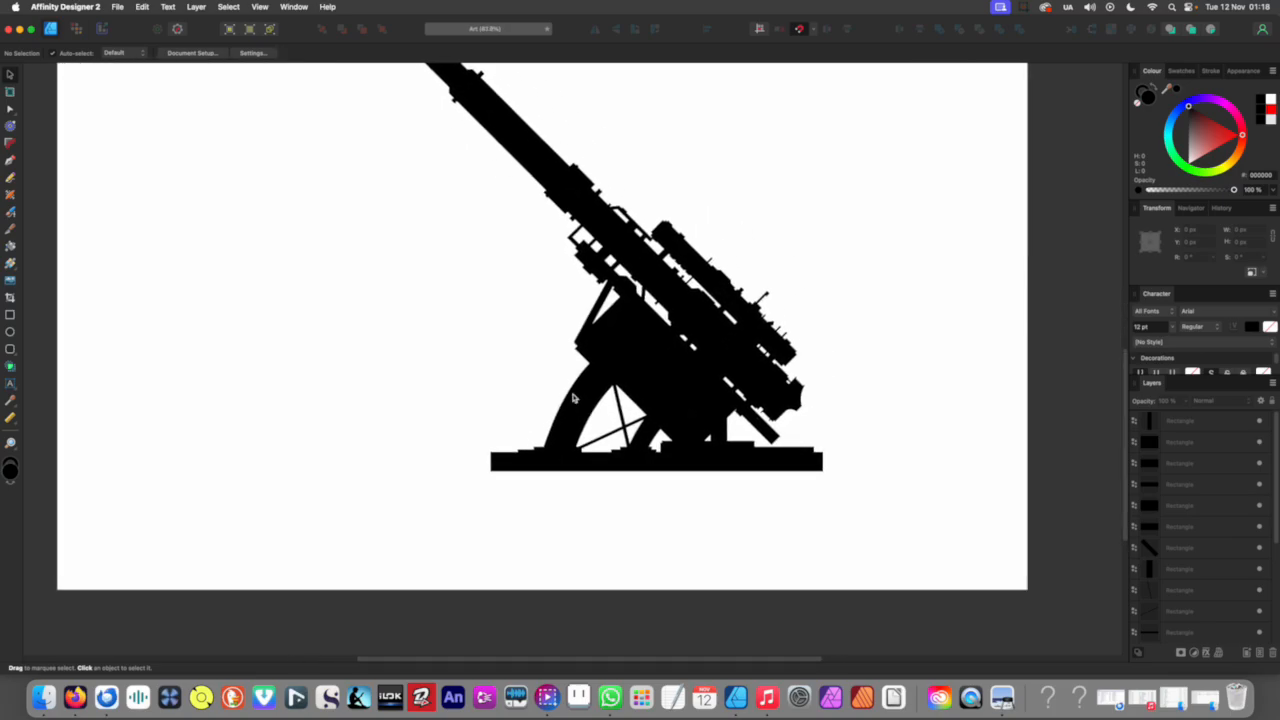
pyautogui.scroll(3, 590, 360)
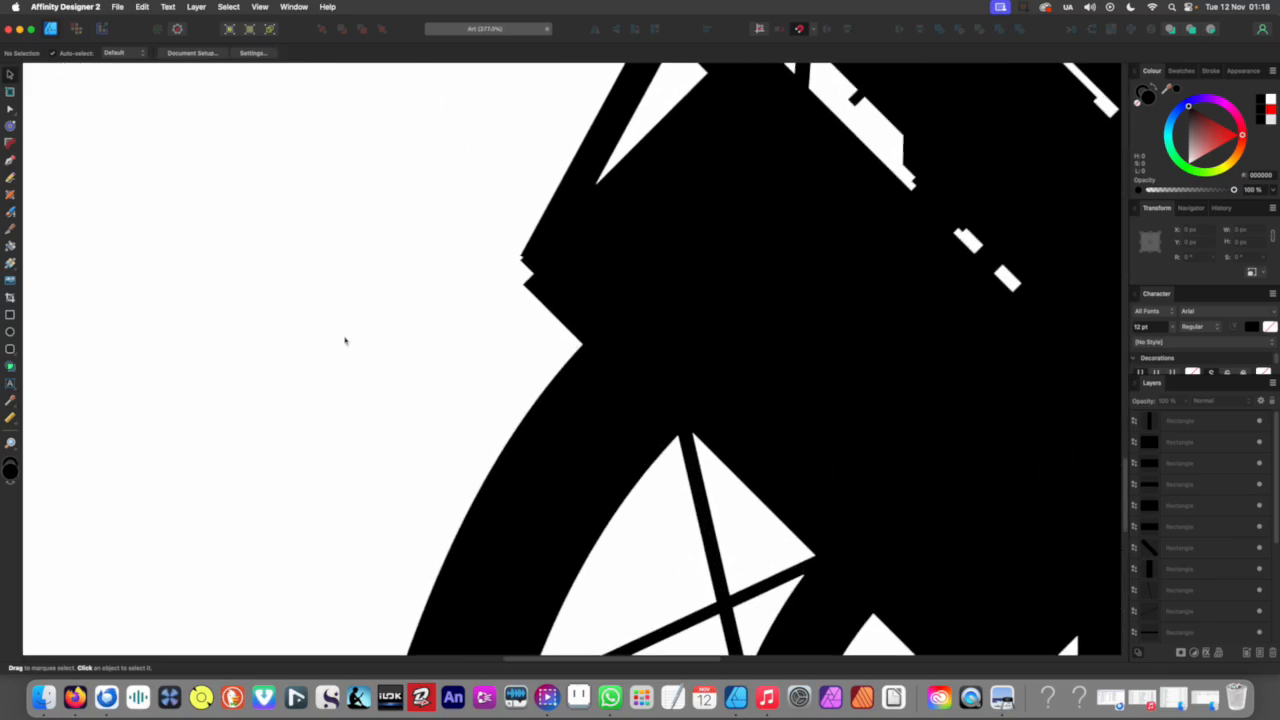
pyautogui.click(10, 314)
pyautogui.moveTo(546, 300); pyautogui.dragTo(628, 391)
pyautogui.press('super+minus')
pyautogui.scroll(-10, 553, 378)
pyautogui.scroll(10, 560, 378)
pyautogui.press('v')
pyautogui.moveTo(545, 357); pyautogui.dragTo(557, 354)
pyautogui.scroll(-10, 520, 366)
pyautogui.click(443, 406)
pyautogui.moveTo(472, 418); pyautogui.dragTo(503, 439)
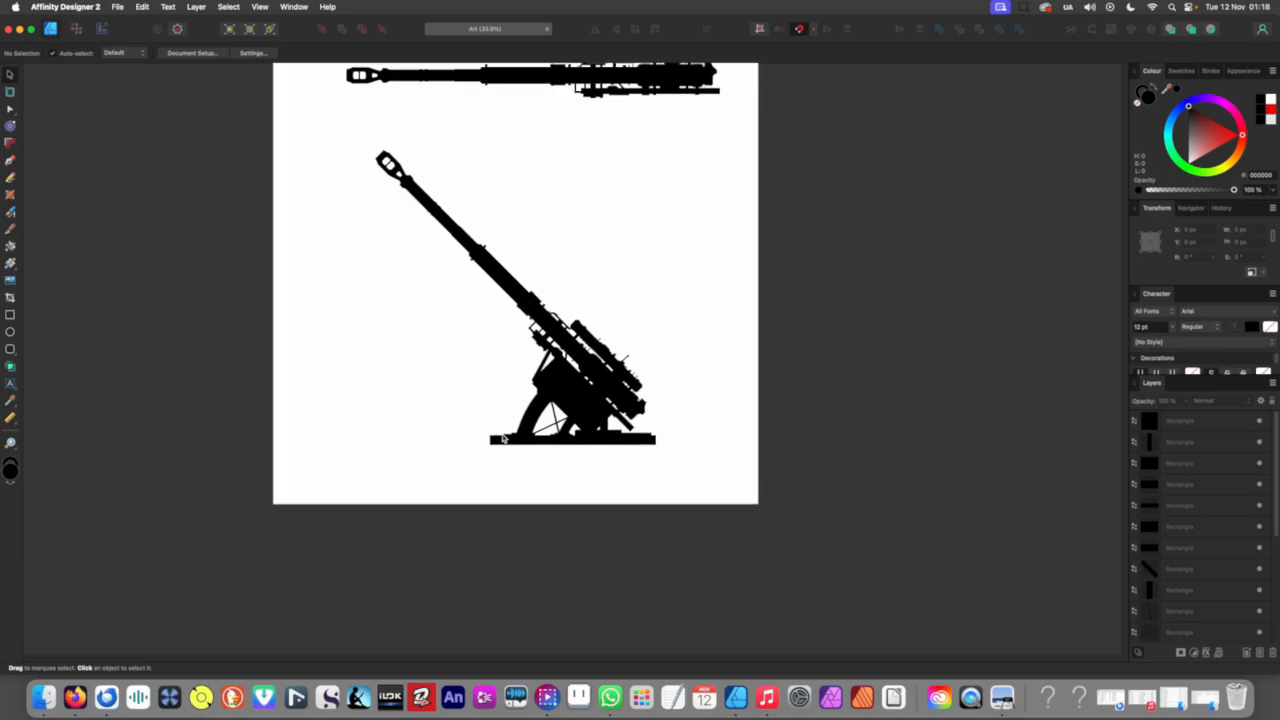
pyautogui.scroll(-2, 529, 376)
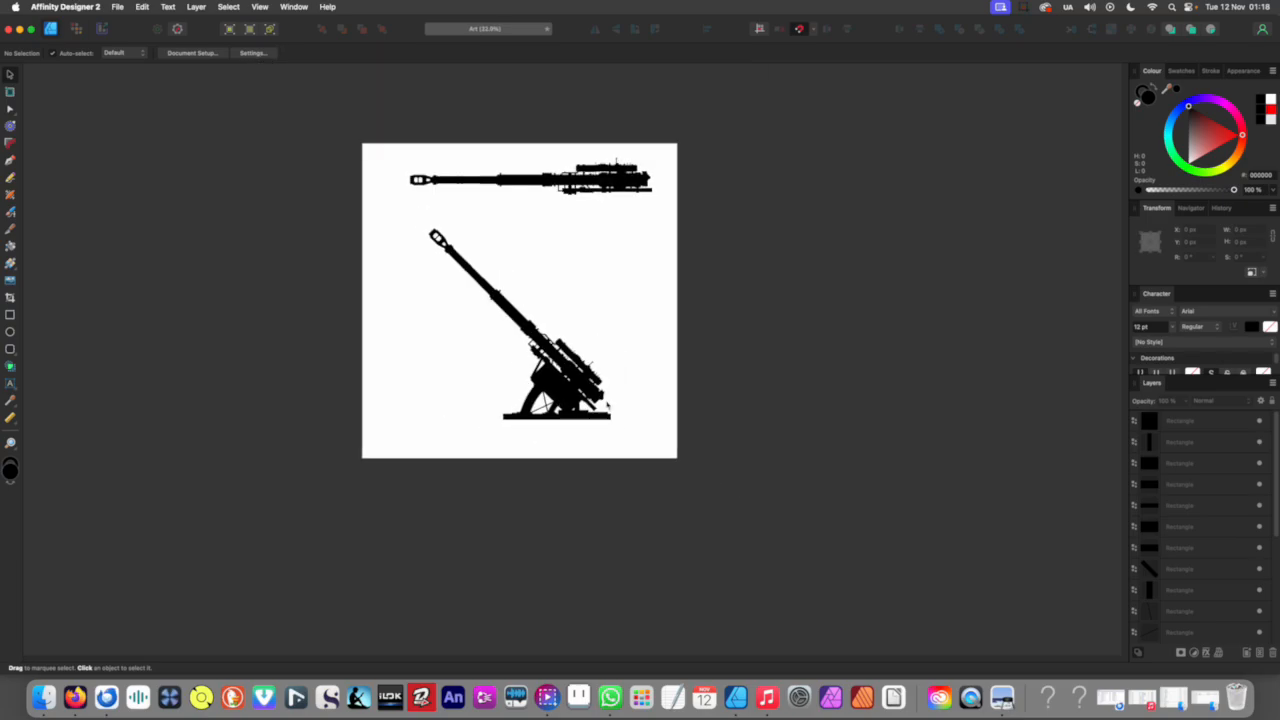
# Step: Draw a thin horizontal bar about 205 px by 18 px across the slanted support above the block
pyautogui.scroll(3, 607, 403)
pyautogui.hscroll(-1, 549, 399)
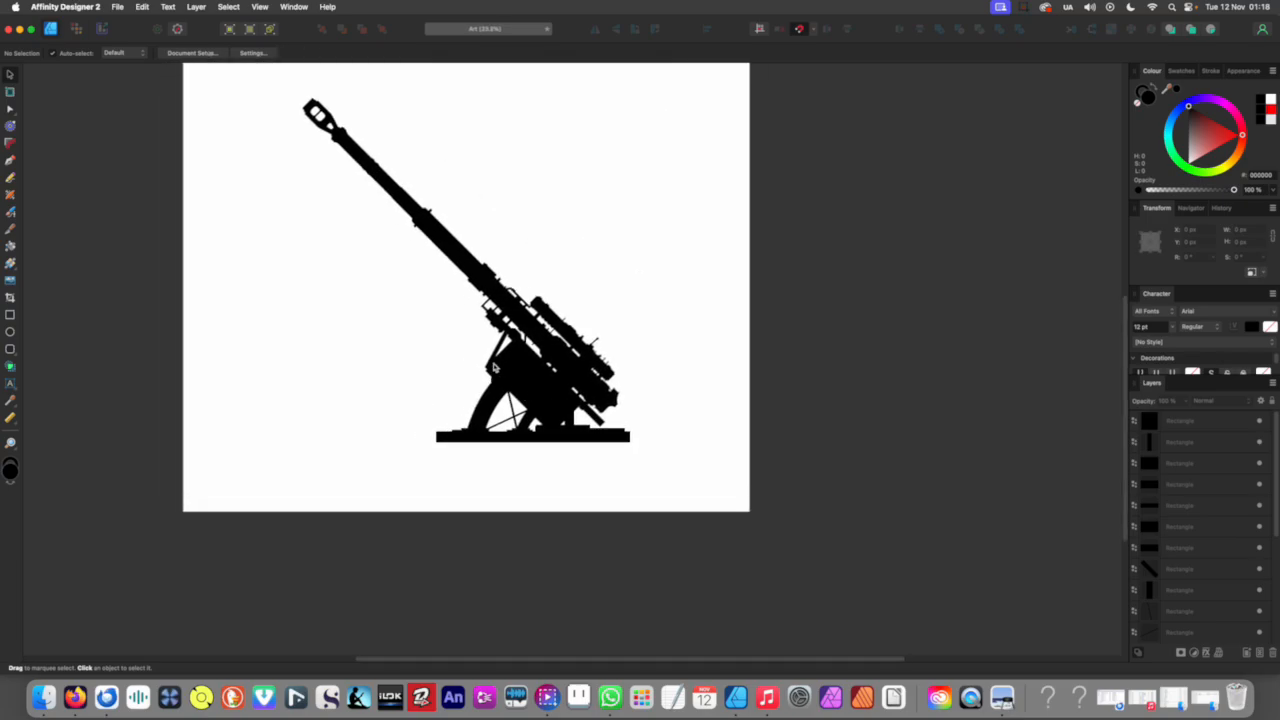
pyautogui.scroll(2, 494, 368)
pyautogui.click(10, 314)
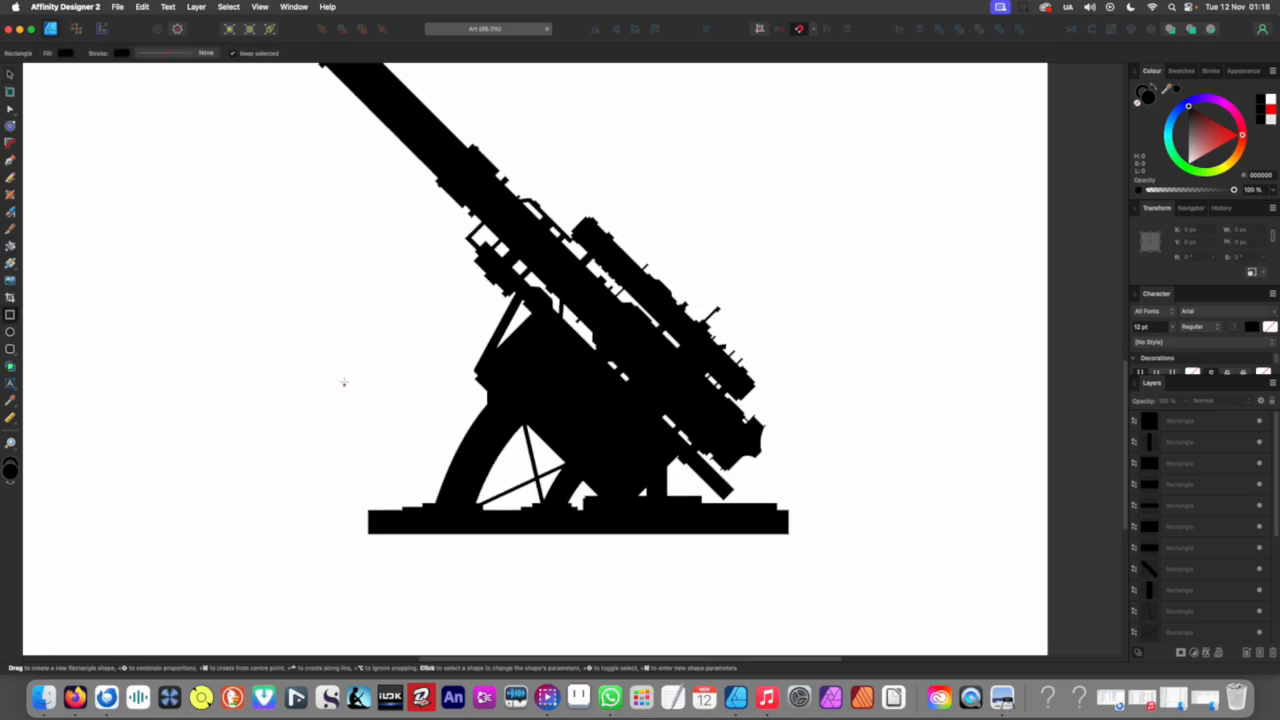
pyautogui.scroll(4, 529, 343)
pyautogui.moveTo(240, 316); pyautogui.dragTo(517, 287)
pyautogui.press('v')
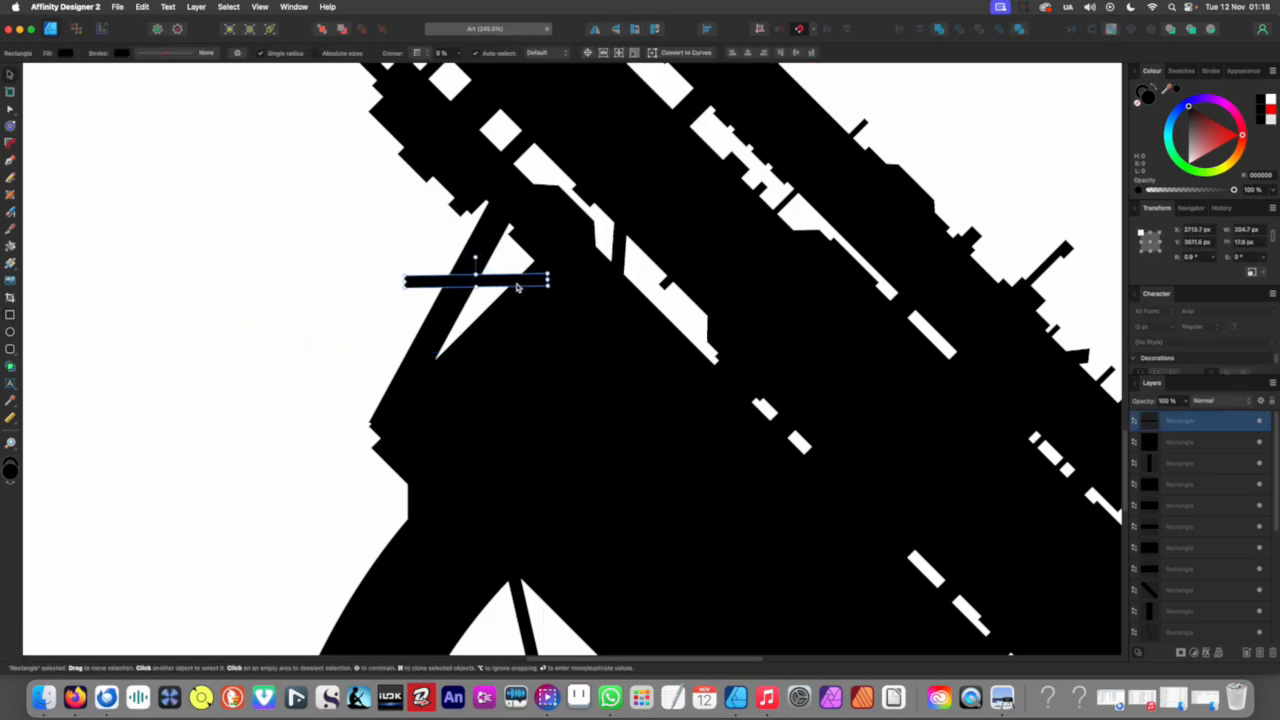
pyautogui.scroll(-10, 517, 287)
pyautogui.click(460, 323)
pyautogui.scroll(-2, 480, 364)
# Step: Shorten the bar to about 142 px, tilt it to −14°, and place a copy about 9 px thick below it in the triangular opening
pyautogui.scroll(9, 475, 360)
pyautogui.click(506, 328)
pyautogui.moveTo(506, 328); pyautogui.dragTo(526, 299)
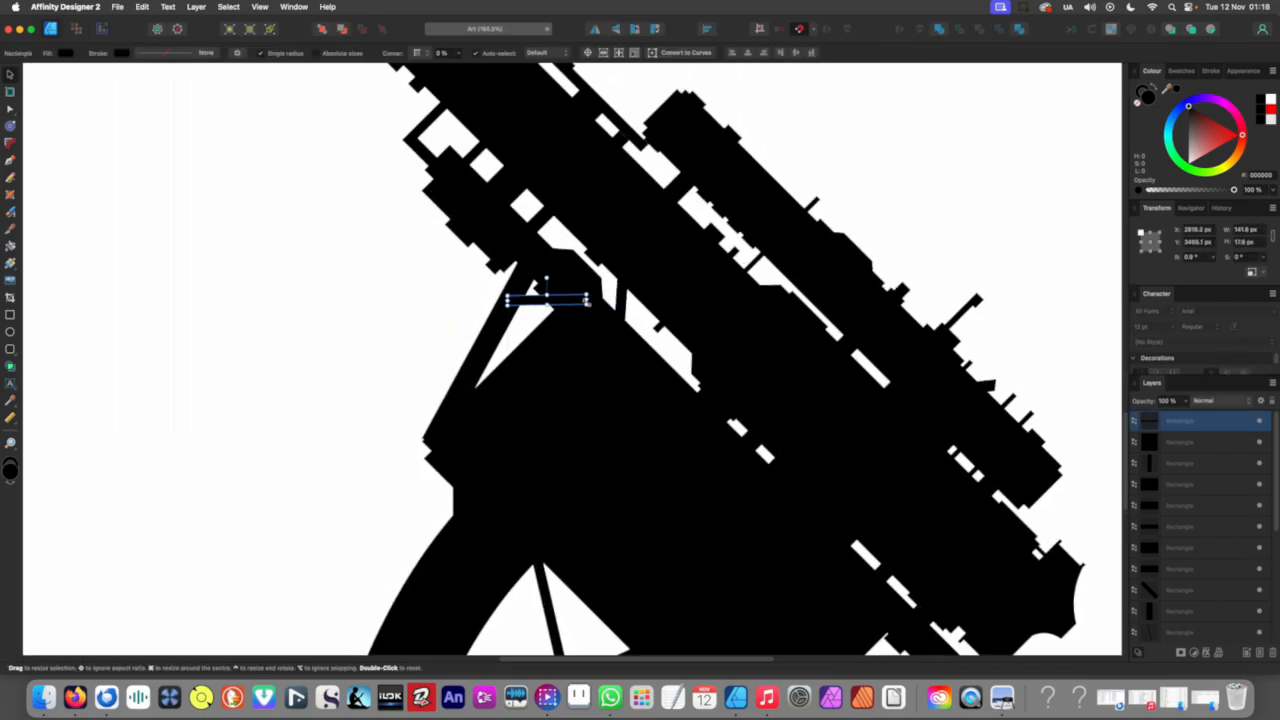
pyautogui.moveTo(588, 308); pyautogui.dragTo(560, 378)
pyautogui.scroll(5, 558, 297)
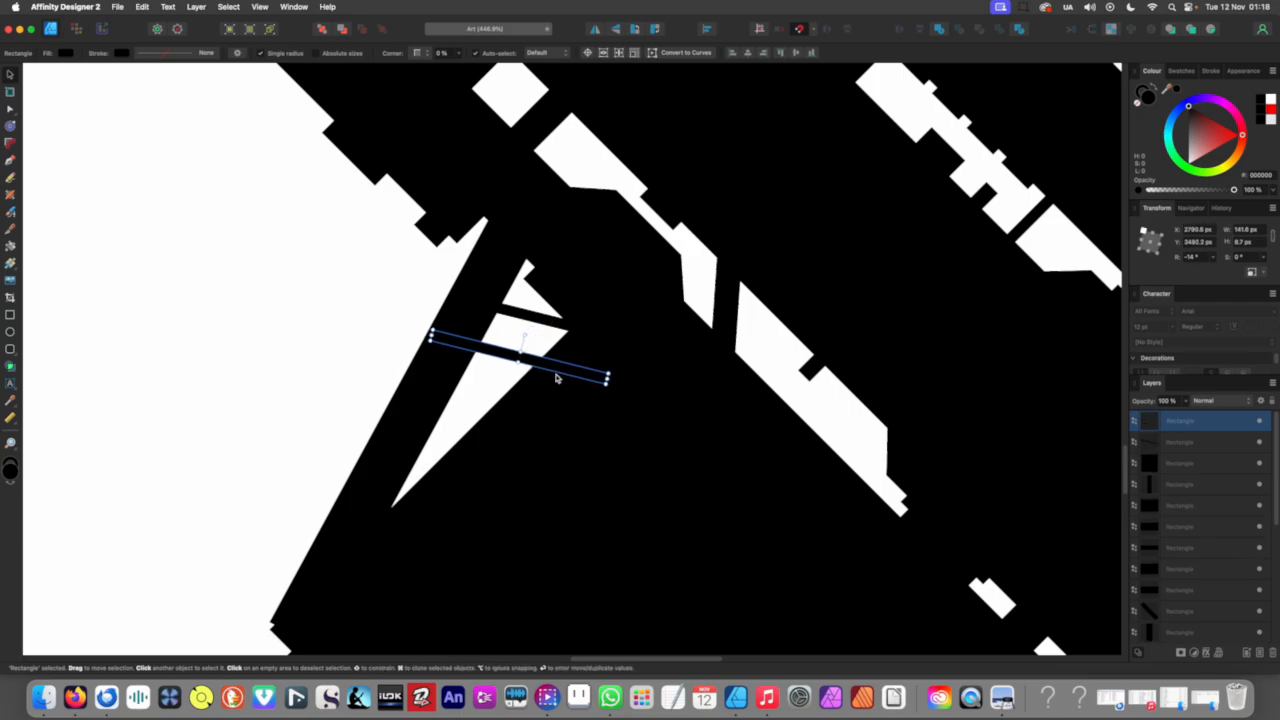
# Step: Repeat the bar duplication three more times down the slanted support to build a row of five ladder rungs
pyautogui.press('super+j')
pyautogui.press('super+j')
pyautogui.press('super+j')
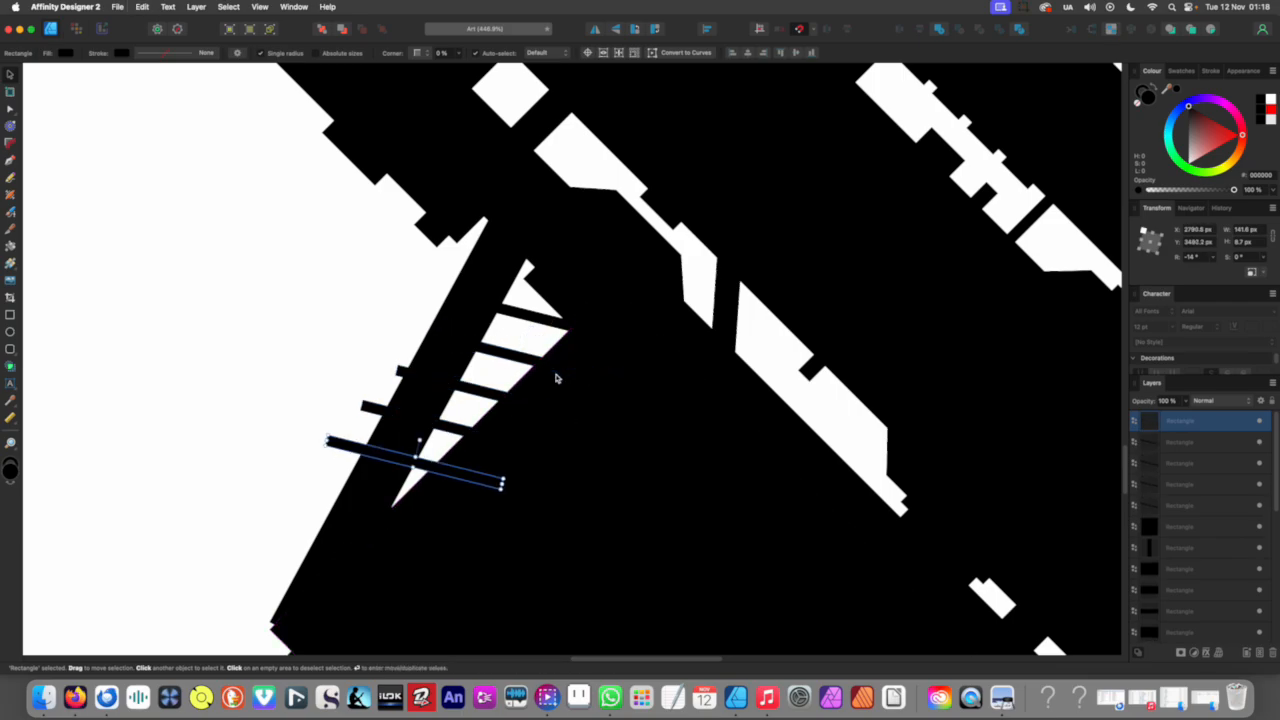
pyautogui.scroll(-7, 557, 378)
pyautogui.click(470, 385)
# Step: Shorten the three lower rungs so their outer ends no longer stick out past the slanted support
pyautogui.scroll(4, 509, 361)
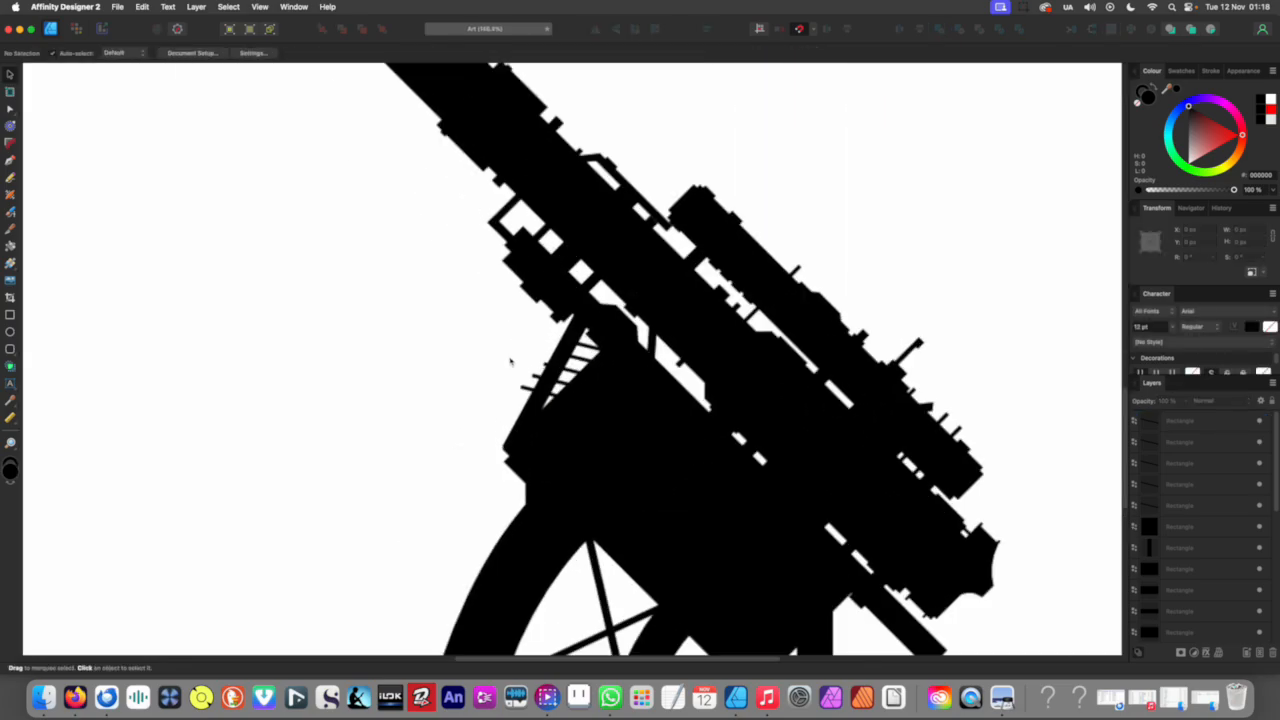
pyautogui.scroll(5, 509, 361)
pyautogui.click(508, 377)
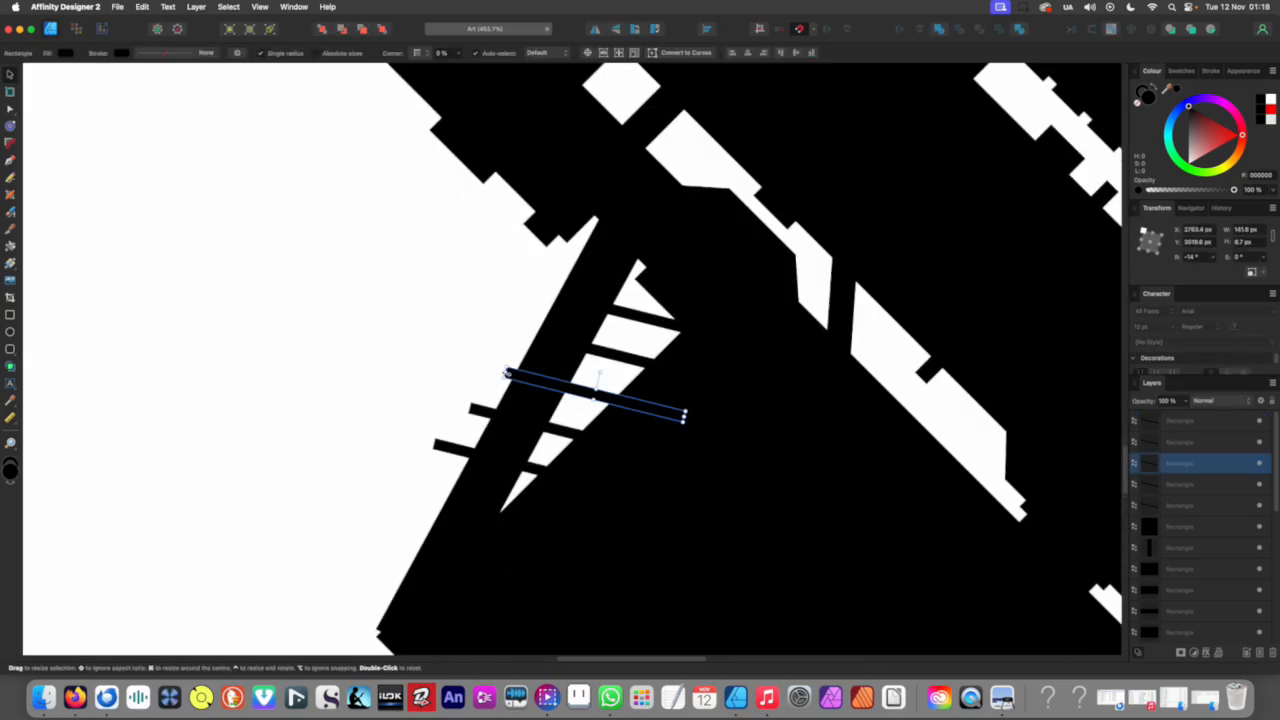
pyautogui.moveTo(533, 381); pyautogui.dragTo(538, 381)
pyautogui.click(471, 409)
pyautogui.moveTo(471, 409); pyautogui.dragTo(505, 415)
pyautogui.click(435, 447)
pyautogui.moveTo(435, 447); pyautogui.dragTo(505, 445)
pyautogui.scroll(-10, 478, 376)
pyautogui.scroll(-10, 450, 380)
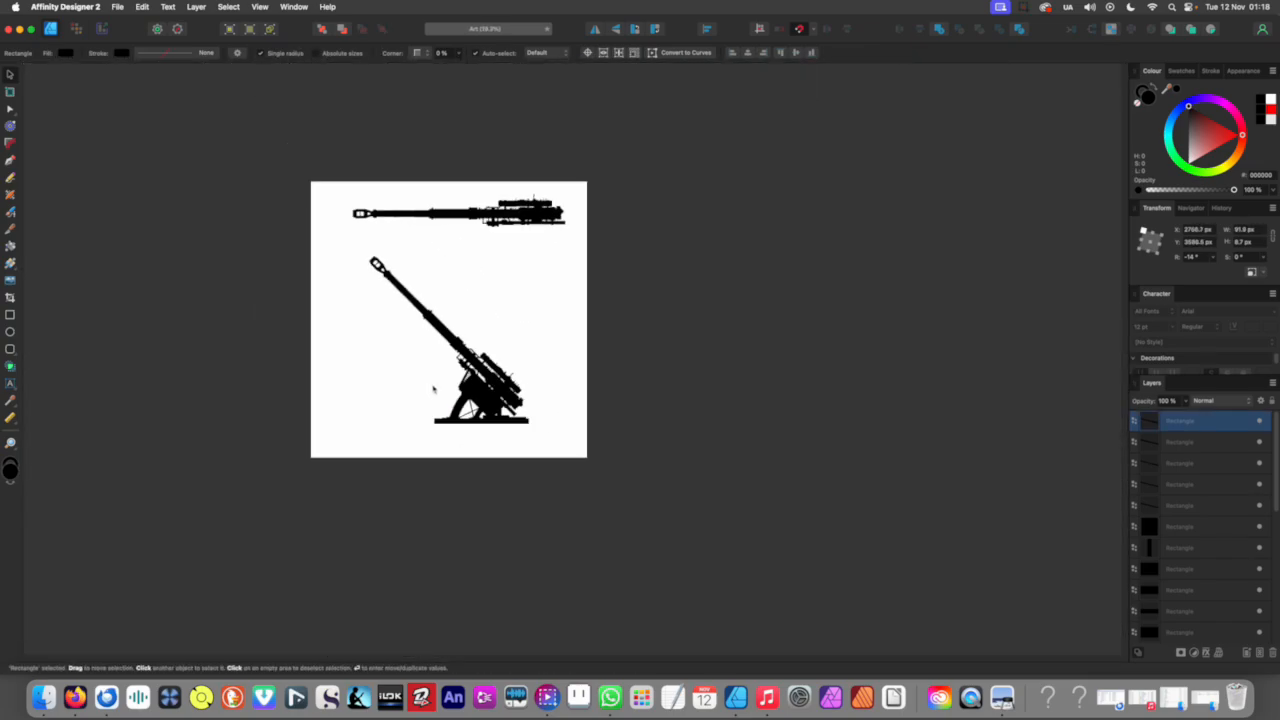
pyautogui.click(443, 399)
# Step: Draw a rectangle about 21 by 51 px, rotate it about 62°, and place three copies as pegs along the slanted support's outer edge
pyautogui.scroll(5, 443, 399)
pyautogui.hscroll(-2, 475, 405)
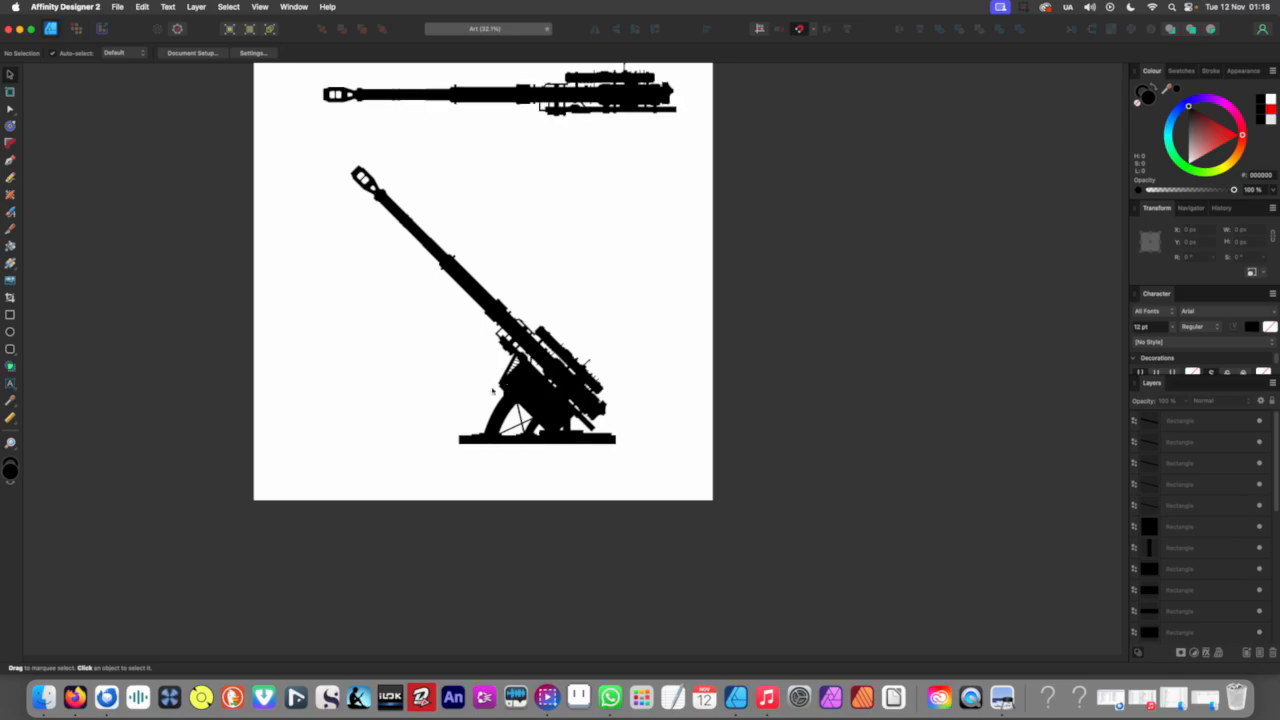
pyautogui.scroll(5, 495, 370)
pyautogui.scroll(5, 495, 350)
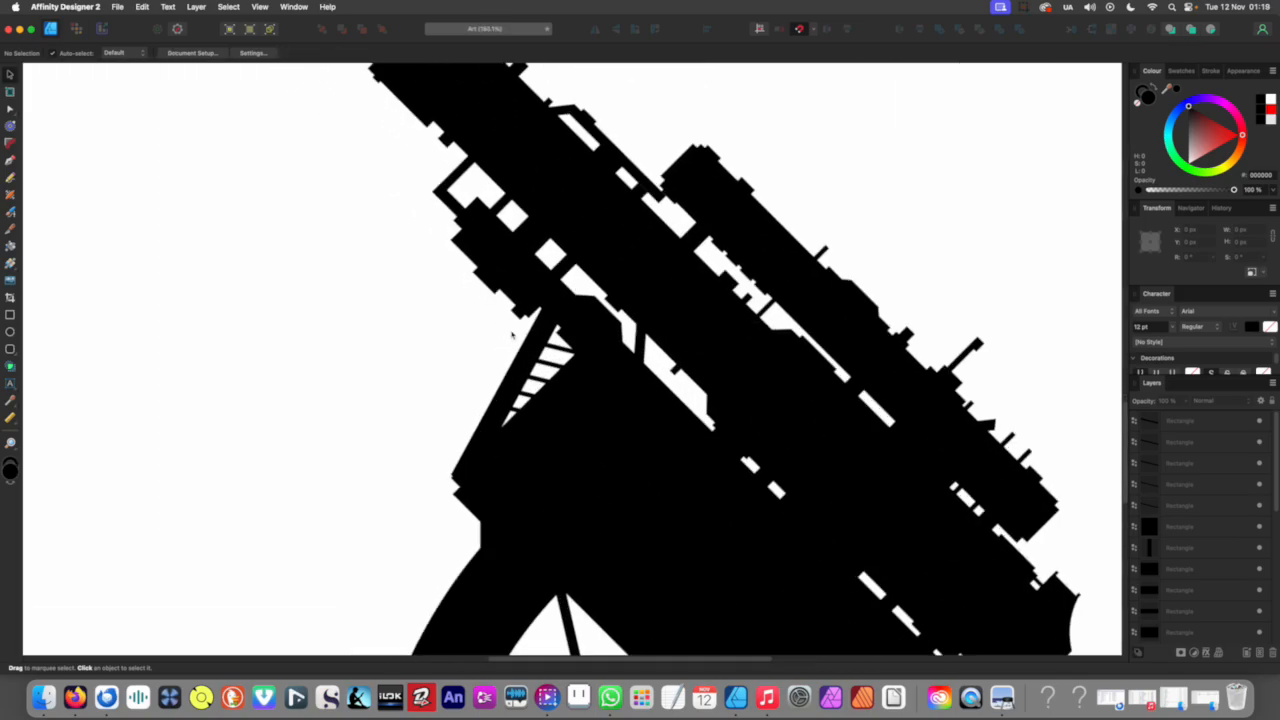
pyautogui.click(11, 316)
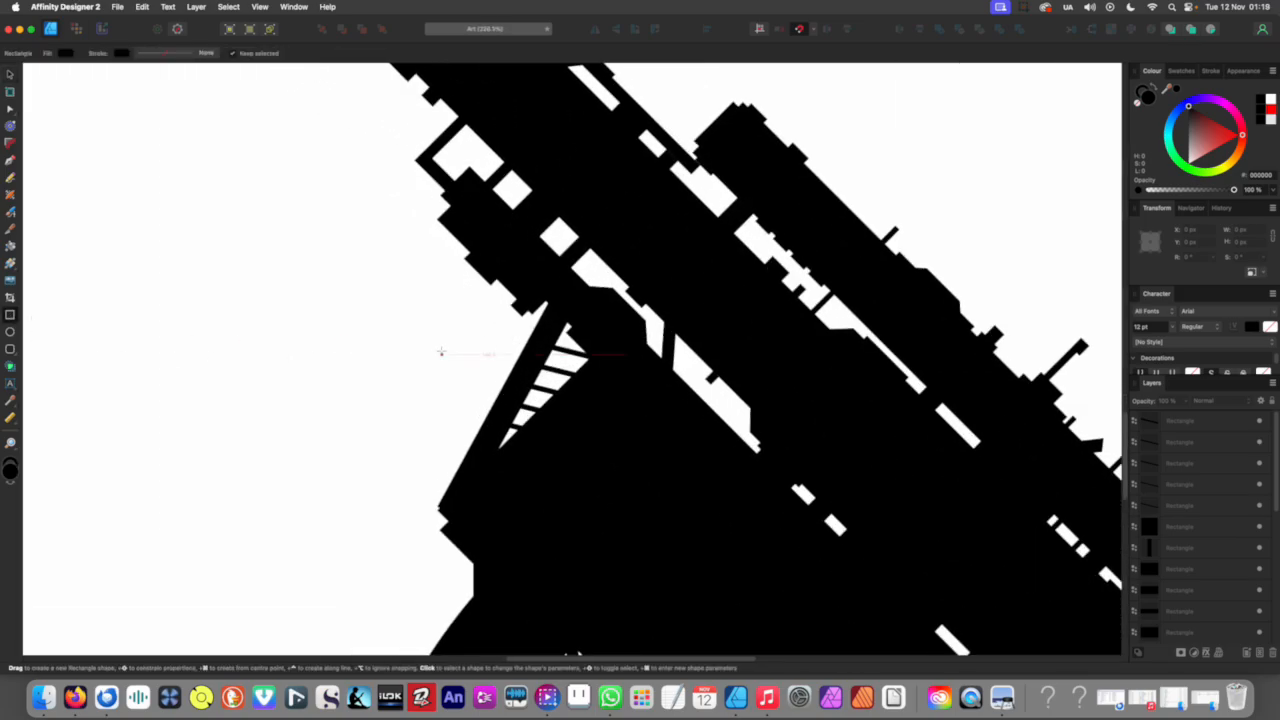
pyautogui.moveTo(488, 380); pyautogui.dragTo(507, 368)
pyautogui.scroll(2, 482, 380)
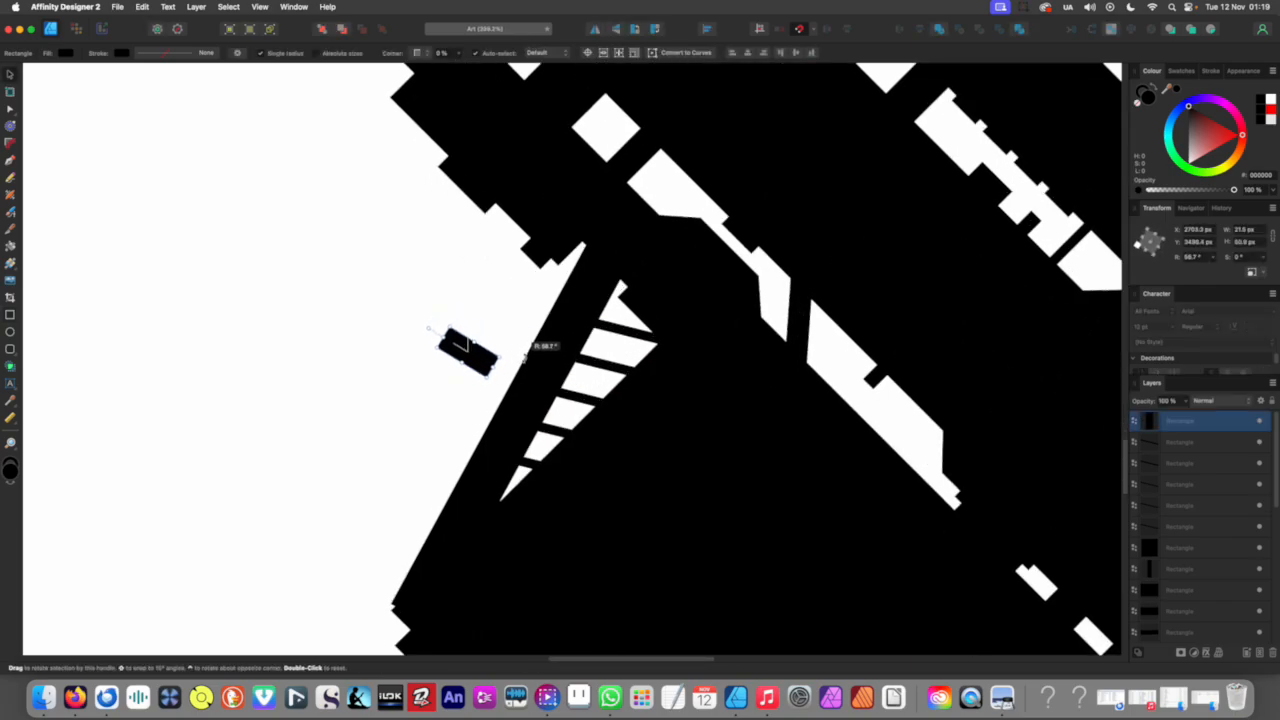
pyautogui.moveTo(525, 358); pyautogui.dragTo(453, 438)
pyautogui.scroll(-3, 500, 390)
pyautogui.scroll(5, 504, 383)
pyautogui.scroll(-10, 446, 413)
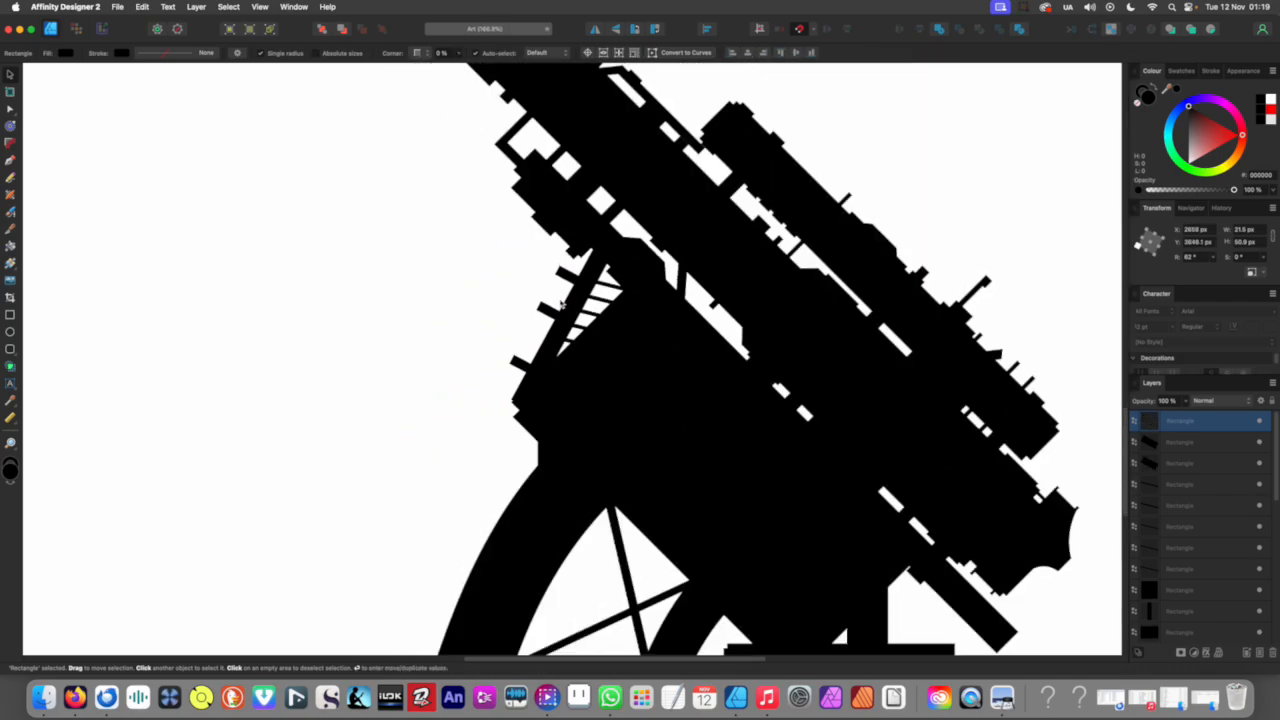
pyautogui.click(419, 349)
pyautogui.scroll(-3, 419, 349)
pyautogui.hscroll(-2, 419, 349)
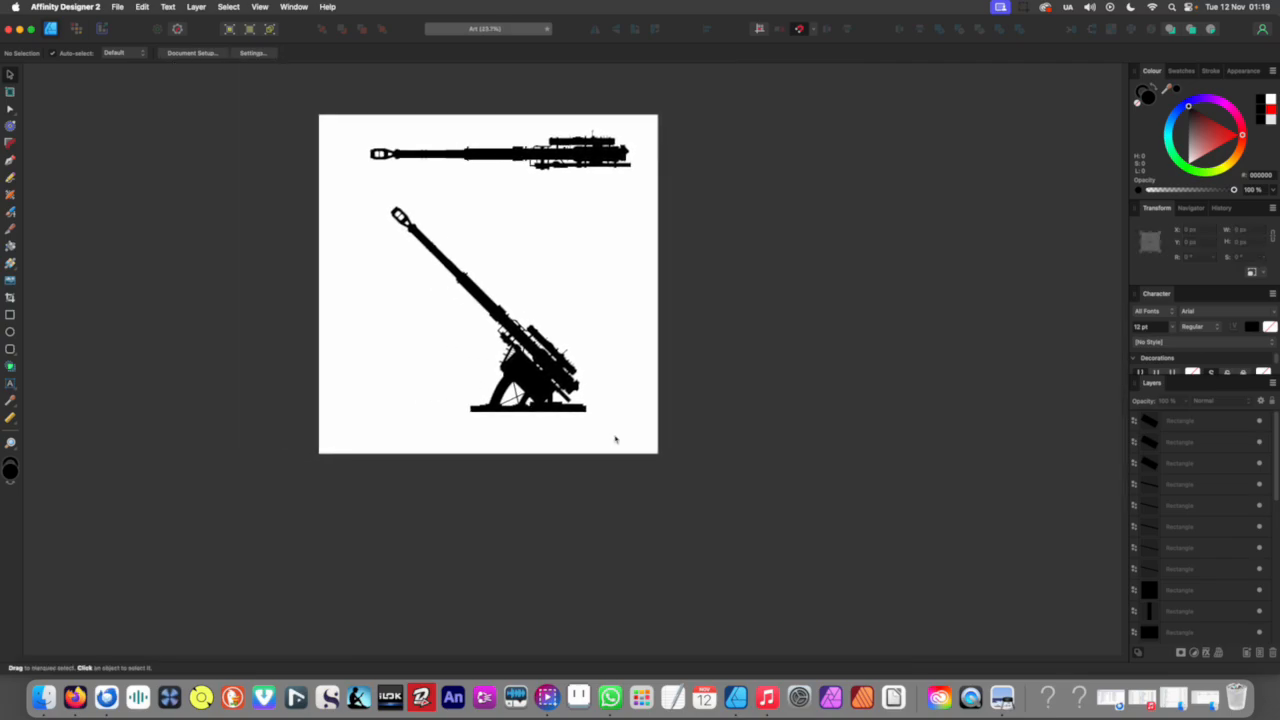
# Step: Draw a small rectangle, rotate it diagonally, and place it near the top of the opening between the curved struts
pyautogui.scroll(2, 614, 440)
pyautogui.scroll(10, 547, 404)
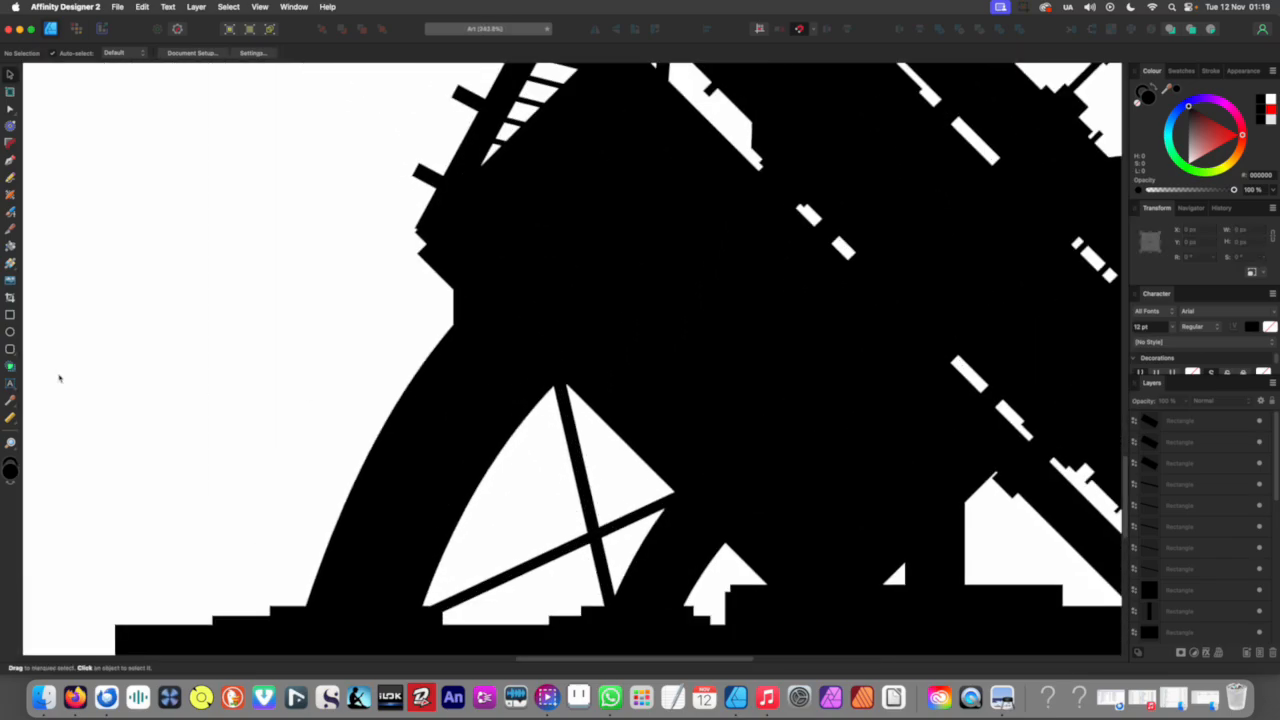
pyautogui.click(11, 315)
pyautogui.moveTo(517, 381); pyautogui.dragTo(520, 454)
pyautogui.moveTo(562, 413); pyautogui.dragTo(570, 404)
pyautogui.scroll(-10, 549, 445)
pyautogui.press('Escape')
pyautogui.scroll(-2, 444, 428)
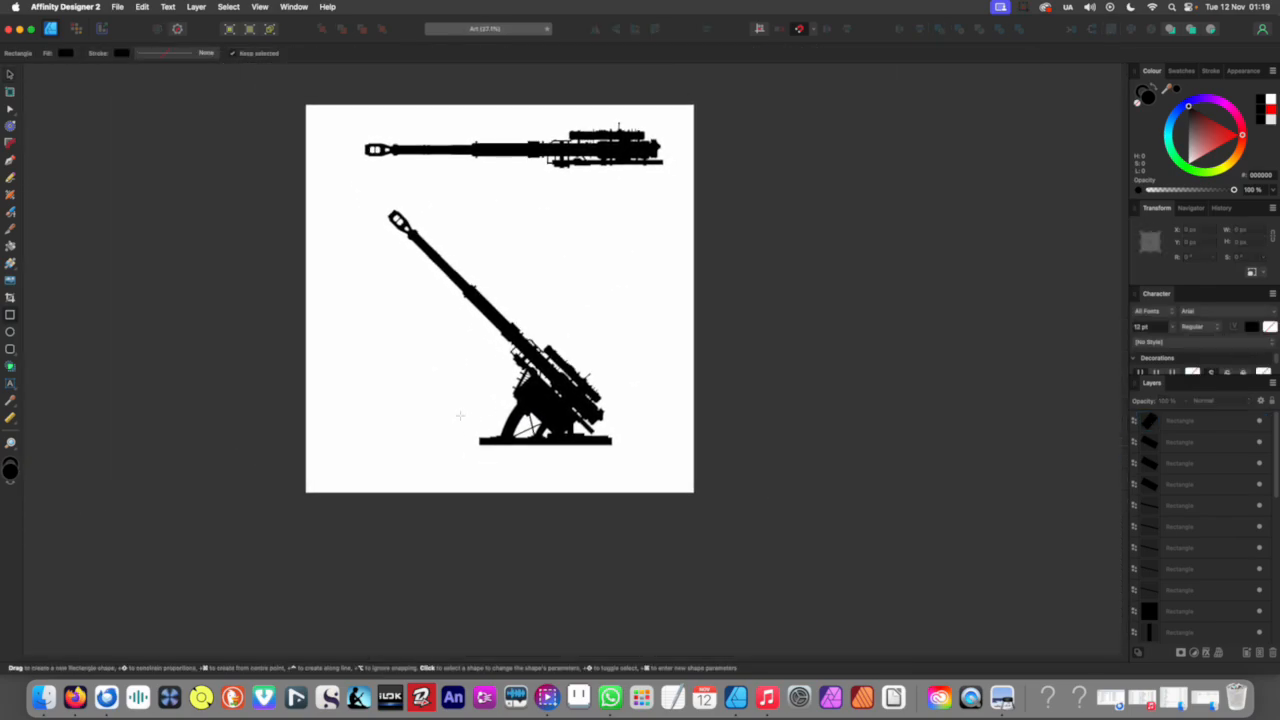
# Step: Shift the middle peg slightly along the slanted support's outer edge and clear the selection
pyautogui.scroll(1, 541, 454)
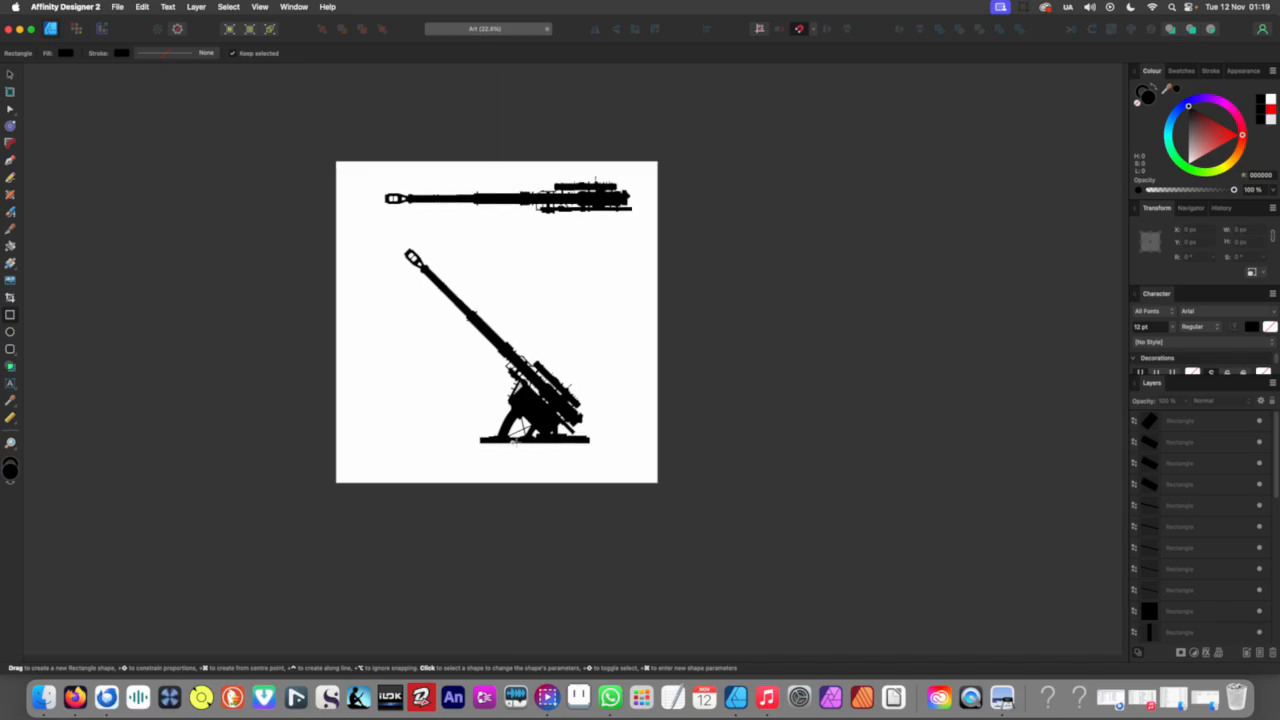
pyautogui.scroll(5, 514, 443)
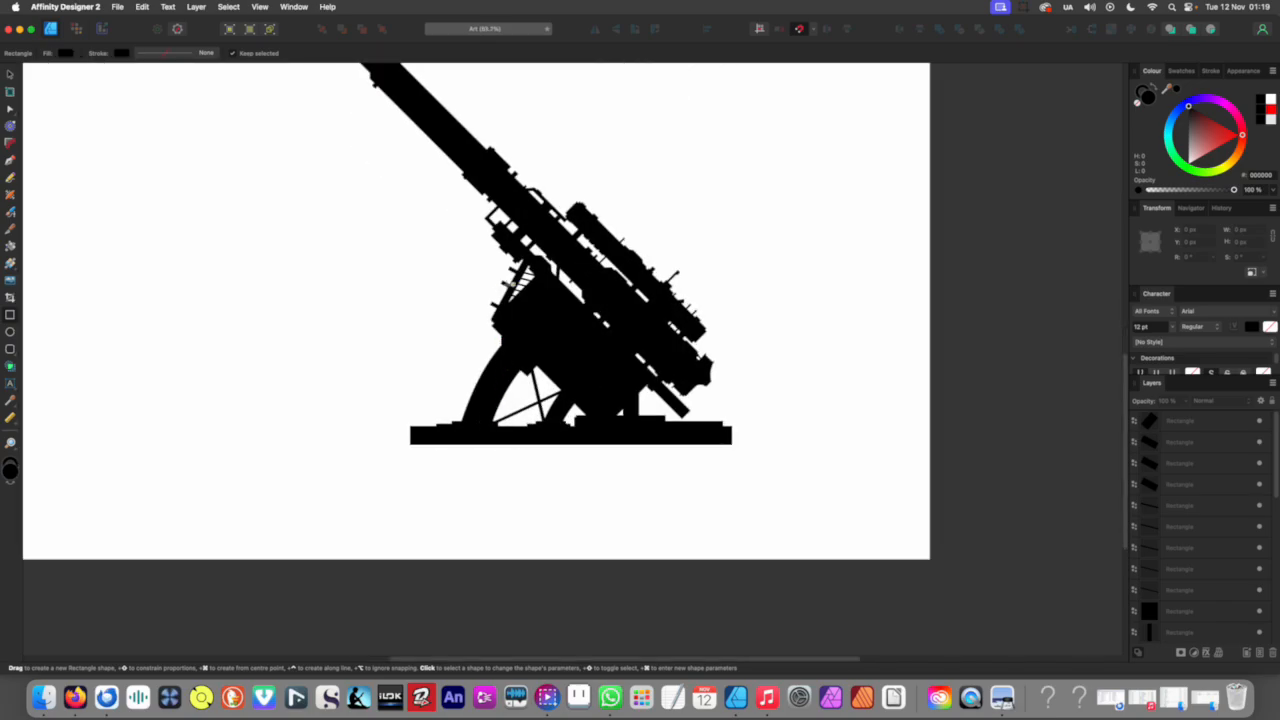
pyautogui.scroll(6, 513, 285)
pyautogui.moveTo(482, 254); pyautogui.dragTo(481, 258)
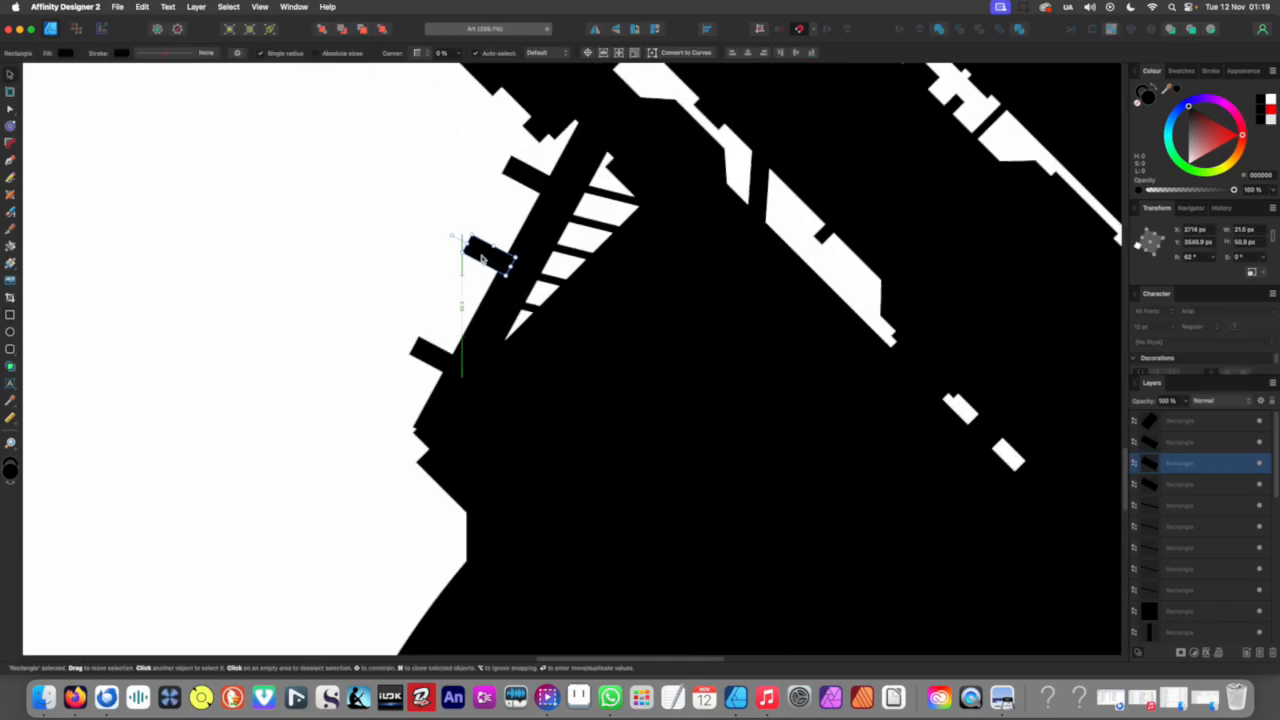
pyautogui.scroll(-8, 481, 260)
pyautogui.click(472, 339)
pyautogui.scroll(2, 549, 431)
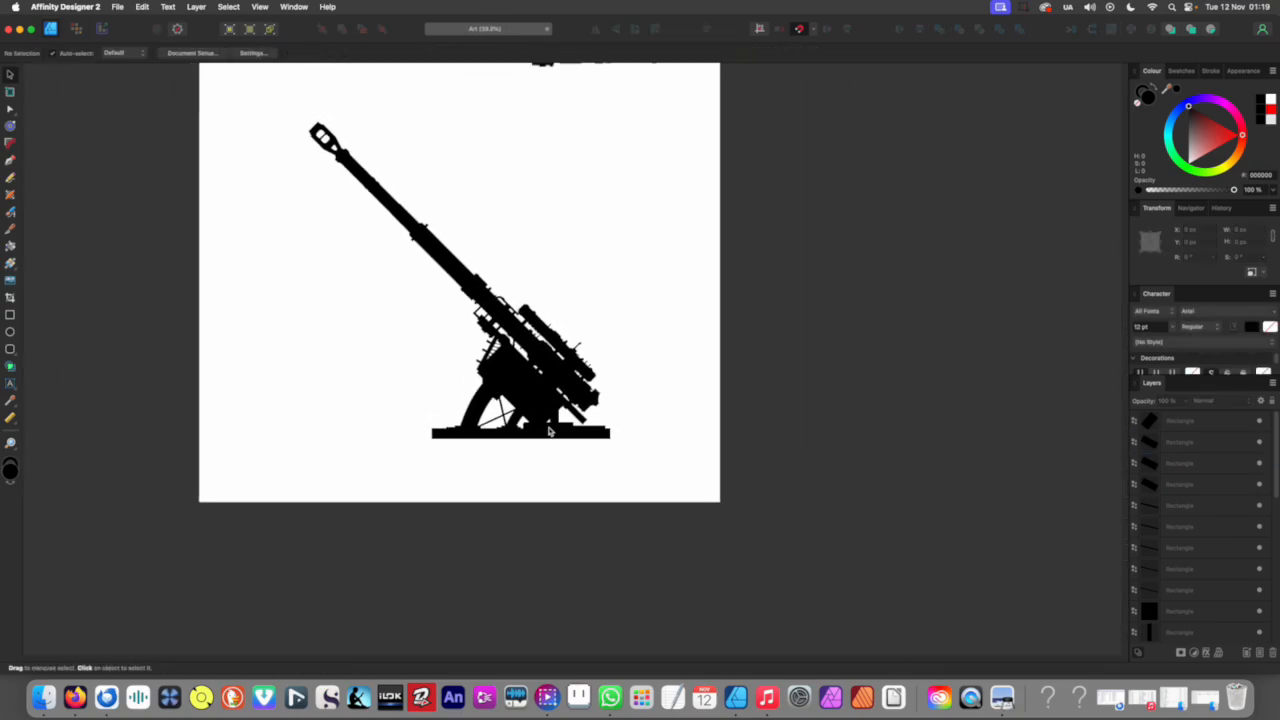
pyautogui.scroll(-3, 549, 431)
pyautogui.scroll(3, 555, 448)
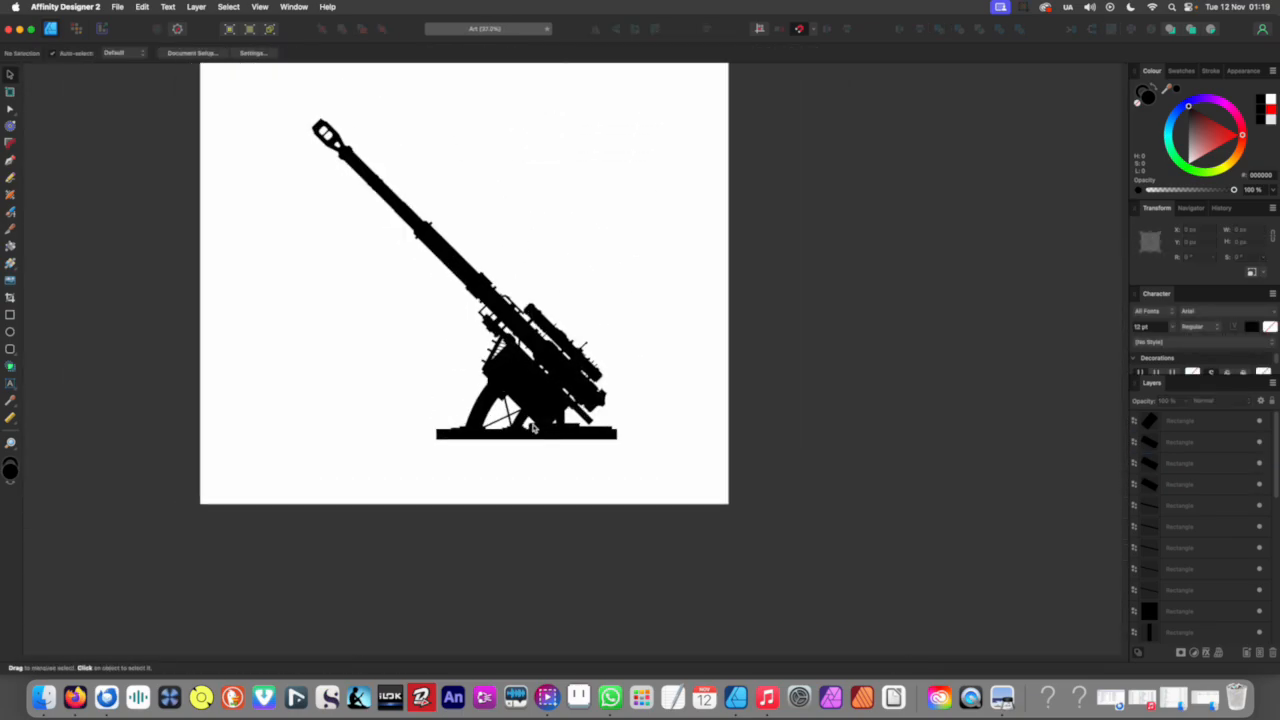
pyautogui.scroll(2, 516, 404)
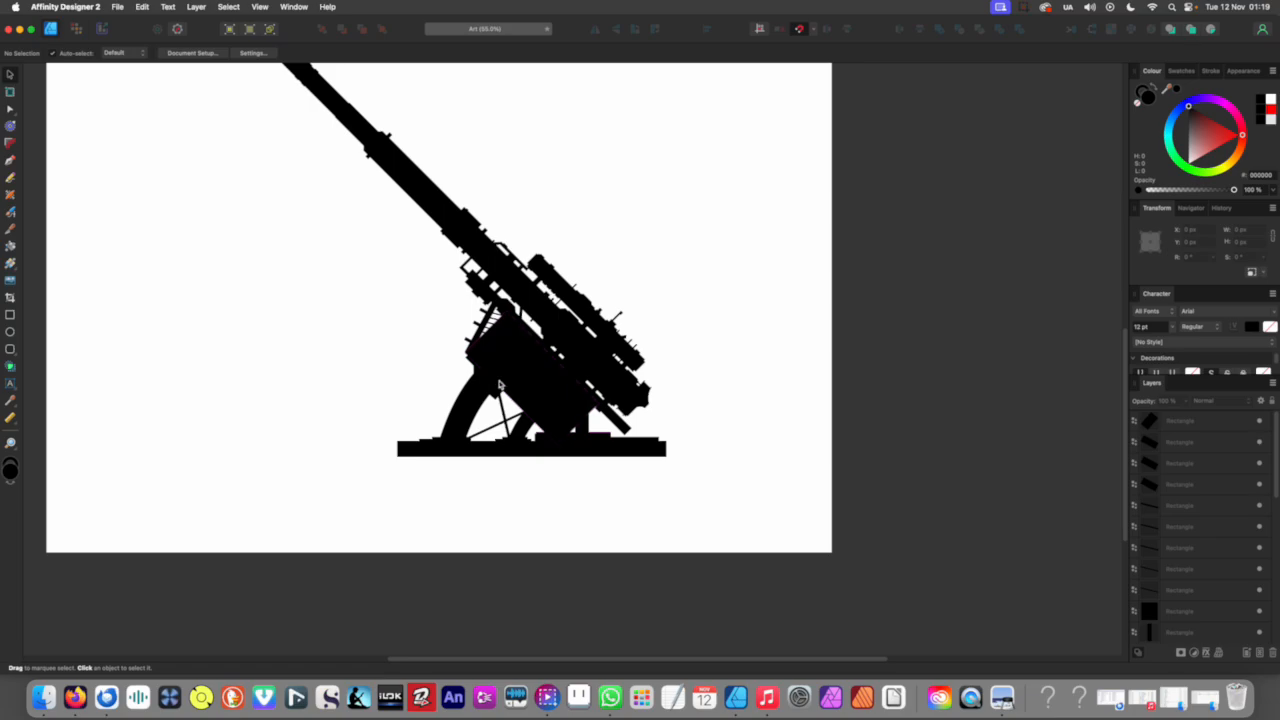
pyautogui.scroll(-5, 493, 385)
pyautogui.scroll(-1, 566, 429)
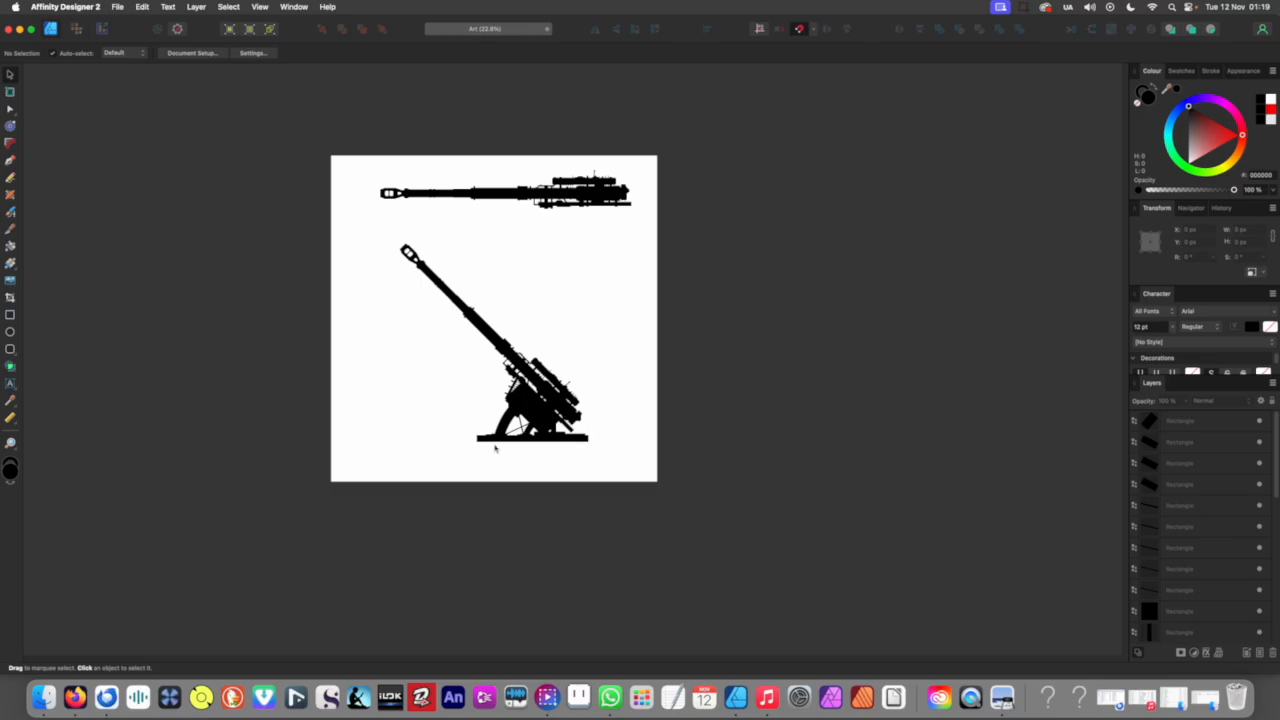
# Step: Select the block, curved struts, thin braces and stepped base plates of the cannon's mount
pyautogui.scroll(1, 494, 448)
pyautogui.scroll(1, 500, 456)
pyautogui.moveTo(383, 488); pyautogui.dragTo(540, 410)
pyautogui.press('super+z')
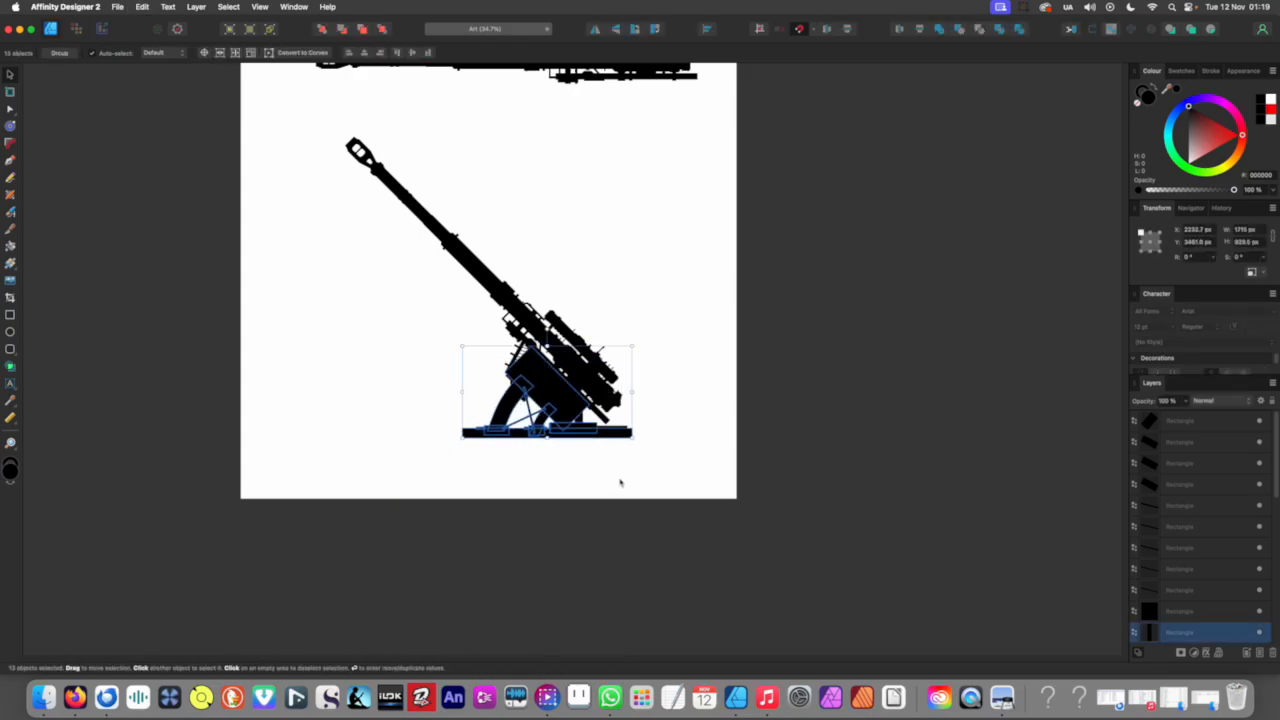
pyautogui.scroll(3, 565, 444)
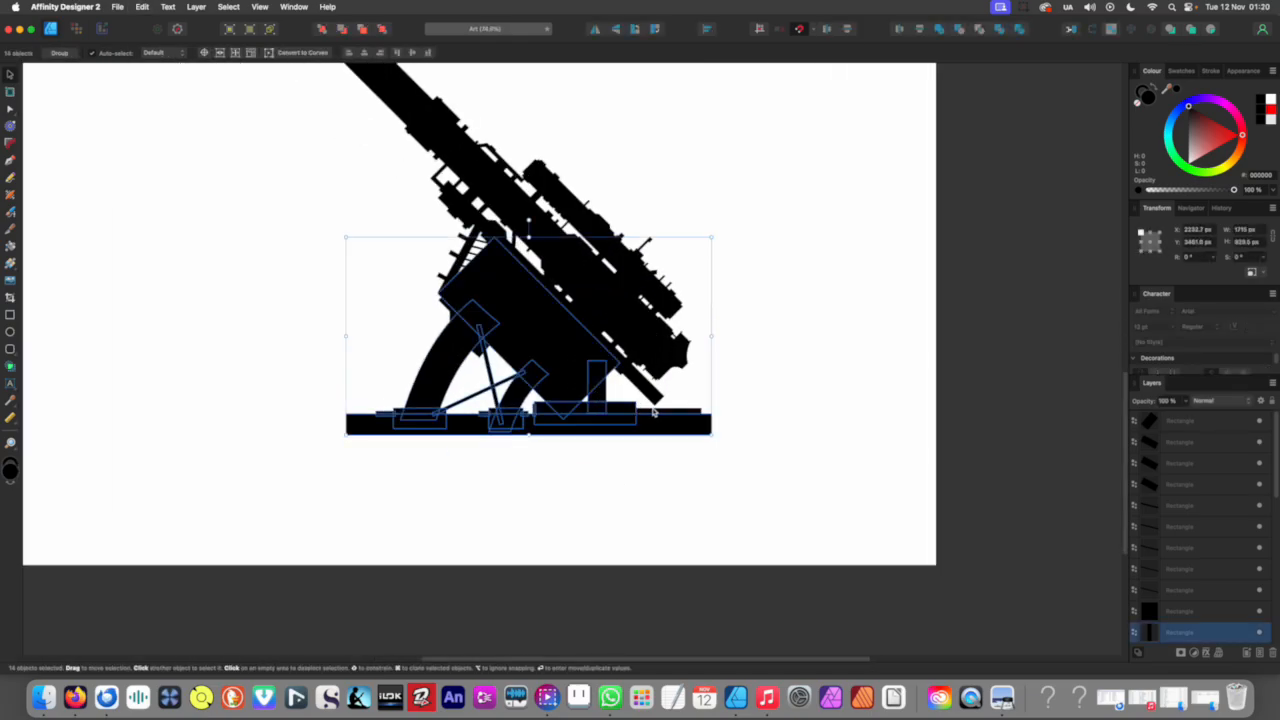
pyautogui.scroll(3, 448, 330)
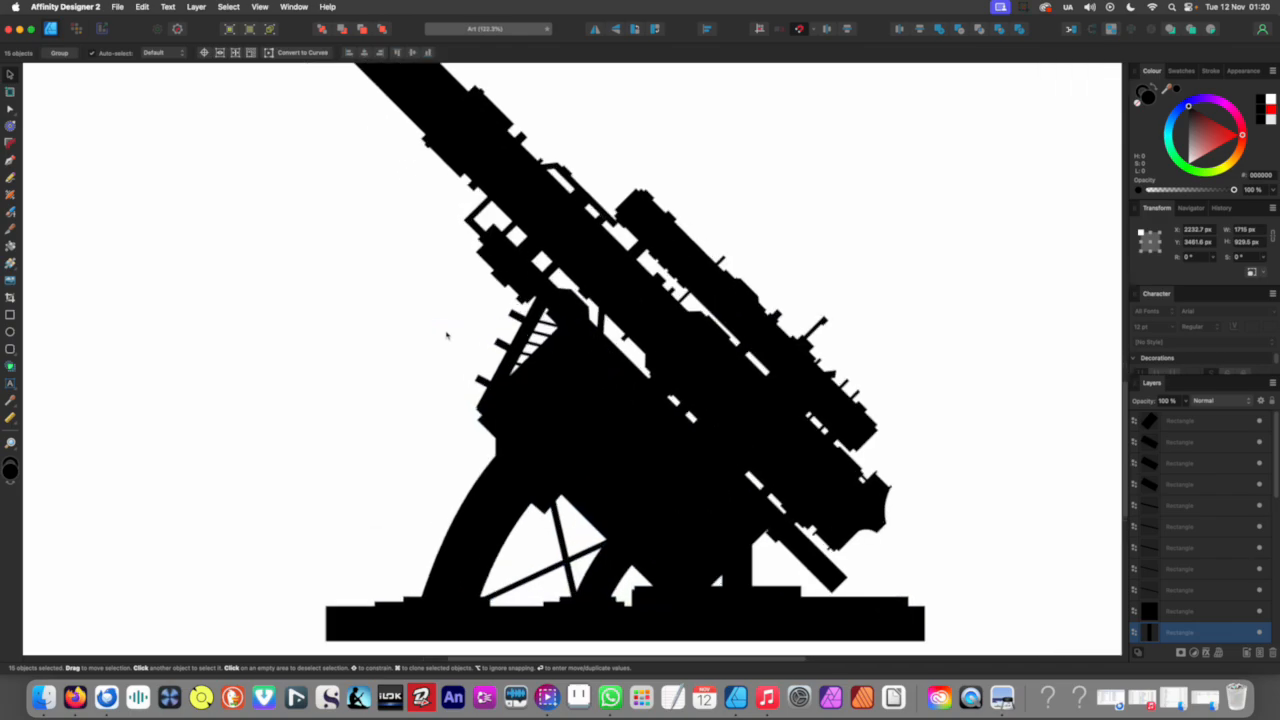
# Step: Add the three pegs and the ladder rungs on the slanted support to the mount selection
pyautogui.moveTo(444, 303); pyautogui.dragTo(497, 362)
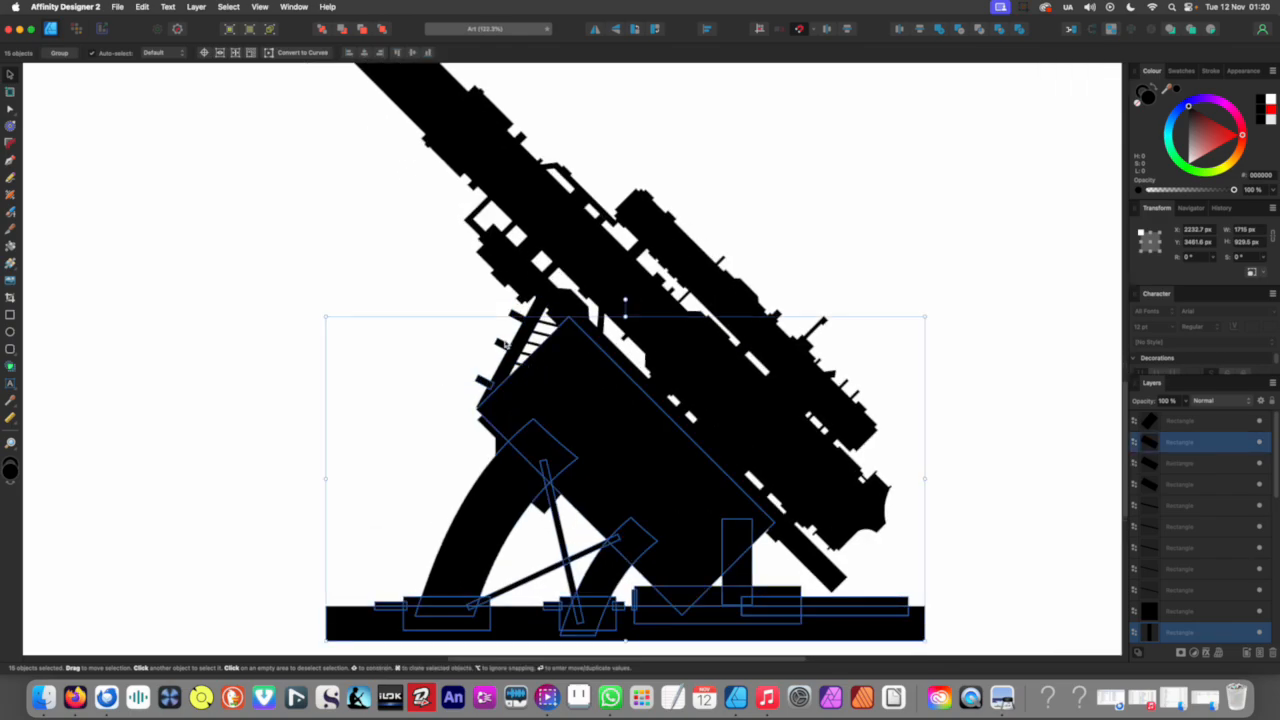
pyautogui.keyDown('shift'); pyautogui.click(508, 350); pyautogui.keyUp('shift')
pyautogui.keyDown('shift'); pyautogui.click(508, 350); pyautogui.keyUp('shift')
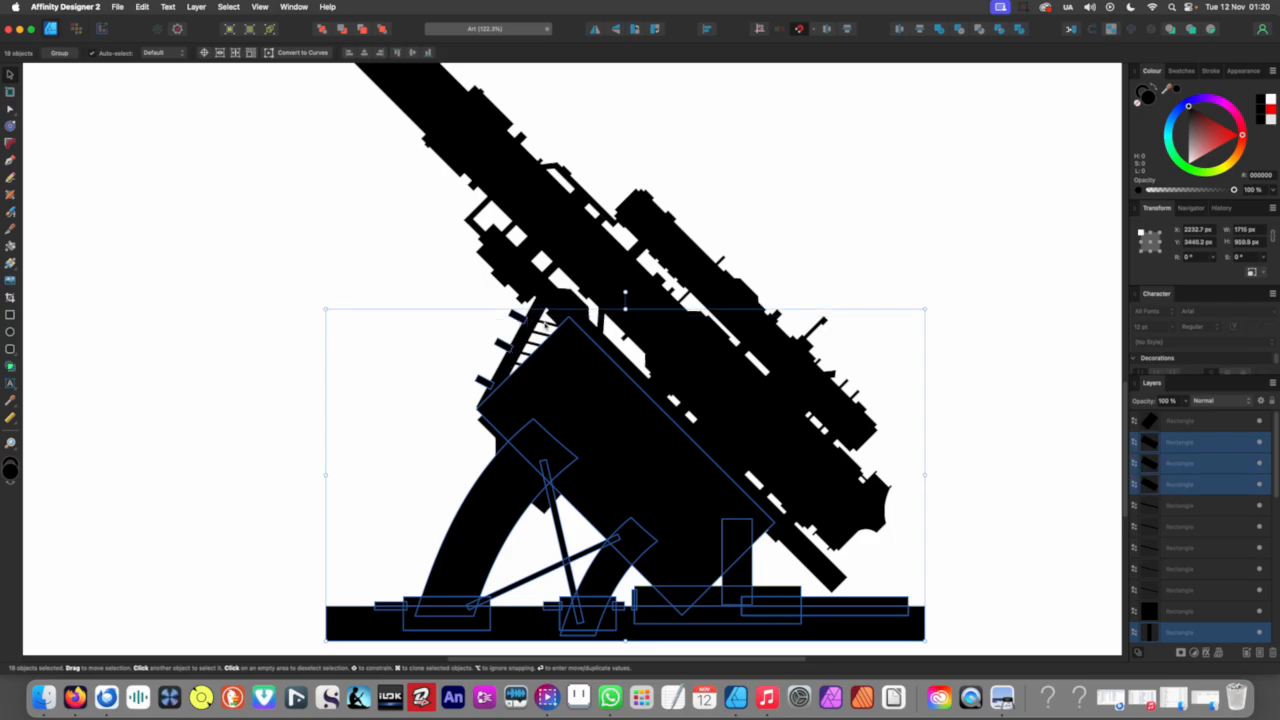
pyautogui.keyDown('shift'); pyautogui.click(550, 328); pyautogui.keyUp('shift')
pyautogui.keyDown('shift'); pyautogui.click(540, 335); pyautogui.keyUp('shift')
pyautogui.keyDown('shift'); pyautogui.click(538, 346); pyautogui.keyUp('shift')
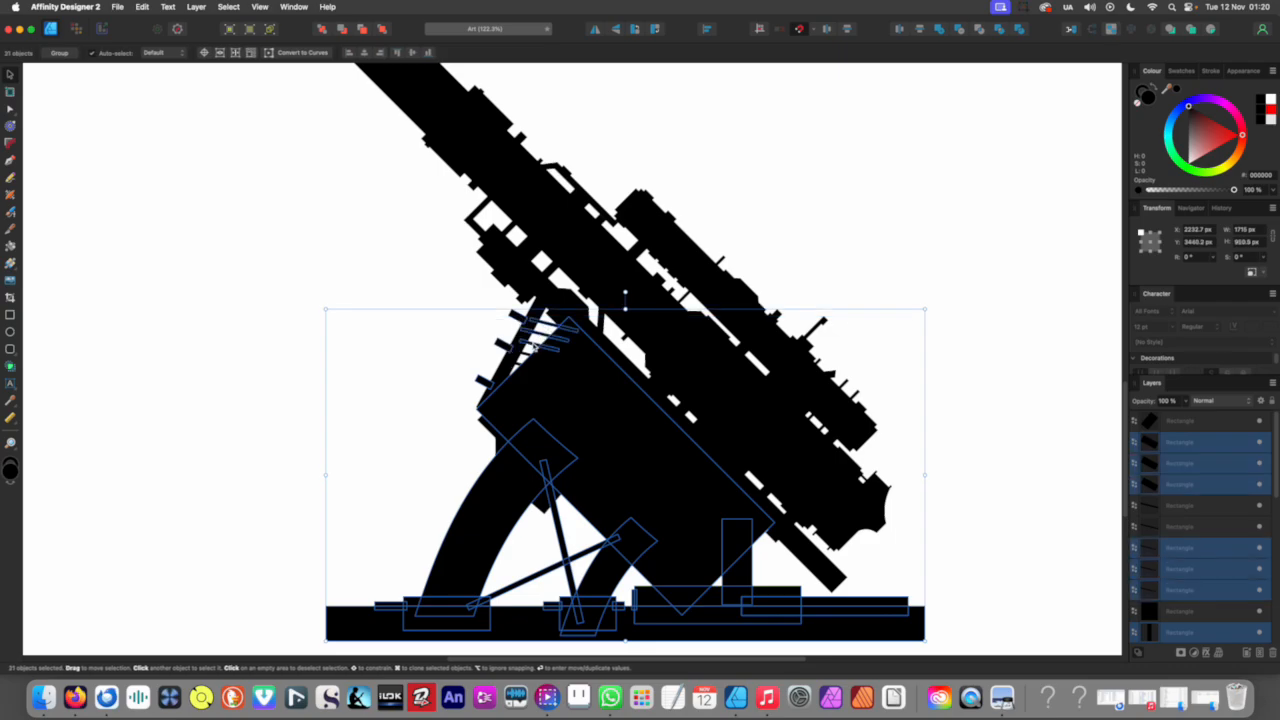
pyautogui.keyDown('shift'); pyautogui.click(519, 368); pyautogui.keyUp('shift')
pyautogui.keyDown('shift'); pyautogui.click(506, 370); pyautogui.keyUp('shift')
# Step: Try moving the selected mount parts, undo the move, and add the remaining pieces around the large curved strut's upper end to the selection
pyautogui.scroll(-5, 524, 333)
pyautogui.moveTo(533, 362); pyautogui.dragTo(488, 418)
pyautogui.press('super+z')
pyautogui.scroll(5, 509, 380)
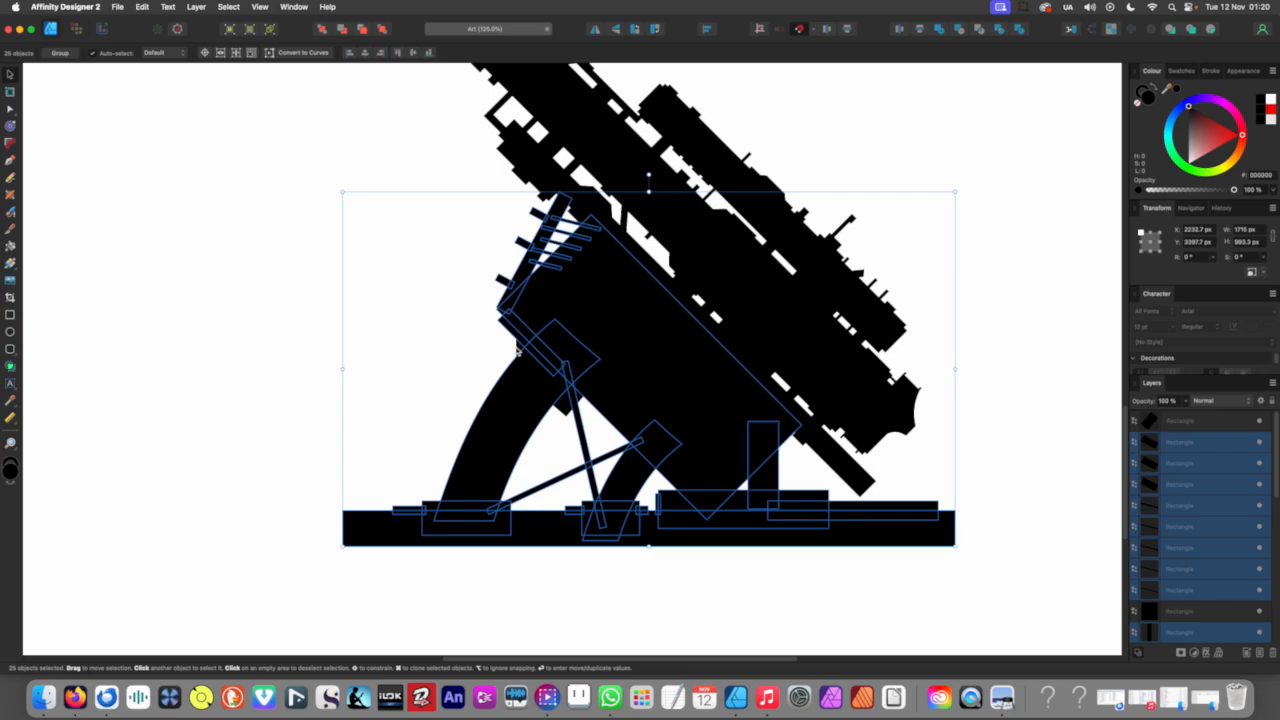
pyautogui.keyDown('shift'); pyautogui.click(517, 350); pyautogui.keyUp('shift')
pyautogui.keyDown('shift'); pyautogui.click(563, 415); pyautogui.keyUp('shift')
# Step: Move the complete selected mount sideways, clear of the tilted cannon barrel
pyautogui.scroll(-7, 540, 400)
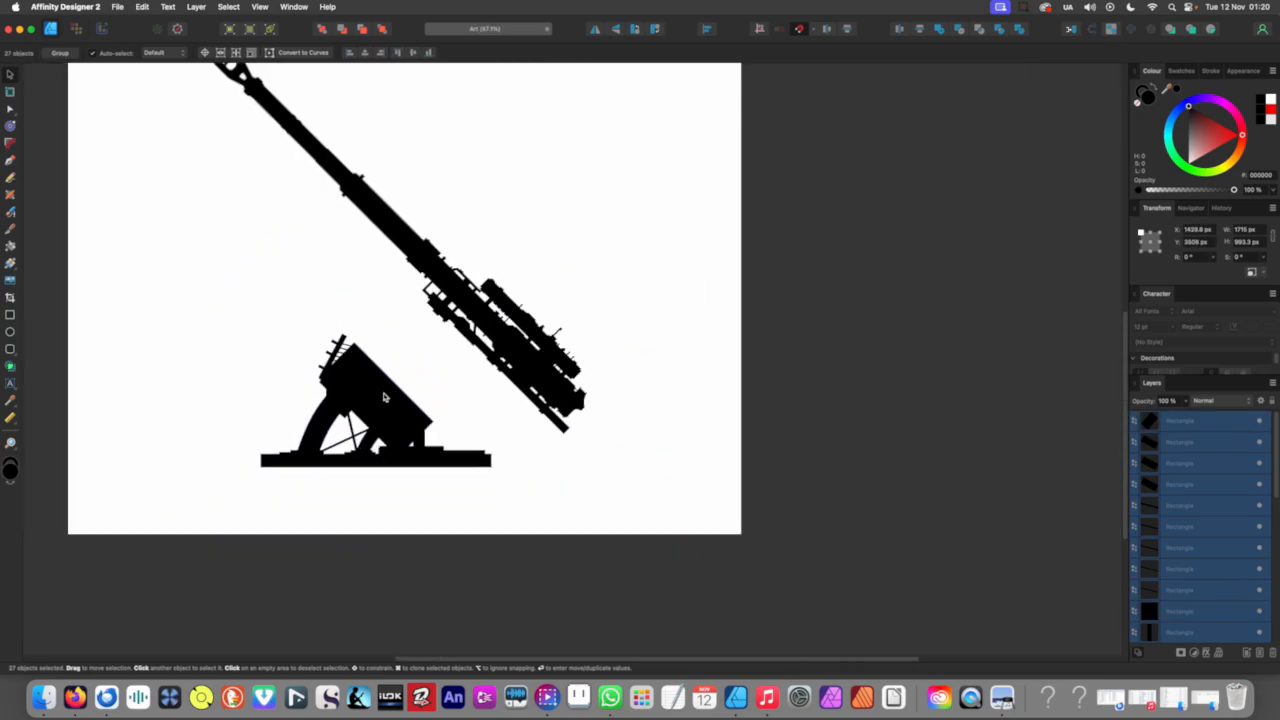
pyautogui.scroll(3, 551, 432)
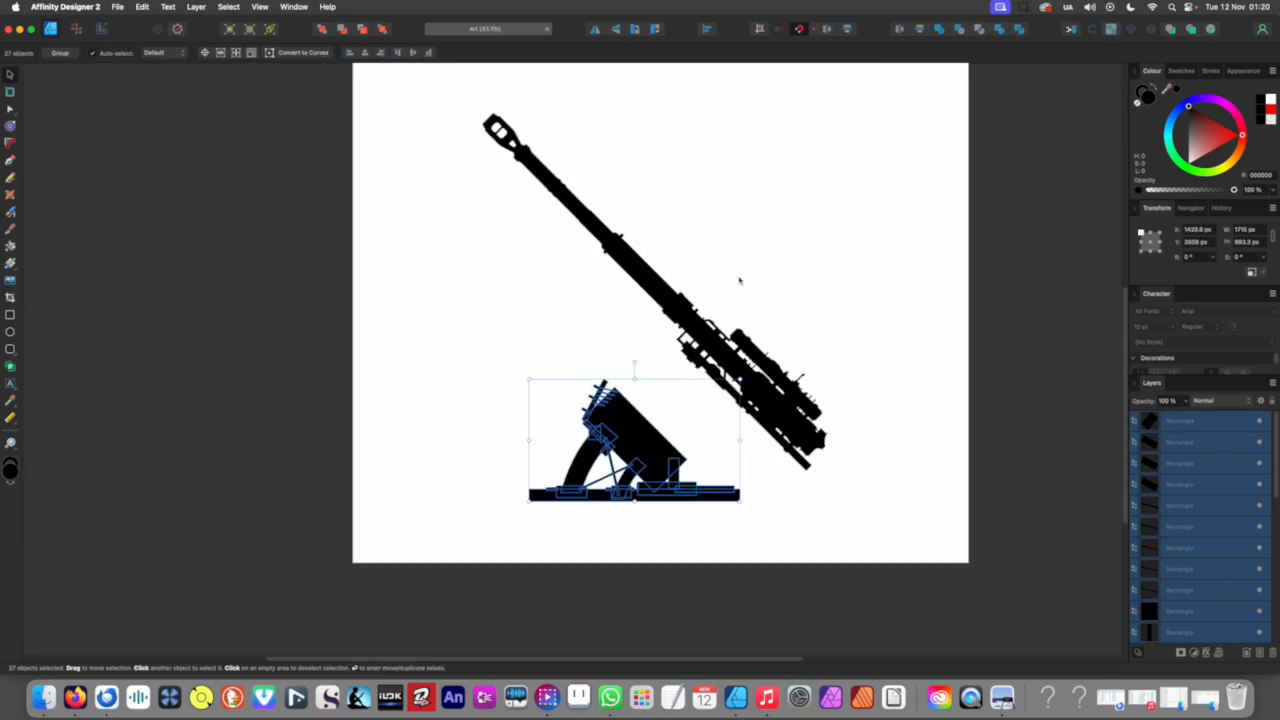
pyautogui.scroll(-3, 593, 366)
pyautogui.hscroll(2, 593, 366)
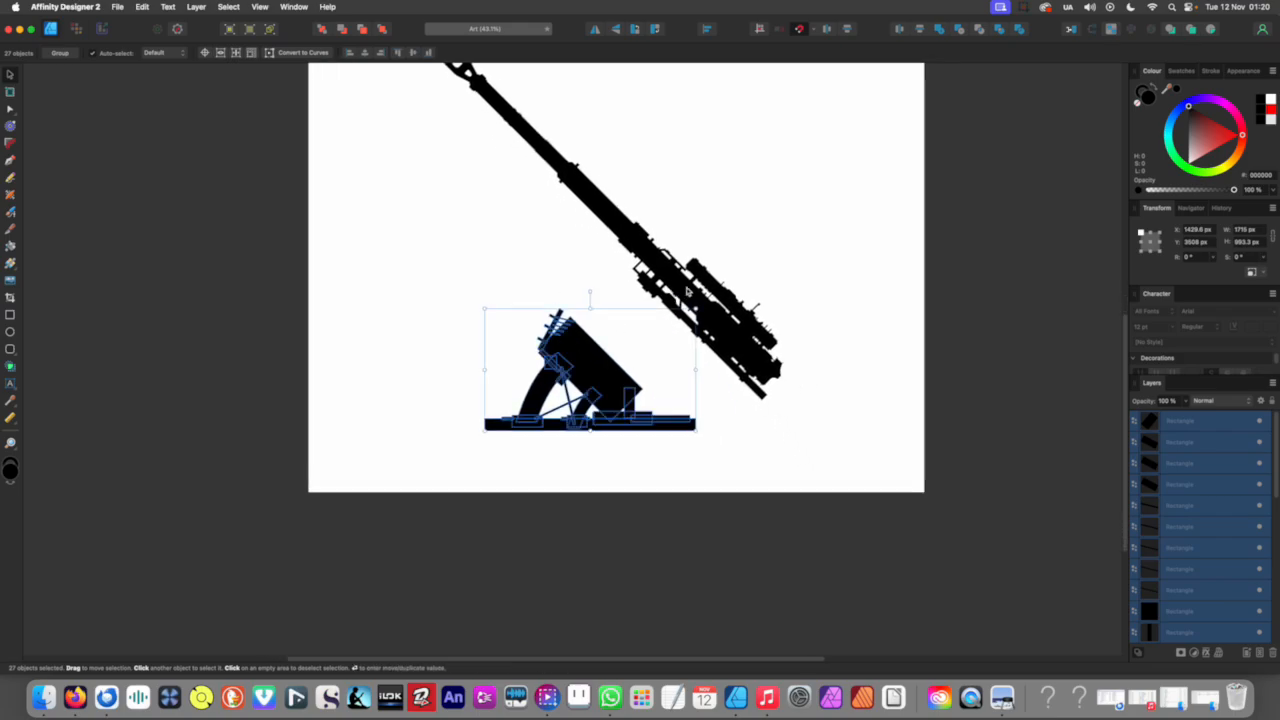
pyautogui.hscroll(3, 580, 373)
pyautogui.moveTo(517, 388); pyautogui.dragTo(465, 394)
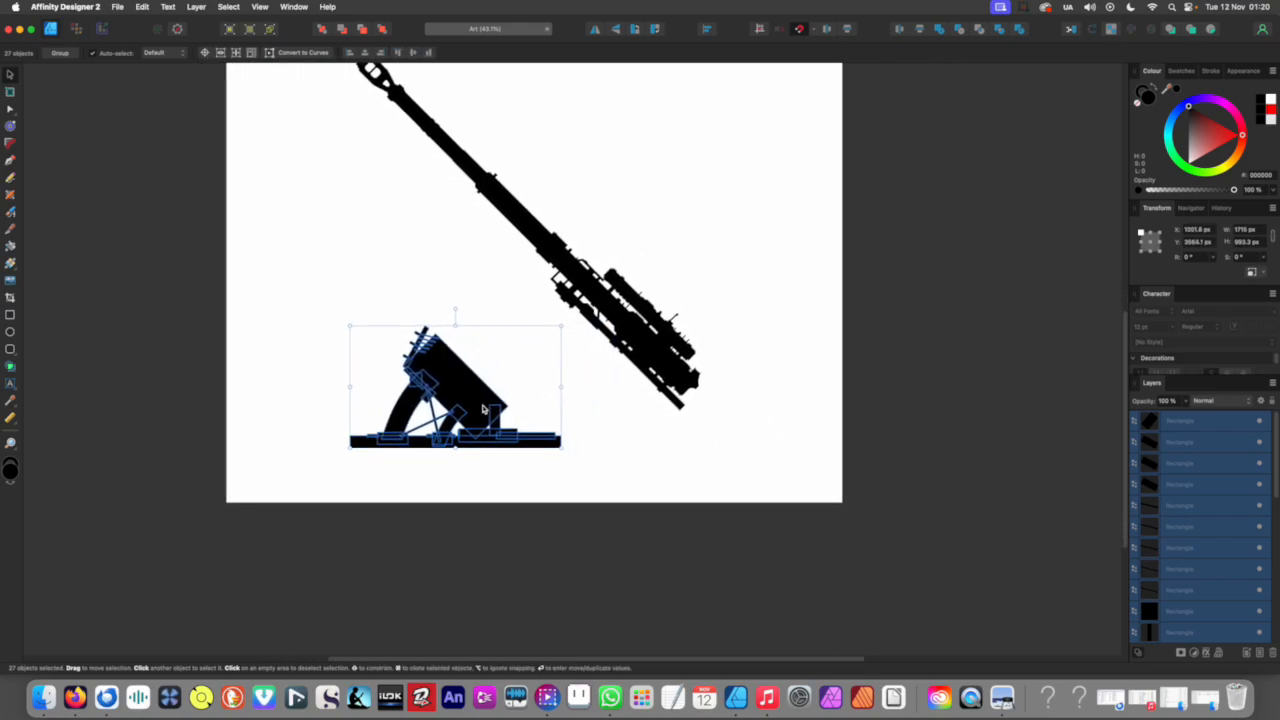
# Step: Scale the mount up to about 1933 by 1119 px beneath the tilted barrel and group its parts
pyautogui.moveTo(561, 446); pyautogui.dragTo(700, 451)
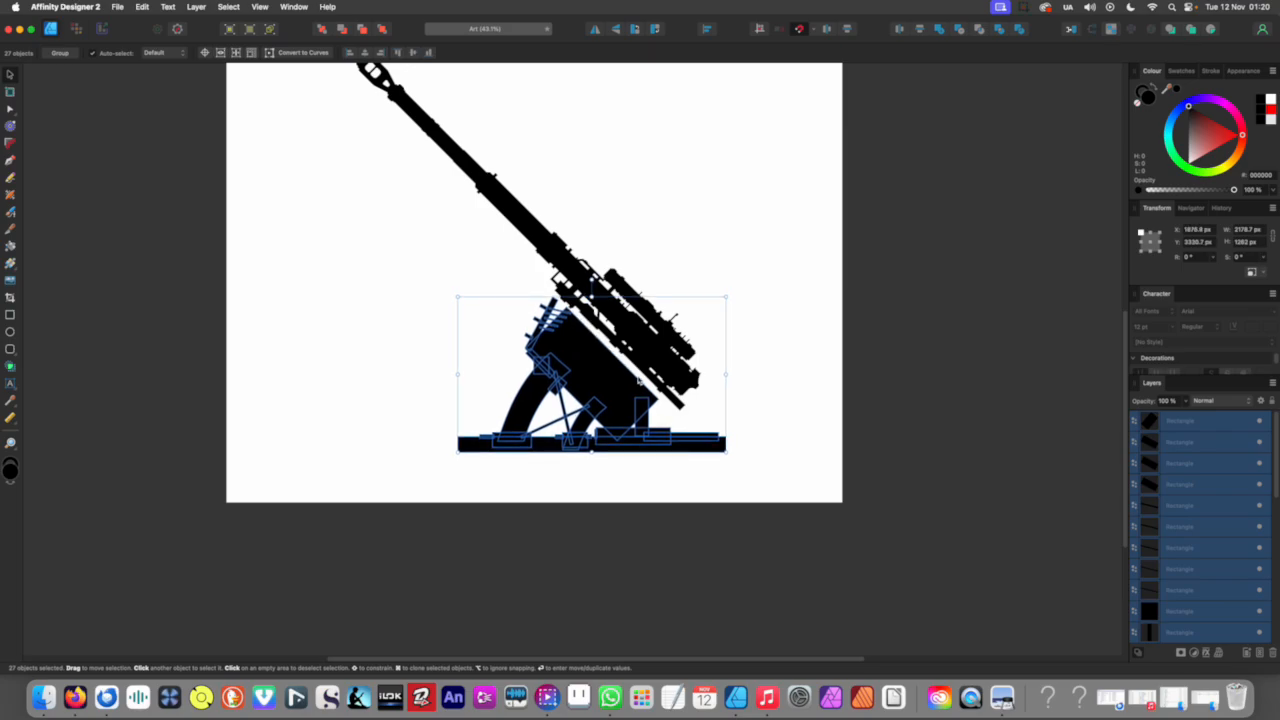
pyautogui.scroll(-5, 648, 392)
pyautogui.scroll(6, 551, 372)
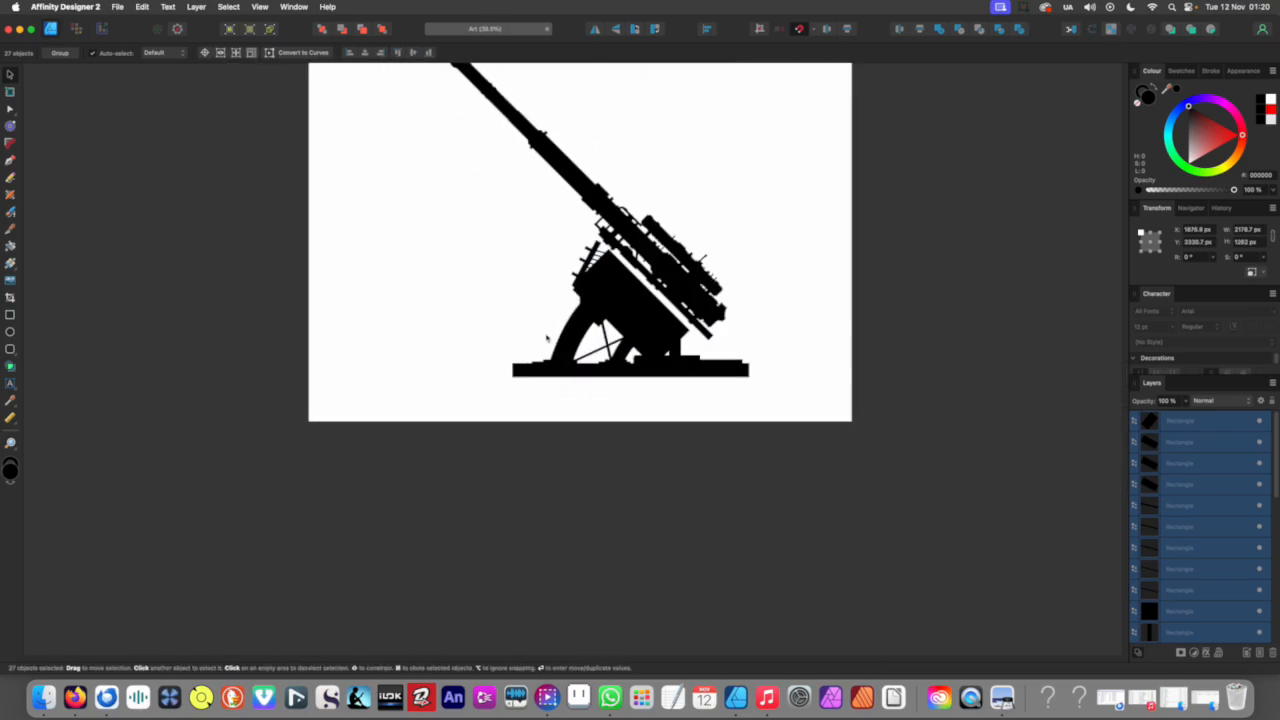
pyautogui.moveTo(749, 348)
pyautogui.mouseDown()
pyautogui.moveTo(589, 354)
pyautogui.moveTo(749, 366)
pyautogui.moveTo(735, 364)
pyautogui.mouseUp()
pyautogui.press('super+g')
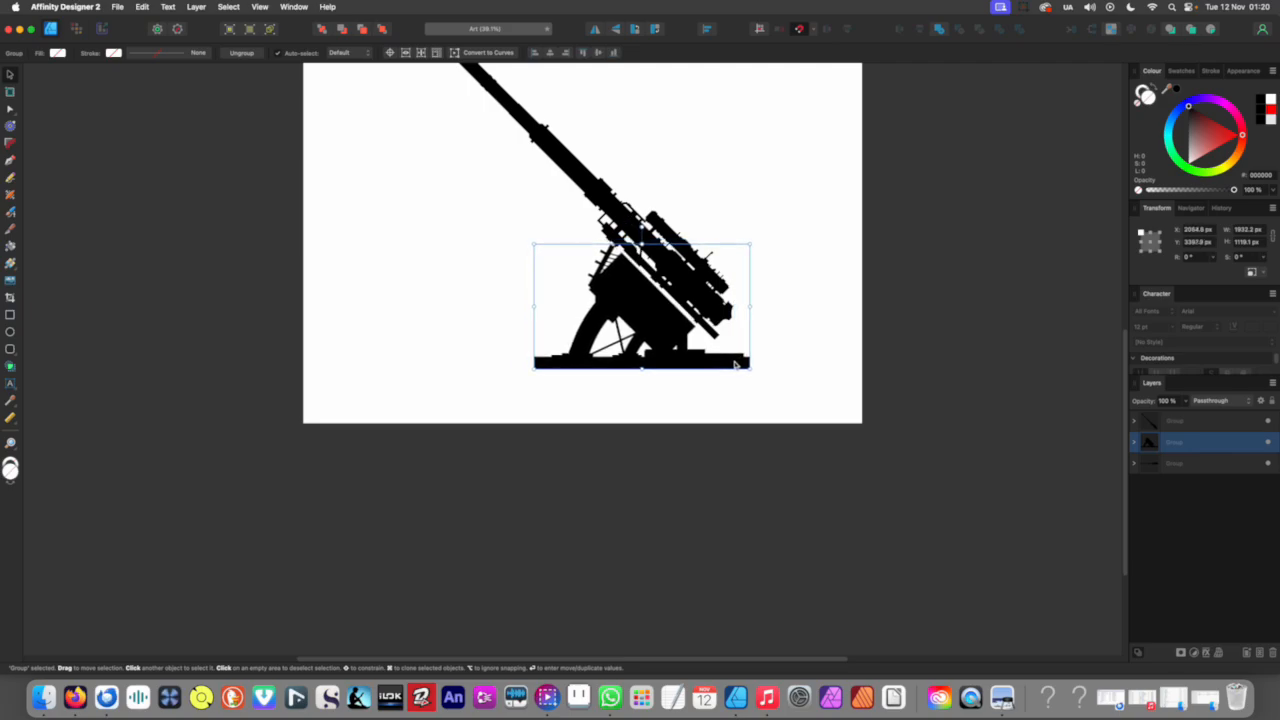
# Step: Reduce the mount group to about 1754 by 1015 px and reposition it beneath the tilted barrel
pyautogui.scroll(-6, 601, 359)
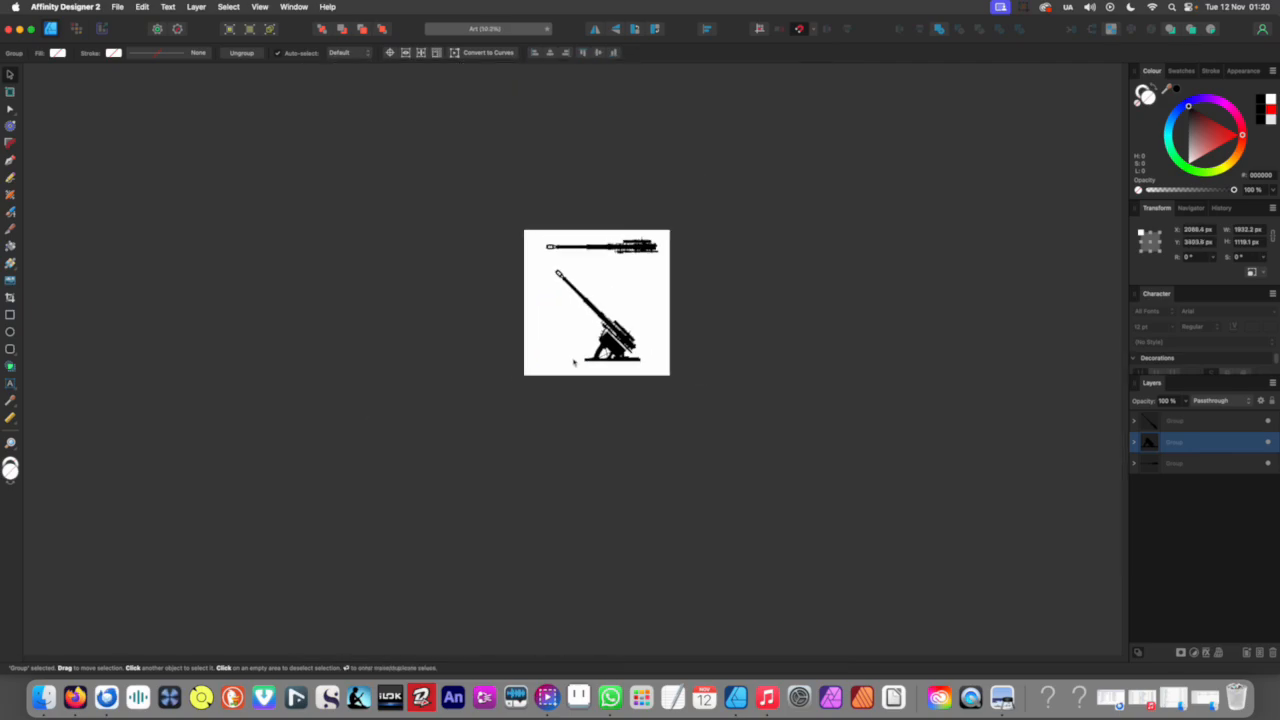
pyautogui.click(548, 351)
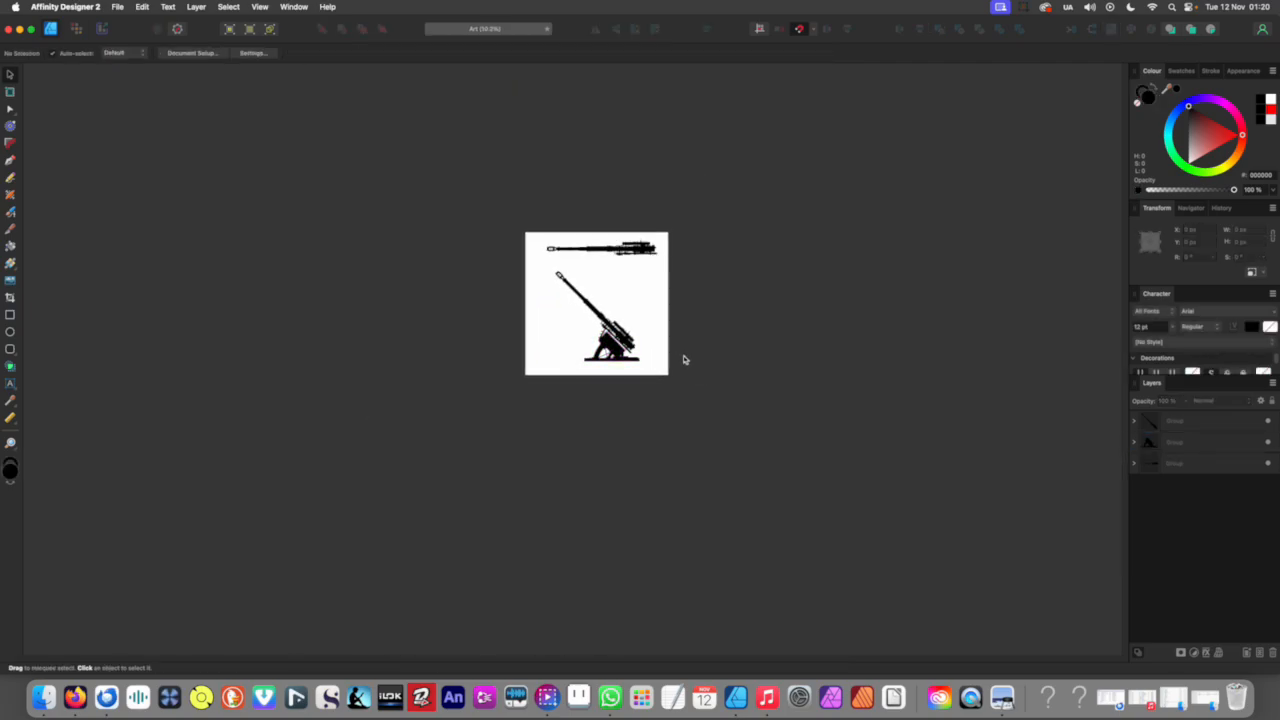
pyautogui.scroll(7, 684, 360)
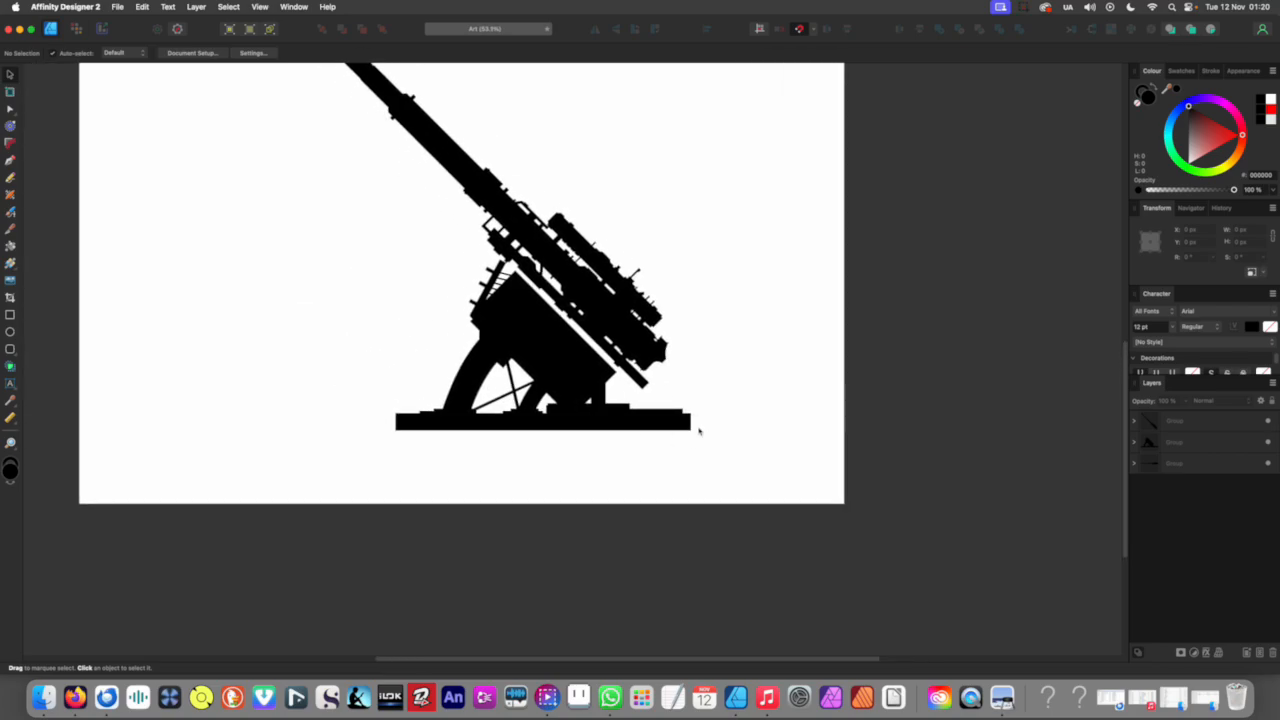
pyautogui.click(681, 424)
pyautogui.moveTo(691, 429); pyautogui.dragTo(644, 410)
pyautogui.moveTo(643, 411); pyautogui.dragTo(643, 410)
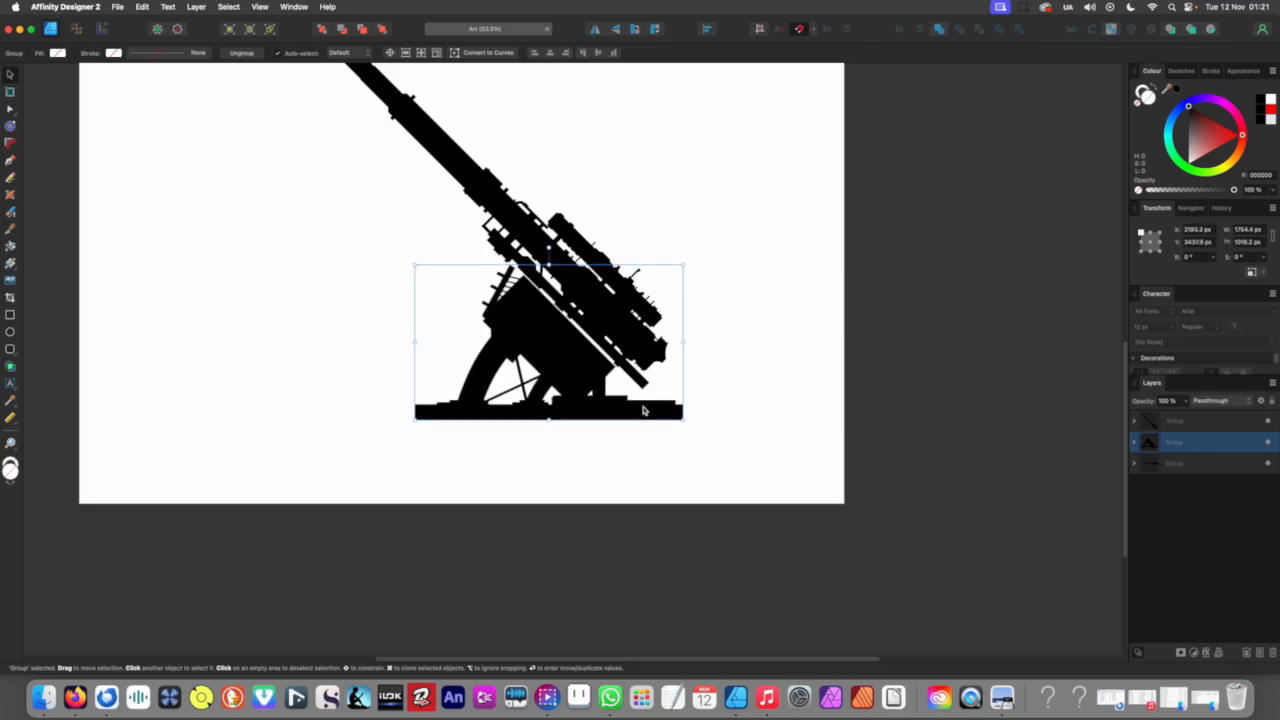
# Step: Scale the gun's base group down to about 1549 px wide and reposition it under the barrel
pyautogui.scroll(-6, 612, 300)
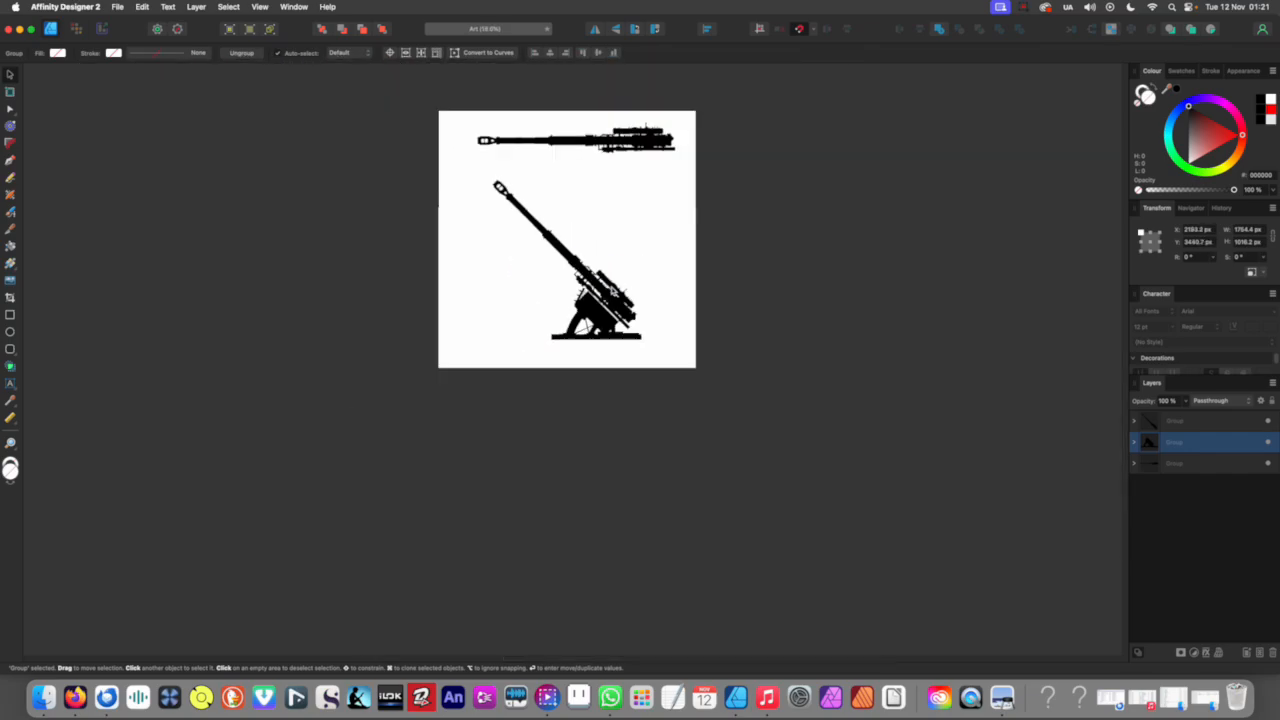
pyautogui.click(553, 323)
pyautogui.scroll(4, 646, 336)
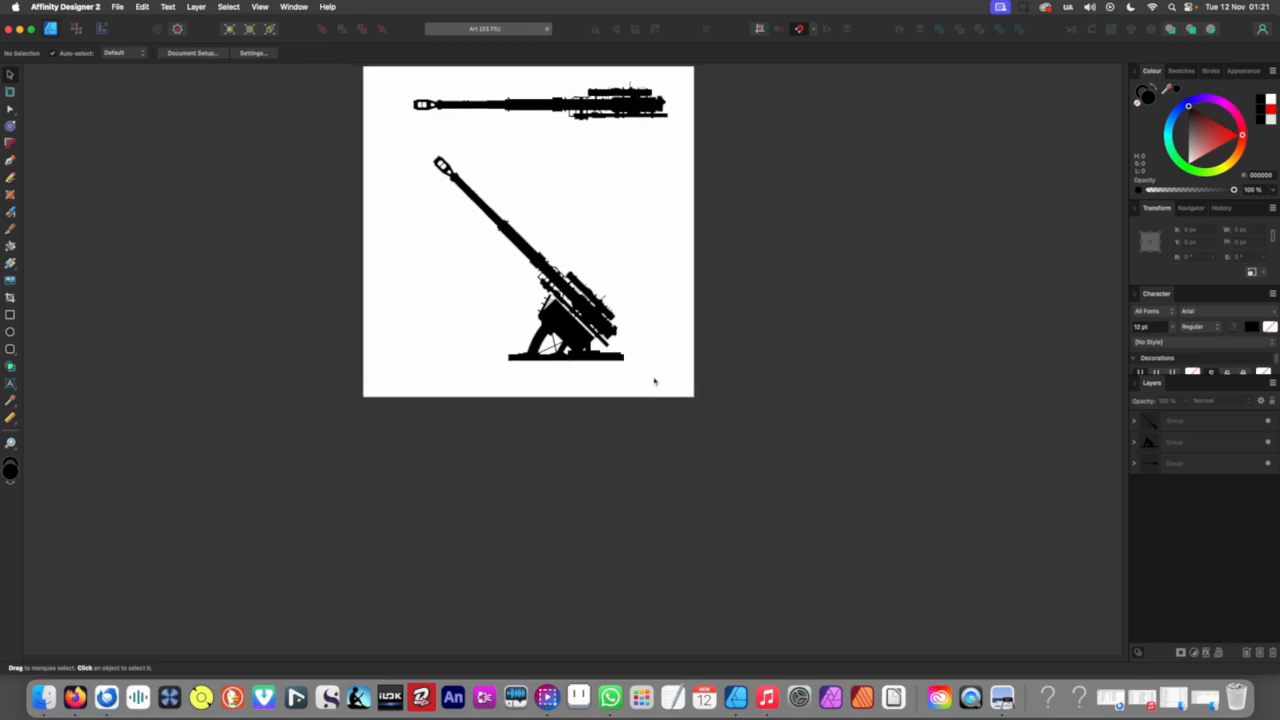
pyautogui.scroll(3, 621, 381)
pyautogui.click(645, 352)
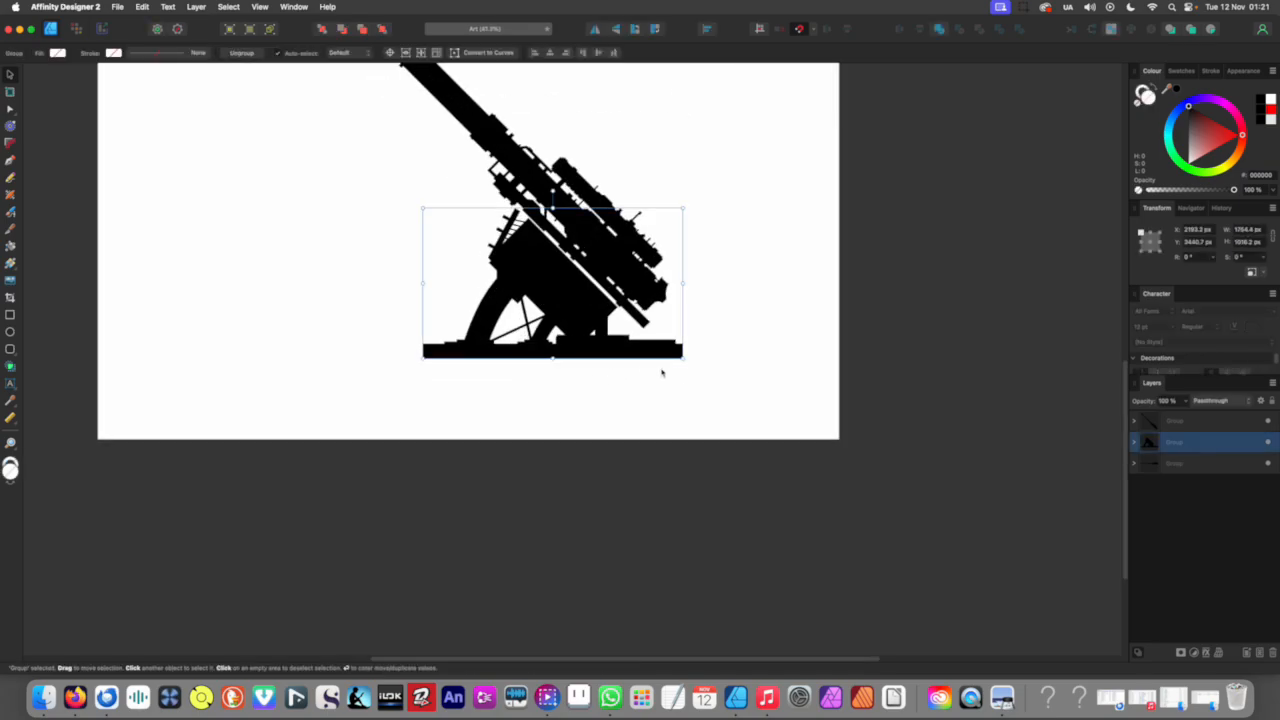
pyautogui.moveTo(685, 362); pyautogui.dragTo(660, 338)
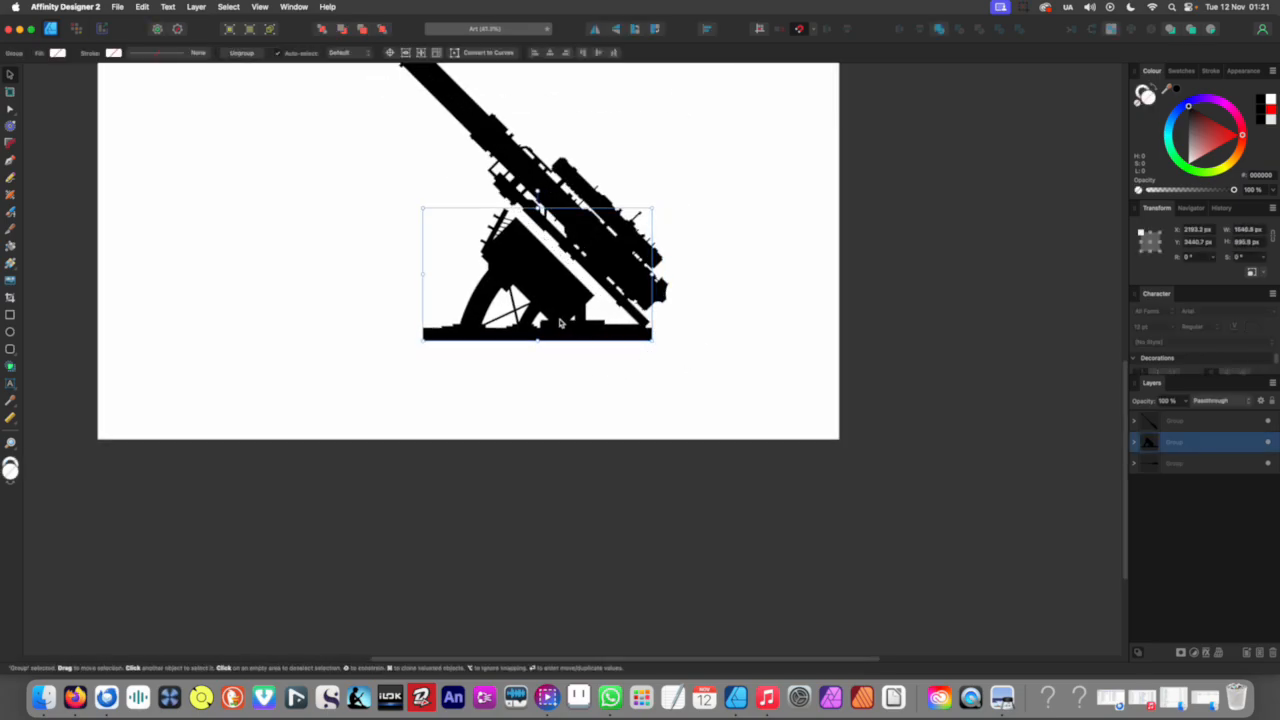
pyautogui.moveTo(569, 325); pyautogui.dragTo(576, 289)
pyautogui.scroll(-10, 553, 326)
pyautogui.scroll(8, 562, 350)
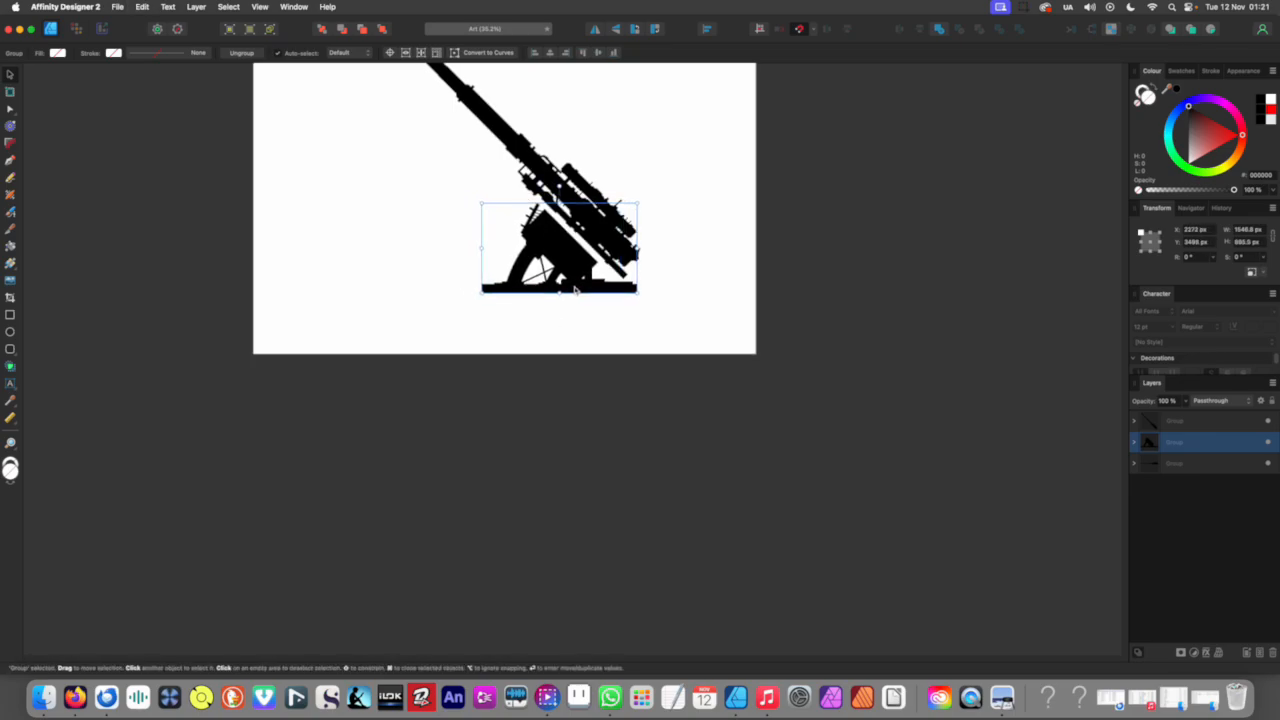
# Step: Shift the angled barrel group so its rear end lines up with the right edge of the base
pyautogui.scroll(-8, 557, 289)
pyautogui.click(531, 317)
pyautogui.scroll(8, 526, 323)
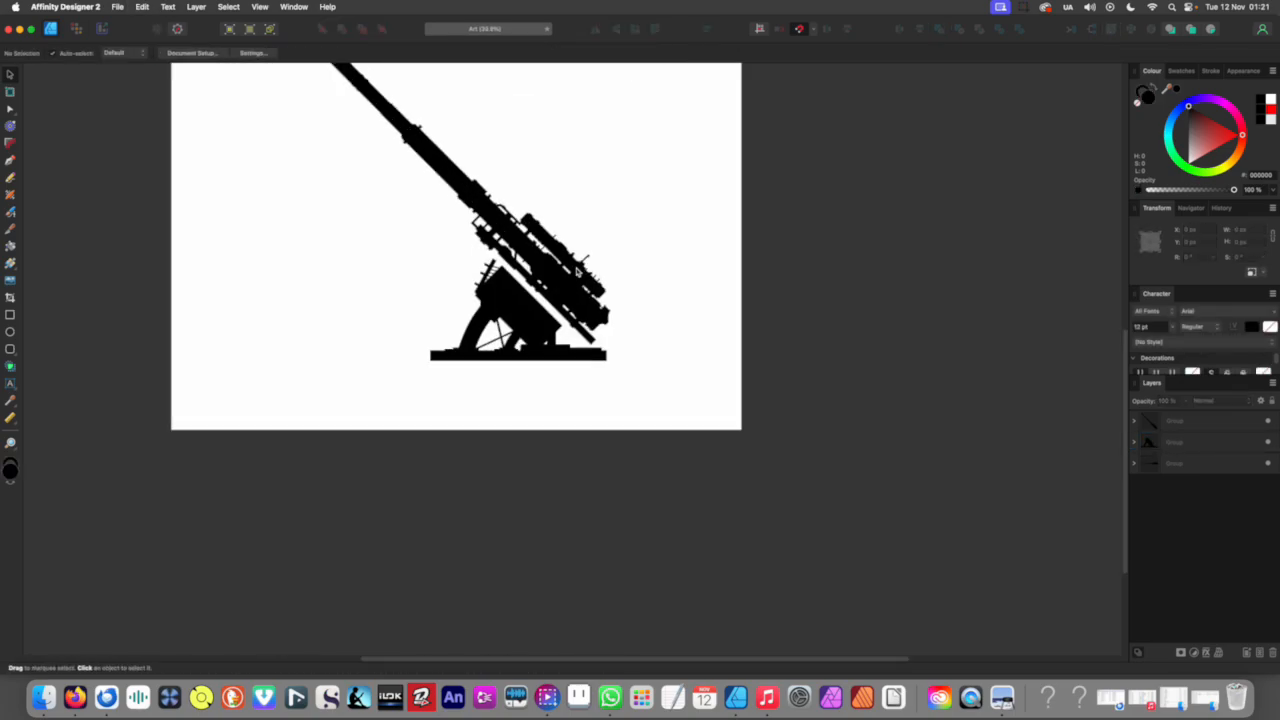
pyautogui.click(572, 302)
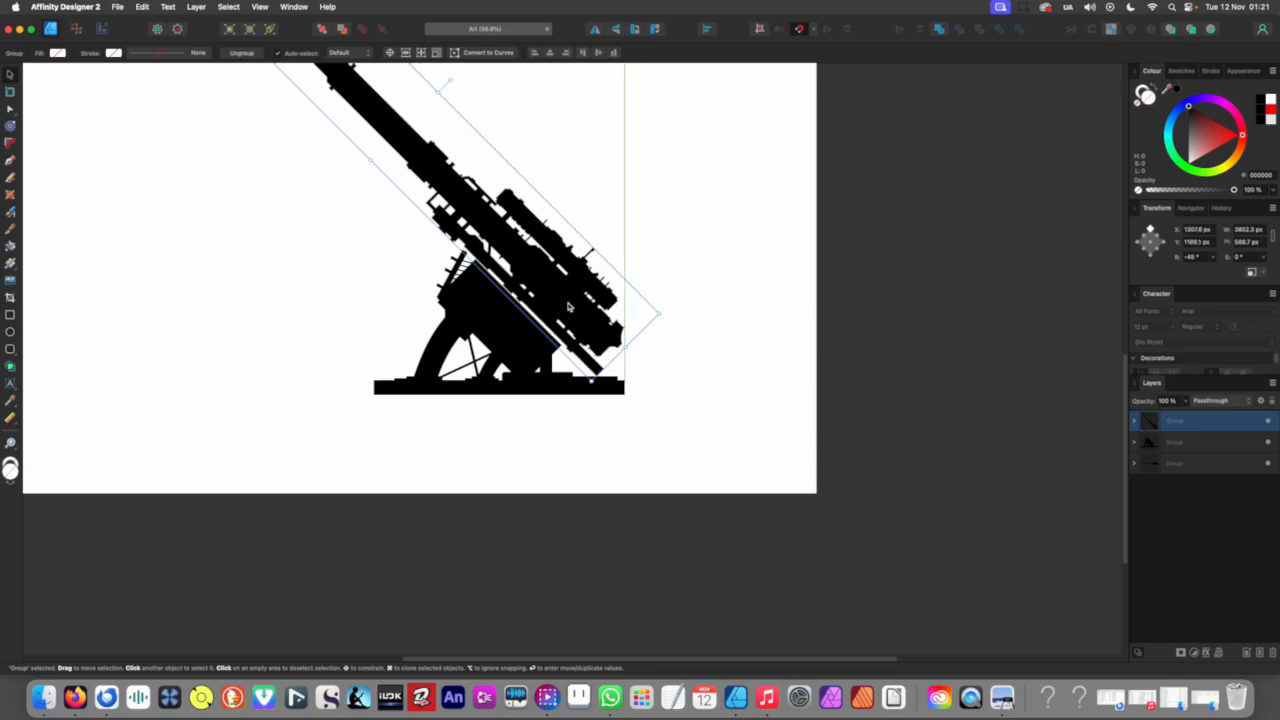
pyautogui.scroll(-8, 567, 308)
pyautogui.click(565, 322)
pyautogui.scroll(5, 565, 322)
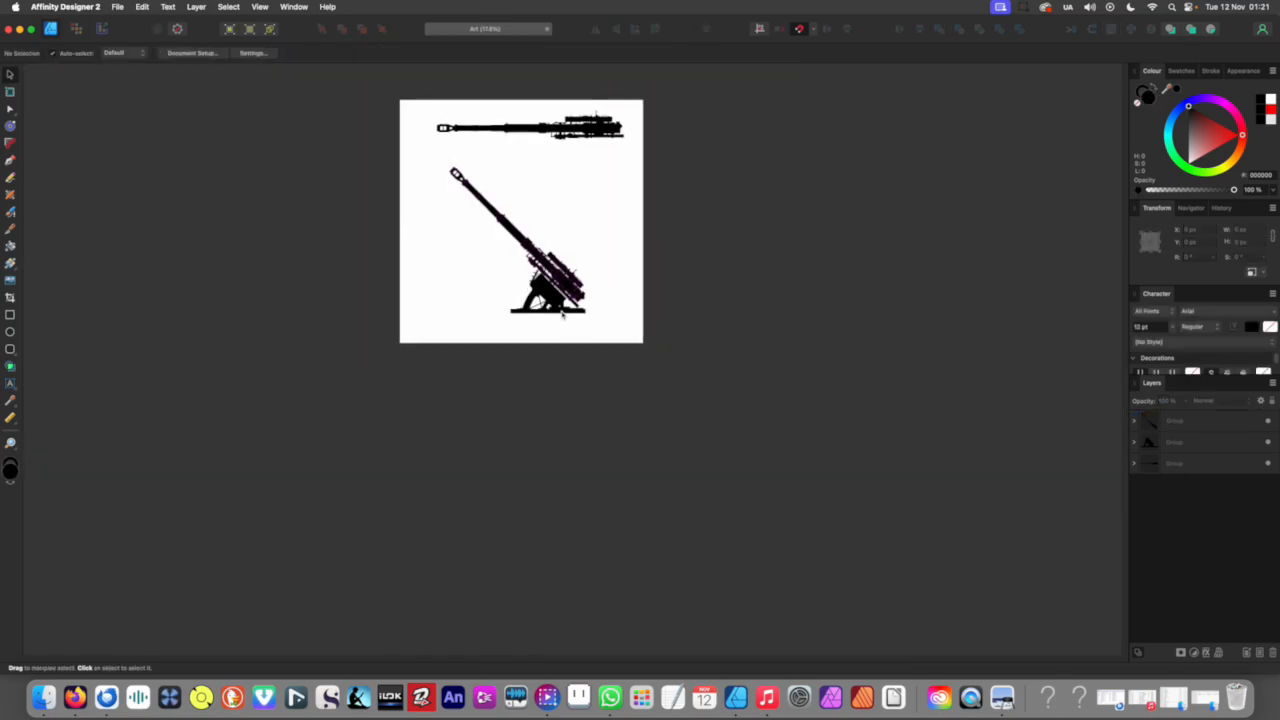
pyautogui.scroll(-1, 584, 467)
pyautogui.scroll(3, 584, 467)
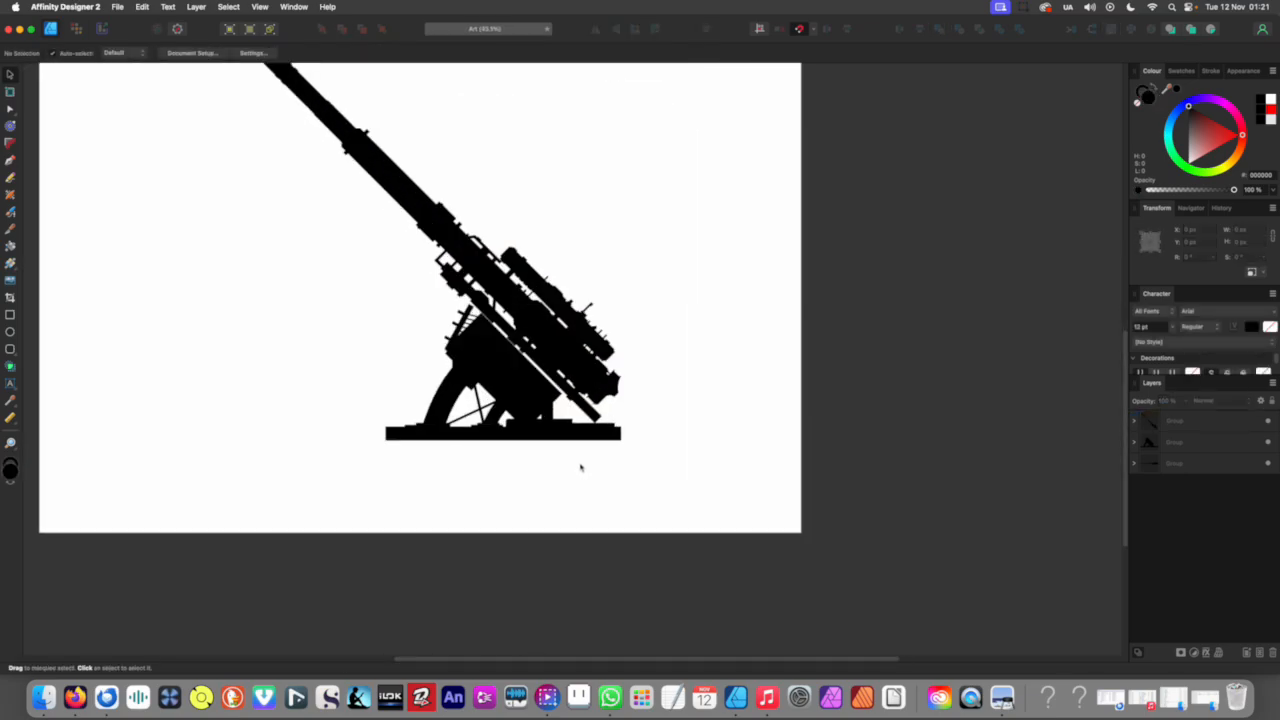
# Step: Enlarge the base group so that its platform extends slightly past the barrel's rear end
pyautogui.click(562, 405)
pyautogui.scroll(-4, 562, 405)
pyautogui.click(562, 405)
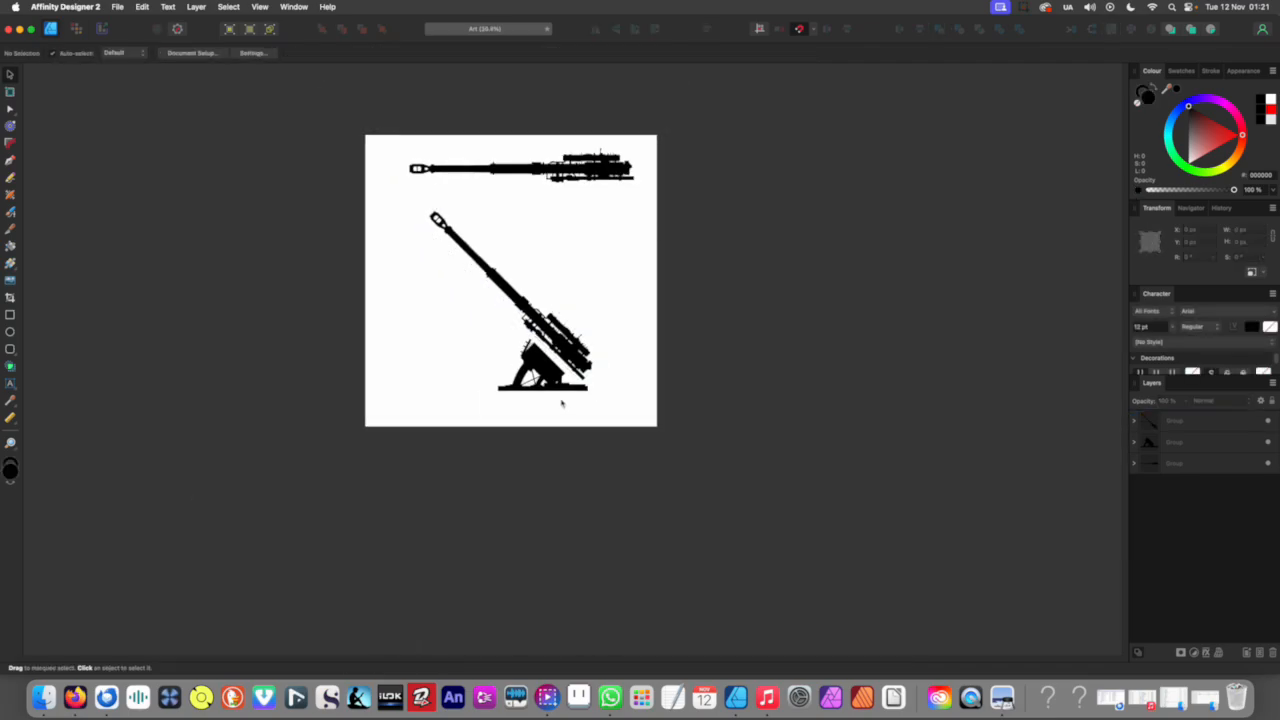
pyautogui.click(565, 400)
pyautogui.click(573, 410)
pyautogui.click(586, 396)
pyautogui.moveTo(589, 390); pyautogui.dragTo(563, 377)
pyautogui.press('super+minus')
pyautogui.press('super+minus')
pyautogui.click(531, 391)
# Step: Draw three black rectangles at a -45° angle to bridge the gap between the base's body and the barrel
pyautogui.scroll(15, 560, 368)
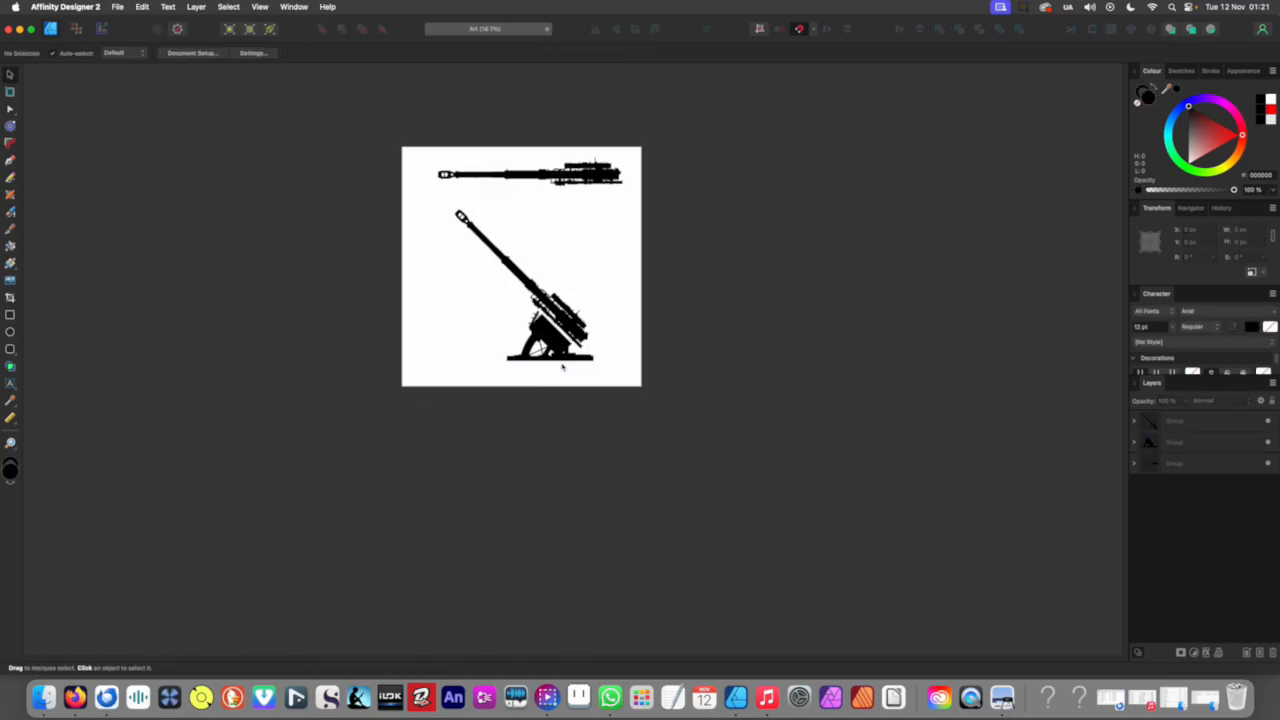
pyautogui.scroll(2, 575, 271)
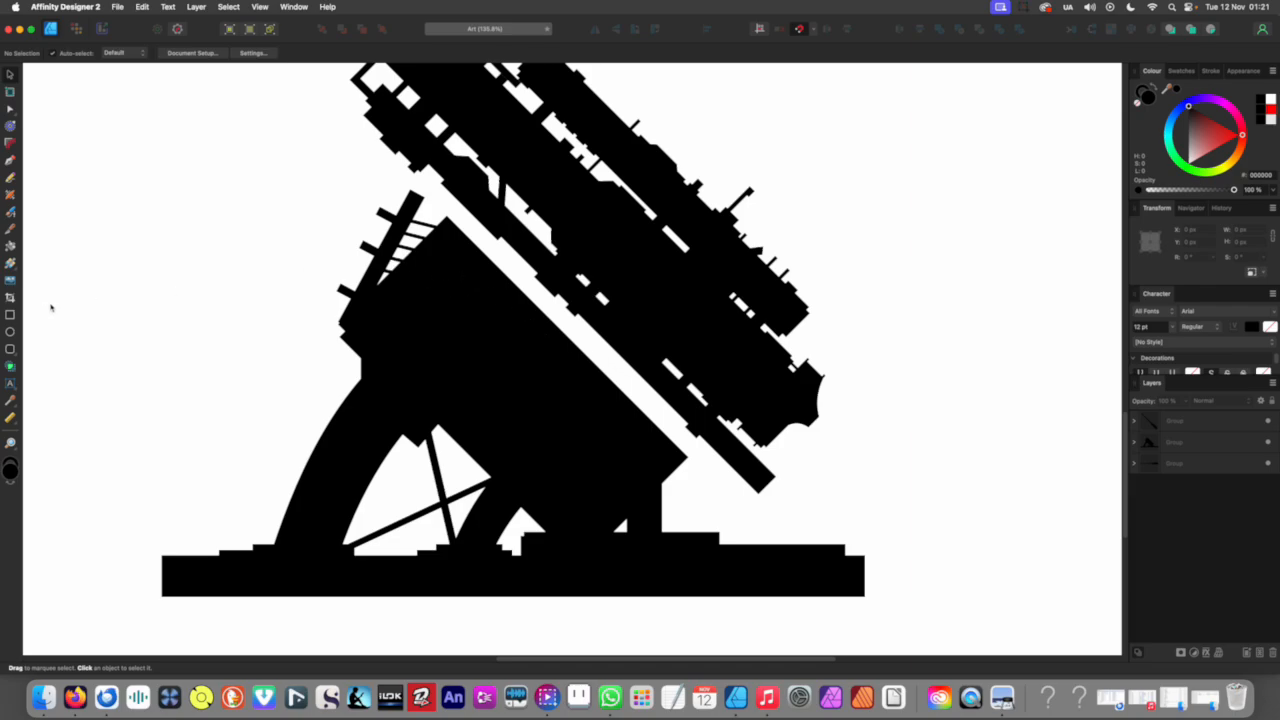
pyautogui.click(10, 314)
pyautogui.moveTo(147, 292)
pyautogui.mouseDown()
pyautogui.moveTo(194, 390)
pyautogui.moveTo(168, 372)
pyautogui.moveTo(503, 283)
pyautogui.moveTo(469, 268)
pyautogui.moveTo(469, 254)
pyautogui.moveTo(540, 358)
pyautogui.moveTo(643, 431)
pyautogui.moveTo(590, 402)
pyautogui.moveTo(587, 362)
pyautogui.moveTo(497, 302)
pyautogui.mouseUp()
pyautogui.scroll(-10, 531, 322)
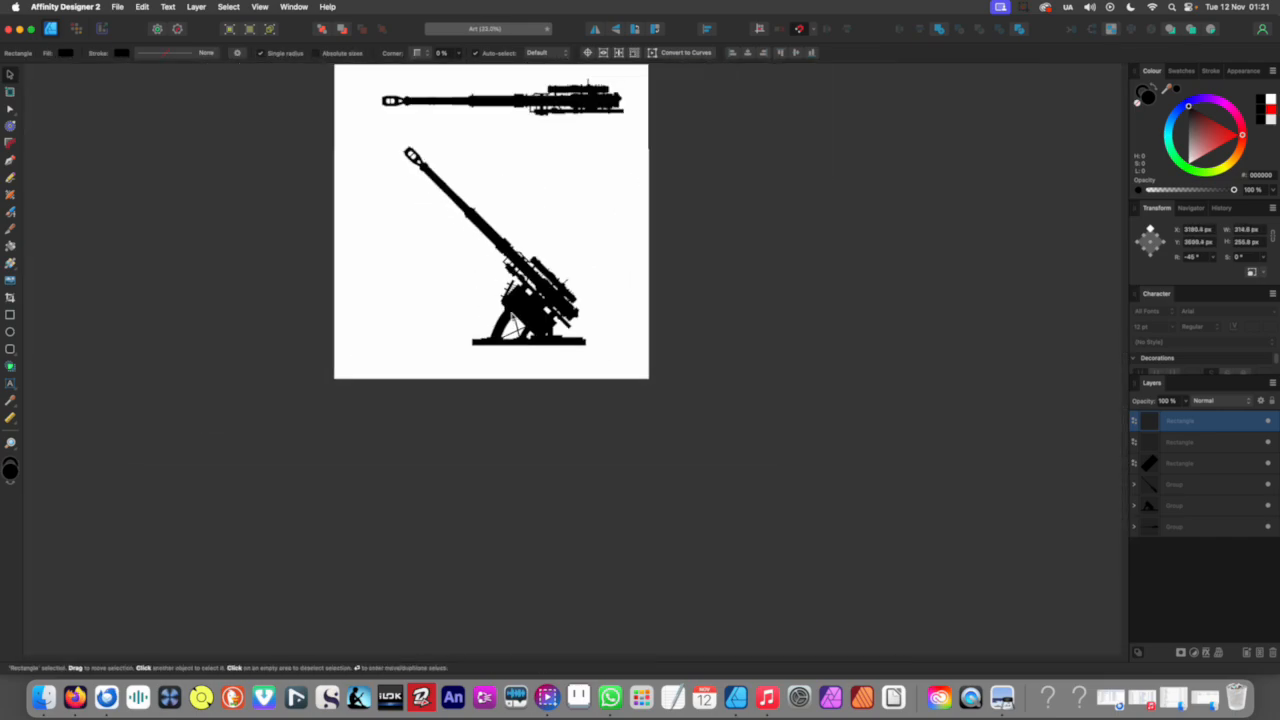
# Step: Move the topmost bridging rectangle, about 315 px wide, down toward the rear so it overlaps the base's body
pyautogui.click(545, 329)
pyautogui.scroll(5, 544, 328)
pyautogui.scroll(8, 543, 329)
pyautogui.moveTo(530, 270); pyautogui.dragTo(557, 306)
pyautogui.scroll(-10, 557, 305)
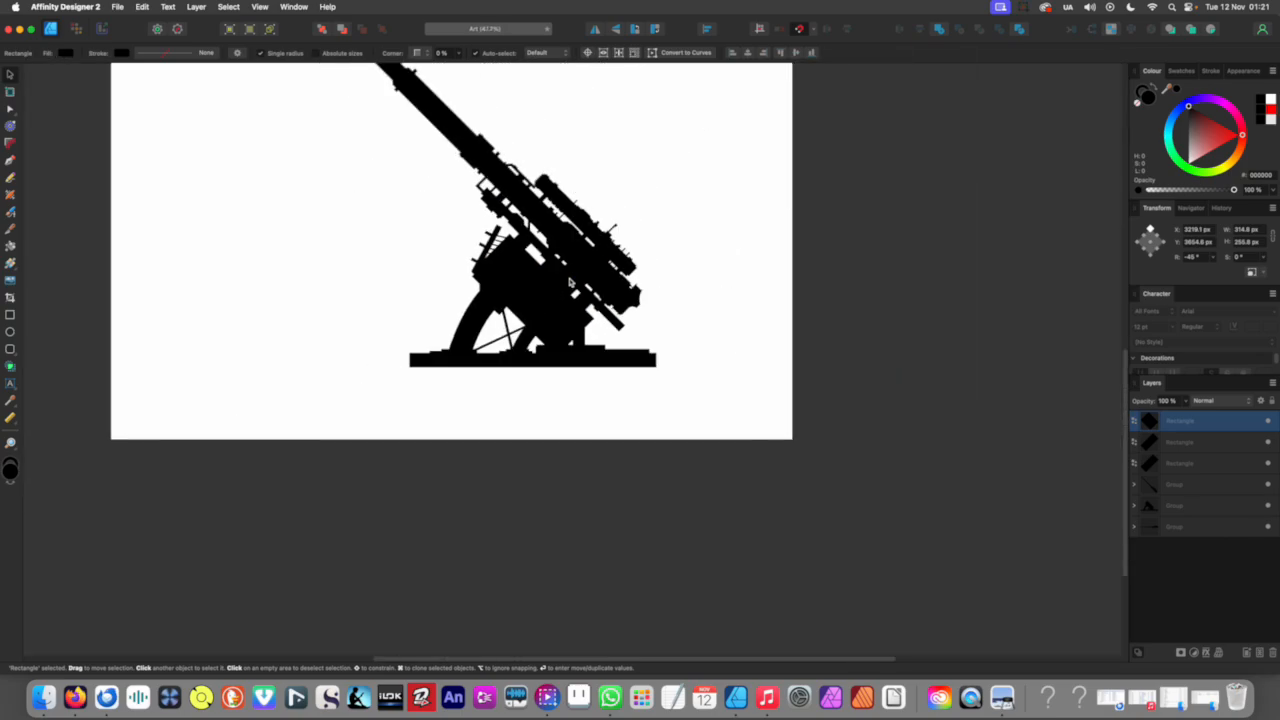
pyautogui.click(425, 270)
# Step: Cut off the protruding rear corner of the base's body with a vertical Knife cut and delete the cut piece
pyautogui.scroll(1, 477, 320)
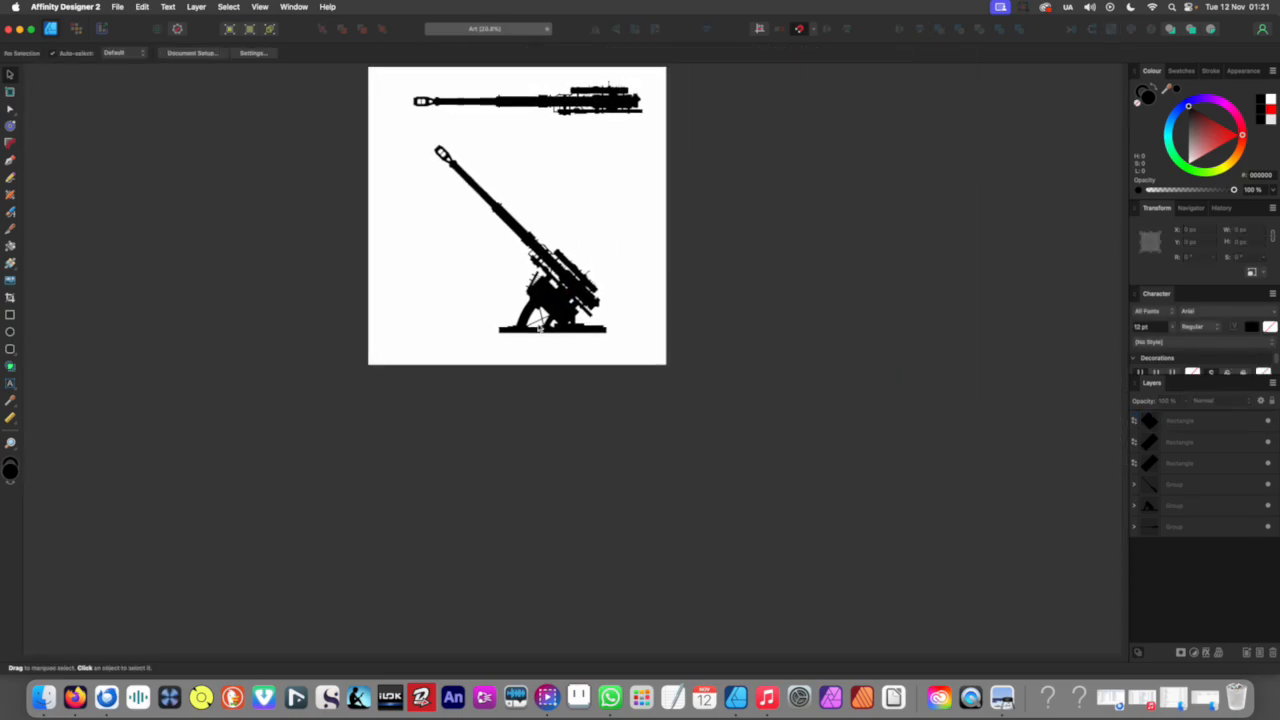
pyautogui.scroll(4, 560, 340)
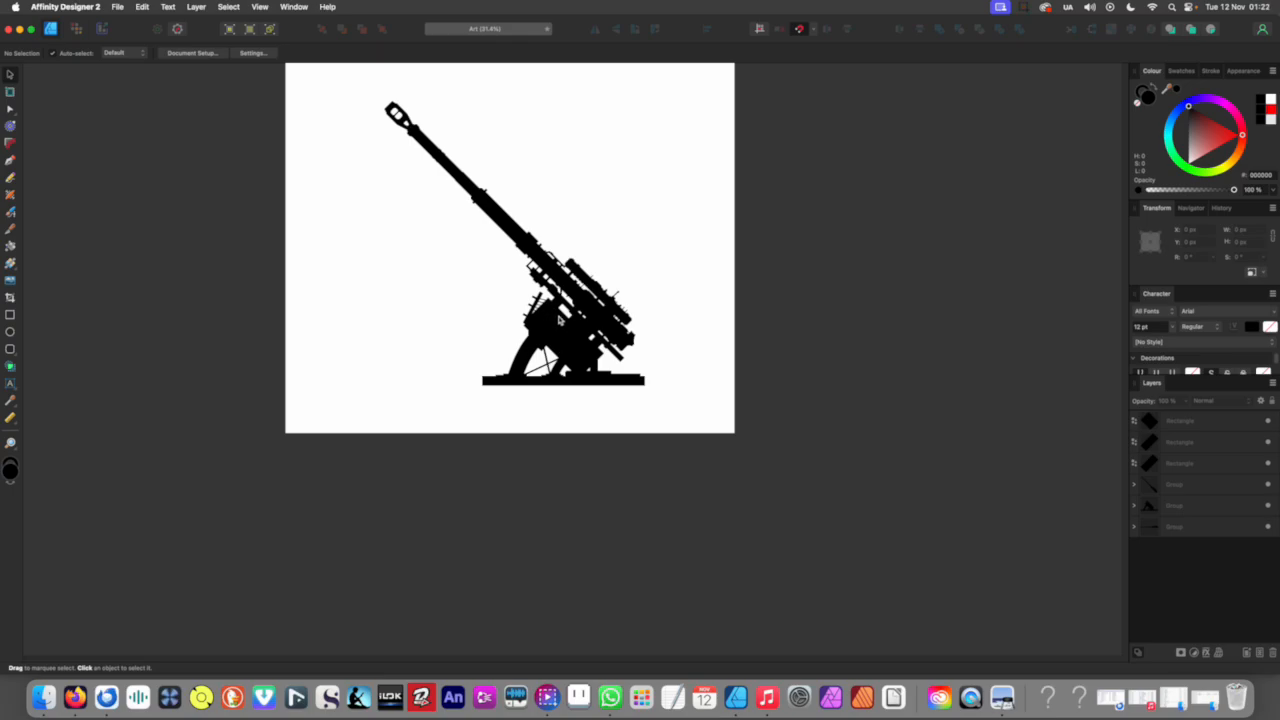
pyautogui.scroll(1, 559, 317)
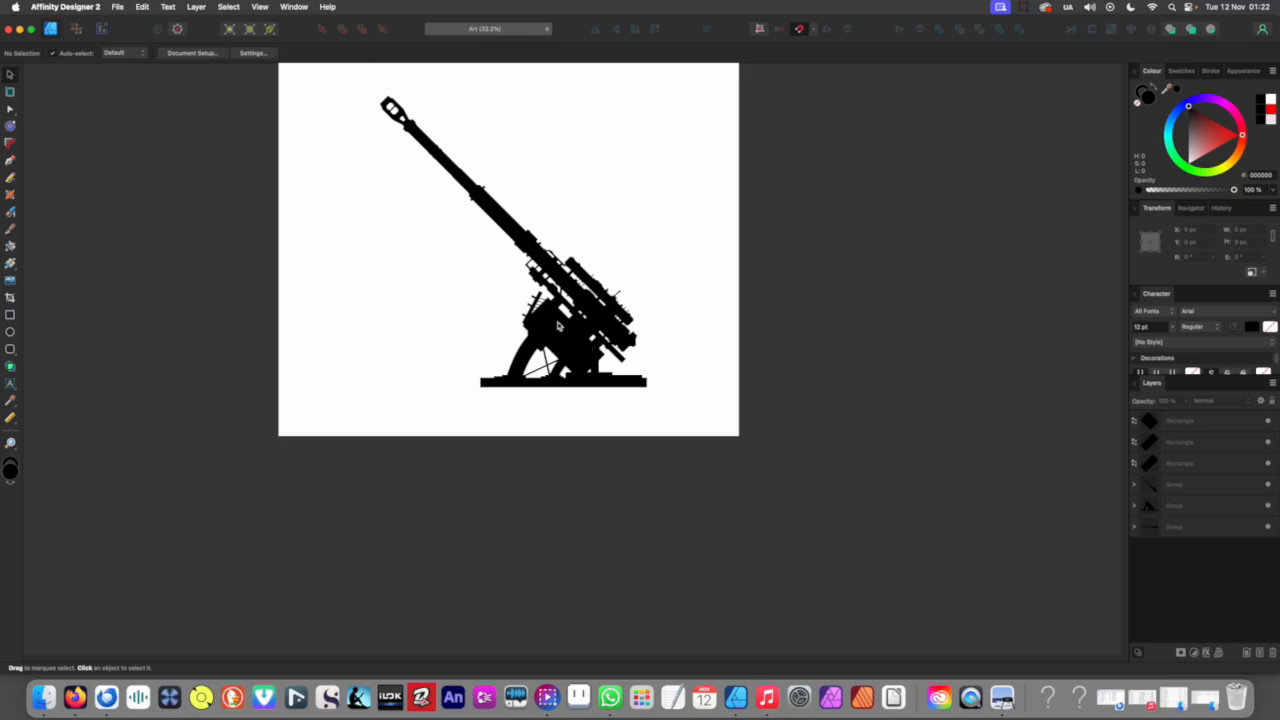
pyautogui.scroll(3, 559, 324)
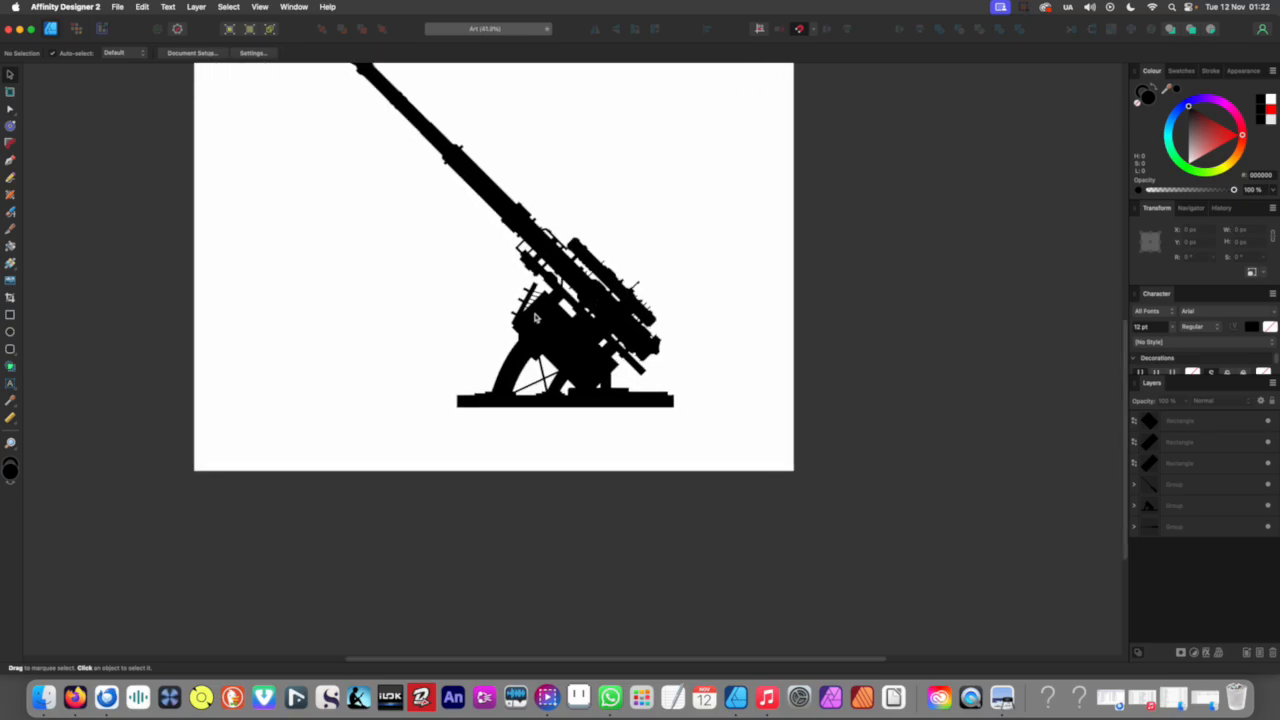
pyautogui.scroll(-4, 626, 380)
pyautogui.scroll(2, 626, 380)
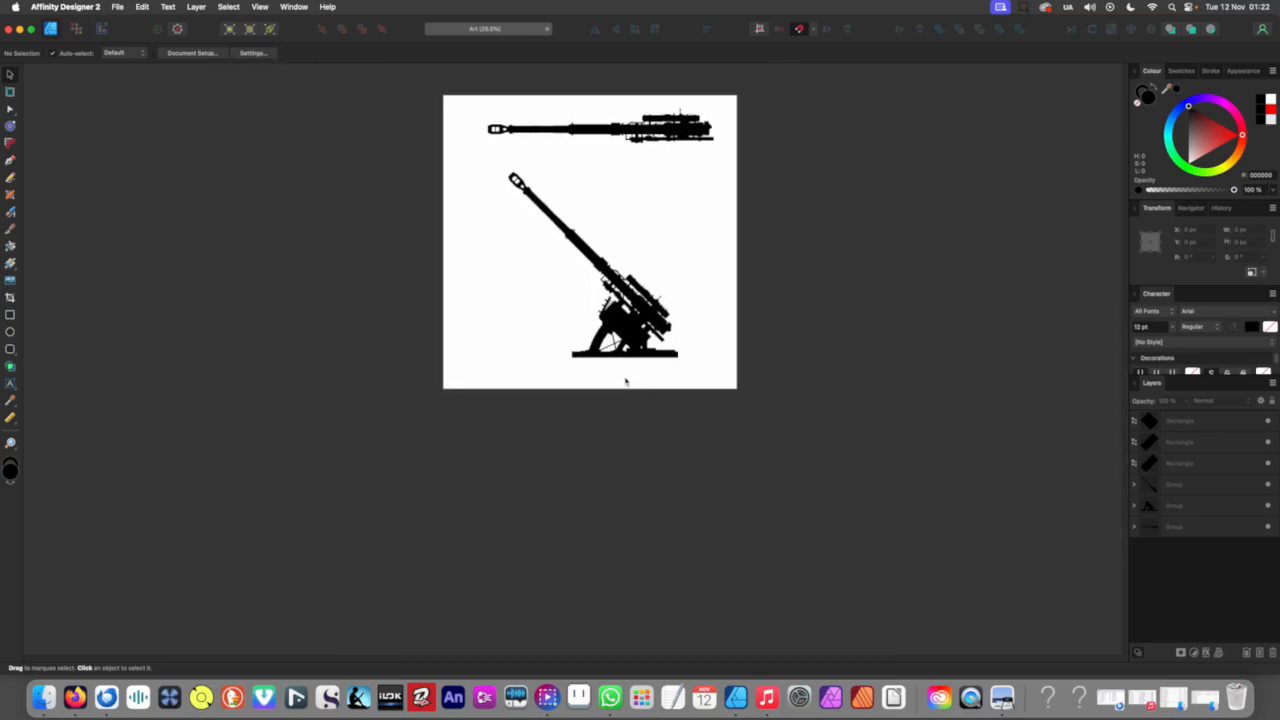
pyautogui.scroll(10, 622, 374)
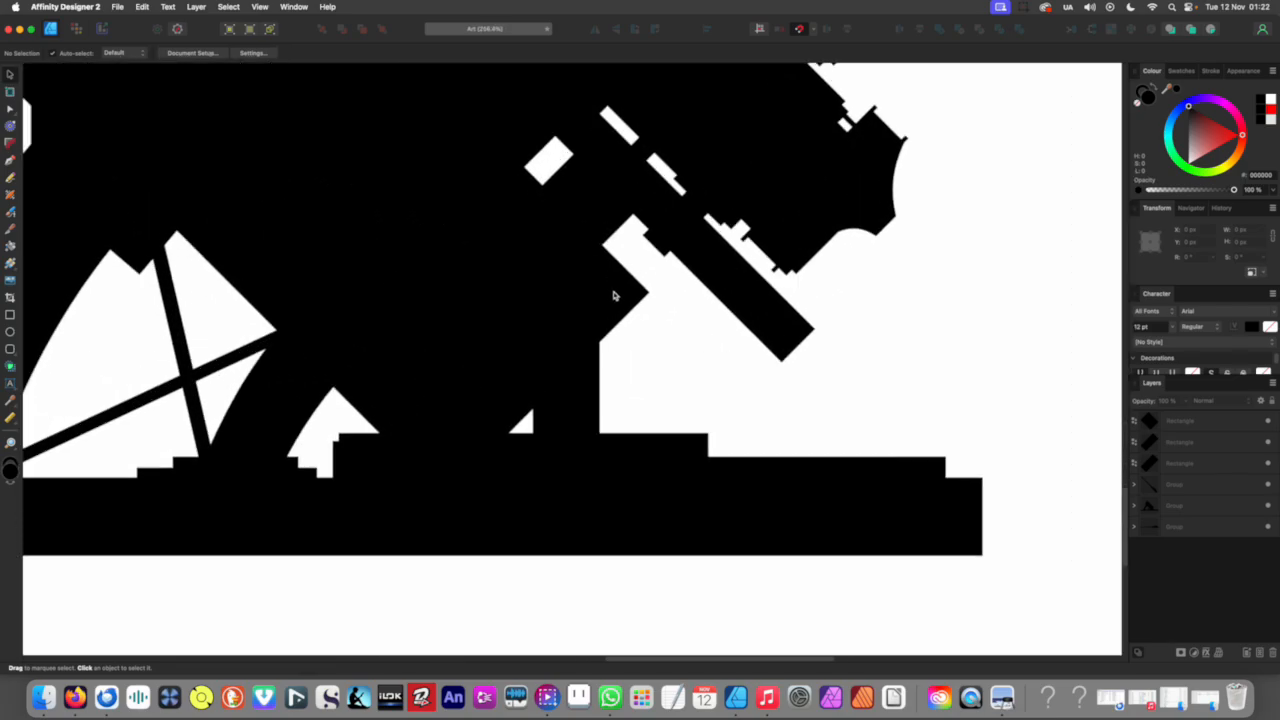
pyautogui.click(618, 295)
pyautogui.doubleClick(621, 295)
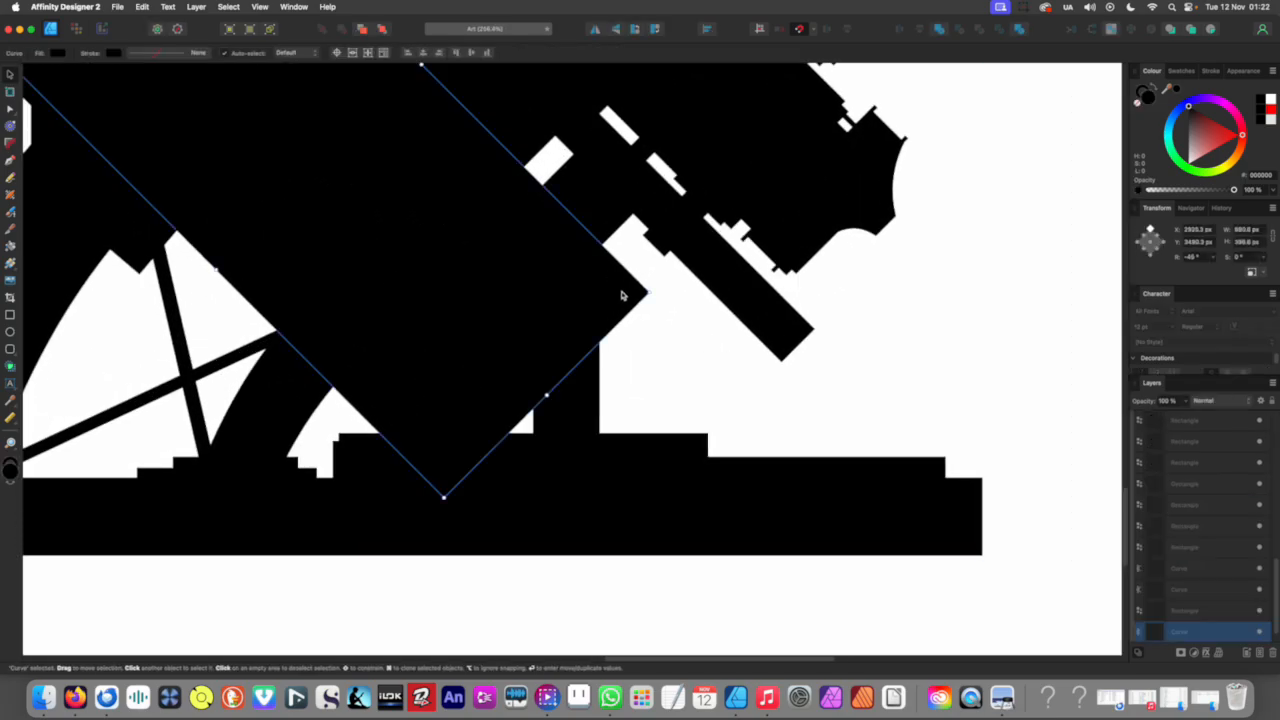
pyautogui.press('y')
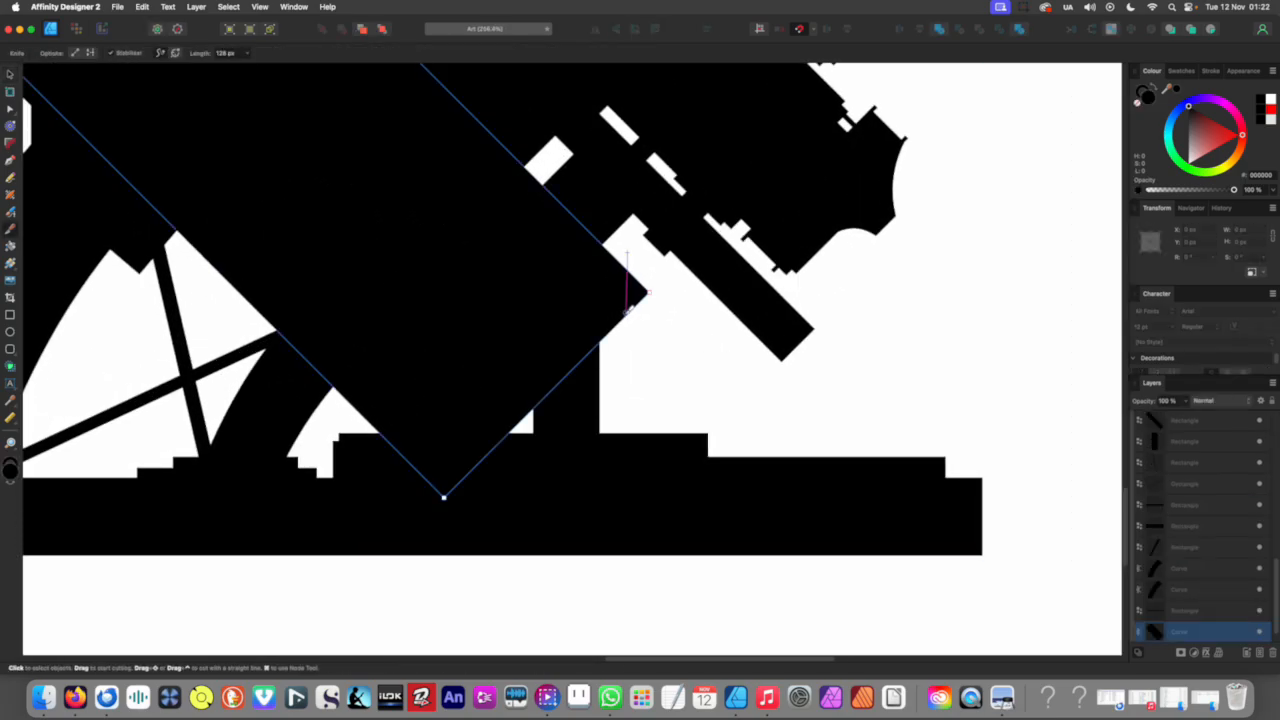
pyautogui.moveTo(627, 374); pyautogui.dragTo(626, 397)
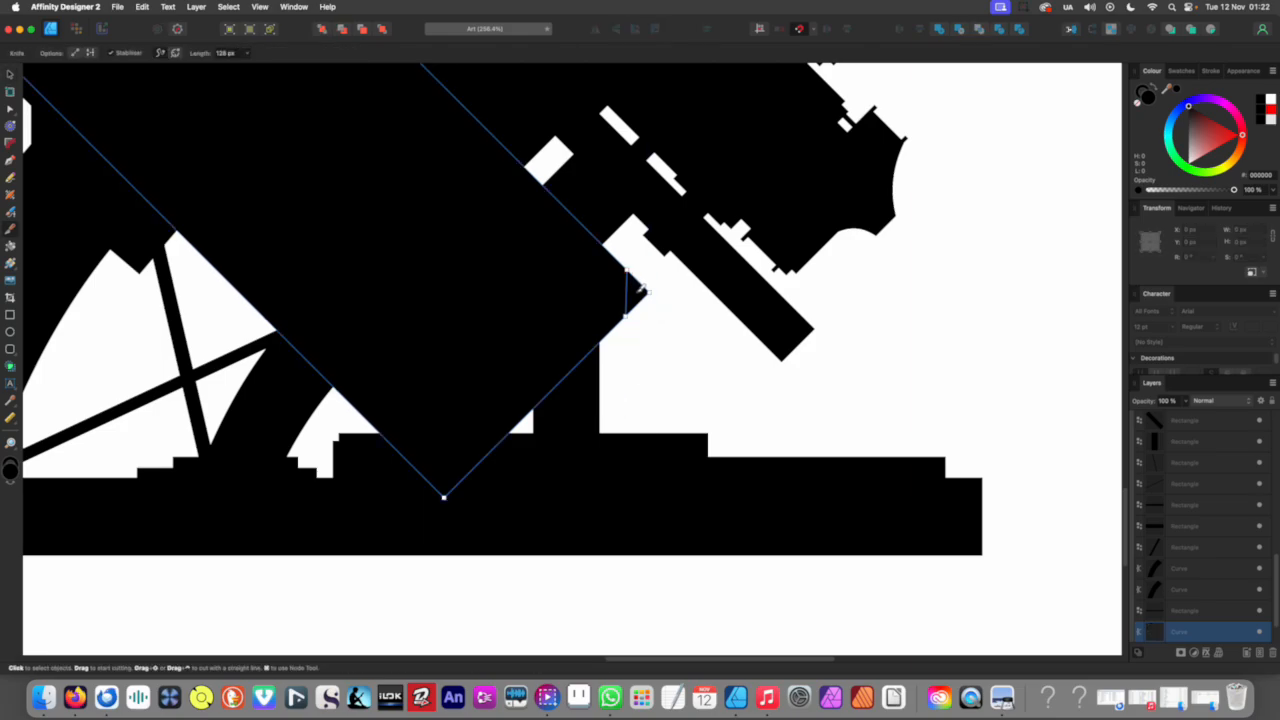
pyautogui.scroll(-15, 640, 288)
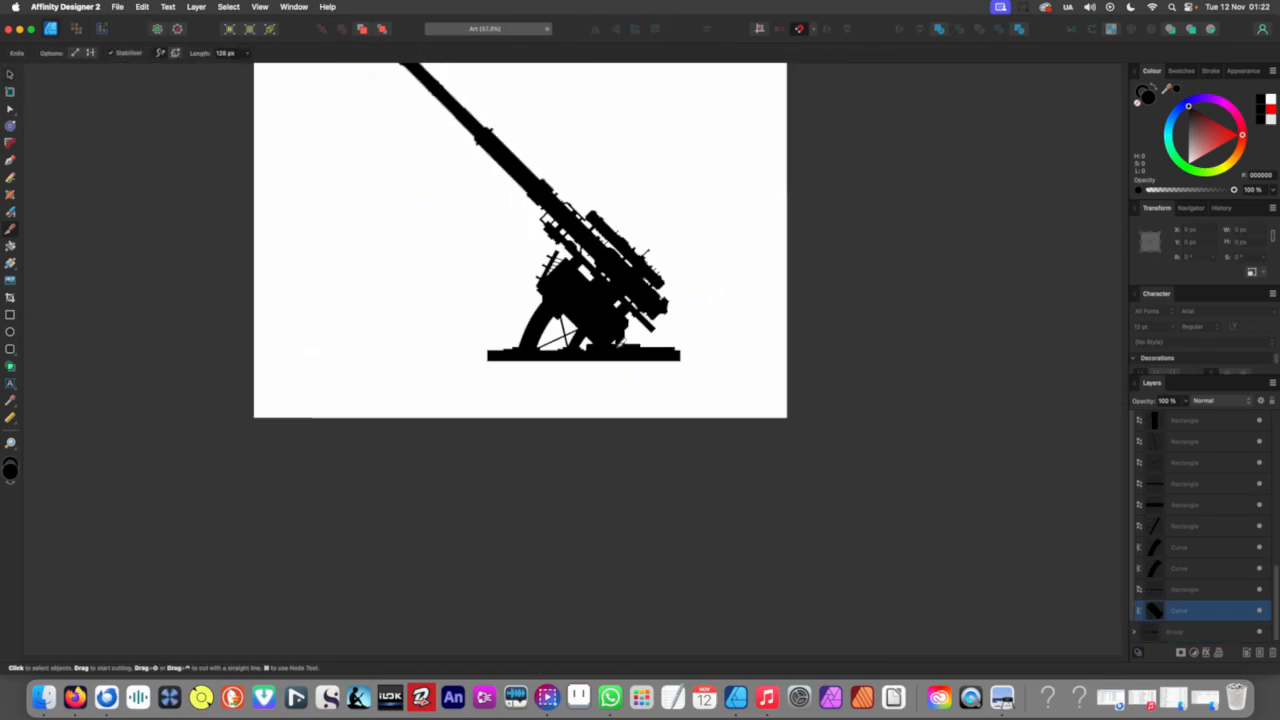
# Step: Trim the rear end of the long bar beneath the barrel with the Knife and delete the cut piece
pyautogui.click(587, 408)
pyautogui.scroll(15, 645, 366)
pyautogui.scroll(3, 612, 288)
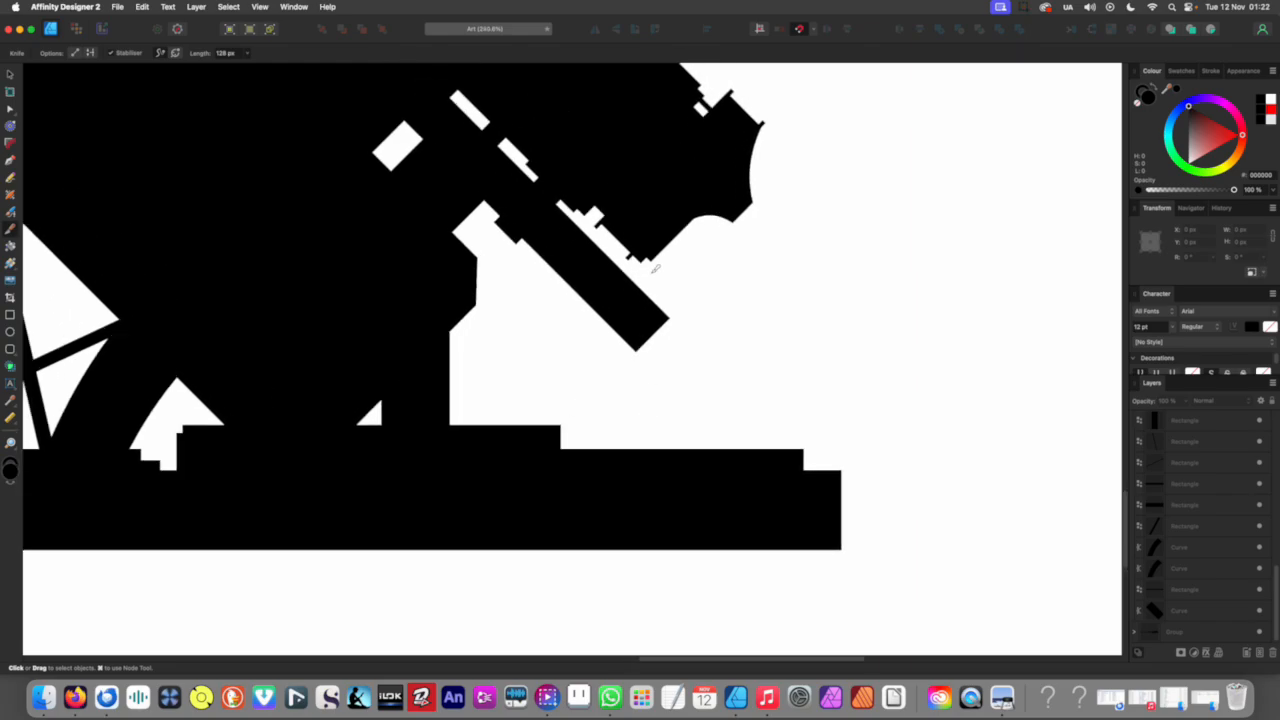
pyautogui.click(618, 295)
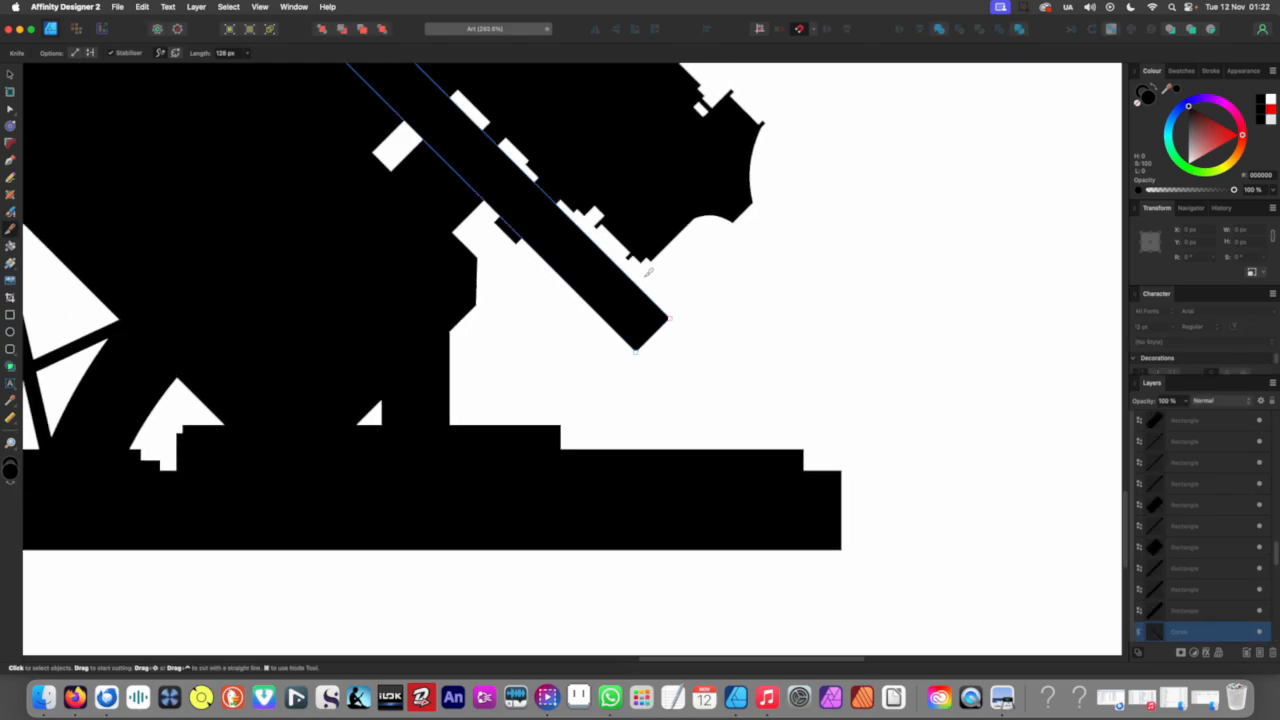
pyautogui.press('v')
pyautogui.click(635, 328)
pyautogui.press('Delete')
pyautogui.scroll(-15, 636, 300)
pyautogui.scroll(3, 598, 376)
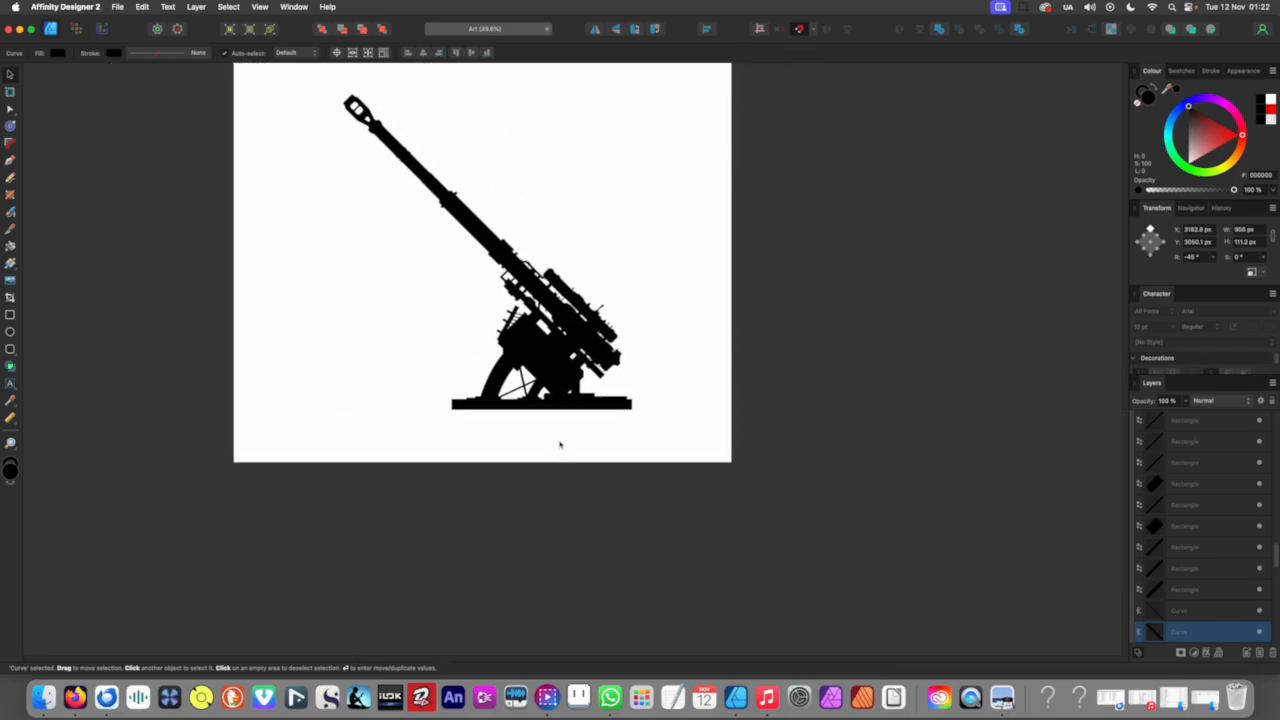
pyautogui.click(560, 449)
# Step: Draw a thin horizontal bar about 339 px long with a shorter, thicker rectangle over it, and merge both into one shape
pyautogui.scroll(3, 549, 429)
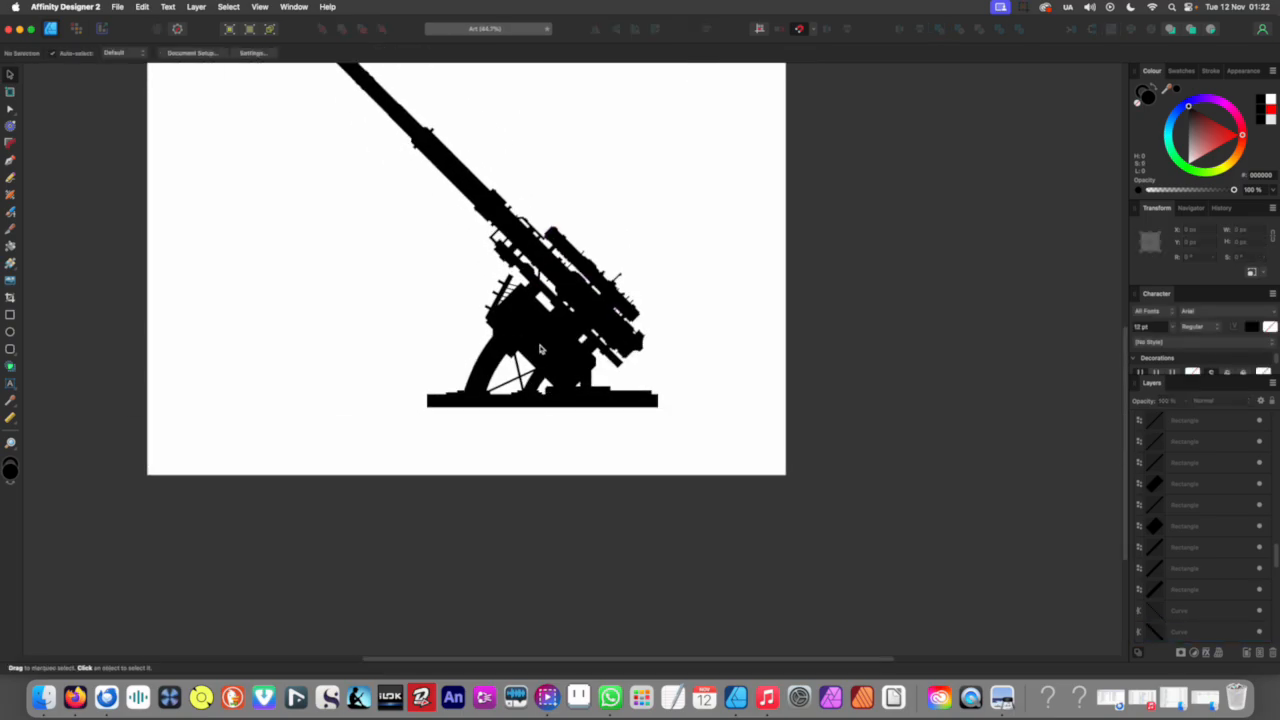
pyautogui.scroll(10, 540, 350)
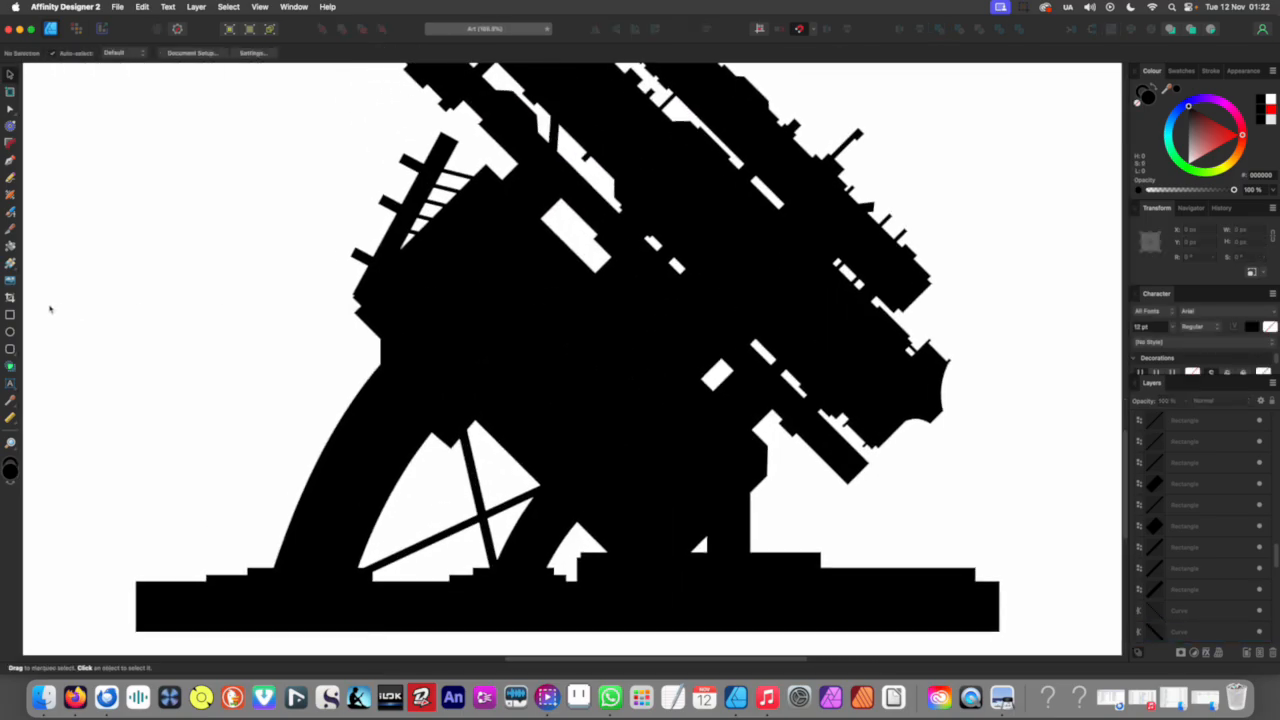
pyautogui.click(10, 314)
pyautogui.moveTo(67, 295); pyautogui.dragTo(229, 304)
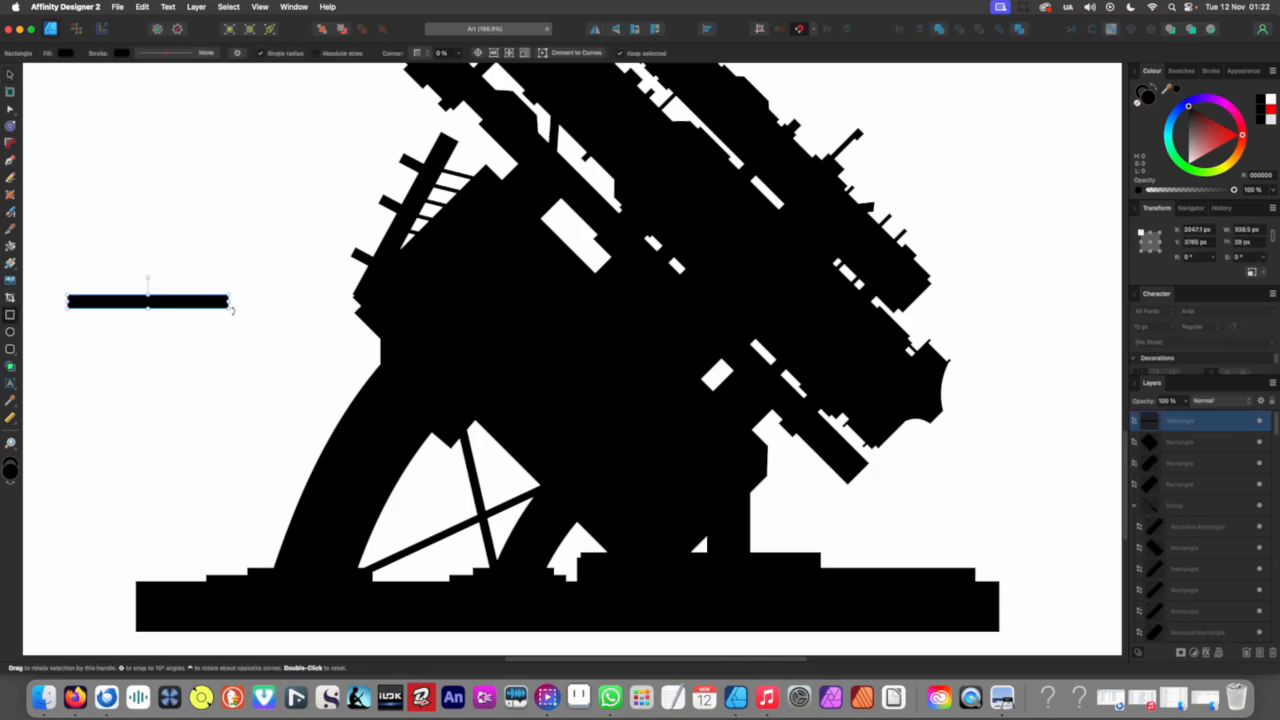
pyautogui.moveTo(96, 285); pyautogui.dragTo(147, 313)
pyautogui.press('v')
pyautogui.moveTo(256, 331); pyautogui.dragTo(64, 282)
pyautogui.moveTo(209, 306); pyautogui.dragTo(297, 292)
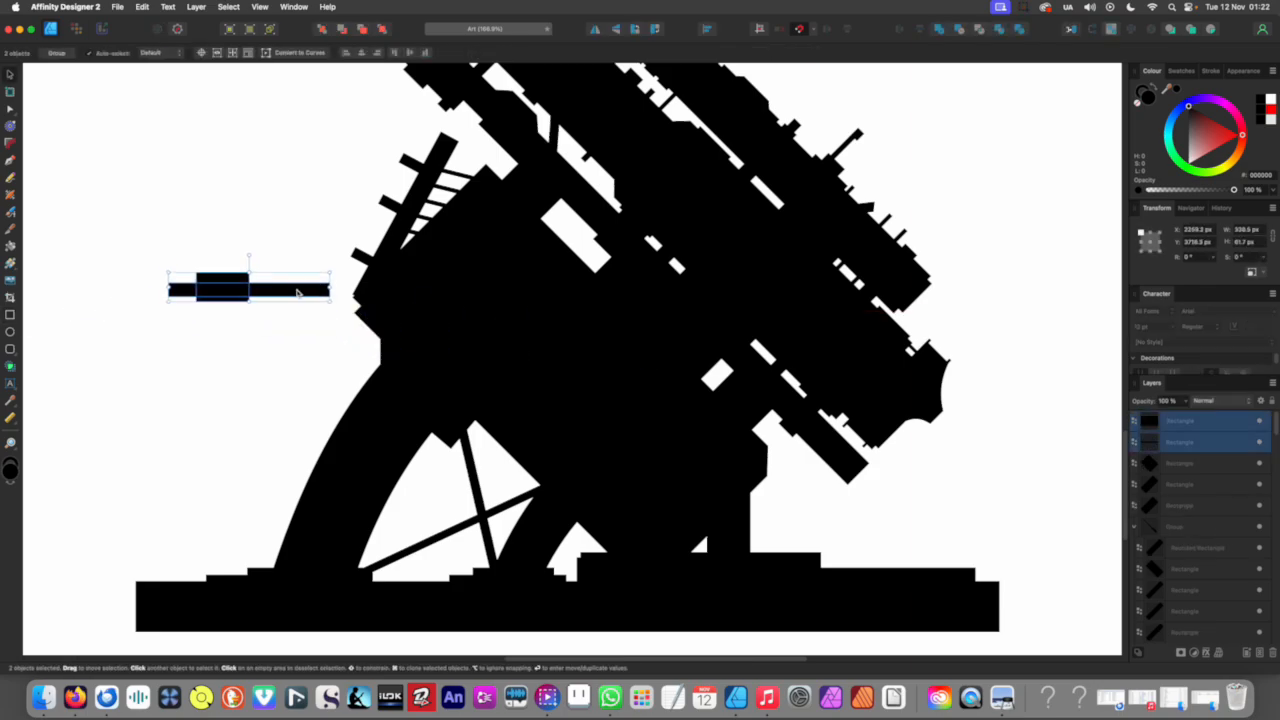
pyautogui.click(938, 31)
# Step: Place the merged shape at -45° on the base's body, with a red fill and scaled down to about 185 px long
pyautogui.moveTo(354, 299); pyautogui.dragTo(576, 346)
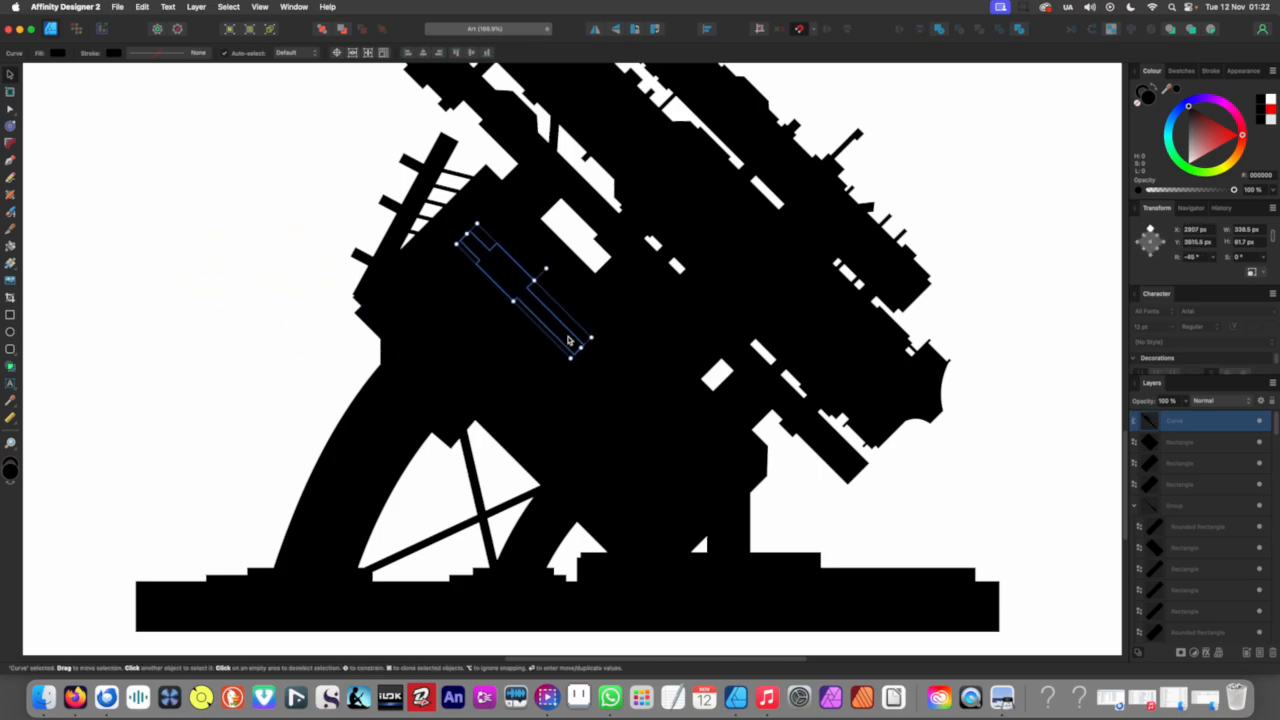
pyautogui.click(1221, 134)
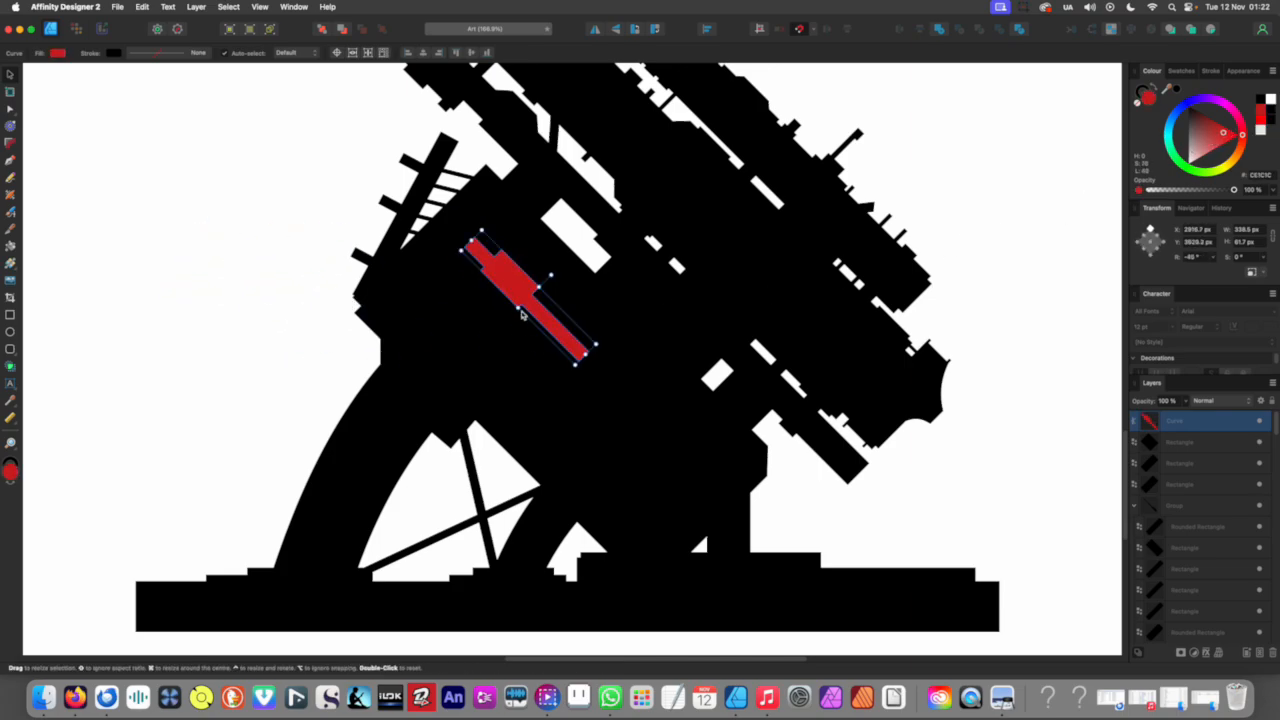
pyautogui.moveTo(575, 367); pyautogui.dragTo(522, 300)
# Step: Subtract the red angled bar shape from the gun base's curve to cut a slot in its body
pyautogui.scroll(2, 510, 285)
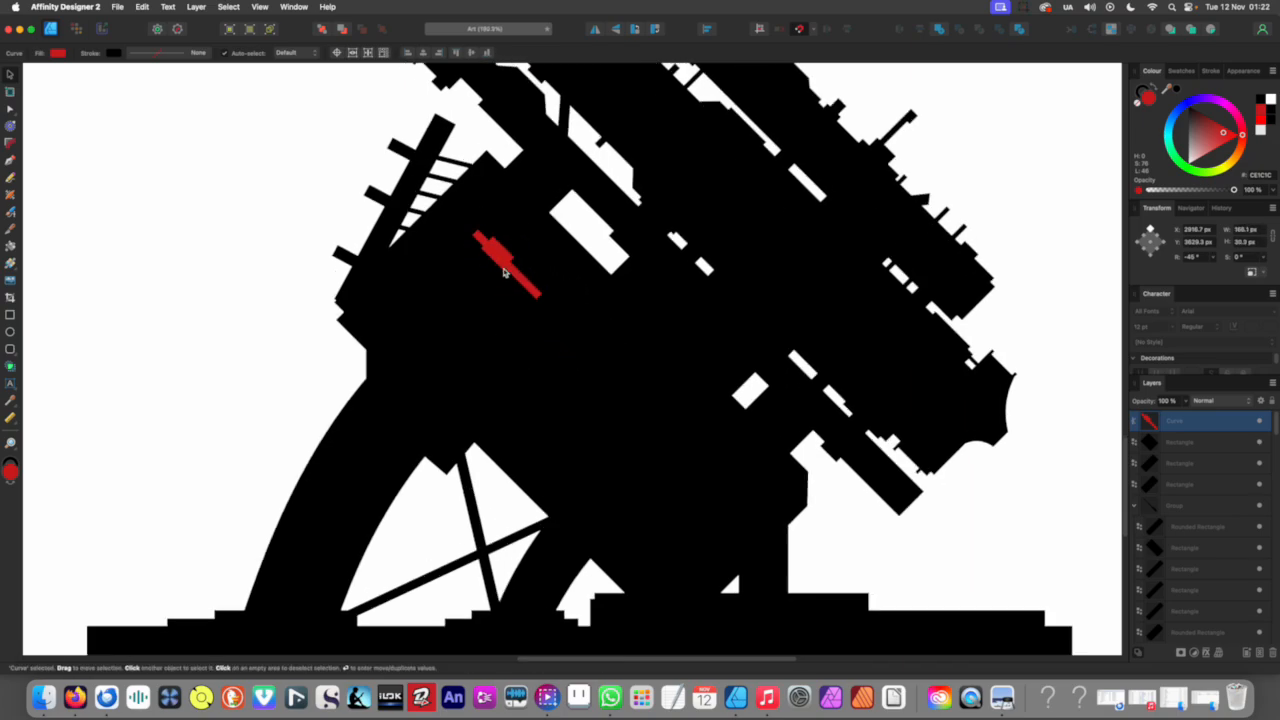
pyautogui.keyDown('shift'); pyautogui.click(580, 324); pyautogui.keyUp('shift')
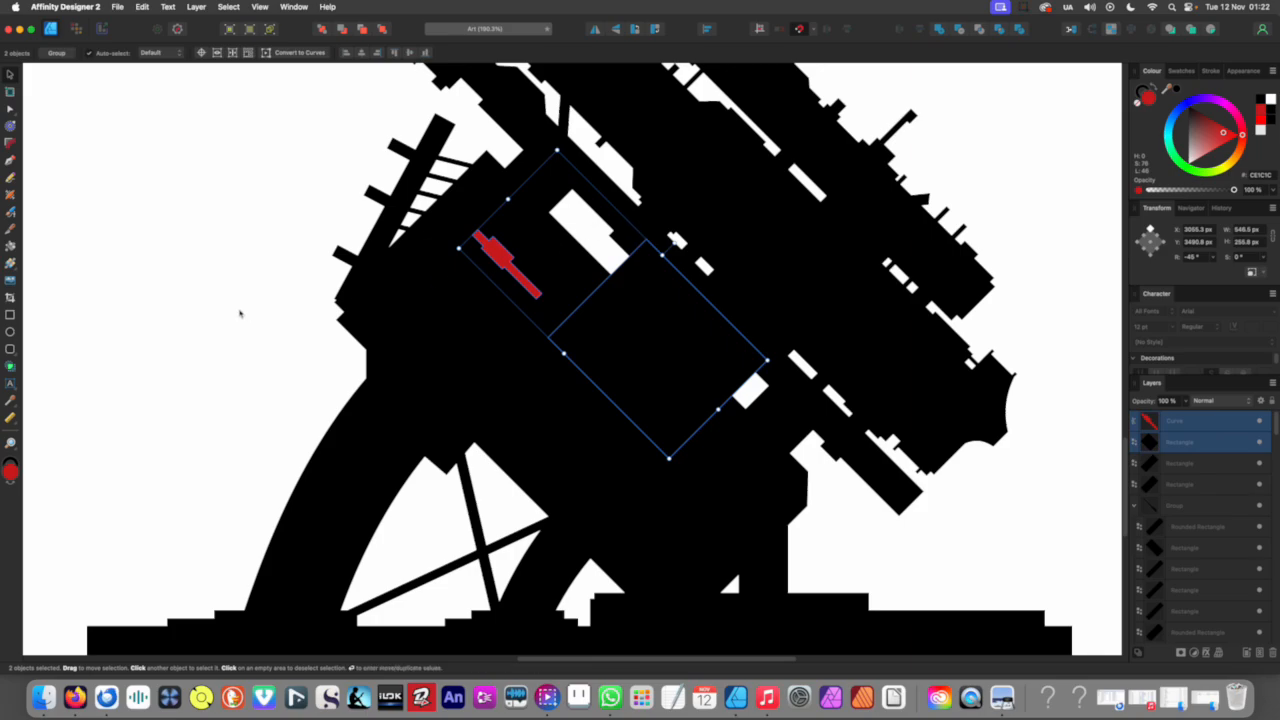
pyautogui.click(188, 311)
pyautogui.click(512, 270)
pyautogui.keyDown('shift'); pyautogui.click(678, 243); pyautogui.keyUp('shift')
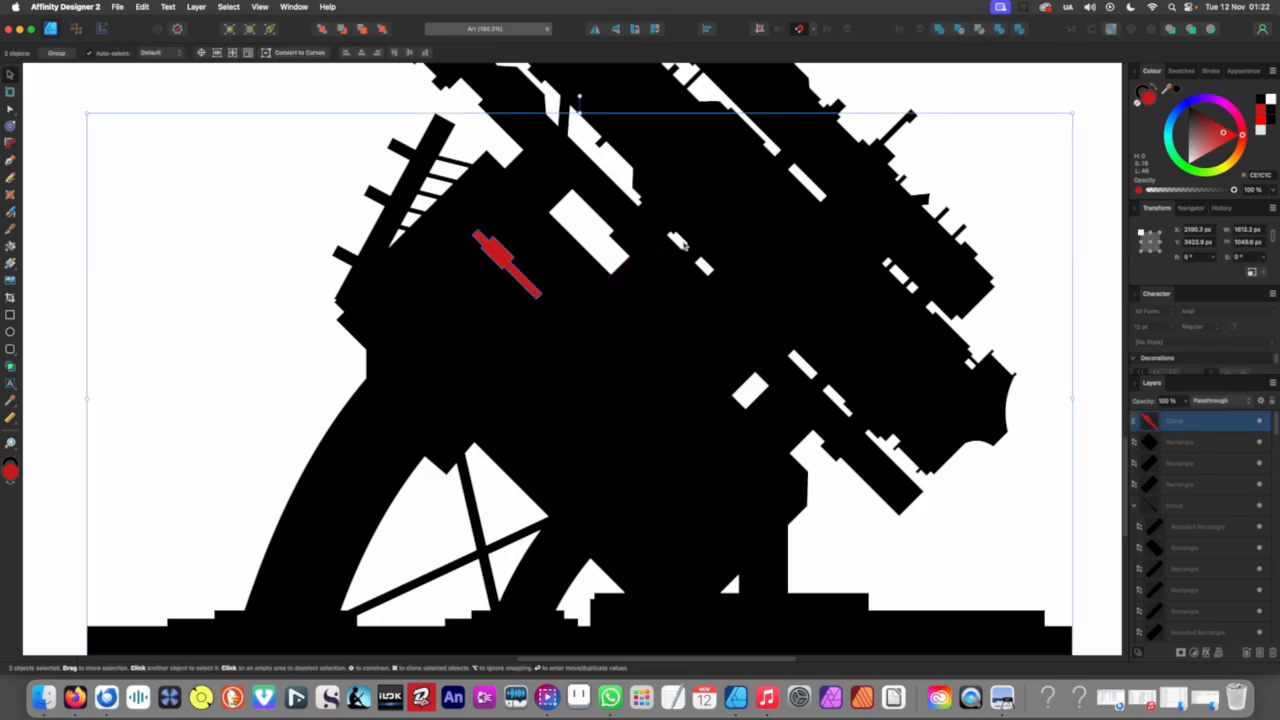
pyautogui.click(958, 34)
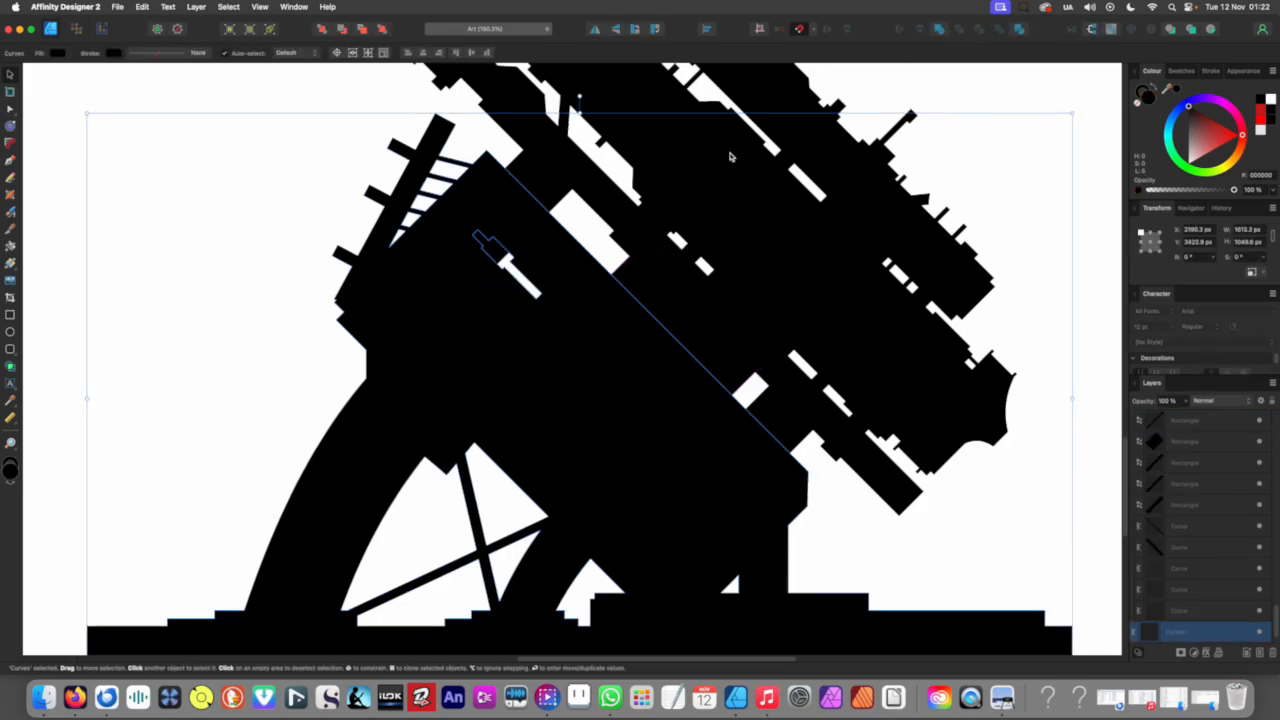
pyautogui.click(282, 253)
pyautogui.scroll(-6, 300, 270)
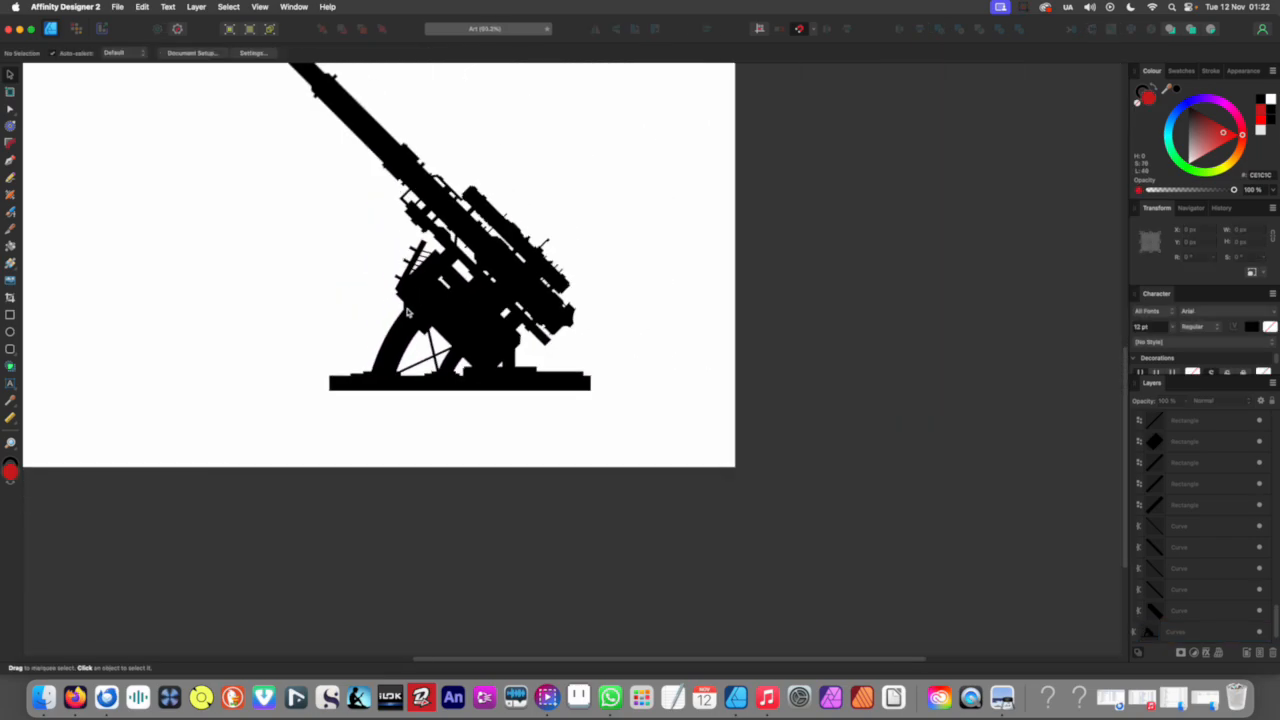
pyautogui.scroll(5, 403, 314)
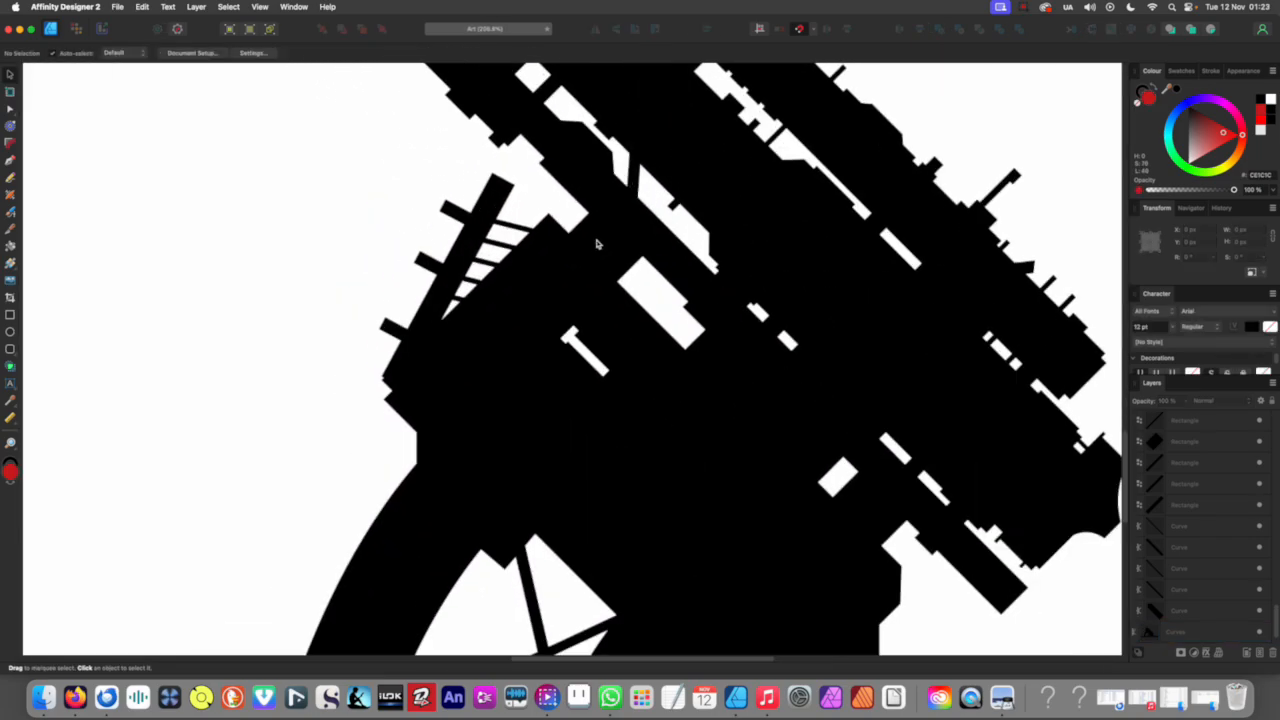
pyautogui.click(588, 249)
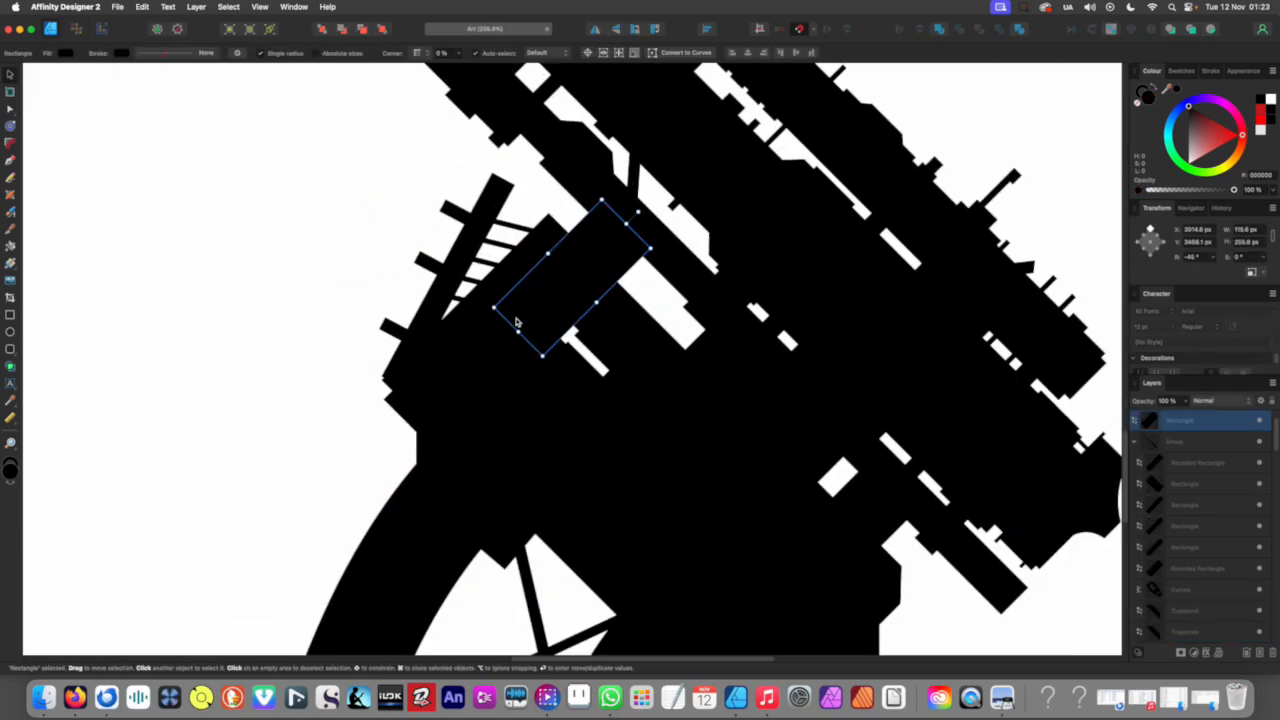
pyautogui.moveTo(518, 328); pyautogui.dragTo(575, 283)
pyautogui.scroll(-6, 566, 298)
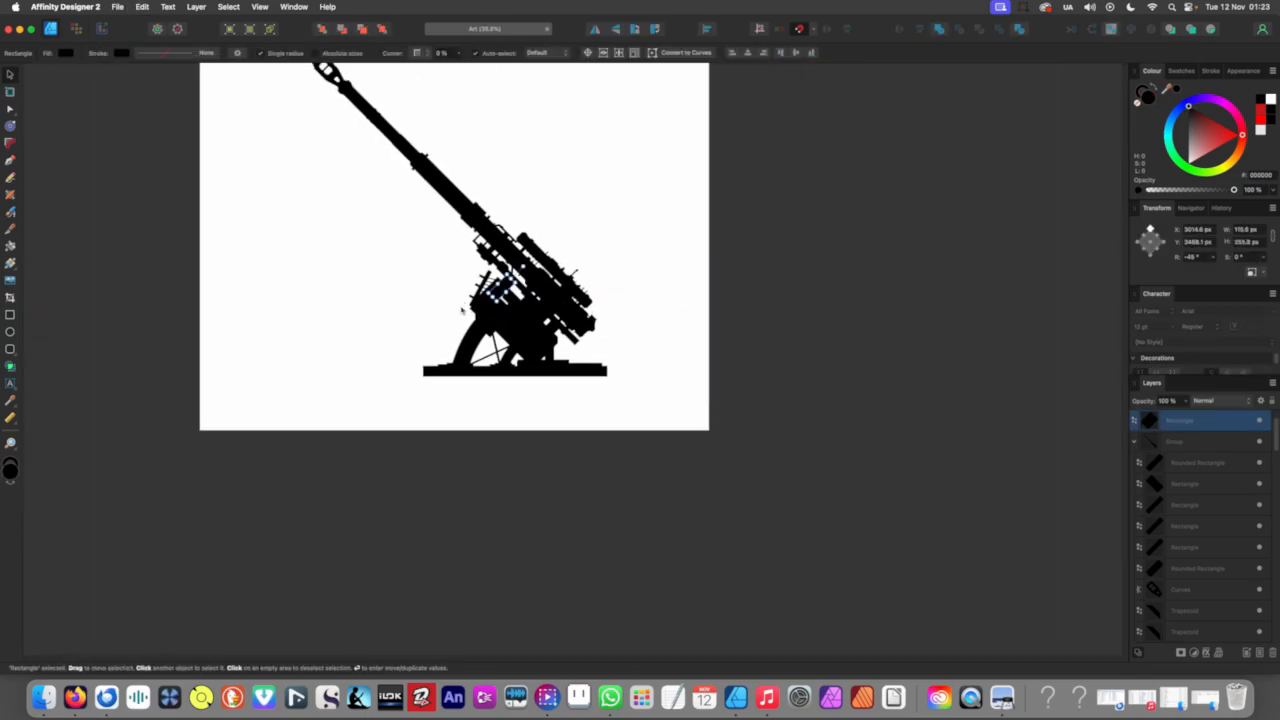
pyautogui.click(380, 274)
pyautogui.scroll(2, 424, 338)
pyautogui.scroll(-3, 472, 348)
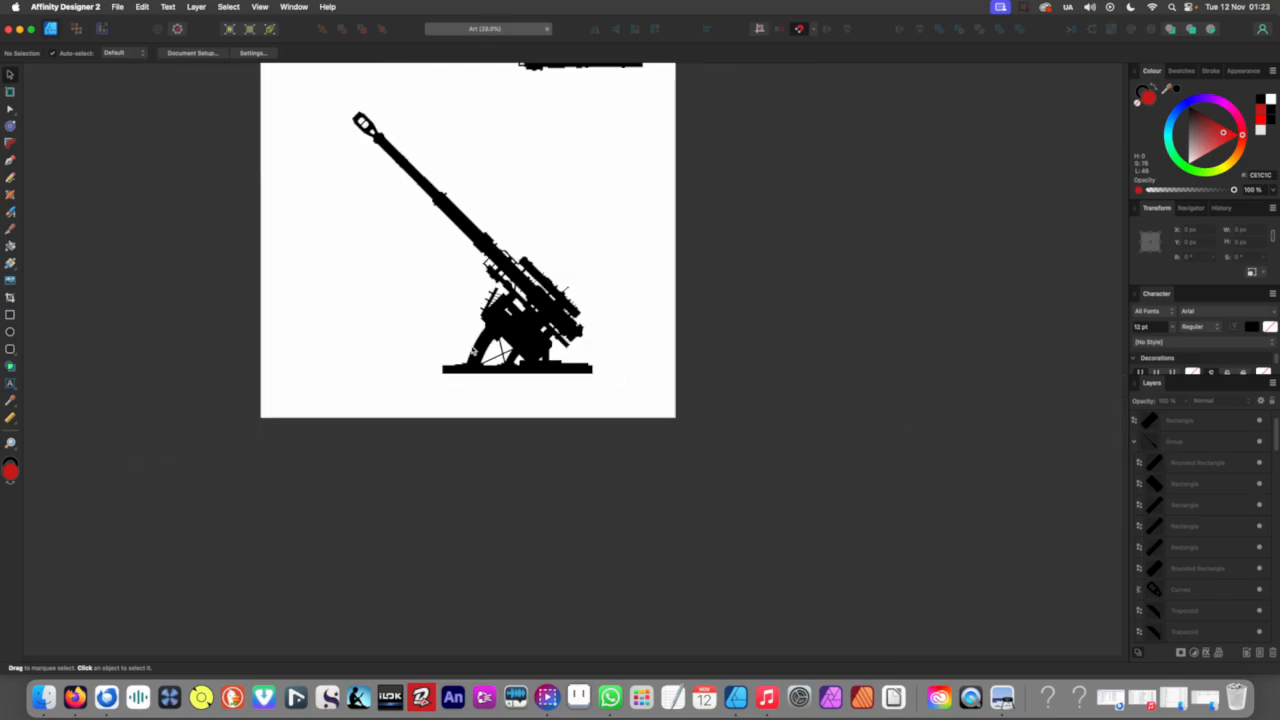
# Step: Draw a tilted red rectangle about 32 × 66 px and place it with a copy across the body's lower edge beside the crossed braces
pyautogui.hscroll(-2, 520, 360)
pyautogui.scroll(5, 603, 365)
pyautogui.scroll(5, 494, 337)
pyautogui.scroll(3, 494, 337)
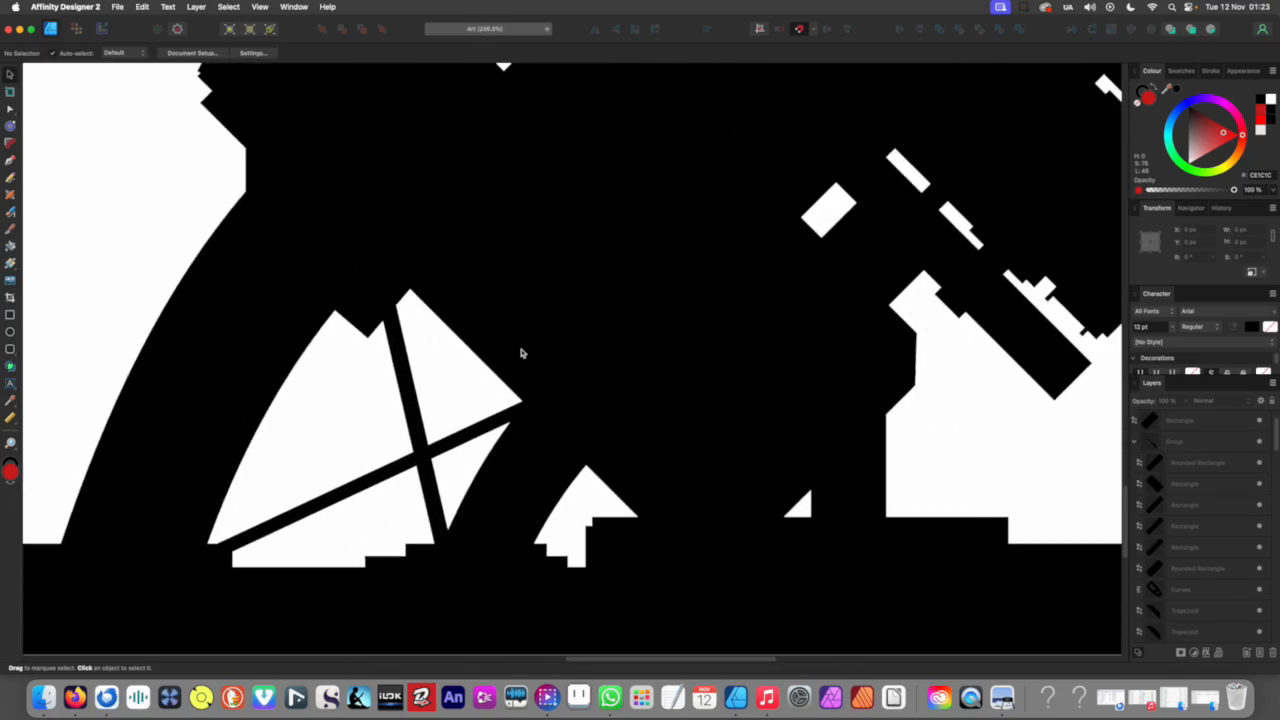
pyautogui.click(10, 314)
pyautogui.moveTo(383, 371); pyautogui.dragTo(568, 384)
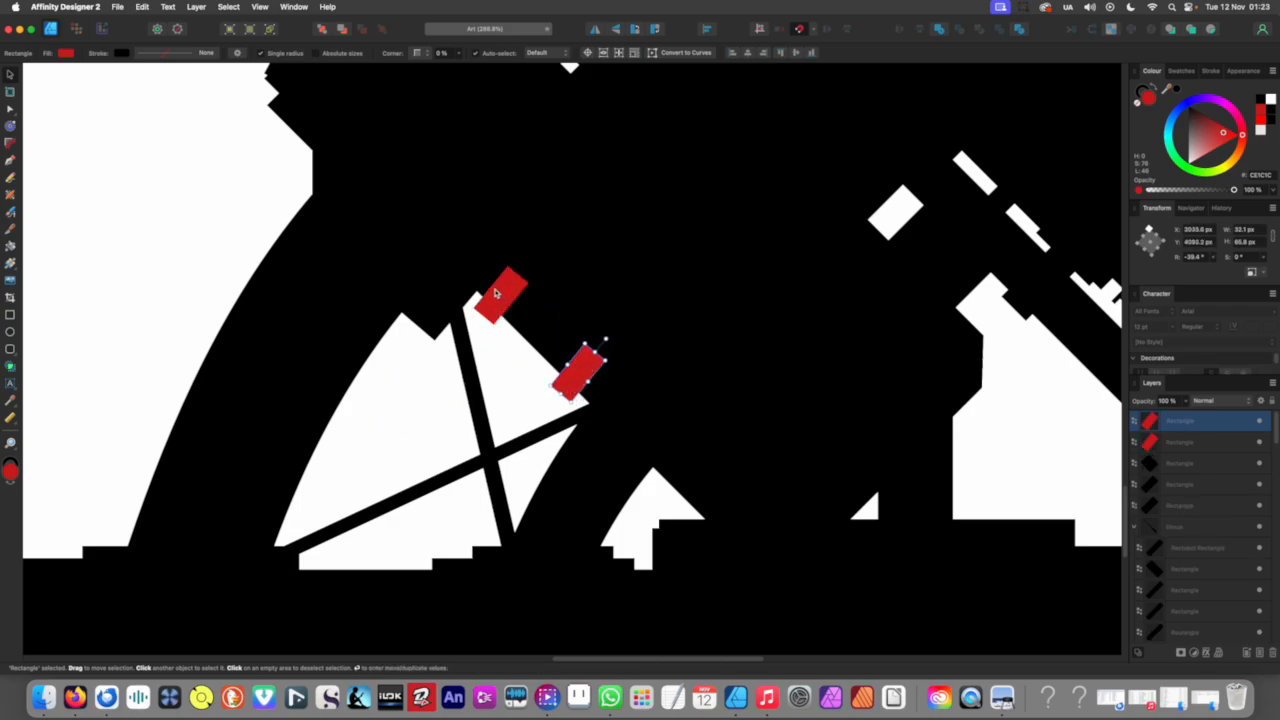
pyautogui.keyDown('shift'); pyautogui.click(495, 292); pyautogui.keyUp('shift')
pyautogui.moveTo(617, 351); pyautogui.dragTo(622, 358)
pyautogui.scroll(-5, 266, 263)
pyautogui.click(266, 263)
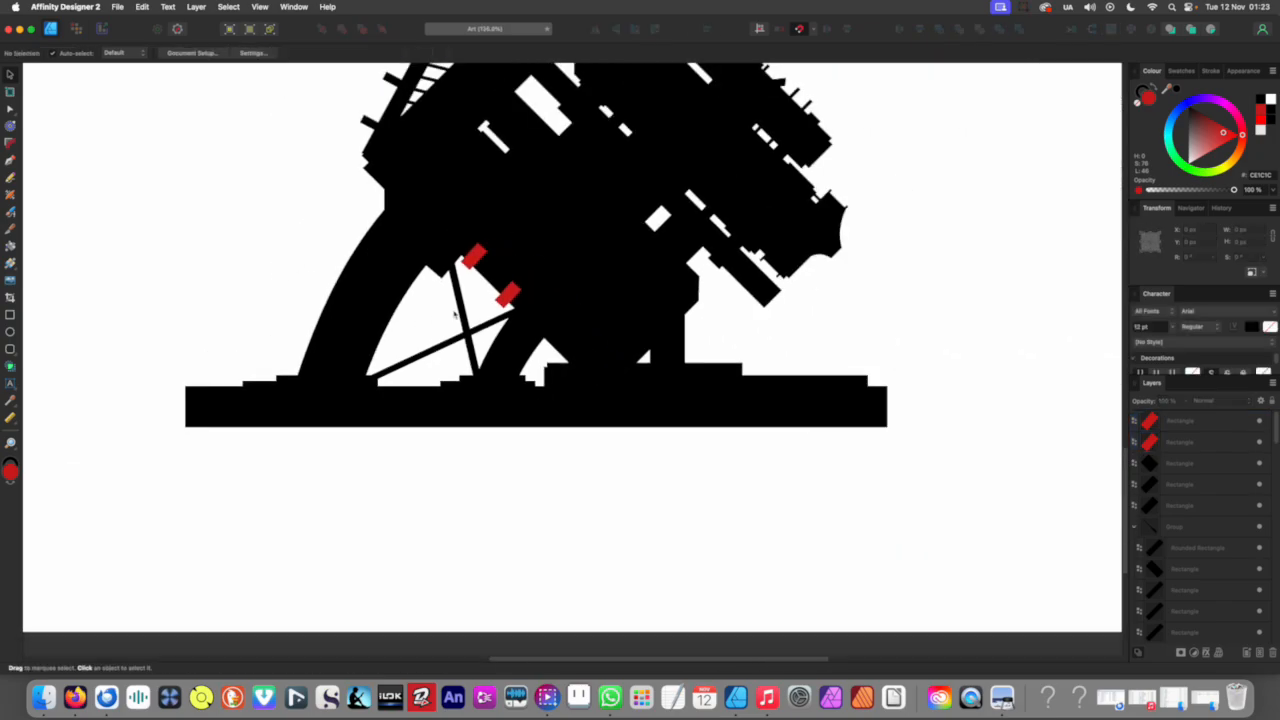
# Step: Copy the red rectangle onto the steep thin brace, rotate it in line with the brace, and resize it to about 25 px across
pyautogui.scroll(5, 535, 192)
pyautogui.click(515, 150)
pyautogui.moveTo(515, 150); pyautogui.dragTo(450, 274)
pyautogui.scroll(3, 500, 270)
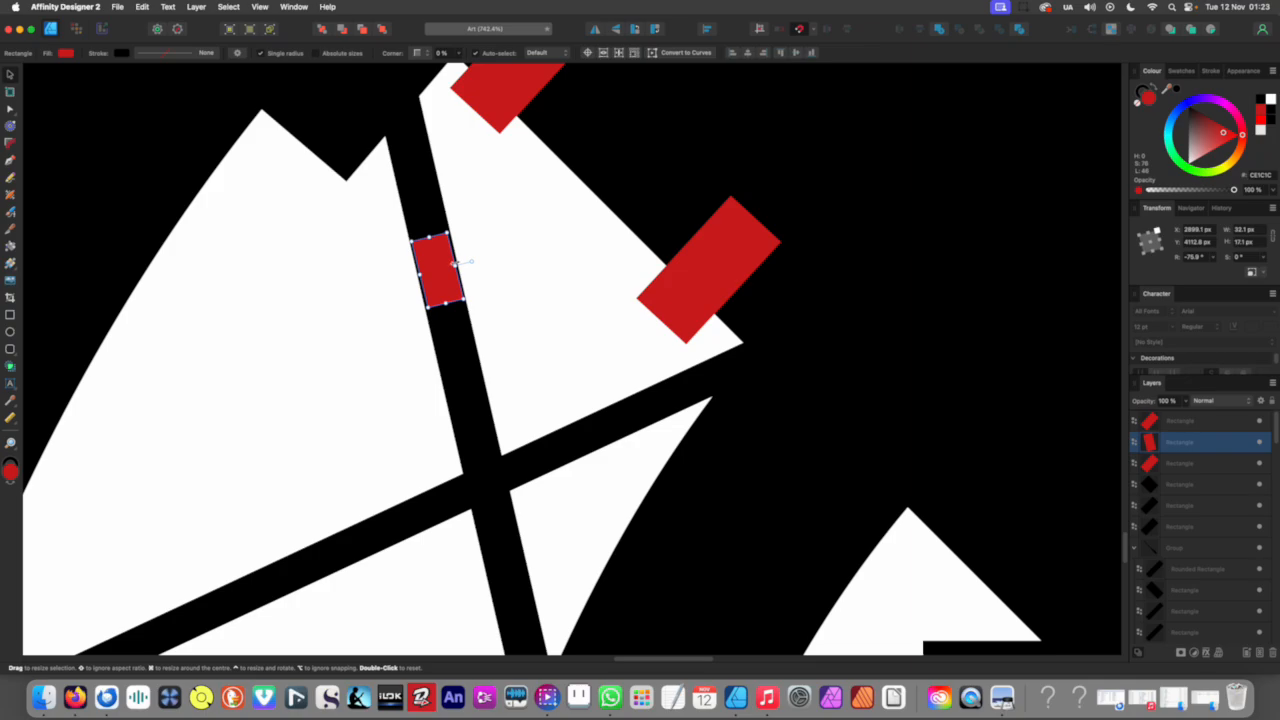
pyautogui.scroll(5, 450, 274)
pyautogui.moveTo(517, 397); pyautogui.dragTo(522, 399)
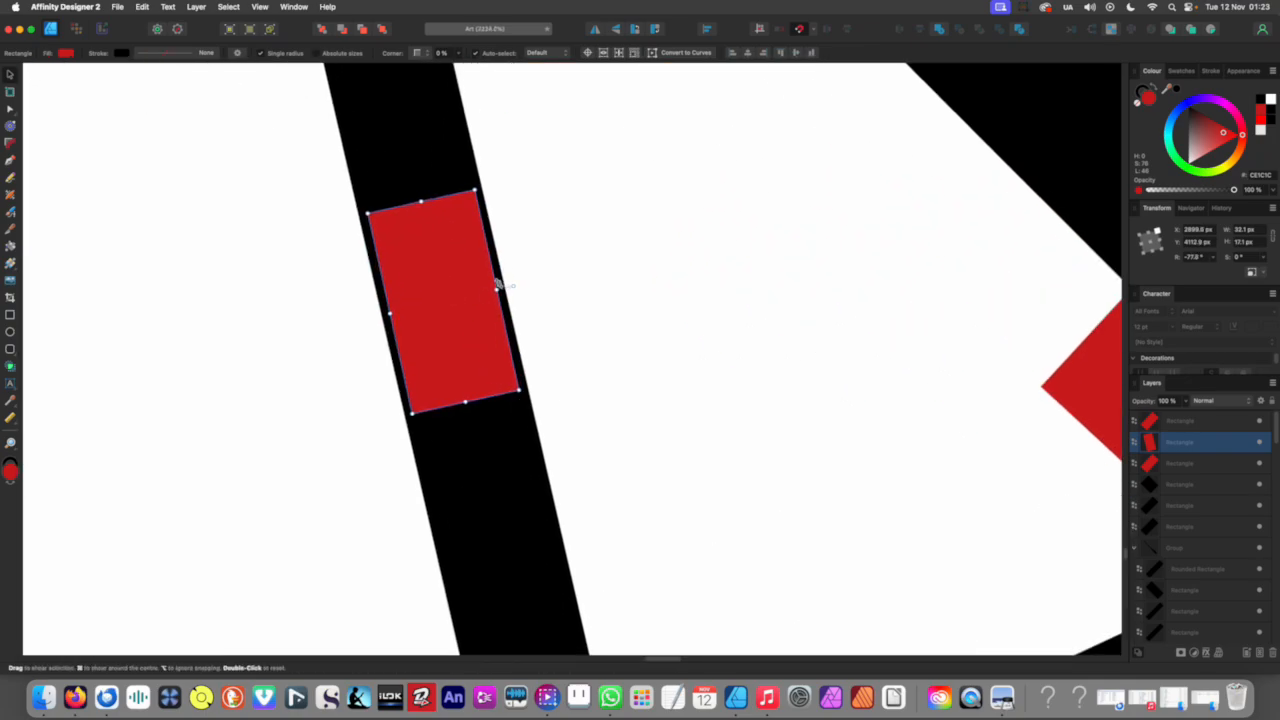
pyautogui.moveTo(497, 288); pyautogui.dragTo(526, 266)
pyautogui.scroll(-10, 528, 270)
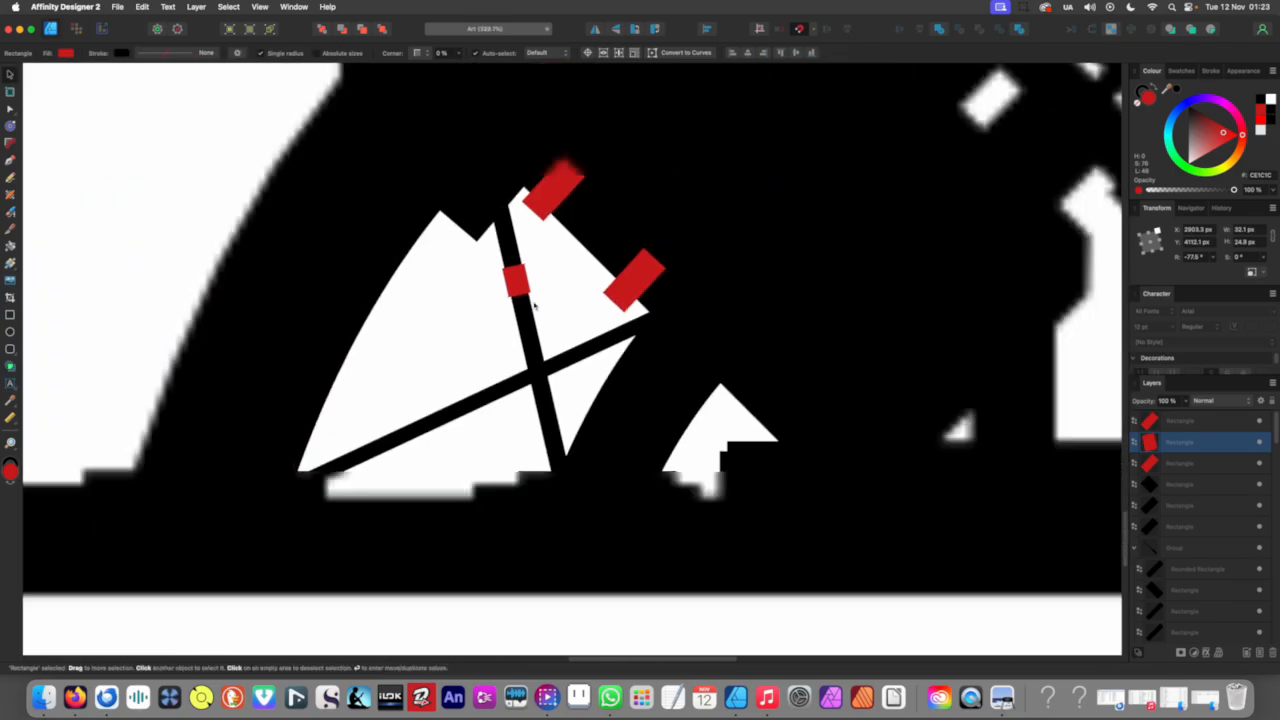
pyautogui.scroll(-2, 500, 303)
pyautogui.click(374, 271)
# Step: Place copies of the red rectangle on the outer and inner edges of the large curved leg, rotated to follow its curve
pyautogui.scroll(6, 455, 278)
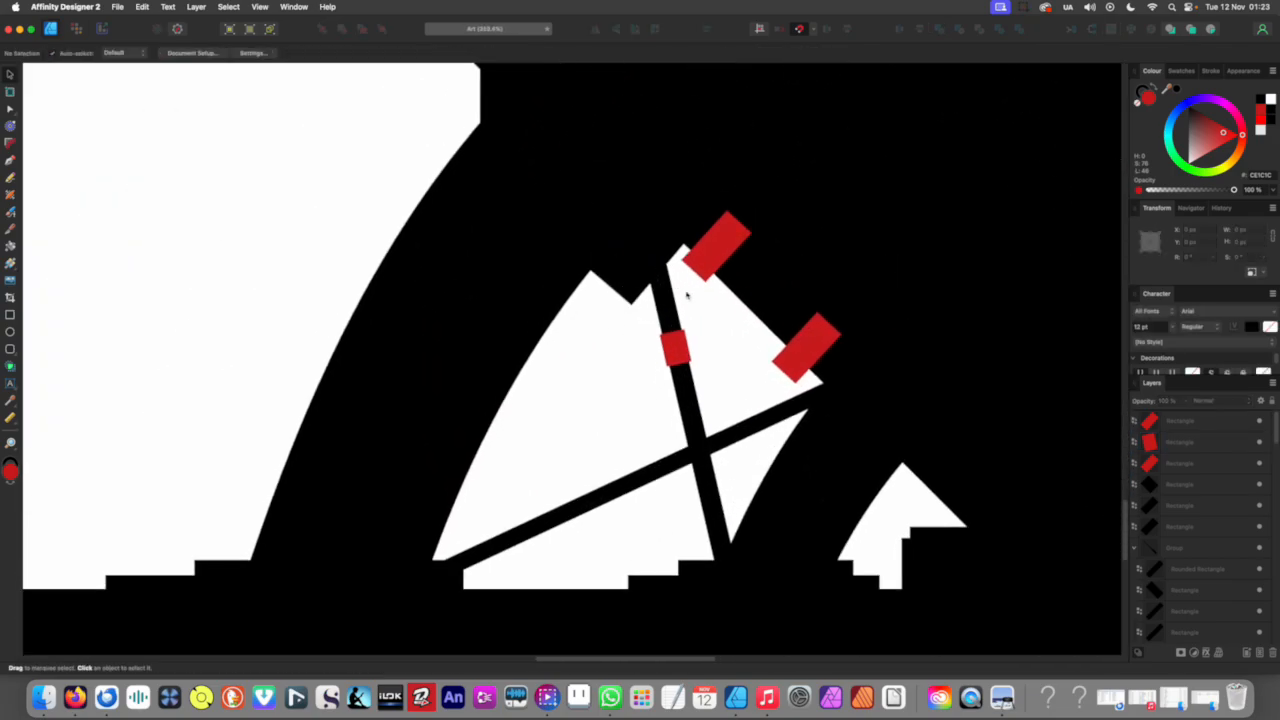
pyautogui.moveTo(699, 256); pyautogui.dragTo(344, 369)
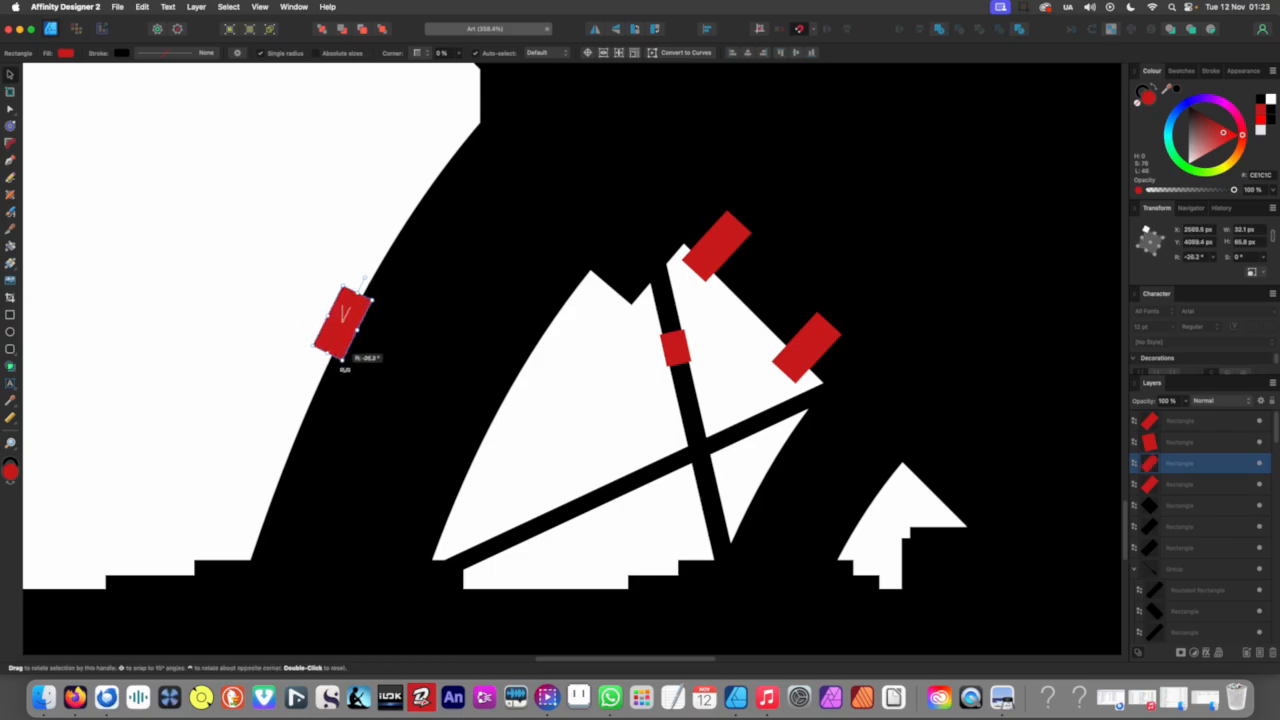
pyautogui.moveTo(341, 317); pyautogui.dragTo(464, 468)
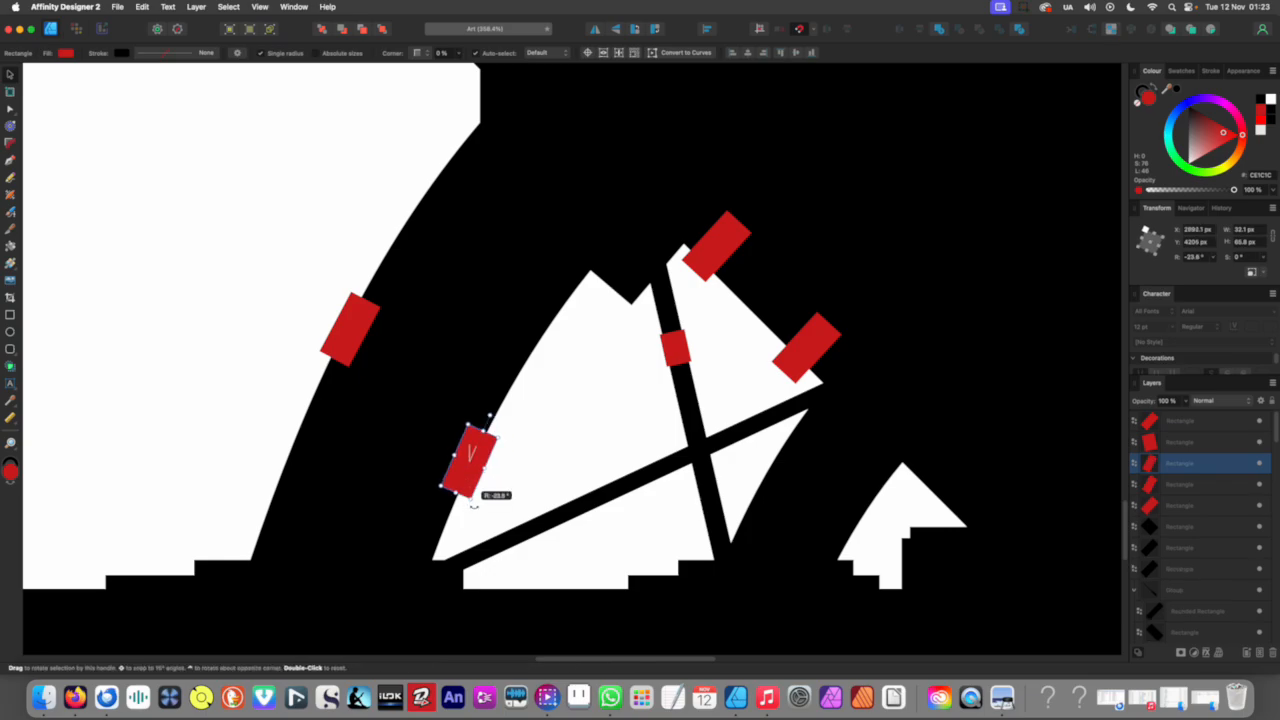
# Step: Subtract the two red rectangles on the large curved leg from the base to notch both edges
pyautogui.keyDown('shift'); pyautogui.click(375, 319); pyautogui.keyUp('shift')
pyautogui.keyDown('shift'); pyautogui.click(509, 307); pyautogui.keyUp('shift')
pyautogui.scroll(-5, 483, 279)
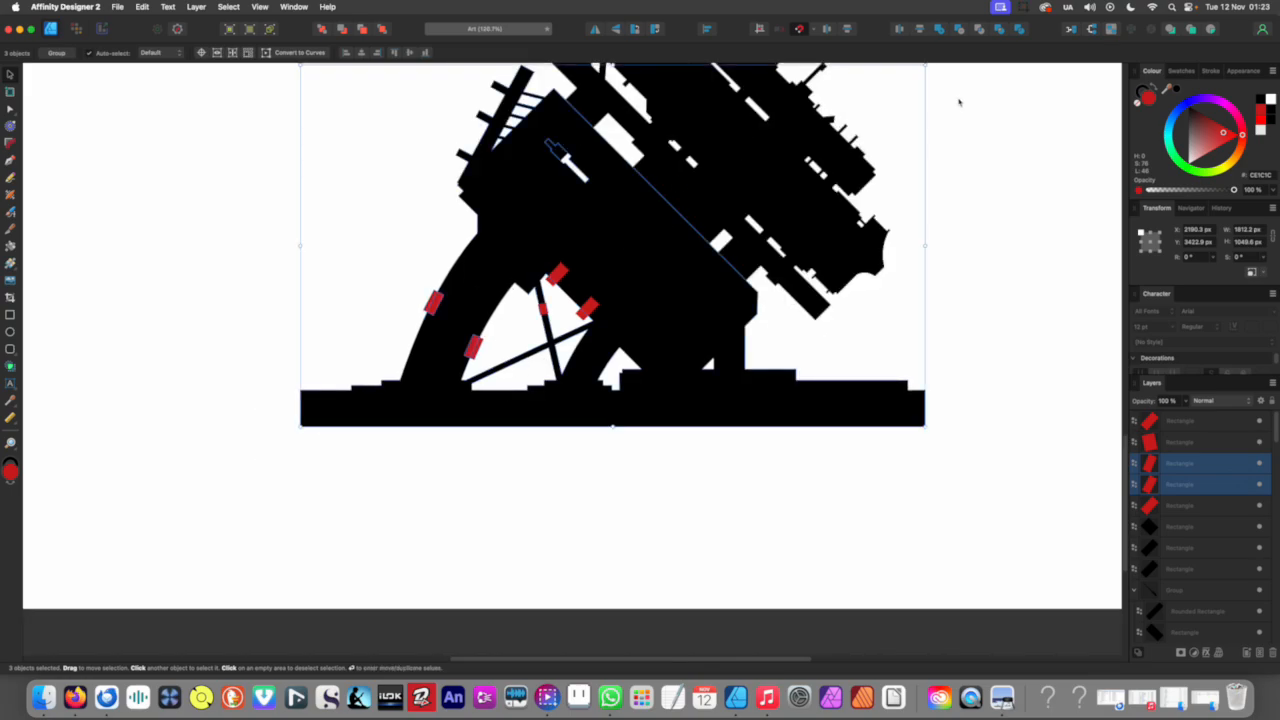
pyautogui.click(960, 35)
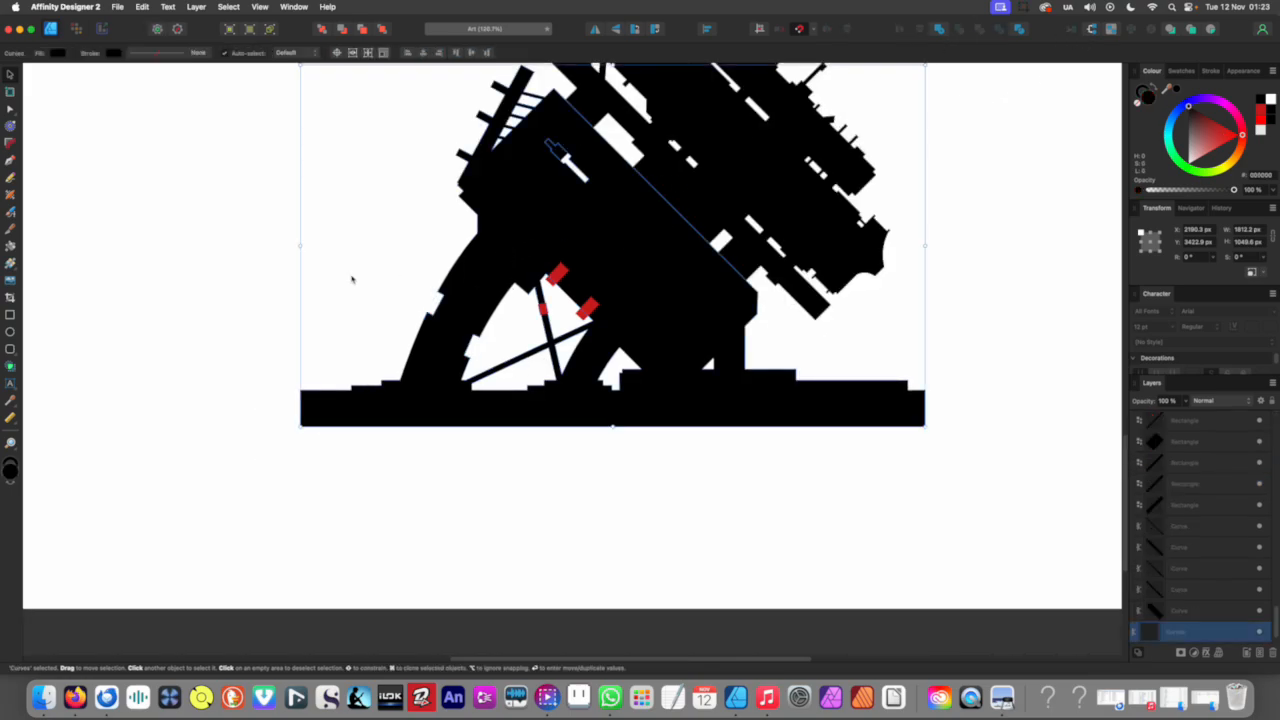
pyautogui.click(318, 281)
pyautogui.scroll(-5, 430, 343)
pyautogui.scroll(5, 444, 399)
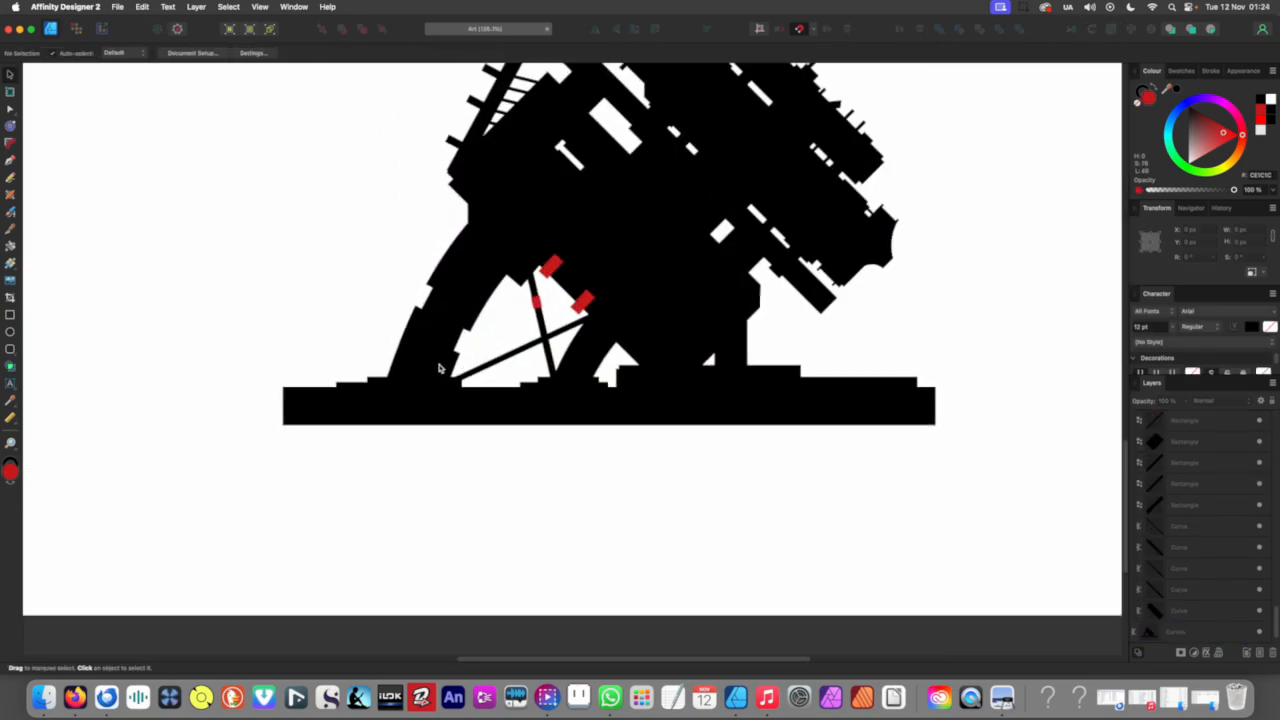
# Step: Place a red rectangle copy at about -30.6° on the smaller leg's edge below the braces and subtract it from the base
pyautogui.scroll(6, 477, 279)
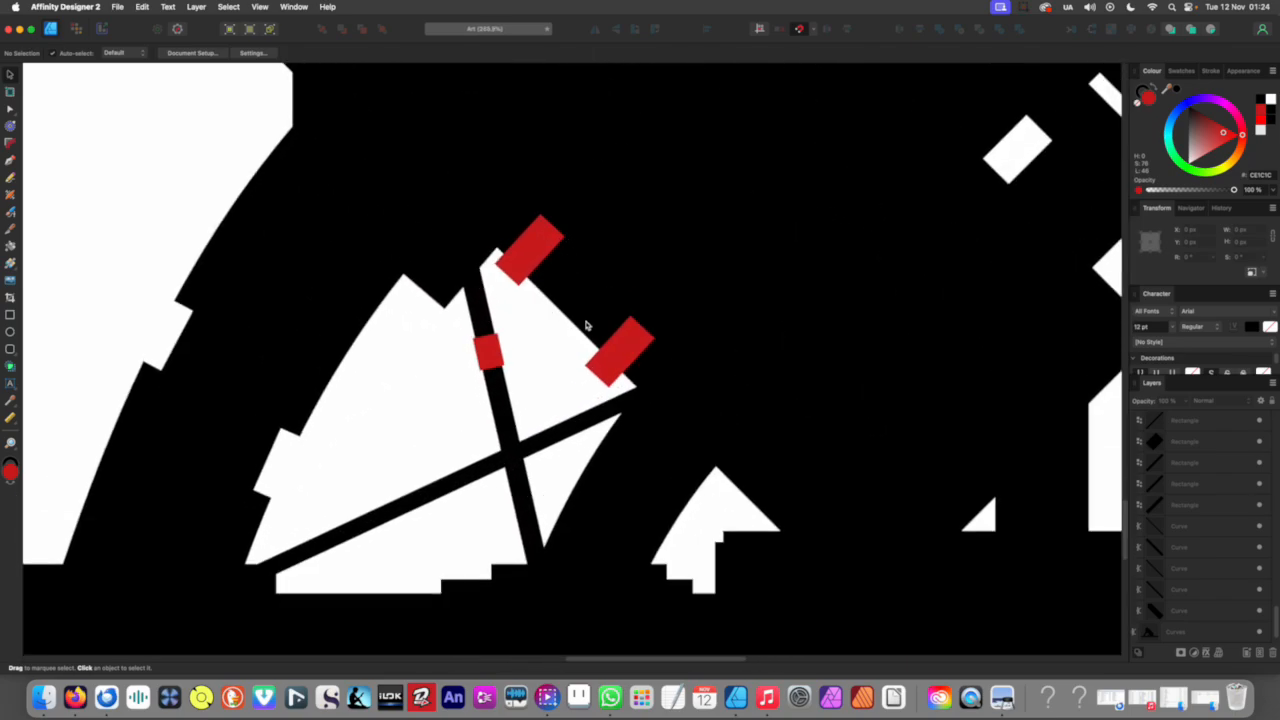
pyautogui.moveTo(589, 265); pyautogui.dragTo(560, 446)
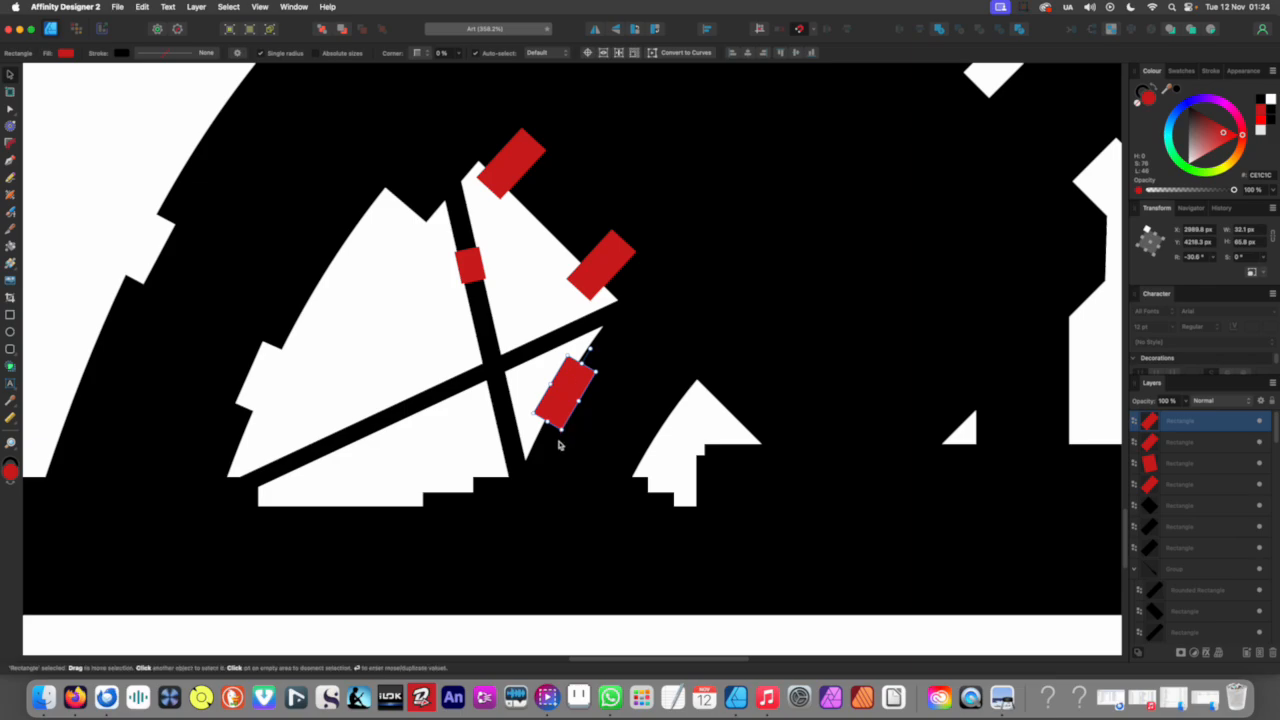
pyautogui.keyDown('shift'); pyautogui.click(606, 408); pyautogui.keyUp('shift')
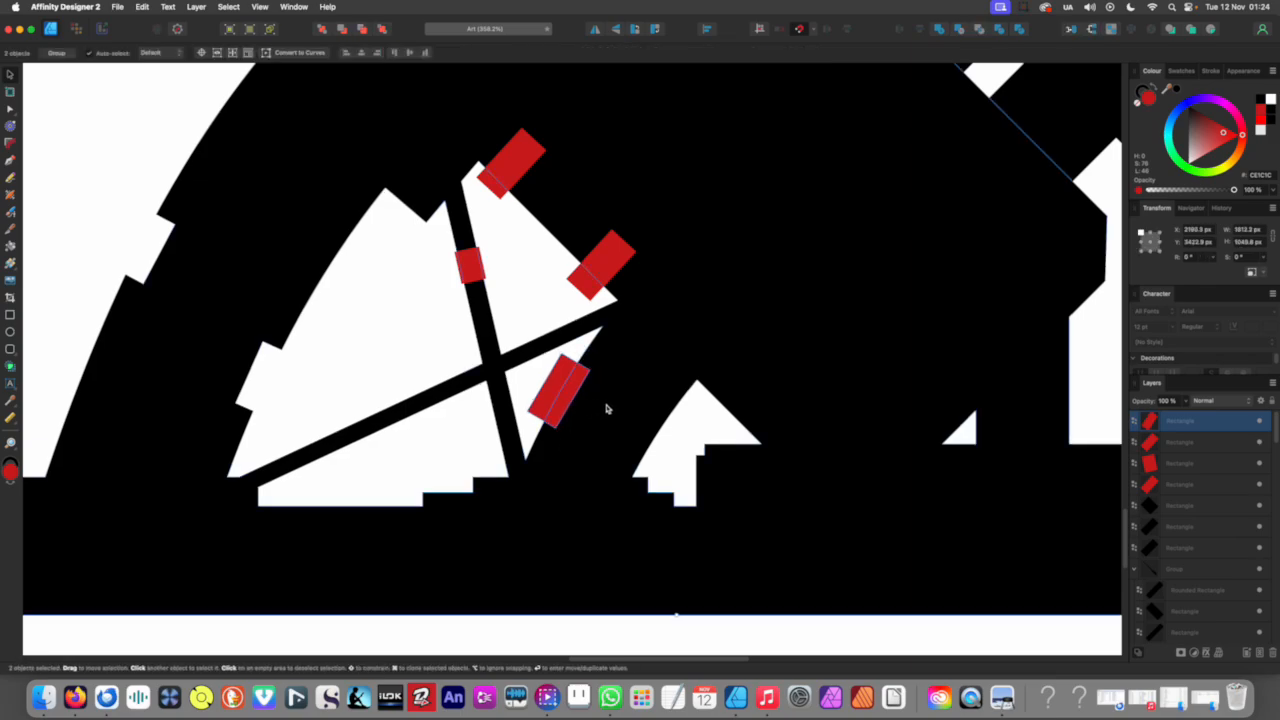
pyautogui.click(958, 32)
pyautogui.scroll(-10, 747, 154)
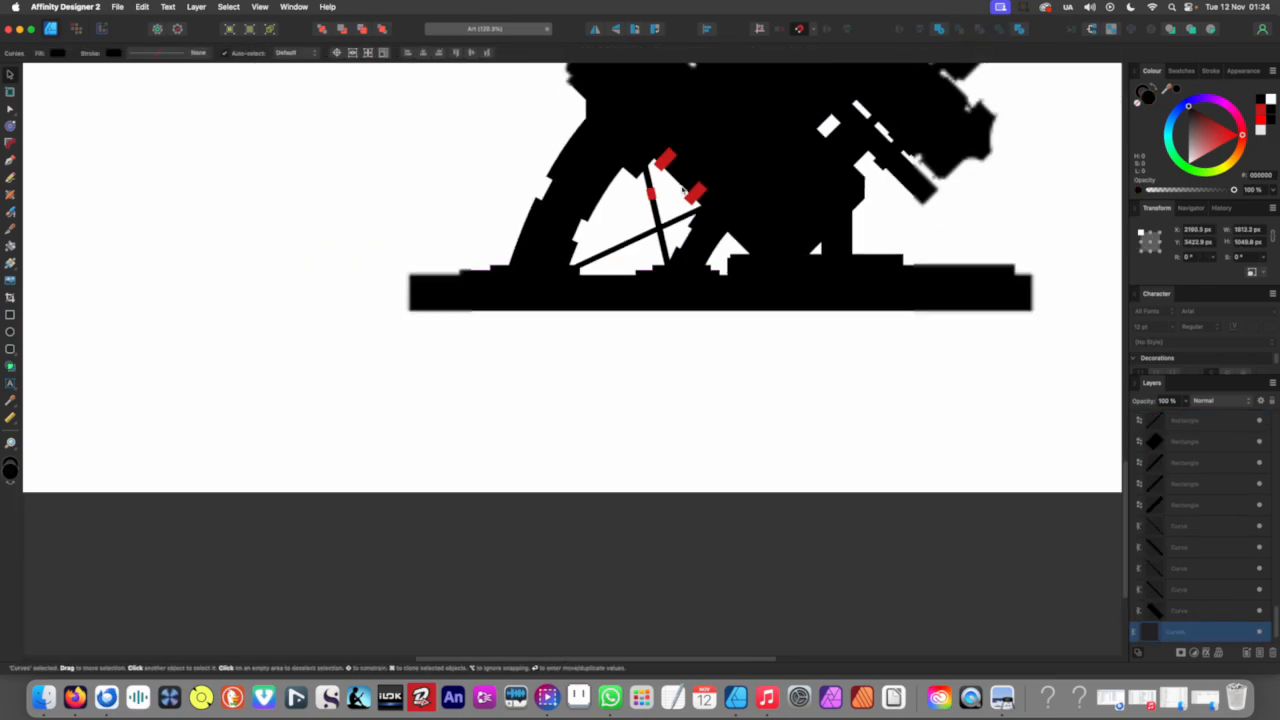
pyautogui.click(372, 277)
# Step: Duplicate the tilted red rectangle beside the existing pair, onto the body's rear corner, and onto the outer foot of the large leg
pyautogui.scroll(5, 430, 263)
pyautogui.scroll(3, 600, 300)
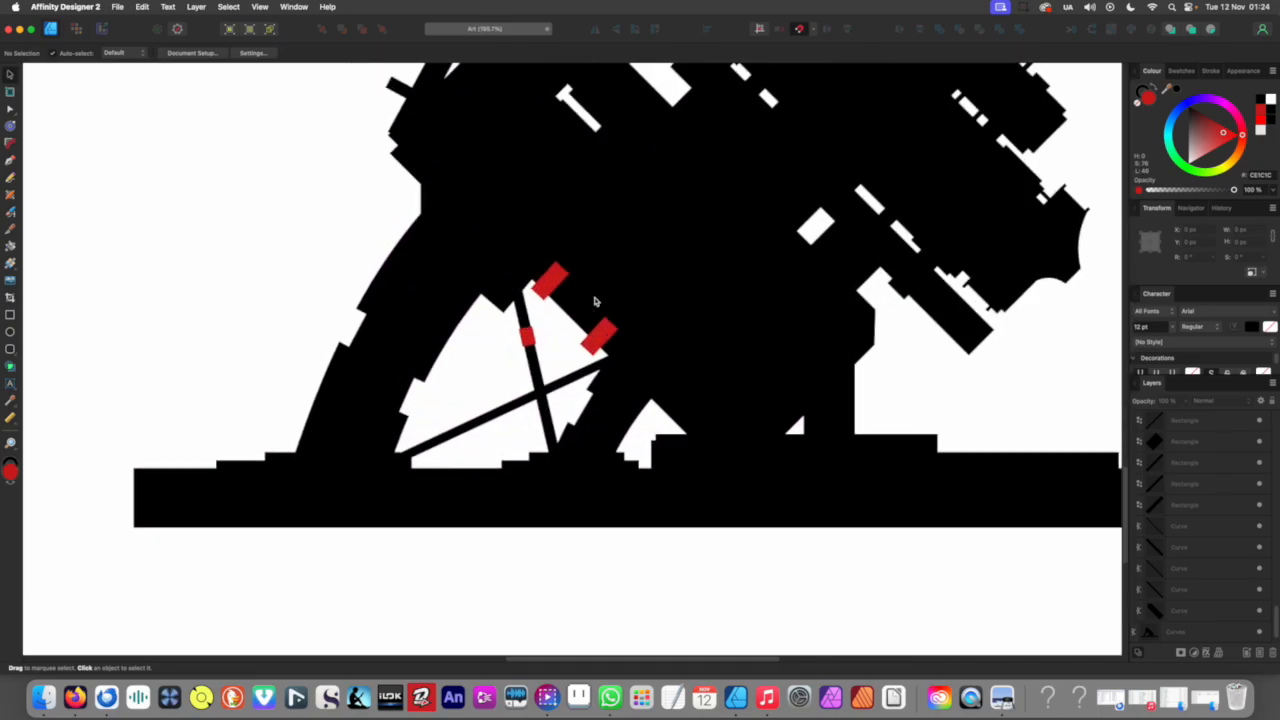
pyautogui.click(571, 286)
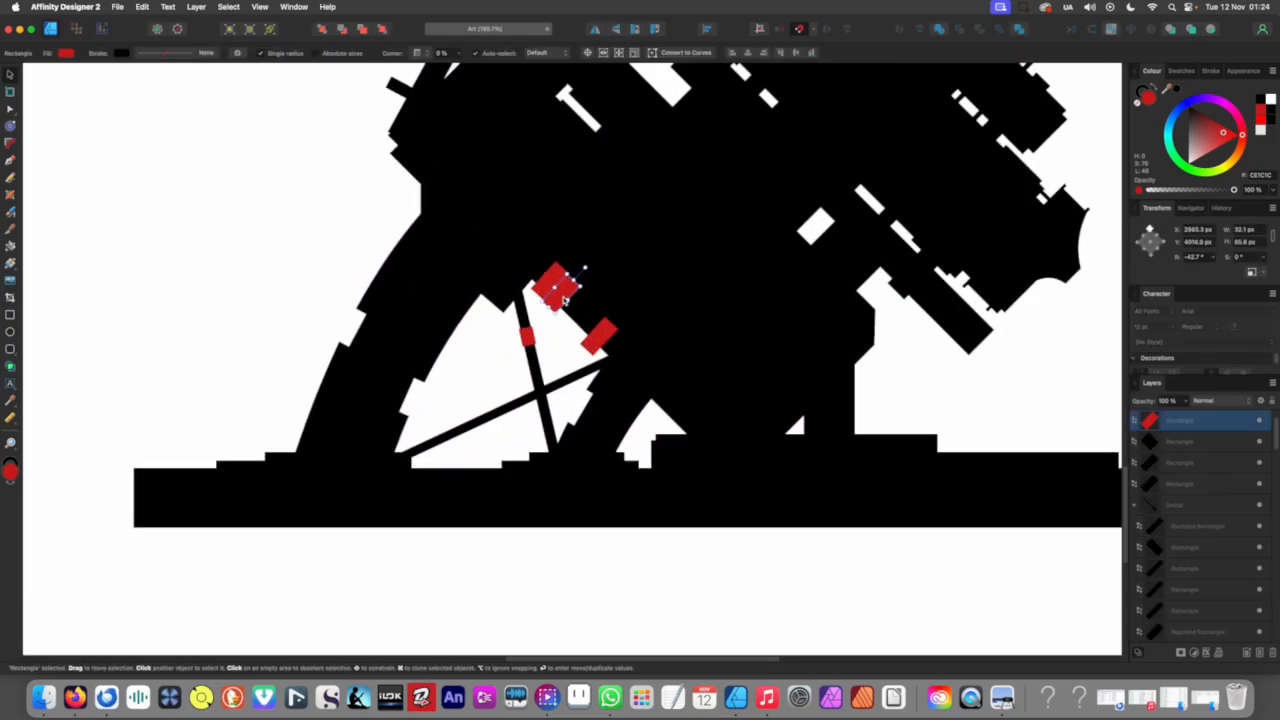
pyautogui.moveTo(569, 305)
pyautogui.mouseDown()
pyautogui.moveTo(566, 248)
pyautogui.moveTo(419, 171)
pyautogui.moveTo(425, 257)
pyautogui.moveTo(459, 313)
pyautogui.moveTo(309, 442)
pyautogui.mouseUp()
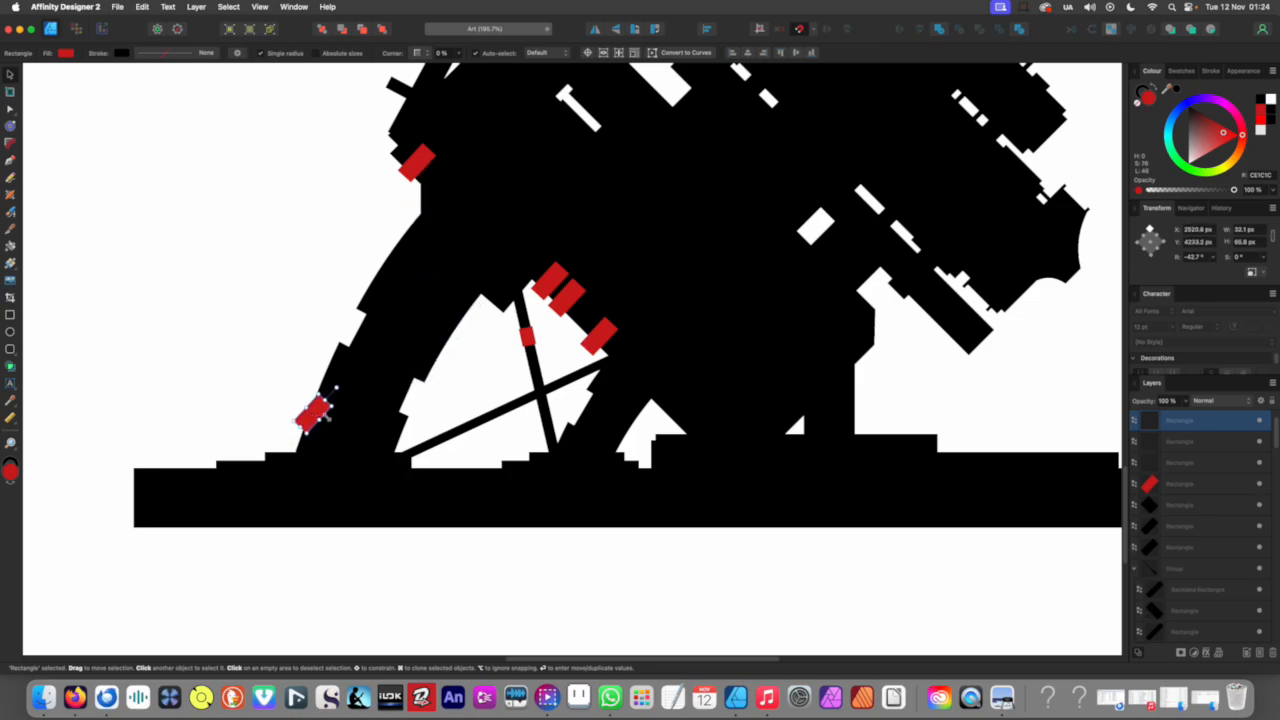
# Step: Select the red rectangles around the base and fill them with black
pyautogui.scroll(-5, 316, 420)
pyautogui.moveTo(282, 336); pyautogui.dragTo(455, 475)
pyautogui.click(1190, 97)
pyautogui.click(659, 252)
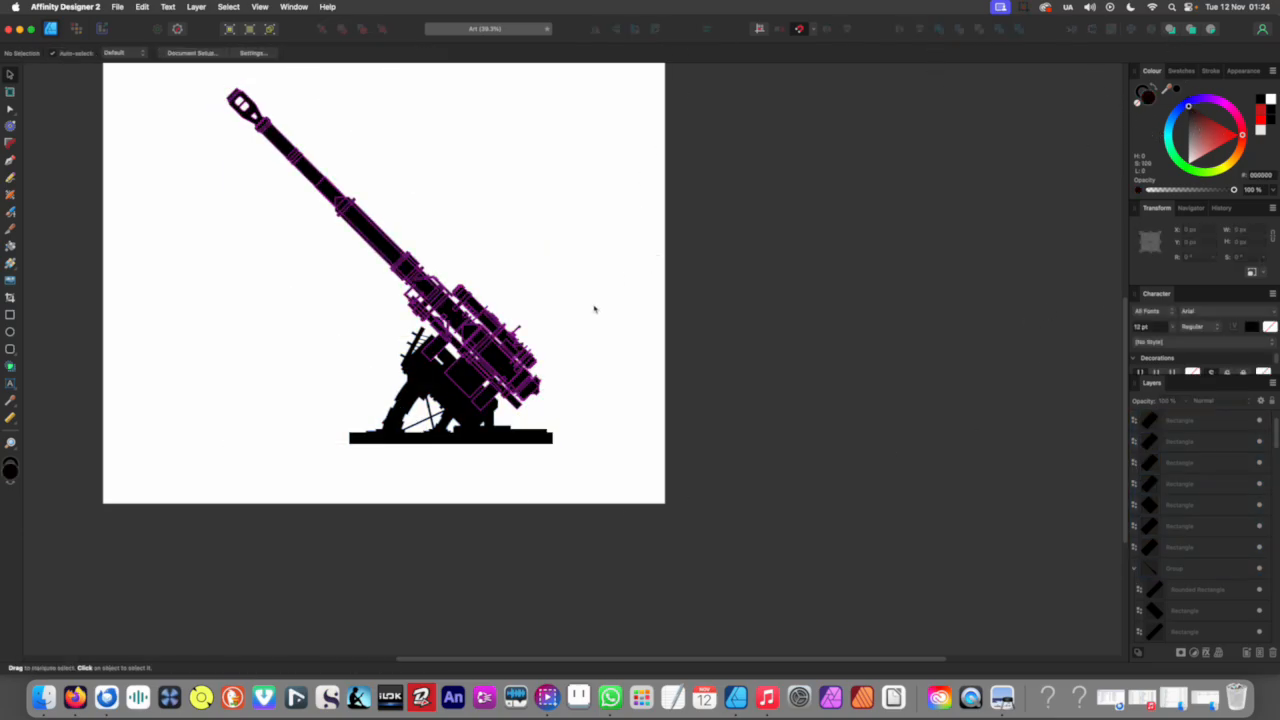
pyautogui.scroll(2, 594, 308)
pyautogui.moveTo(594, 308); pyautogui.dragTo(773, 134)
pyautogui.scroll(1, 497, 283)
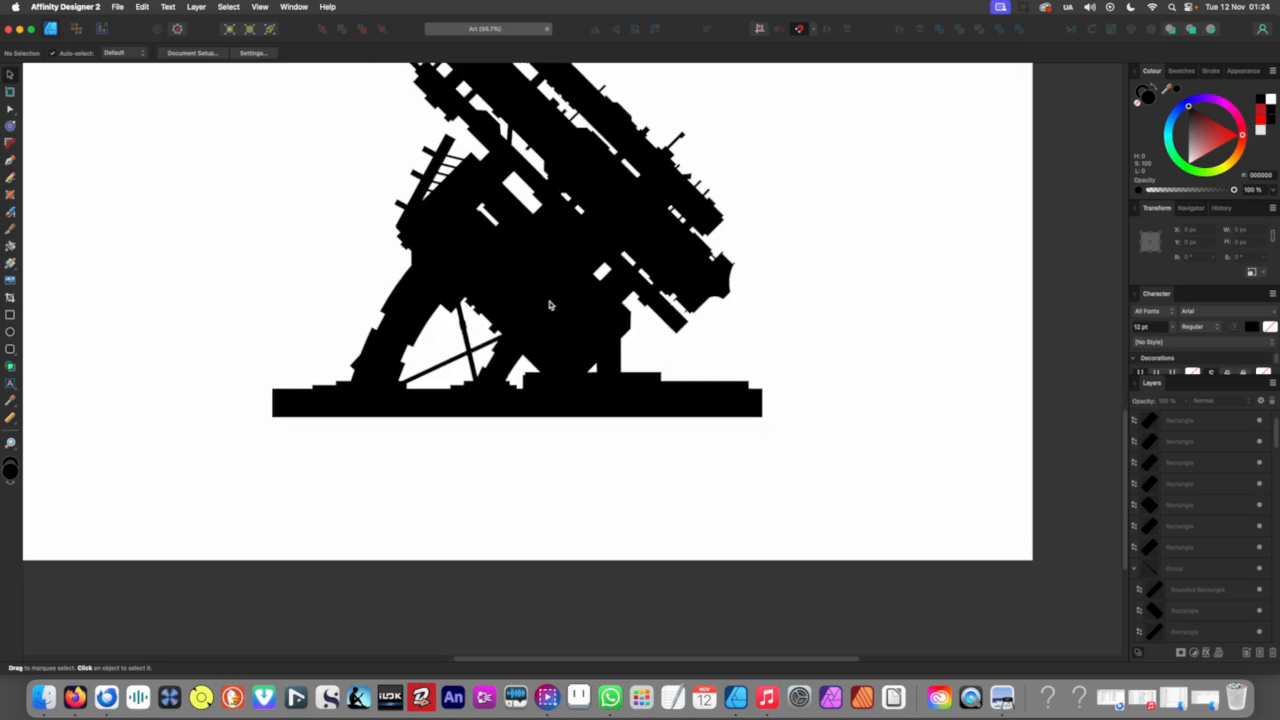
# Step: Copy a small black rectangle from the lower edge into the body's white rectangular opening and onto the edge above the upright support
pyautogui.scroll(3, 453, 330)
pyautogui.click(337, 362)
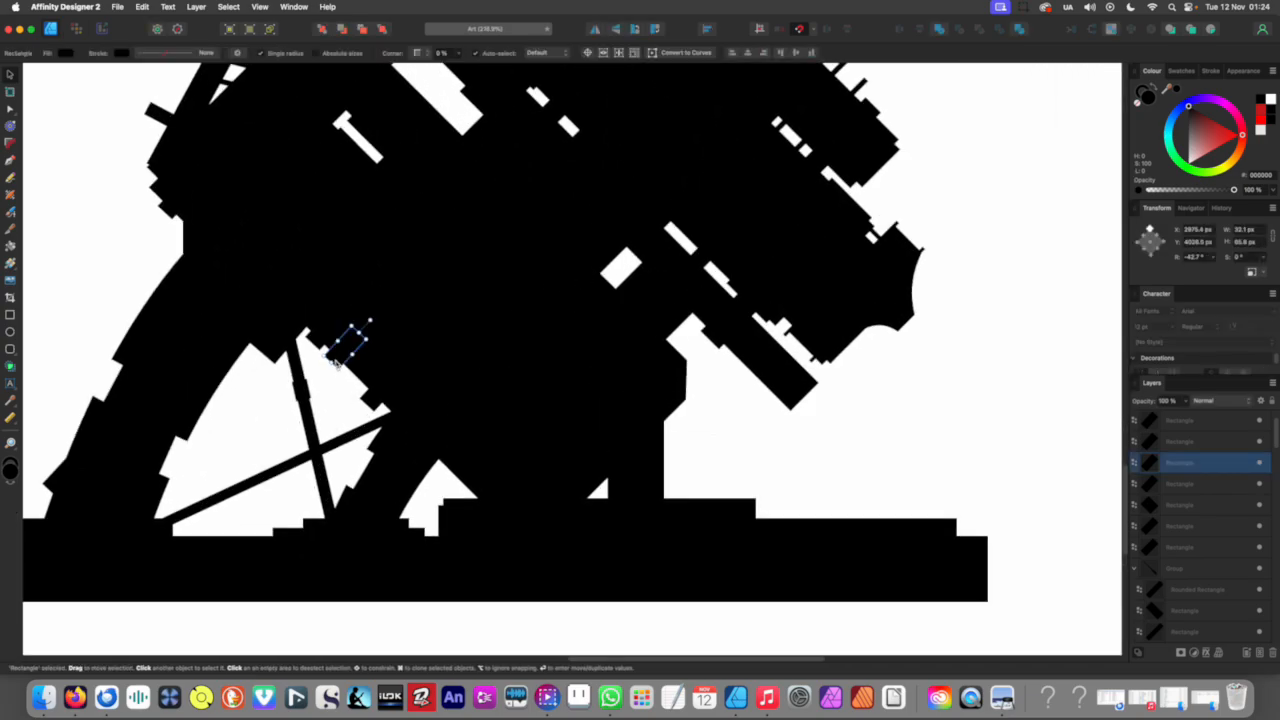
pyautogui.moveTo(523, 287); pyautogui.dragTo(596, 287)
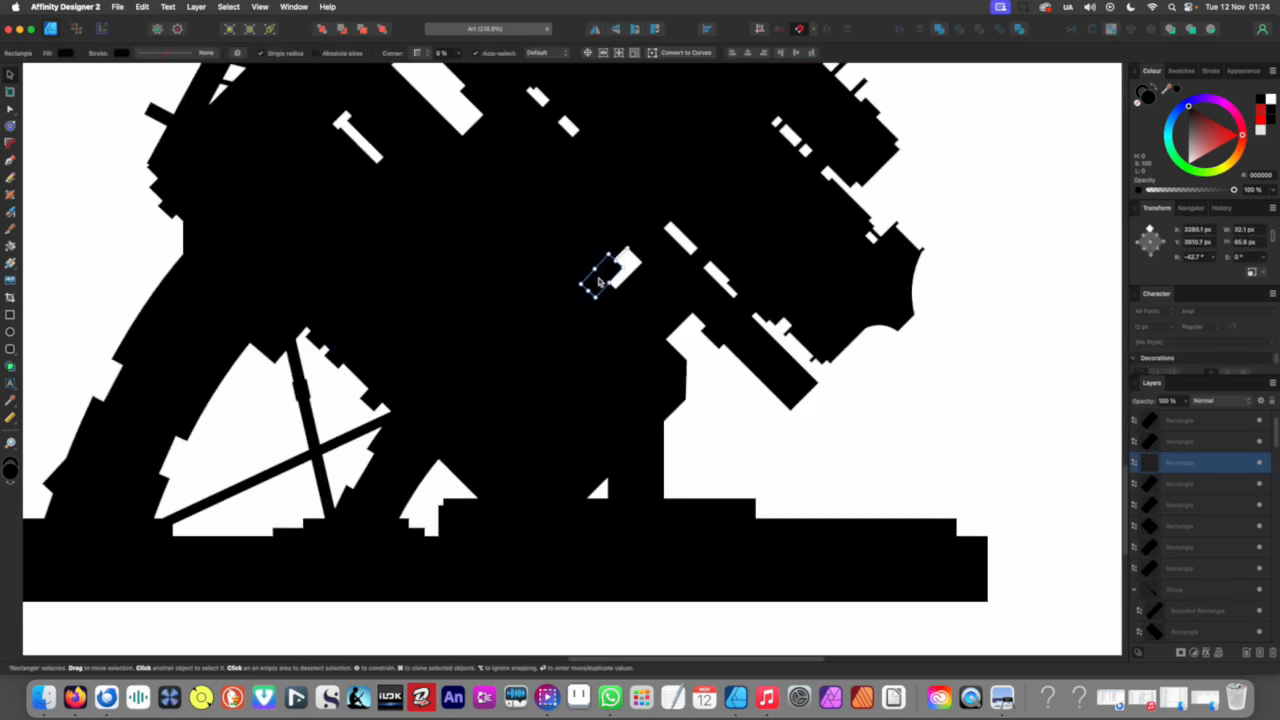
pyautogui.moveTo(660, 368); pyautogui.dragTo(667, 398)
pyautogui.scroll(-10, 556, 298)
pyautogui.click(452, 378)
# Step: Place another small black rectangle copy on the body's lower edge beside the smaller curved leg
pyautogui.scroll(5, 503, 311)
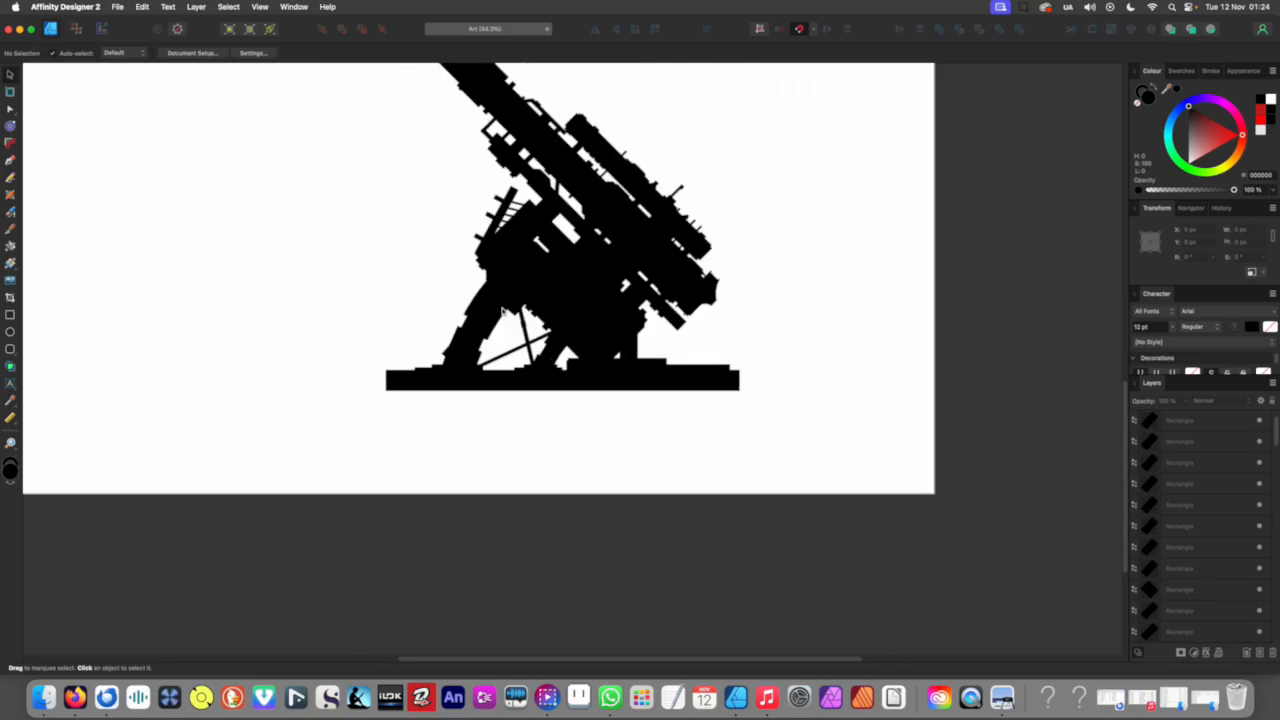
pyautogui.scroll(5, 503, 311)
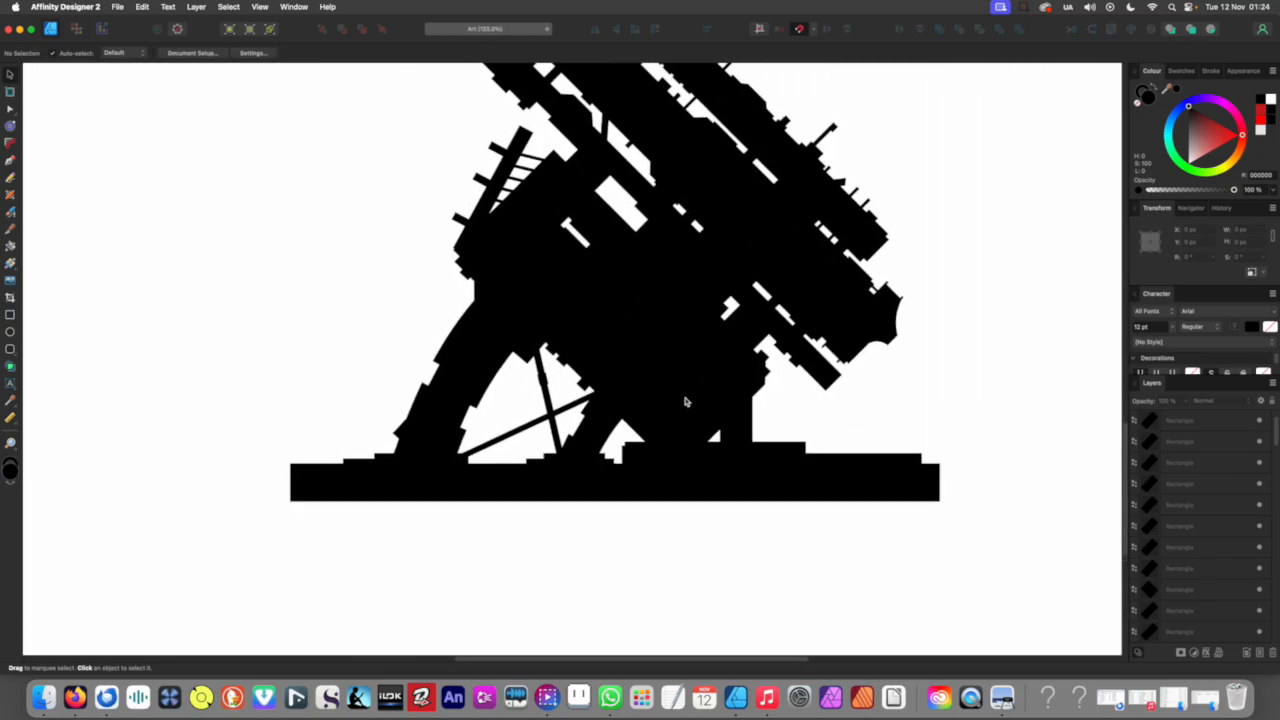
pyautogui.click(753, 365)
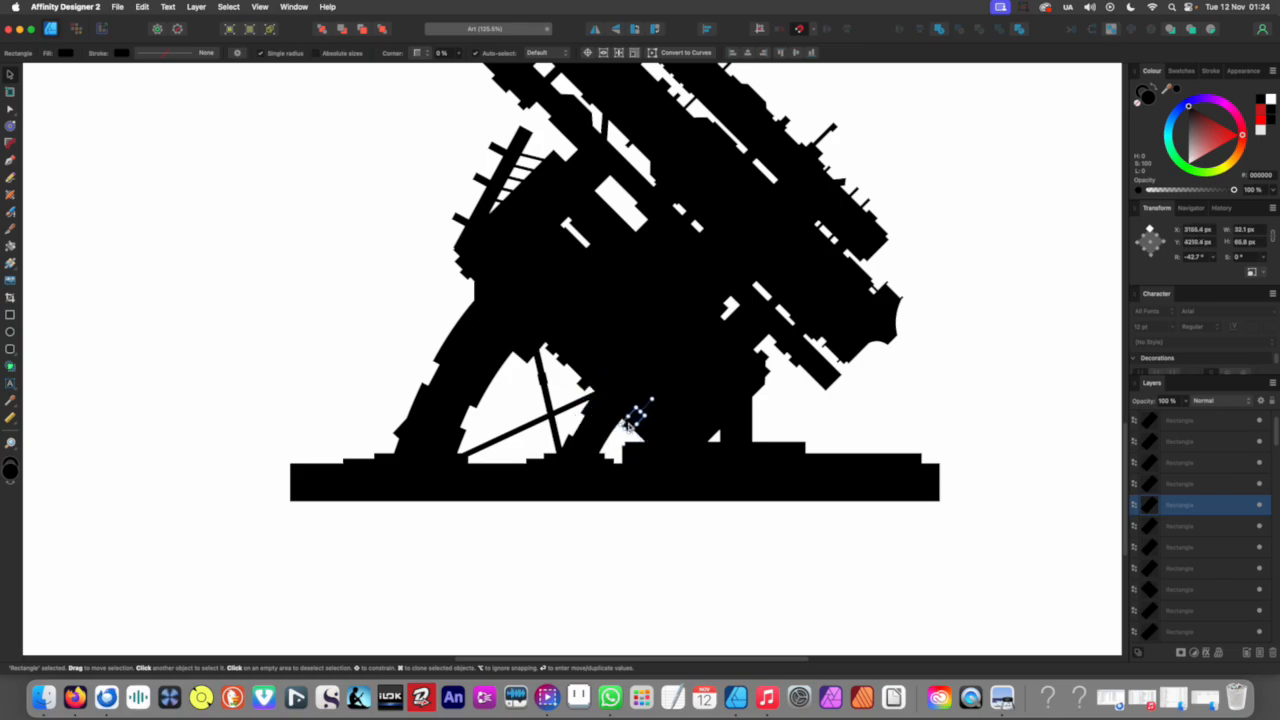
# Step: Copy a small black rectangle to the large leg's foot, then shrink it to a tiny piece at the base's stepped edge
pyautogui.moveTo(381, 447); pyautogui.dragTo(428, 430)
pyautogui.scroll(8, 428, 430)
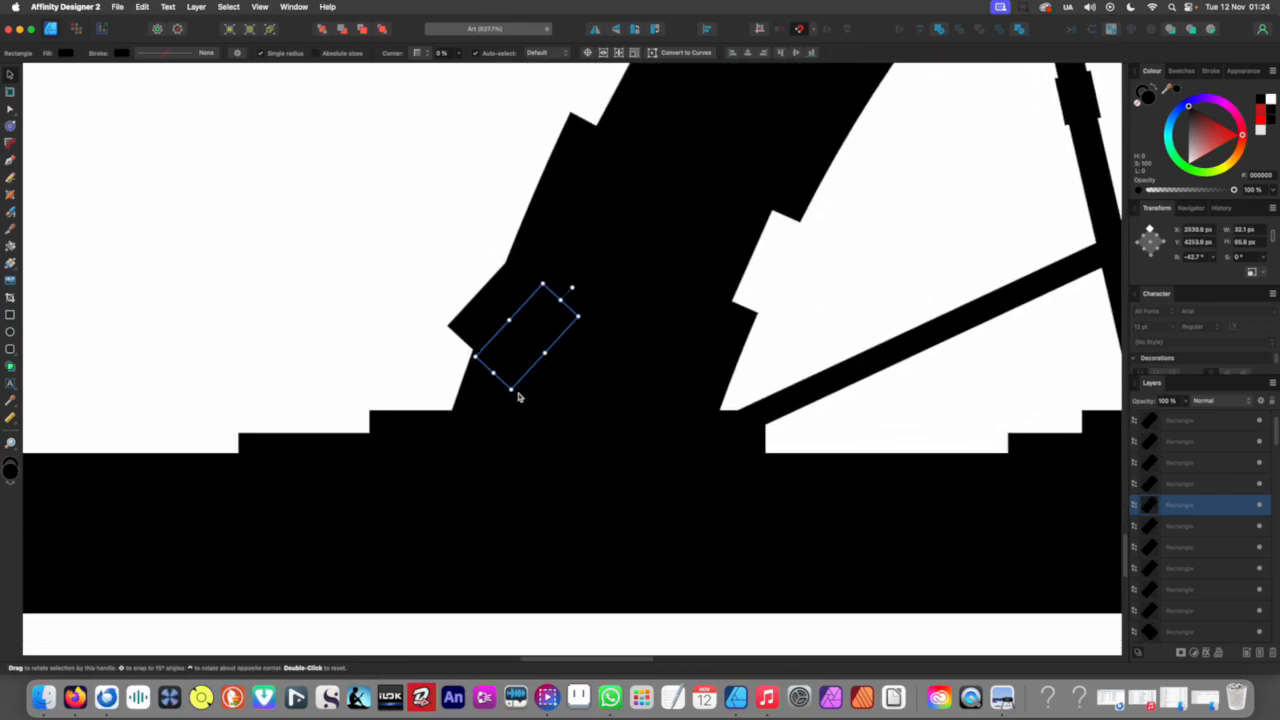
pyautogui.moveTo(510, 389); pyautogui.dragTo(494, 338)
pyautogui.moveTo(363, 425); pyautogui.dragTo(383, 417)
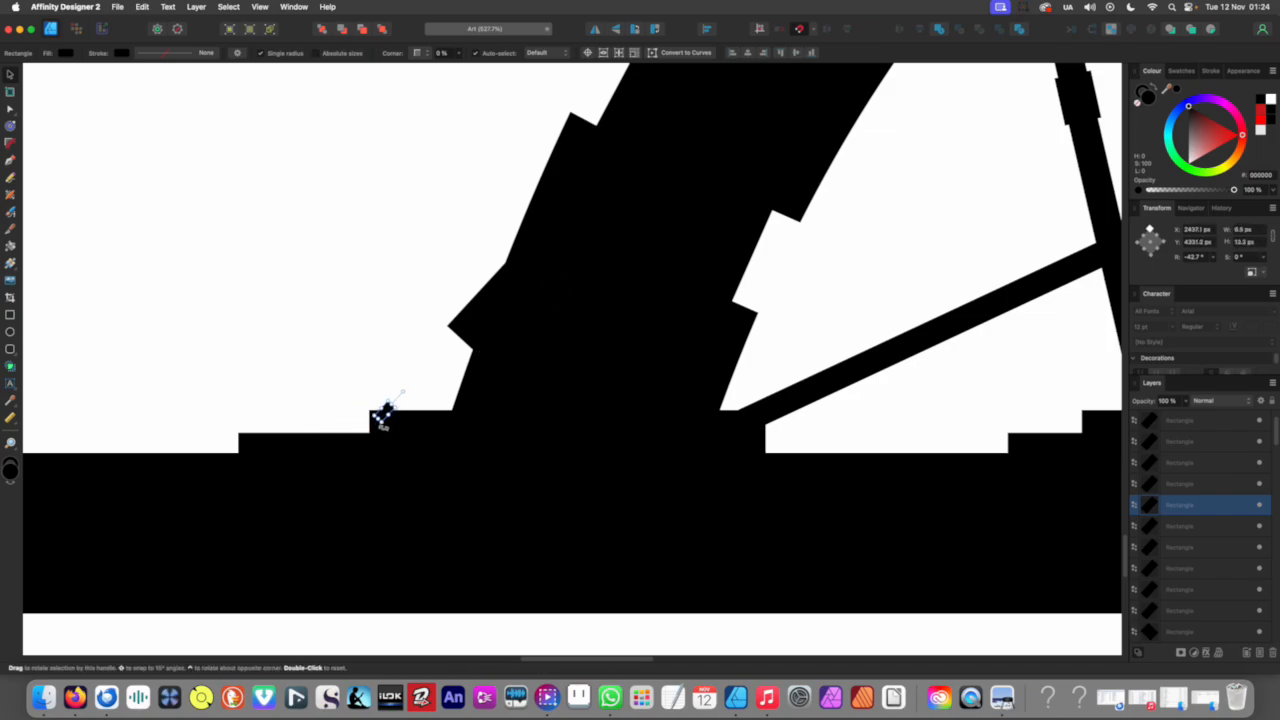
# Step: Straighten the tiny rectangle to 0° at about 6.5 by 9.5 px and duplicate it into an evenly spaced row of three above the base's upper step
pyautogui.scroll(5, 376, 415)
pyautogui.moveTo(391, 406); pyautogui.dragTo(467, 389)
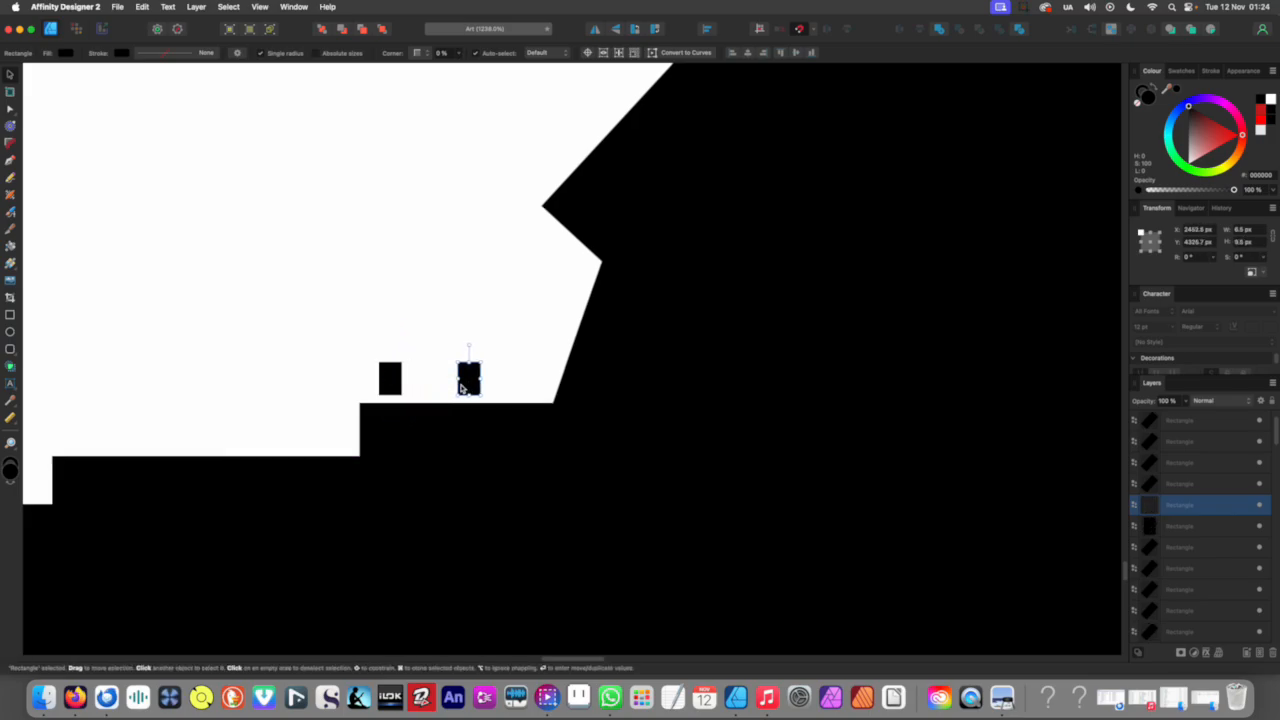
pyautogui.press('super+j')
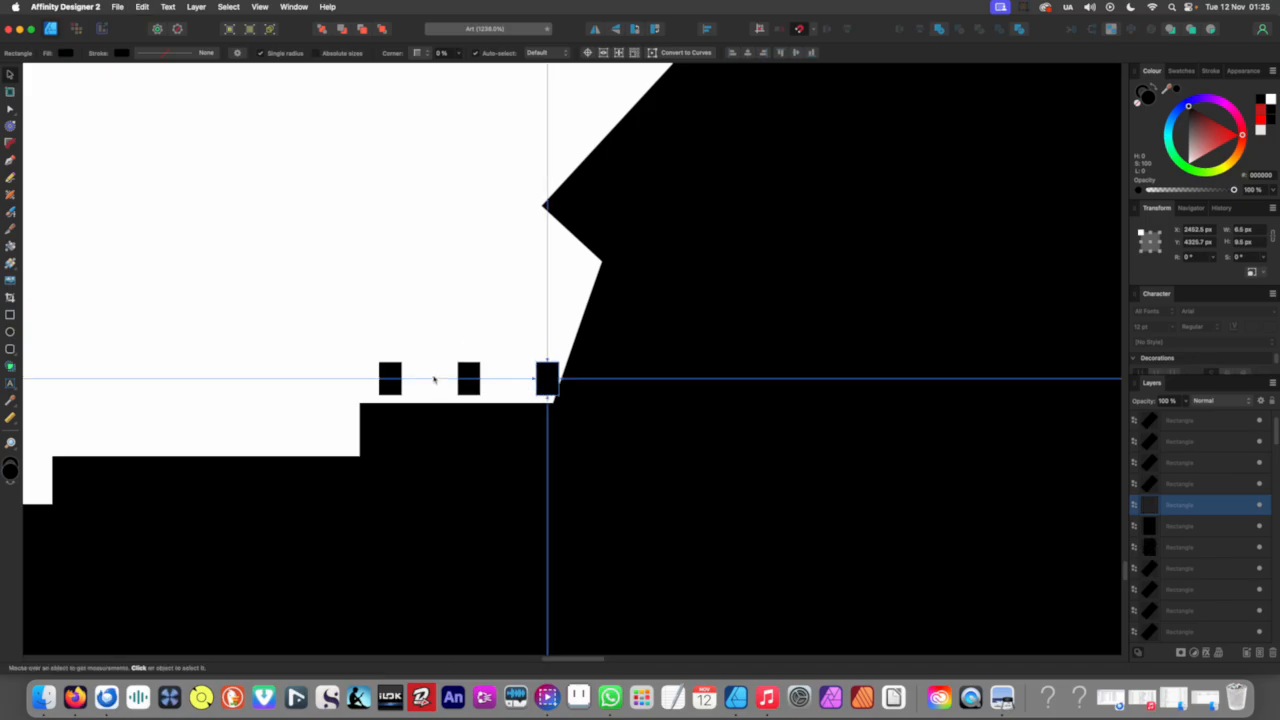
pyautogui.scroll(-10, 416, 473)
pyautogui.click(416, 473)
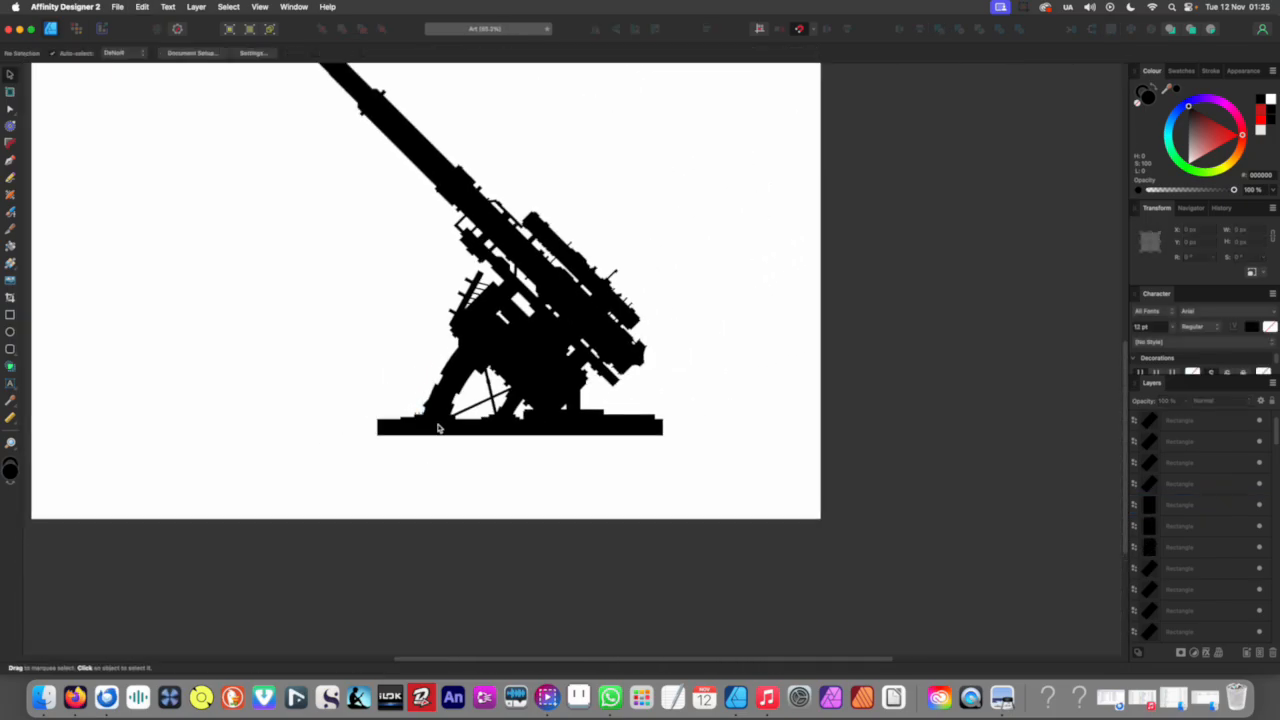
# Step: Duplicate the row of three tiny rectangles onto the next lower step of the base
pyautogui.scroll(10, 416, 473)
pyautogui.moveTo(353, 340); pyautogui.dragTo(338, 388)
pyautogui.scroll(-6, 350, 400)
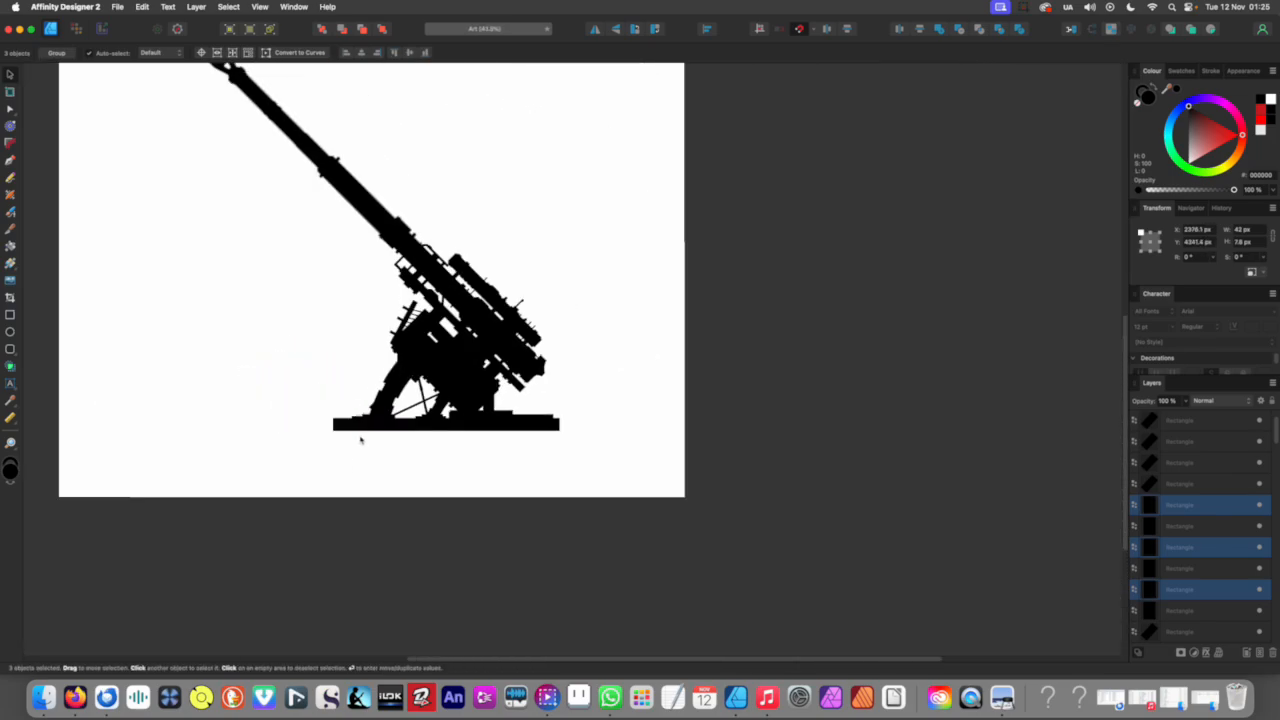
pyautogui.click(390, 460)
# Step: Draw a long thin black rectangle about 1360 px long extending from one end of the base, and copy it to the opposite end
pyautogui.hscroll(-2, 394, 463)
pyautogui.scroll(10, 523, 451)
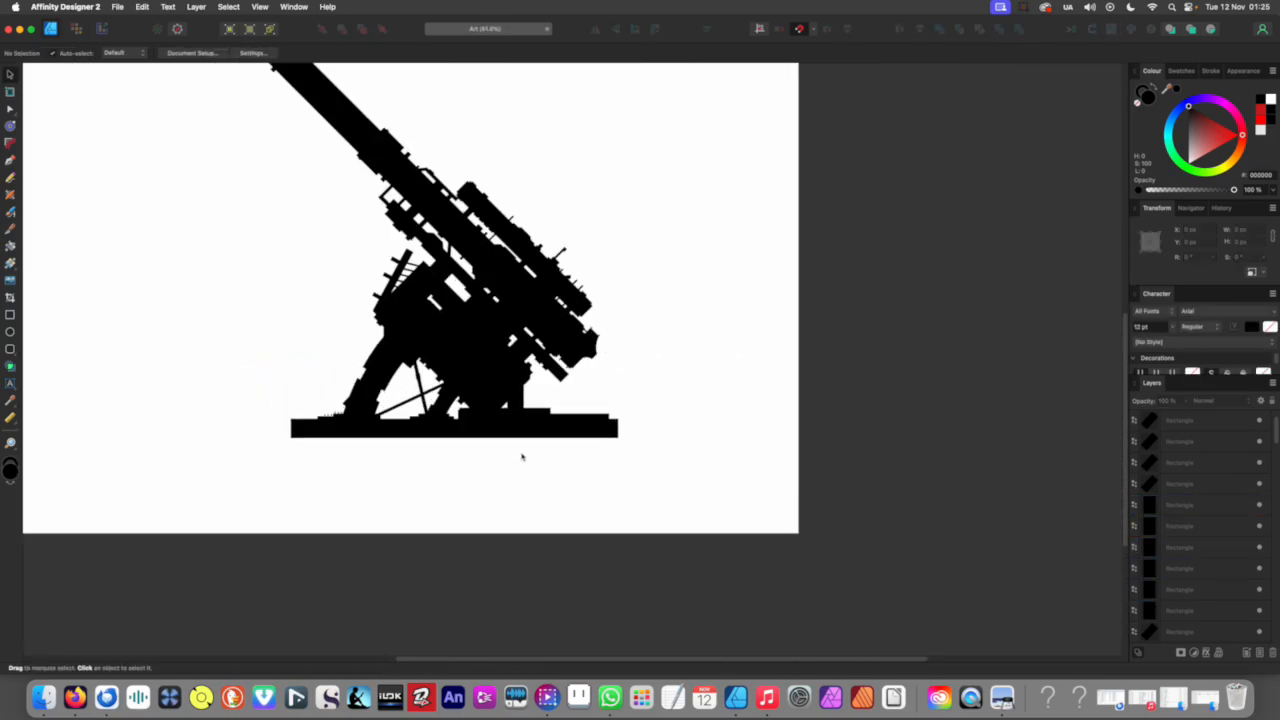
pyautogui.click(663, 480)
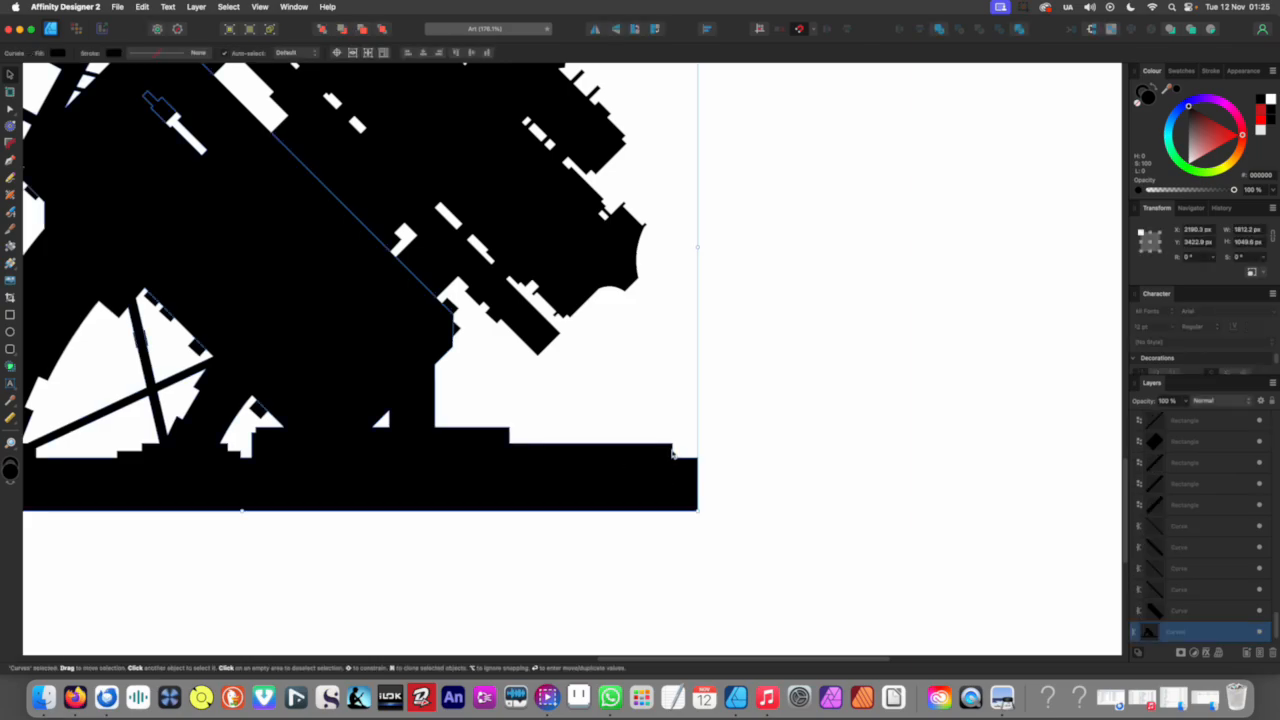
pyautogui.scroll(-8, 655, 470)
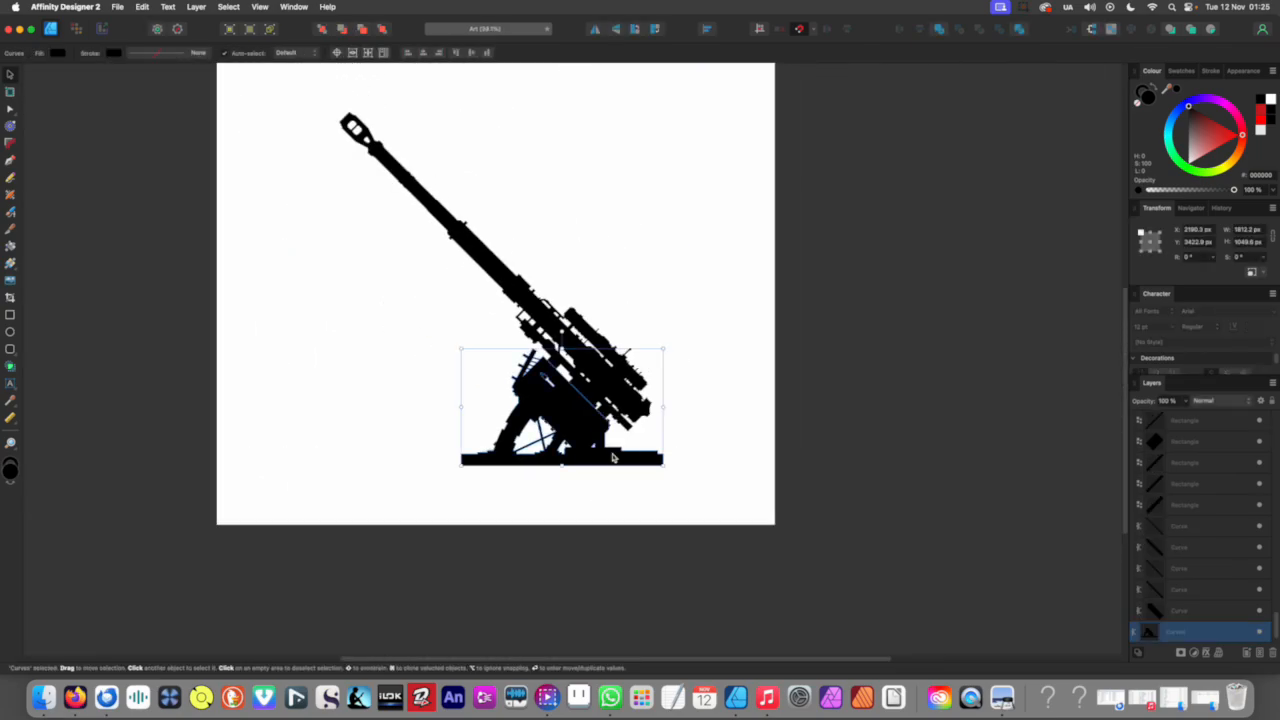
pyautogui.click(614, 480)
pyautogui.scroll(2, 609, 458)
pyautogui.hscroll(-1, 600, 461)
pyautogui.click(14, 315)
pyautogui.moveTo(468, 489); pyautogui.dragTo(292, 483)
pyautogui.press('v')
pyautogui.moveTo(424, 490); pyautogui.dragTo(761, 472)
pyautogui.scroll(-5, 508, 438)
pyautogui.click(460, 477)
pyautogui.scroll(3, 460, 477)
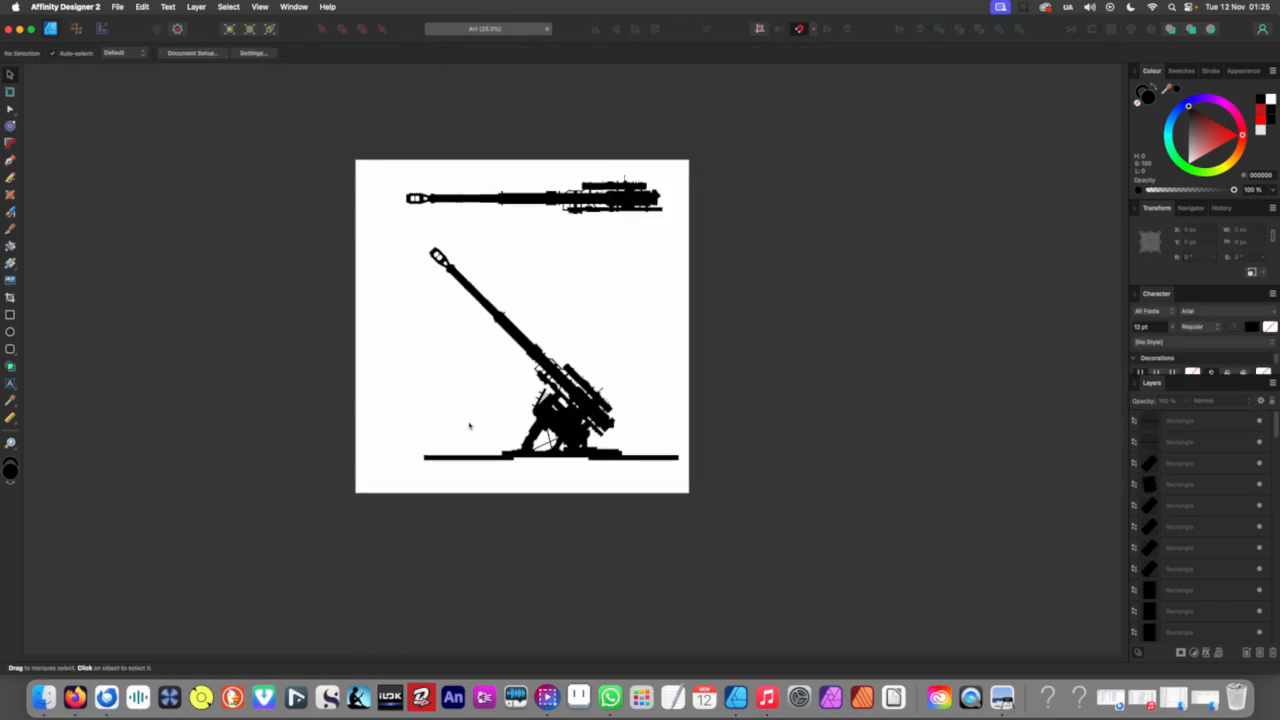
# Step: Draw a thicker black rectangle about 644 px wide over the thin arm, beside the base's large-leg end
pyautogui.hscroll(-2, 469, 429)
pyautogui.scroll(5, 503, 412)
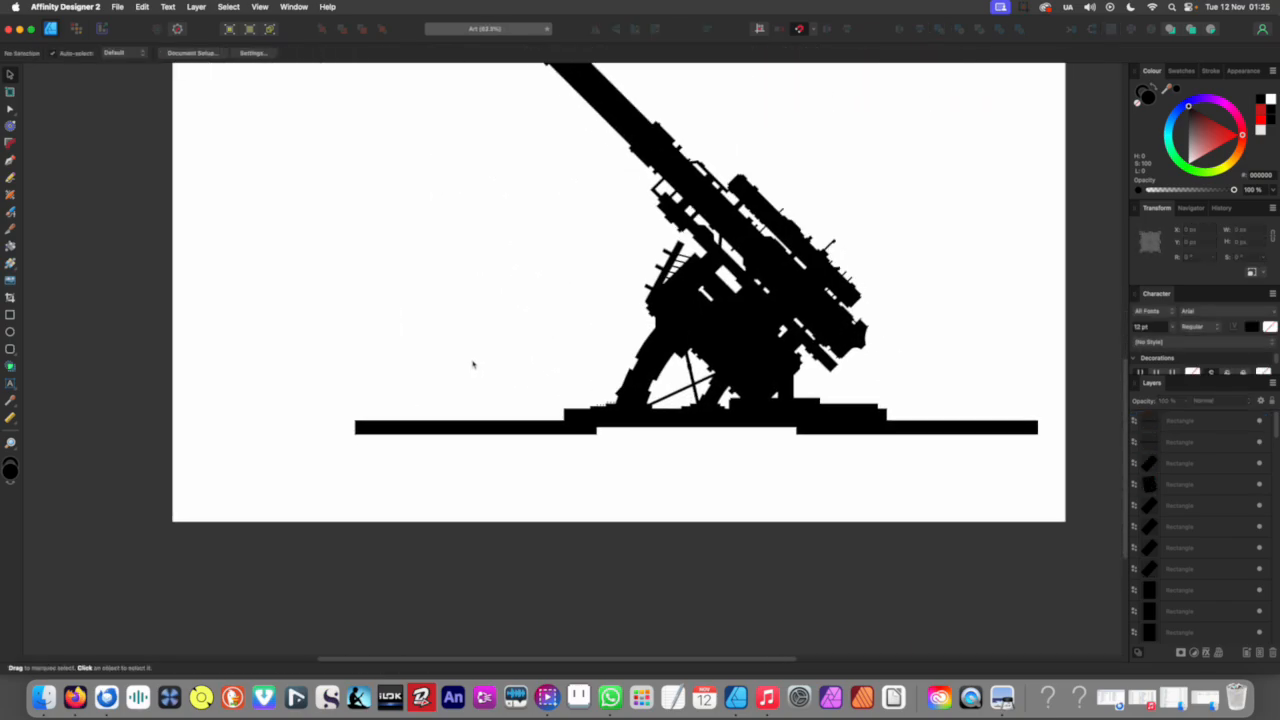
pyautogui.click(10, 316)
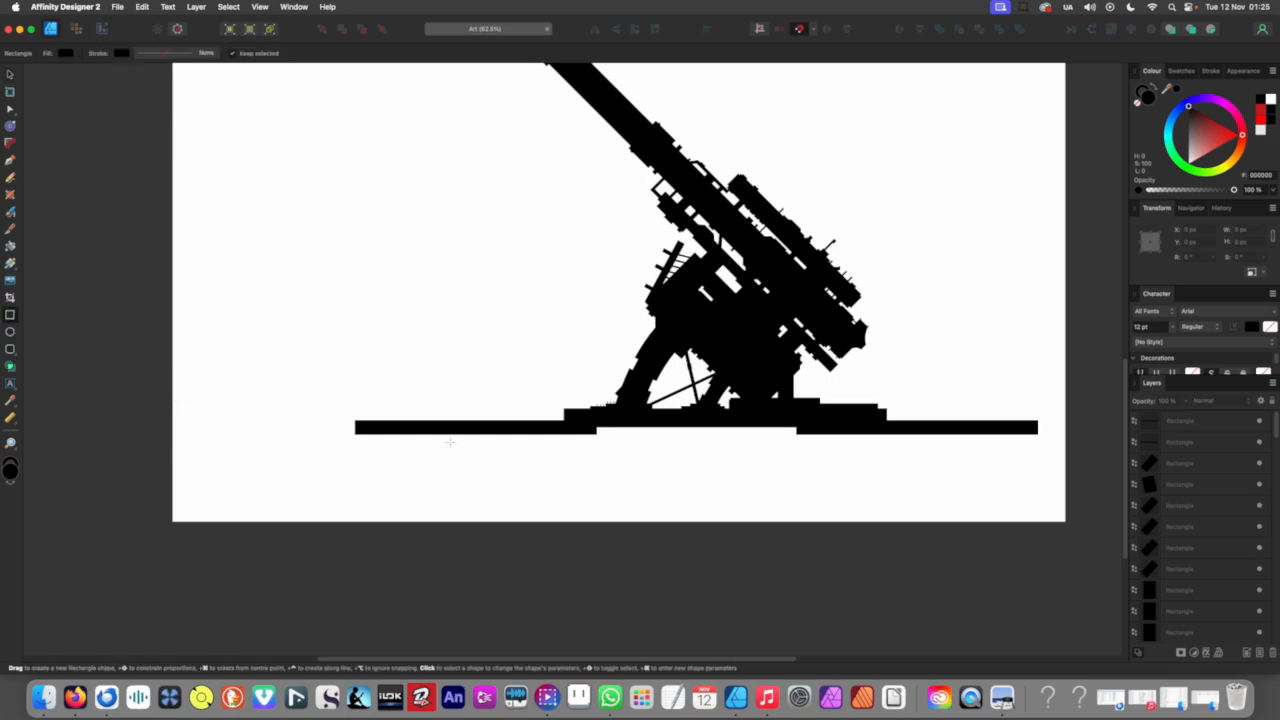
pyautogui.moveTo(572, 406); pyautogui.dragTo(457, 438)
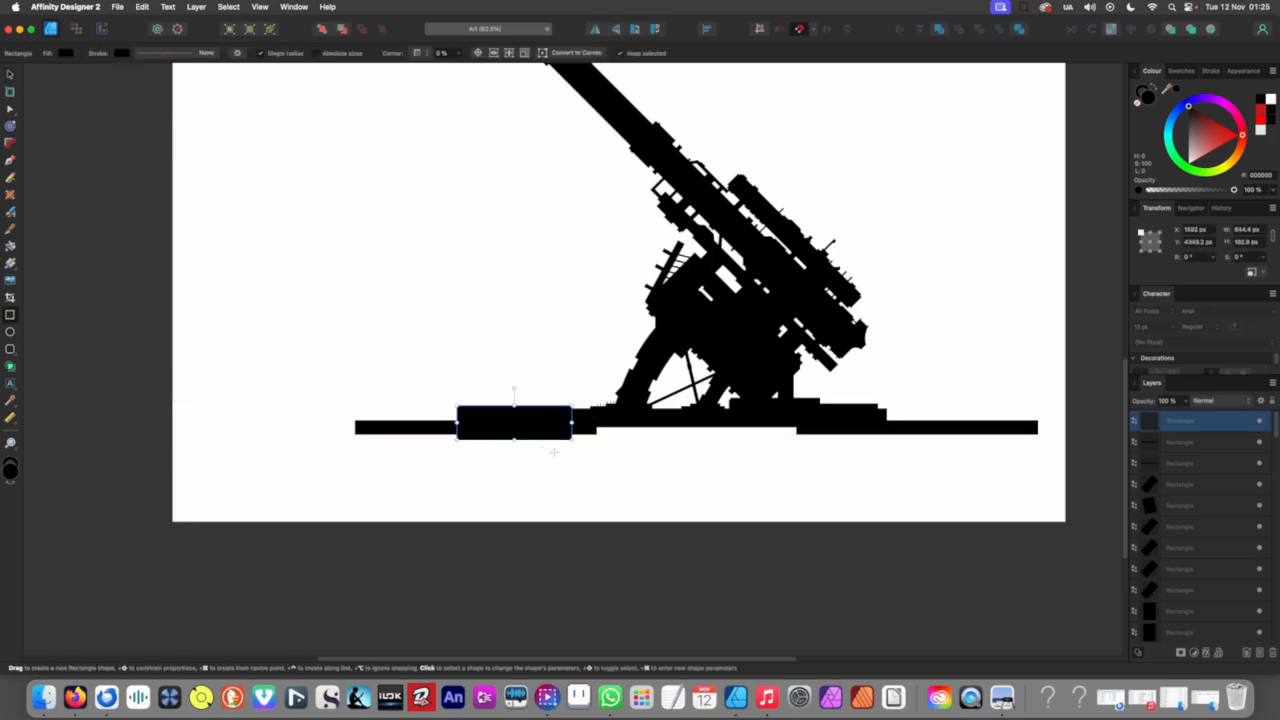
pyautogui.hscroll(5, 417, 432)
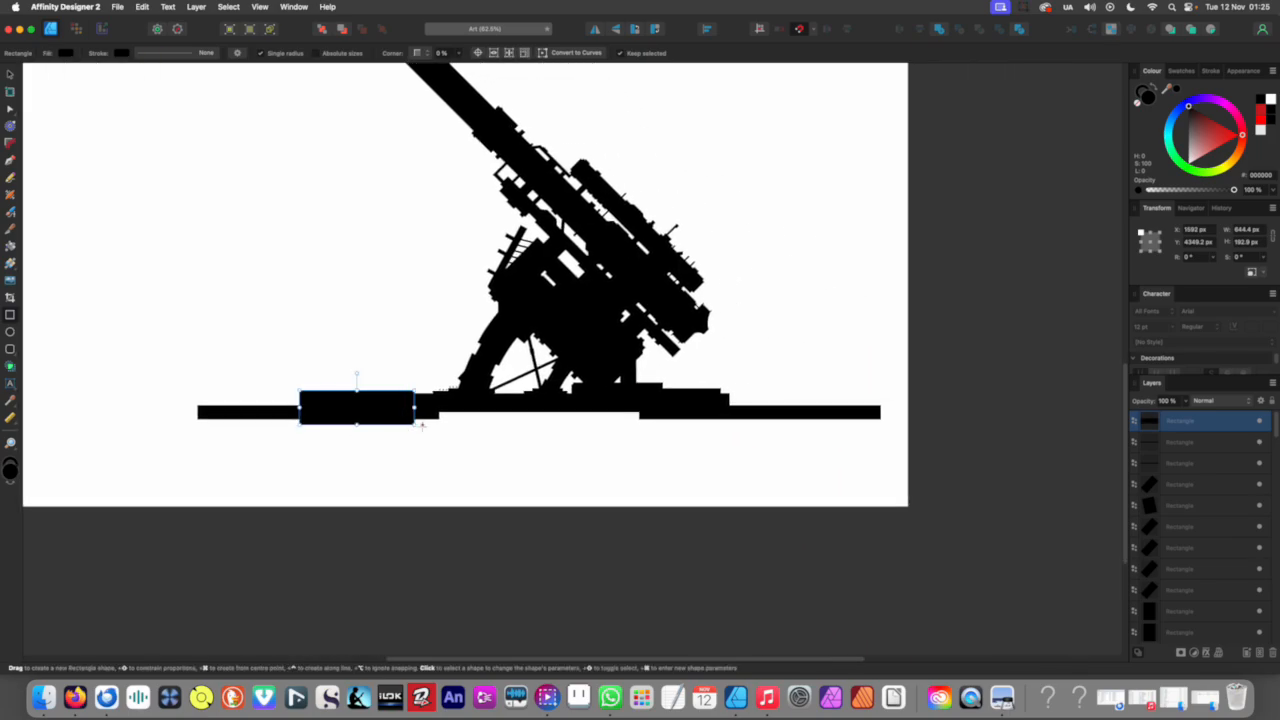
pyautogui.press('v')
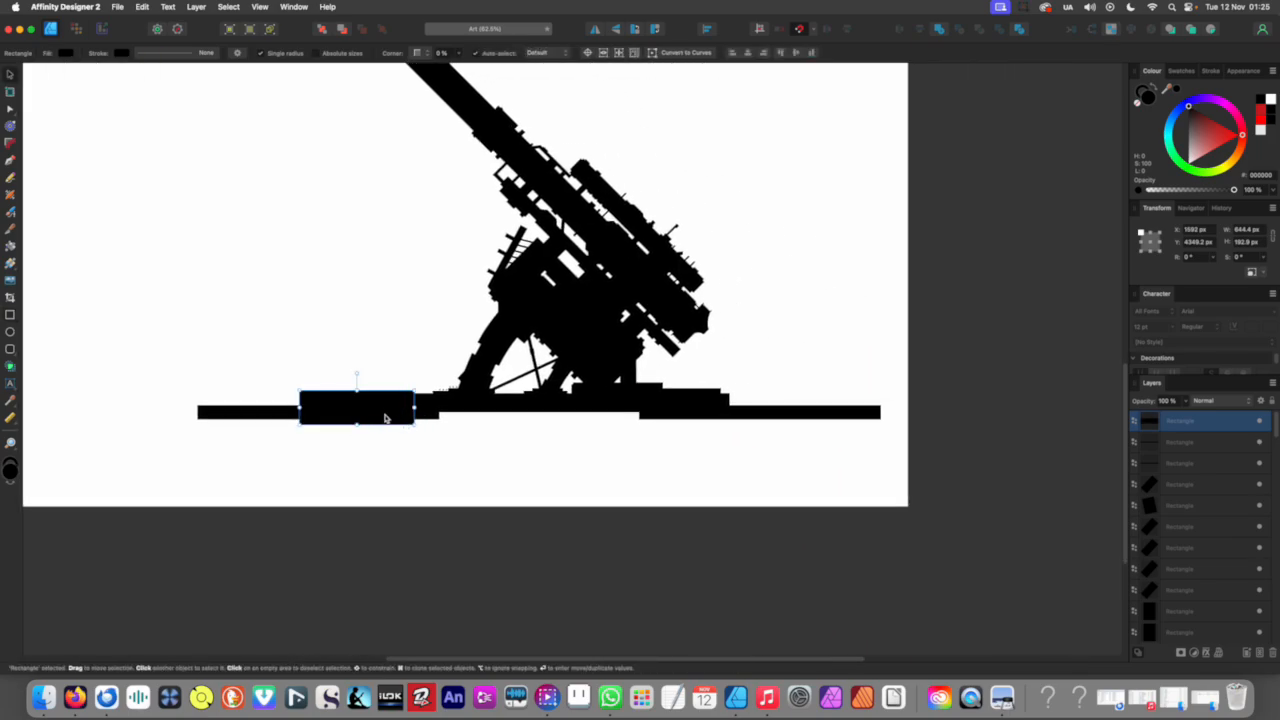
# Step: Rotate the thin arm beside the large leg to 5° and shorten its inner end so it stops within the thick block
pyautogui.hscroll(-4, 380, 430)
pyautogui.click(320, 421)
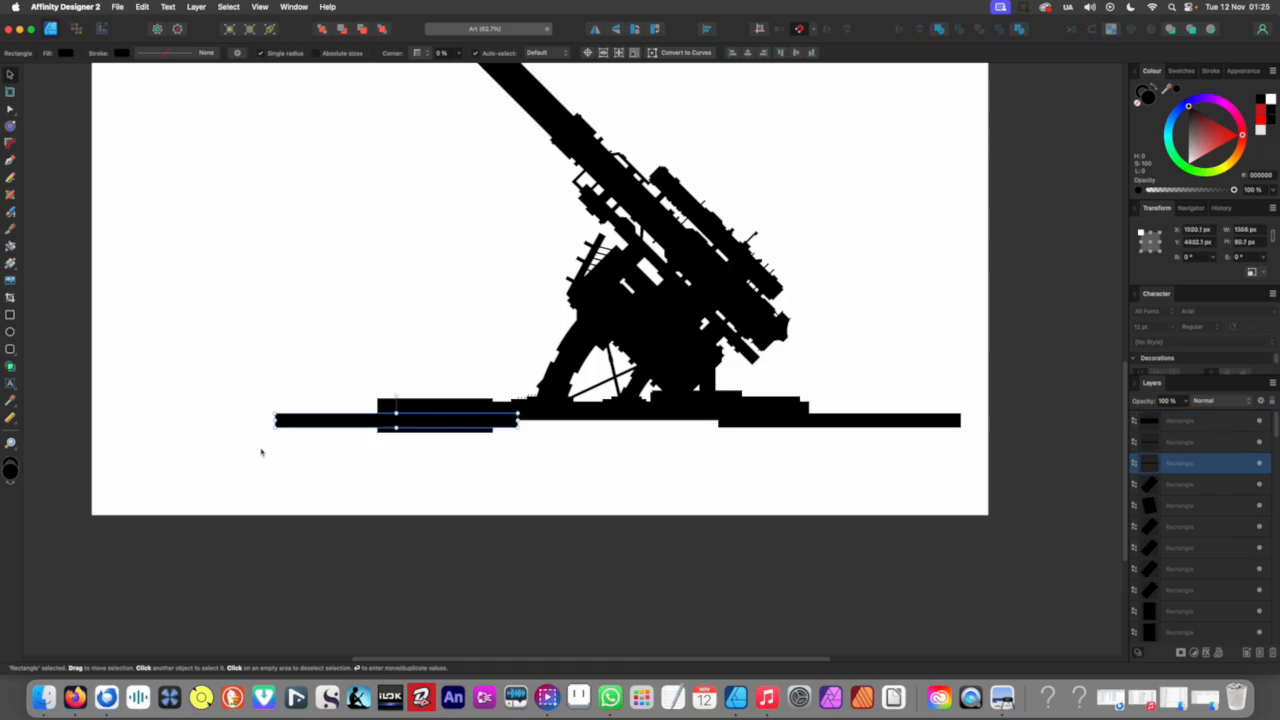
pyautogui.moveTo(271, 433); pyautogui.dragTo(270, 444)
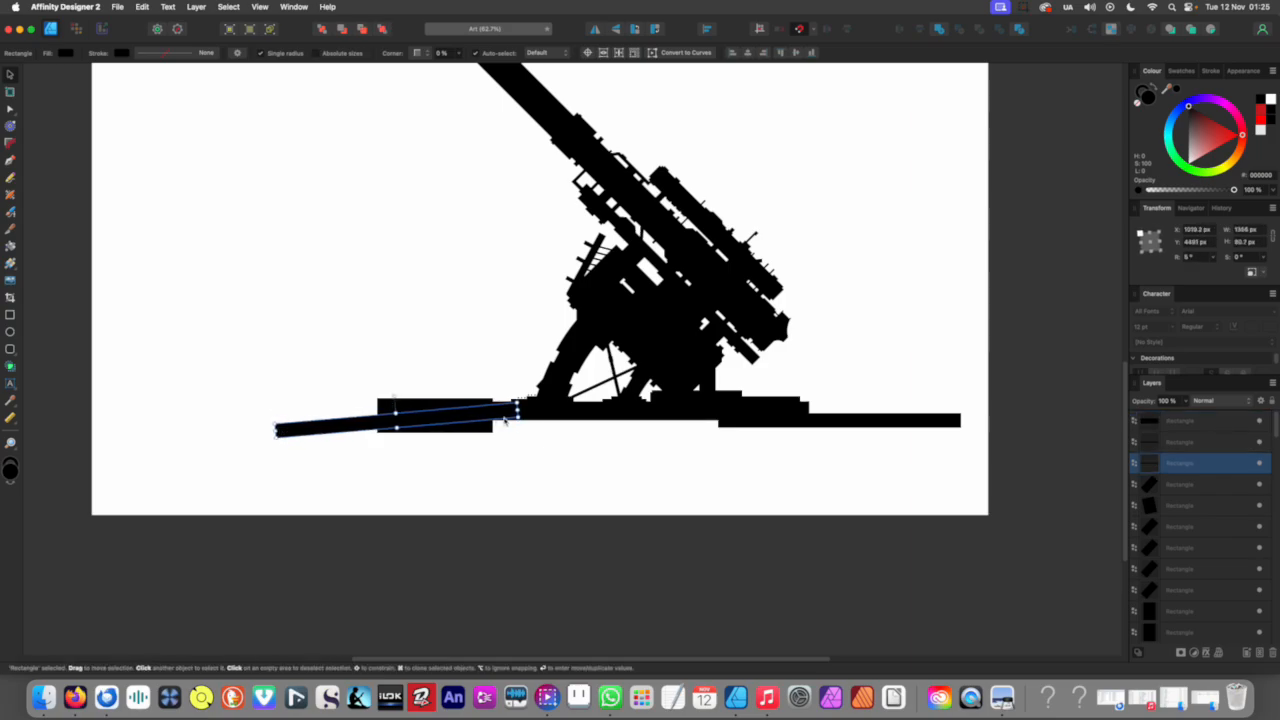
pyautogui.moveTo(518, 411); pyautogui.dragTo(472, 413)
pyautogui.scroll(-6, 430, 450)
pyautogui.click(449, 466)
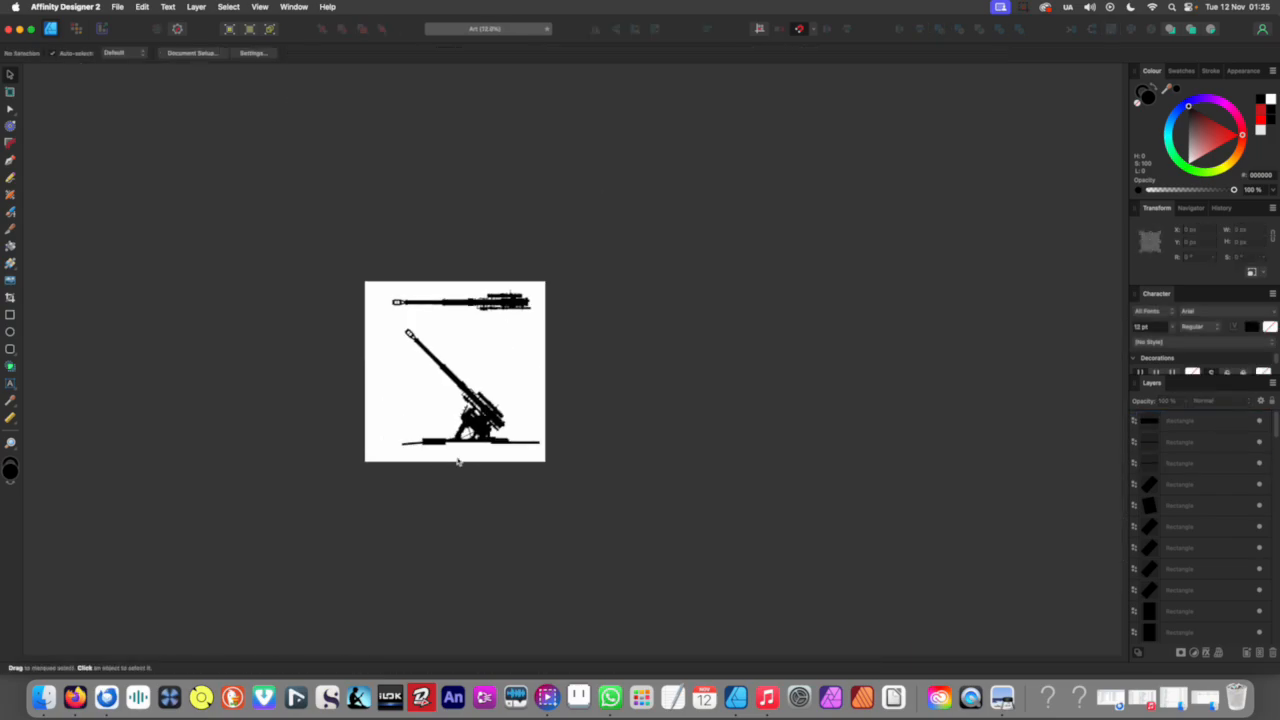
pyautogui.scroll(5, 455, 456)
pyautogui.hscroll(-4, 379, 455)
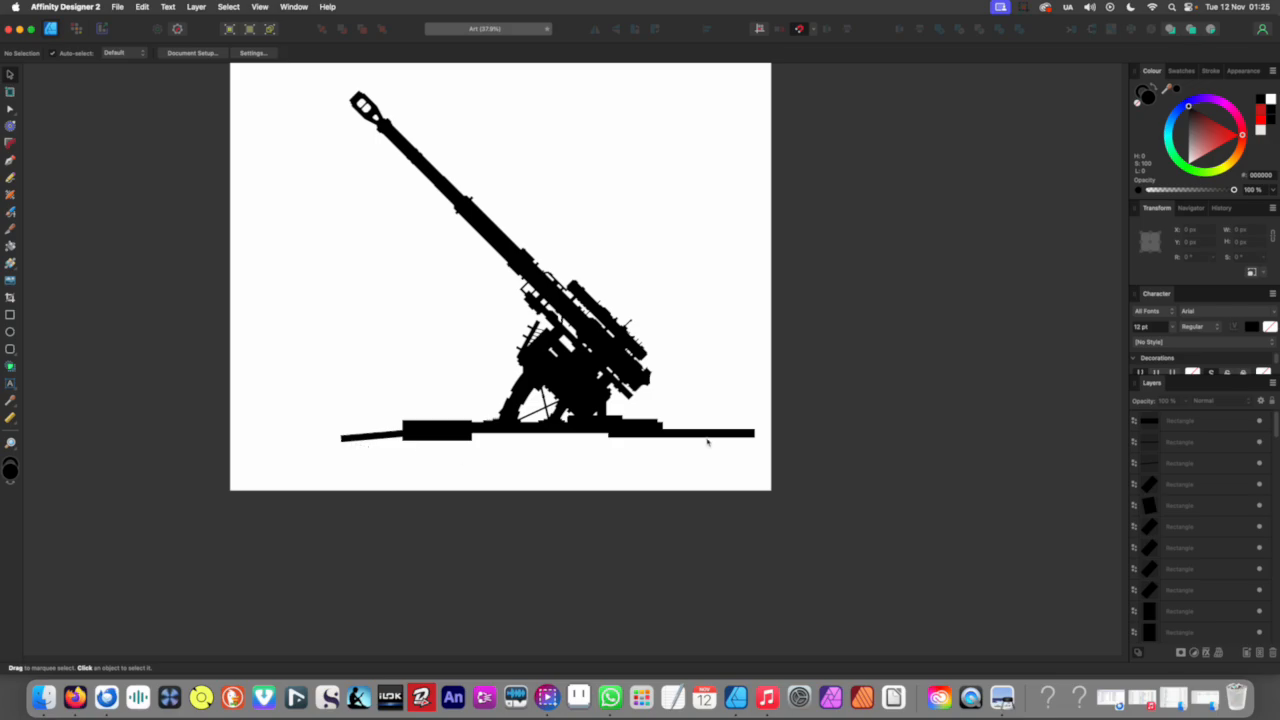
# Step: Delete the straight arm at the opposite end and replace it with a horizontally flipped copy of the block and tilted arm
pyautogui.click(702, 432)
pyautogui.press('Delete')
pyautogui.moveTo(303, 373); pyautogui.dragTo(666, 389)
pyautogui.click(595, 30)
pyautogui.moveTo(533, 430); pyautogui.dragTo(676, 433)
pyautogui.scroll(-3, 606, 438)
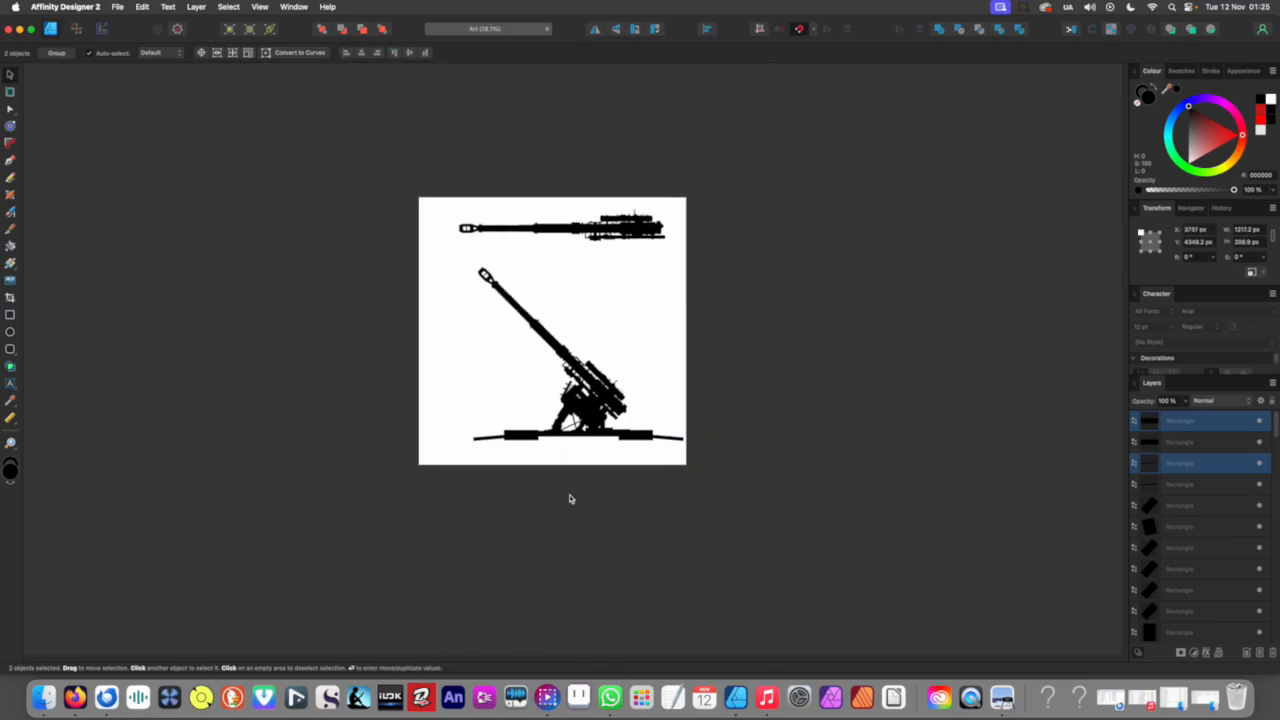
# Step: Select the whole elevated gun with its base and scale it down to about 2249 by 1858 px near the page's middle
pyautogui.click(570, 499)
pyautogui.moveTo(810, 528); pyautogui.dragTo(170, 250)
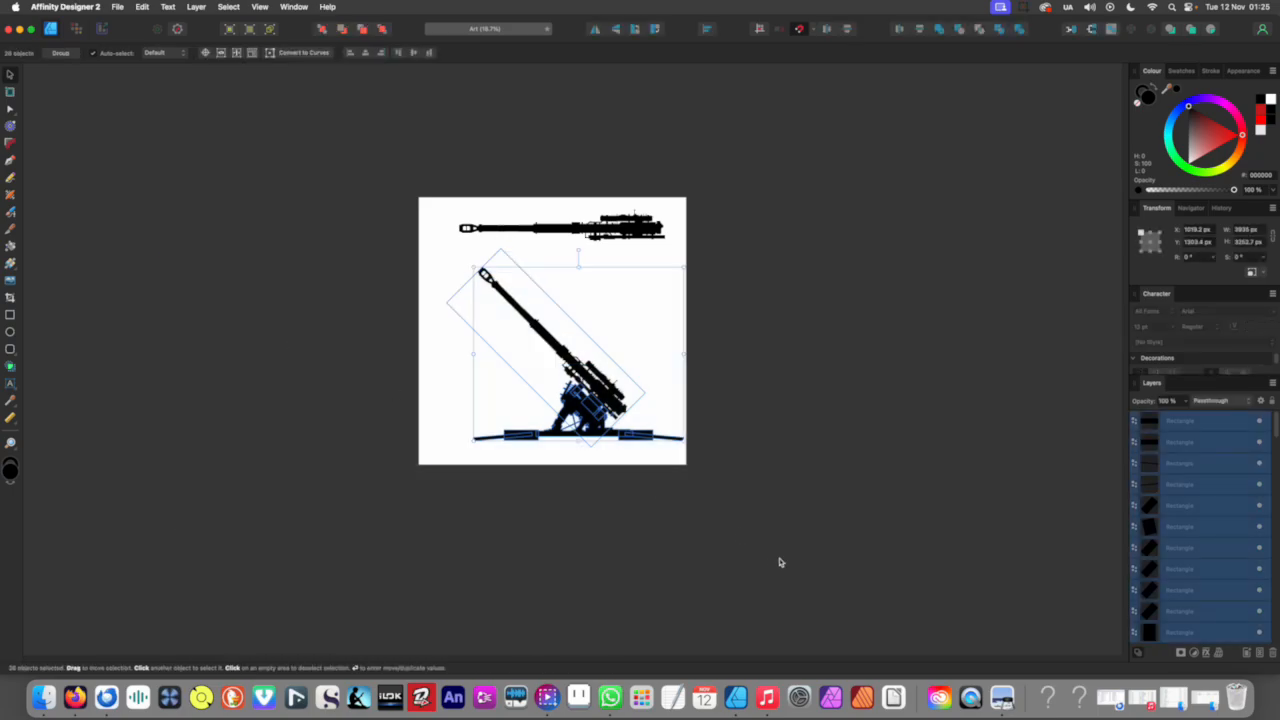
pyautogui.moveTo(684, 438); pyautogui.dragTo(559, 367)
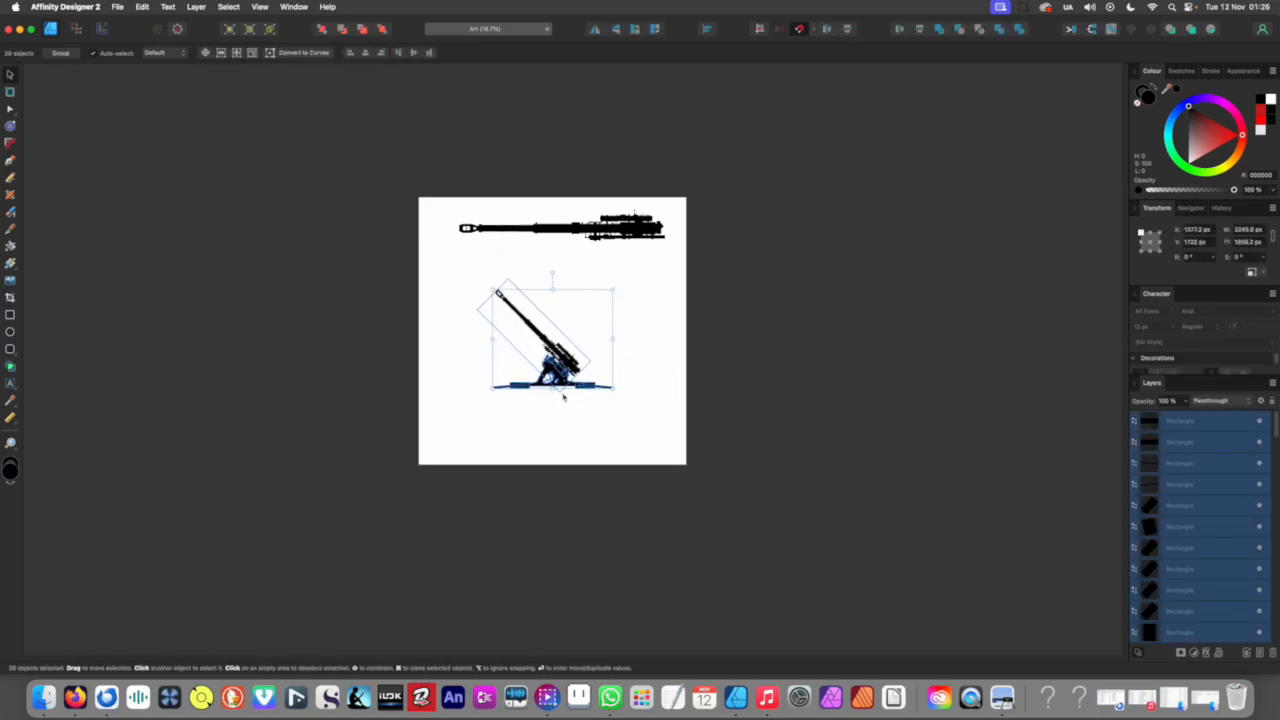
pyautogui.click(561, 403)
# Step: Examine the scaled gun's base, side blocks and tilted arms up close and against the whole page
pyautogui.scroll(1, 561, 403)
pyautogui.scroll(2, 561, 403)
pyautogui.scroll(4, 574, 426)
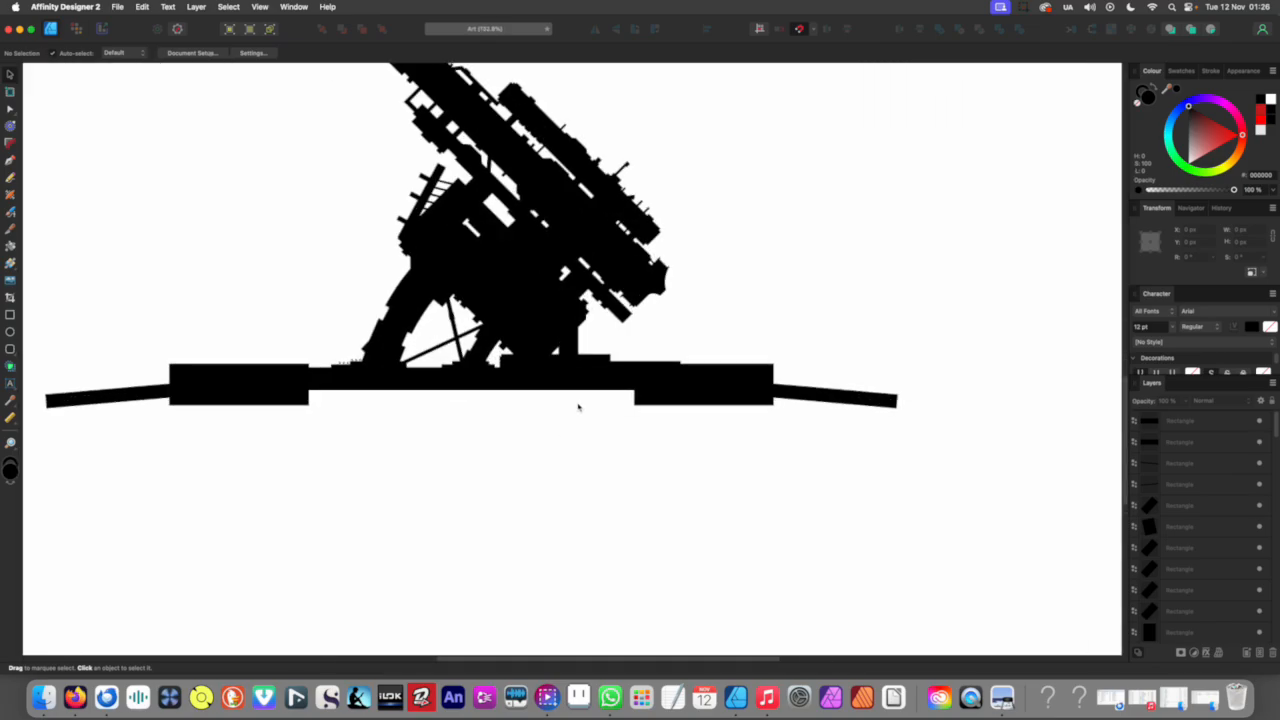
pyautogui.click(741, 446)
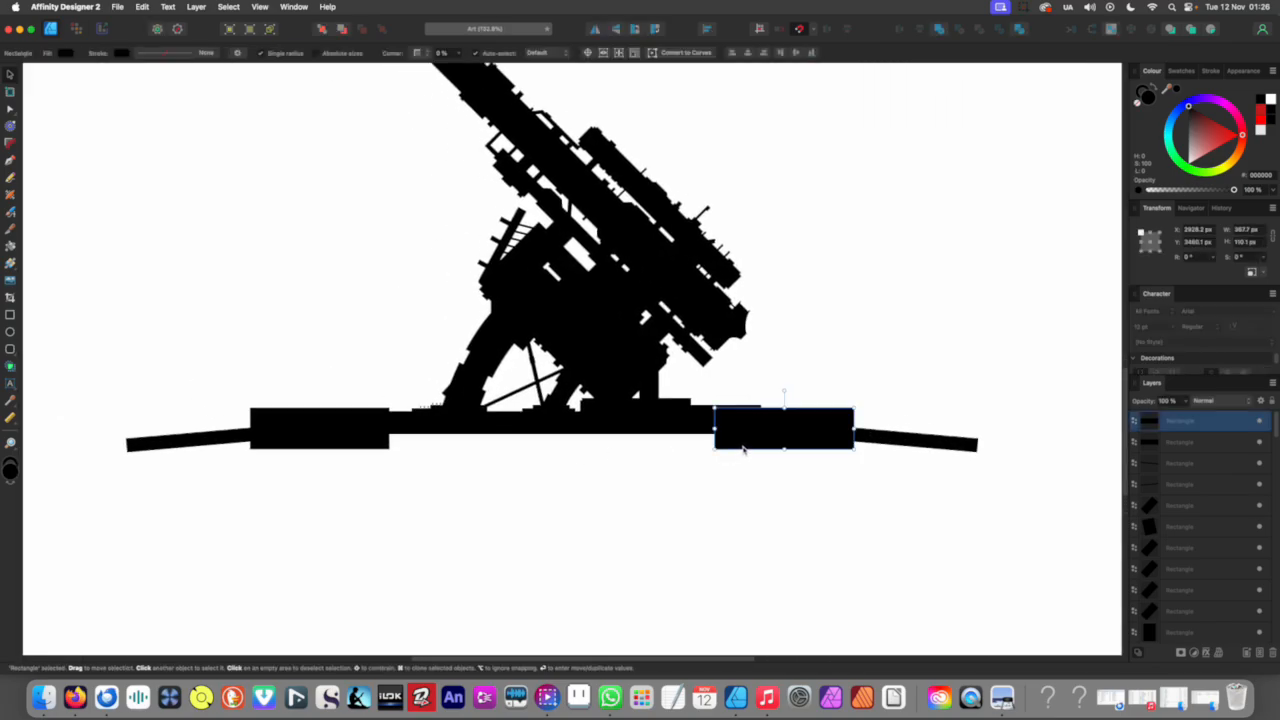
pyautogui.click(287, 479)
pyautogui.scroll(-6, 480, 434)
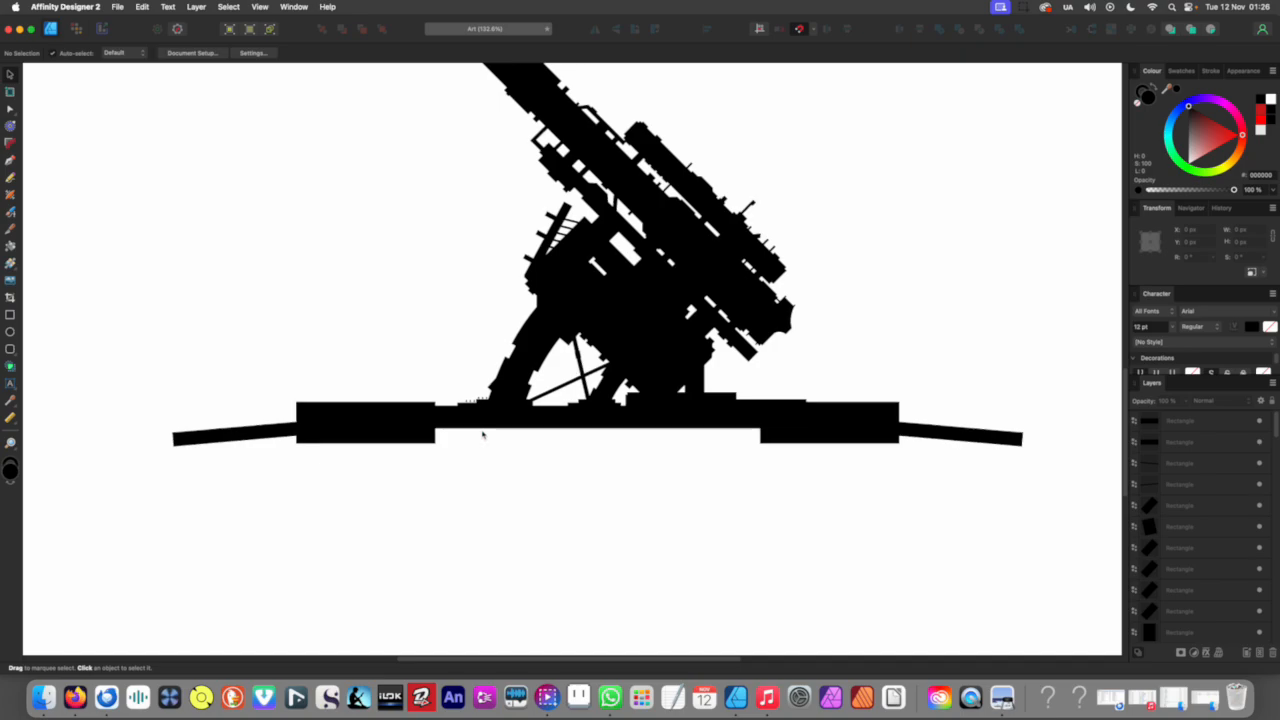
pyautogui.scroll(6, 503, 451)
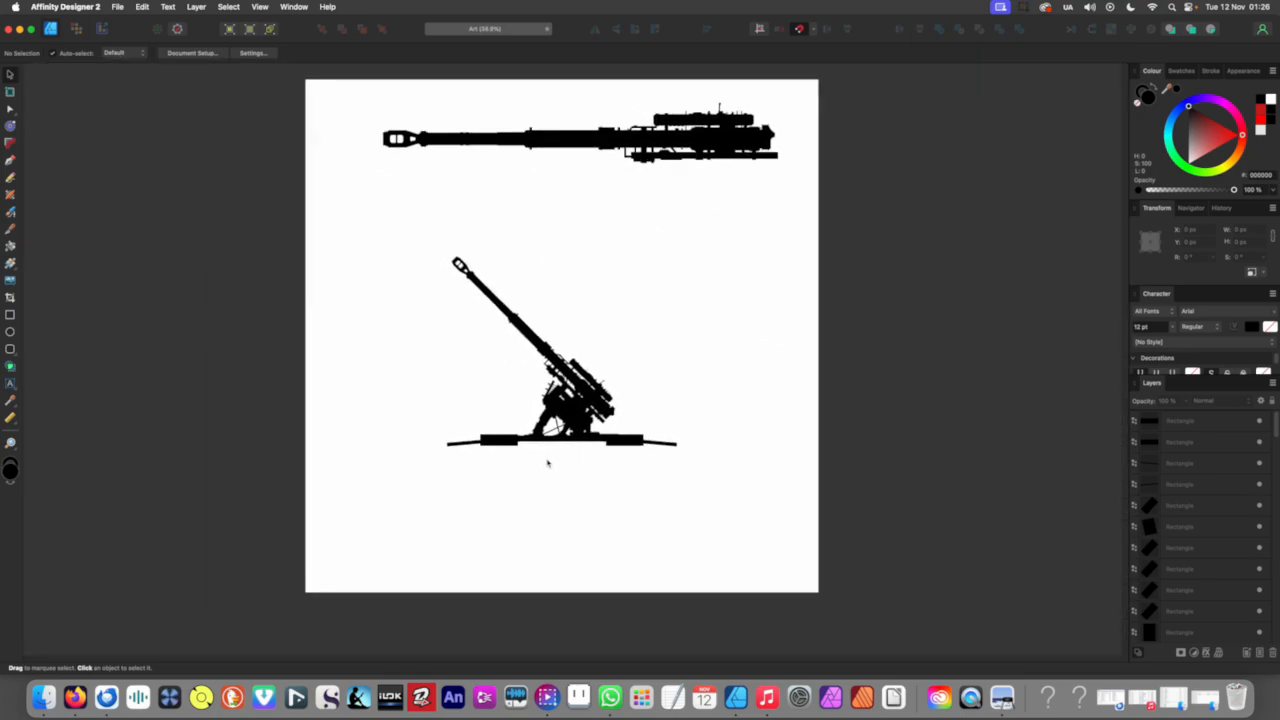
pyautogui.hscroll(-1, 590, 482)
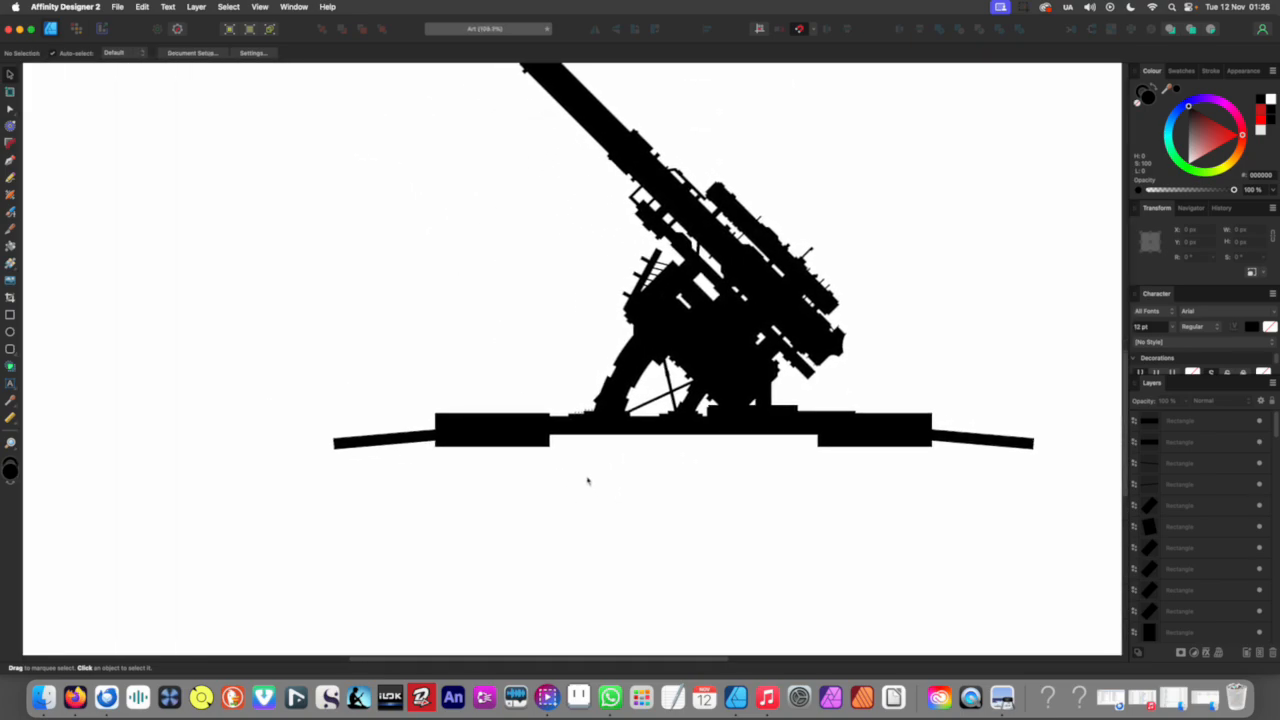
pyautogui.scroll(2, 510, 455)
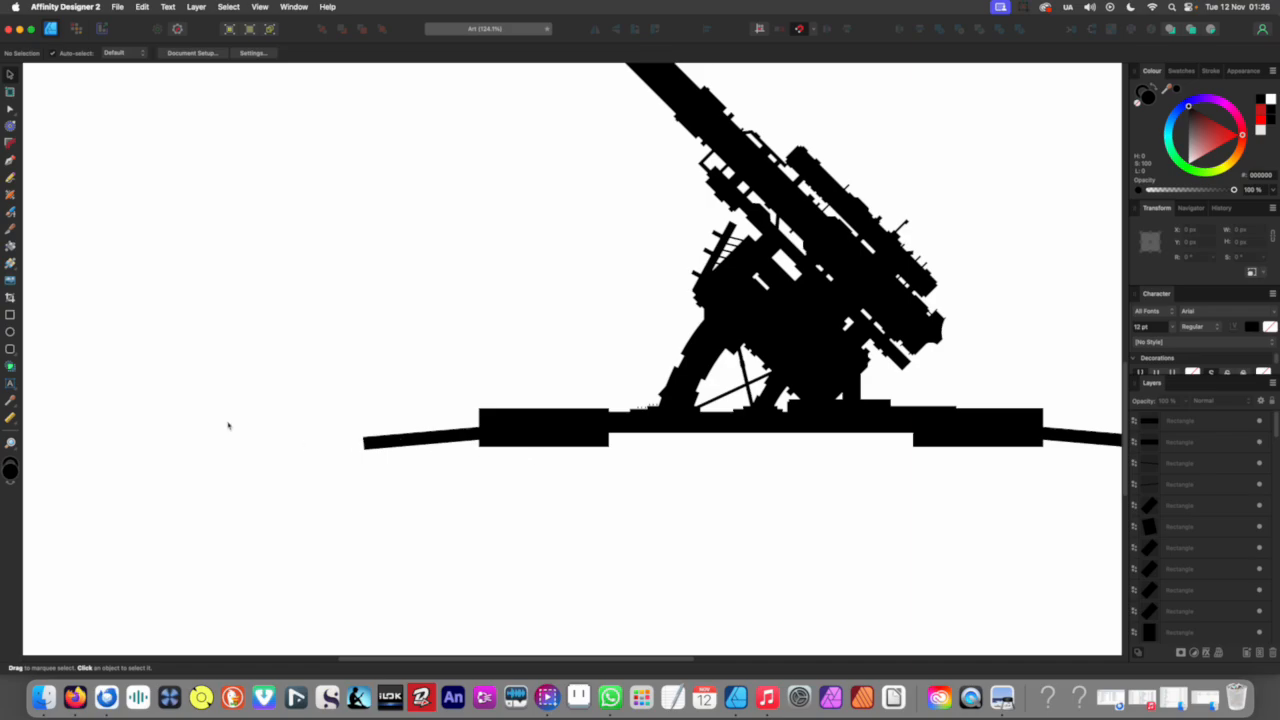
# Step: Draw a narrow upright post and a flat pad about 254 by 24.5 px as a foot at the outer end of the large-leg-side arm
pyautogui.click(10, 315)
pyautogui.moveTo(370, 428); pyautogui.dragTo(436, 469)
pyautogui.scroll(4, 383, 458)
pyautogui.click(388, 394)
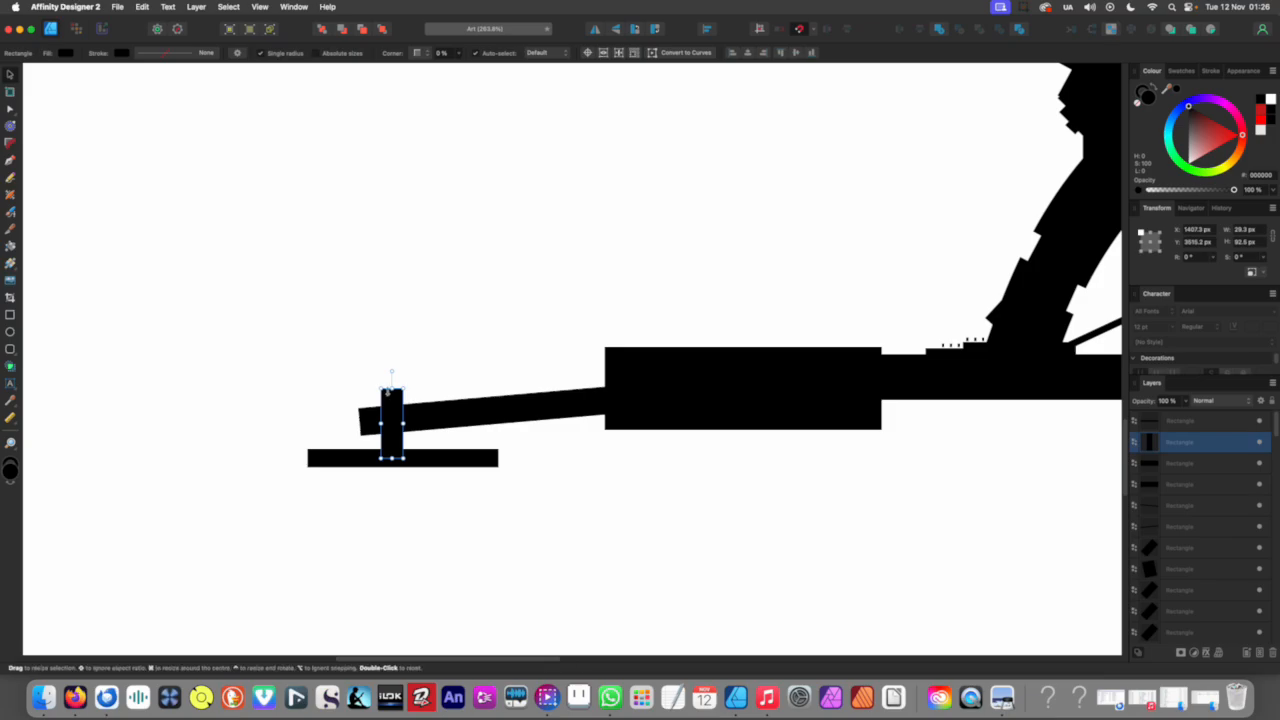
pyautogui.moveTo(388, 401); pyautogui.dragTo(388, 402)
pyautogui.scroll(-10, 404, 419)
pyautogui.click(410, 457)
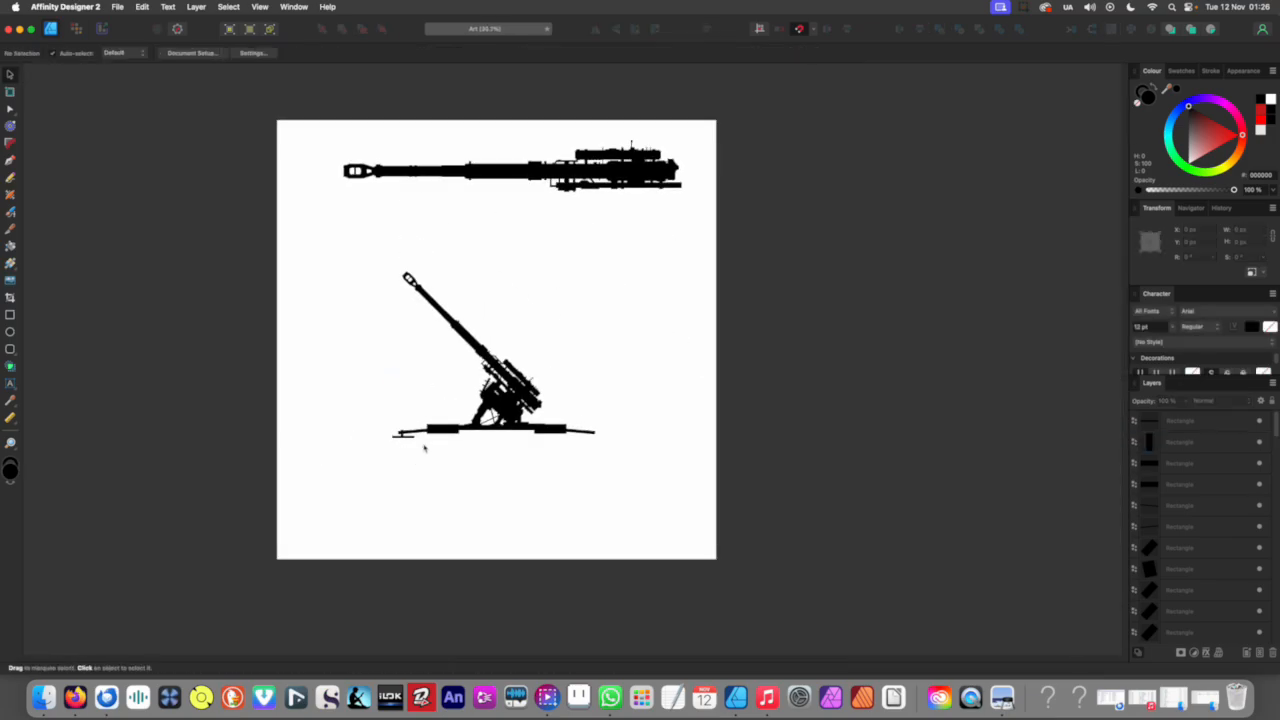
# Step: Shift the flat foot pad outward so it is centred beneath the upright post
pyautogui.scroll(4, 426, 448)
pyautogui.scroll(6, 400, 444)
pyautogui.click(419, 454)
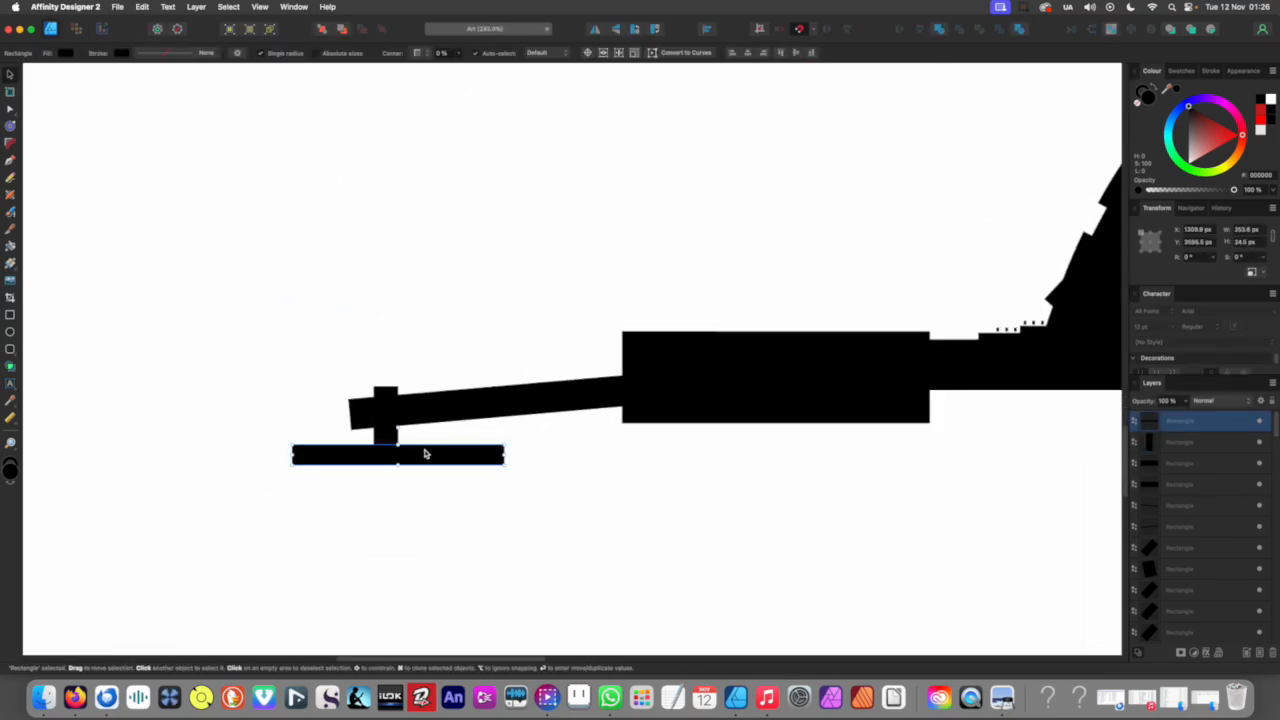
pyautogui.scroll(3, 341, 458)
pyautogui.moveTo(456, 462); pyautogui.dragTo(432, 463)
pyautogui.moveTo(529, 463); pyautogui.dragTo(623, 463)
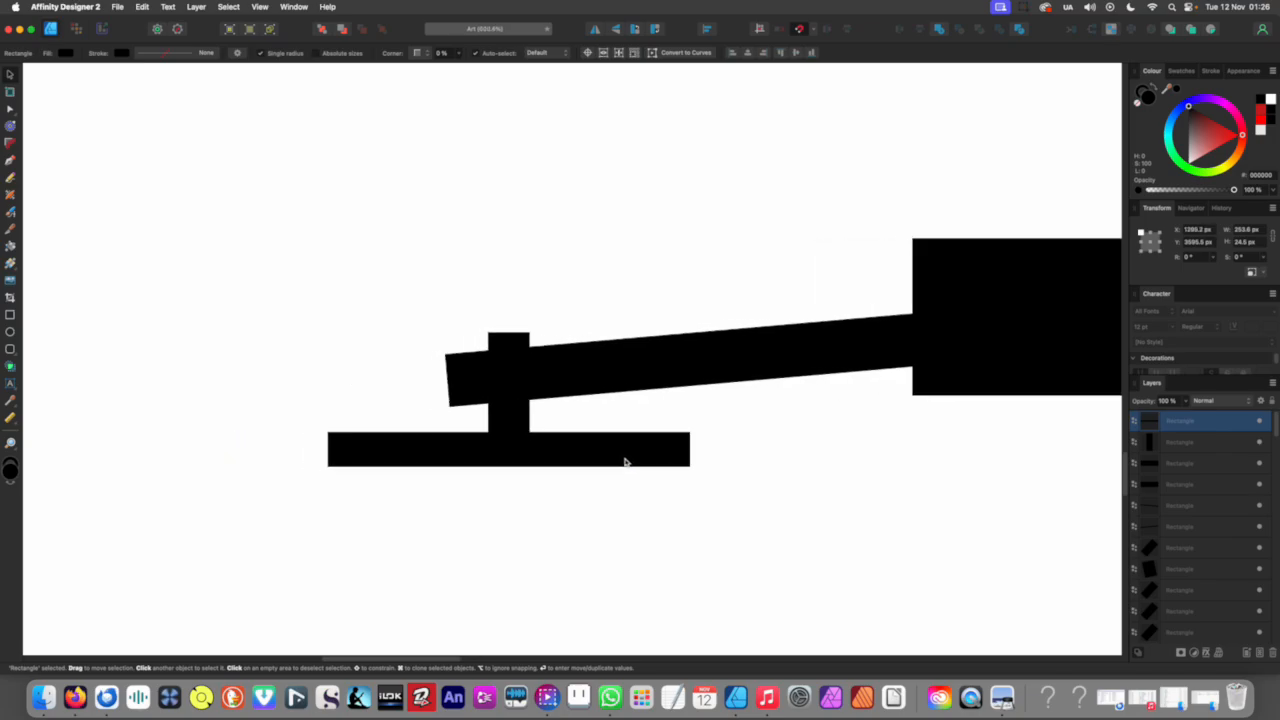
pyautogui.scroll(2, 525, 442)
pyautogui.scroll(-3, 590, 455)
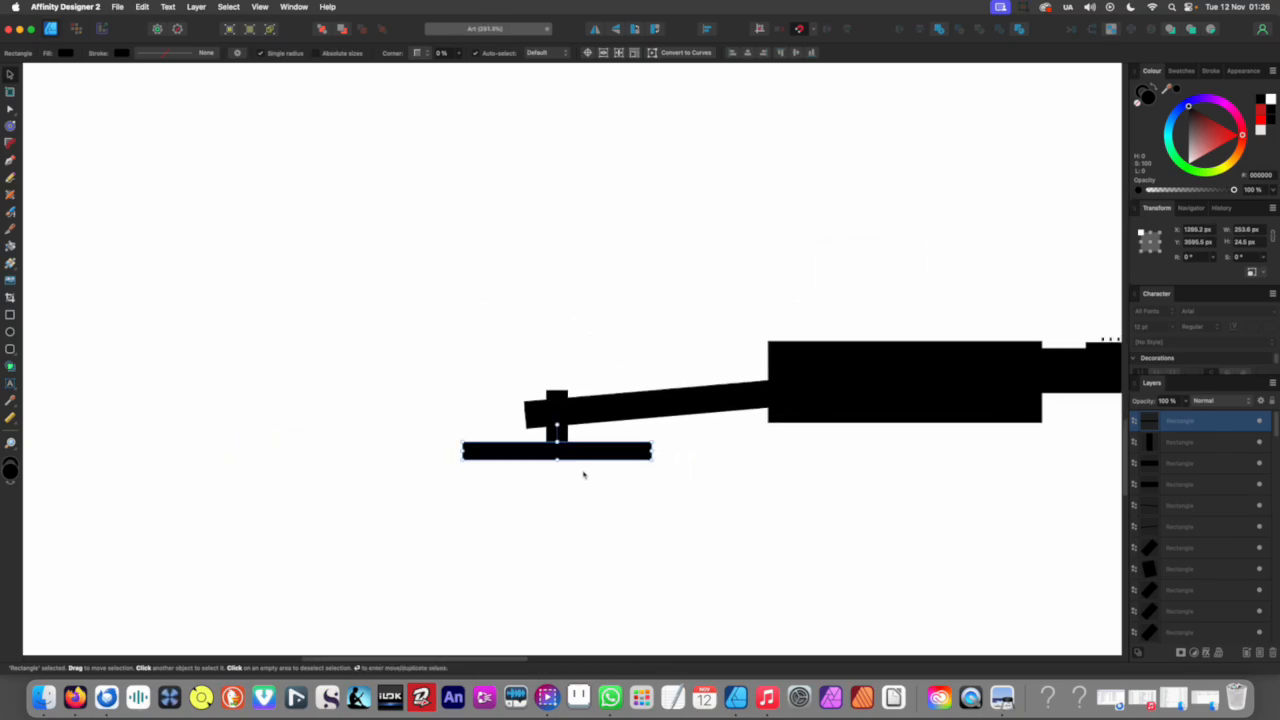
pyautogui.moveTo(545, 467); pyautogui.dragTo(556, 468)
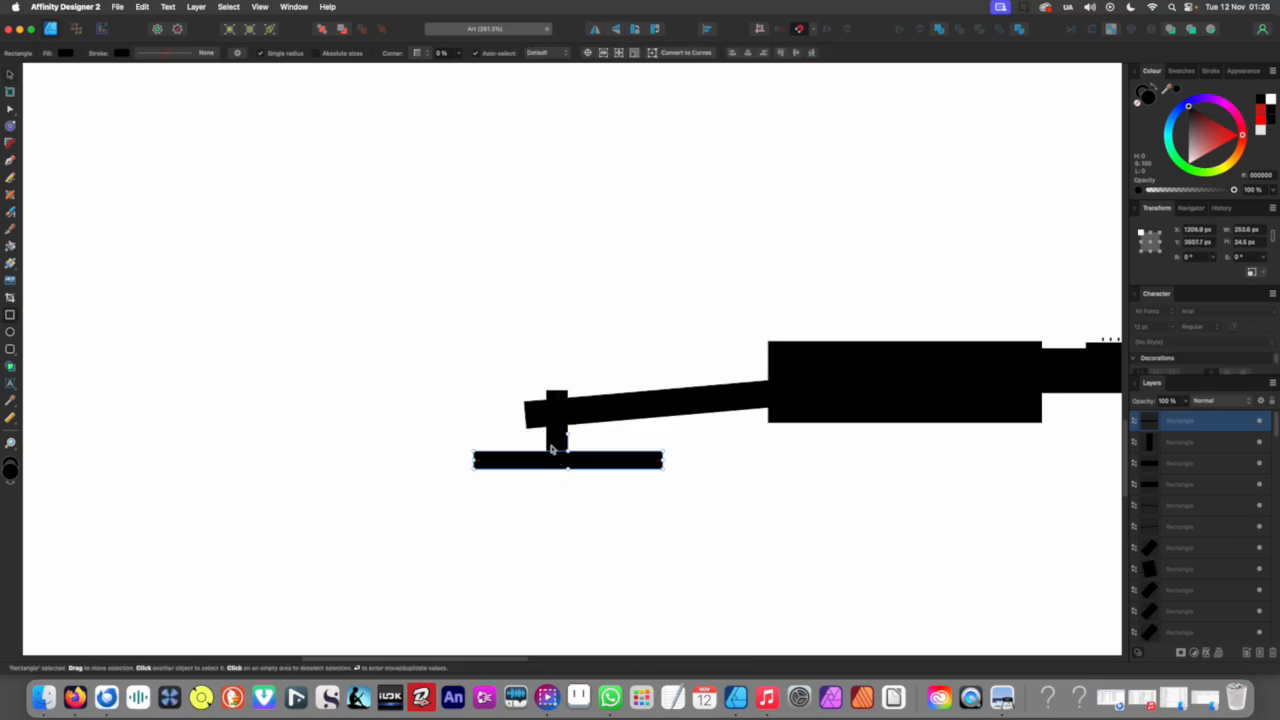
pyautogui.press('z')
pyautogui.press('super+z')
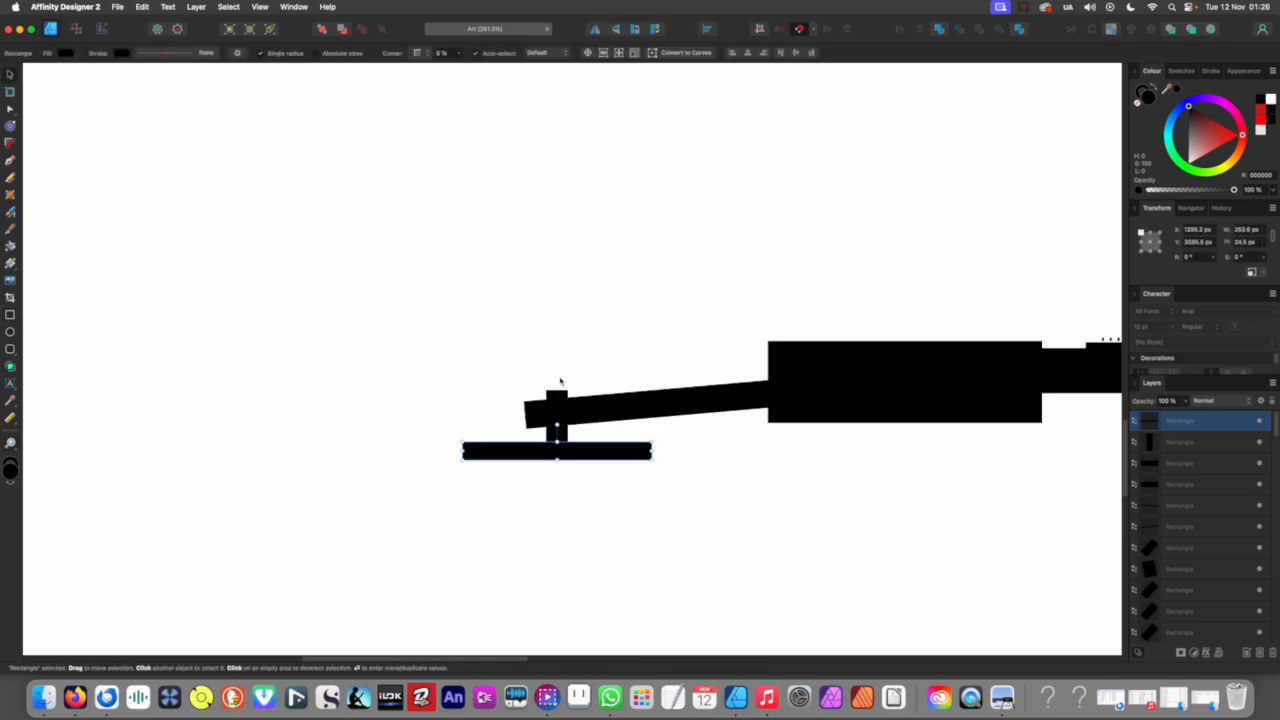
# Step: Move the upright post and flat pad together off the arm into the empty area above its outer end
pyautogui.click(561, 400)
pyautogui.keyDown('shift'); pyautogui.click(626, 451); pyautogui.keyUp('shift')
pyautogui.moveTo(626, 451); pyautogui.dragTo(446, 249)
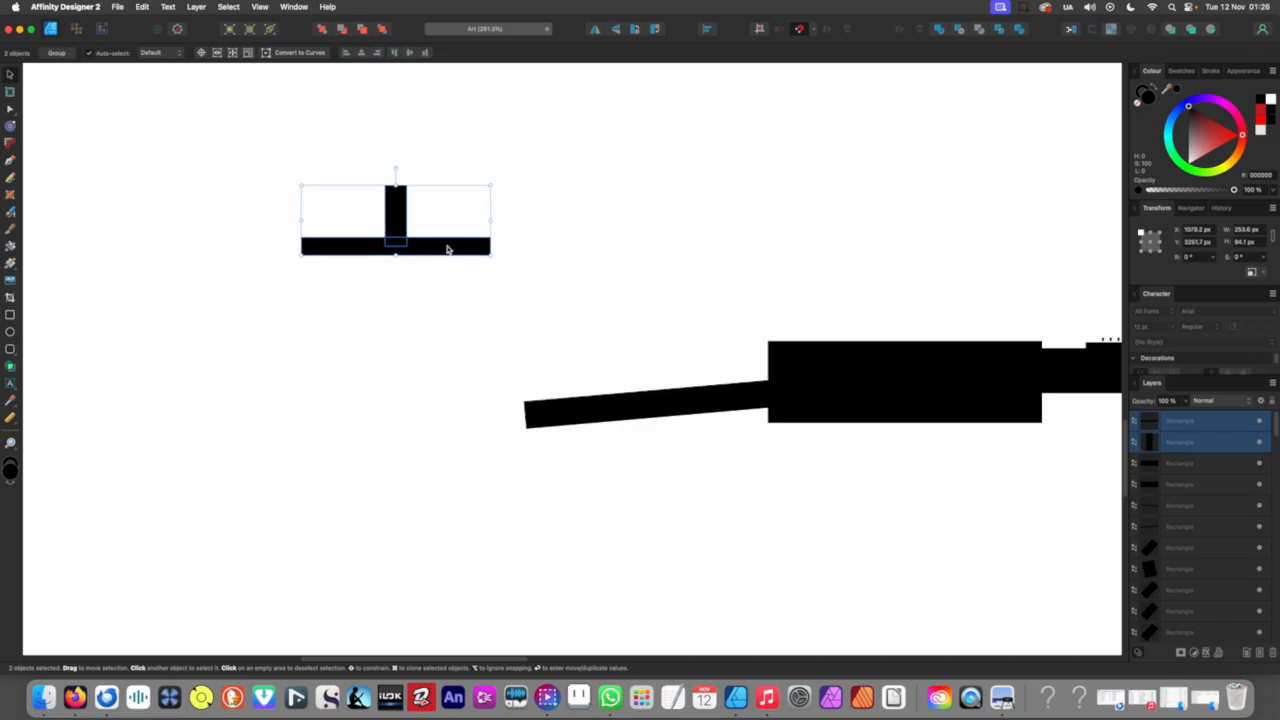
pyautogui.scroll(5, 446, 249)
pyautogui.hscroll(-5, 446, 249)
pyautogui.scroll(5, 554, 374)
pyautogui.click(563, 333)
# Step: Draw a slightly narrower plate about 237 by 22 px centred beneath the flat pad
pyautogui.click(260, 371)
pyautogui.press('m')
pyautogui.moveTo(335, 353); pyautogui.dragTo(732, 390)
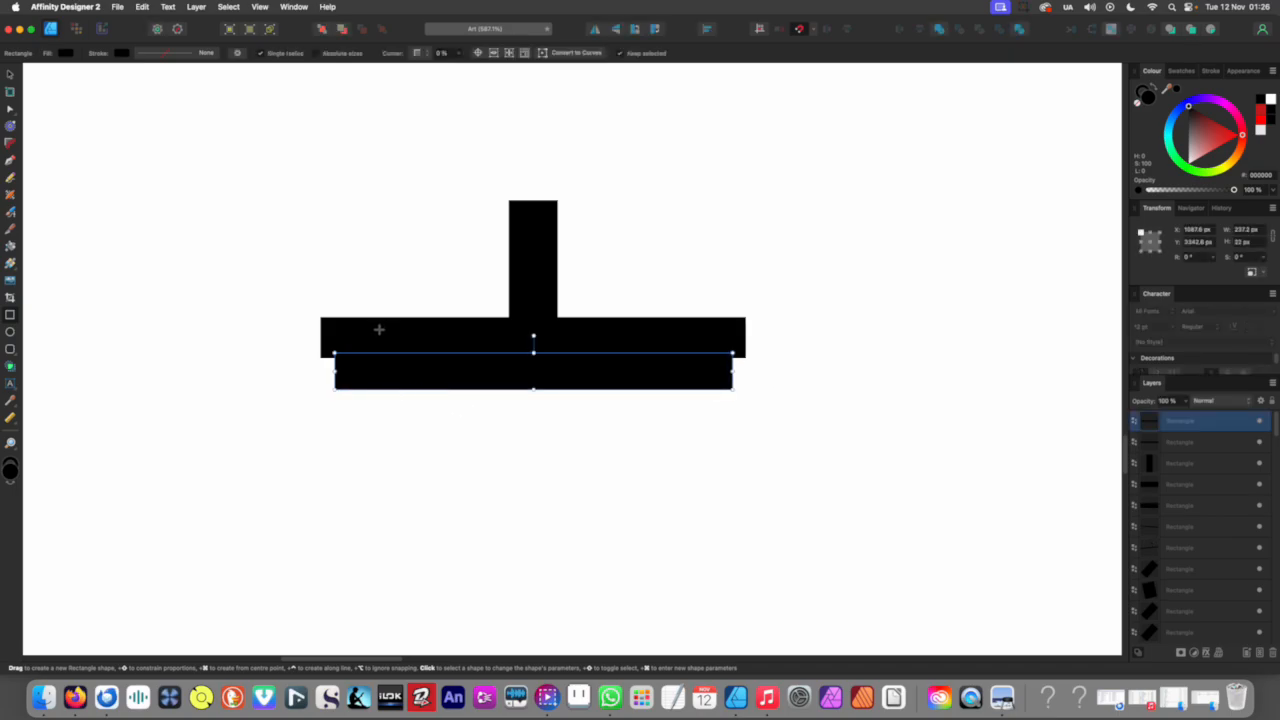
# Step: Add two matching raised blocks about 36 by 13 px on top of the flat pad, one near each end
pyautogui.moveTo(344, 326); pyautogui.dragTo(703, 315)
pyautogui.press('v')
pyautogui.scroll(-6, 665, 344)
pyautogui.click(603, 383)
pyautogui.scroll(5, 668, 358)
pyautogui.hscroll(-2, 700, 364)
pyautogui.hscroll(2, 700, 364)
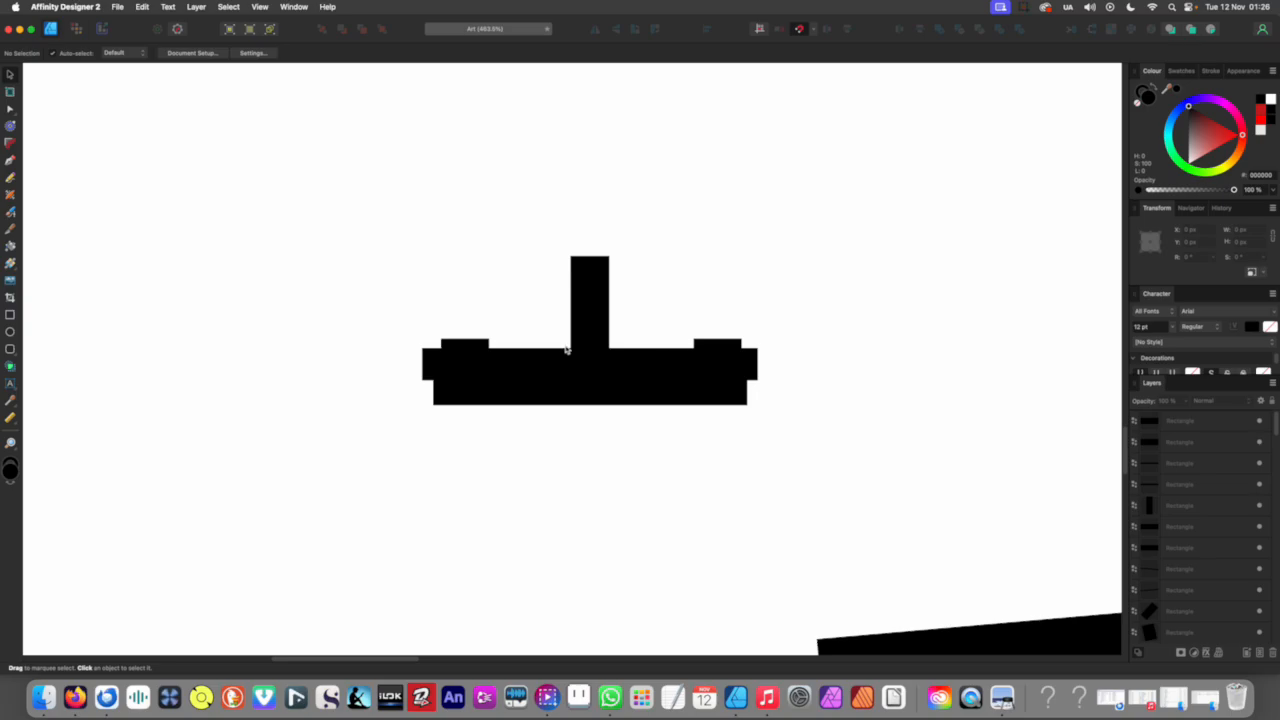
pyautogui.scroll(3, 627, 371)
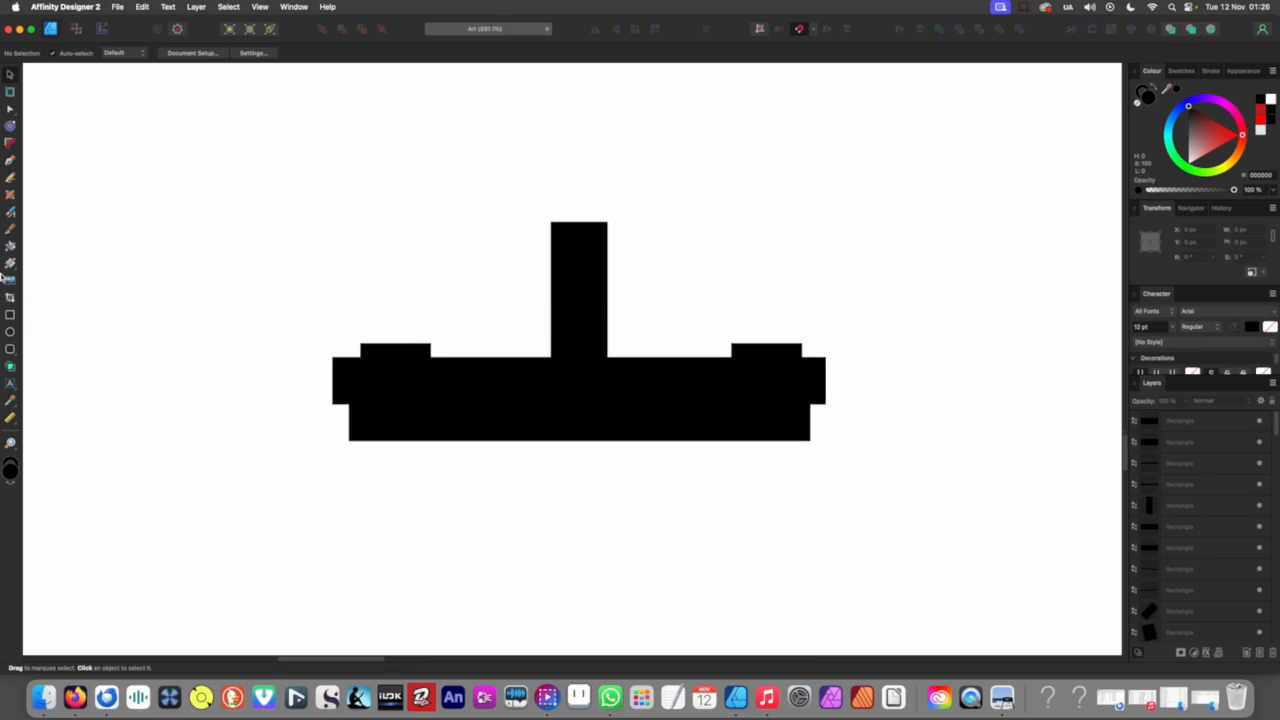
# Step: Draw a diagonal brace about 11 by 68 px, tilted 45°, running from the post down to the pad
pyautogui.click(10, 314)
pyautogui.moveTo(411, 243)
pyautogui.mouseDown()
pyautogui.moveTo(431, 318)
pyautogui.moveTo(412, 302)
pyautogui.moveTo(524, 320)
pyautogui.mouseUp()
pyautogui.press('v')
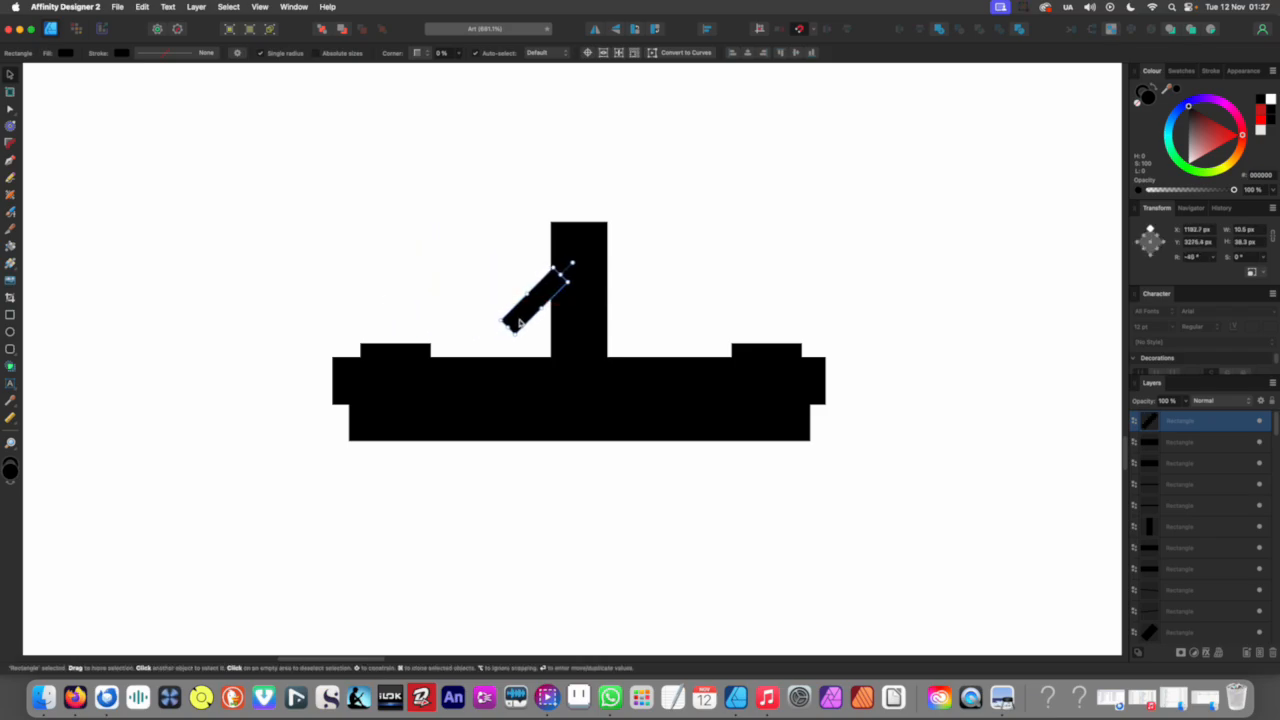
pyautogui.press('m')
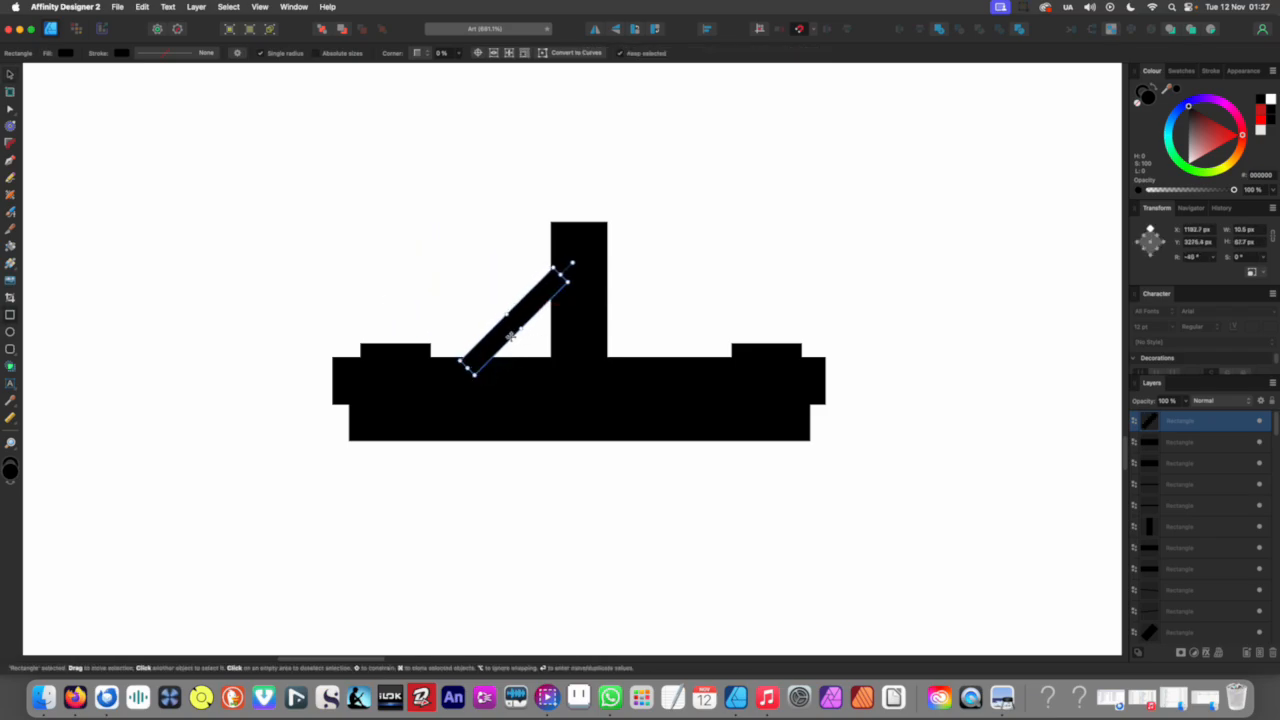
# Step: Duplicate the diagonal brace to the opposite side of the post and flip it horizontally
pyautogui.press('v')
pyautogui.moveTo(491, 341); pyautogui.dragTo(682, 353)
pyautogui.click(595, 32)
pyautogui.scroll(-7, 628, 322)
pyautogui.scroll(5, 604, 372)
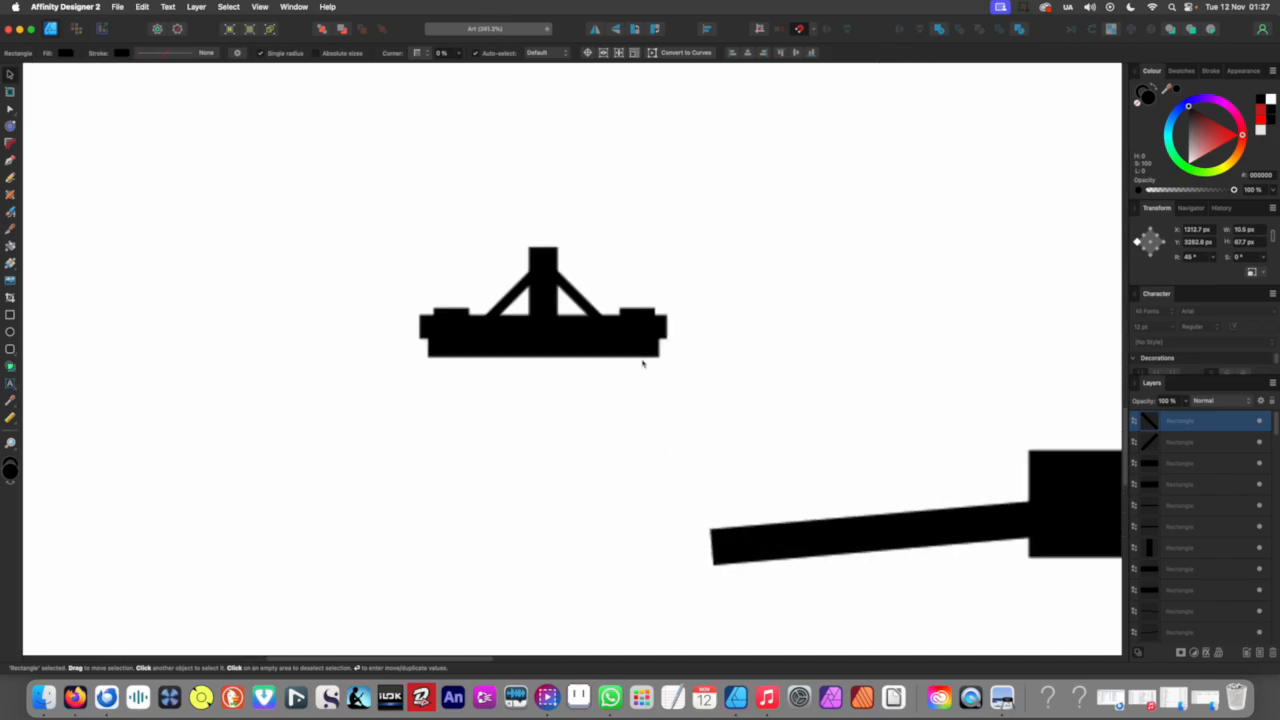
# Step: Duplicate the lower plate slightly downward and narrow it to about 217 by 14 px as a third step
pyautogui.click(561, 388)
pyautogui.moveTo(541, 397); pyautogui.dragTo(556, 394)
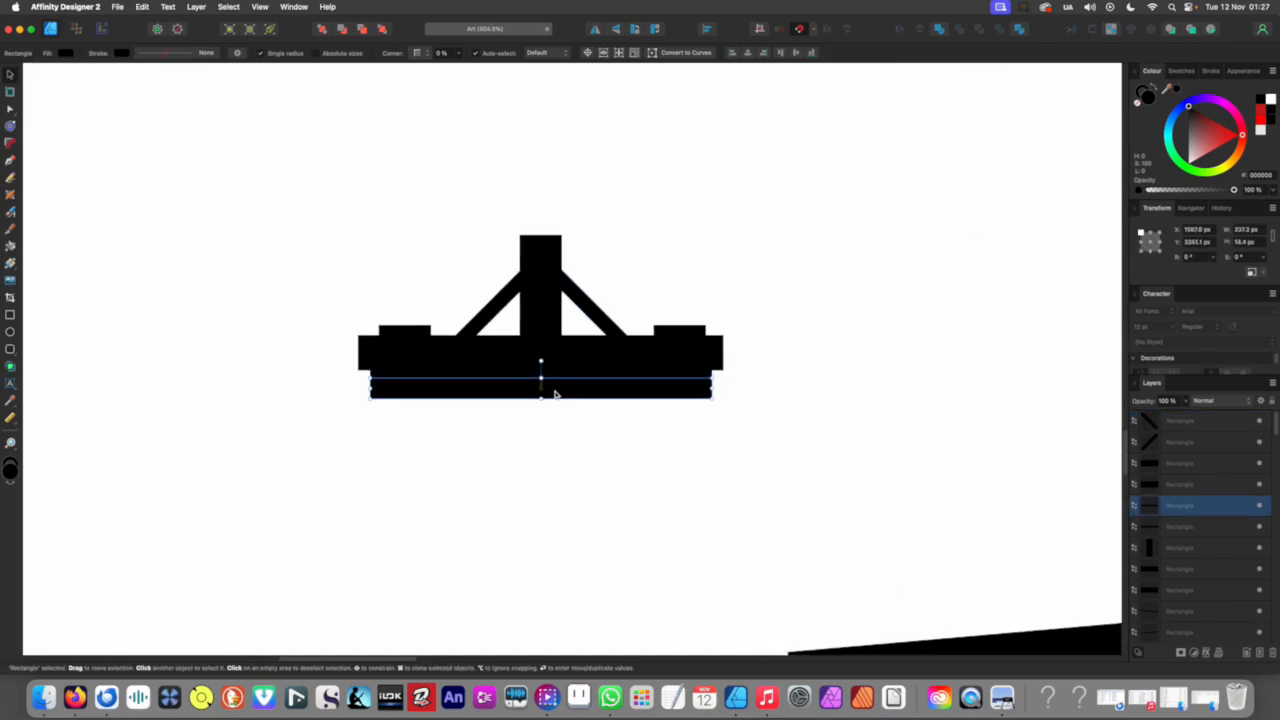
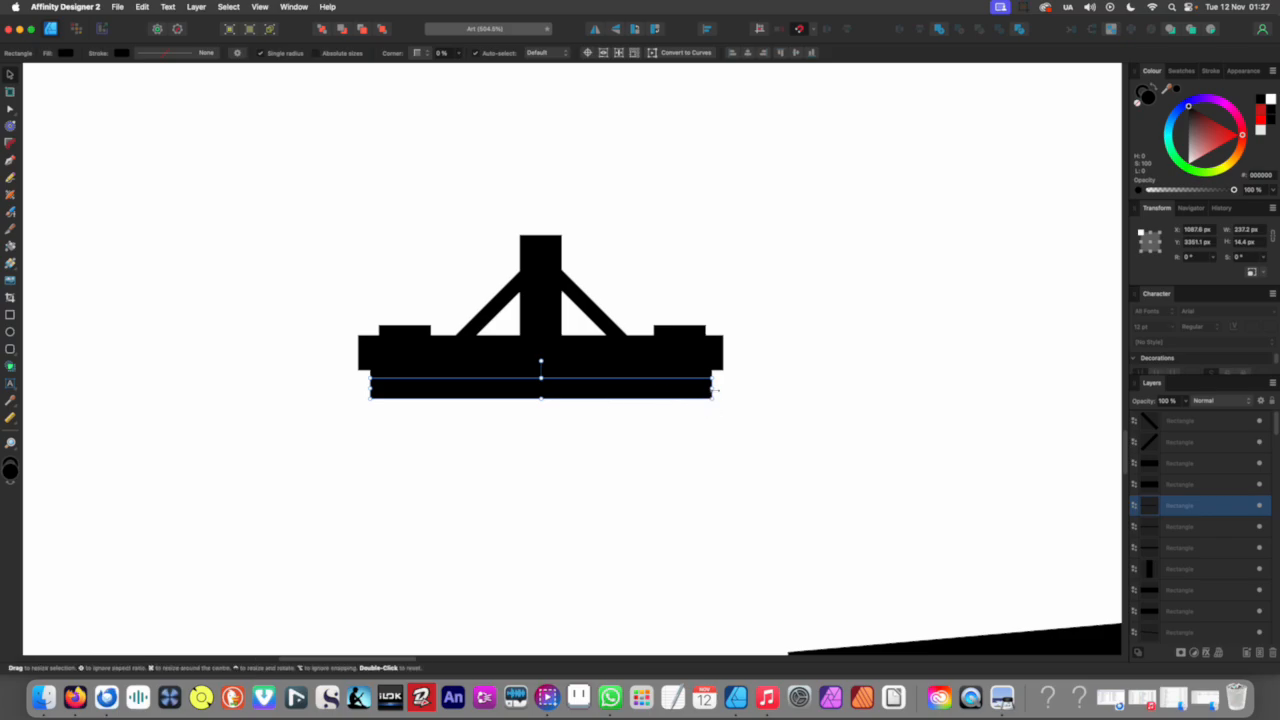
pyautogui.scroll(-6, 632, 384)
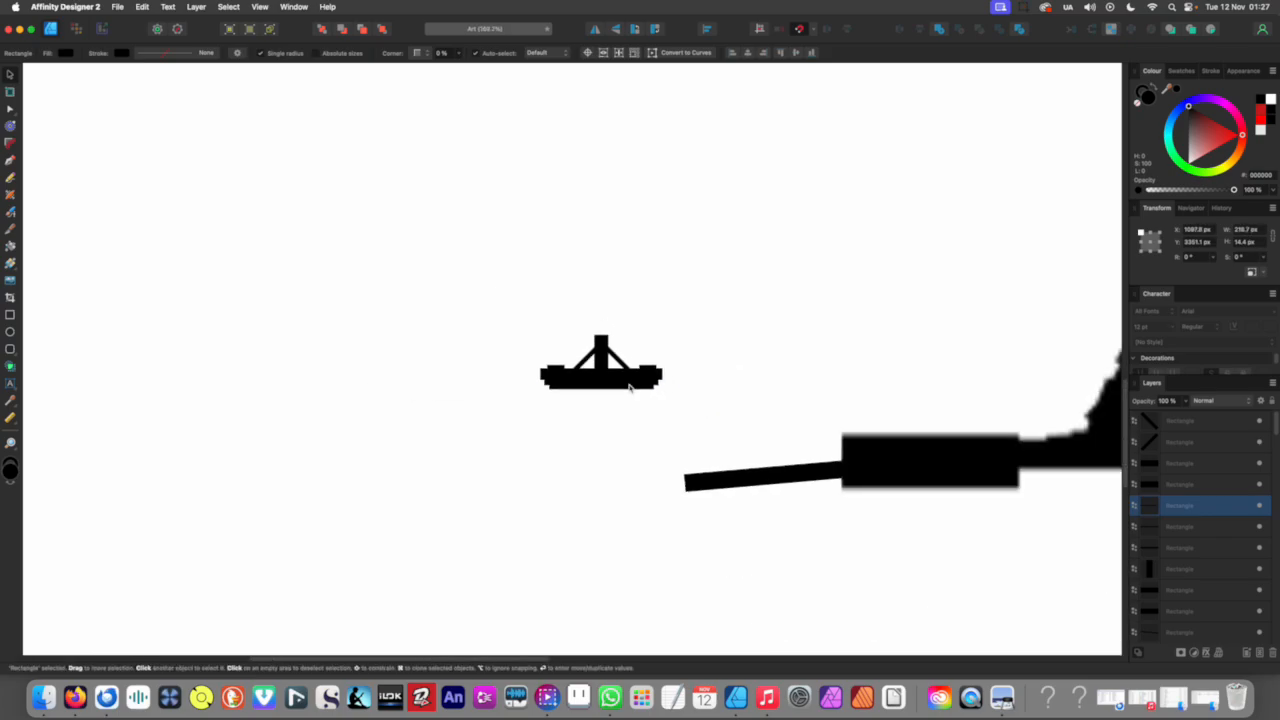
pyautogui.click(581, 419)
pyautogui.scroll(6, 625, 370)
pyautogui.scroll(-2, 606, 350)
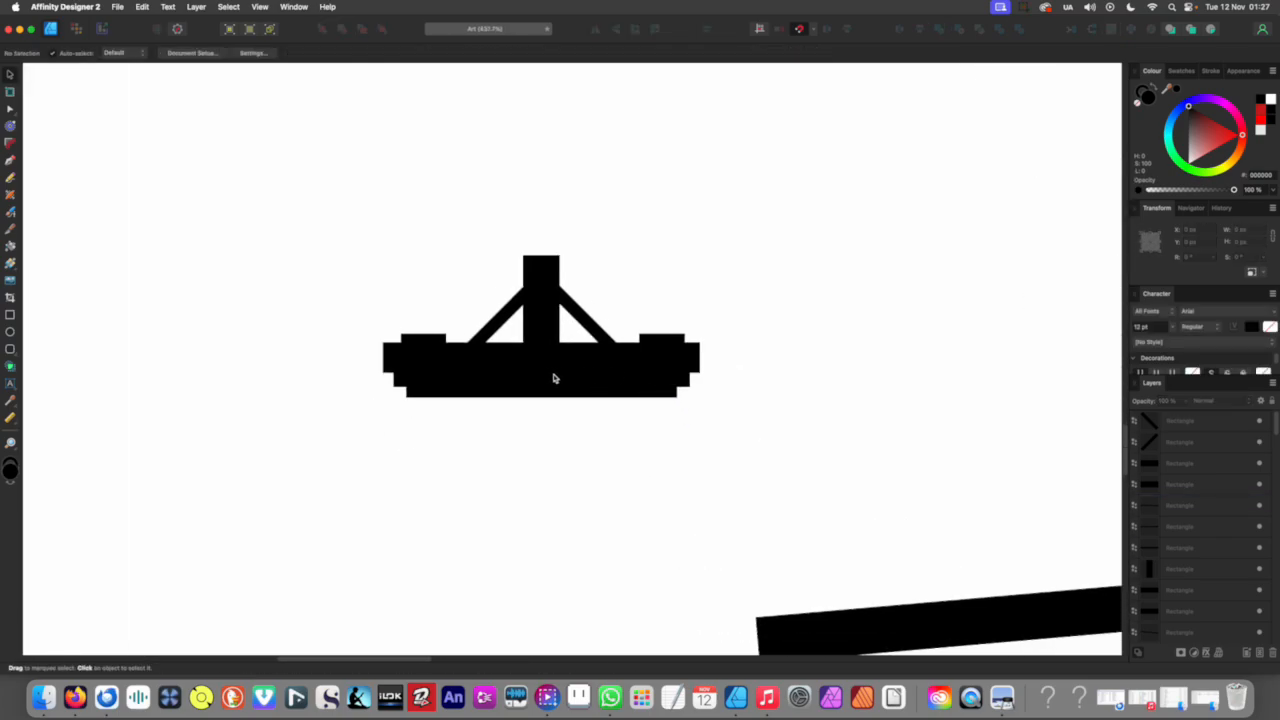
pyautogui.scroll(5, 551, 377)
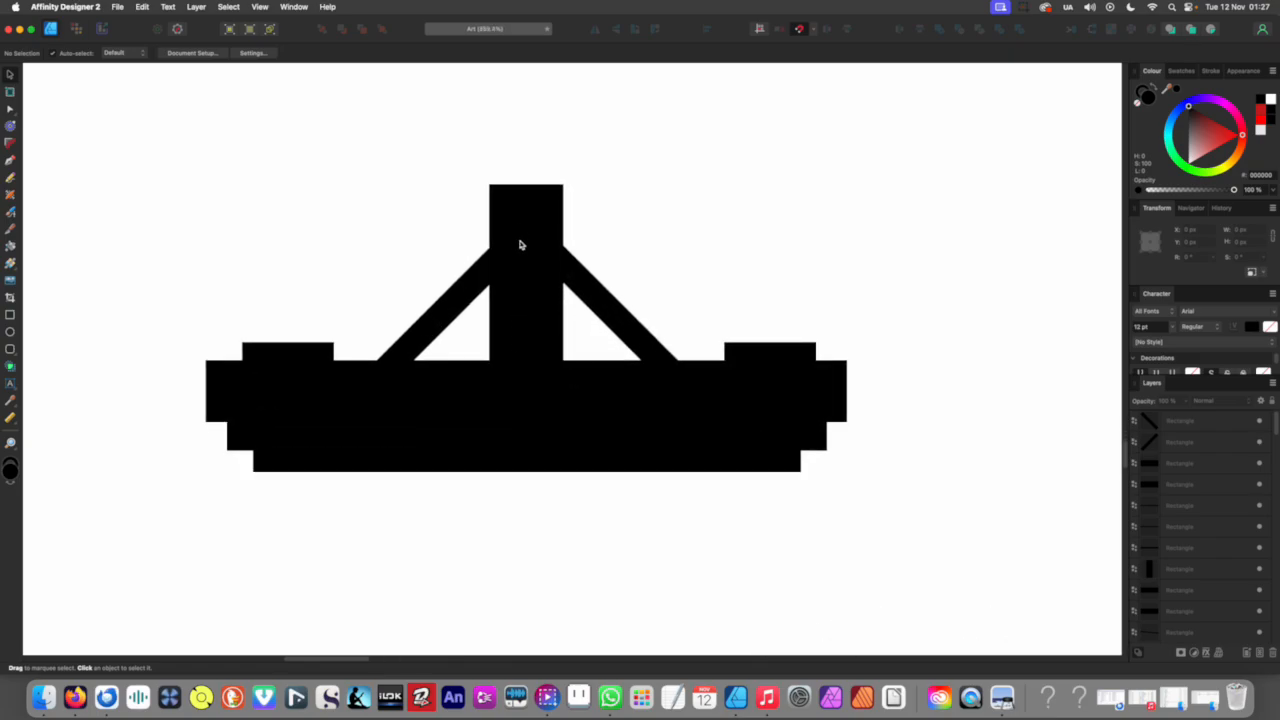
# Step: Add a short collar block about 48 by 16 px around the foot of the central post
pyautogui.click(531, 293)
pyautogui.moveTo(523, 306); pyautogui.dragTo(587, 351)
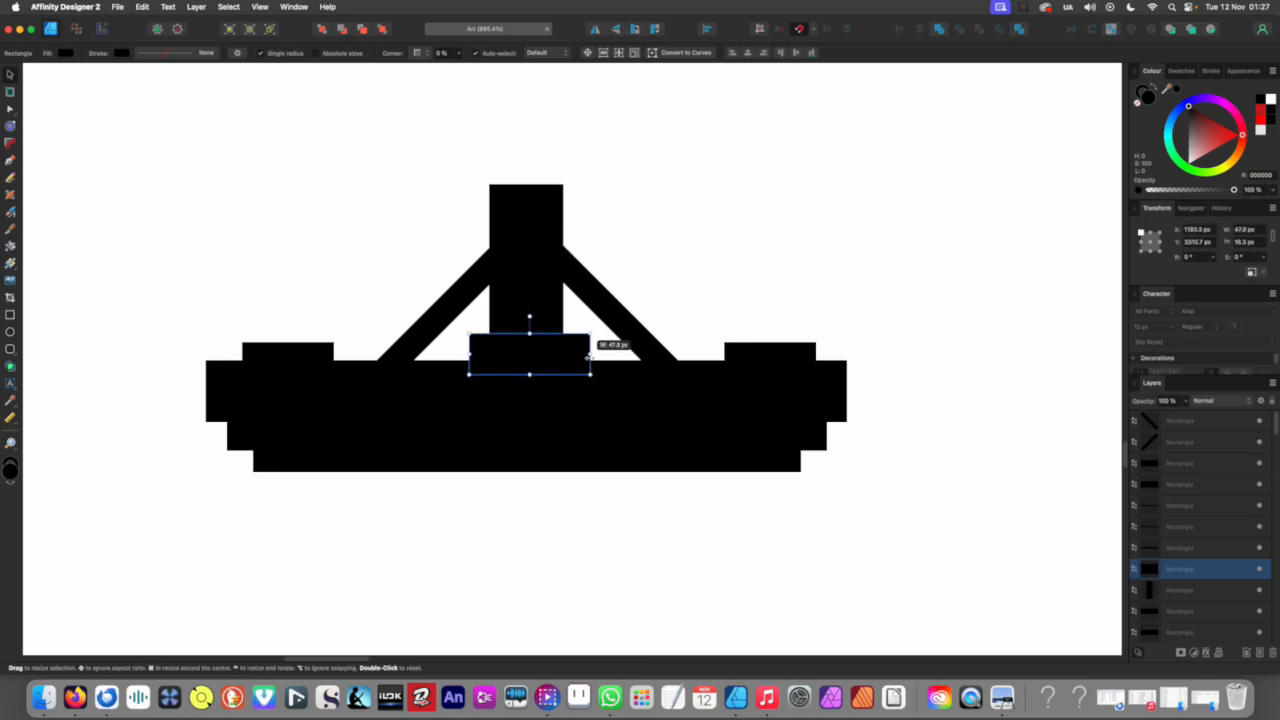
pyautogui.scroll(-5, 530, 350)
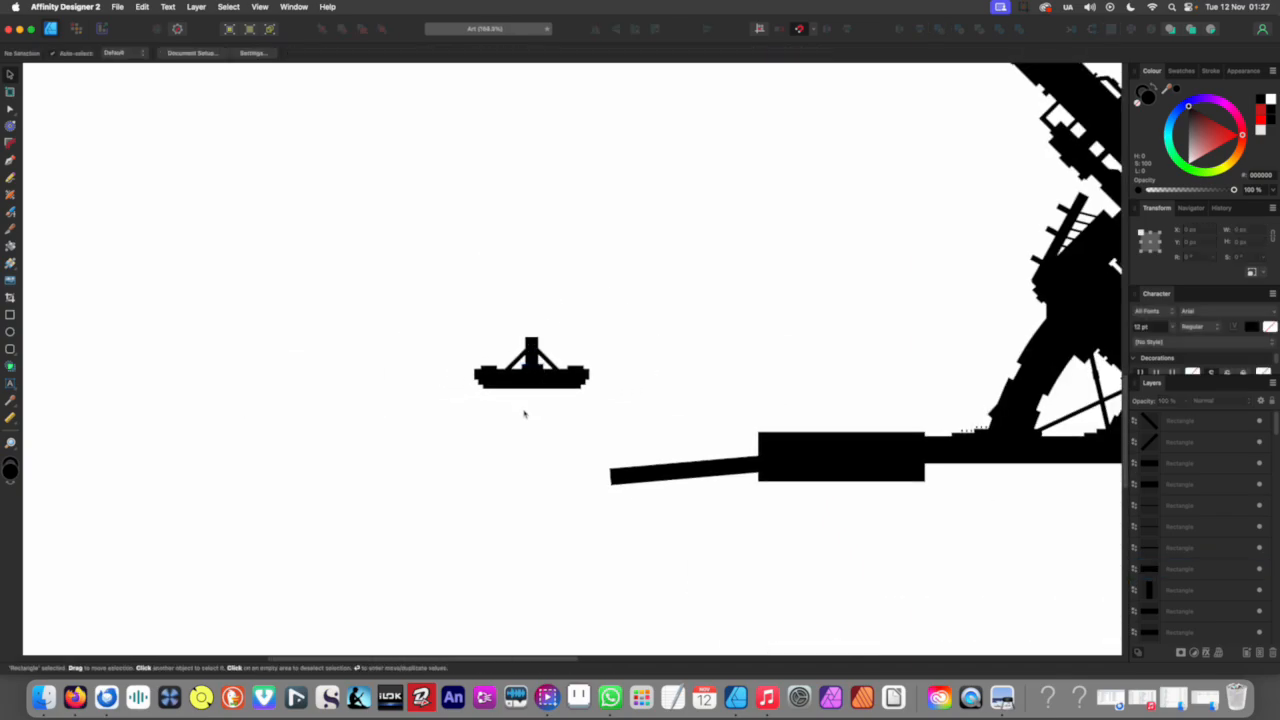
pyautogui.click(523, 414)
pyautogui.scroll(5, 570, 352)
pyautogui.scroll(3, 570, 356)
# Step: Duplicate the gun-facing raised block and turn the copy into a thin upright stem about 5 by 22 px on top of it
pyautogui.click(616, 367)
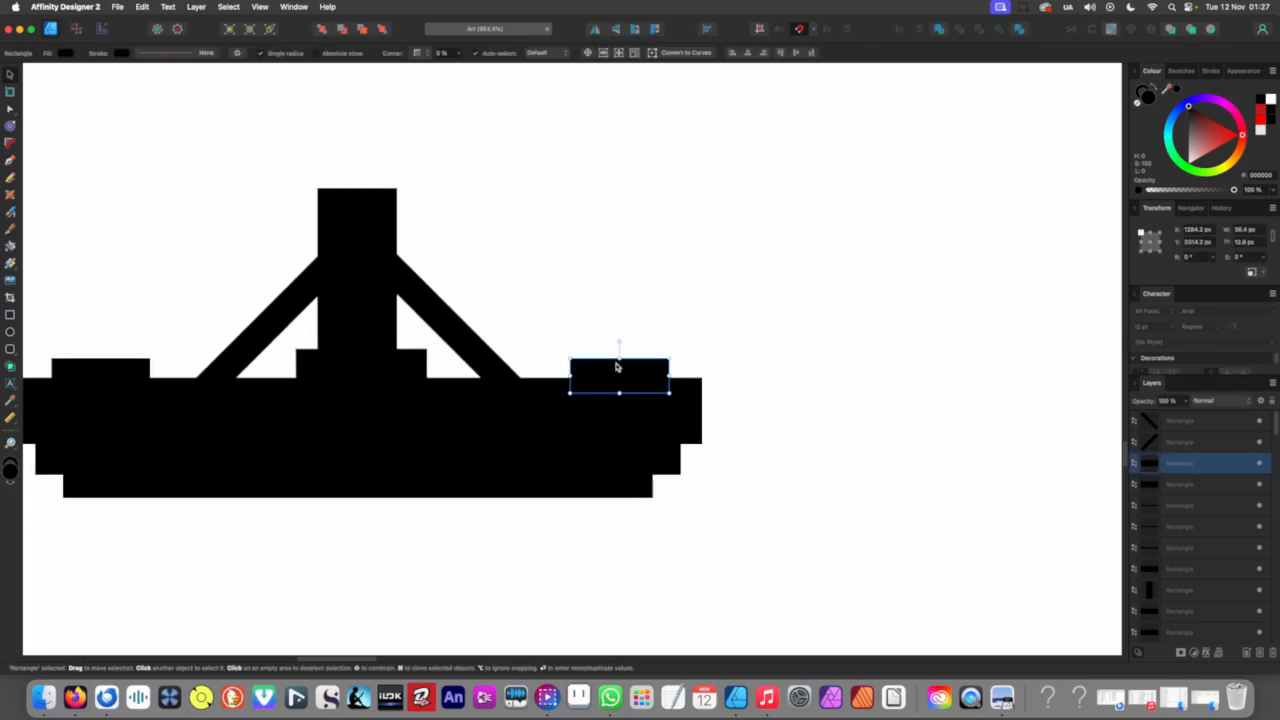
pyautogui.moveTo(616, 367); pyautogui.dragTo(624, 287)
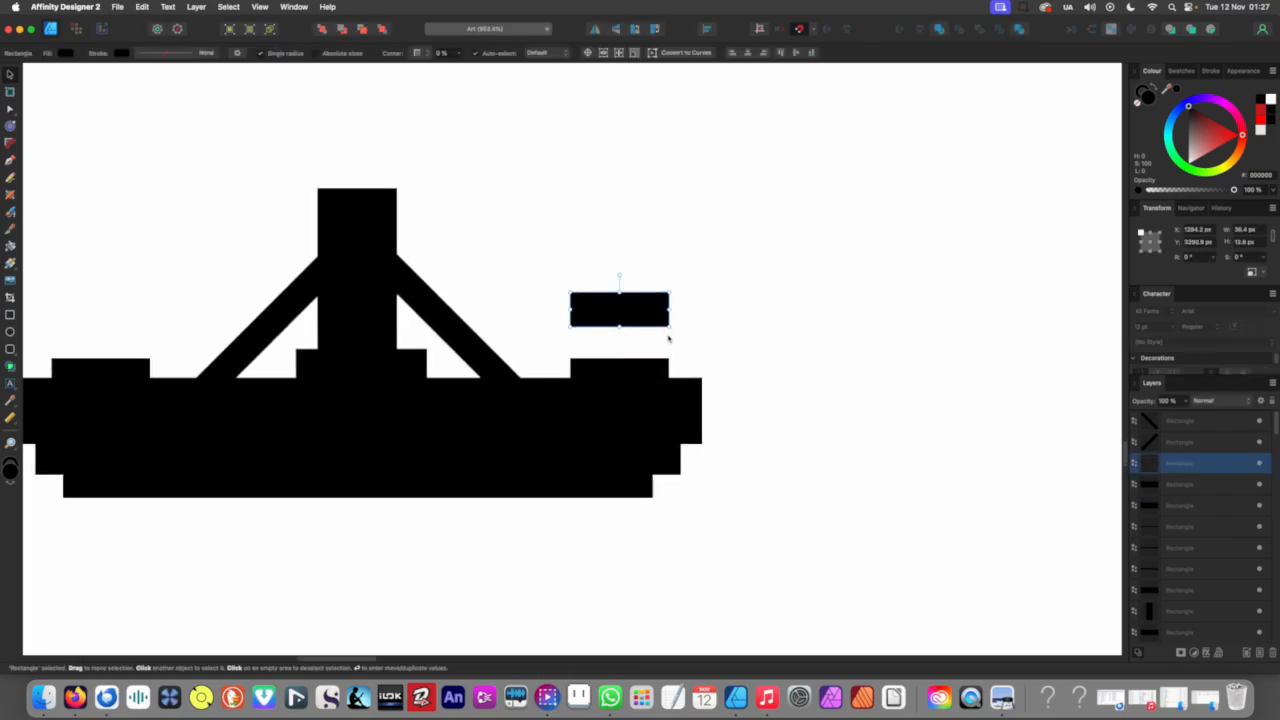
pyautogui.moveTo(668, 338); pyautogui.dragTo(620, 314)
pyautogui.moveTo(602, 345); pyautogui.dragTo(597, 372)
pyautogui.scroll(3, 598, 342)
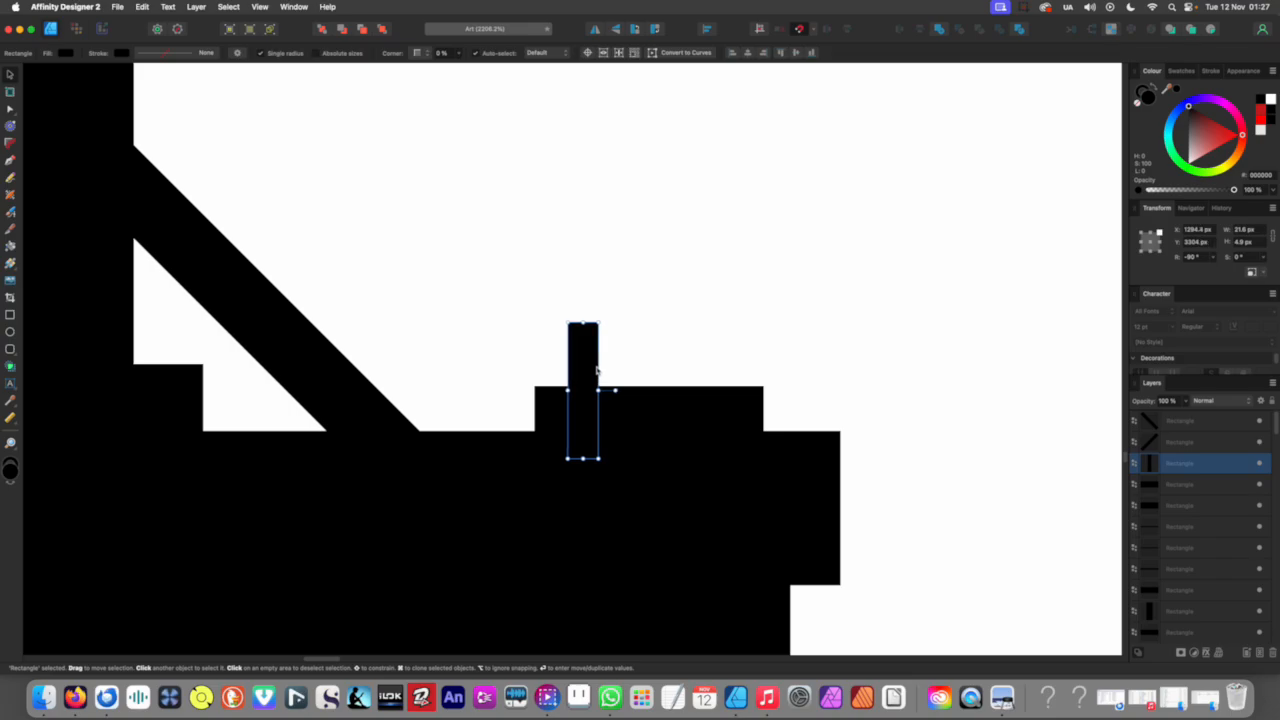
# Step: Draw a donut ring about 13 px across on top of the thin stem
pyautogui.click(11, 352)
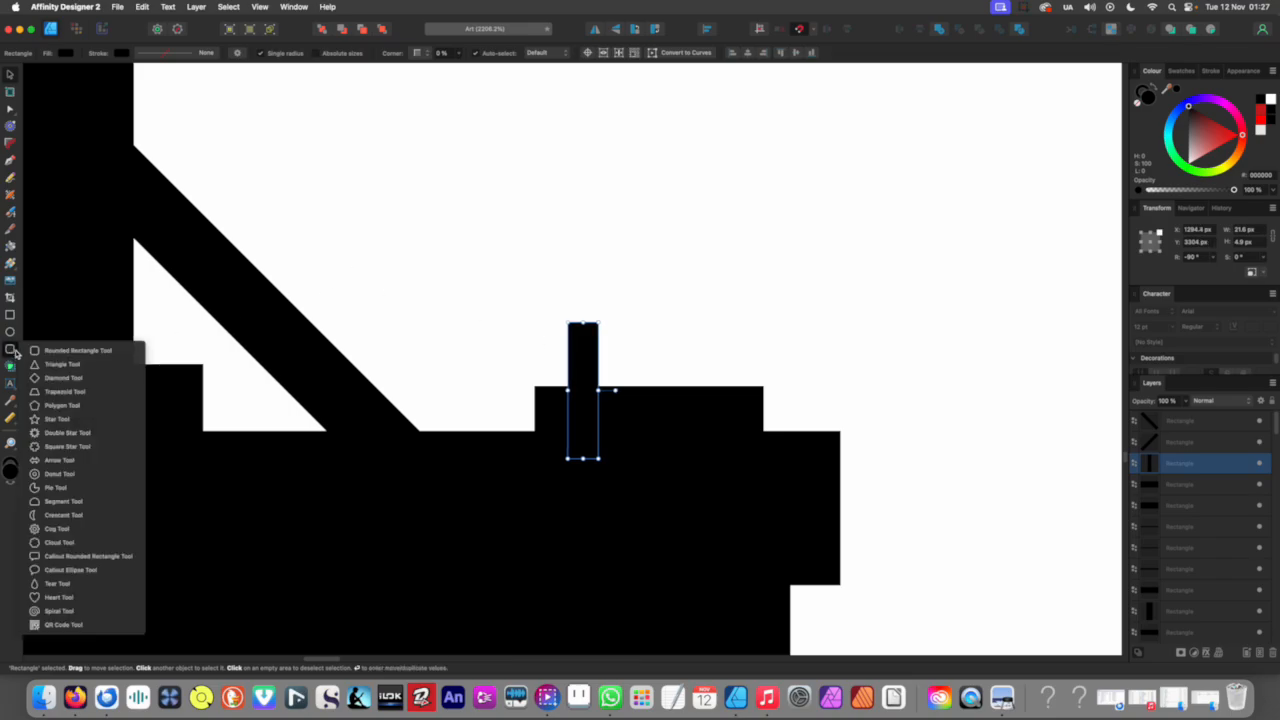
pyautogui.click(84, 477)
pyautogui.moveTo(651, 316); pyautogui.dragTo(578, 340)
pyautogui.scroll(-5, 597, 335)
pyautogui.scroll(-10, 546, 470)
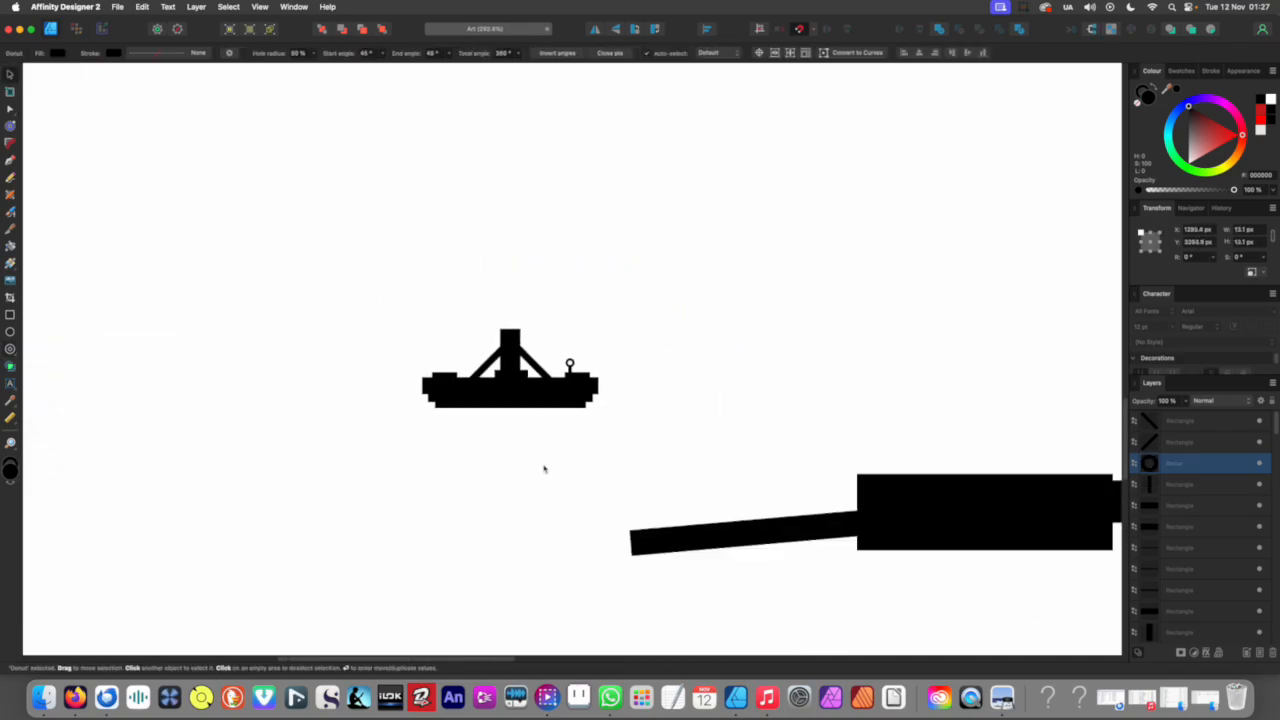
pyautogui.click(523, 489)
pyautogui.scroll(9, 538, 460)
pyautogui.scroll(4, 560, 340)
# Step: Duplicate the ring and its stem onto the raised block at the opposite end of the pad
pyautogui.moveTo(546, 340)
pyautogui.mouseDown()
pyautogui.moveTo(614, 408)
pyautogui.moveTo(605, 425)
pyautogui.moveTo(632, 422)
pyautogui.moveTo(334, 437)
pyautogui.moveTo(258, 422)
pyautogui.moveTo(540, 398)
pyautogui.moveTo(303, 396)
pyautogui.mouseUp()
pyautogui.scroll(-9, 543, 396)
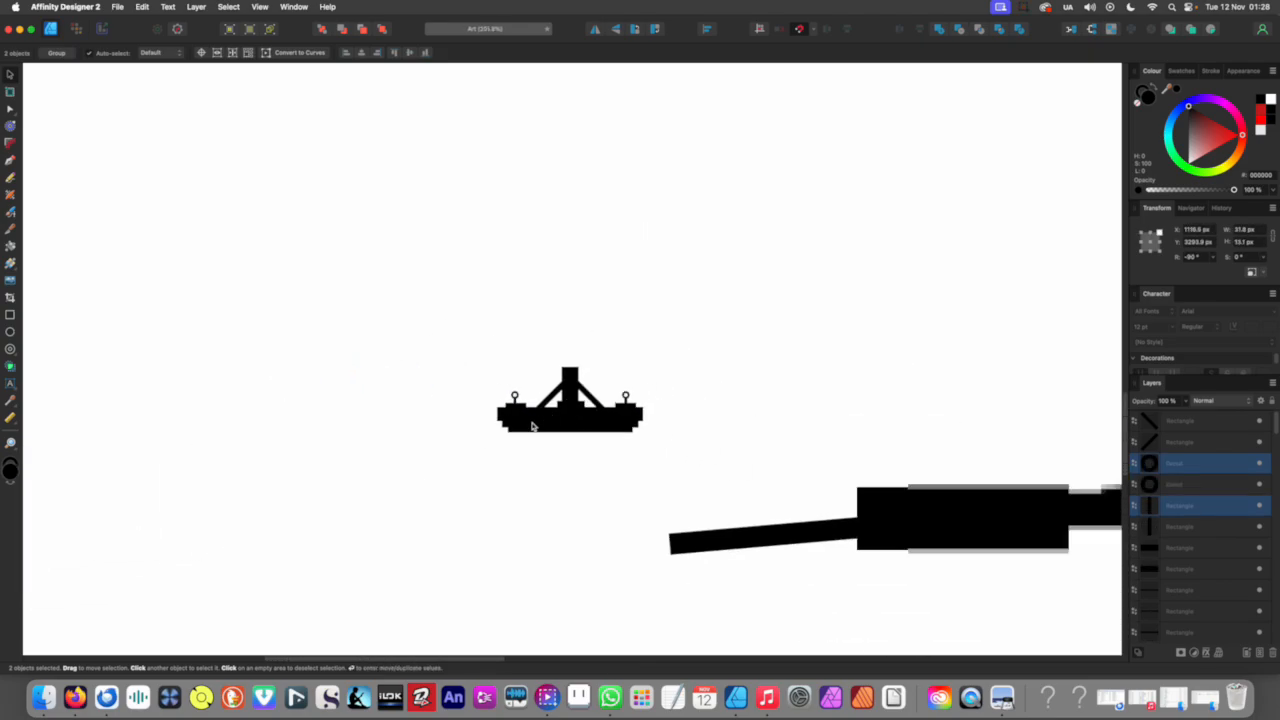
pyautogui.click(543, 460)
pyautogui.scroll(3, 579, 424)
pyautogui.scroll(4, 634, 407)
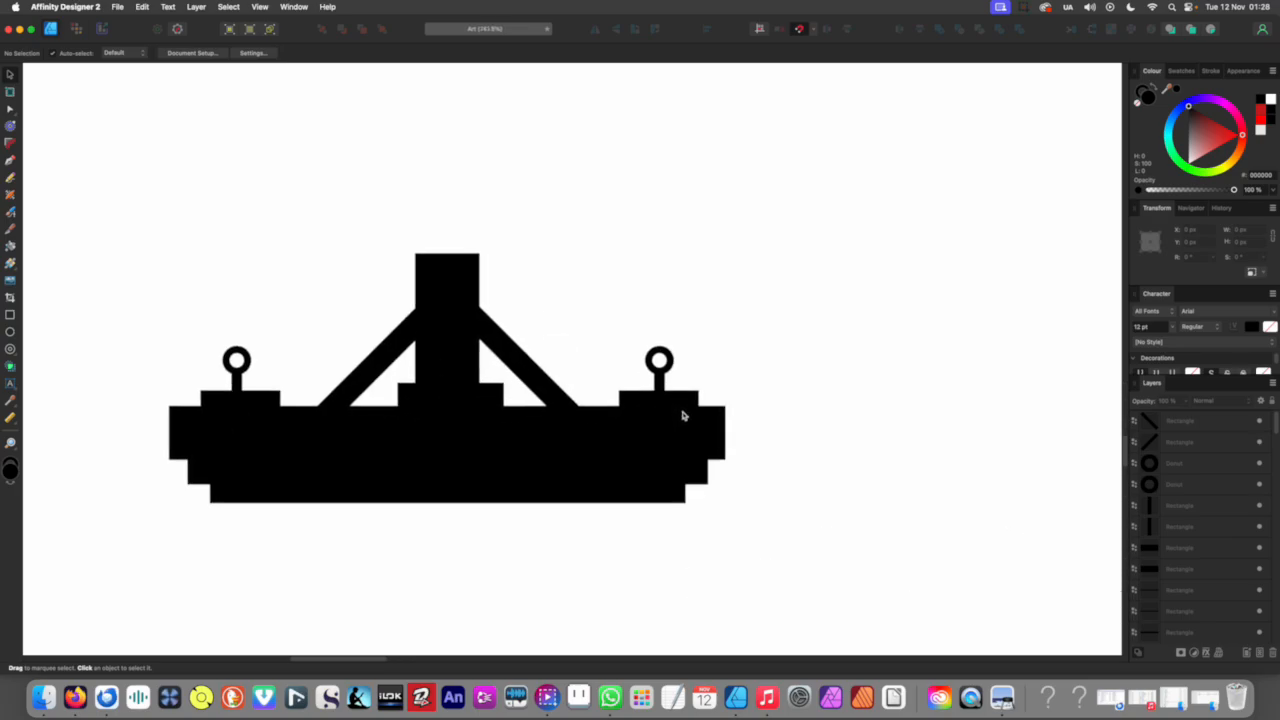
# Step: Place offset copies of the raised block outward, at the lower corner and inward around the pad's gun-facing end to form stepped edges
pyautogui.click(630, 393)
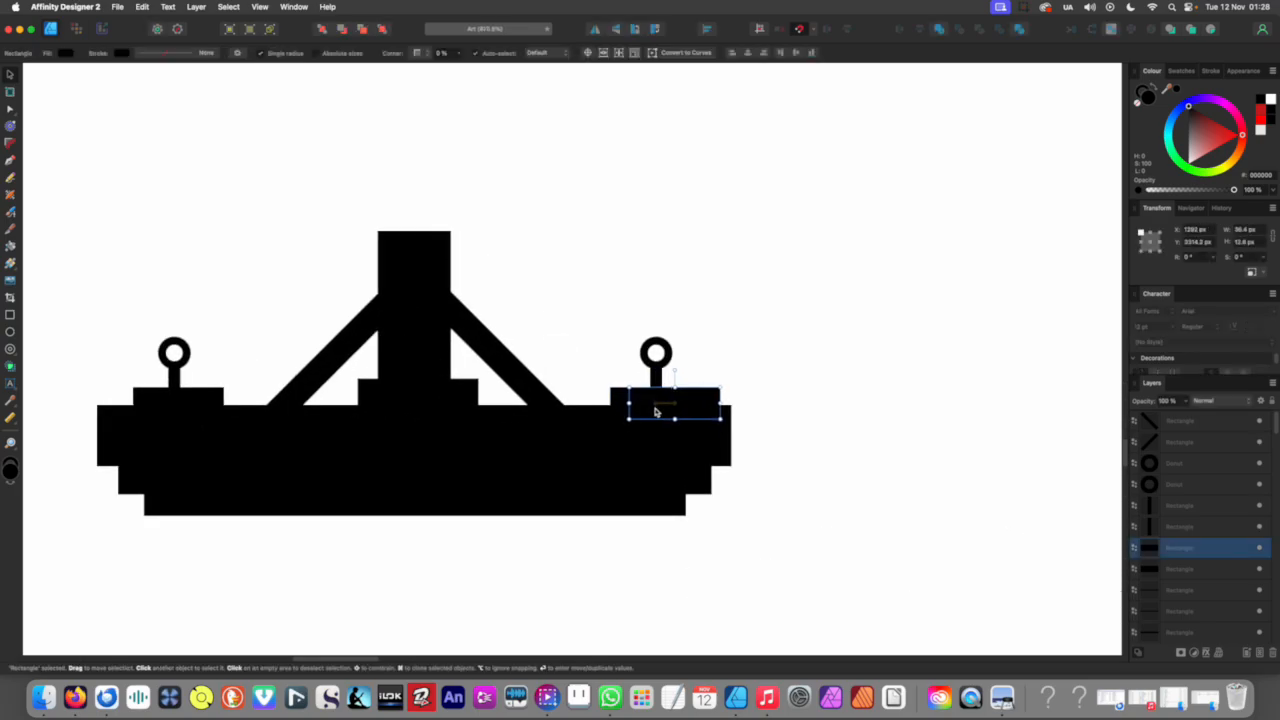
pyautogui.moveTo(714, 414); pyautogui.dragTo(693, 411)
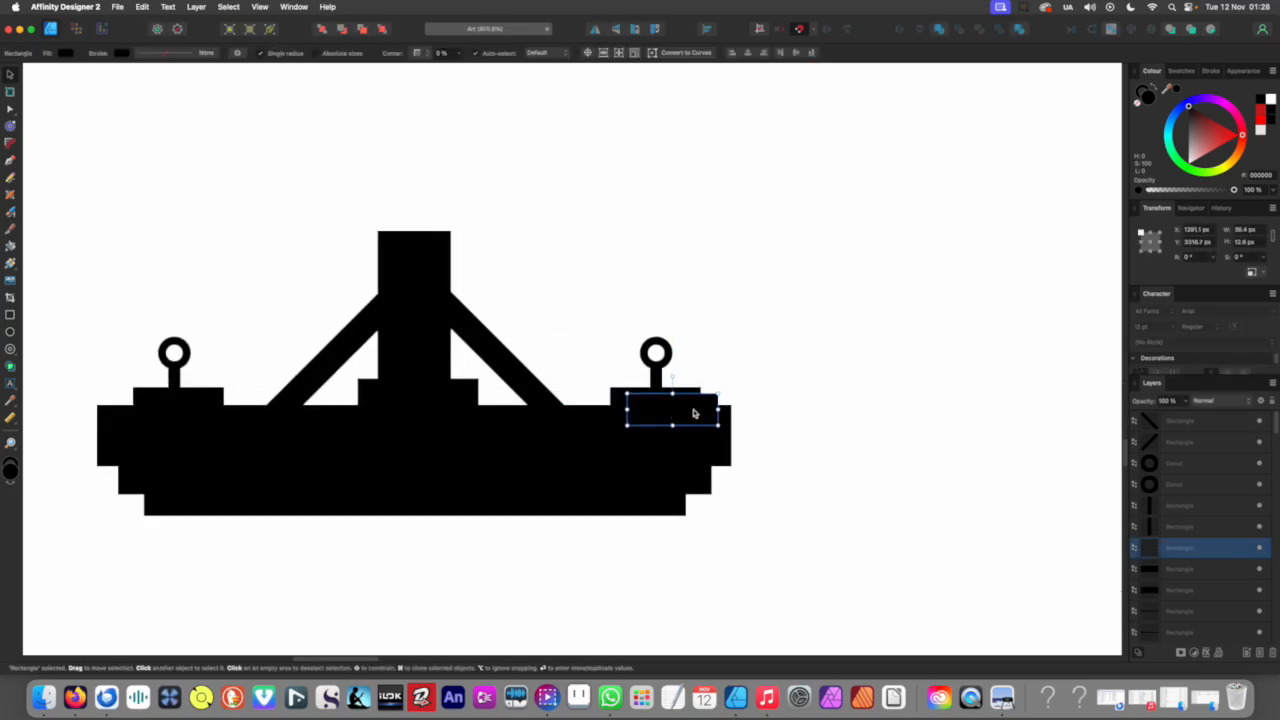
pyautogui.moveTo(690, 478); pyautogui.dragTo(679, 484)
pyautogui.scroll(-6, 668, 370)
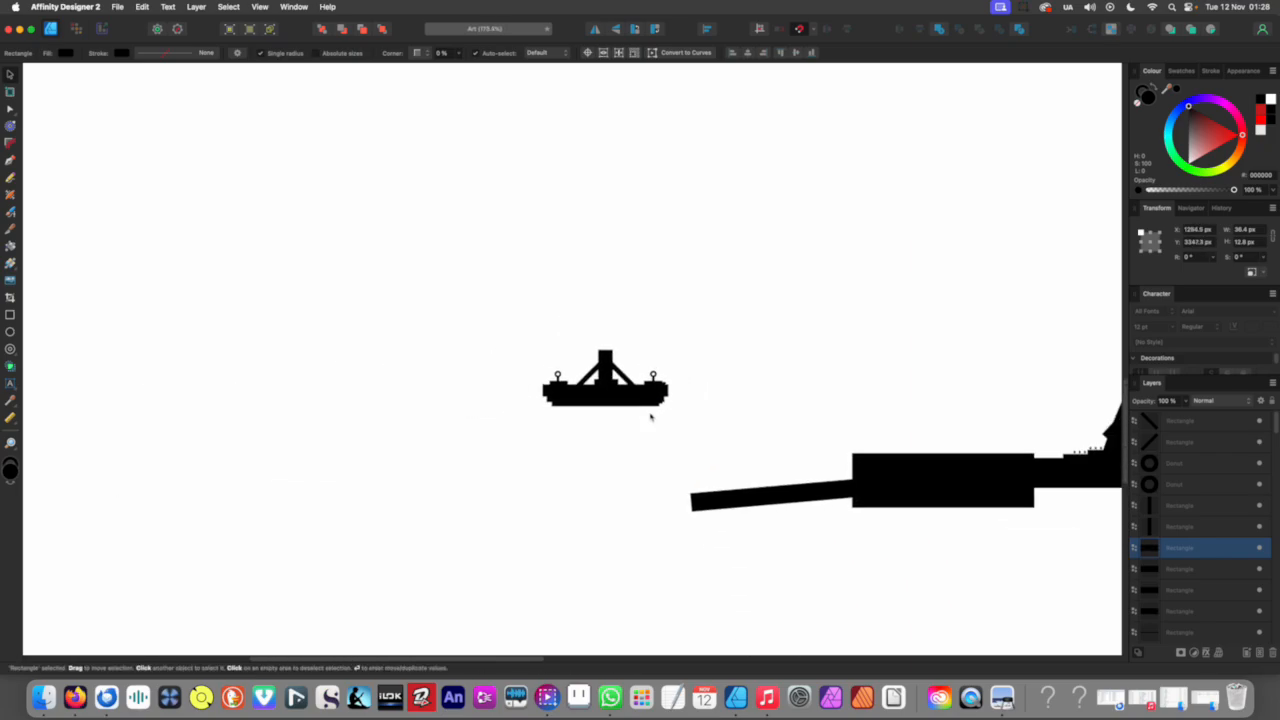
pyautogui.scroll(8, 651, 414)
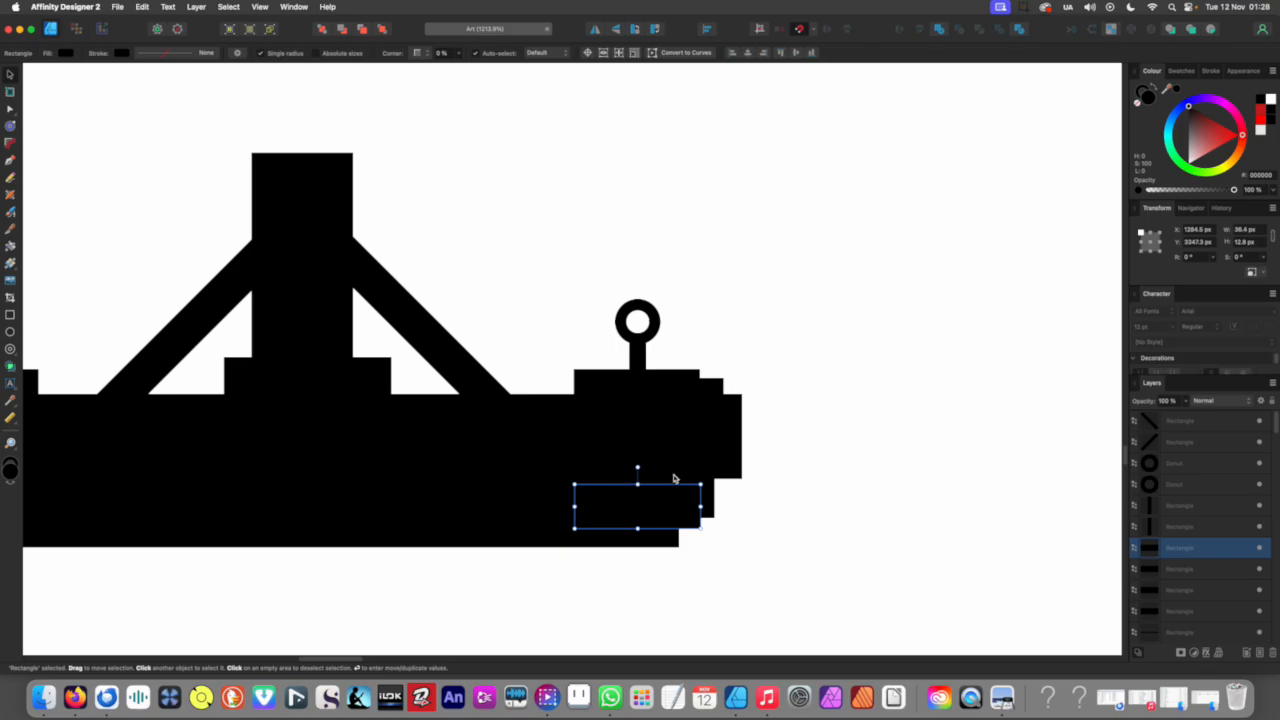
pyautogui.moveTo(662, 513); pyautogui.dragTo(631, 408)
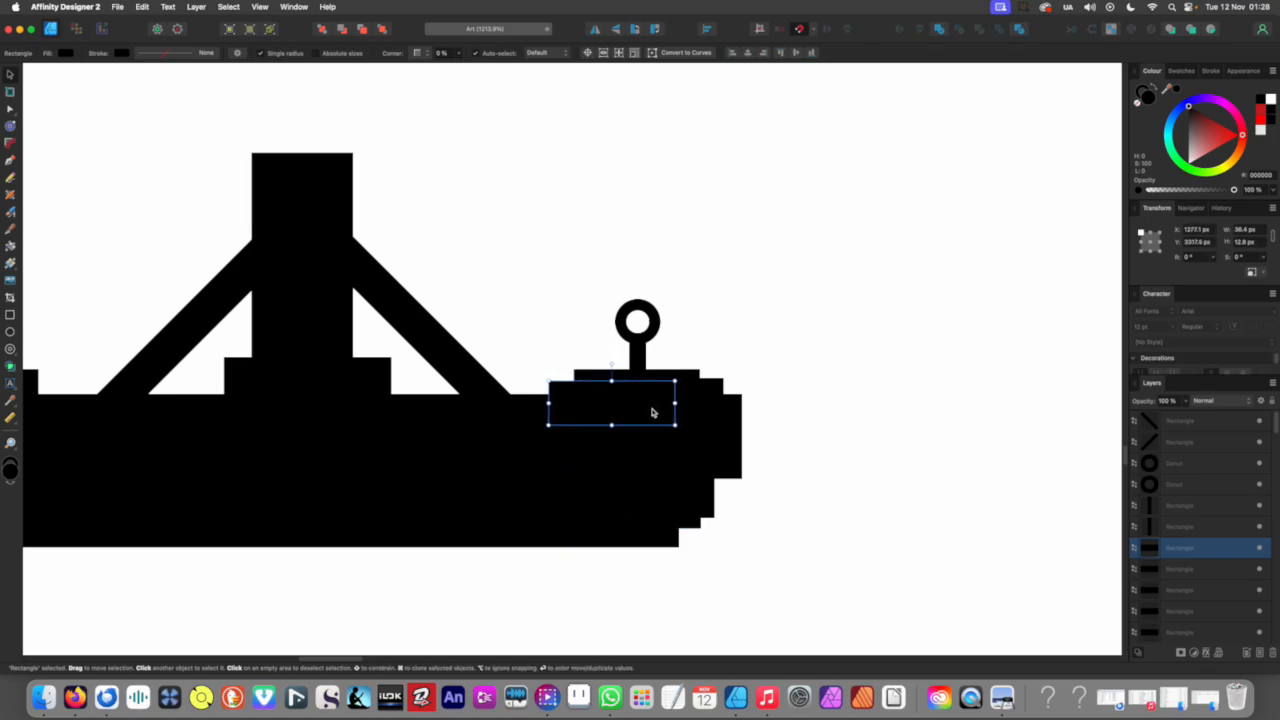
pyautogui.scroll(-6, 652, 412)
pyautogui.click(608, 514)
pyautogui.scroll(4, 637, 431)
pyautogui.scroll(2, 637, 431)
# Step: Place a copy of the thin stem as an upright bar between the diagonal brace and the gun-facing stepped block
pyautogui.click(672, 426)
pyautogui.moveTo(716, 415); pyautogui.dragTo(619, 351)
pyautogui.click(591, 323)
pyautogui.press('m')
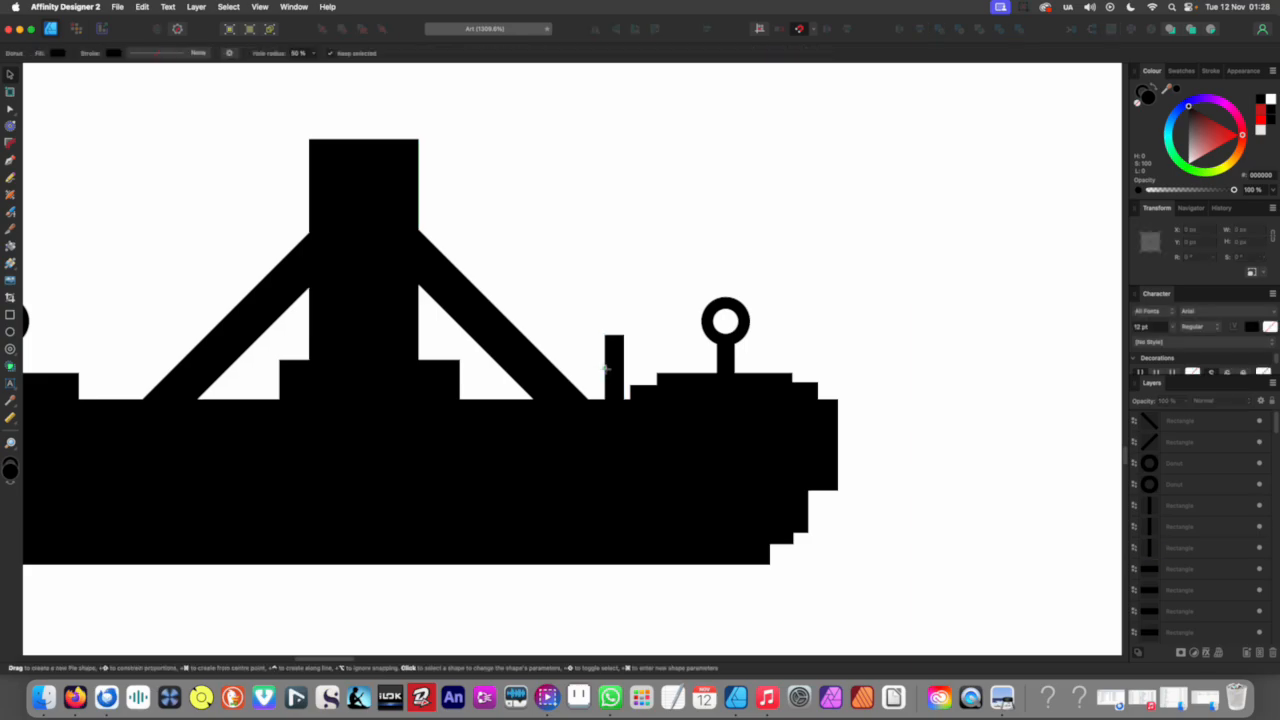
pyautogui.scroll(-5, 604, 377)
pyautogui.moveTo(344, 290)
pyautogui.mouseDown()
pyautogui.moveTo(394, 400)
pyautogui.moveTo(380, 392)
pyautogui.mouseUp()
pyautogui.press('Delete')
pyautogui.press('v')
pyautogui.moveTo(332, 286); pyautogui.dragTo(450, 466)
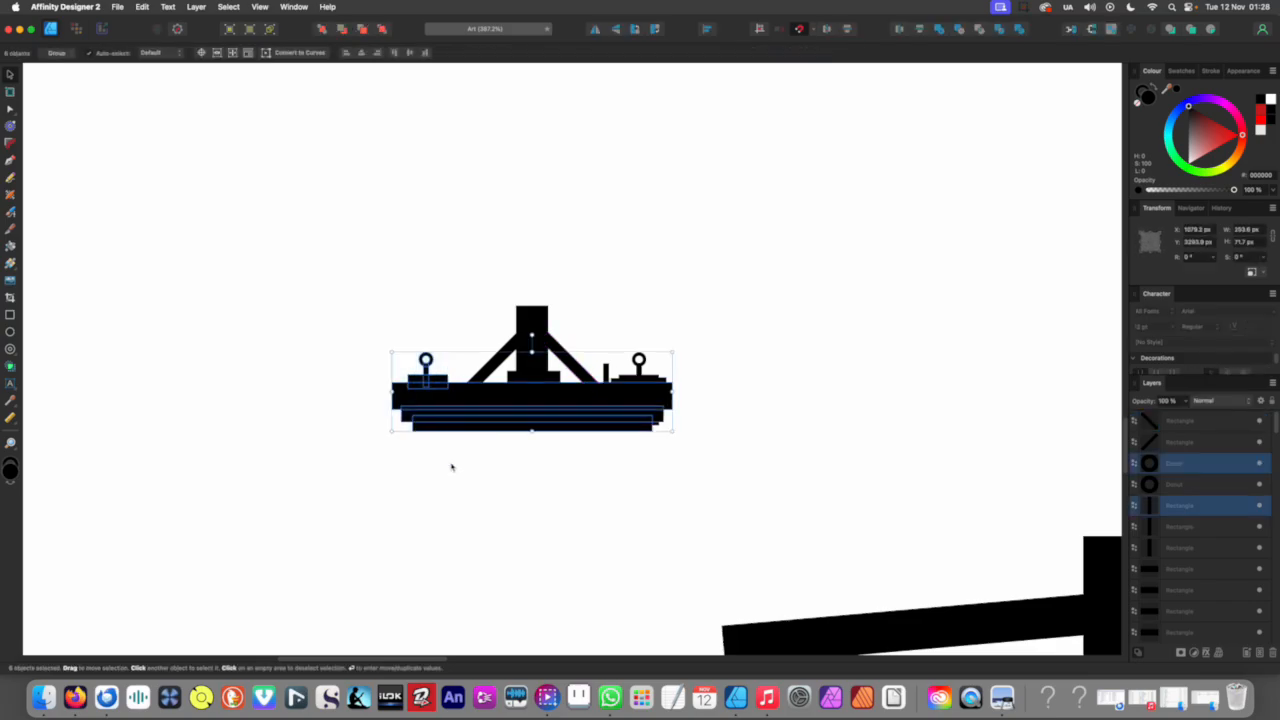
pyautogui.click(346, 366)
# Step: Delete the ring, stem and raised block at the pad's end facing away from the gun
pyautogui.moveTo(362, 316); pyautogui.dragTo(453, 381)
pyautogui.press('Delete')
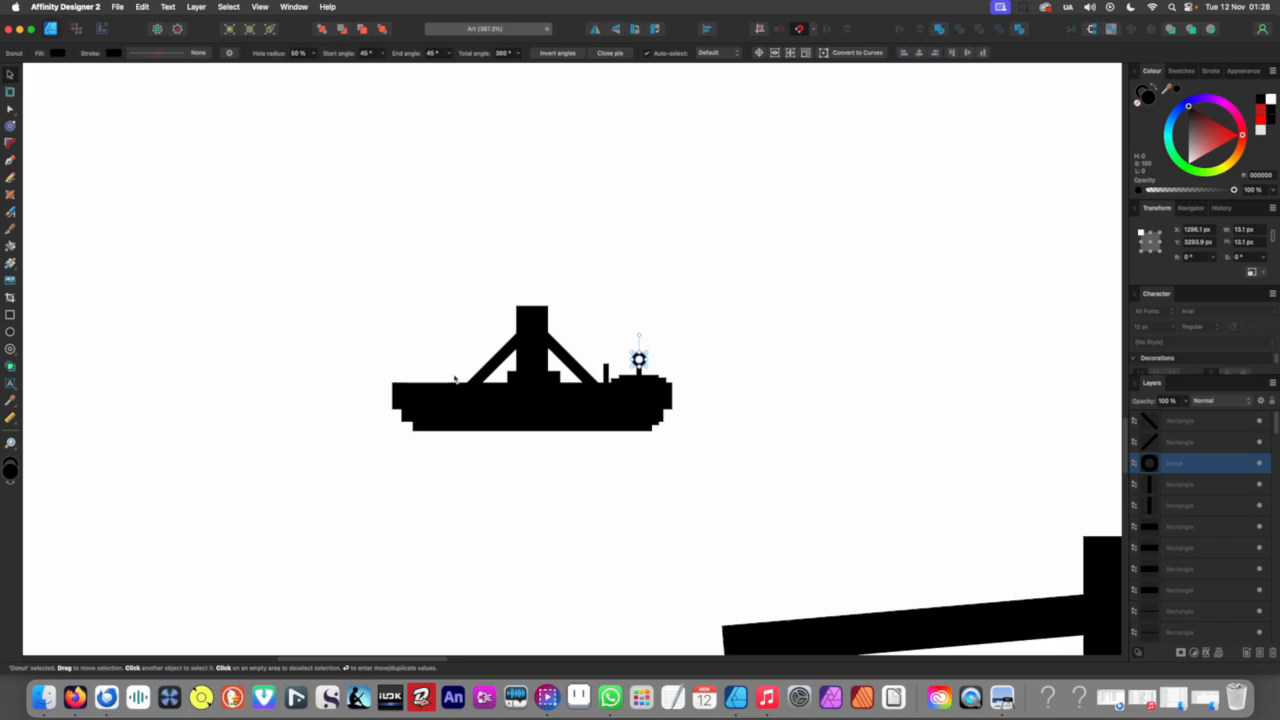
pyautogui.scroll(-5, 456, 381)
pyautogui.click(477, 434)
pyautogui.scroll(8, 535, 389)
pyautogui.scroll(5, 627, 390)
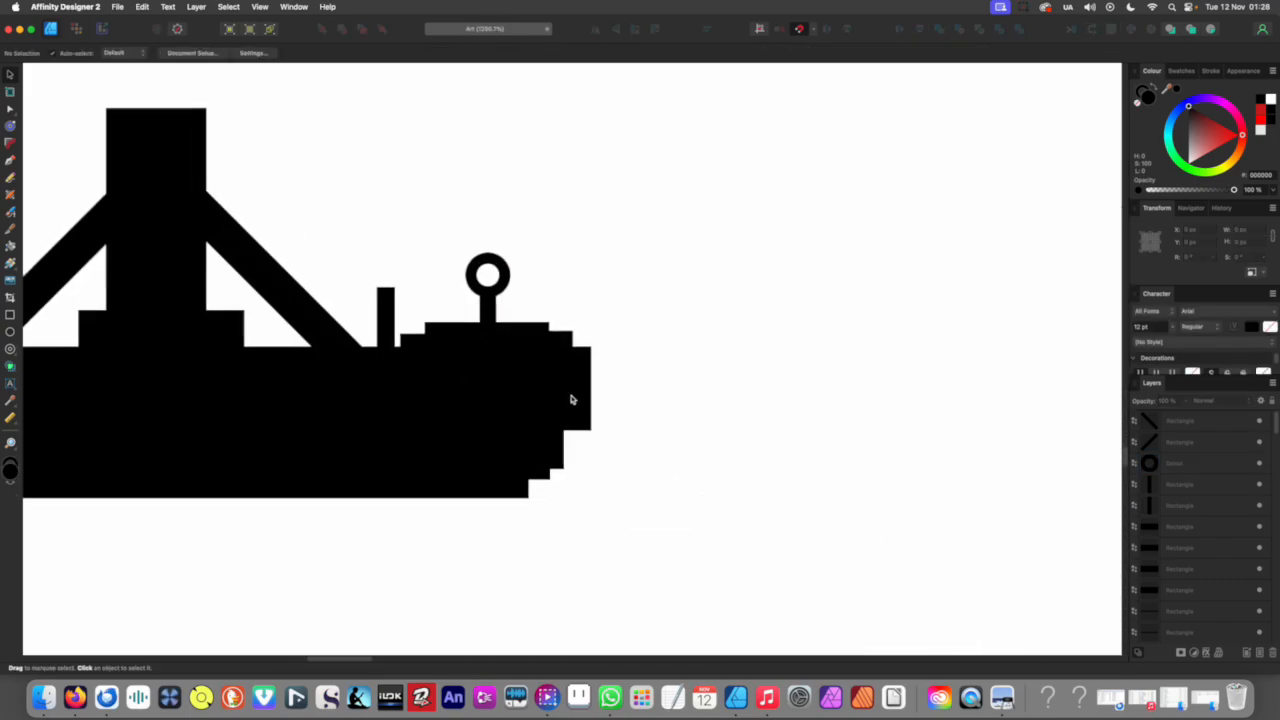
# Step: Add a block copy about 36 by 18 px at the pad's gun-facing end, protruding slightly past its edge
pyautogui.click(571, 380)
pyautogui.click(570, 341)
pyautogui.moveTo(556, 340); pyautogui.dragTo(628, 365)
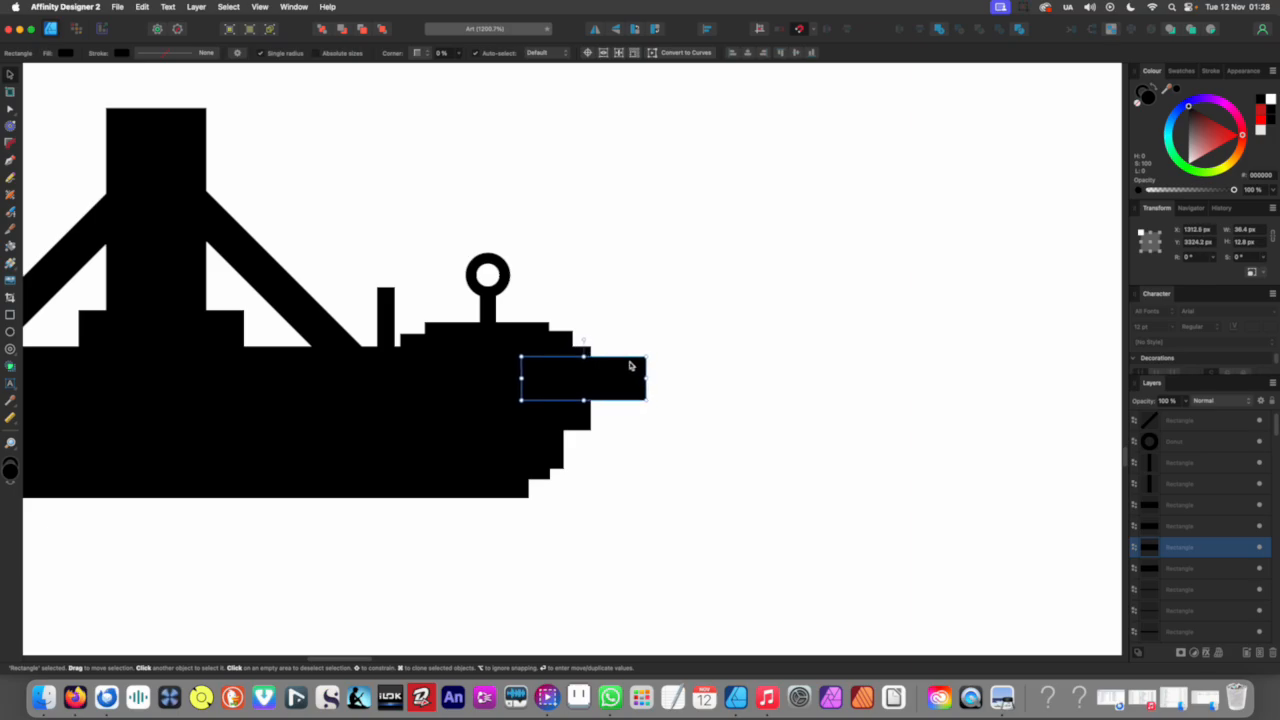
pyautogui.scroll(-5, 632, 370)
pyautogui.click(531, 463)
pyautogui.scroll(5, 555, 409)
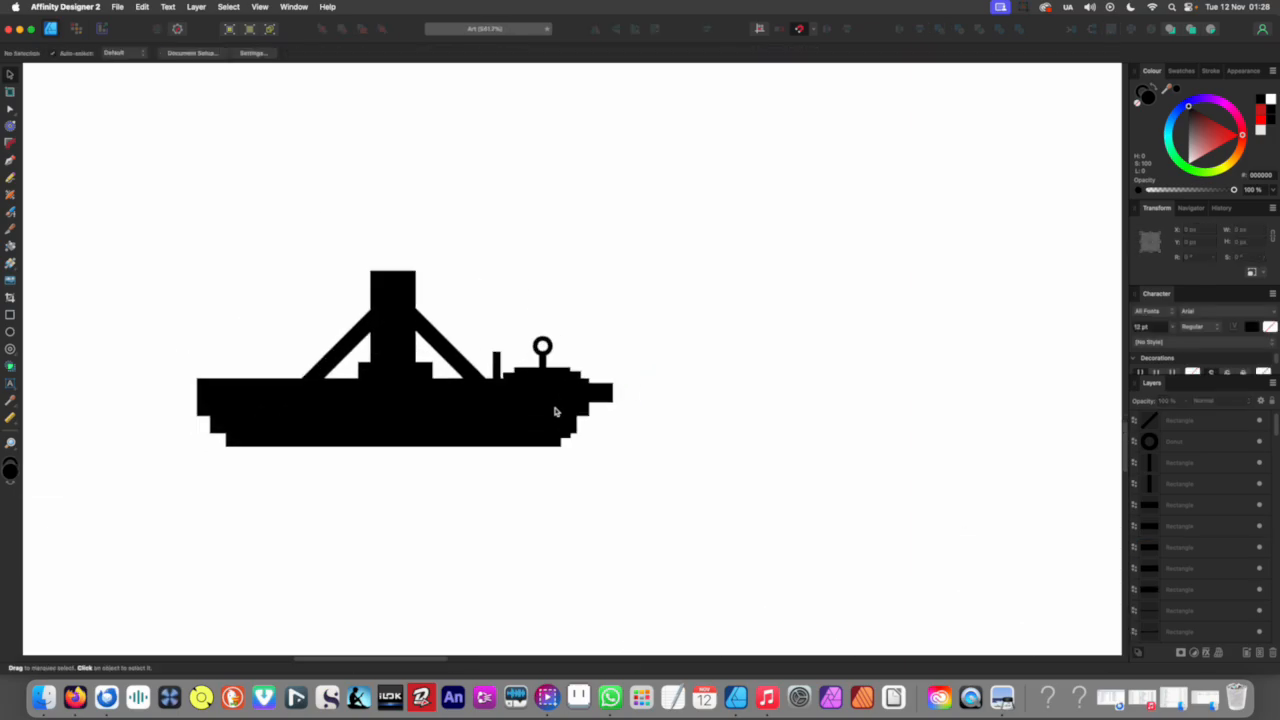
pyautogui.moveTo(641, 379); pyautogui.dragTo(620, 414)
pyautogui.scroll(3, 535, 369)
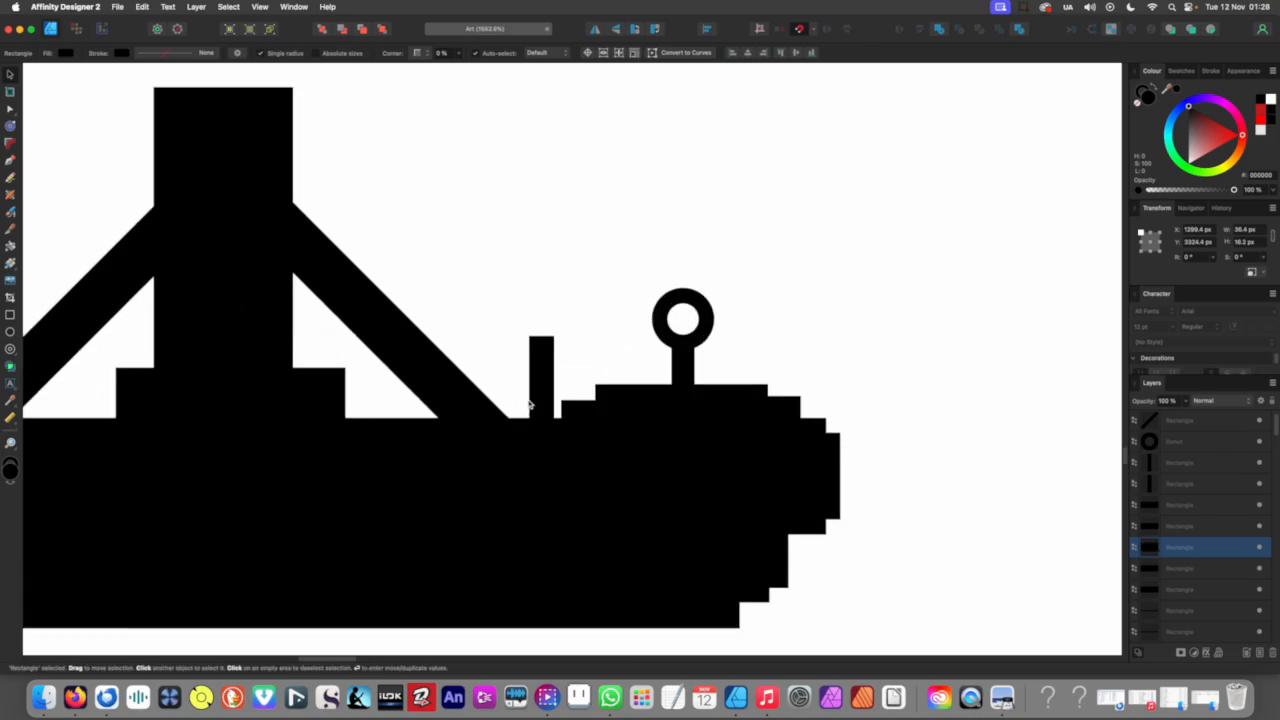
# Step: Duplicate the small upright bar and rotate the copy to -60° as a strut from the bar's top to the diagonal brace
pyautogui.click(535, 369)
pyautogui.moveTo(520, 367); pyautogui.dragTo(514, 363)
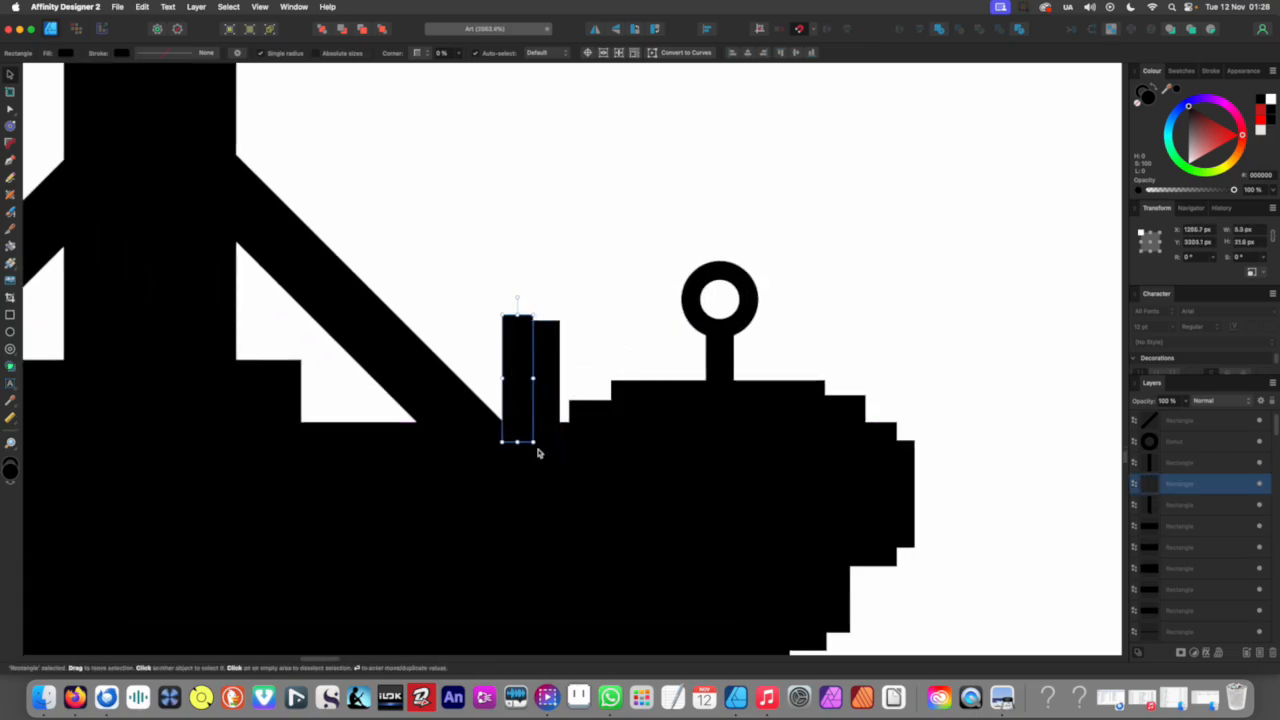
pyautogui.moveTo(477, 419); pyautogui.dragTo(472, 376)
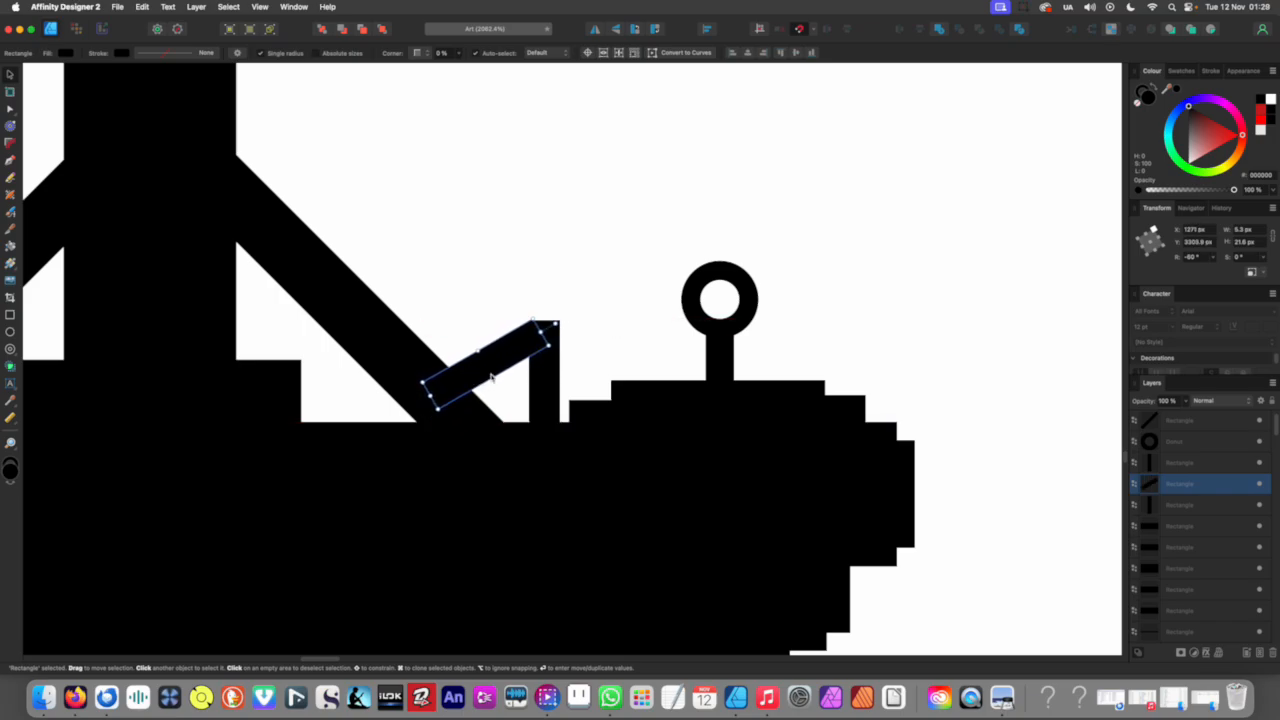
# Step: Nudge the small -60° strut so its upper end lines up with the top of the upright bar
pyautogui.scroll(-5, 484, 378)
pyautogui.scroll(10, 520, 360)
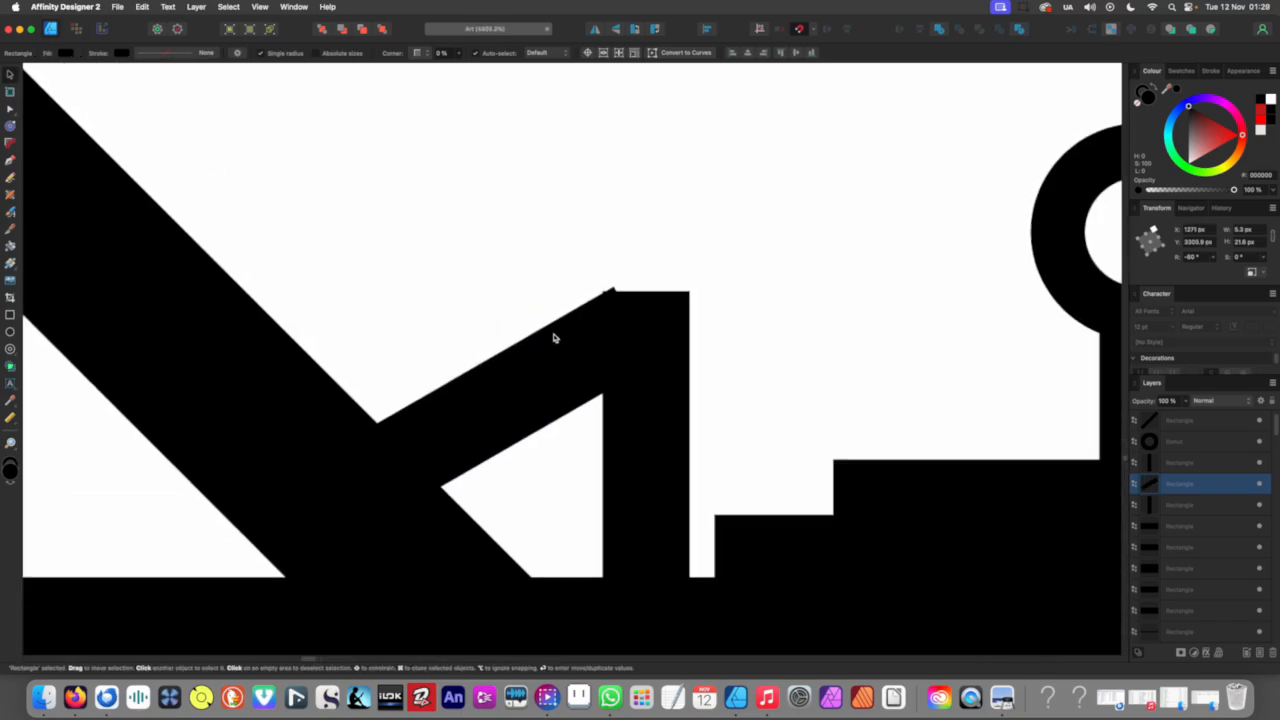
pyautogui.scroll(-5, 563, 337)
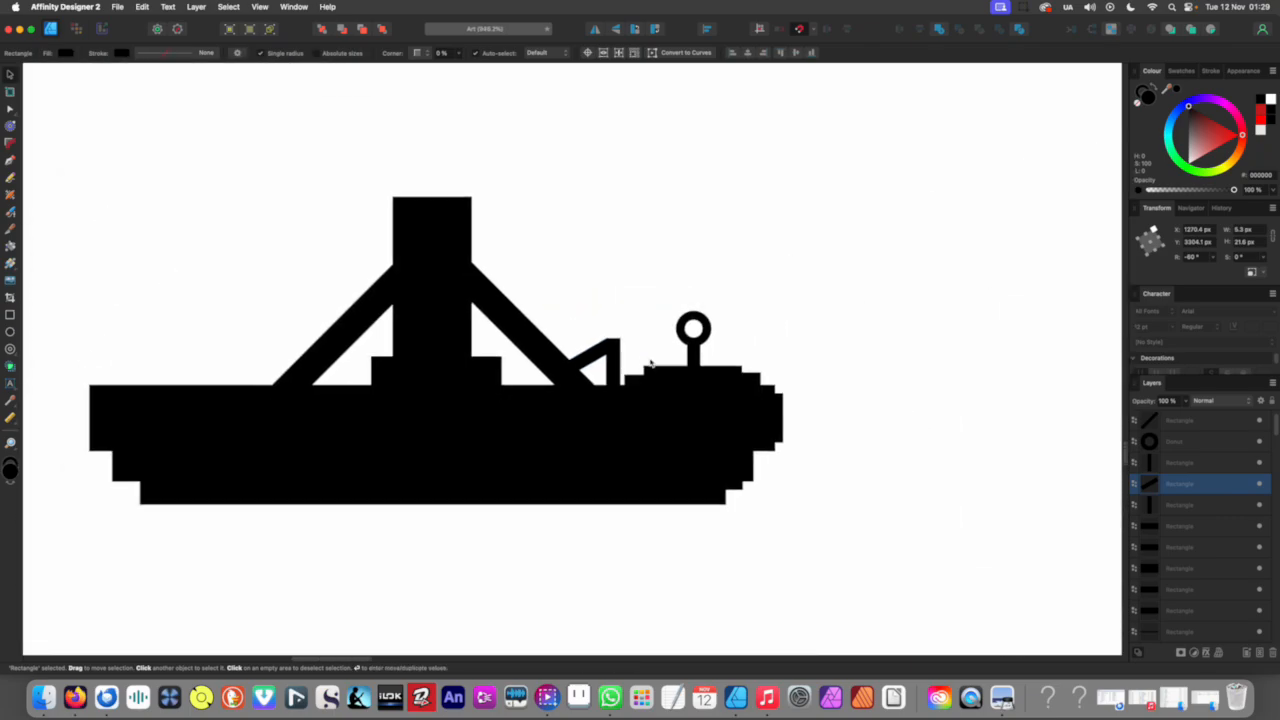
pyautogui.scroll(-2, 724, 375)
pyautogui.click(771, 391)
pyautogui.scroll(3, 683, 380)
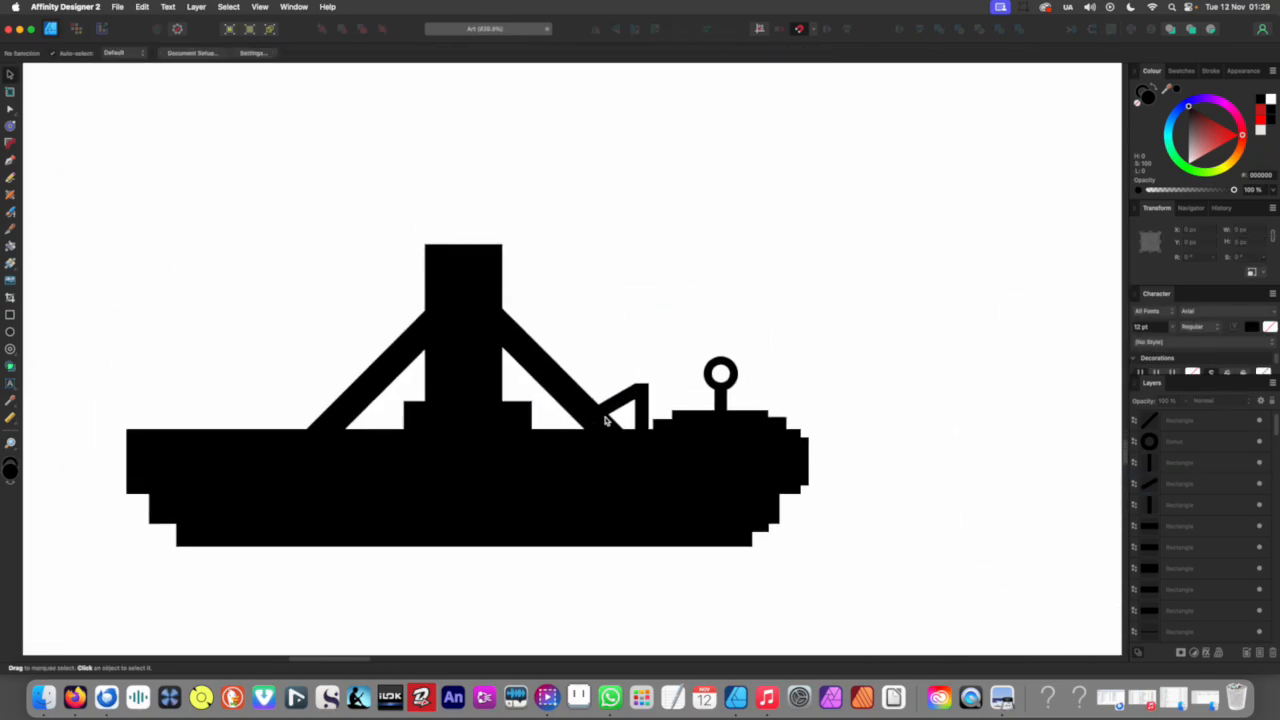
# Step: Draw a rectangle about 7.5 by 20.5 px over the mast's gun-facing side where the diagonal brace joins, protruding slightly
pyautogui.scroll(2, 620, 385)
pyautogui.scroll(3, 546, 343)
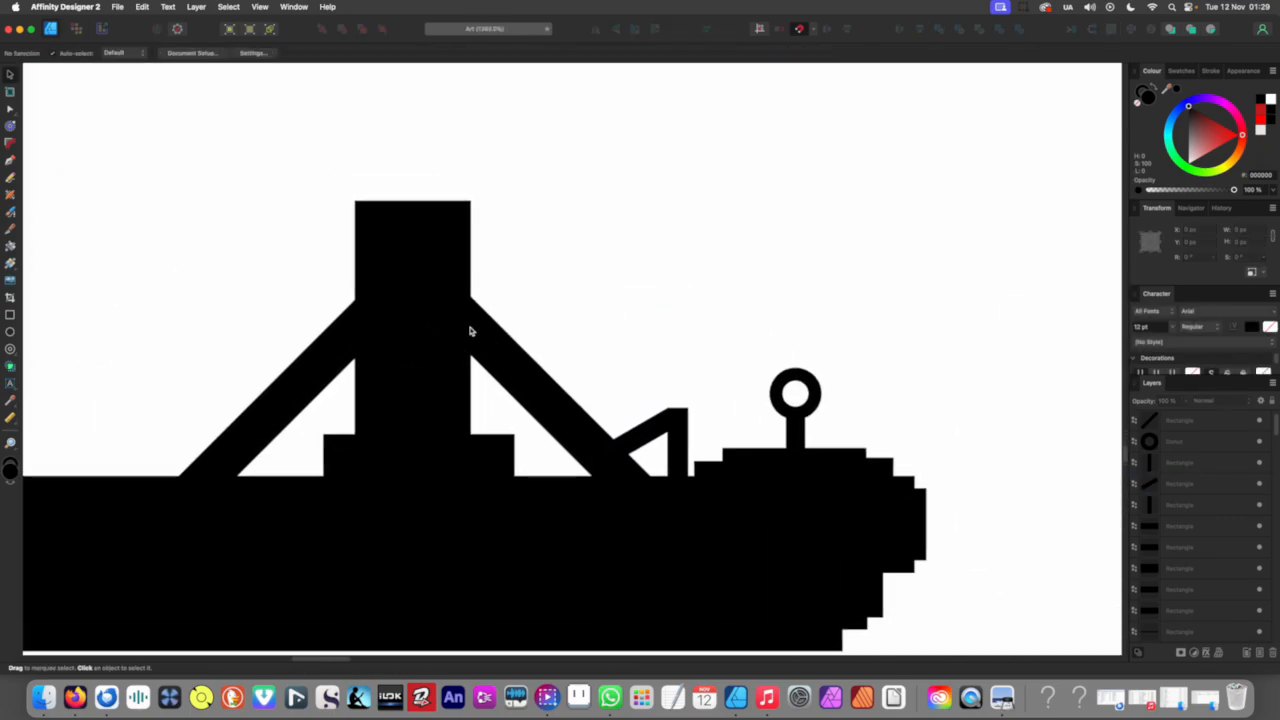
pyautogui.click(9, 315)
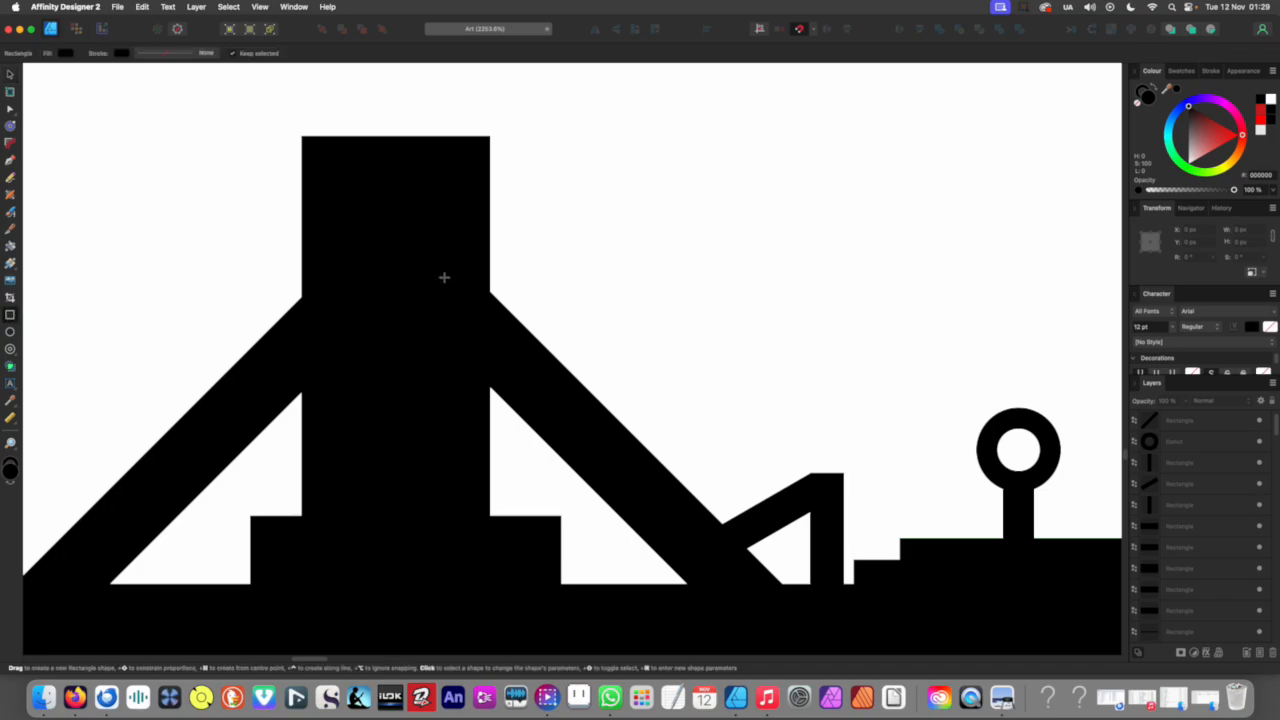
pyautogui.moveTo(500, 407); pyautogui.dragTo(500, 407)
pyautogui.scroll(-5, 500, 407)
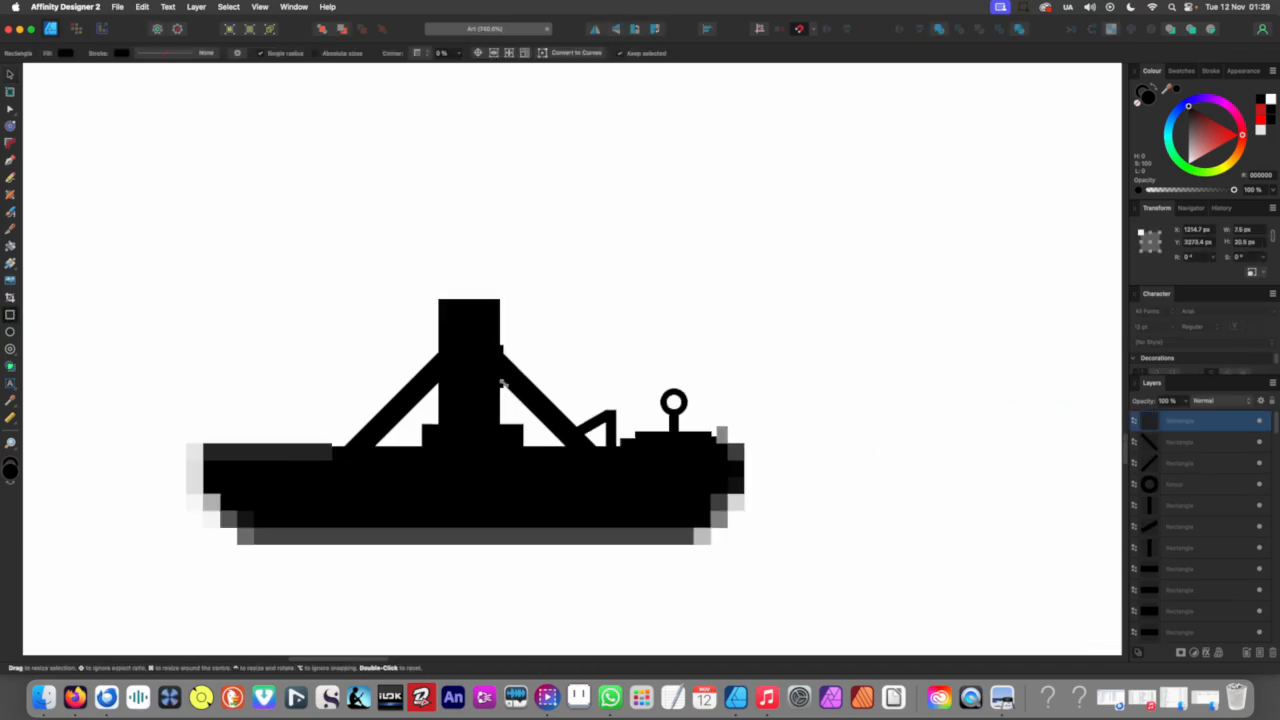
pyautogui.scroll(5, 549, 366)
pyautogui.scroll(-2, 549, 366)
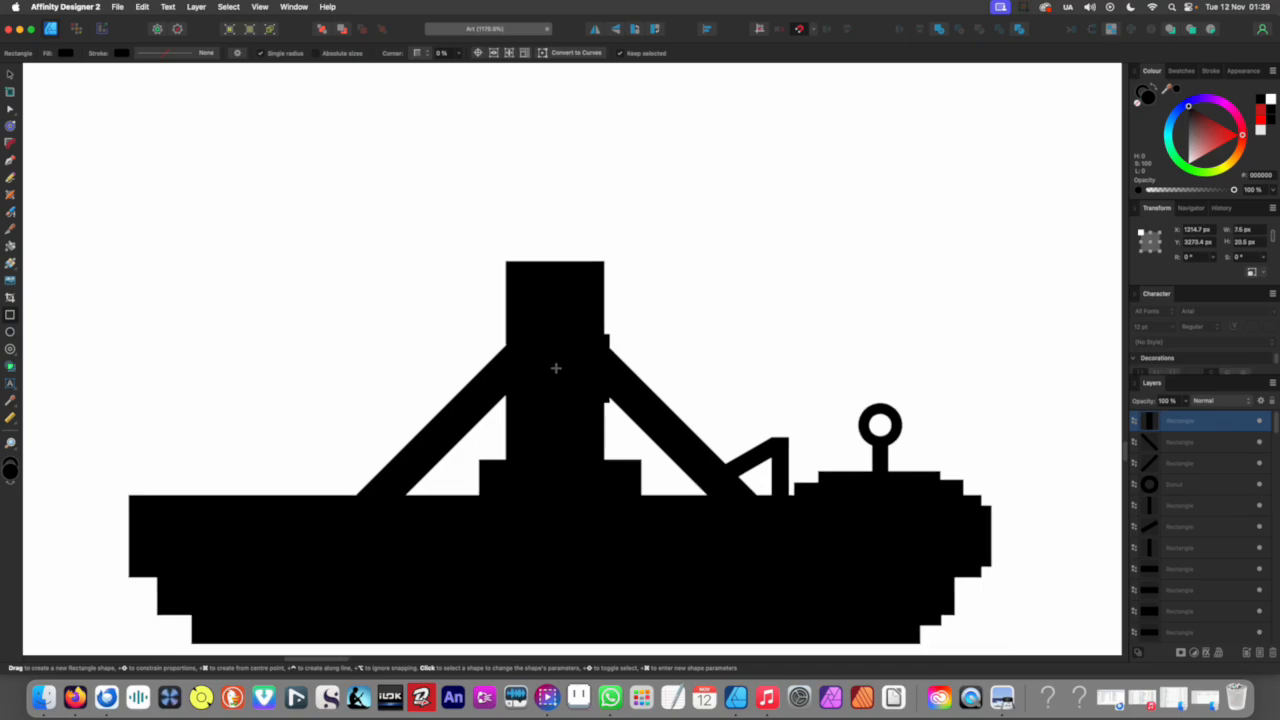
# Step: Place a copy of the small collar rectangle at the same height on the mast's opposite side
pyautogui.press('v')
pyautogui.moveTo(584, 392); pyautogui.dragTo(527, 392)
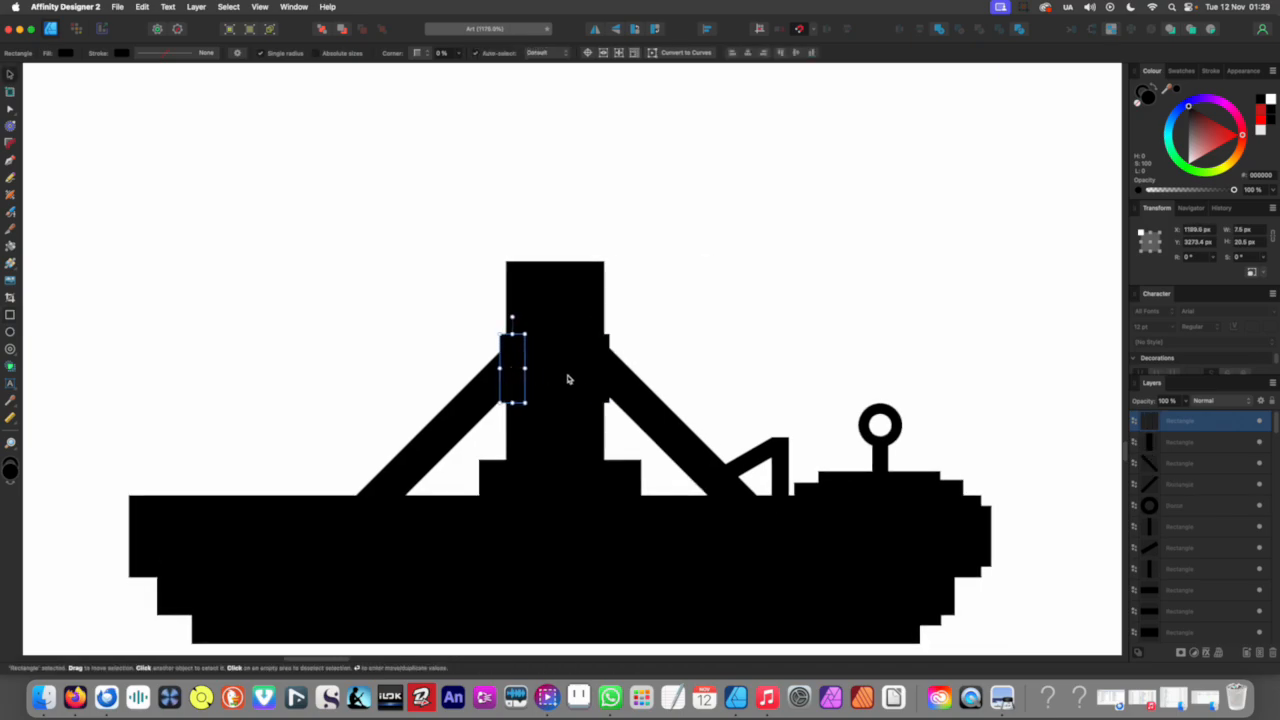
pyautogui.scroll(-5, 551, 374)
pyautogui.click(589, 466)
pyautogui.scroll(3, 575, 443)
pyautogui.scroll(3, 591, 337)
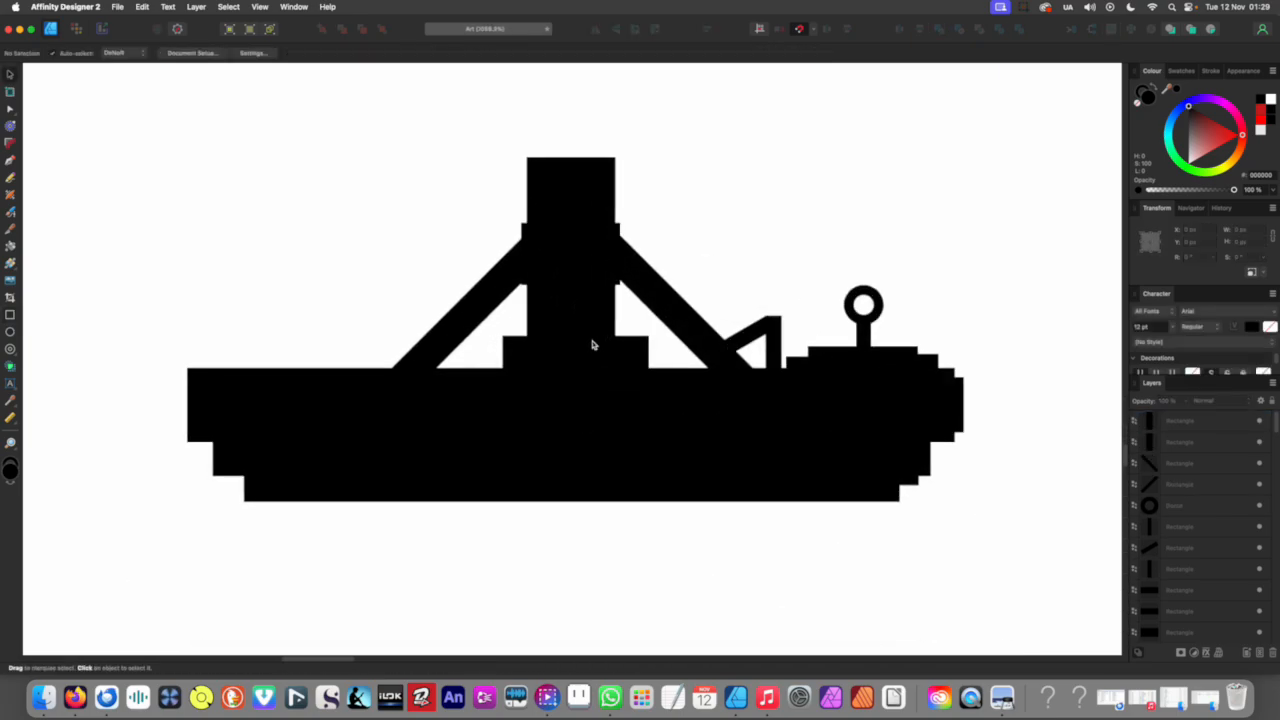
# Step: Add a wider copy of the mast's base block, about 51 px wide, slightly lower to form a second step
pyautogui.click(497, 378)
pyautogui.moveTo(497, 378); pyautogui.dragTo(451, 395)
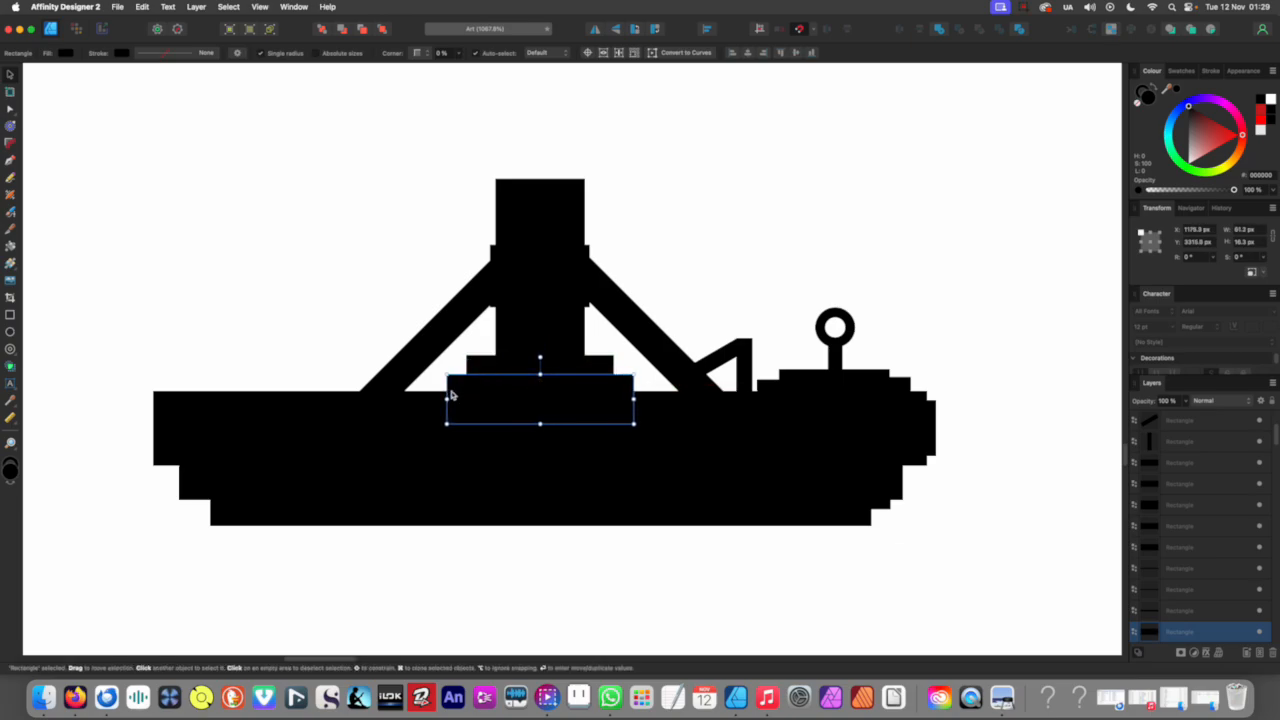
pyautogui.click(506, 566)
pyautogui.scroll(-8, 554, 423)
pyautogui.press('m')
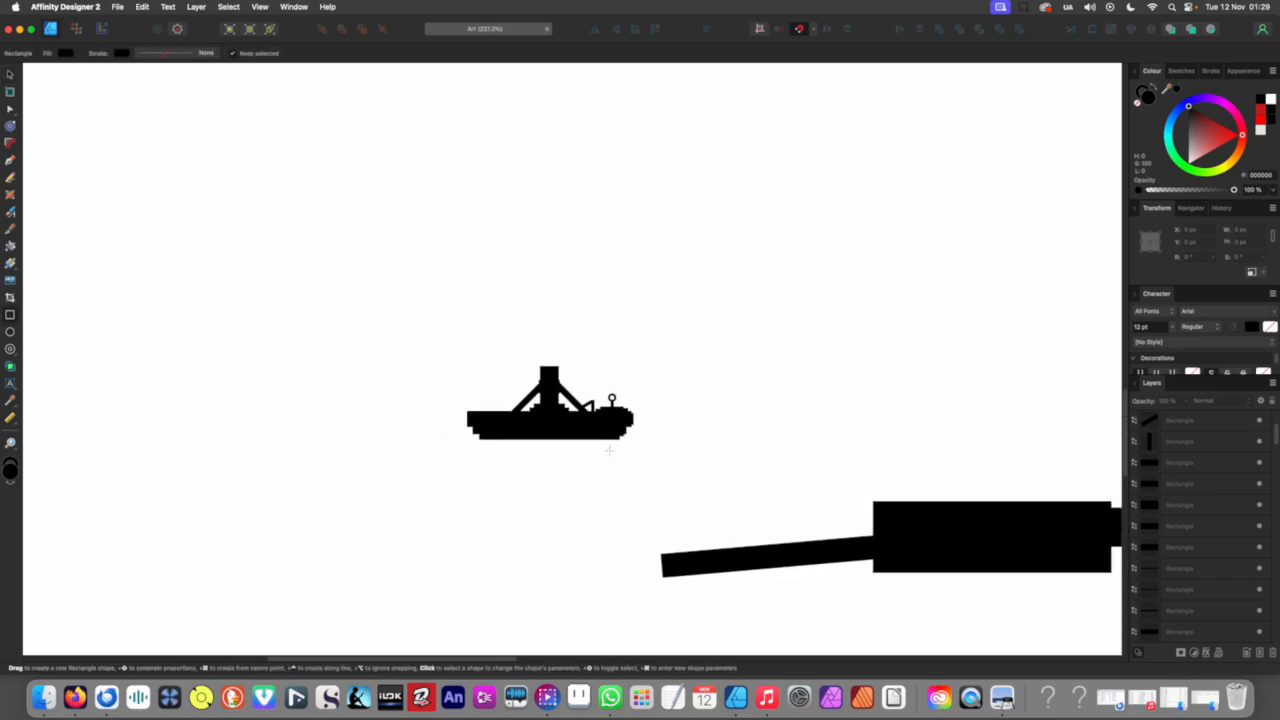
pyautogui.press('v')
# Step: Draw a flat rectangle about 9 by 3 px as a foot plate where the ring's stem meets the stepped block
pyautogui.scroll(4, 609, 451)
pyautogui.scroll(4, 706, 376)
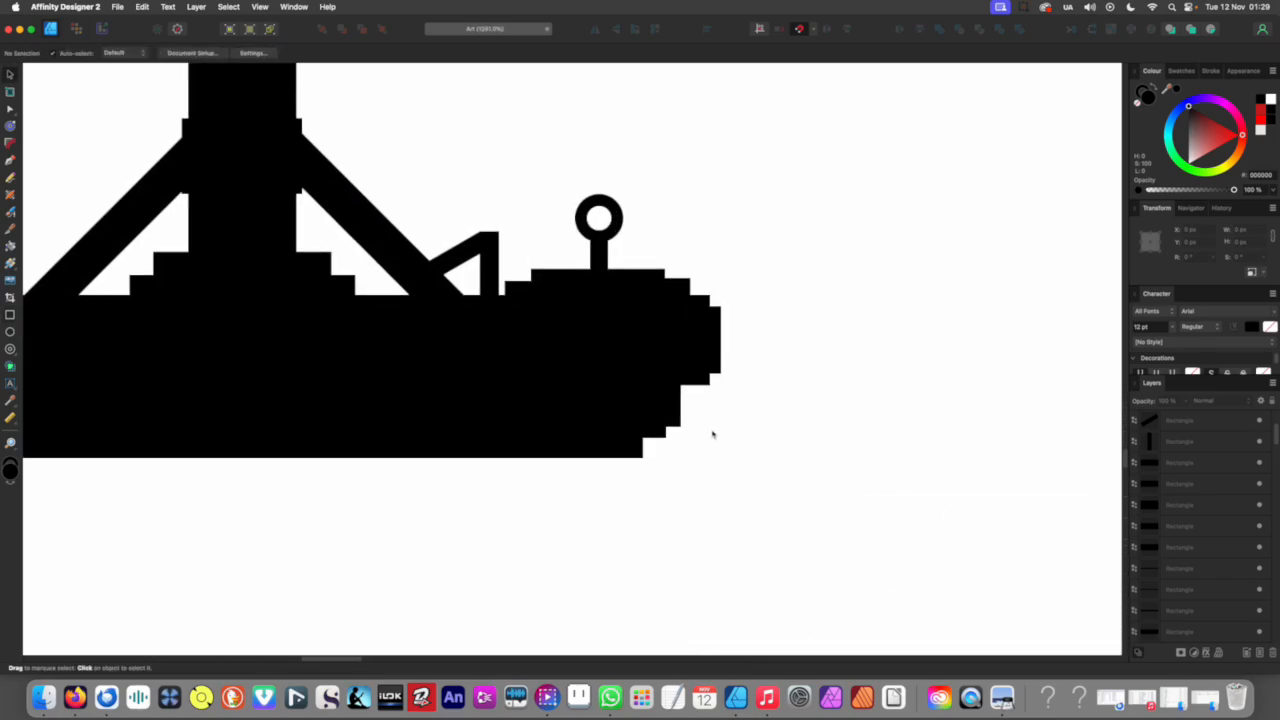
pyautogui.scroll(-4, 707, 435)
pyautogui.scroll(5, 634, 391)
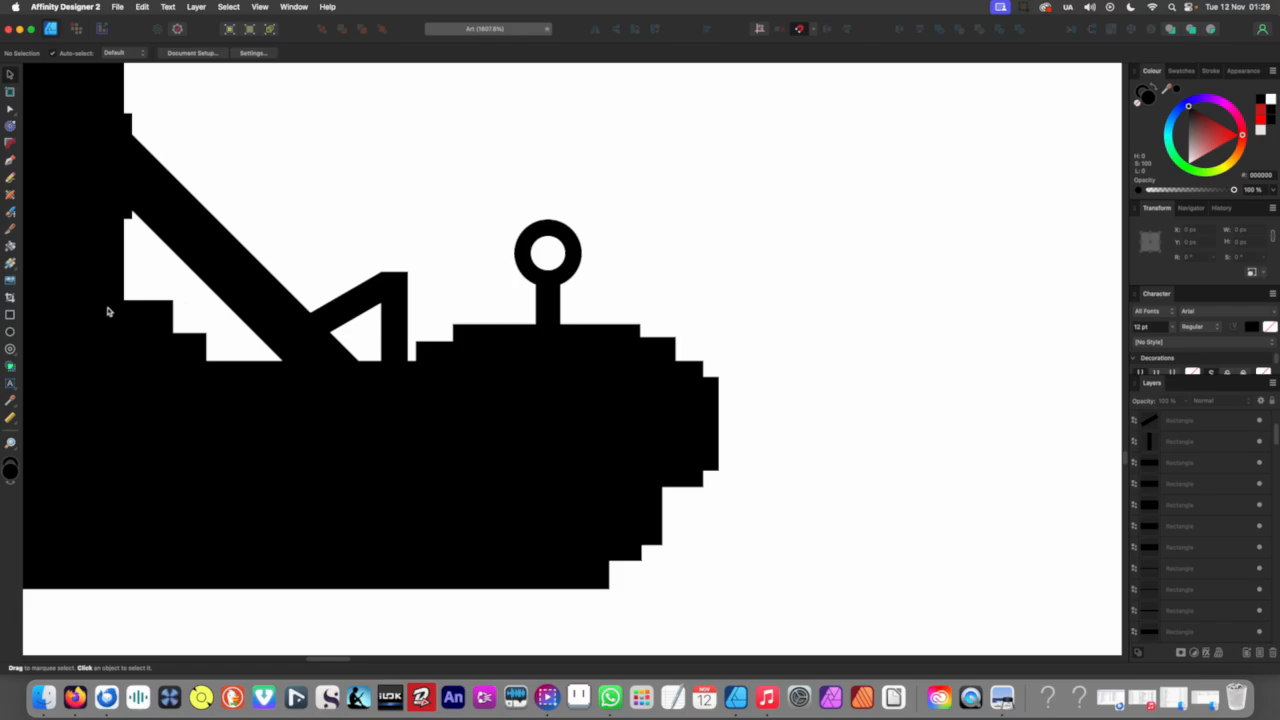
pyautogui.click(10, 314)
pyautogui.scroll(3, 545, 322)
pyautogui.moveTo(497, 302); pyautogui.dragTo(598, 335)
pyautogui.scroll(-10, 545, 300)
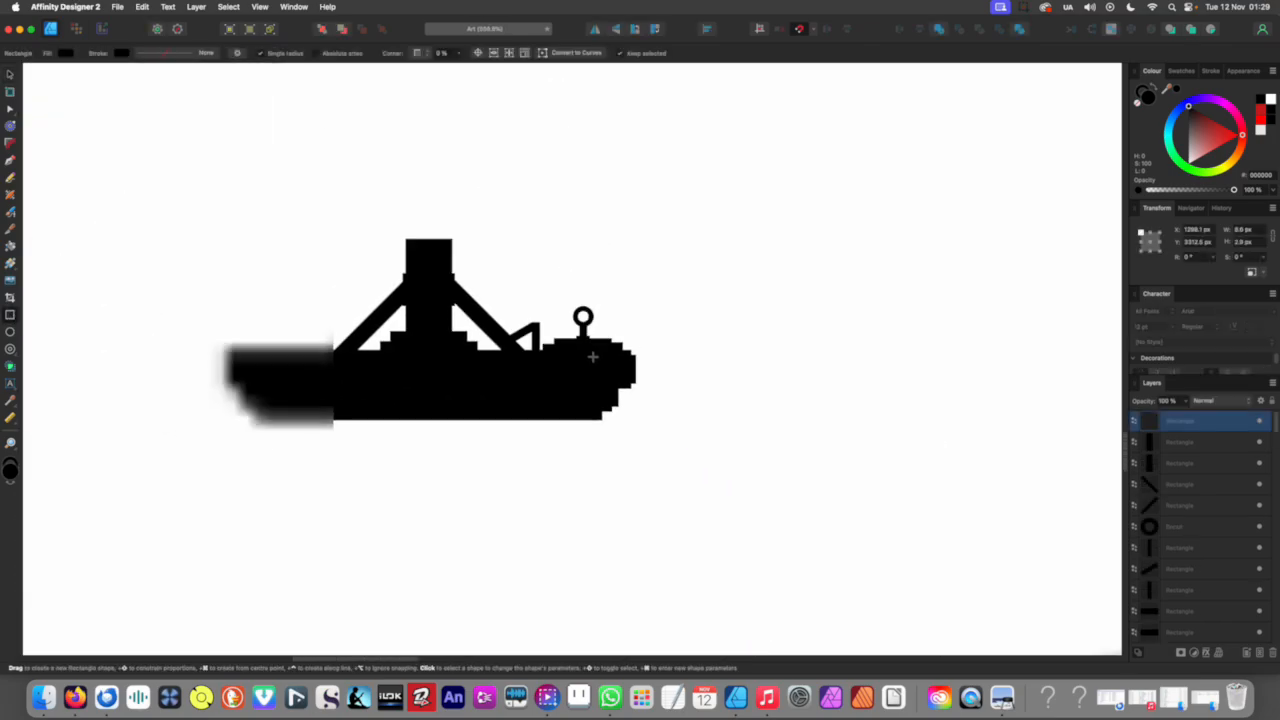
pyautogui.press('v')
pyautogui.click(650, 466)
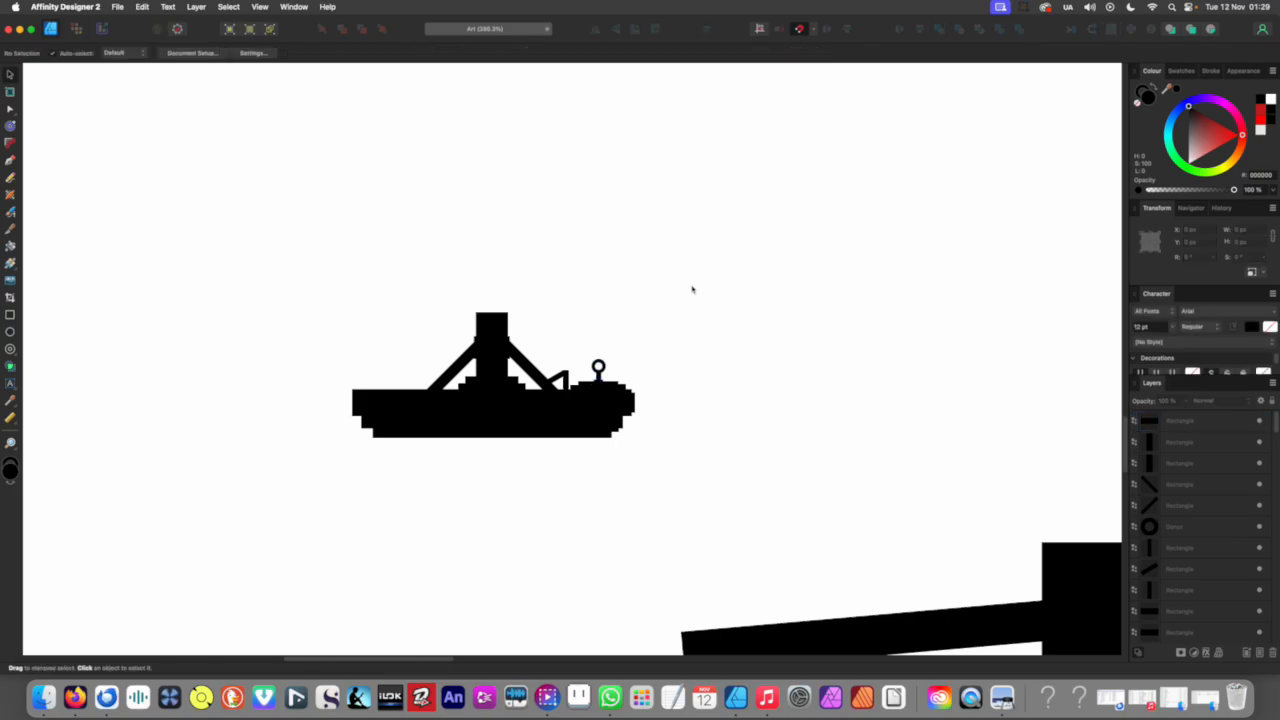
# Step: Draw a rounded rectangle about 2 by 6 px as a pin standing on top of the small upright bar
pyautogui.moveTo(699, 273); pyautogui.dragTo(664, 340)
pyautogui.scroll(10, 565, 375)
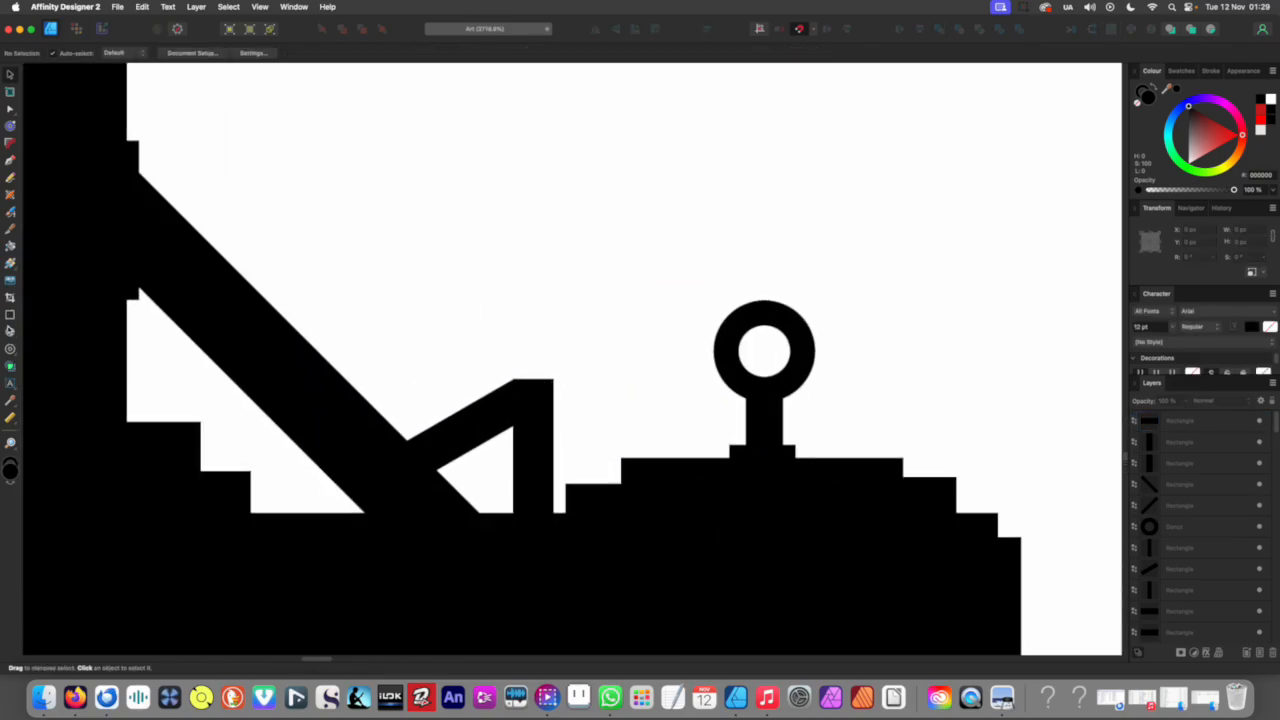
pyautogui.moveTo(16, 350); pyautogui.dragTo(45, 346)
pyautogui.moveTo(538, 404); pyautogui.dragTo(541, 408)
pyautogui.scroll(-10, 572, 368)
pyautogui.press('v')
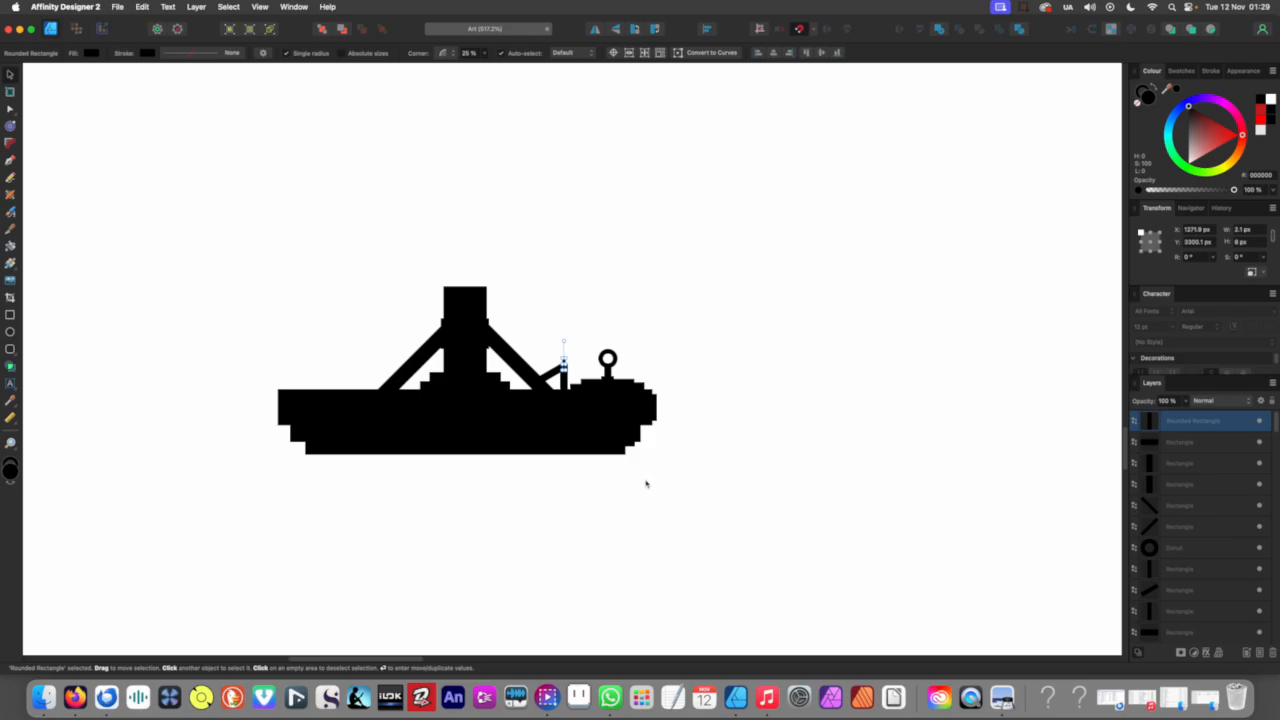
pyautogui.click(644, 483)
# Step: Draw a thin rectangle about 1.4 px thick and rotate it to about -20.4° as a cable from the diagonal brace to the pin
pyautogui.scroll(6, 597, 366)
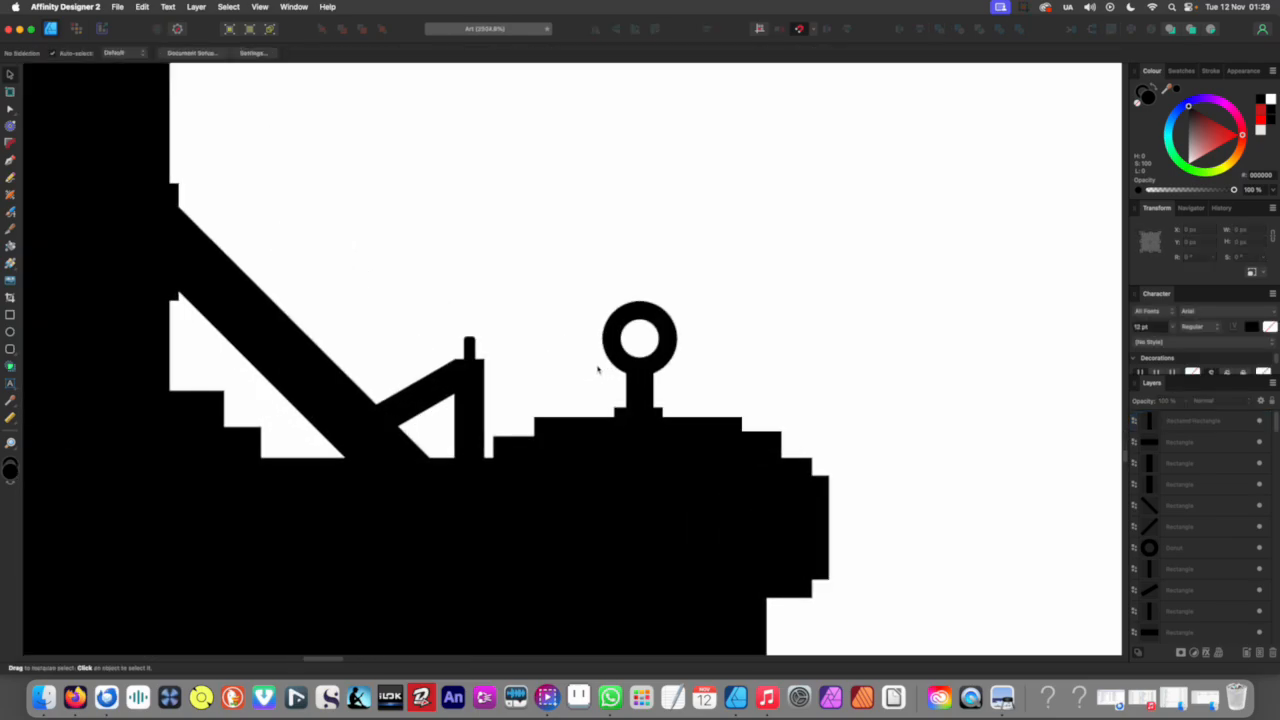
pyautogui.scroll(-2, 597, 366)
pyautogui.scroll(4, 480, 366)
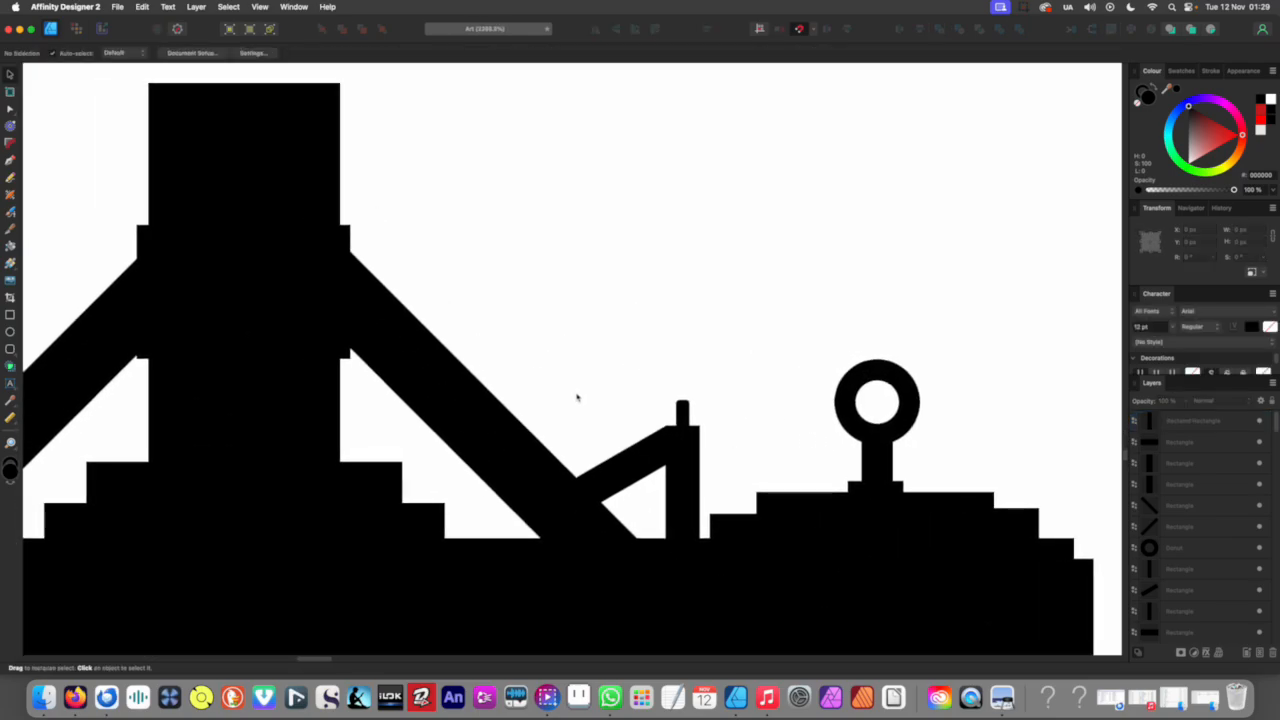
pyautogui.click(10, 316)
pyautogui.moveTo(444, 204); pyautogui.dragTo(660, 400)
pyautogui.scroll(-6, 450, 342)
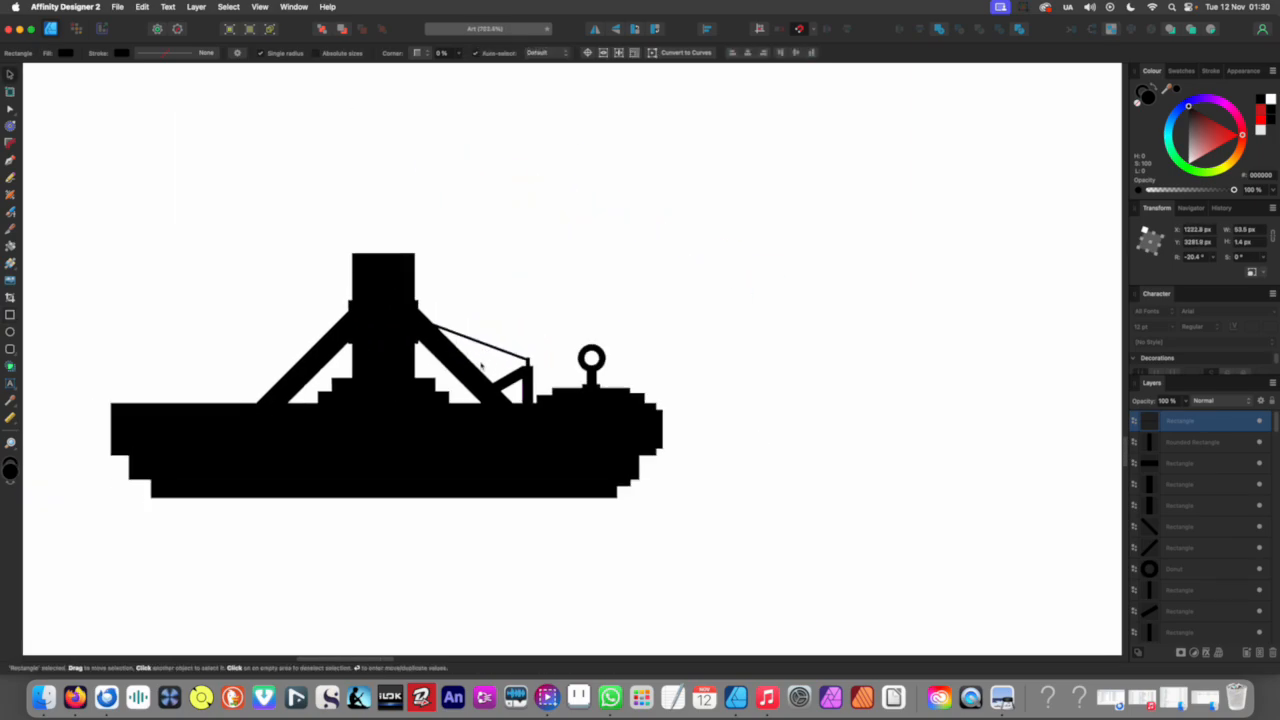
pyautogui.click(521, 460)
pyautogui.hscroll(-3, 600, 455)
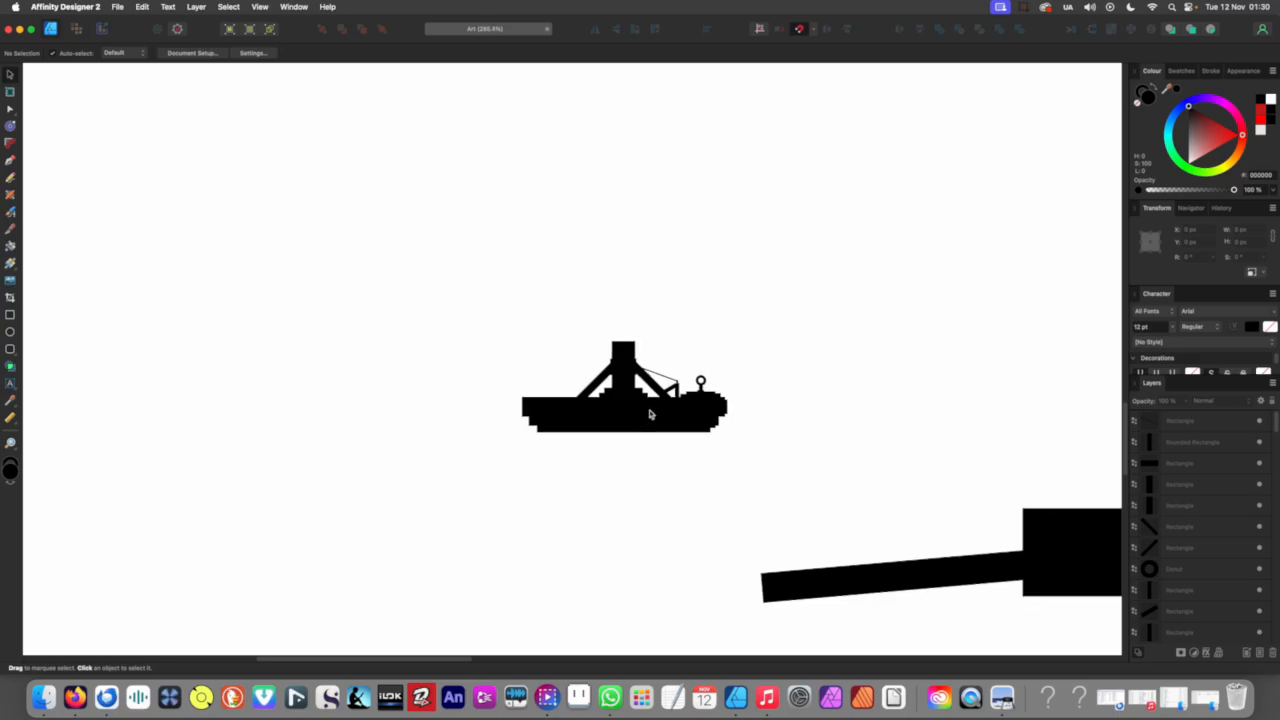
pyautogui.hscroll(3, 640, 430)
pyautogui.scroll(3, 603, 352)
pyautogui.scroll(2, 603, 352)
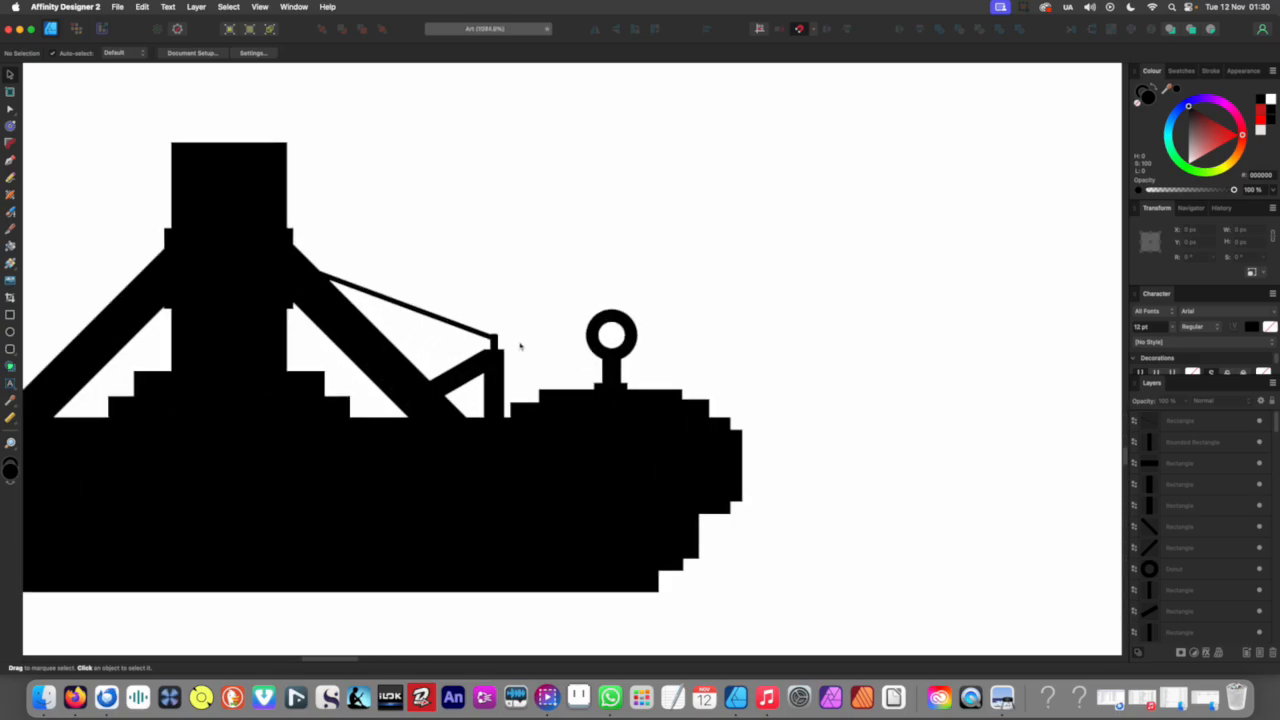
pyautogui.scroll(-6, 590, 385)
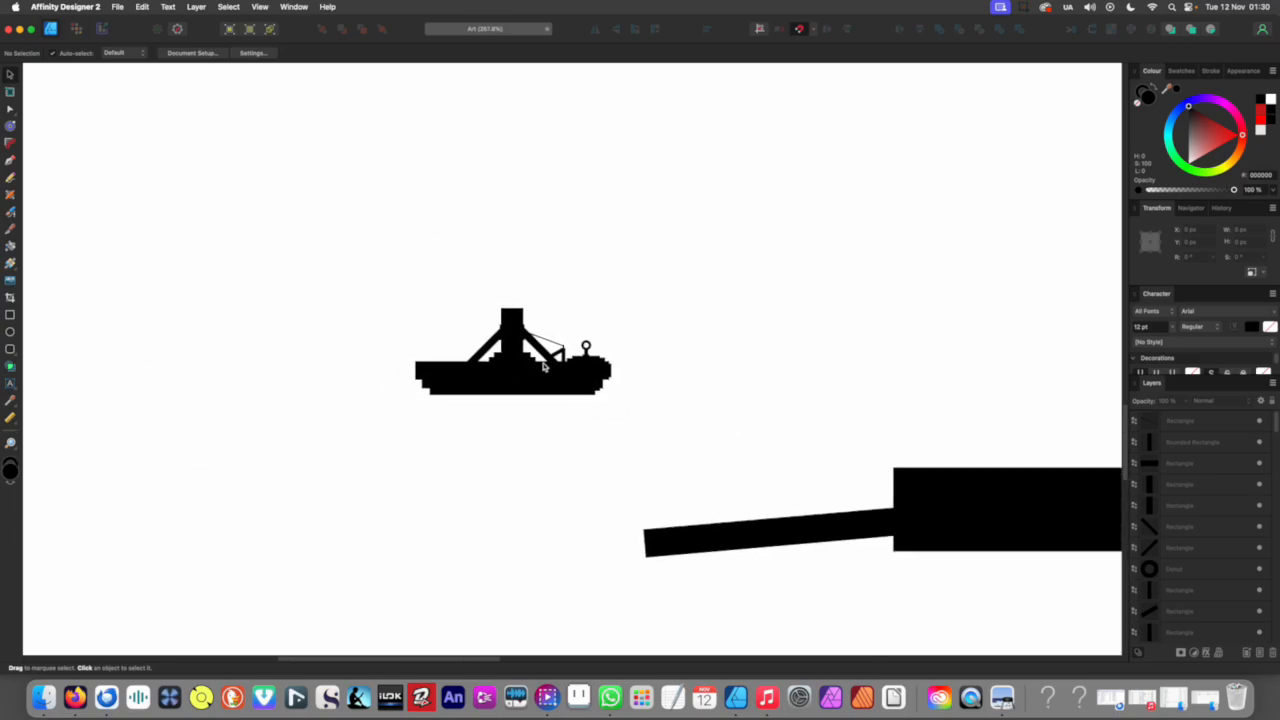
# Step: Draw a rounded rectangle about 12.5 by 2.8 px on the gun-facing diagonal brace and rotate it to about -44.7° along the brace
pyautogui.scroll(8, 590, 390)
pyautogui.scroll(2, 528, 370)
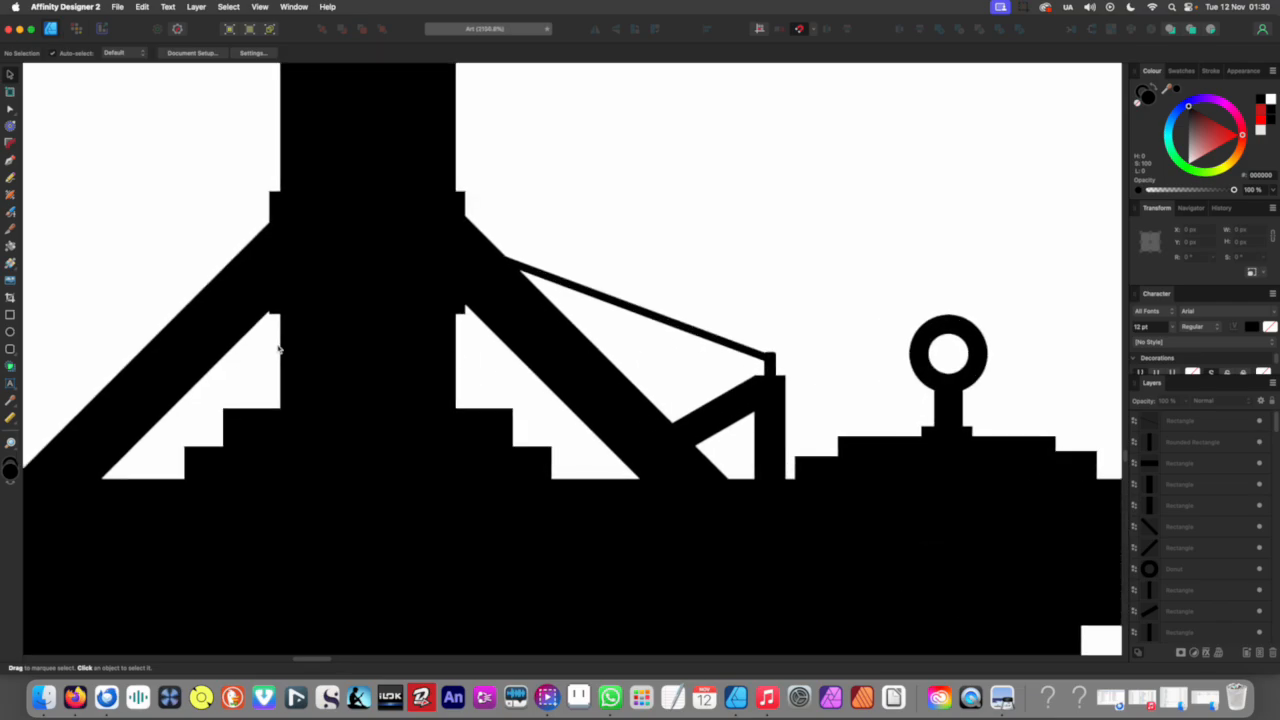
pyautogui.click(9, 350)
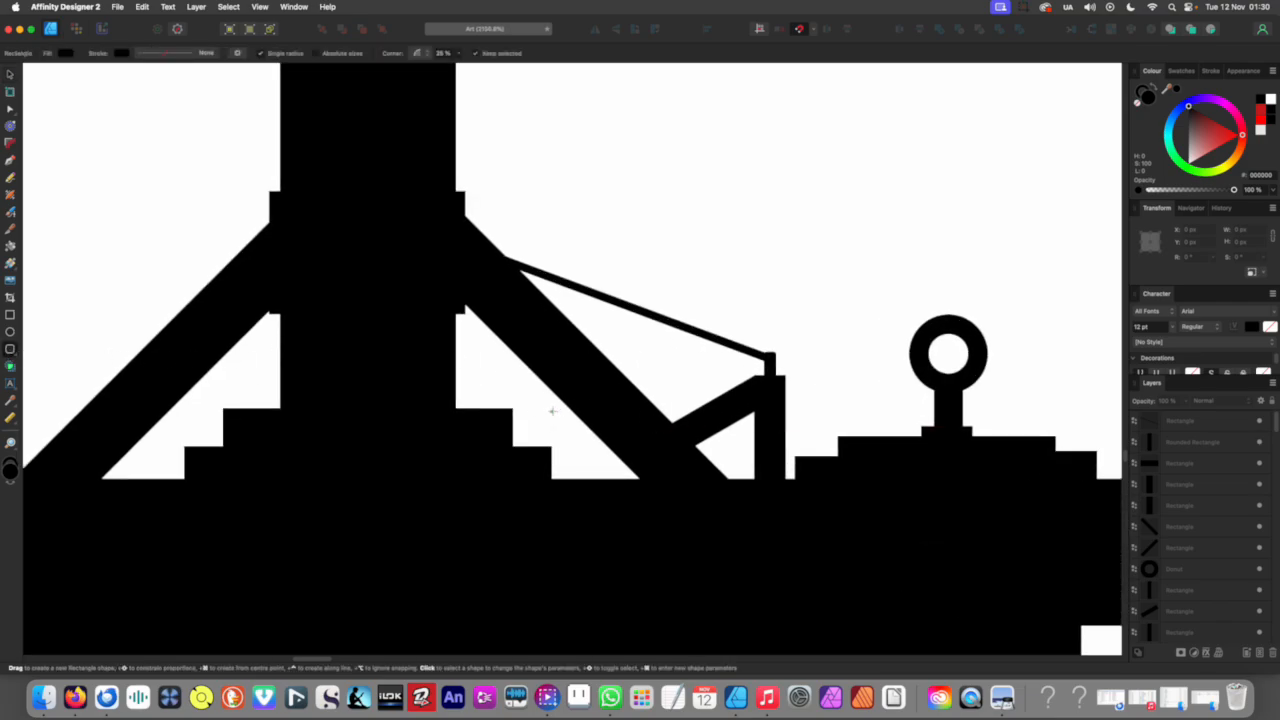
pyautogui.moveTo(619, 390); pyautogui.dragTo(628, 410)
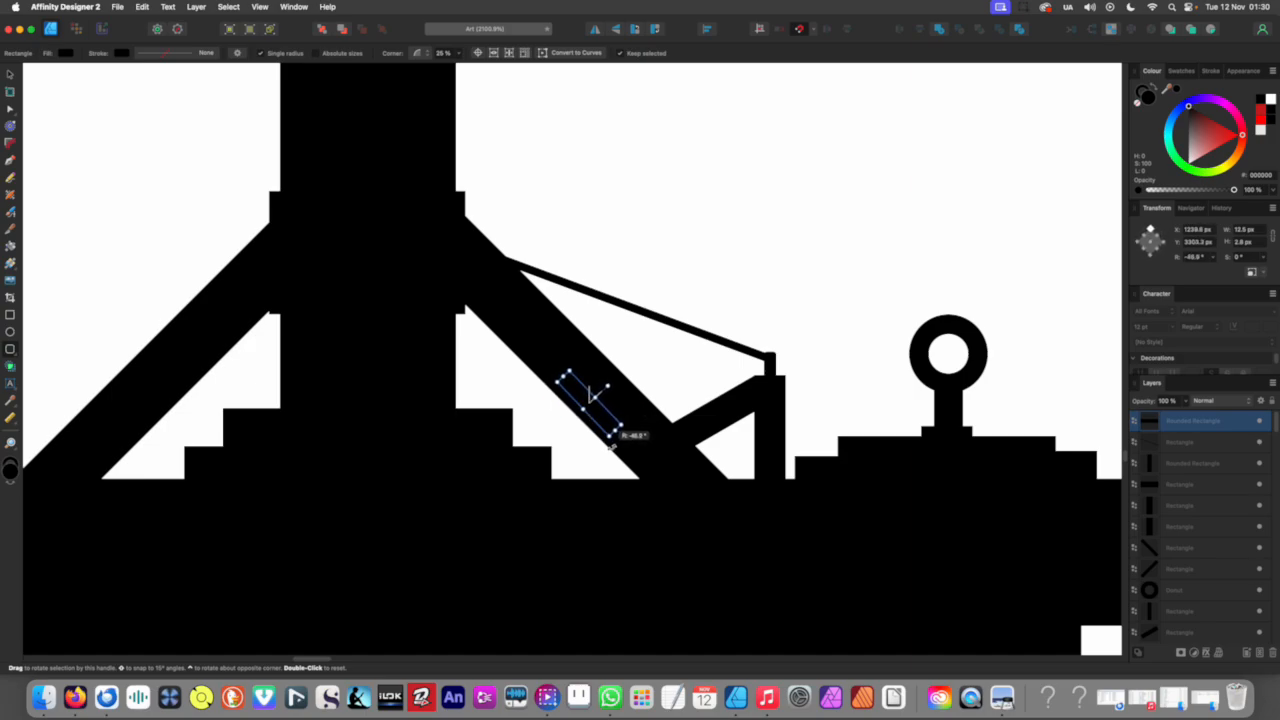
pyautogui.moveTo(614, 446); pyautogui.dragTo(651, 429)
pyautogui.press('v')
pyautogui.scroll(3, 611, 426)
pyautogui.scroll(2, 611, 427)
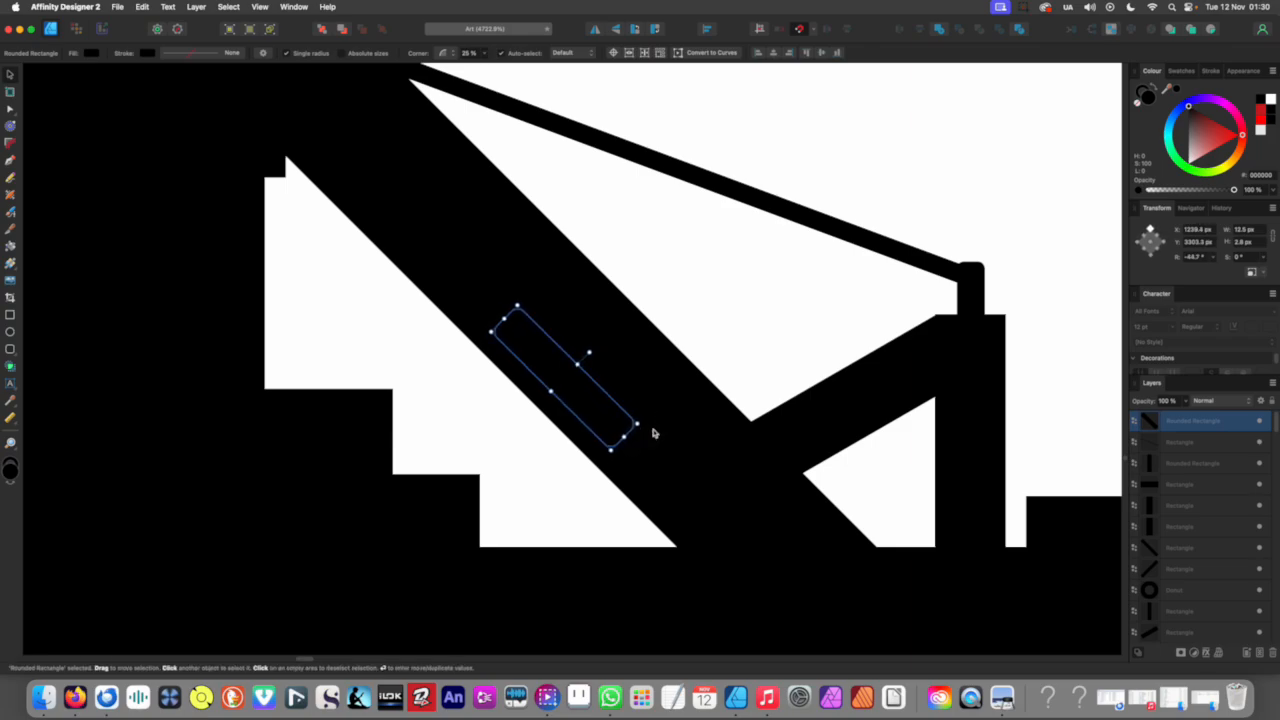
# Step: Fill the rounded rectangle on the brace with white sampled from the canvas
pyautogui.press('m')
pyautogui.press('i')
pyautogui.click(724, 350)
pyautogui.press('m')
pyautogui.scroll(-10, 595, 356)
pyautogui.scroll(5, 597, 364)
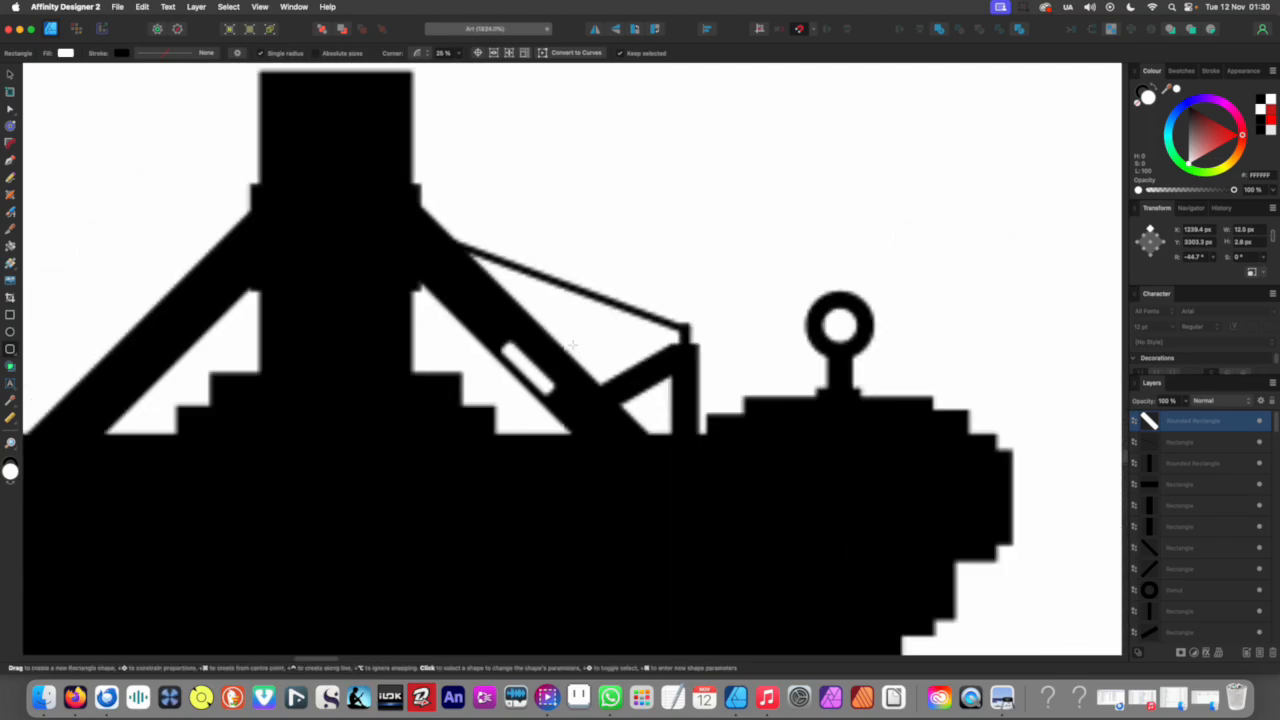
# Step: Subtract the white rounded rectangle from the gun-facing diagonal brace to cut a slot through it
pyautogui.press('v')
pyautogui.keyDown('shift'); pyautogui.click(576, 381); pyautogui.keyUp('shift')
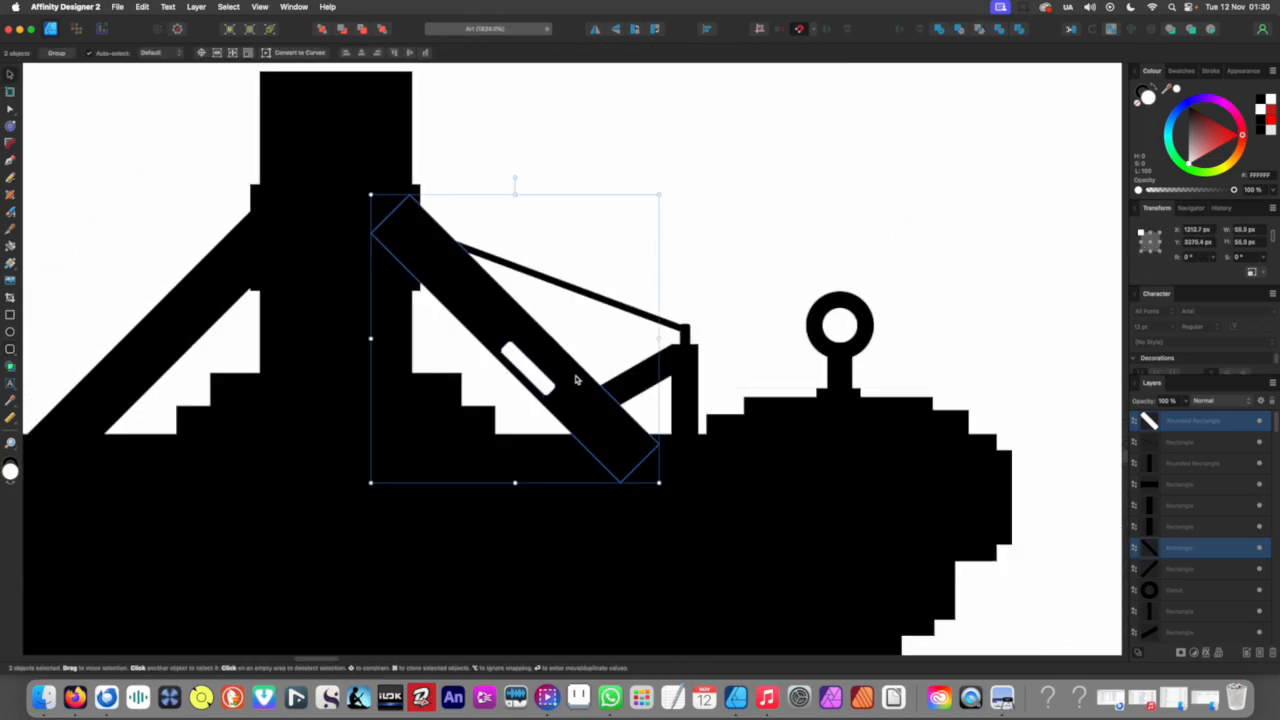
pyautogui.click(963, 33)
pyautogui.scroll(-12, 702, 162)
pyautogui.click(536, 327)
# Step: Delete the diagonal brace on the mast's side facing away from the gun
pyautogui.scroll(1, 678, 276)
pyautogui.scroll(3, 678, 276)
pyautogui.click(451, 266)
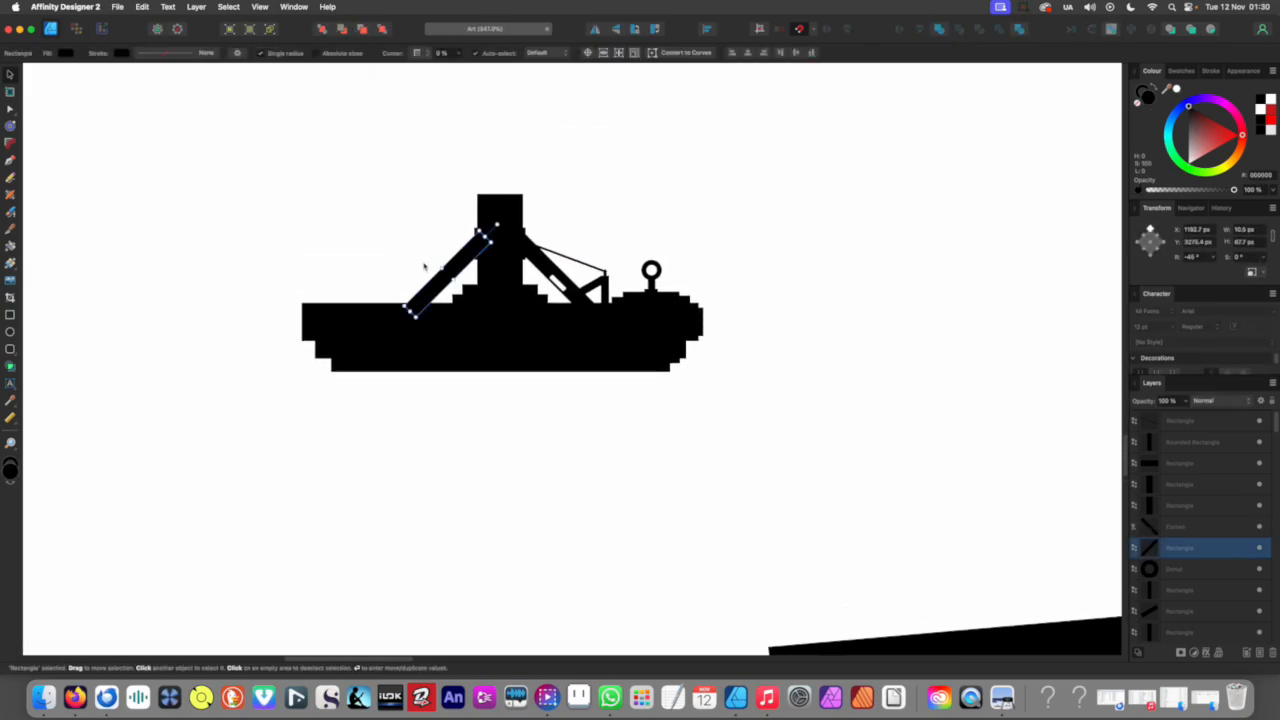
pyautogui.press('Delete')
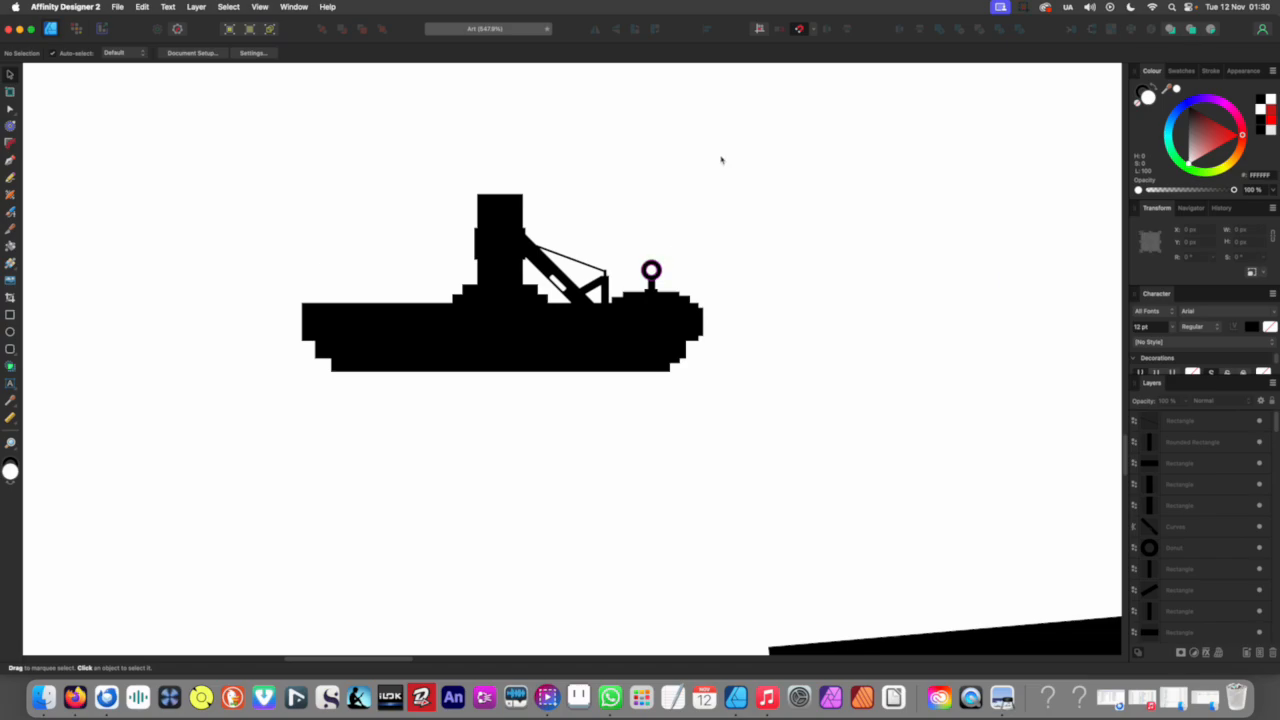
# Step: Knife the pad's three long slabs vertically beside the mast's stepped base and delete the cut-off pieces facing away from the gun
pyautogui.moveTo(779, 183); pyautogui.dragTo(794, 405)
pyautogui.moveTo(190, 244); pyautogui.dragTo(419, 410)
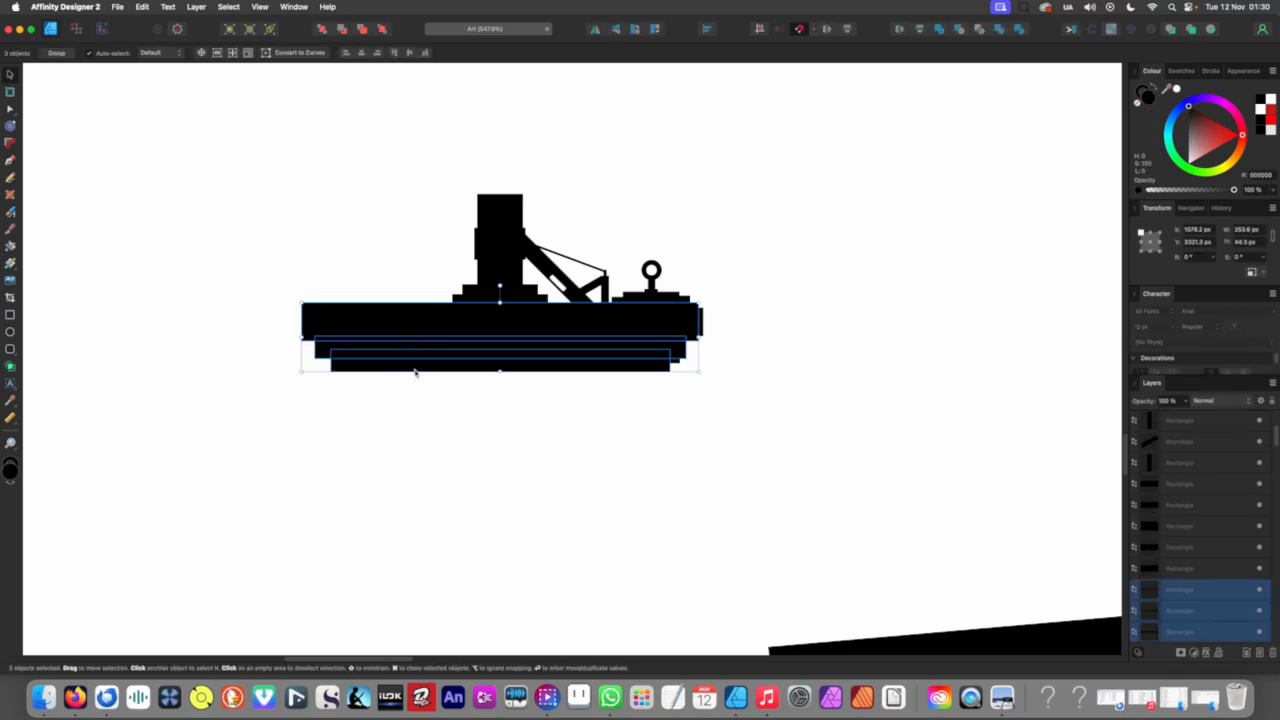
pyautogui.press('y')
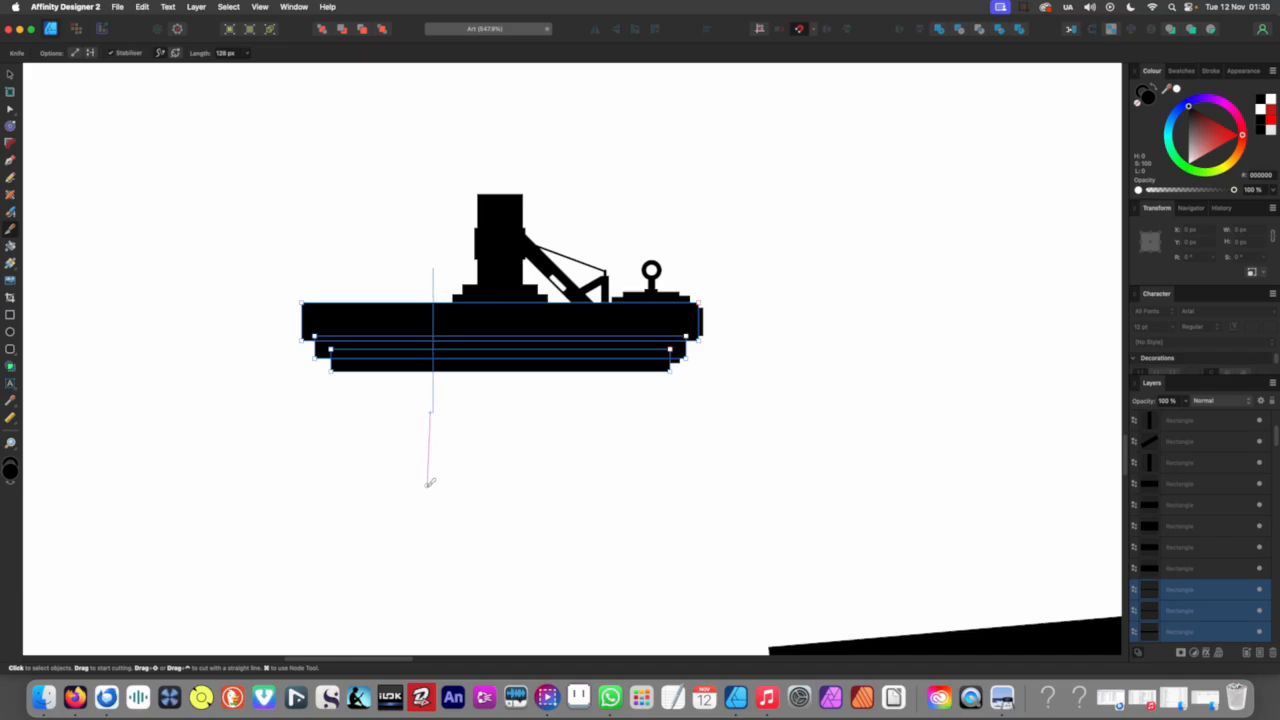
pyautogui.press('v')
pyautogui.moveTo(294, 261); pyautogui.dragTo(392, 394)
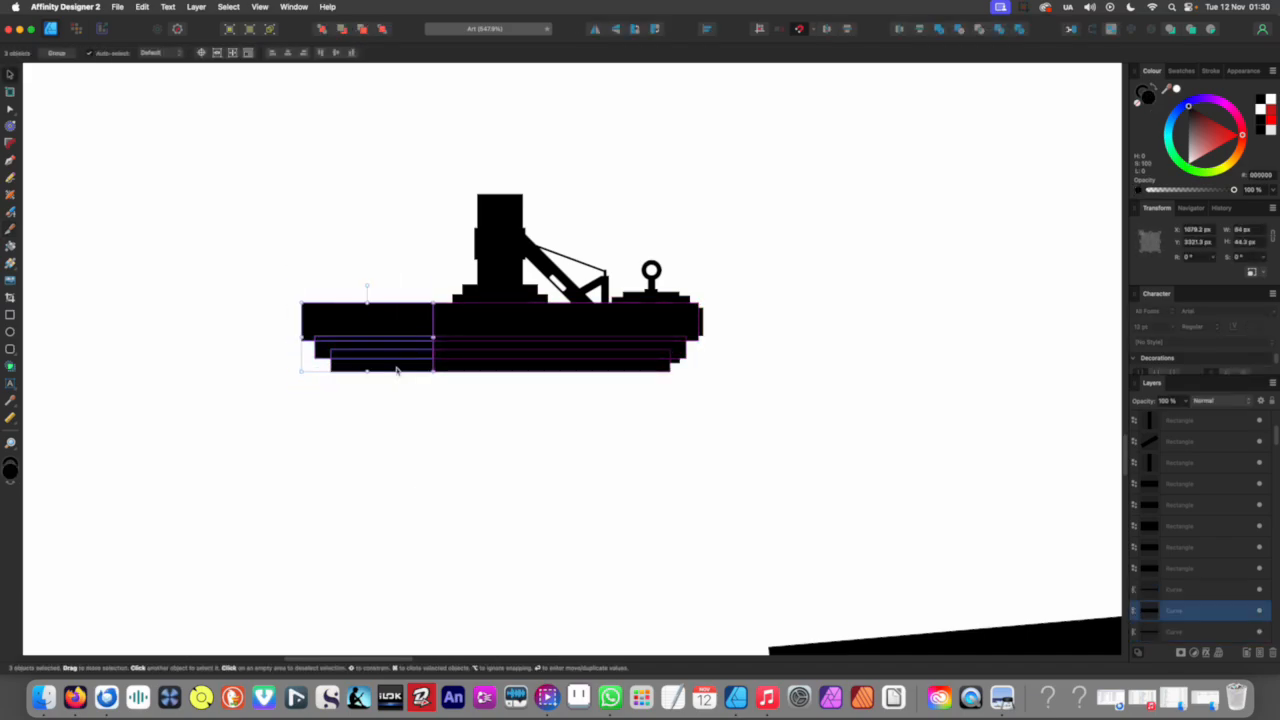
pyautogui.press('Delete')
# Step: Try mirroring a copy of the pad's gun-facing end, without its brace, onto the far end, and delete that copy
pyautogui.moveTo(770, 428); pyautogui.dragTo(637, 238)
pyautogui.moveTo(641, 346); pyautogui.dragTo(794, 346)
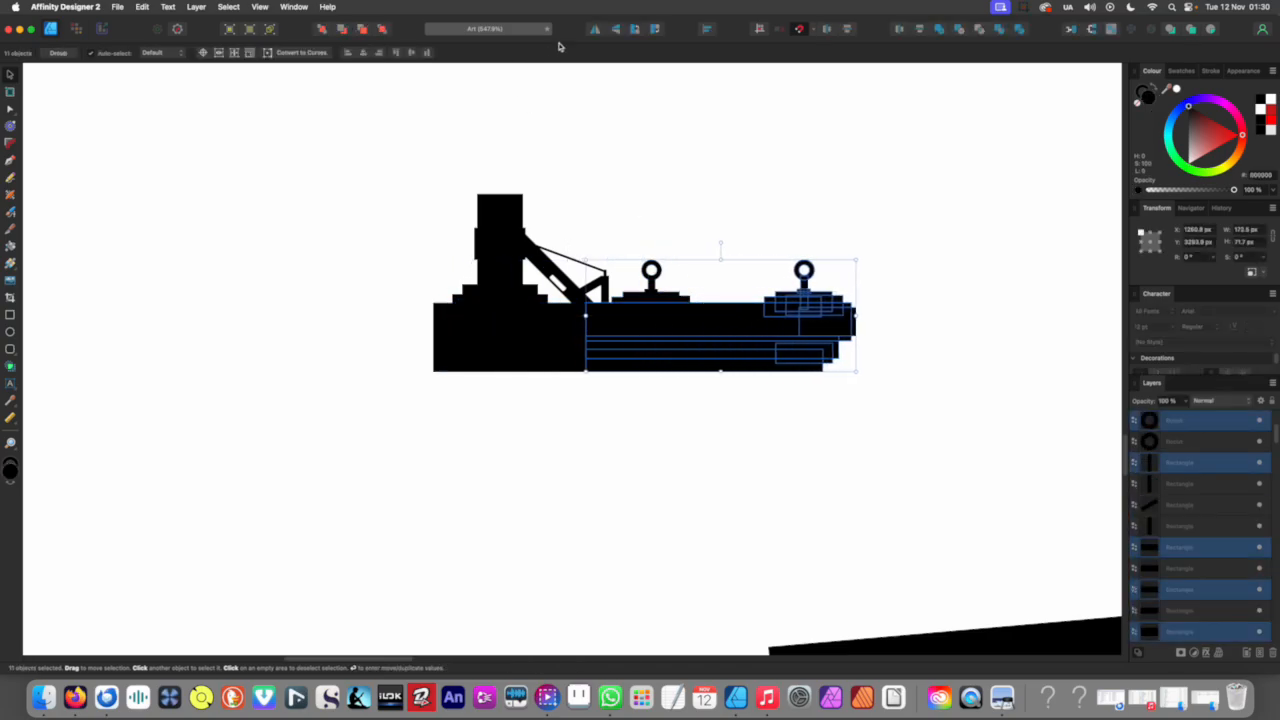
pyautogui.click(595, 31)
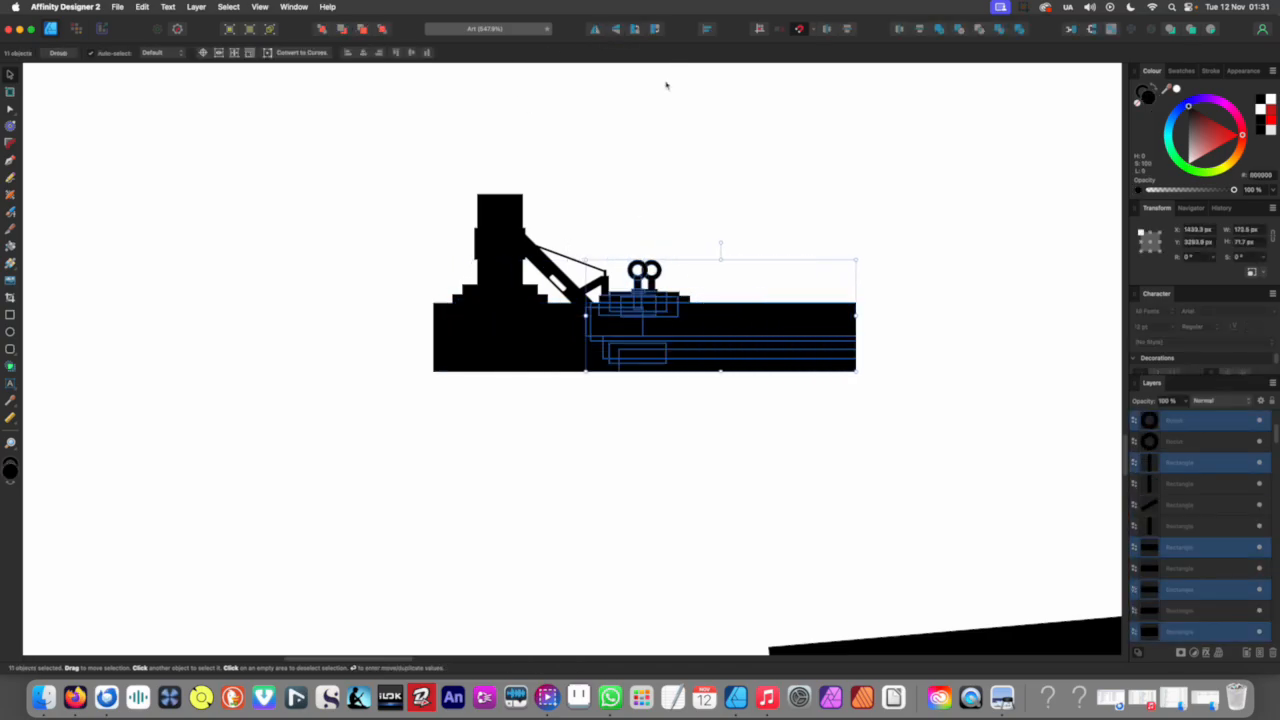
pyautogui.moveTo(770, 318); pyautogui.dragTo(503, 315)
pyautogui.press('Delete')
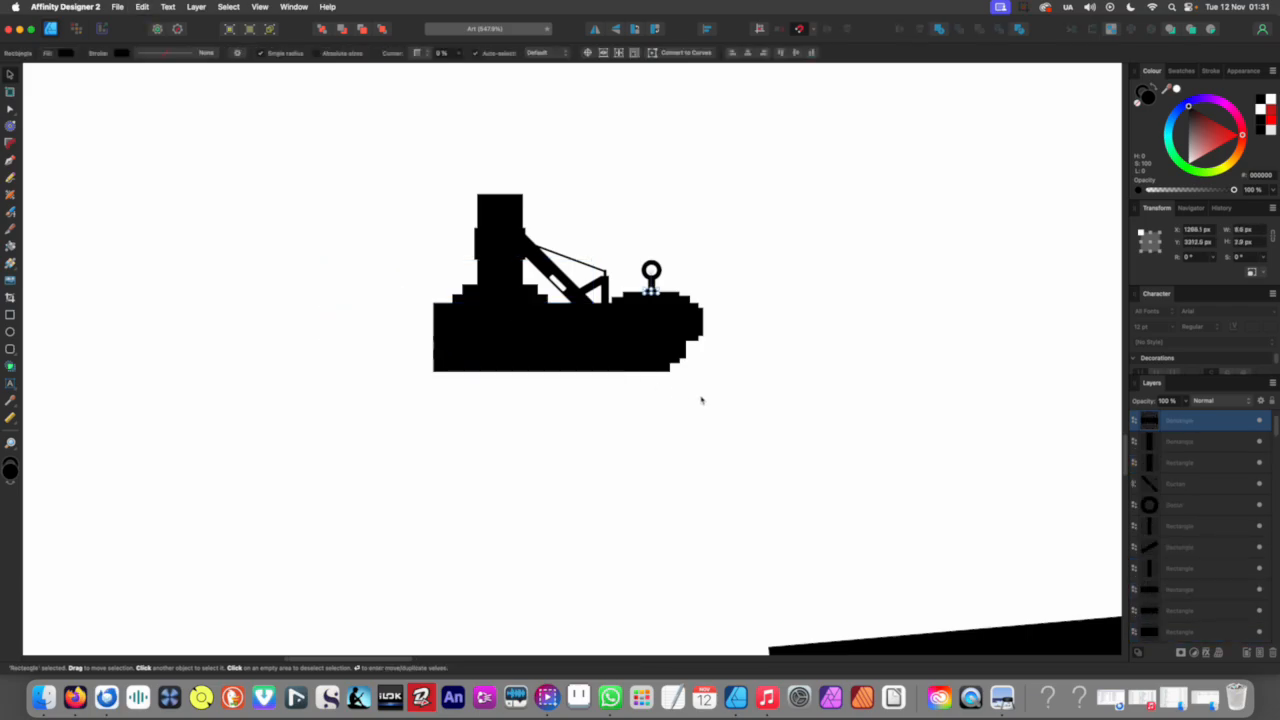
# Step: Duplicate the pad's gun-facing half with its brace and ring, flip it horizontally and place it as the pad's far half
pyautogui.moveTo(736, 412); pyautogui.dragTo(561, 241)
pyautogui.moveTo(541, 325); pyautogui.dragTo(878, 328)
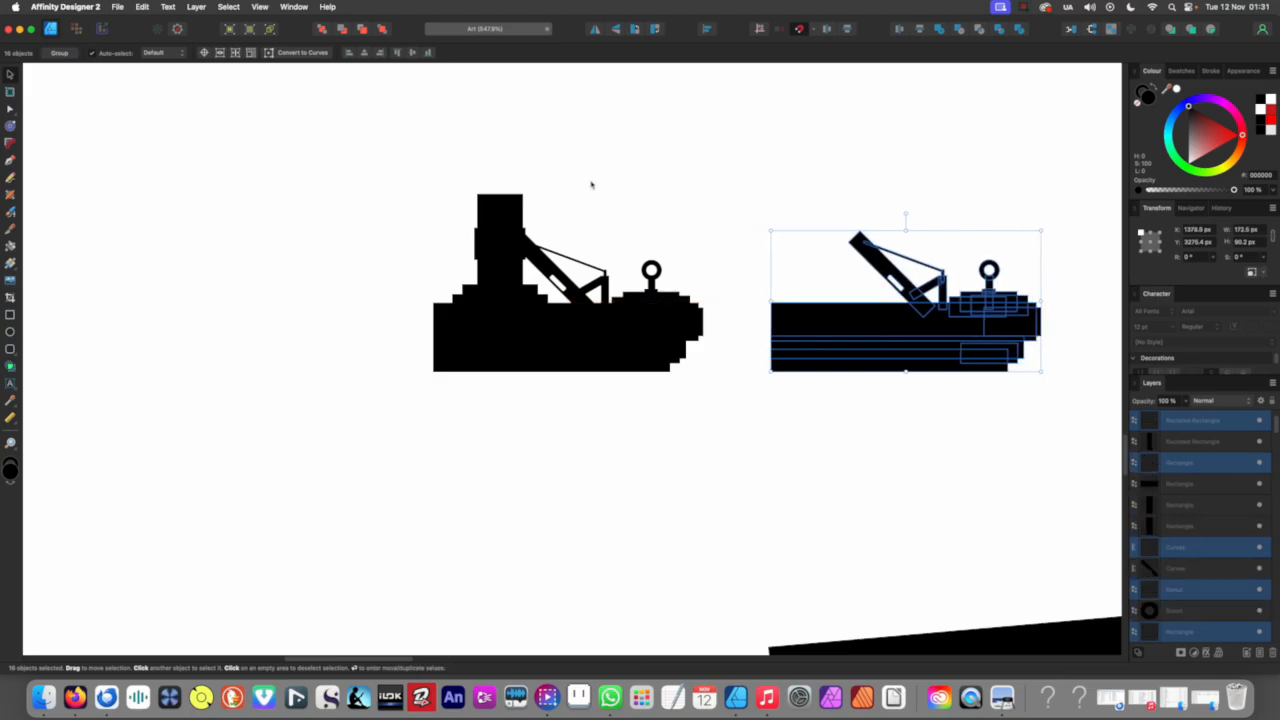
pyautogui.click(594, 32)
pyautogui.moveTo(962, 332); pyautogui.dragTo(488, 331)
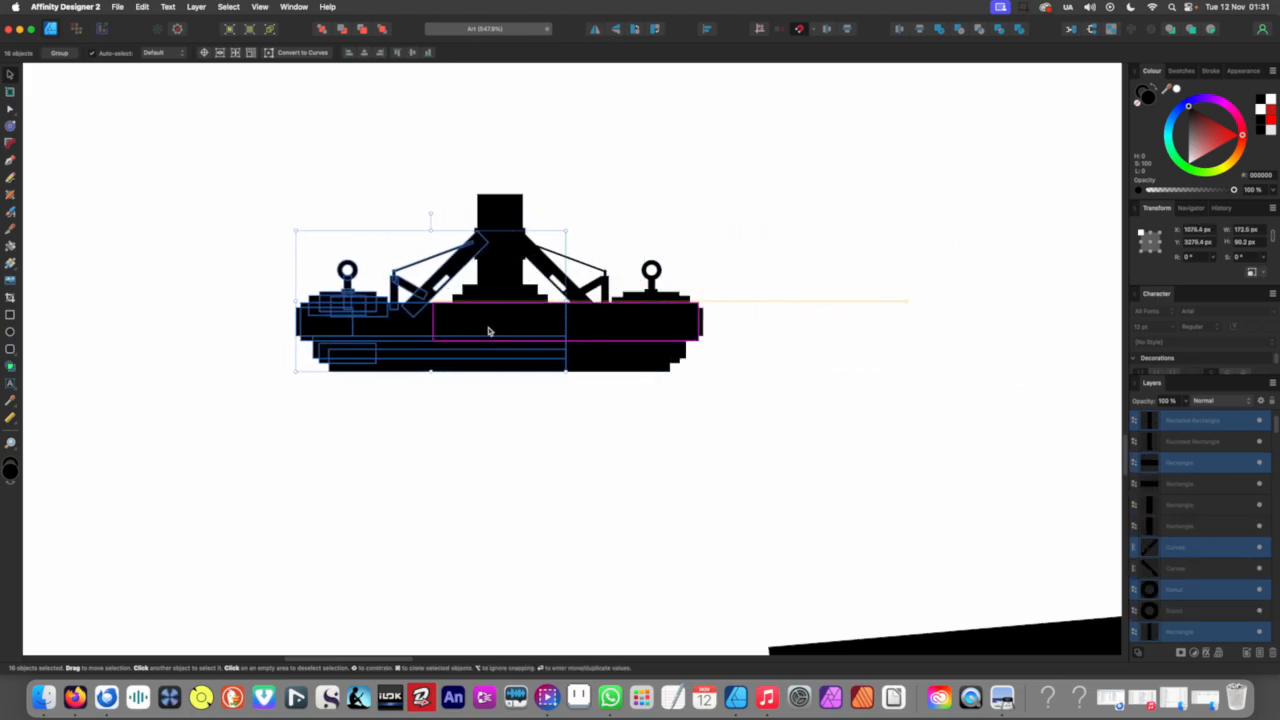
pyautogui.scroll(-10, 530, 343)
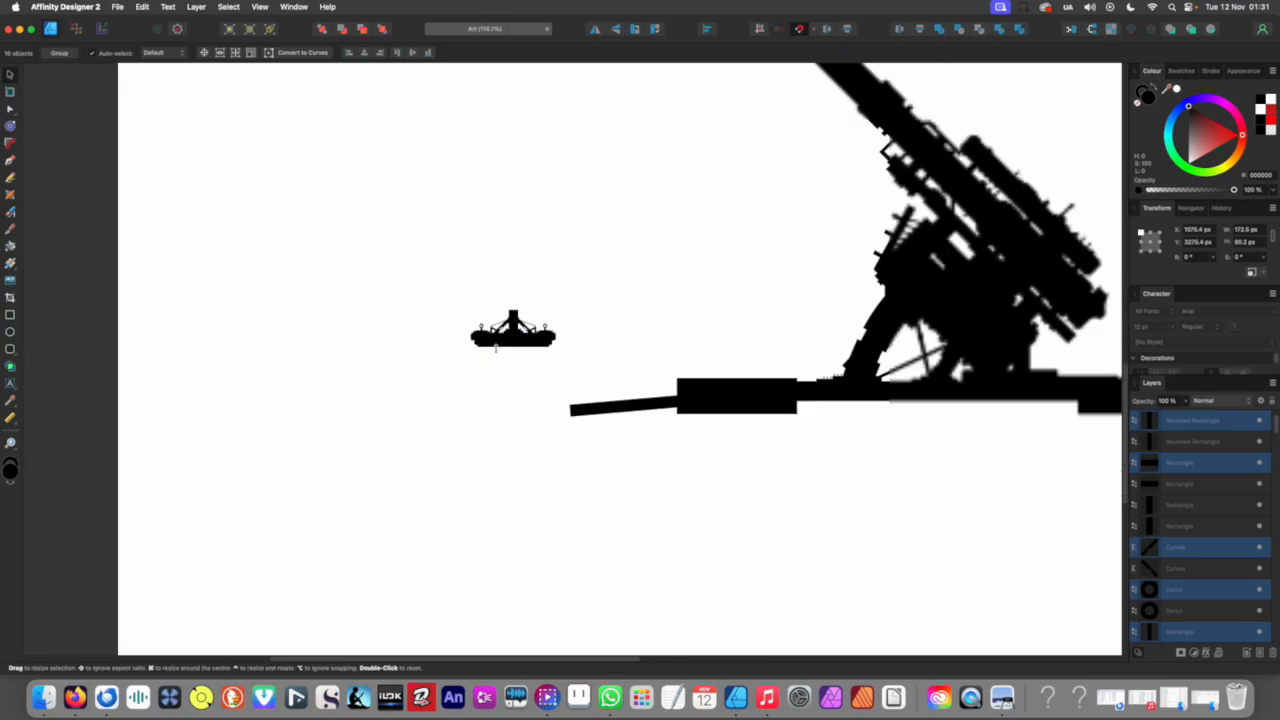
pyautogui.click(537, 391)
# Step: Merge all the foot pad's shapes, including the mast and both braces, into one shape with Add
pyautogui.scroll(5, 549, 327)
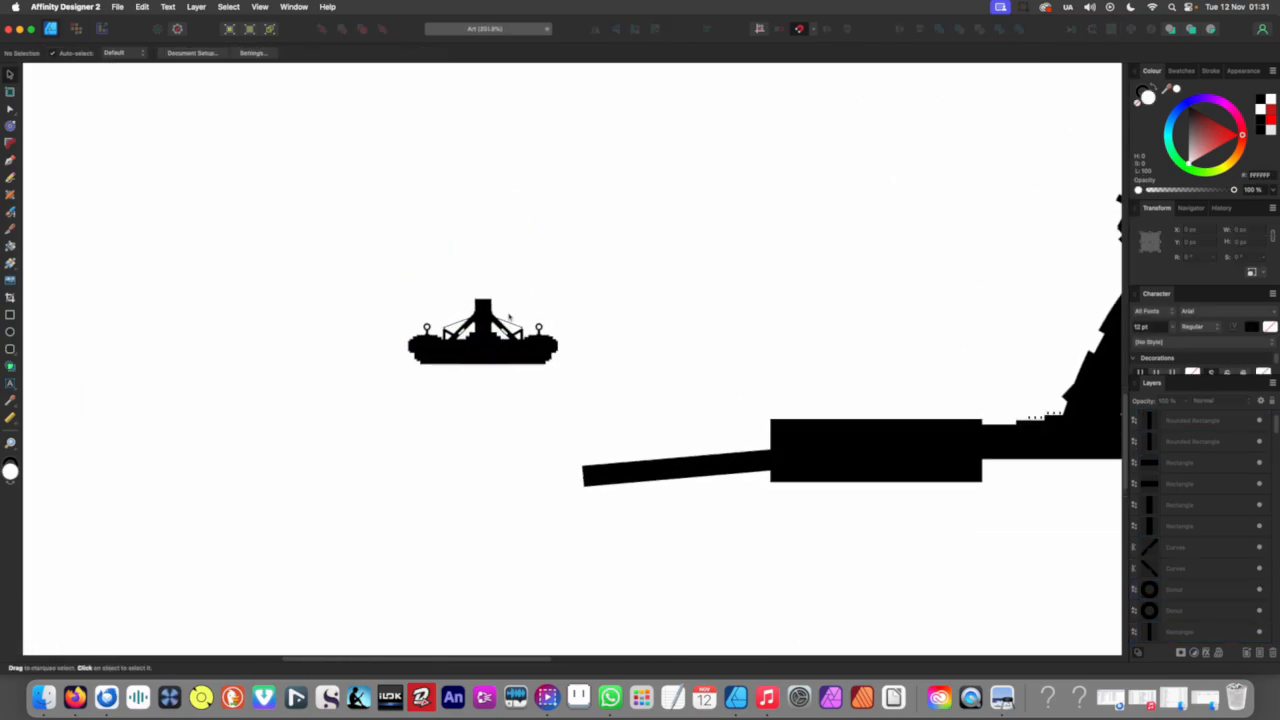
pyautogui.scroll(4, 472, 321)
pyautogui.scroll(-9, 502, 333)
pyautogui.moveTo(573, 317); pyautogui.dragTo(443, 374)
pyautogui.scroll(4, 471, 363)
pyautogui.scroll(5, 567, 360)
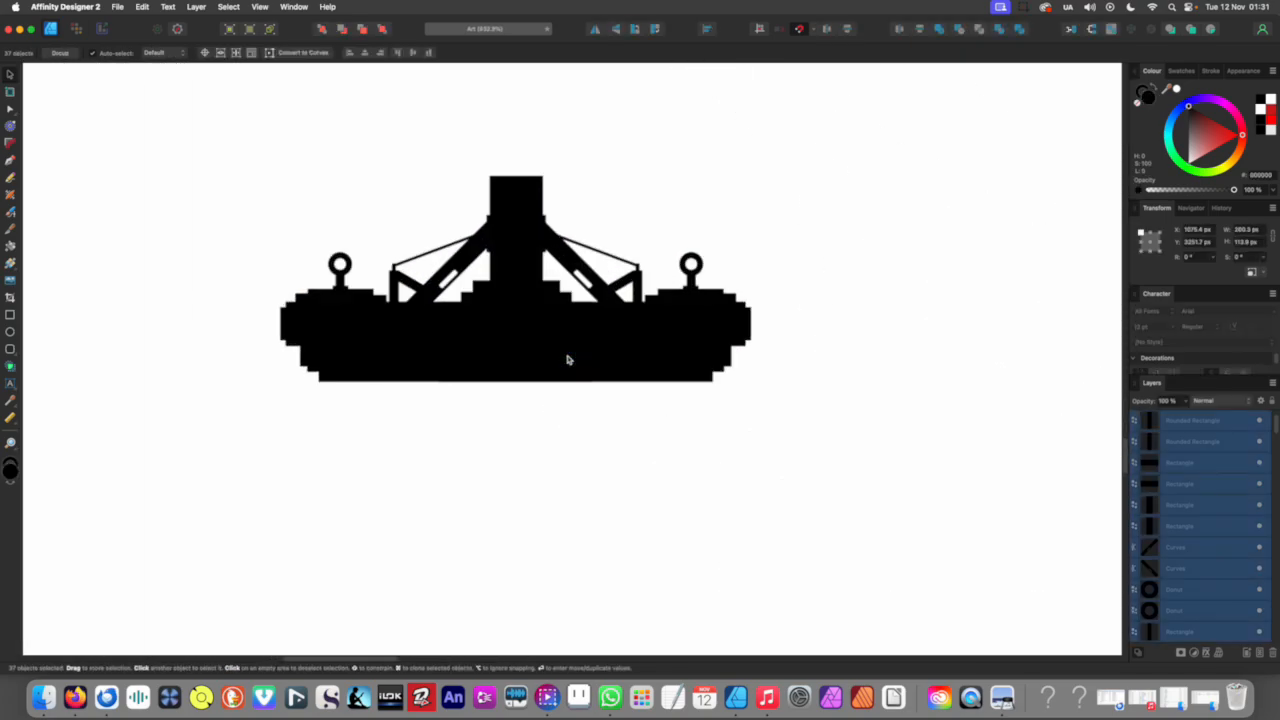
pyautogui.click(826, 431)
pyautogui.moveTo(857, 459); pyautogui.dragTo(233, 125)
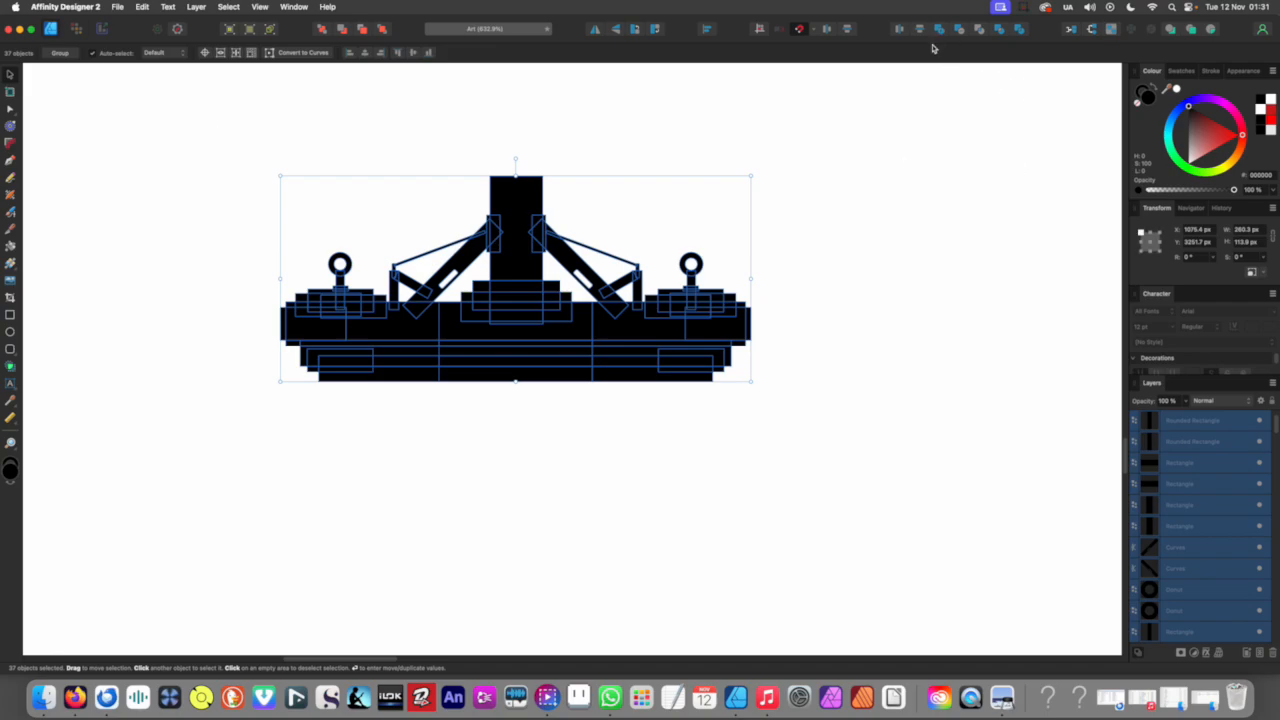
pyautogui.click(939, 30)
pyautogui.scroll(-5, 811, 271)
pyautogui.click(703, 334)
# Step: Draw a rectangle about 22 by 16 px centred on the mast's top edge and fill it with black sampled from the mast
pyautogui.moveTo(728, 302); pyautogui.dragTo(565, 386)
pyautogui.scroll(3, 596, 320)
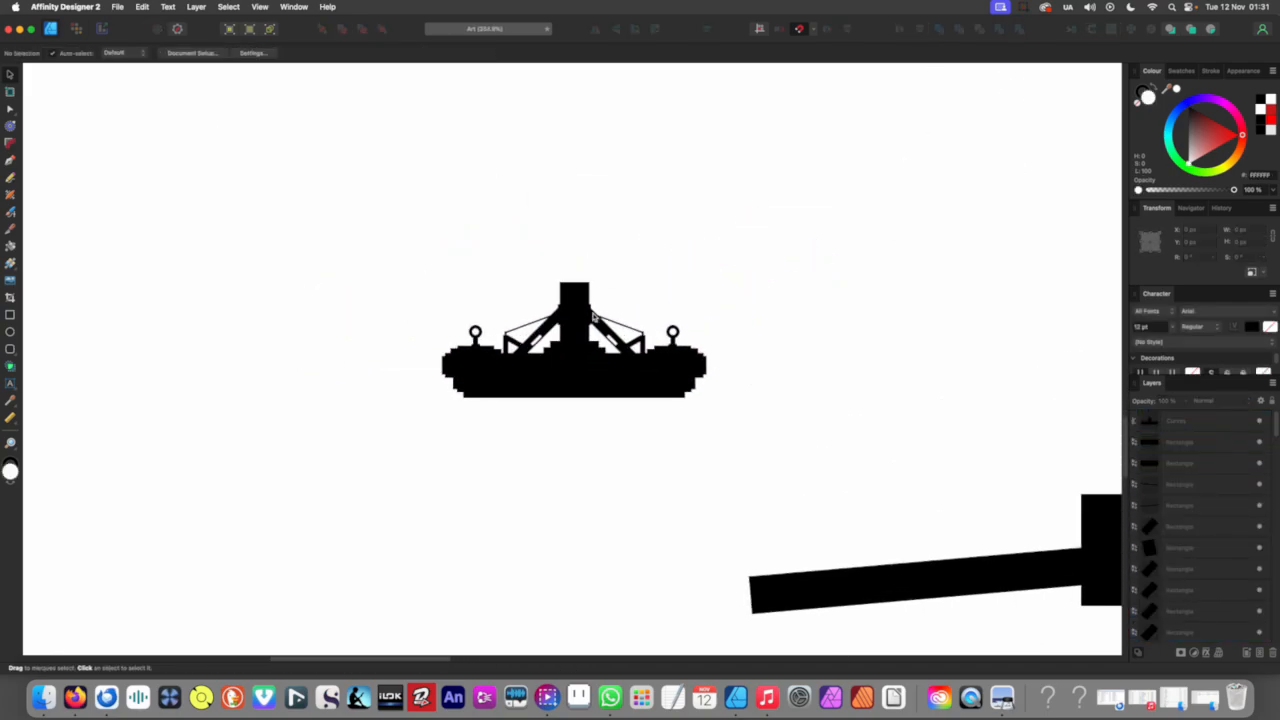
pyautogui.scroll(8, 597, 318)
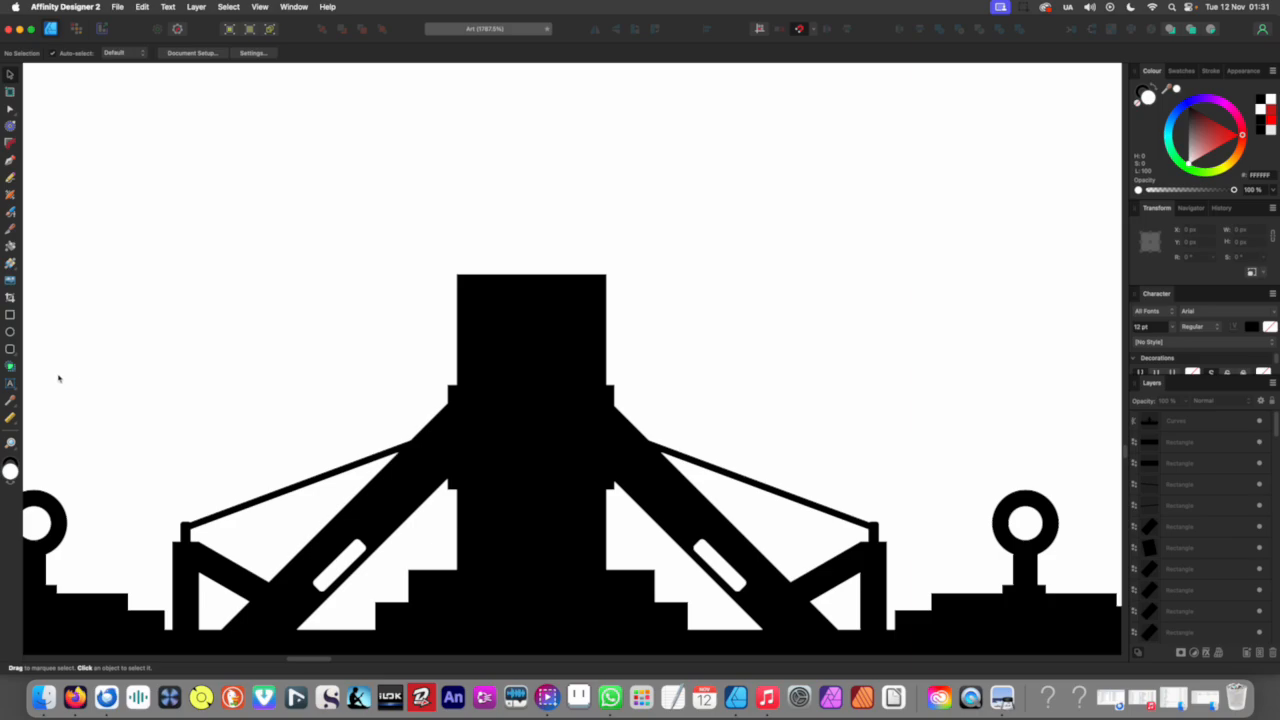
pyautogui.click(9, 316)
pyautogui.moveTo(479, 230); pyautogui.dragTo(590, 311)
pyautogui.press('i')
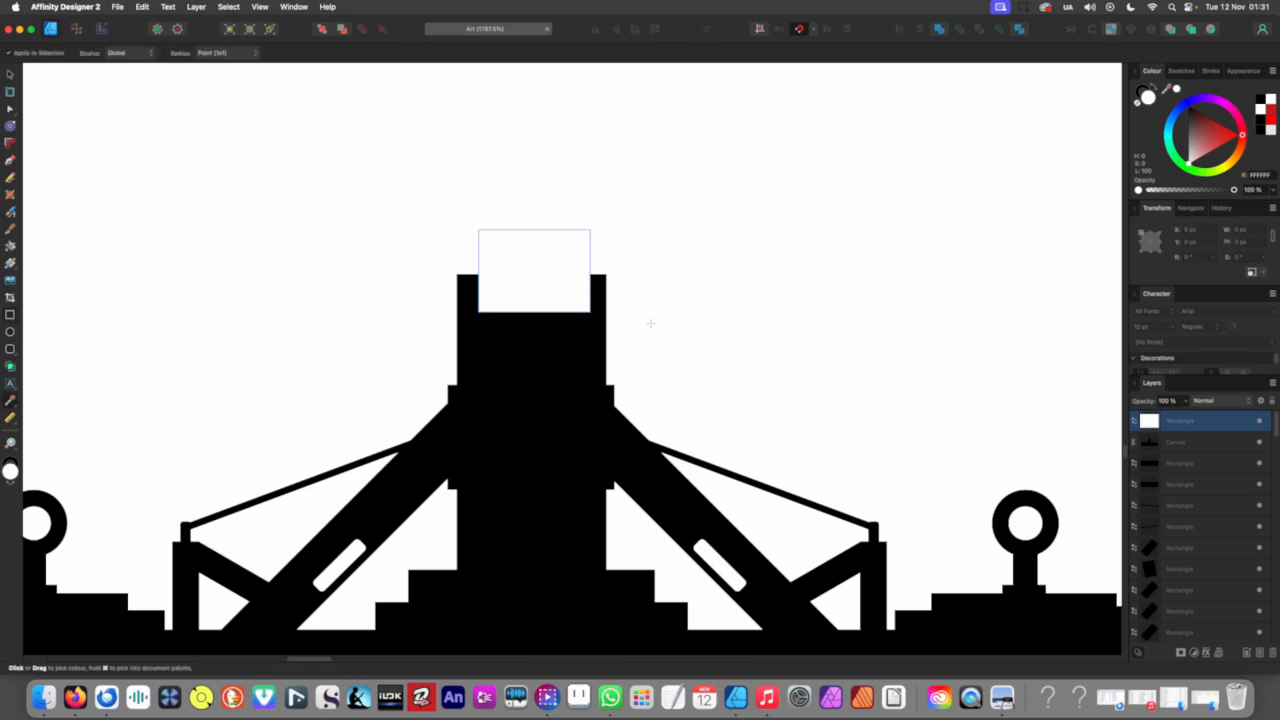
pyautogui.click(570, 343)
pyautogui.press('v')
pyautogui.click(361, 291)
pyautogui.click(561, 297)
pyautogui.moveTo(561, 298); pyautogui.dragTo(565, 296)
pyautogui.scroll(-5, 558, 294)
pyautogui.scroll(-4, 541, 296)
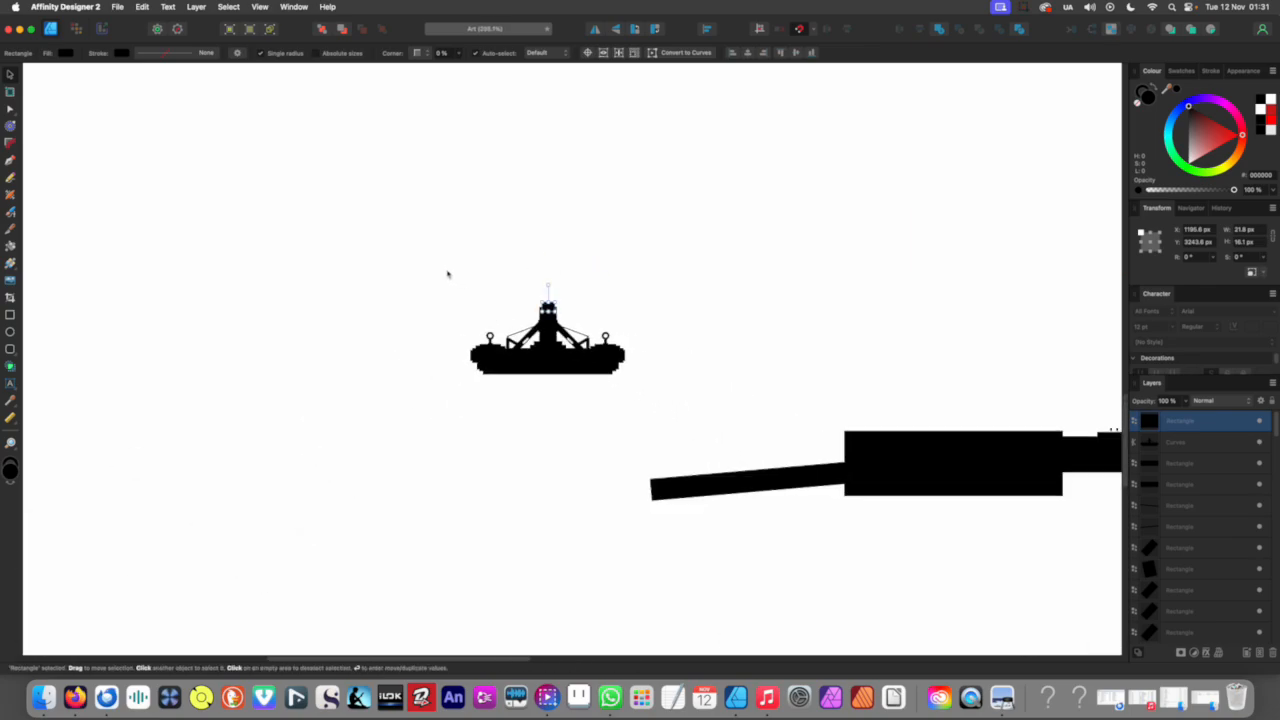
# Step: Merge the small black cap rectangle on the mast with the foot pad using Add
pyautogui.press('i')
pyautogui.click(611, 378)
pyautogui.press('v')
pyautogui.moveTo(458, 281); pyautogui.dragTo(557, 356)
pyautogui.moveTo(418, 250); pyautogui.dragTo(668, 433)
pyautogui.click(936, 33)
# Step: Move the finished foot pad under the outer end of the outrigger arm on the muzzle side of the gun
pyautogui.scroll(-3, 414, 269)
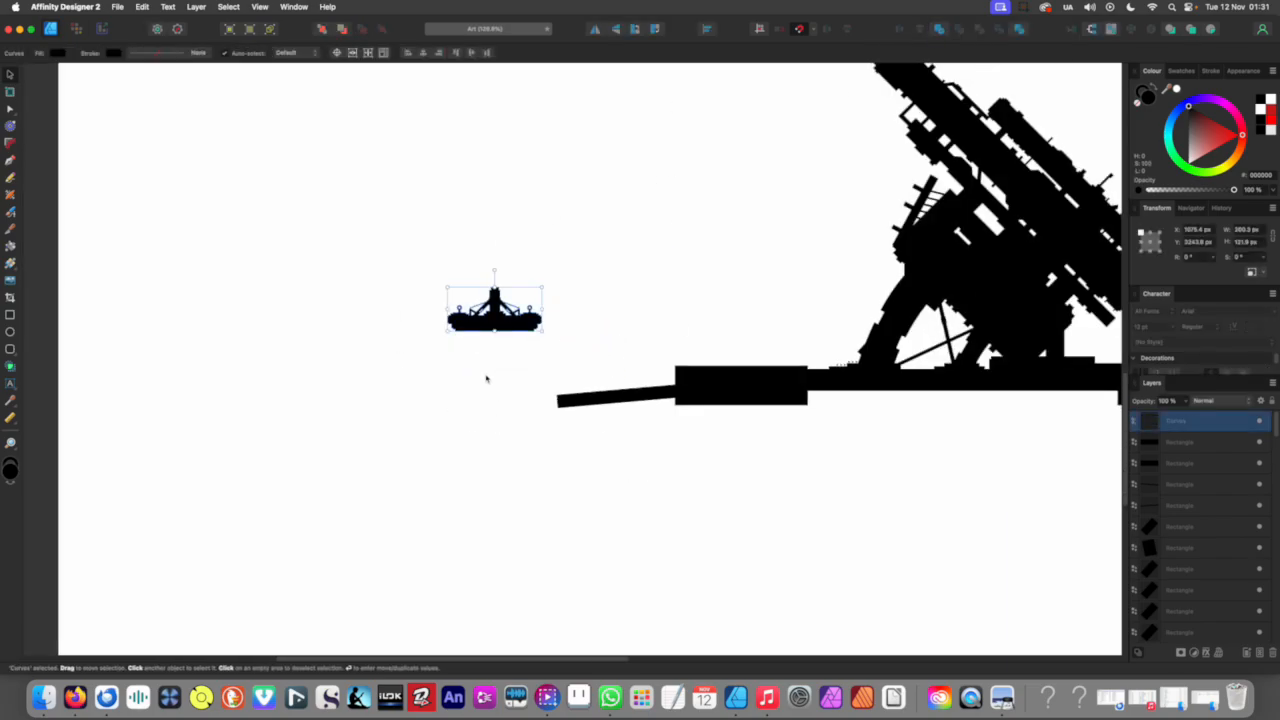
pyautogui.moveTo(496, 316); pyautogui.dragTo(590, 426)
pyautogui.scroll(-3, 409, 363)
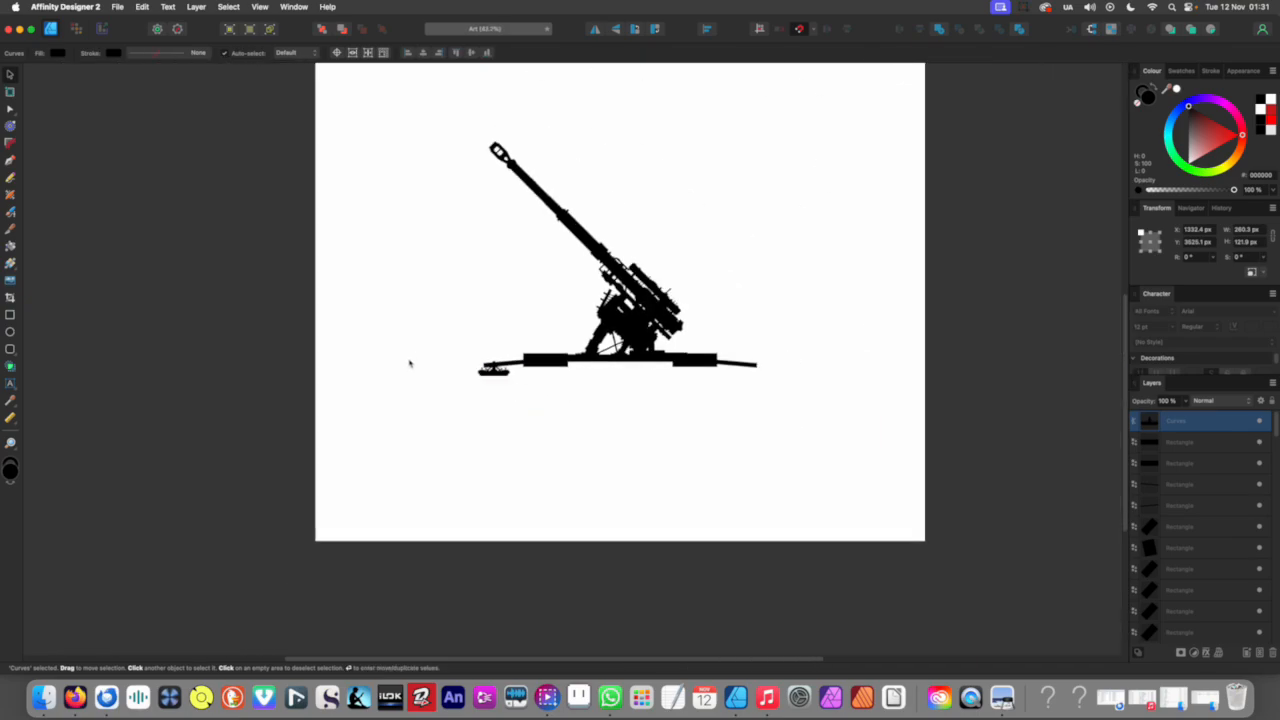
pyautogui.click(437, 396)
# Step: Place a level duplicate of the foot pad under the outer end of the opposite outrigger arm
pyautogui.scroll(3, 534, 417)
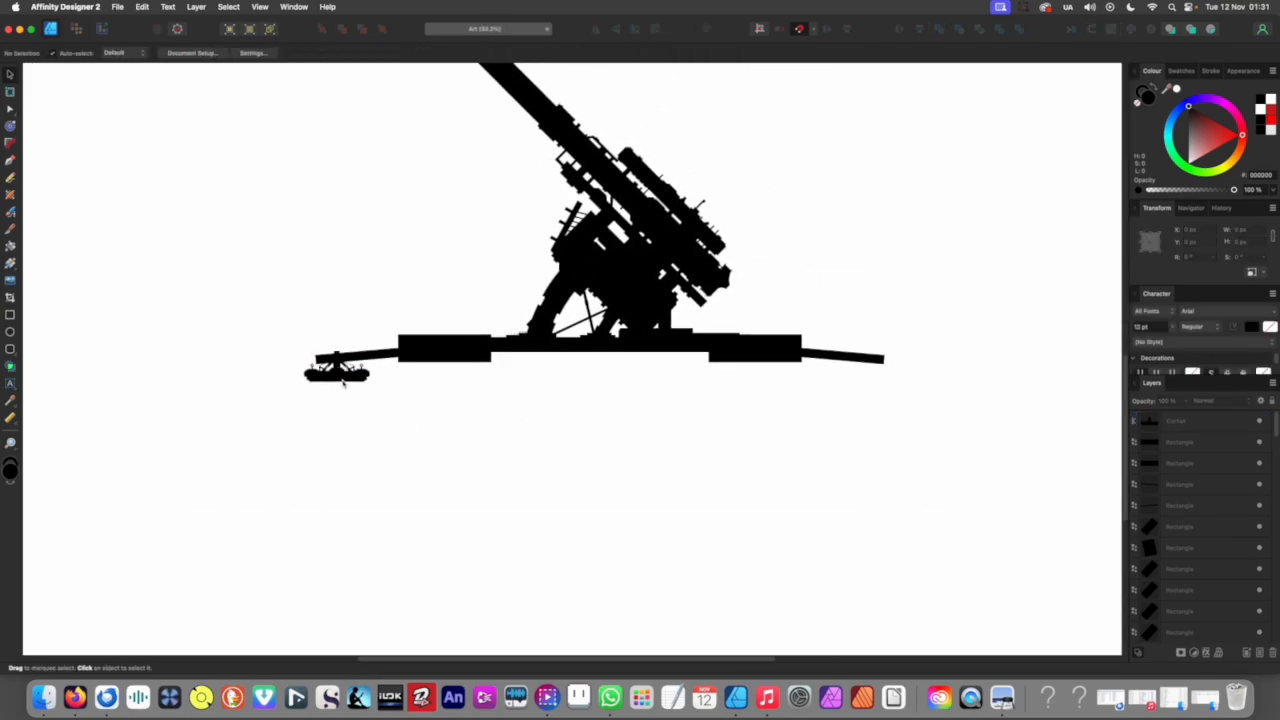
pyautogui.click(344, 381)
pyautogui.moveTo(353, 376)
pyautogui.mouseDown()
pyautogui.moveTo(920, 403)
pyautogui.moveTo(880, 405)
pyautogui.mouseUp()
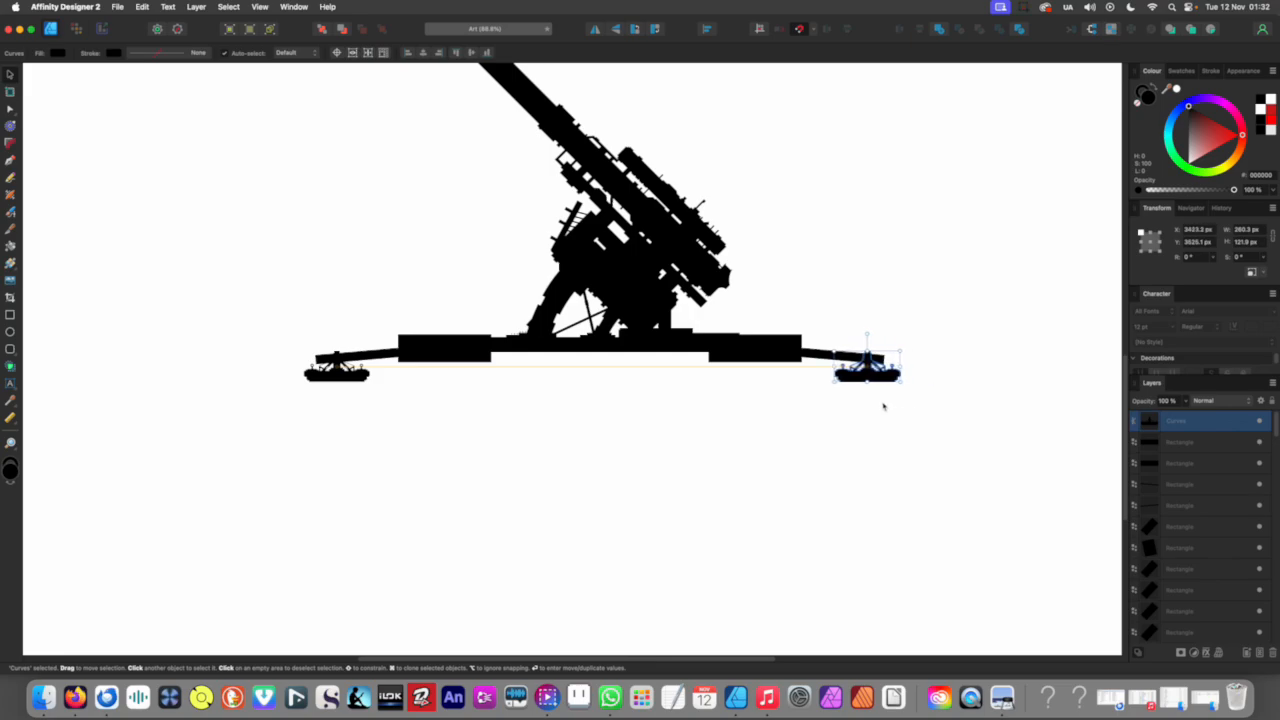
pyautogui.scroll(-6, 764, 364)
pyautogui.click(728, 382)
pyautogui.moveTo(726, 377); pyautogui.dragTo(695, 407)
pyautogui.scroll(3, 695, 407)
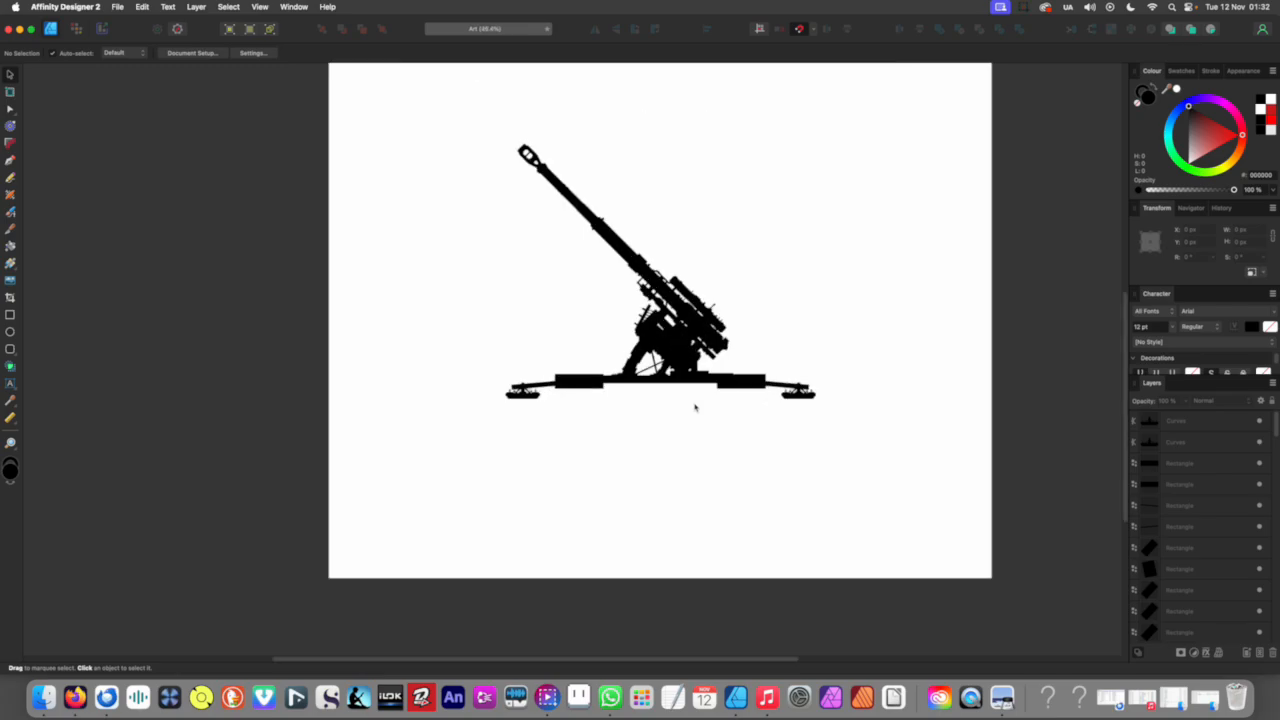
pyautogui.scroll(3, 668, 382)
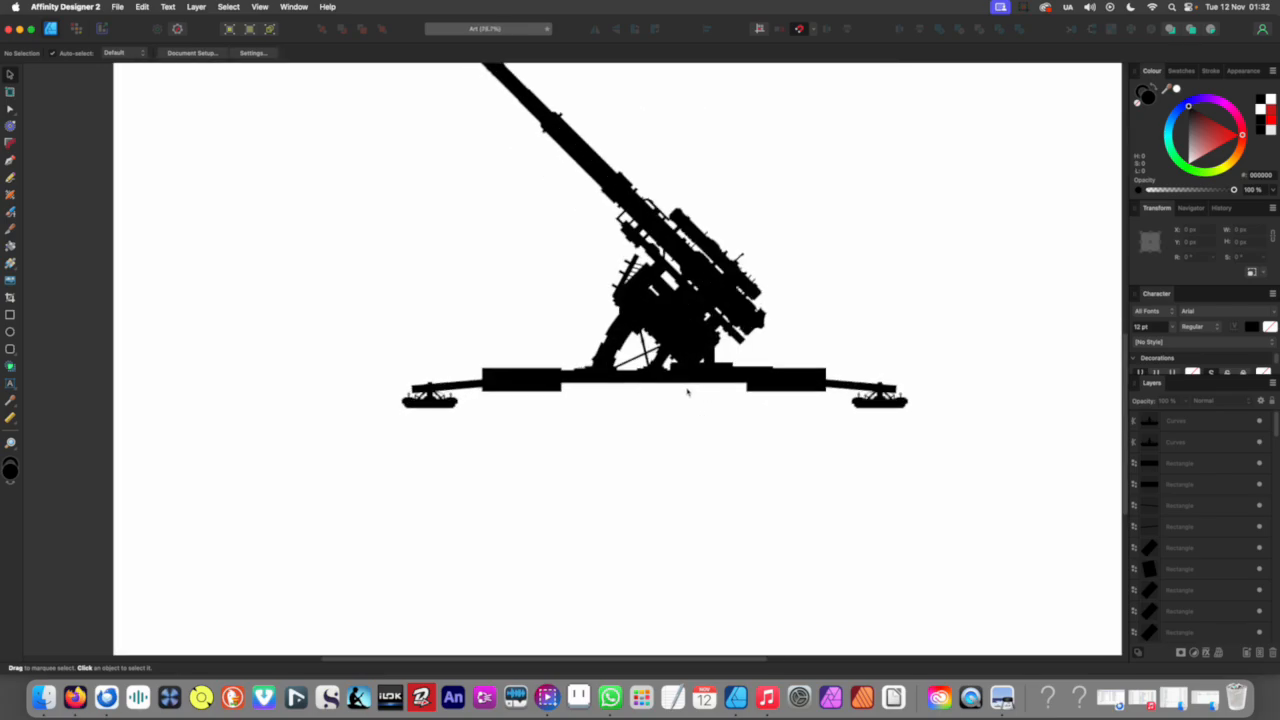
# Step: Try a third copy of the foot pad below the middle of the gun's base, and delete it
pyautogui.click(895, 410)
pyautogui.moveTo(893, 408); pyautogui.dragTo(678, 422)
pyautogui.scroll(-6, 586, 433)
pyautogui.click(586, 433)
pyautogui.scroll(6, 595, 410)
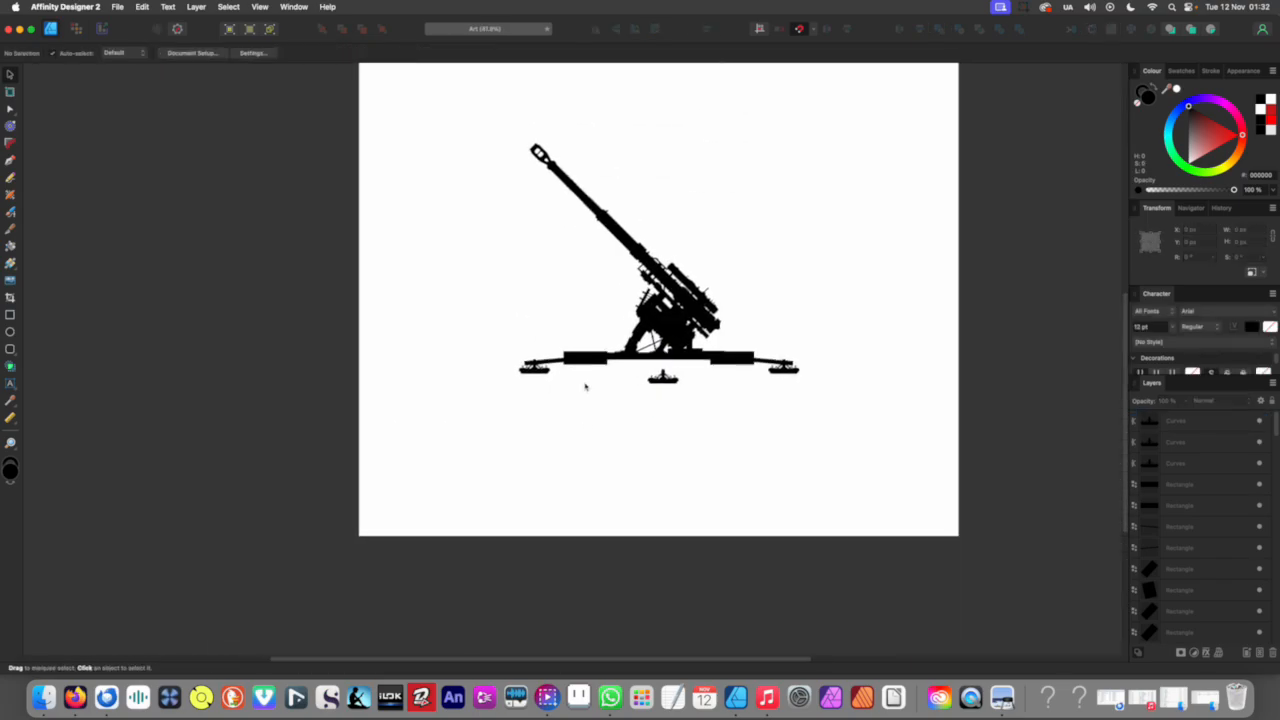
pyautogui.scroll(-2, 578, 414)
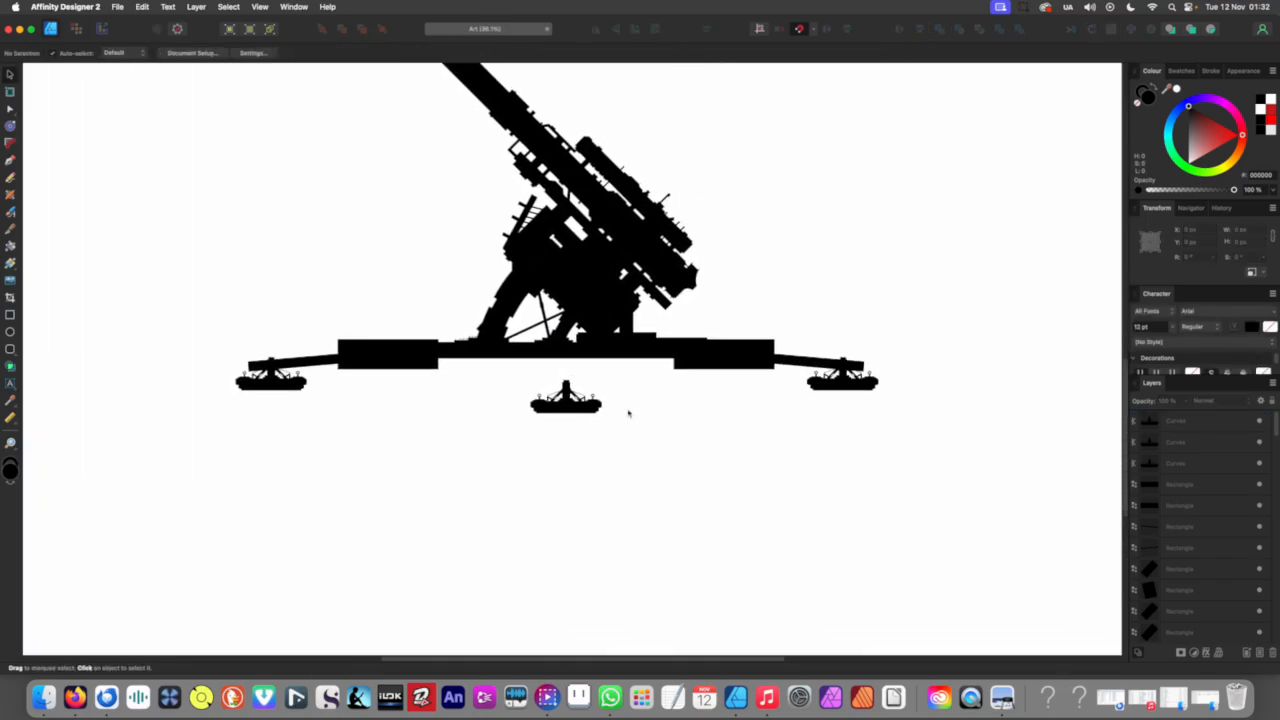
pyautogui.scroll(-4, 590, 440)
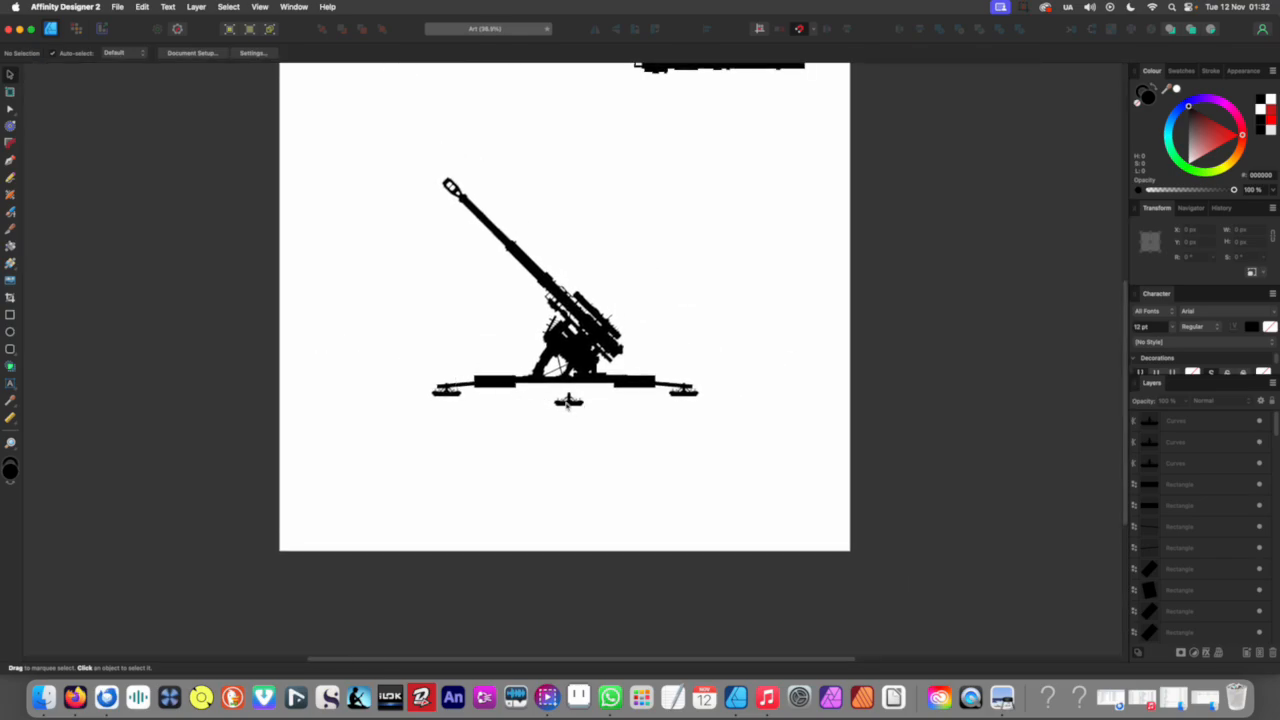
pyautogui.click(567, 403)
pyautogui.press('Delete')
pyautogui.click(570, 399)
pyautogui.scroll(4, 623, 386)
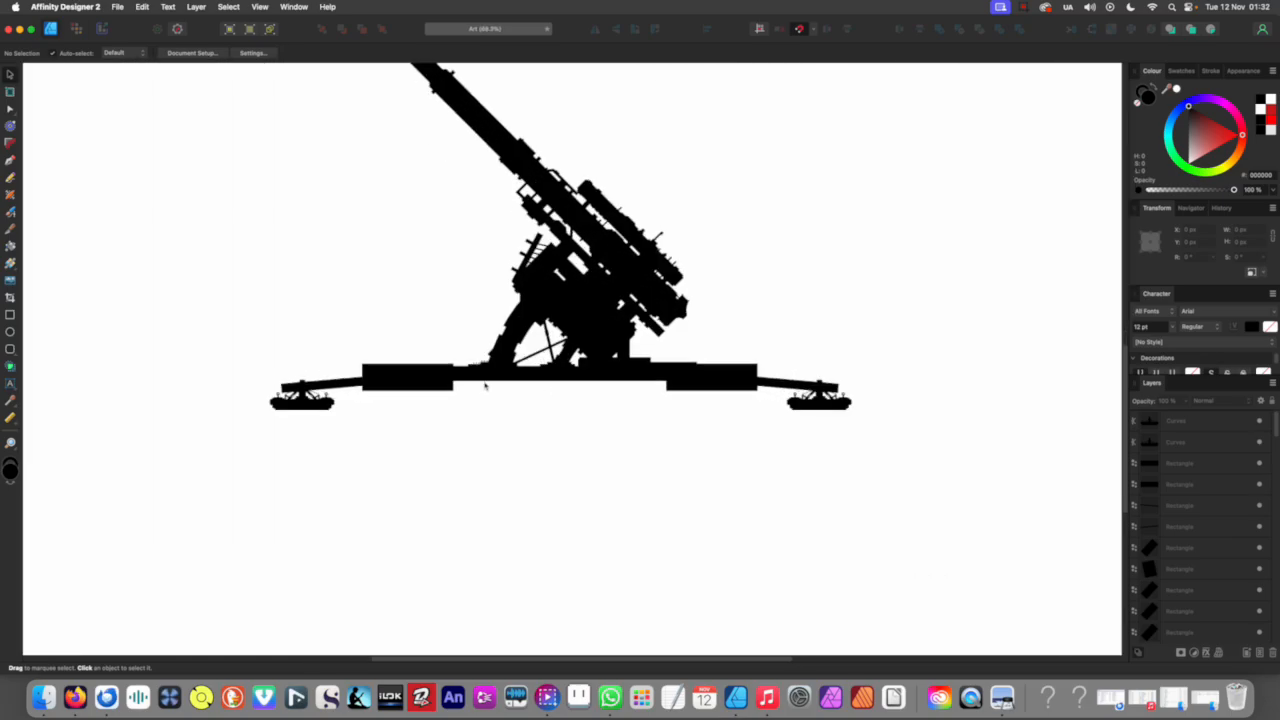
pyautogui.click(717, 387)
pyautogui.scroll(5, 765, 392)
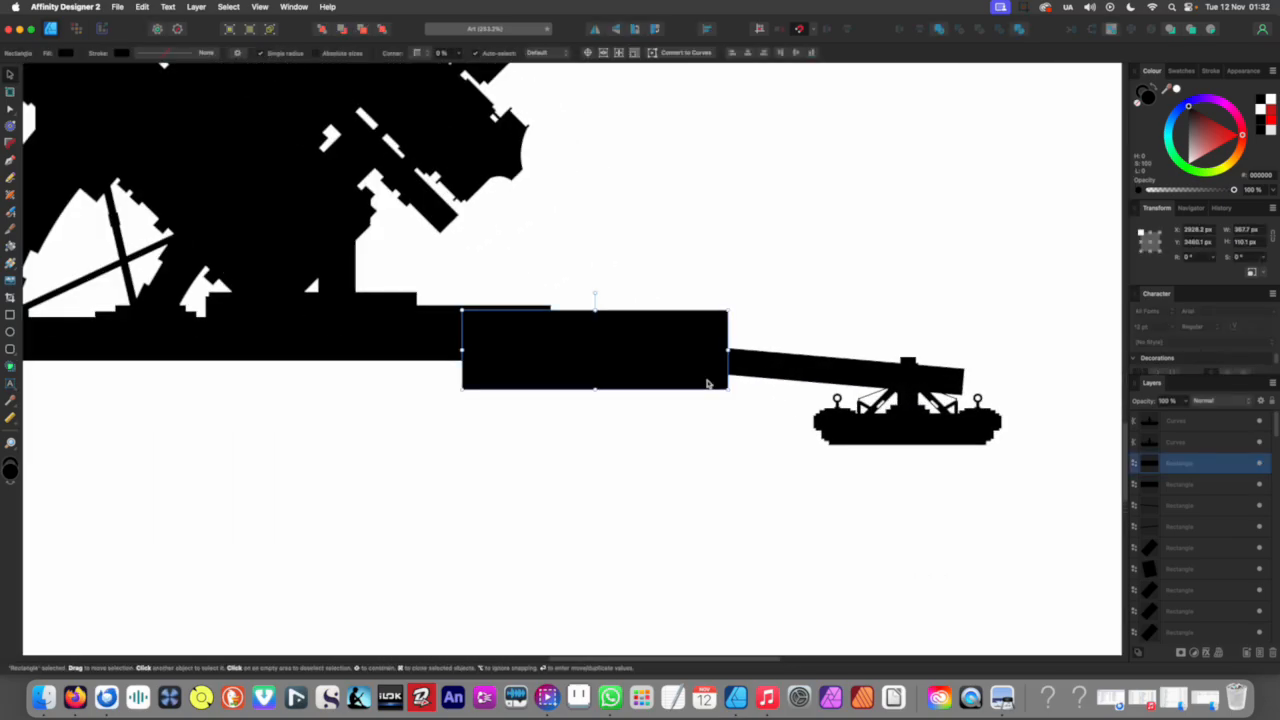
pyautogui.scroll(-6, 686, 354)
pyautogui.scroll(-3, 673, 437)
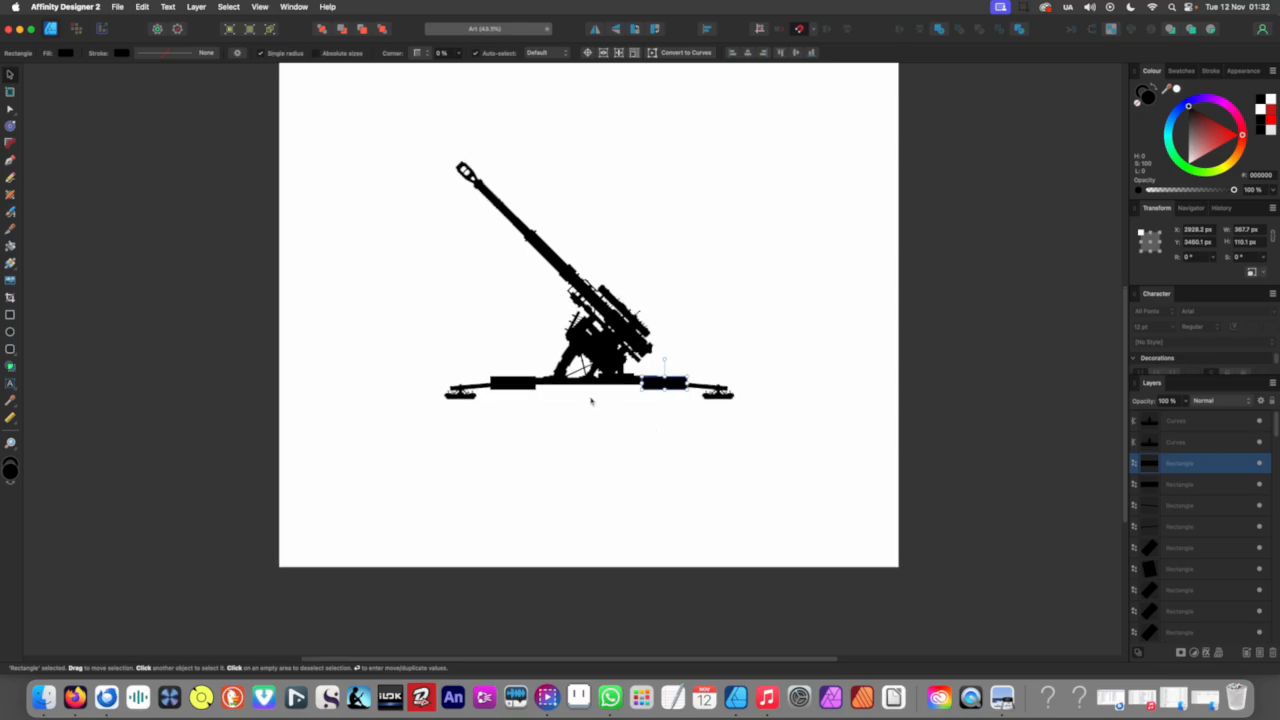
pyautogui.scroll(4, 591, 401)
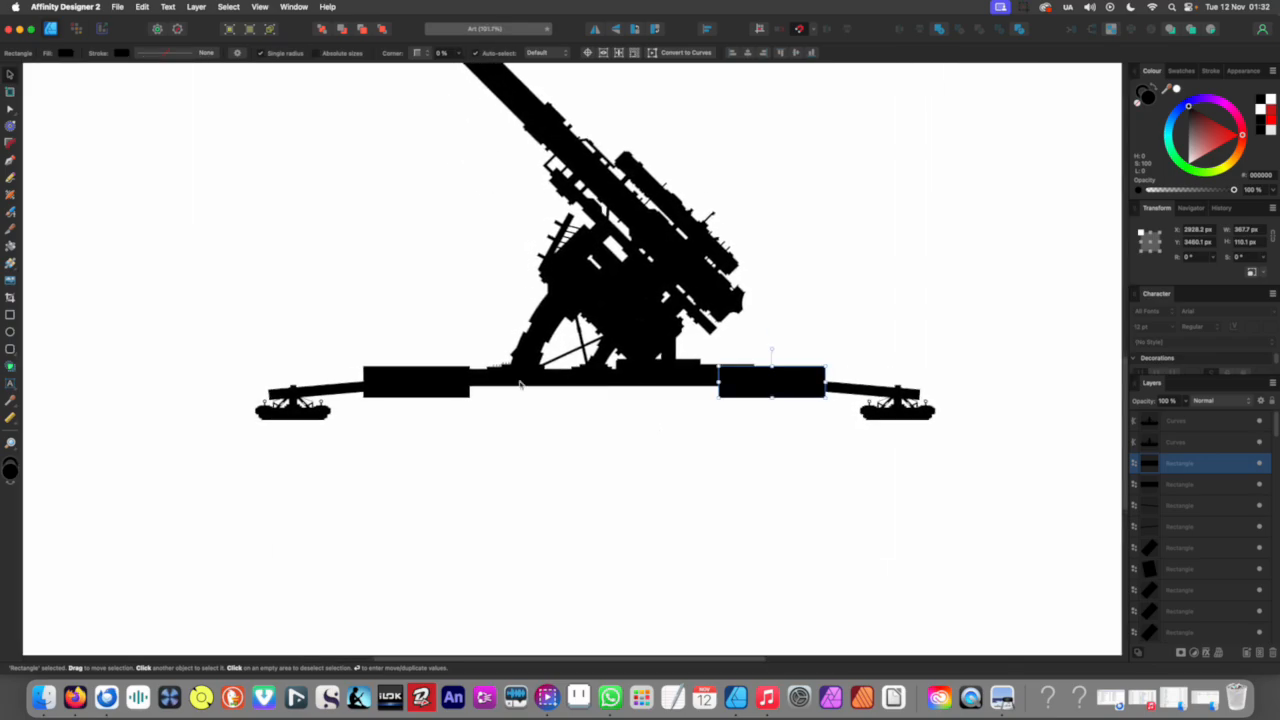
# Step: Draw a long black rectangle about 21 px high along the base's underside, with separate short black blocks beyond its rear end
pyautogui.click(10, 314)
pyautogui.scroll(6, 517, 423)
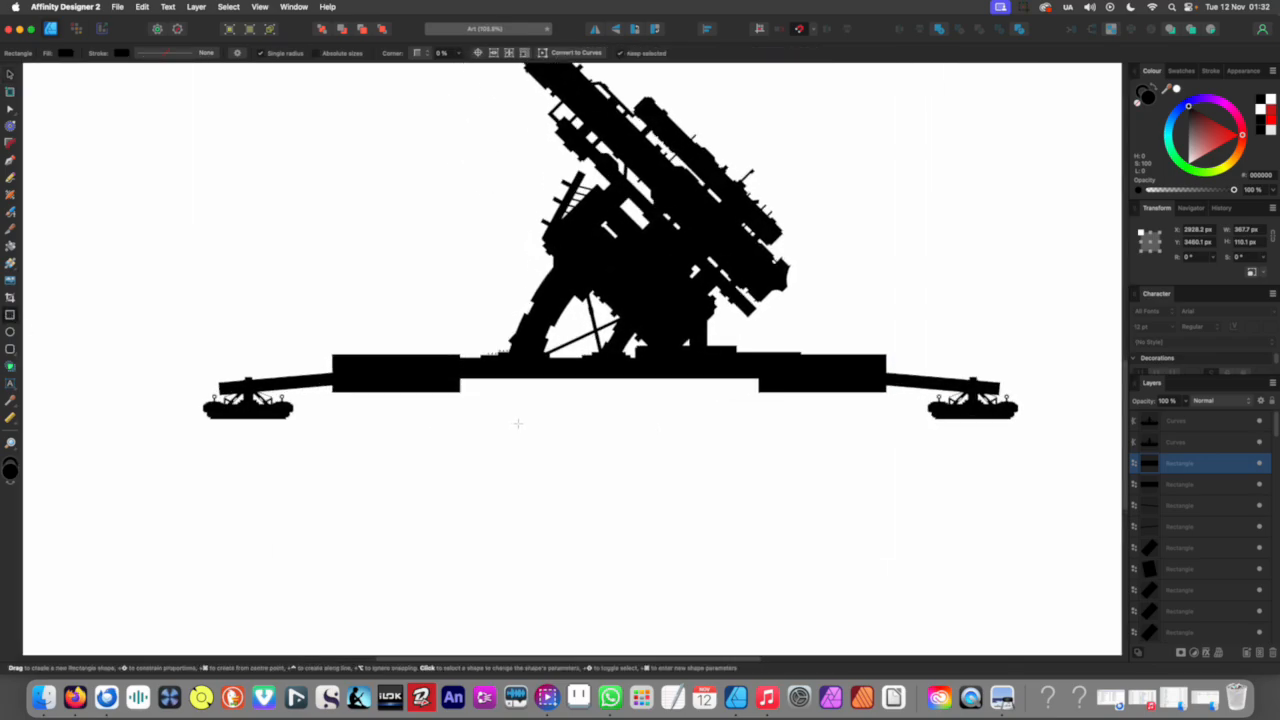
pyautogui.moveTo(368, 264)
pyautogui.mouseDown()
pyautogui.moveTo(829, 309)
pyautogui.moveTo(1029, 289)
pyautogui.mouseUp()
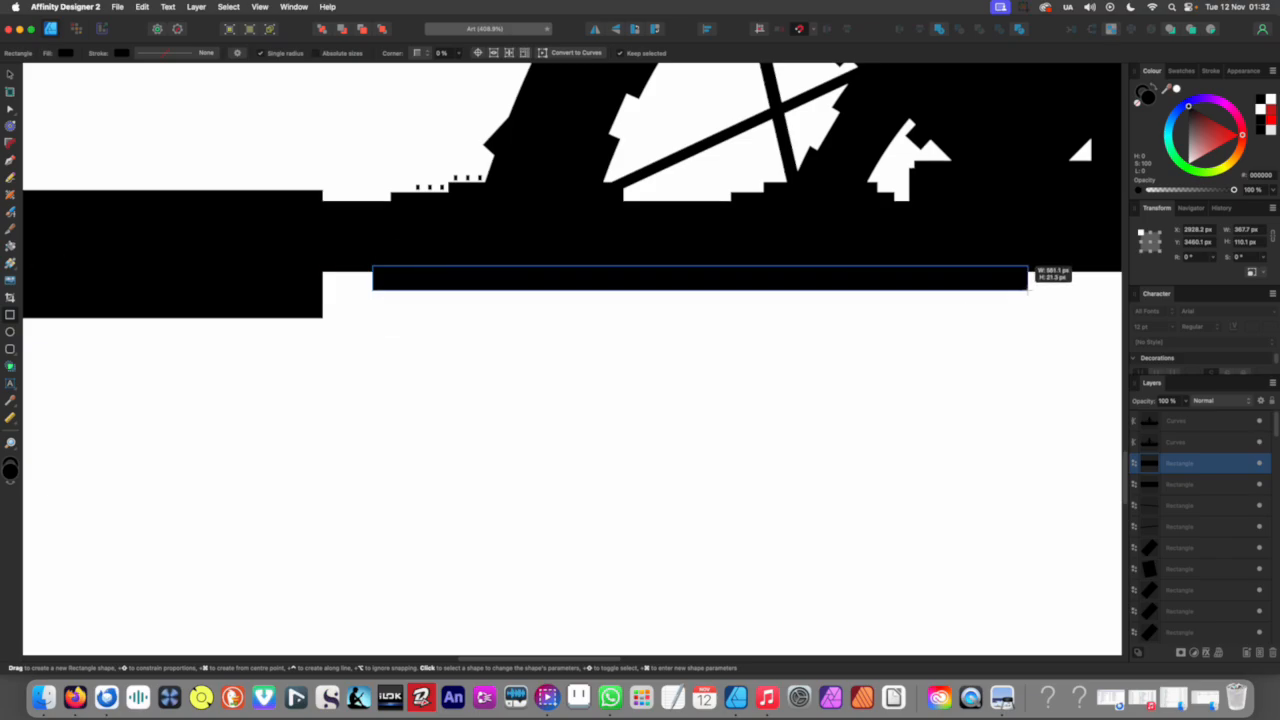
pyautogui.hscroll(10, 440, 377)
pyautogui.moveTo(548, 341); pyautogui.dragTo(617, 382)
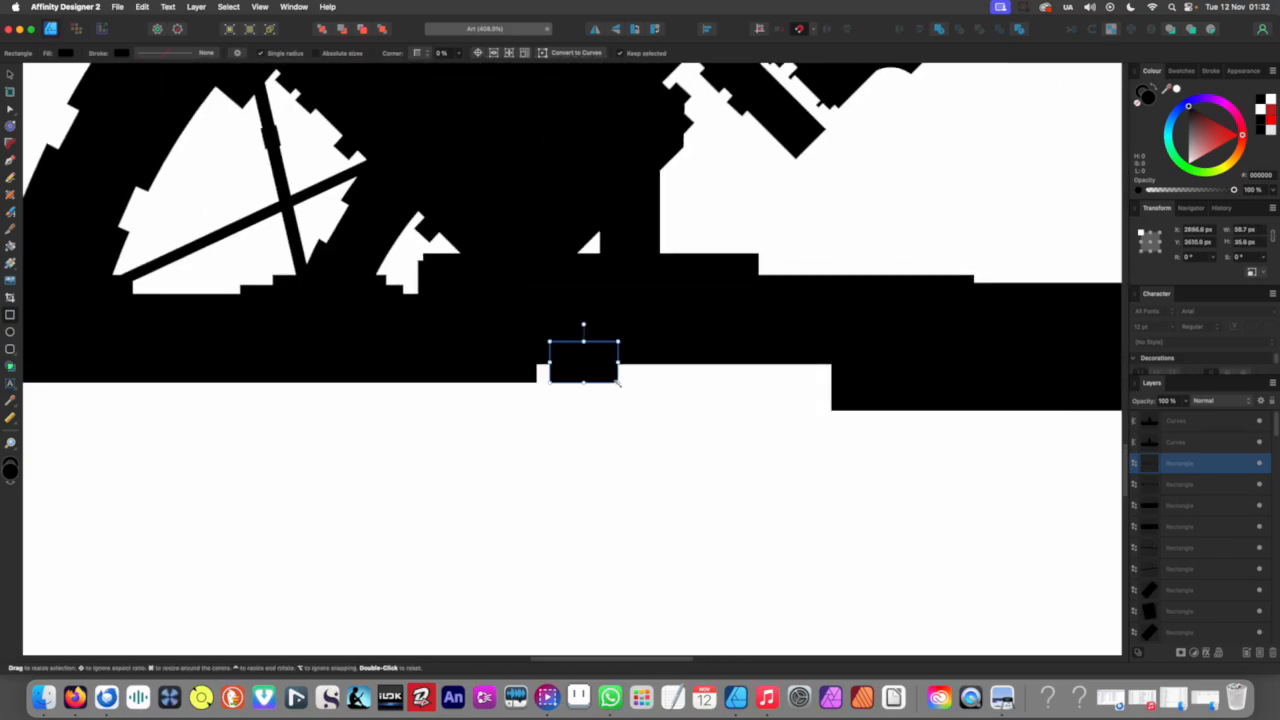
pyautogui.moveTo(774, 341)
pyautogui.mouseDown()
pyautogui.moveTo(671, 381)
pyautogui.moveTo(726, 404)
pyautogui.mouseUp()
# Step: Add small black rectangles to the base: one rising into the opening between the gun's legs, others along the underside toward the muzzle side
pyautogui.hscroll(-10, 640, 369)
pyautogui.moveTo(553, 350); pyautogui.dragTo(592, 299)
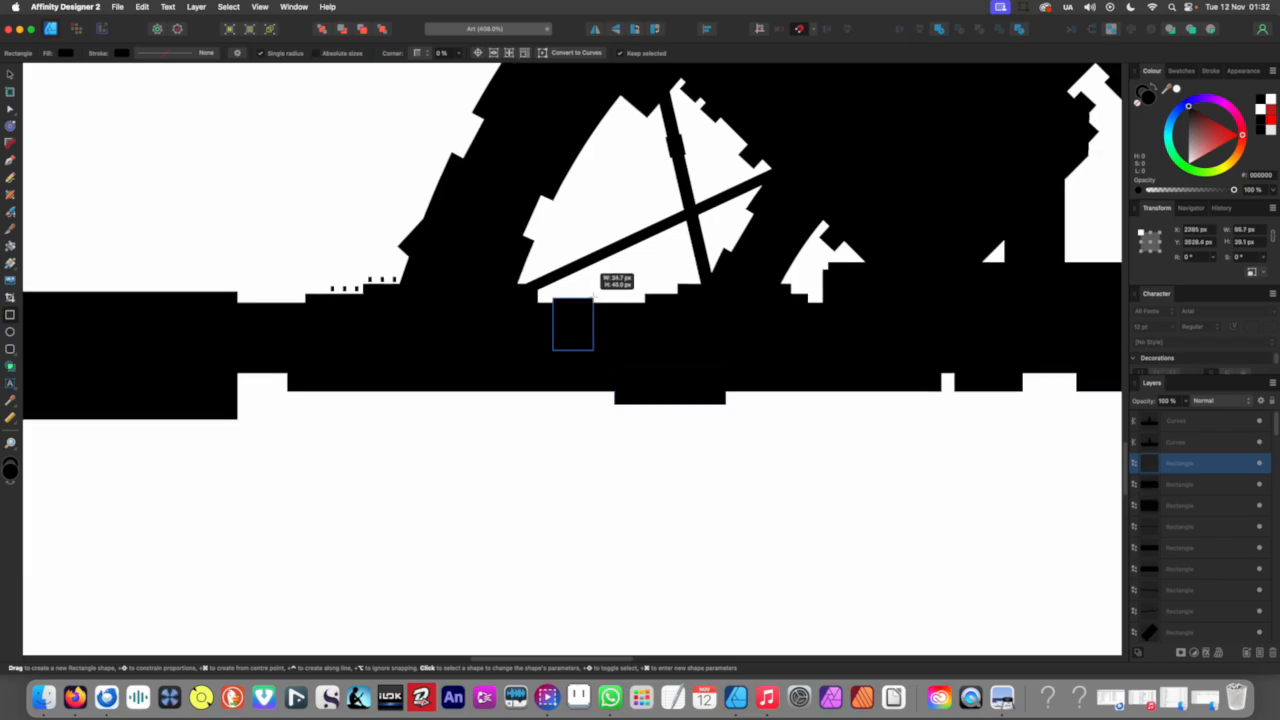
pyautogui.moveTo(296, 388); pyautogui.dragTo(325, 404)
pyautogui.moveTo(470, 403); pyautogui.dragTo(471, 404)
pyautogui.scroll(-10, 464, 408)
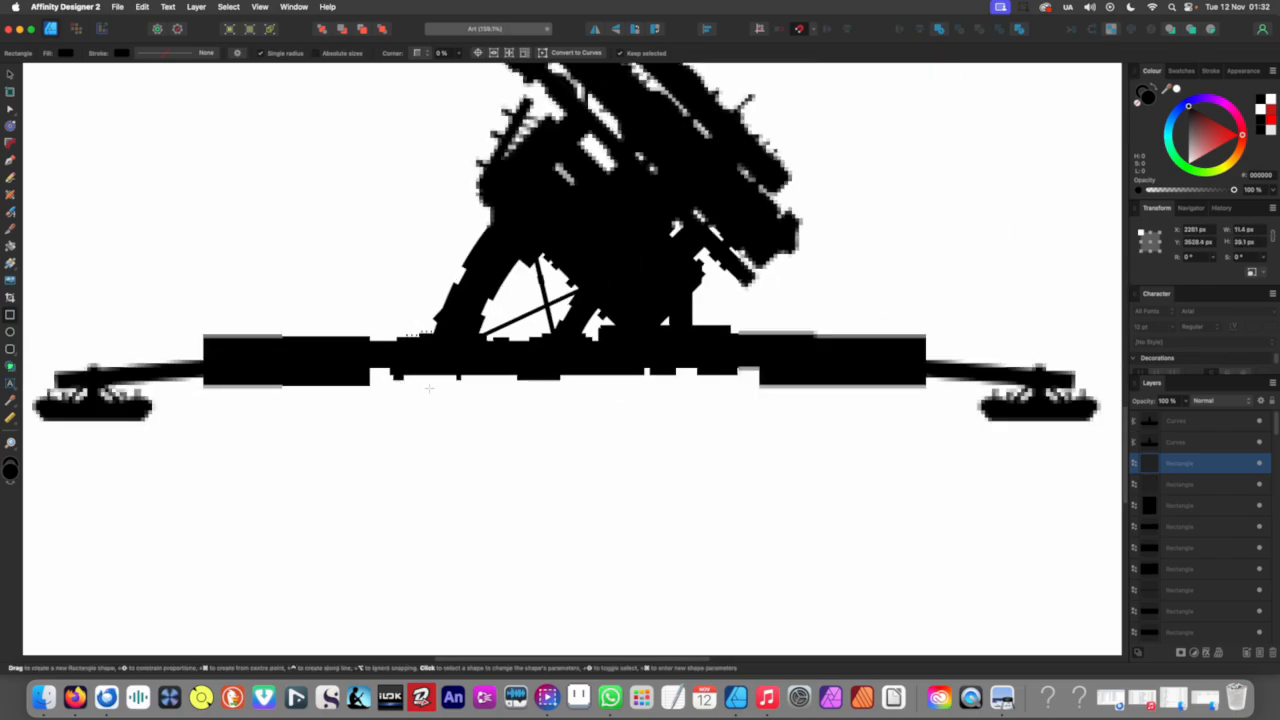
pyautogui.press('v')
pyautogui.click(524, 473)
# Step: Delete the thick black block covering the outrigger arm on the breech side of the gun's base
pyautogui.scroll(5, 426, 417)
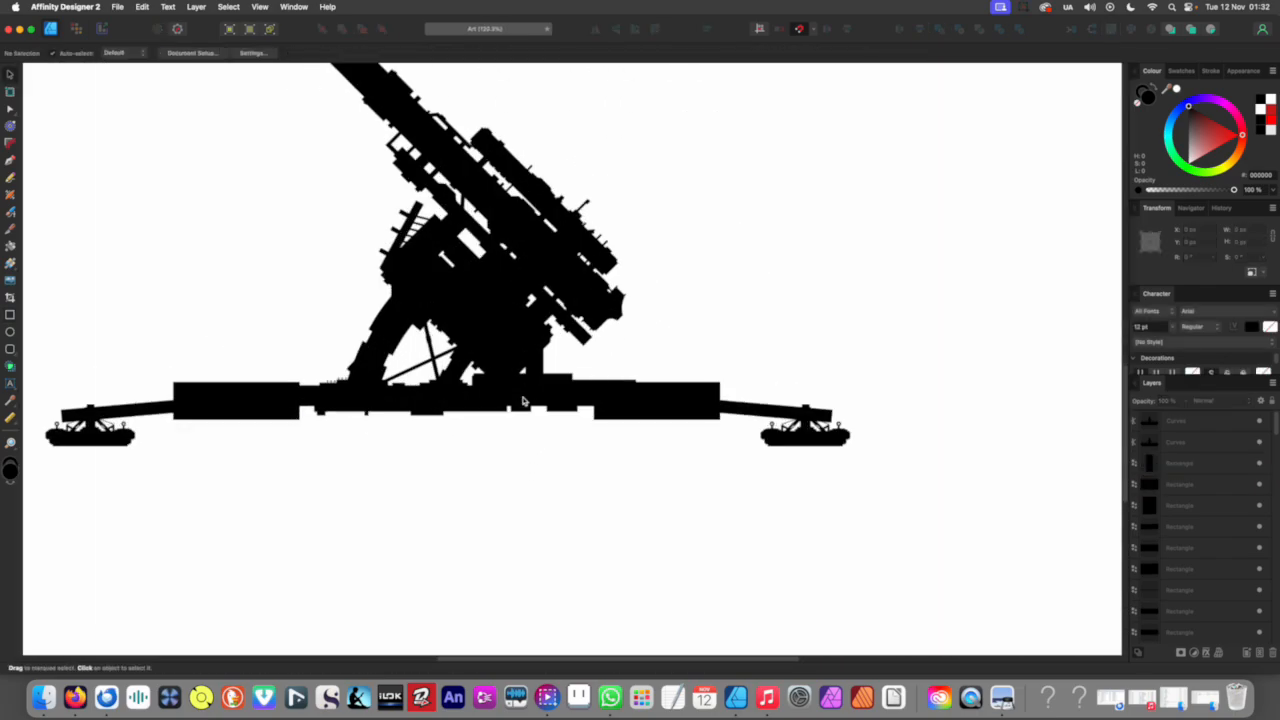
pyautogui.scroll(-5, 426, 417)
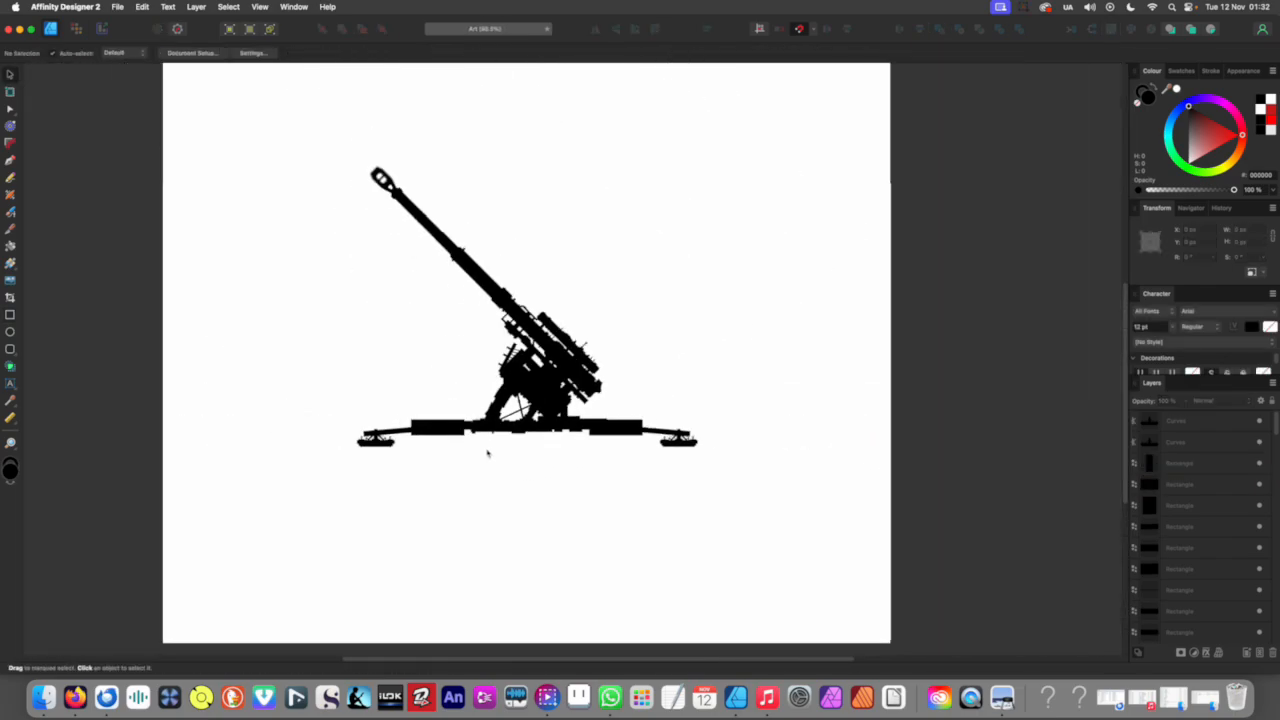
pyautogui.hscroll(-2, 509, 457)
pyautogui.scroll(4, 571, 491)
pyautogui.scroll(3, 545, 474)
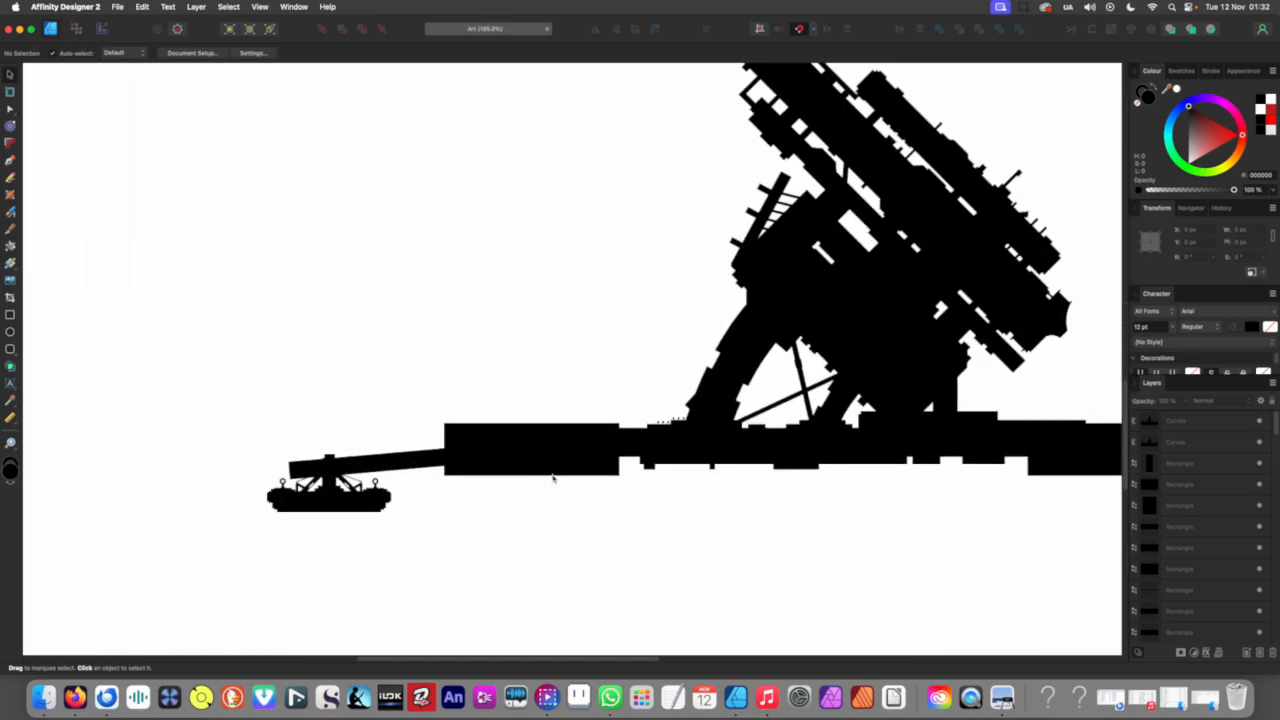
pyautogui.scroll(-5, 600, 470)
pyautogui.click(728, 445)
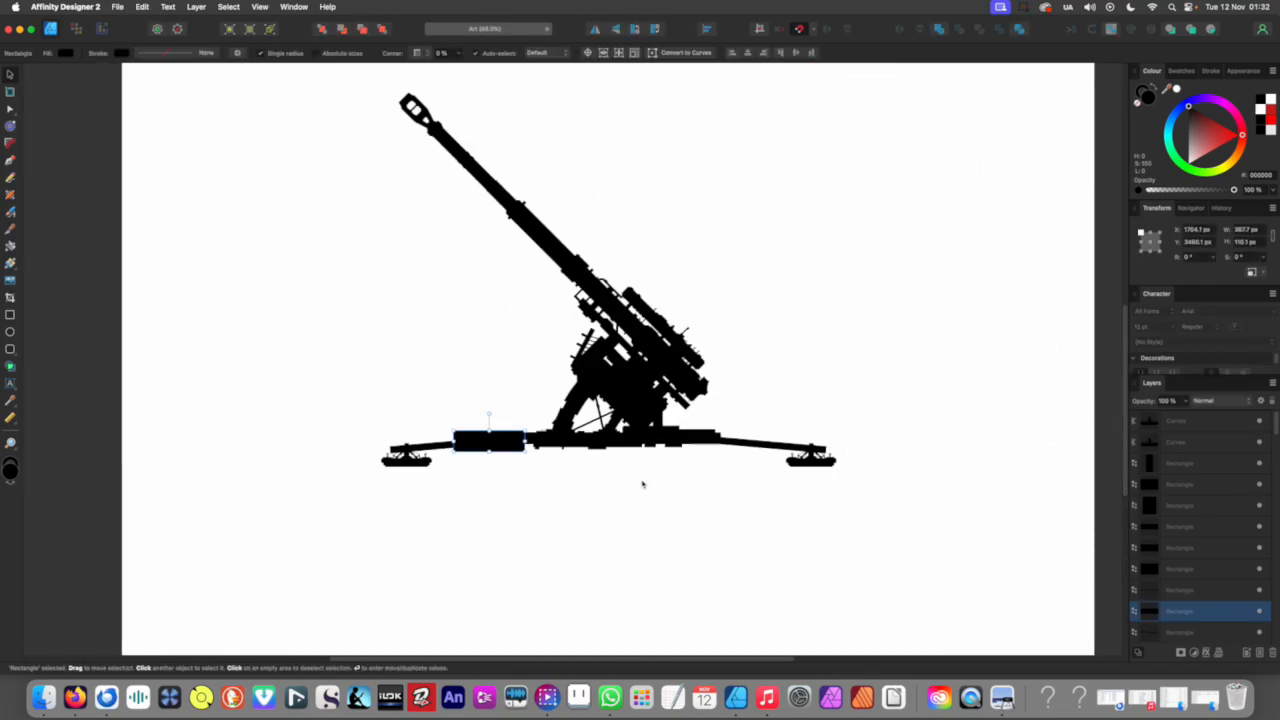
pyautogui.scroll(-5, 651, 480)
pyautogui.scroll(8, 523, 514)
pyautogui.hscroll(5, 389, 489)
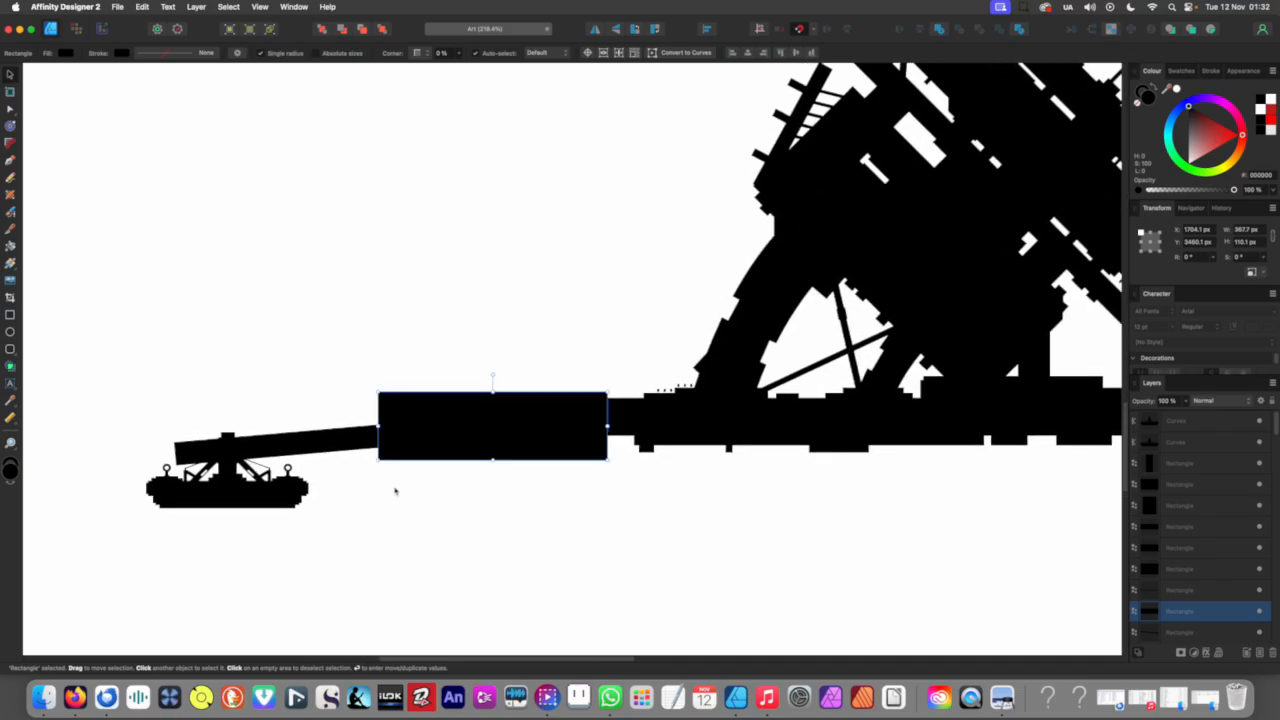
# Step: Duplicate the muzzle-side outrigger's foot pad, arm and thick block onto empty canvas away from the gun, and delete the originals
pyautogui.click(420, 489)
pyautogui.hscroll(-3, 560, 477)
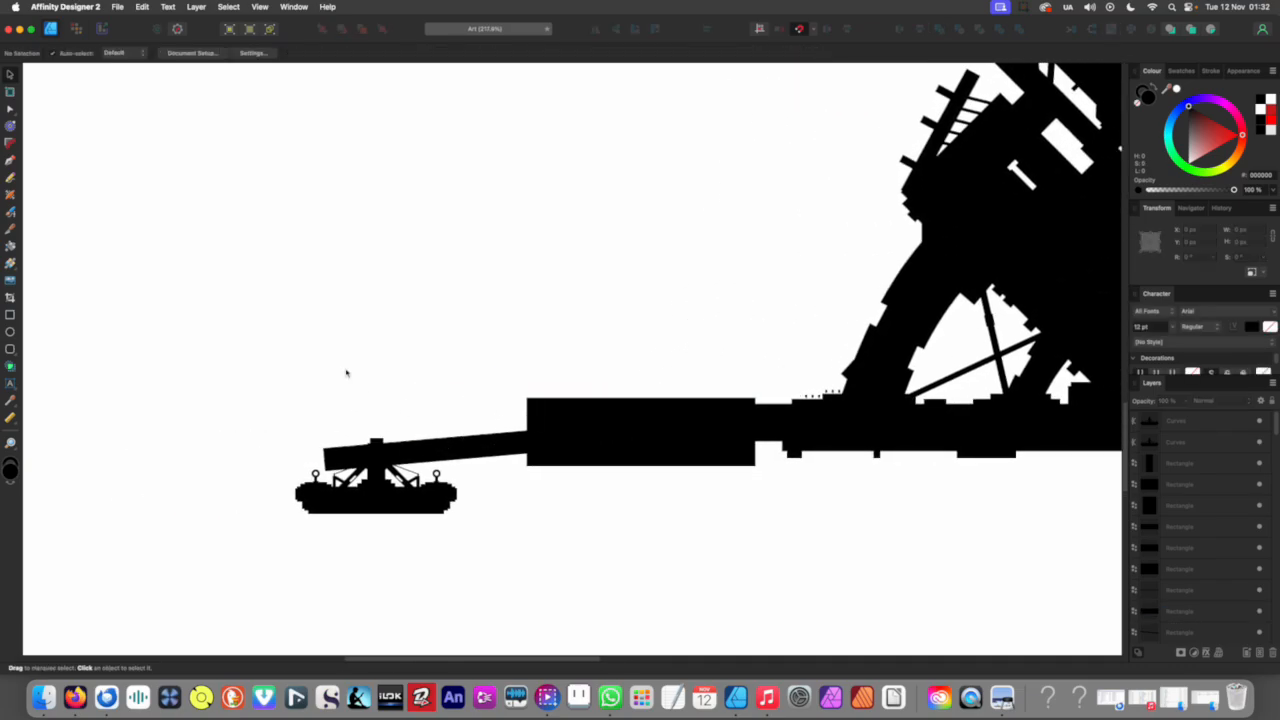
pyautogui.moveTo(251, 349); pyautogui.dragTo(609, 551)
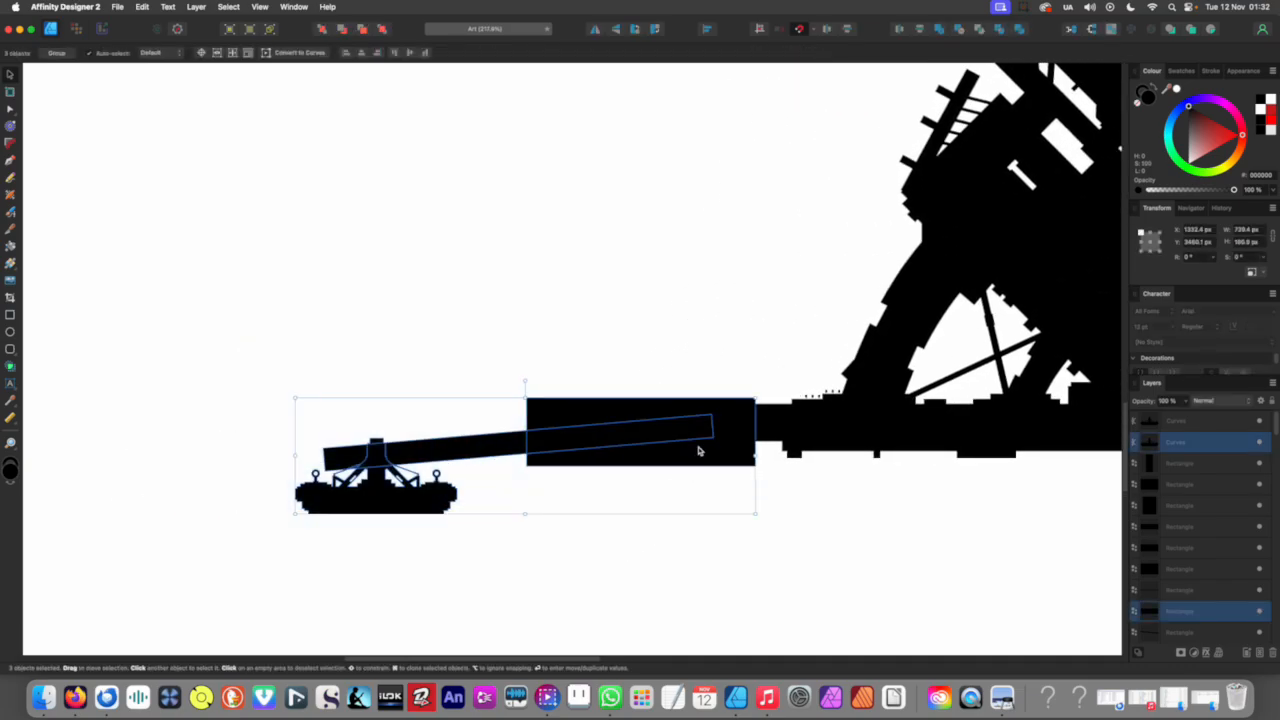
pyautogui.moveTo(693, 449); pyautogui.dragTo(515, 270)
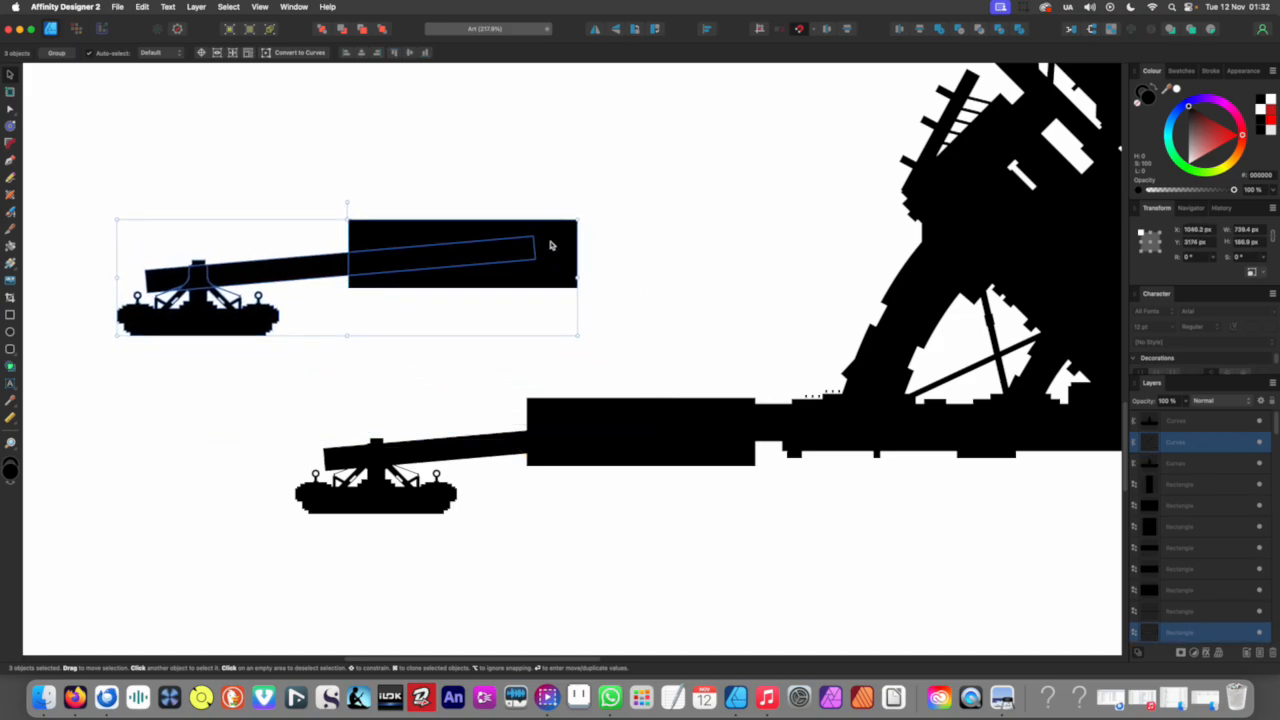
pyautogui.moveTo(447, 379); pyautogui.dragTo(545, 478)
pyautogui.moveTo(300, 357); pyautogui.dragTo(550, 556)
pyautogui.press('Delete')
pyautogui.moveTo(422, 441); pyautogui.dragTo(631, 513)
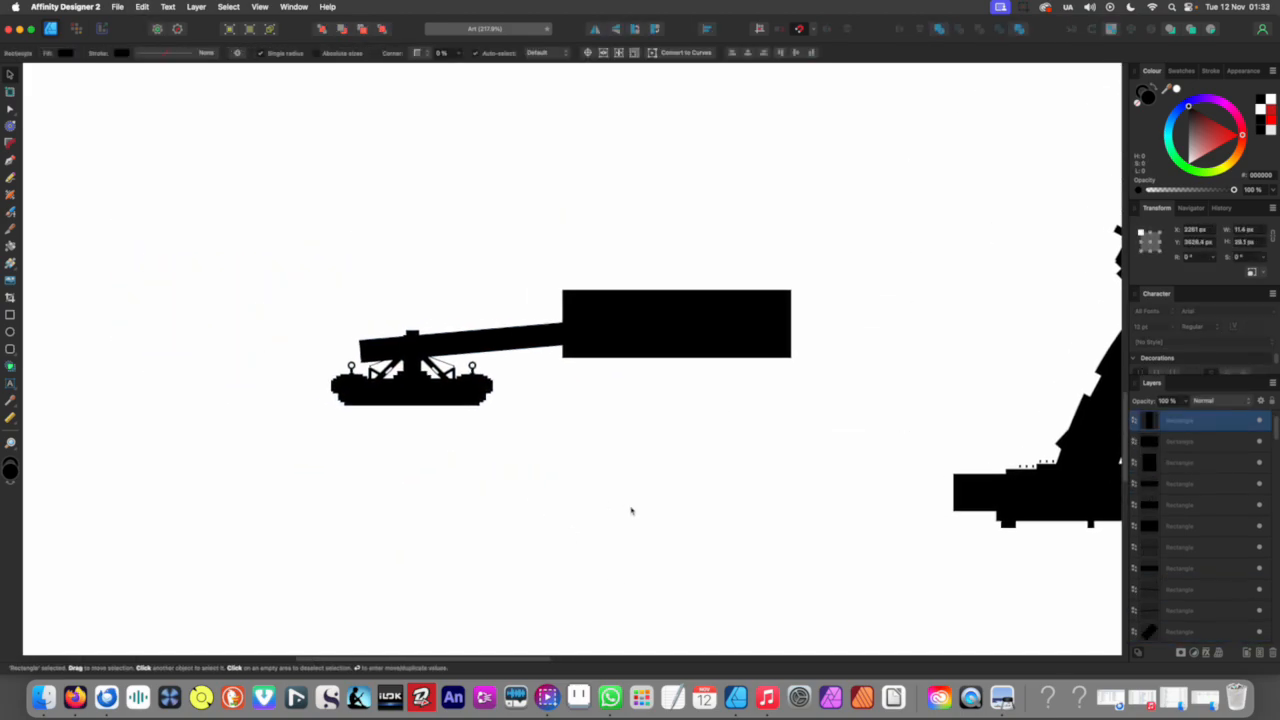
# Step: Merge the detached outrigger's slanted arm and thick block into one shape with a Boolean Add
pyautogui.scroll(3, 544, 396)
pyautogui.hscroll(-3, 544, 396)
pyautogui.scroll(2, 592, 397)
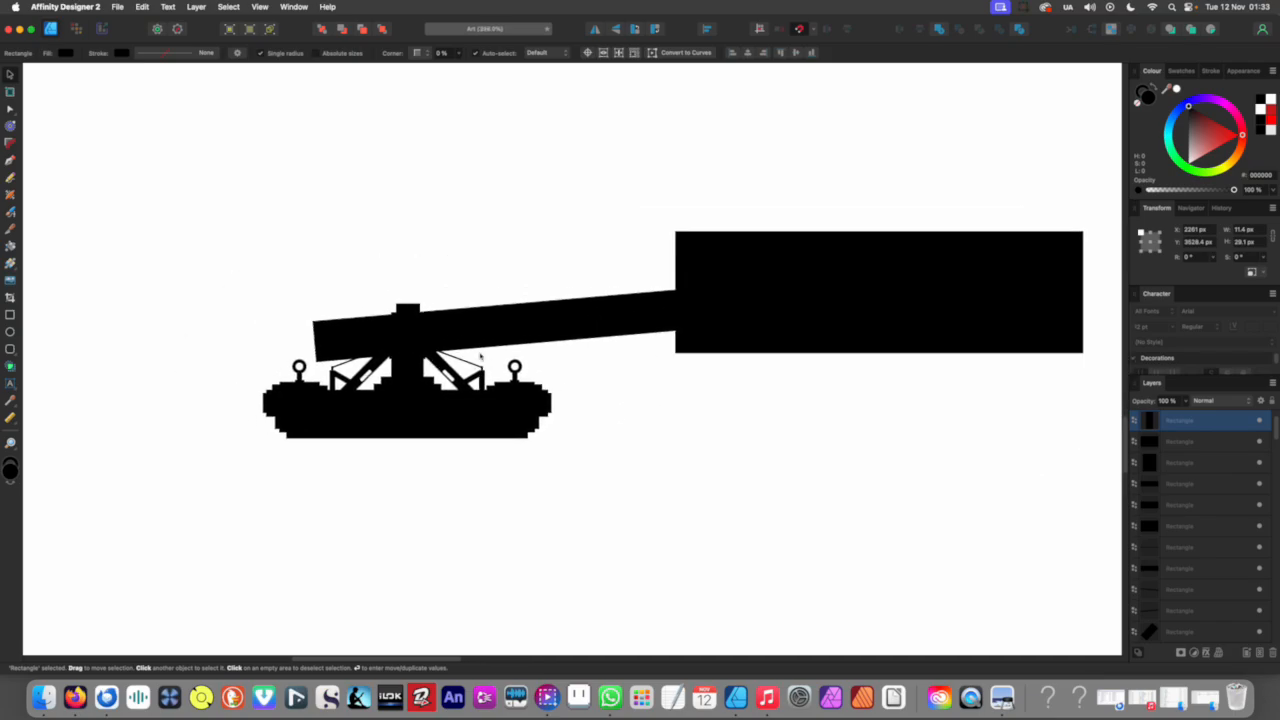
pyautogui.hscroll(5, 637, 279)
pyautogui.click(600, 281)
pyautogui.moveTo(437, 208); pyautogui.dragTo(594, 370)
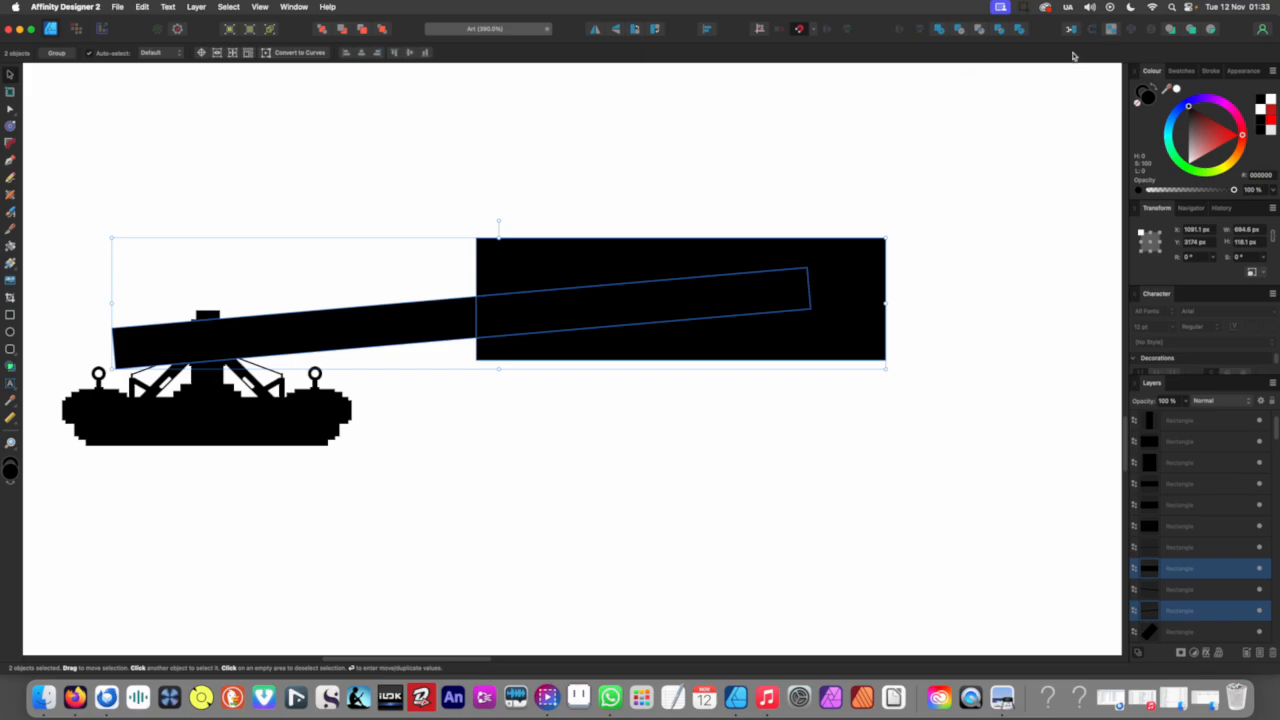
pyautogui.click(941, 30)
pyautogui.click(532, 138)
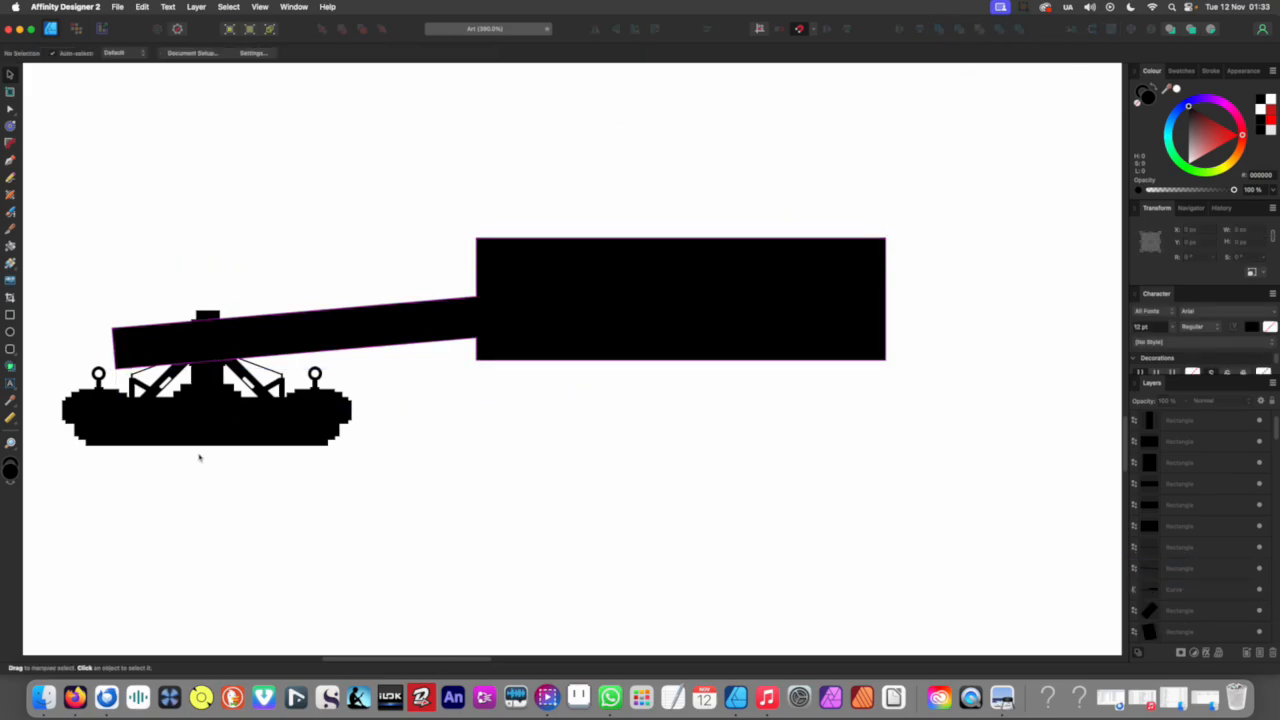
pyautogui.click(241, 432)
pyautogui.click(406, 266)
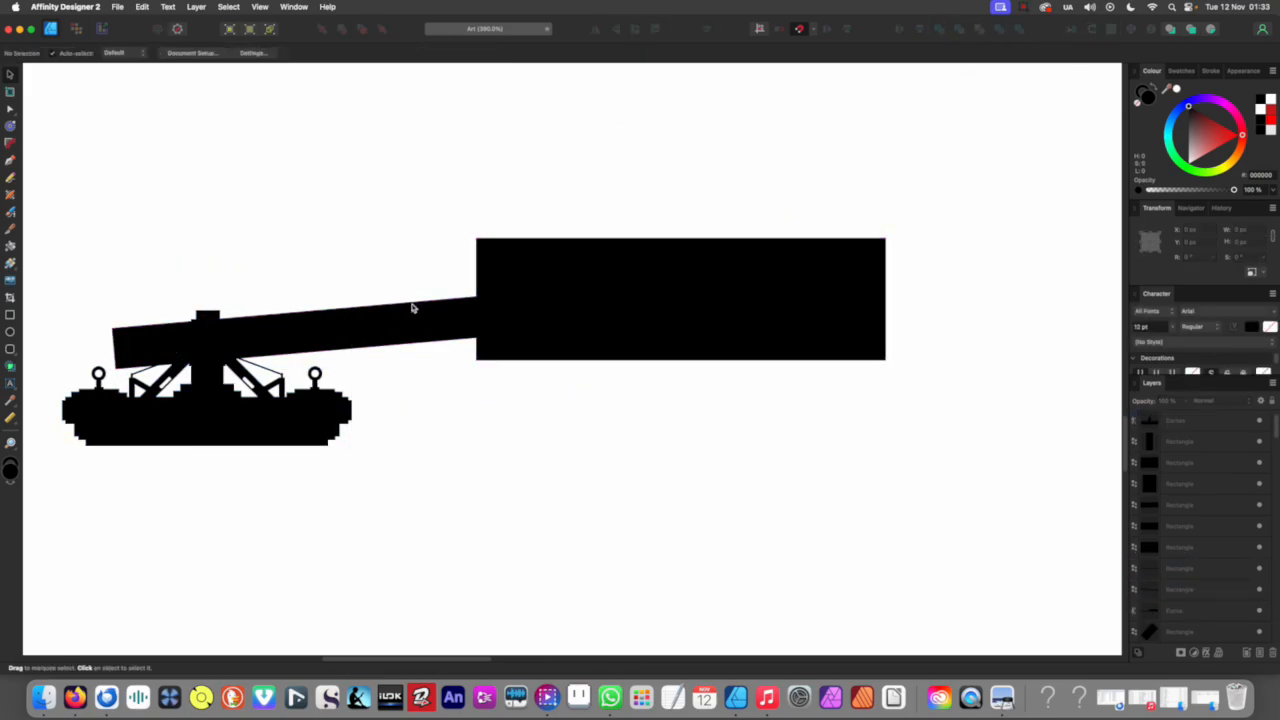
# Step: Cut a diagonal slice off the block's upper corner nearest the arm with the Knife tool and delete the offcut
pyautogui.click(520, 314)
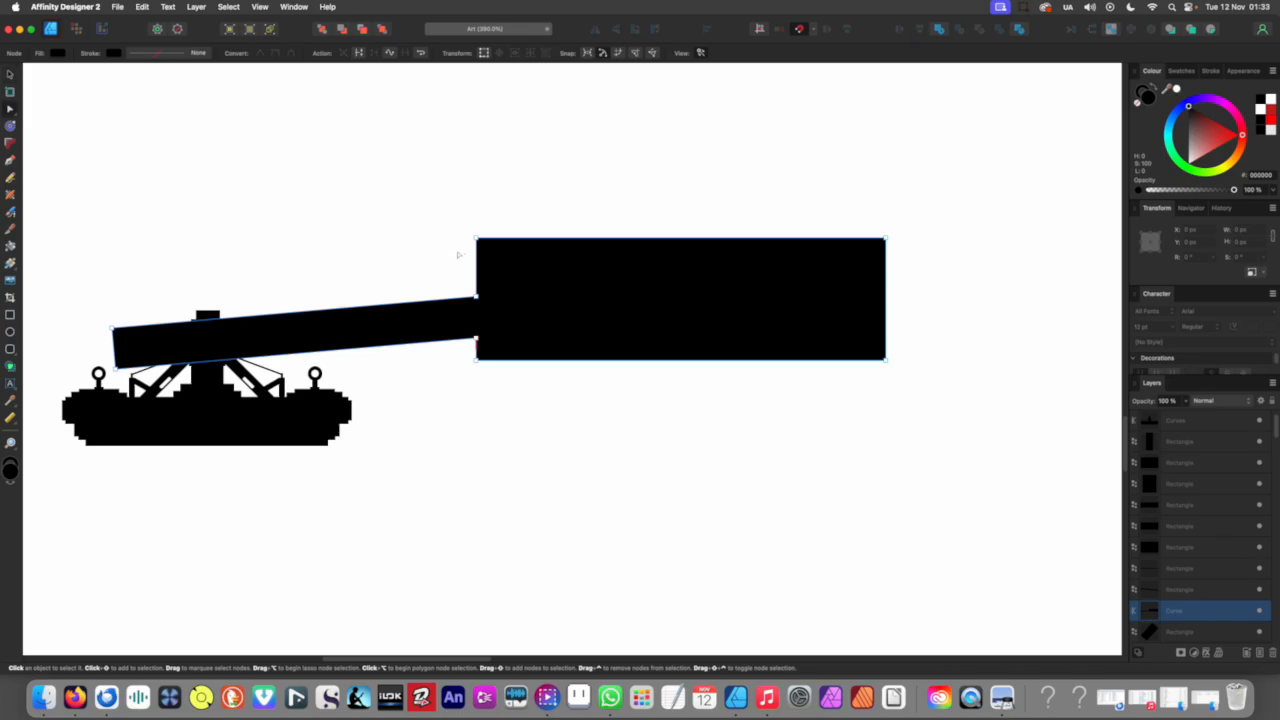
pyautogui.press('k')
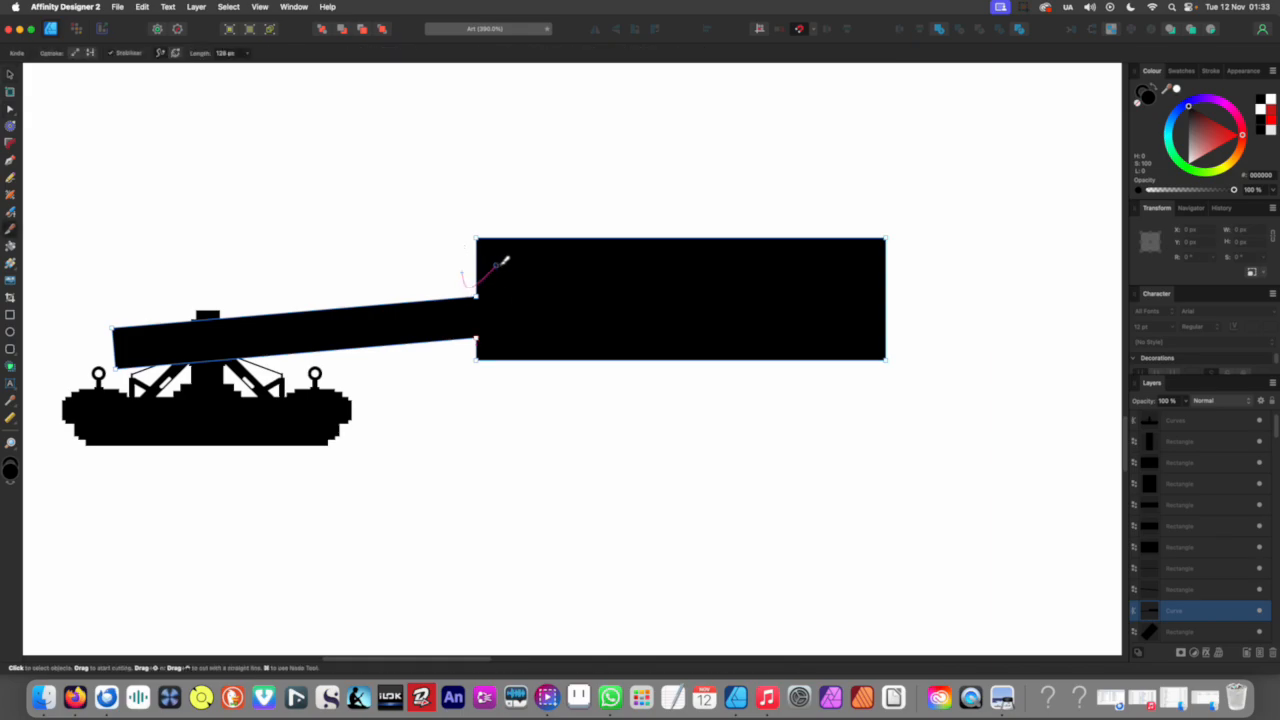
pyautogui.moveTo(643, 237); pyautogui.dragTo(645, 236)
pyautogui.moveTo(745, 195); pyautogui.dragTo(745, 195)
pyautogui.press('v')
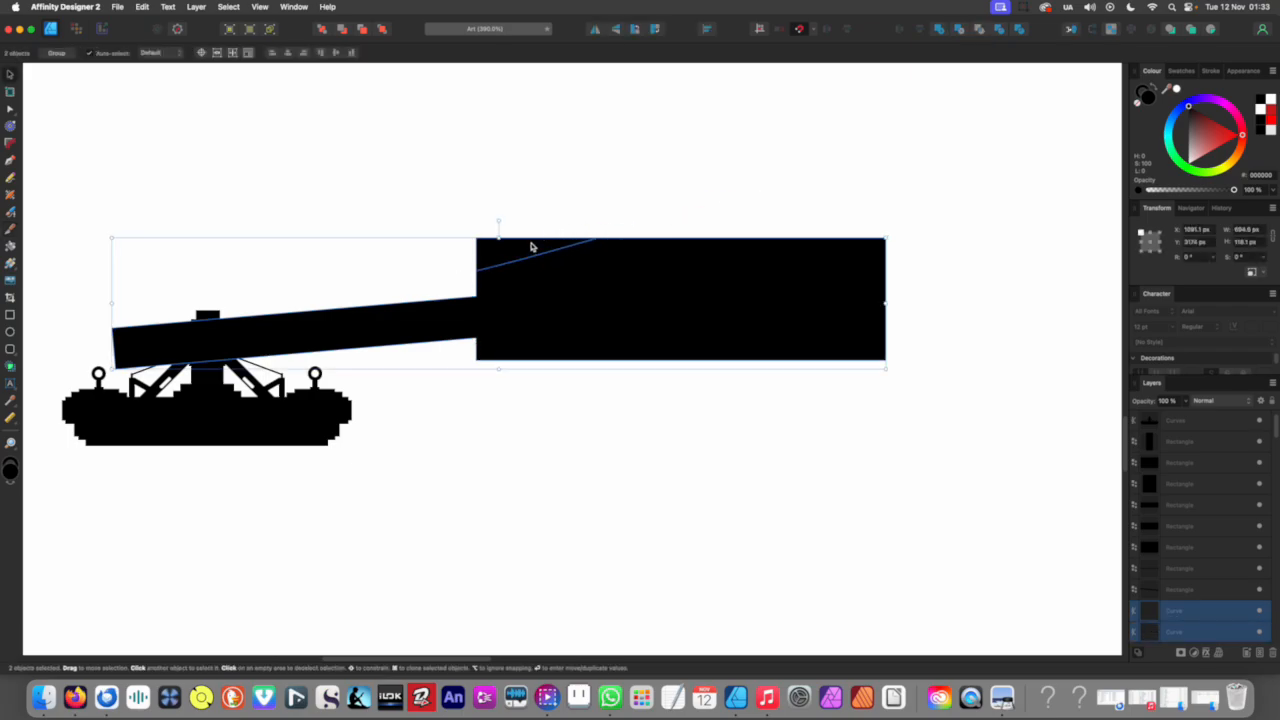
pyautogui.click(531, 249)
pyautogui.press('Delete')
# Step: Cut a curved slice off the block's lower corner at its free end with the Knife tool and delete the offcut
pyautogui.hscroll(3, 700, 313)
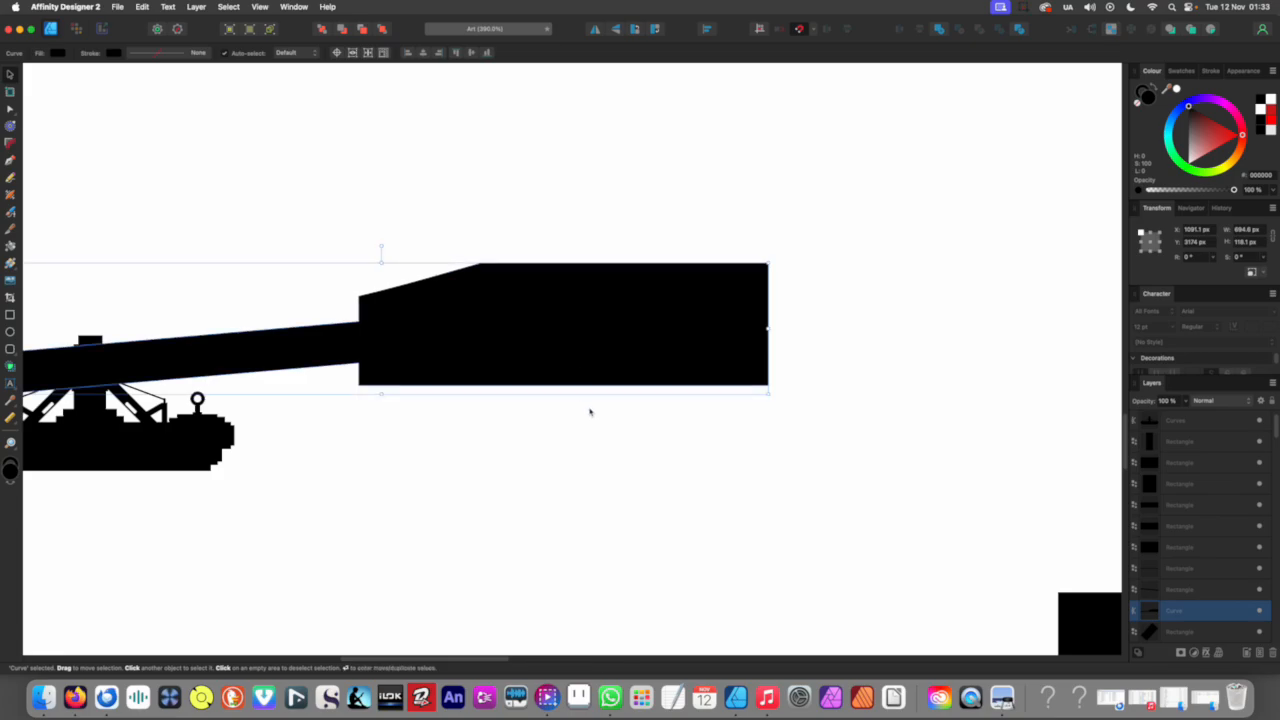
pyautogui.press('y')
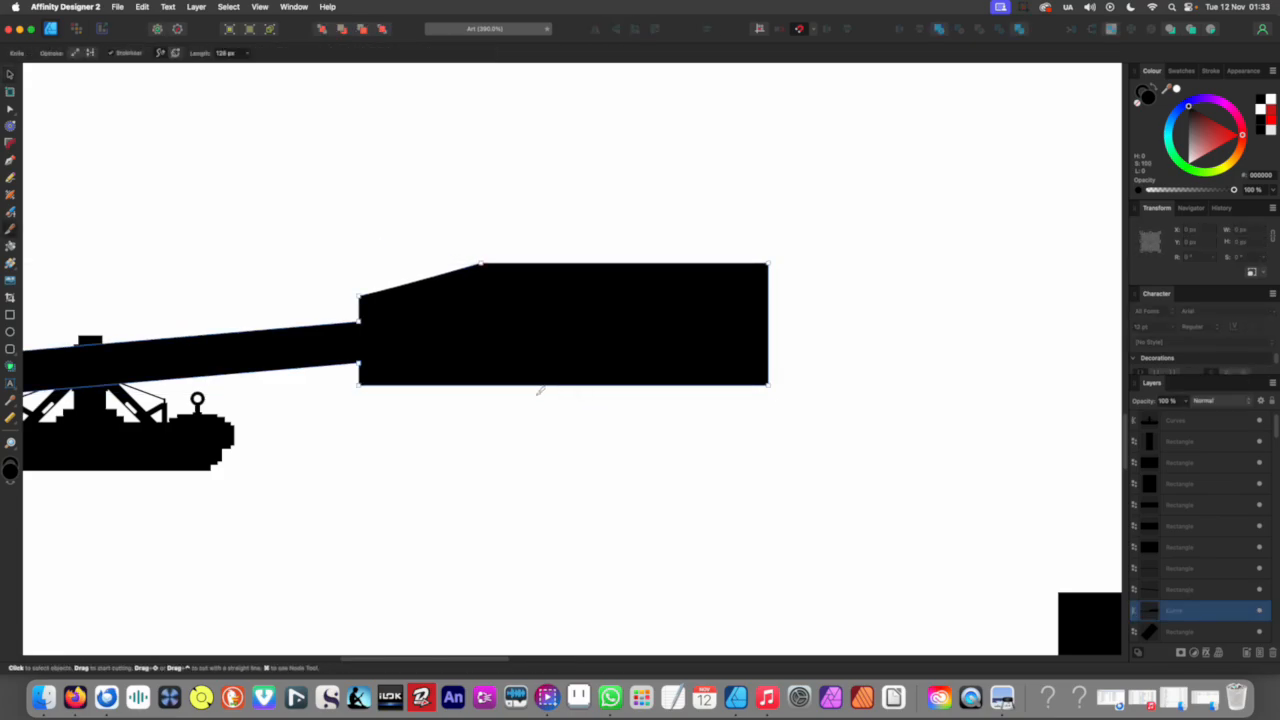
pyautogui.moveTo(864, 322); pyautogui.dragTo(864, 322)
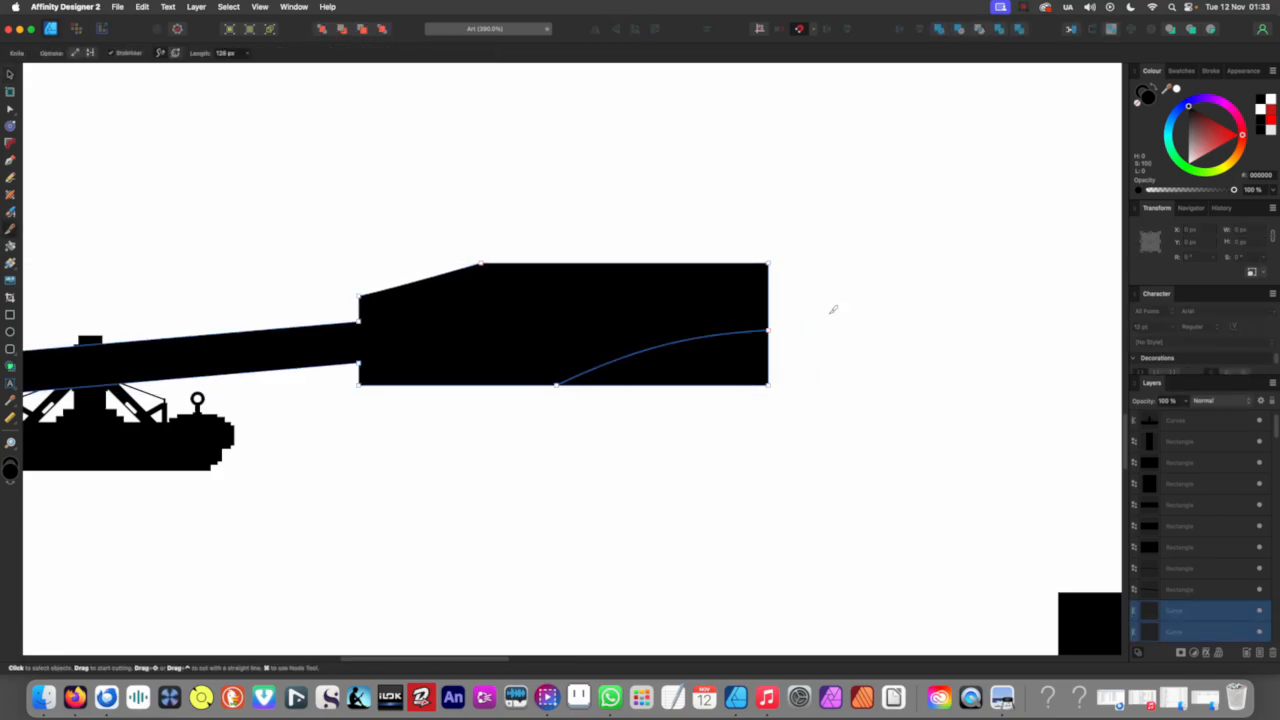
pyautogui.press('v')
pyautogui.click(699, 366)
pyautogui.press('Delete')
# Step: Raise the block's lower corner node beside the arm so that its underside slopes gently up toward the arm
pyautogui.scroll(-5, 630, 360)
pyautogui.scroll(3, 636, 364)
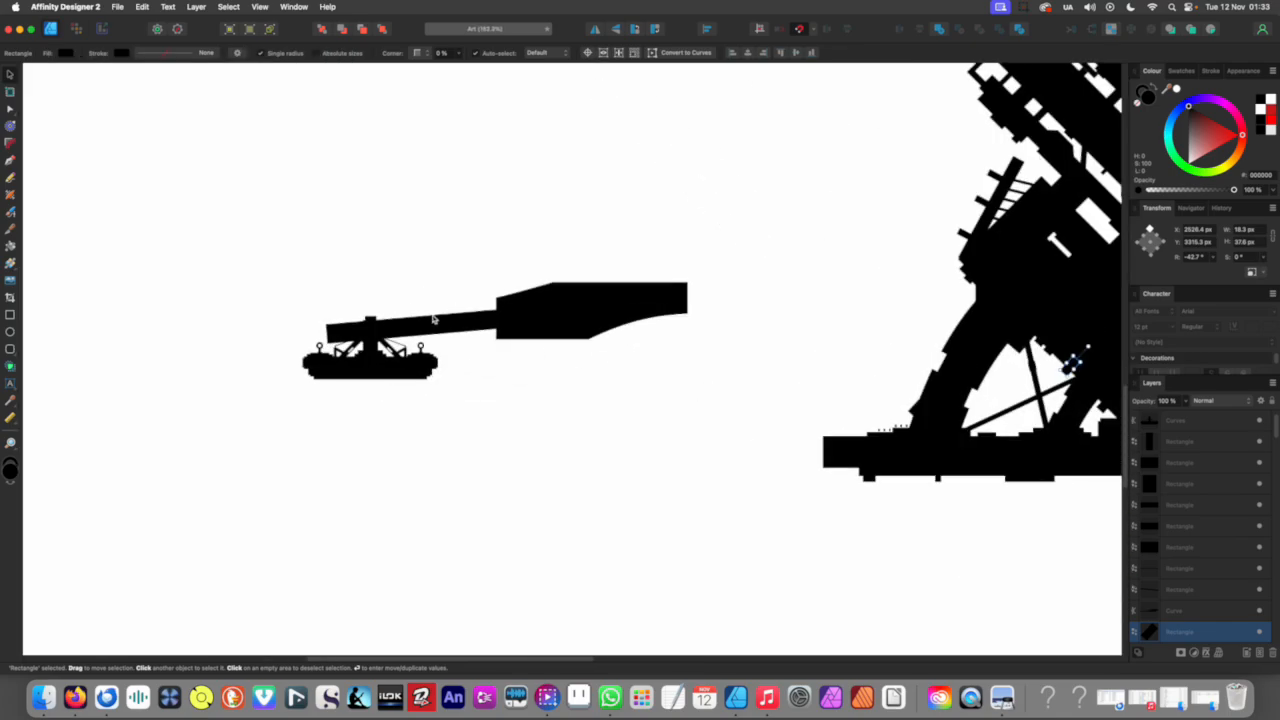
pyautogui.scroll(5, 433, 320)
pyautogui.click(506, 385)
pyautogui.press('a')
pyautogui.moveTo(507, 395)
pyautogui.mouseDown()
pyautogui.moveTo(515, 408)
pyautogui.moveTo(520, 382)
pyautogui.moveTo(525, 394)
pyautogui.moveTo(514, 380)
pyautogui.mouseUp()
pyautogui.scroll(4, 423, 389)
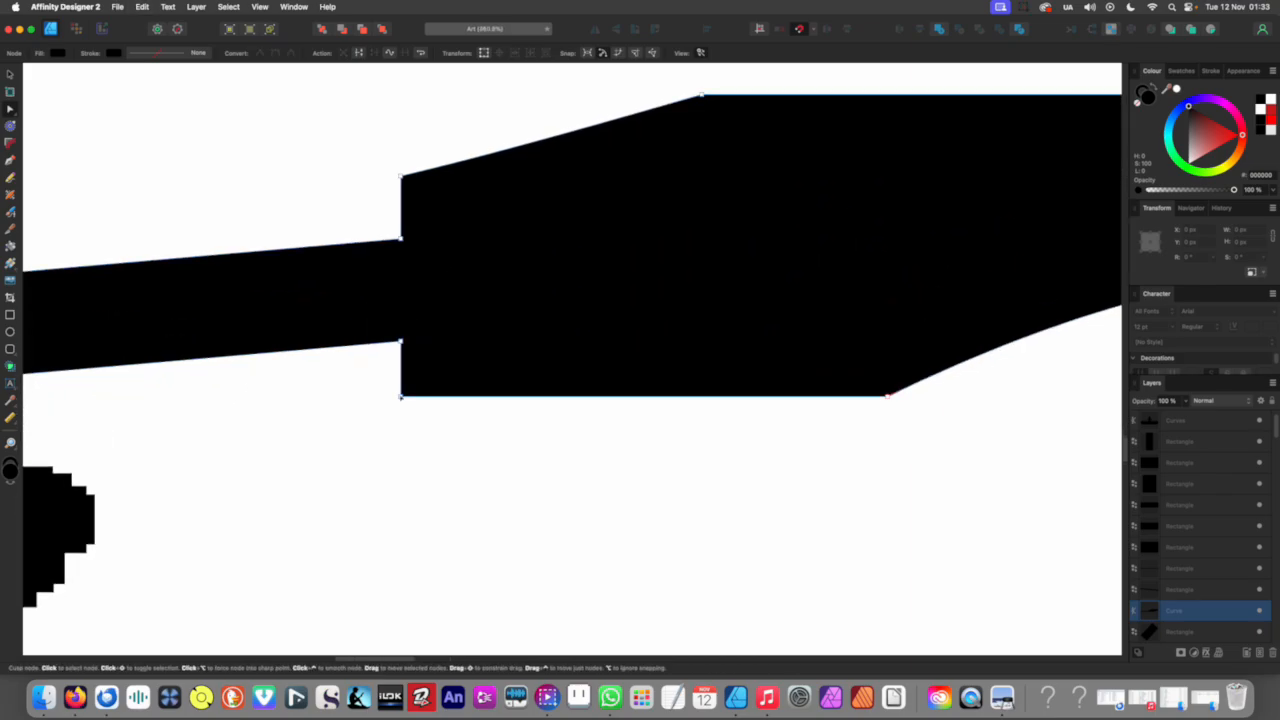
pyautogui.click(430, 391)
pyautogui.moveTo(407, 375); pyautogui.dragTo(407, 372)
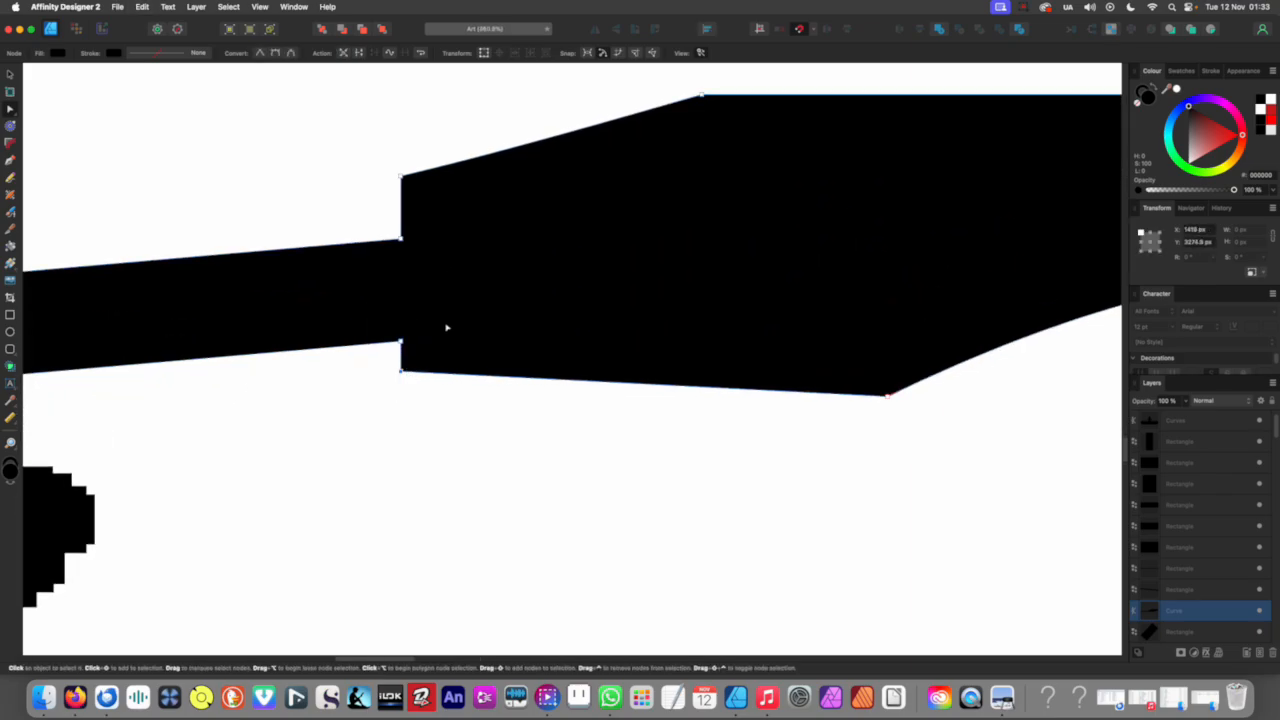
# Step: Lower the block's upper corner node beside the arm and bend the sloped upper edge into a gentle curve
pyautogui.click(402, 180)
pyautogui.scroll(-5, 451, 346)
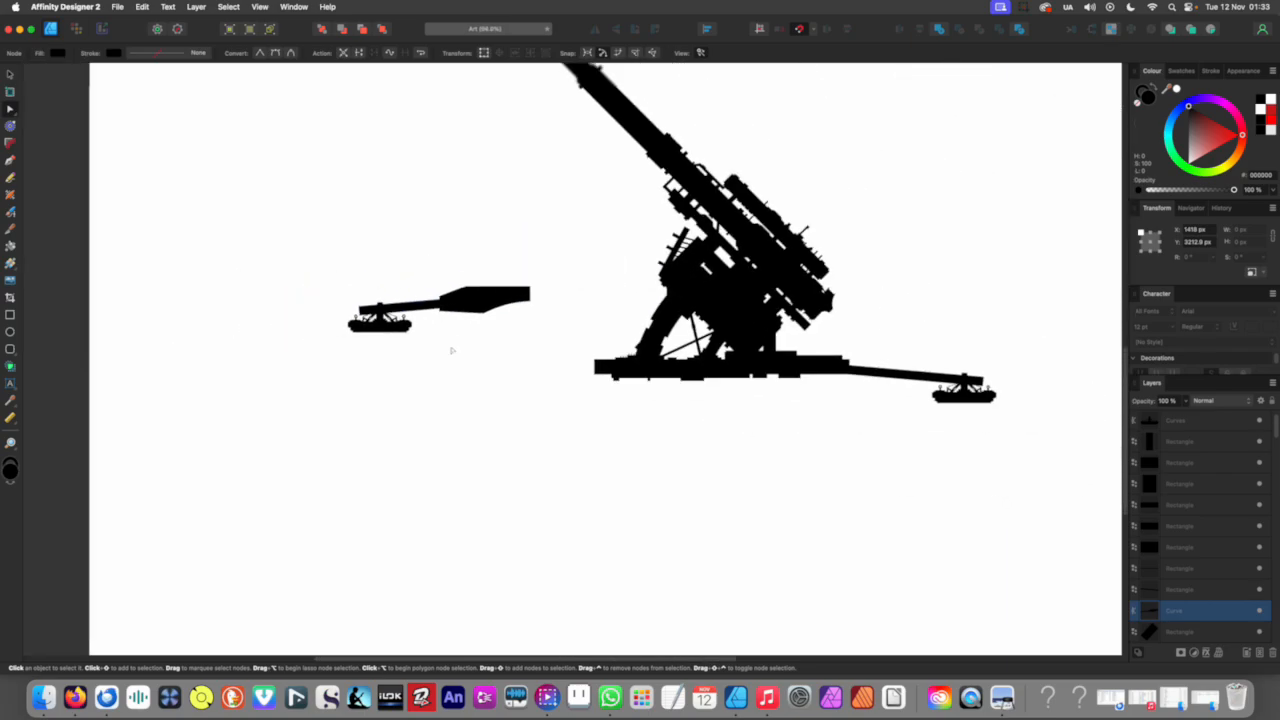
pyautogui.scroll(2, 484, 378)
pyautogui.click(503, 368)
pyautogui.scroll(6, 440, 325)
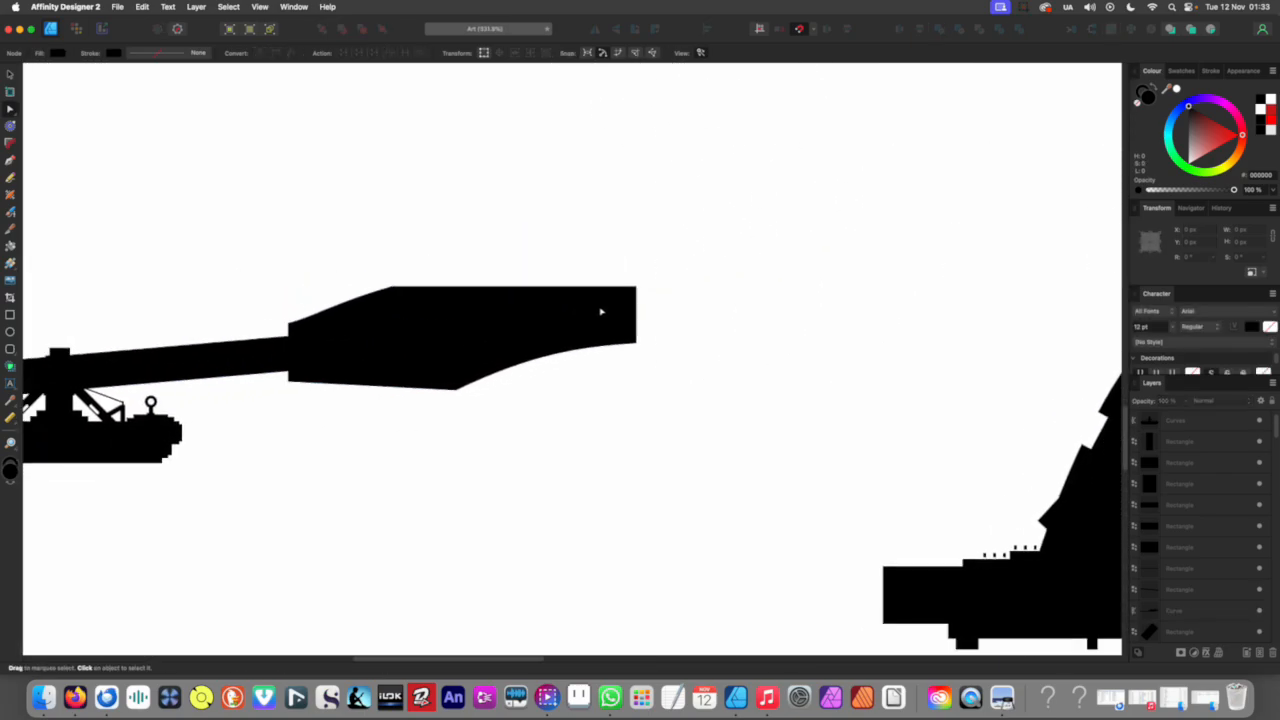
# Step: Round the corners where the arm meets the block, including the block's small shoulders, with the Corner tool
pyautogui.scroll(3, 424, 325)
pyautogui.click(454, 351)
pyautogui.scroll(-1, 454, 351)
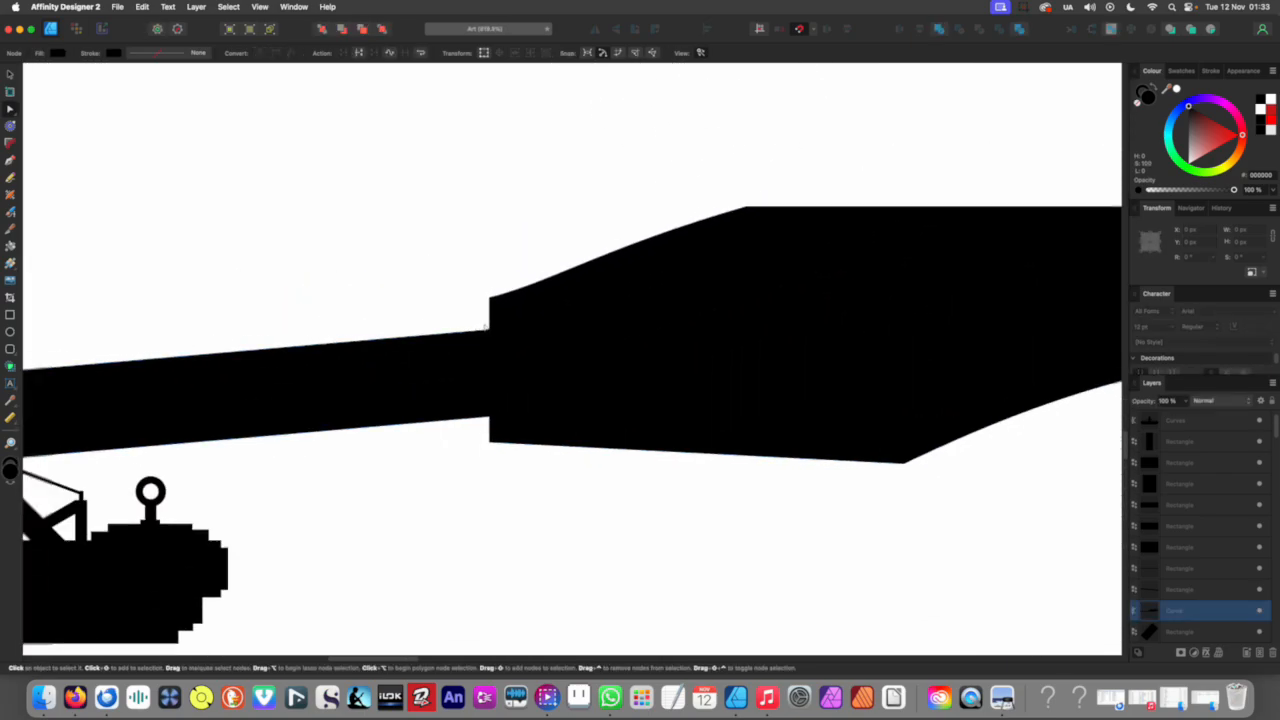
pyautogui.press('c')
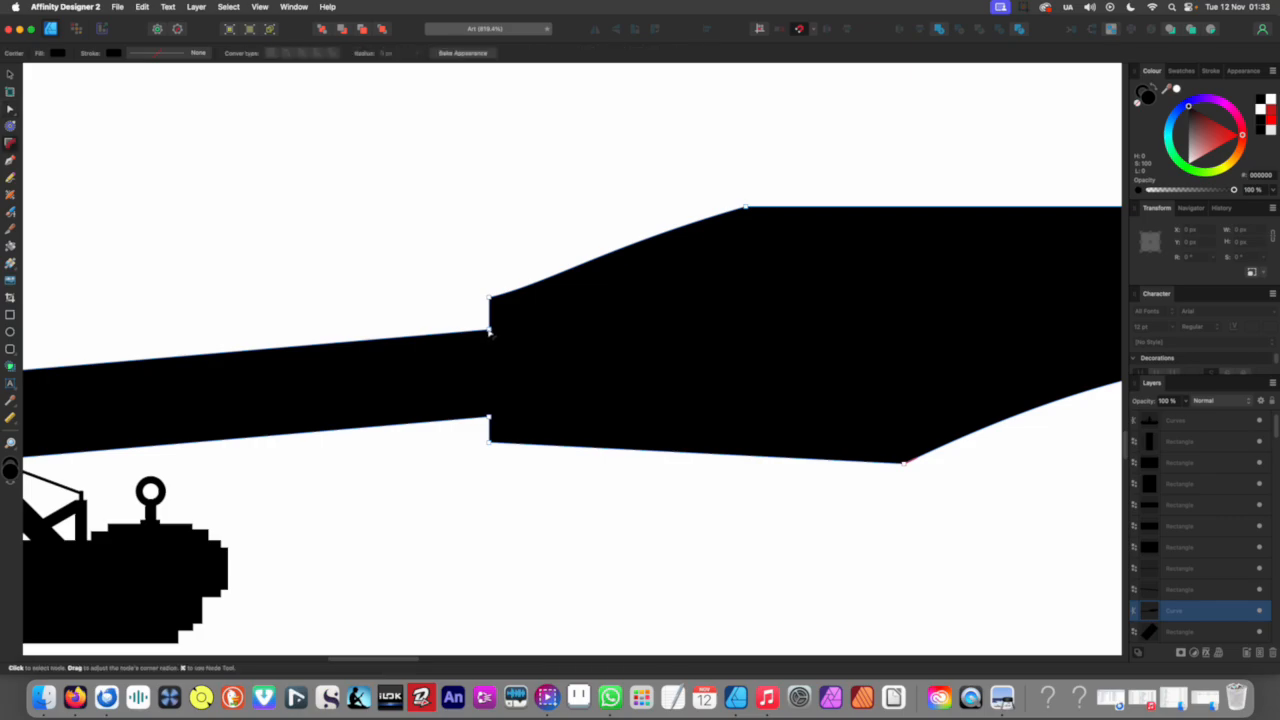
pyautogui.moveTo(479, 322); pyautogui.dragTo(476, 318)
pyautogui.moveTo(472, 431); pyautogui.dragTo(476, 436)
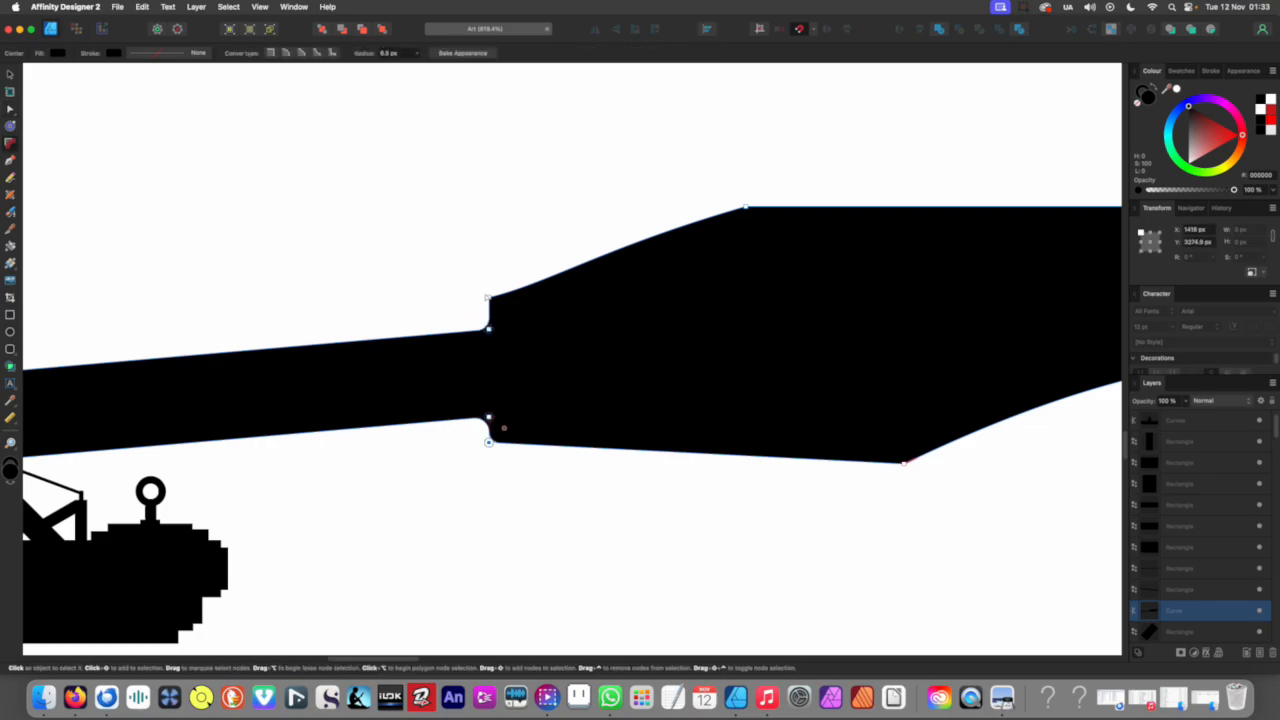
pyautogui.scroll(-5, 480, 300)
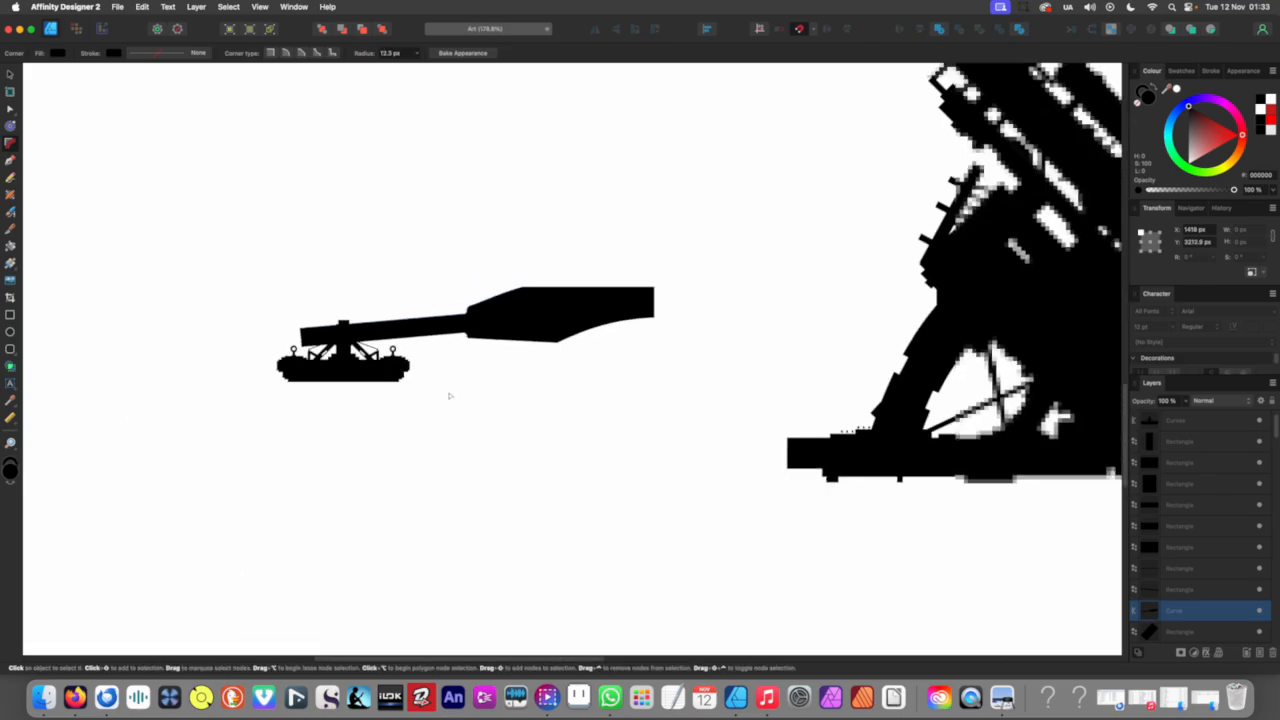
# Step: Round both corners at the block's free end with the Corner tool
pyautogui.scroll(4, 446, 389)
pyautogui.press('a')
pyautogui.moveTo(794, 226); pyautogui.dragTo(860, 364)
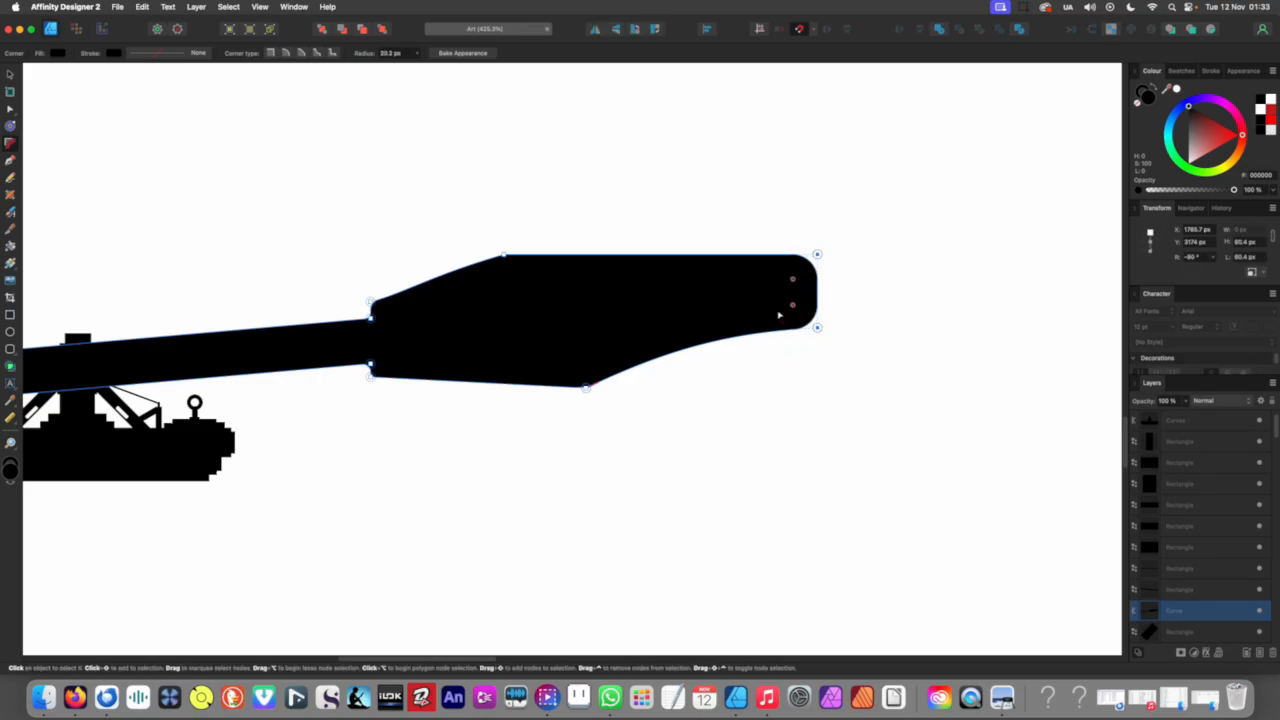
pyautogui.moveTo(783, 317); pyautogui.dragTo(783, 317)
pyautogui.scroll(-10, 746, 312)
pyautogui.click(634, 388)
pyautogui.scroll(5, 630, 328)
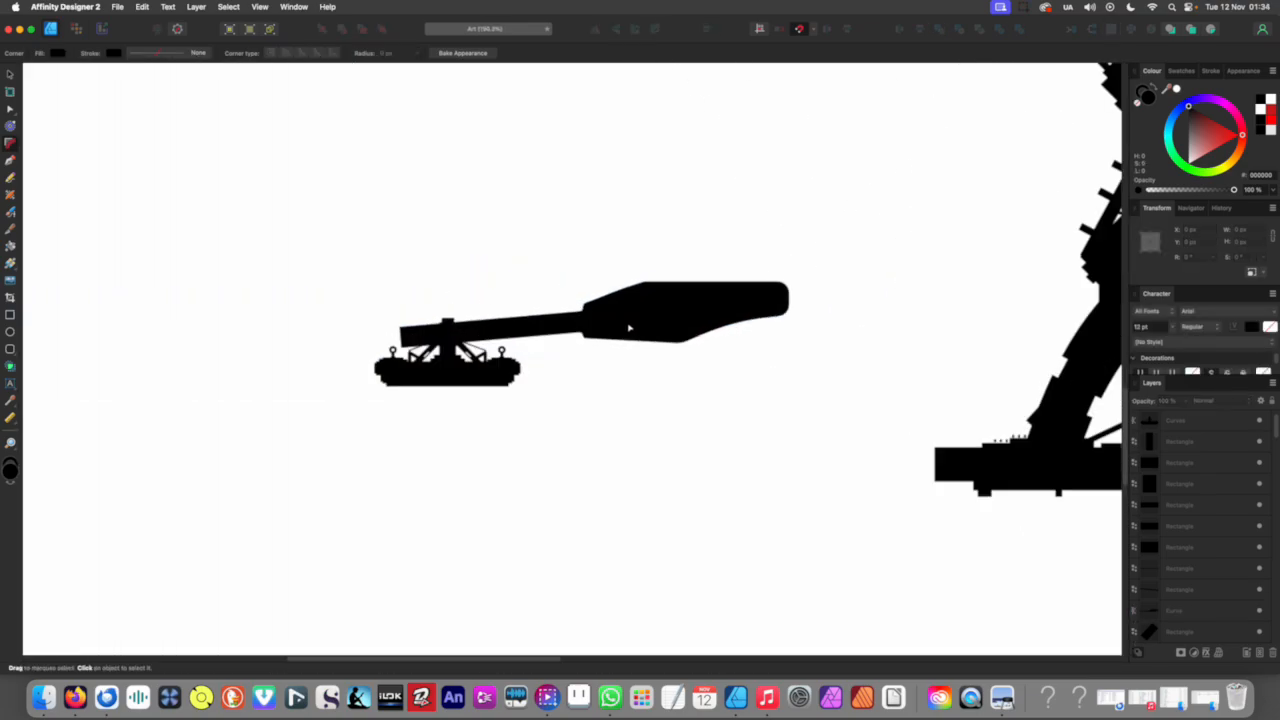
# Step: Slightly round both corners at the arm's outer end above the foot pad with the Corner tool
pyautogui.scroll(5, 630, 328)
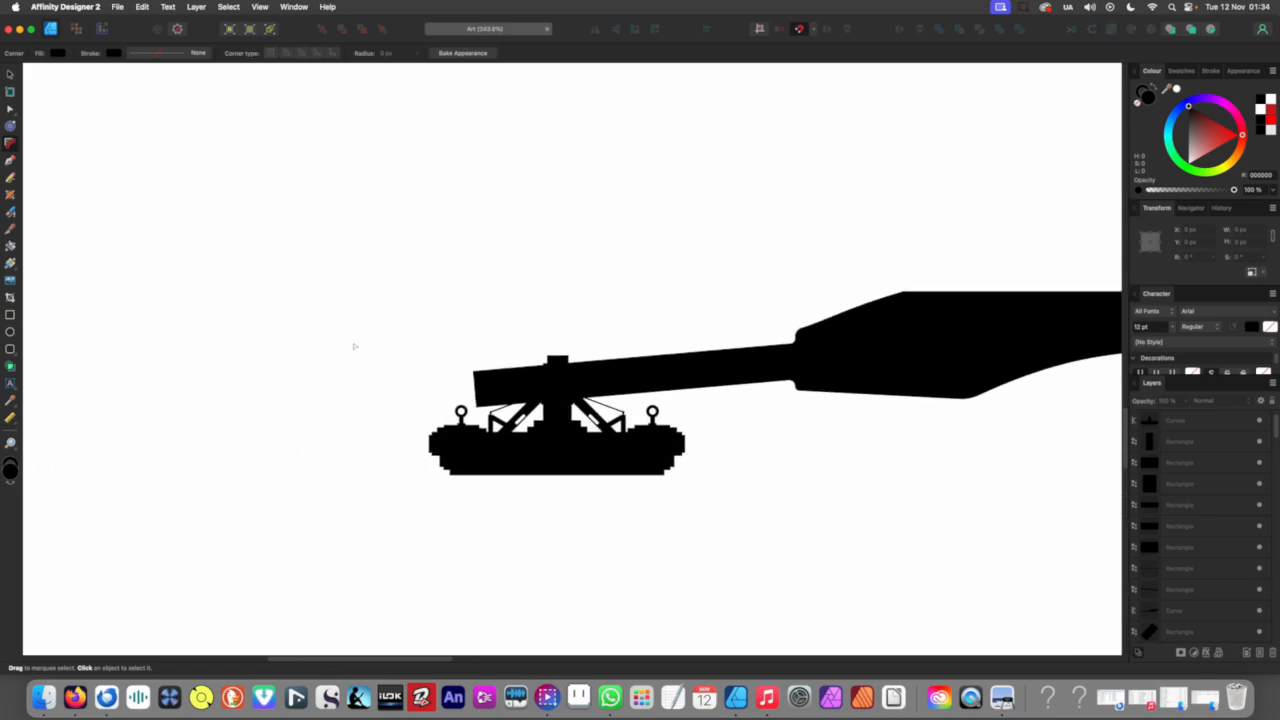
pyautogui.scroll(5, 444, 388)
pyautogui.click(499, 381)
pyautogui.moveTo(472, 326); pyautogui.dragTo(510, 422)
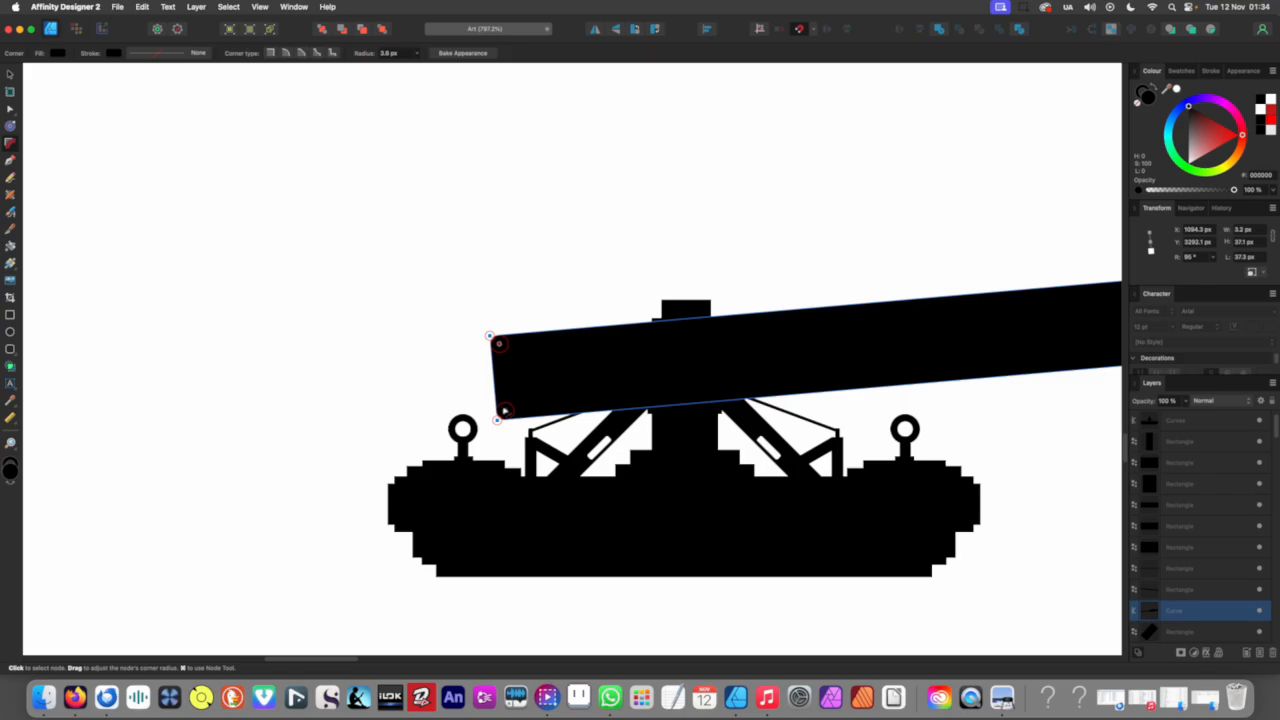
pyautogui.scroll(-10, 430, 414)
pyautogui.click(430, 488)
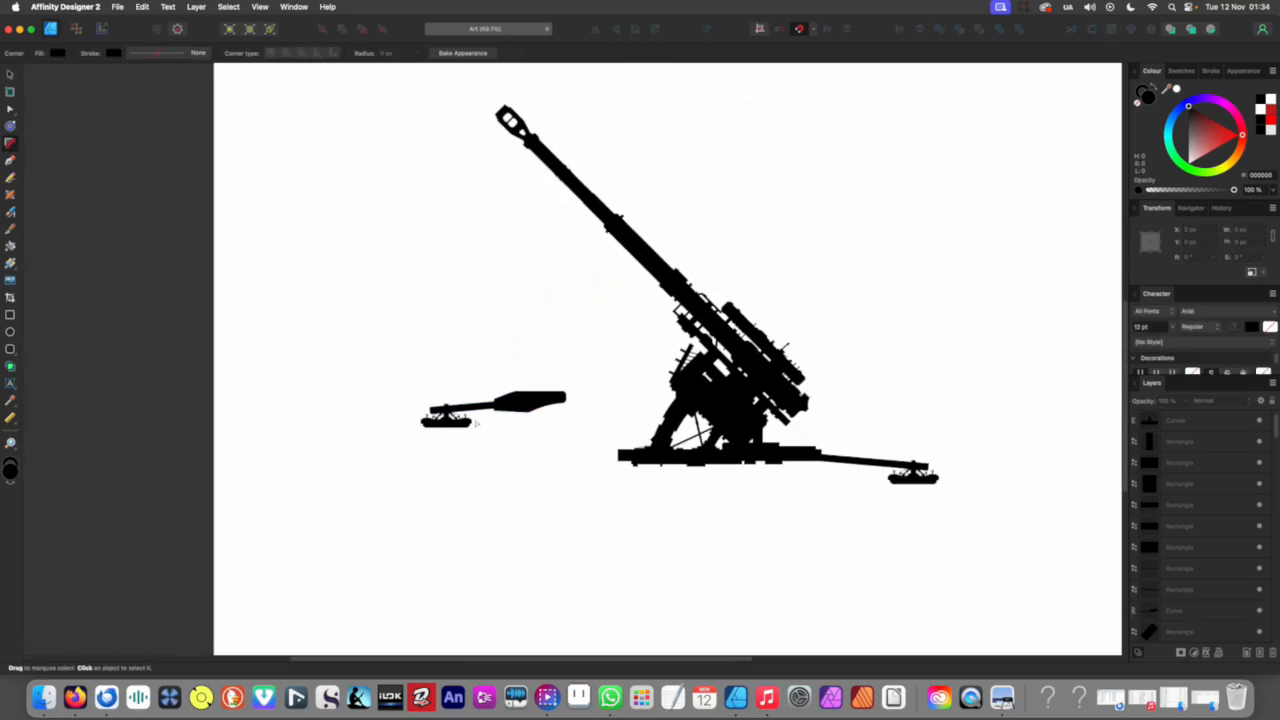
pyautogui.scroll(5, 480, 413)
pyautogui.scroll(4, 507, 362)
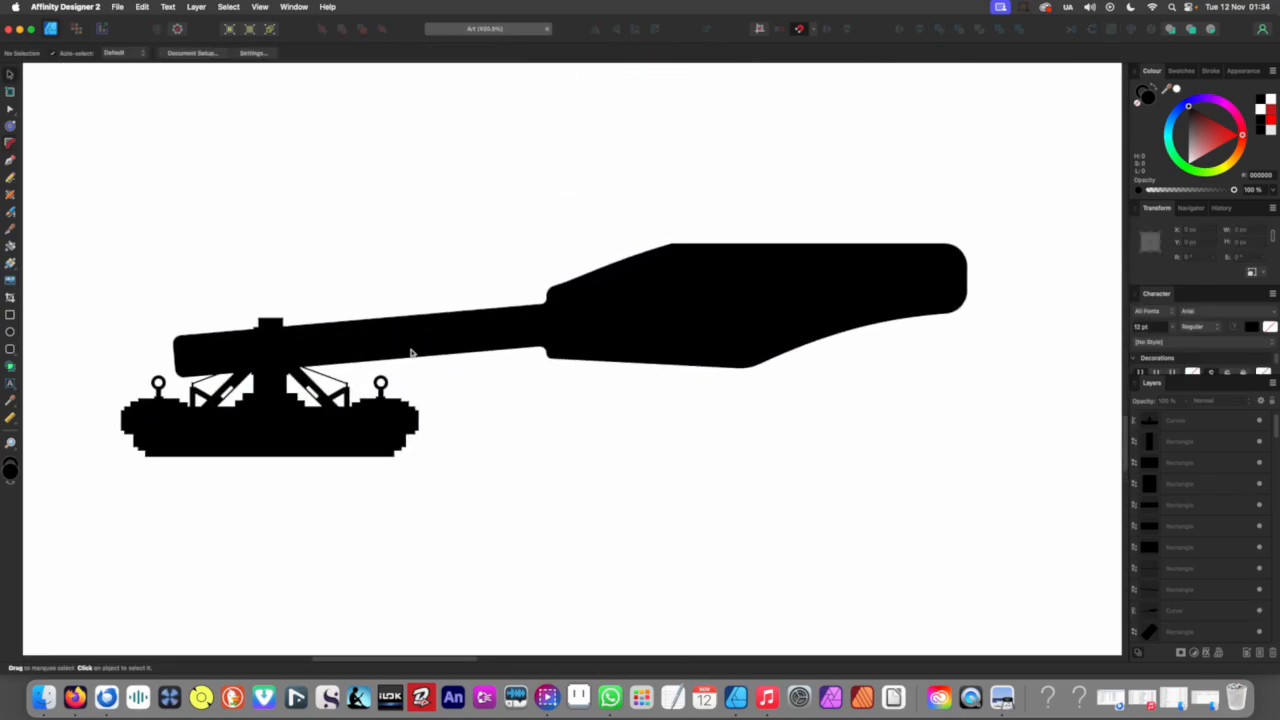
pyautogui.scroll(-4, 266, 311)
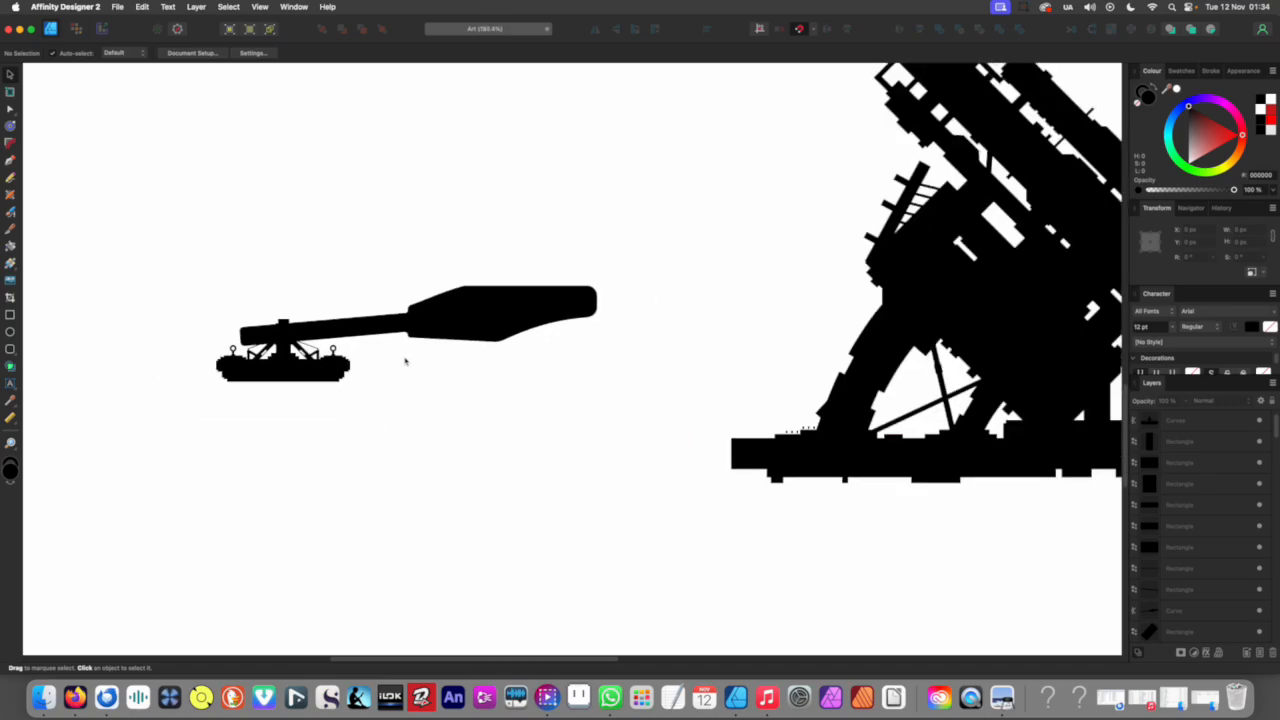
# Step: Draw a narrow upright black rectangle across the arm near the block and tilt it 4° to match the arm
pyautogui.hscroll(-2, 480, 380)
pyautogui.scroll(4, 558, 310)
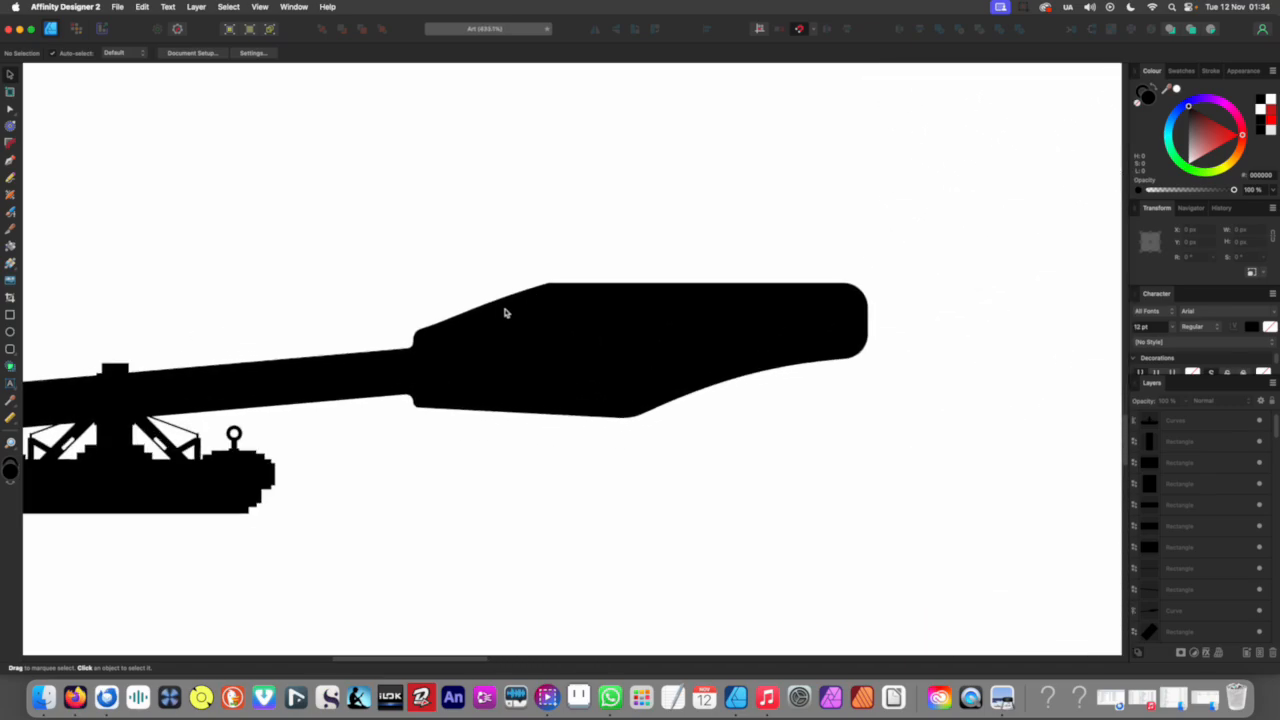
pyautogui.hscroll(-2, 585, 333)
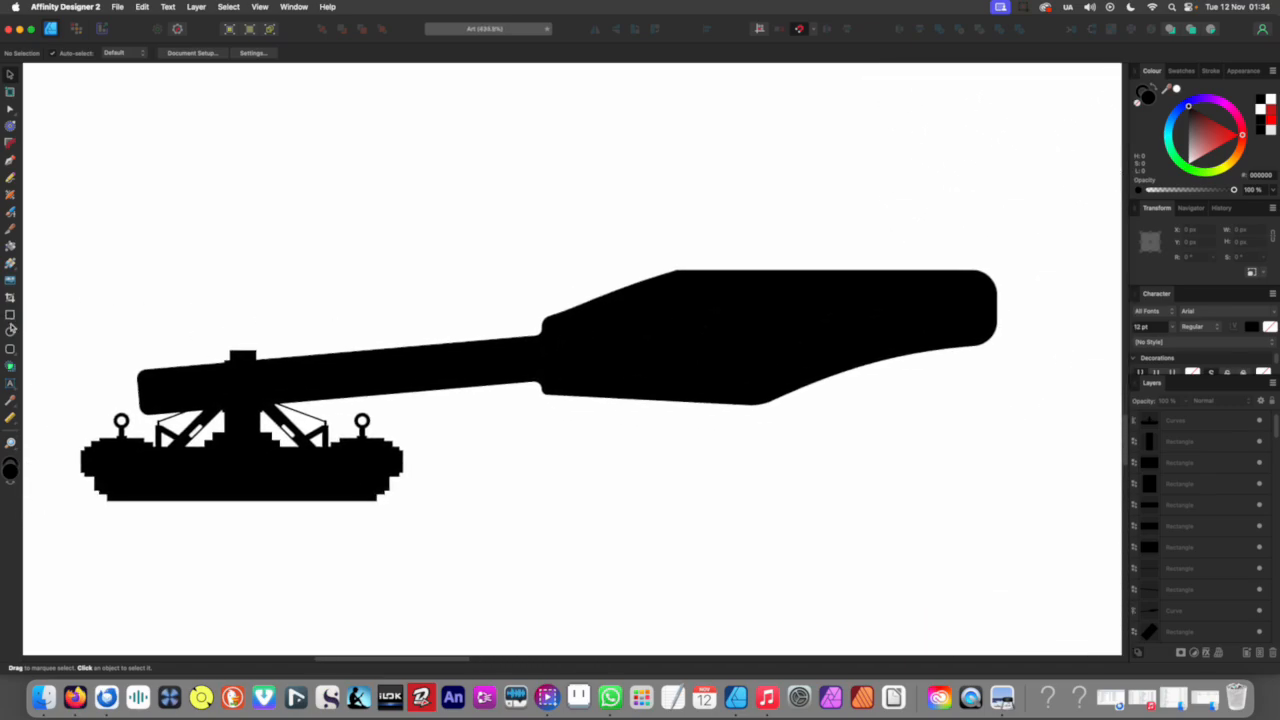
pyautogui.click(10, 315)
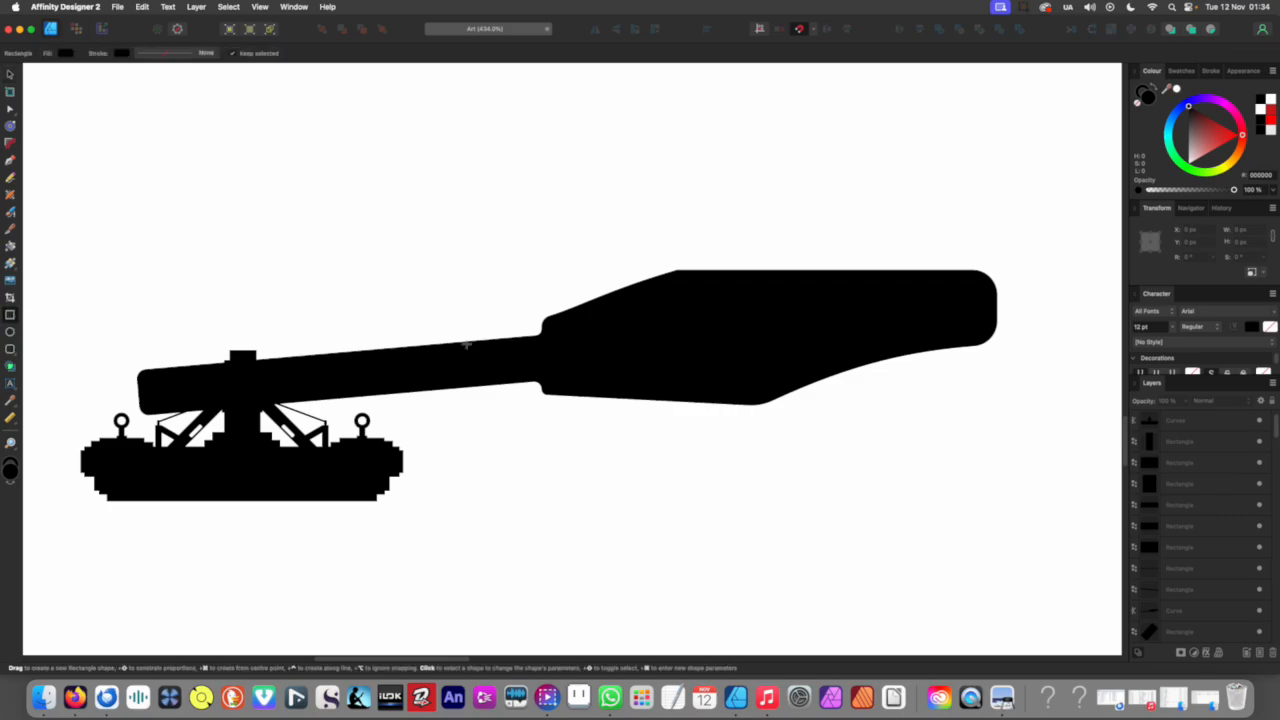
pyautogui.moveTo(487, 395); pyautogui.dragTo(488, 400)
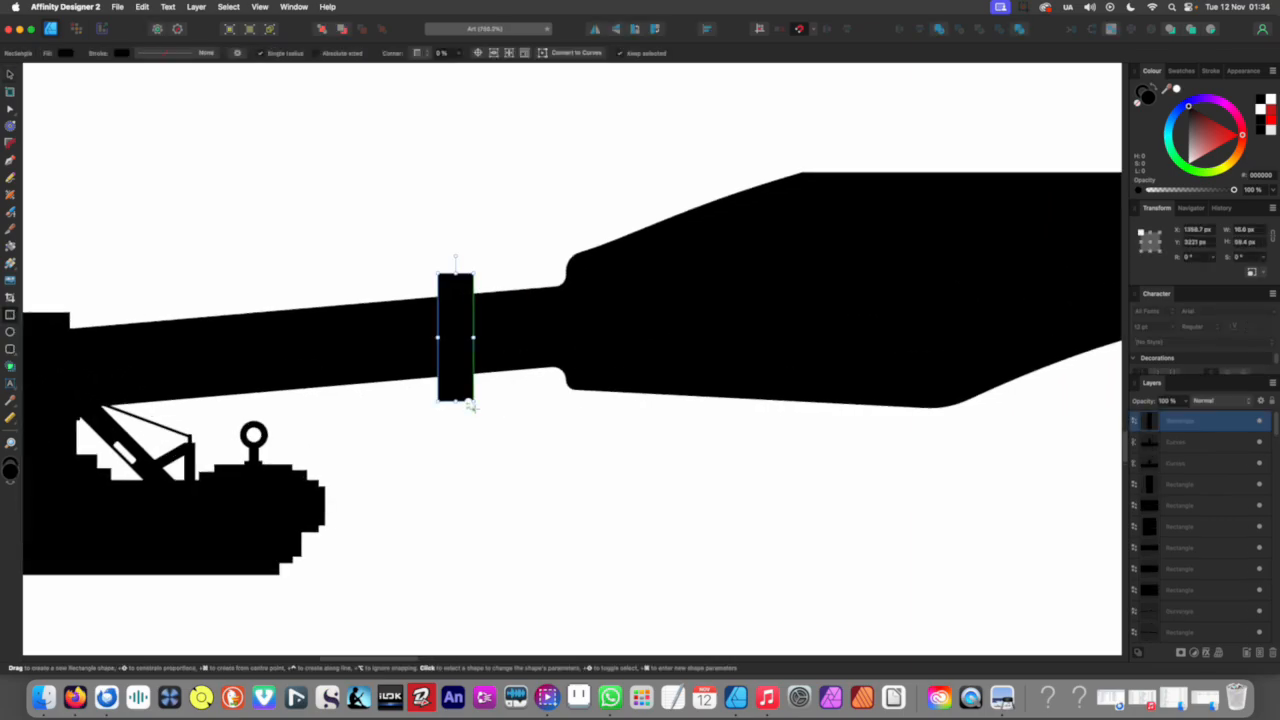
pyautogui.moveTo(471, 405)
pyautogui.mouseDown()
pyautogui.moveTo(490, 405)
pyautogui.moveTo(473, 392)
pyautogui.mouseUp()
pyautogui.press('m')
pyautogui.press('super+z')
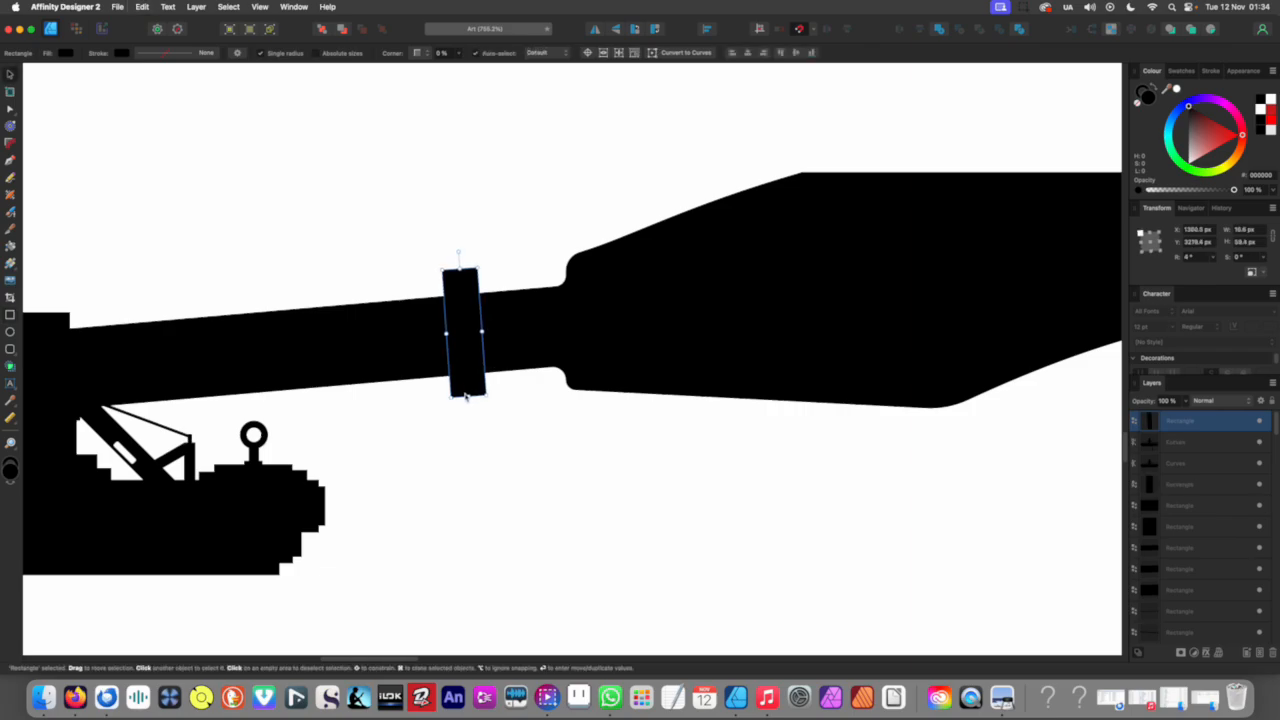
# Step: Shorten the band to a height of 48 px and duplicate it so two bands sit side by side near the block
pyautogui.scroll(3, 465, 381)
pyautogui.moveTo(471, 363); pyautogui.dragTo(440, 380)
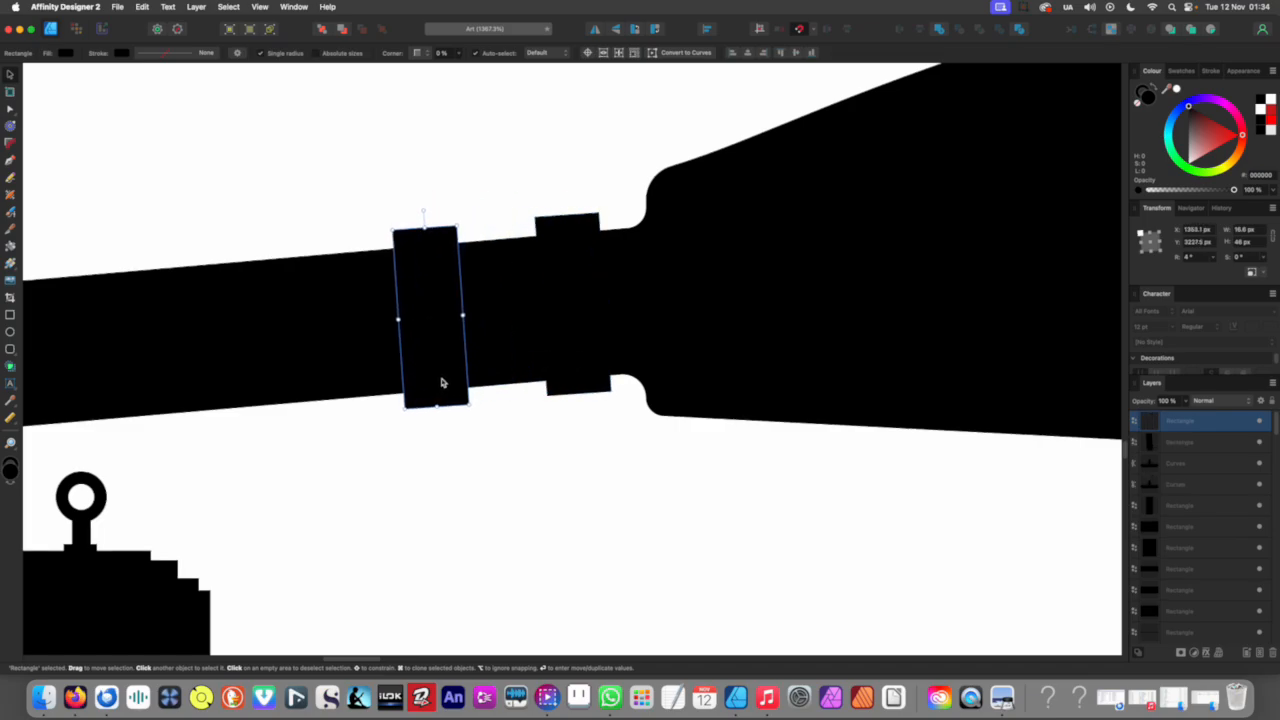
pyautogui.scroll(-10, 442, 360)
pyautogui.click(457, 383)
pyautogui.scroll(5, 430, 372)
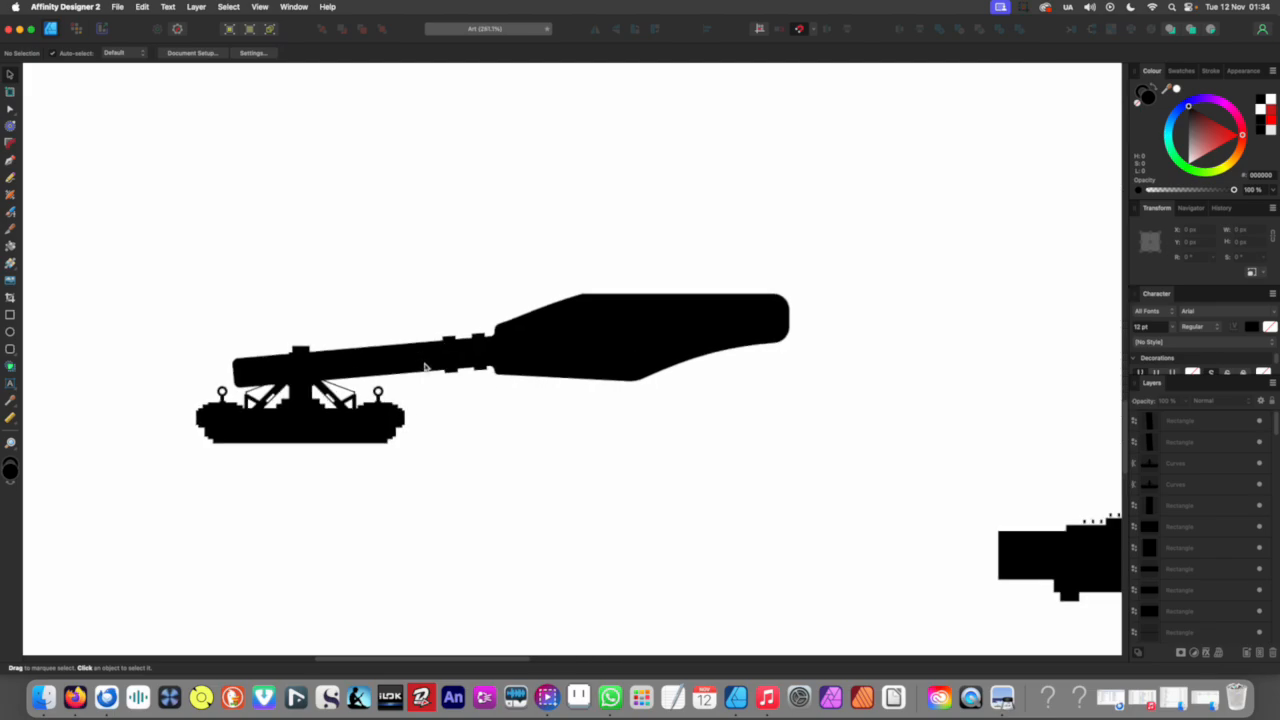
# Step: Copy a band to the middle of the arm, rotate it lengthwise and seat it as a raised plate on the upper edge
pyautogui.scroll(5, 427, 363)
pyautogui.hscroll(-5, 428, 357)
pyautogui.click(609, 336)
pyautogui.moveTo(608, 328); pyautogui.dragTo(436, 340)
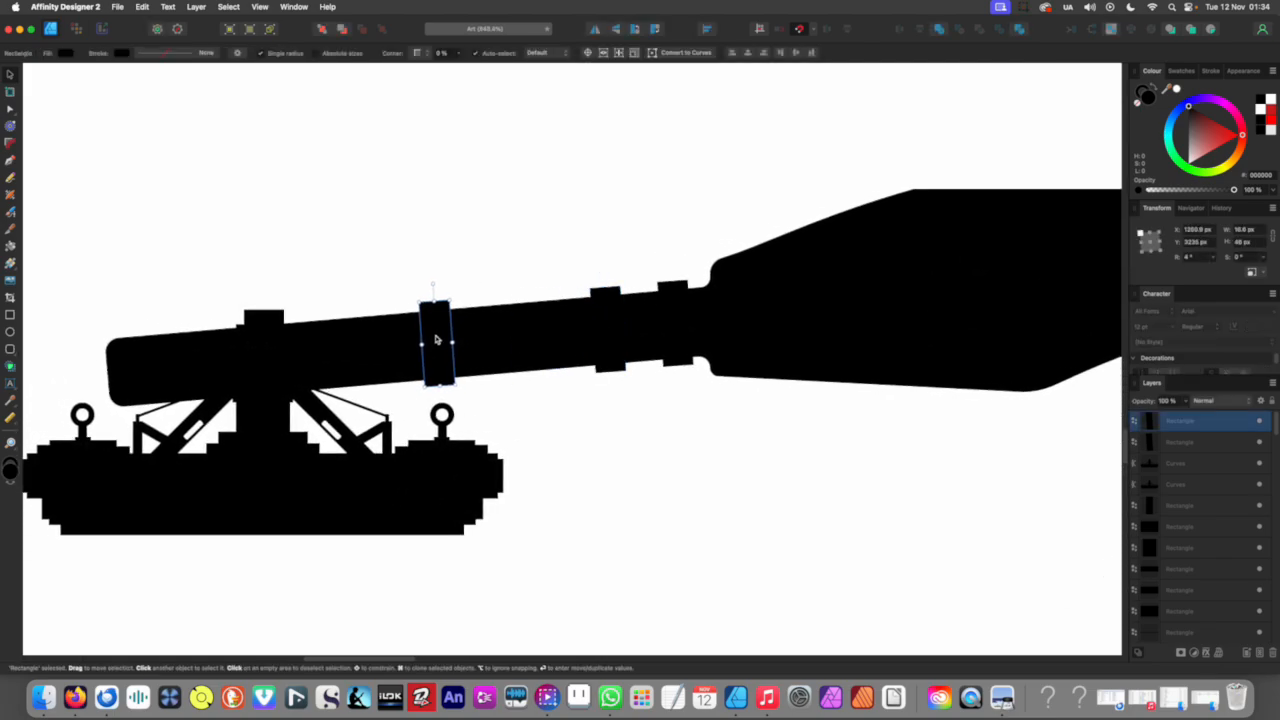
pyautogui.moveTo(455, 386); pyautogui.dragTo(409, 359)
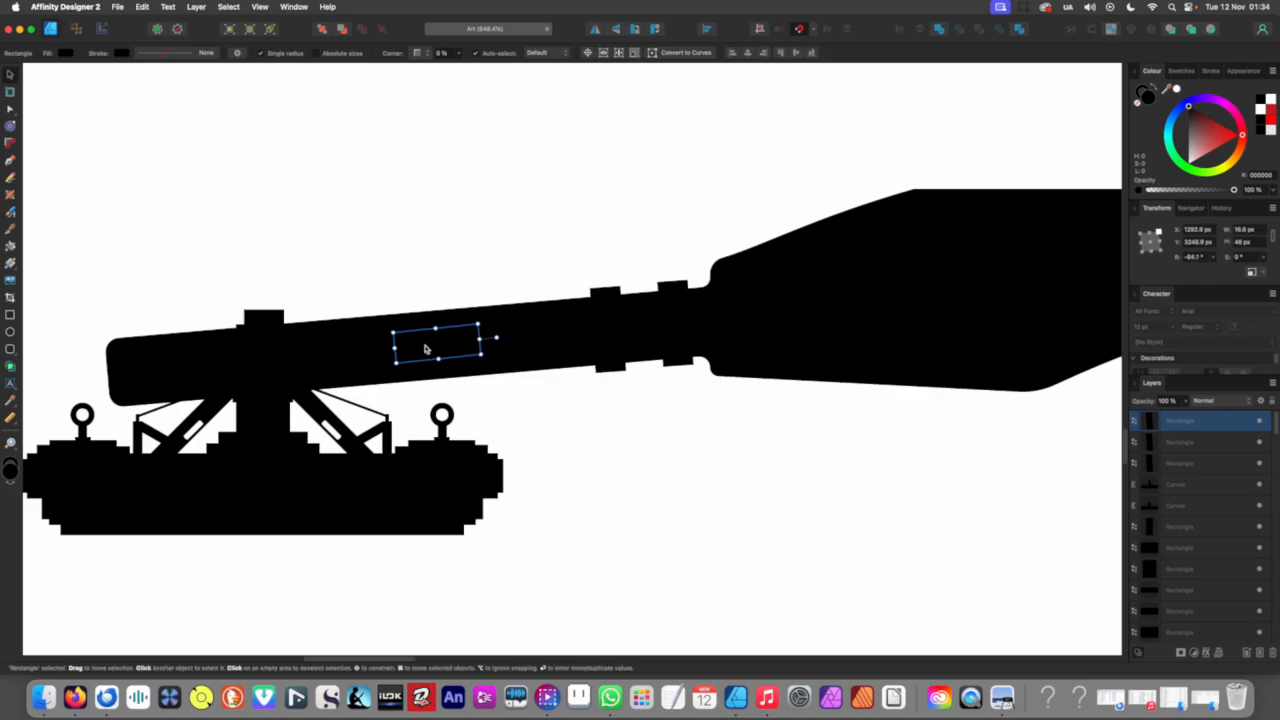
pyautogui.scroll(5, 449, 340)
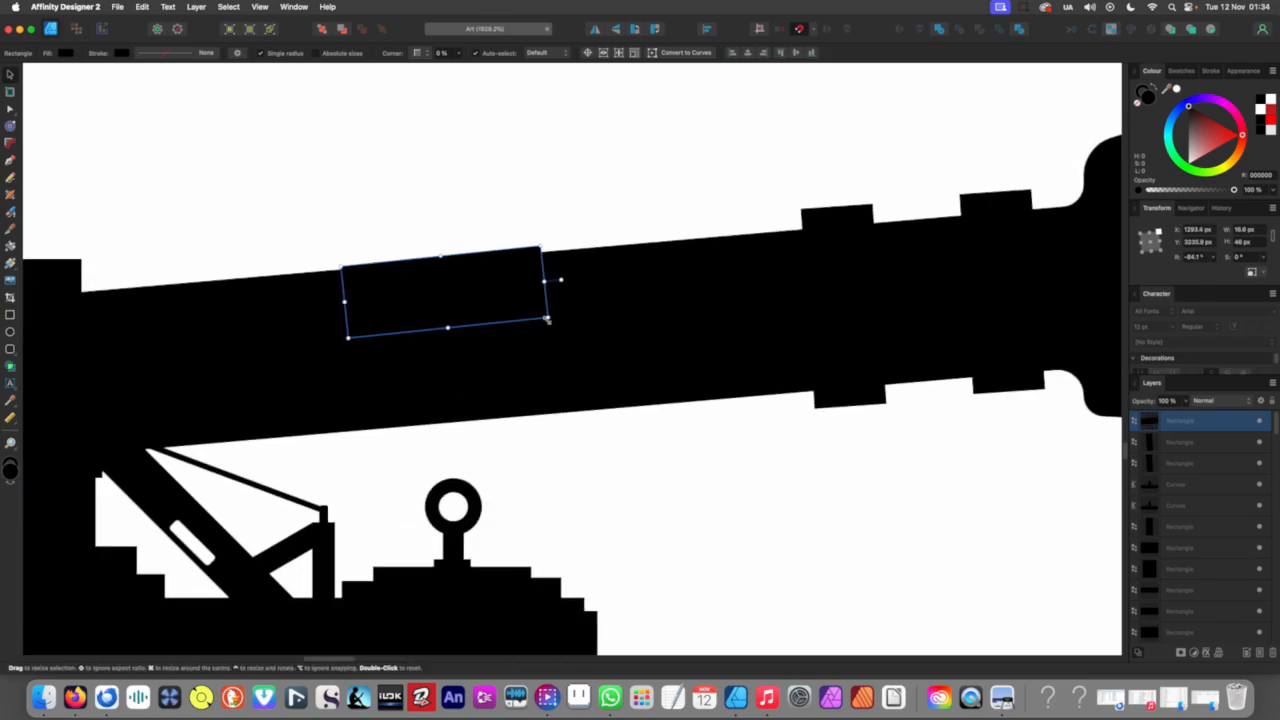
pyautogui.moveTo(553, 318); pyautogui.dragTo(549, 320)
pyautogui.scroll(-10, 521, 349)
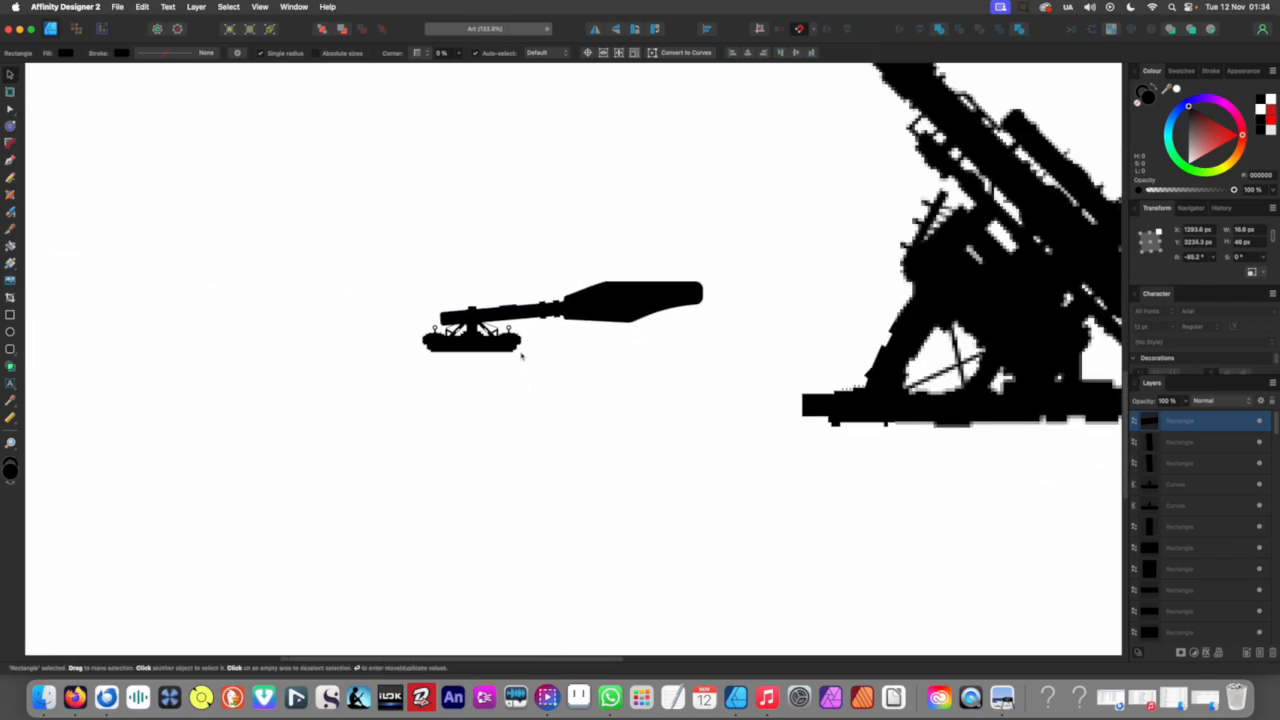
pyautogui.click(521, 349)
pyautogui.scroll(8, 523, 360)
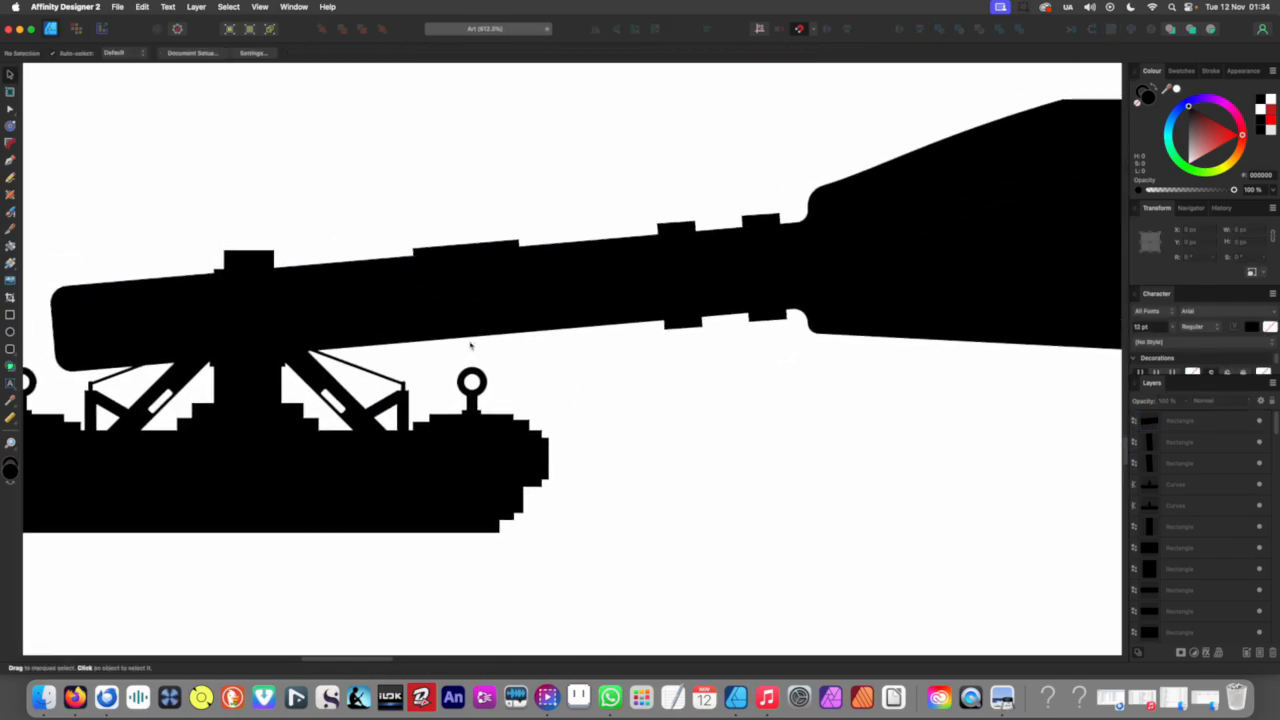
# Step: Duplicate the raised plate onto the arm's underside, lengthen it and shift it towards the foot pad
pyautogui.moveTo(455, 251); pyautogui.dragTo(629, 303)
pyautogui.scroll(-3, 490, 340)
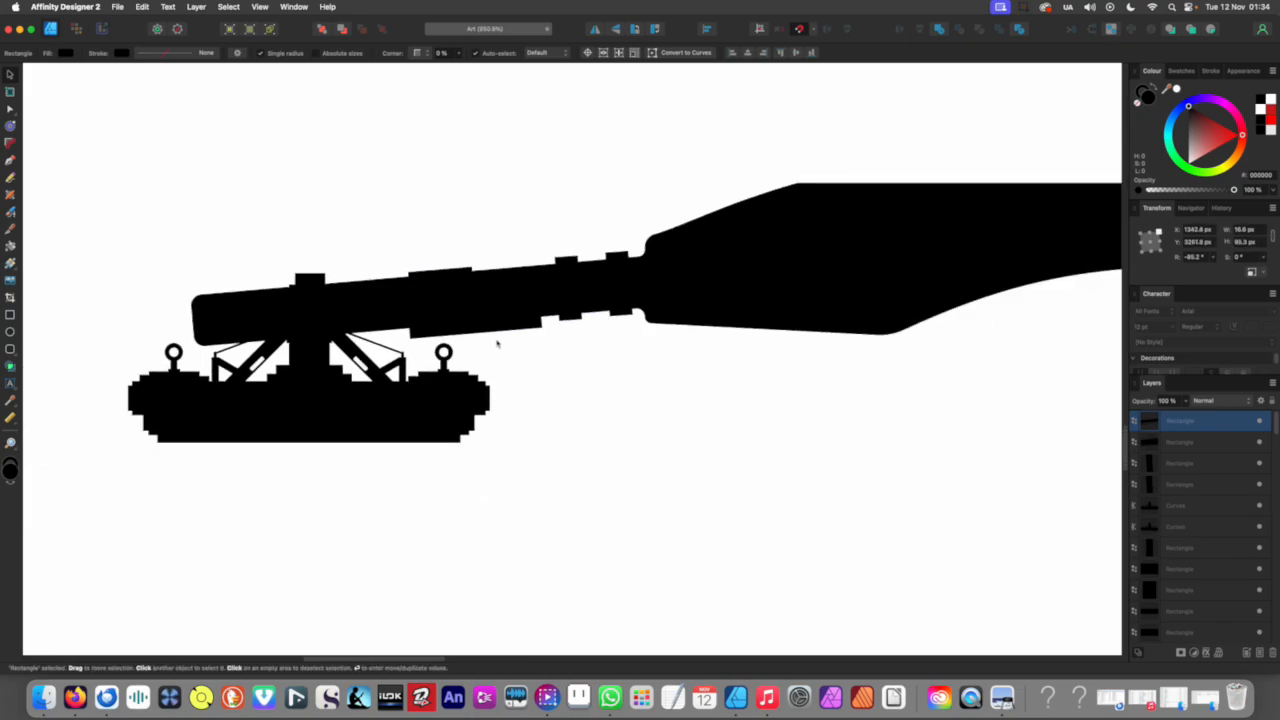
pyautogui.scroll(5, 516, 346)
pyautogui.moveTo(491, 331); pyautogui.dragTo(649, 364)
pyautogui.moveTo(544, 341); pyautogui.dragTo(467, 334)
pyautogui.scroll(-10, 560, 377)
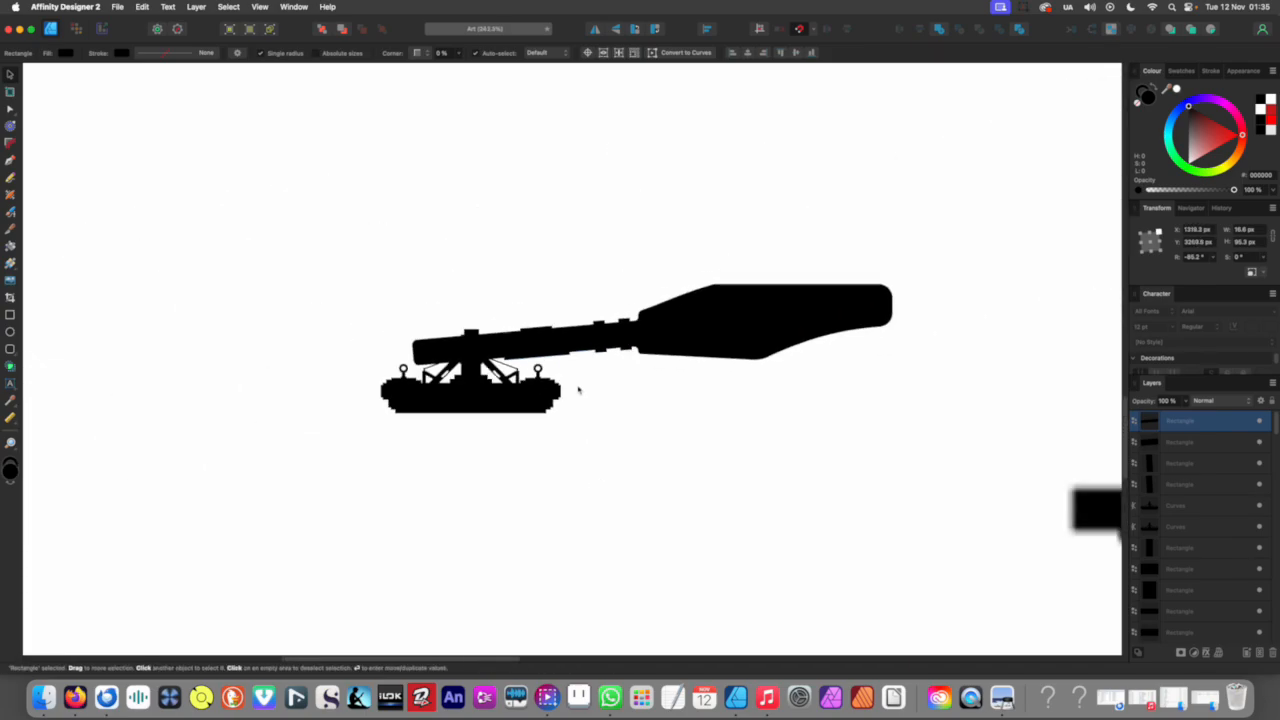
pyautogui.click(600, 447)
# Step: Draw a small rounded rectangle overlapping the arm's outer end, tilt it to the arm's slope, colour it red and adjust its size and position
pyautogui.scroll(10, 531, 423)
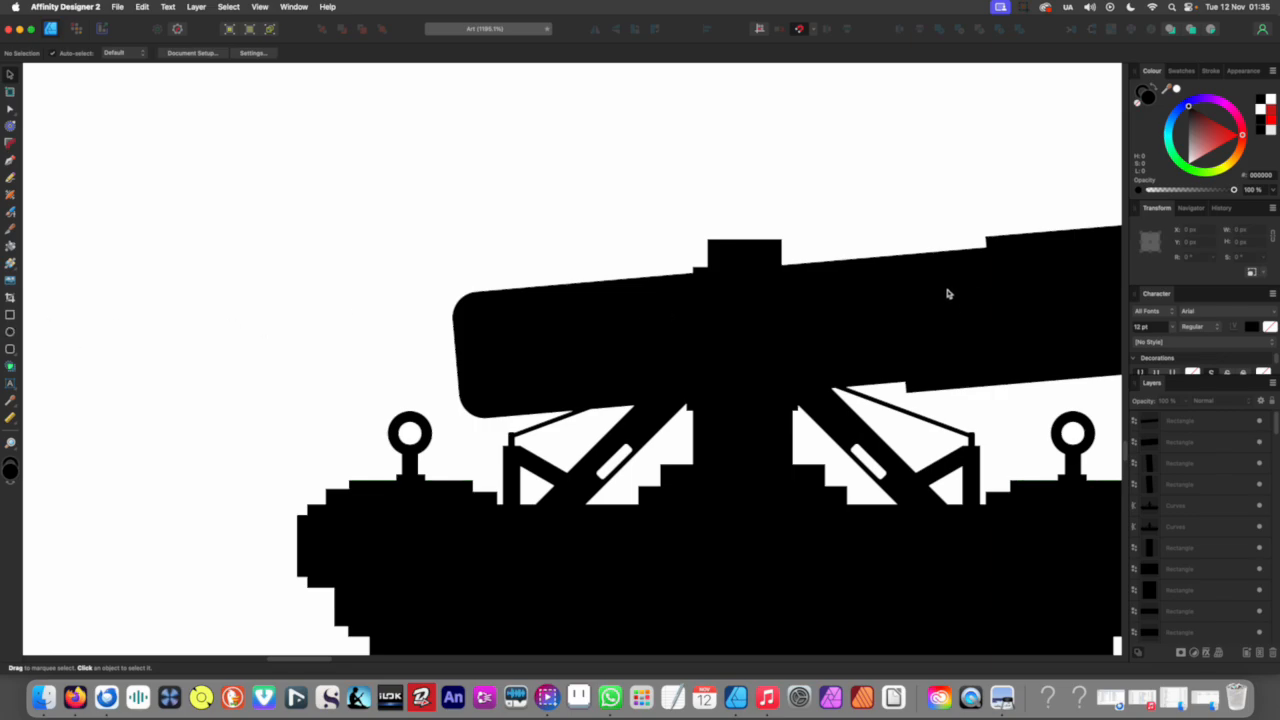
pyautogui.moveTo(757, 271); pyautogui.dragTo(705, 258)
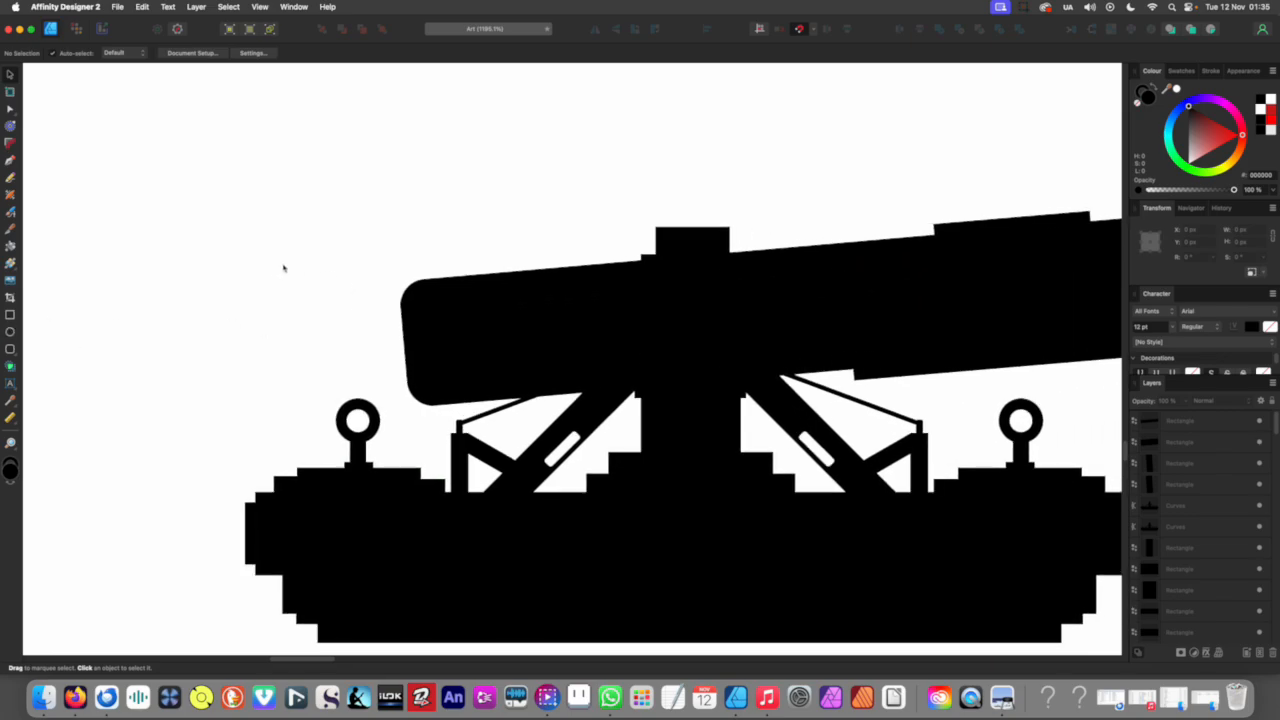
pyautogui.click(10, 349)
pyautogui.moveTo(365, 317)
pyautogui.mouseDown()
pyautogui.moveTo(429, 366)
pyautogui.moveTo(463, 370)
pyautogui.moveTo(474, 406)
pyautogui.mouseUp()
pyautogui.scroll(-5, 425, 331)
pyautogui.scroll(5, 405, 316)
pyautogui.press('v')
pyautogui.scroll(4, 485, 404)
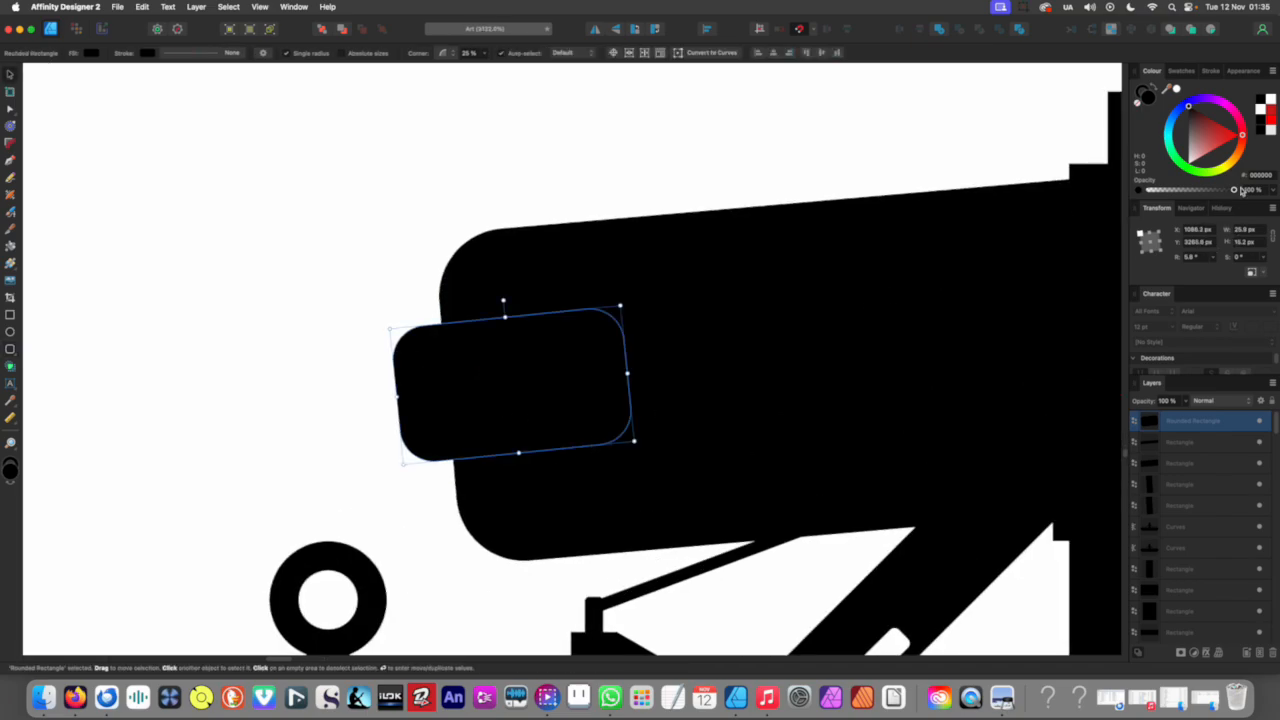
pyautogui.click(1225, 135)
pyautogui.moveTo(639, 446); pyautogui.dragTo(587, 431)
pyautogui.scroll(-4, 545, 318)
pyautogui.moveTo(469, 251); pyautogui.dragTo(532, 312)
# Step: Subtract the red rounded rectangle from the arm to cut a notch in its outer end
pyautogui.click(712, 363)
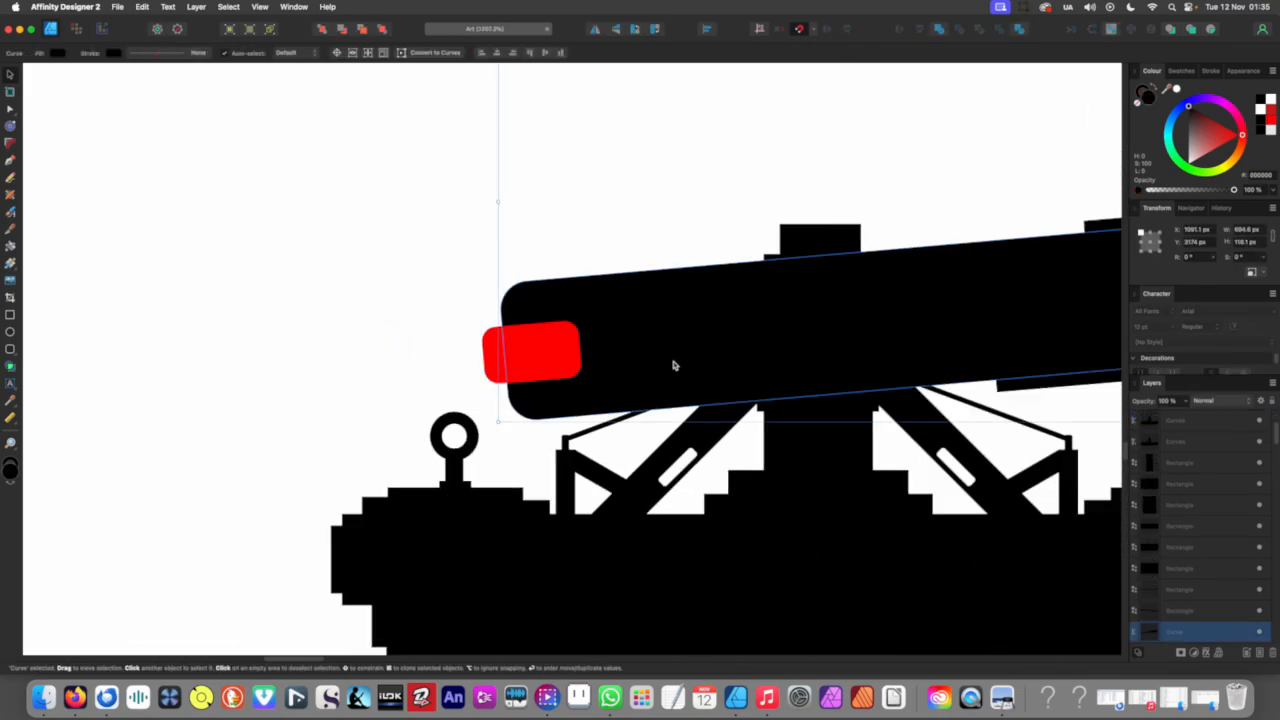
pyautogui.moveTo(391, 193); pyautogui.dragTo(555, 334)
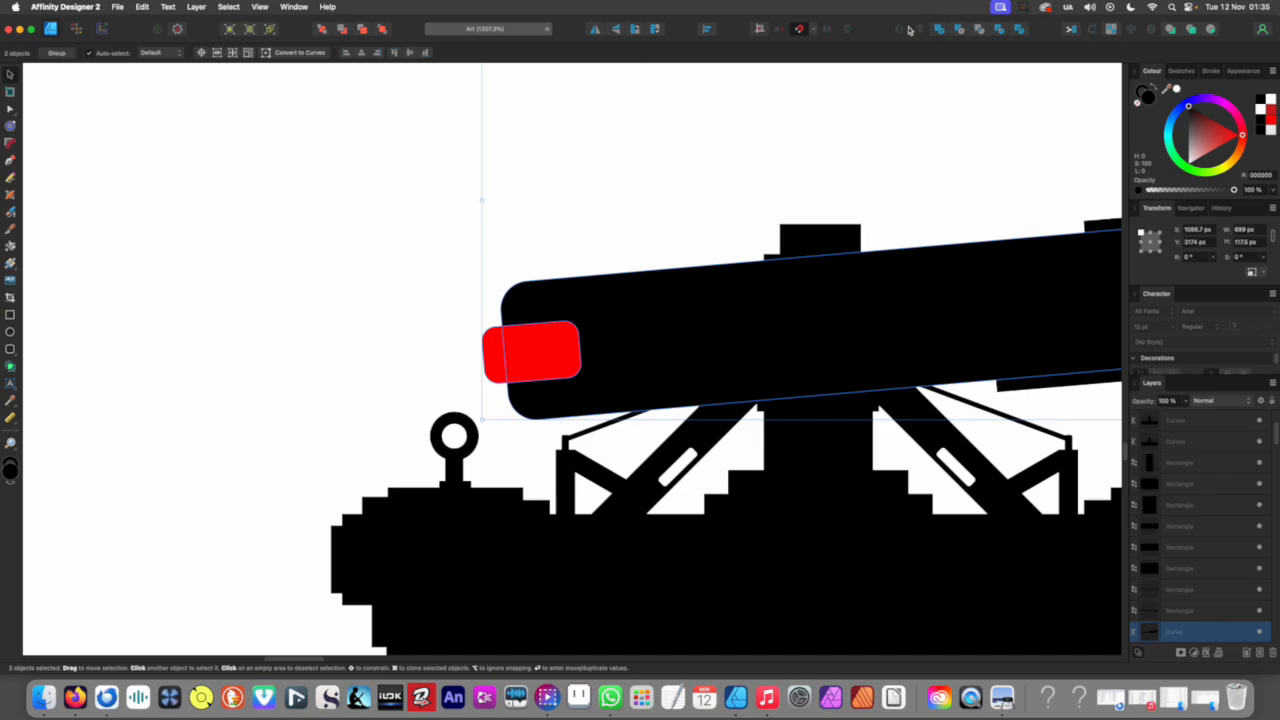
pyautogui.click(962, 31)
pyautogui.scroll(-10, 423, 206)
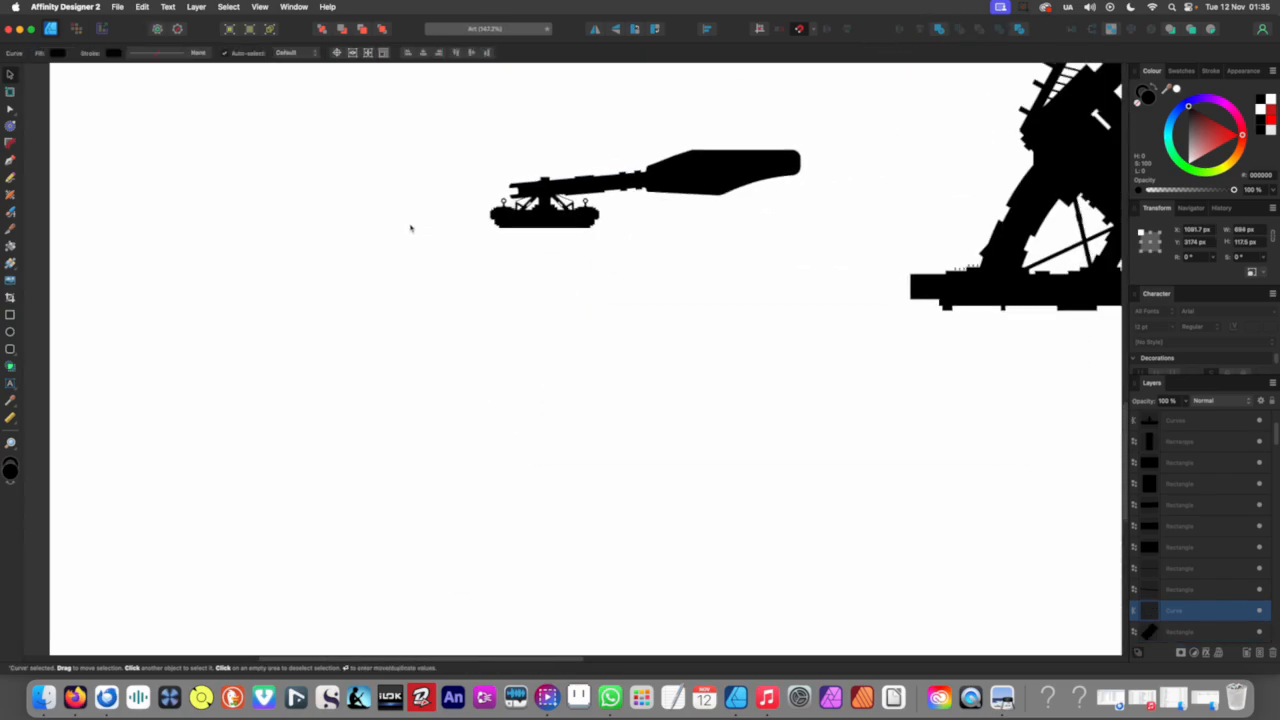
pyautogui.click(378, 280)
pyautogui.scroll(15, 500, 243)
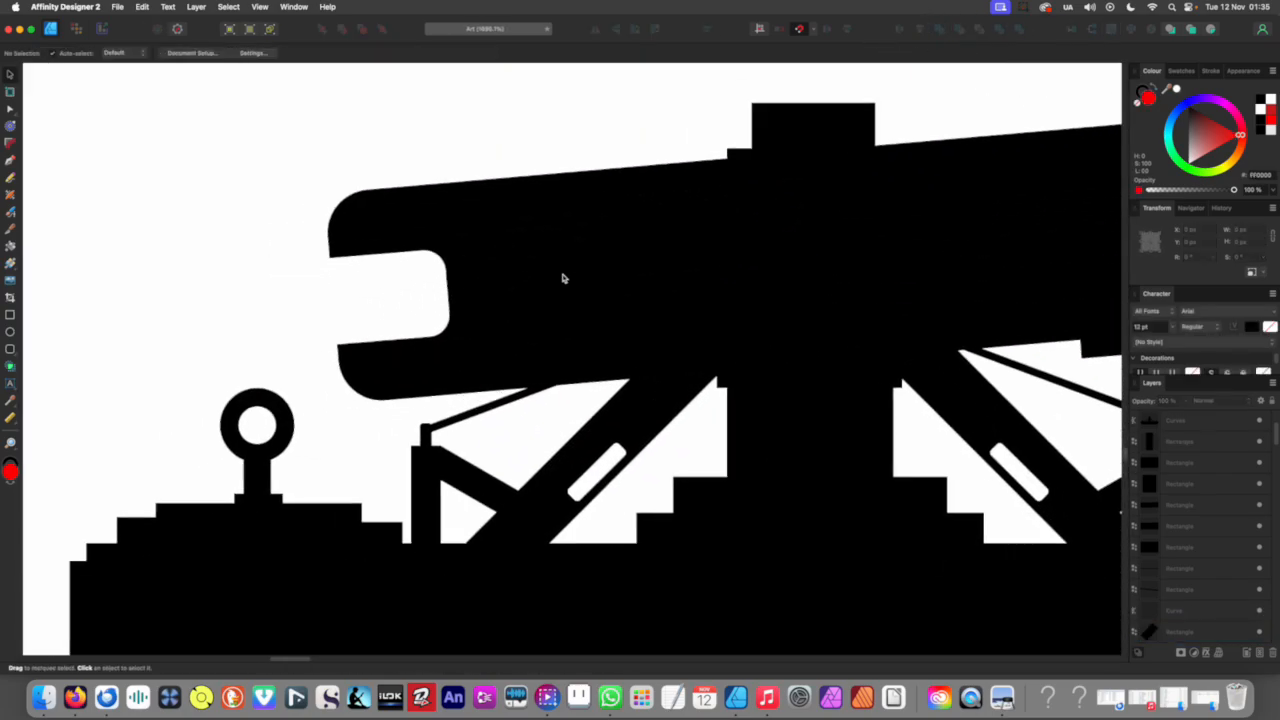
# Step: Draw a narrow upright rectangle bridging the notch, tilt it 4.4° to match the arm and colour it black
pyautogui.click(10, 315)
pyautogui.moveTo(386, 230); pyautogui.dragTo(454, 432)
pyautogui.press('i')
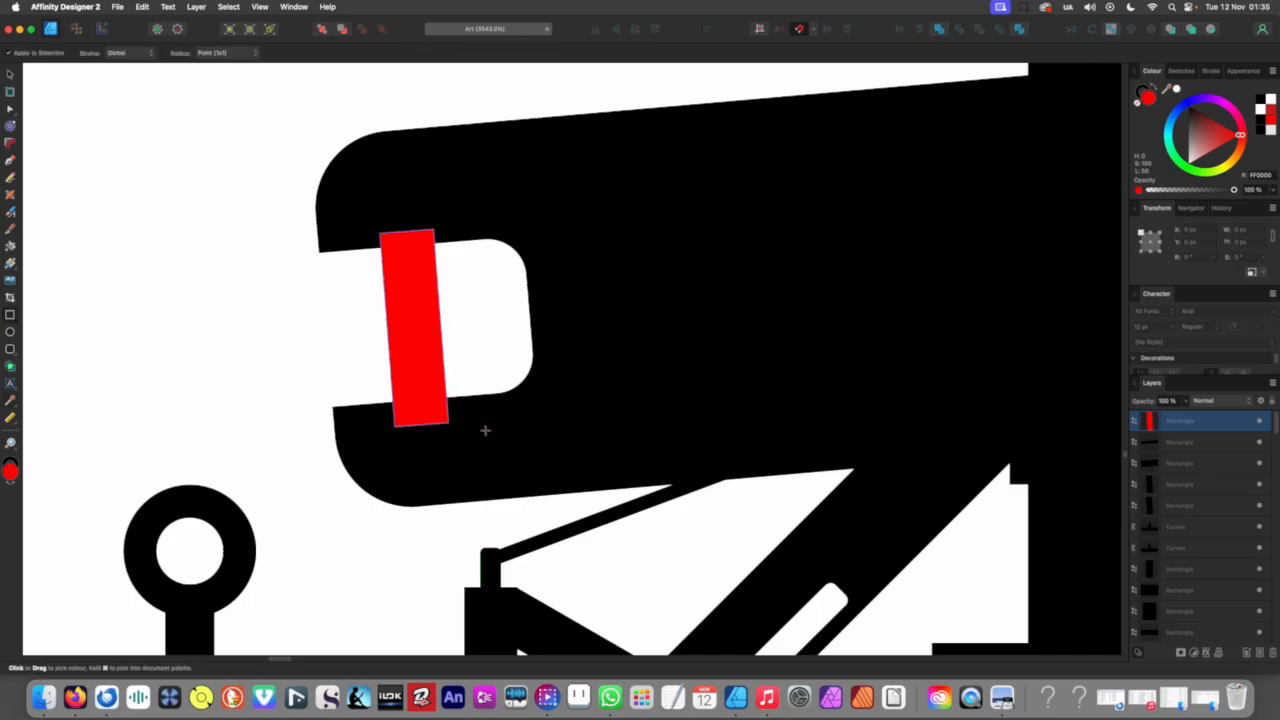
pyautogui.click(483, 429)
pyautogui.press('v')
pyautogui.press('m')
pyautogui.press('i')
pyautogui.click(337, 366)
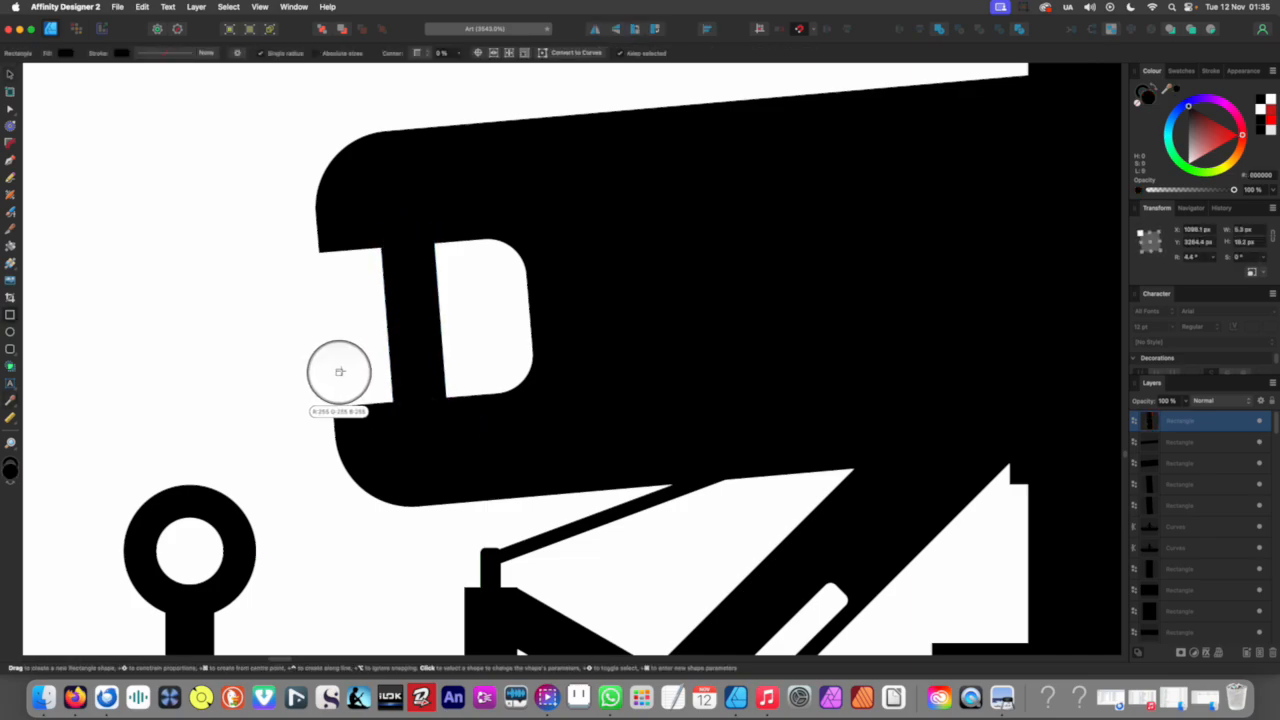
pyautogui.press('v')
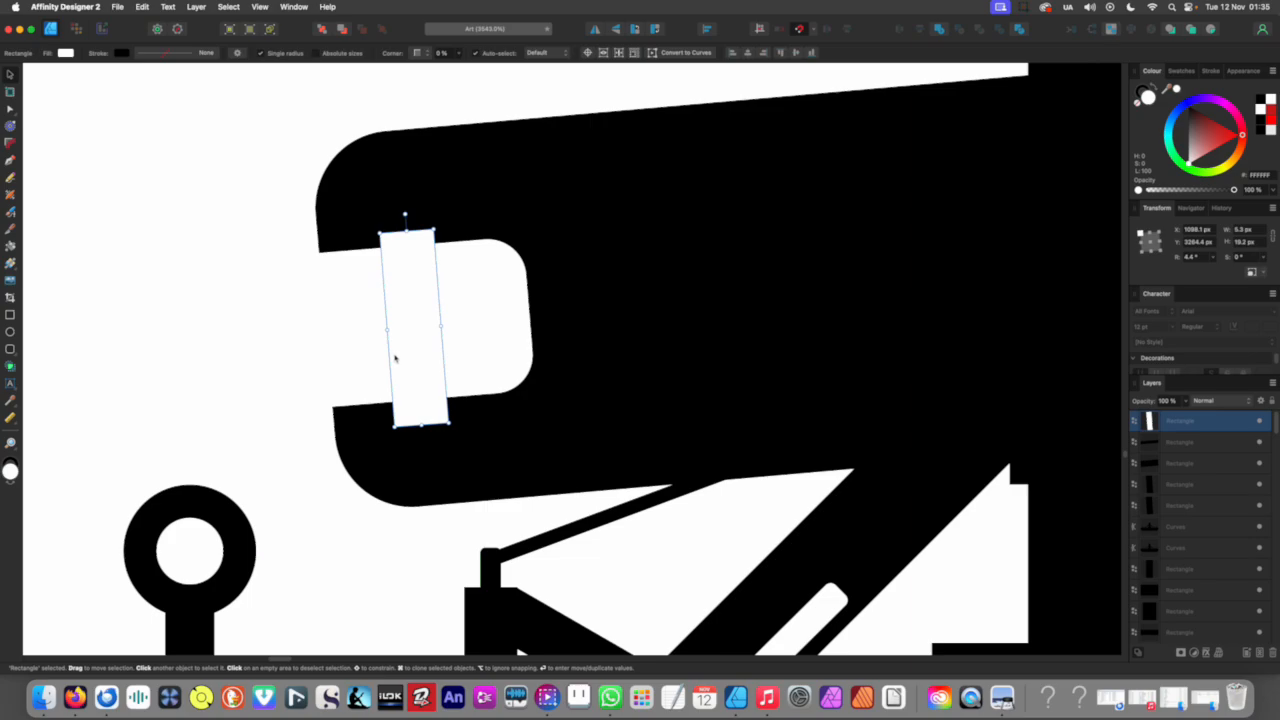
pyautogui.press('super+z')
pyautogui.press('Escape')
# Step: Duplicate the bridging bar, turn the copy lengthwise, thin it to 1.7 px and place two such bars across the notch's inner opening
pyautogui.click(417, 366)
pyautogui.moveTo(417, 366); pyautogui.dragTo(330, 373)
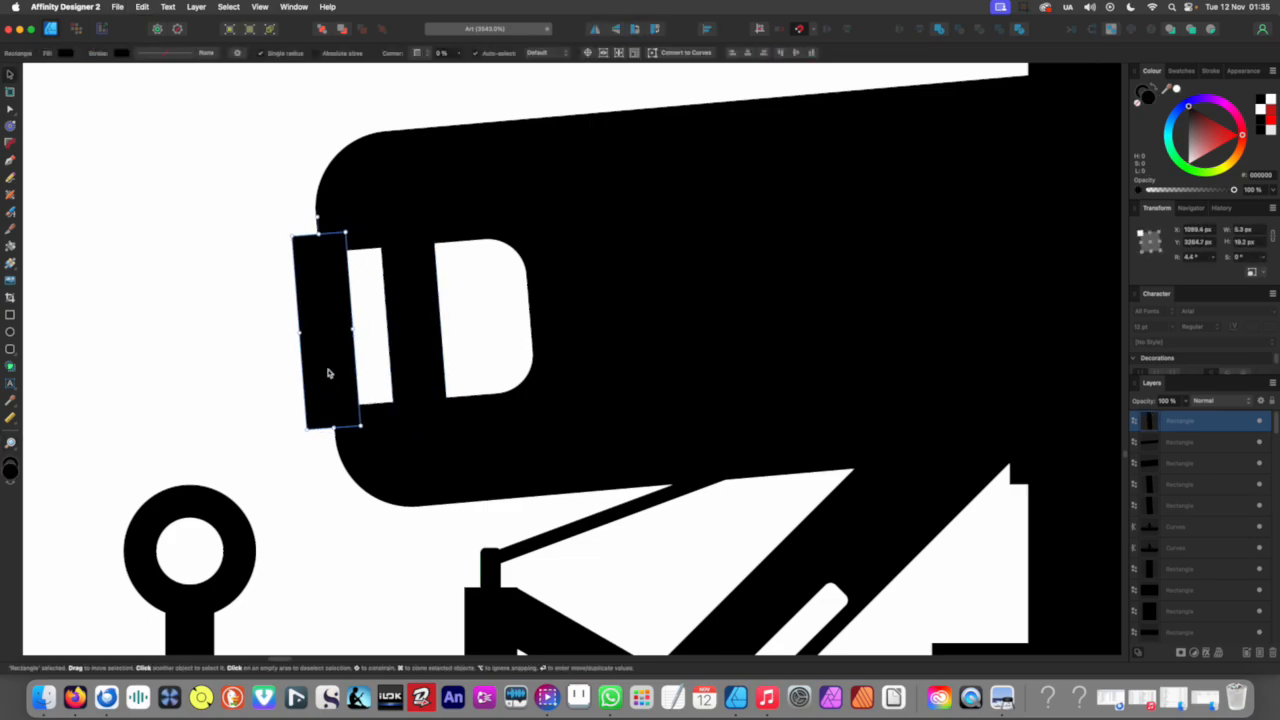
pyautogui.moveTo(362, 430); pyautogui.dragTo(474, 279)
pyautogui.moveTo(401, 323); pyautogui.dragTo(614, 337)
pyautogui.moveTo(495, 345); pyautogui.dragTo(528, 358)
pyautogui.scroll(-12, 512, 325)
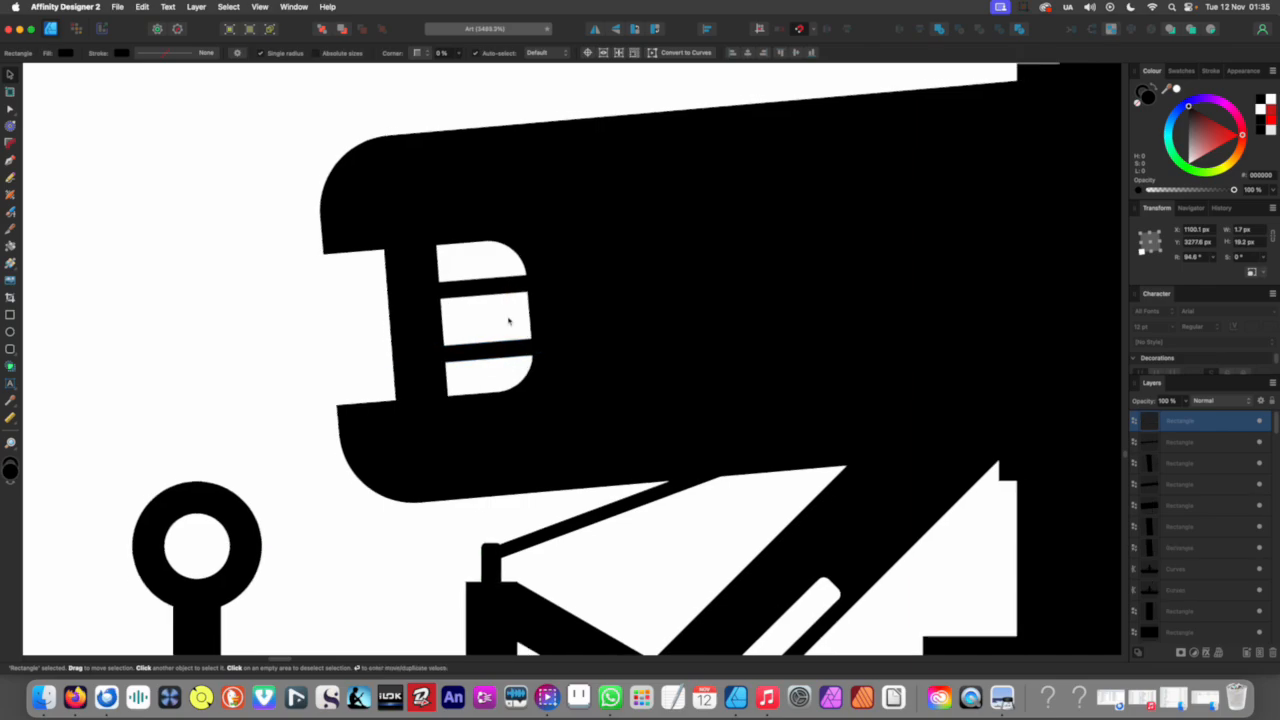
pyautogui.click(355, 266)
# Step: Extend both thin bars outward so their ends protrude slightly beyond the upright bar in the notch
pyautogui.scroll(5, 476, 258)
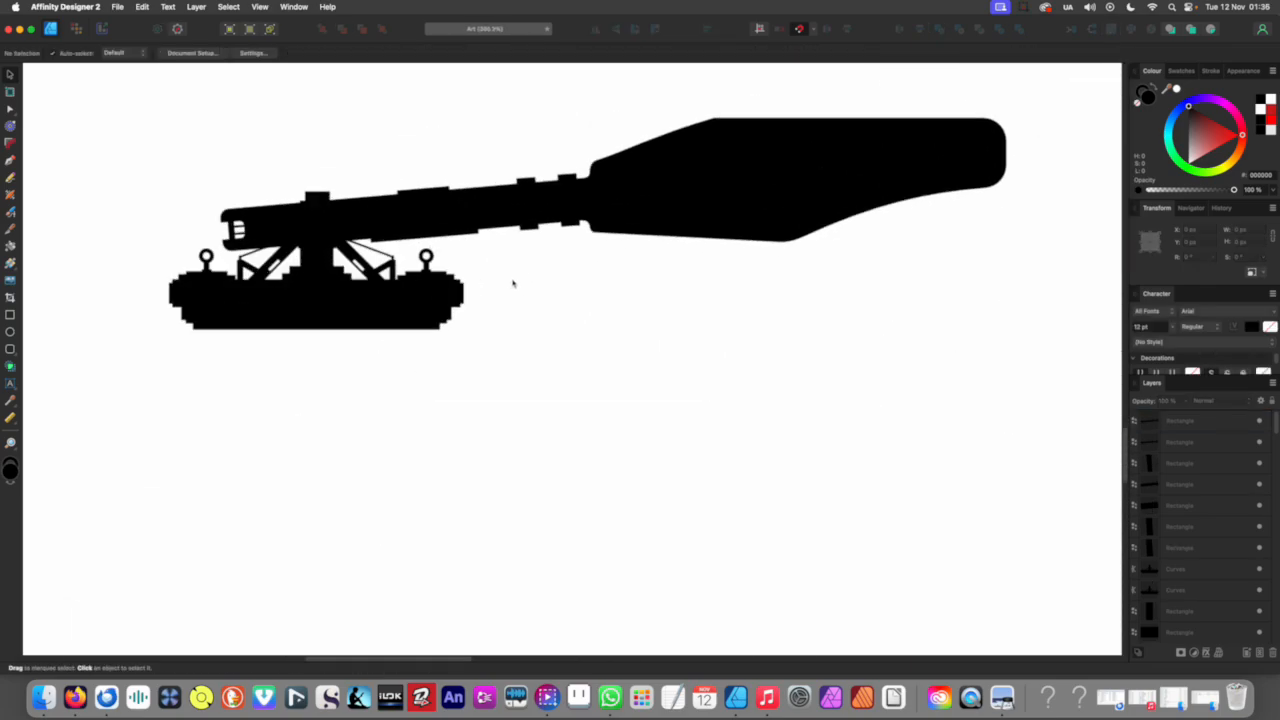
pyautogui.scroll(12, 352, 302)
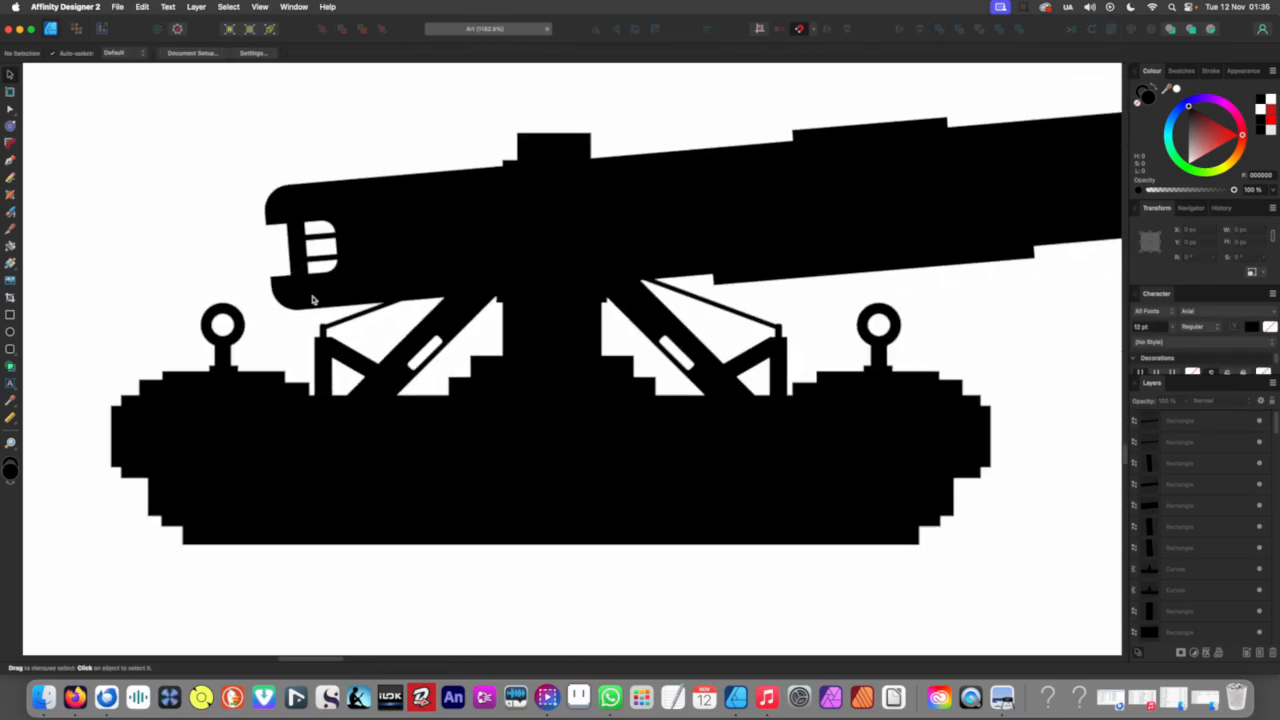
pyautogui.click(447, 312)
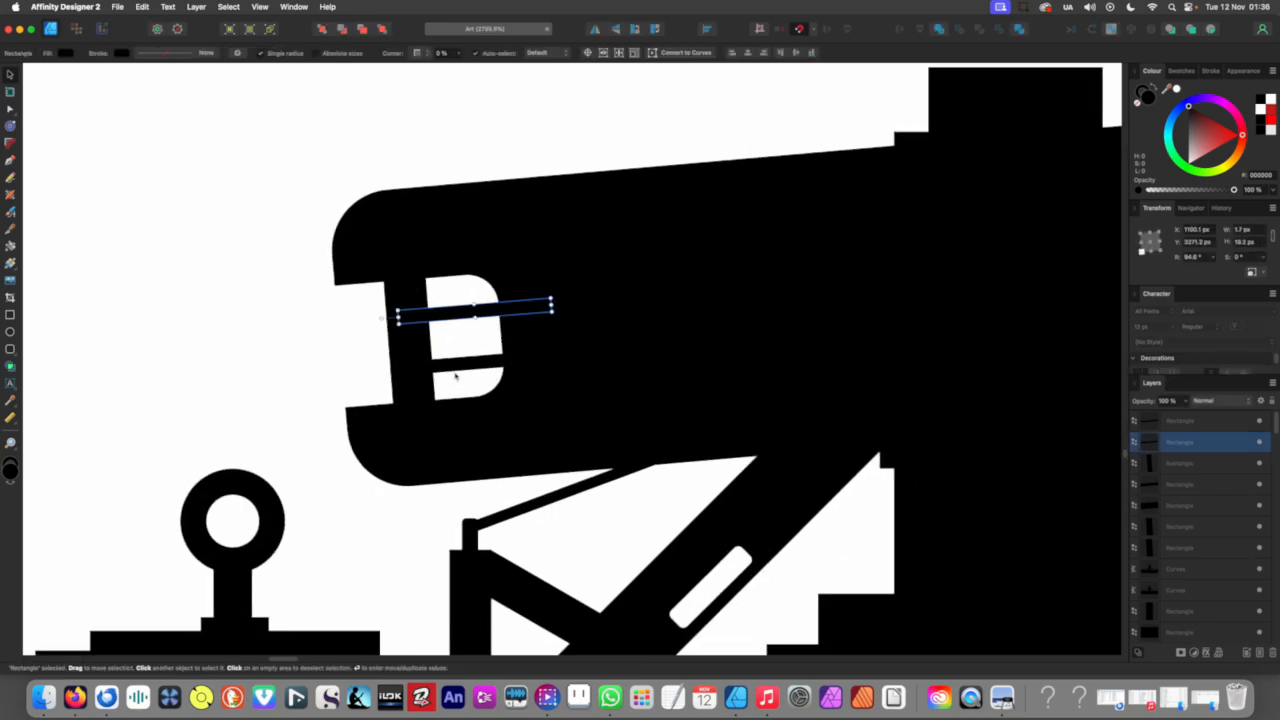
pyautogui.keyDown('shift'); pyautogui.click(455, 369); pyautogui.keyUp('shift')
pyautogui.moveTo(400, 345); pyautogui.dragTo(380, 344)
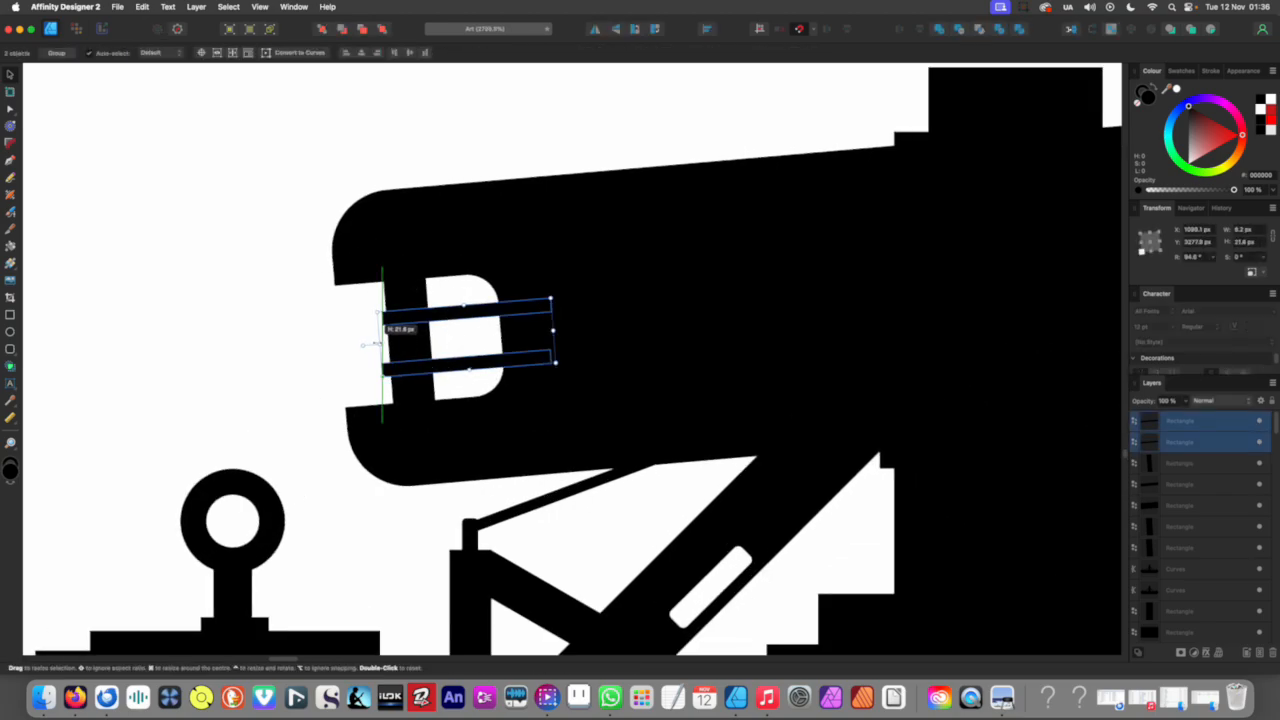
pyautogui.click(380, 369)
pyautogui.scroll(5, 380, 375)
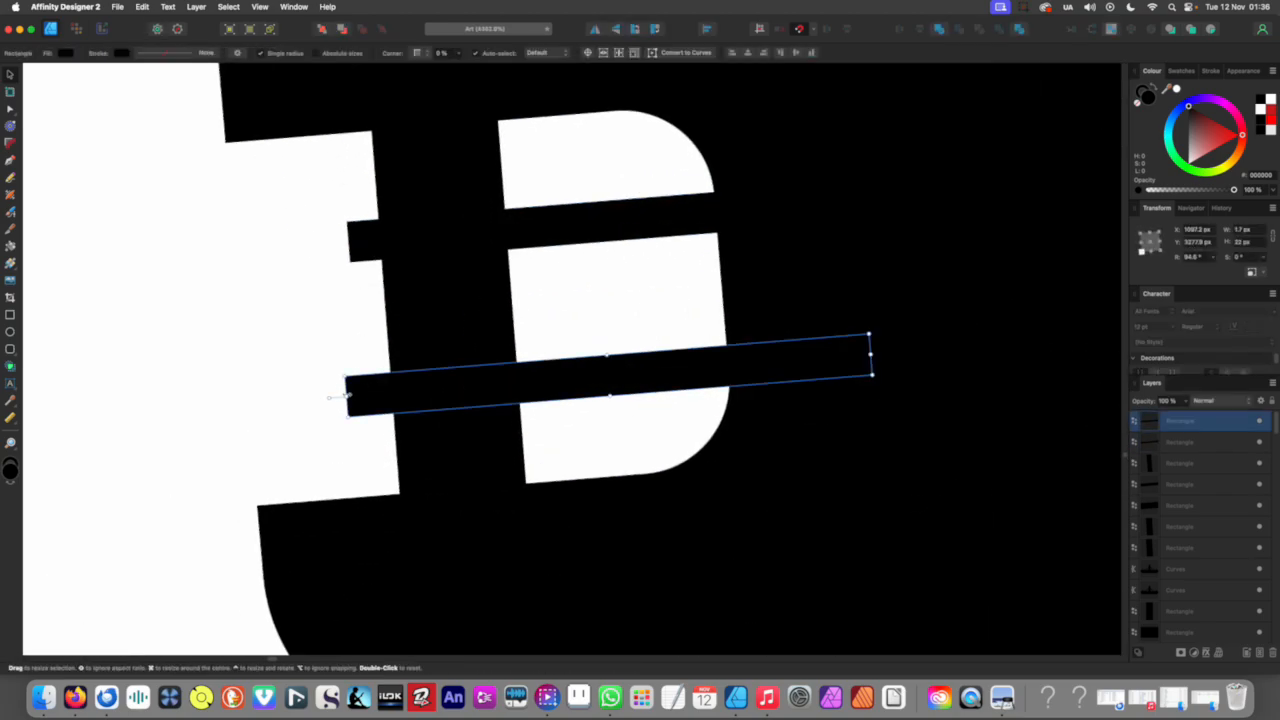
pyautogui.scroll(-10, 367, 397)
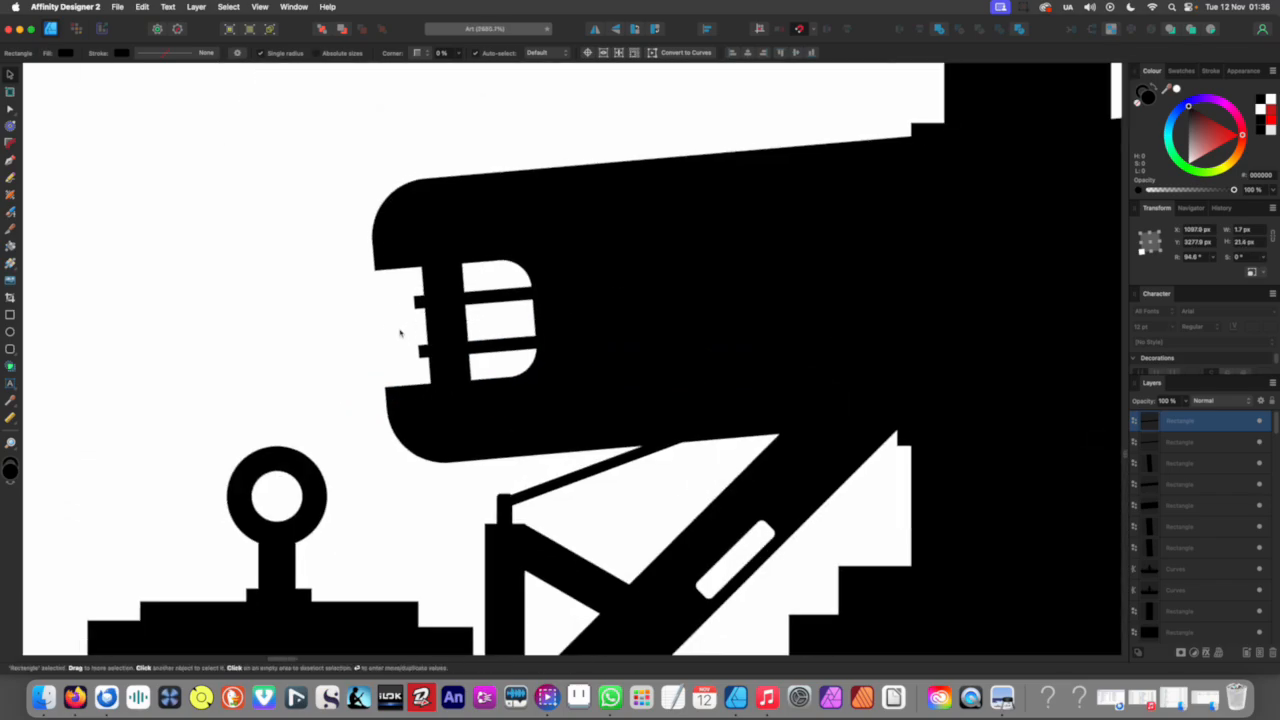
pyautogui.click(369, 398)
pyautogui.scroll(1, 369, 398)
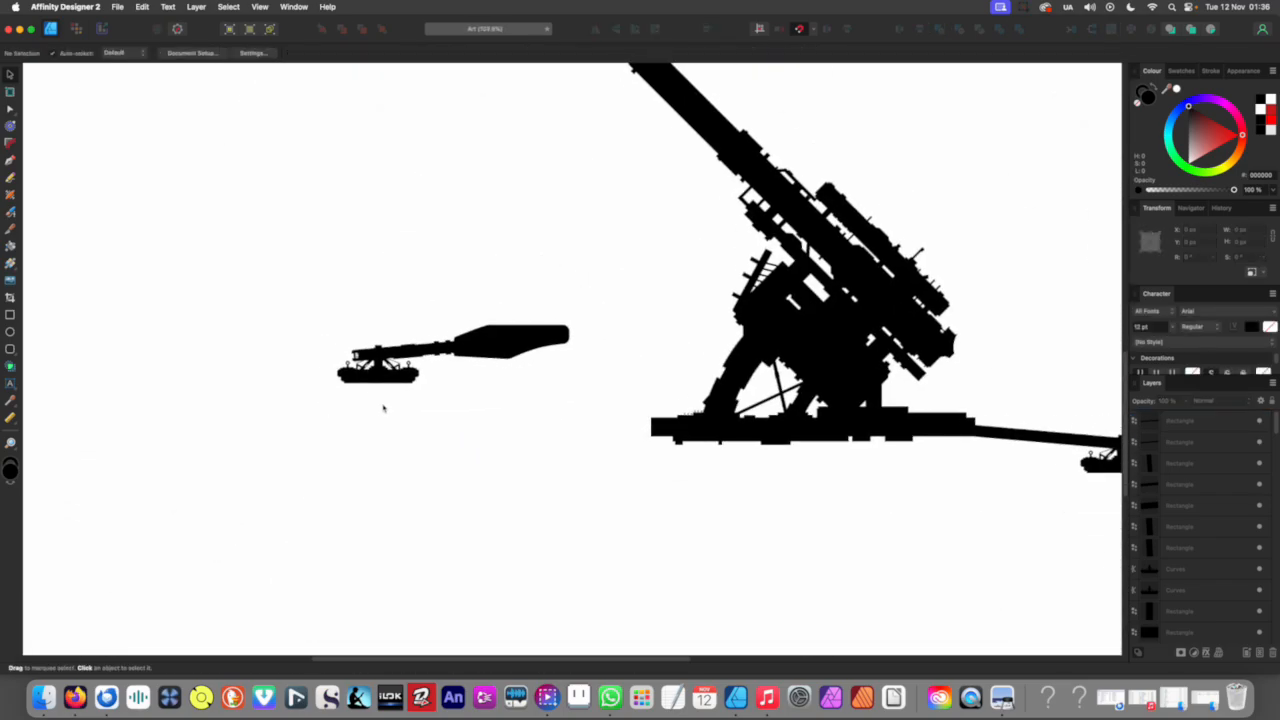
pyautogui.scroll(5, 482, 318)
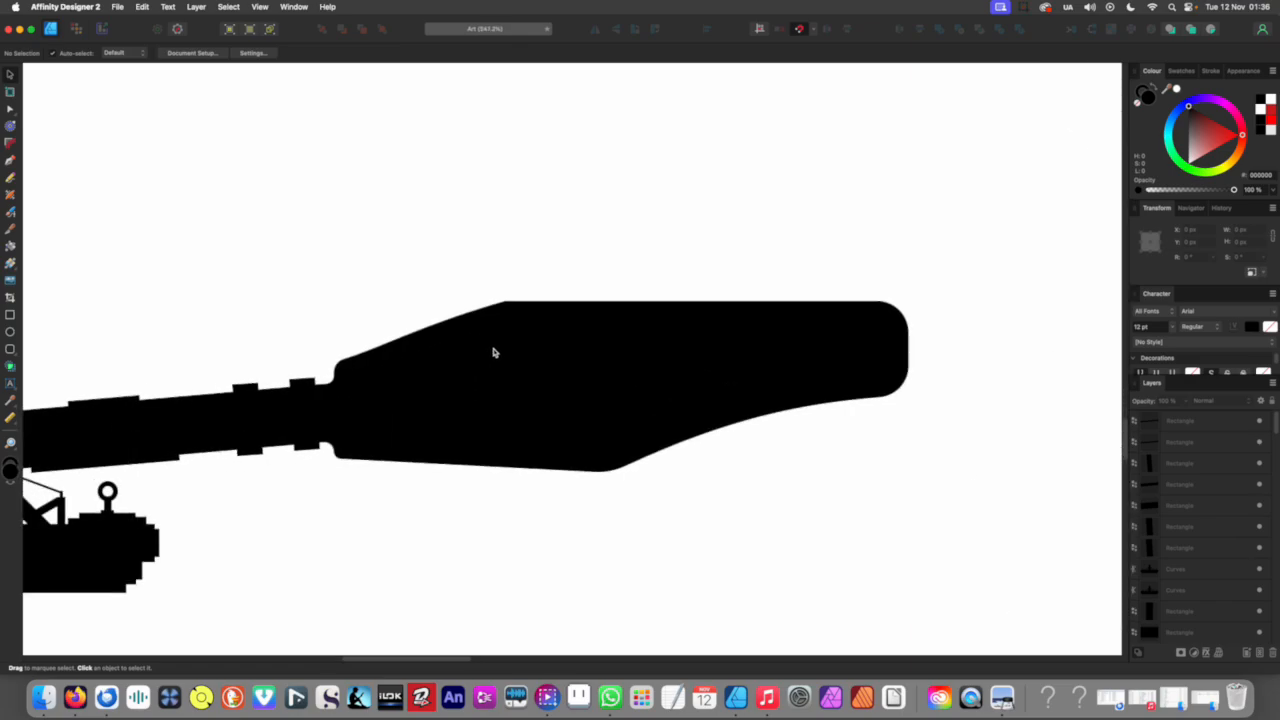
pyautogui.moveTo(357, 307); pyautogui.dragTo(432, 346)
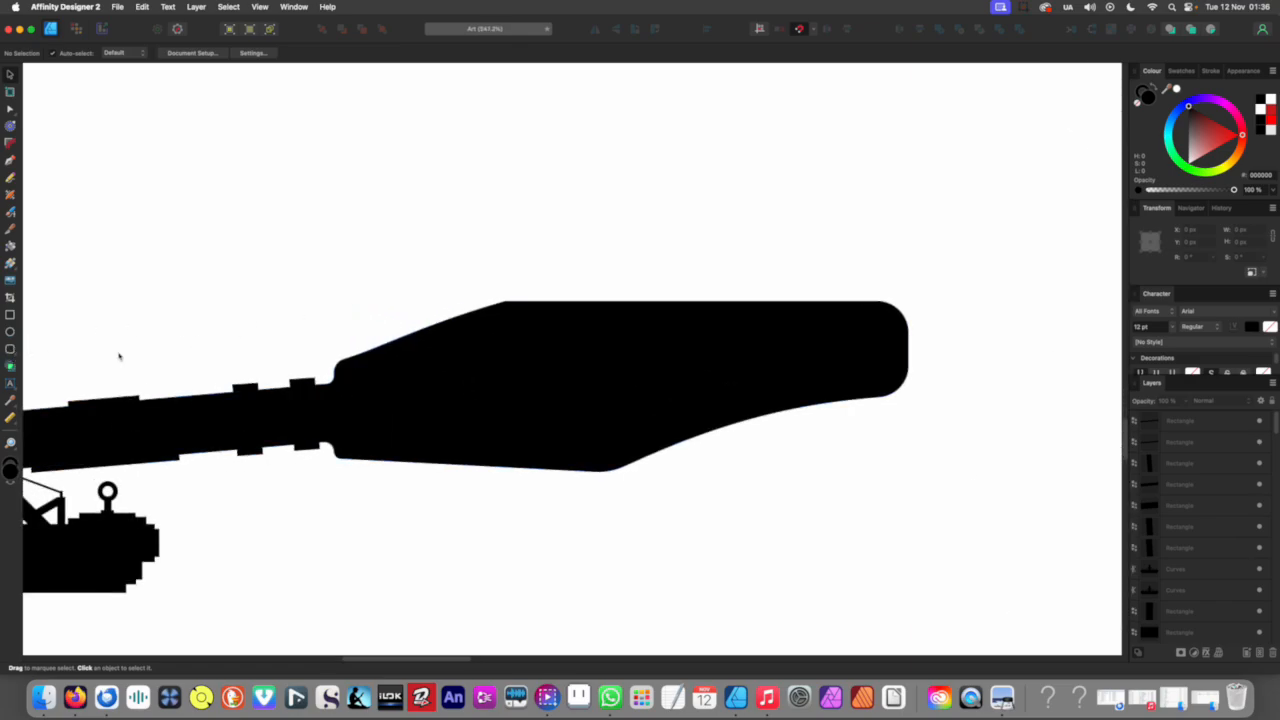
# Step: Add a black rounded rectangle about 59 by 28 px, tilted 22.5°, onto the sloping upper edge of the arm's wide inner section
pyautogui.click(11, 349)
pyautogui.moveTo(274, 286); pyautogui.dragTo(421, 357)
pyautogui.press('v')
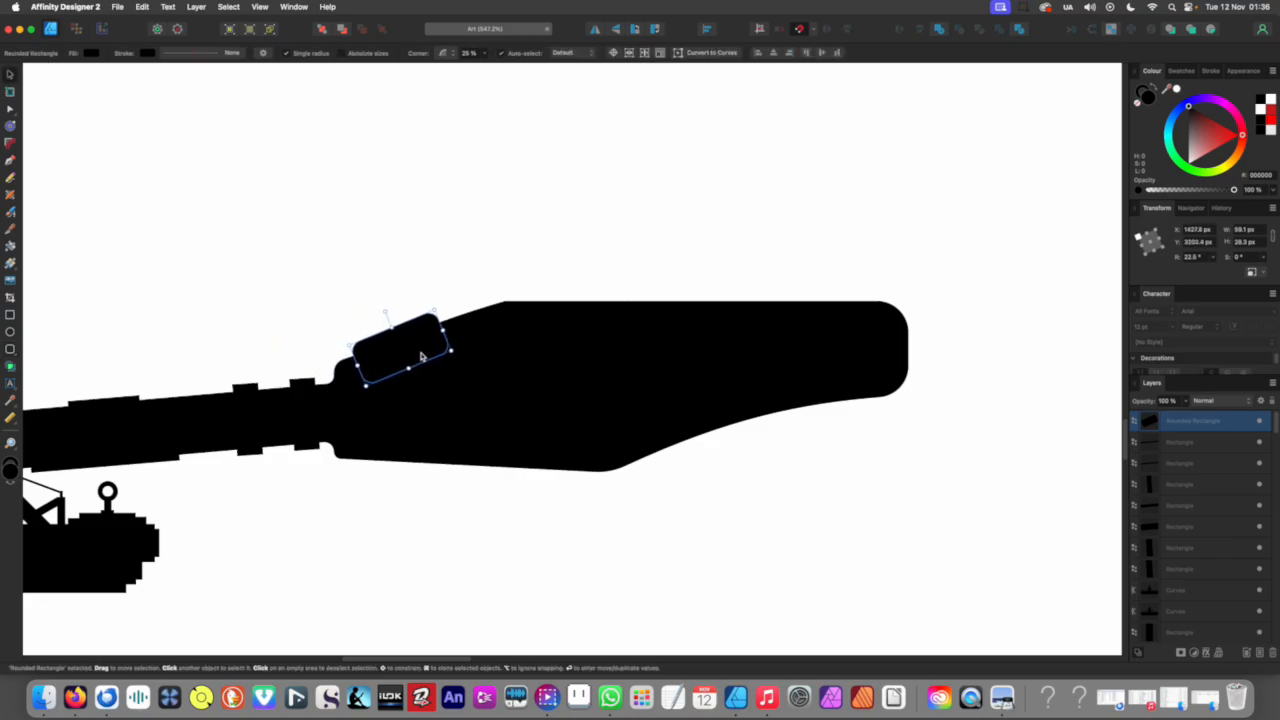
pyautogui.scroll(-5, 424, 305)
pyautogui.click(417, 406)
pyautogui.scroll(6, 417, 406)
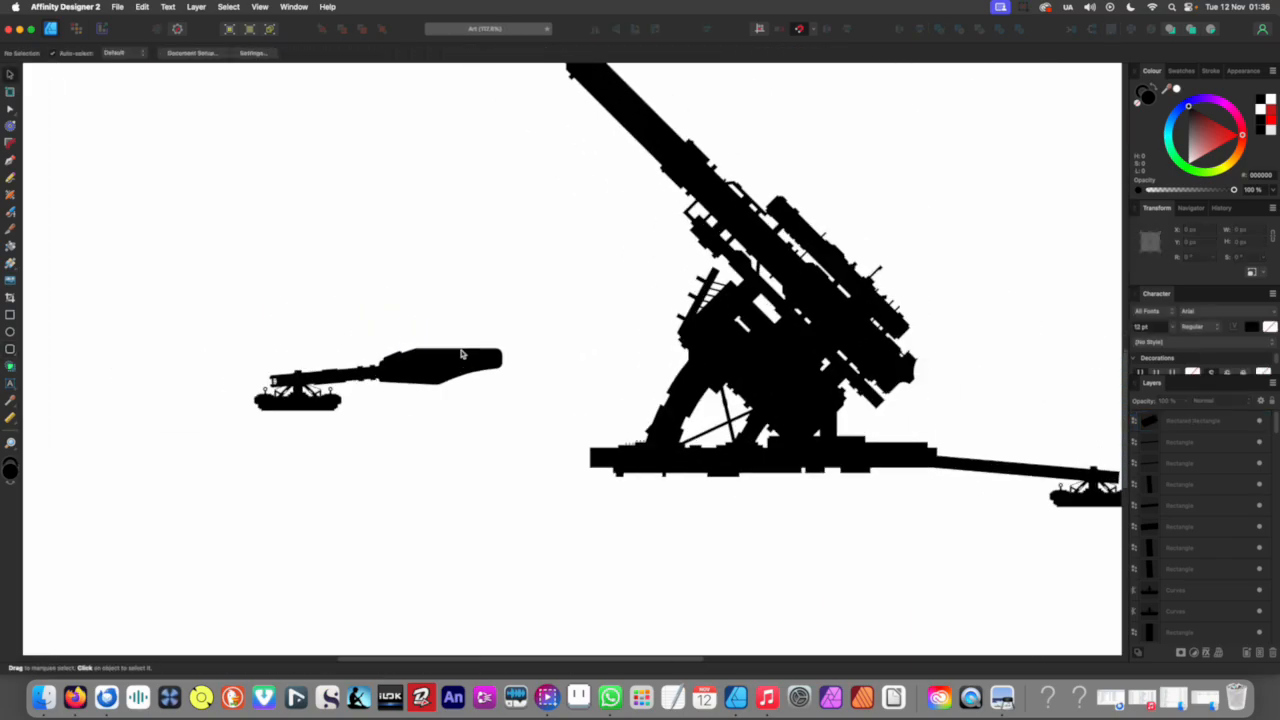
pyautogui.scroll(2, 340, 345)
# Step: Duplicate the tilted rounded plate, level it to 0.4° and space three such copies evenly along the section's flat upper edge
pyautogui.click(229, 376)
pyautogui.moveTo(229, 376); pyautogui.dragTo(539, 356)
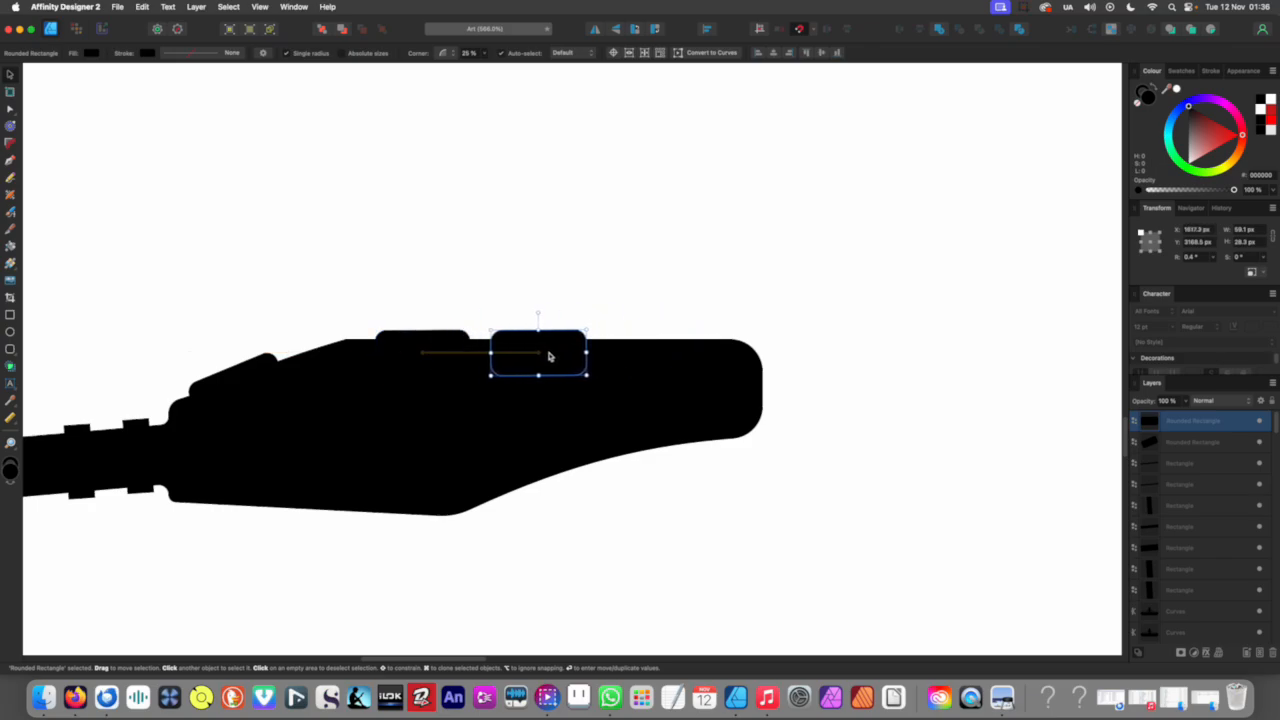
pyautogui.press('super+j')
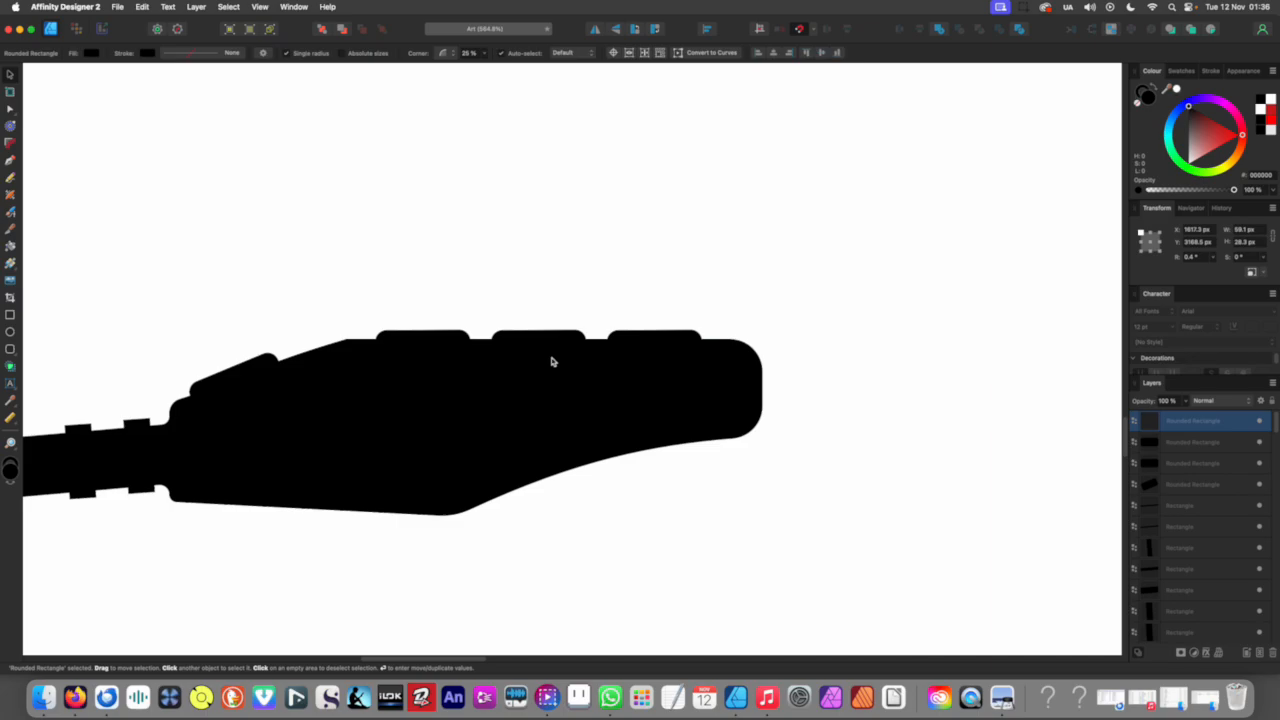
pyautogui.scroll(-5, 557, 363)
pyautogui.click(537, 405)
pyautogui.scroll(5, 542, 397)
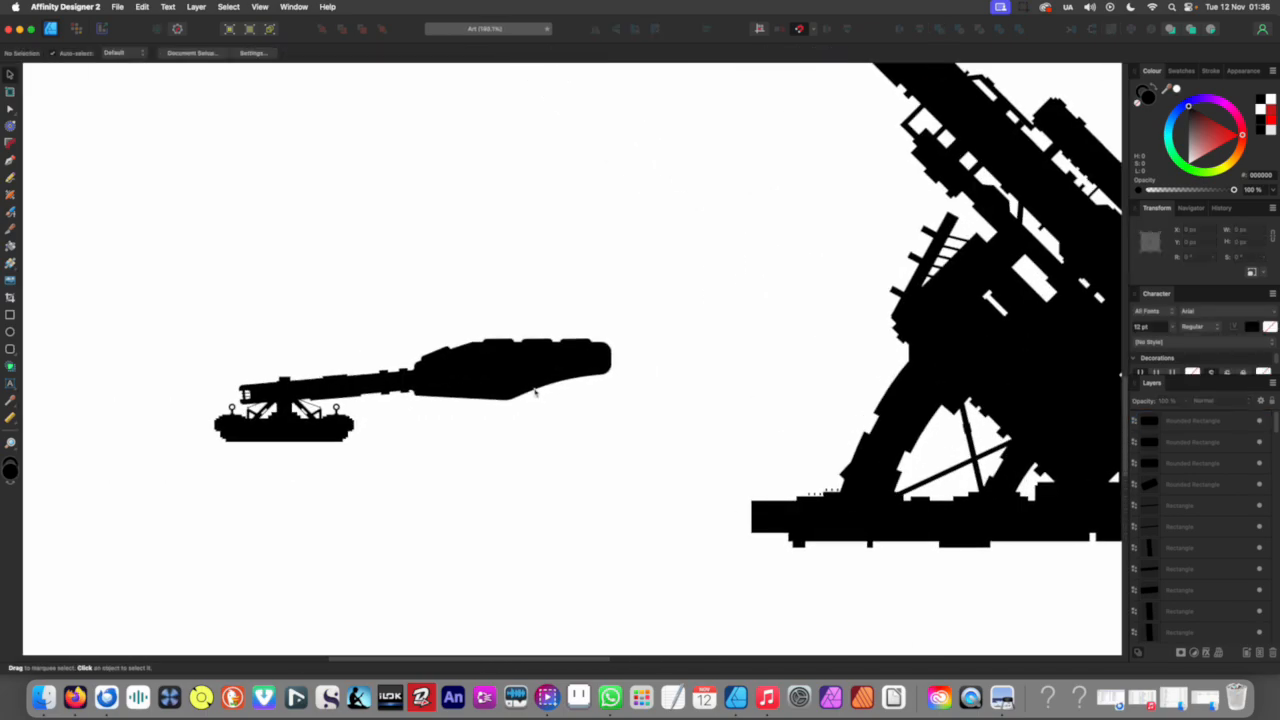
# Step: Draw an ellipse about 138 by 46 px across the wide section's lower edge and subtract it to leave a concave scoop
pyautogui.scroll(-4, 529, 386)
pyautogui.scroll(4, 474, 406)
pyautogui.scroll(2, 477, 406)
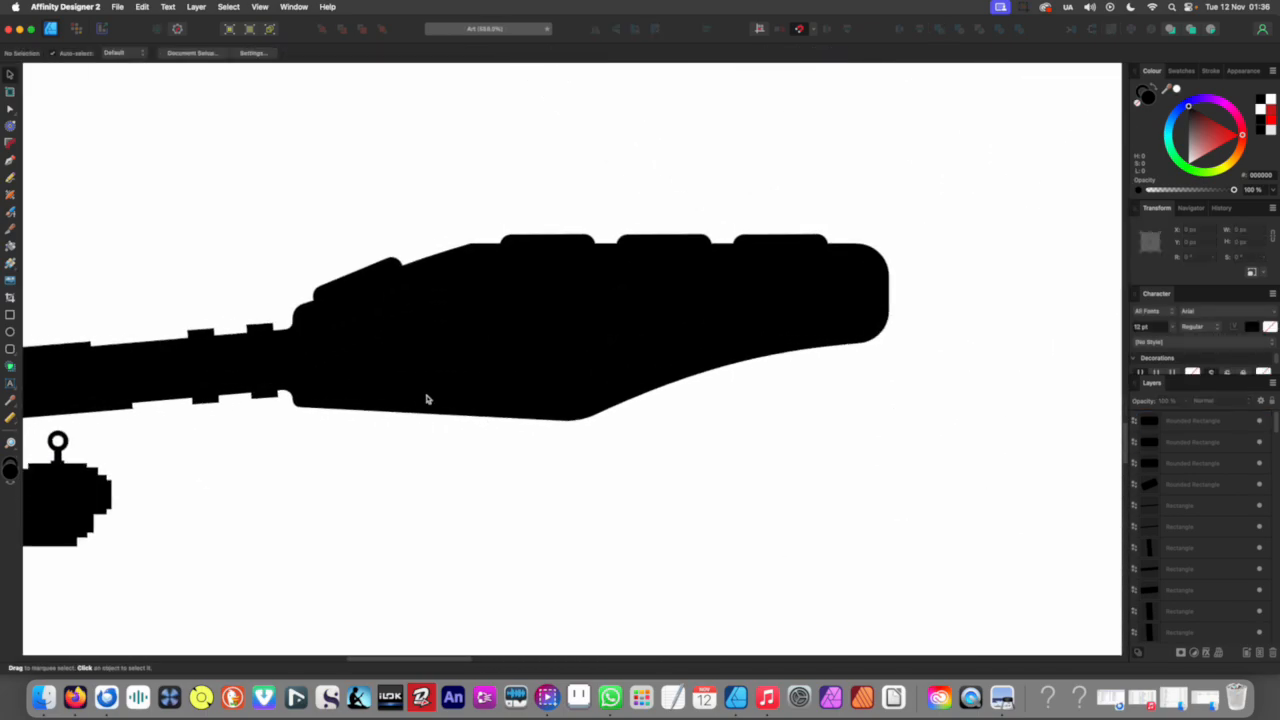
pyautogui.click(11, 331)
pyautogui.moveTo(276, 455)
pyautogui.mouseDown()
pyautogui.moveTo(551, 386)
pyautogui.moveTo(517, 374)
pyautogui.mouseUp()
pyautogui.moveTo(437, 437); pyautogui.dragTo(506, 451)
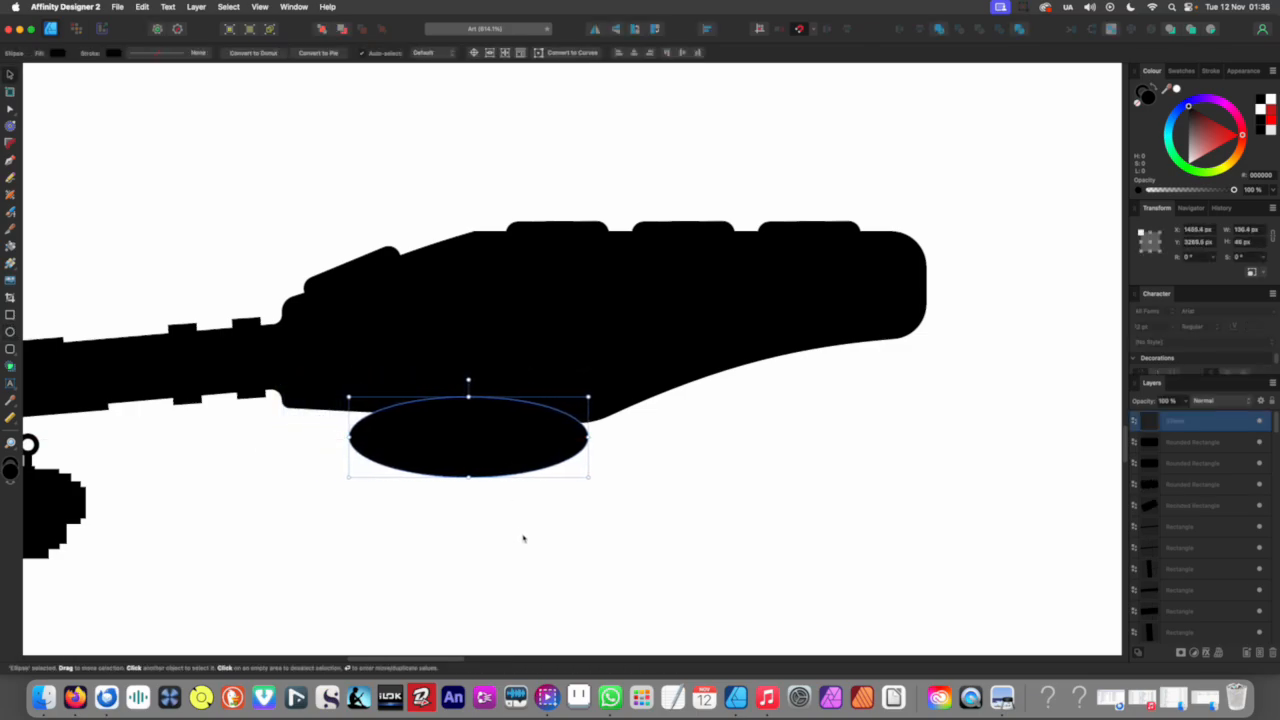
pyautogui.keyDown('shift'); pyautogui.click(460, 267); pyautogui.keyUp('shift')
pyautogui.click(960, 31)
pyautogui.scroll(-10, 696, 217)
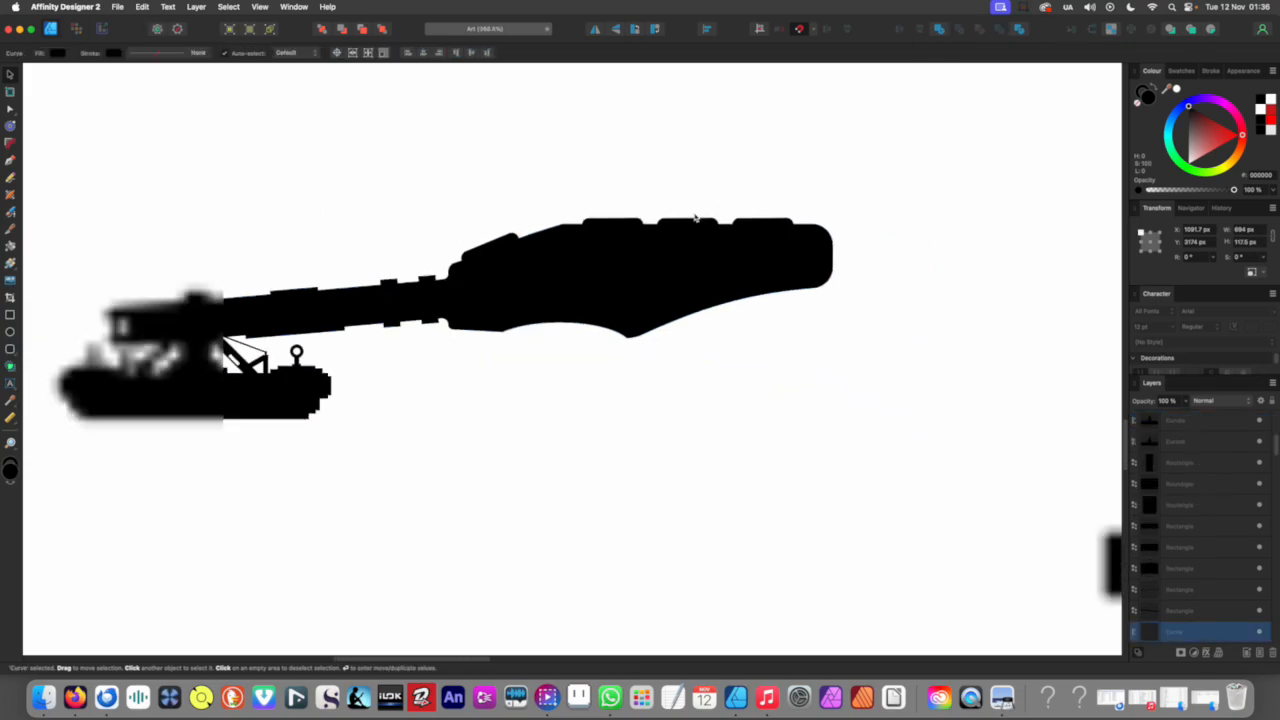
pyautogui.click(608, 290)
pyautogui.scroll(6, 604, 266)
pyautogui.moveTo(597, 259); pyautogui.dragTo(446, 350)
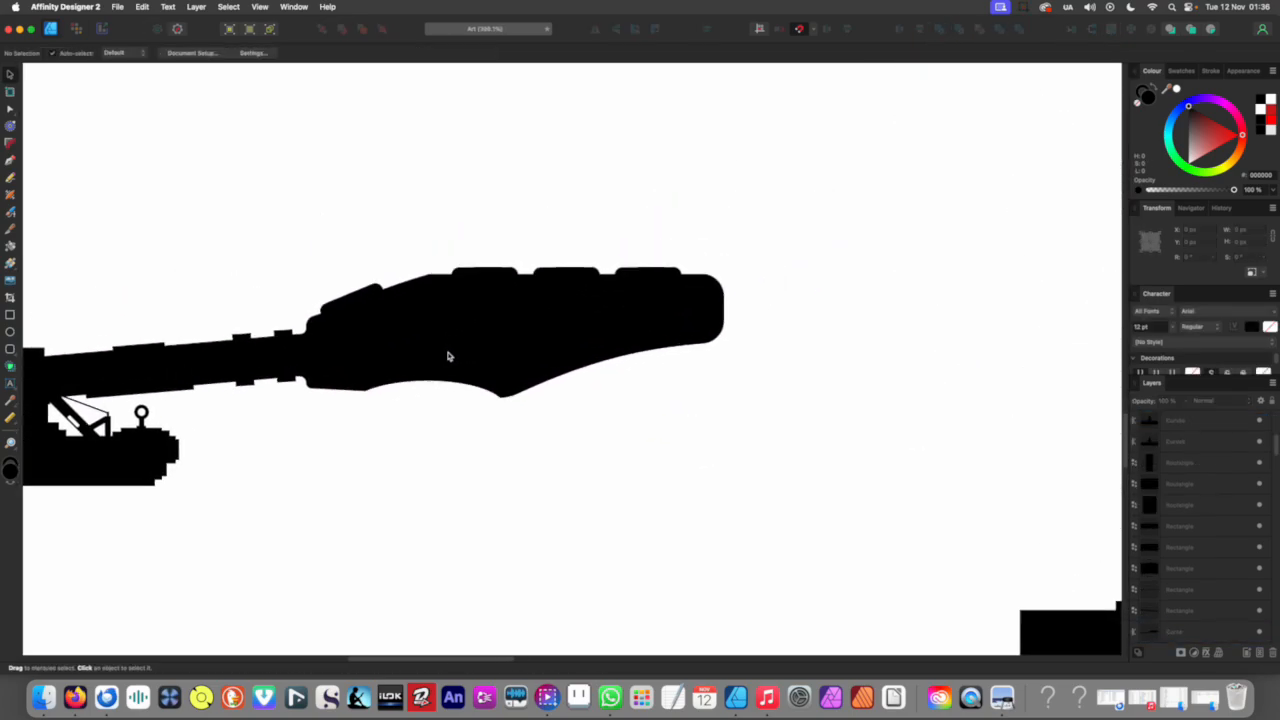
# Step: Round the two sharp corners at the ends of the scooped cut with the Corner tool
pyautogui.scroll(5, 447, 350)
pyautogui.doubleClick(491, 369)
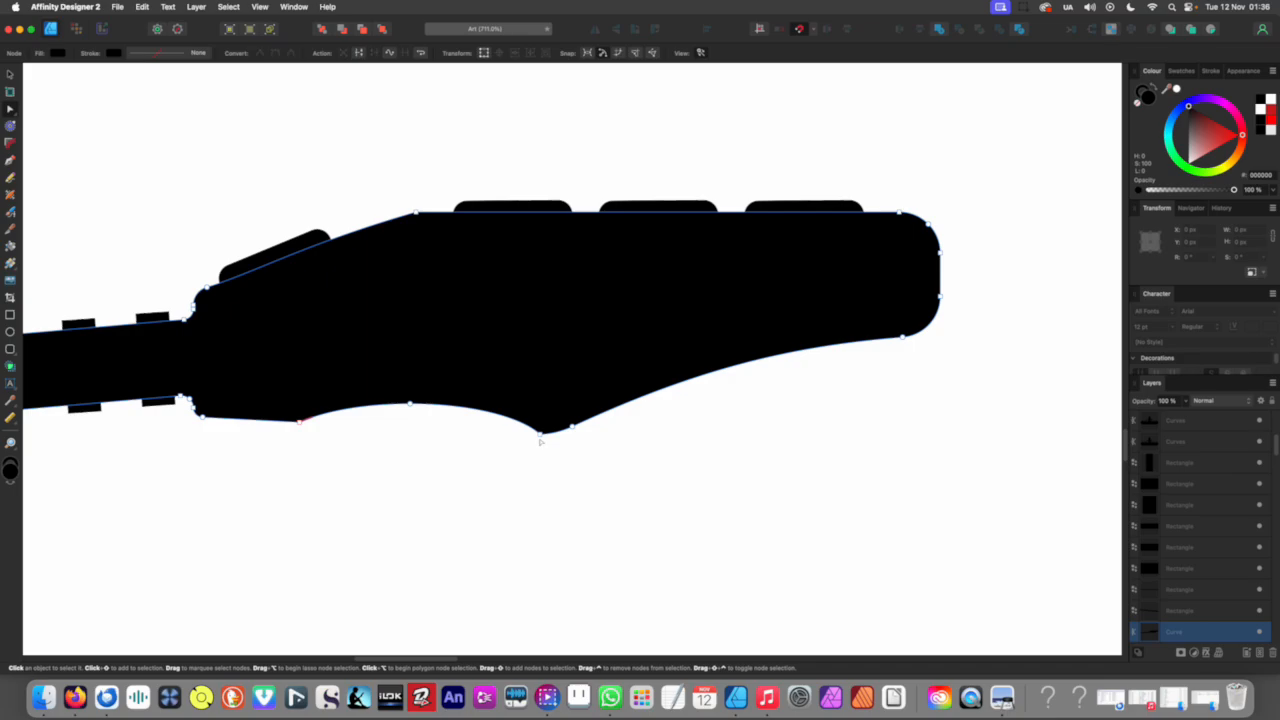
pyautogui.click(539, 434)
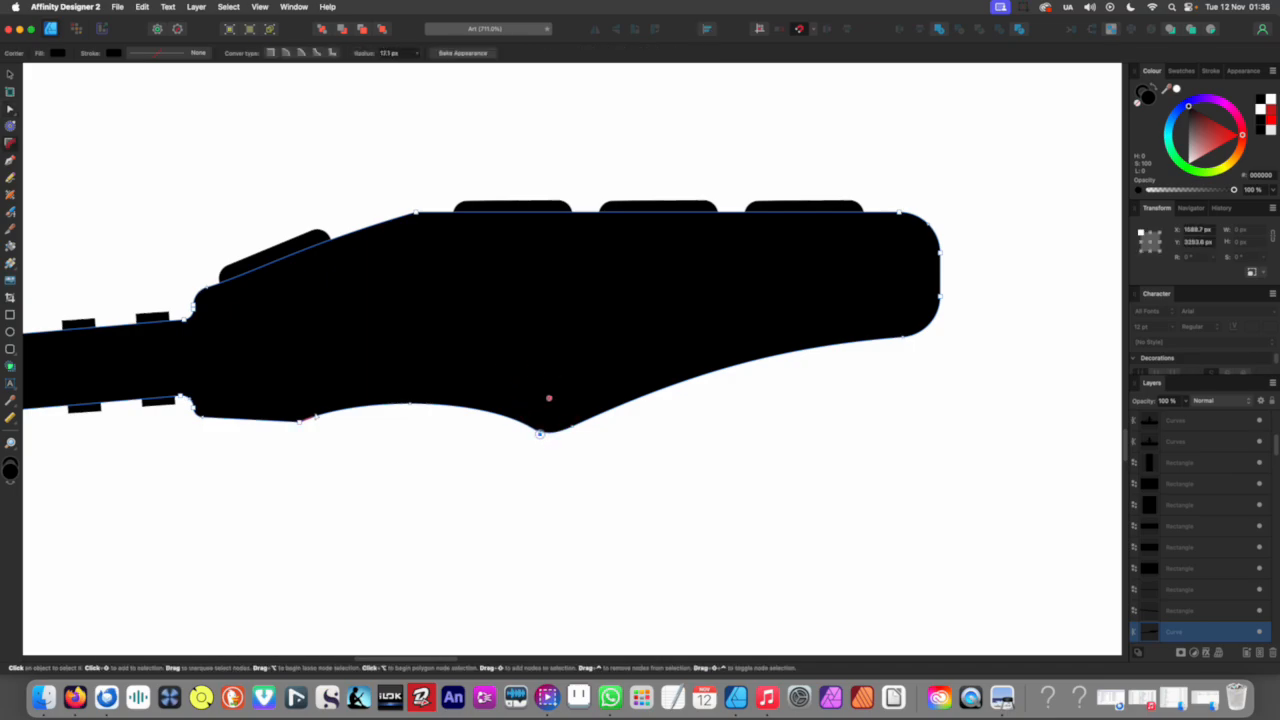
pyautogui.moveTo(300, 422); pyautogui.dragTo(298, 402)
pyautogui.scroll(-10, 446, 337)
pyautogui.click(439, 371)
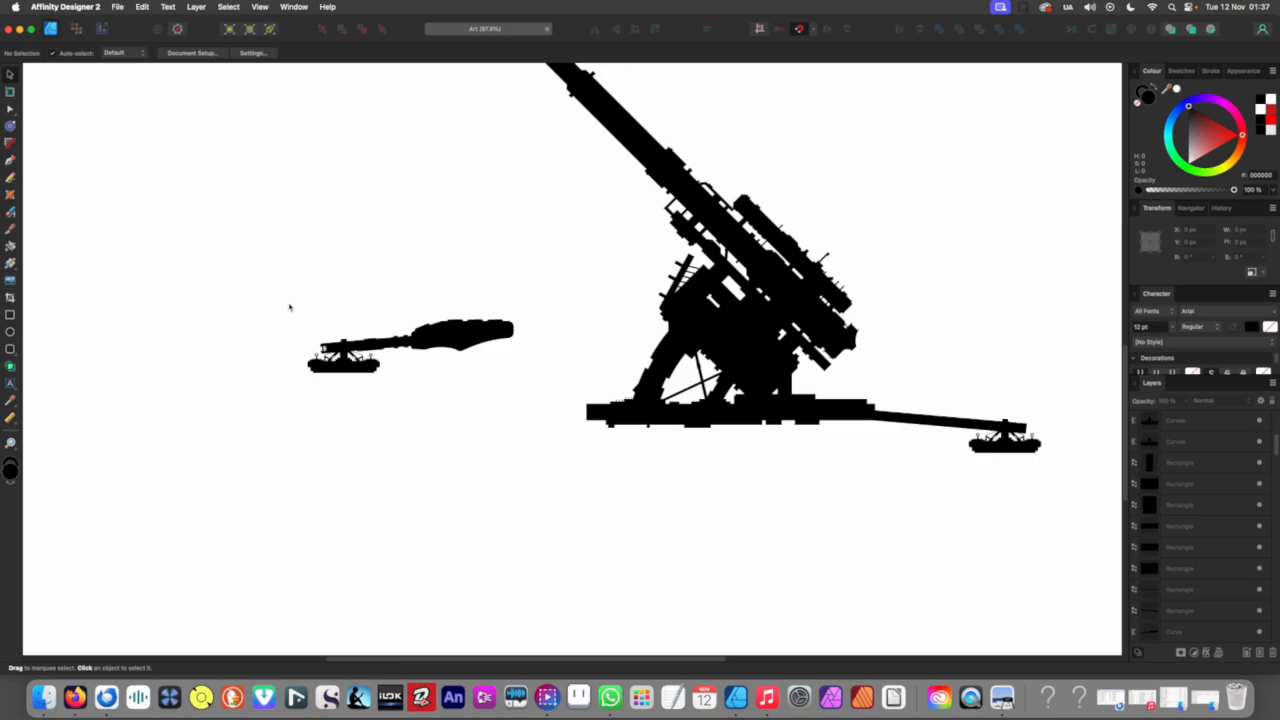
# Step: Group all parts of the detached outrigger and attach the group to the left end of the gun's base
pyautogui.press('c')
pyautogui.moveTo(577, 260); pyautogui.dragTo(272, 440)
pyautogui.press('v')
pyautogui.click(473, 403)
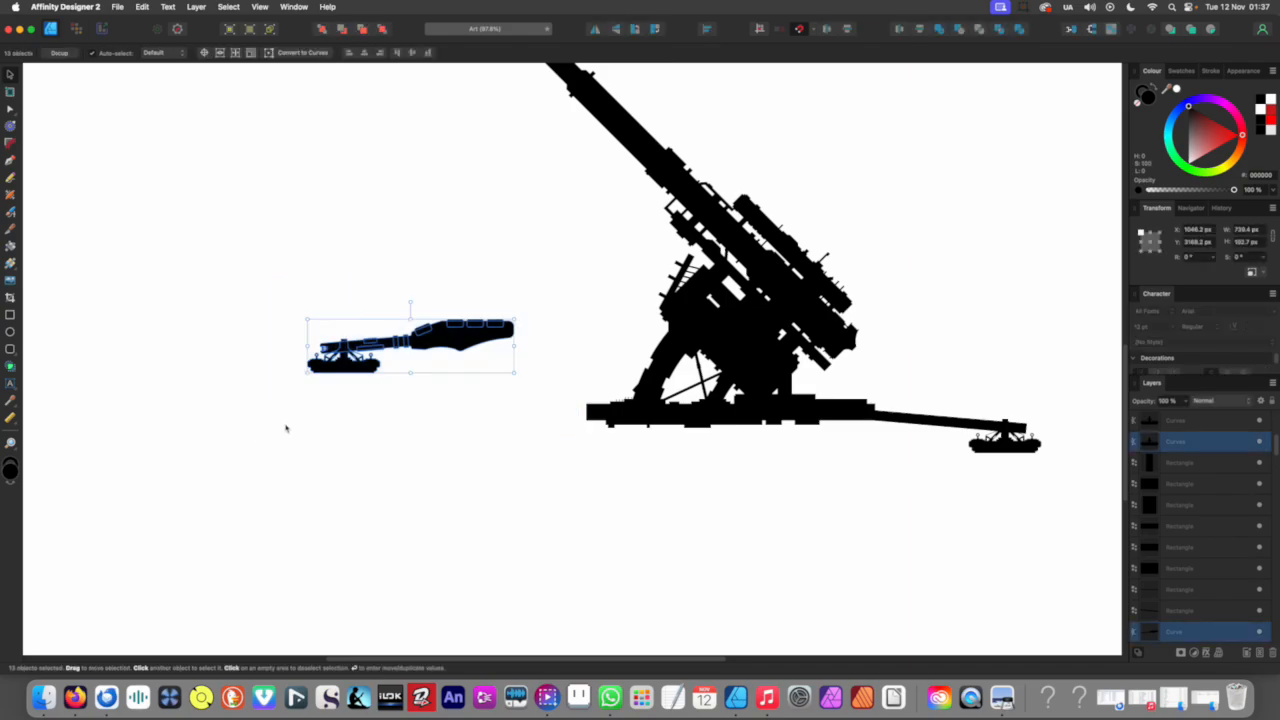
pyautogui.press('super+g')
pyautogui.moveTo(479, 337); pyautogui.dragTo(529, 417)
pyautogui.scroll(8, 590, 417)
pyautogui.scroll(-10, 495, 376)
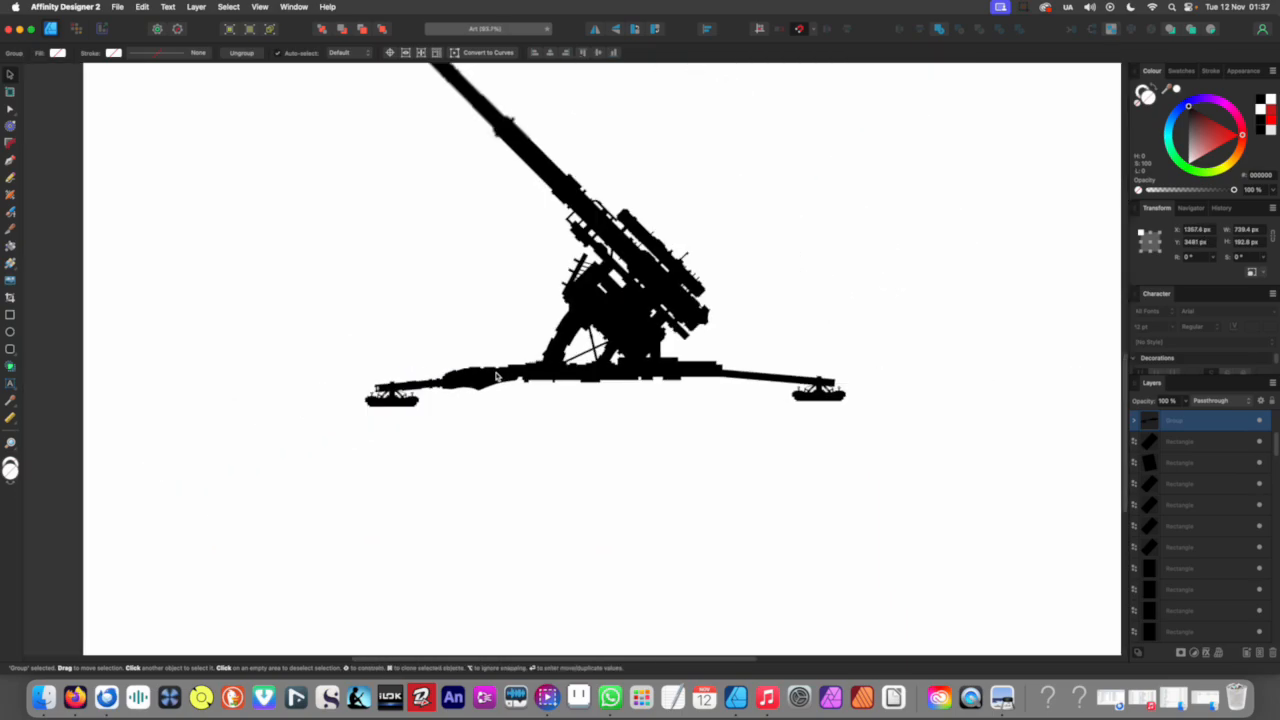
# Step: Delete the old plain outrigger on the right side of the gun's base
pyautogui.scroll(-4, 495, 376)
pyautogui.scroll(2, 495, 376)
pyautogui.moveTo(771, 482); pyautogui.dragTo(668, 362)
pyautogui.press('Delete')
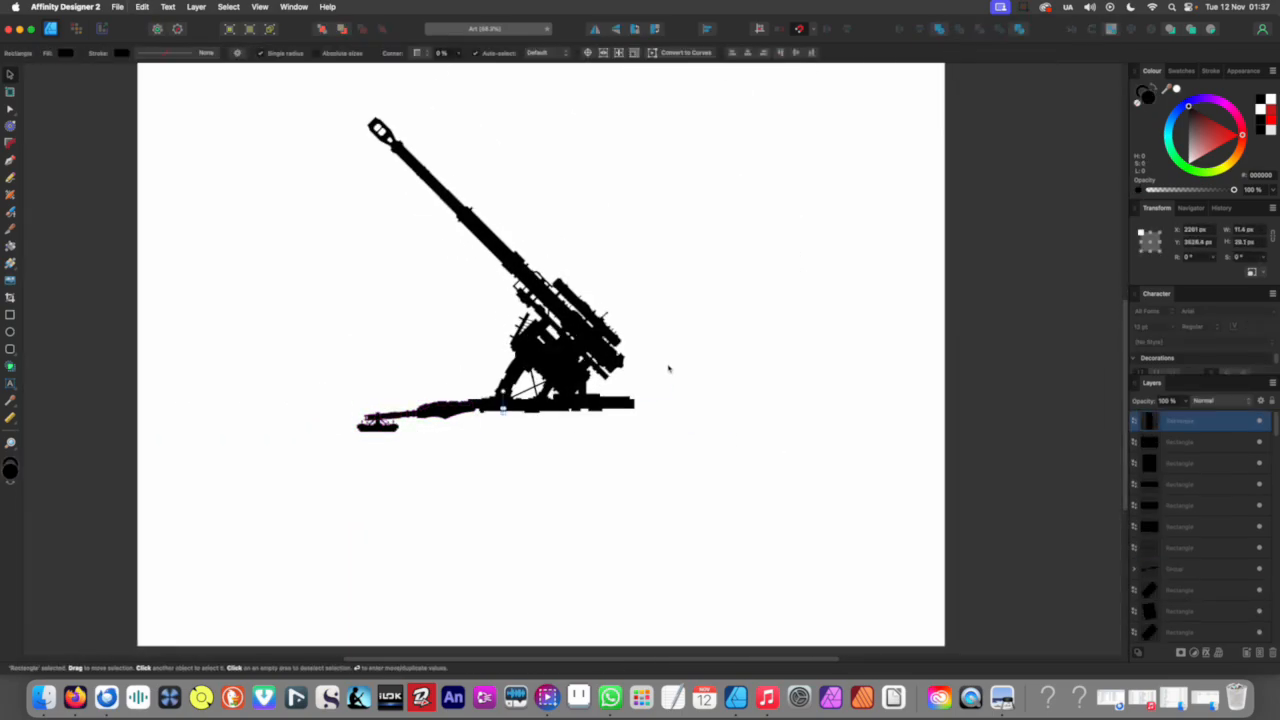
# Step: Duplicate the detailed outrigger group, flip the copy horizontally and attach it to the right end of the base
pyautogui.click(474, 472)
pyautogui.moveTo(453, 410); pyautogui.dragTo(656, 418)
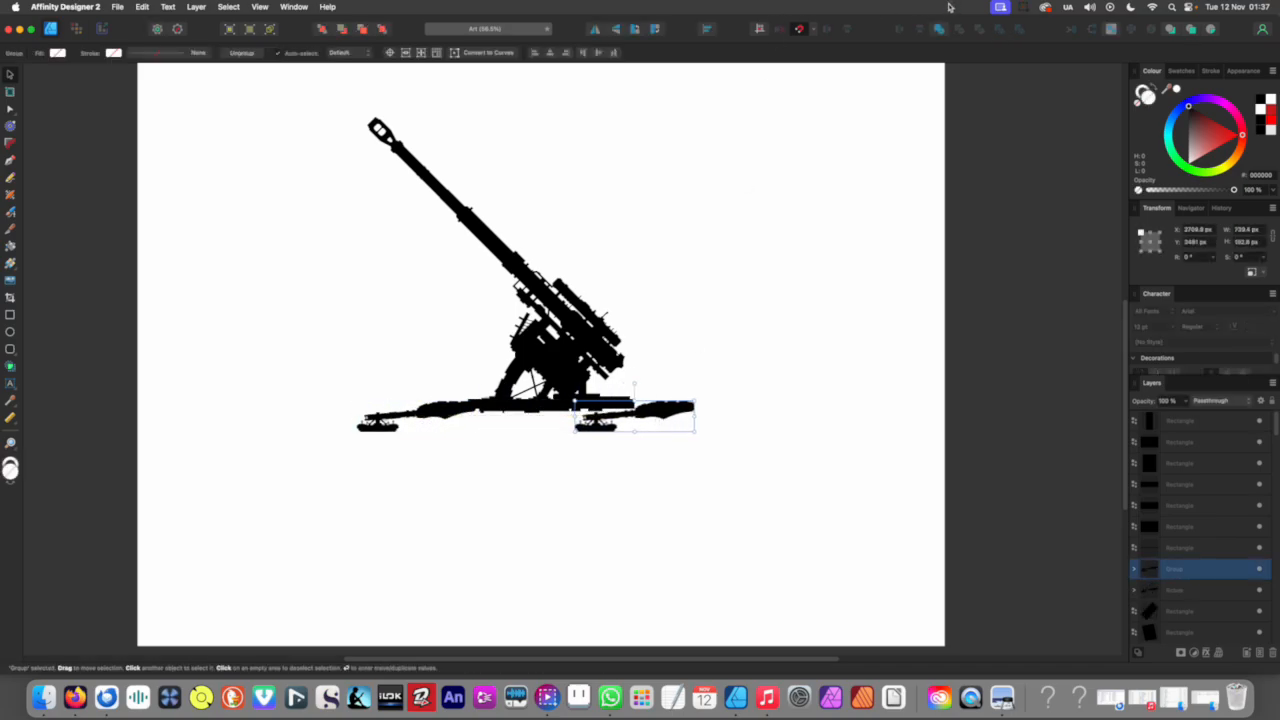
pyautogui.click(595, 29)
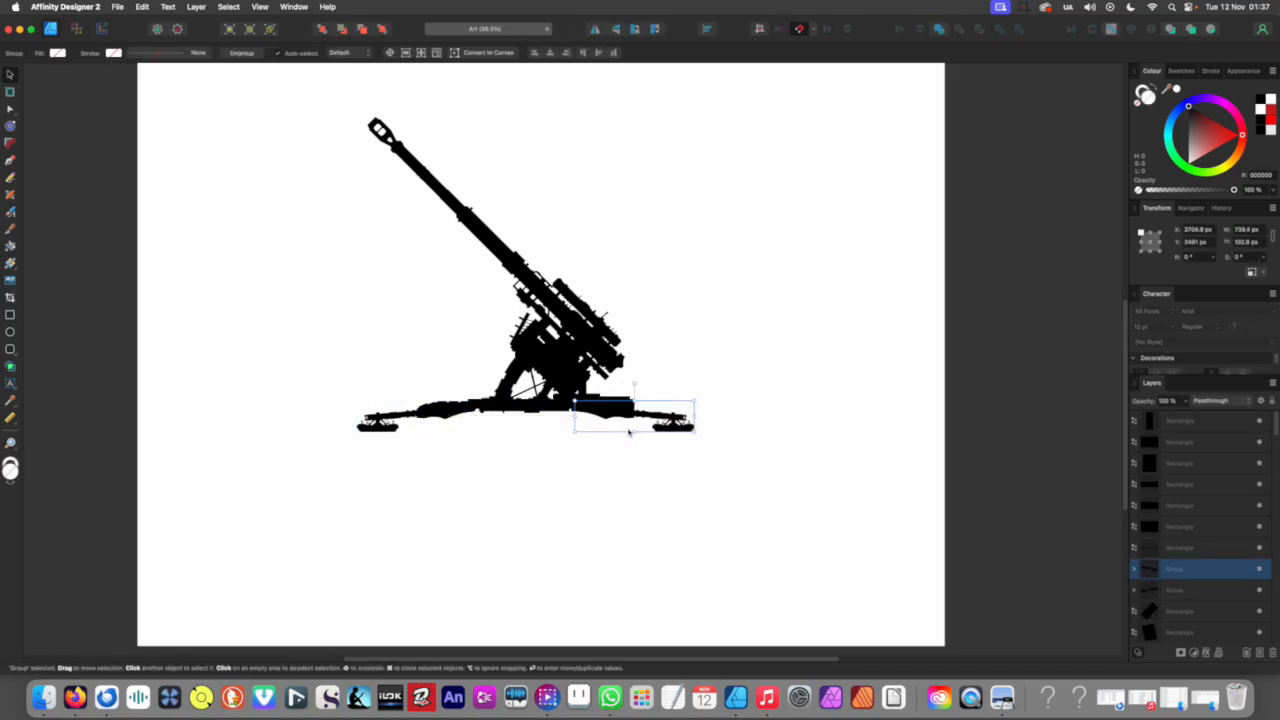
pyautogui.moveTo(620, 418); pyautogui.dragTo(670, 420)
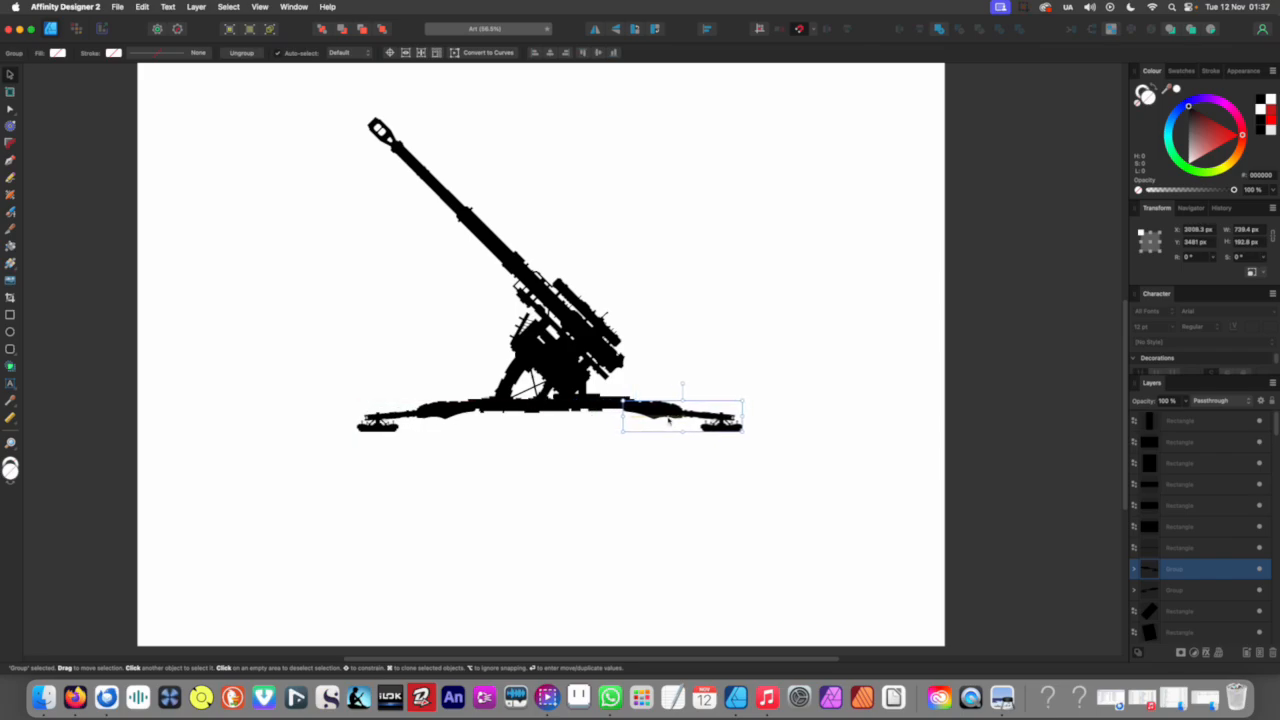
pyautogui.scroll(-5, 566, 420)
pyautogui.click(574, 466)
# Step: Examine the gun silhouette with its two mirrored outriggers, both overall and closer up
pyautogui.moveTo(575, 467); pyautogui.dragTo(586, 516)
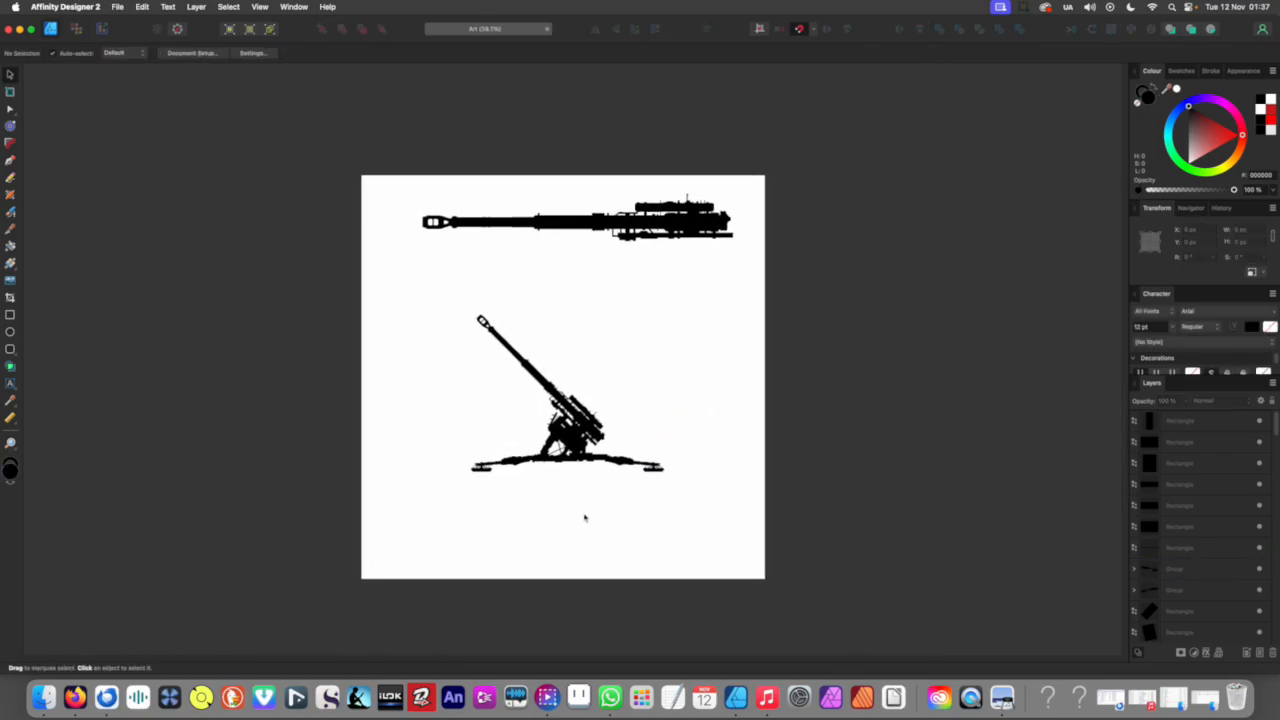
pyautogui.scroll(4, 587, 512)
pyautogui.scroll(1, 604, 413)
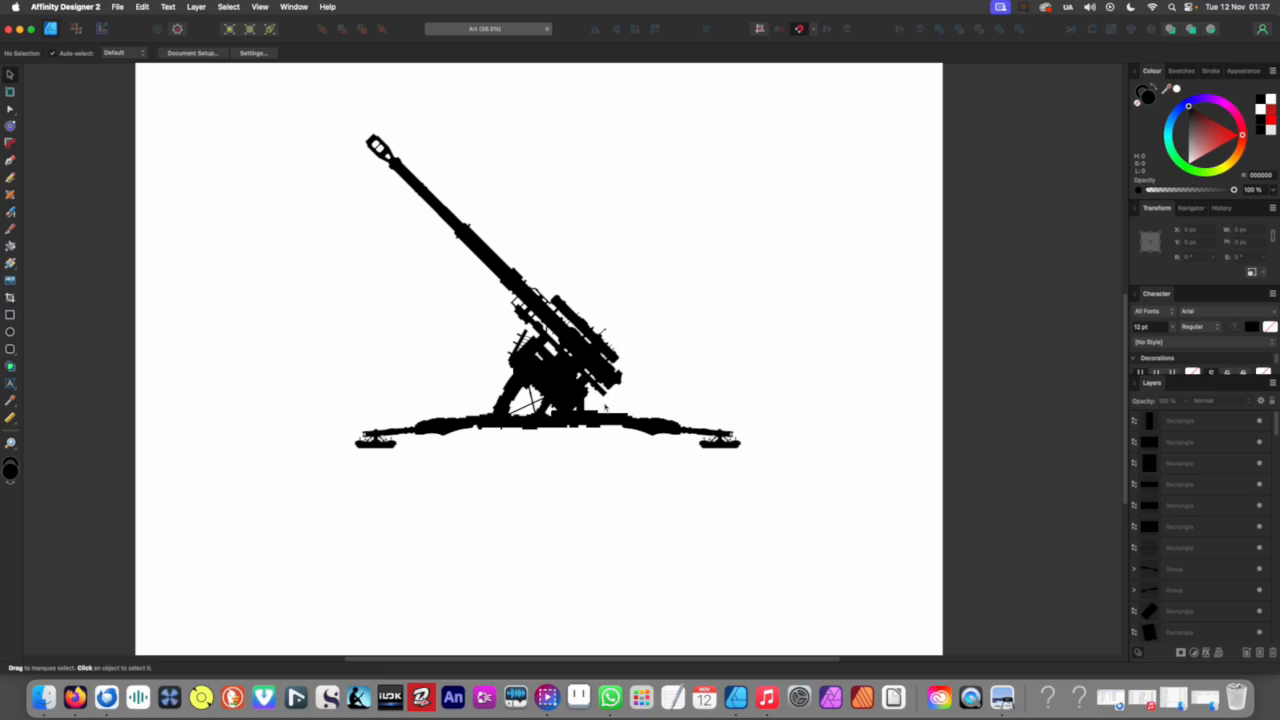
pyautogui.scroll(2, 604, 405)
pyautogui.hscroll(-2, 620, 420)
pyautogui.scroll(-3, 660, 450)
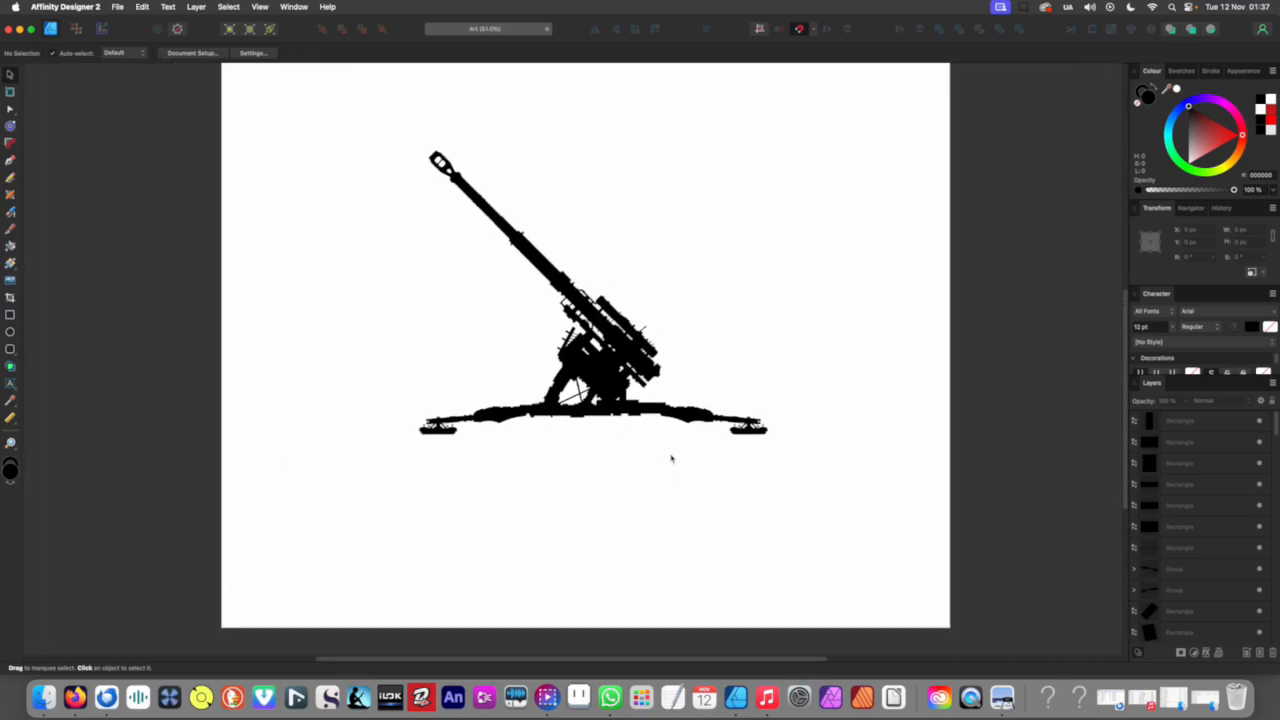
pyautogui.hscroll(2, 626, 466)
pyautogui.scroll(-1, 589, 483)
pyautogui.scroll(3, 578, 474)
pyautogui.scroll(-2, 578, 474)
pyautogui.hscroll(1, 560, 477)
pyautogui.scroll(1, 562, 478)
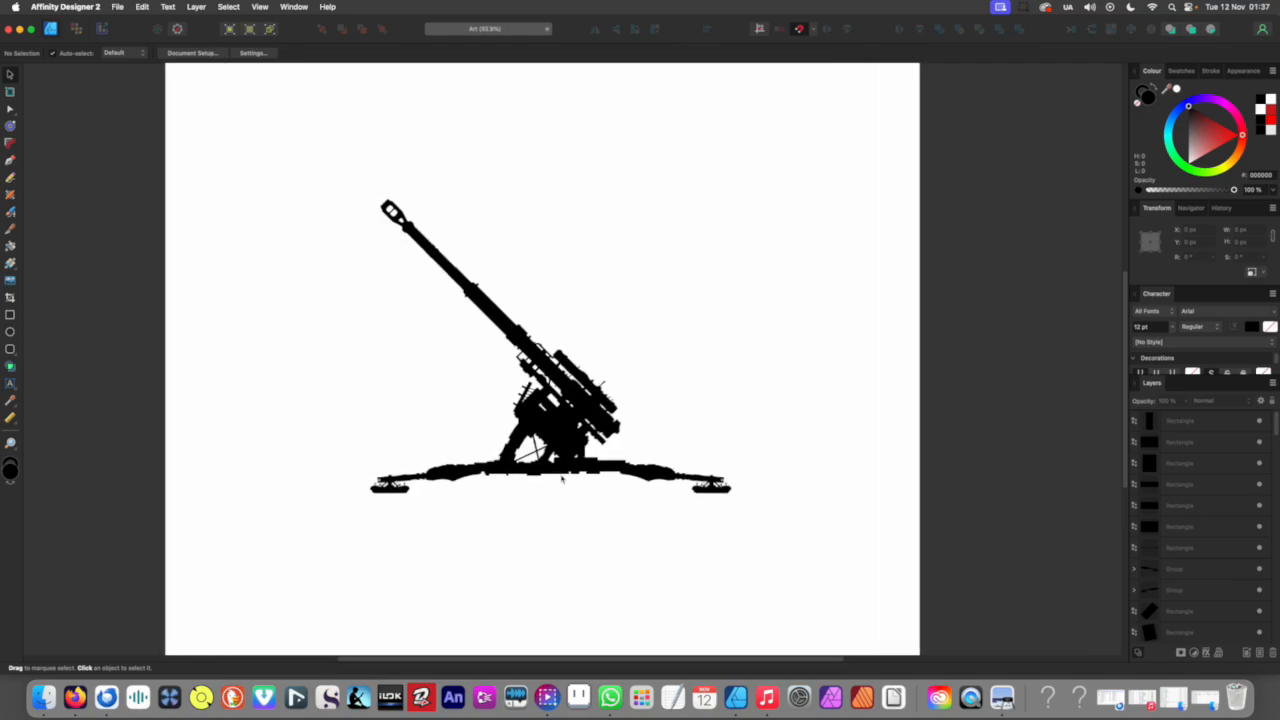
pyautogui.scroll(1, 562, 480)
pyautogui.scroll(2, 558, 476)
pyautogui.hscroll(-2, 558, 476)
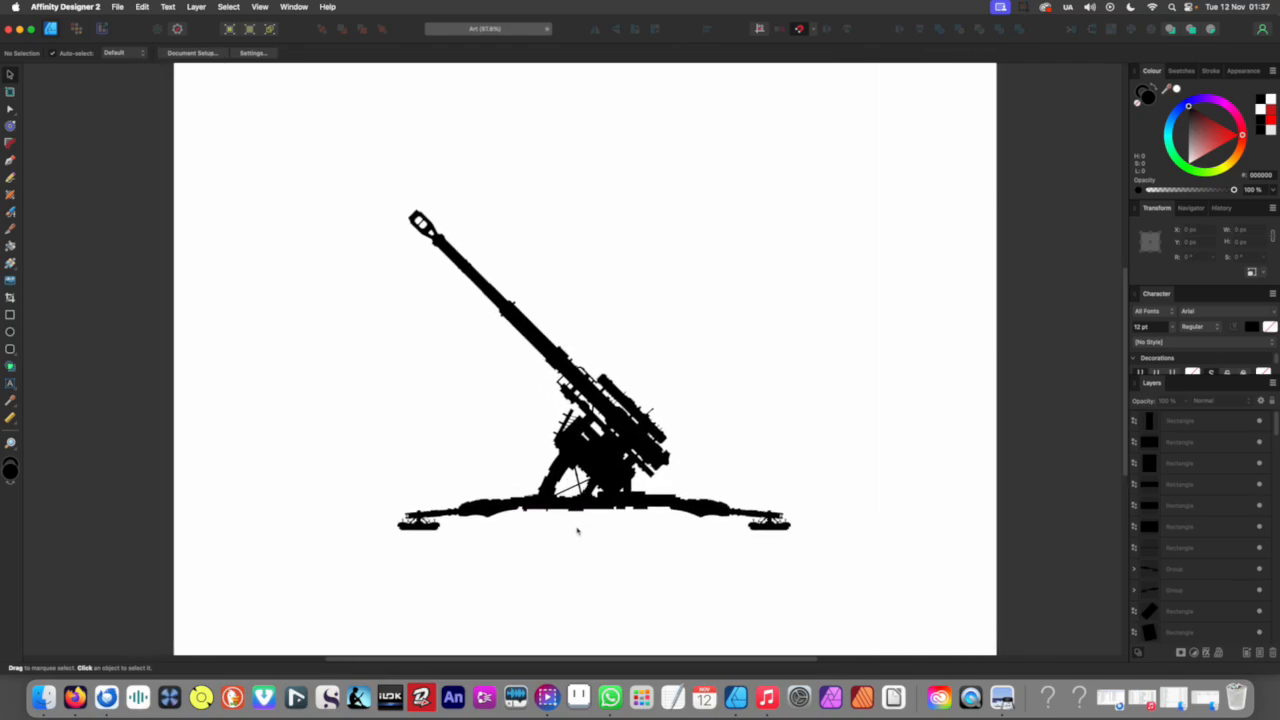
pyautogui.scroll(-2, 576, 527)
pyautogui.hscroll(2, 566, 485)
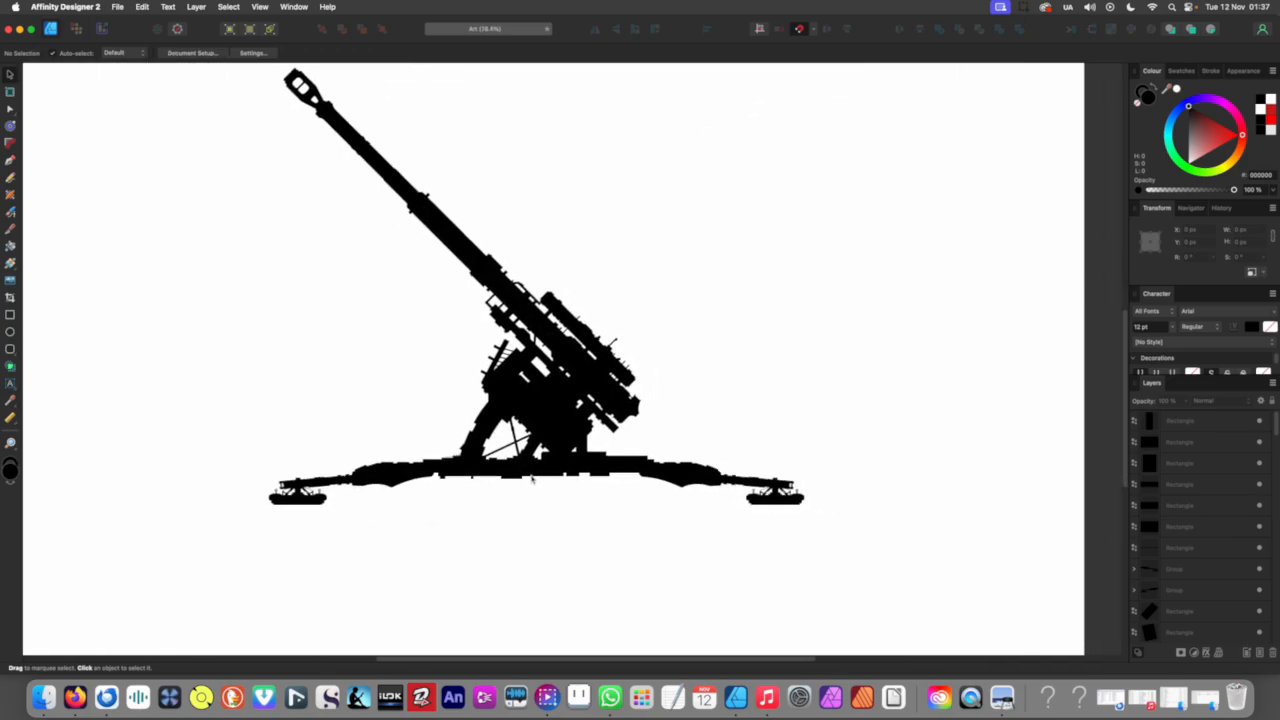
pyautogui.scroll(1, 385, 412)
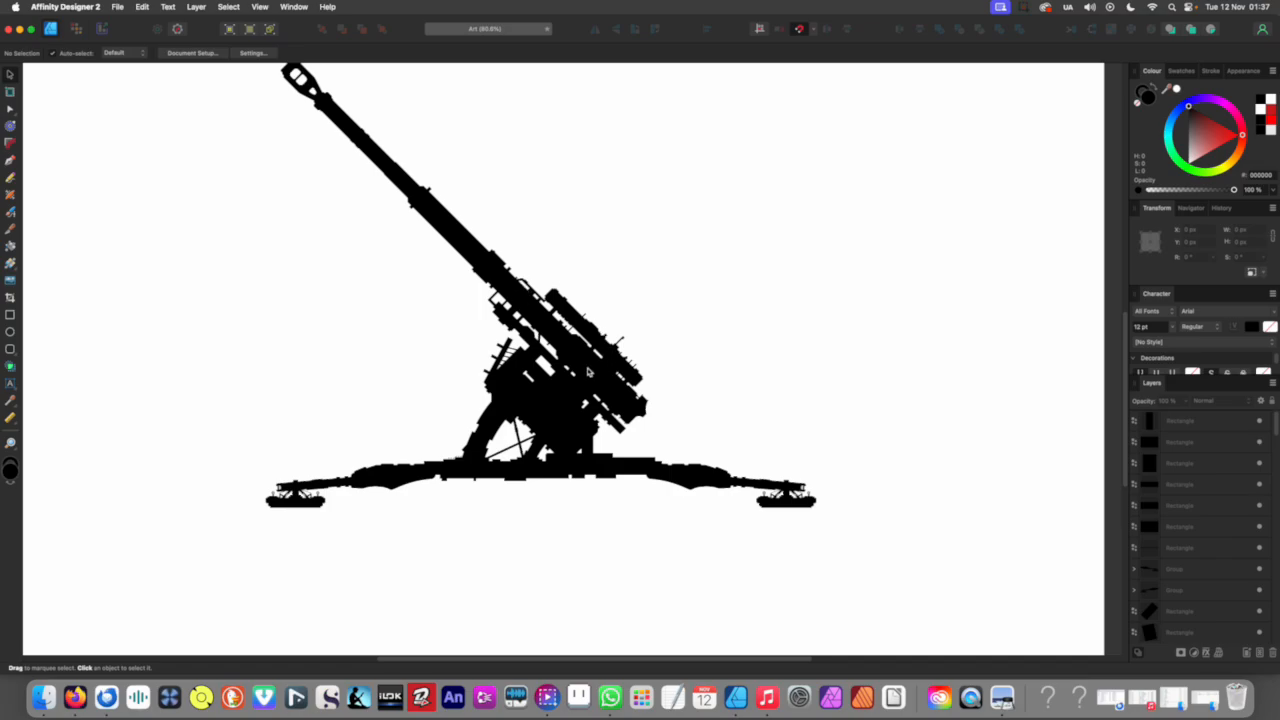
pyautogui.scroll(-1, 697, 440)
pyautogui.scroll(-1, 720, 448)
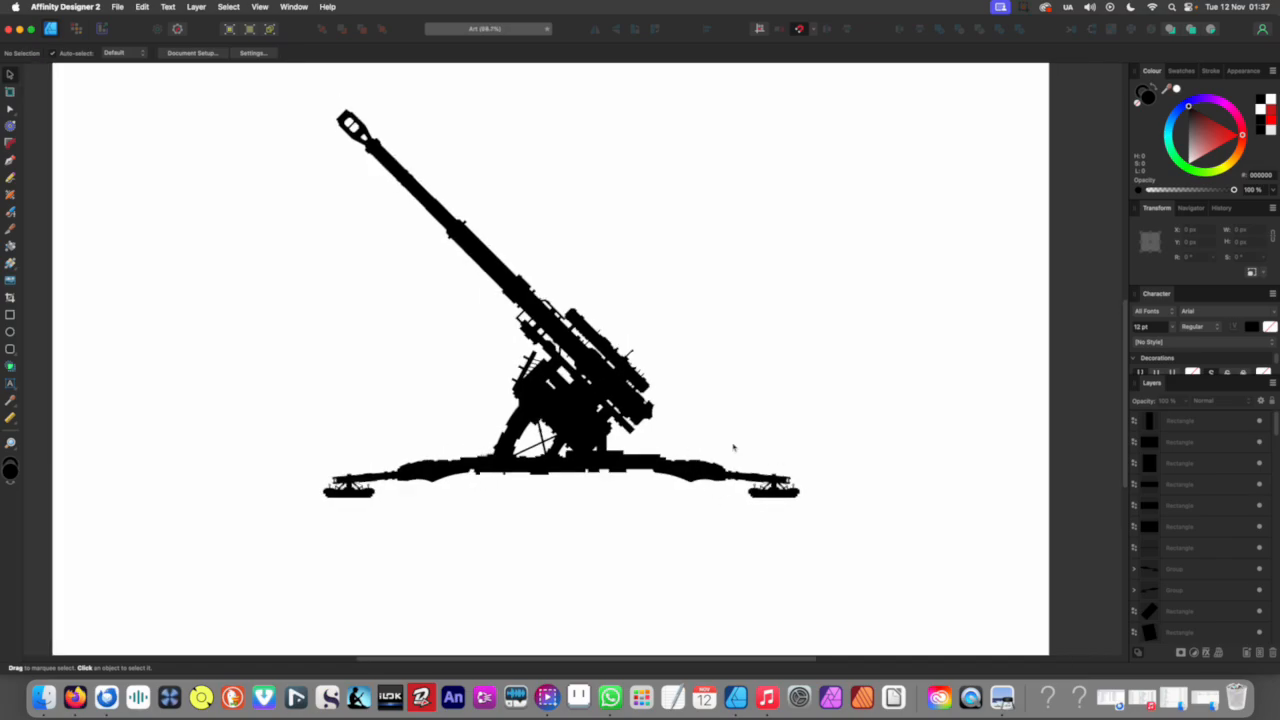
pyautogui.scroll(2, 490, 480)
pyautogui.scroll(-3, 524, 483)
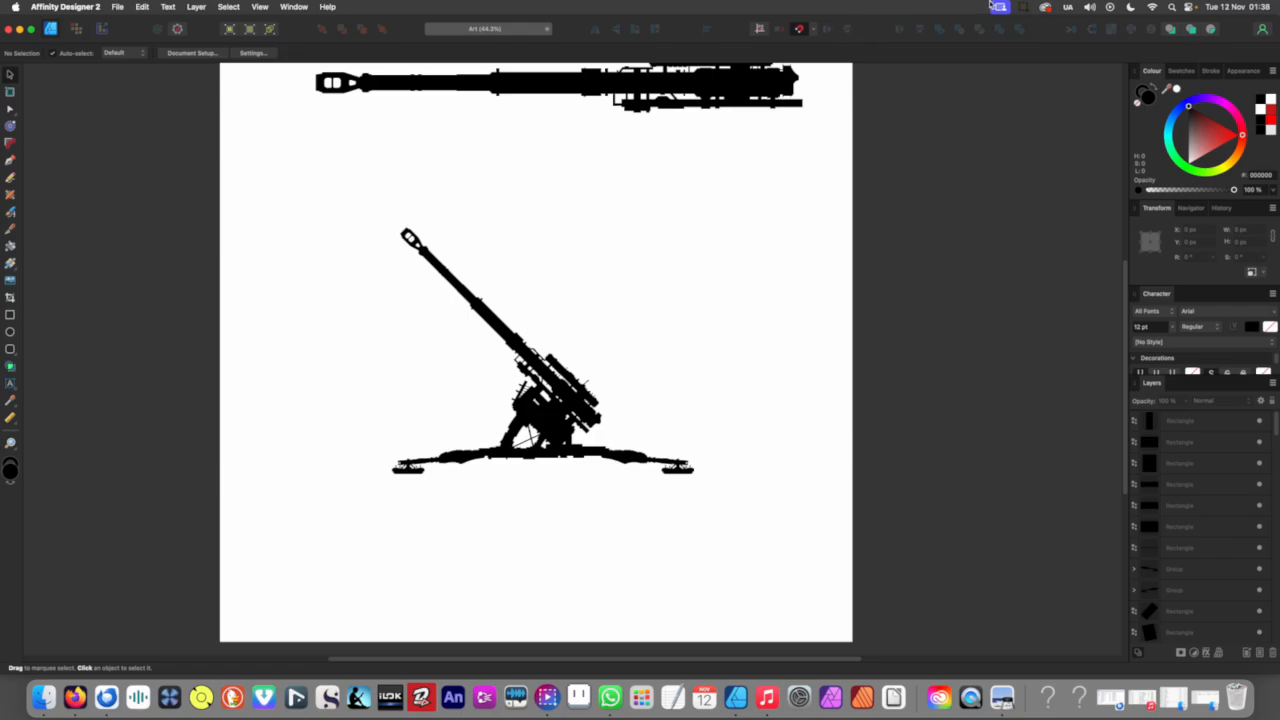
pyautogui.click(1022, 8)
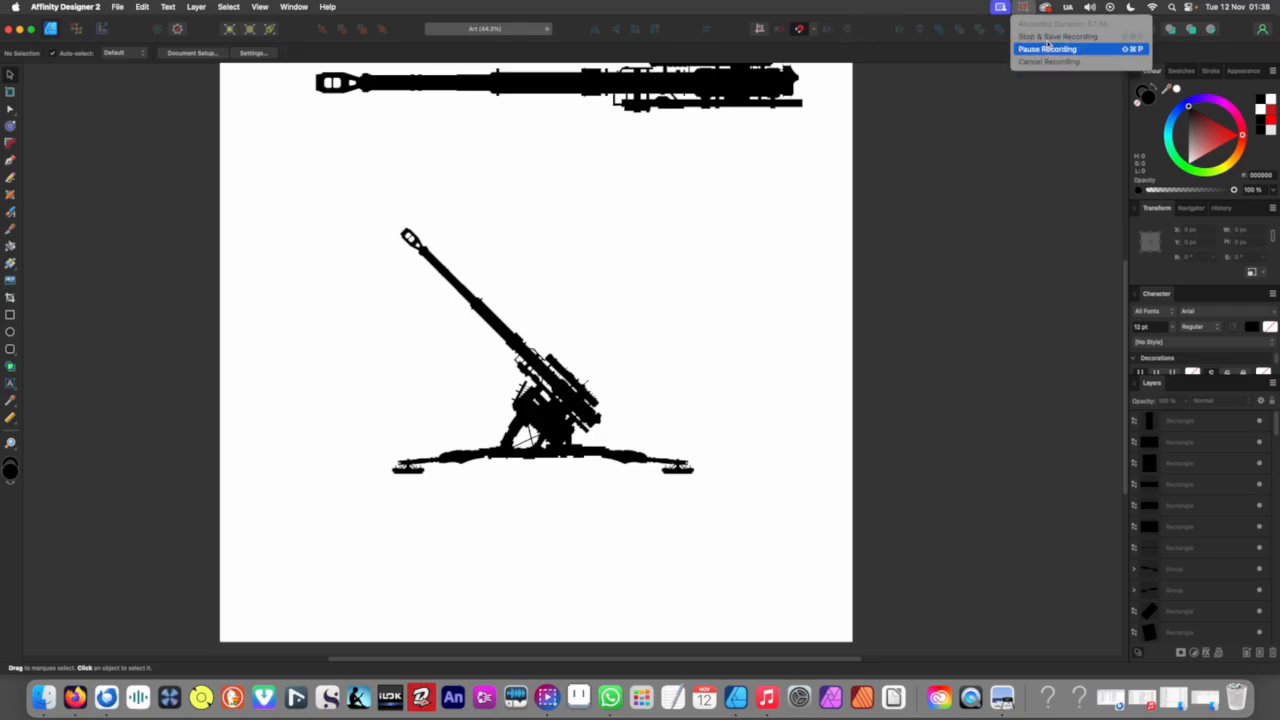